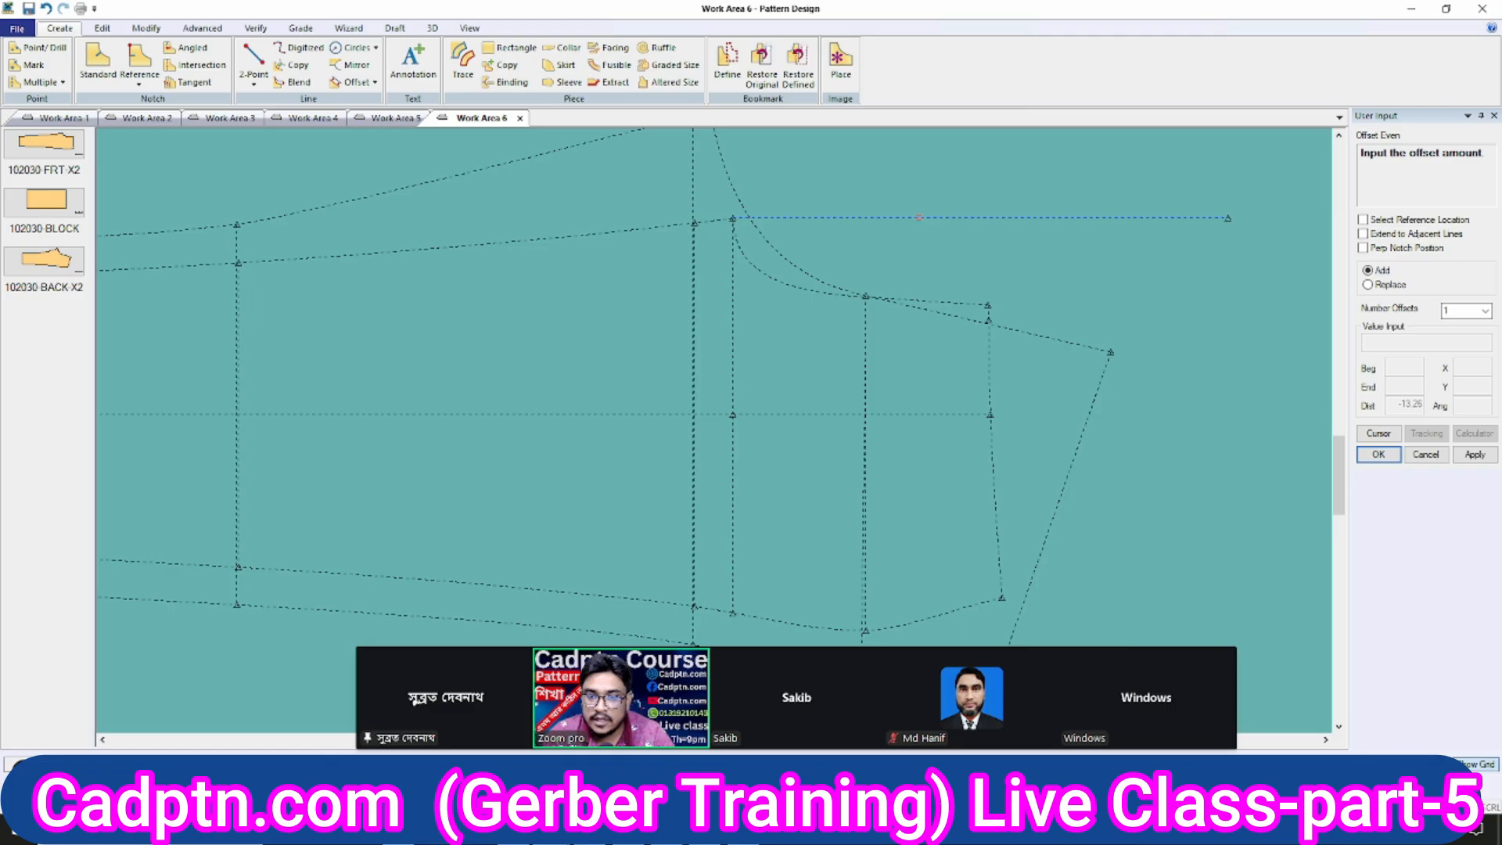
Measure the offset distance from the front crotch guide line to the crotch curve's end on the hip line, discarding the offset.
scroll(963, 344, up, 1)
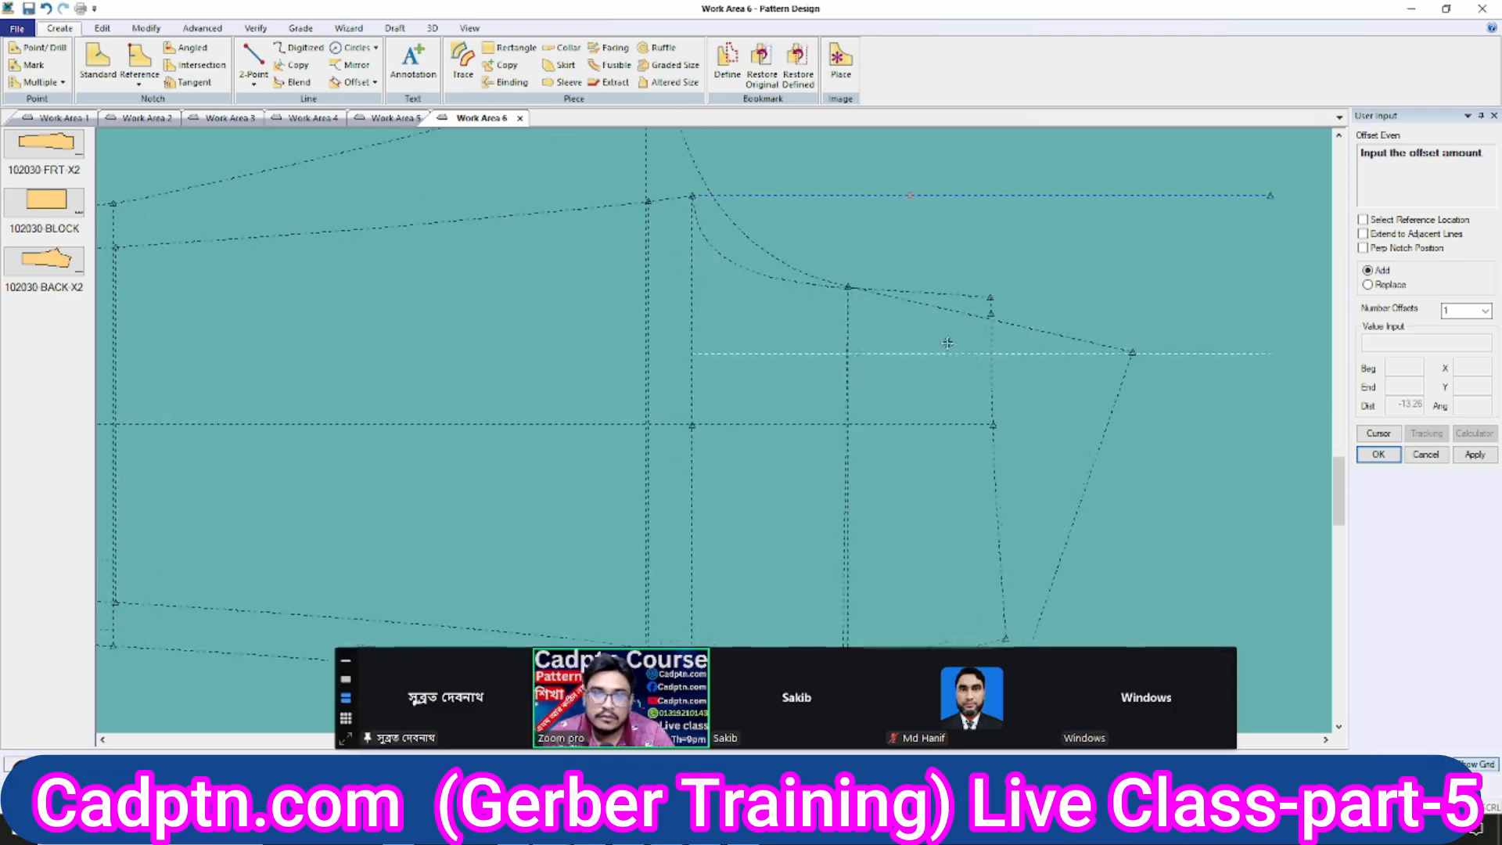
right_click(843, 299)
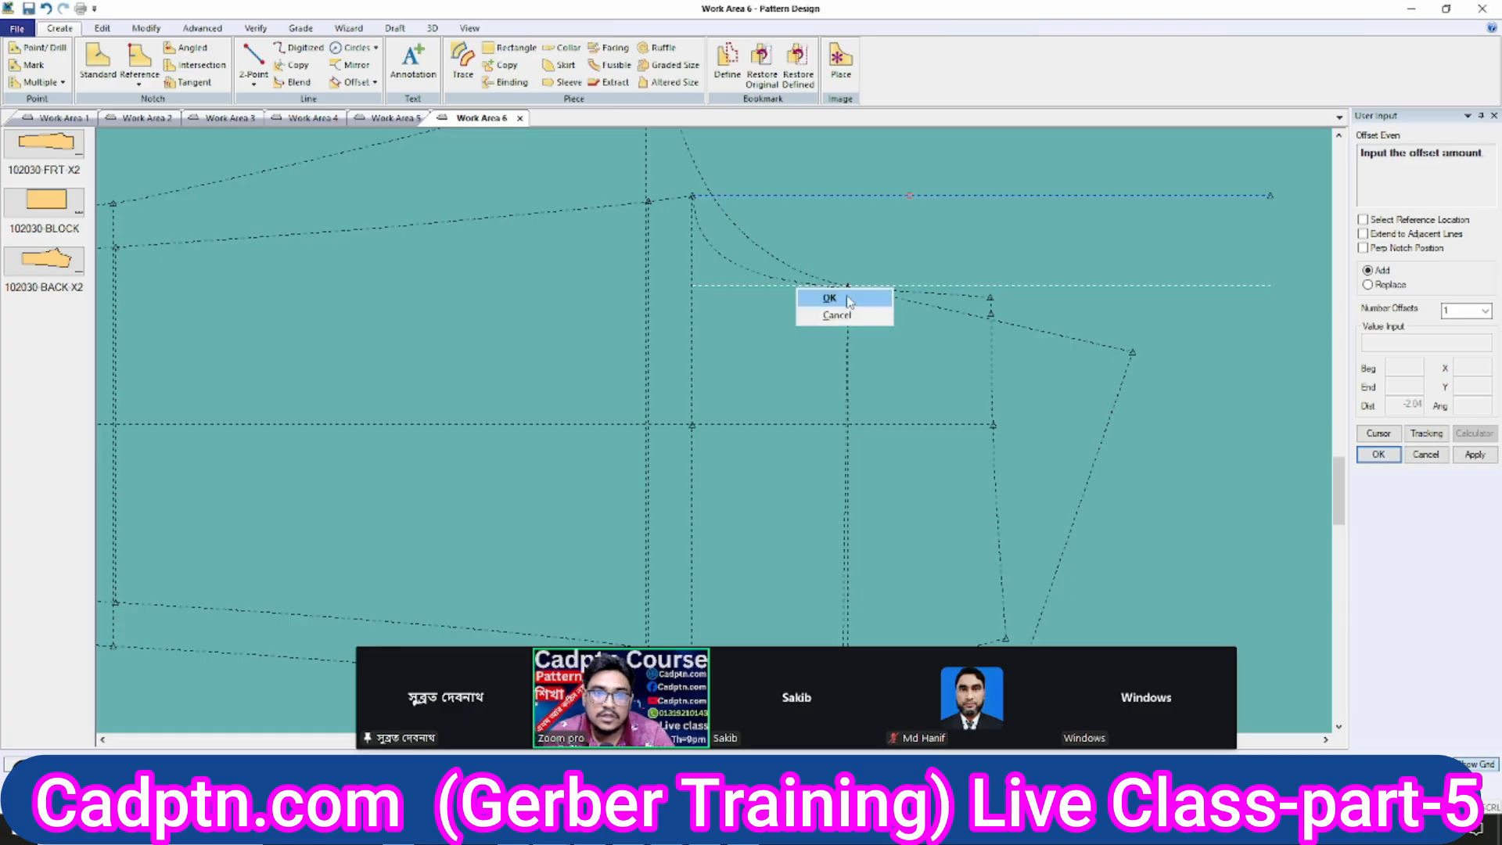
click(830, 295)
scroll(726, 548, down, 2)
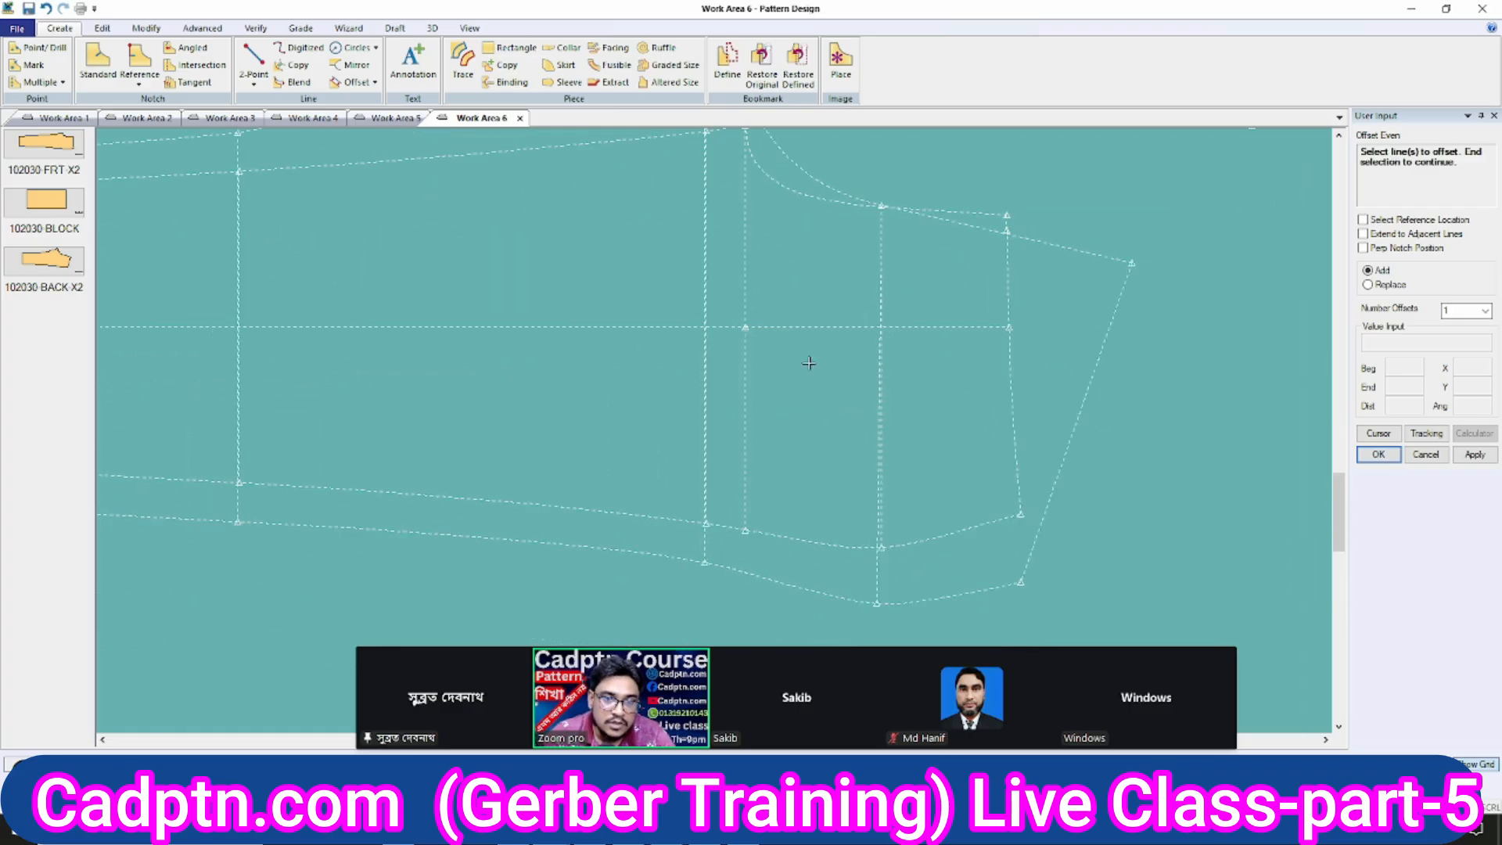
right_click(714, 264)
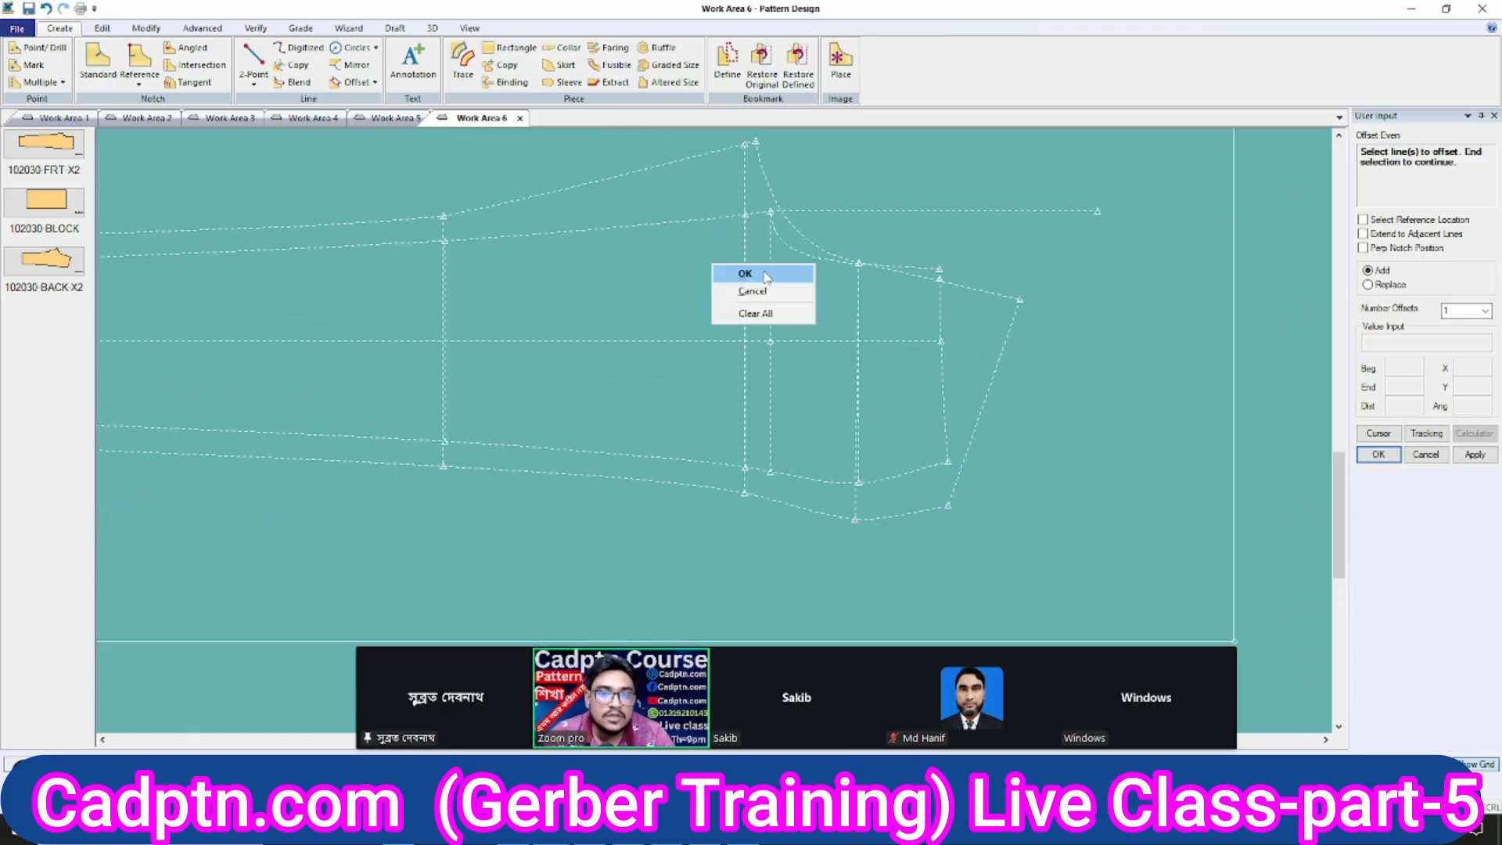
click(740, 273)
scroll(802, 435, up, 1)
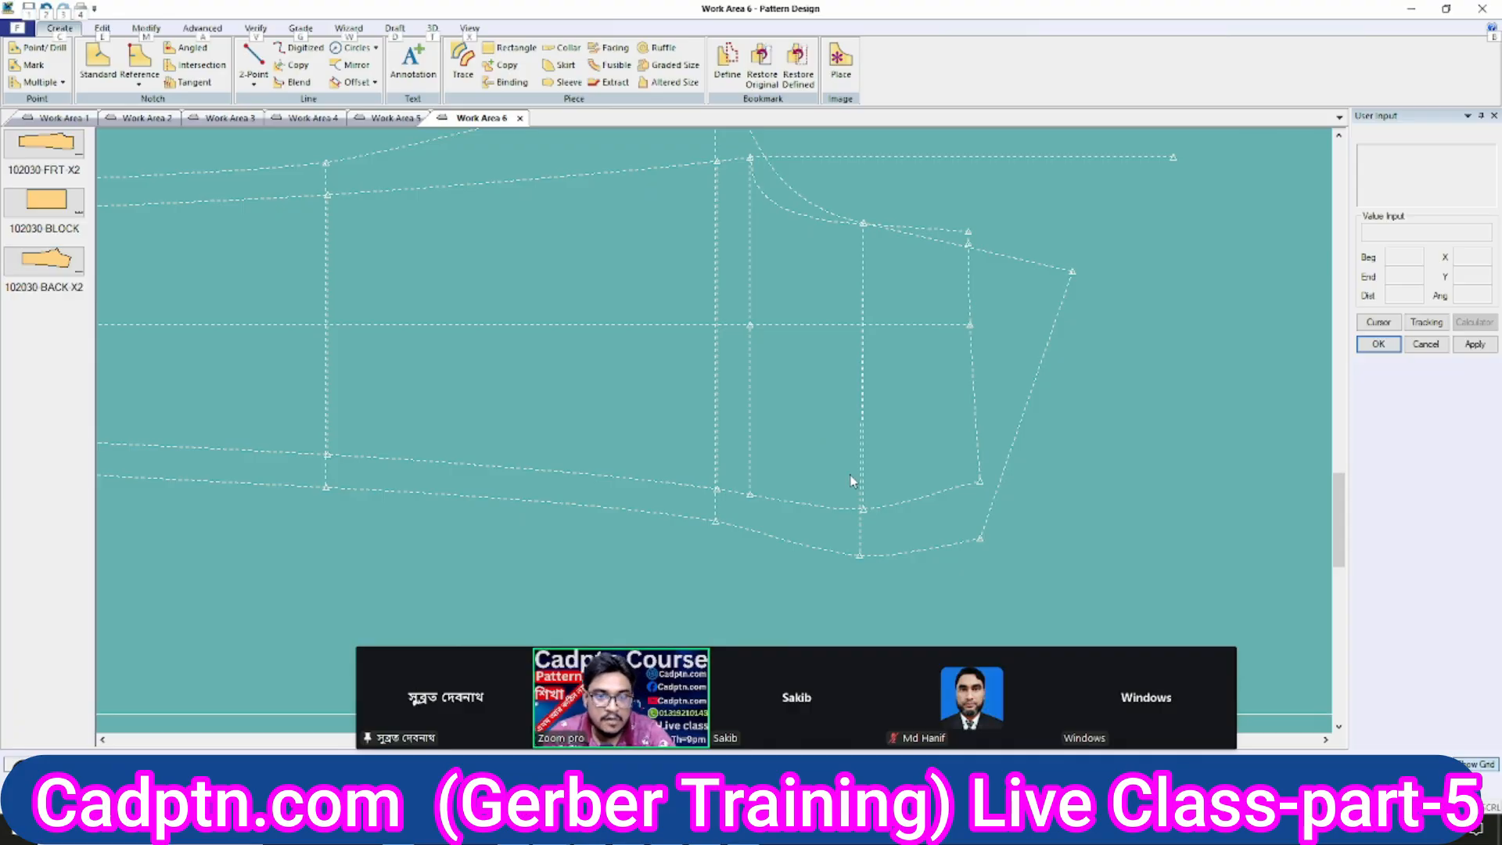
key(alt+l)
right_click(947, 307)
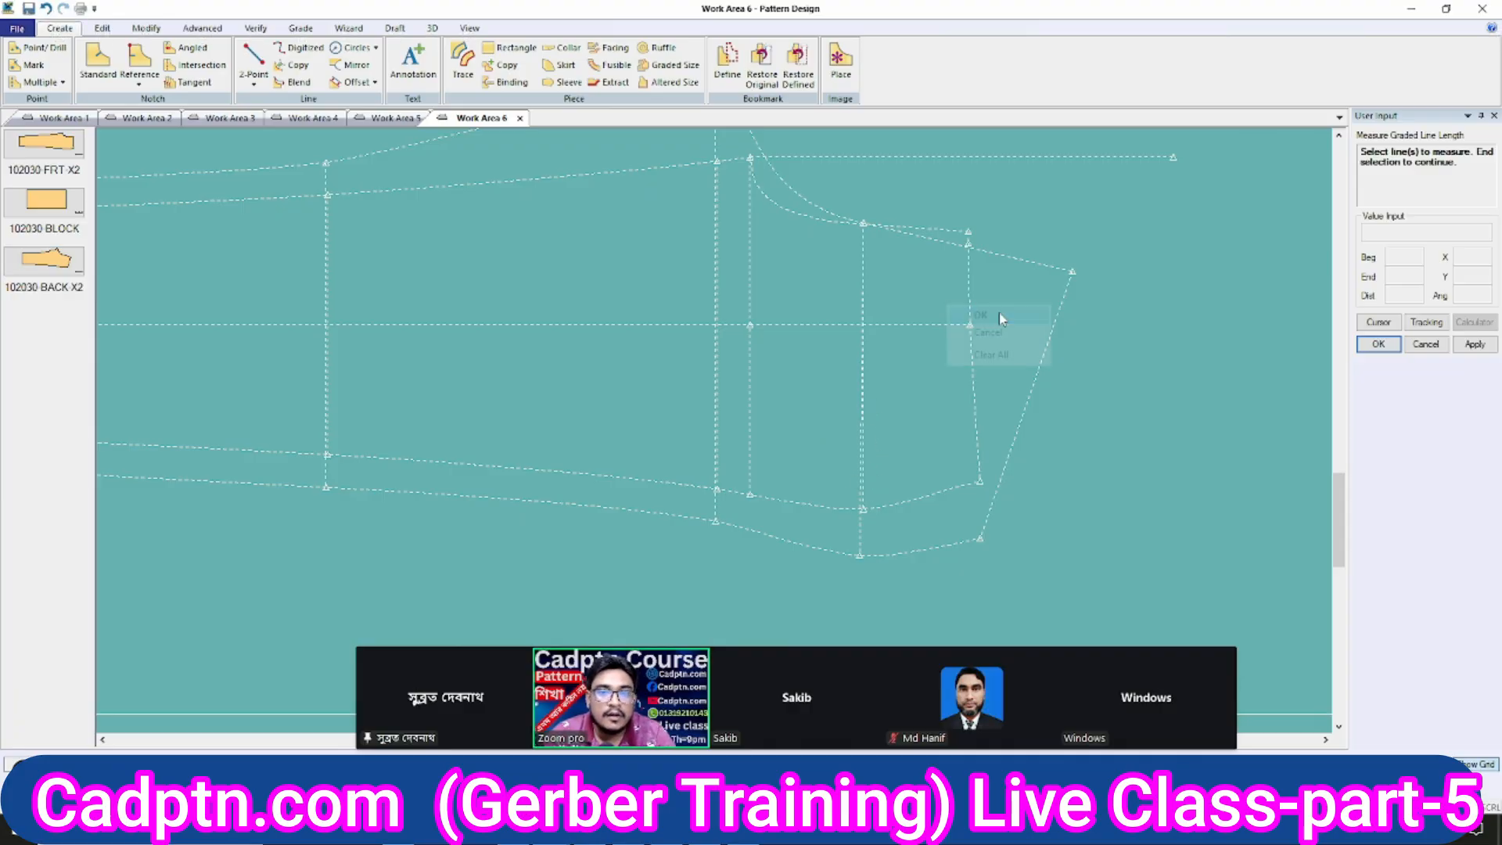
click(972, 317)
scroll(818, 281, down, 1)
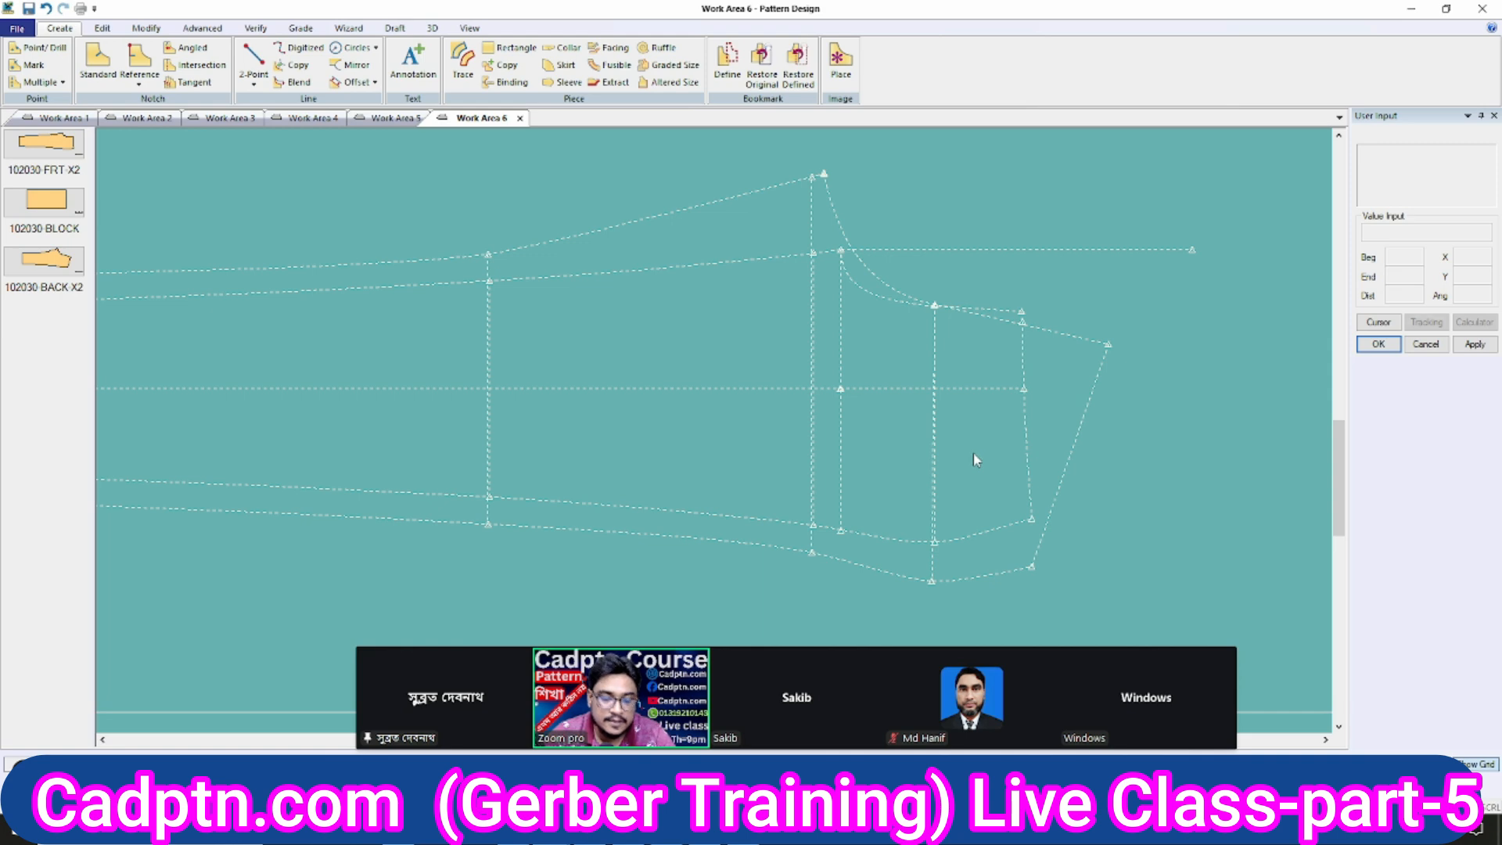
middle_drag(975, 457, 962, 426)
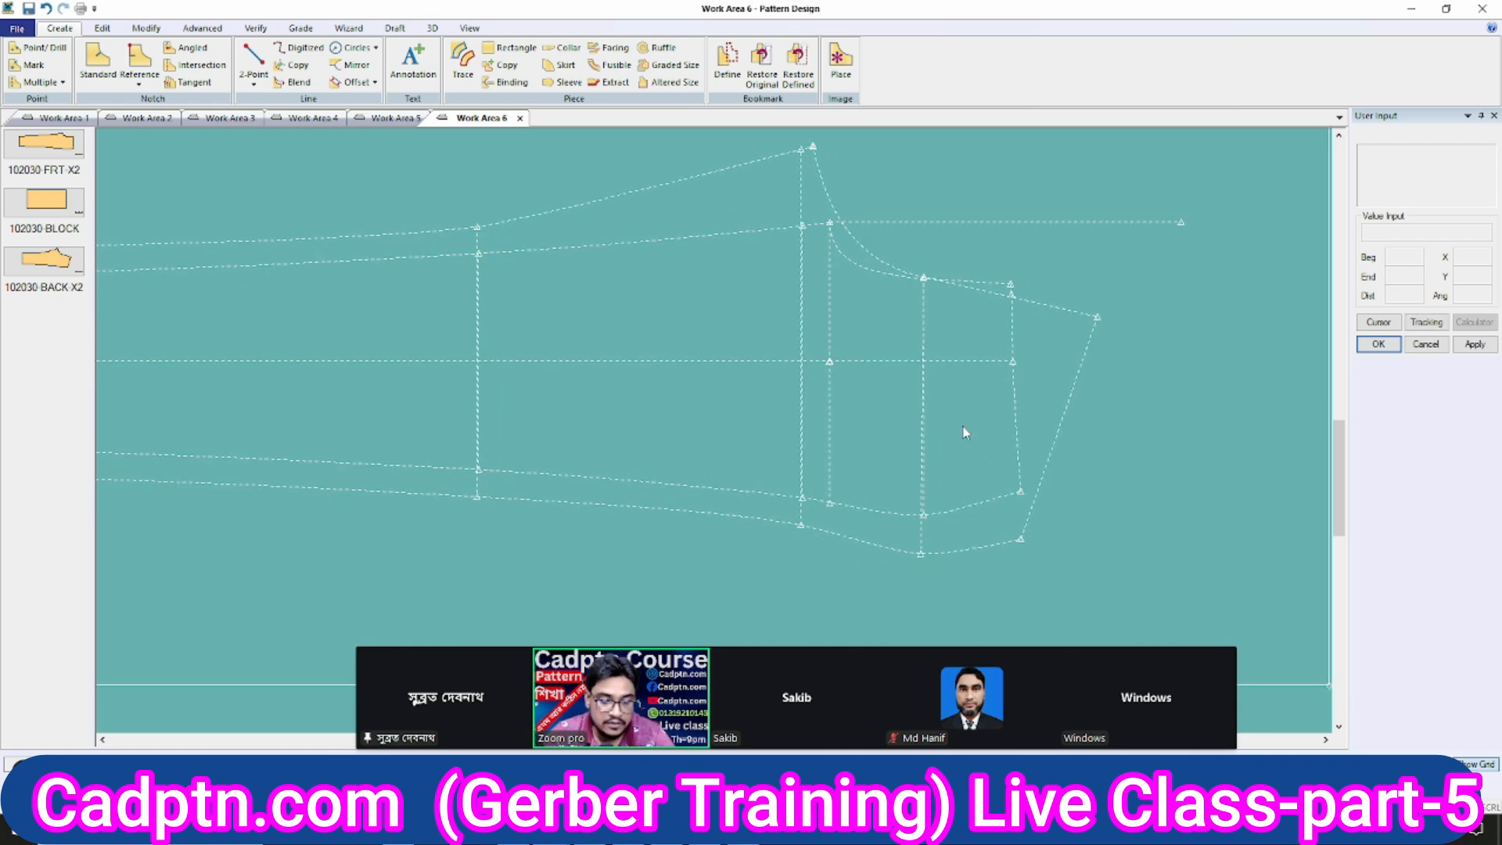
key(alt+l)
right_click(931, 268)
click(932, 270)
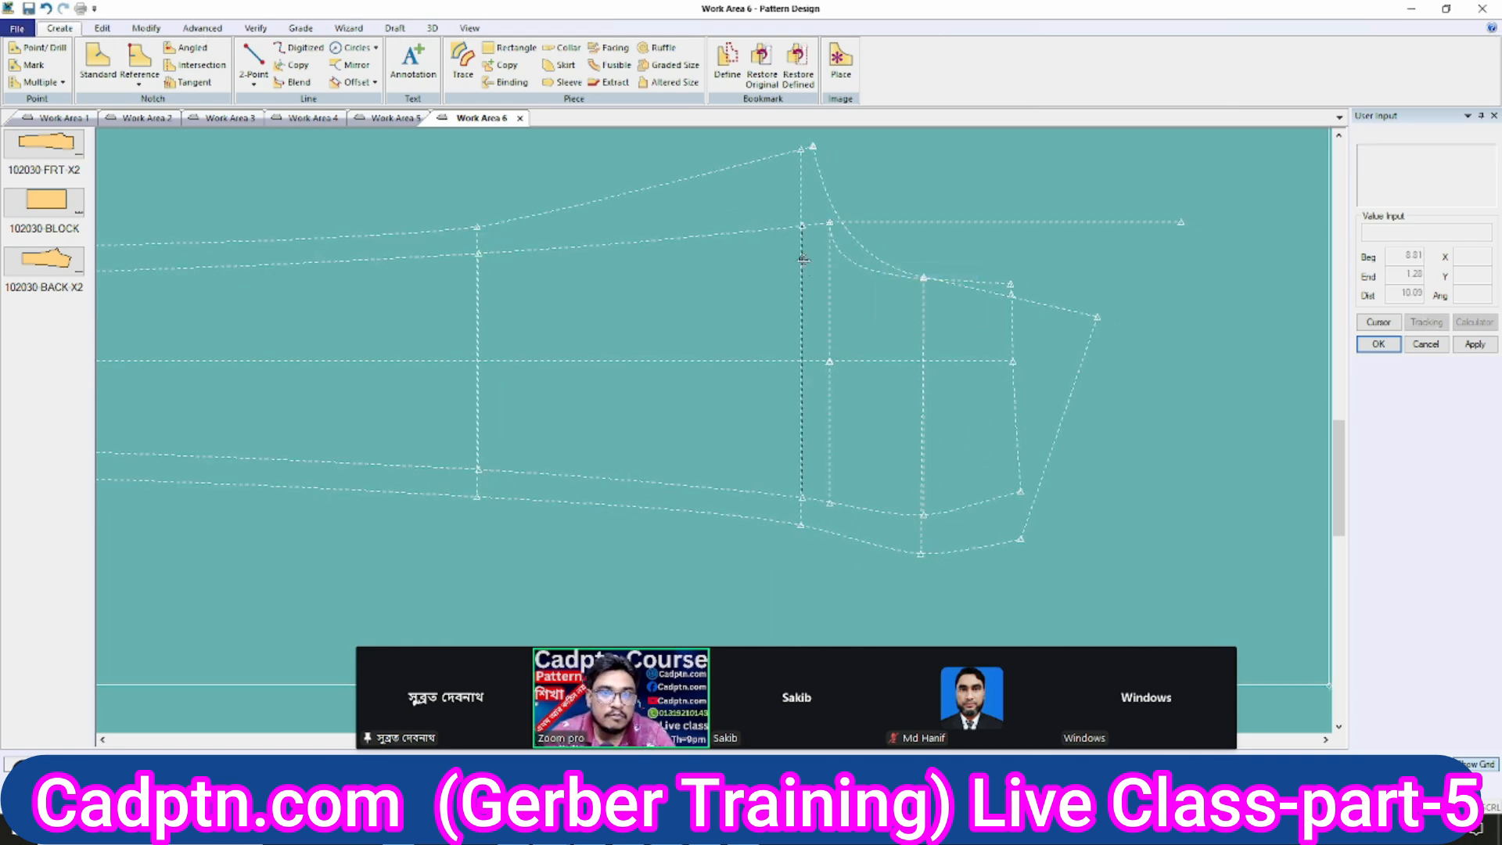
Draw a horizontal 2-Point line about 14.71 long from the back crotch tip toward the waist end of the pattern.
middle_drag(803, 261, 754, 274)
key(alt)
key(c)
key(2)
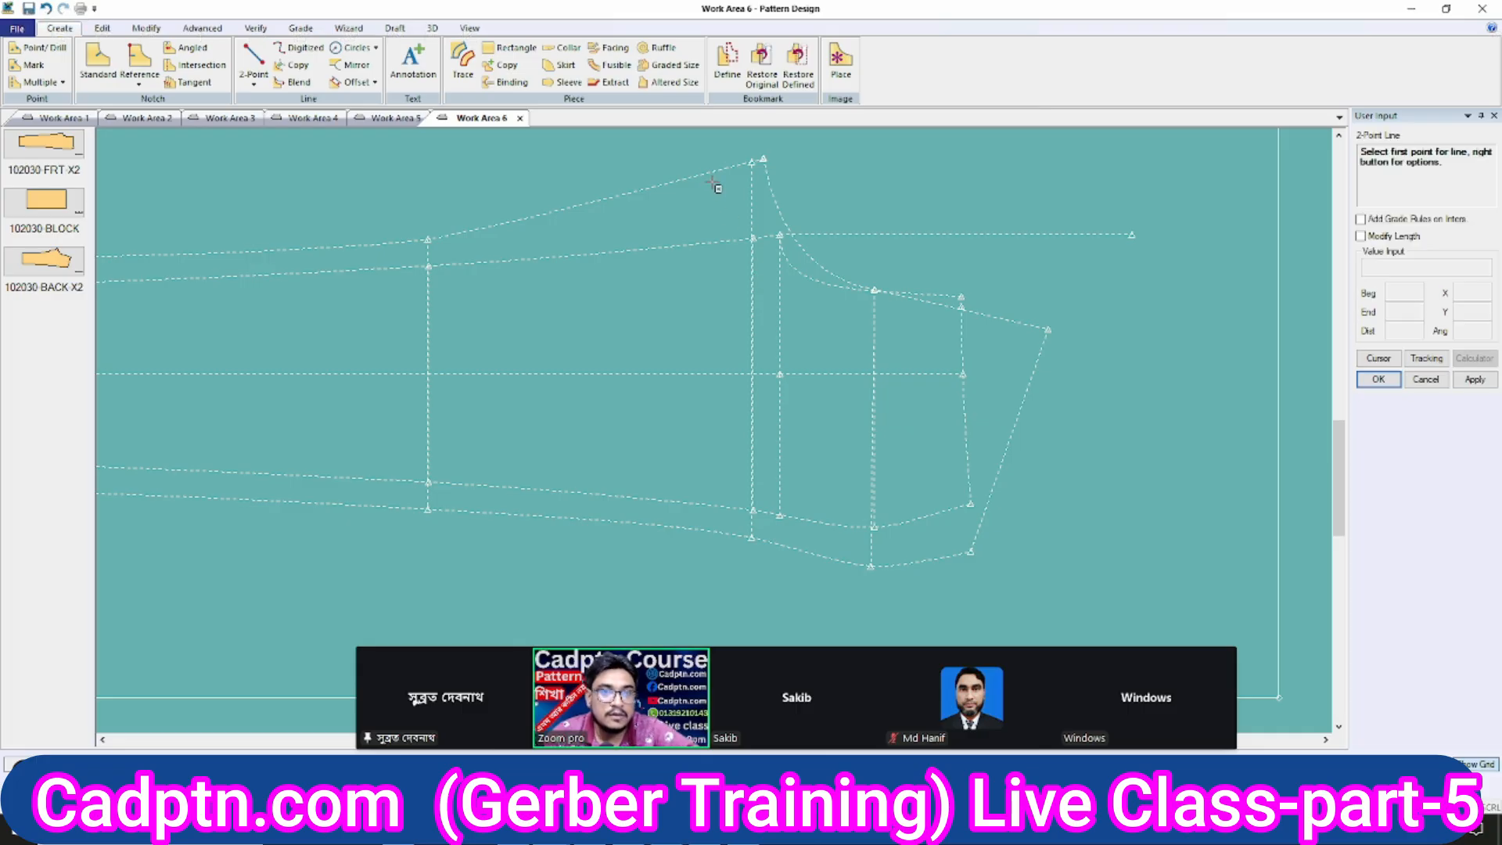
click(763, 160)
right_click(880, 158)
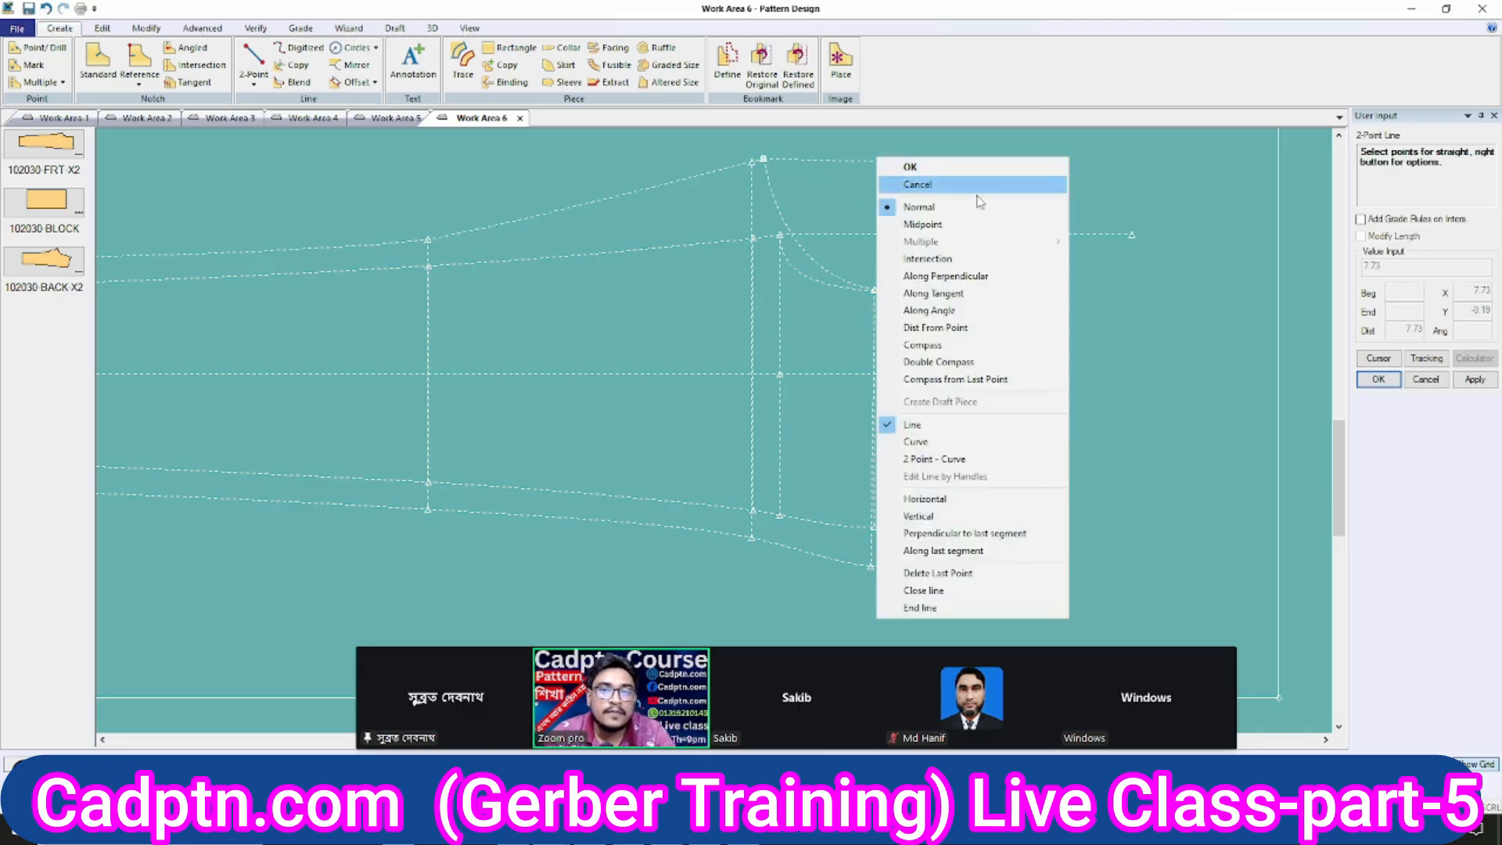
click(950, 500)
click(1174, 389)
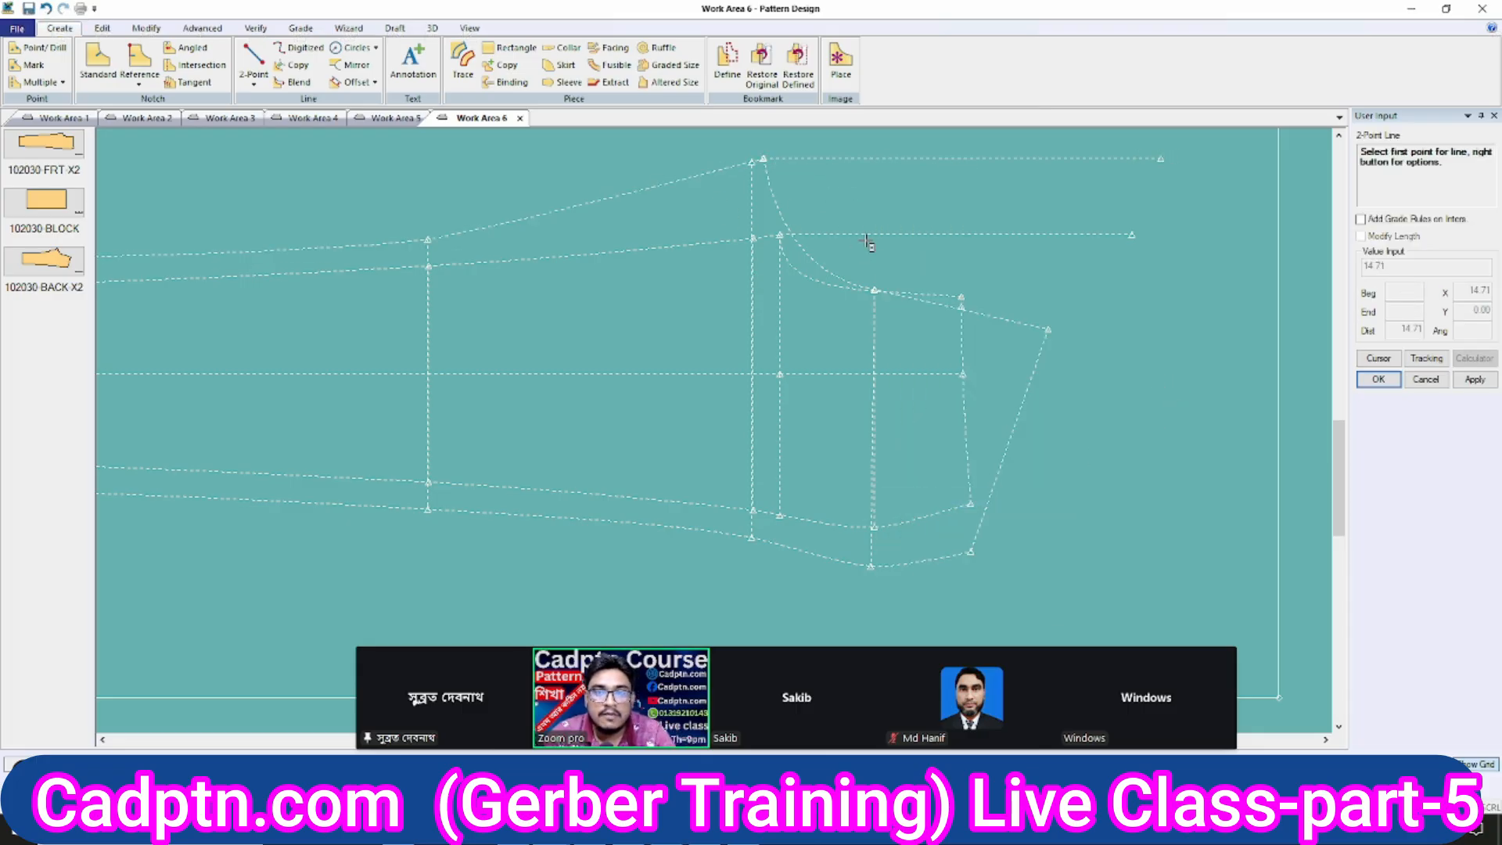
right_click(869, 228)
click(885, 232)
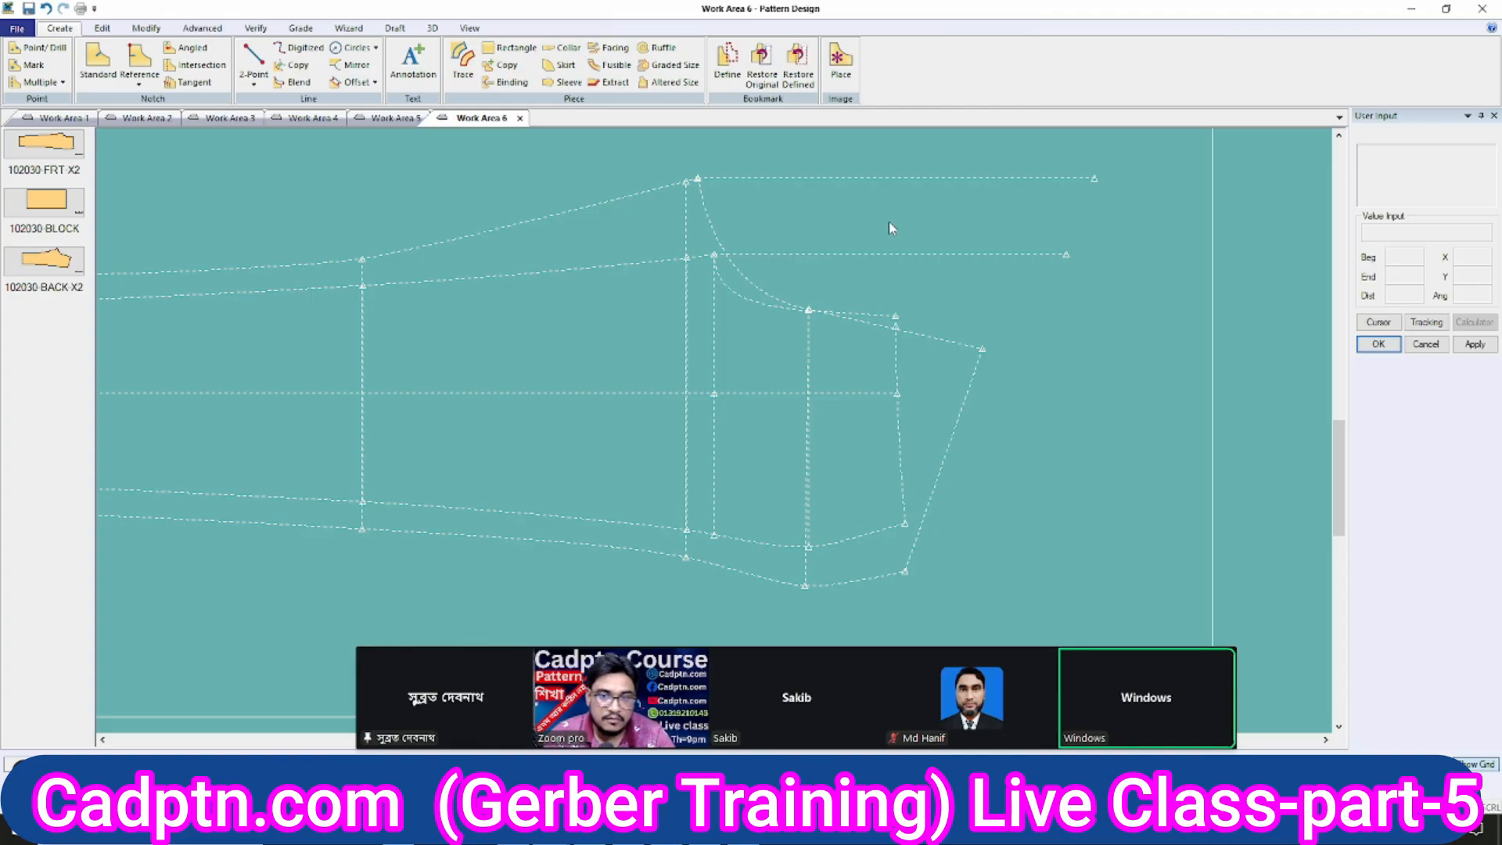
key(alt+c)
key(o)
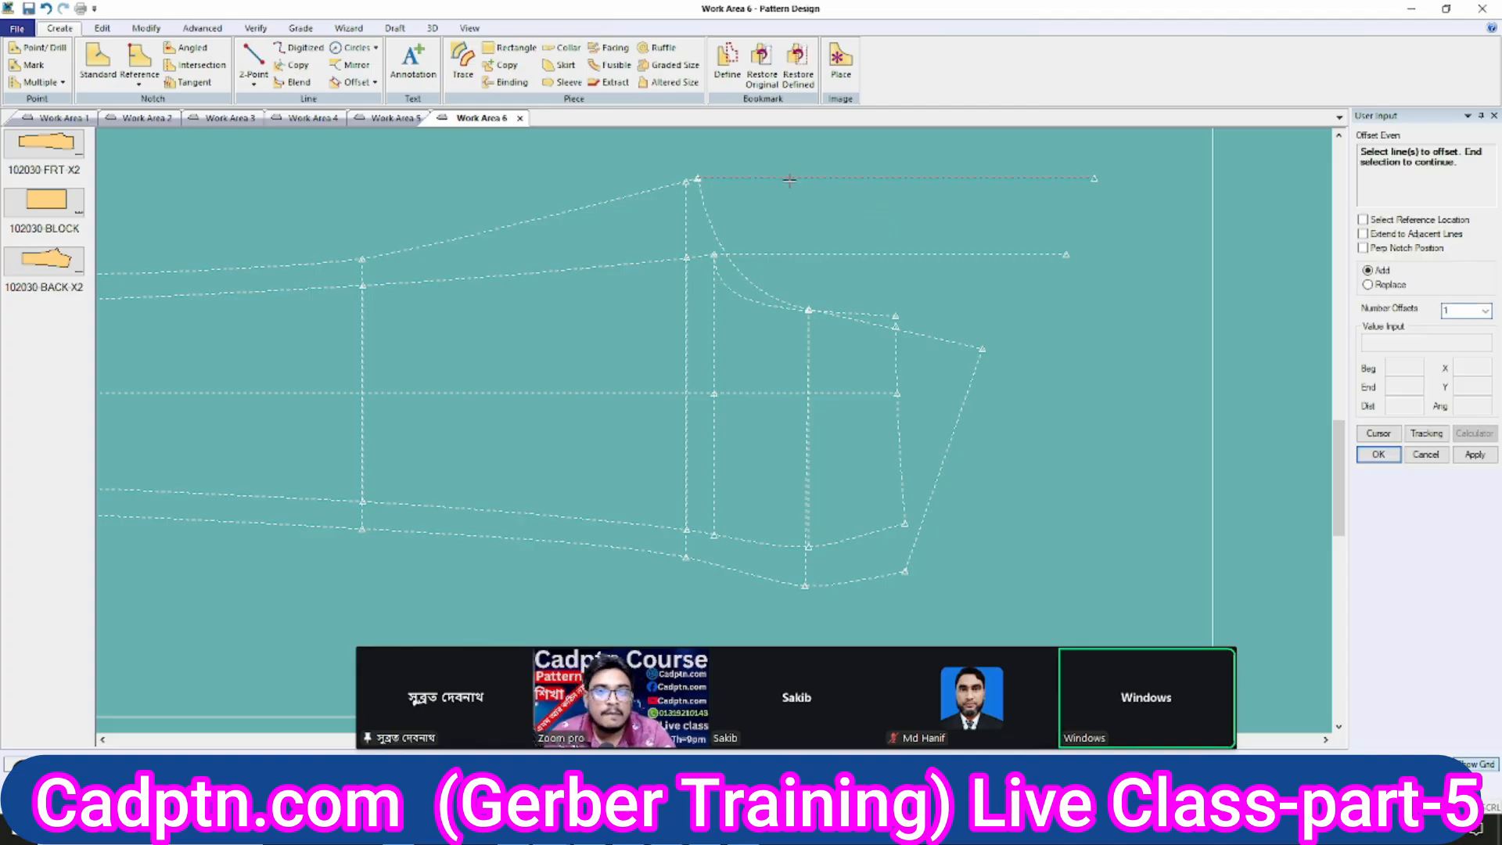
right_click(859, 193)
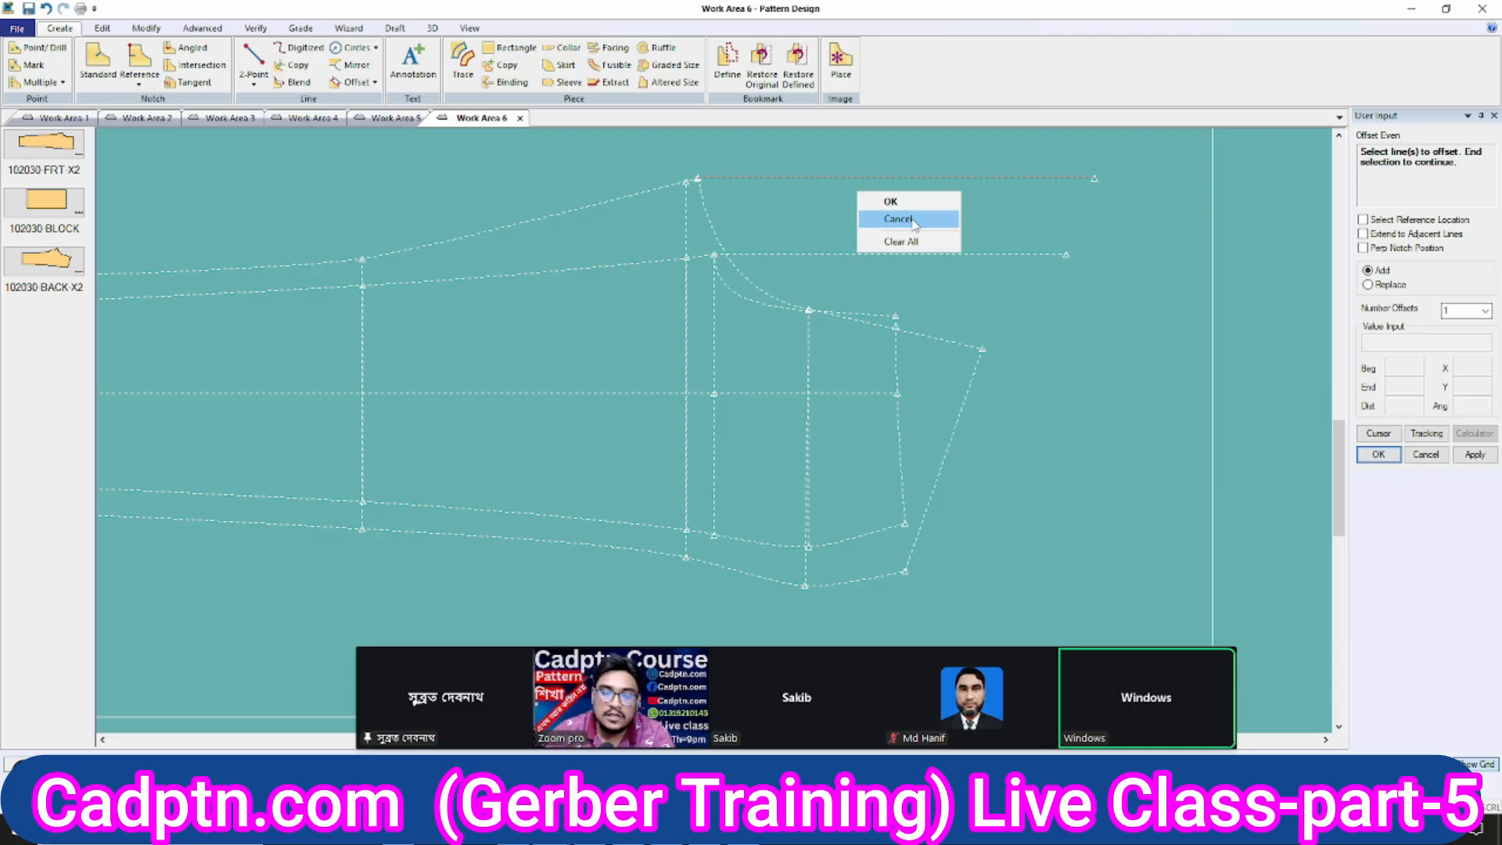
Switch to the Calculator and work out 5.75 divided by 3, multiplied by 2.
click(740, 829)
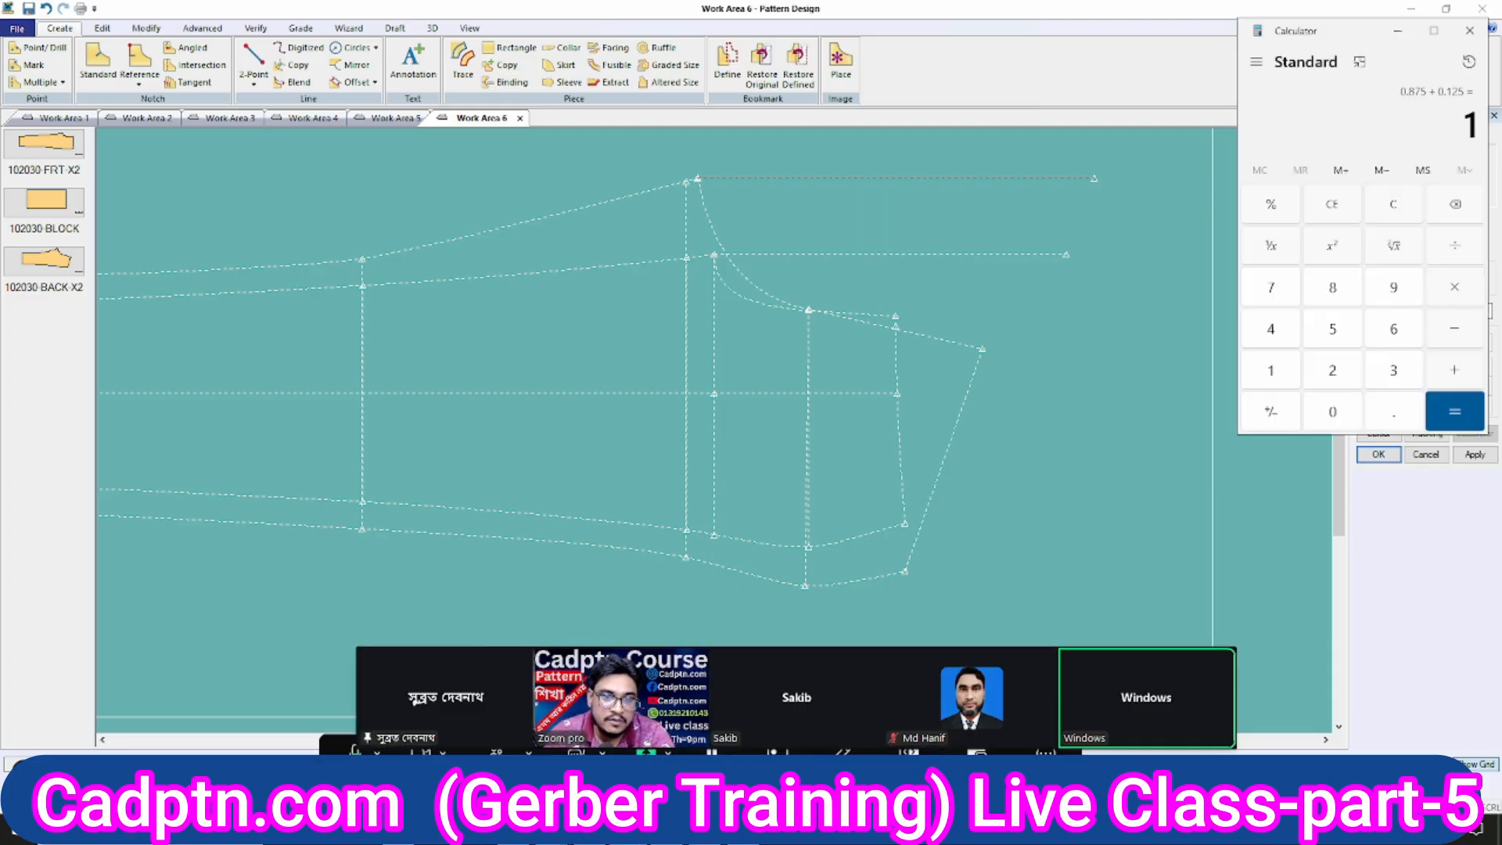
drag(1356, 41, 1319, 43)
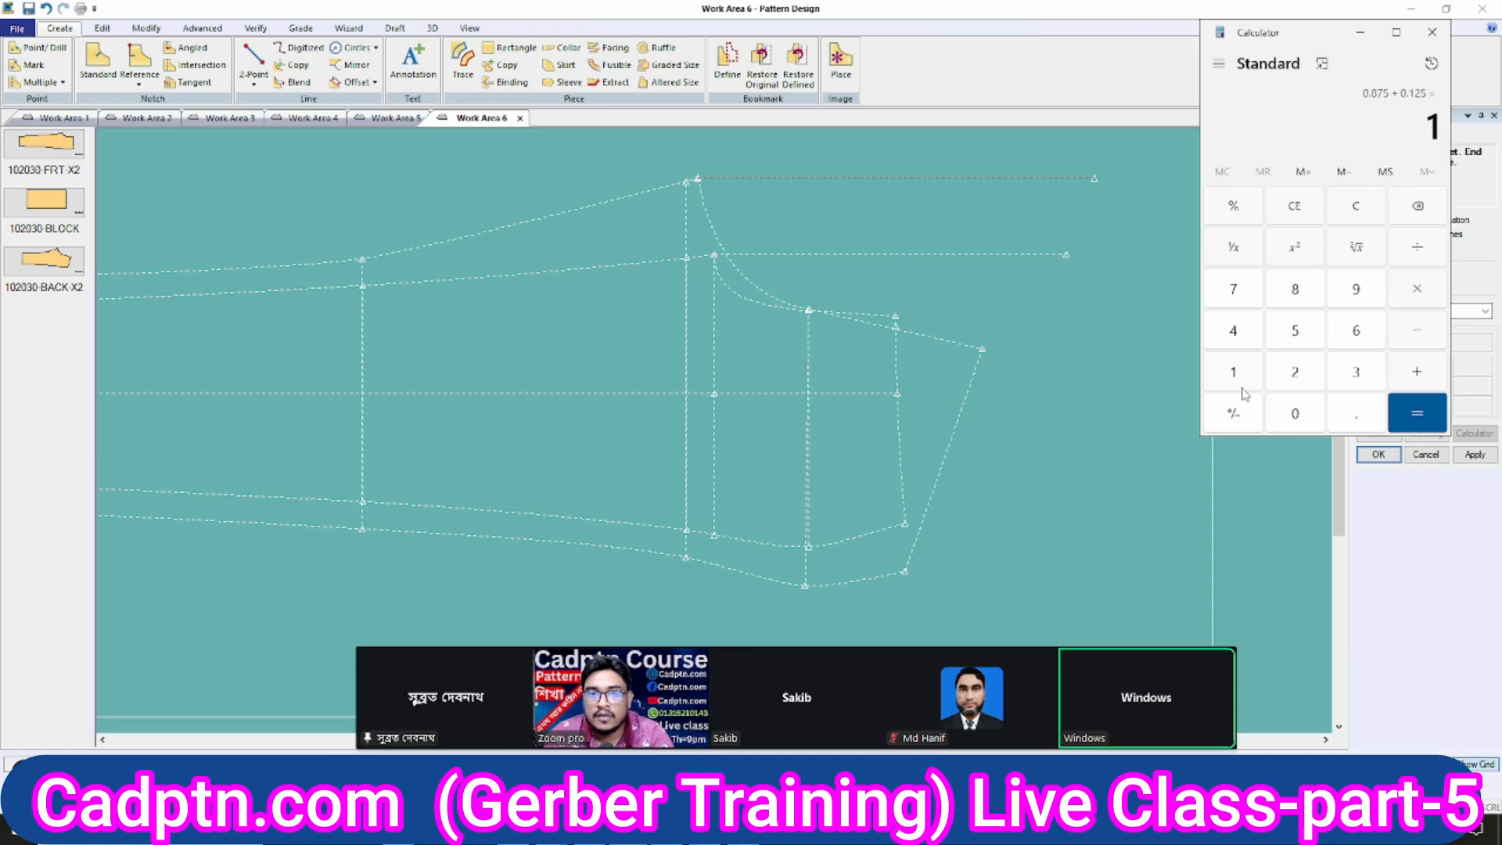
click(1358, 213)
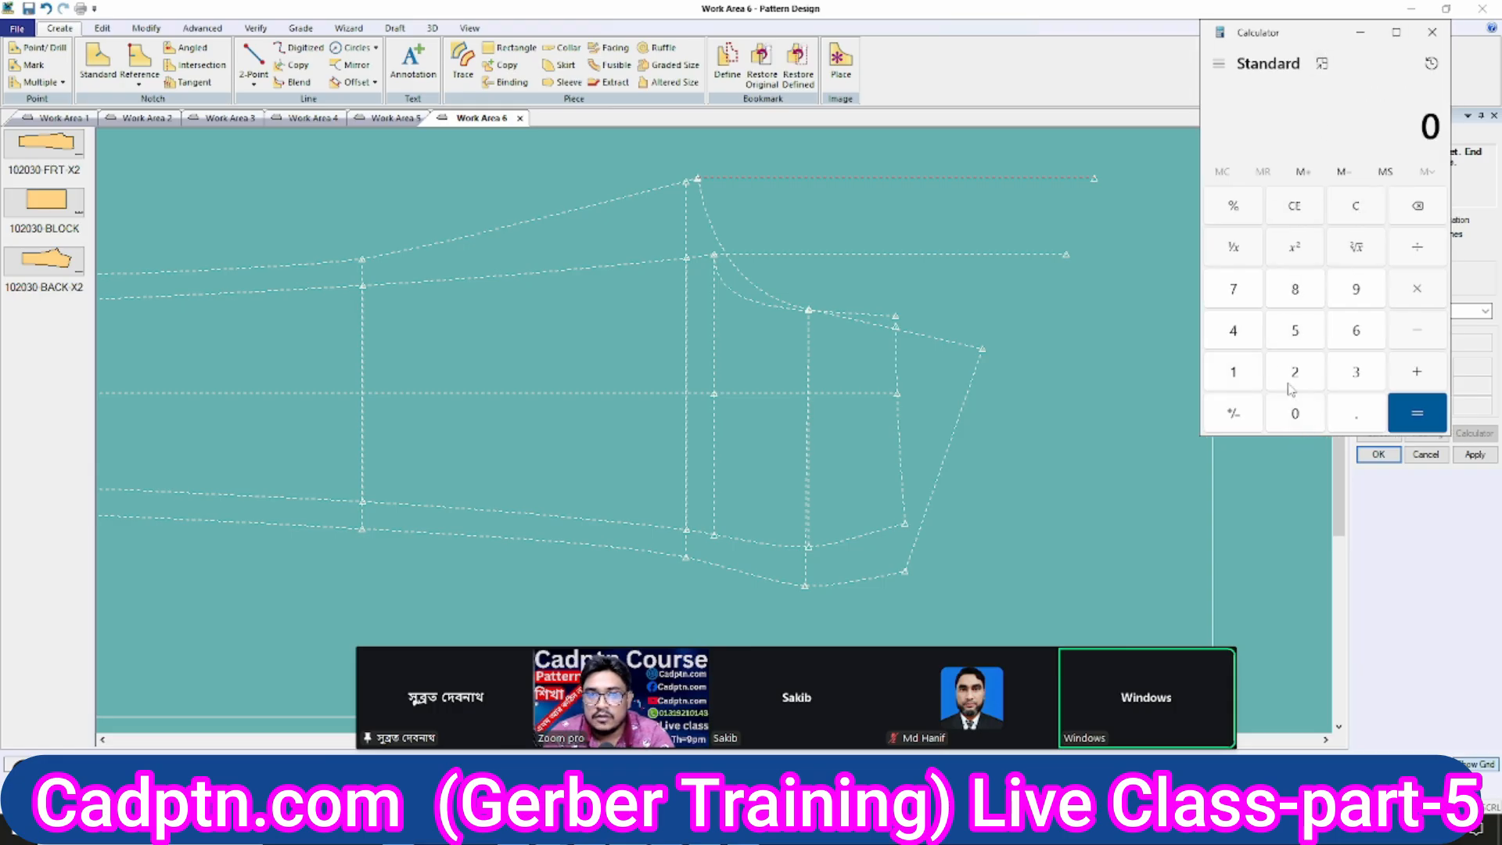
click(1295, 332)
click(1356, 414)
click(1235, 291)
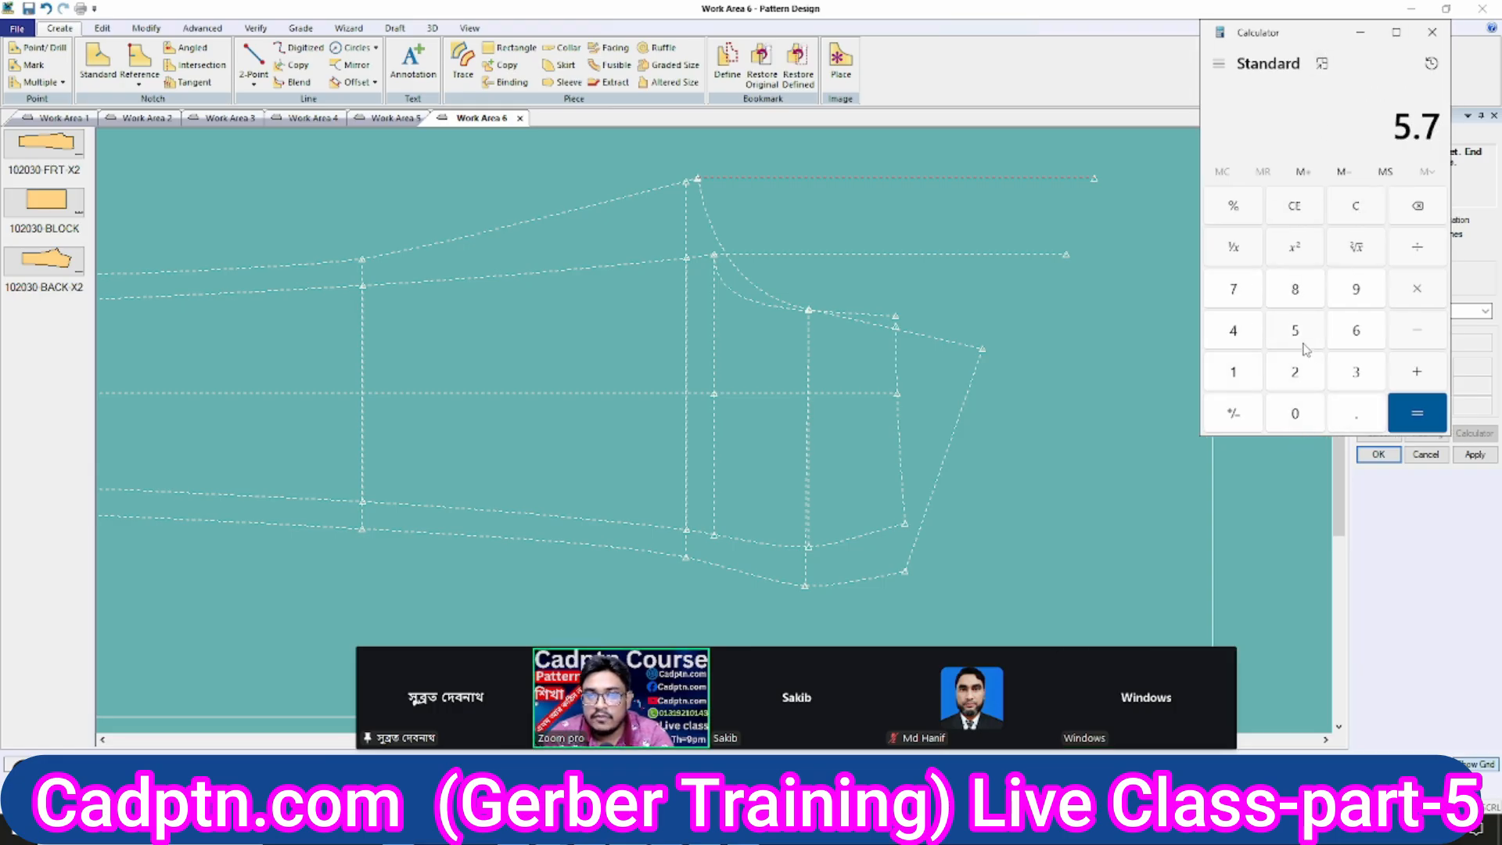
click(1299, 340)
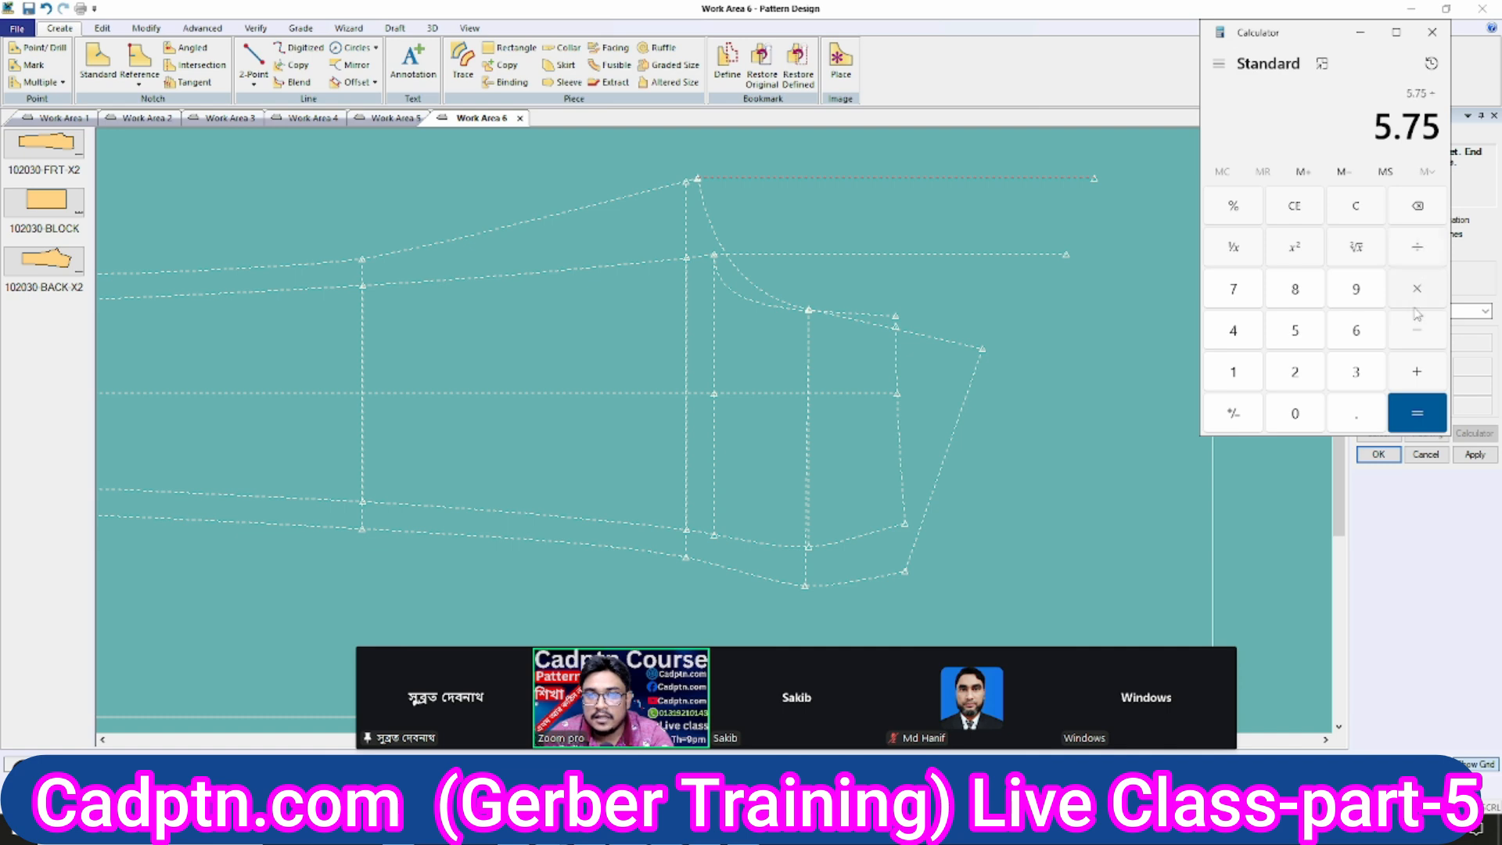
click(1358, 374)
click(1417, 413)
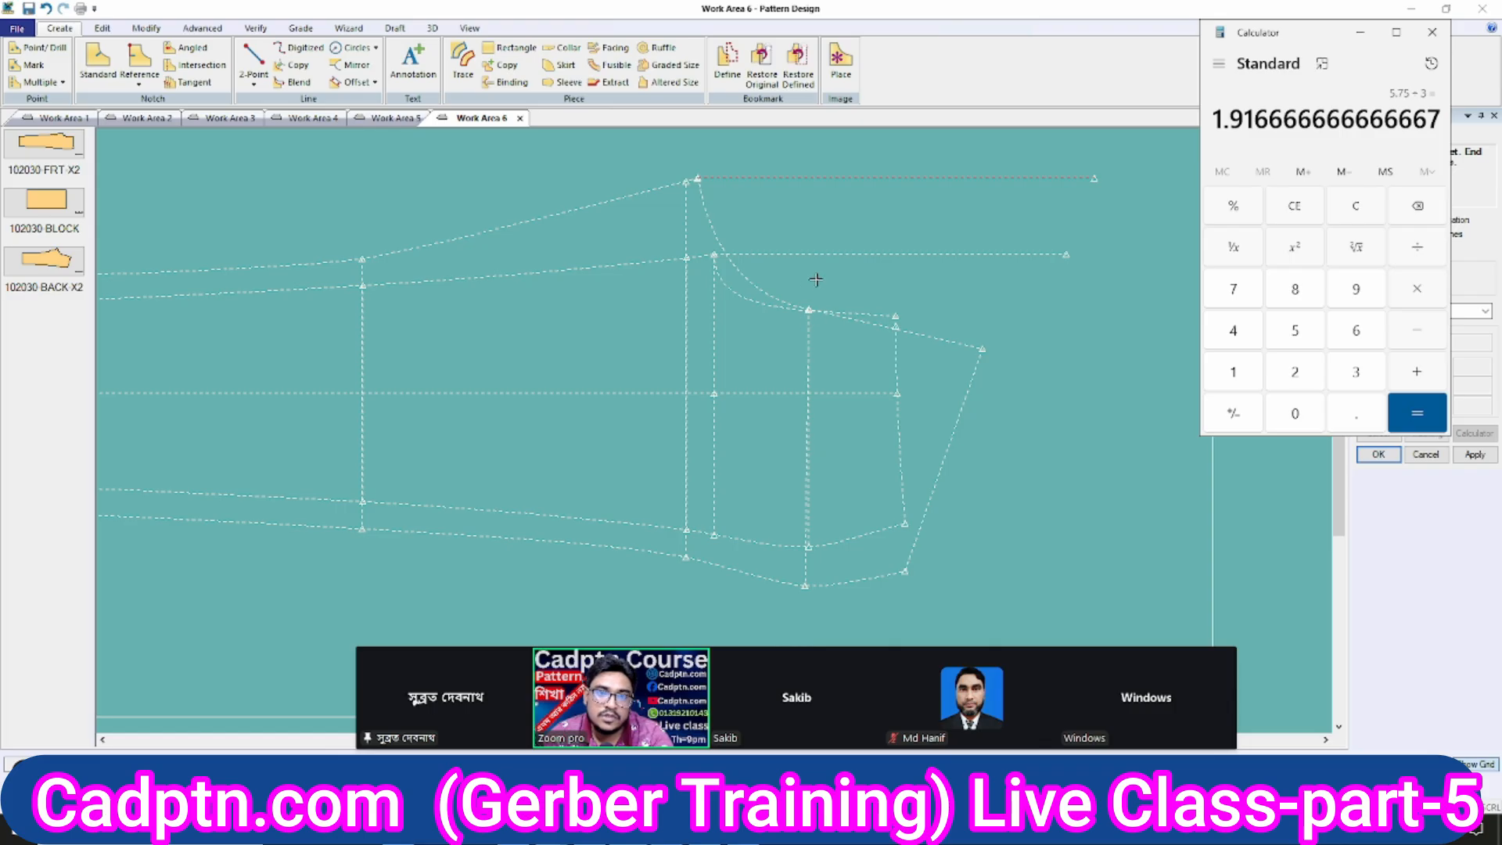
click(1417, 288)
click(1295, 371)
click(1417, 413)
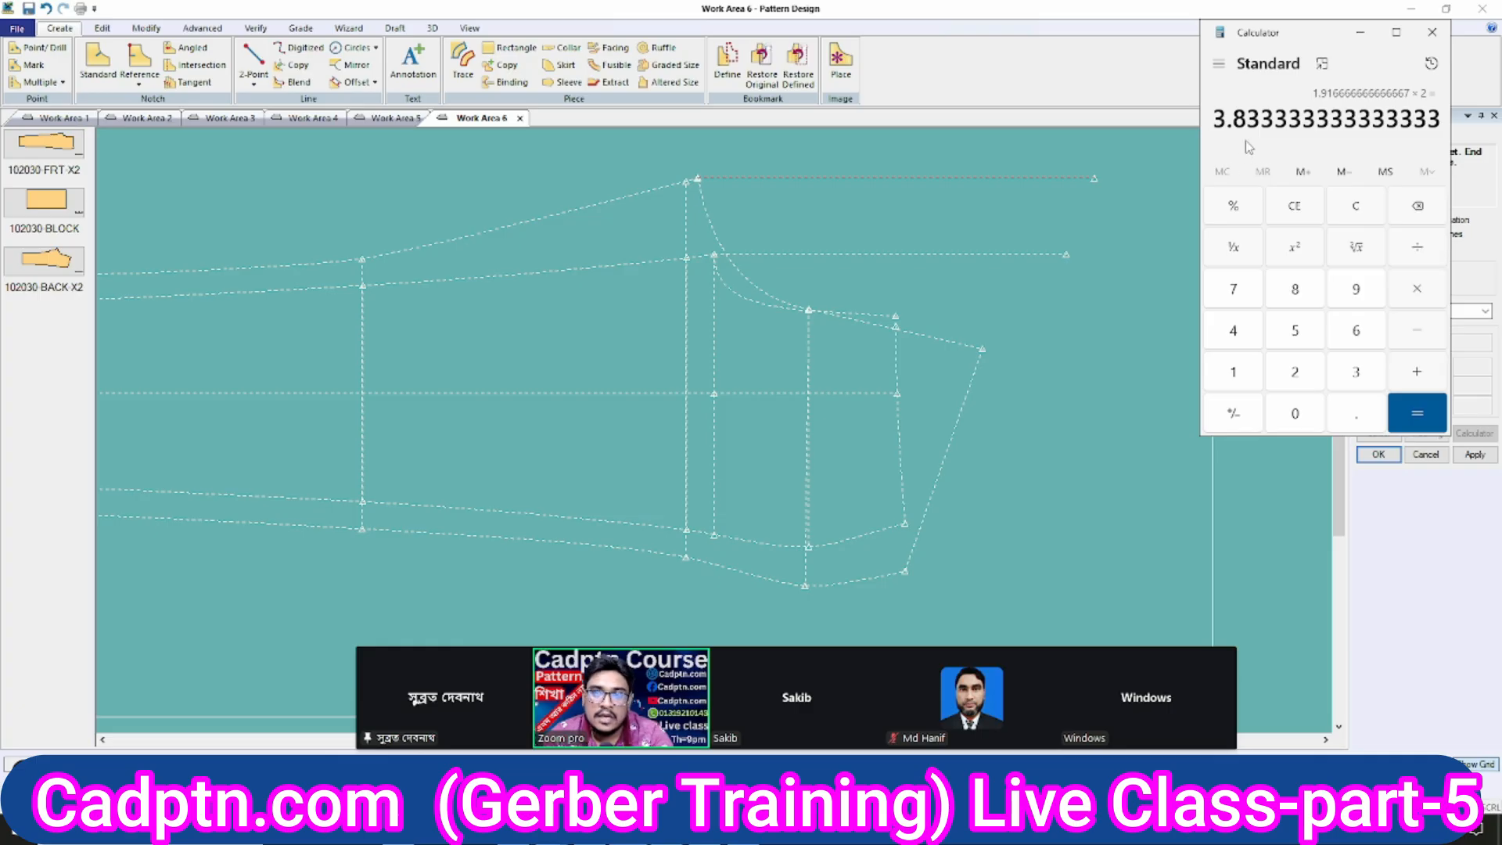
Try to offset the uppermost horizontal guide line by -3.8.
right_click(814, 216)
click(810, 232)
middle_drag(783, 310, 734, 338)
click(850, 205)
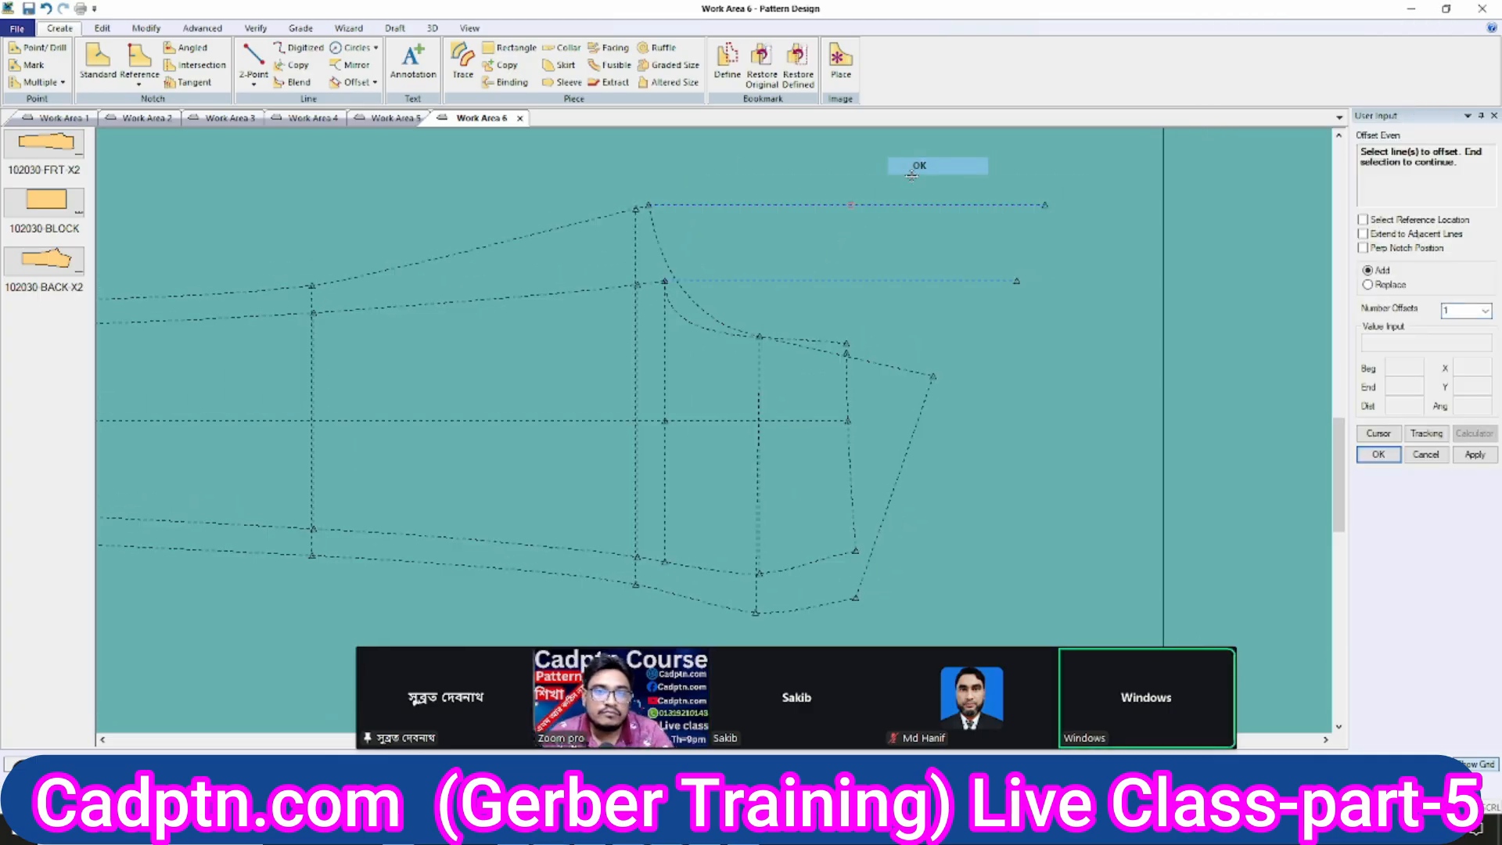
click(905, 183)
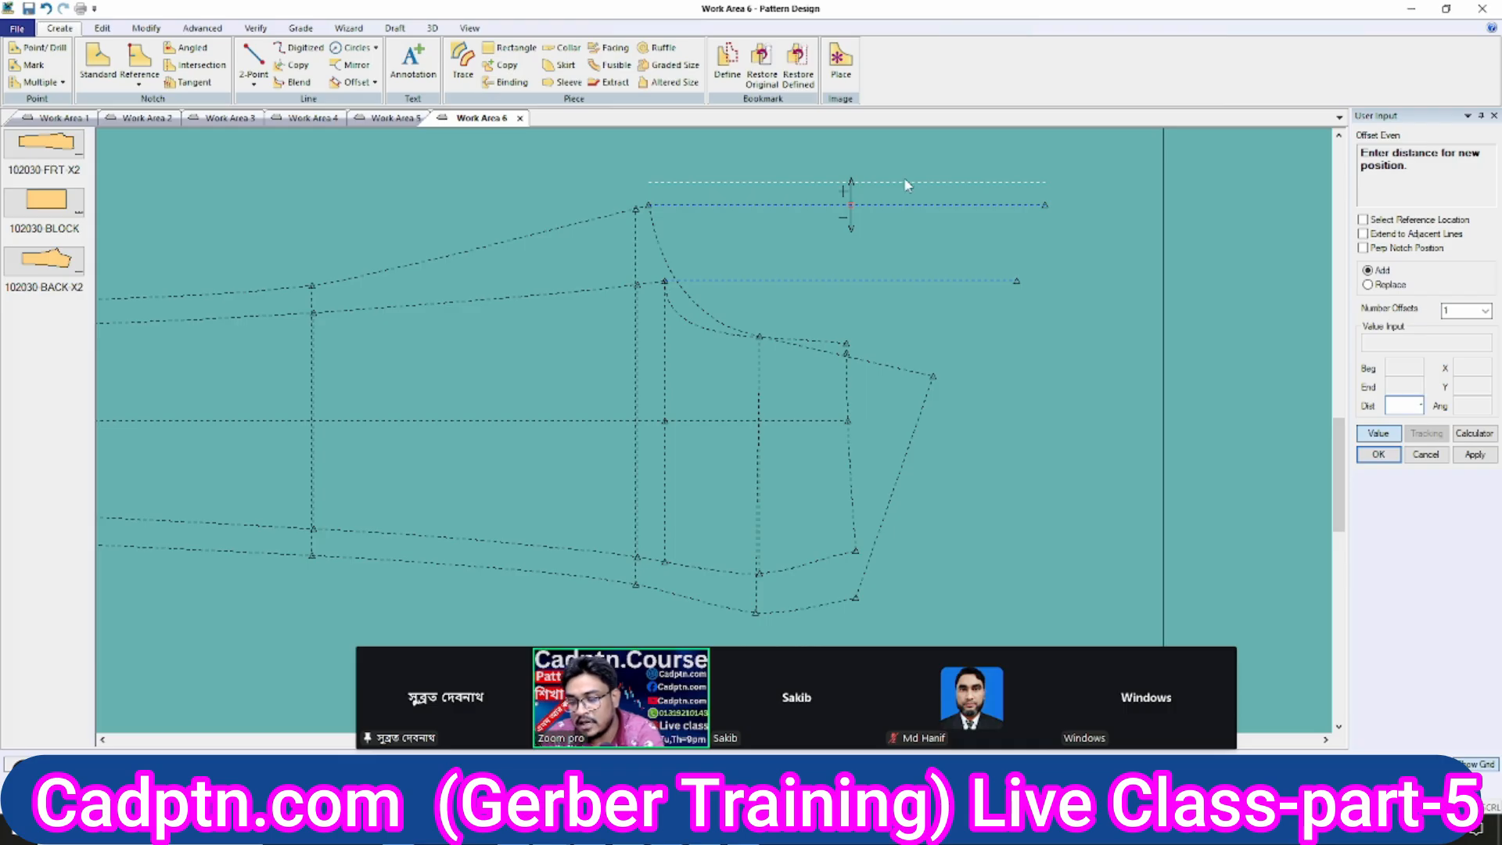
text(-3.8)
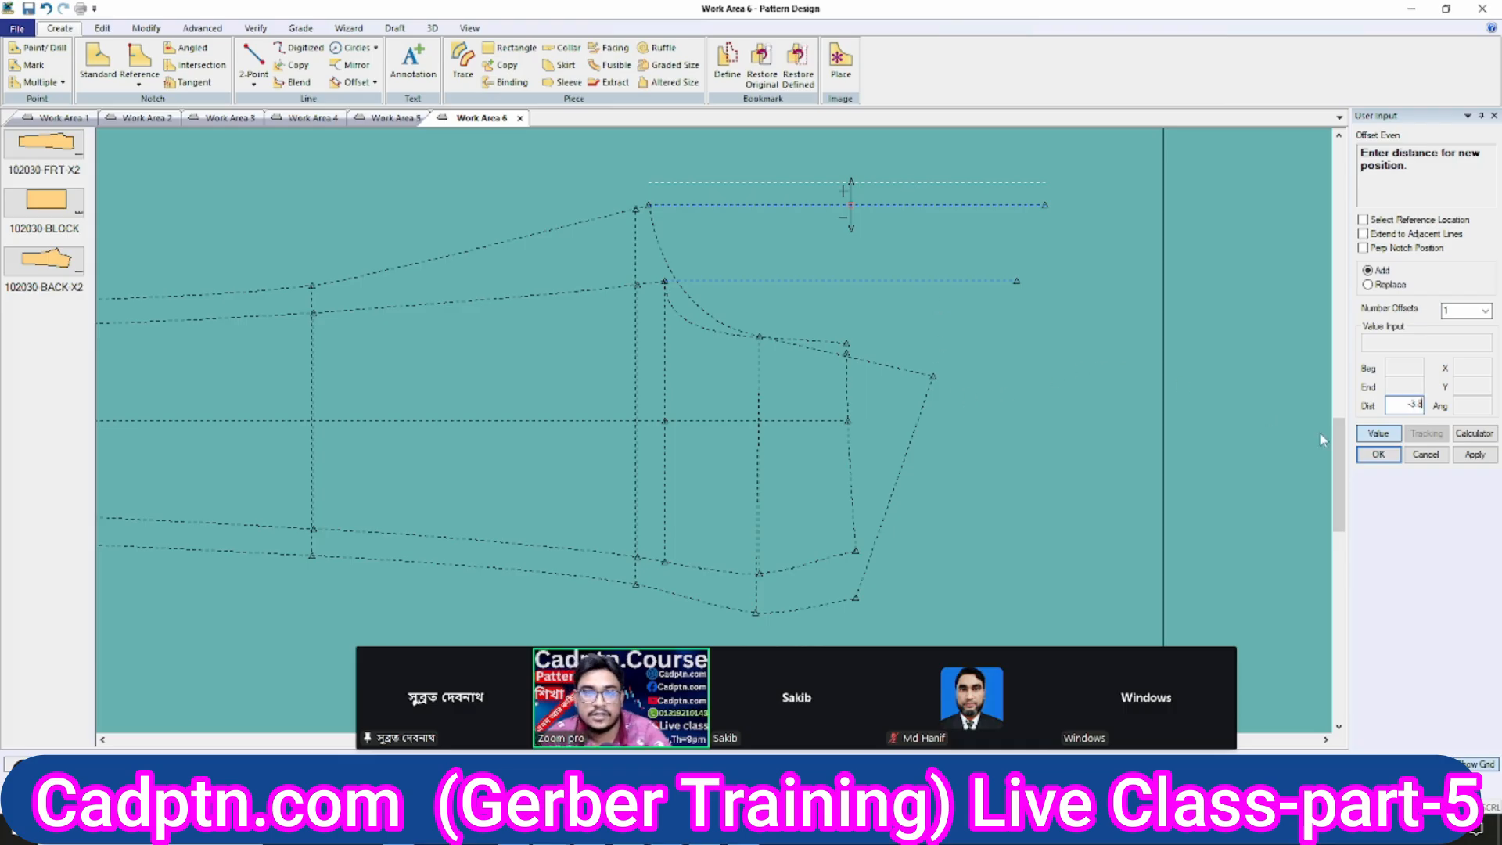
click(1475, 455)
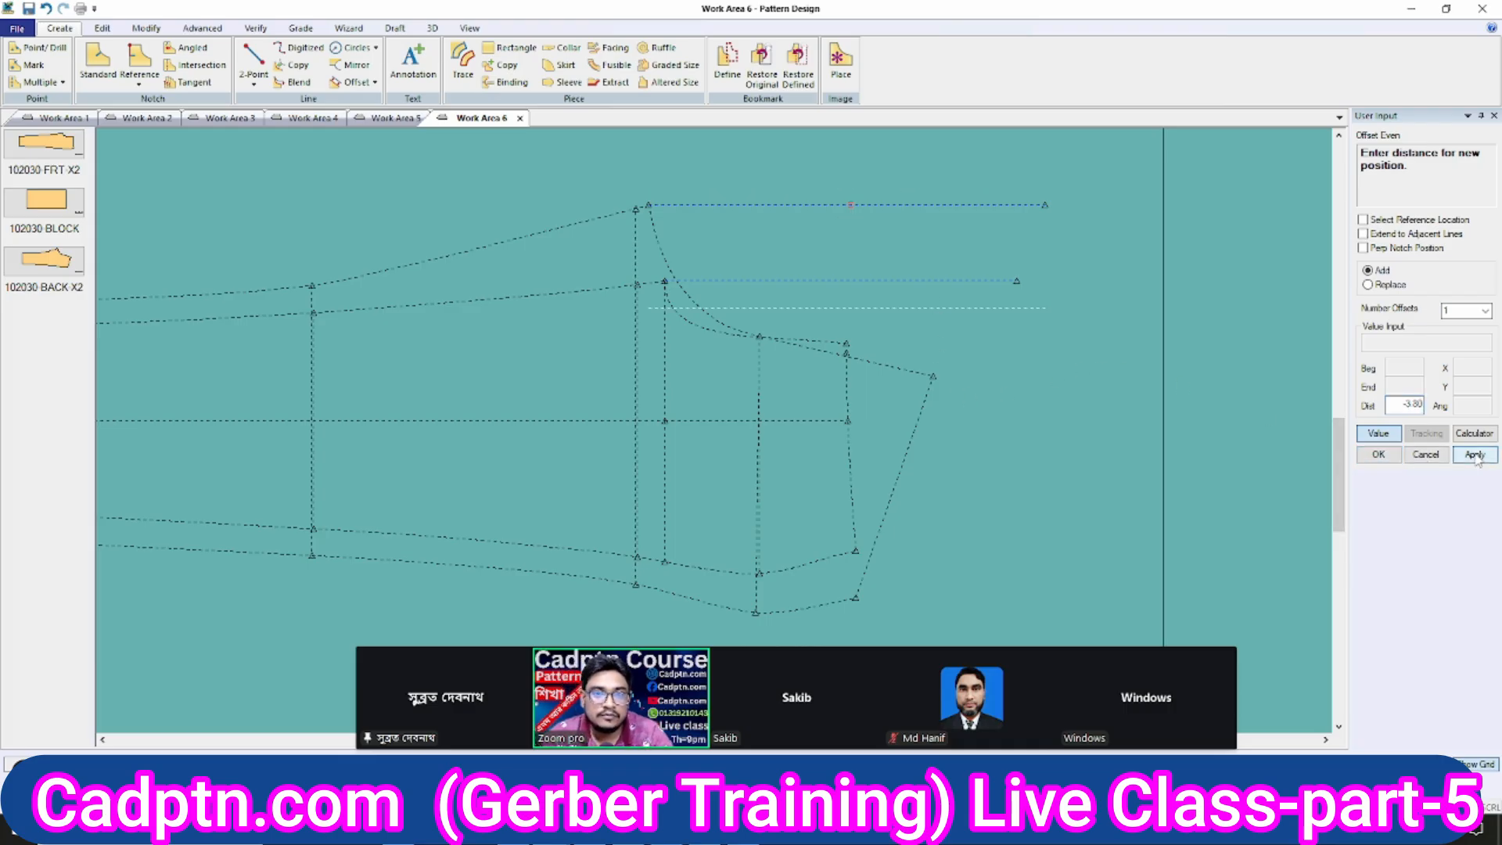
click(1426, 456)
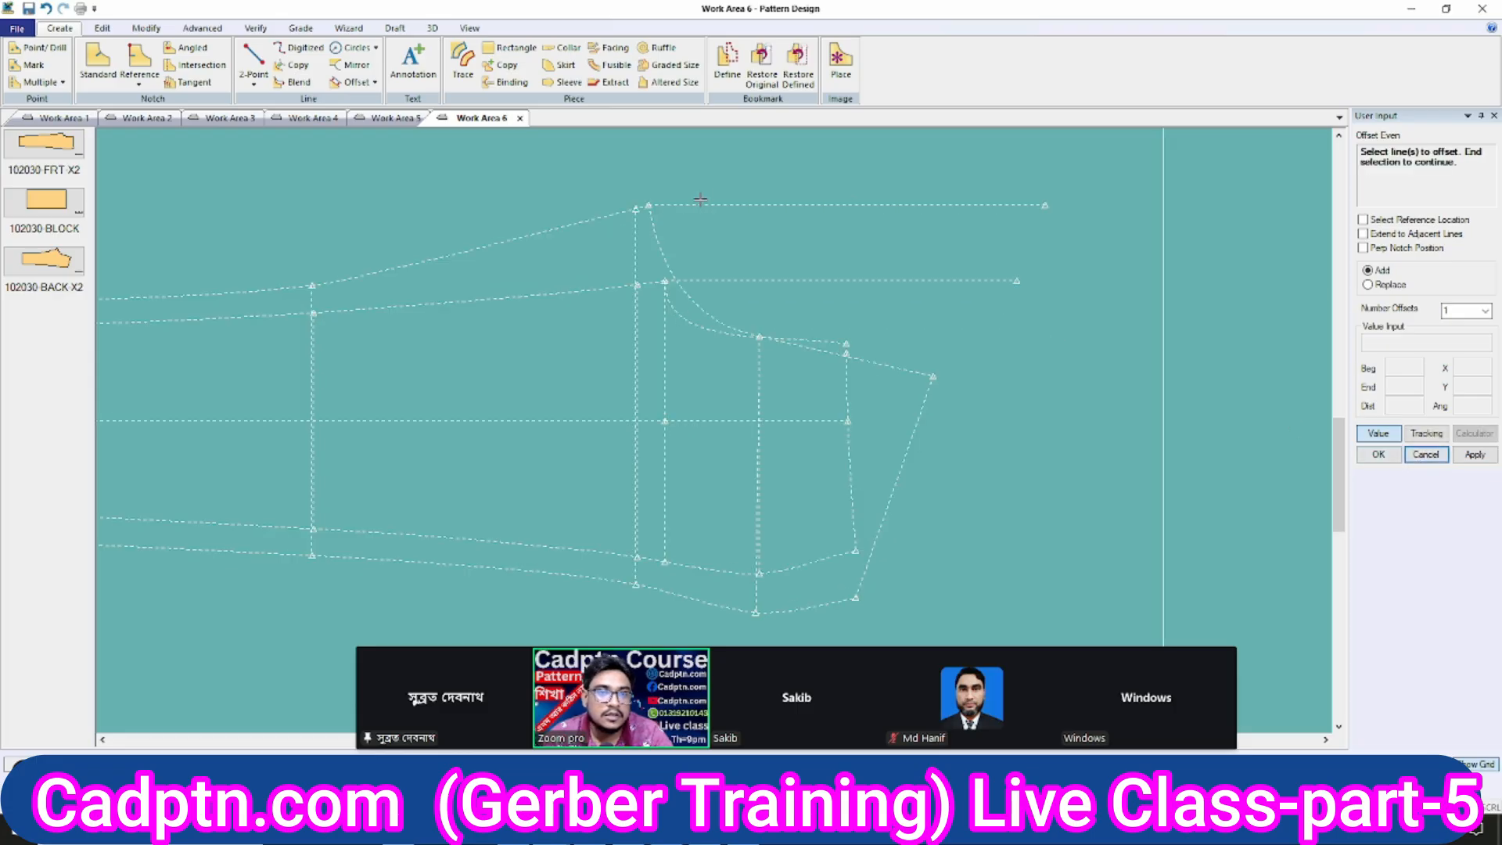
Offset the horizontal line starting at the back crotch tip by -3.8 as an added line and end the offset command.
click(843, 205)
right_click(955, 184)
click(955, 185)
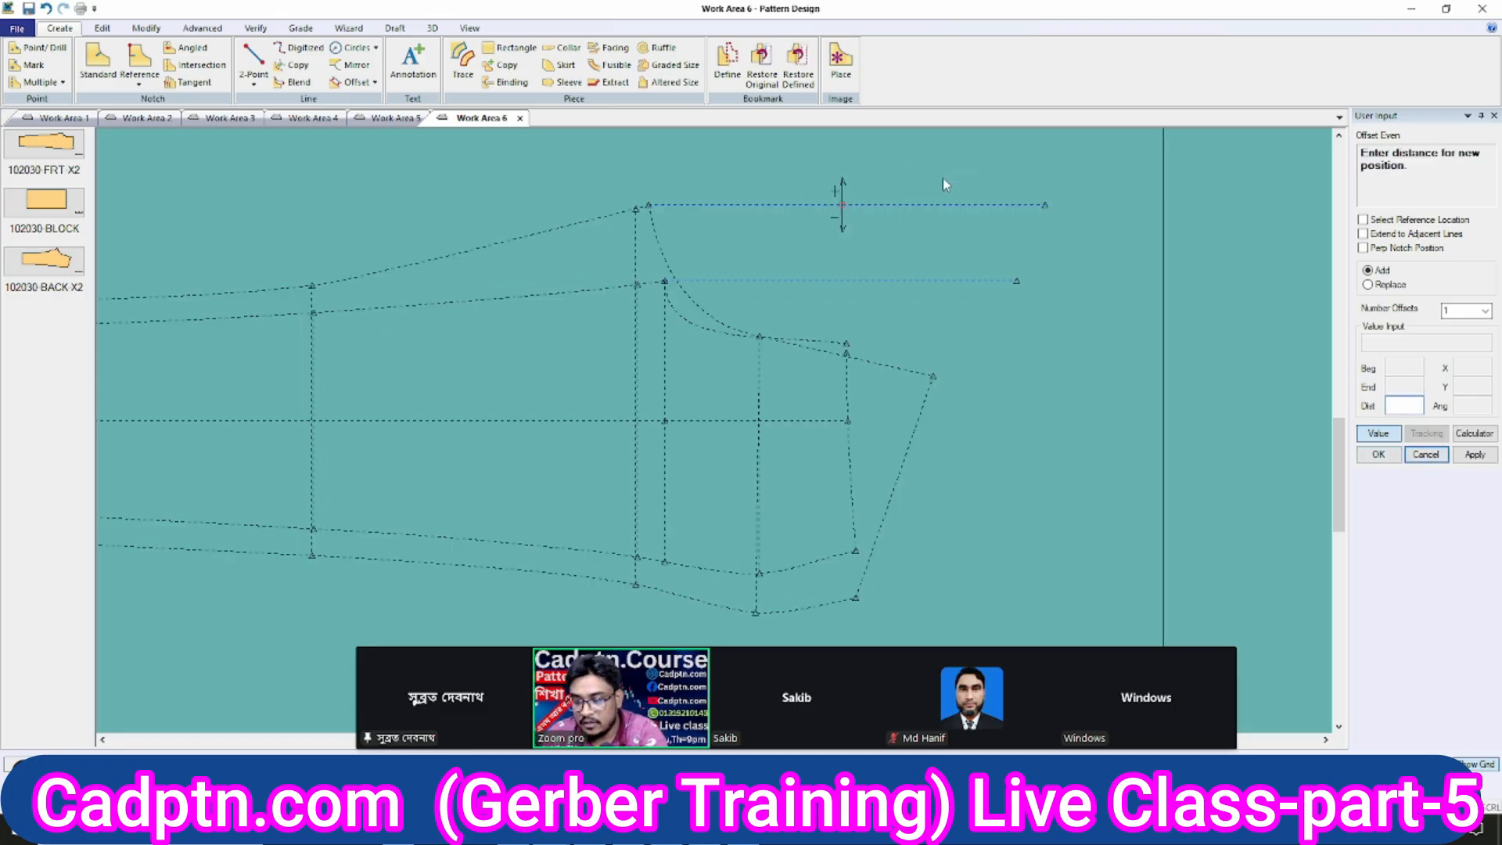
click(1475, 454)
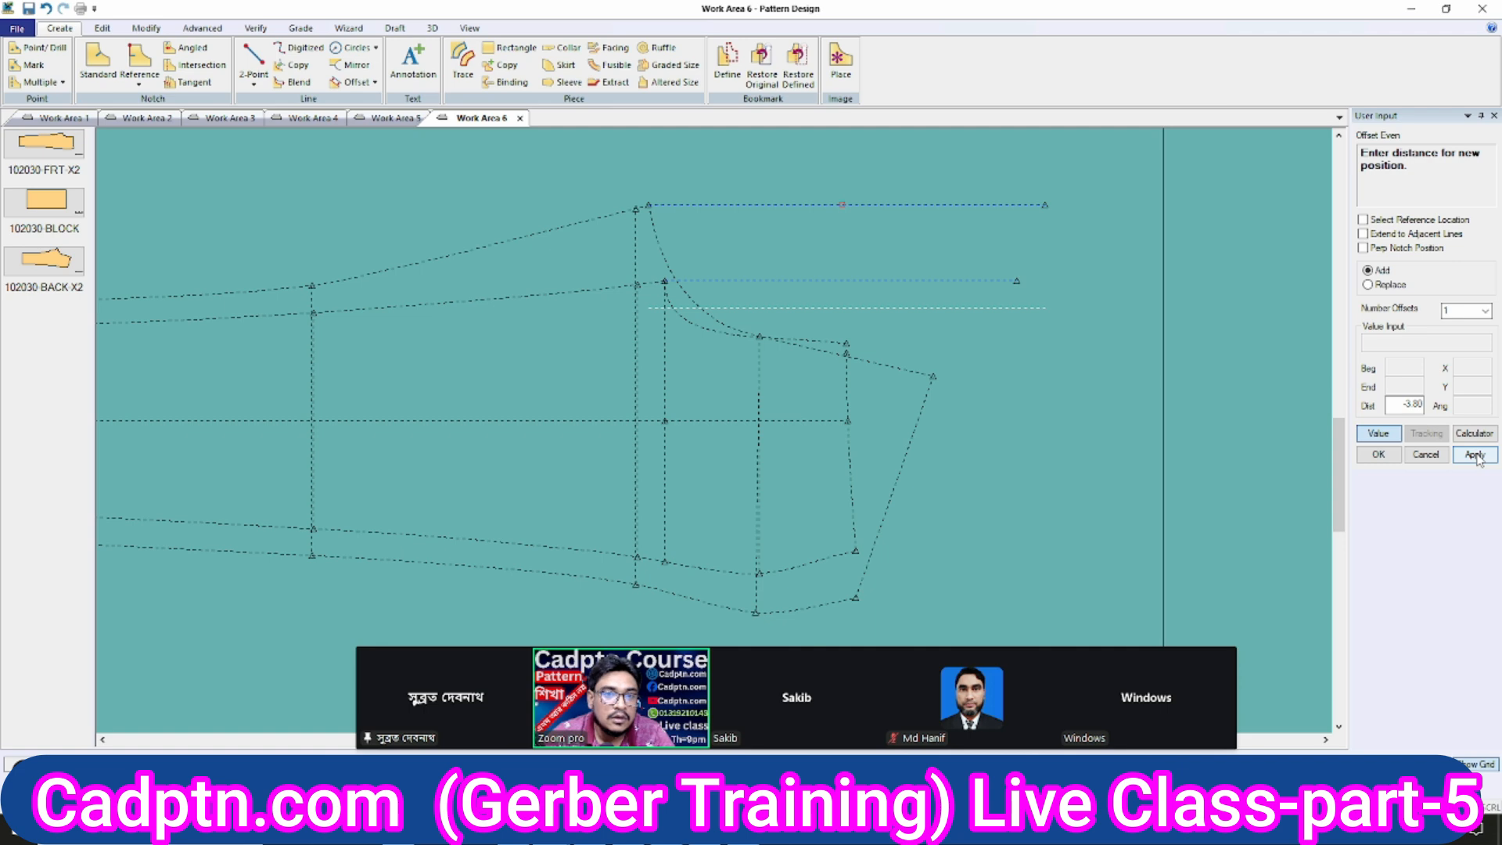
click(1380, 457)
right_click(892, 226)
click(893, 231)
Delete the three horizontal guide lines beside the crotch curves.
scroll(984, 396, down, 4)
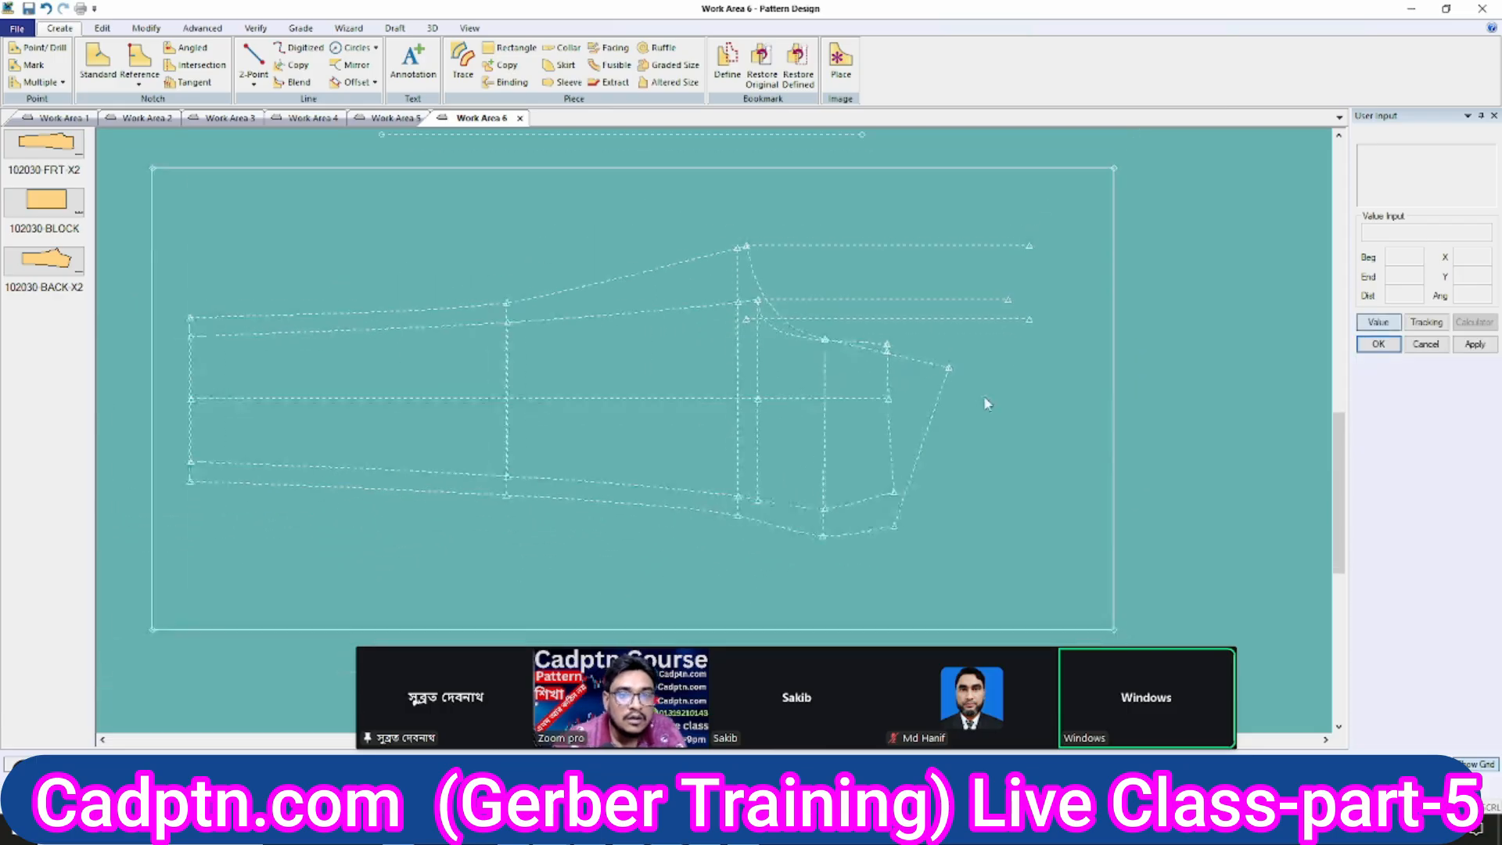
scroll(851, 424, up, 2)
key(Delete)
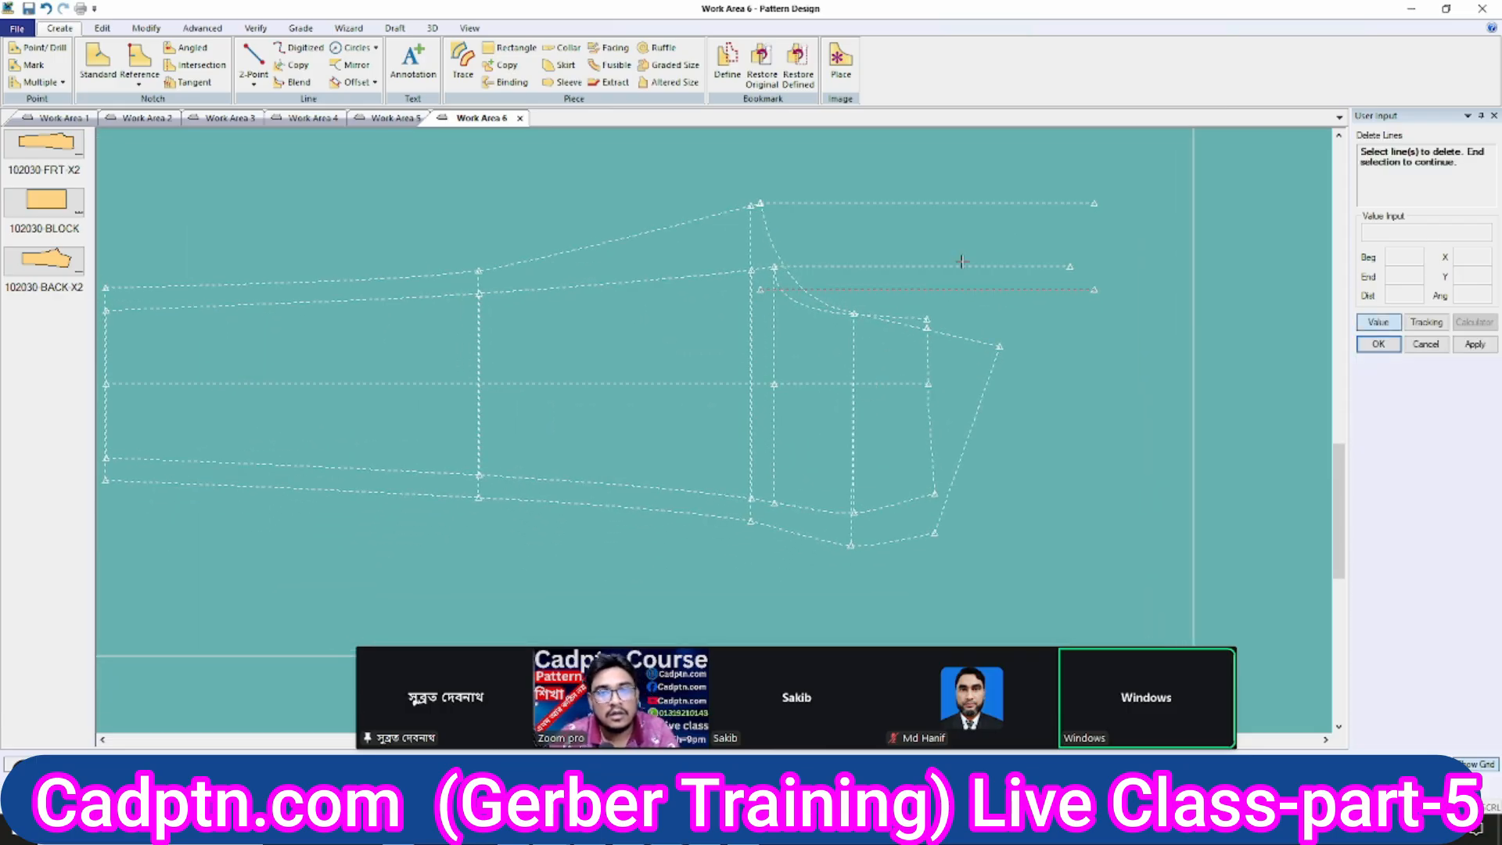
click(959, 265)
click(1018, 203)
right_click(973, 187)
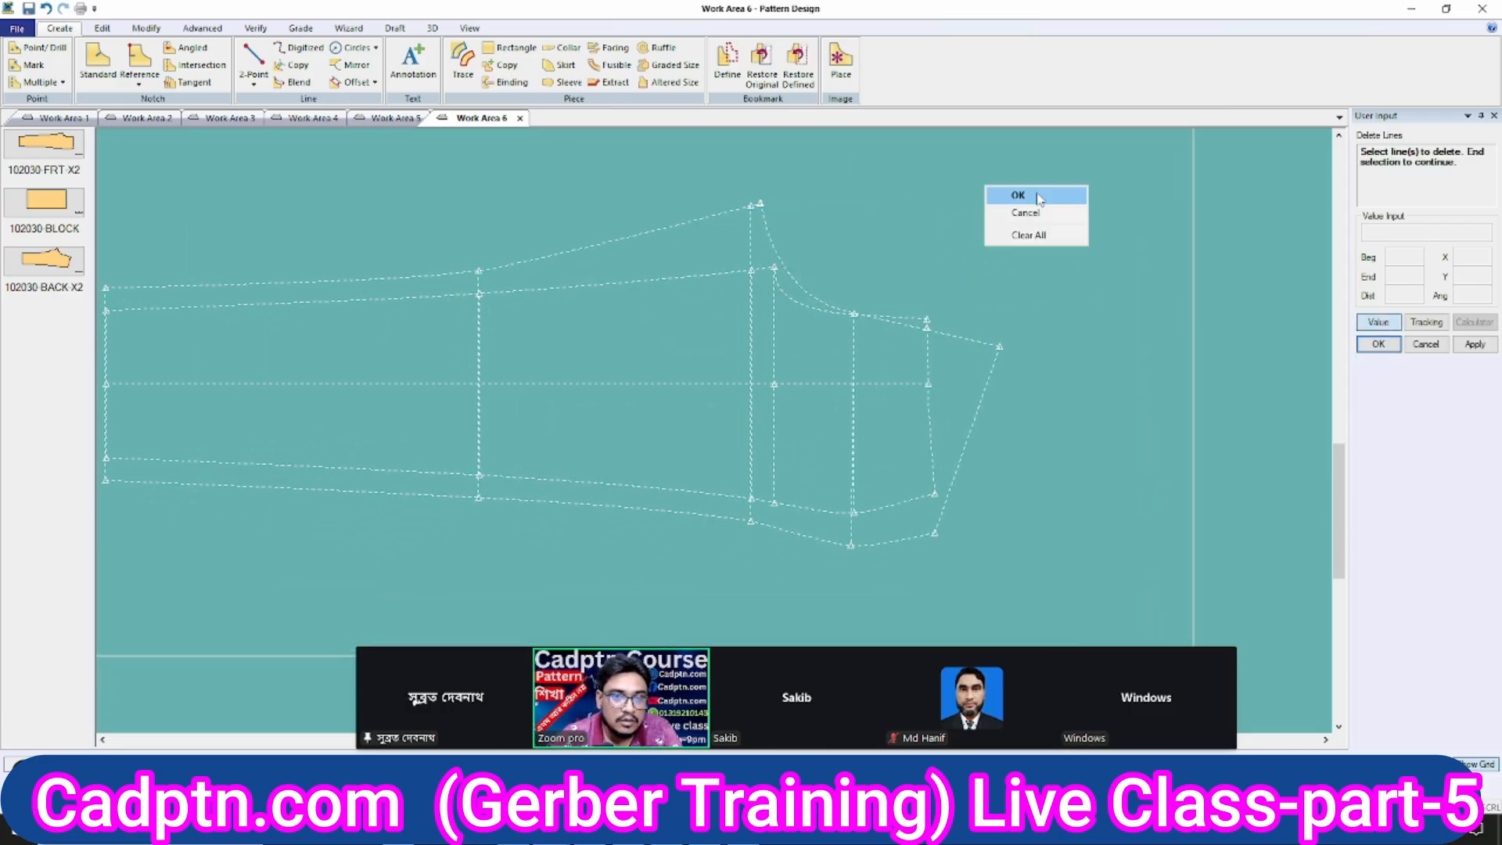
click(984, 198)
scroll(606, 349, up, 2)
middle_drag(946, 325, 819, 415)
key(Escape)
key(o)
click(822, 300)
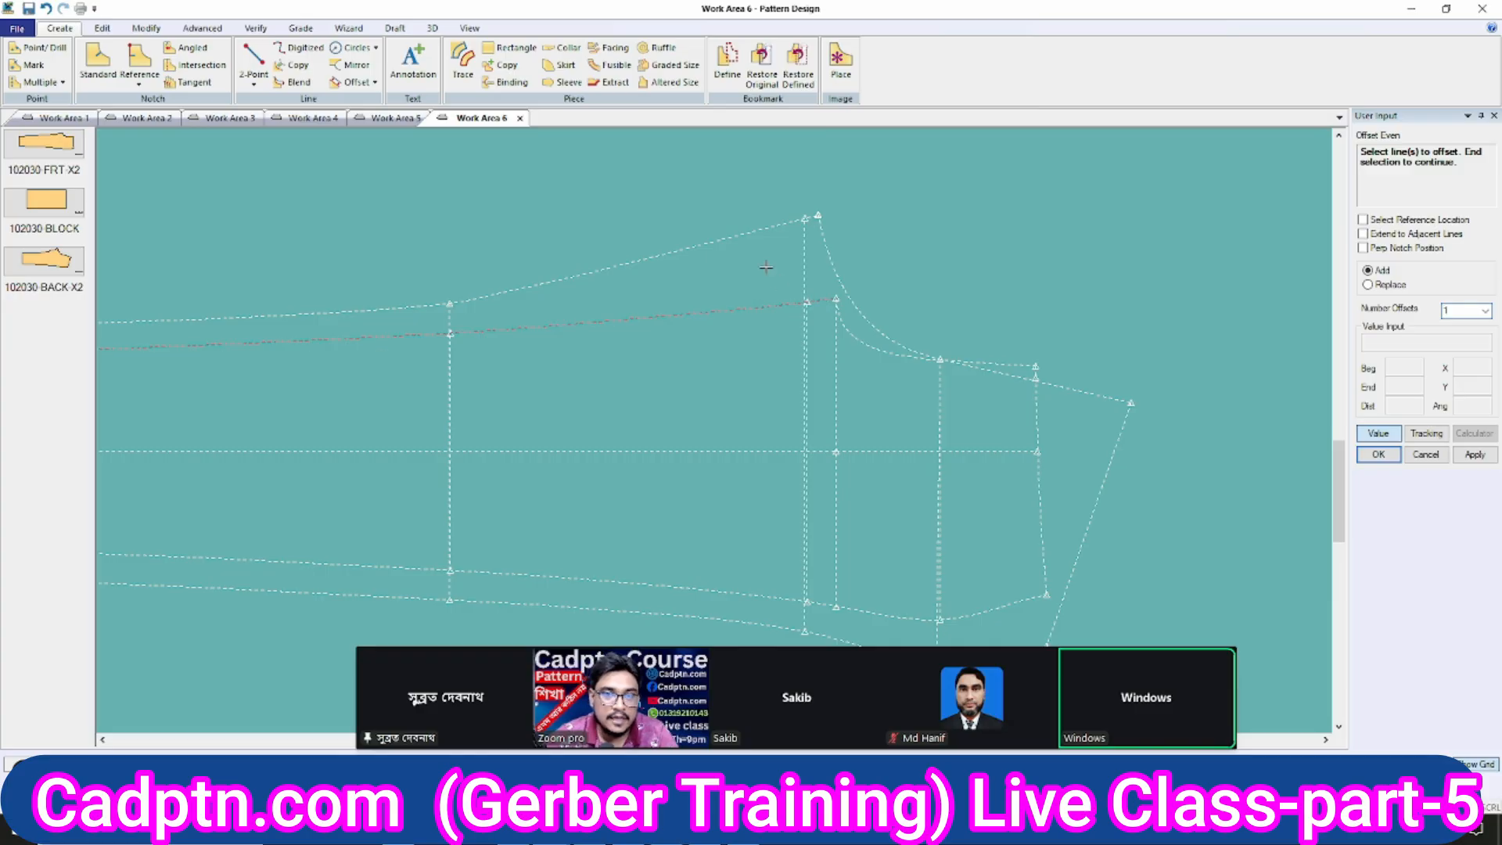
scroll(766, 266, up, 2)
key(Return)
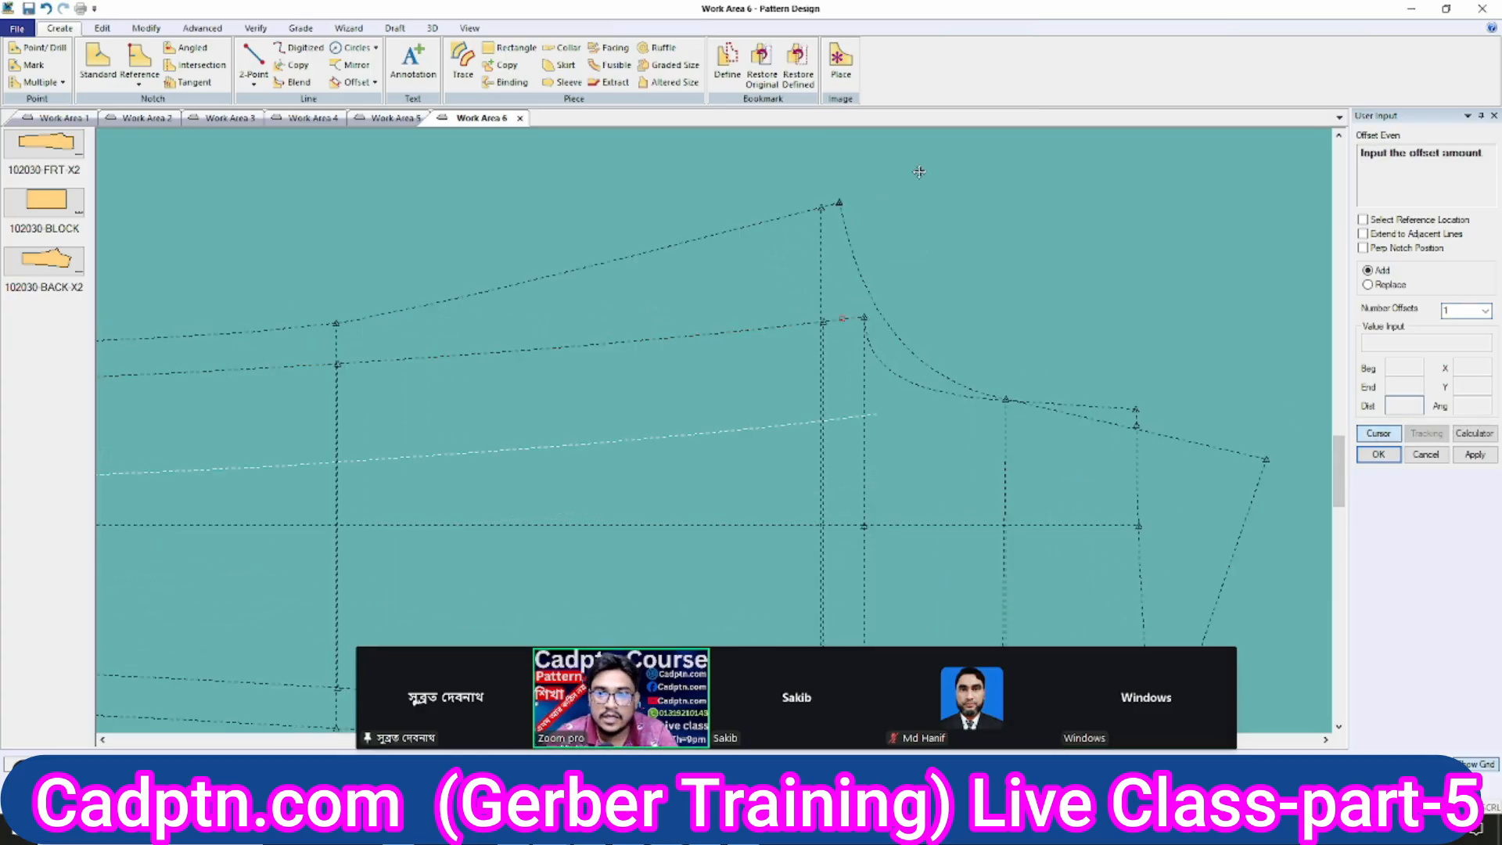
scroll(919, 171, up, 1)
right_click(826, 211)
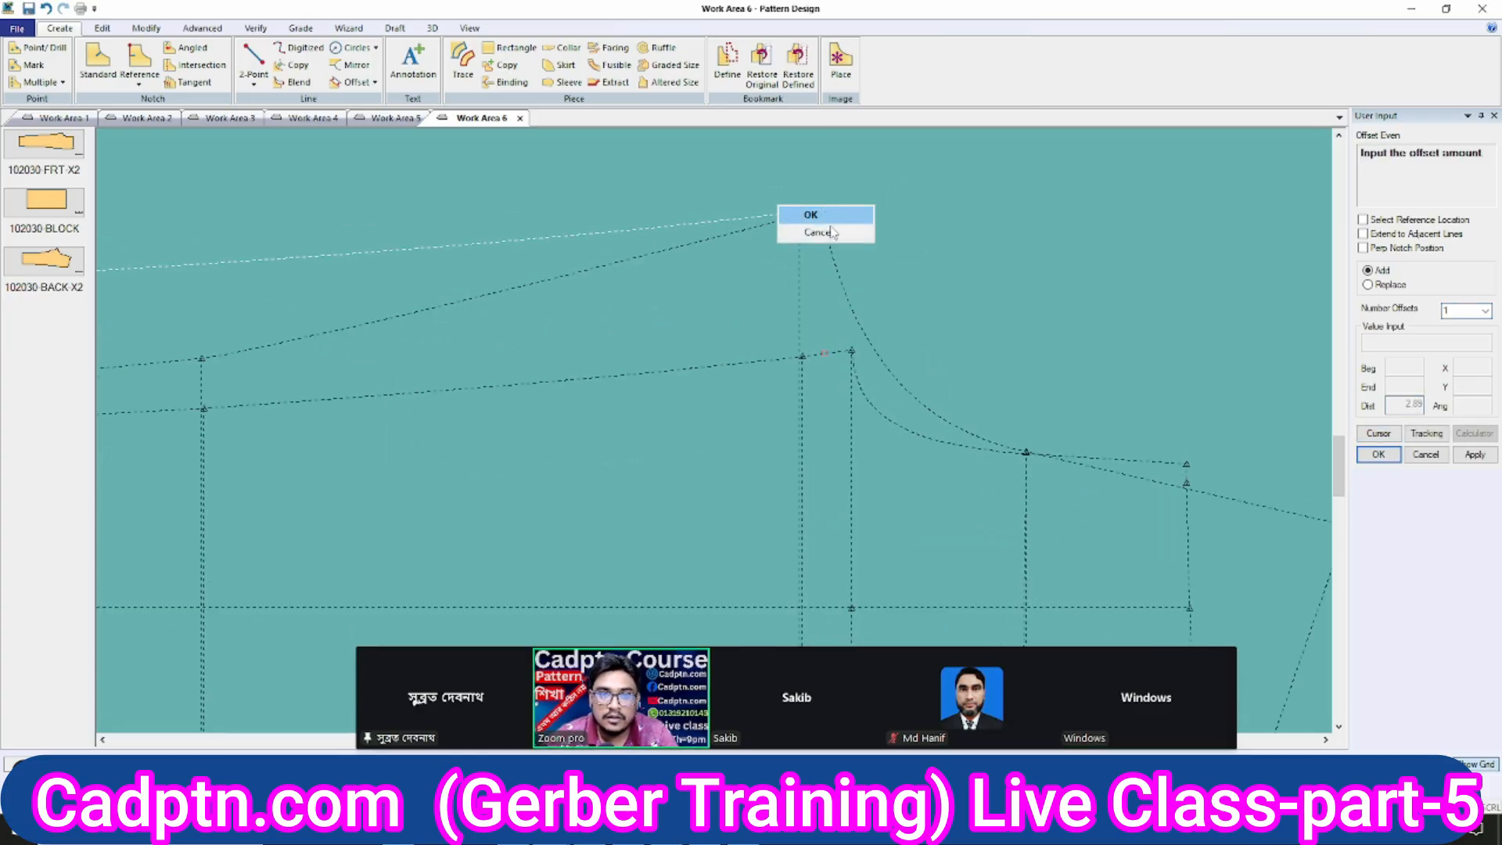
click(820, 232)
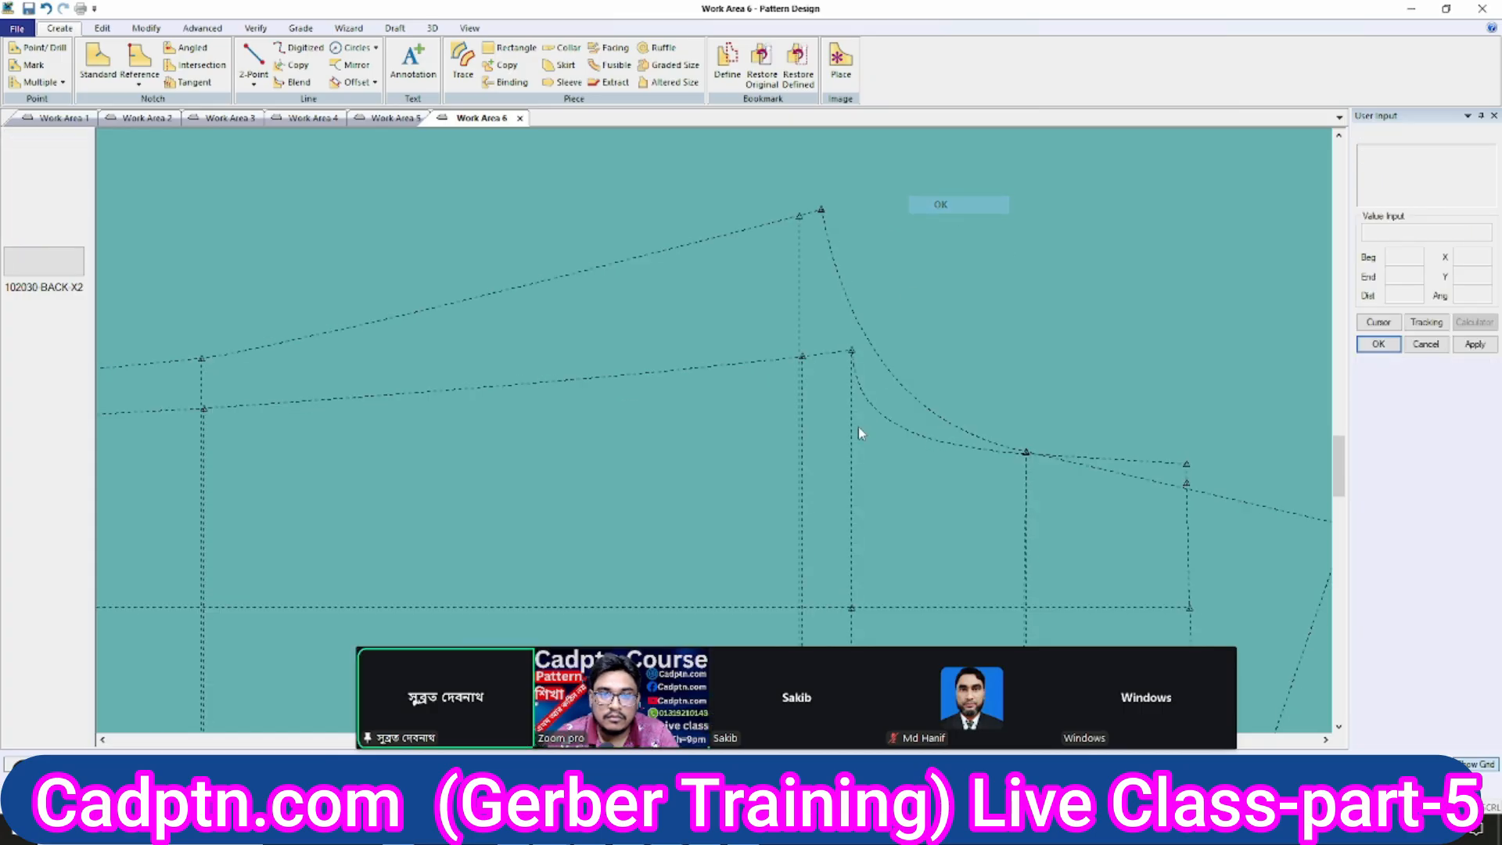
Draw a horizontal 2-point line about 13.5 long from the front crotch tip towards the waist side.
scroll(857, 426, down, 2)
scroll(776, 327, down, 1)
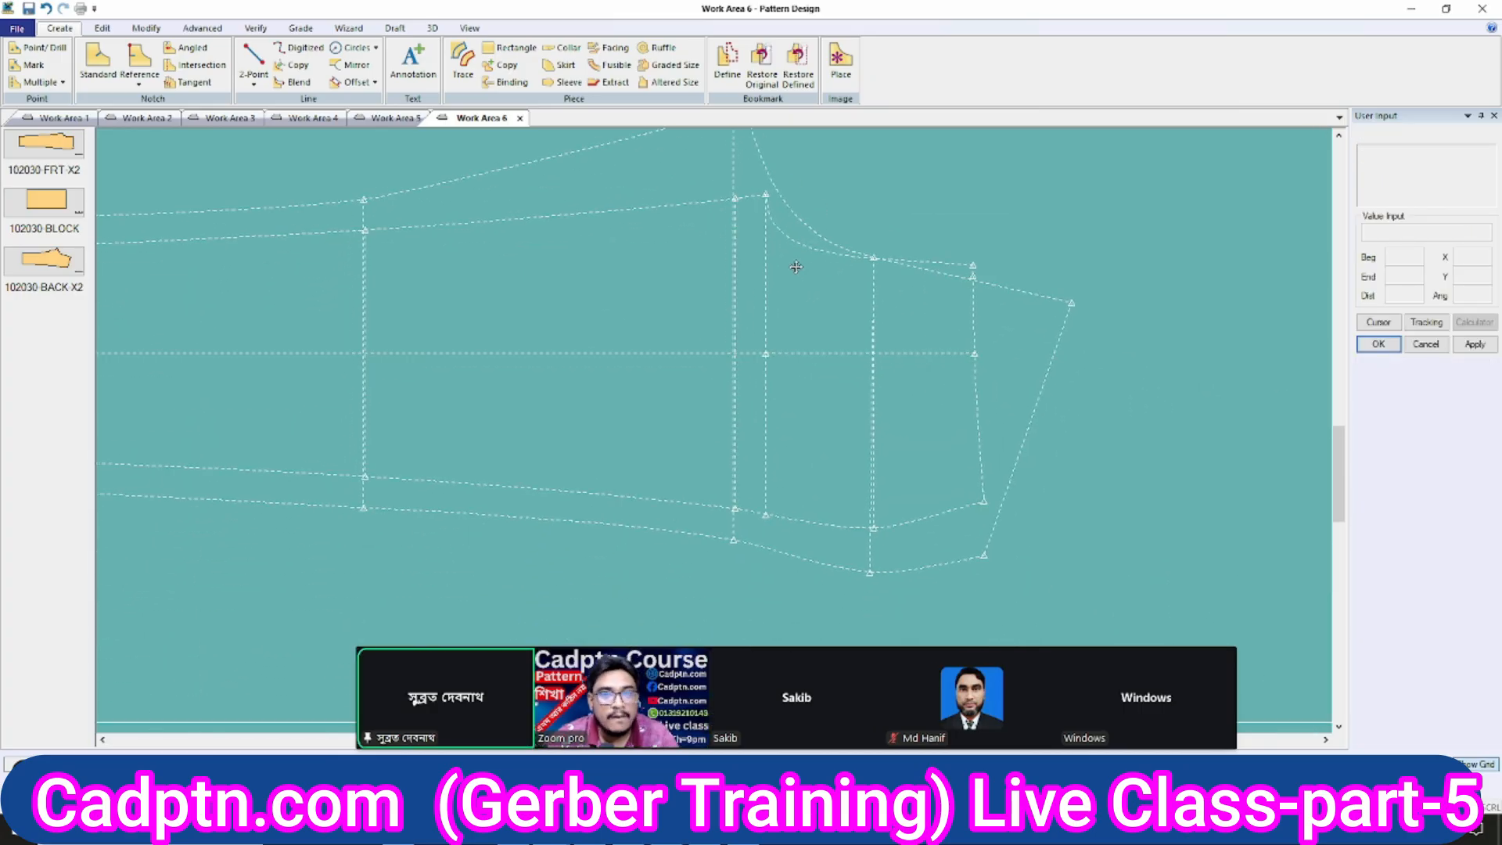
middle_drag(825, 312, 782, 326)
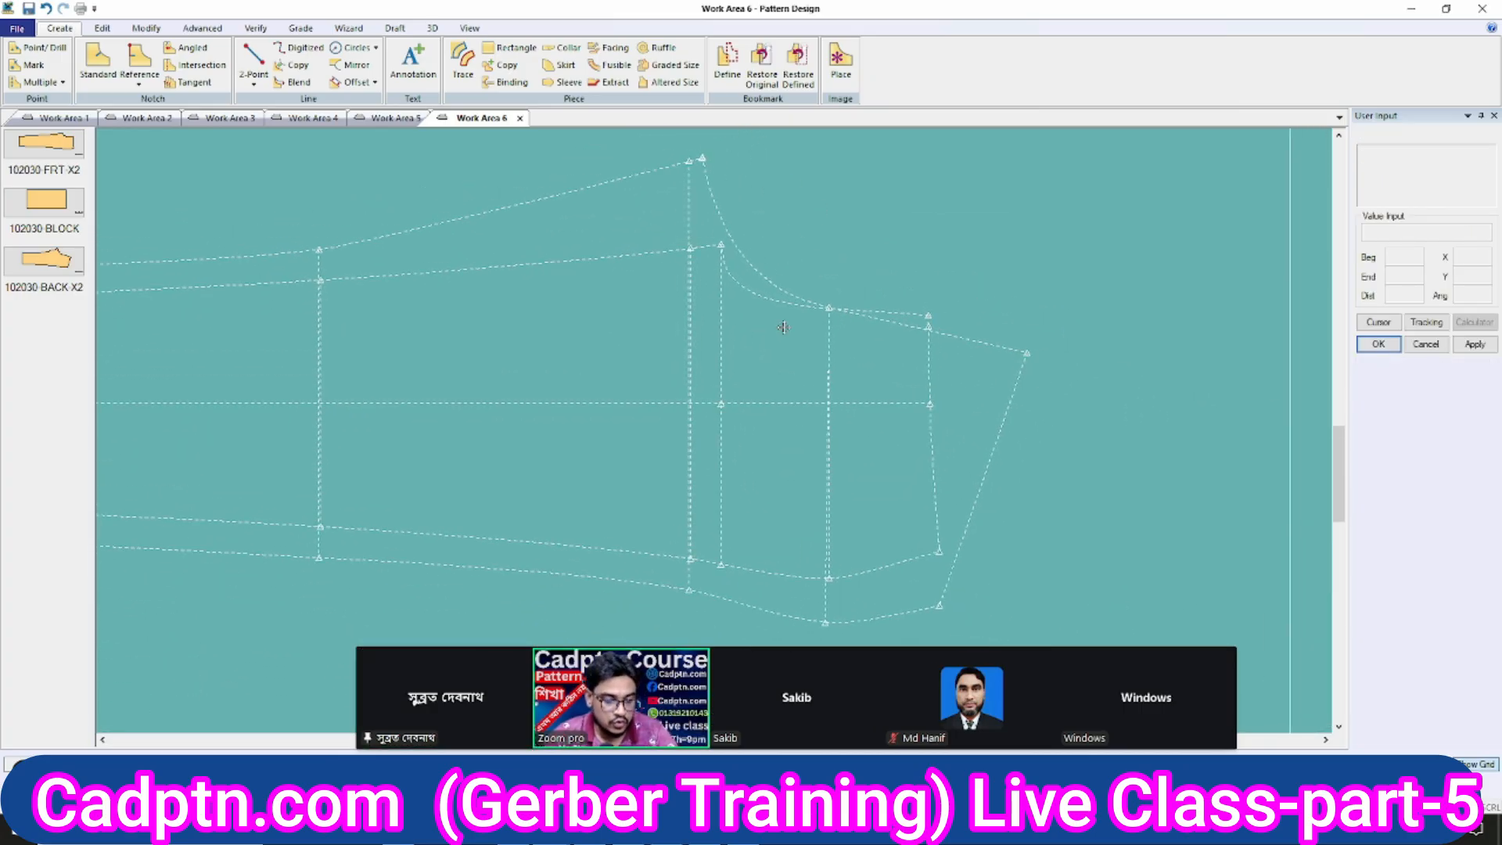
click(695, 237)
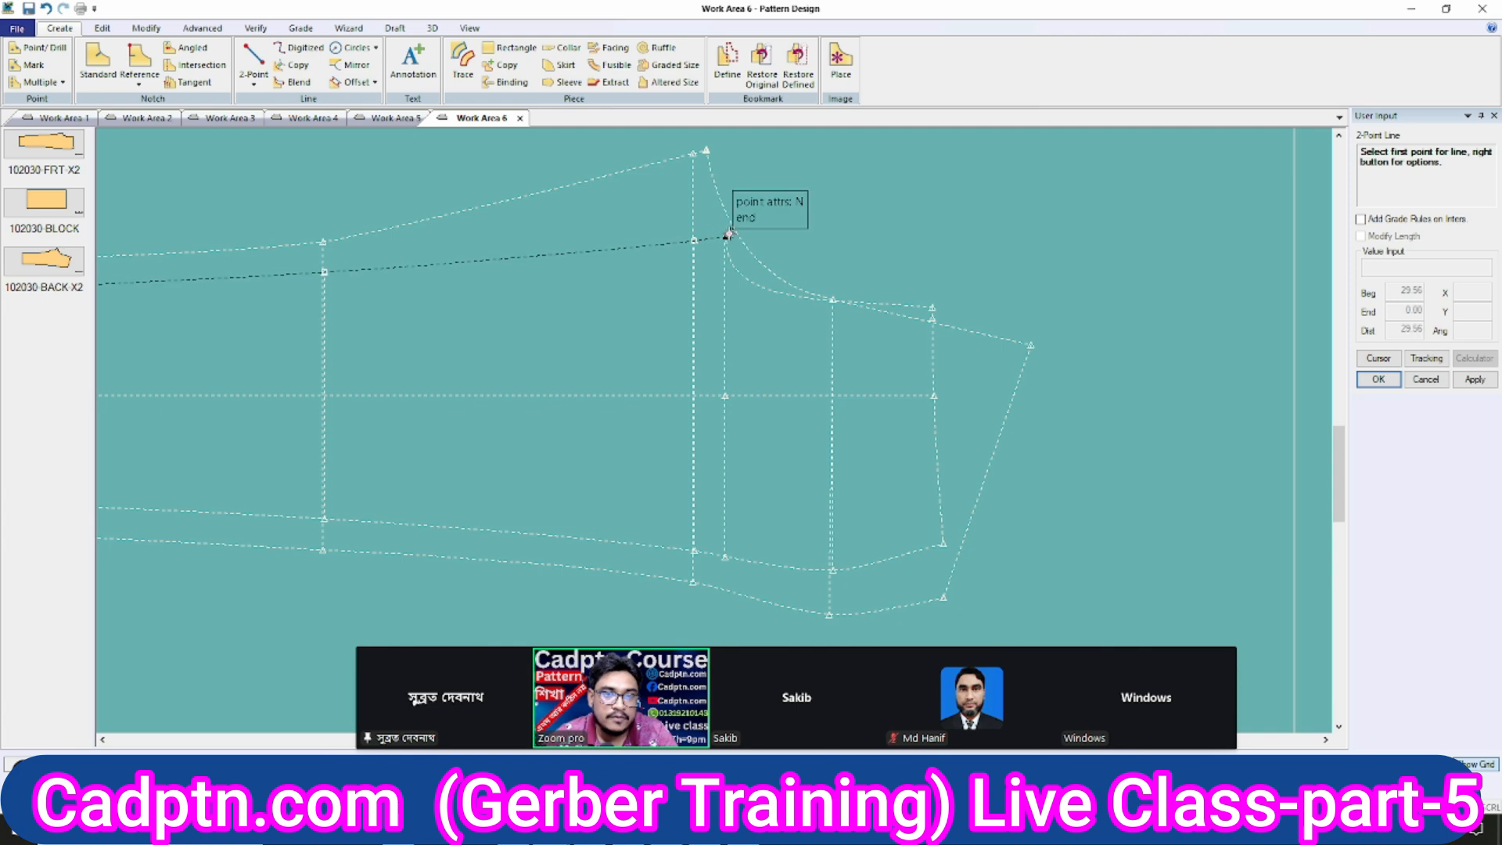
right_click(931, 227)
click(1005, 567)
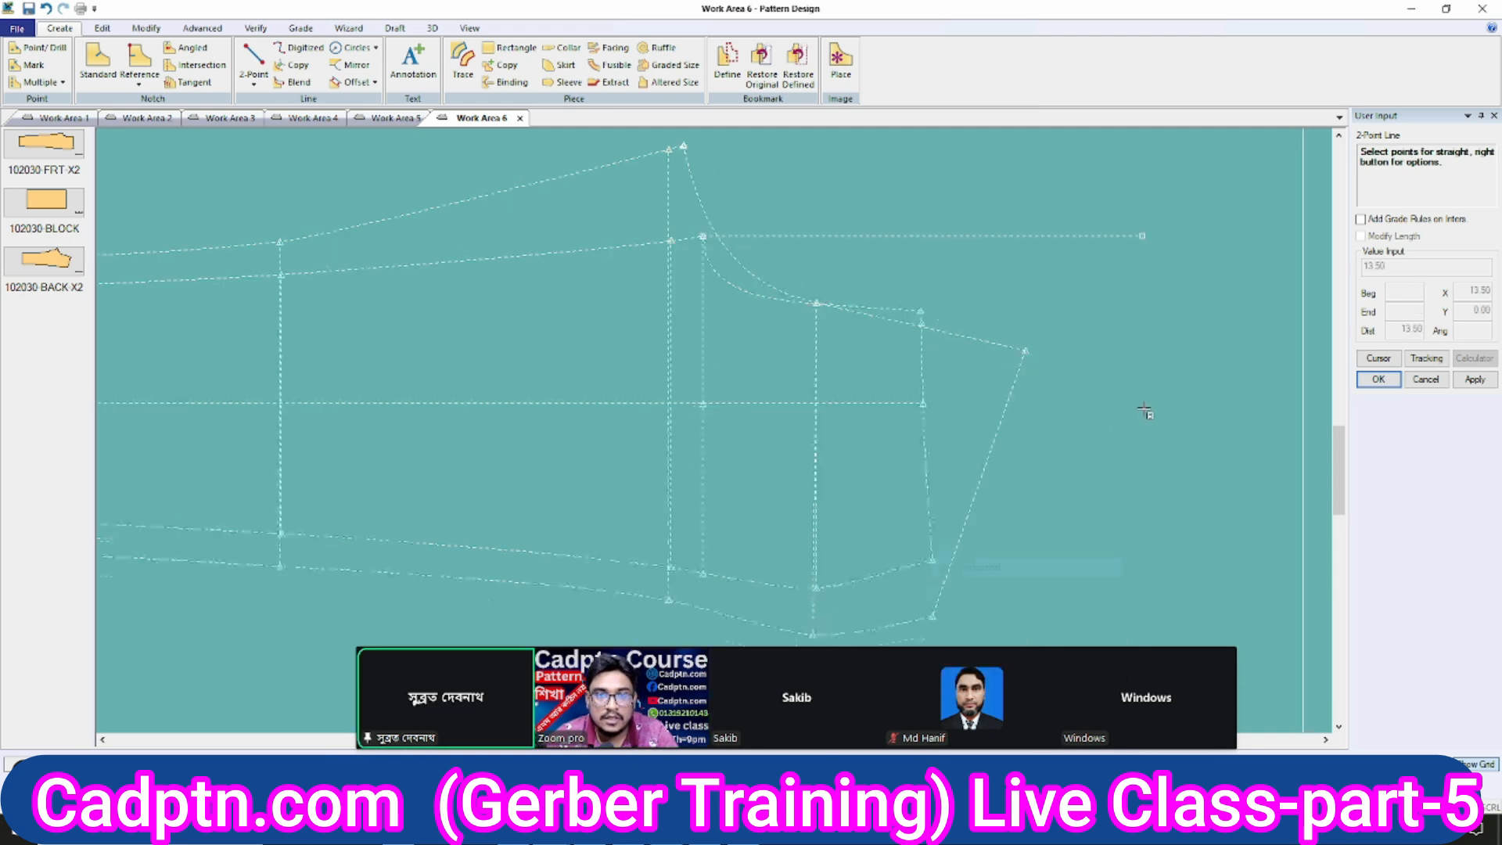
scroll(1140, 409, up, 1)
right_click(964, 156)
click(1062, 166)
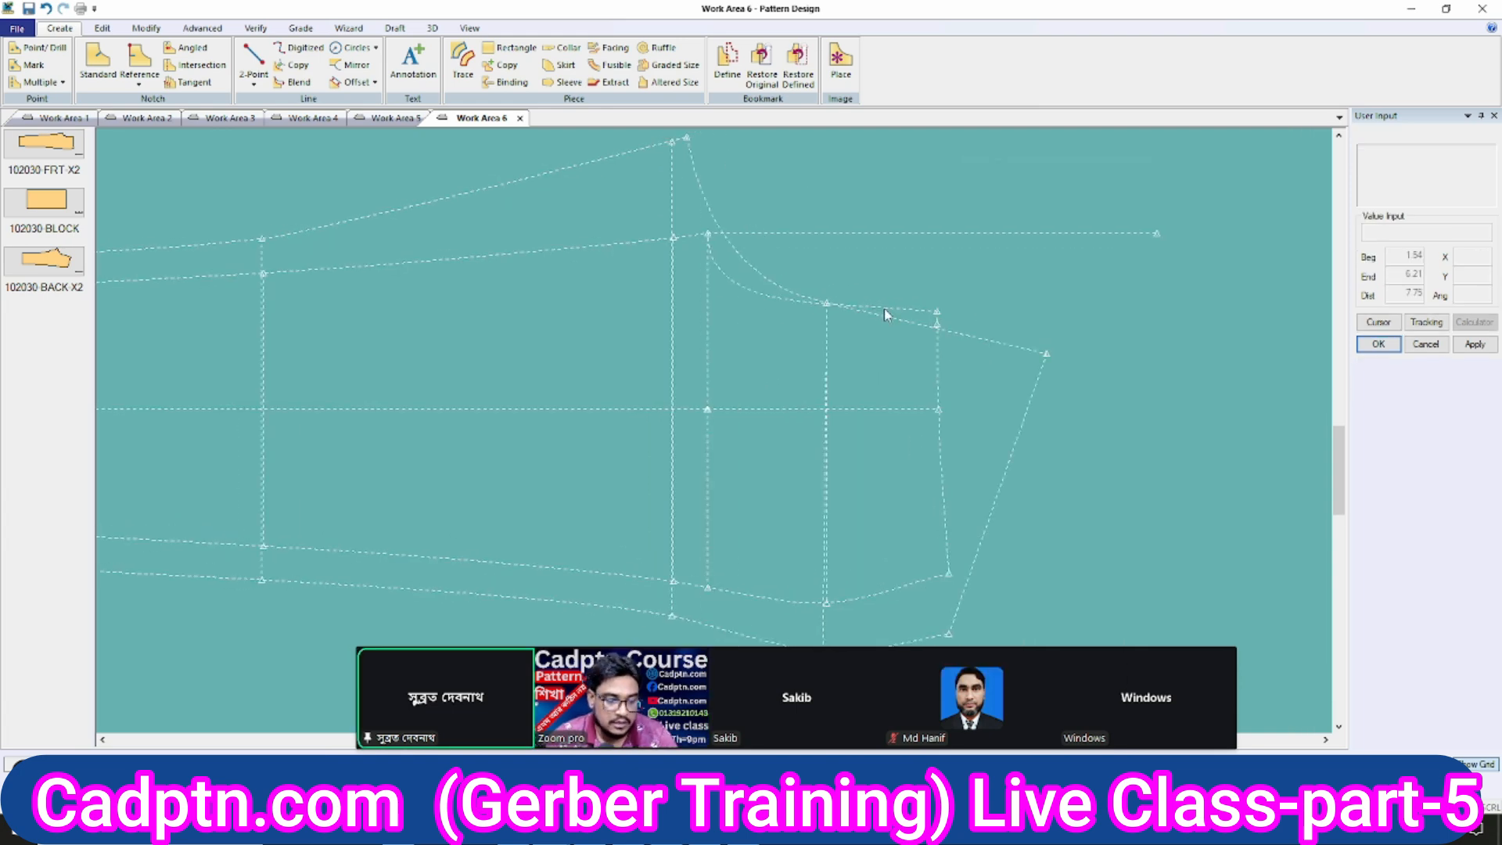
Offset the horizontal guide line at the front crotch tip by -1.9 as an added line and end the offset command.
key(o)
click(857, 234)
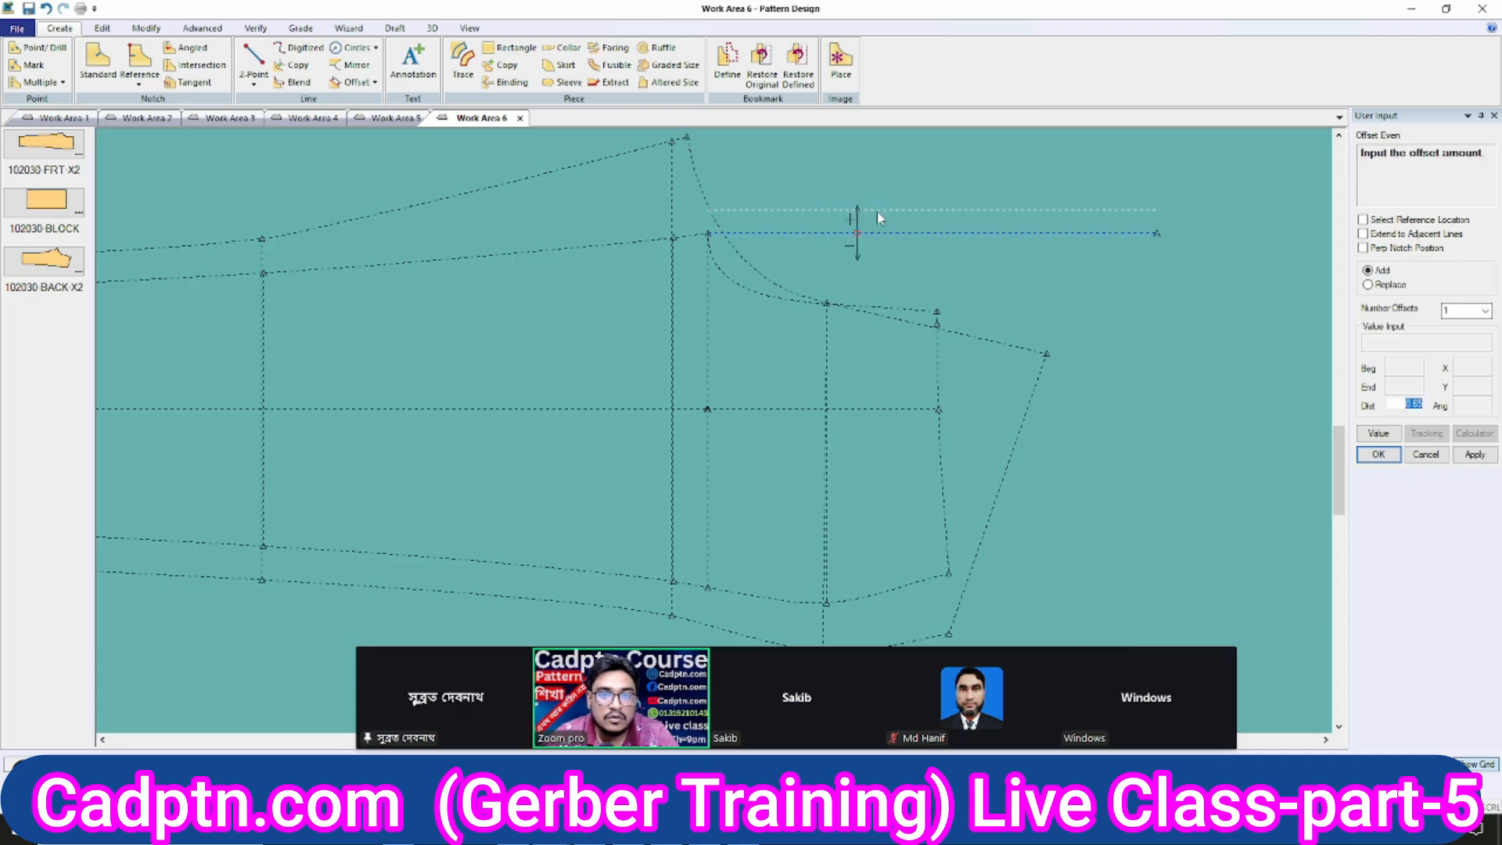
text(-1.9)
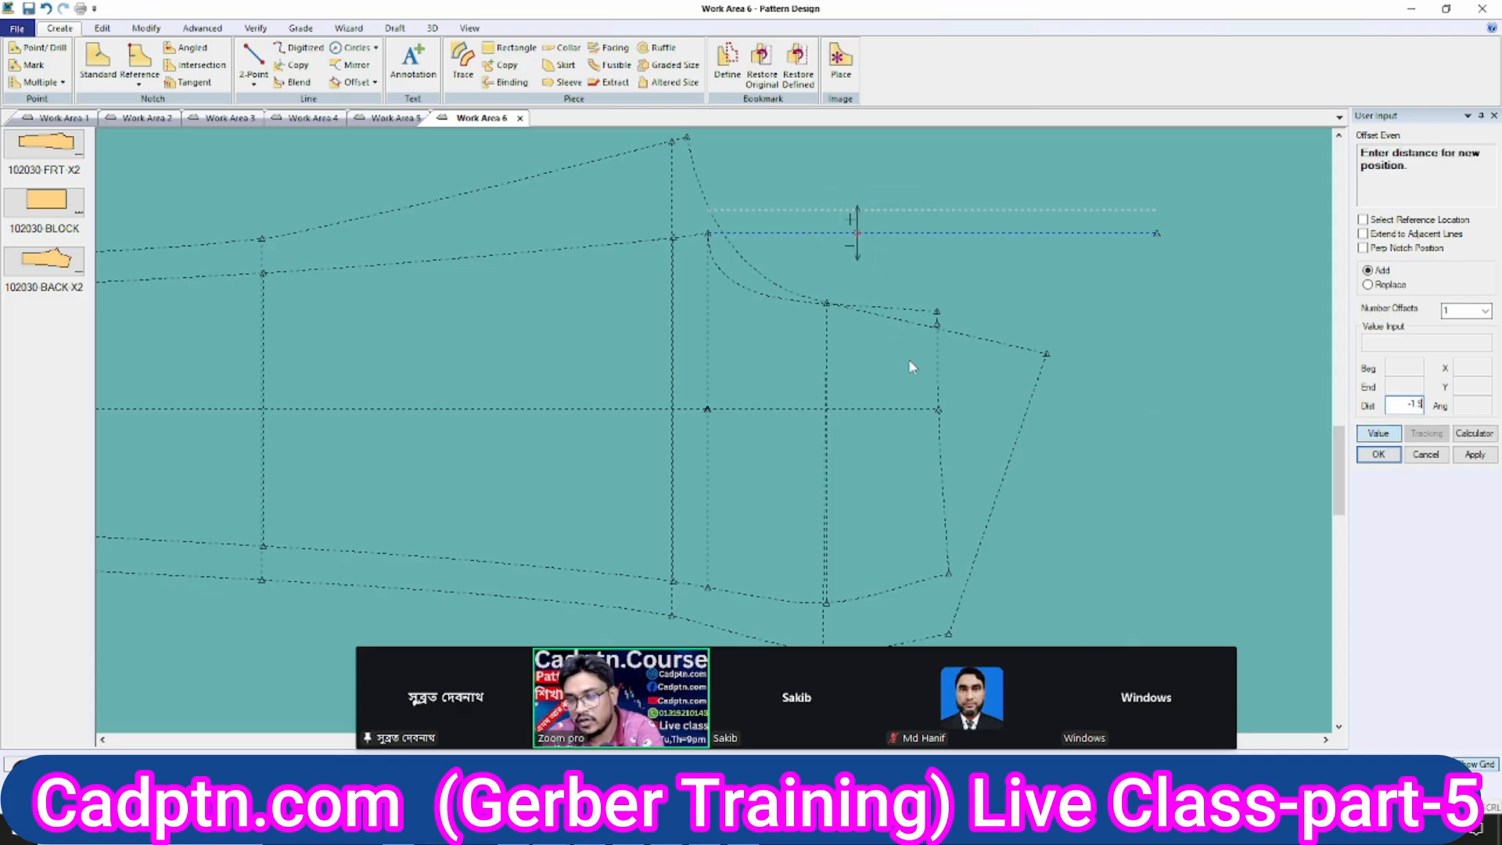
click(1475, 456)
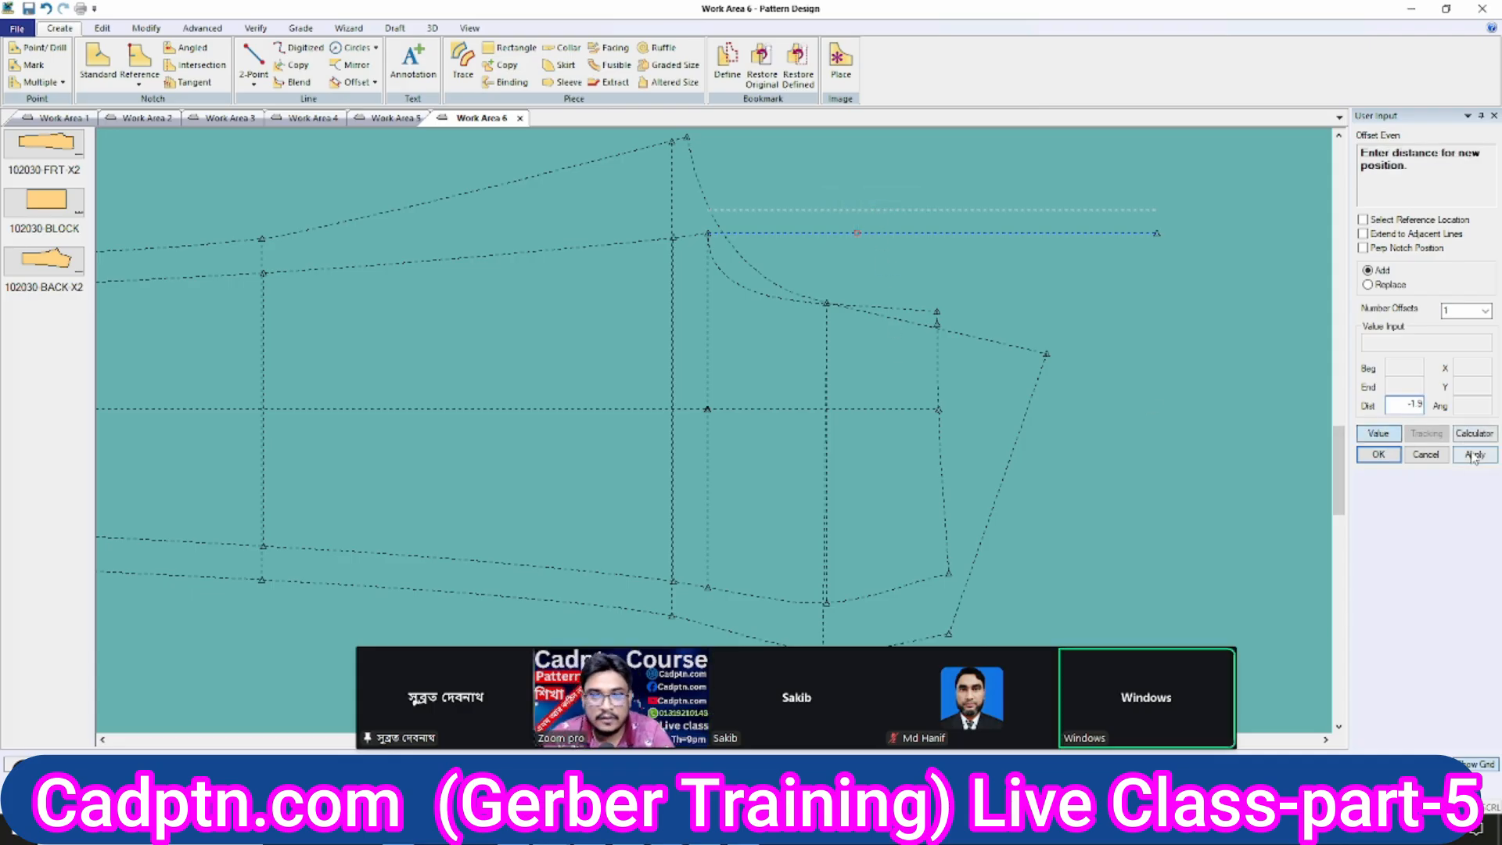
click(1378, 455)
right_click(1041, 207)
scroll(1025, 240, down, 3)
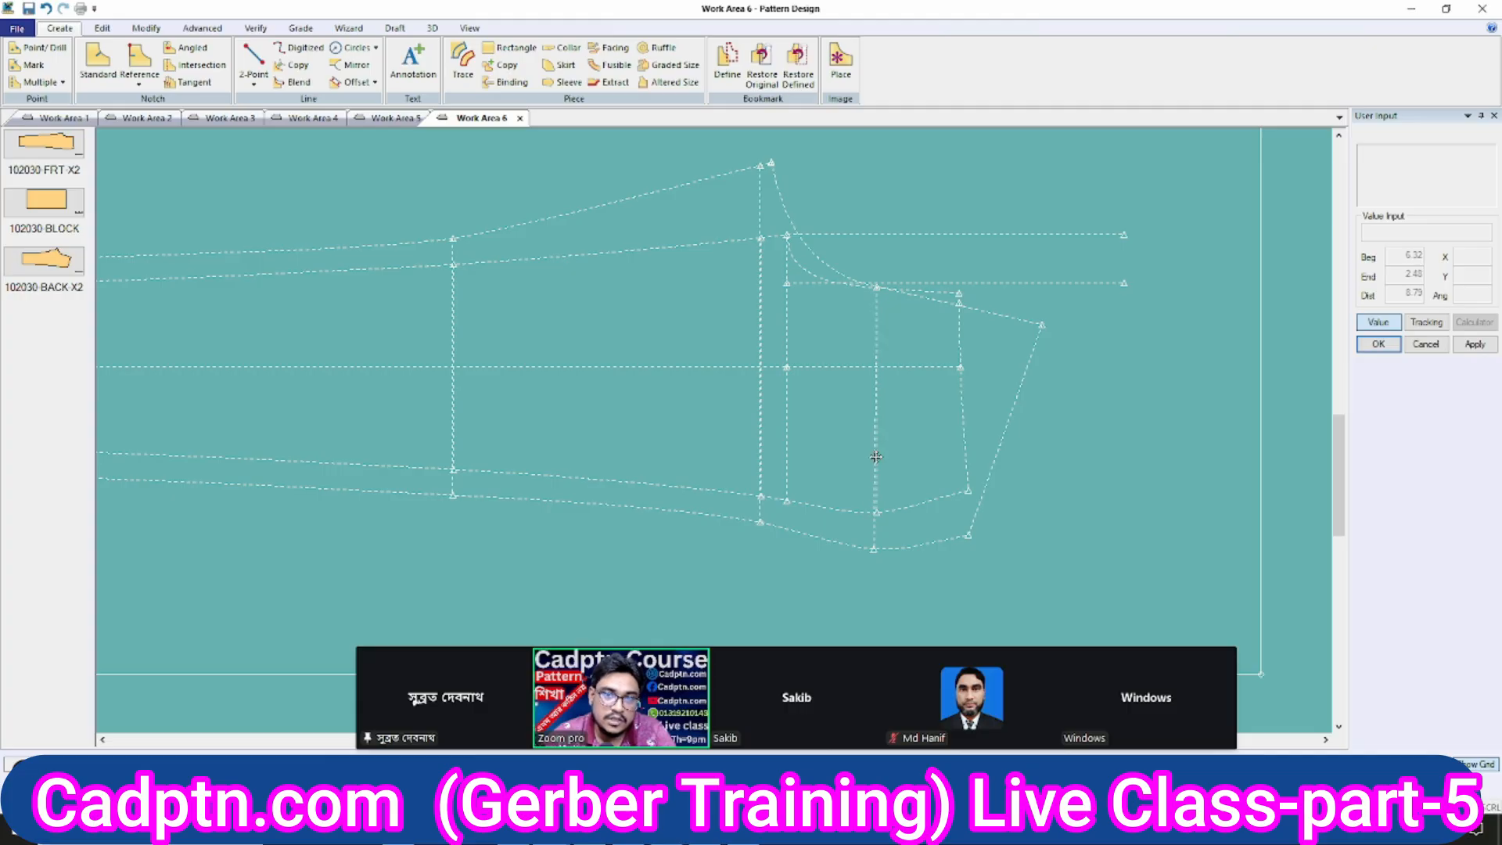
Move the front hip line's upper end point up onto the lower horizontal guide line.
scroll(872, 452, up, 3)
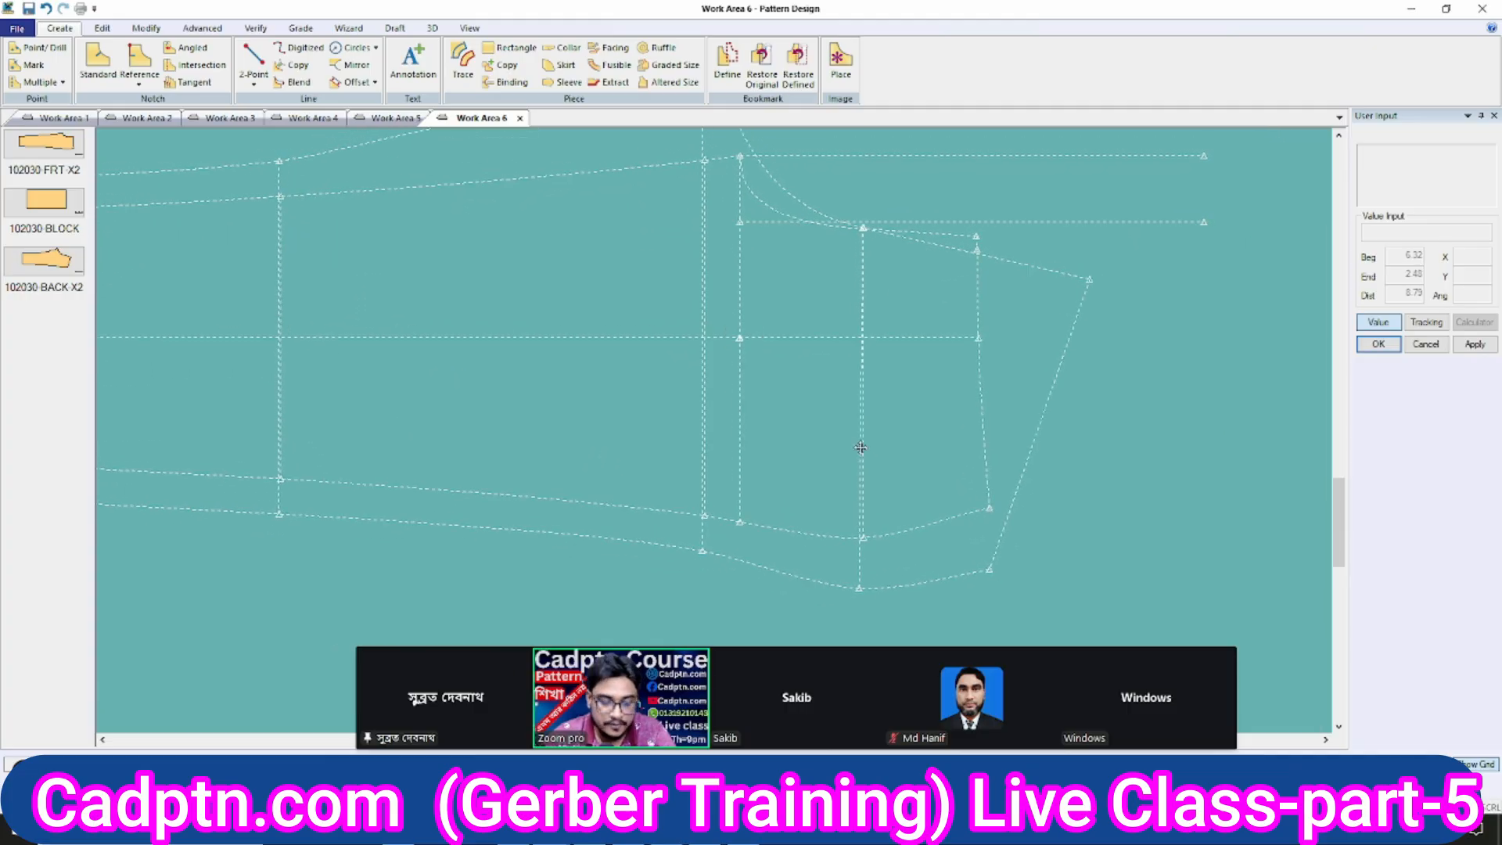
key(m)
click(863, 538)
scroll(861, 247, up, 2)
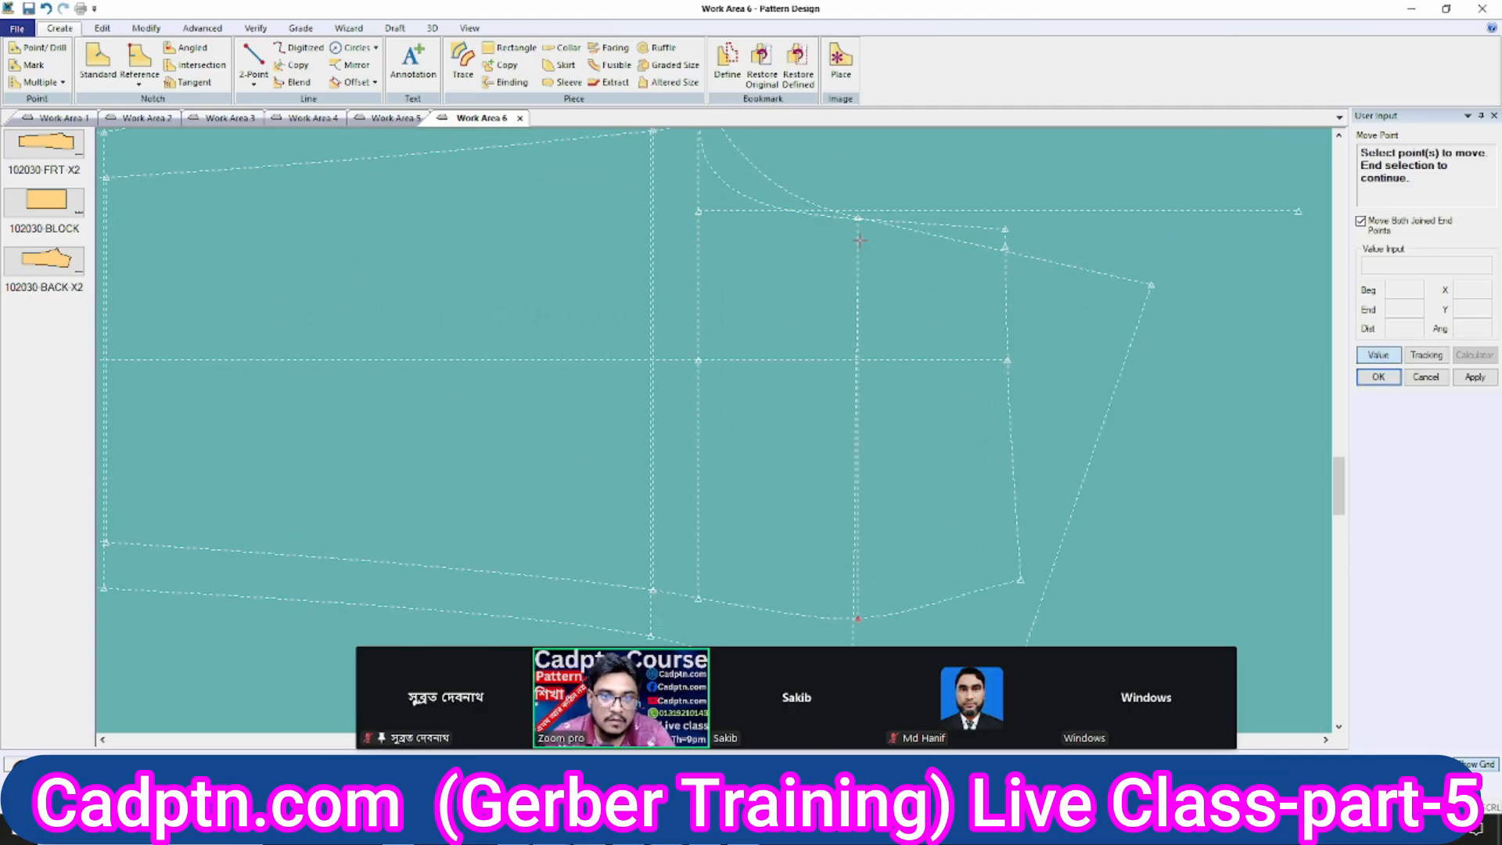
scroll(860, 252, up, 3)
scroll(860, 378, down, 3)
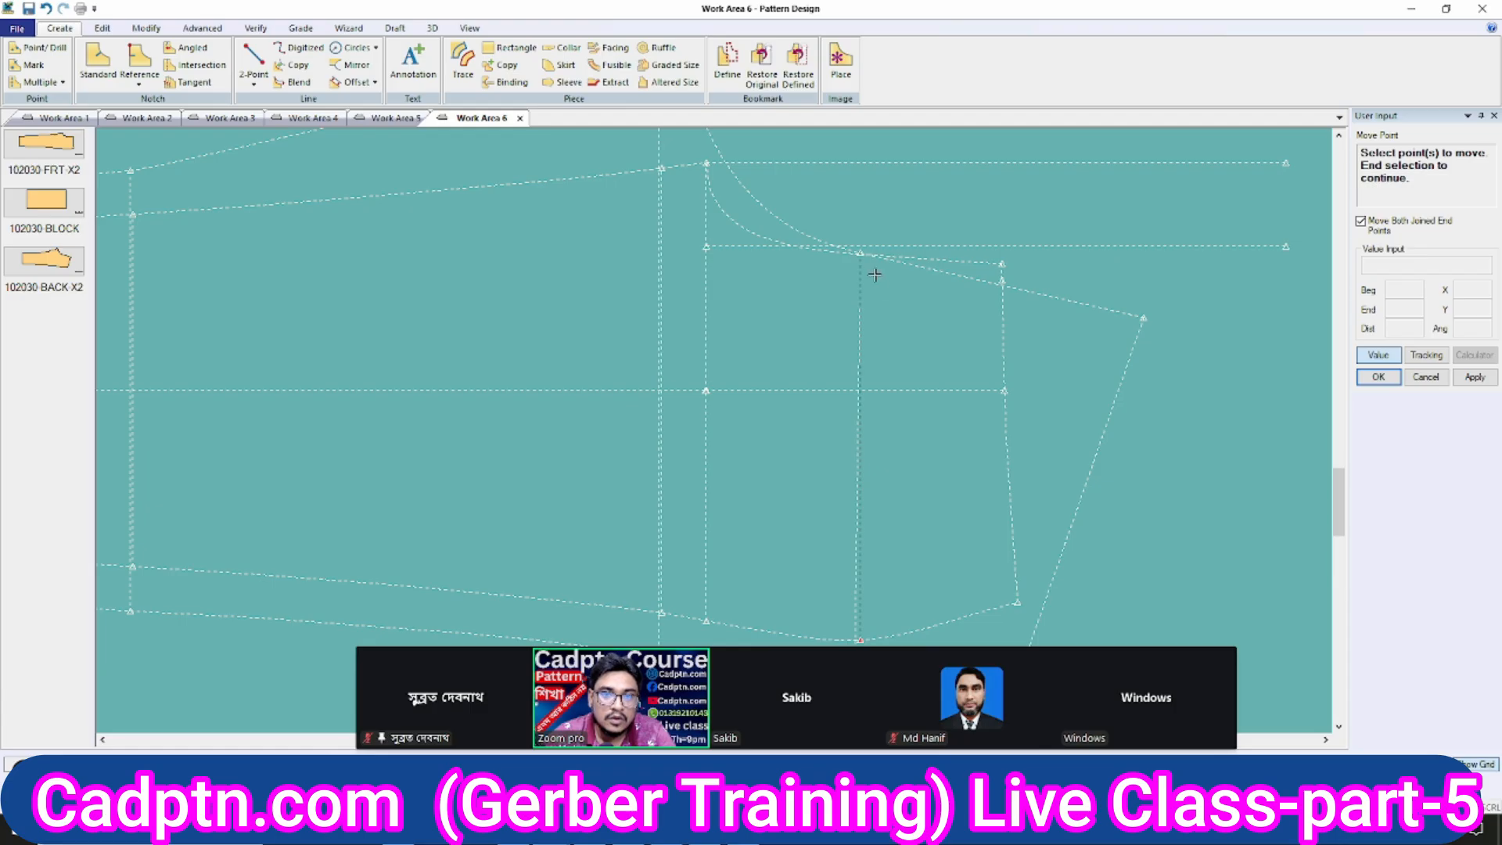
click(862, 254)
scroll(890, 228, up, 1)
right_click(929, 184)
click(979, 194)
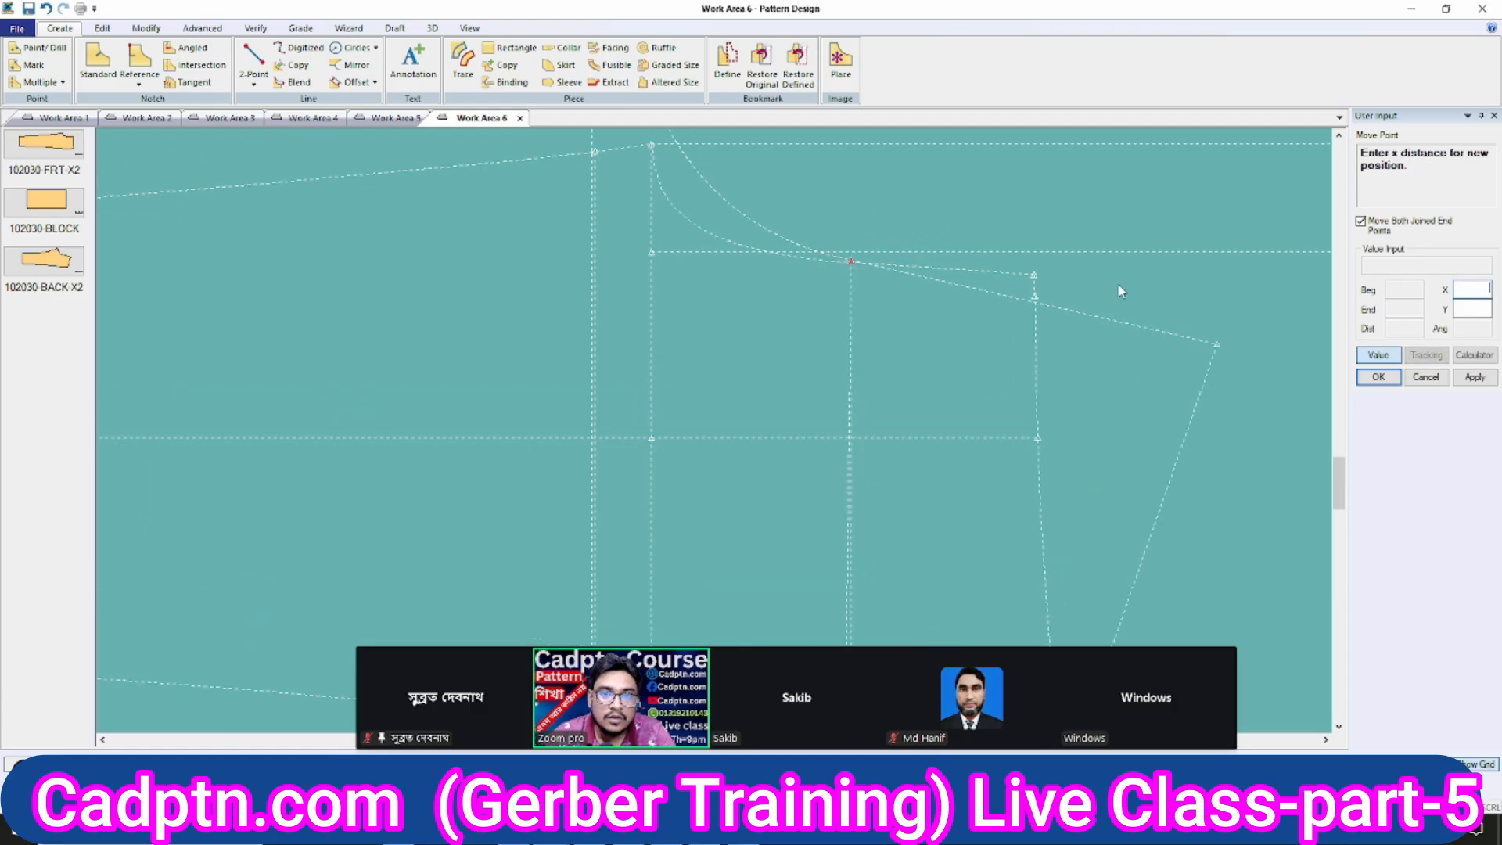
click(1379, 359)
right_click(908, 223)
click(912, 303)
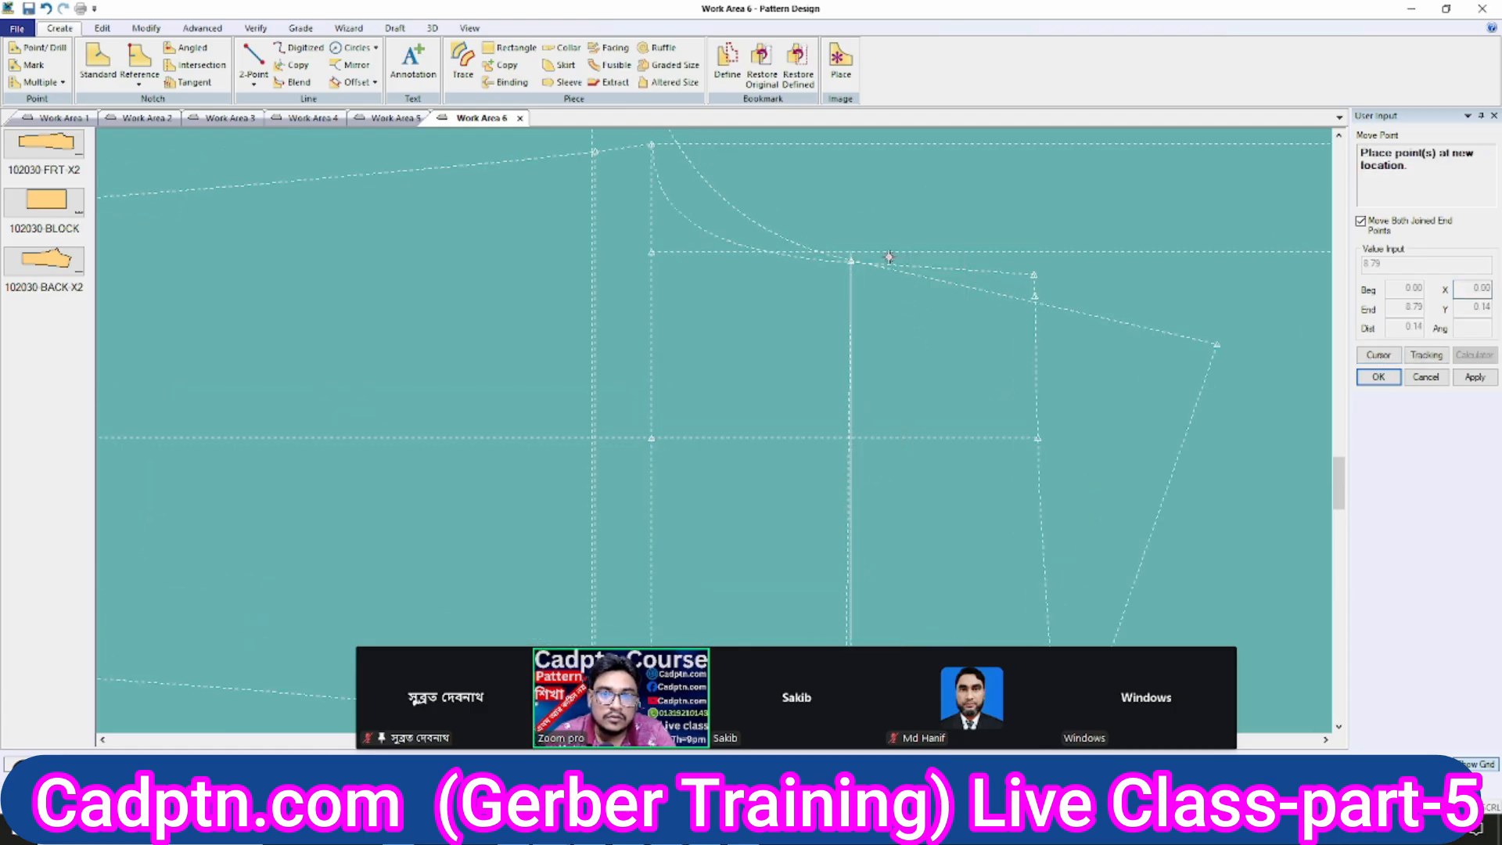
click(885, 256)
scroll(885, 259, down, 4)
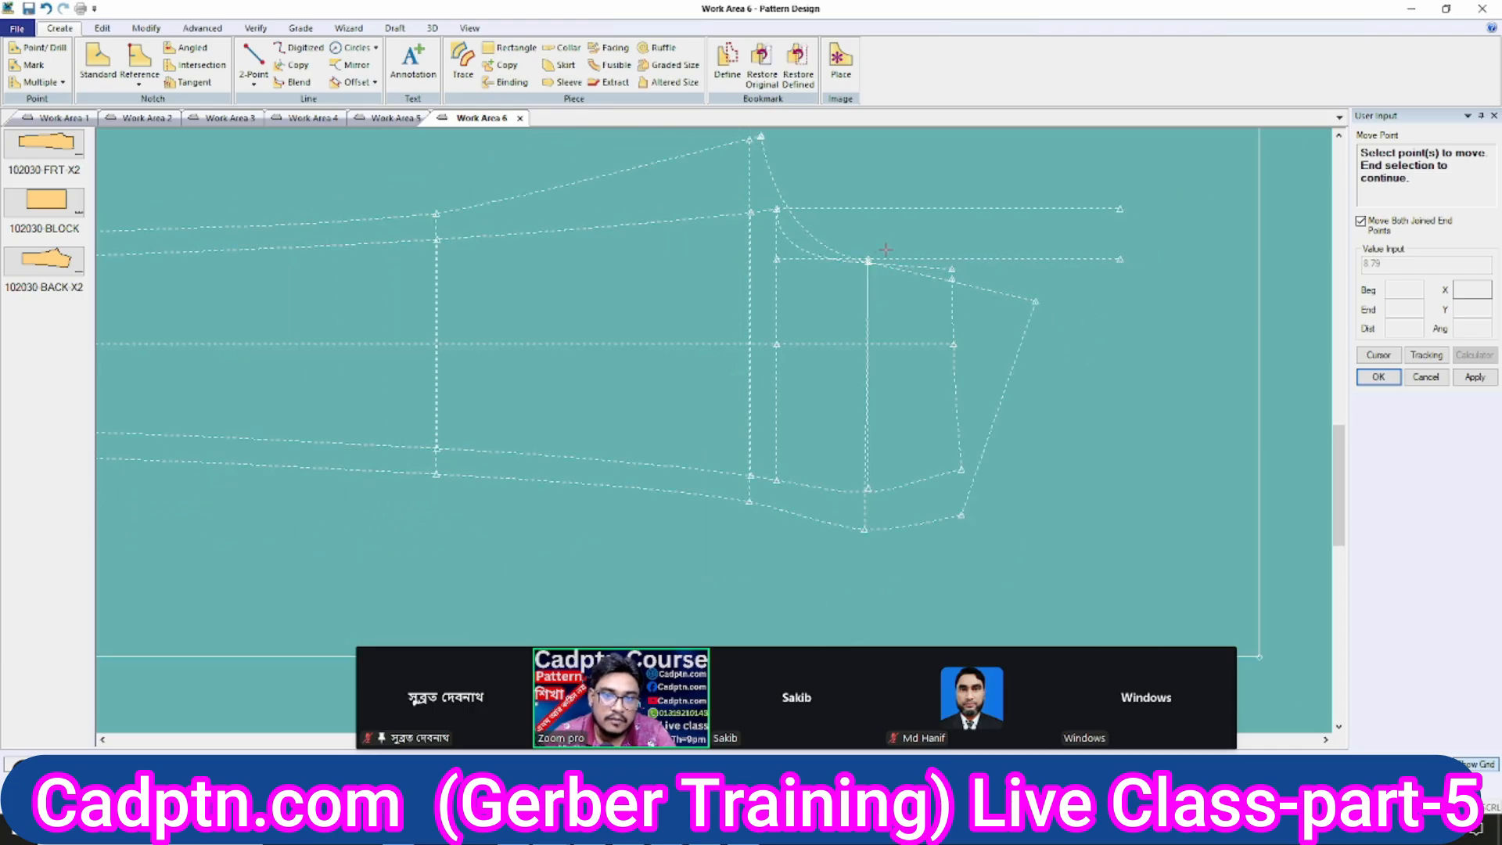
Delete the lower horizontal guide line running across the crotch curves.
scroll(881, 430, up, 3)
scroll(914, 272, up, 3)
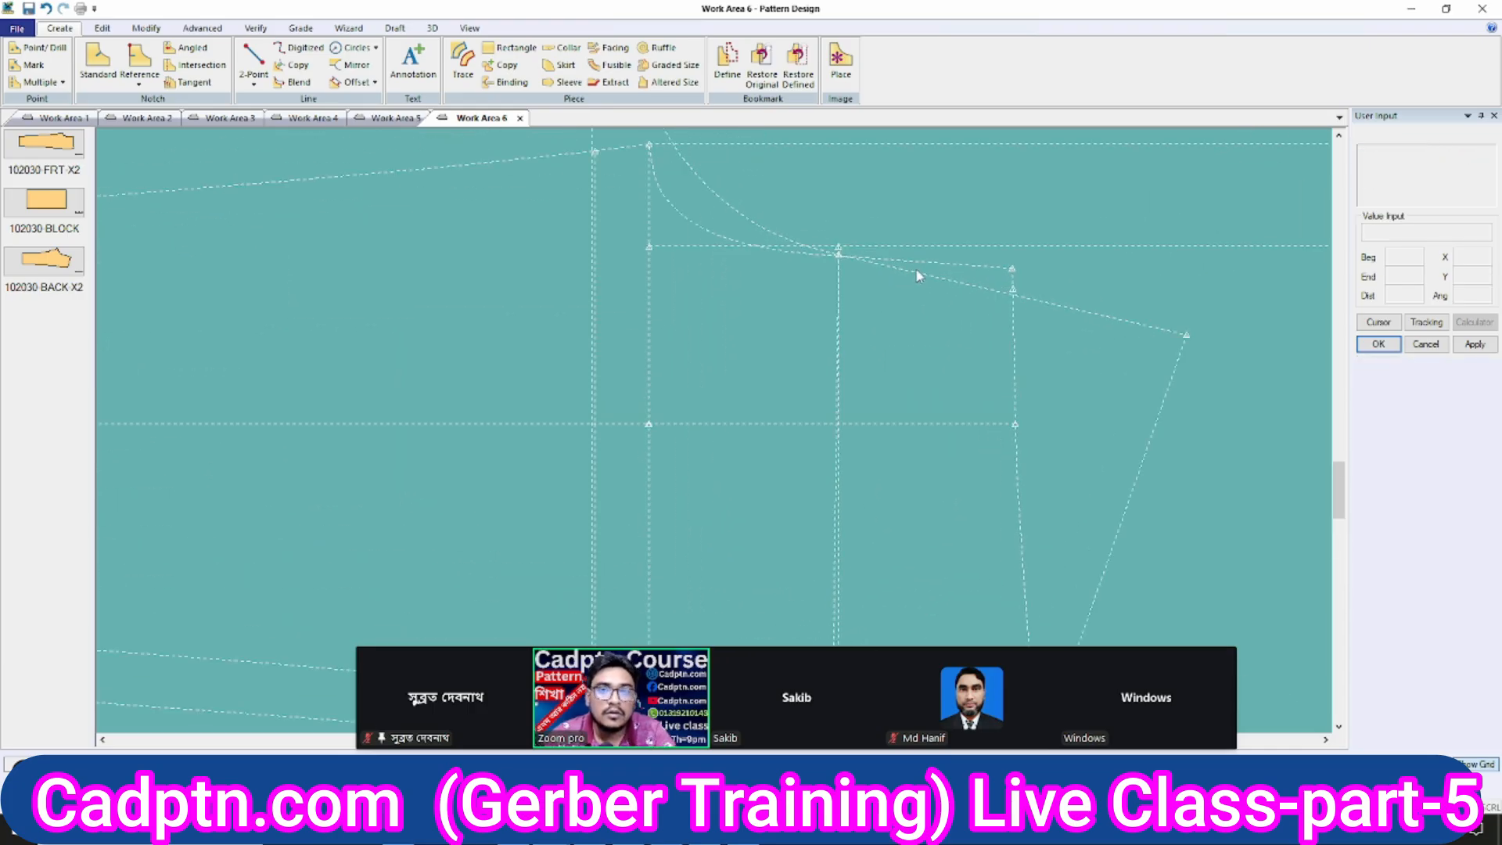
key(Delete)
scroll(877, 259, up, 1)
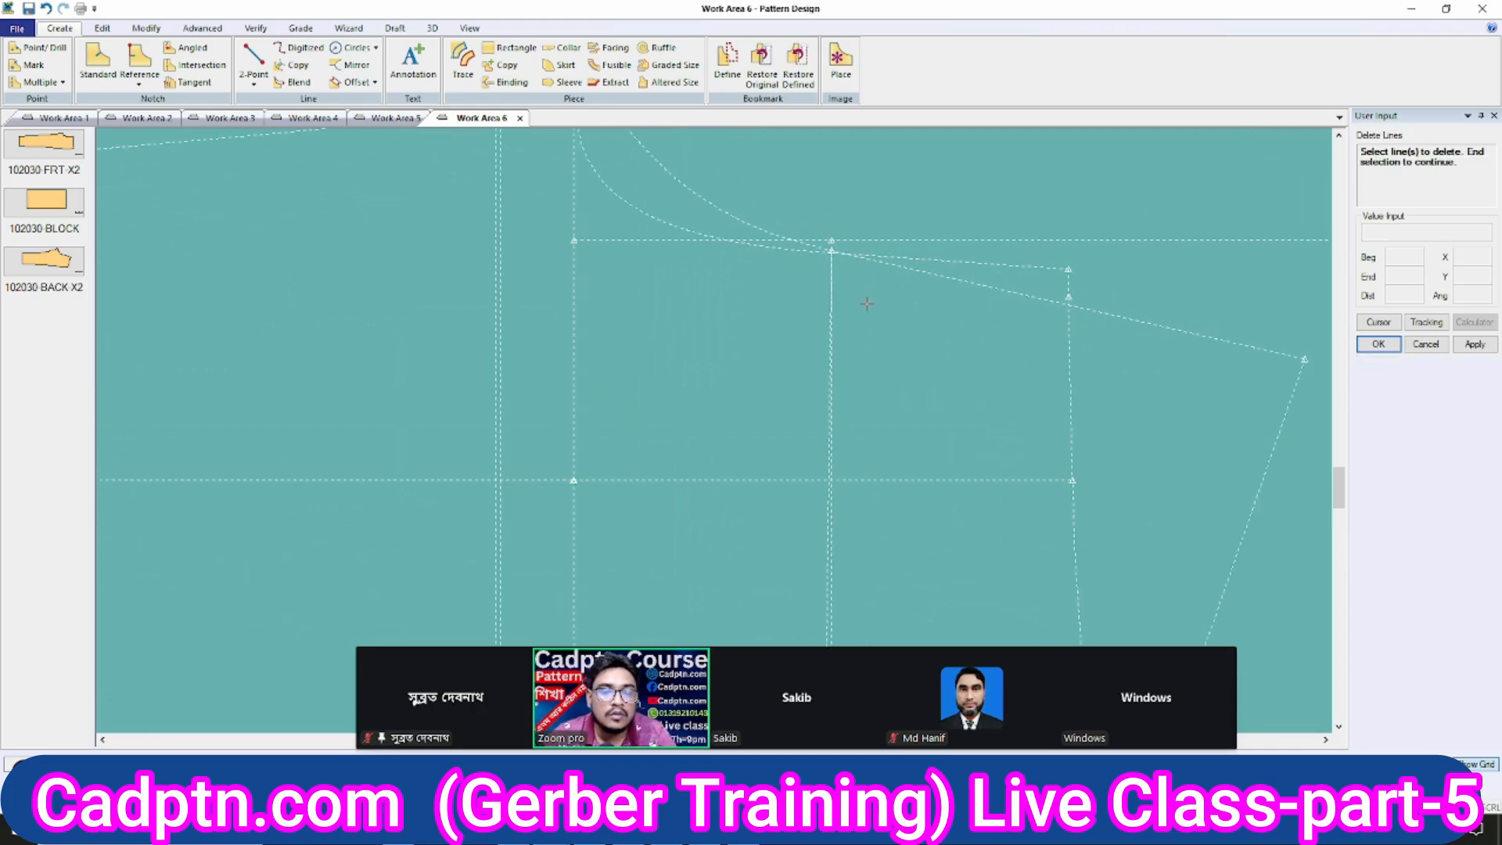
scroll(885, 317, down, 3)
scroll(885, 309, up, 3)
click(896, 311)
right_click(899, 241)
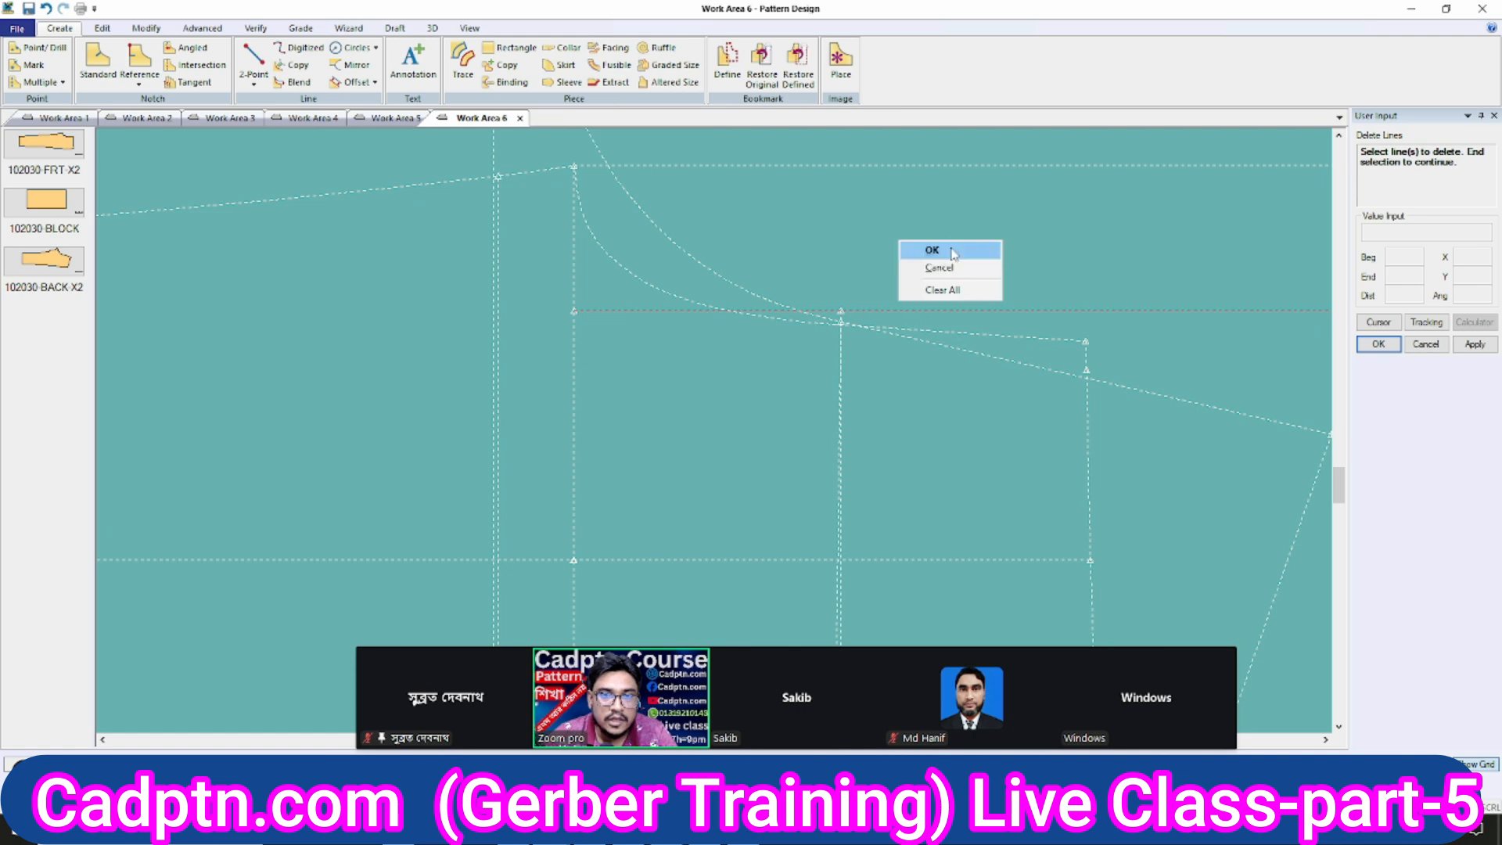
click(953, 252)
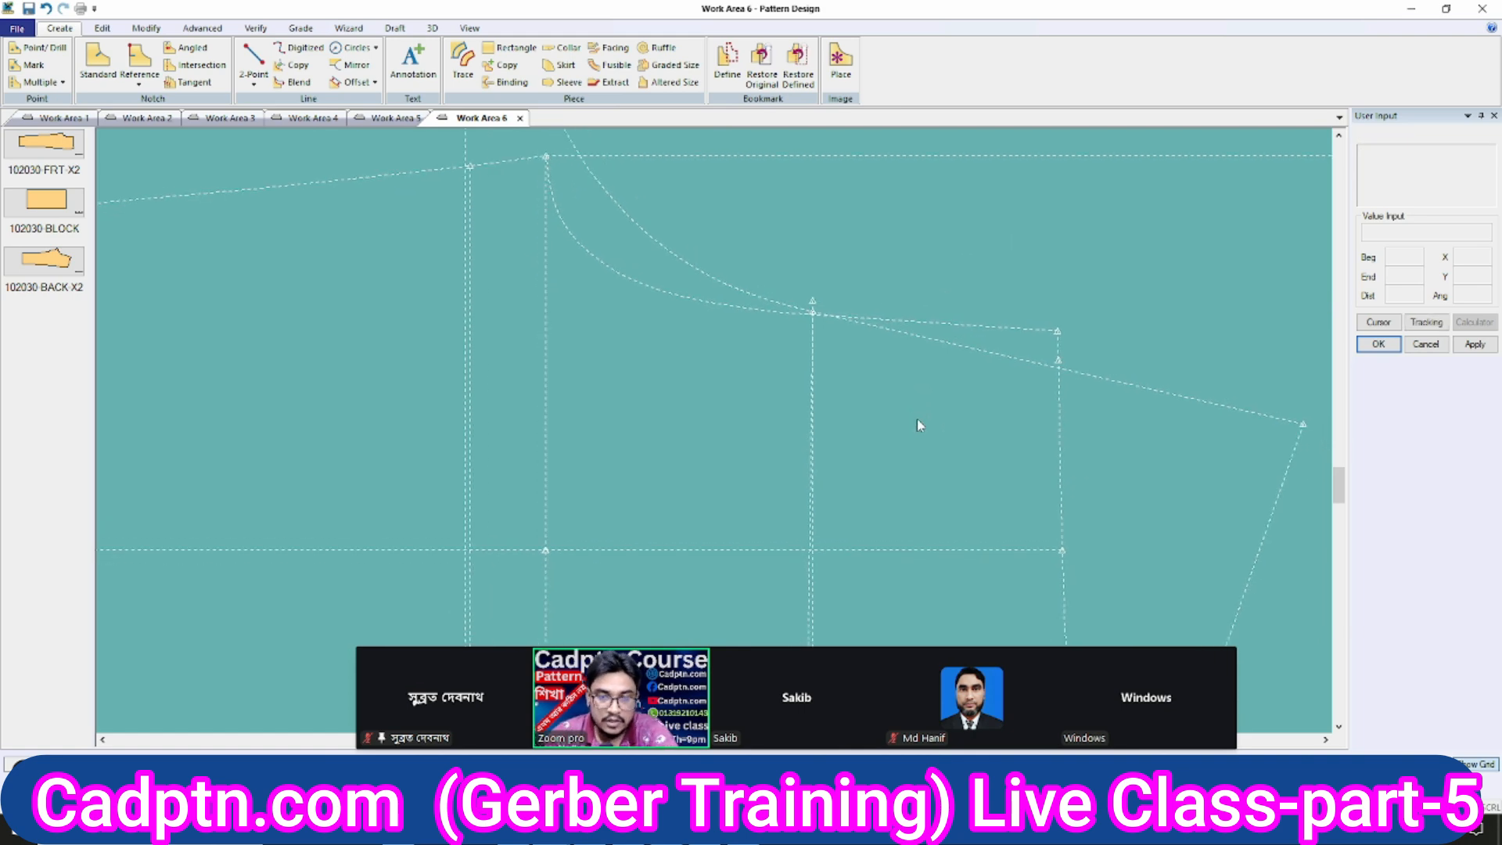
Reshape the front rise curve with Move Smooth, shifting its waist end and straight portion up to the raised hip line end point.
key(m)
click(1057, 331)
click(985, 326)
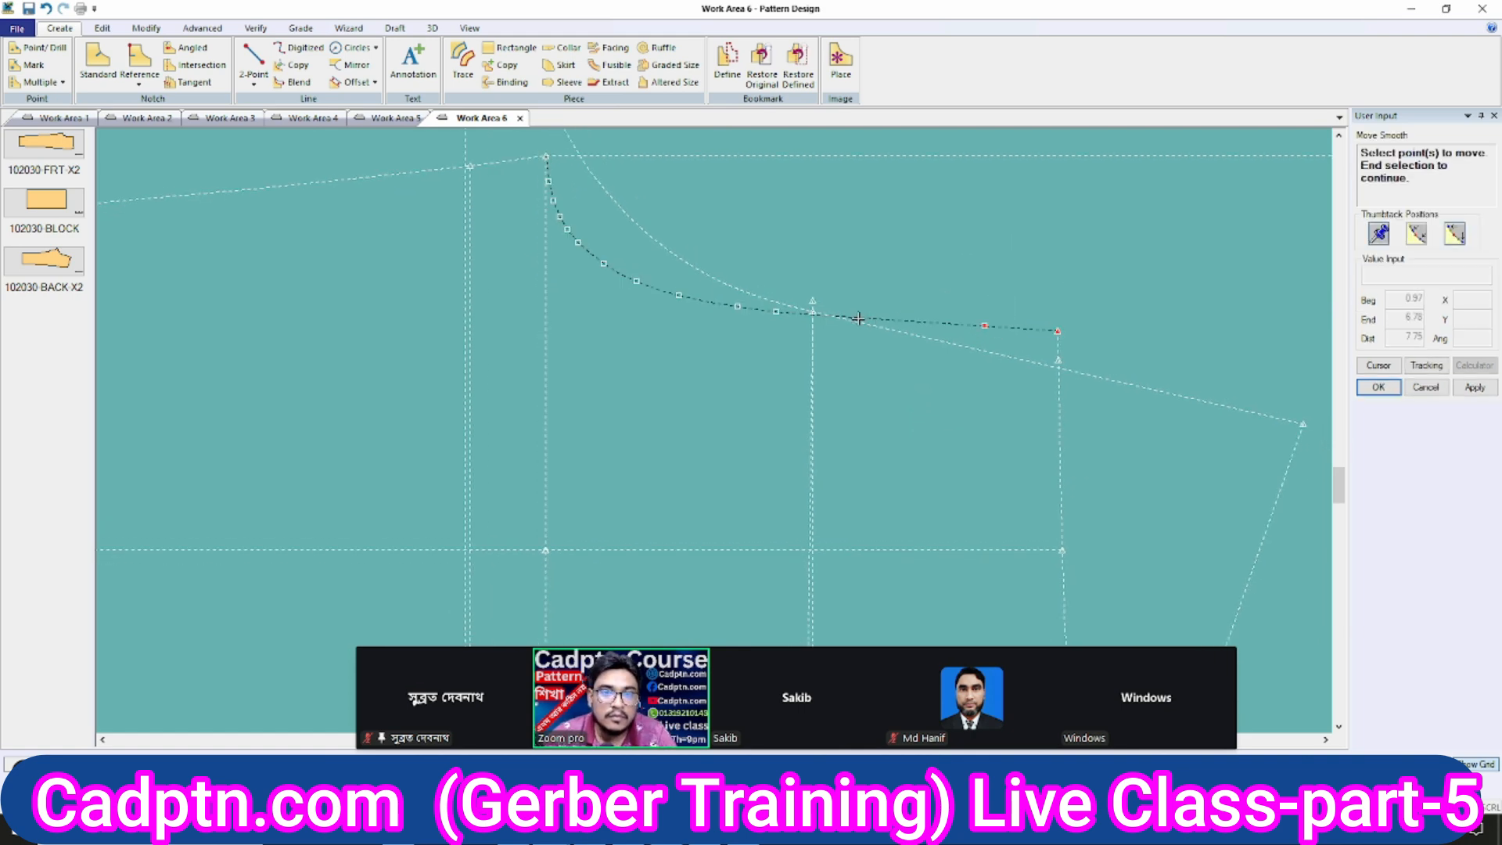
right_click(897, 237)
click(925, 245)
right_click(838, 230)
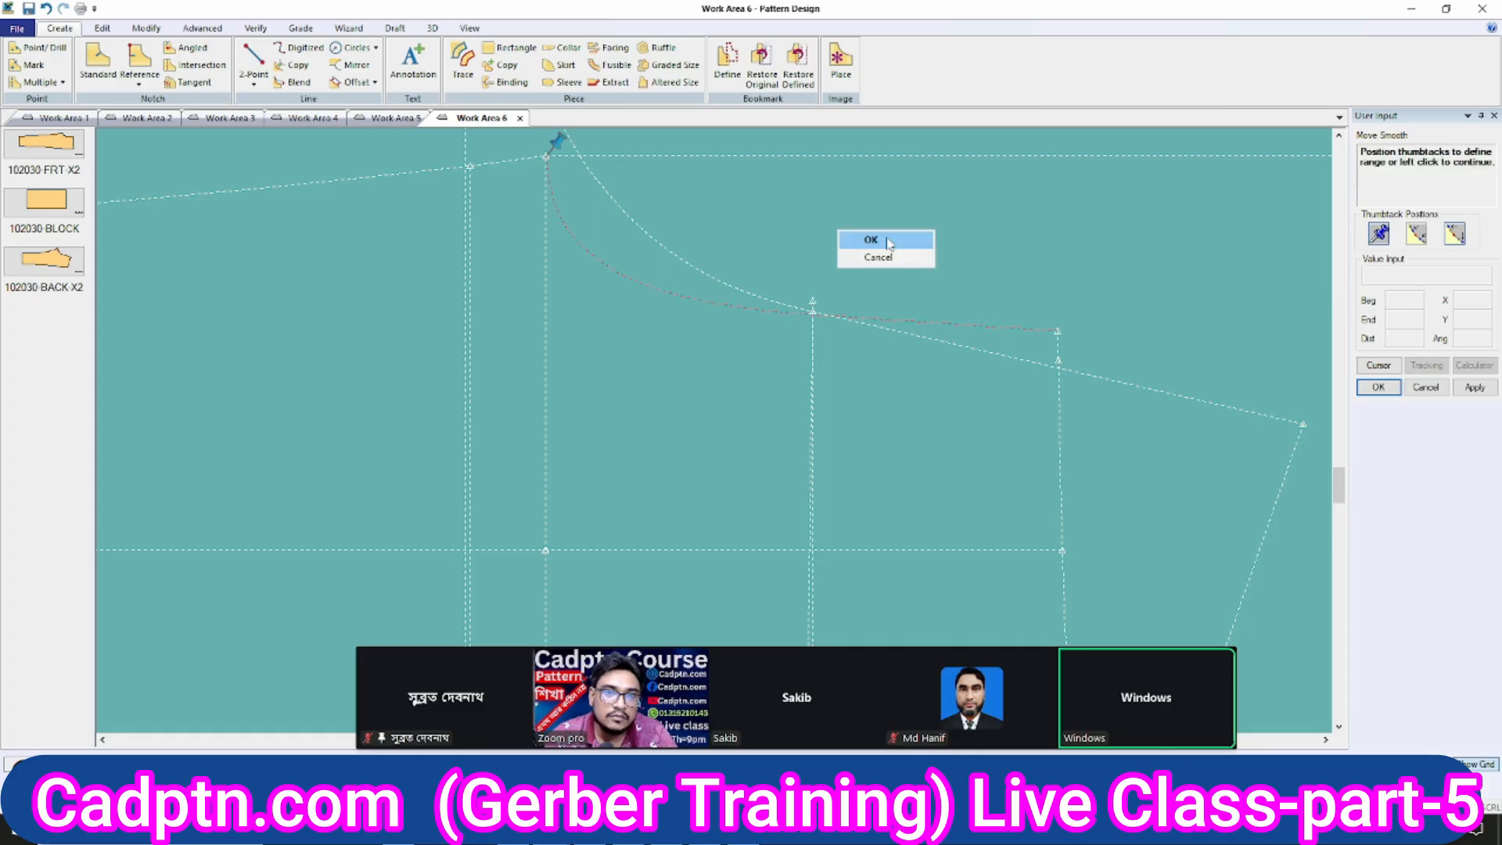
click(868, 237)
right_click(834, 266)
click(900, 498)
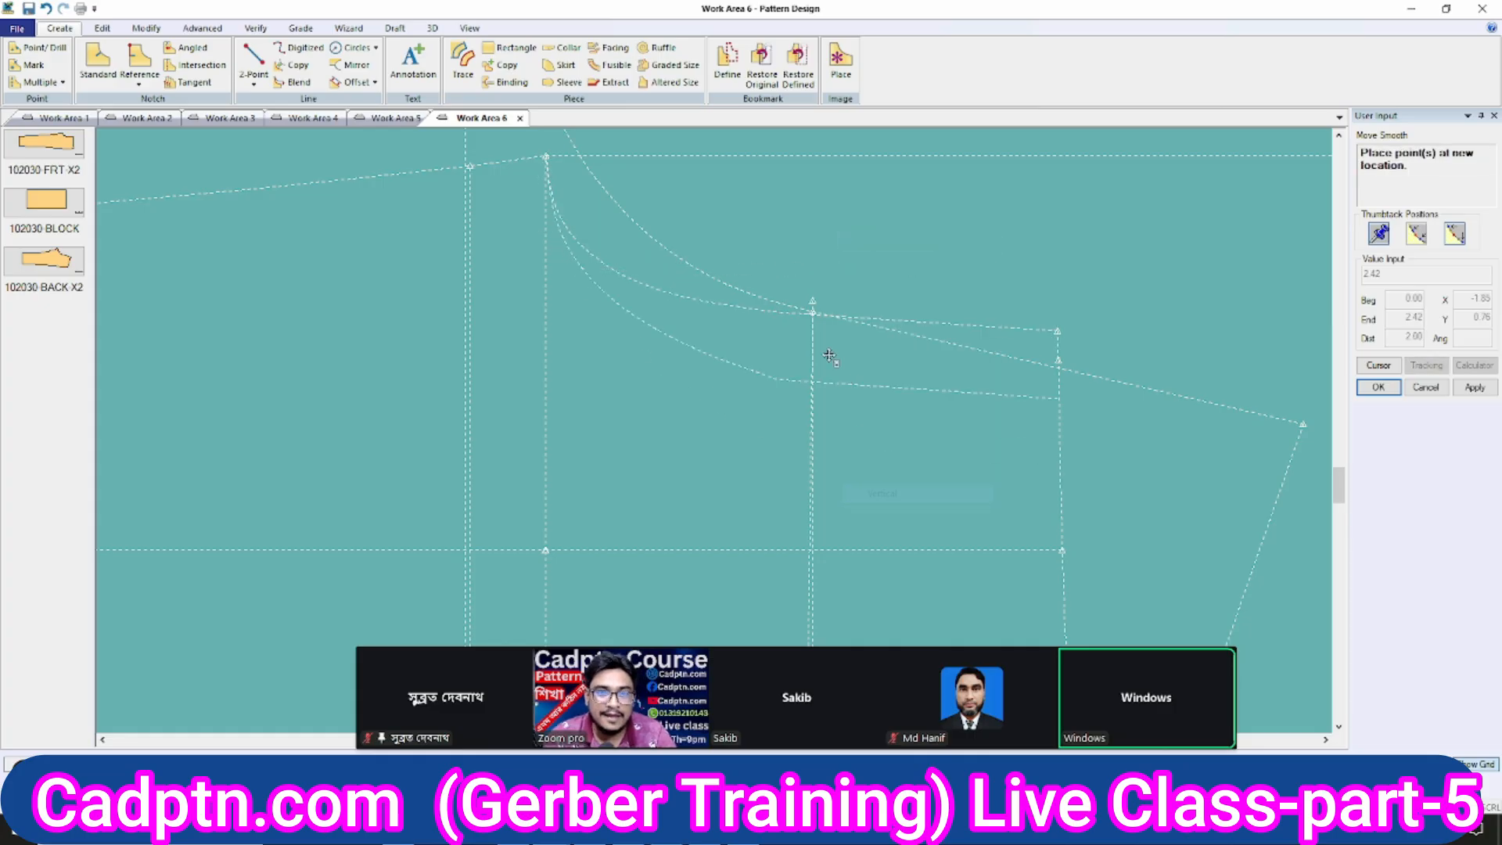
click(812, 309)
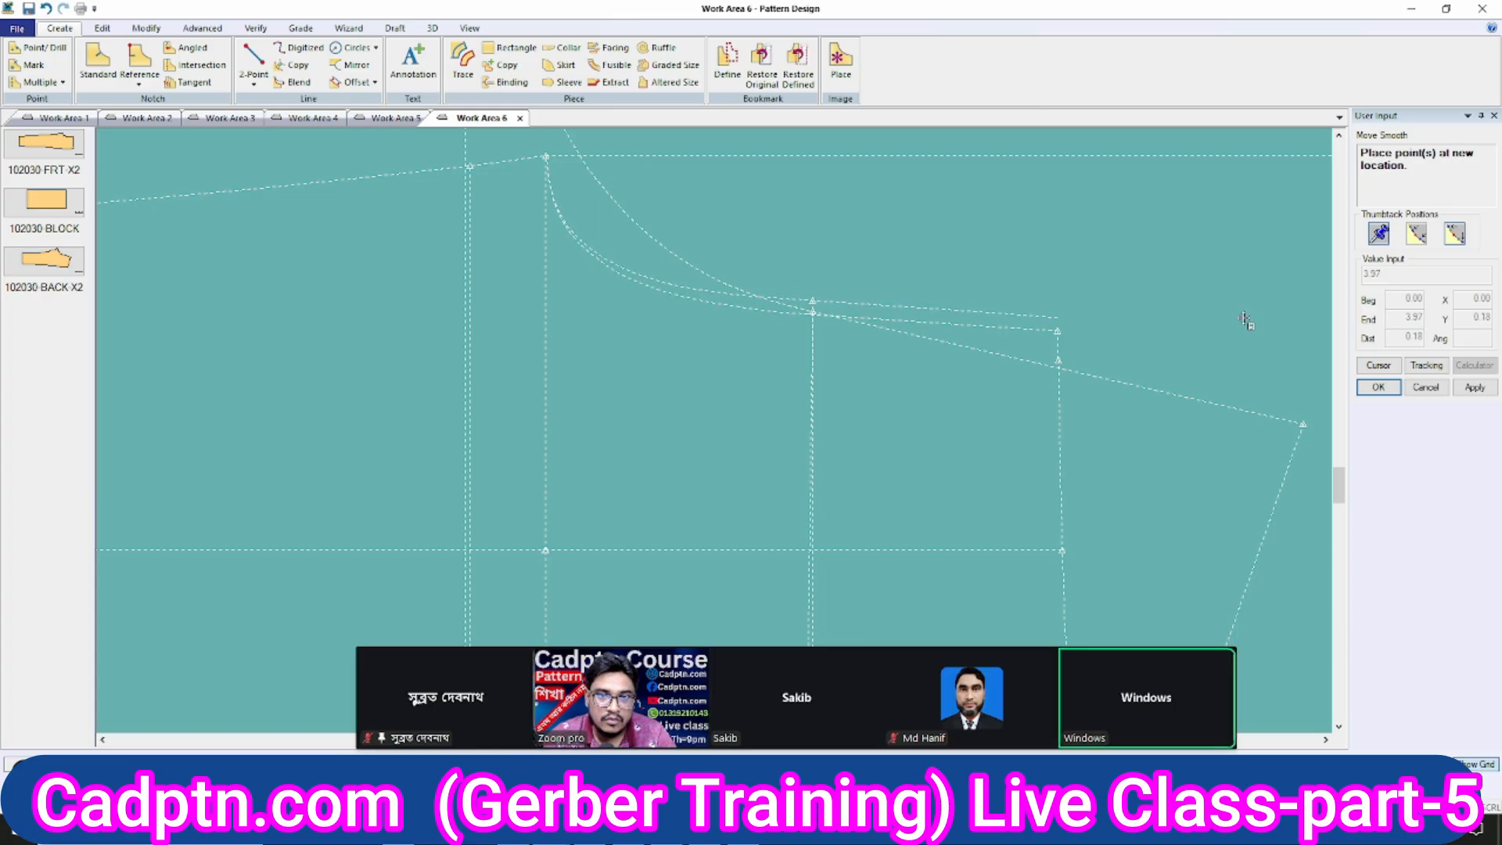
click(1244, 318)
right_click(877, 256)
click(892, 267)
middle_drag(878, 400, 885, 387)
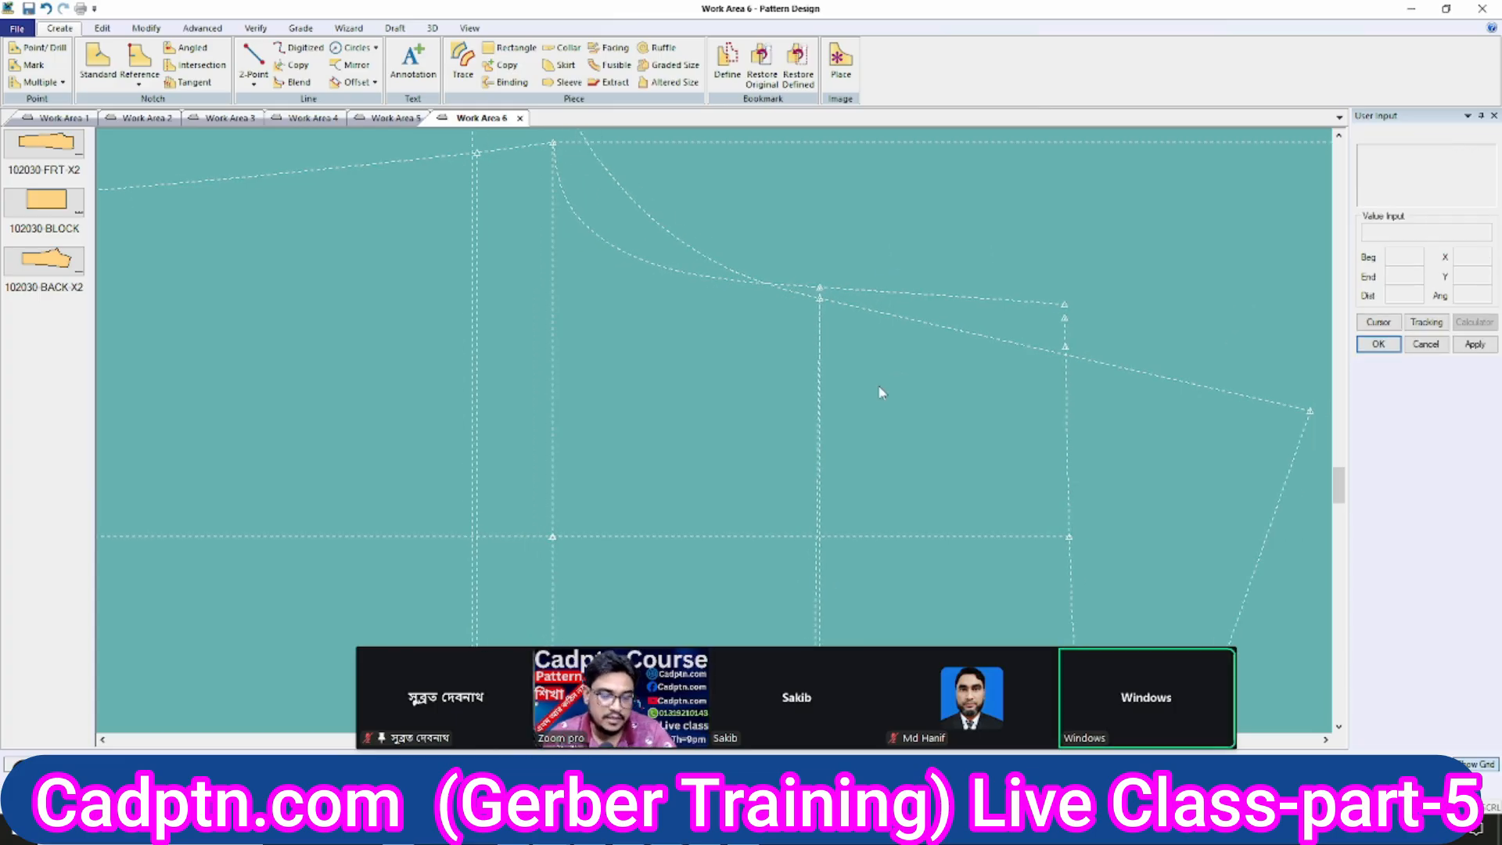
Move the other hip line's upper end point up to the raised end point on the front rise curve.
key(m)
scroll(846, 305, up, 3)
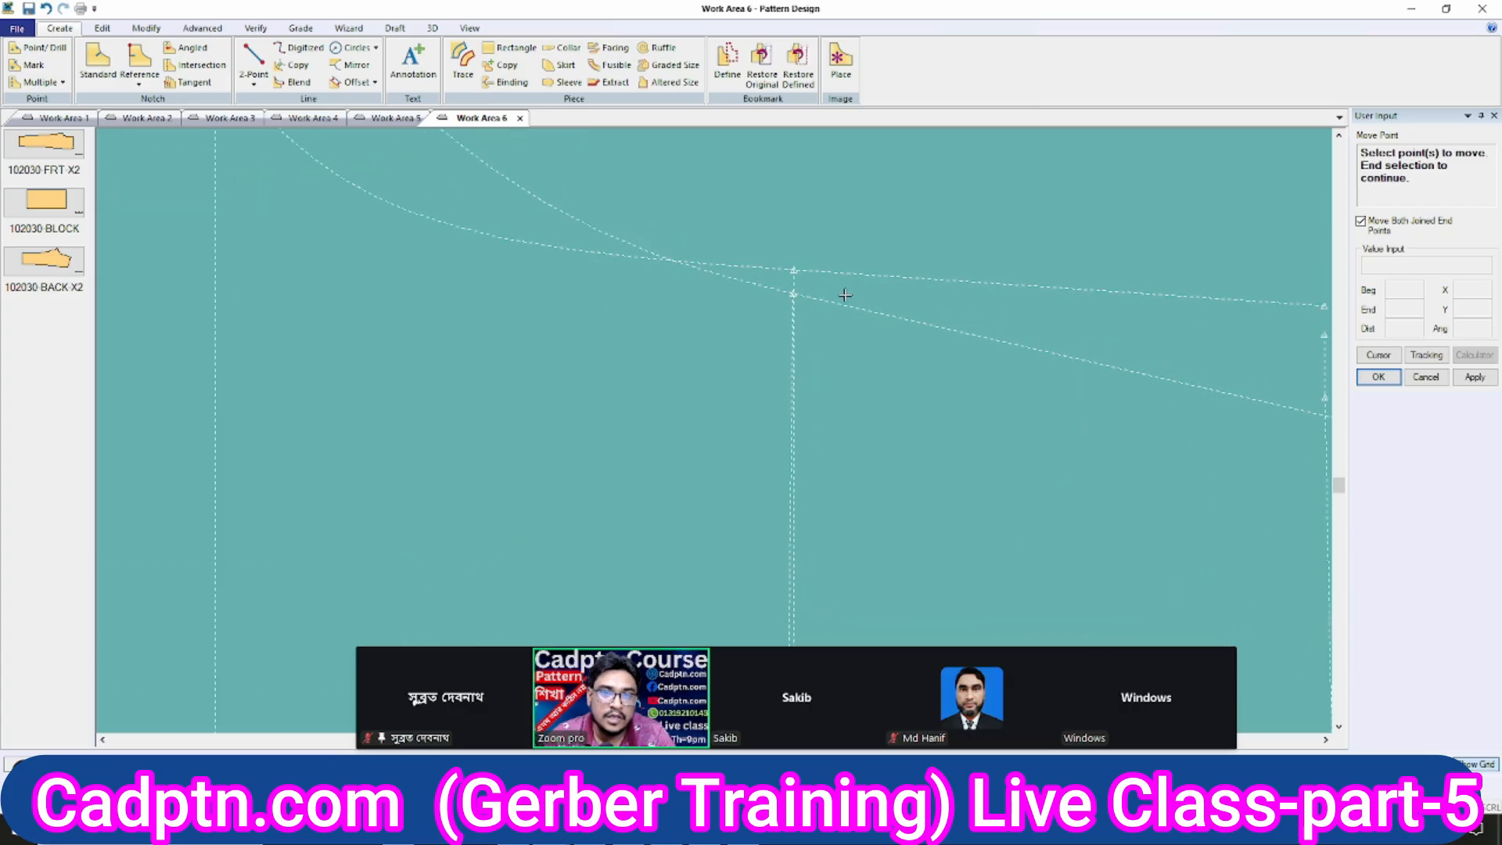
scroll(836, 293, up, 3)
scroll(755, 298, up, 2)
drag(829, 281, 752, 313)
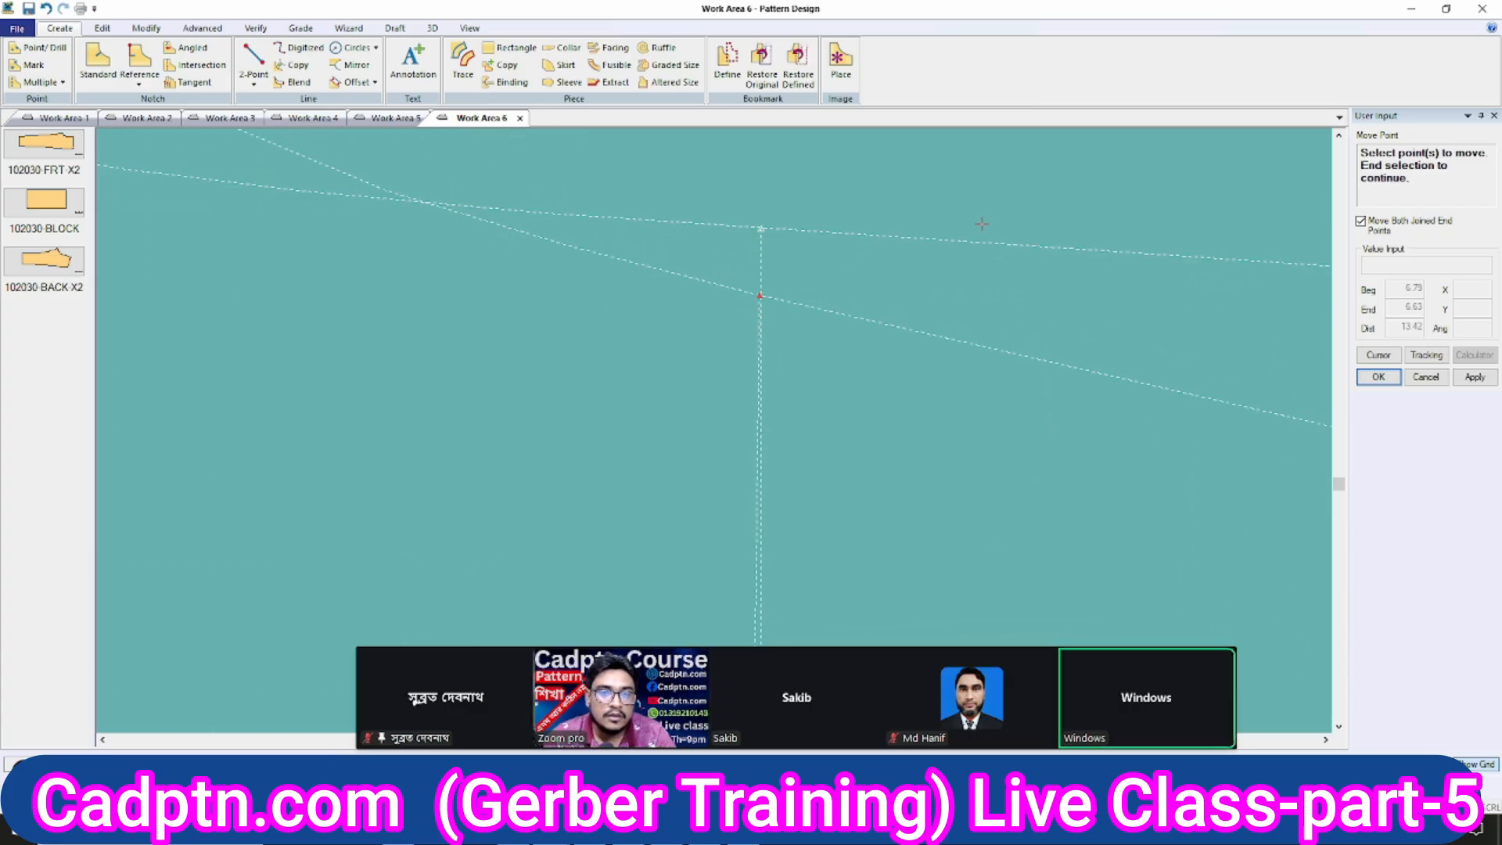
right_click(931, 218)
click(952, 231)
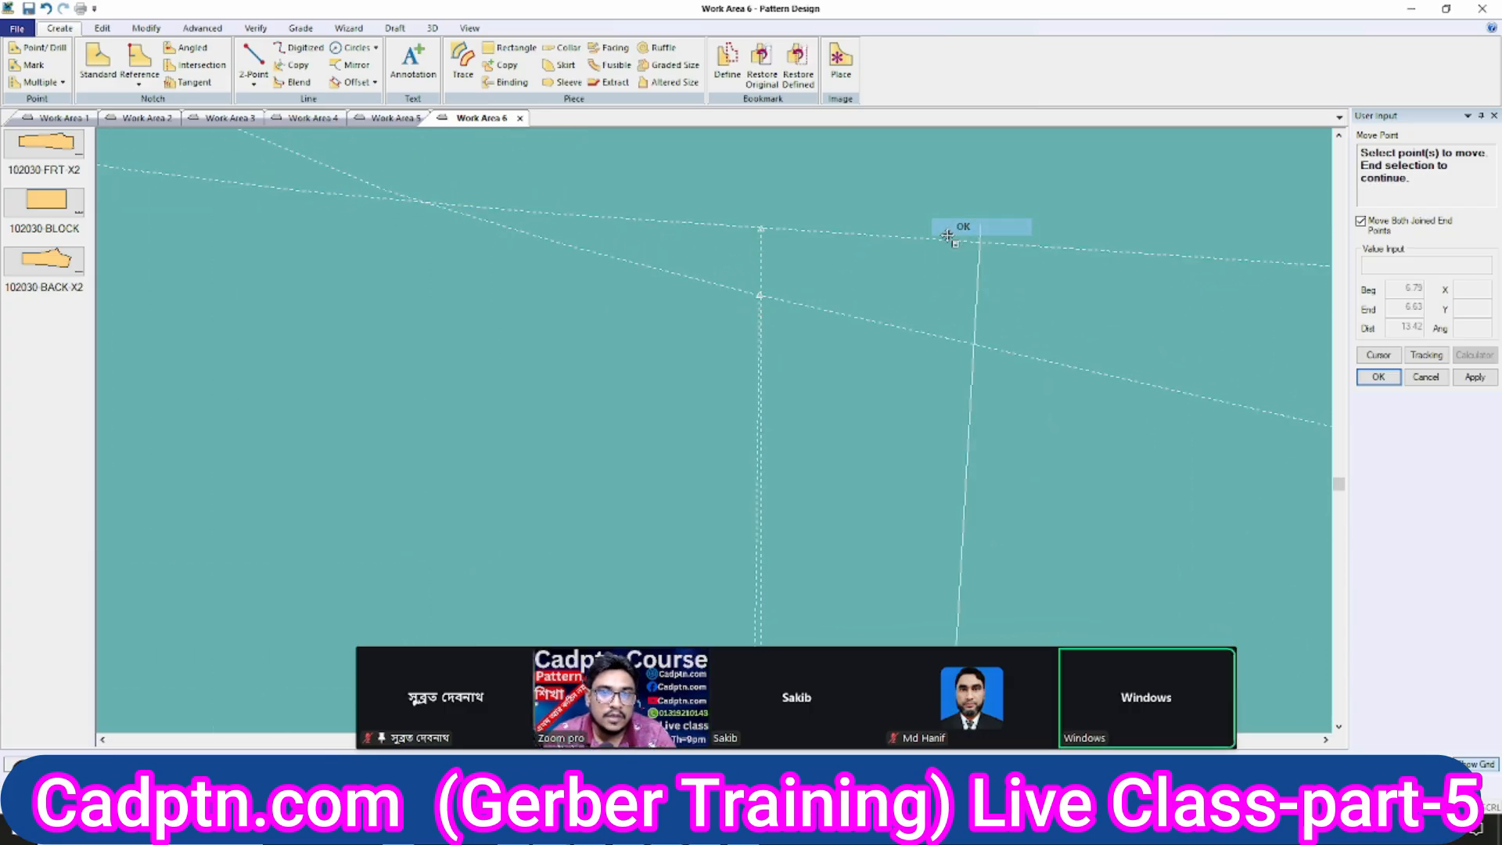
click(764, 233)
scroll(809, 254, down, 3)
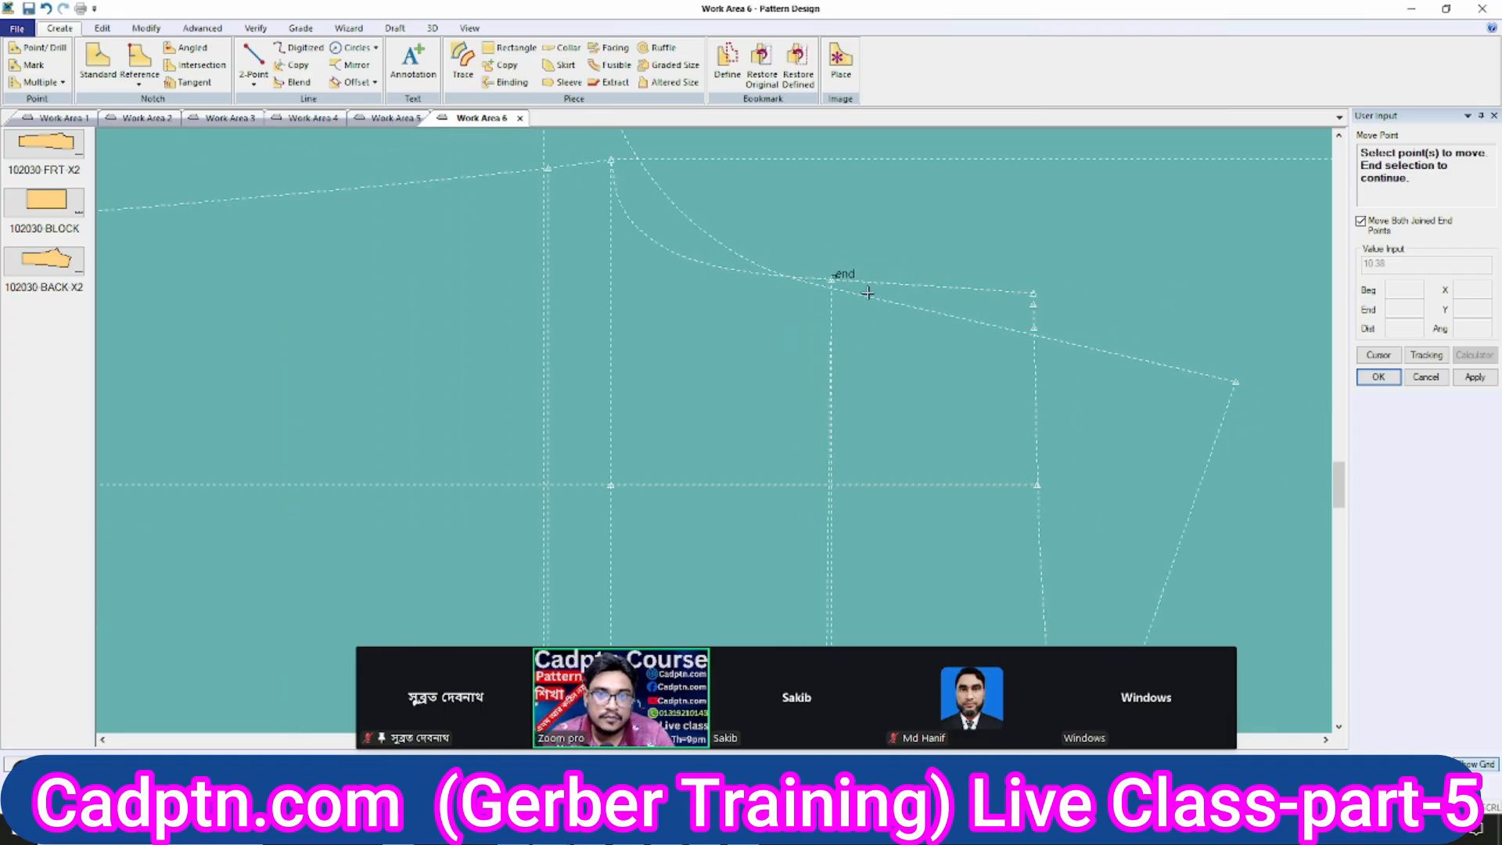
right_click(896, 240)
click(927, 244)
Delete the short line segment above the front waist line, just below the rise curve's waist end.
scroll(1027, 305, up, 4)
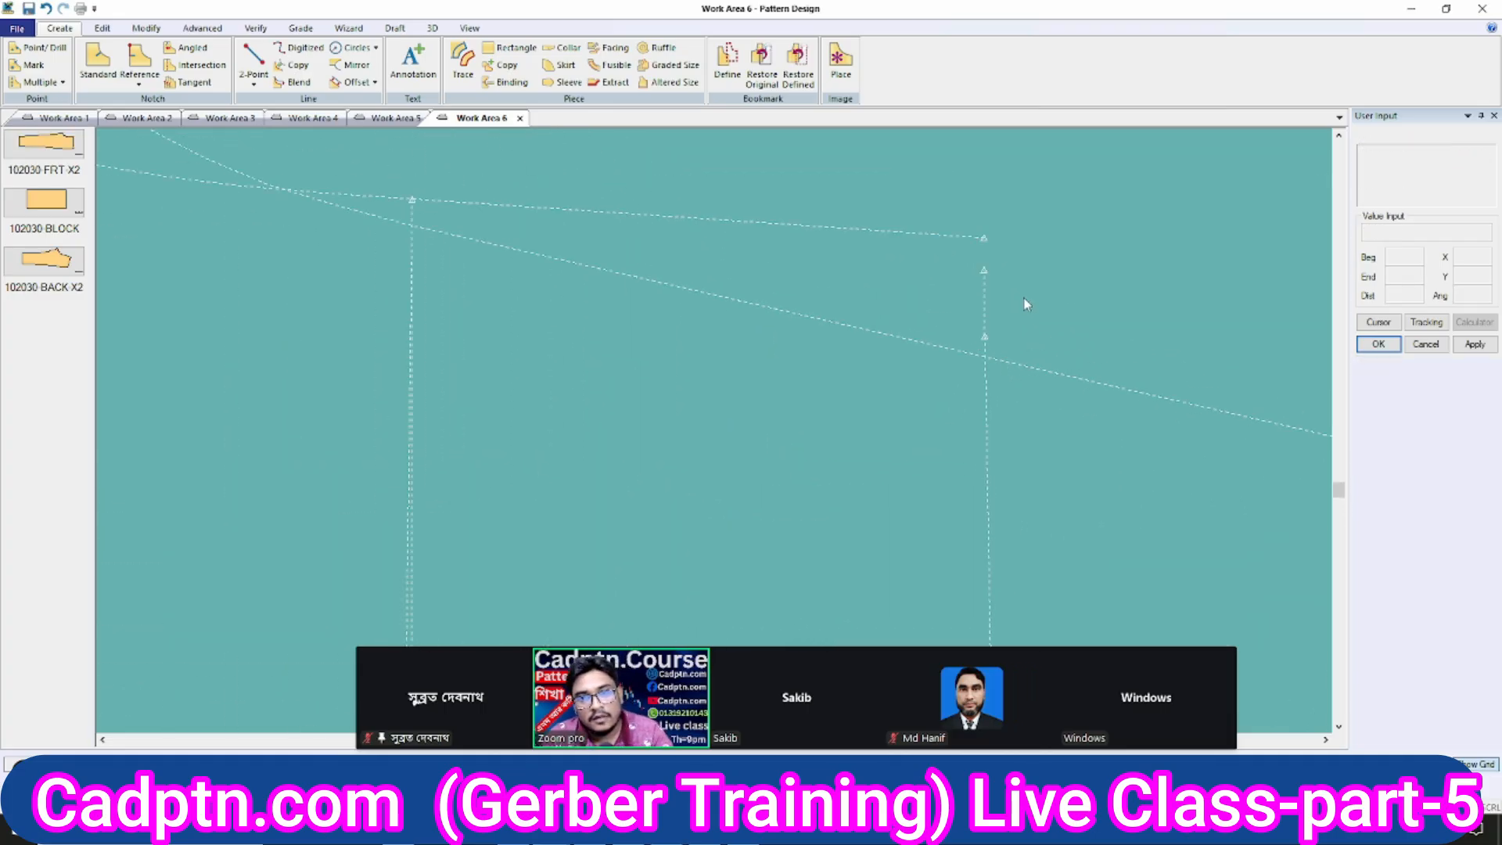
key(Delete)
right_click(1076, 269)
click(1076, 268)
right_click(1078, 271)
click(1078, 270)
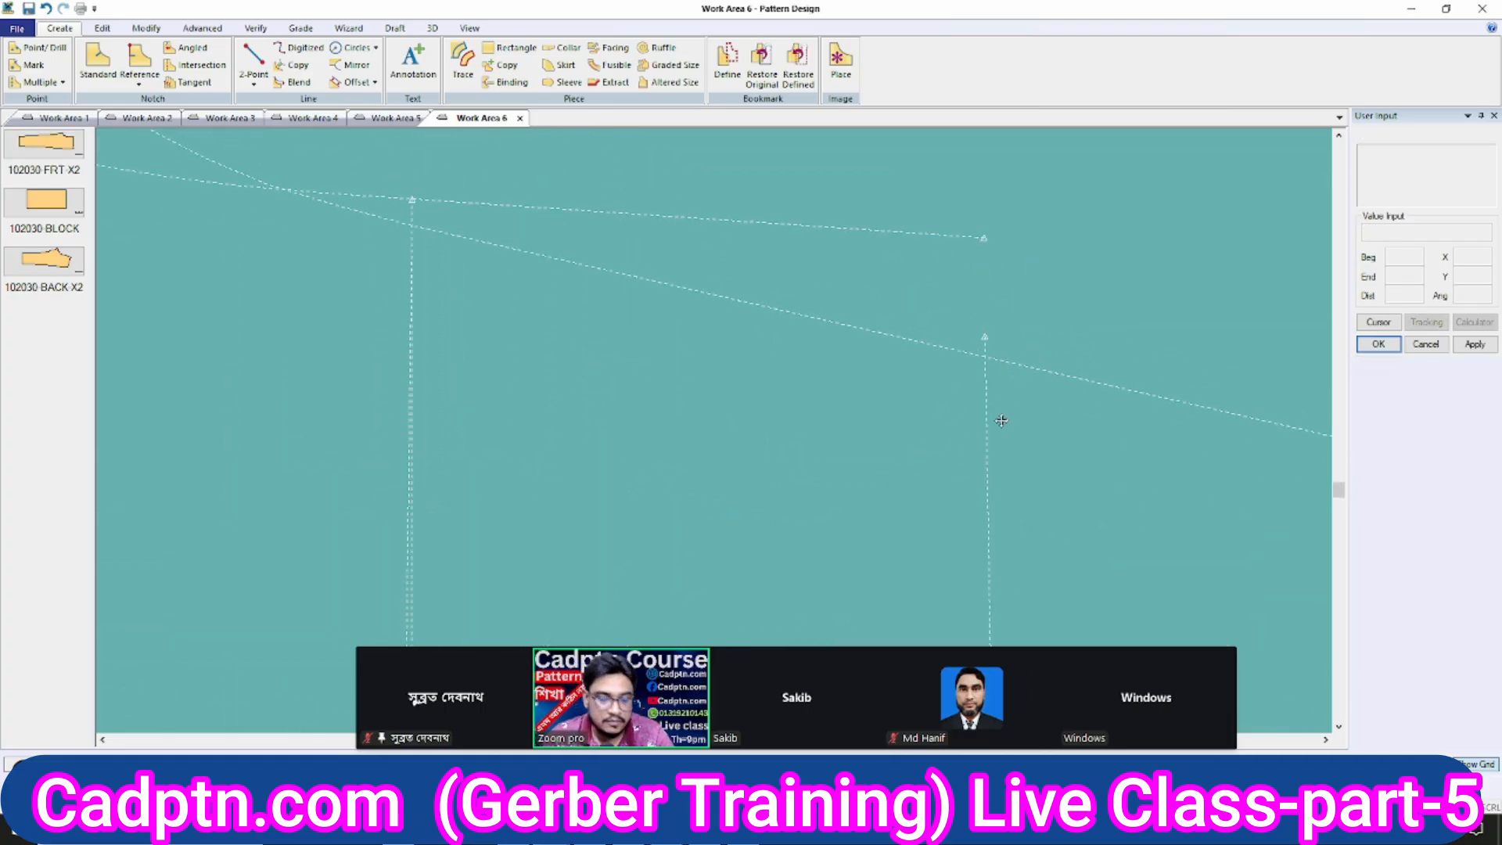
Move the upper end point of the front waist line up to the waist end of the front rise curve.
middle_drag(1000, 419, 1017, 397)
key(m)
click(1002, 313)
right_click(1081, 255)
click(1080, 255)
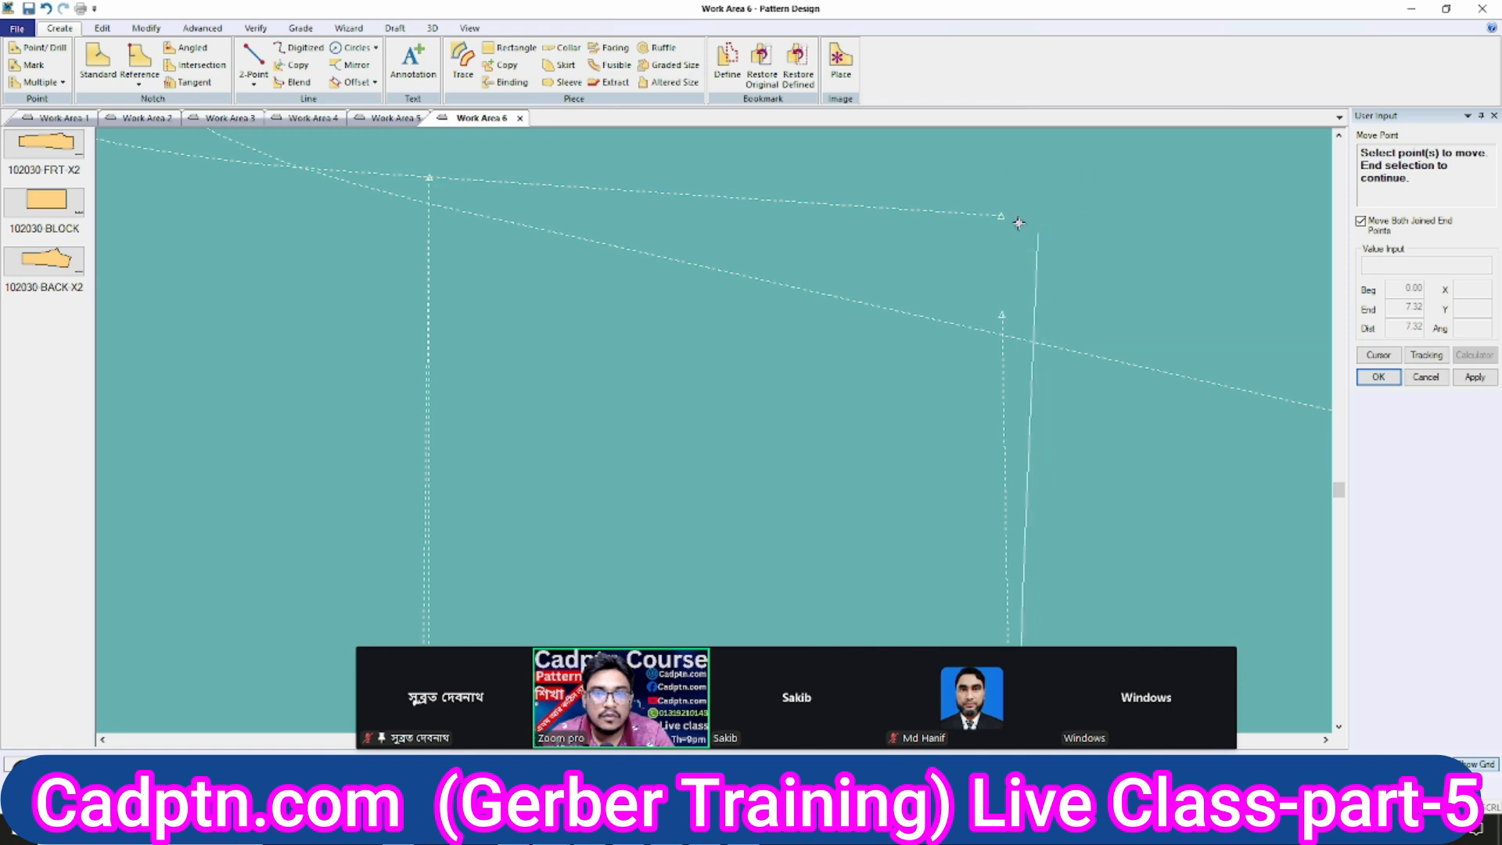
click(1002, 217)
right_click(1063, 207)
click(1063, 208)
scroll(1032, 299, down, 5)
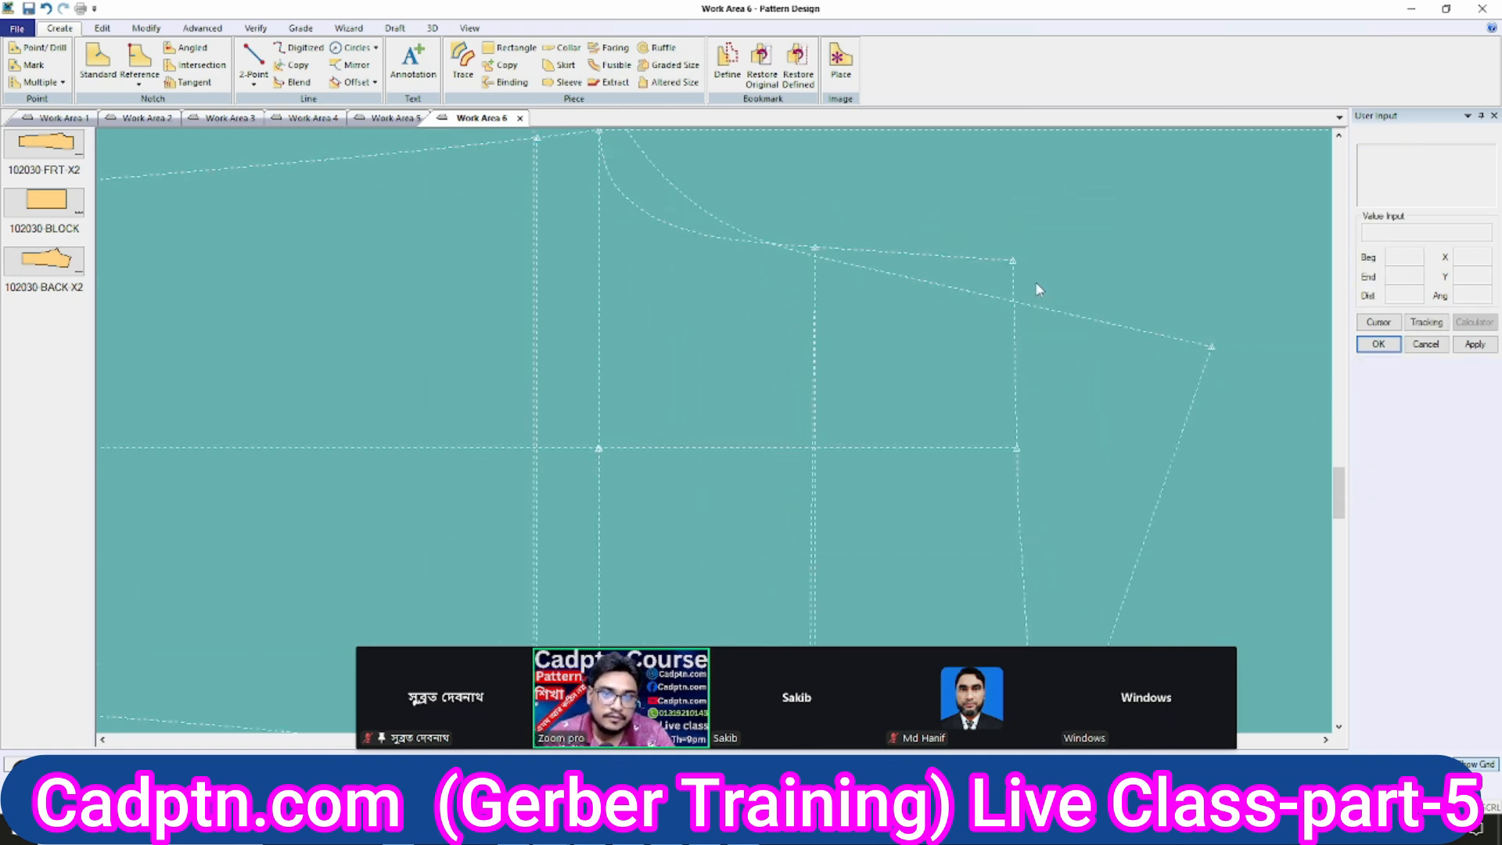
scroll(848, 387, up, 4)
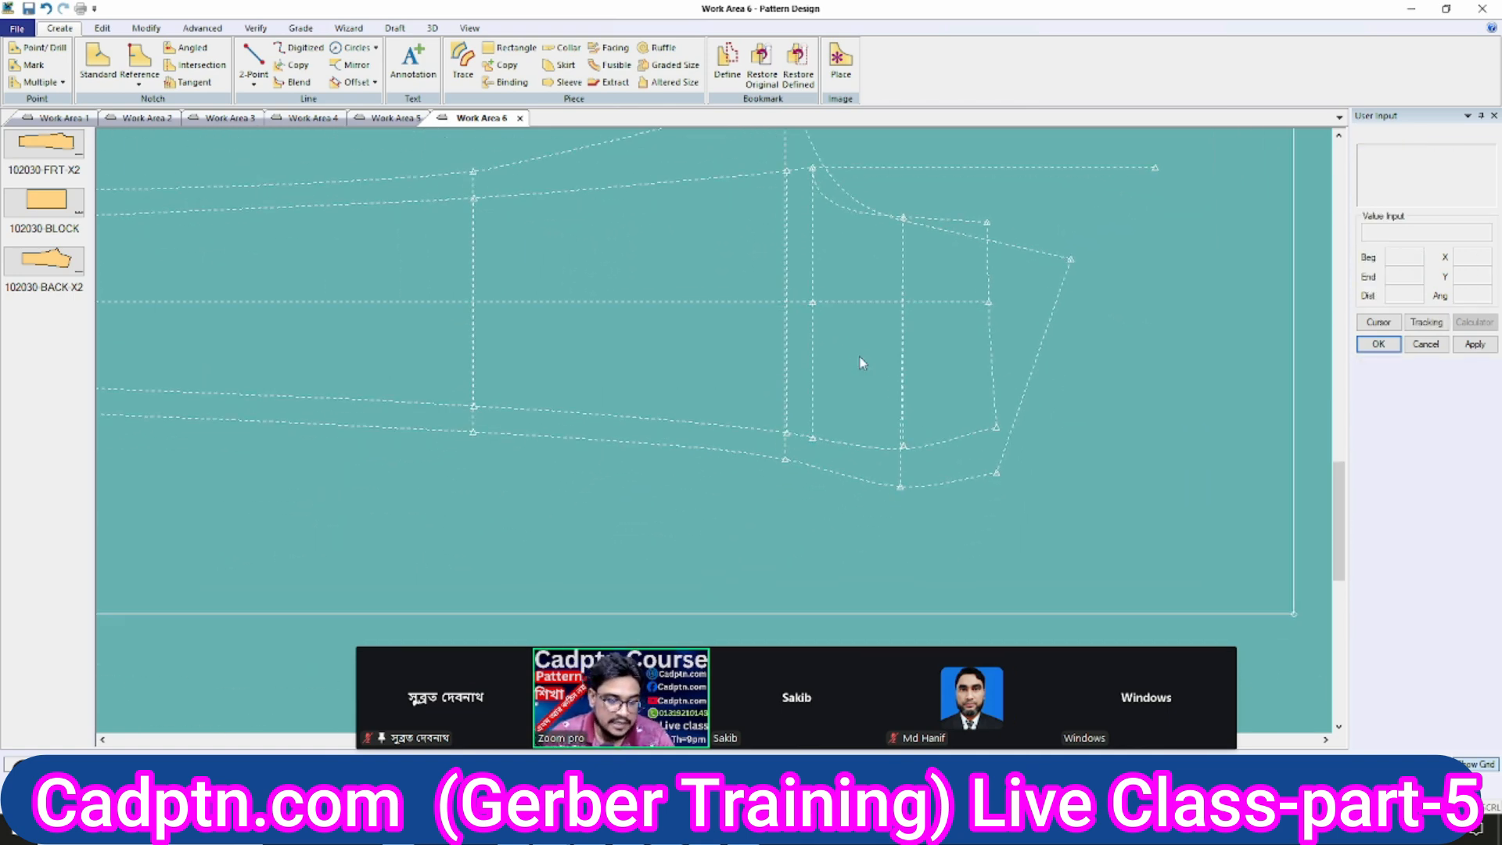
Switch to Calculator and compute the front hip width as 38 ÷ 4 − 0.5.
key(alt+l)
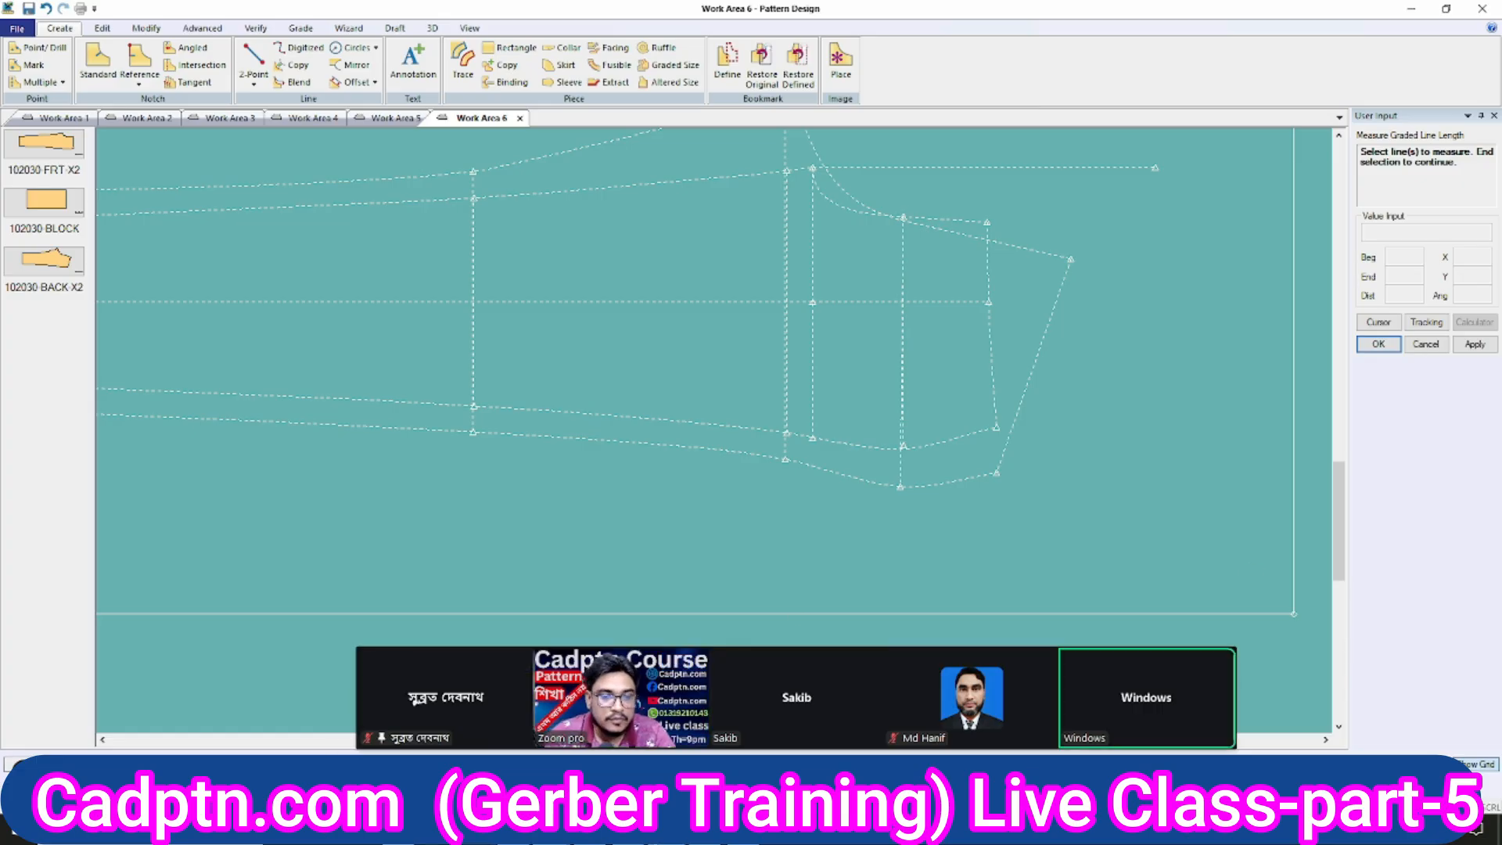
click(744, 831)
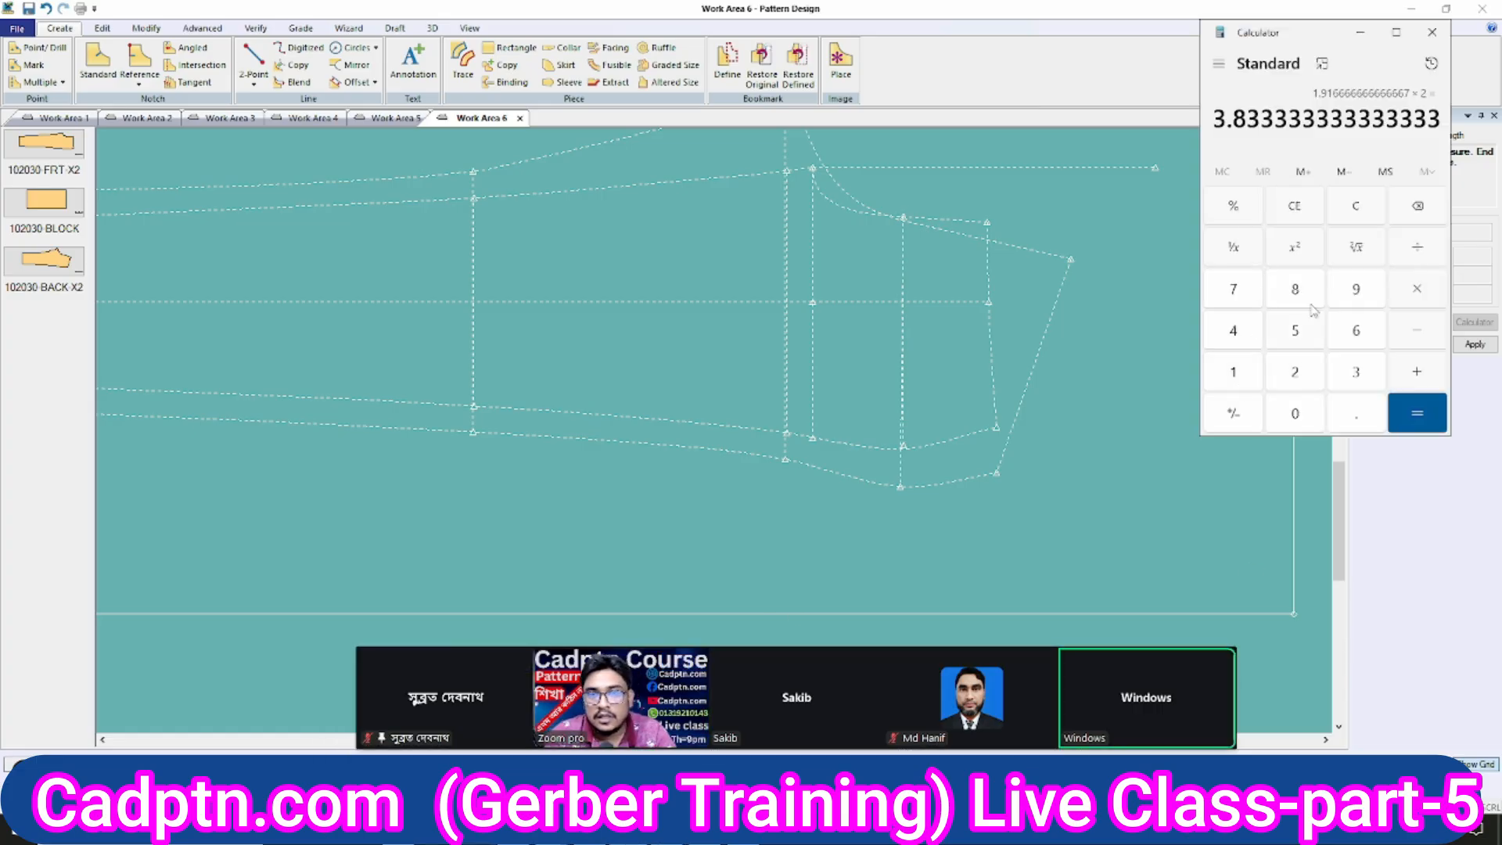
click(1365, 215)
click(1356, 372)
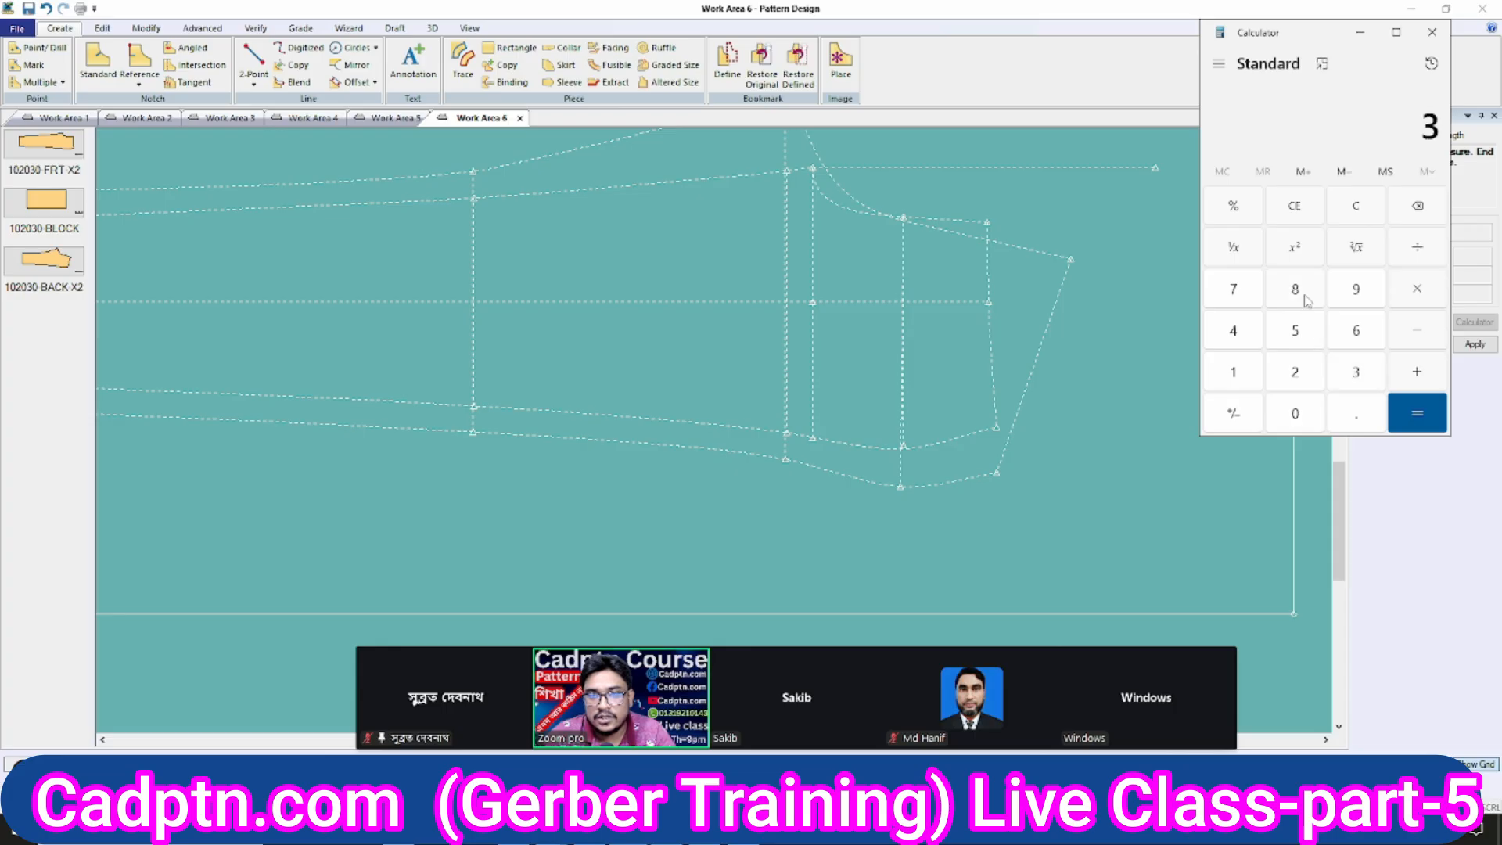
click(1299, 294)
click(1234, 333)
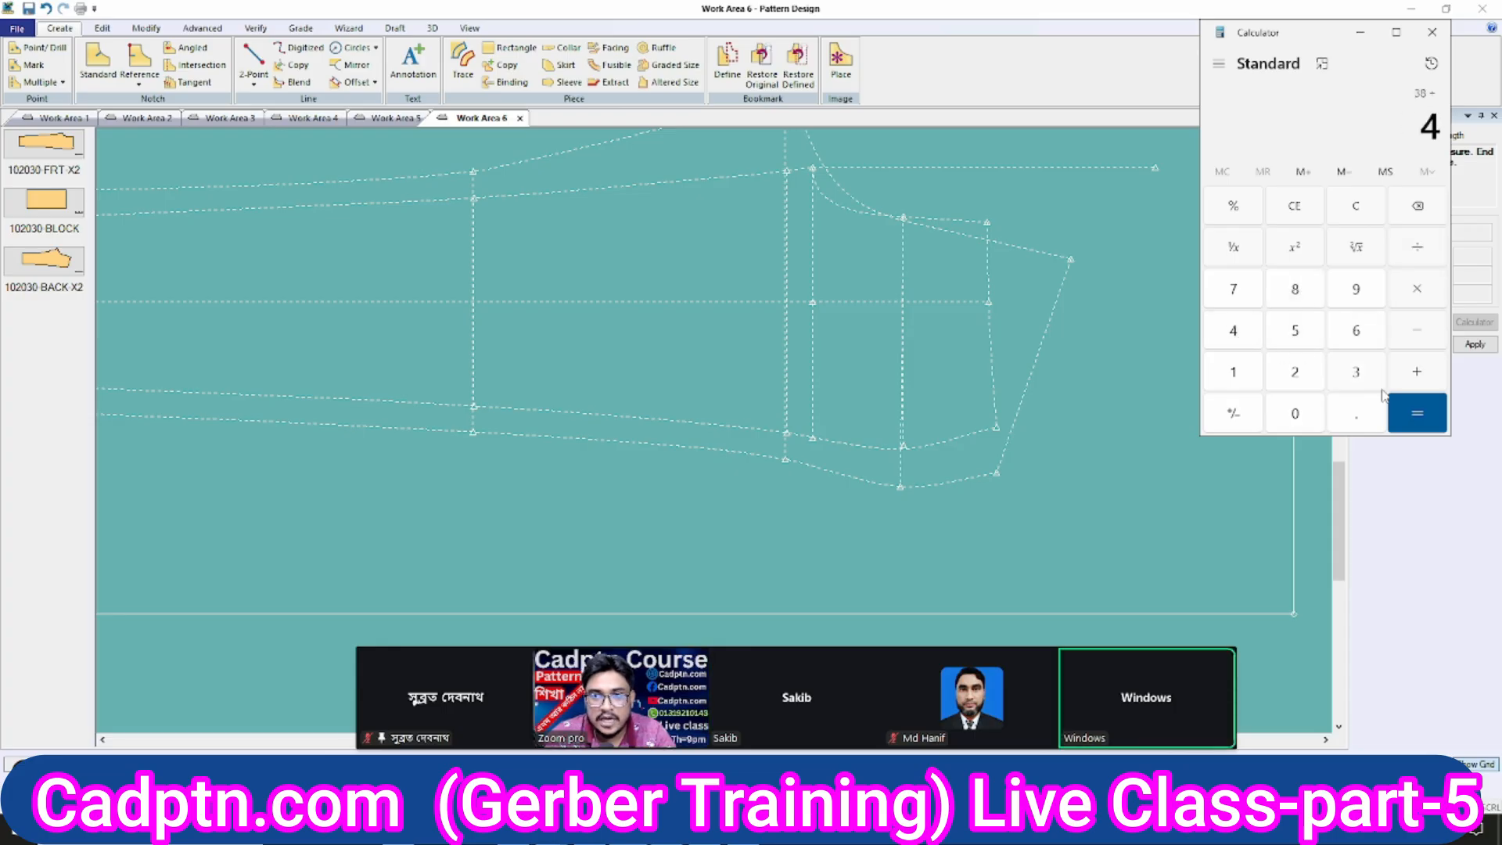
click(1406, 411)
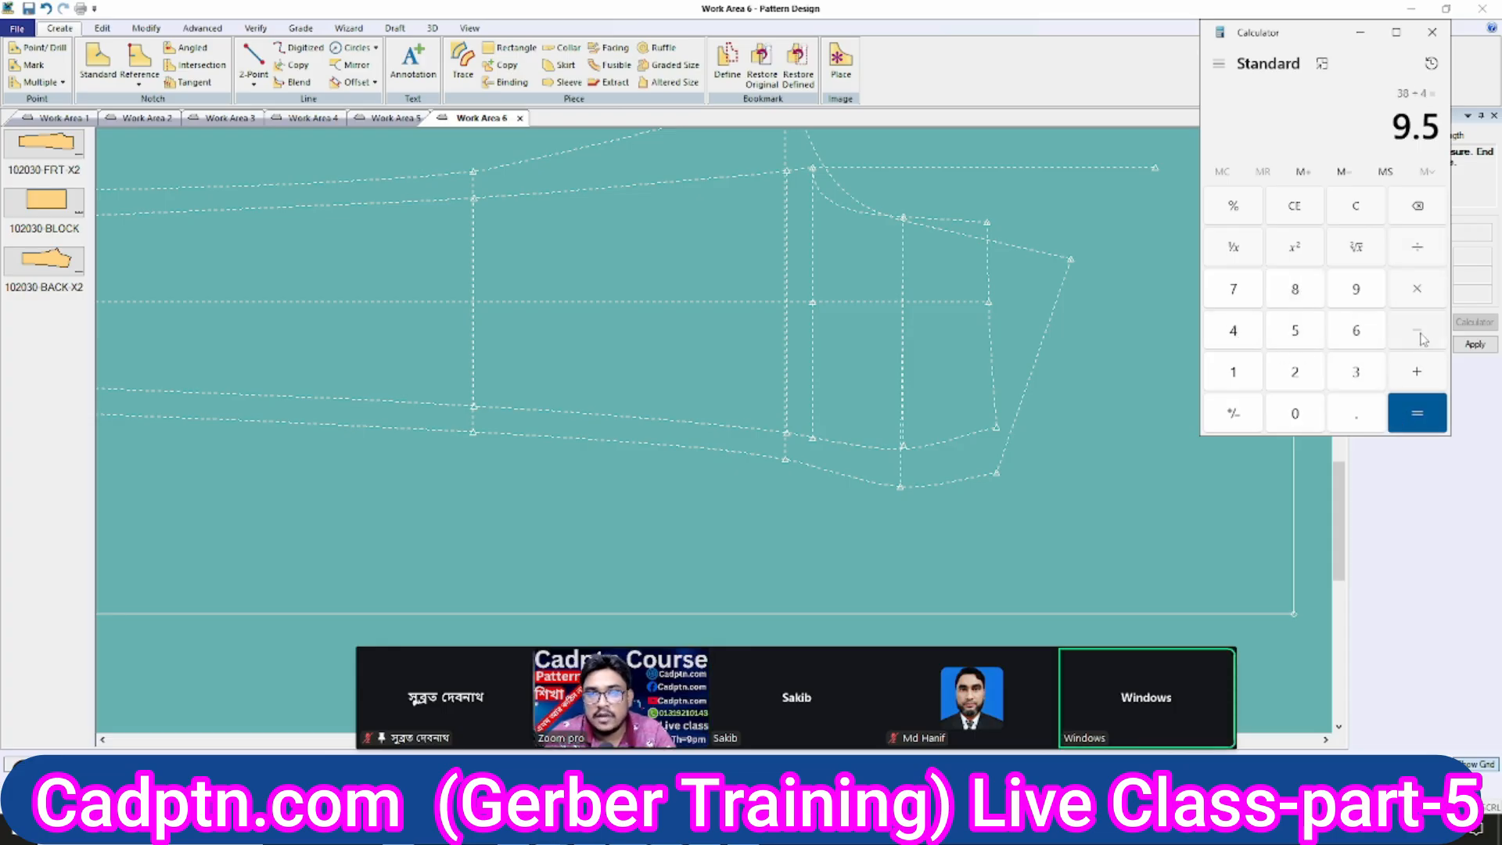
click(1363, 415)
click(1295, 330)
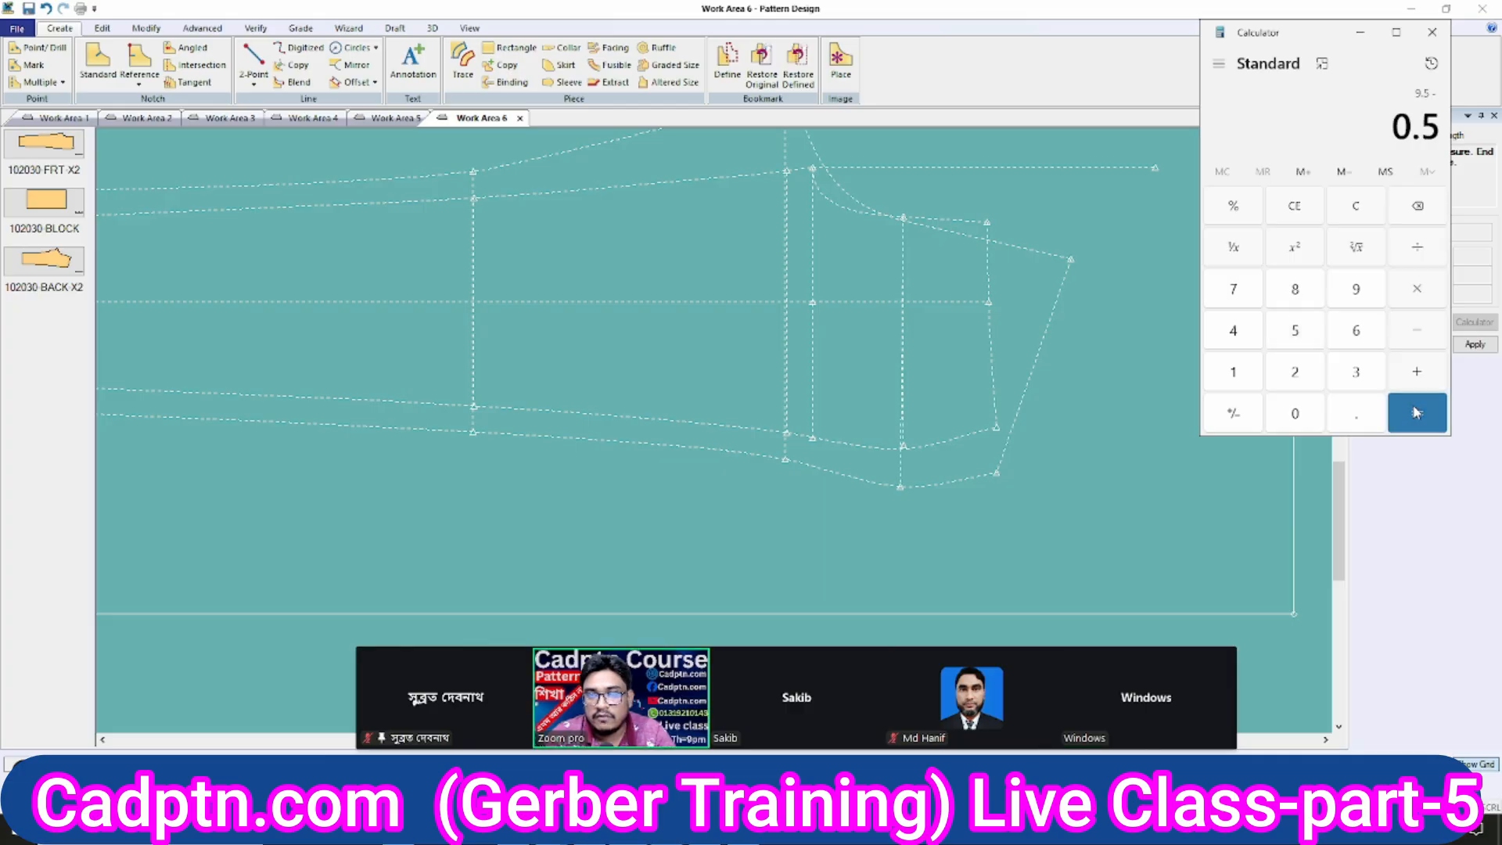
click(1417, 413)
Measure the front hip line's graded length and select the size S row in the results.
right_click(774, 240)
click(806, 248)
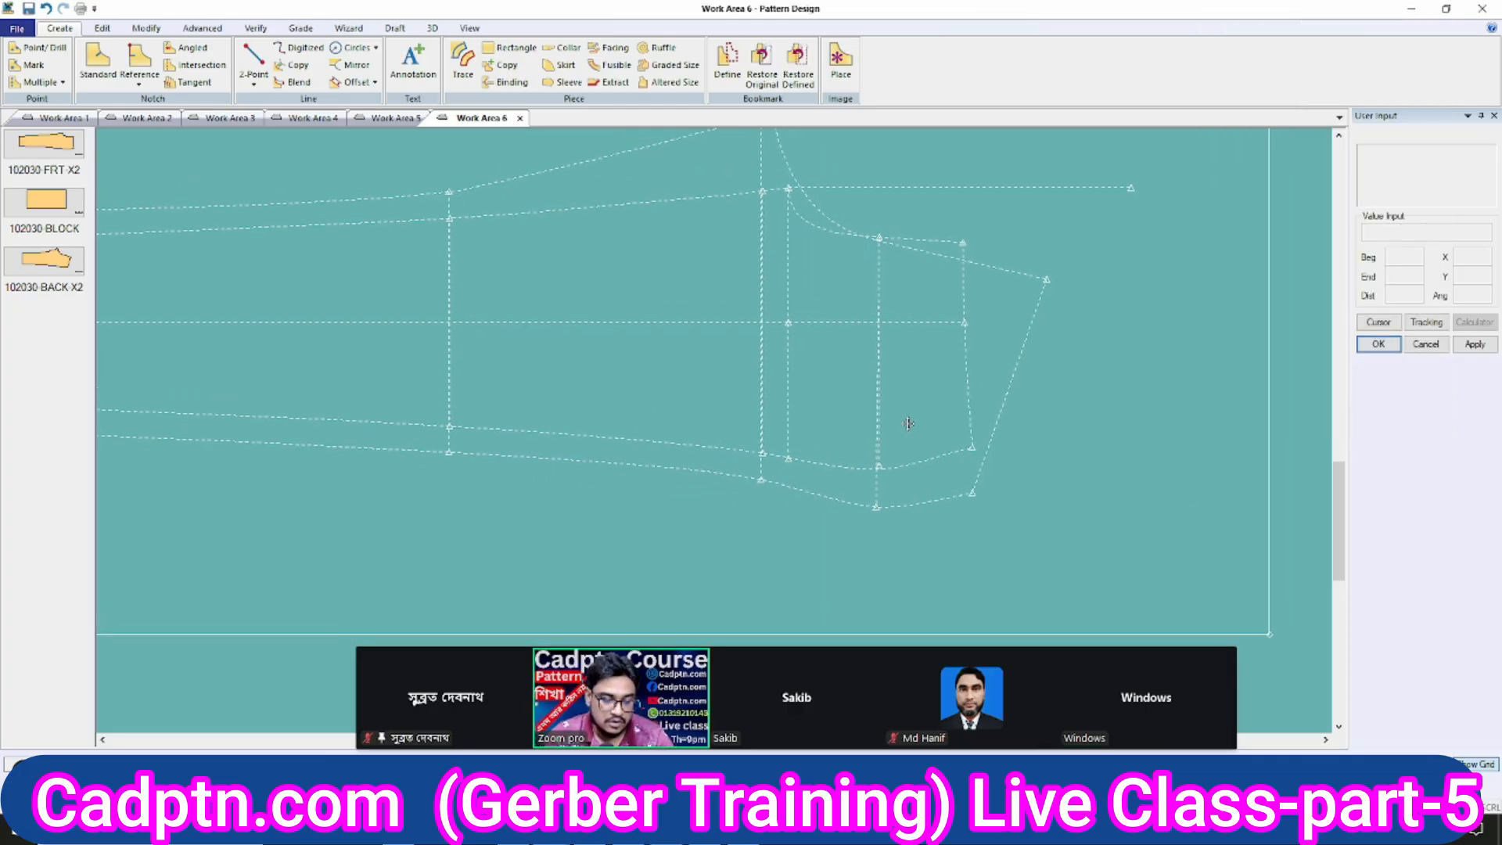
click(881, 444)
right_click(1074, 219)
click(1105, 227)
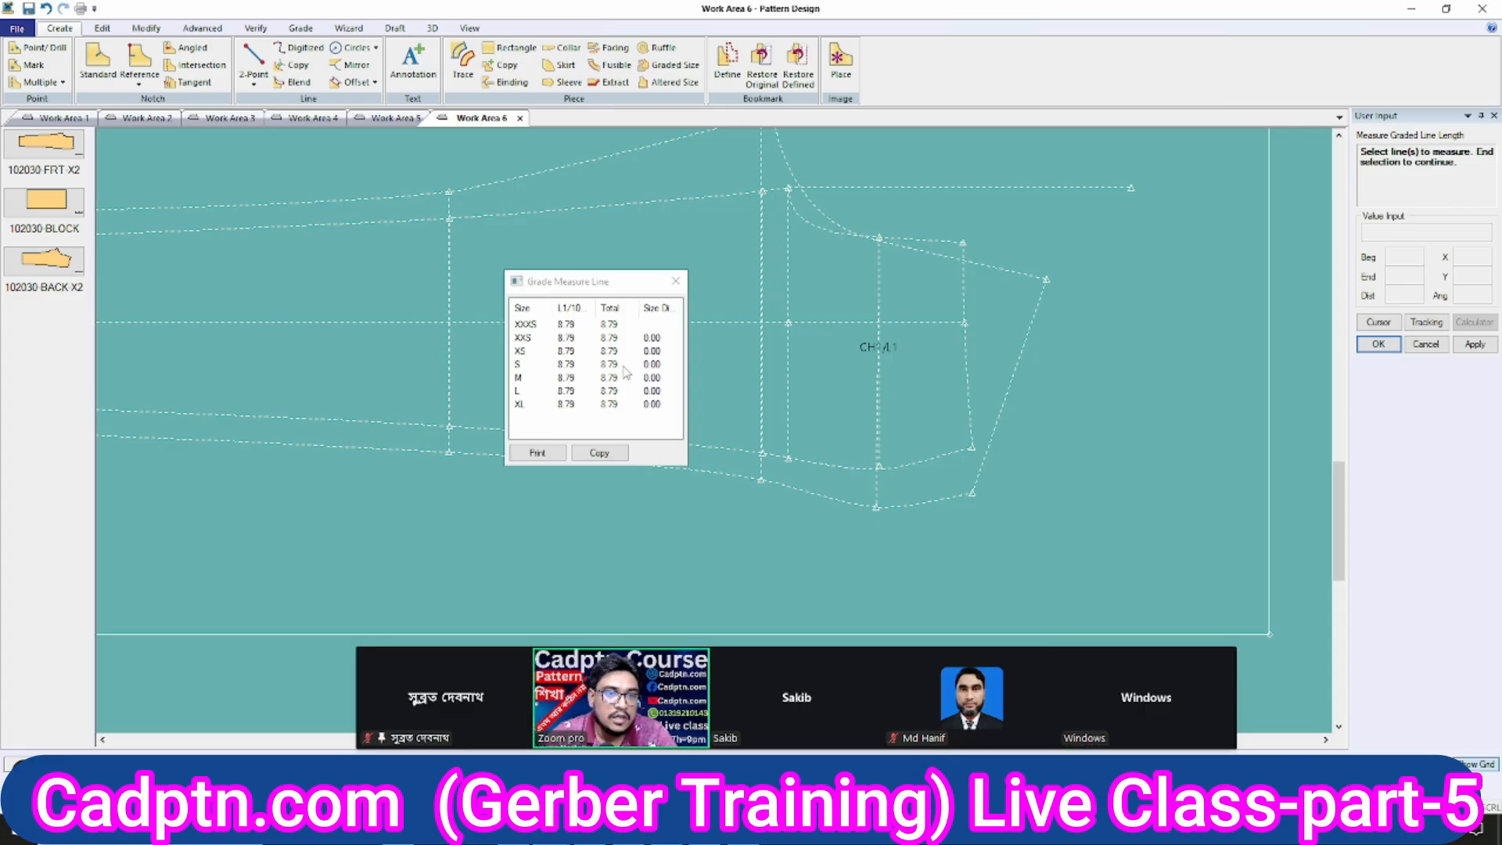
click(624, 365)
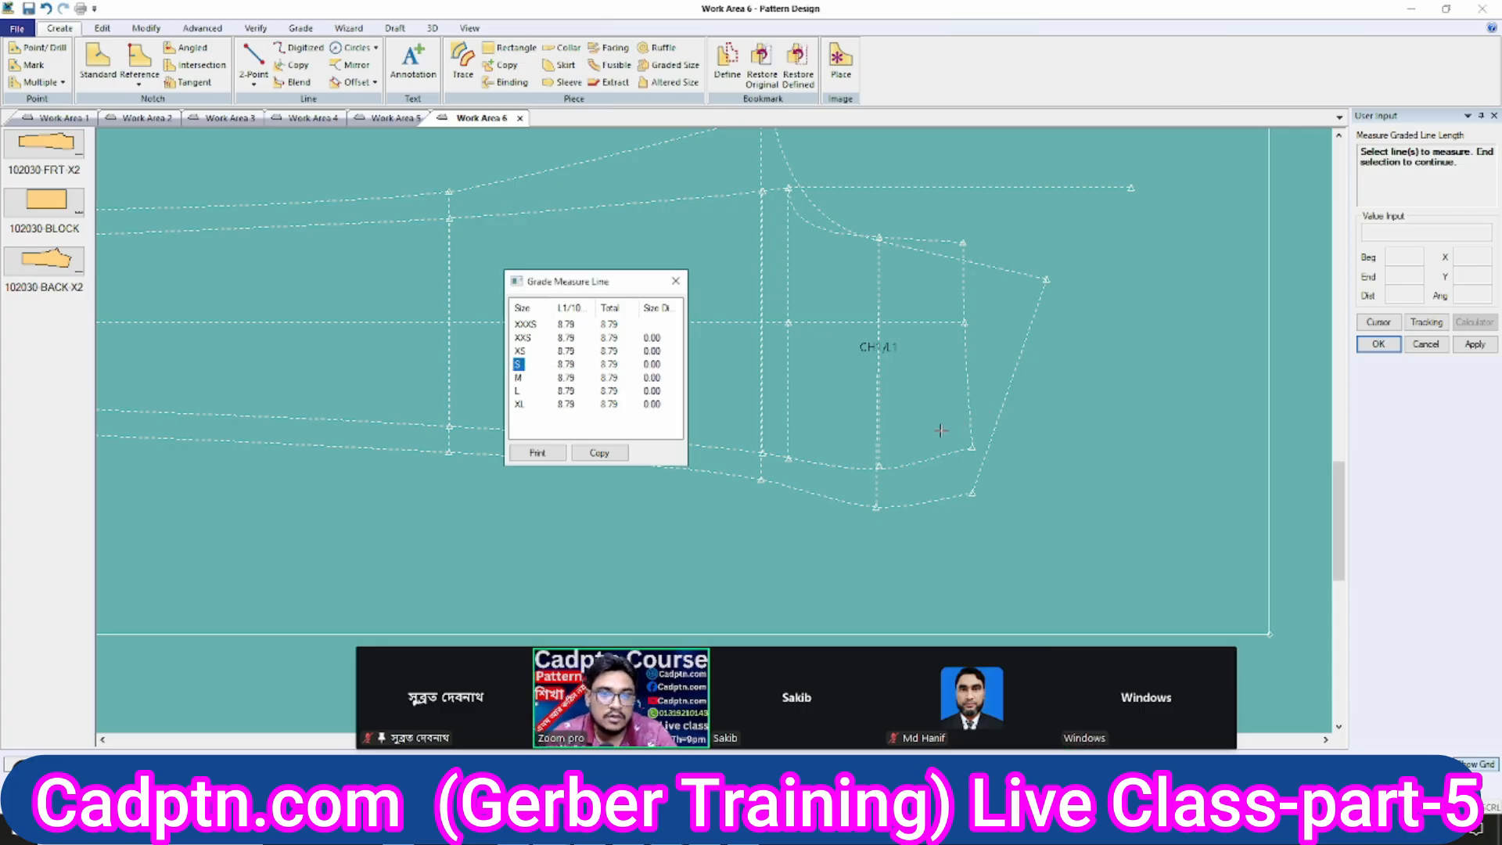
right_click(906, 279)
click(931, 306)
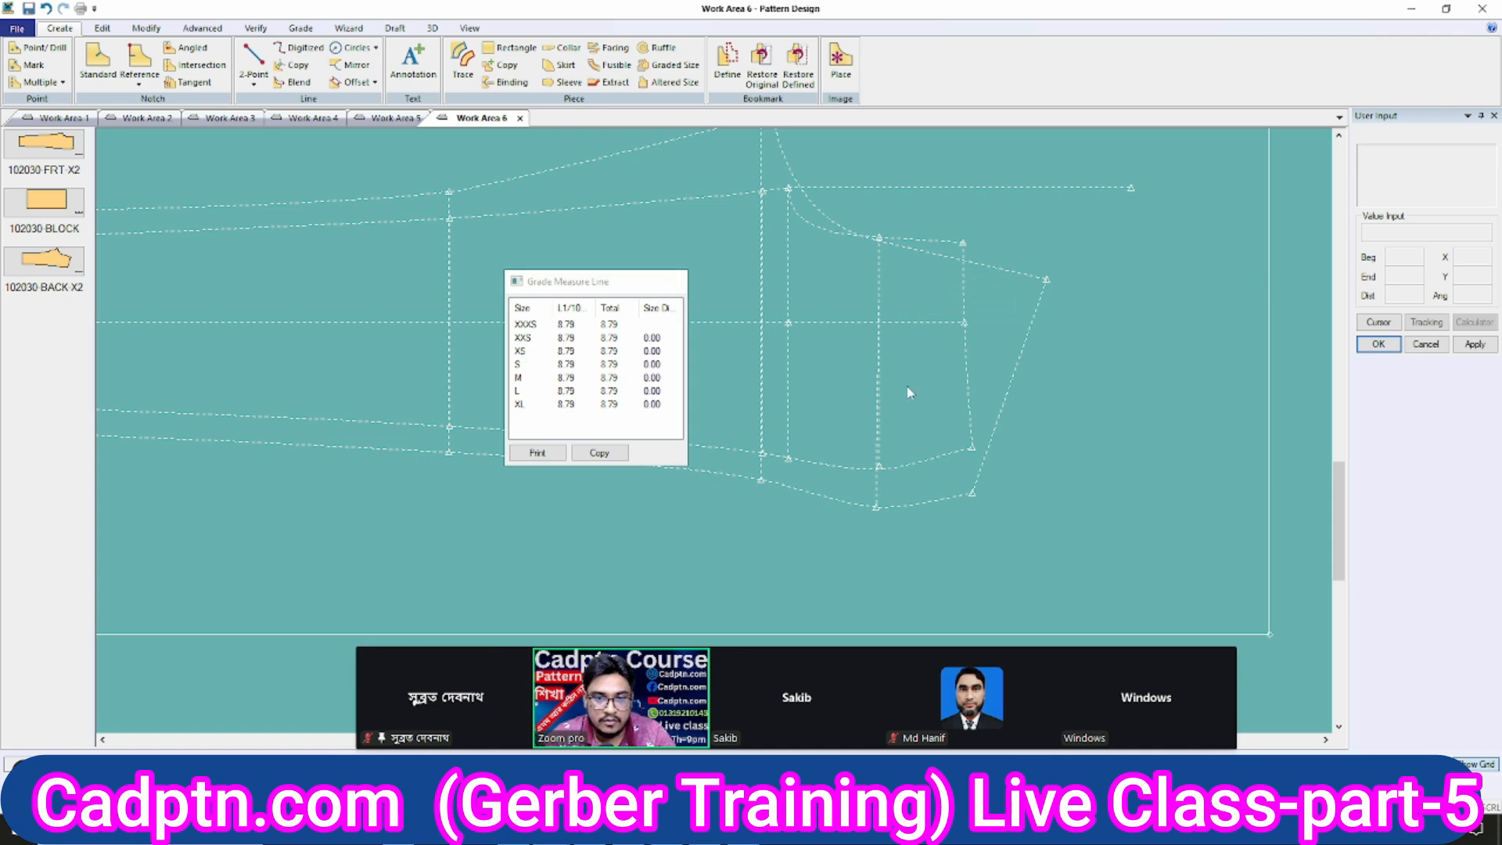
Move the lower end point of the front hip line down onto the front side seam curve.
scroll(884, 438, up, 5)
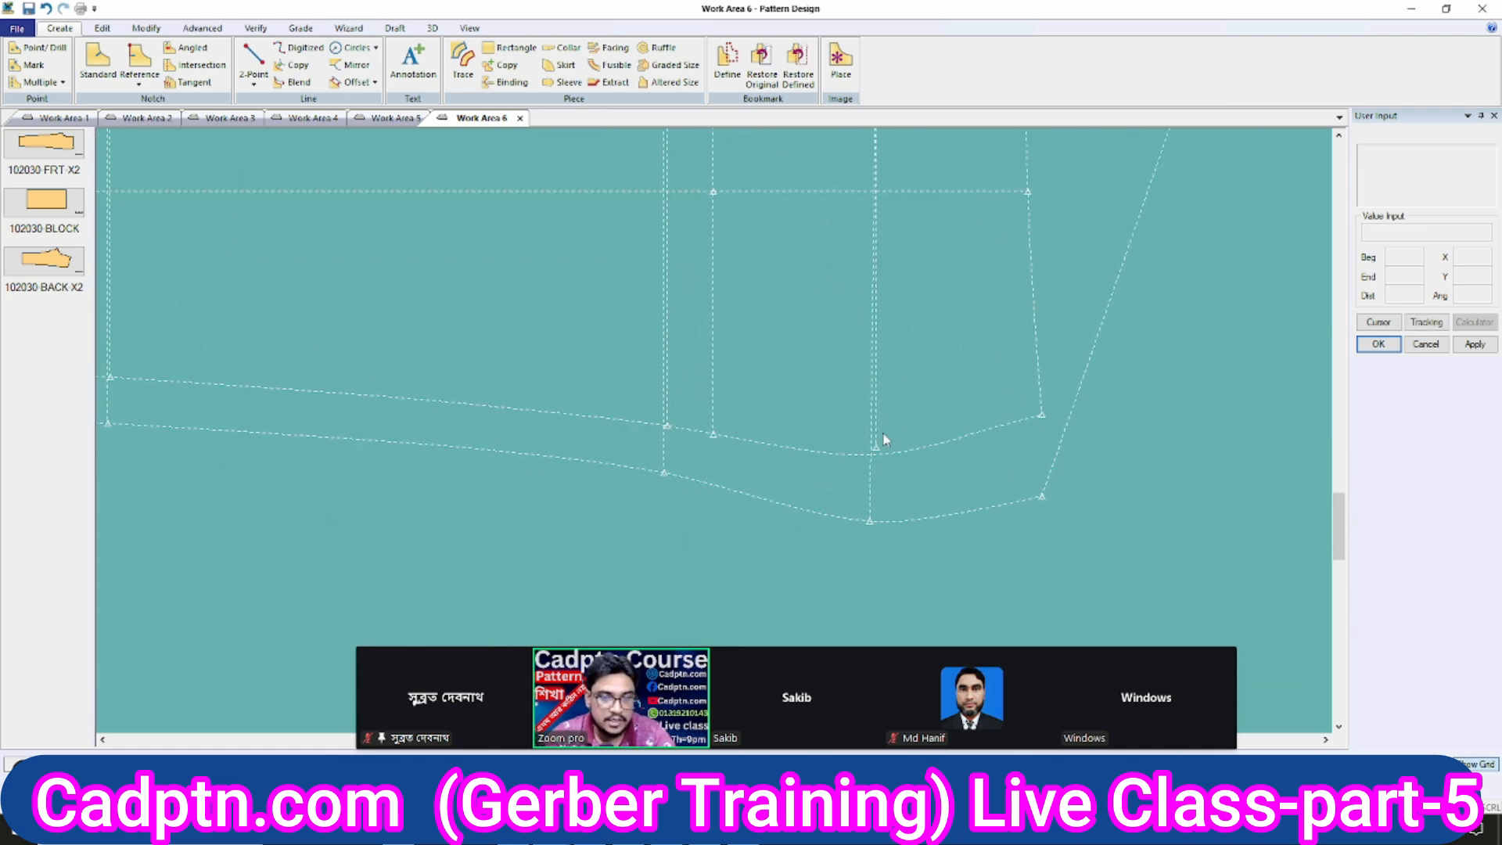
key(m)
click(876, 447)
right_click(939, 352)
click(939, 355)
scroll(898, 449, up, 1)
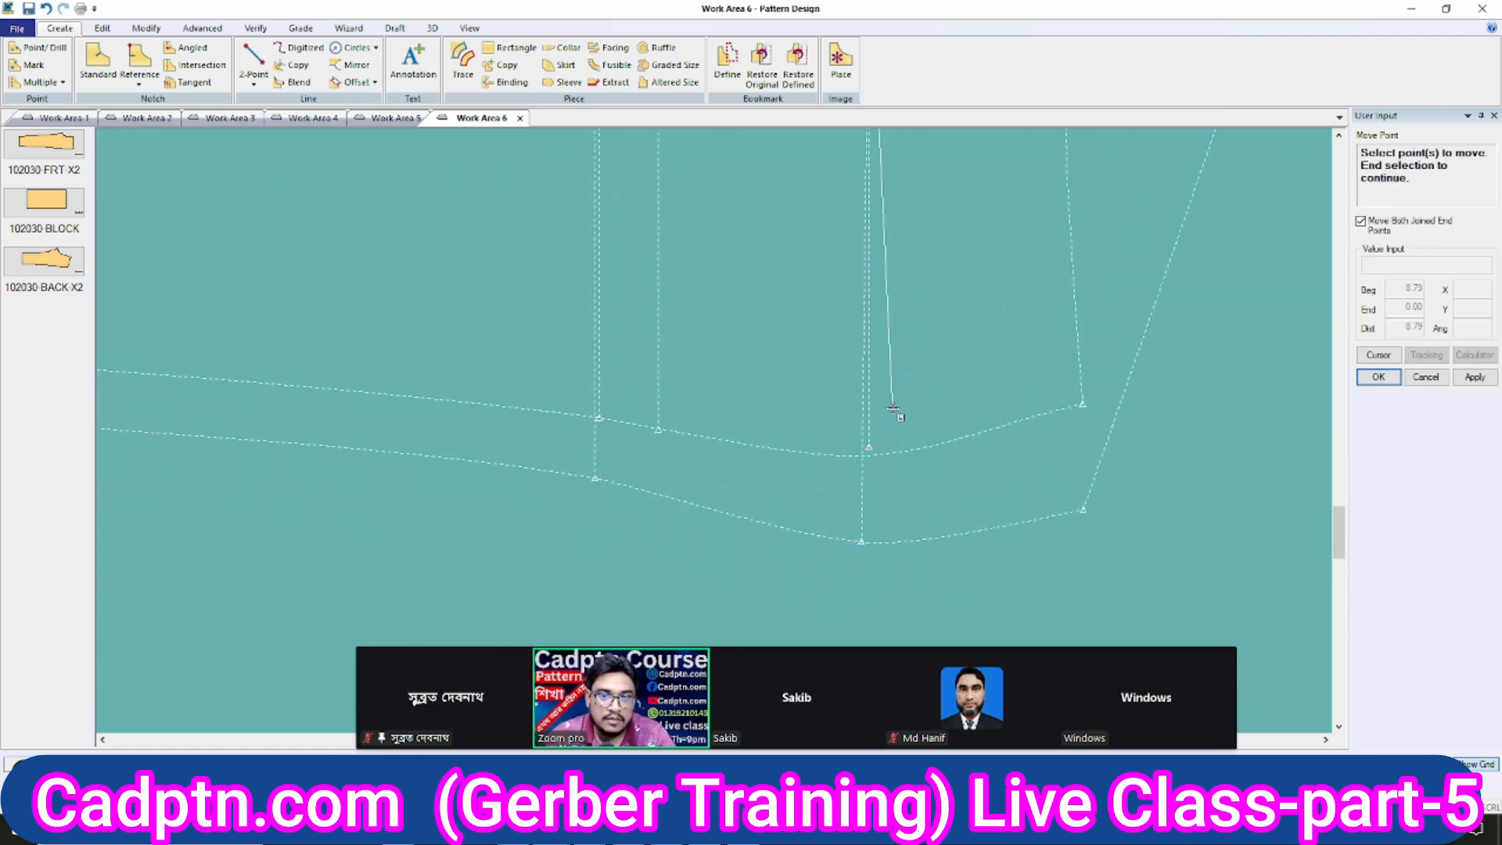
right_click(894, 409)
click(873, 405)
scroll(869, 473, up, 1)
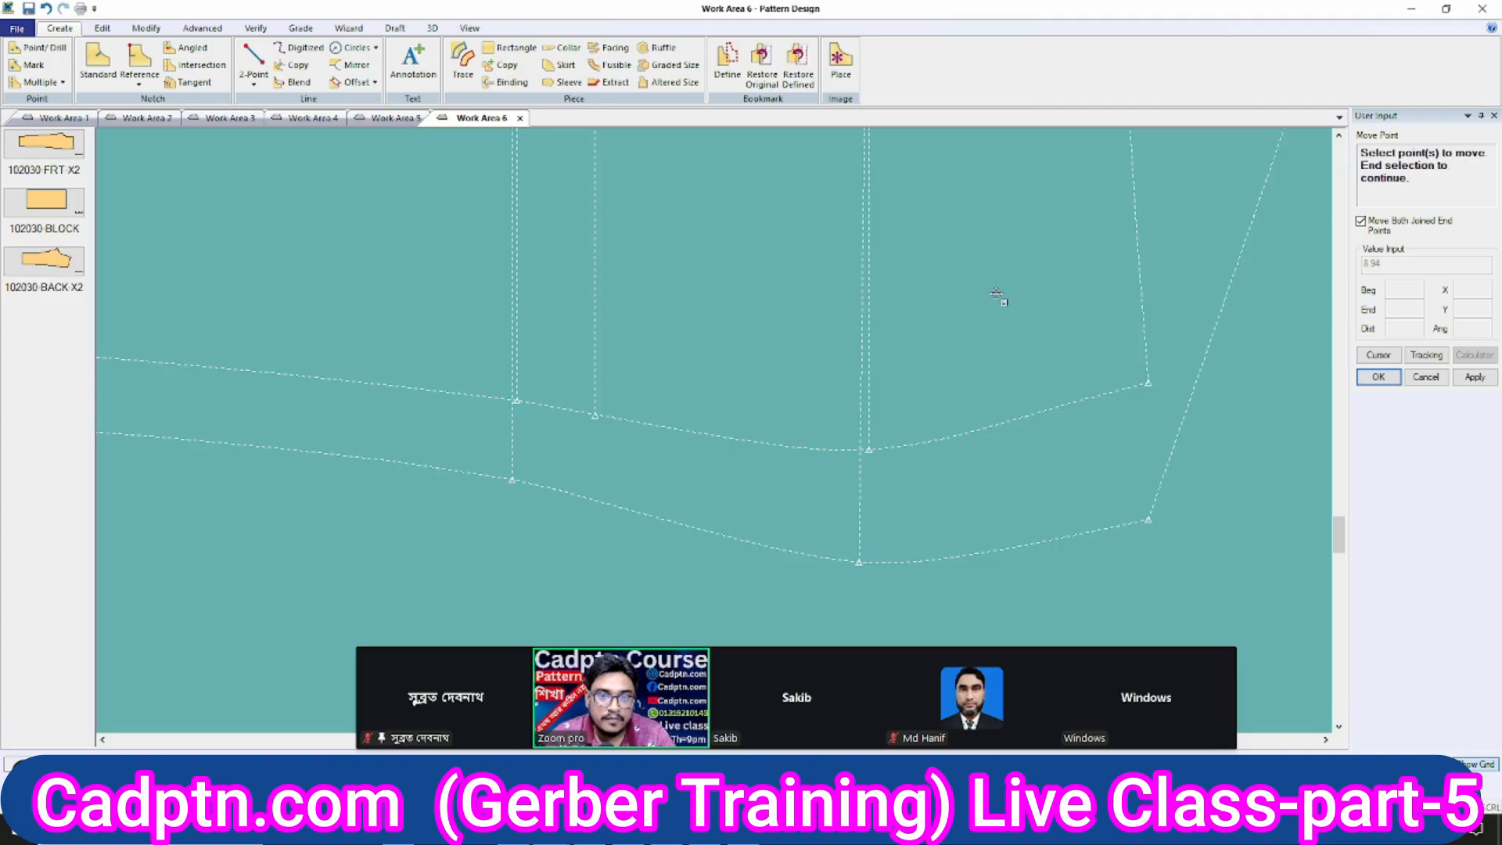
right_click(997, 295)
click(980, 328)
scroll(996, 380, down, 1)
Measure the adjusted front hip line's length again.
key(alt+l)
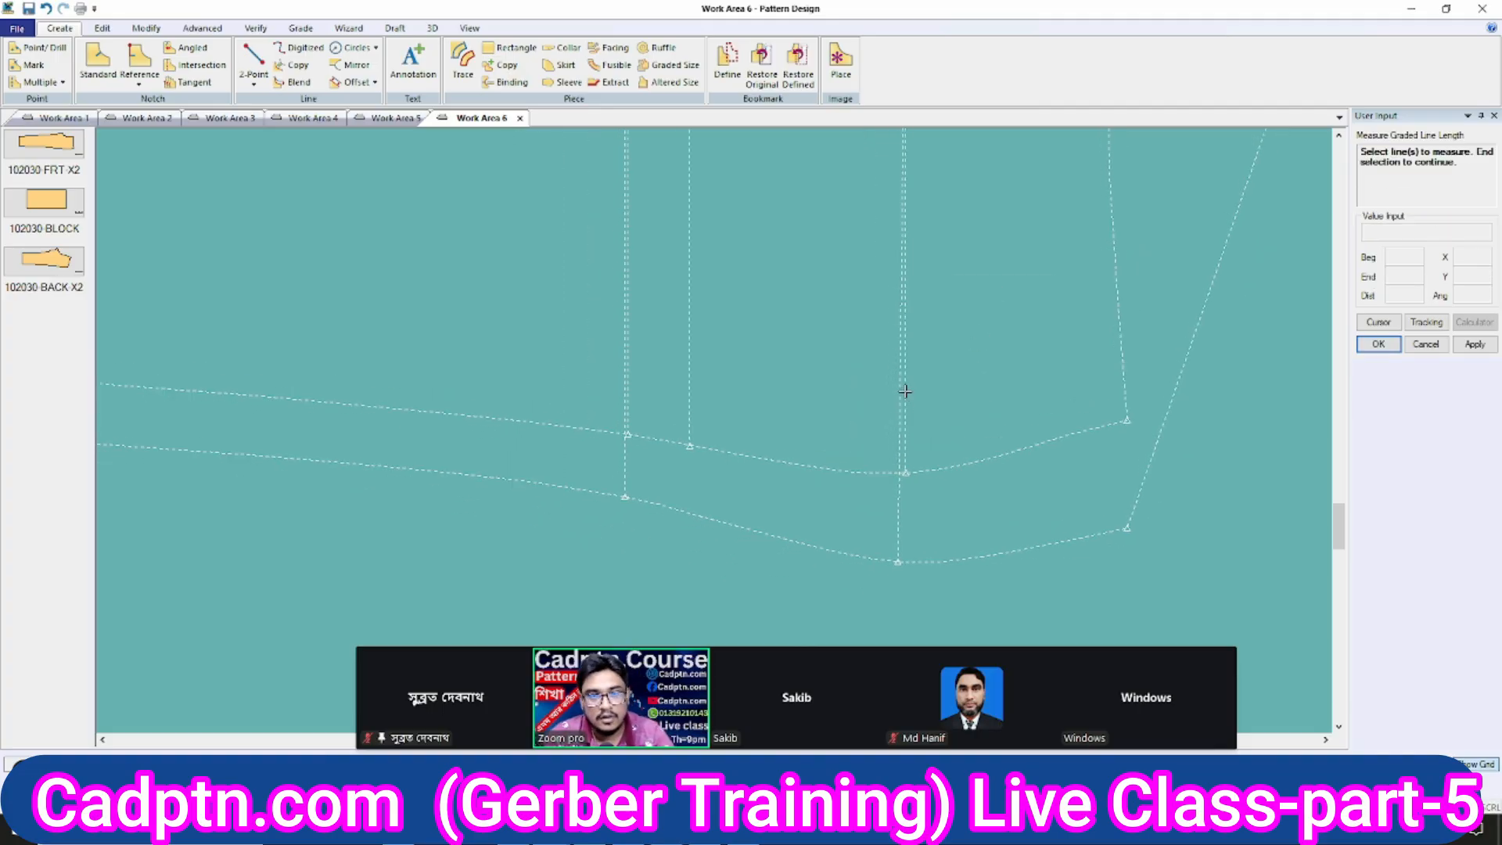
click(1095, 230)
right_click(1000, 248)
click(988, 260)
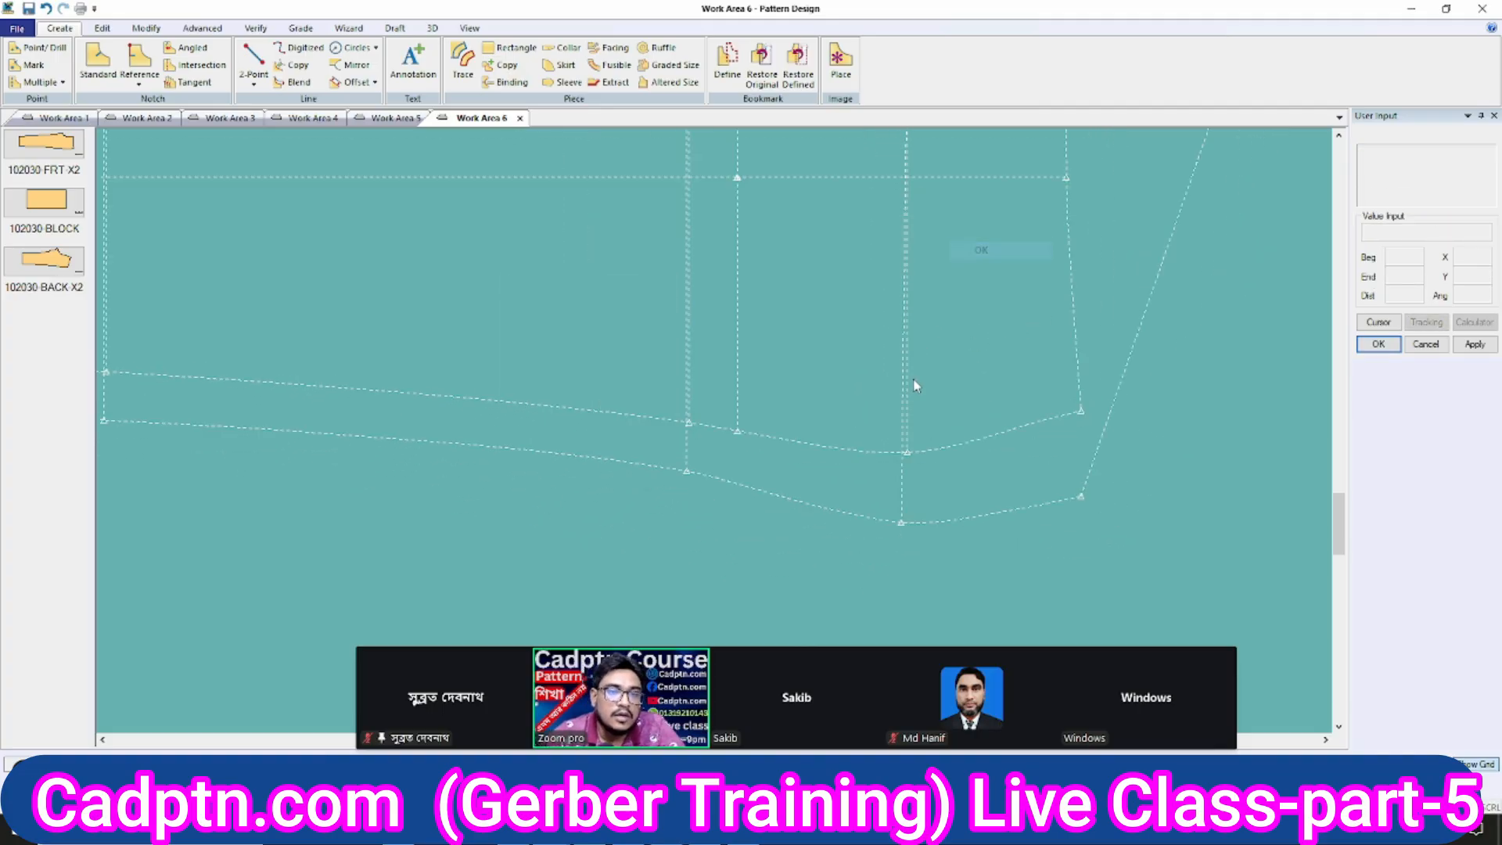
scroll(928, 512, down, 3)
scroll(844, 319, up, 2)
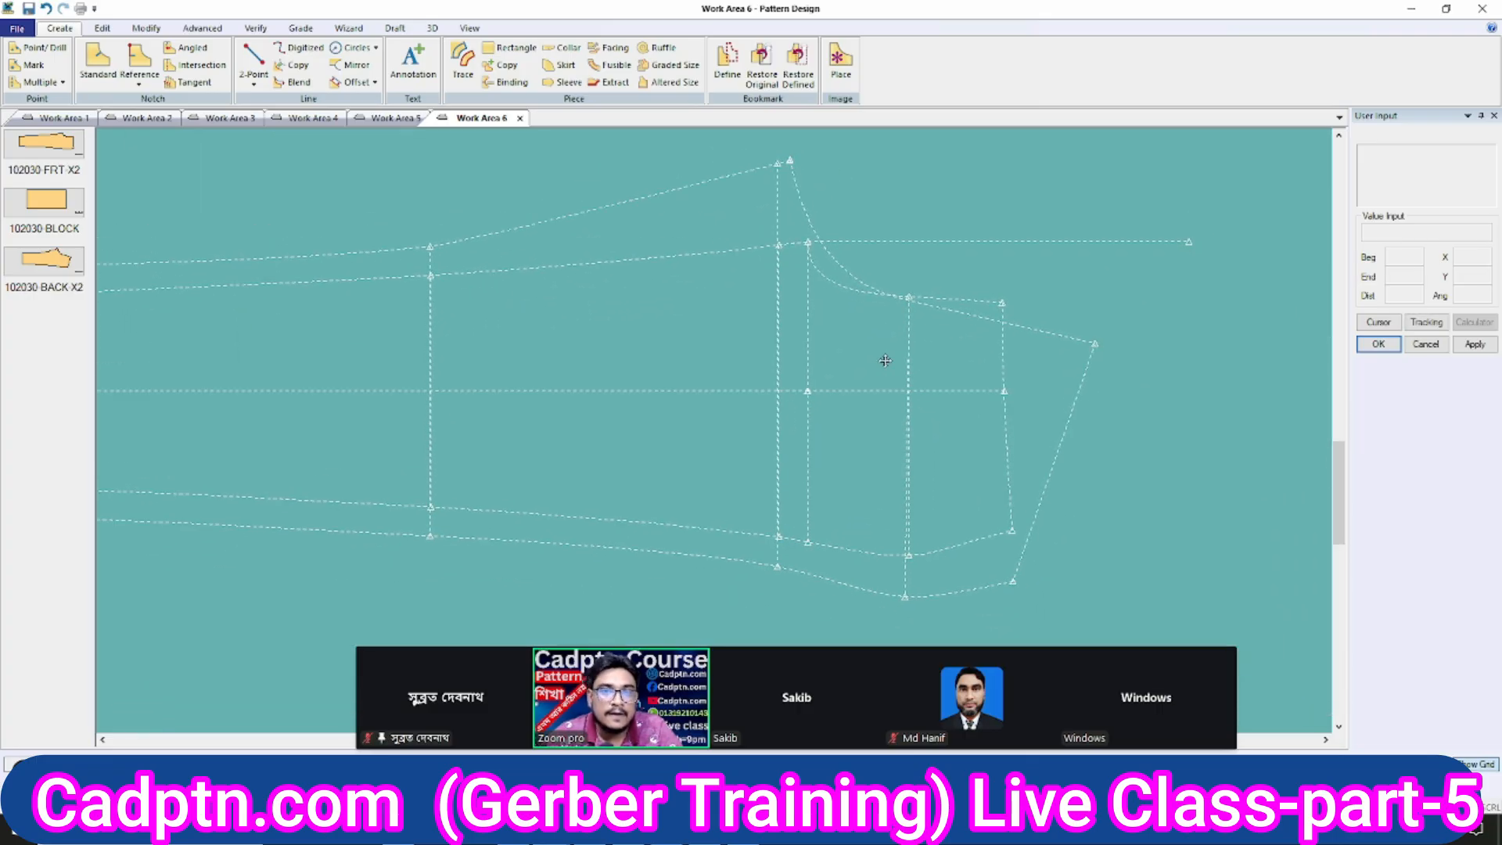
Draw a horizontal 2-Point guide line about 12.96 long from the back crotch point toward the waist side.
key(alt)
key(c)
key(2)
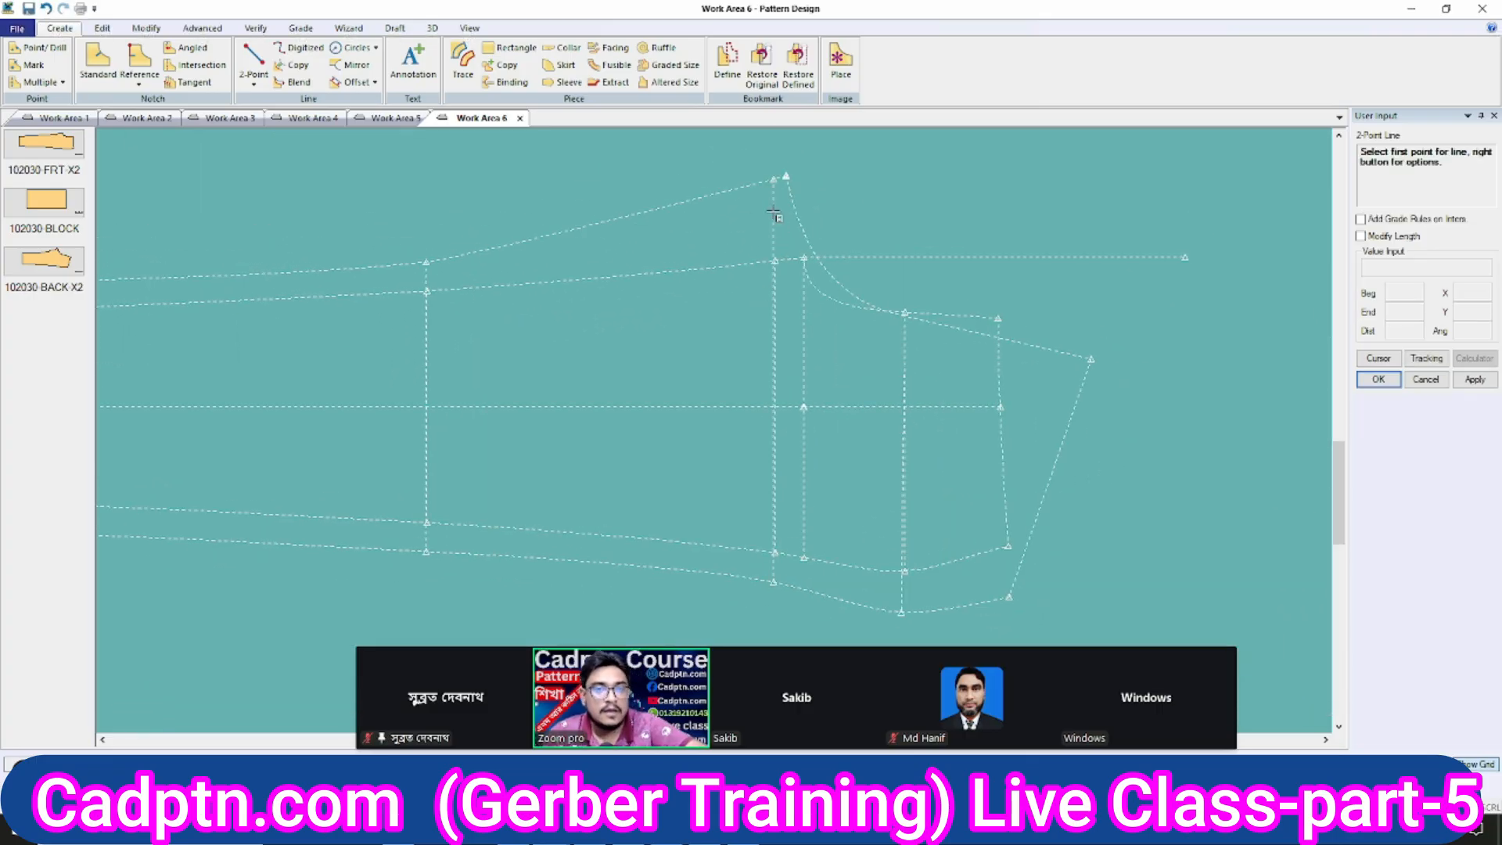
click(786, 177)
click(928, 259)
right_click(948, 257)
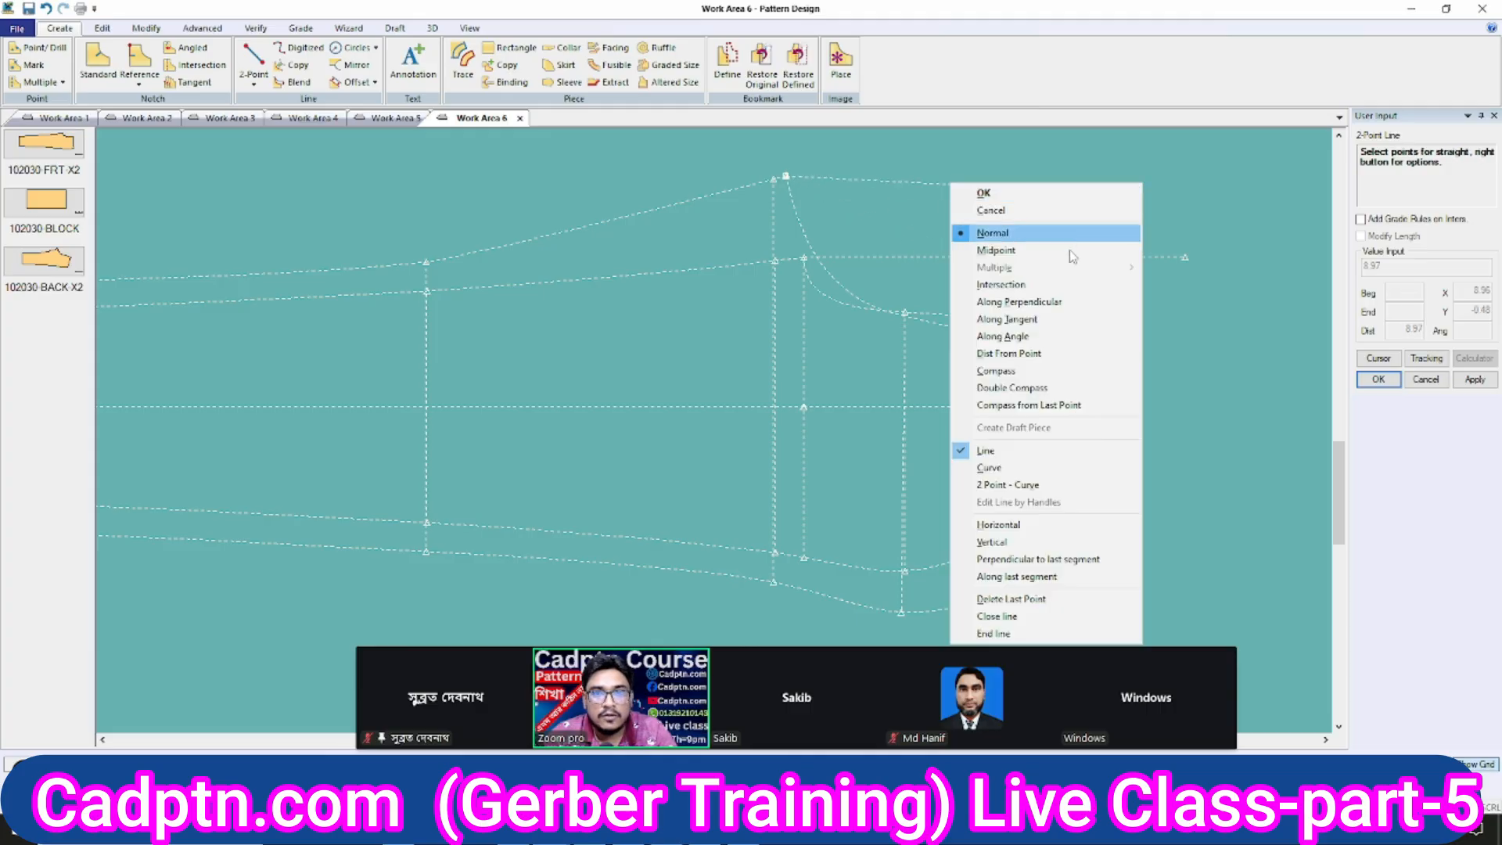
click(998, 522)
click(1163, 391)
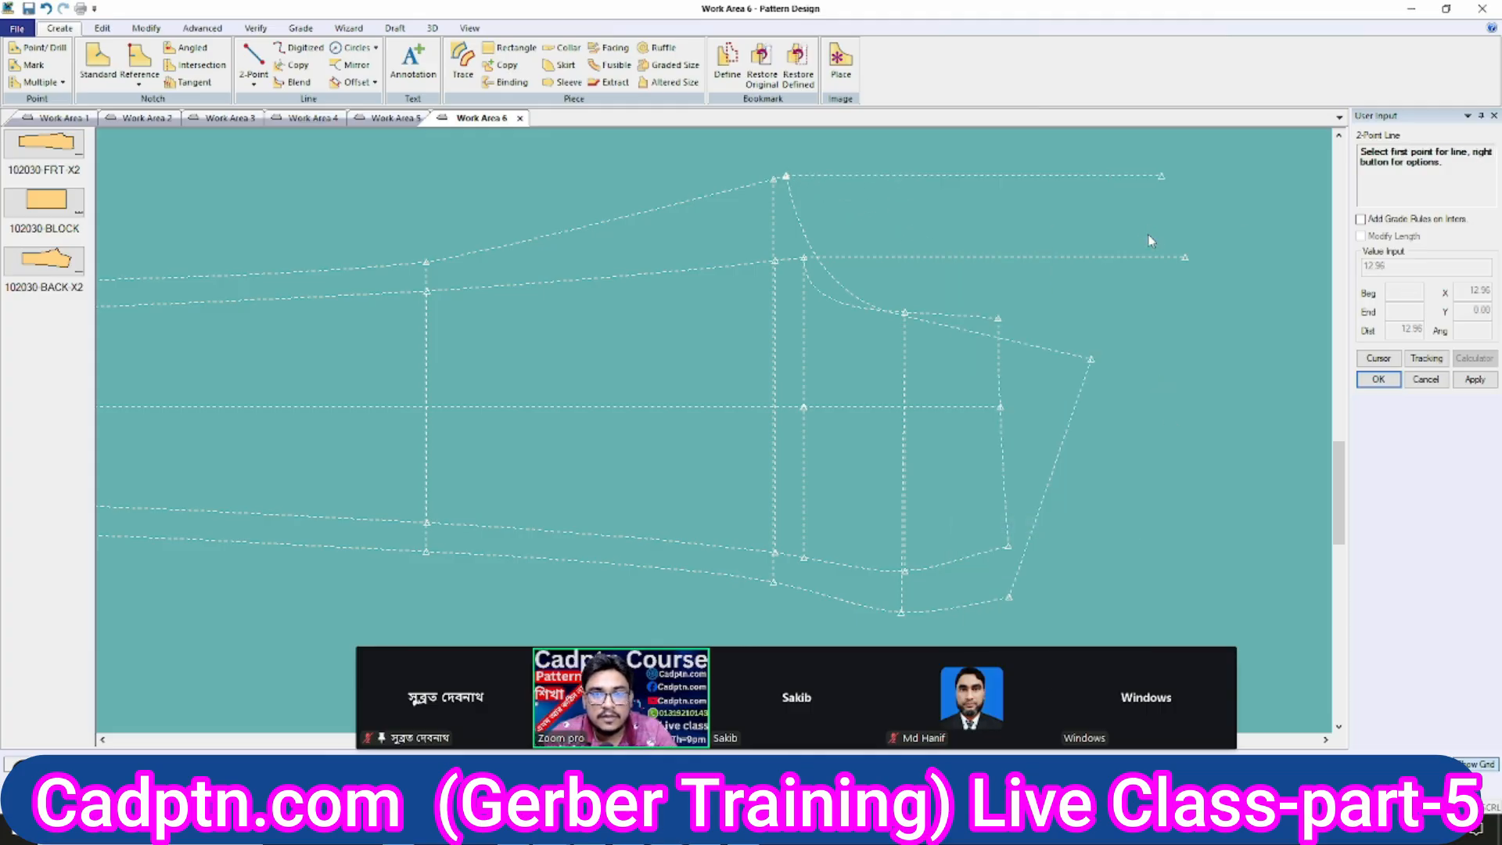
key(Escape)
middle_drag(905, 428, 889, 376)
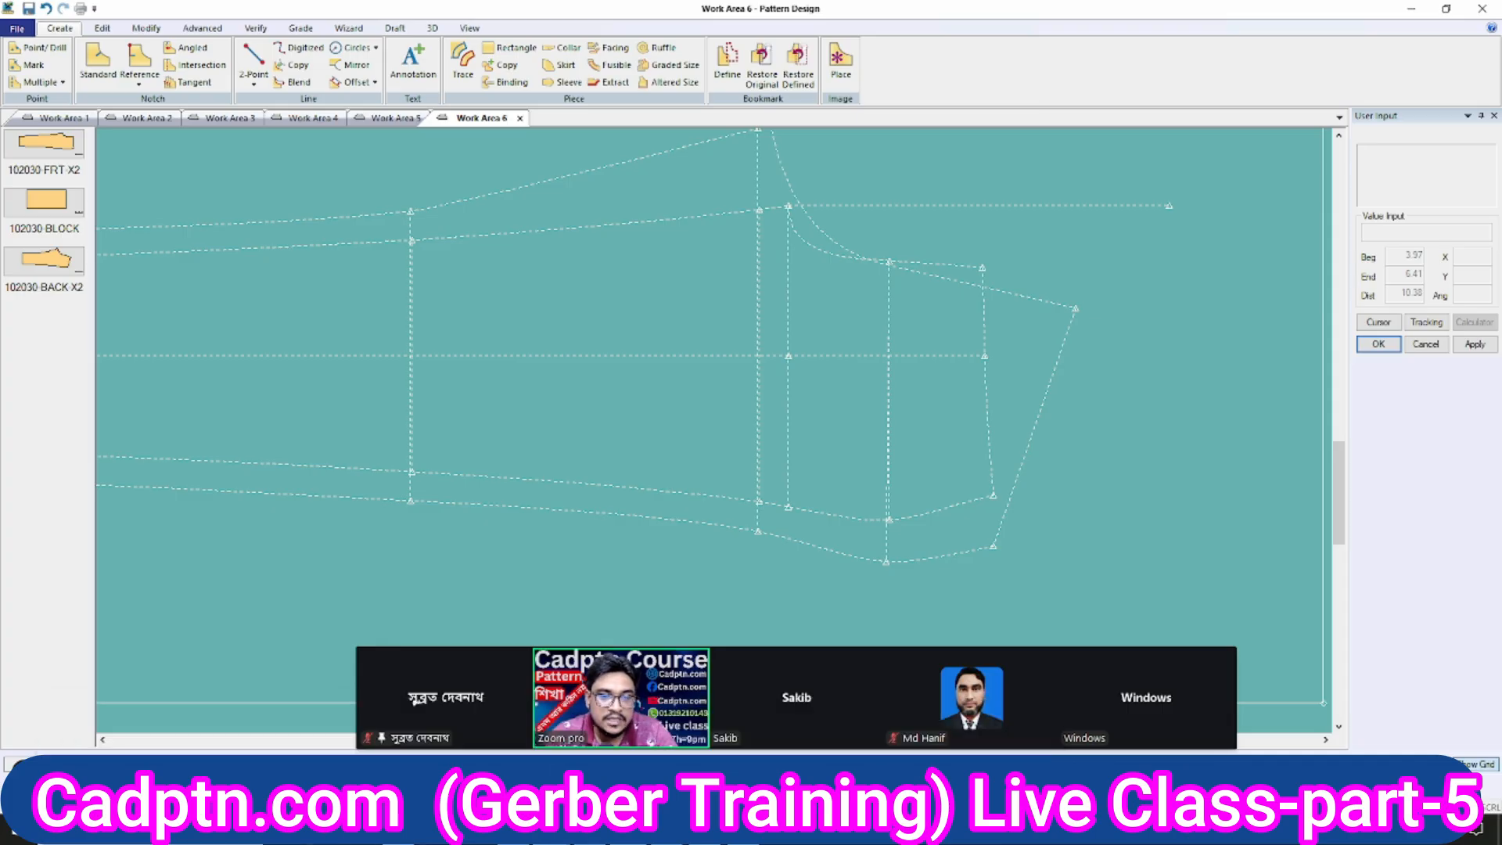
mouse_move(1328, 90)
mouse_down()
mouse_move(1149, 90)
mouse_move(1321, 95)
mouse_up()
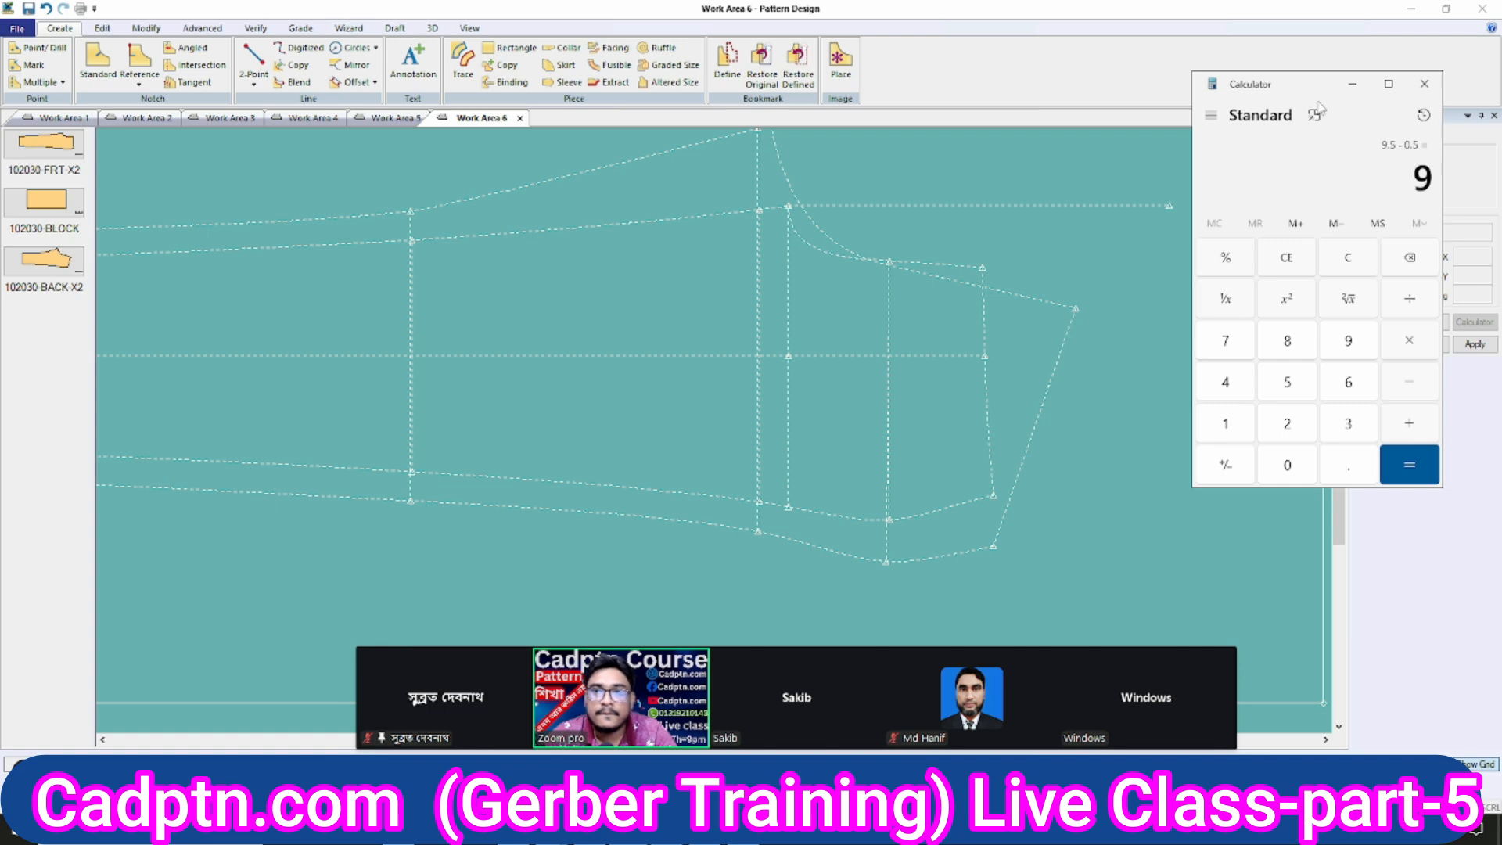
middle_drag(834, 315, 792, 328)
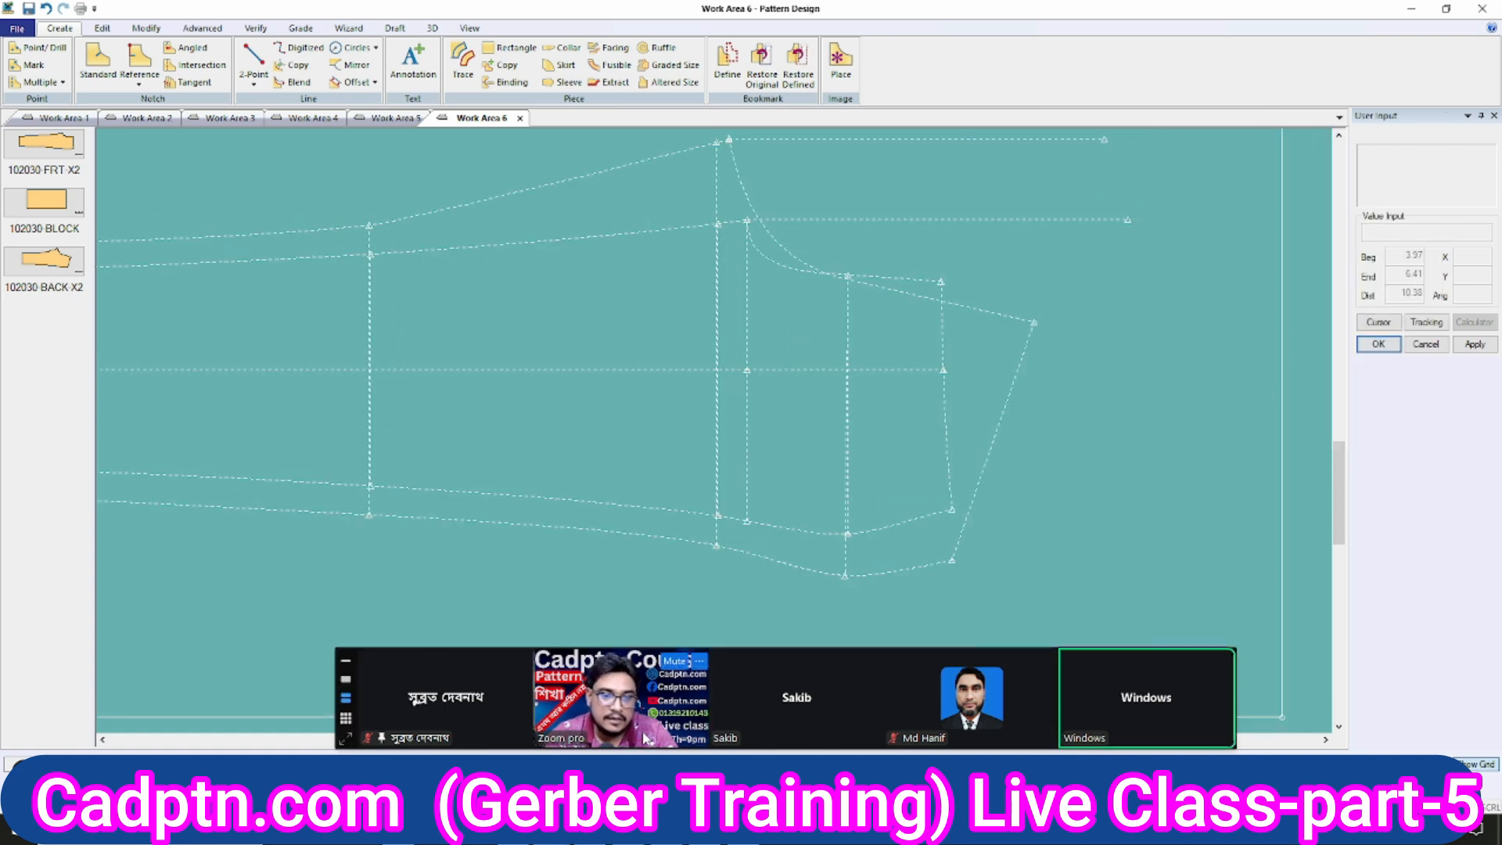
click(747, 831)
click(767, 318)
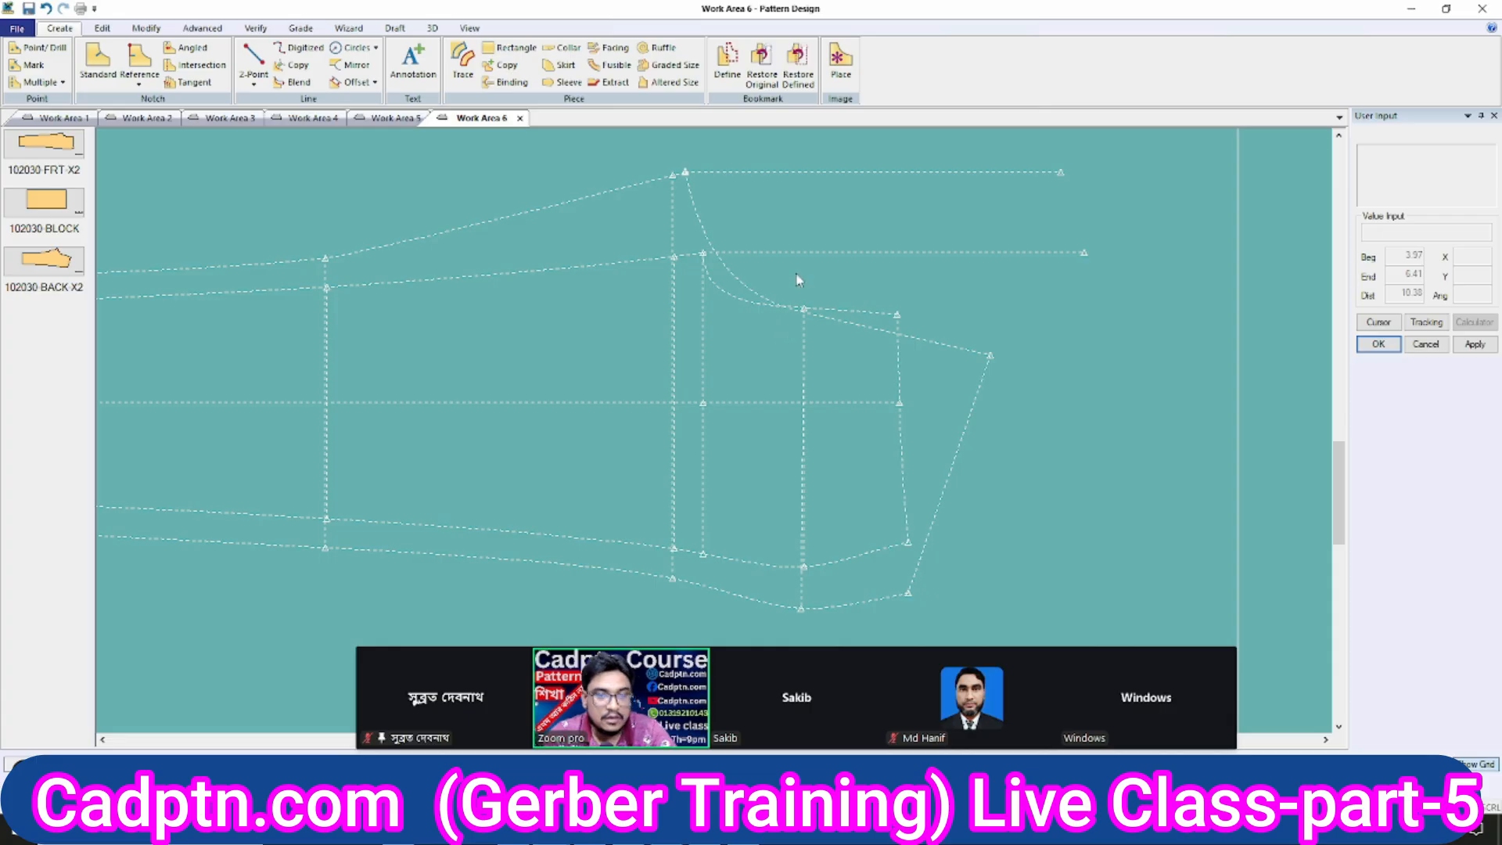
Check with Offset Even how far the horizontal crotch guide lines lie from the hip line's upper end point.
key(o)
click(848, 172)
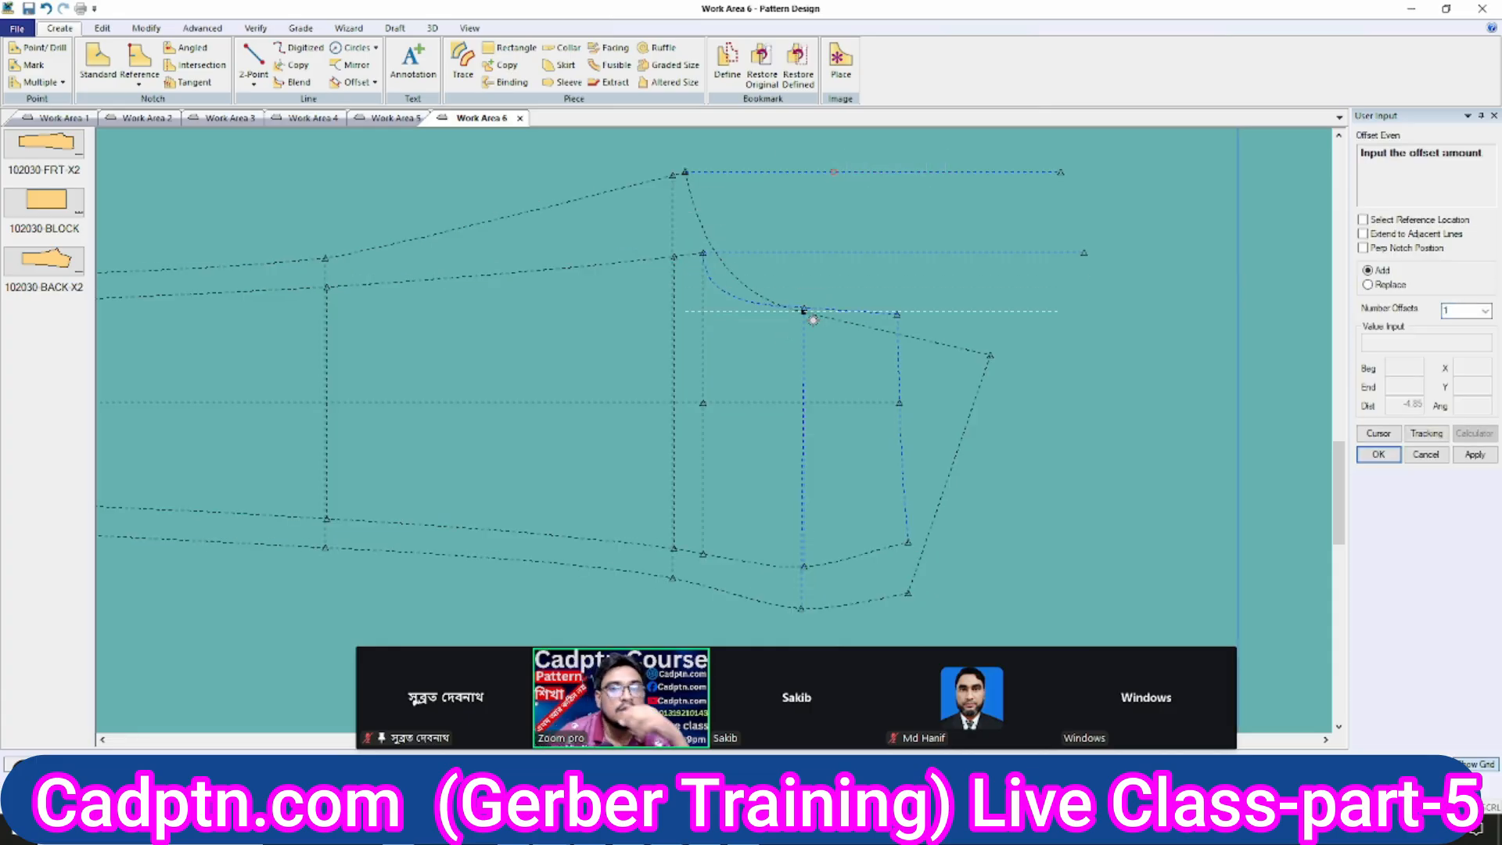
right_click(825, 247)
click(829, 227)
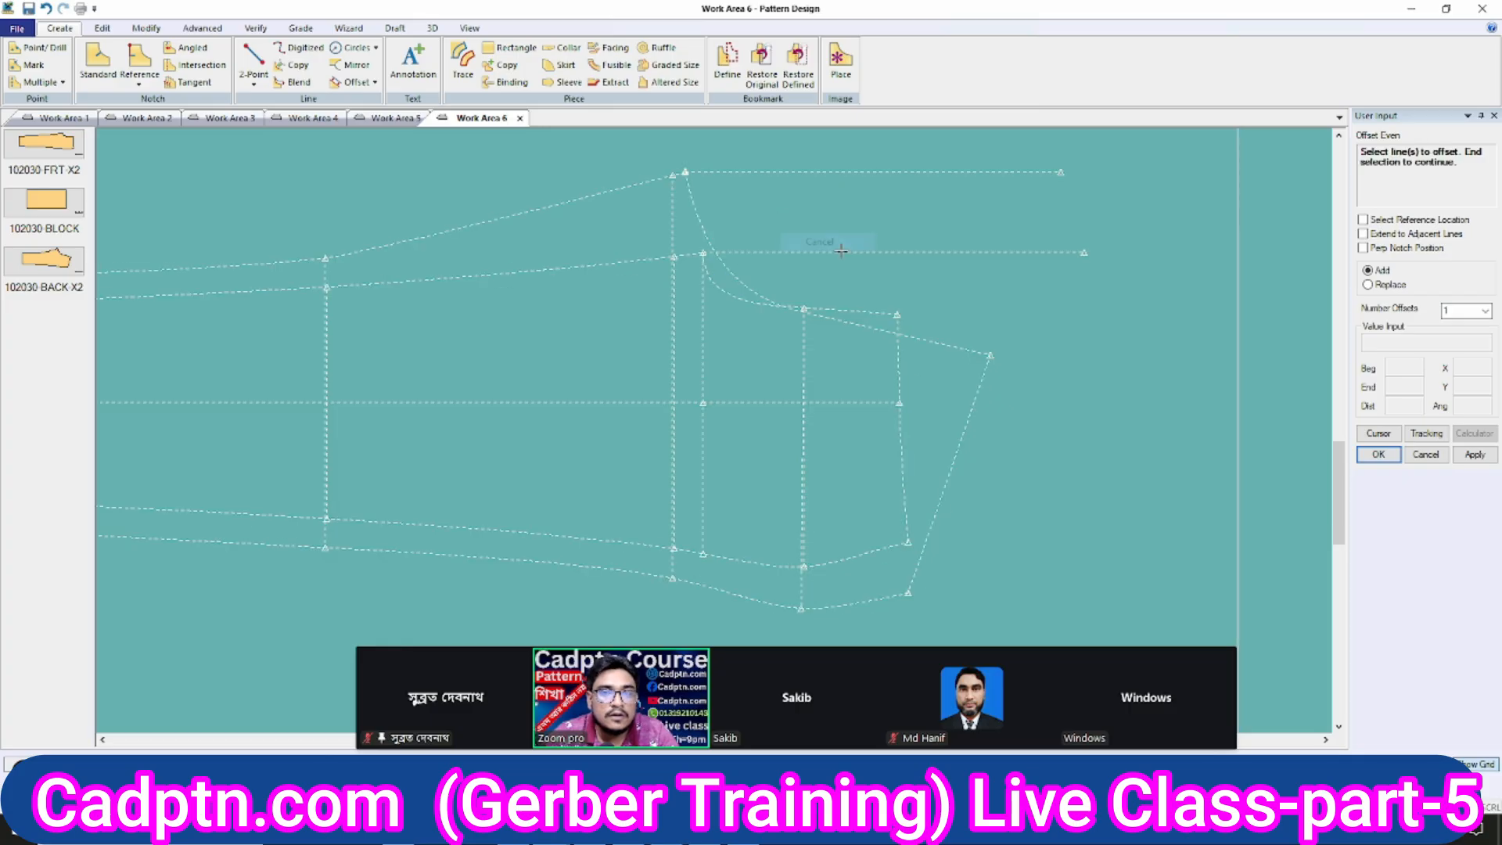
key(Return)
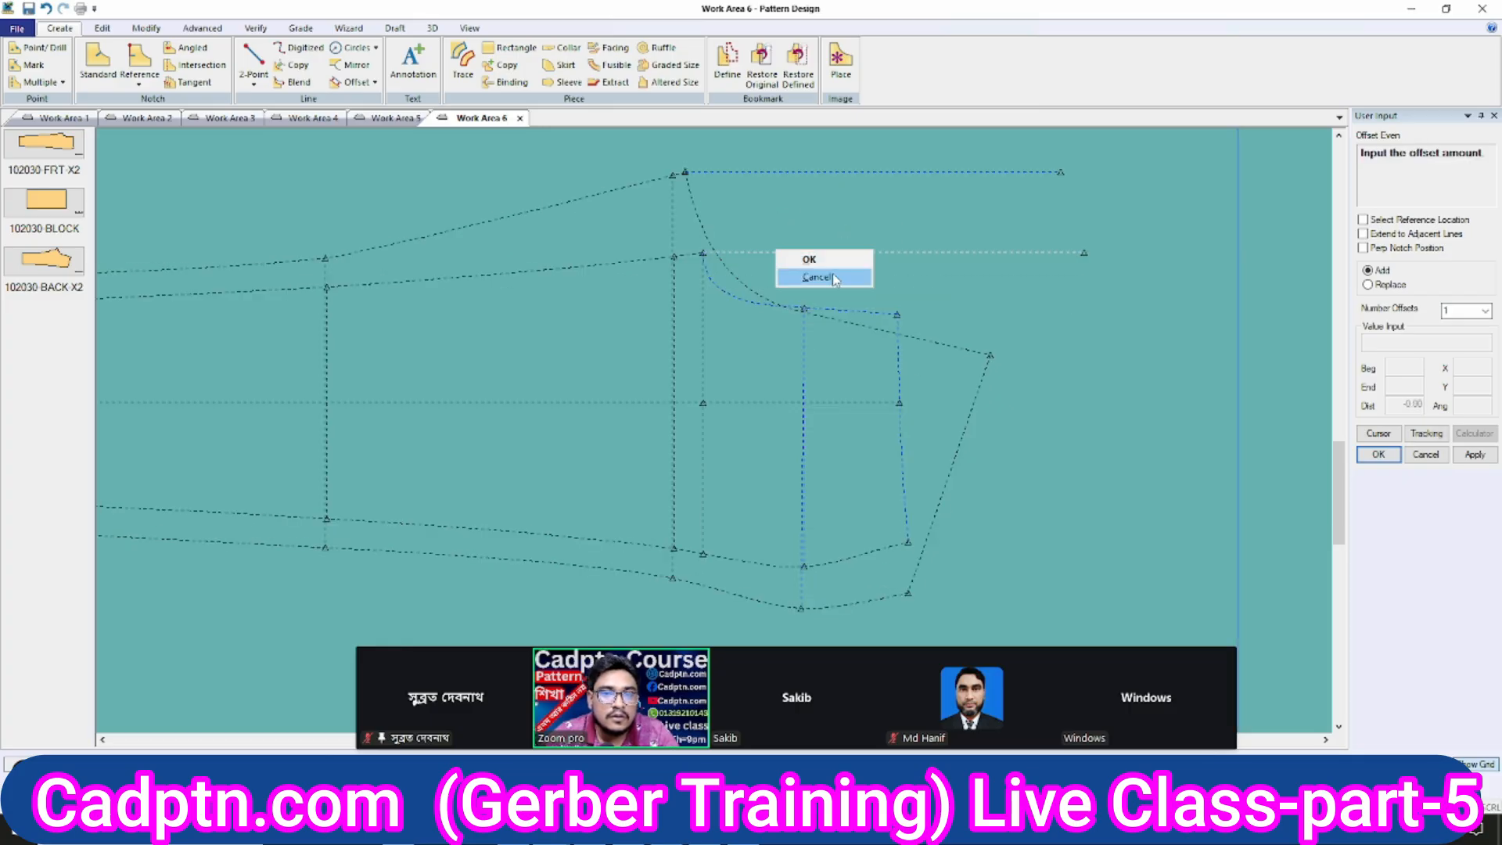
click(831, 277)
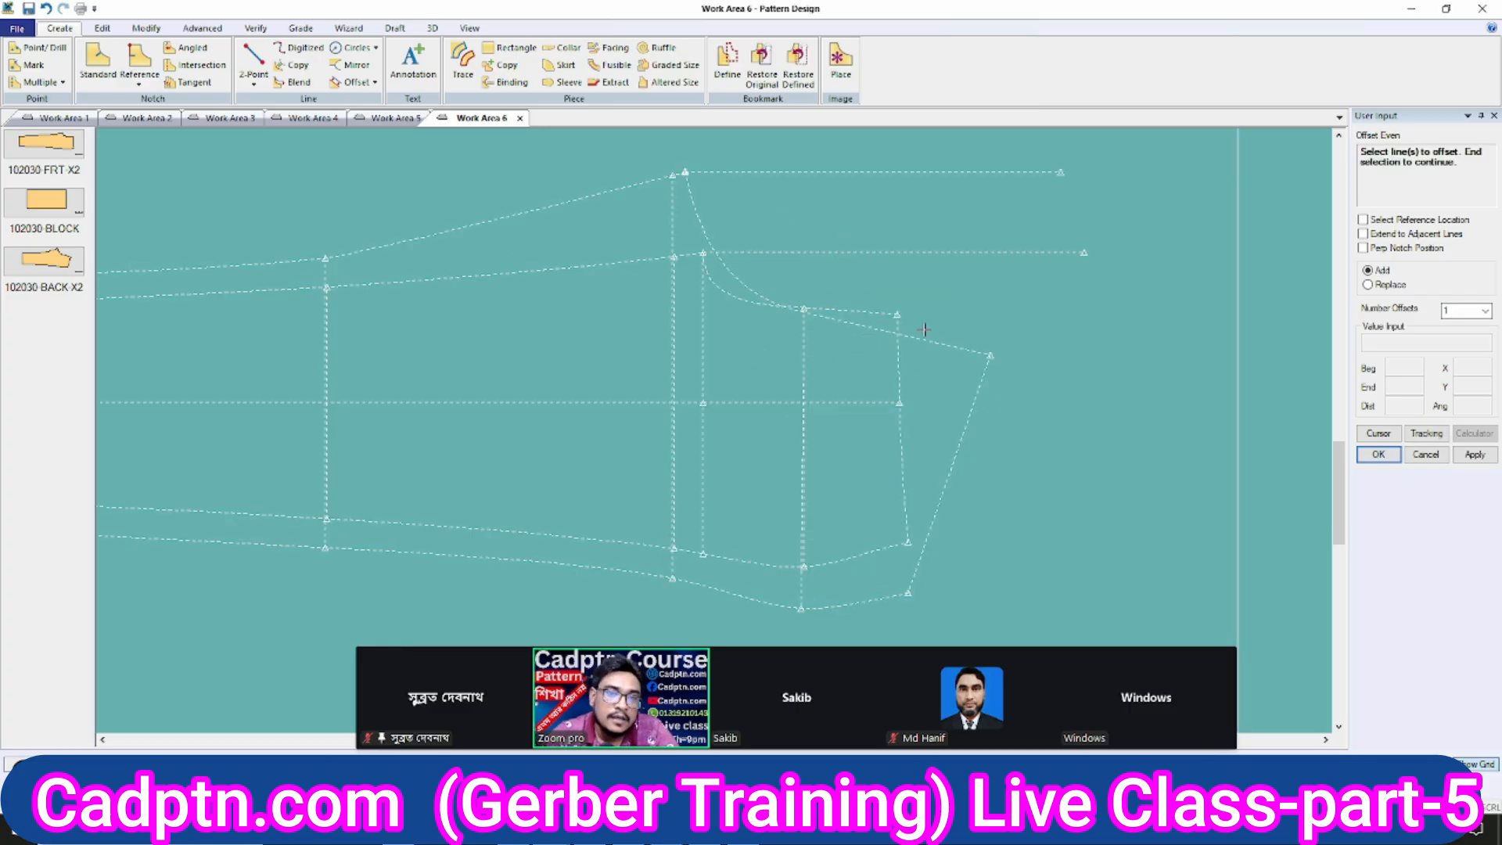
scroll(1090, 329, down, 2)
right_click(892, 312)
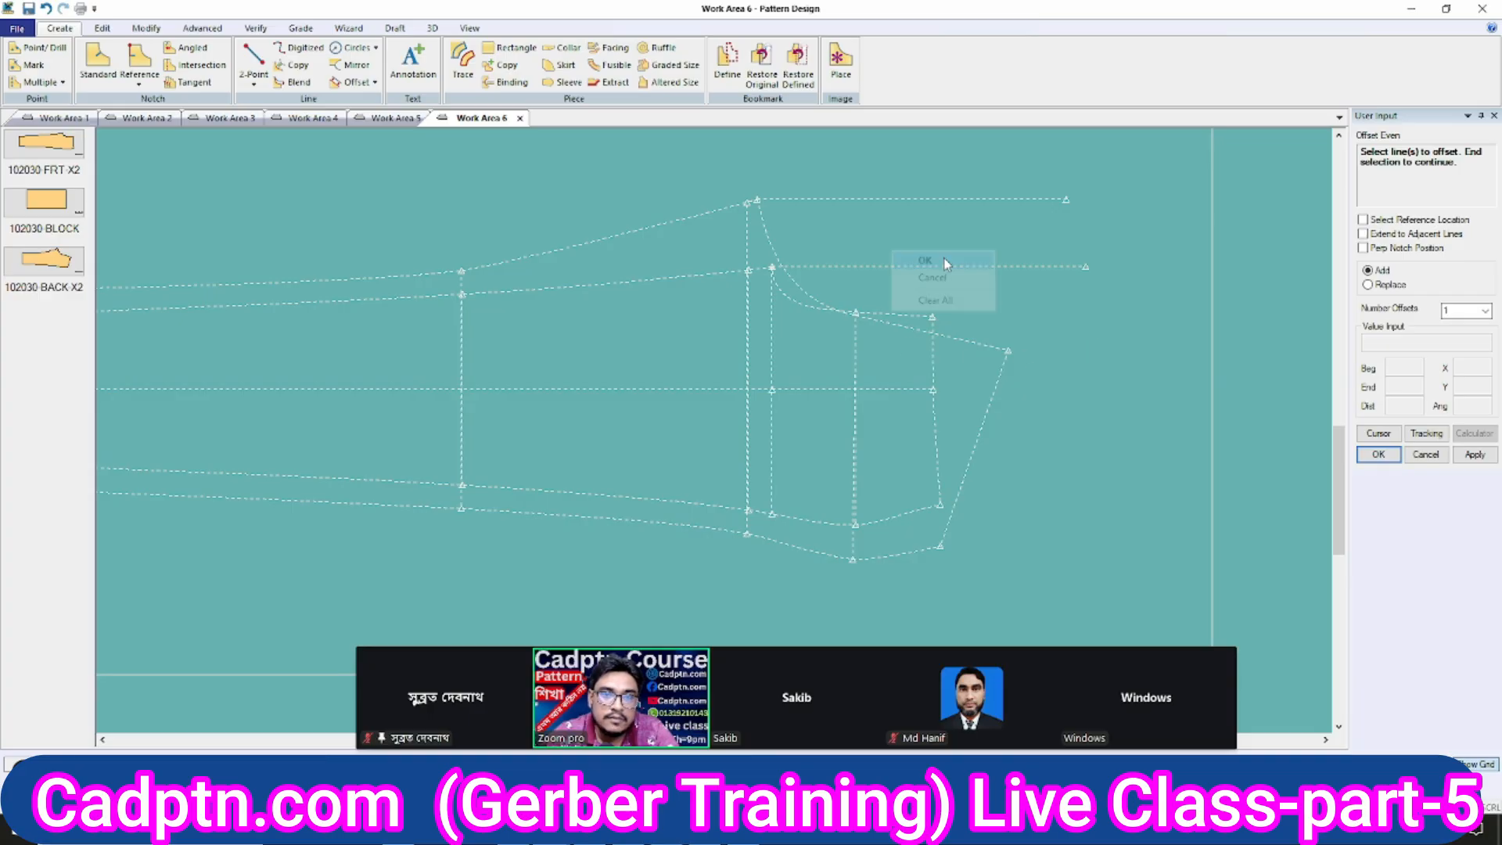
click(943, 257)
Delete the two horizontal guide lines running from the front and back crotch points toward the waist.
scroll(796, 358, up, 2)
key(Delete)
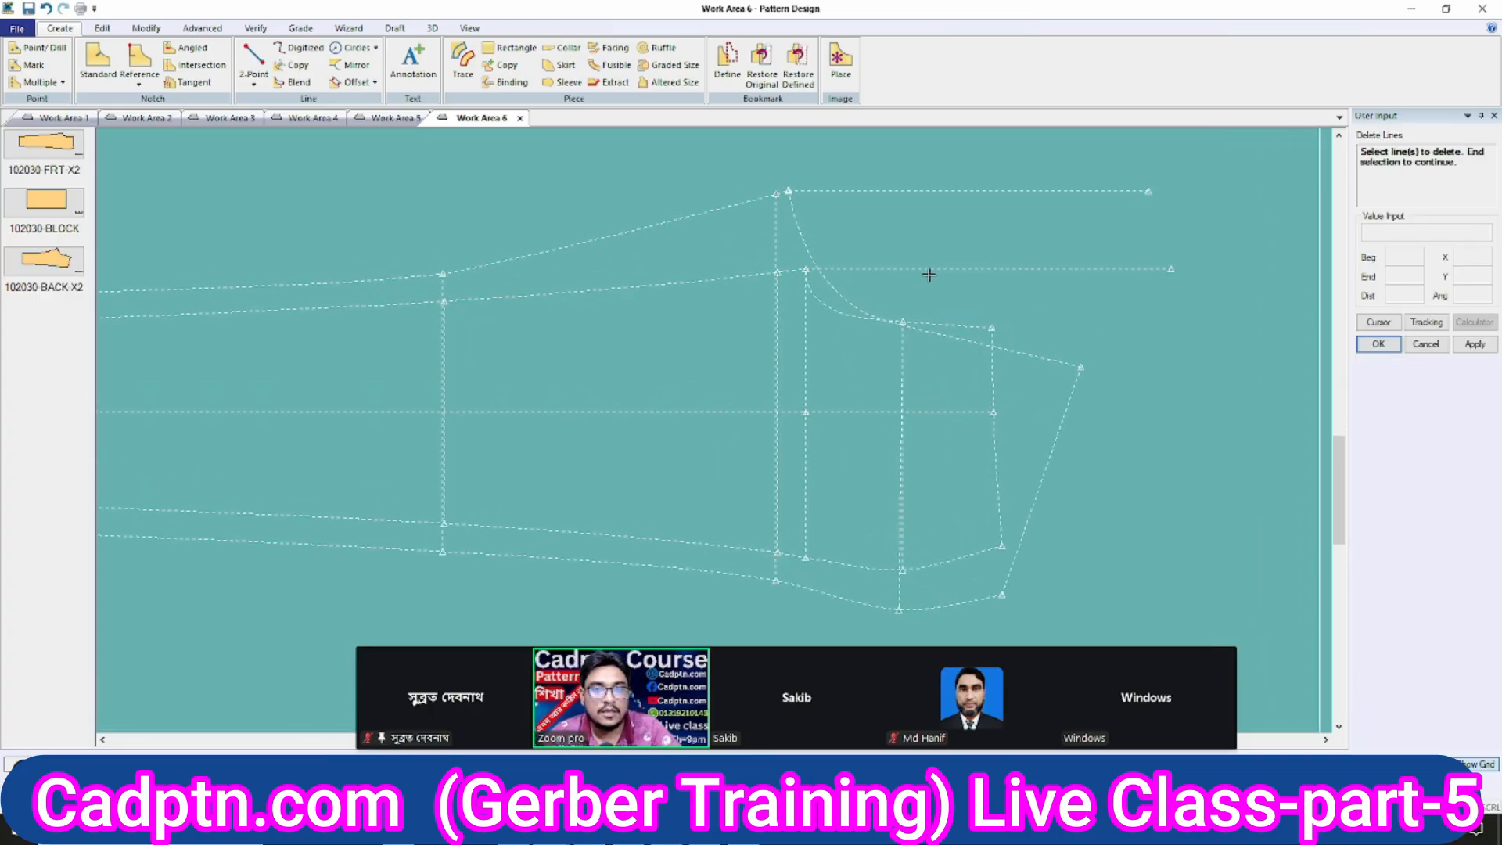
right_click(939, 193)
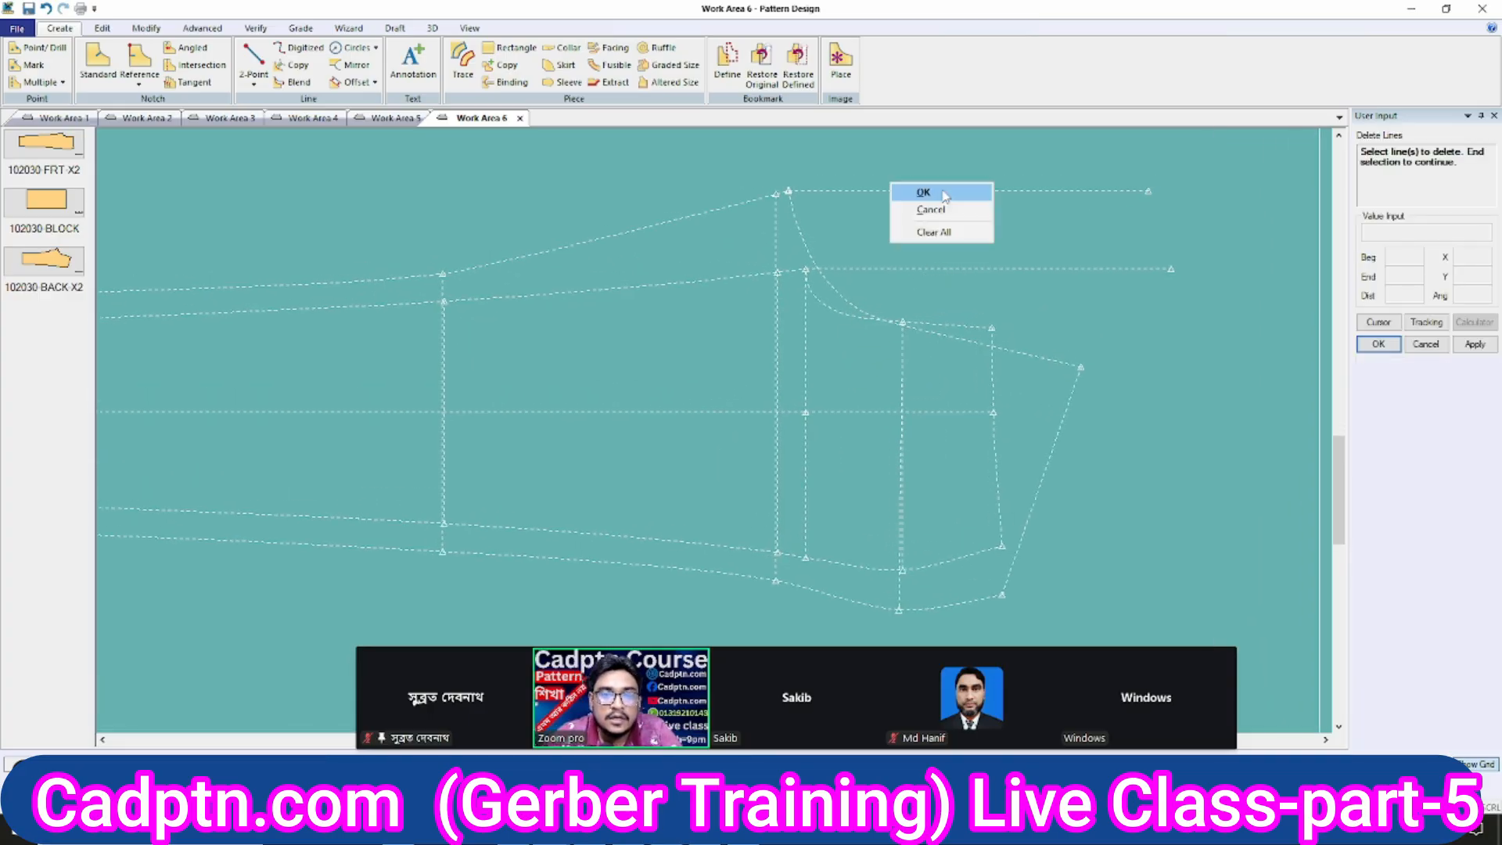
click(947, 192)
scroll(949, 286, down, 2)
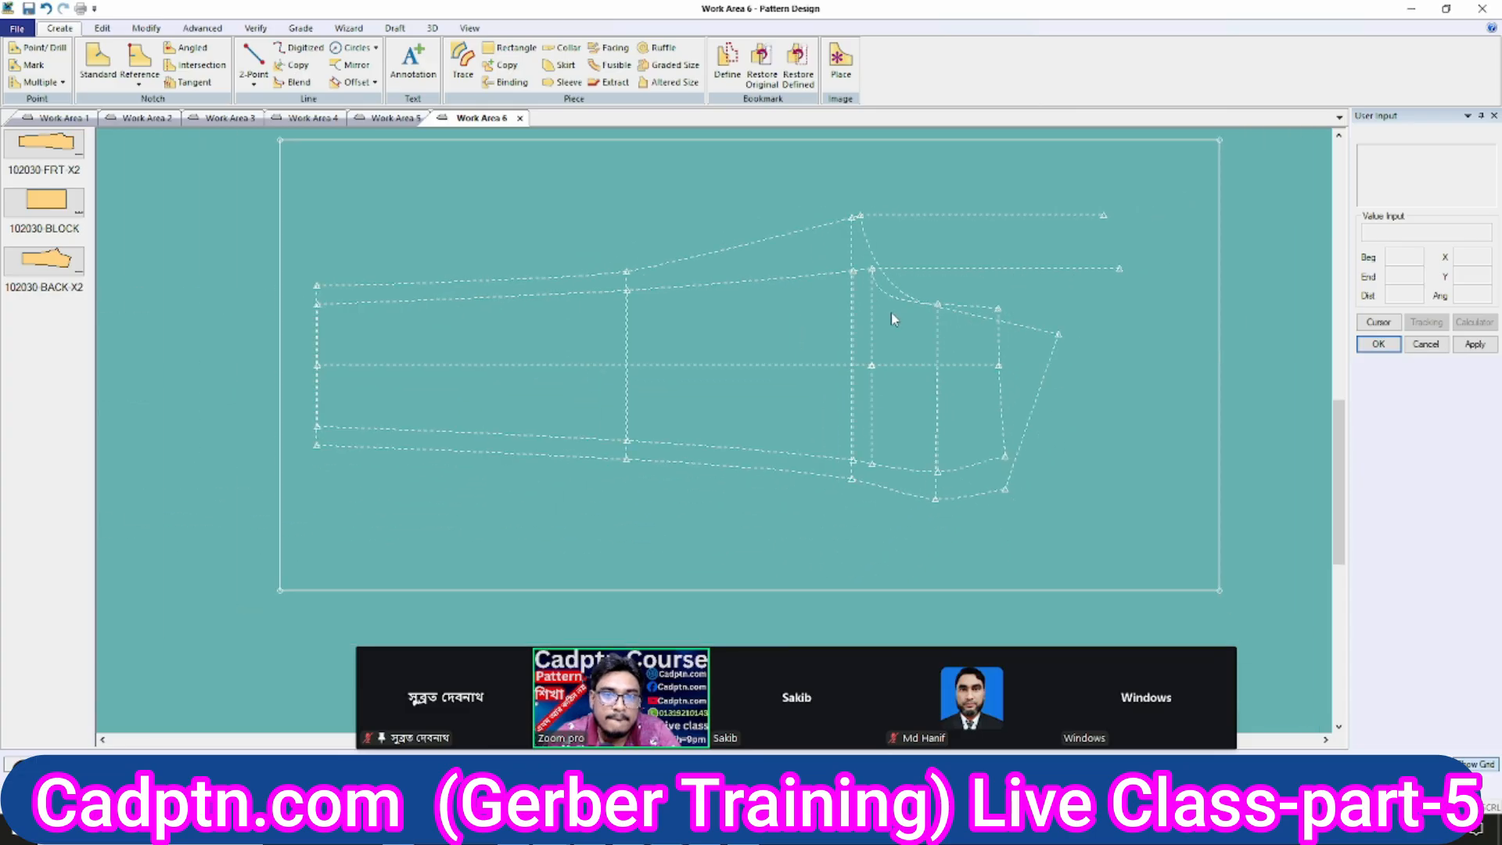
key(Delete)
click(1003, 275)
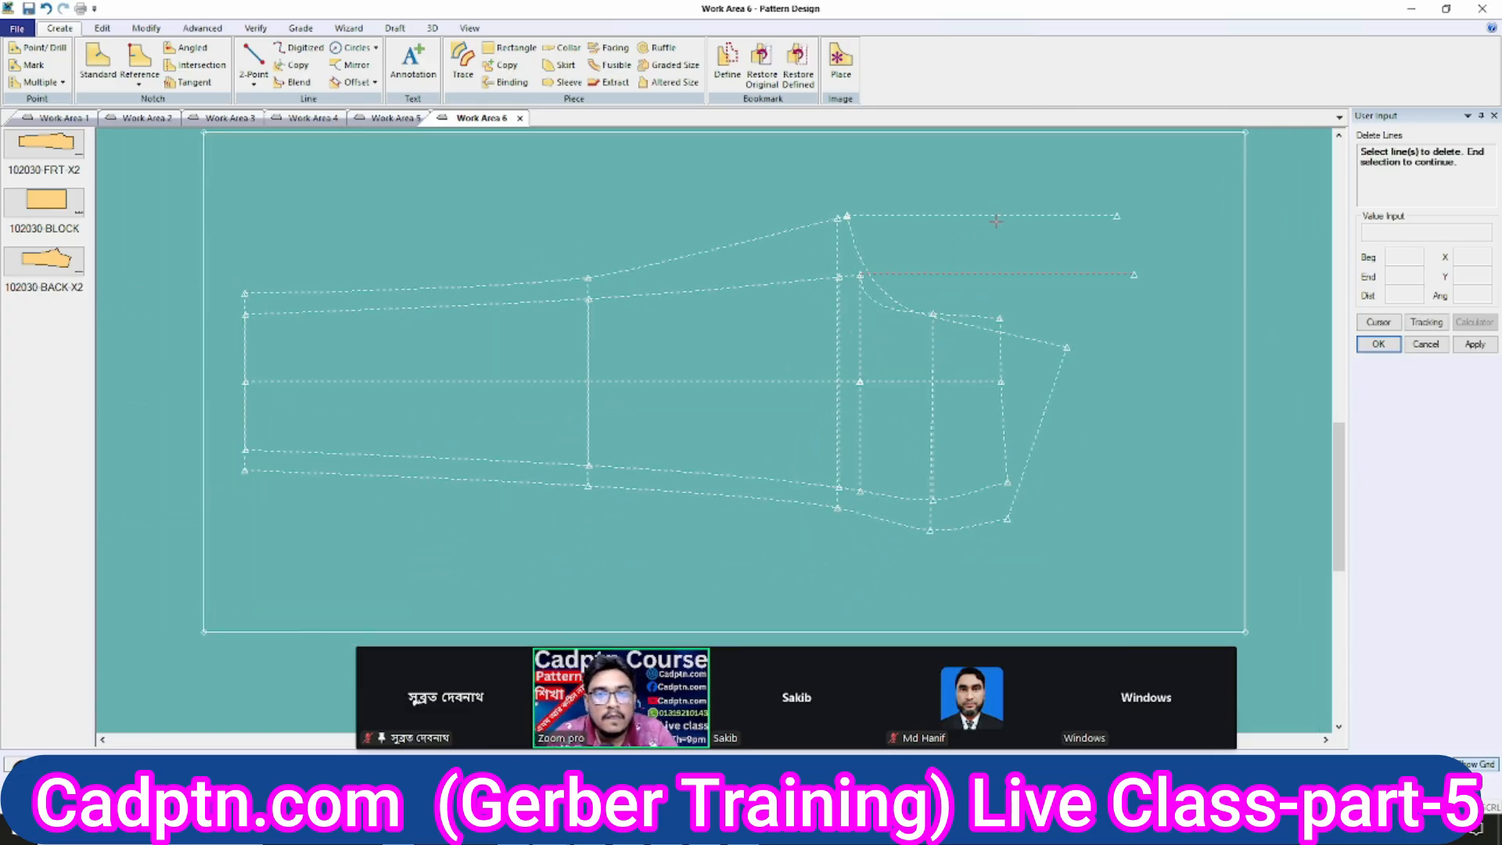
click(1009, 216)
right_click(1076, 188)
click(1089, 191)
Measure the back and front inseam lengths and compare them.
middle_drag(857, 371, 858, 370)
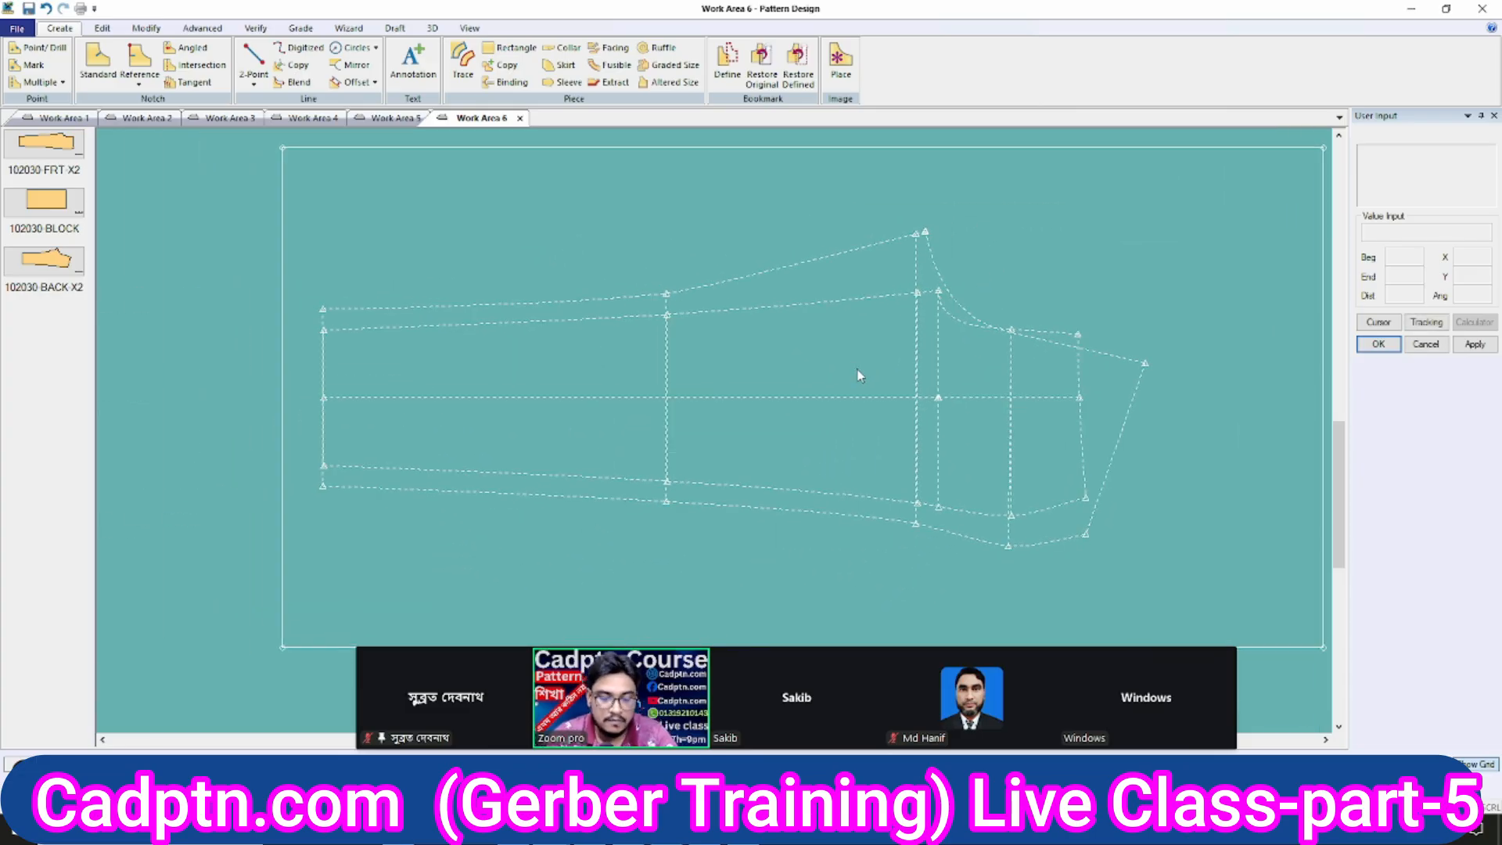
key(m)
scroll(685, 311, up, 2)
click(723, 296)
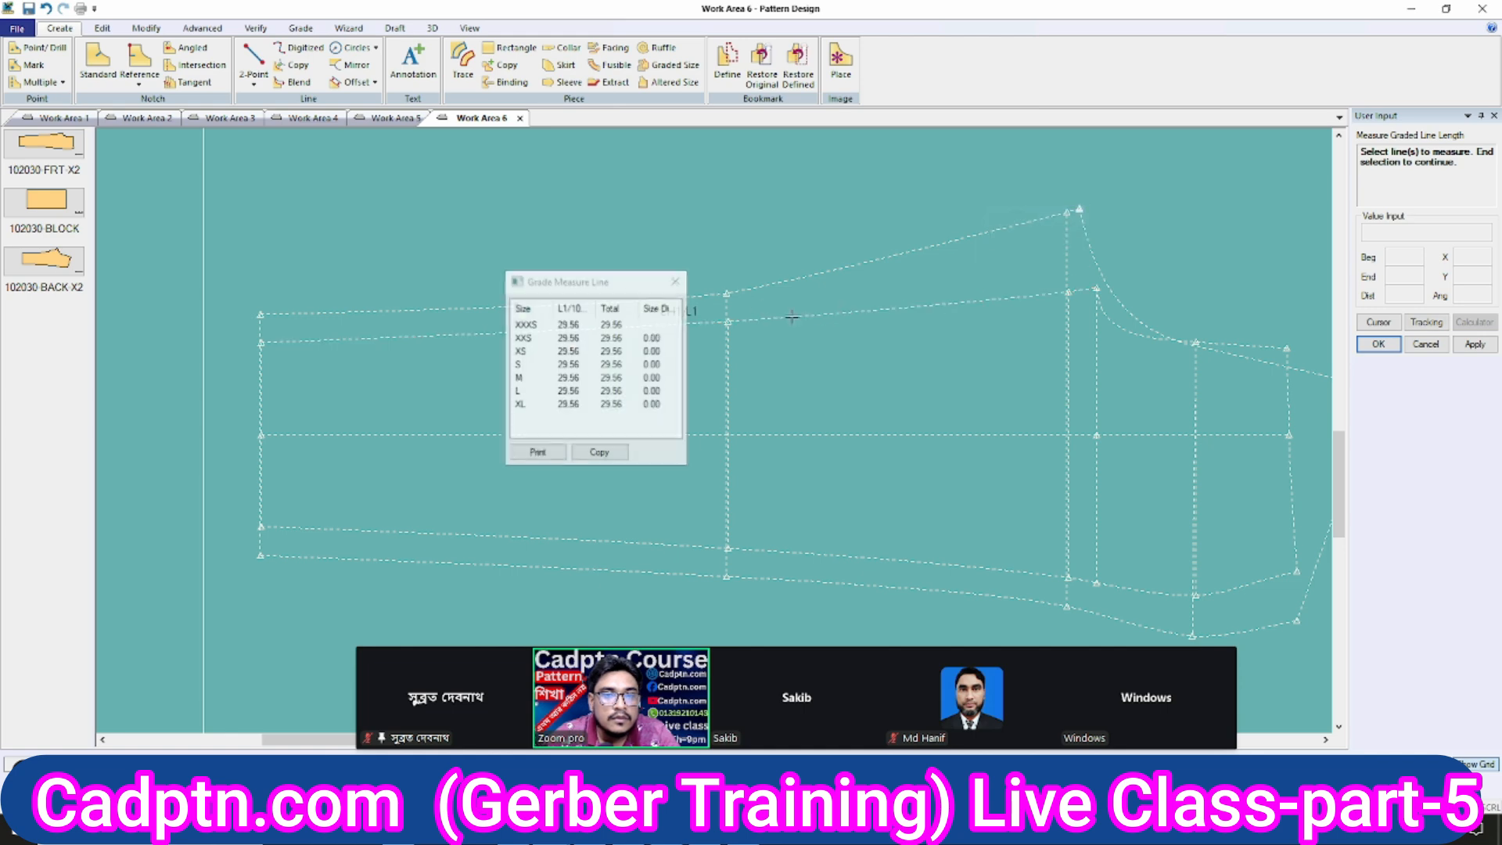
right_click(1176, 206)
click(1176, 209)
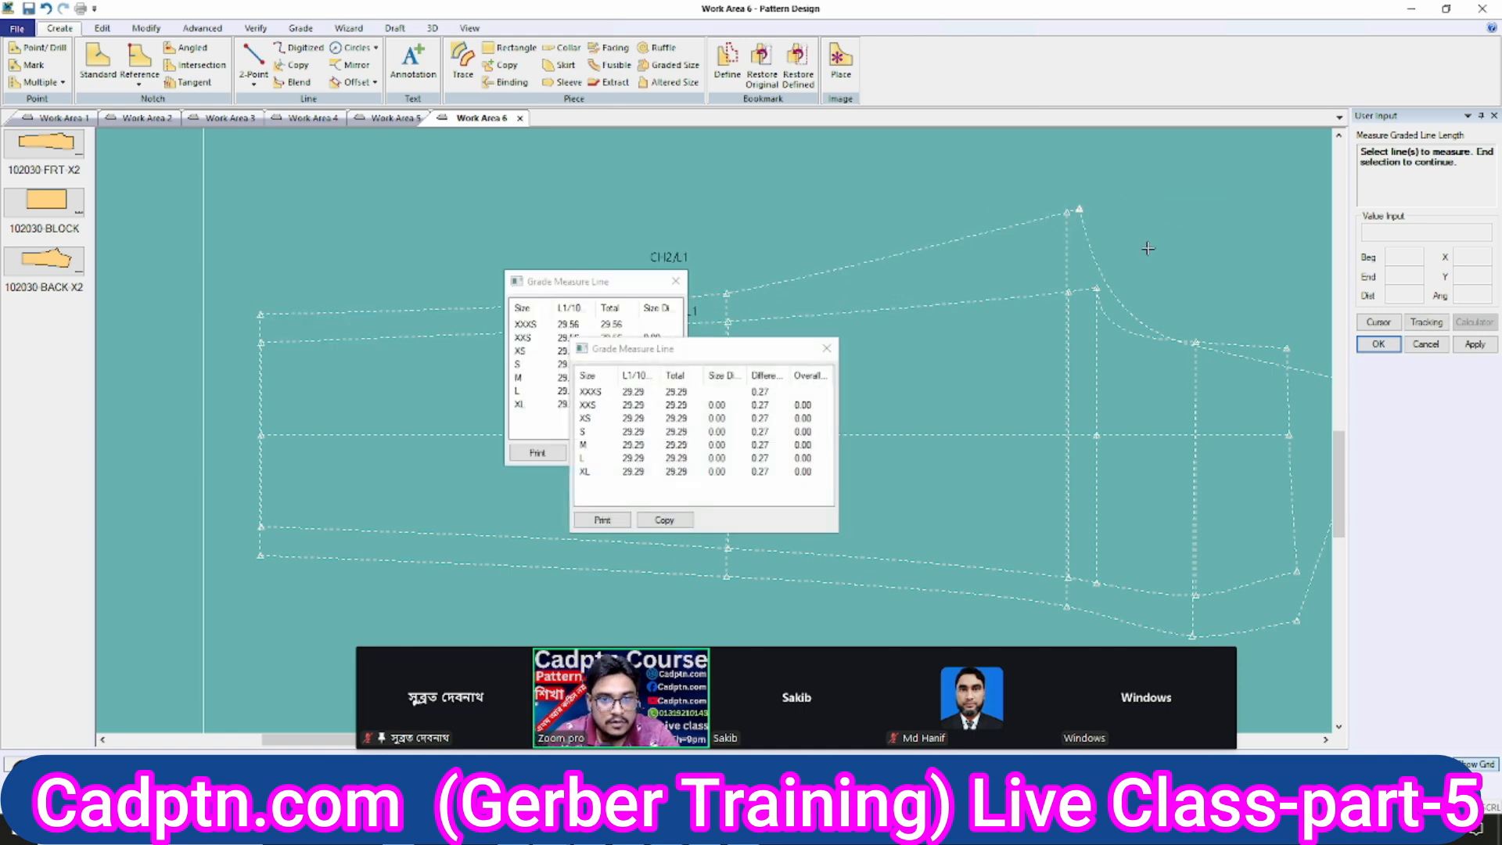
right_click(1158, 213)
click(1158, 214)
Move the crotch end point of the back inseam with Move Smooth by -0.23 in X and 0 in Y.
middle_drag(983, 403, 885, 402)
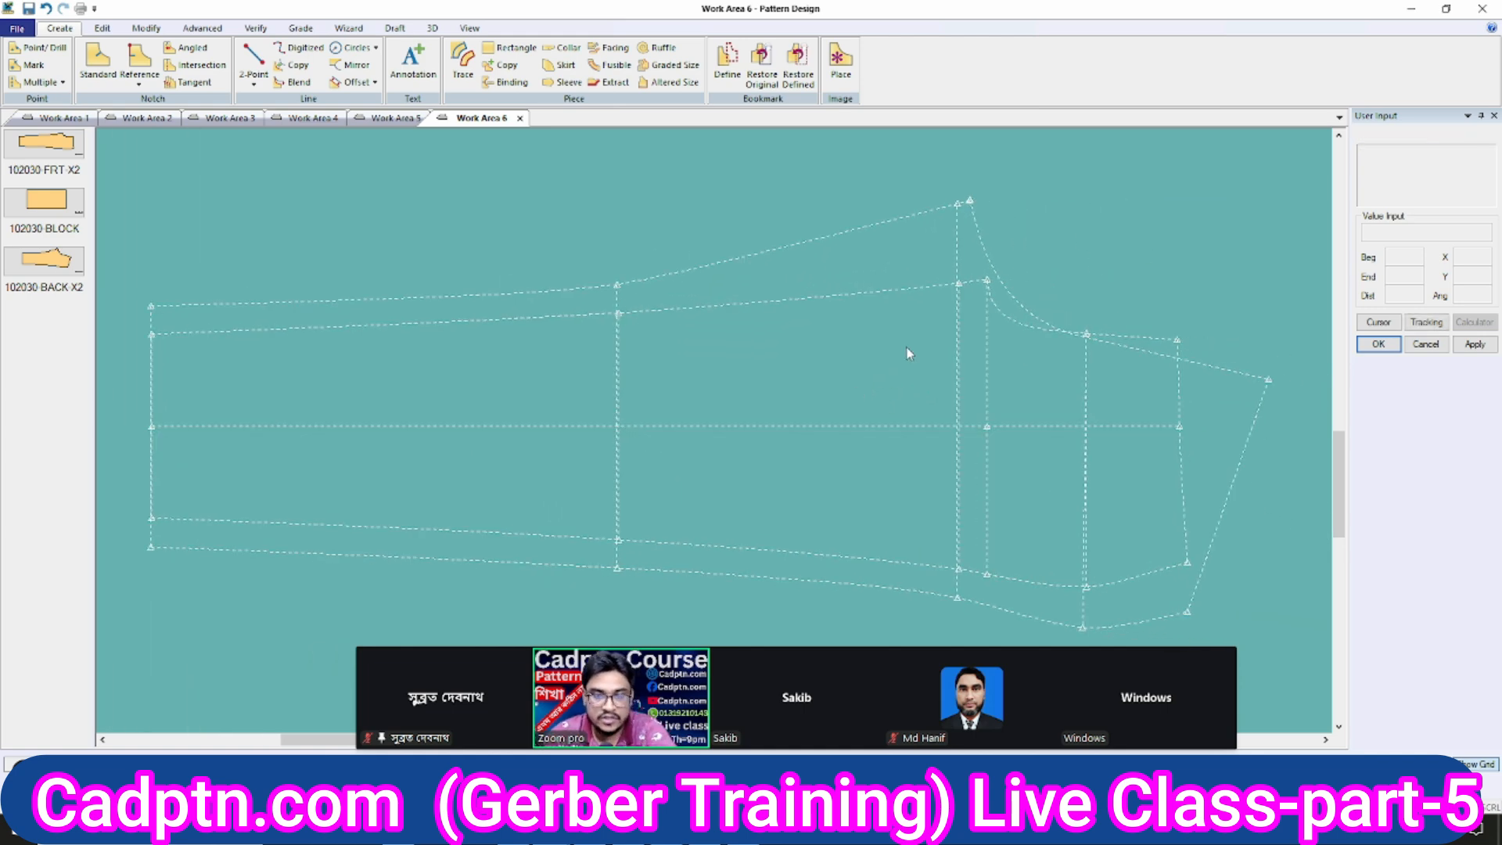
key(m)
click(972, 199)
scroll(978, 199, down, 1)
right_click(1057, 192)
click(1048, 196)
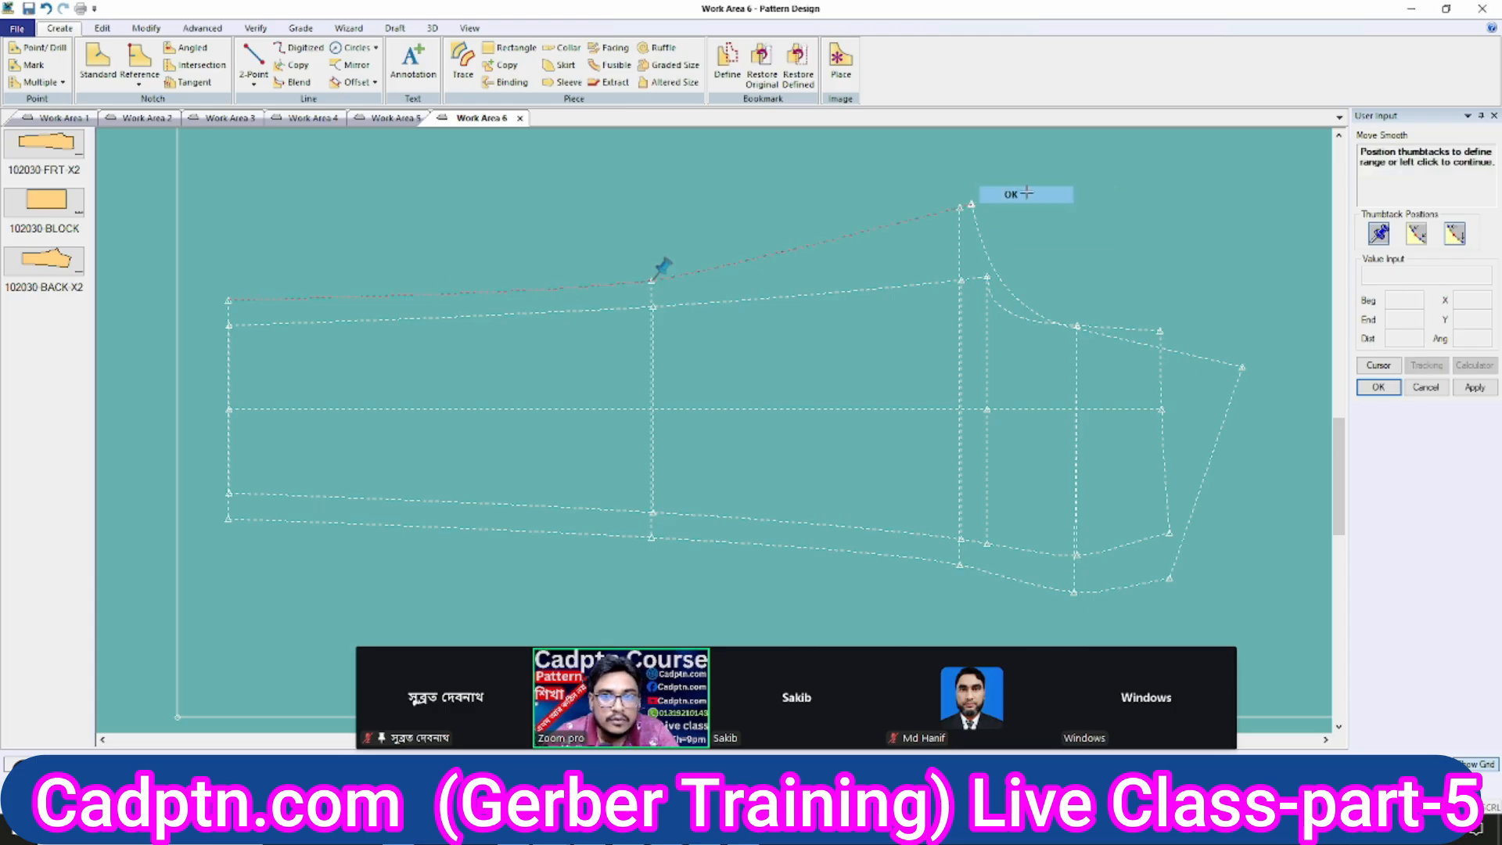
click(974, 206)
click(975, 203)
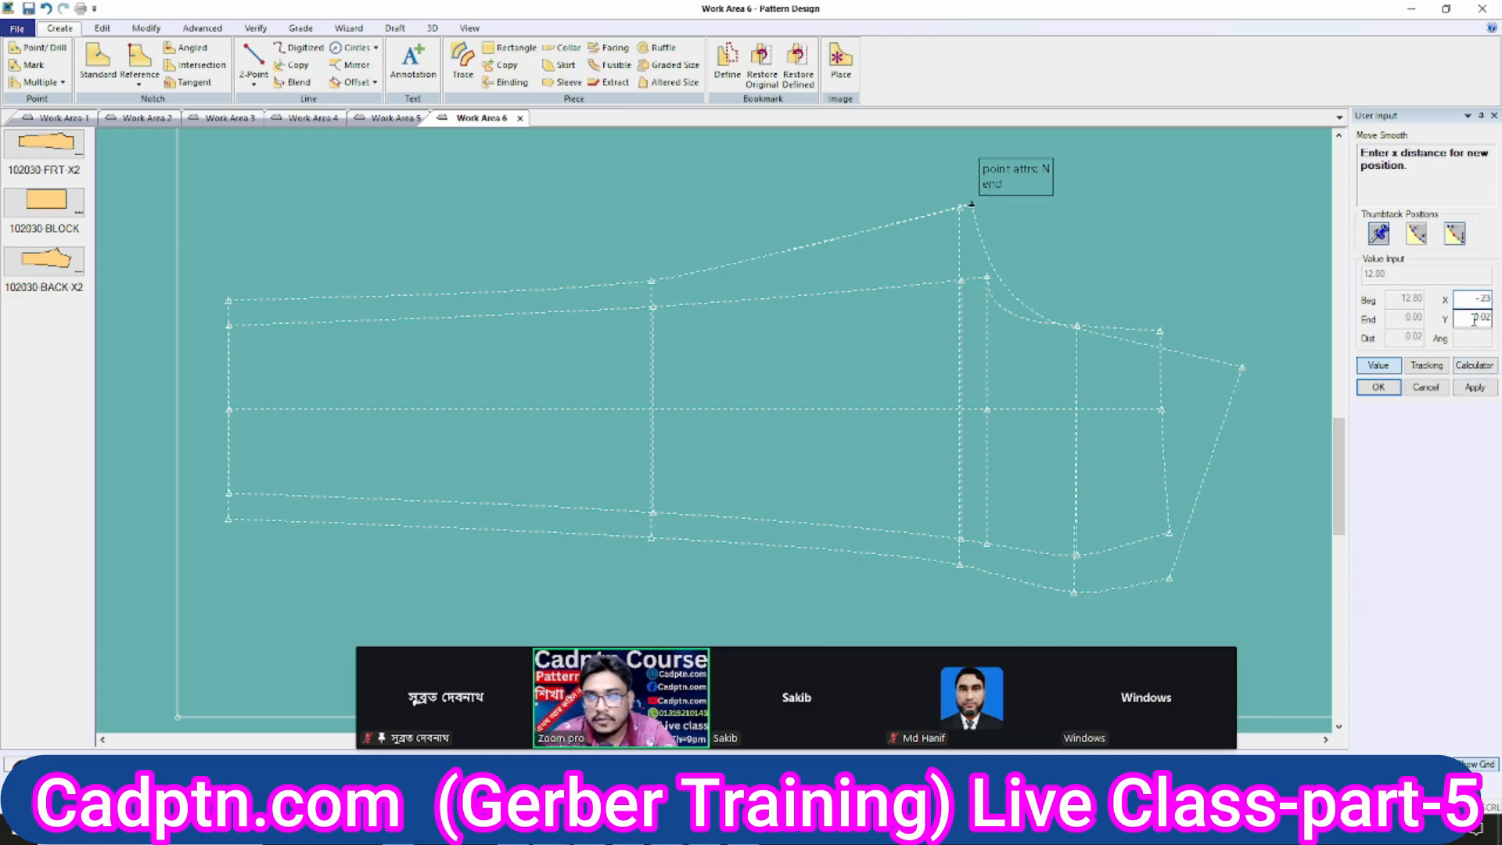
text(-.23)
key(Return)
text(0)
click(1474, 388)
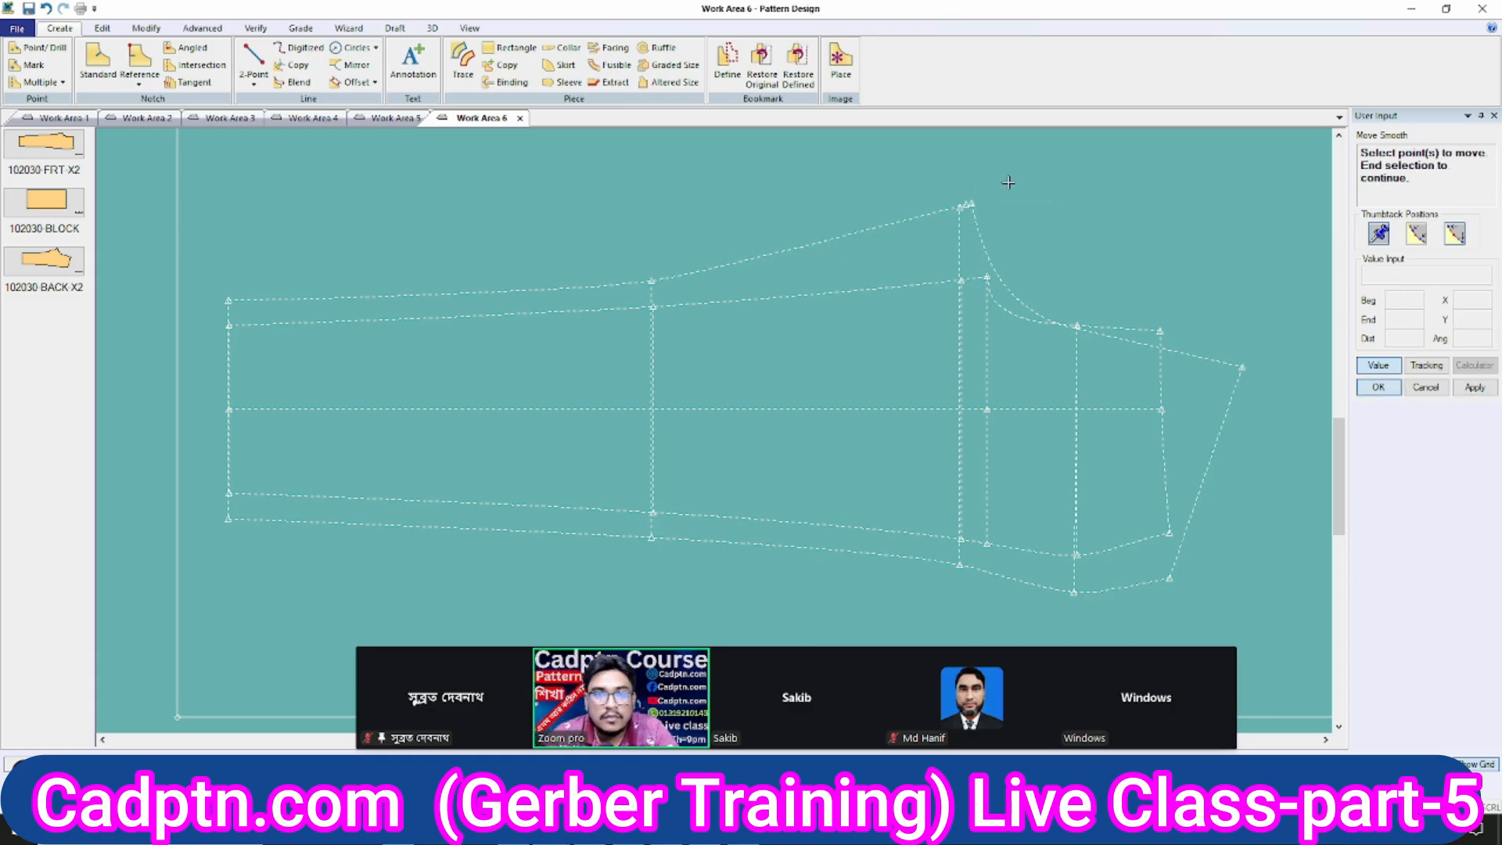
scroll(972, 238, up, 1)
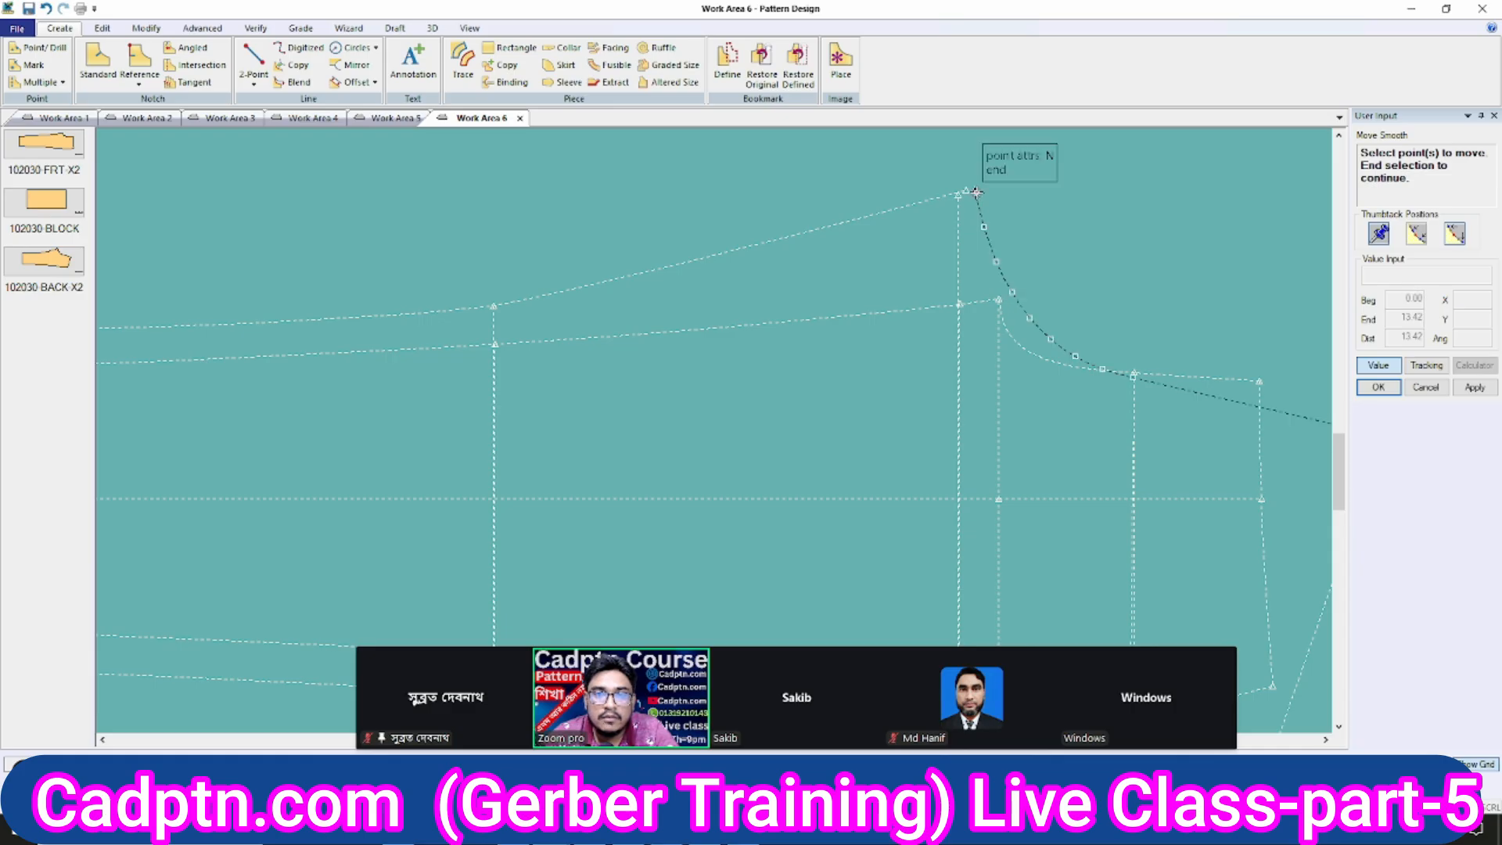
scroll(738, 226, up, 1)
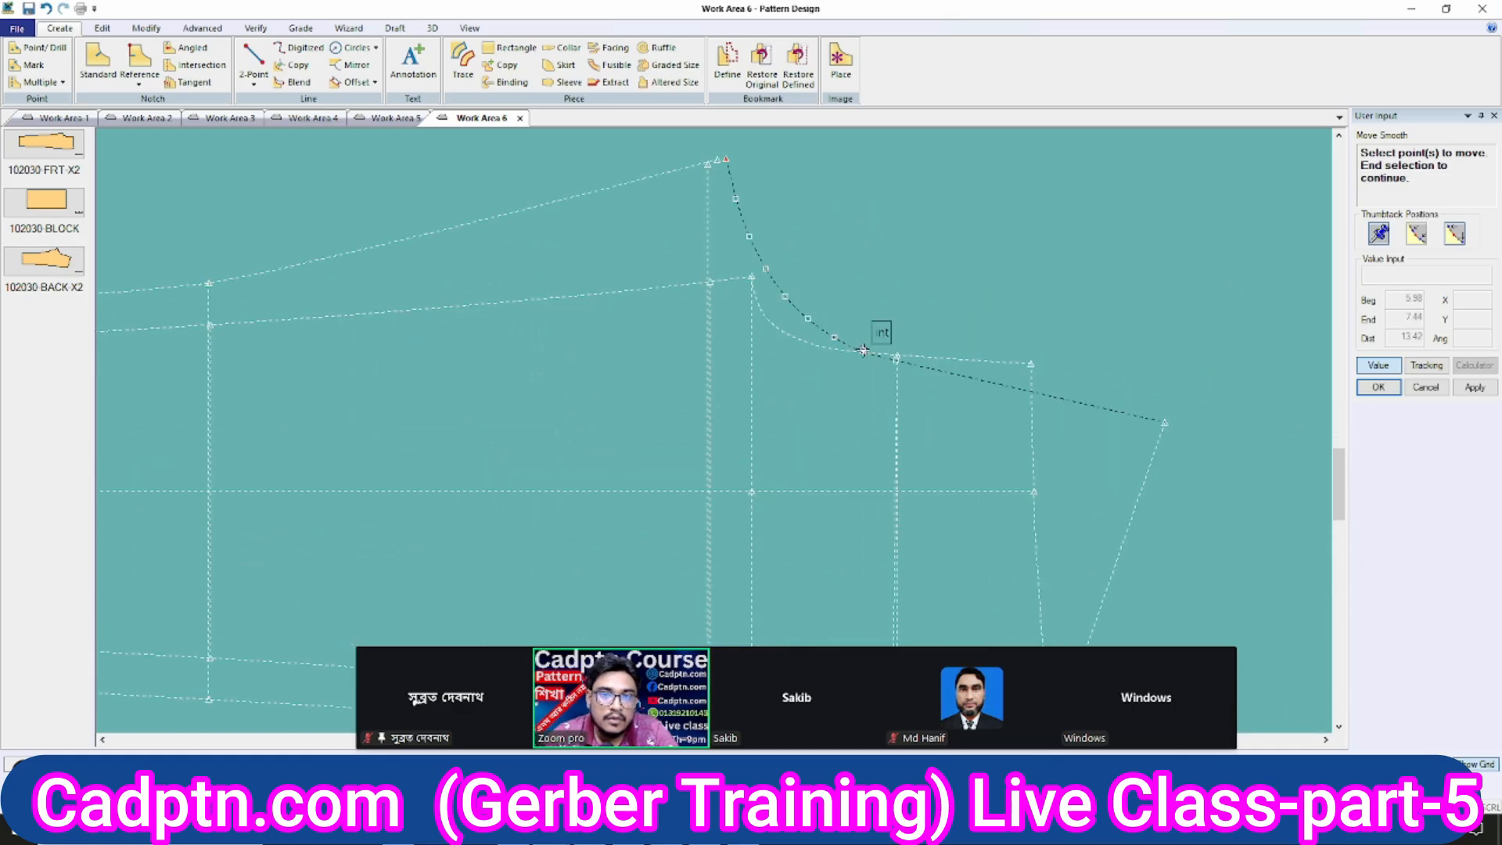
click(865, 352)
right_click(1065, 263)
click(1066, 238)
click(867, 447)
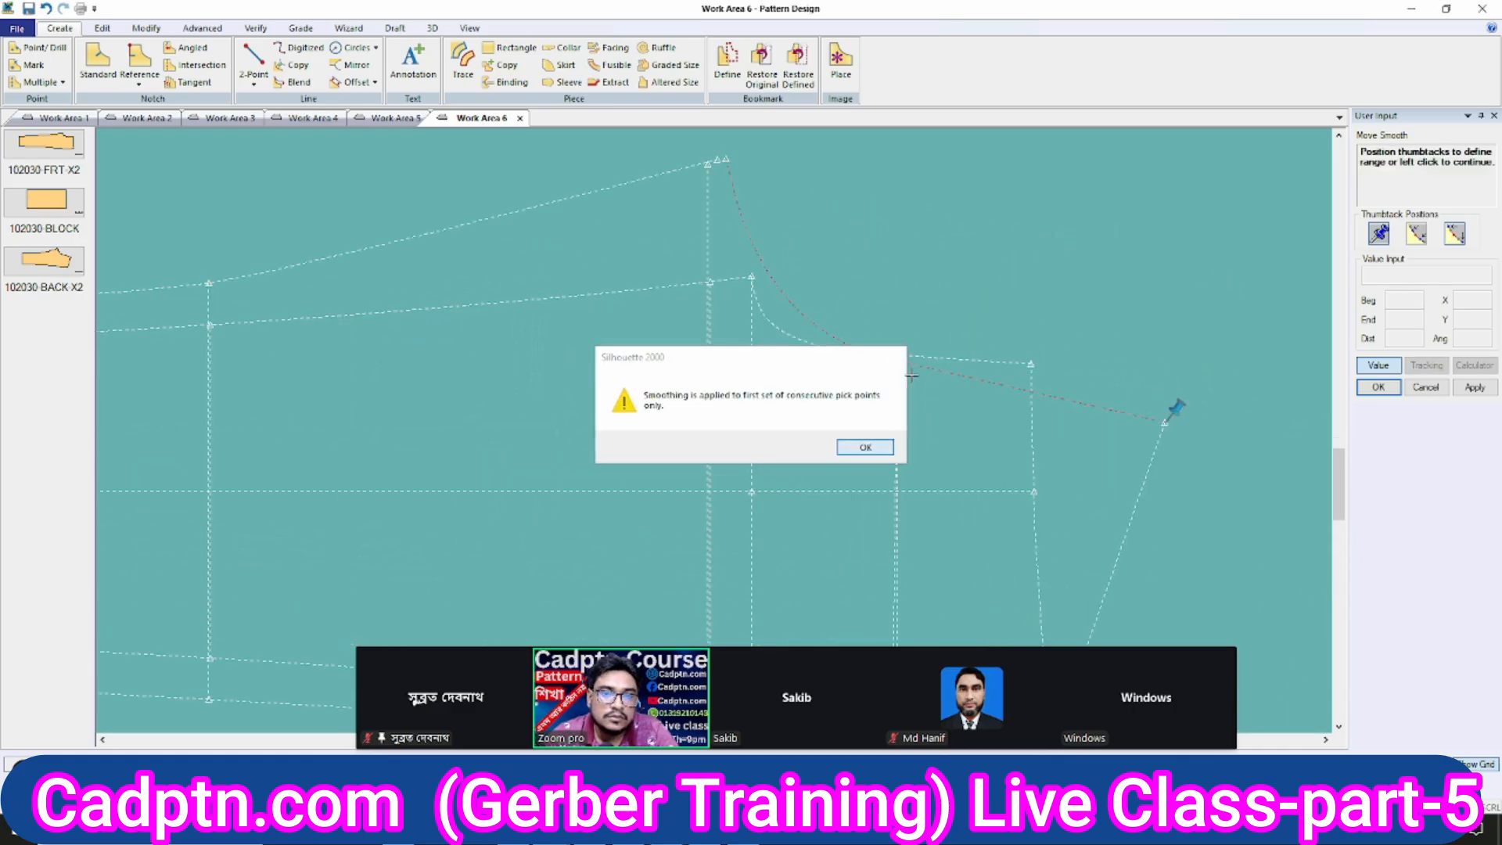
right_click(1007, 257)
click(991, 249)
Move the upper end of the back rise curve with Move Smooth onto the crotch end point of the back inseam.
middle_drag(878, 272, 913, 280)
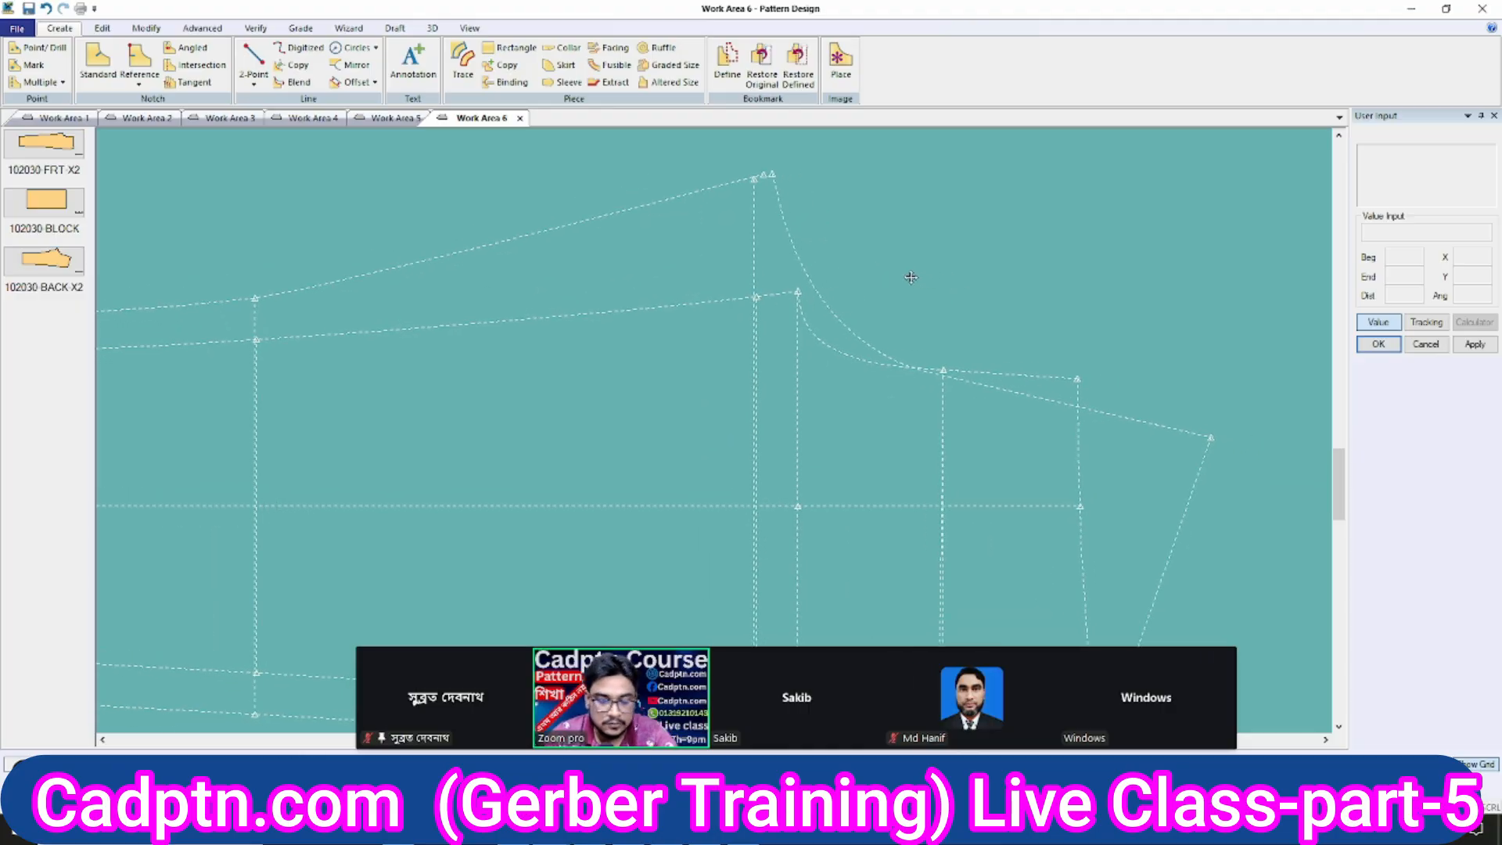
key(m)
click(771, 174)
right_click(945, 194)
click(943, 174)
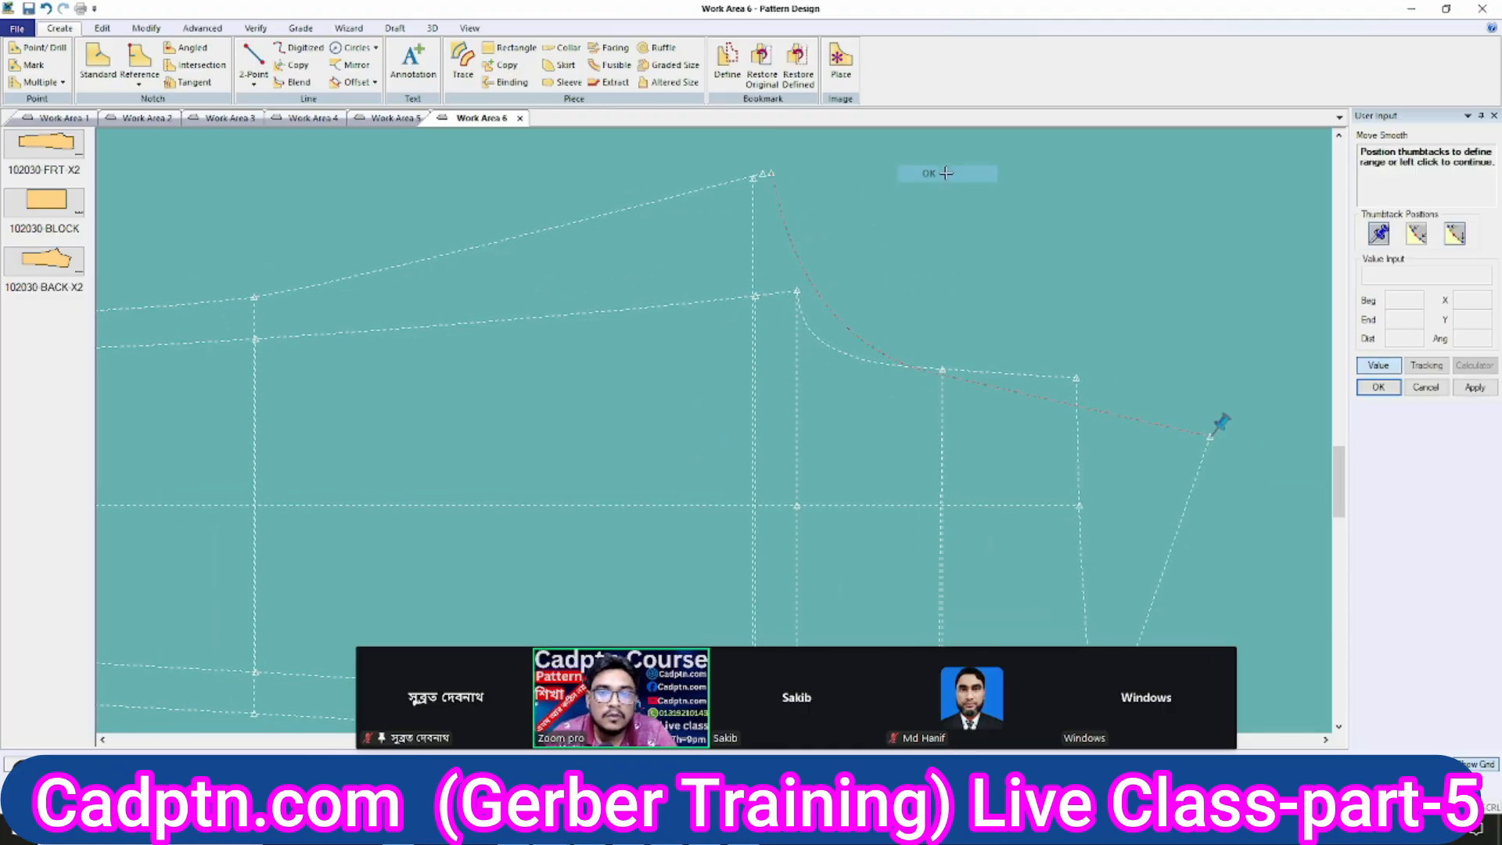
right_click(943, 181)
click(942, 177)
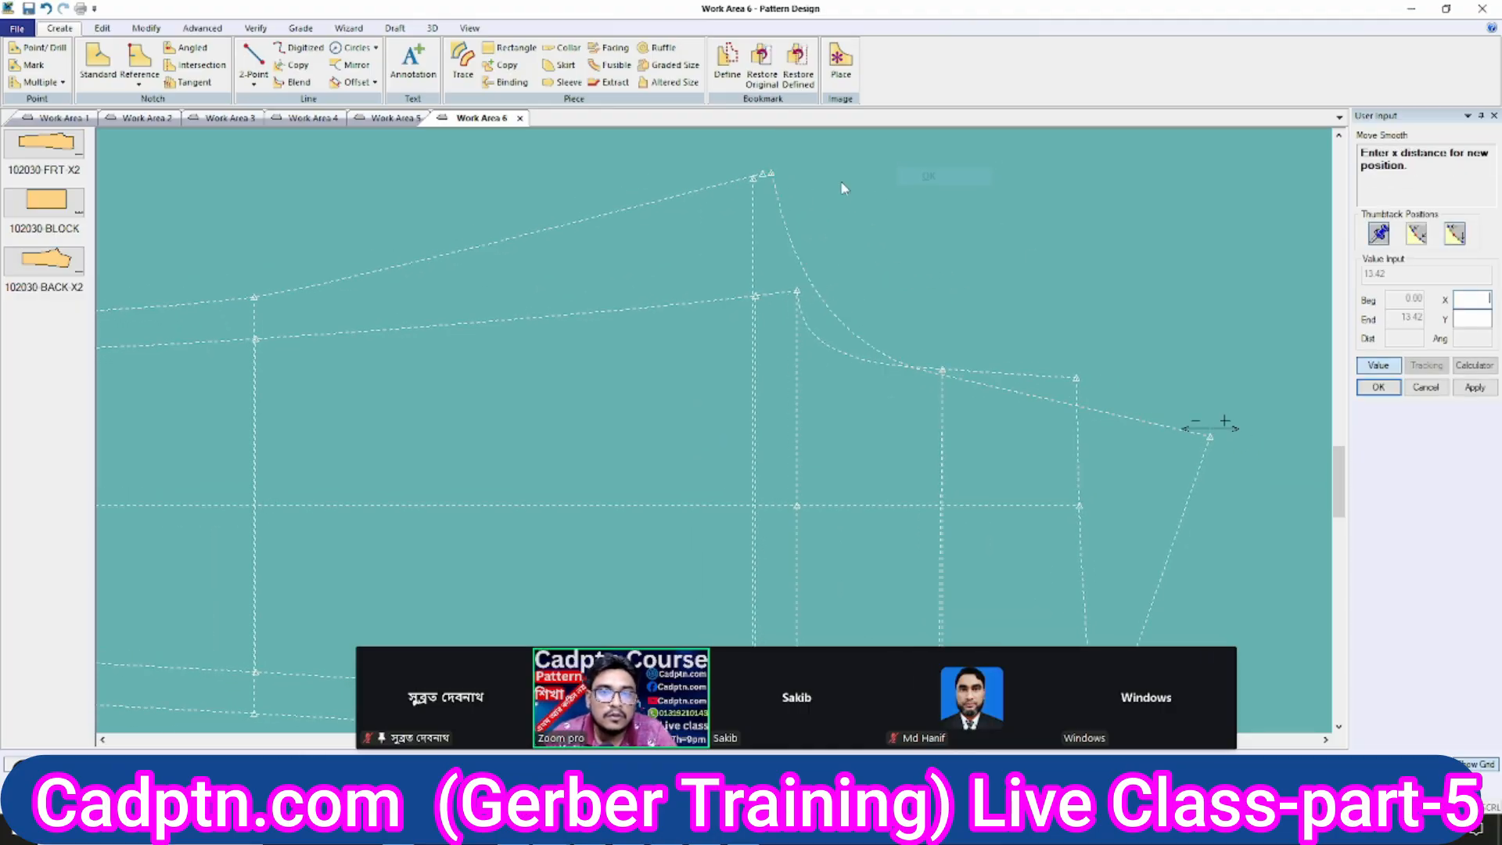
click(1379, 371)
click(764, 175)
right_click(1041, 192)
click(1055, 209)
scroll(1055, 209, down, 2)
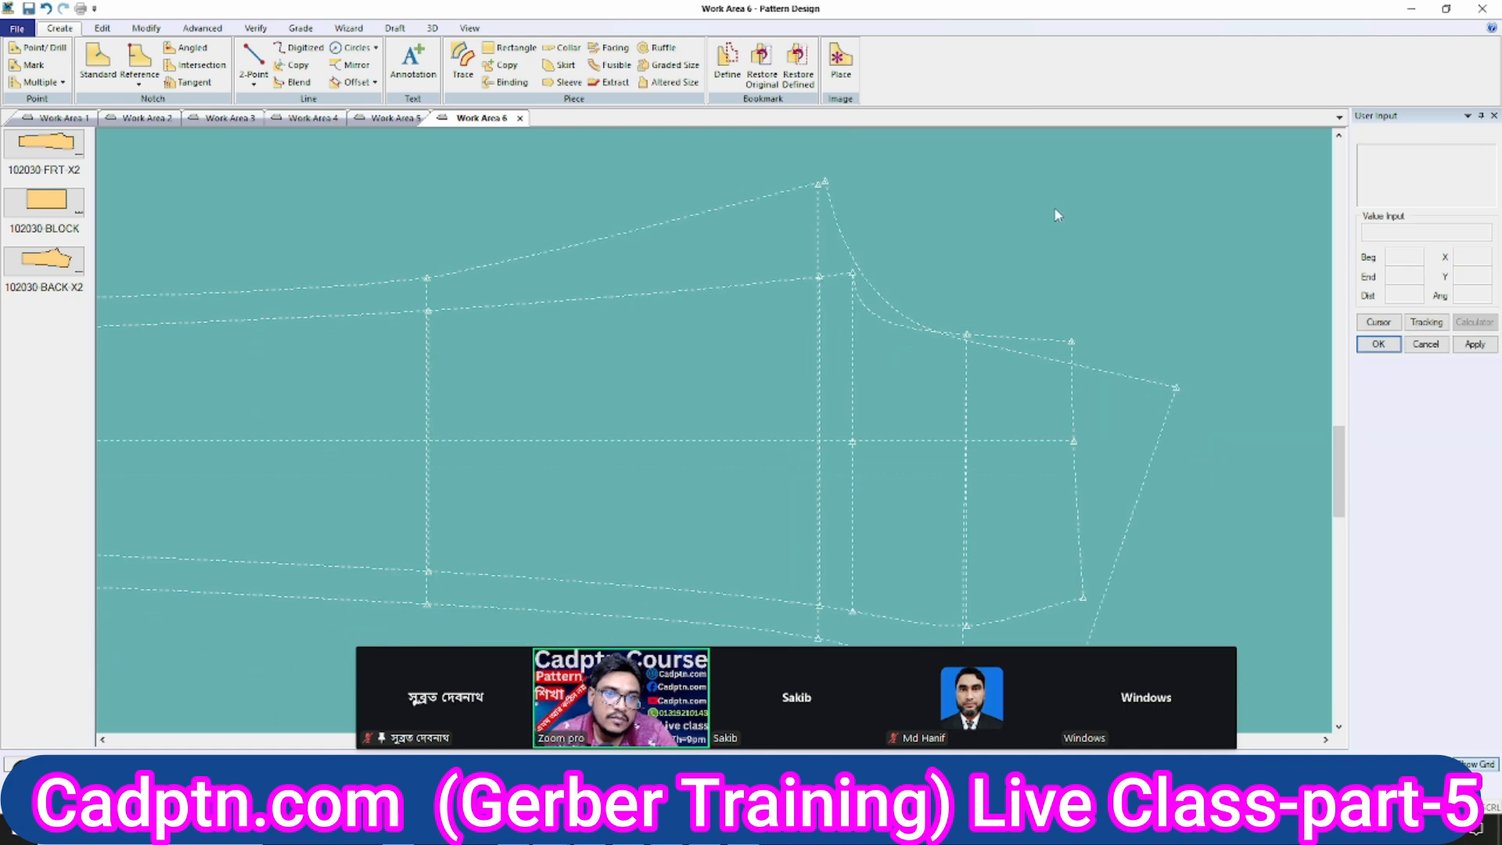
scroll(1060, 235, down, 2)
scroll(945, 247, up, 2)
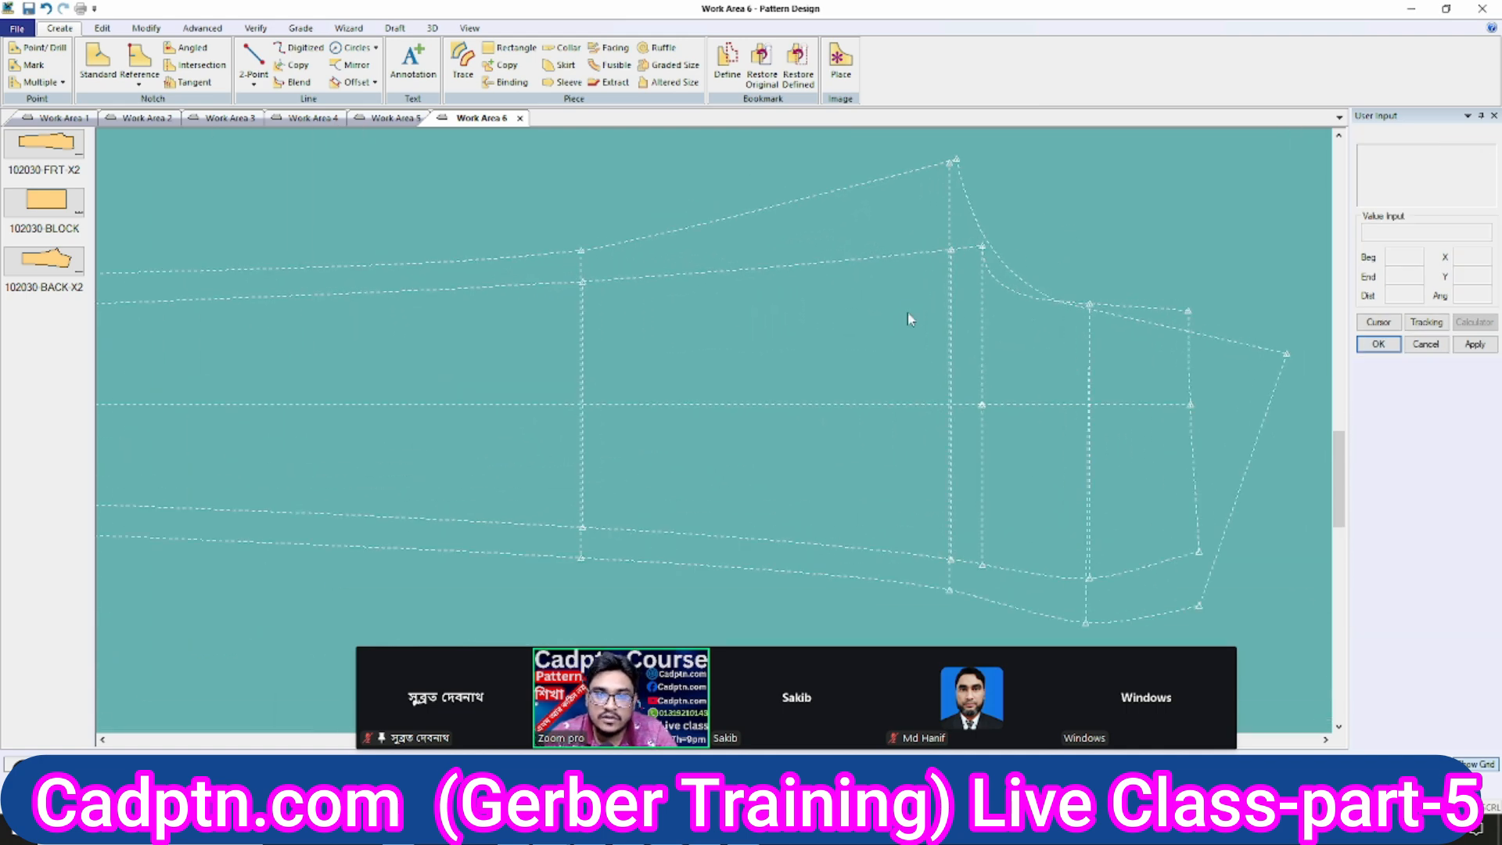
middle_drag(907, 311, 881, 316)
key(m)
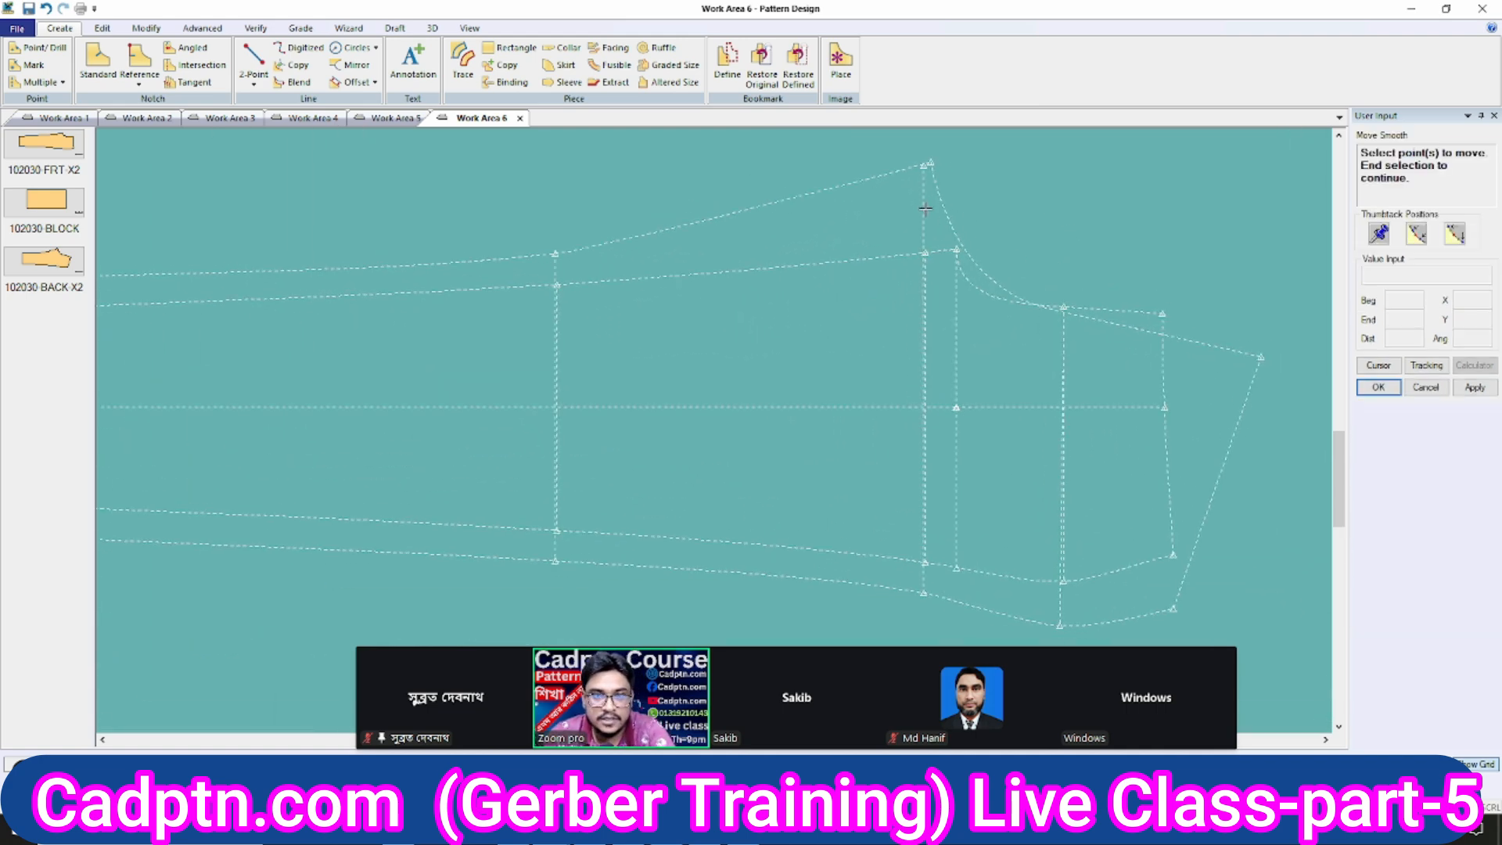
right_click(1001, 191)
click(1007, 198)
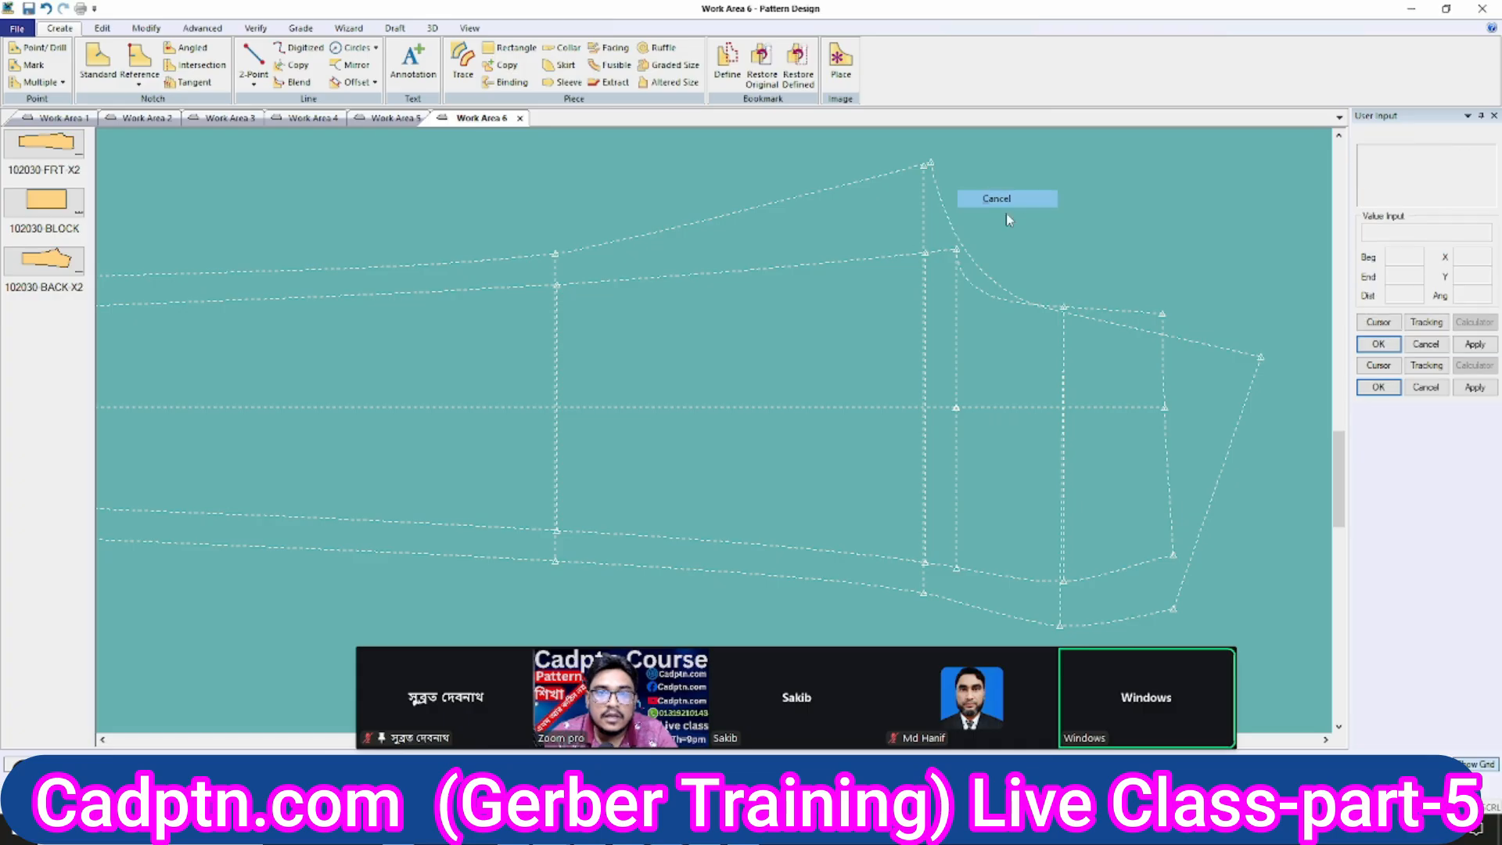
Split the back inseam at a distance of 1.00 from its crotch end.
middle_drag(900, 246, 880, 242)
click(864, 171)
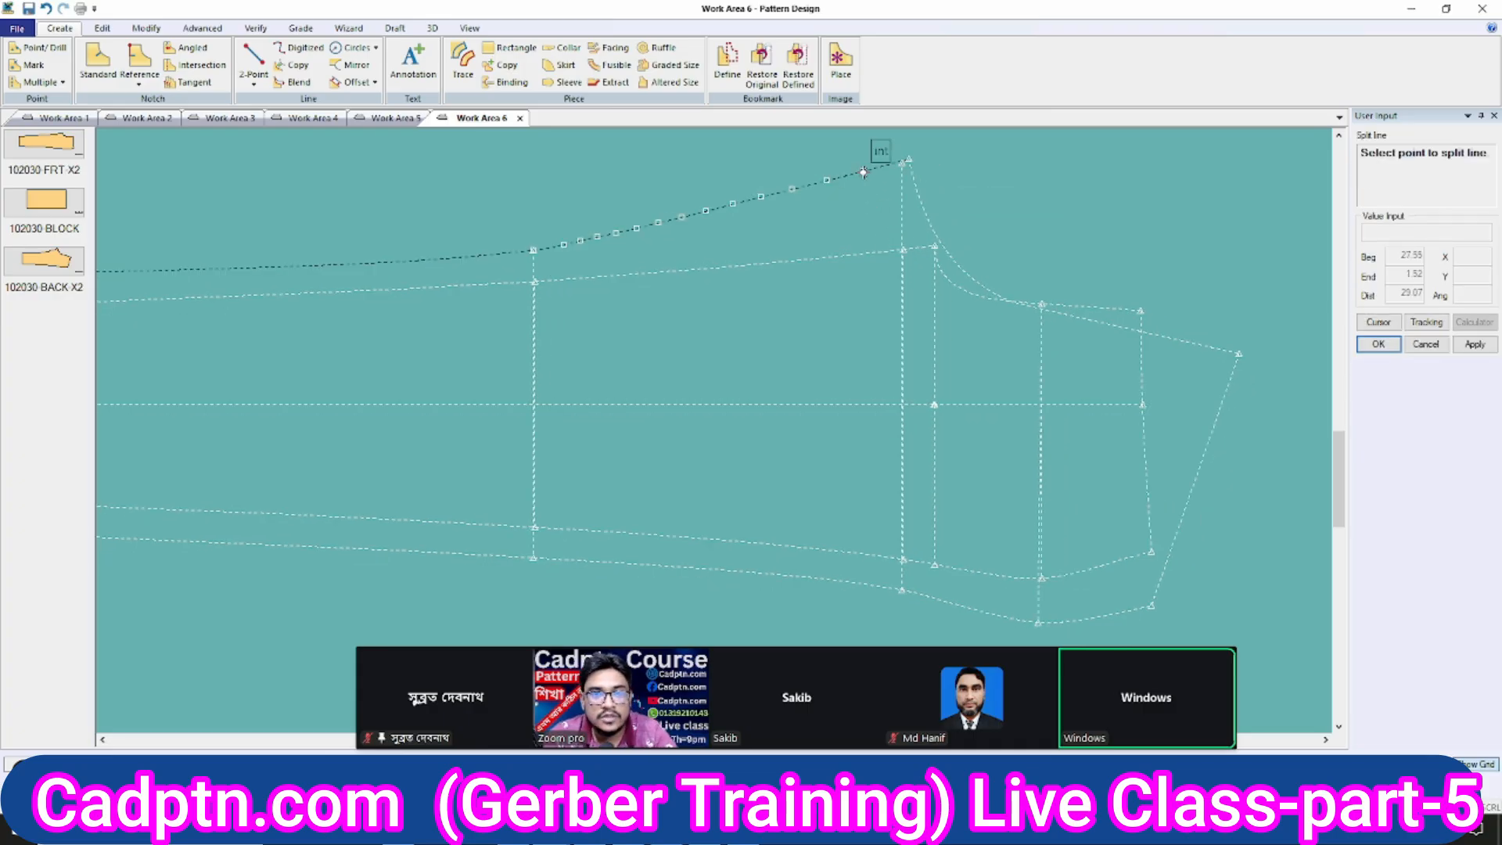
key(Tab)
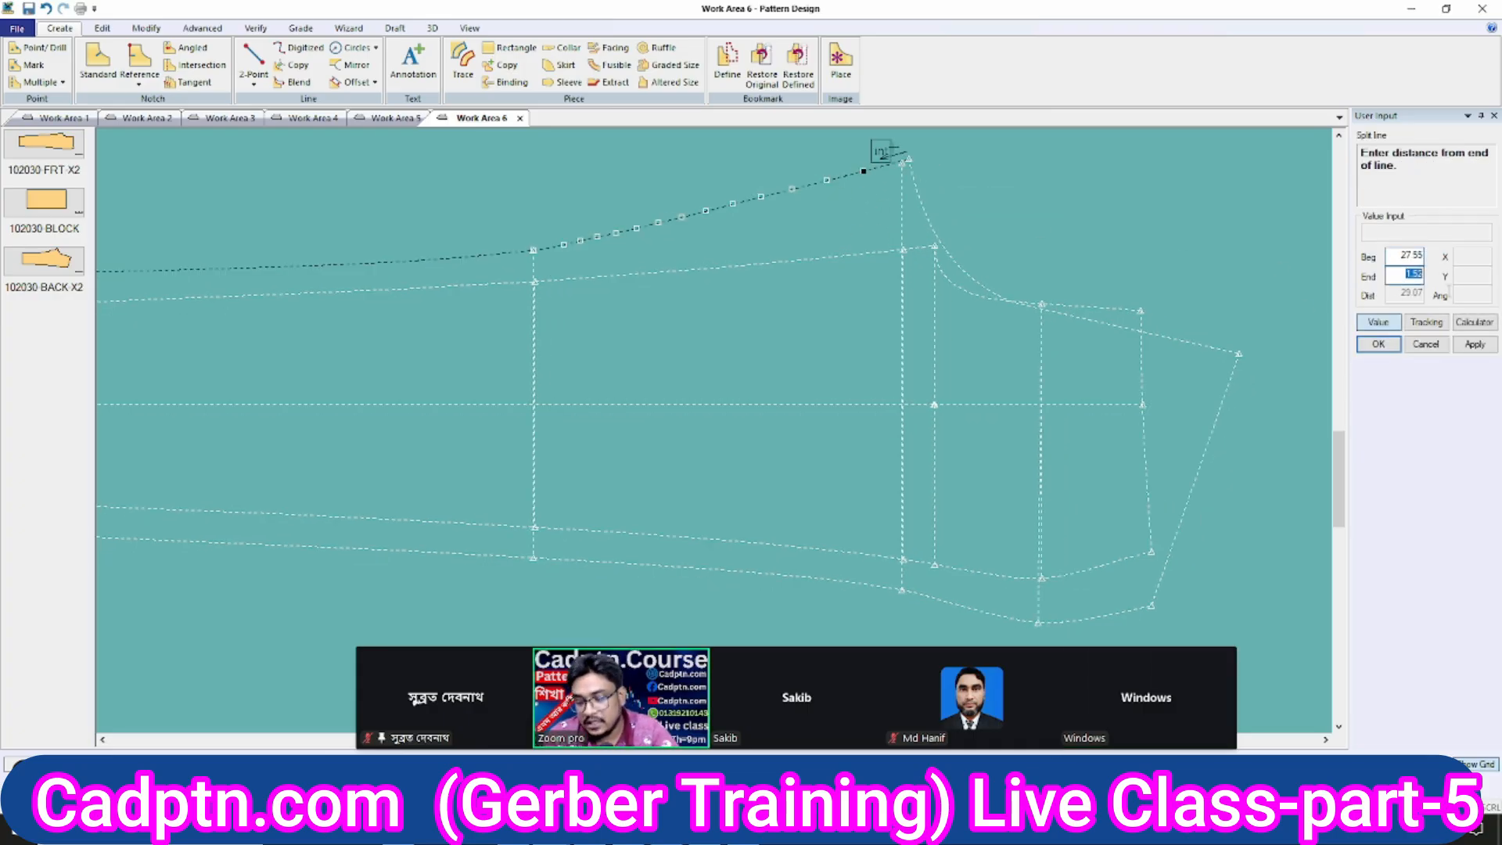
text(1)
click(1469, 351)
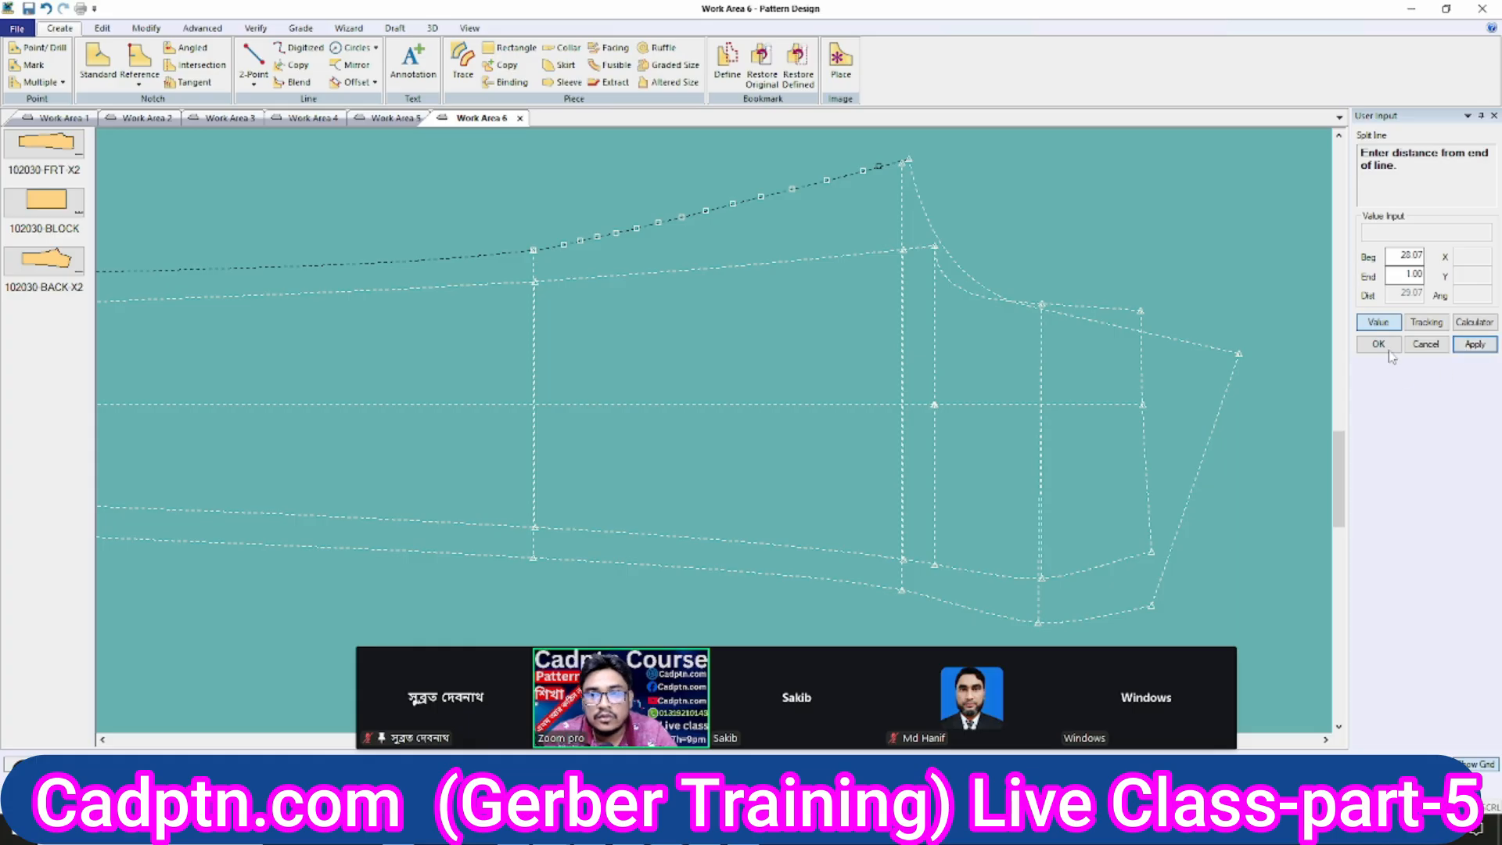
click(1378, 344)
right_click(1010, 225)
click(1025, 232)
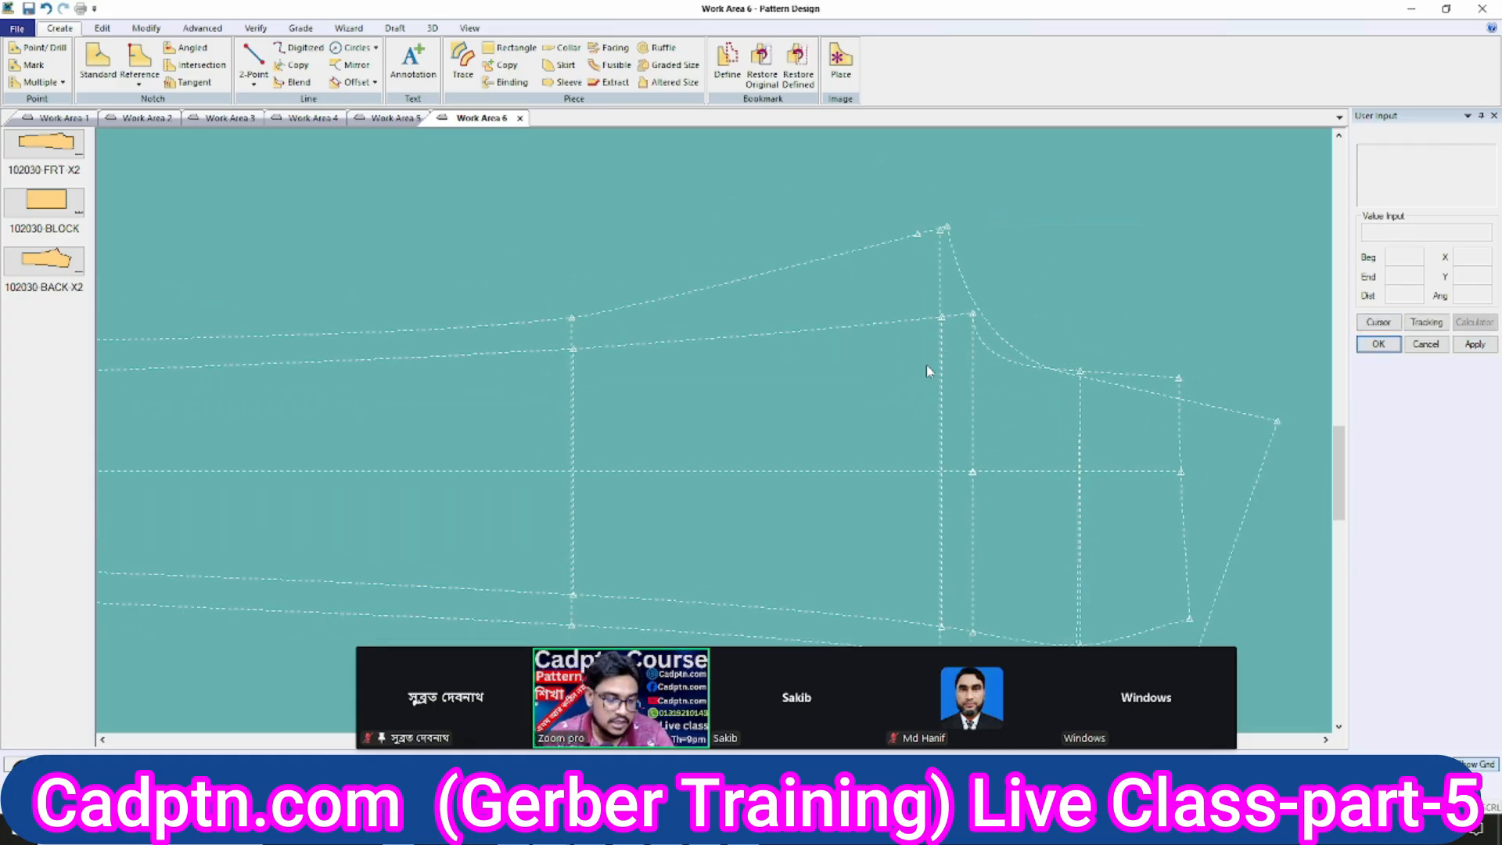
Move the inseam-side end point of the back crotch line onto the split point of the back inseam.
key(alt+m)
click(940, 231)
right_click(1036, 187)
click(1075, 198)
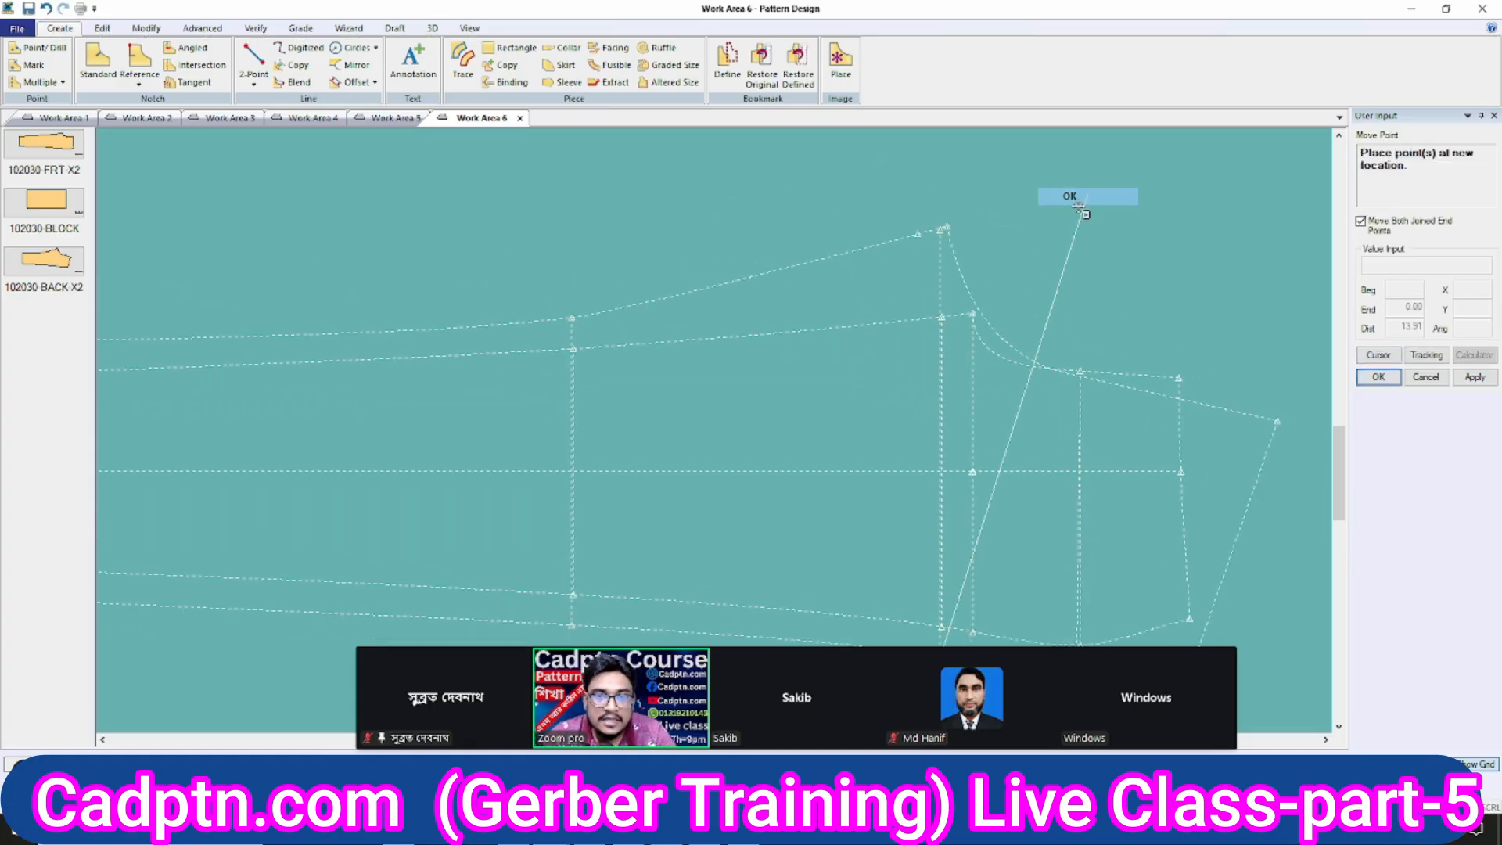
click(920, 234)
right_click(962, 215)
click(1004, 225)
Check with Offset Even the distance from the front side seam to the back side seam at the crotch line.
scroll(931, 238, down, 2)
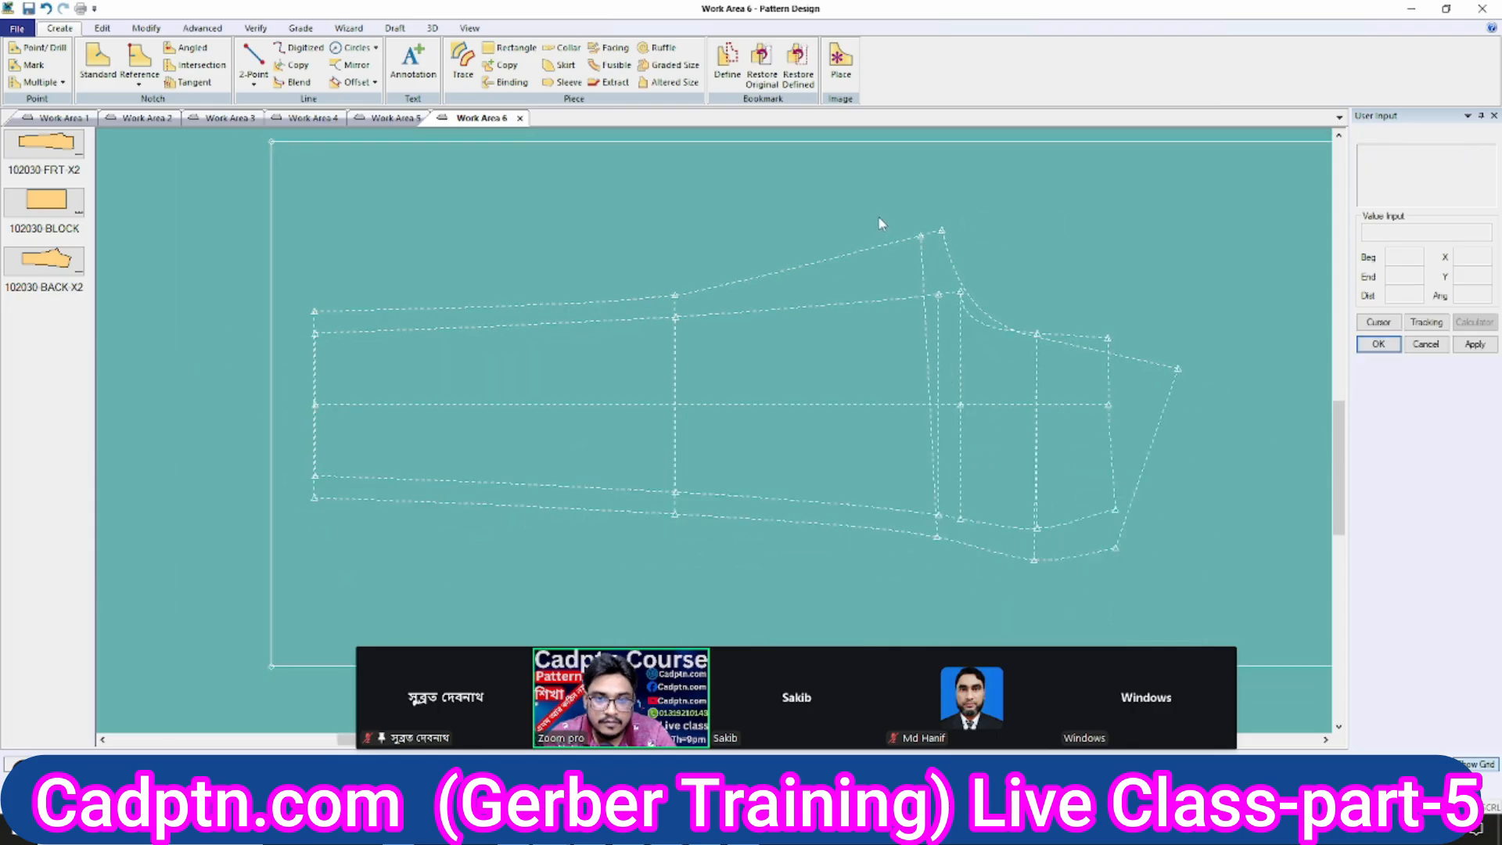
scroll(878, 216, down, 1)
scroll(924, 440, up, 3)
middle_drag(926, 439, 928, 356)
scroll(939, 470, up, 1)
middle_drag(952, 412, 1014, 413)
key(o)
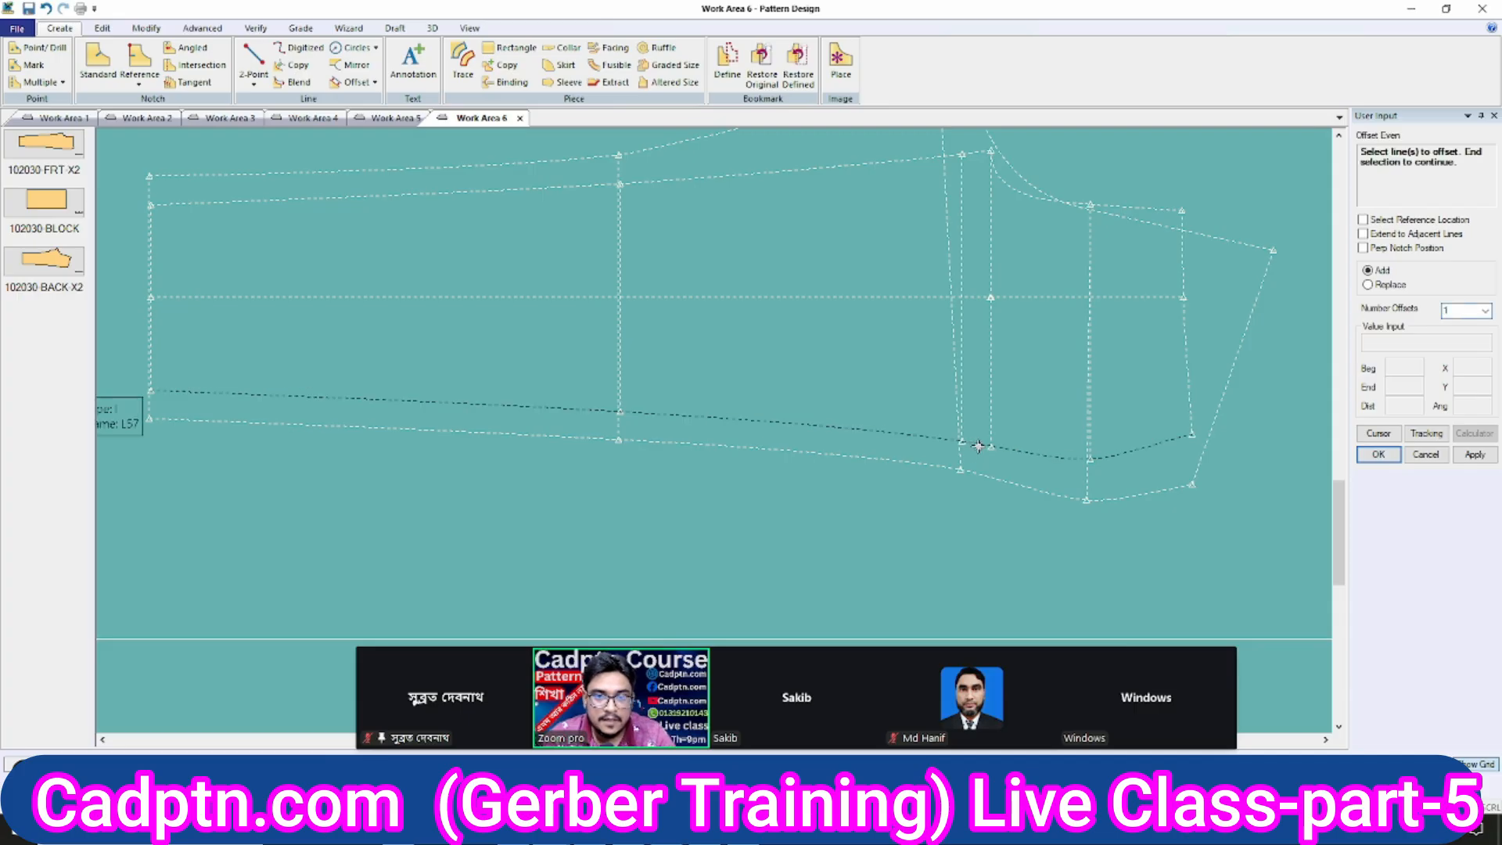
click(978, 446)
right_click(999, 352)
click(1006, 356)
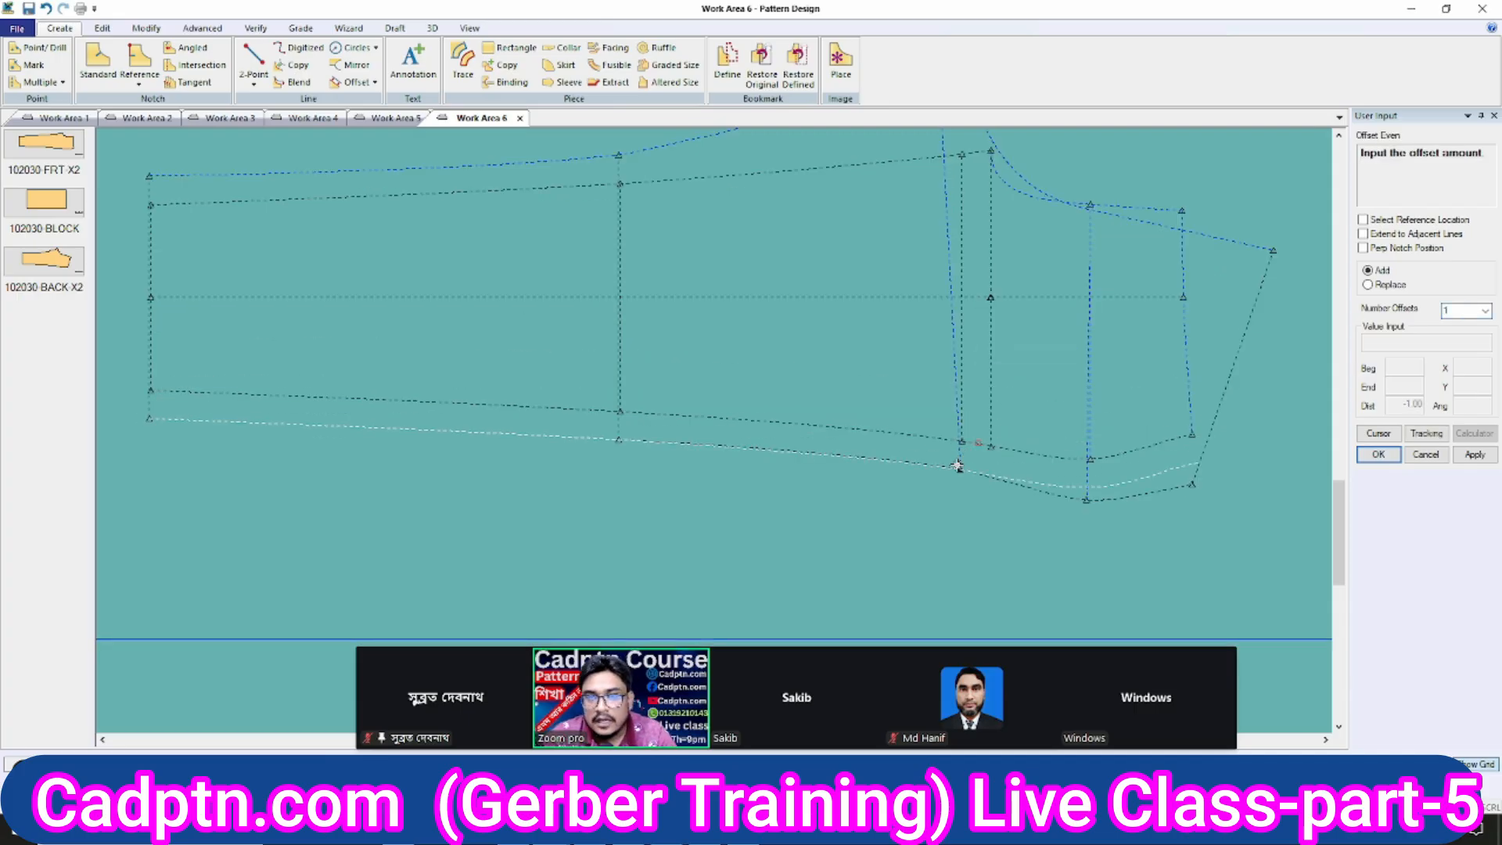
right_click(912, 460)
click(943, 483)
right_click(965, 286)
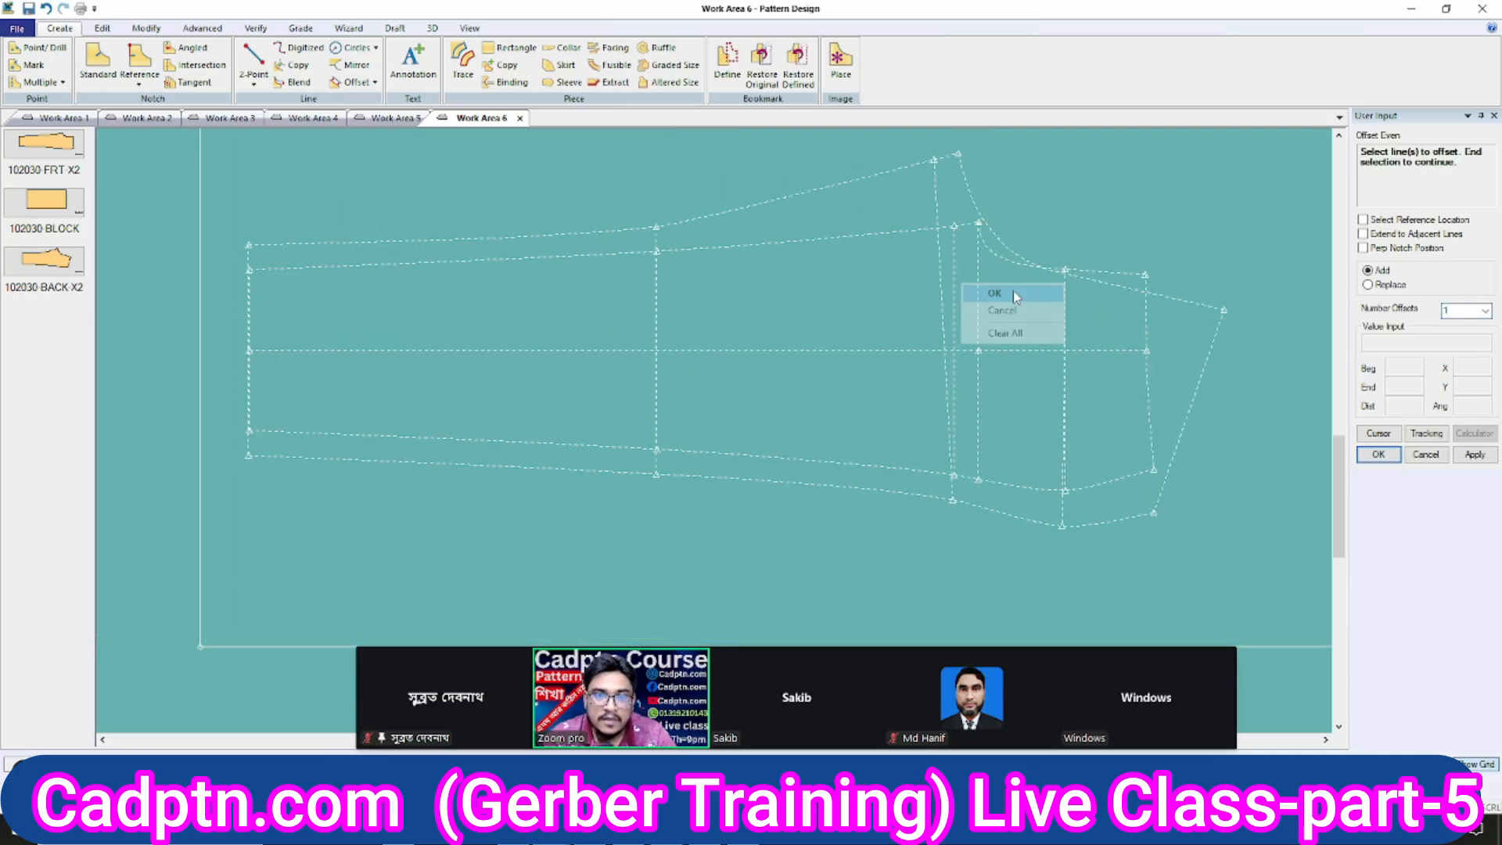
click(1014, 293)
Check with Offset Even the distance from the front inseam to the inseam-side end of the back crotch line.
scroll(999, 316, up, 2)
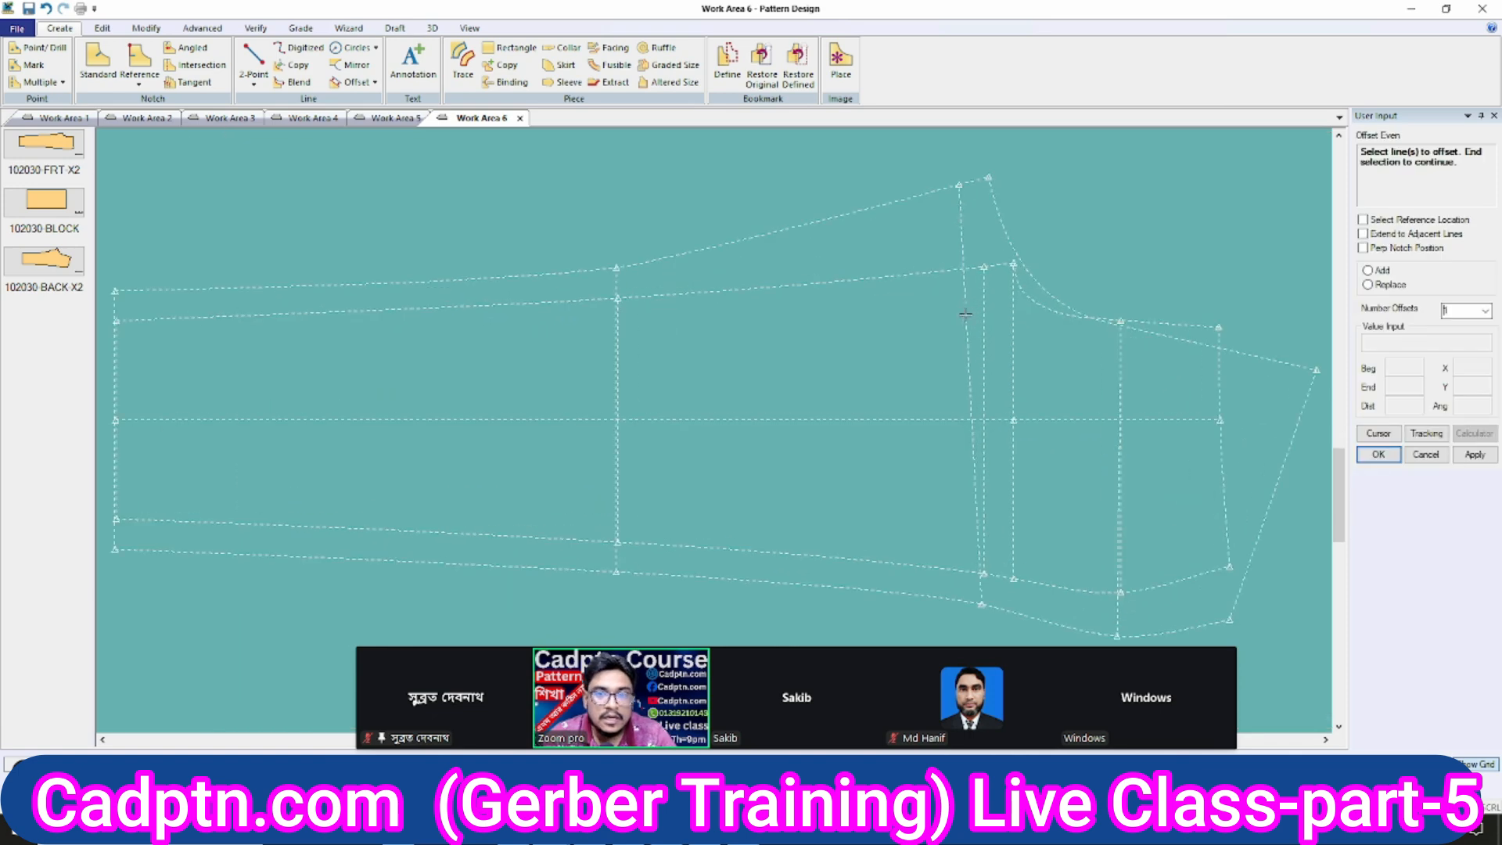
click(955, 272)
right_click(974, 209)
click(988, 217)
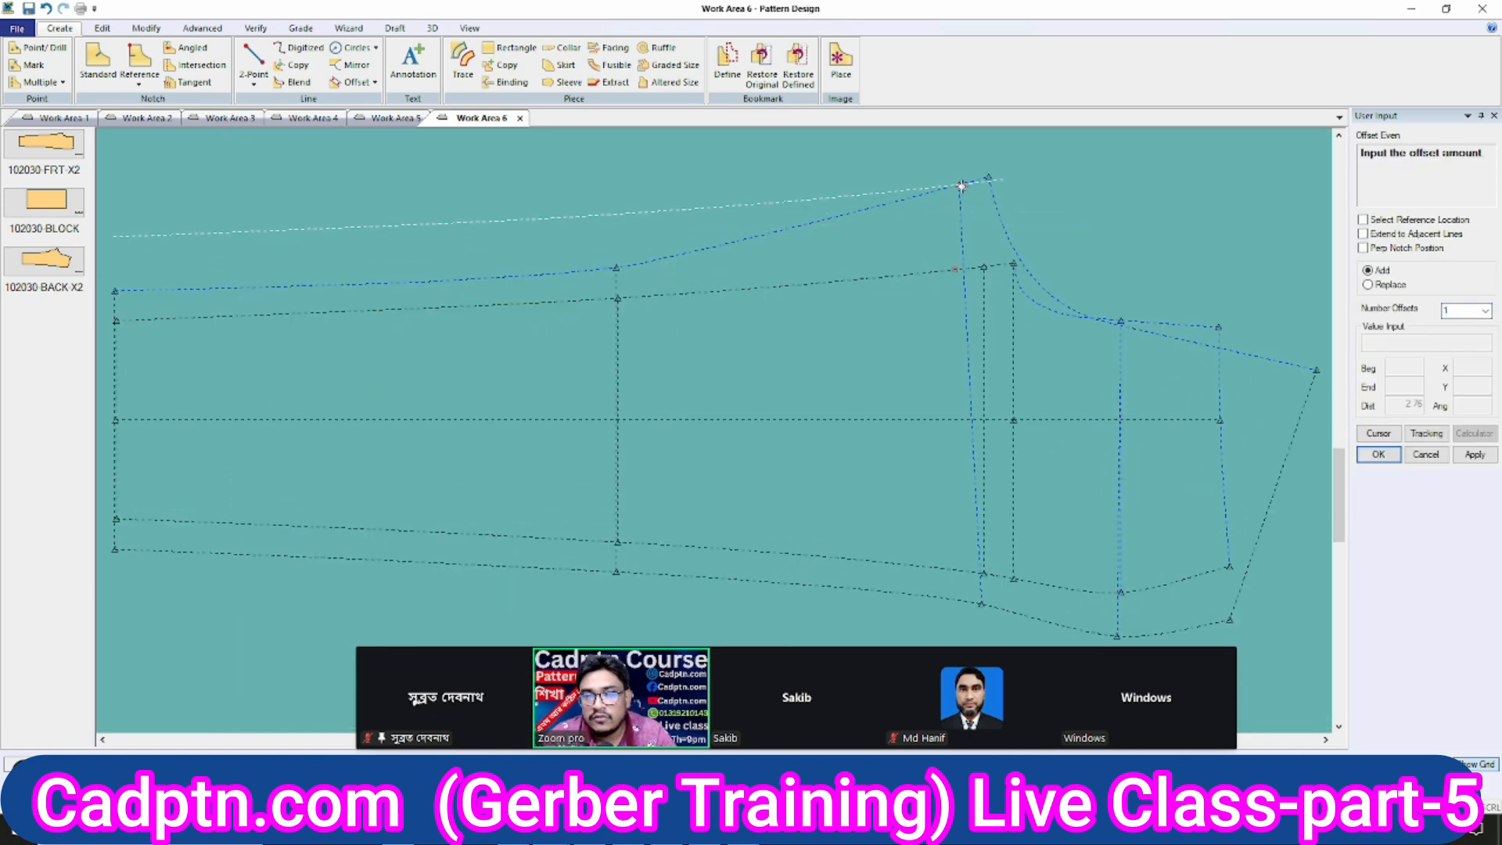
right_click(961, 187)
click(965, 212)
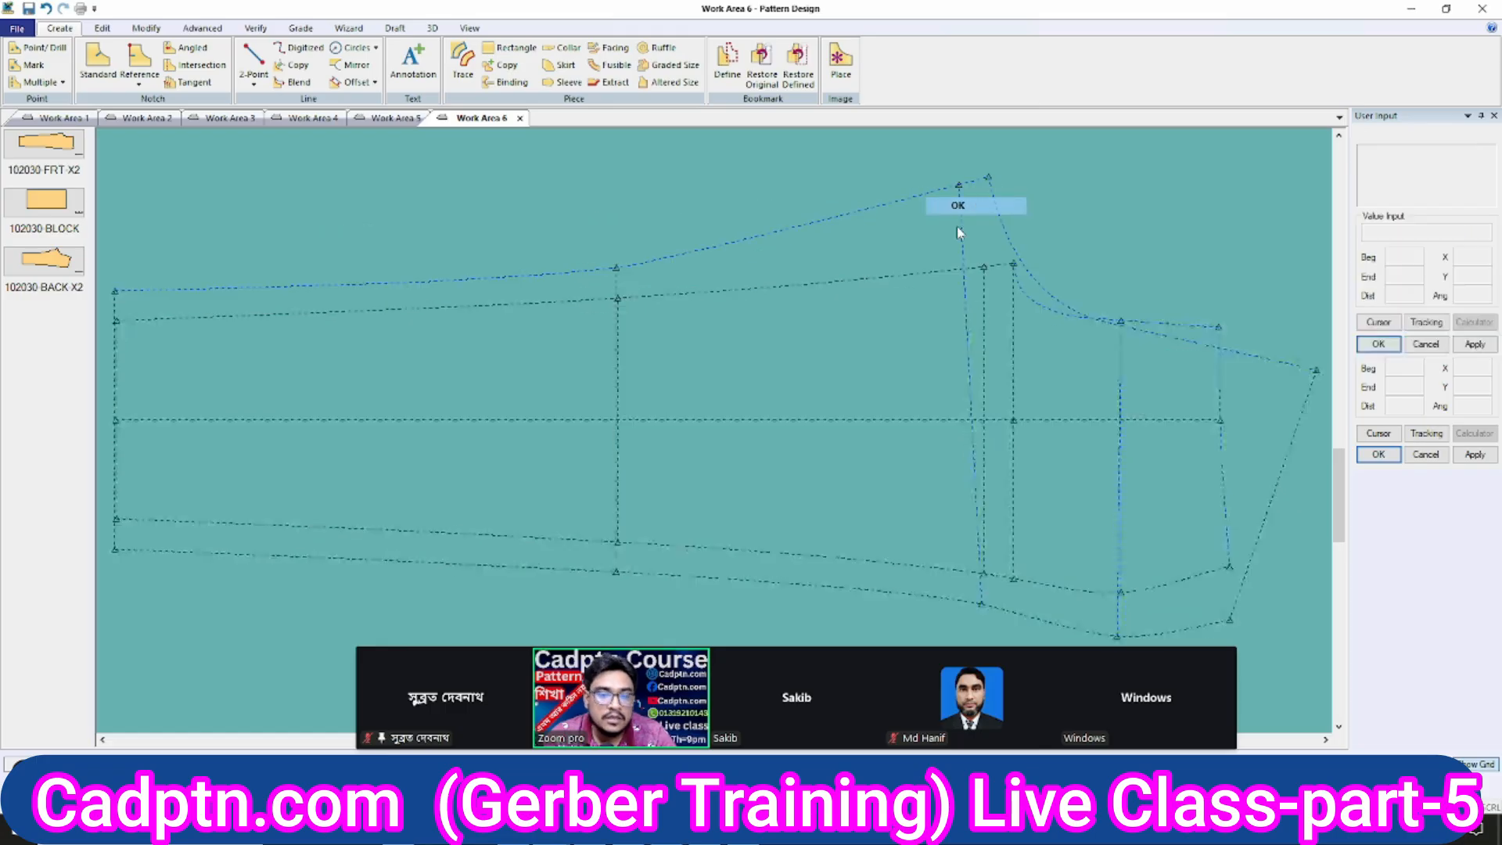
Switch to Calculator and compute 5.75 ÷ 3 × 2.
click(899, 829)
drag(1285, 85, 505, 157)
click(631, 326)
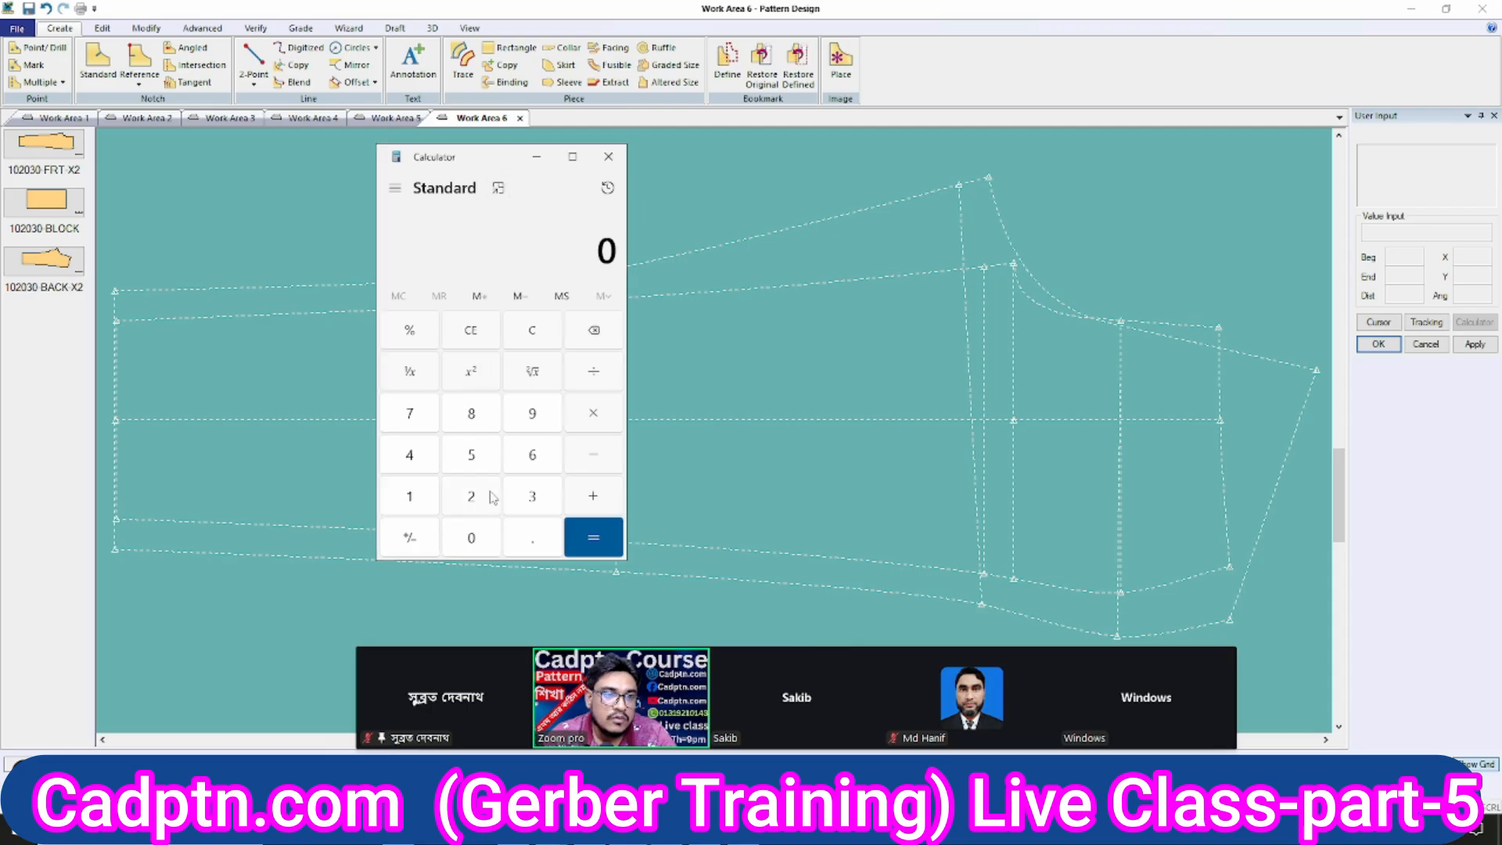
click(471, 460)
click(537, 540)
click(422, 415)
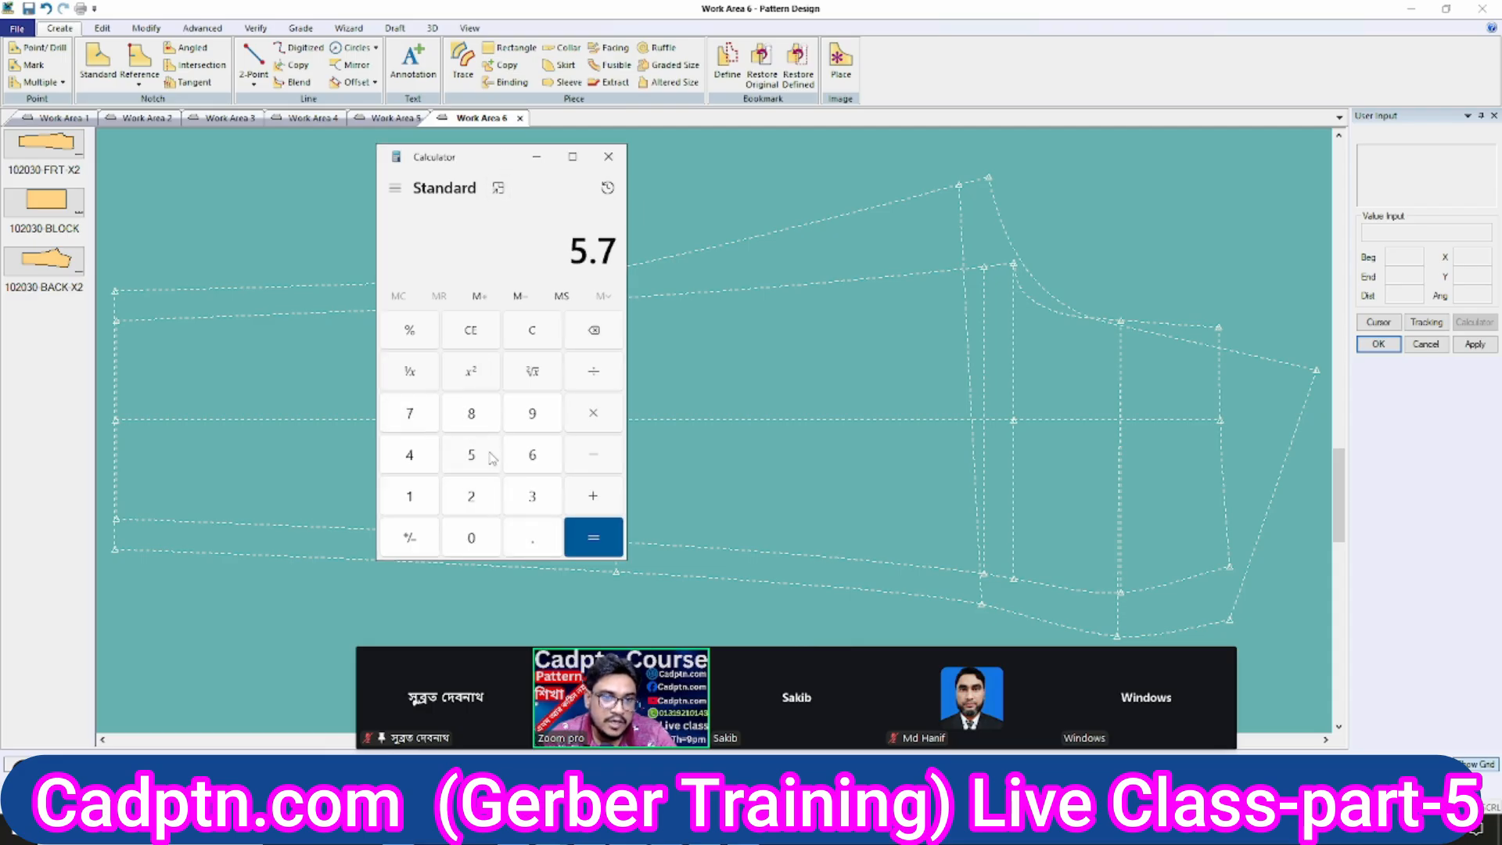
click(491, 458)
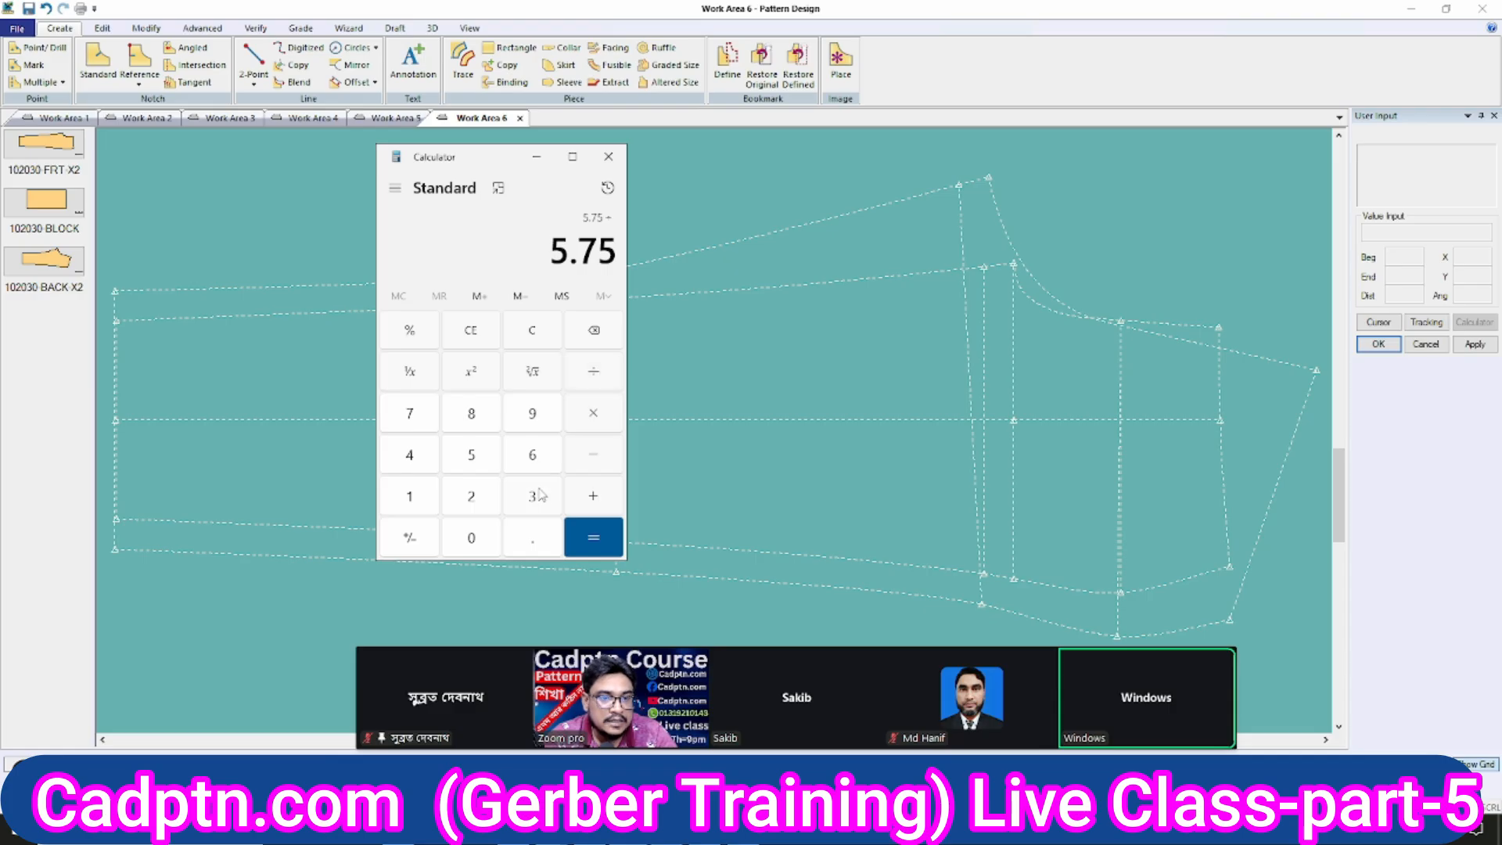
click(539, 494)
click(593, 536)
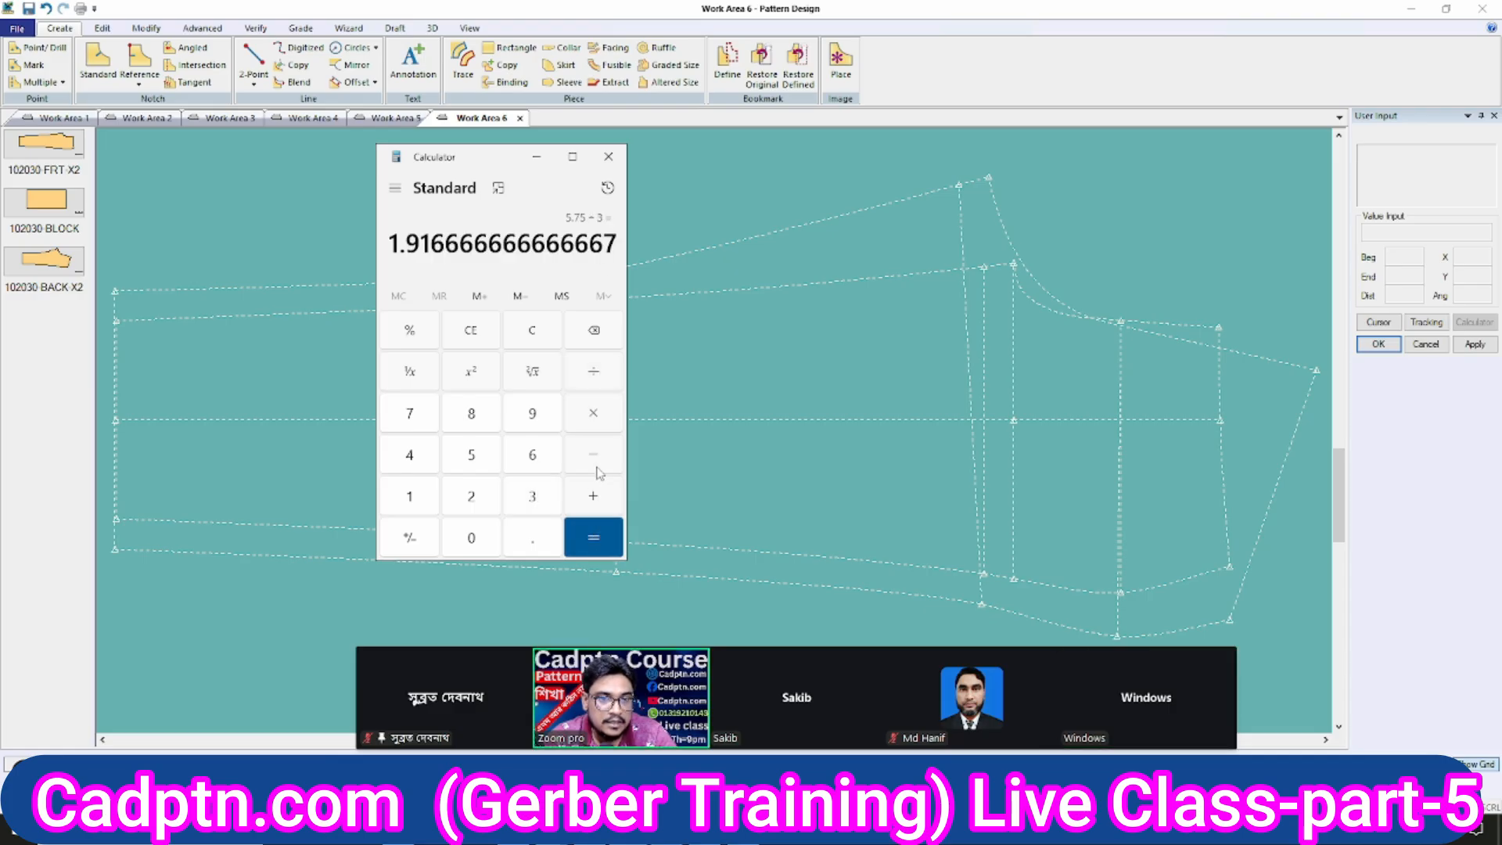
click(595, 414)
click(472, 496)
click(593, 537)
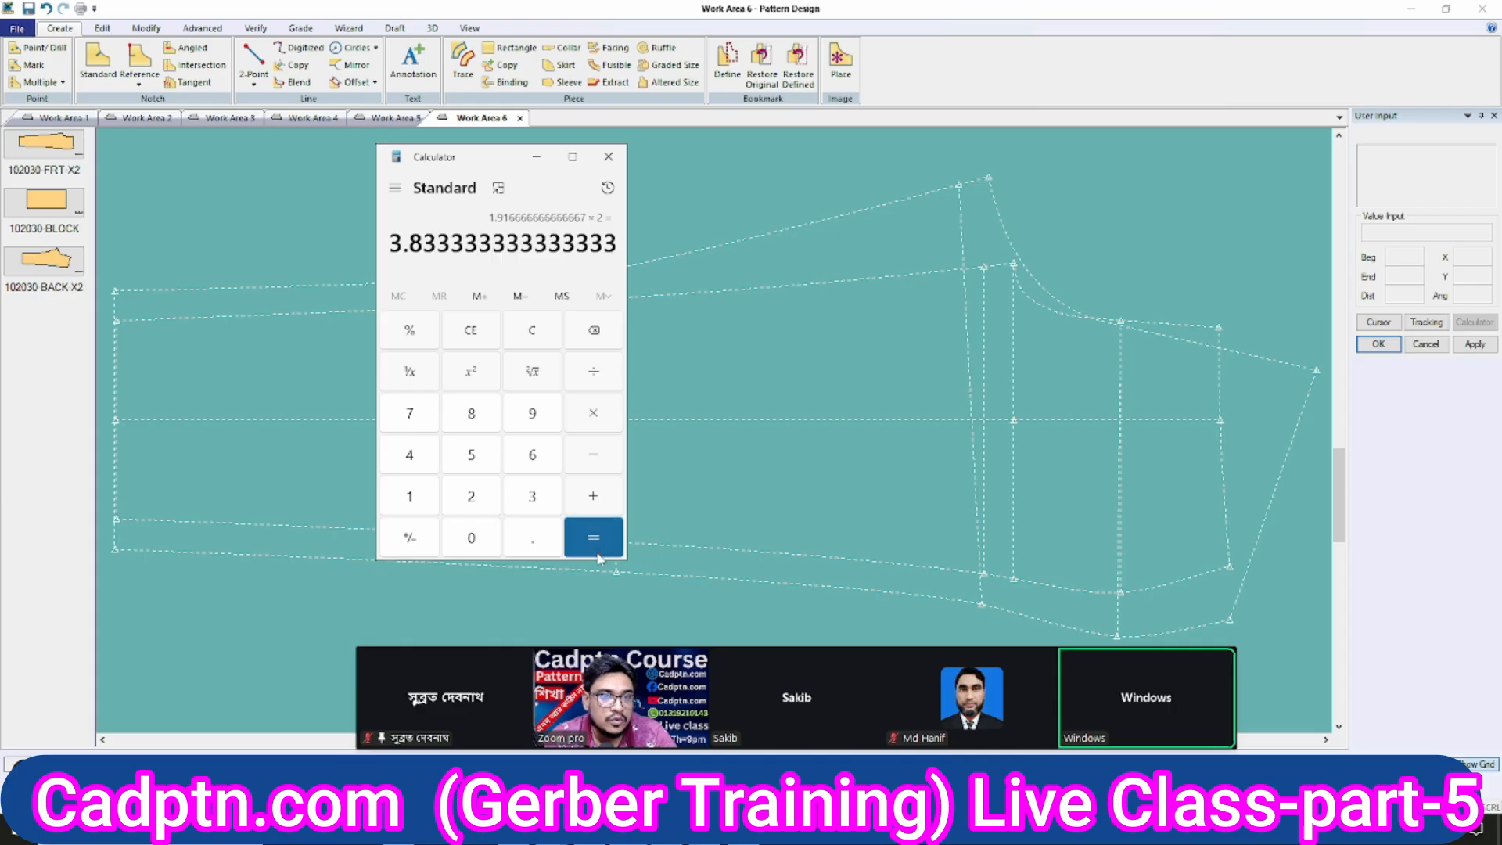
Subtract 1 from the Calculator result.
drag(494, 156, 488, 141)
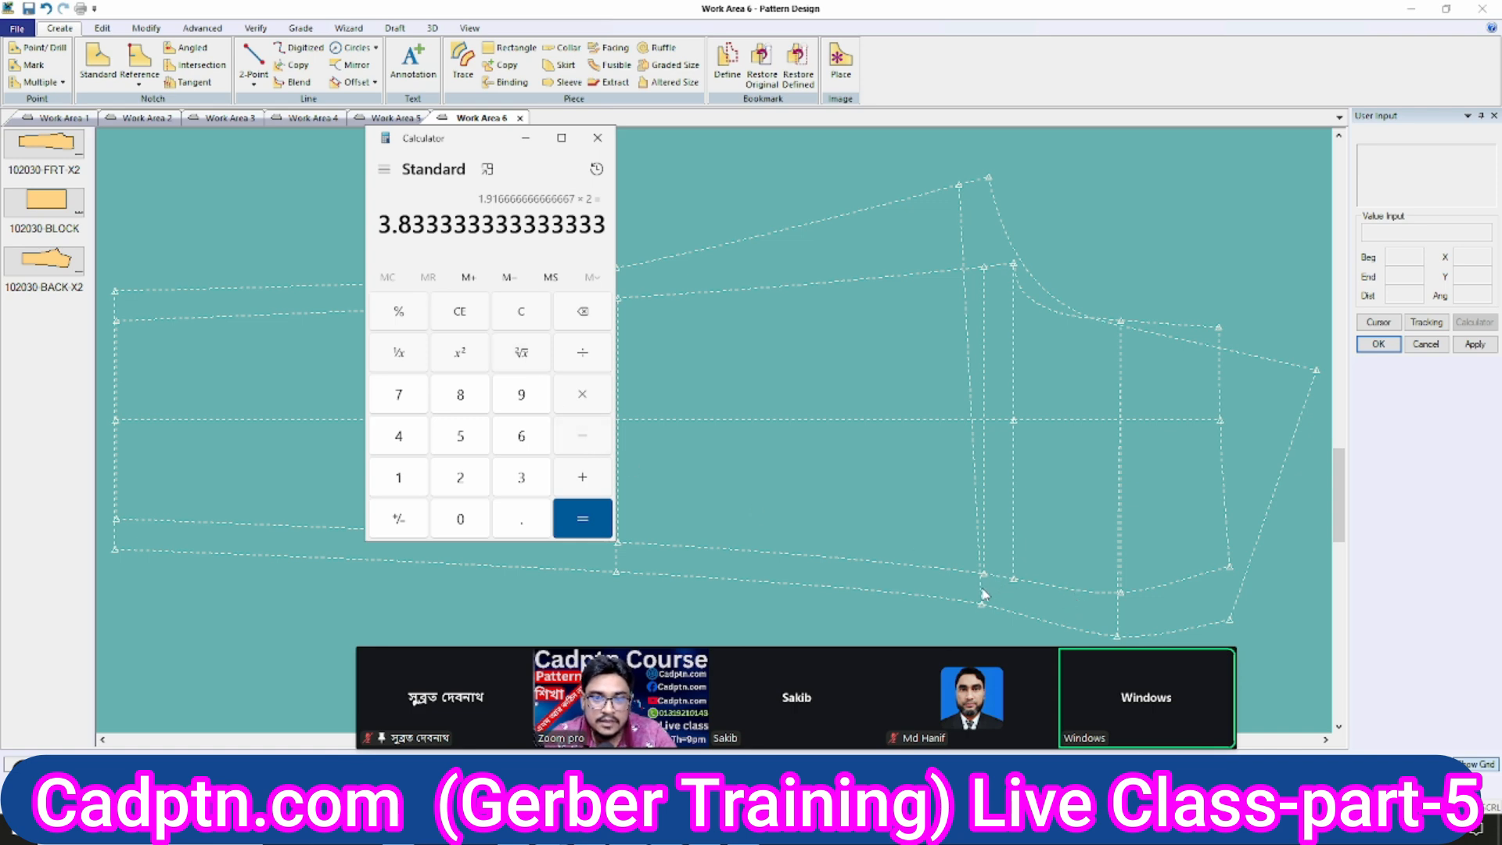
click(588, 442)
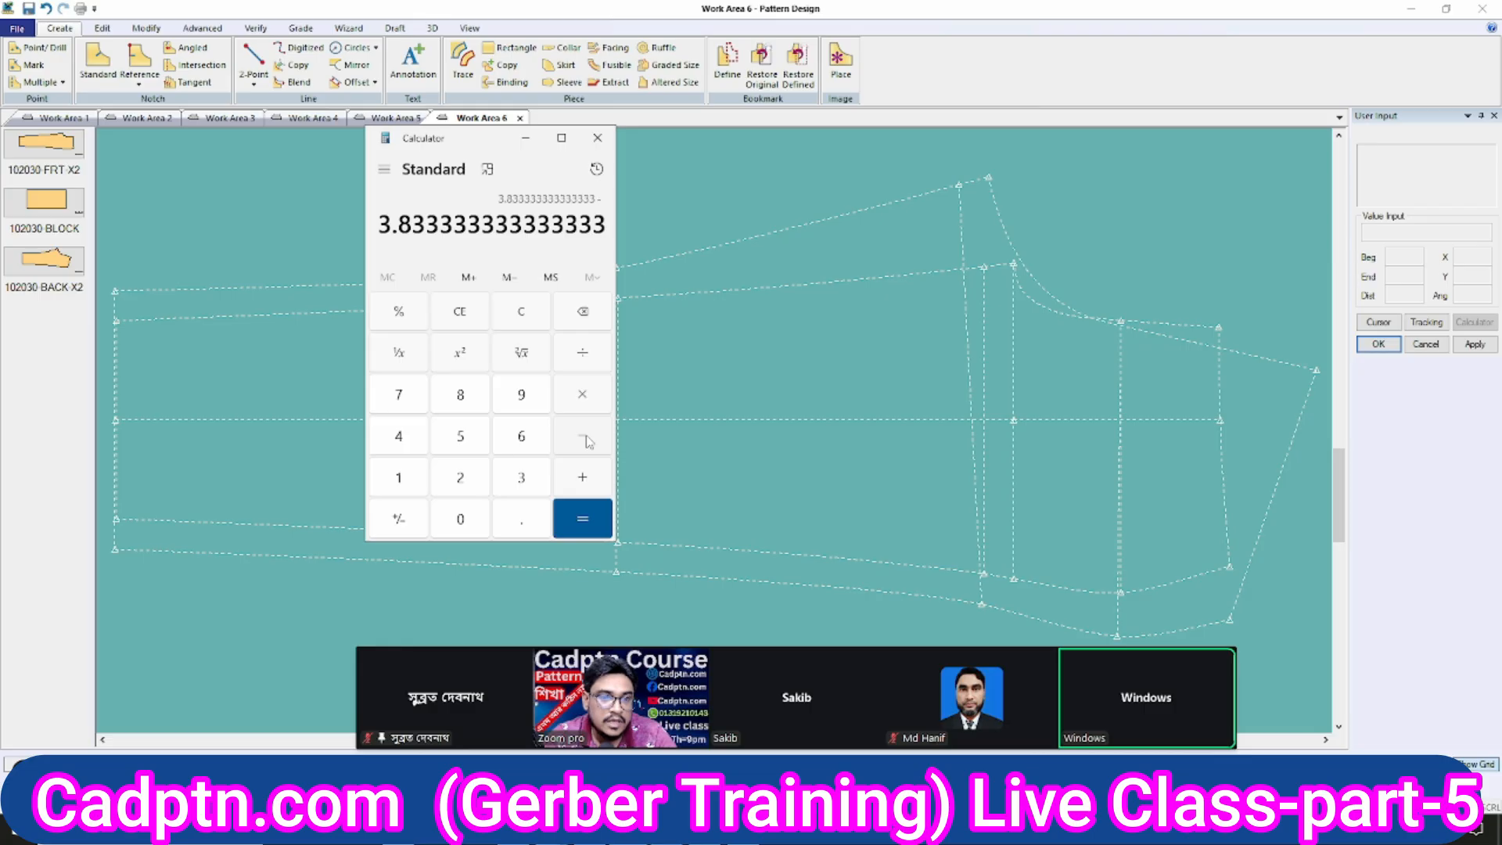
click(401, 477)
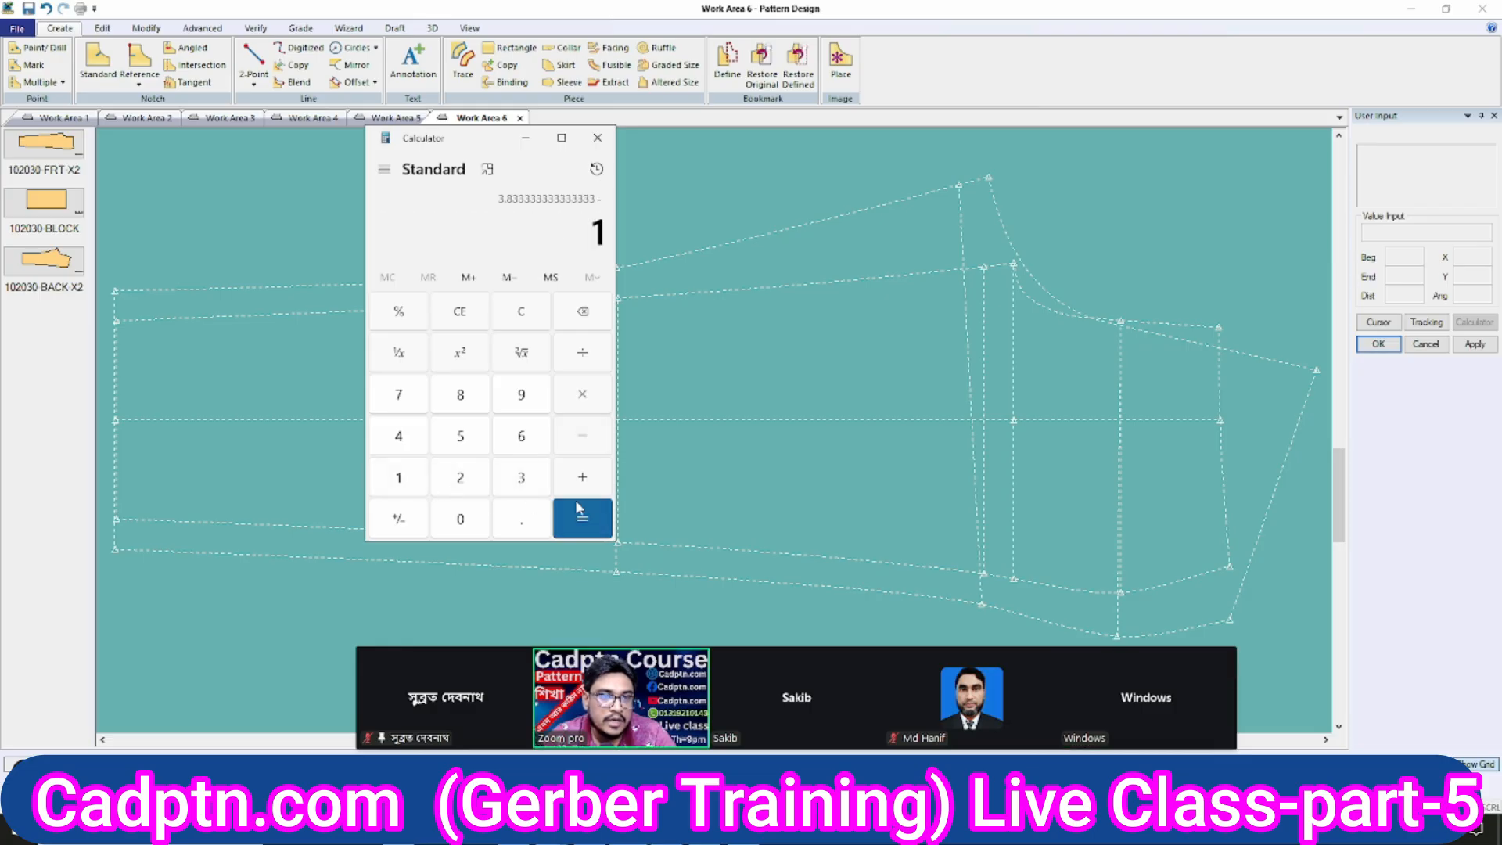
key(Return)
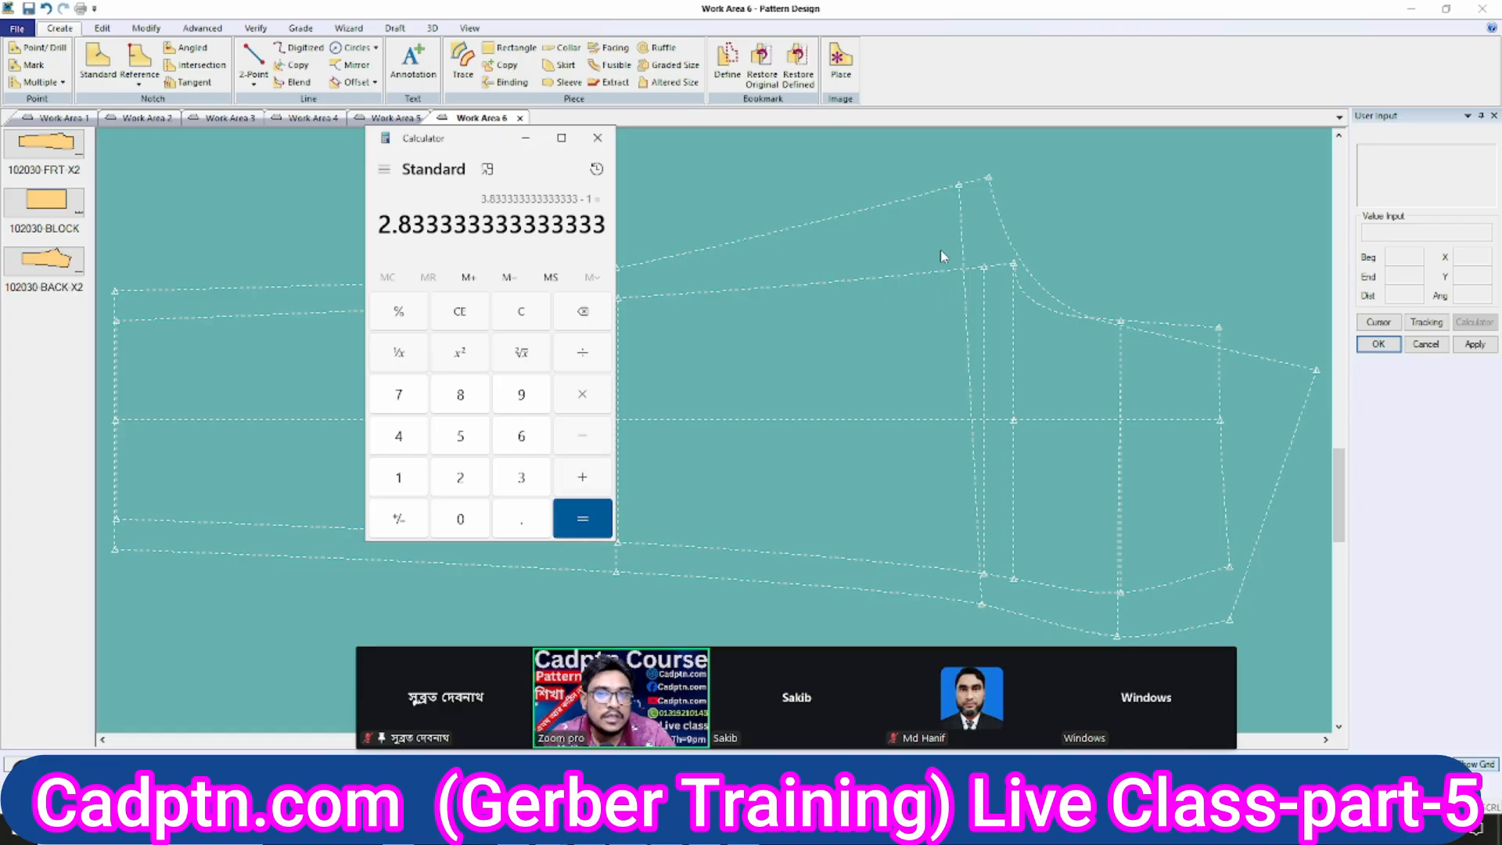
Return to the pattern and recheck with Offset Even the distance from the front inseam to the back crotch line's inseam-side end.
click(921, 262)
middle_drag(949, 257, 882, 261)
key(o)
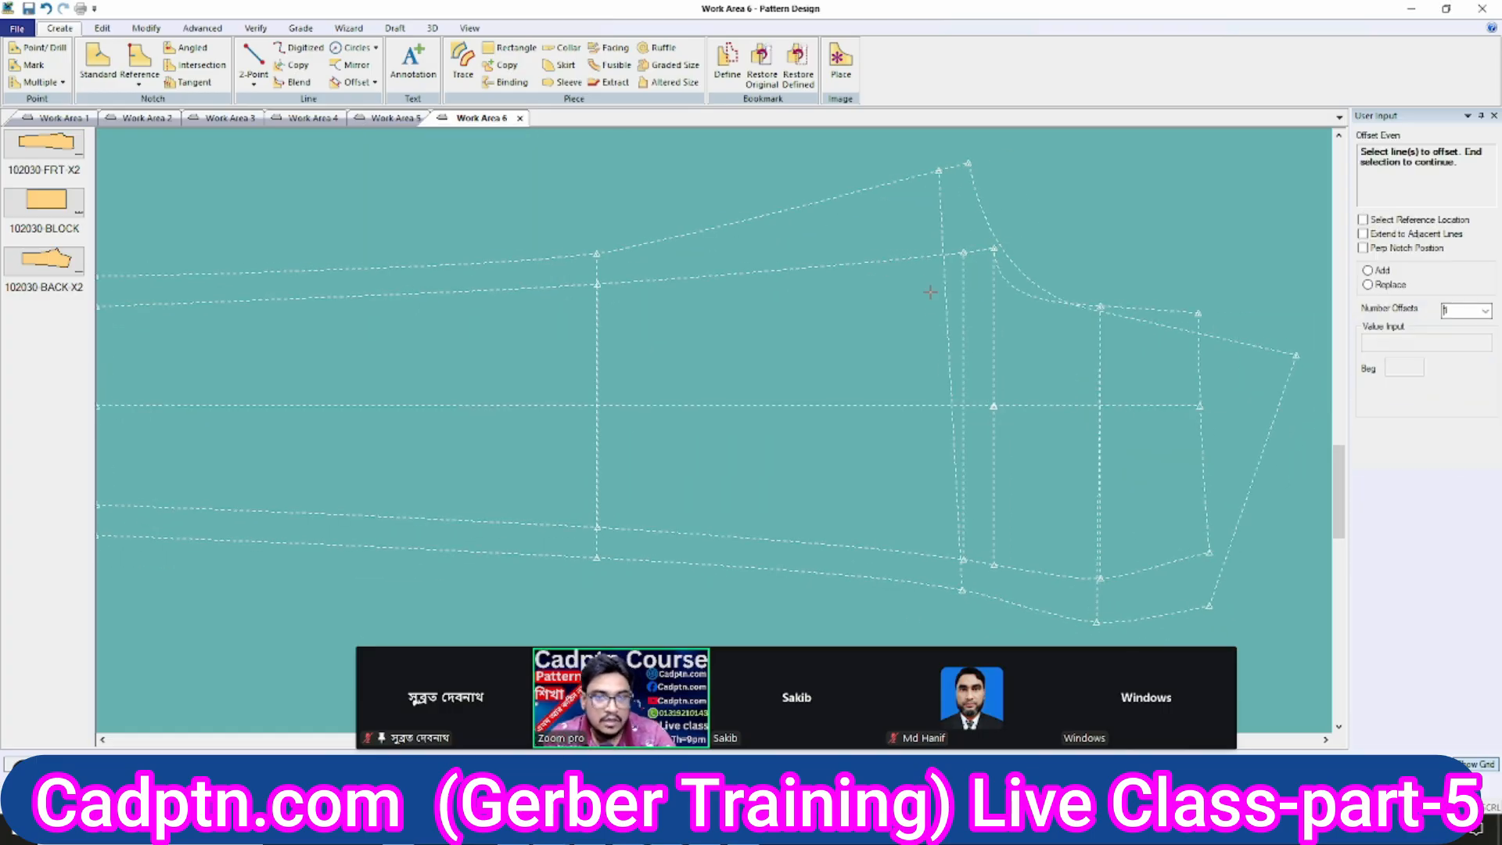
click(927, 258)
right_click(987, 173)
click(996, 181)
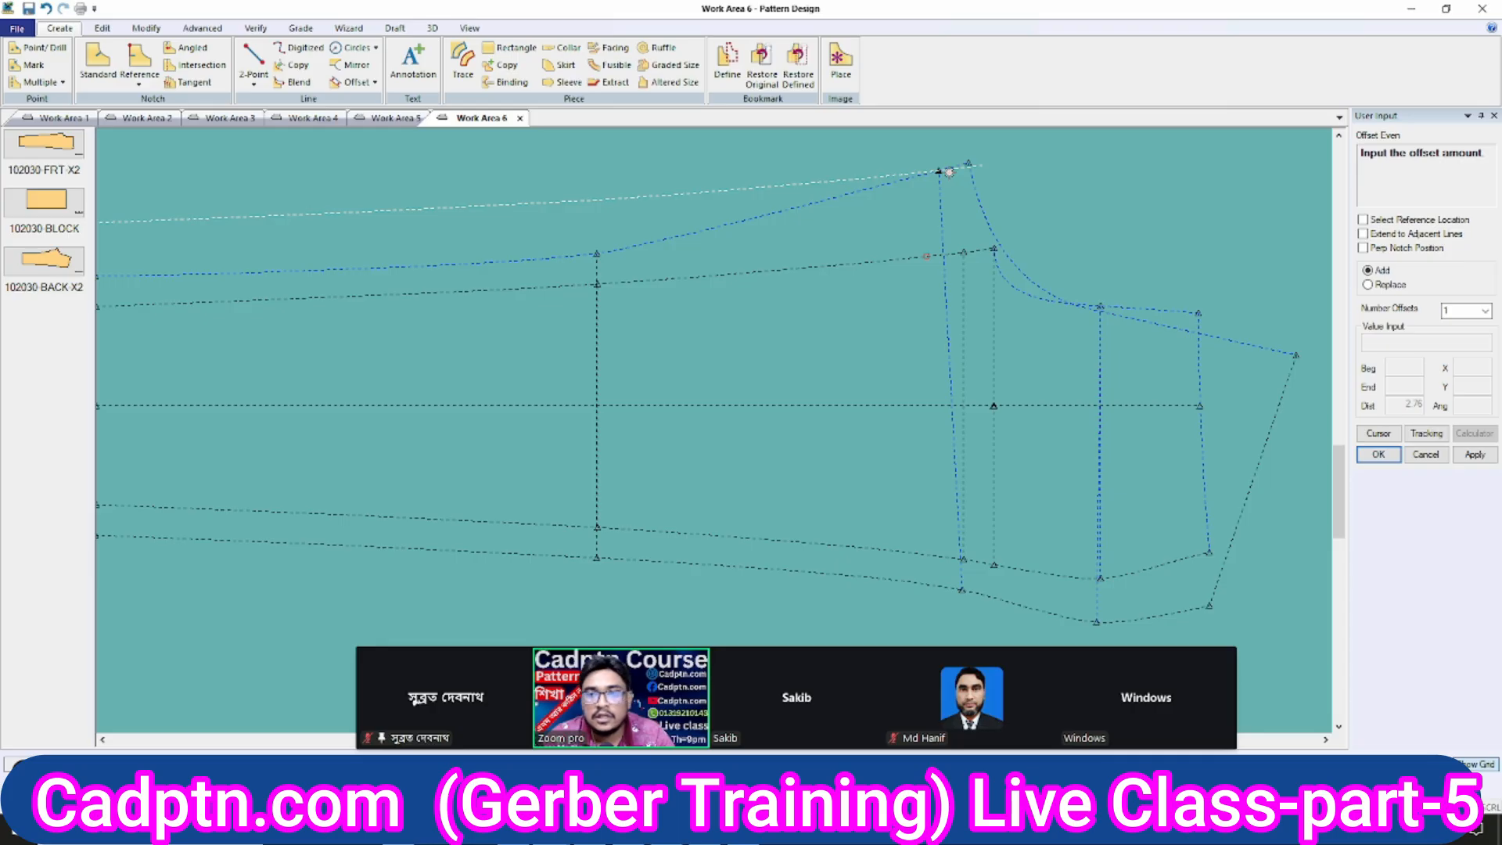
right_click(949, 172)
click(959, 192)
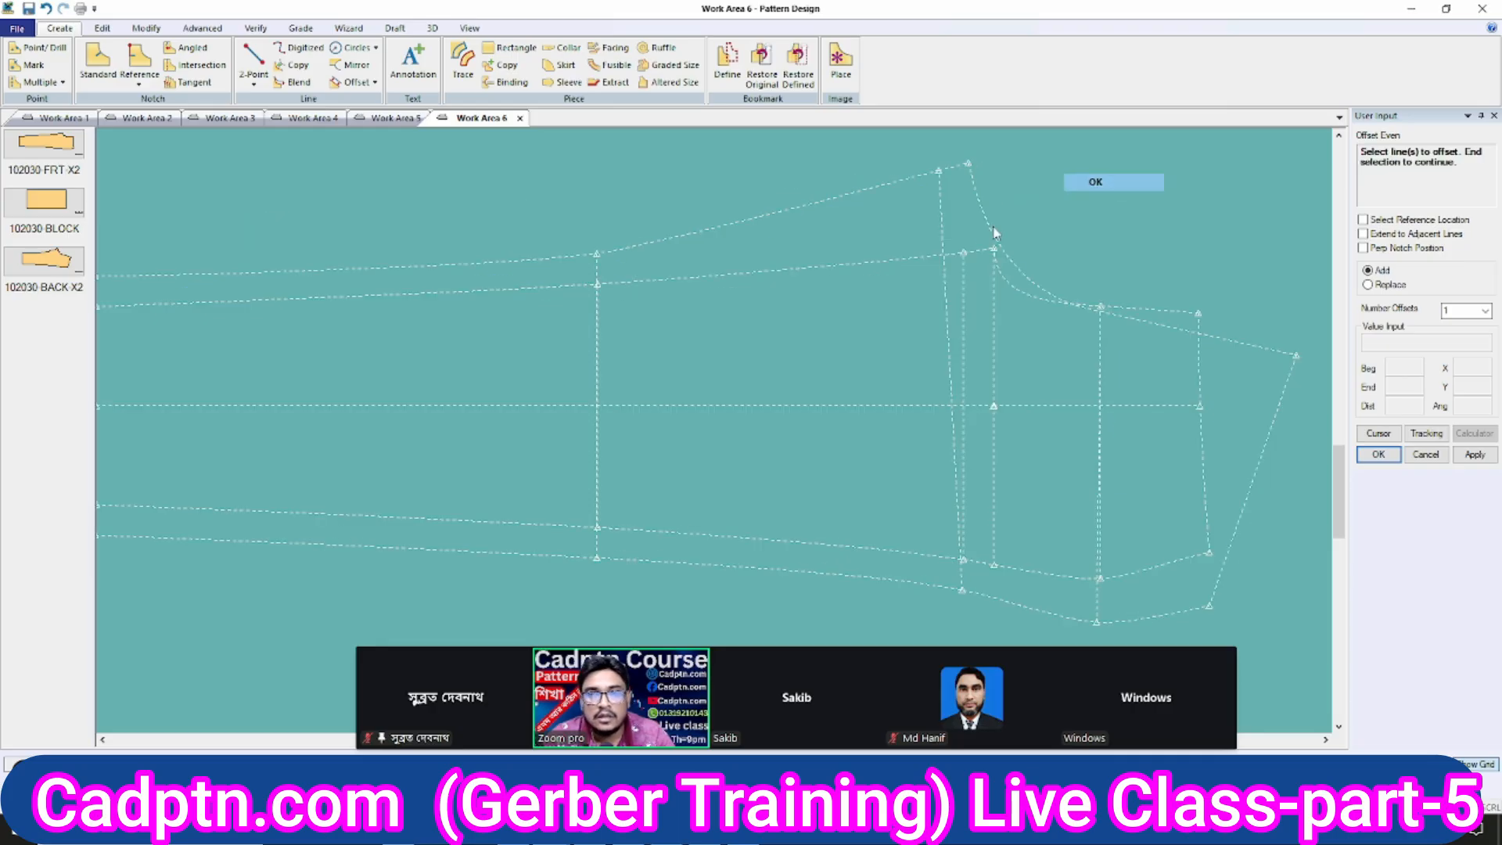
middle_drag(899, 241, 859, 301)
key(m)
scroll(925, 189, up, 1)
drag(961, 190, 873, 247)
right_click(954, 183)
click(946, 212)
scroll(949, 217, down, 1)
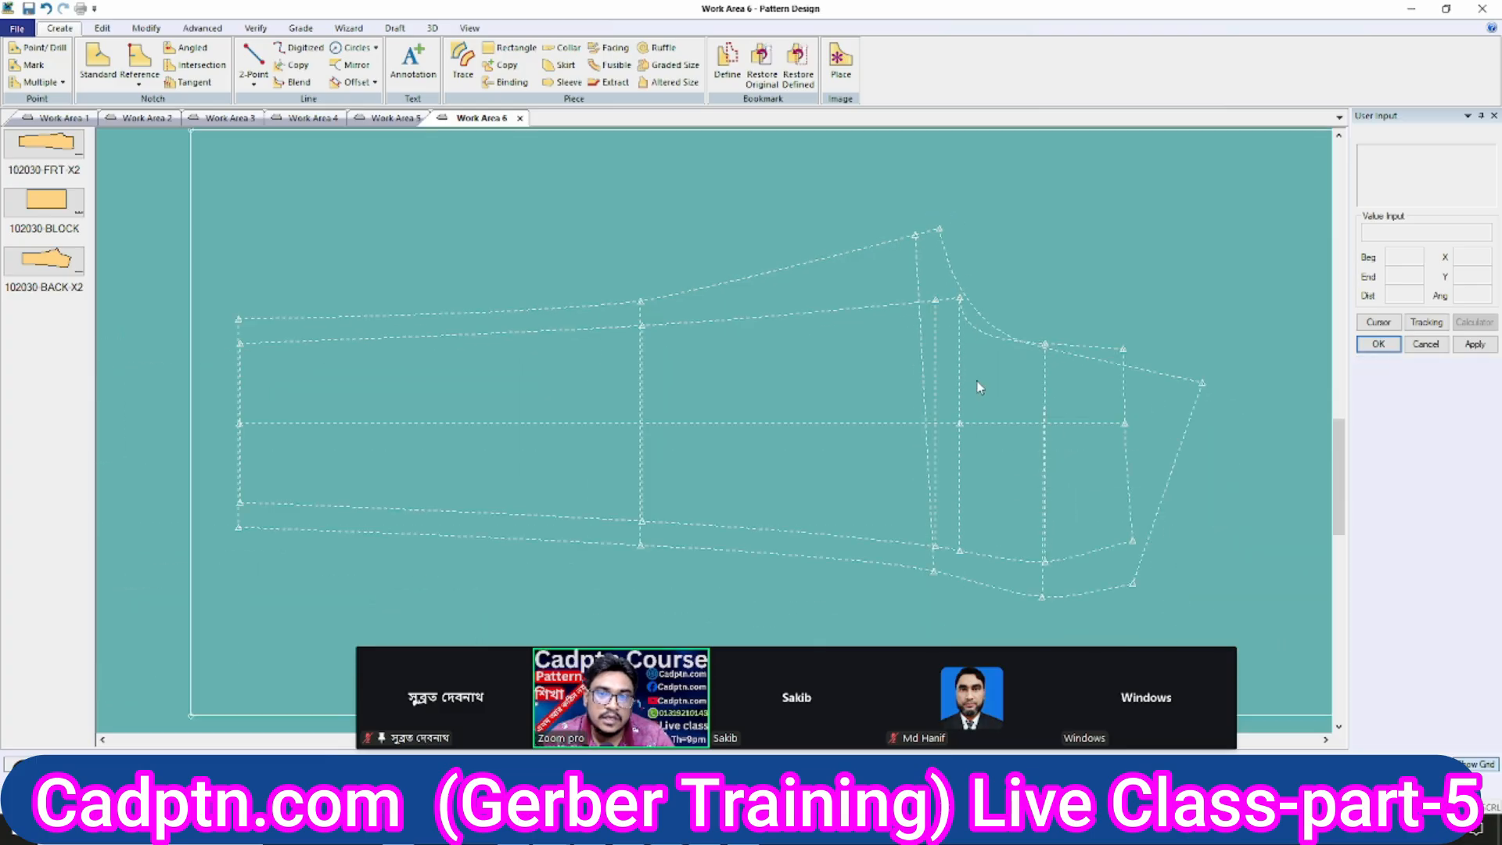
Measure the graded lengths of the front and back crotch lines.
middle_drag(979, 384, 994, 345)
key(l)
click(937, 315)
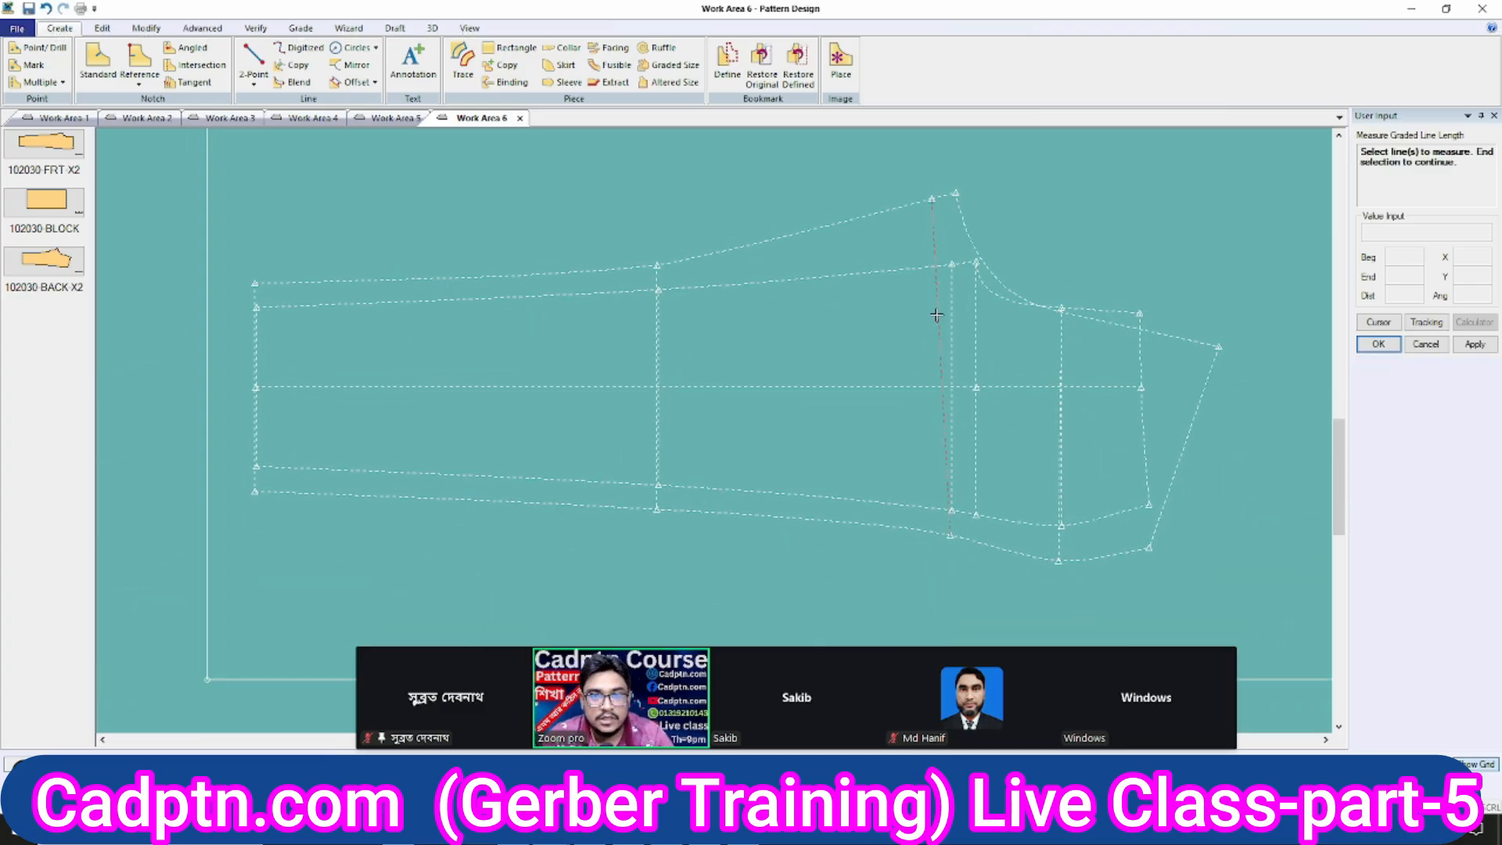
right_click(1053, 209)
click(1098, 220)
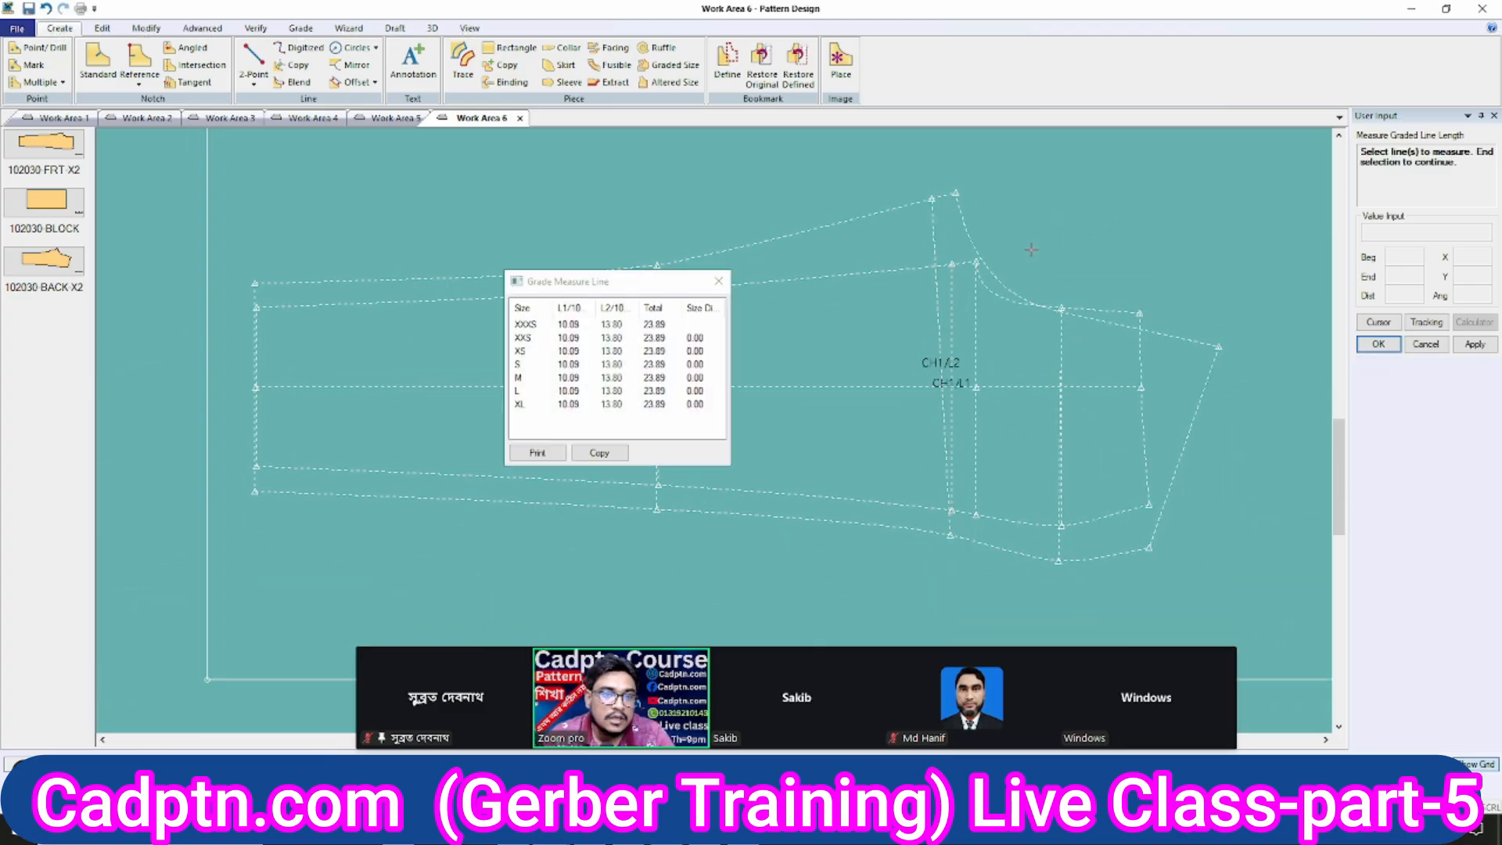
click(661, 369)
right_click(961, 218)
click(976, 228)
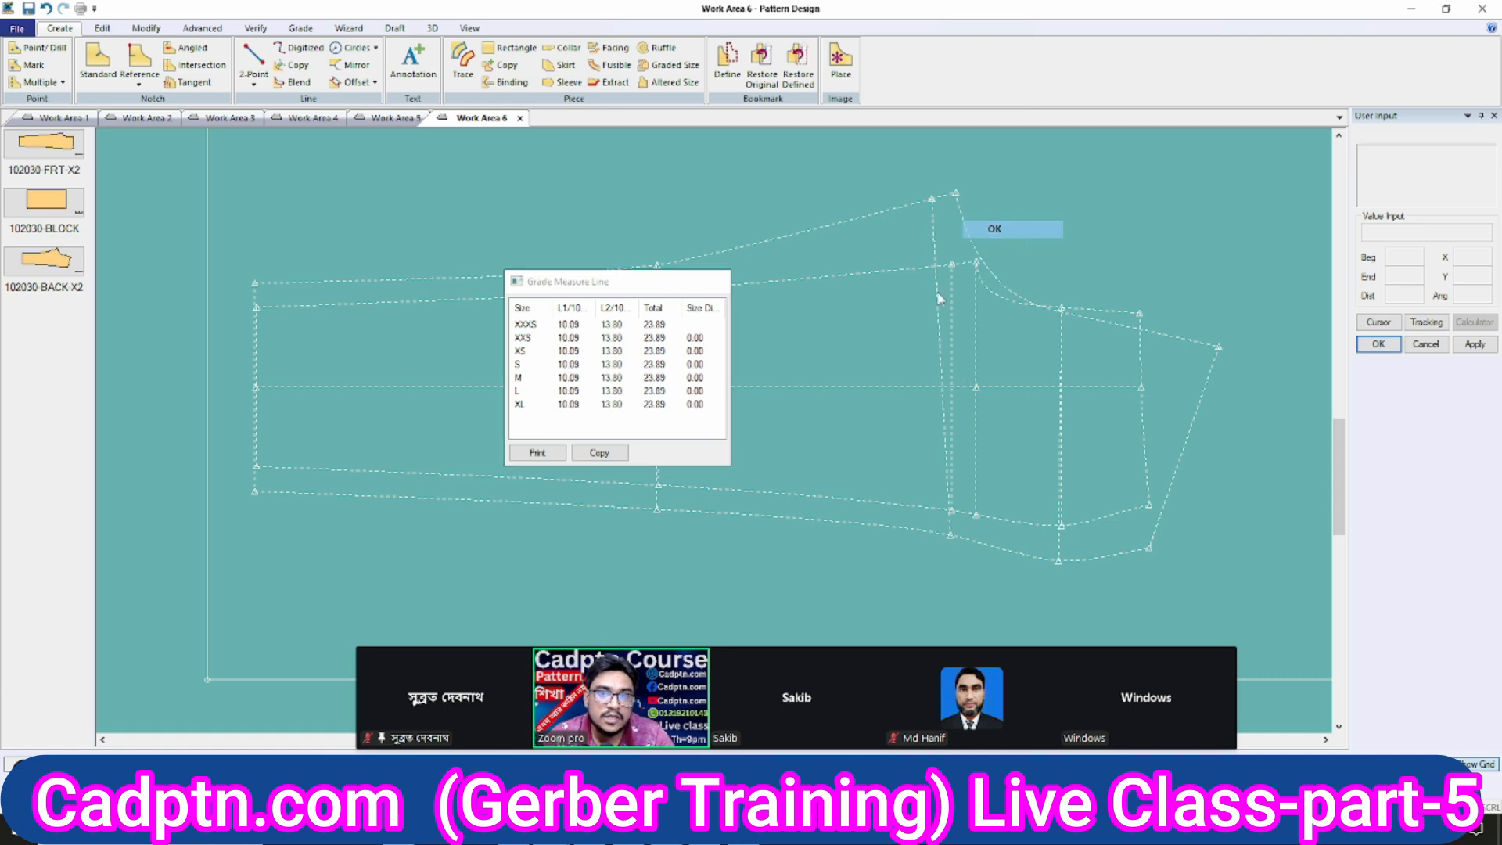
middle_drag(906, 302, 876, 323)
key(m)
scroll(934, 189, up, 2)
drag(968, 181, 858, 237)
right_click(872, 165)
click(914, 176)
right_click(920, 190)
click(935, 212)
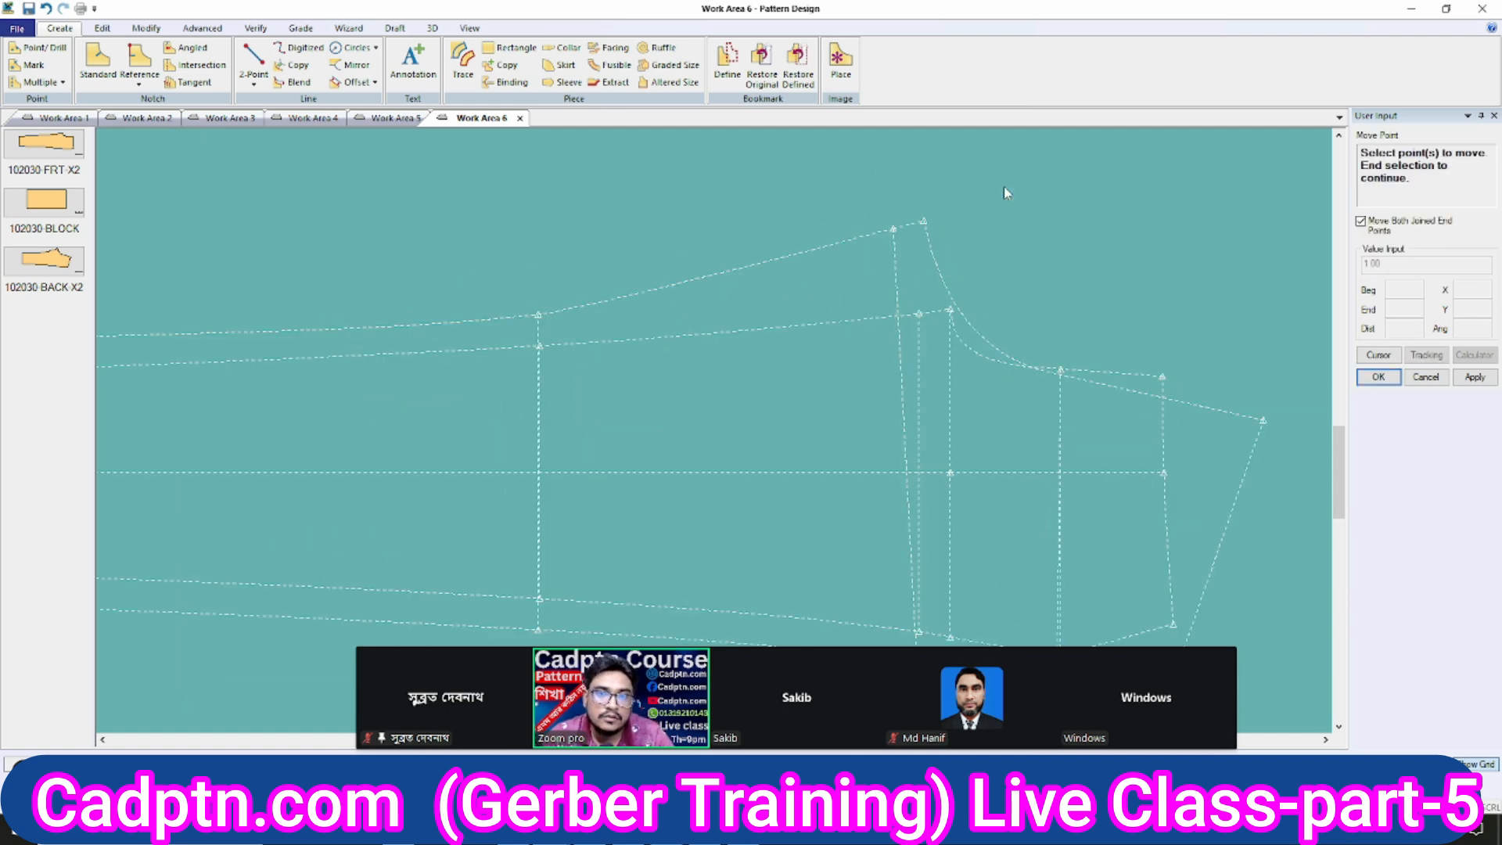
right_click(1006, 191)
click(1006, 191)
middle_drag(840, 307, 845, 295)
key(s)
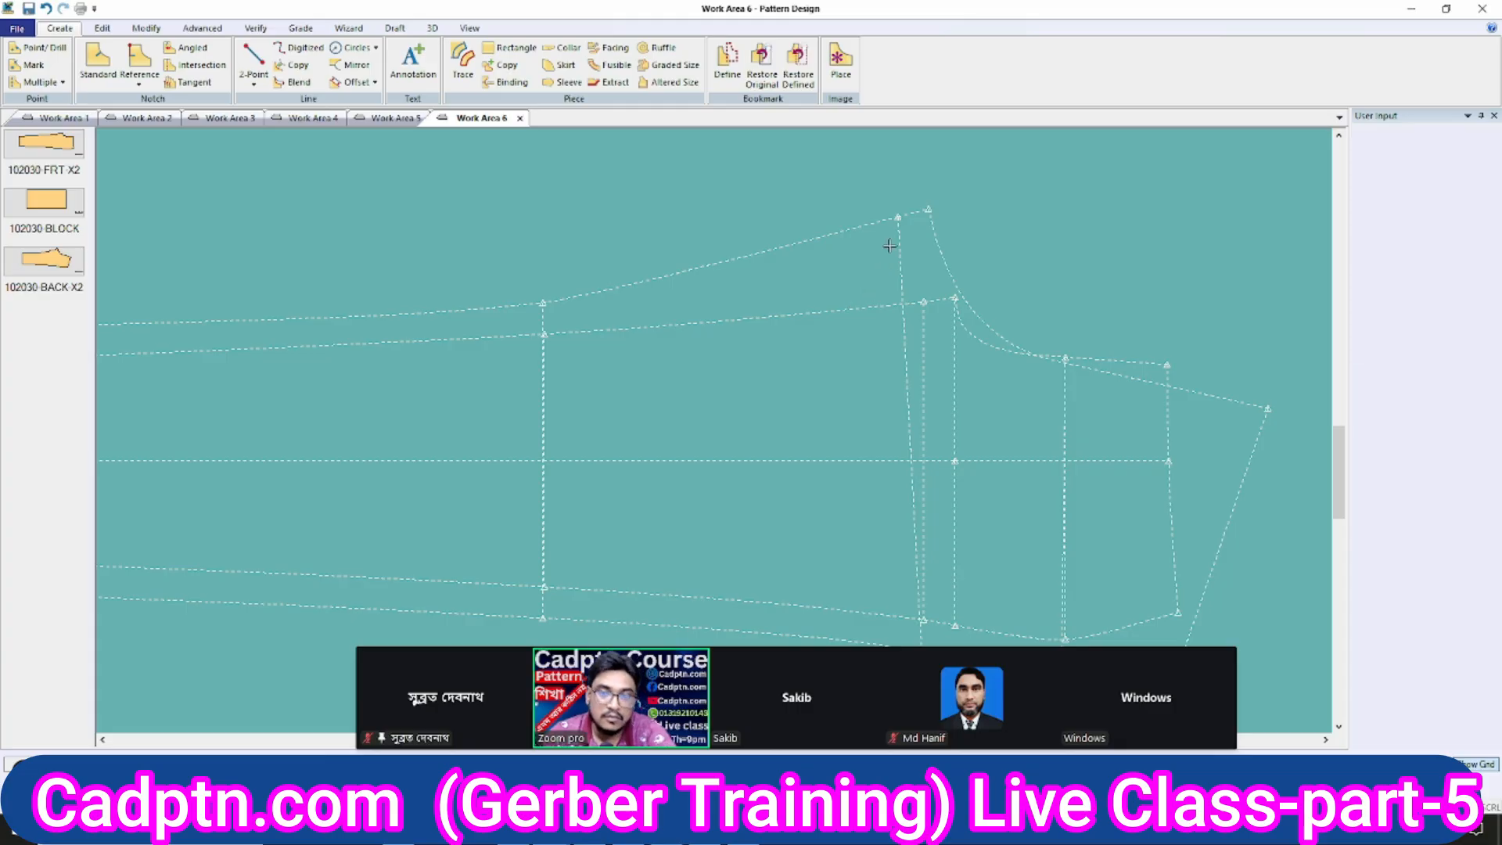
click(920, 211)
right_click(1045, 178)
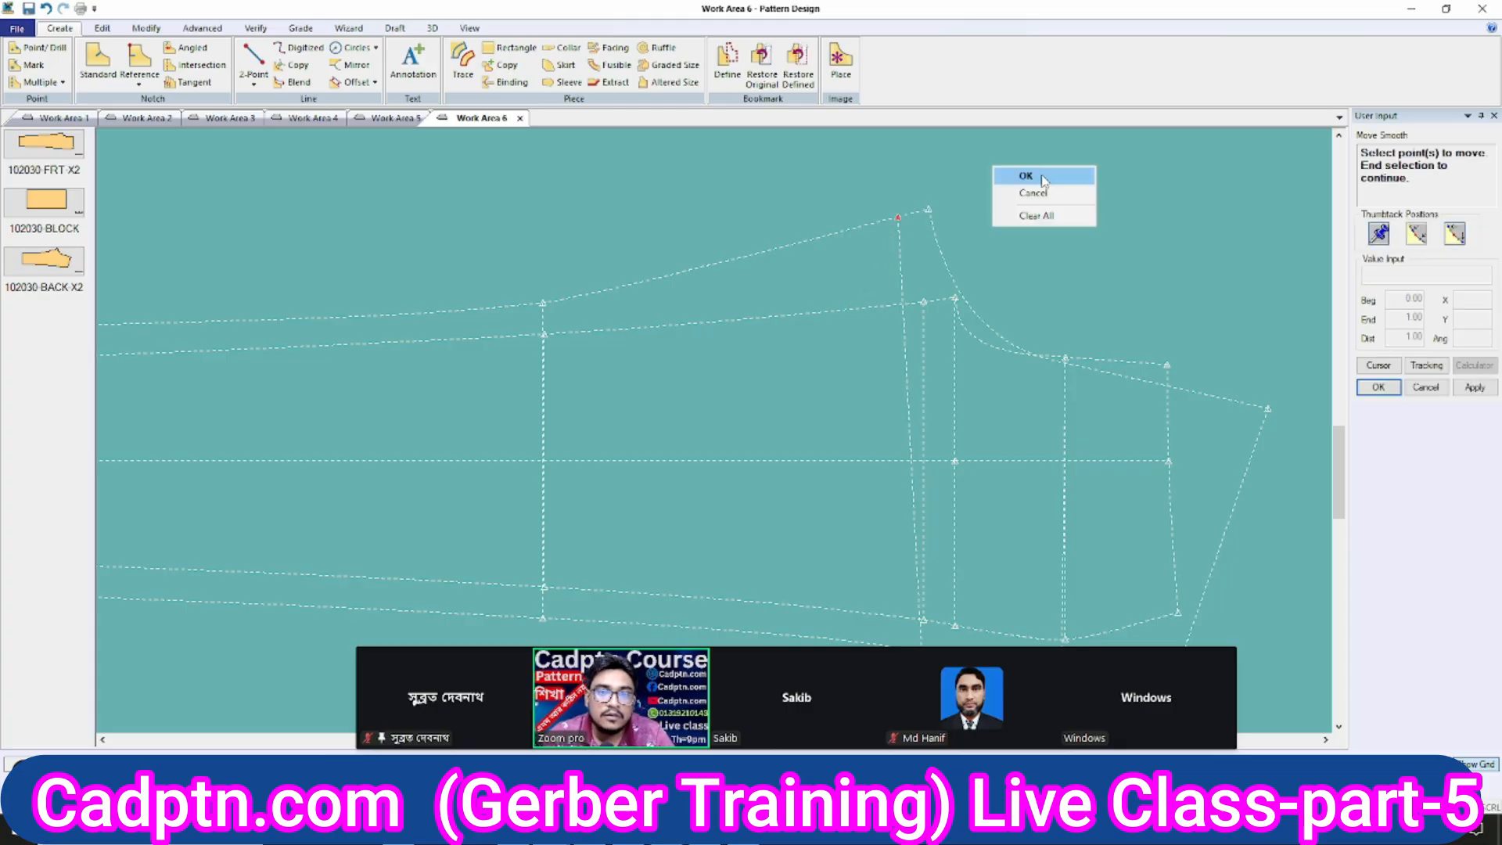
click(1041, 177)
right_click(936, 166)
click(966, 192)
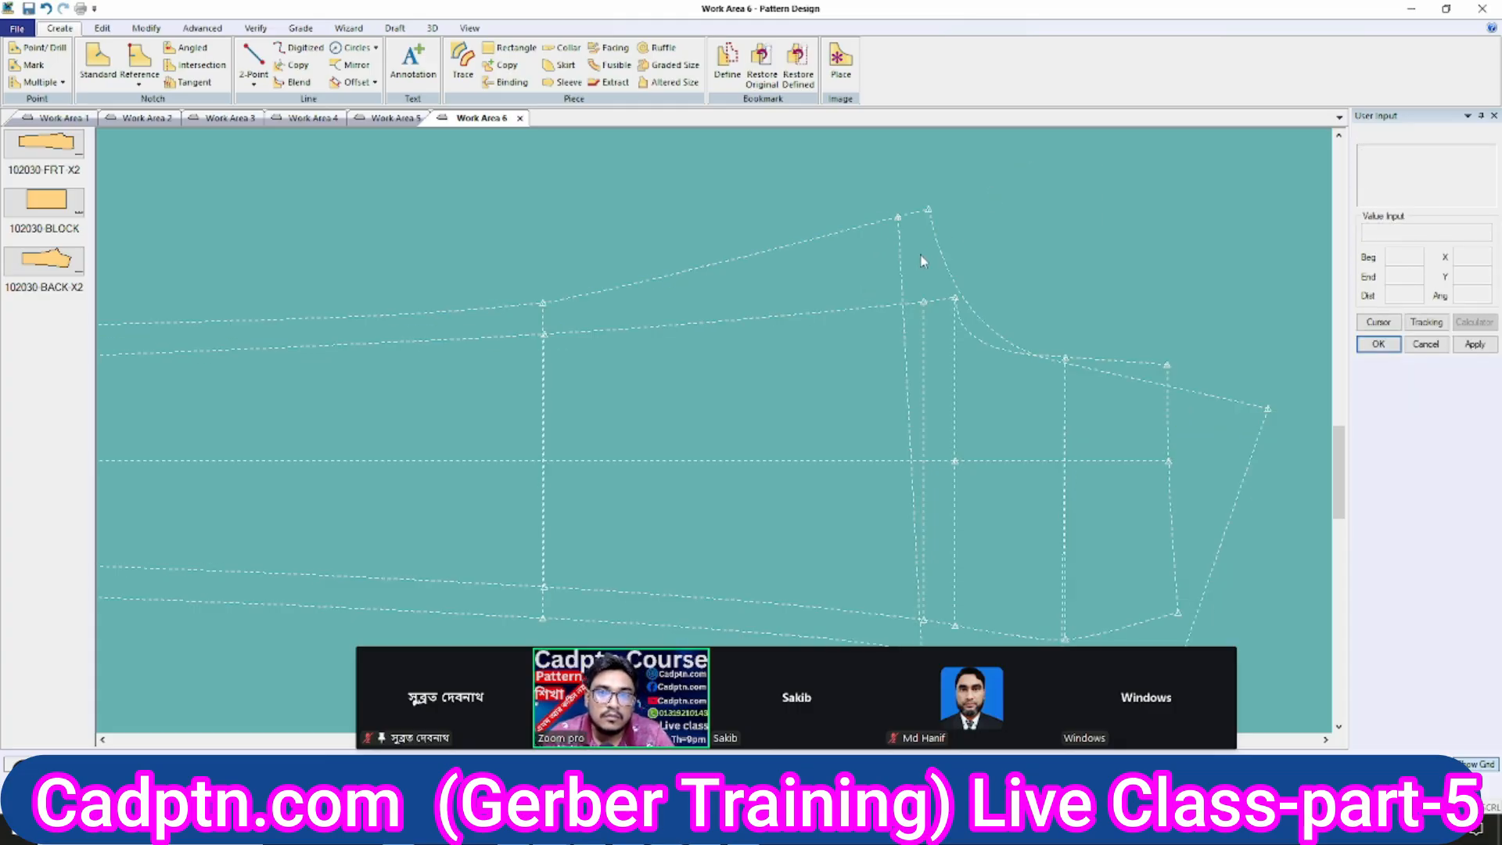
Move both end points of the short split segment at the back inseam's crotch end outward with a Y distance of 0.125.
key(m)
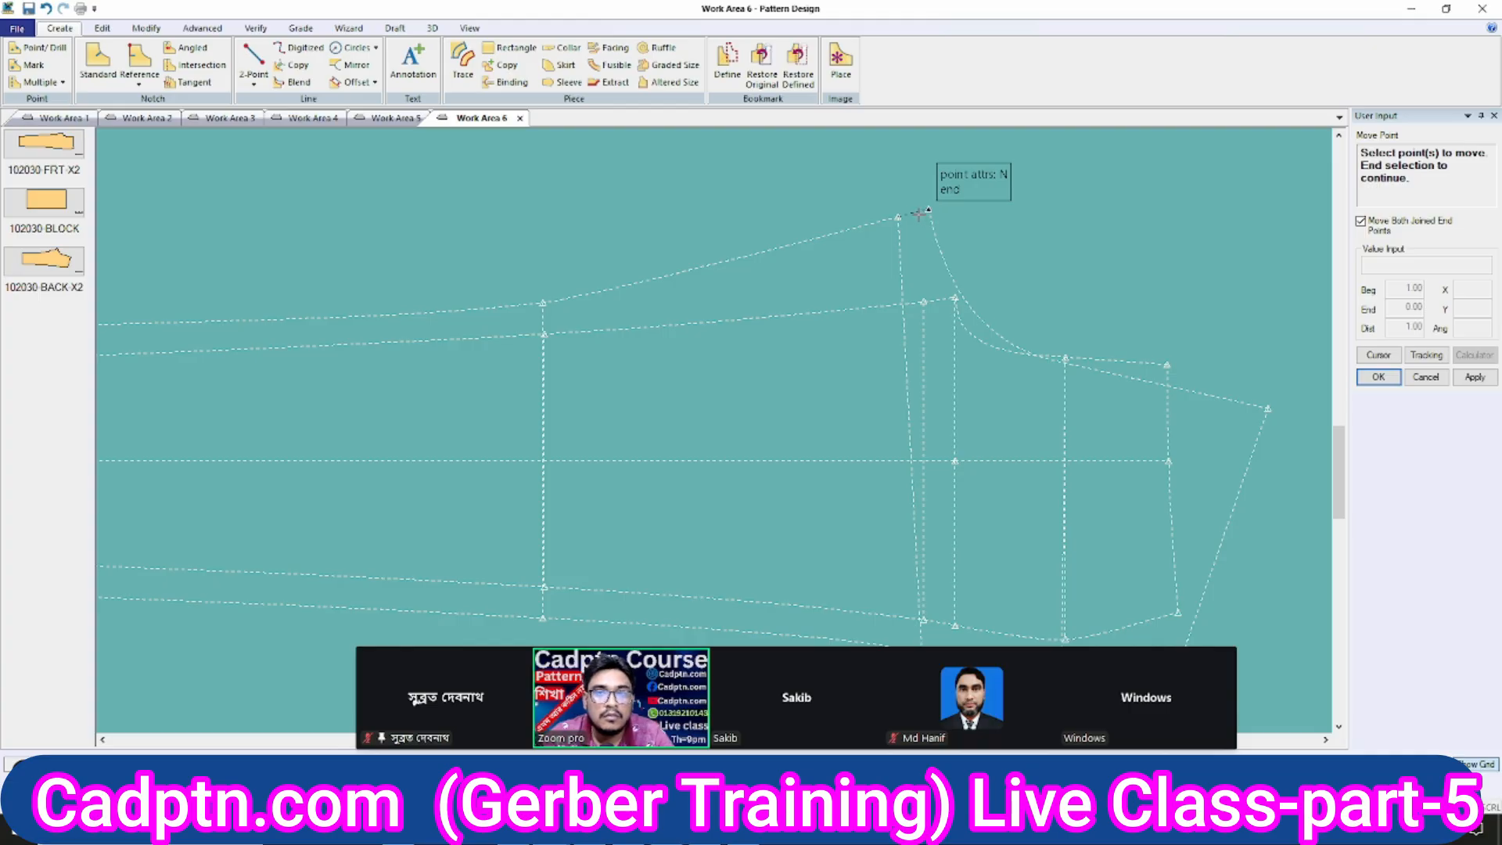
click(929, 219)
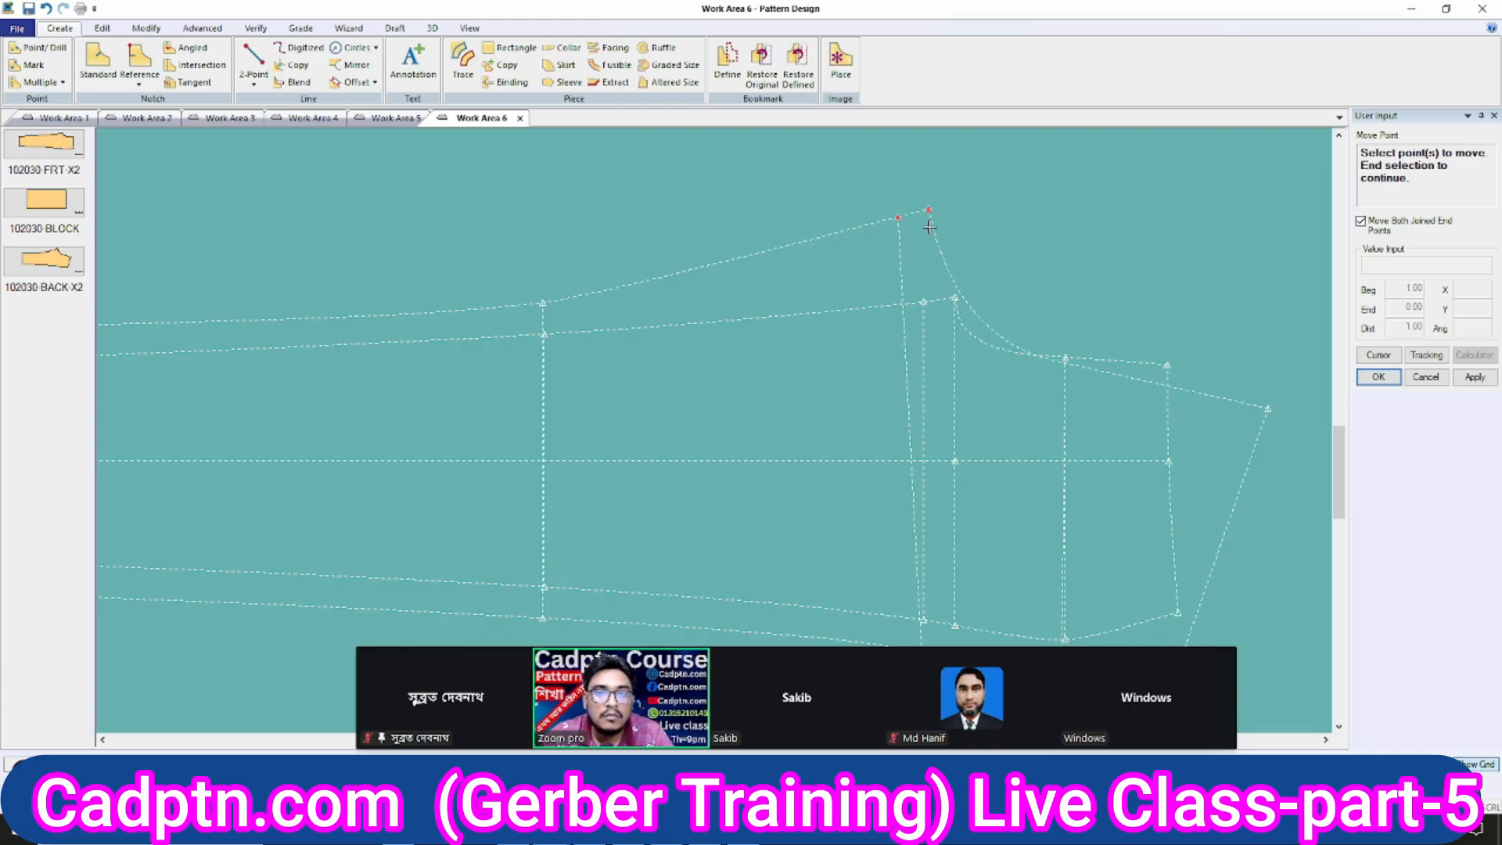
right_click(920, 179)
click(917, 187)
right_click(916, 186)
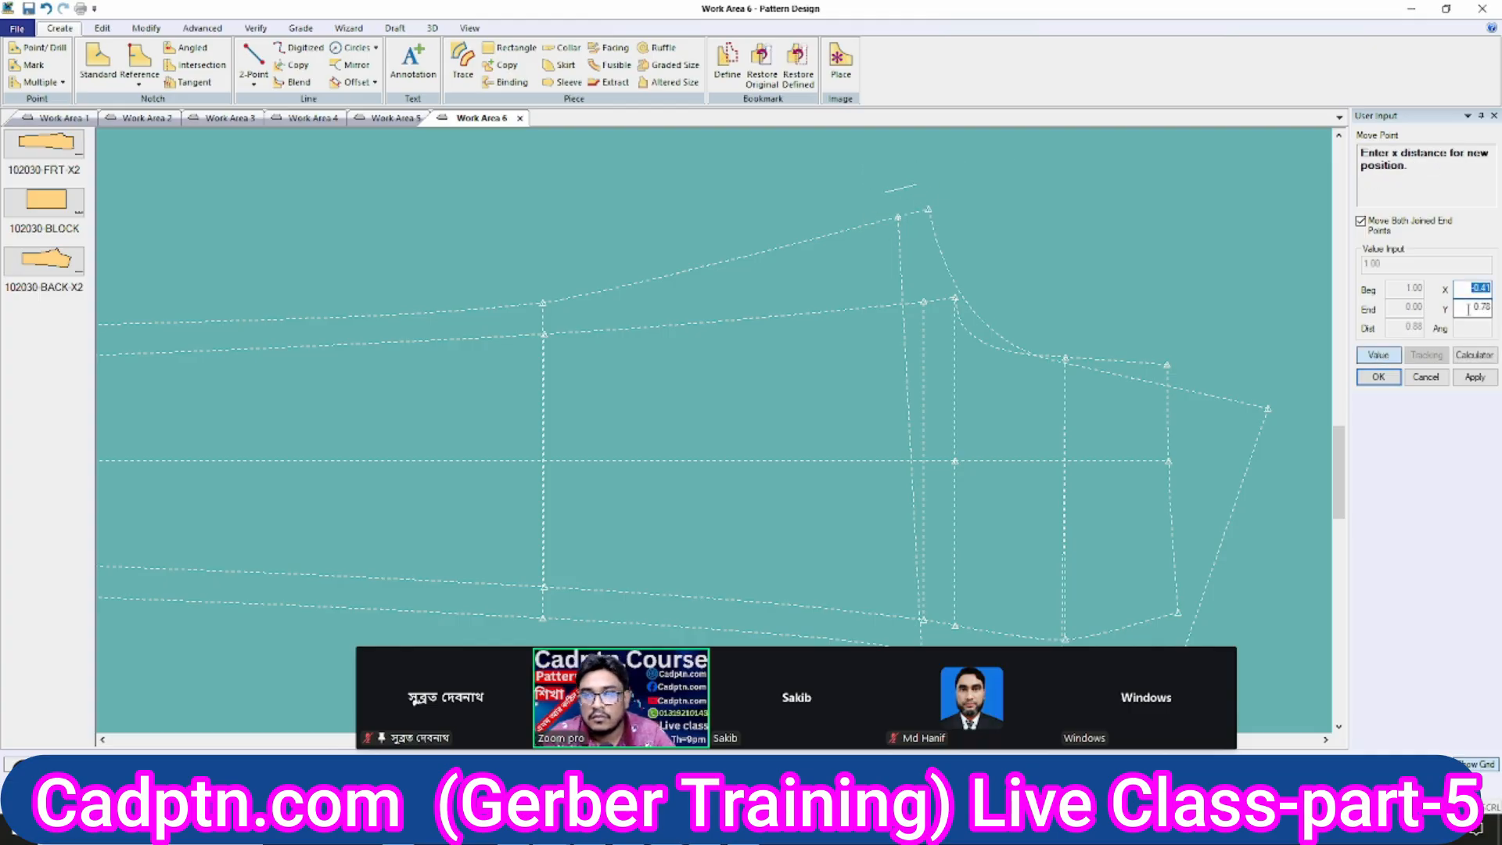
key(Return)
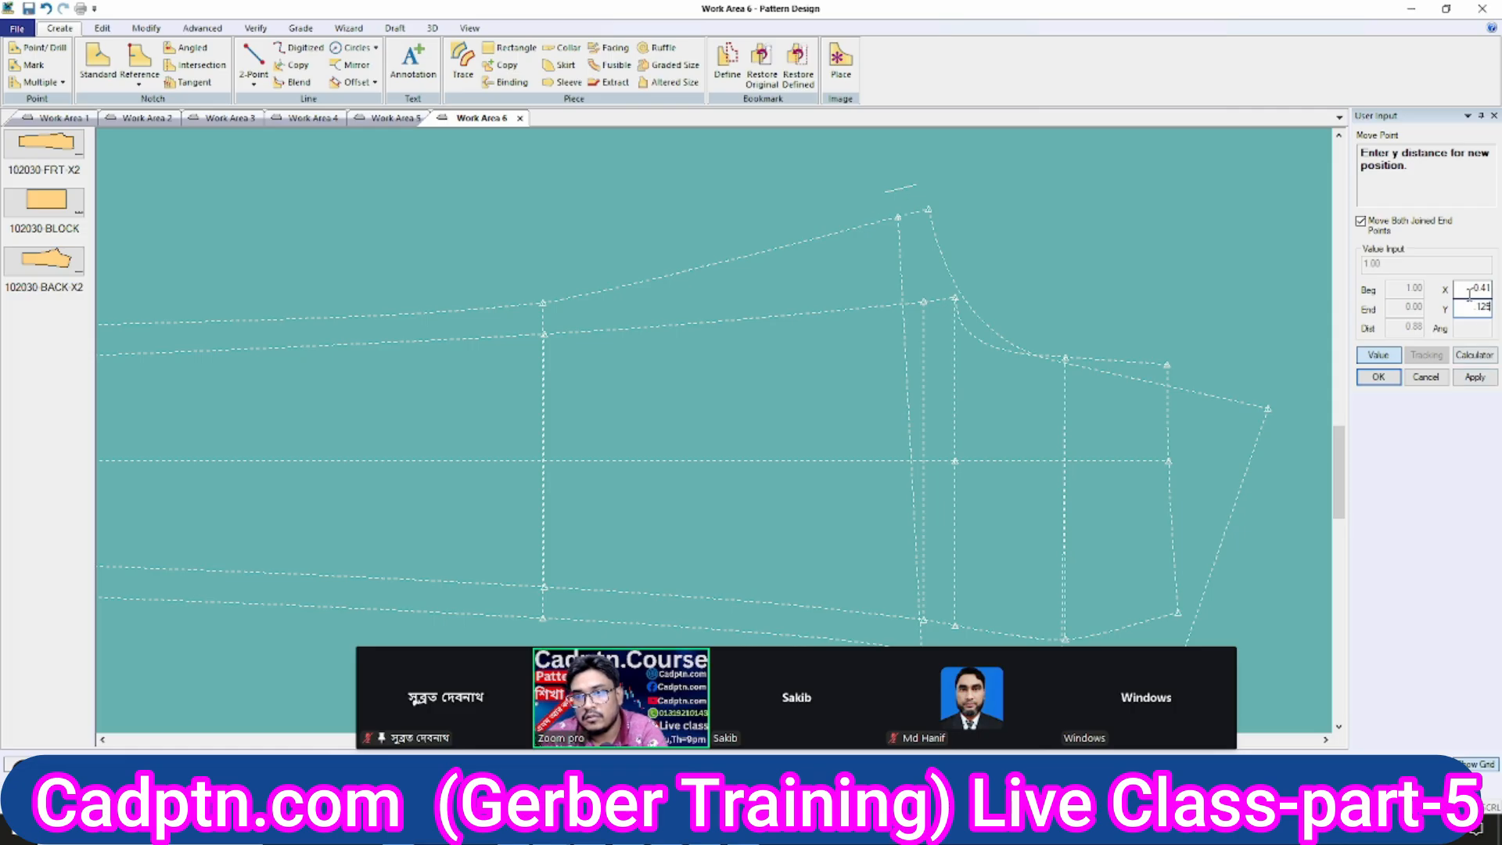
key(Return)
click(1467, 379)
click(1378, 383)
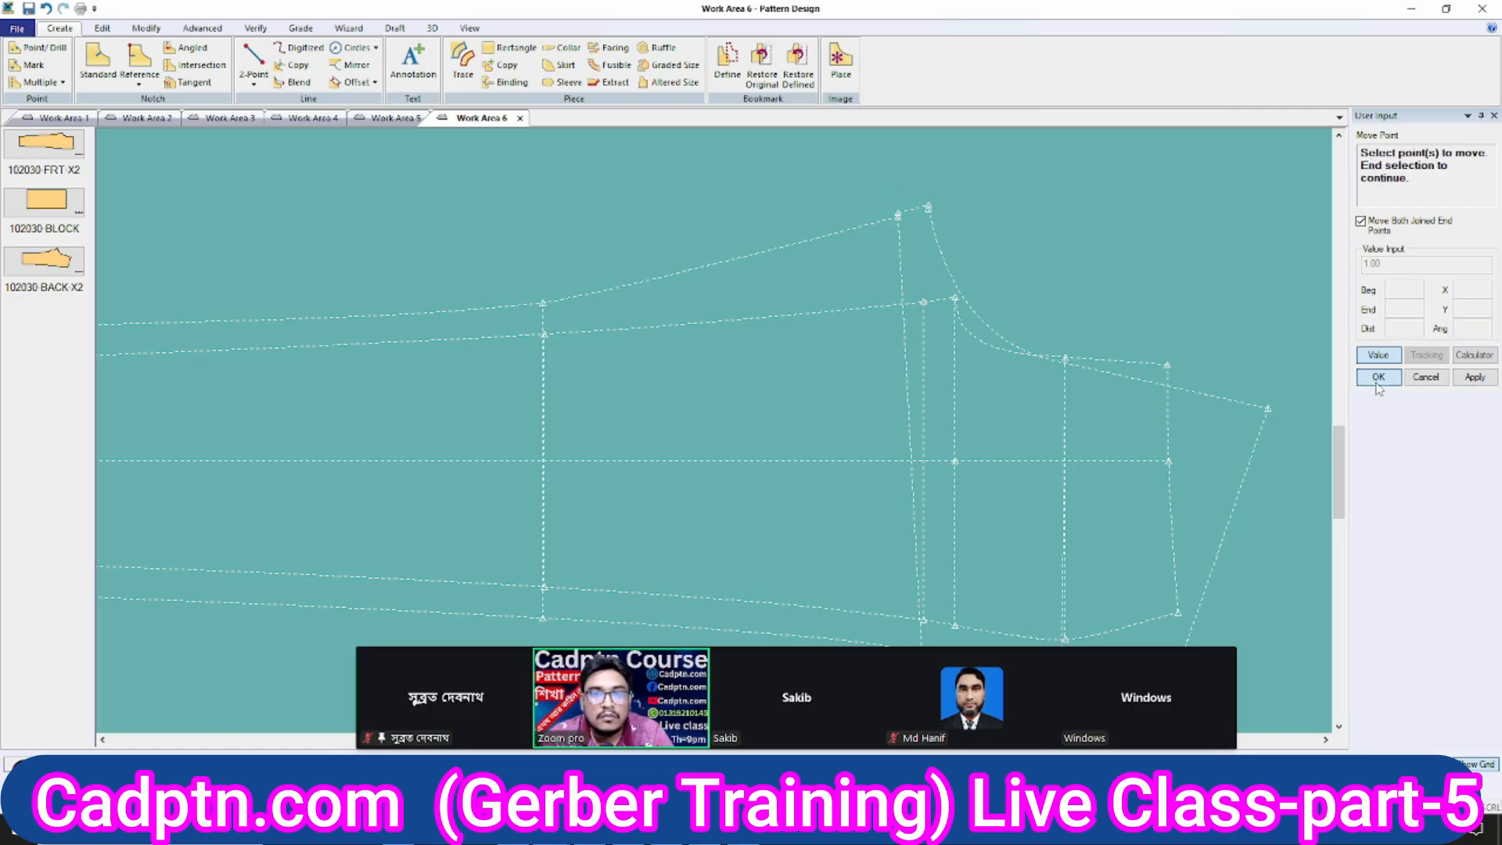
scroll(1017, 265, down, 2)
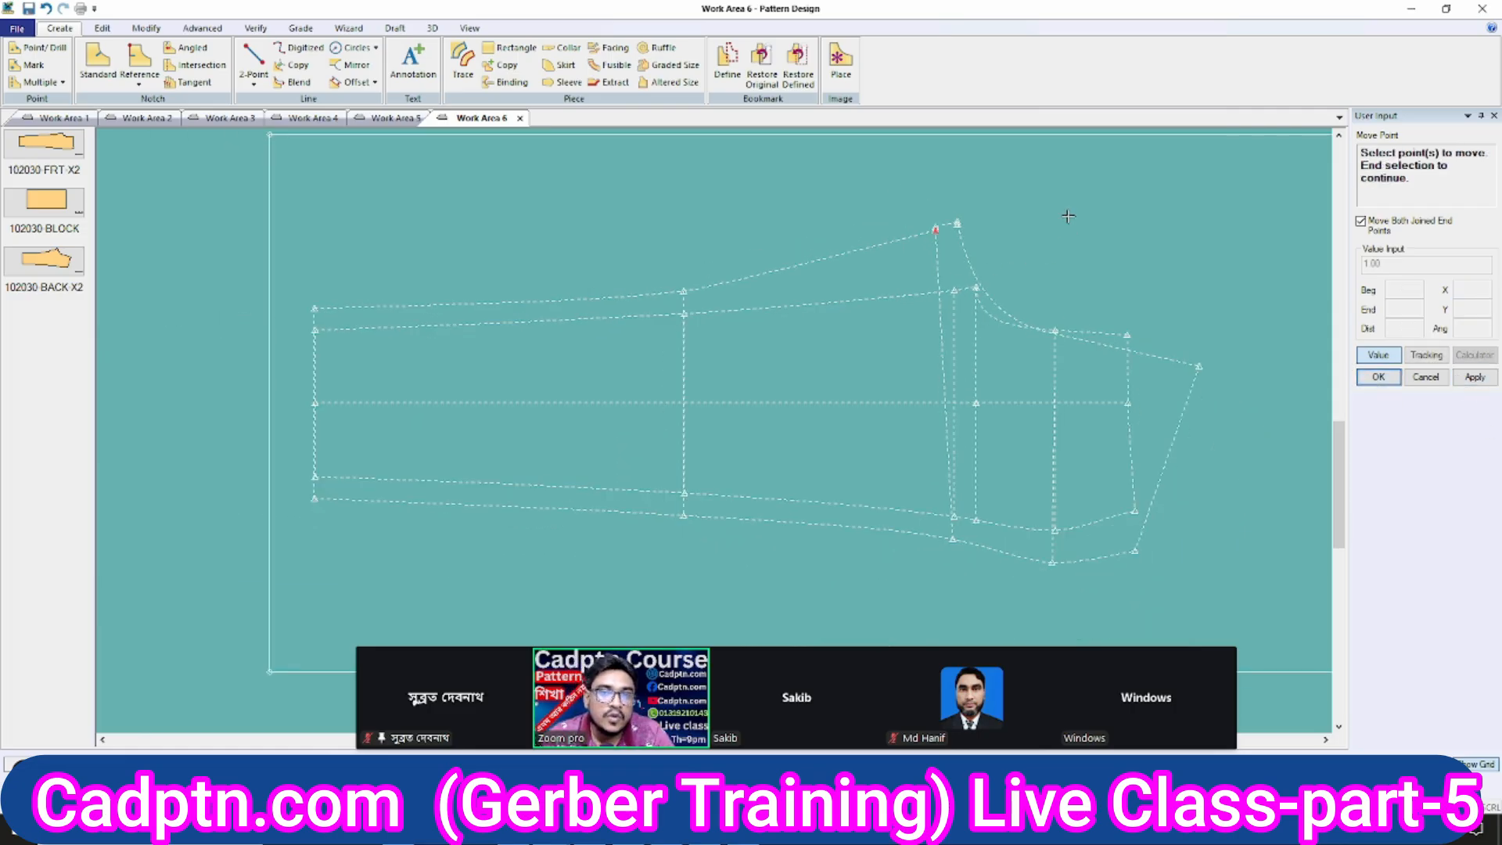
right_click(1021, 203)
click(1048, 213)
click(1376, 360)
scroll(974, 227, up, 2)
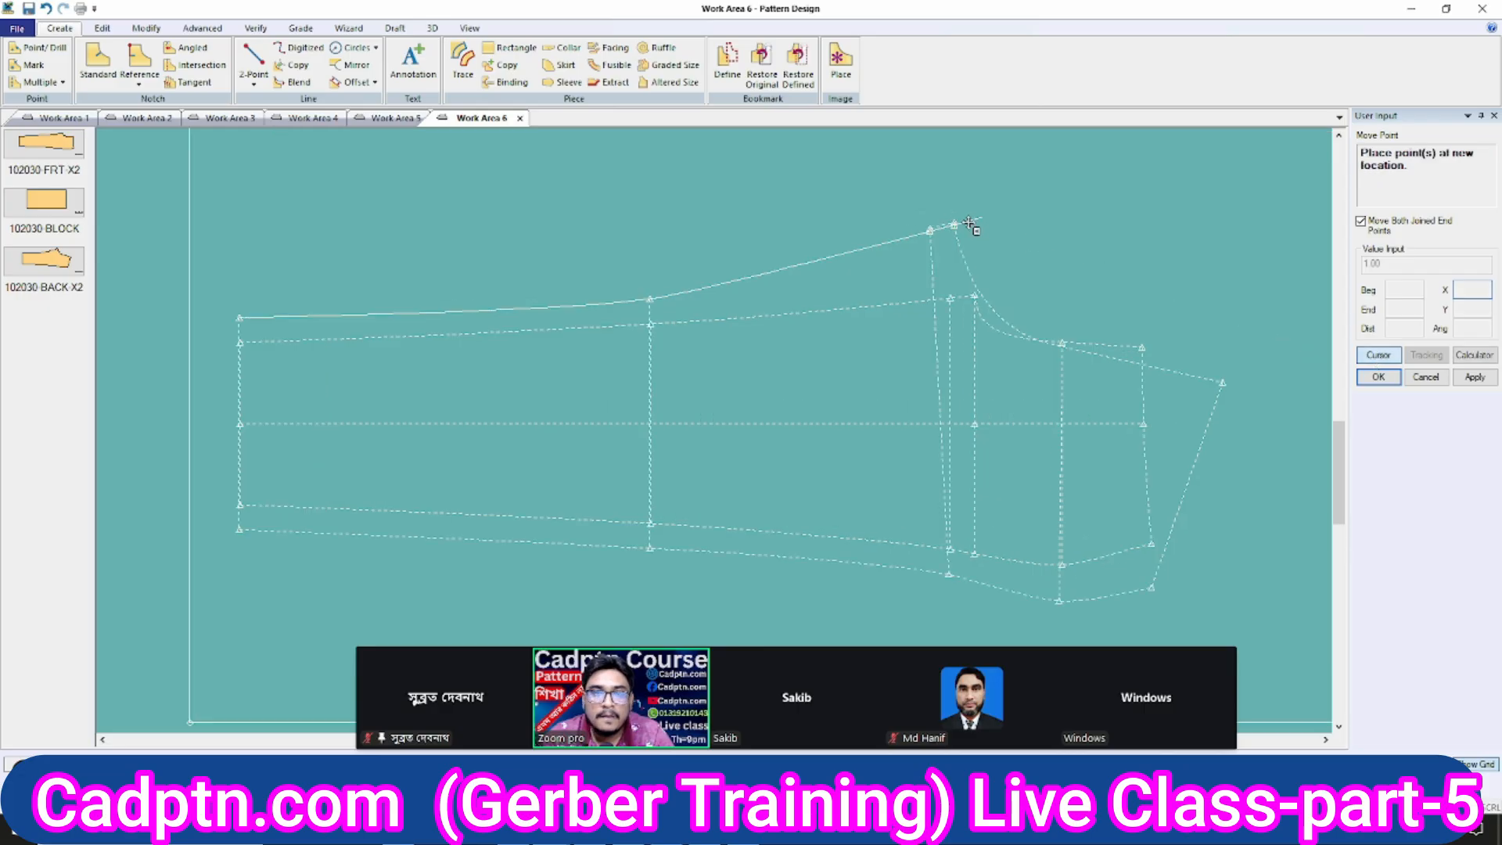
right_click(963, 224)
click(970, 244)
right_click(1001, 222)
click(982, 221)
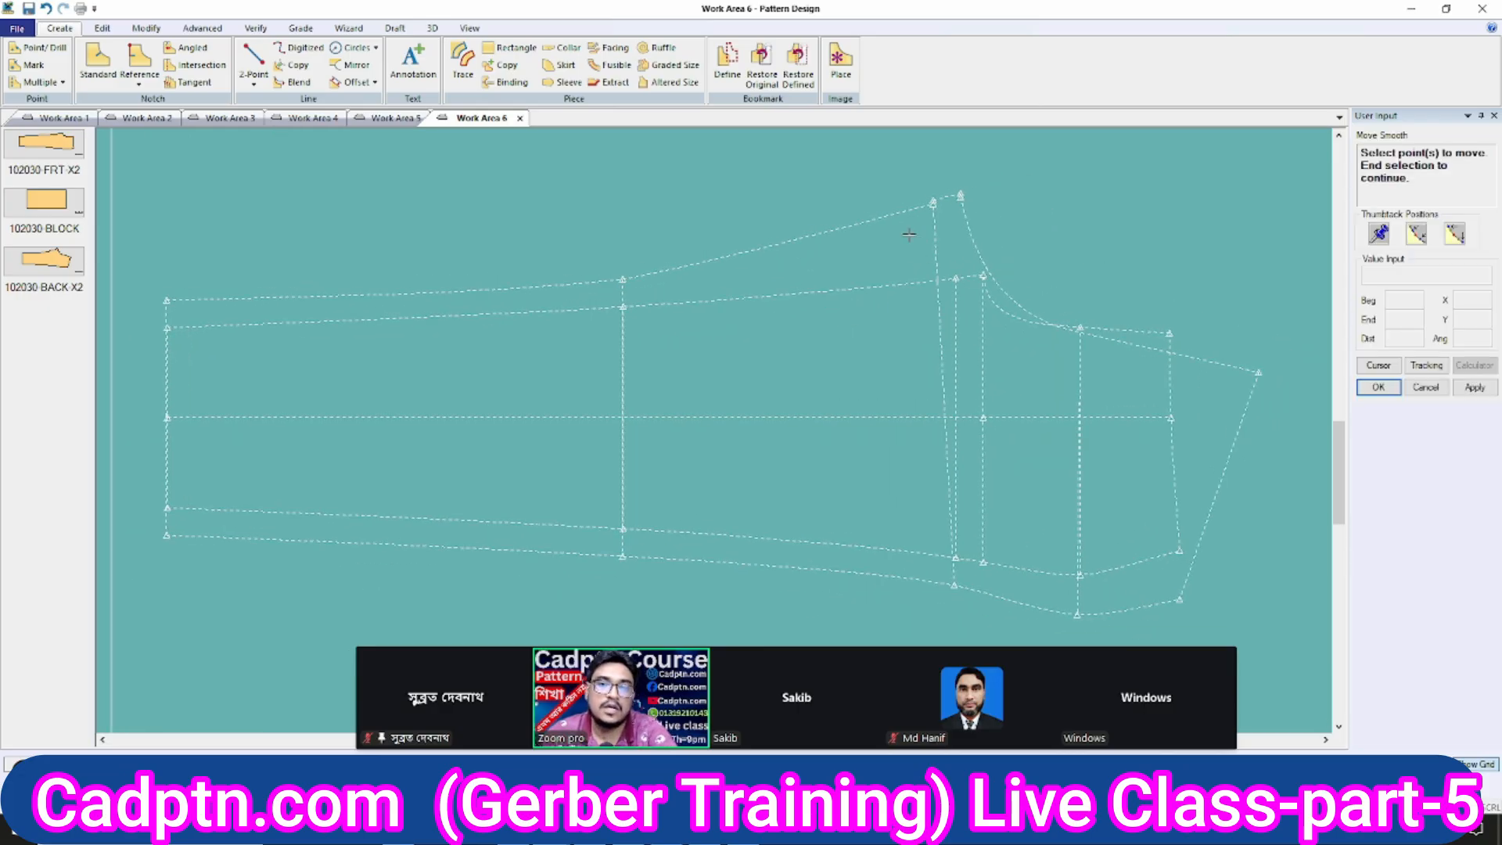
Move the crotch-side end of the long back inseam smoothly toward the shifted short segment, with the range thumbtack at the knee.
click(933, 202)
scroll(1011, 313, down, 2)
right_click(610, 238)
click(632, 247)
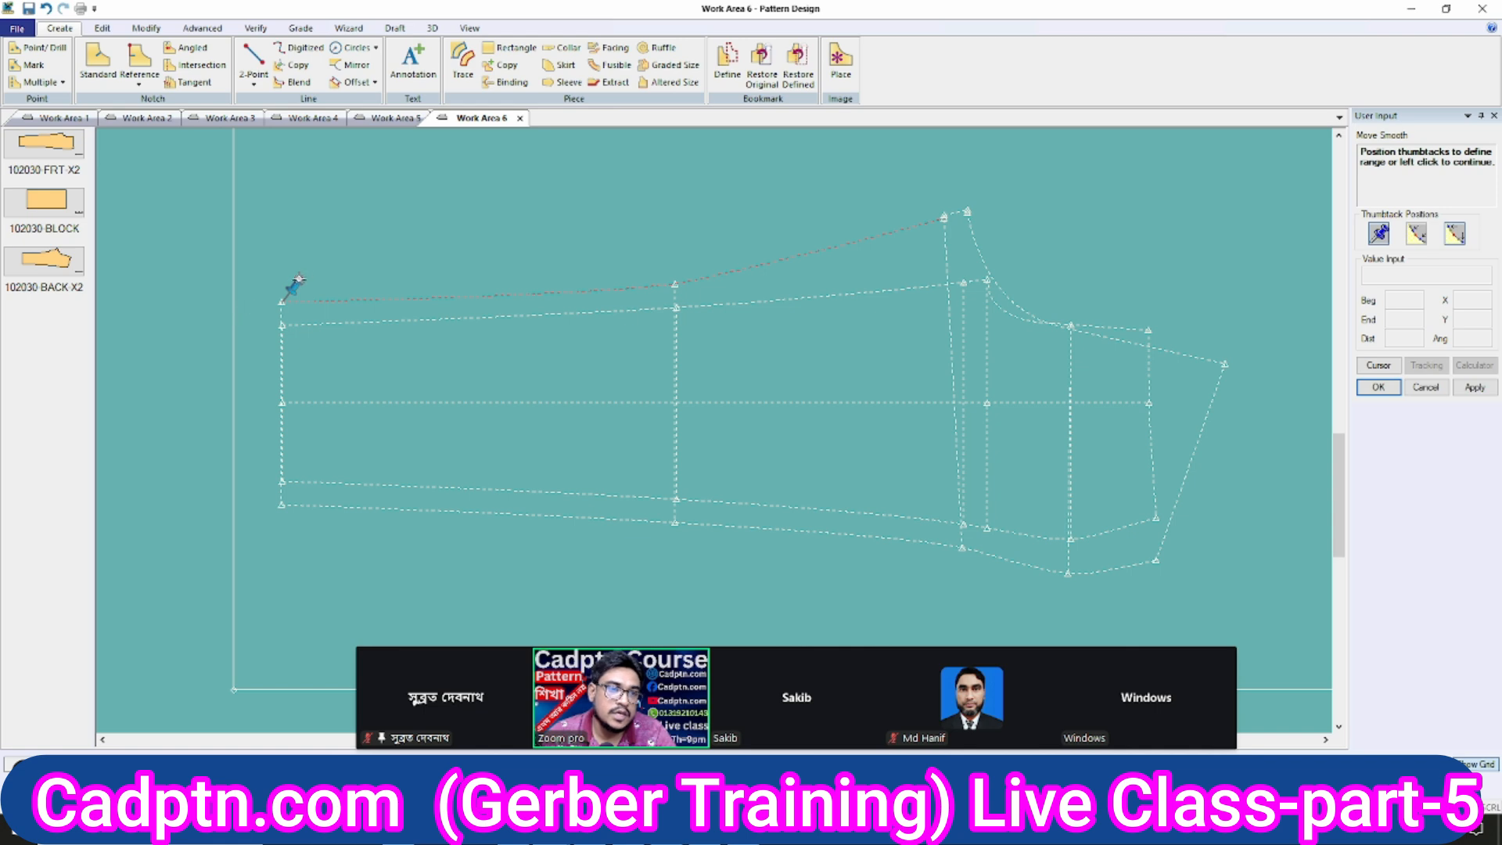
scroll(758, 242, up, 1)
scroll(642, 294, up, 3)
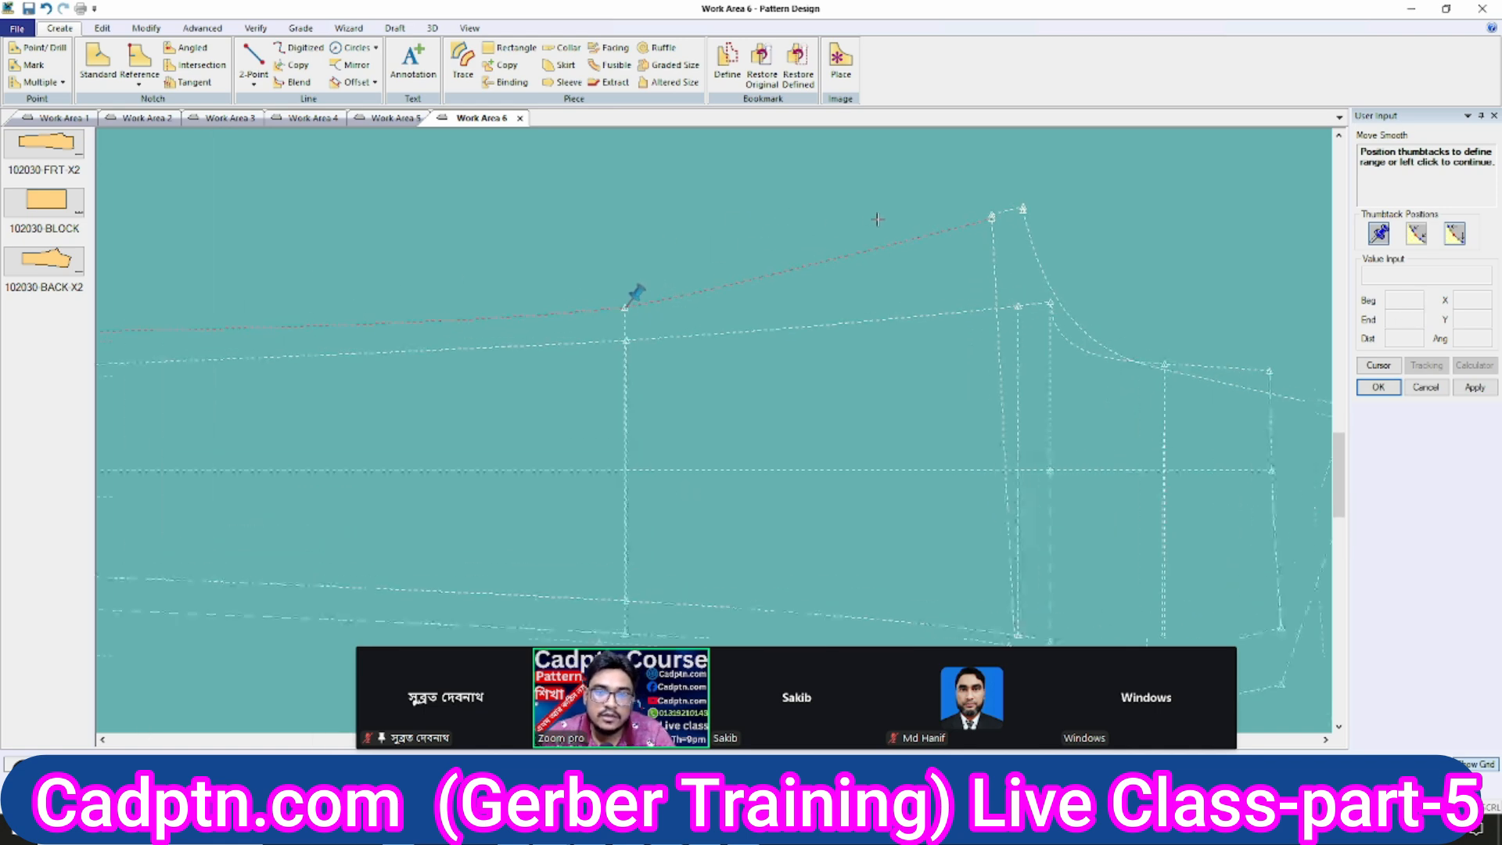
click(1017, 212)
click(1015, 212)
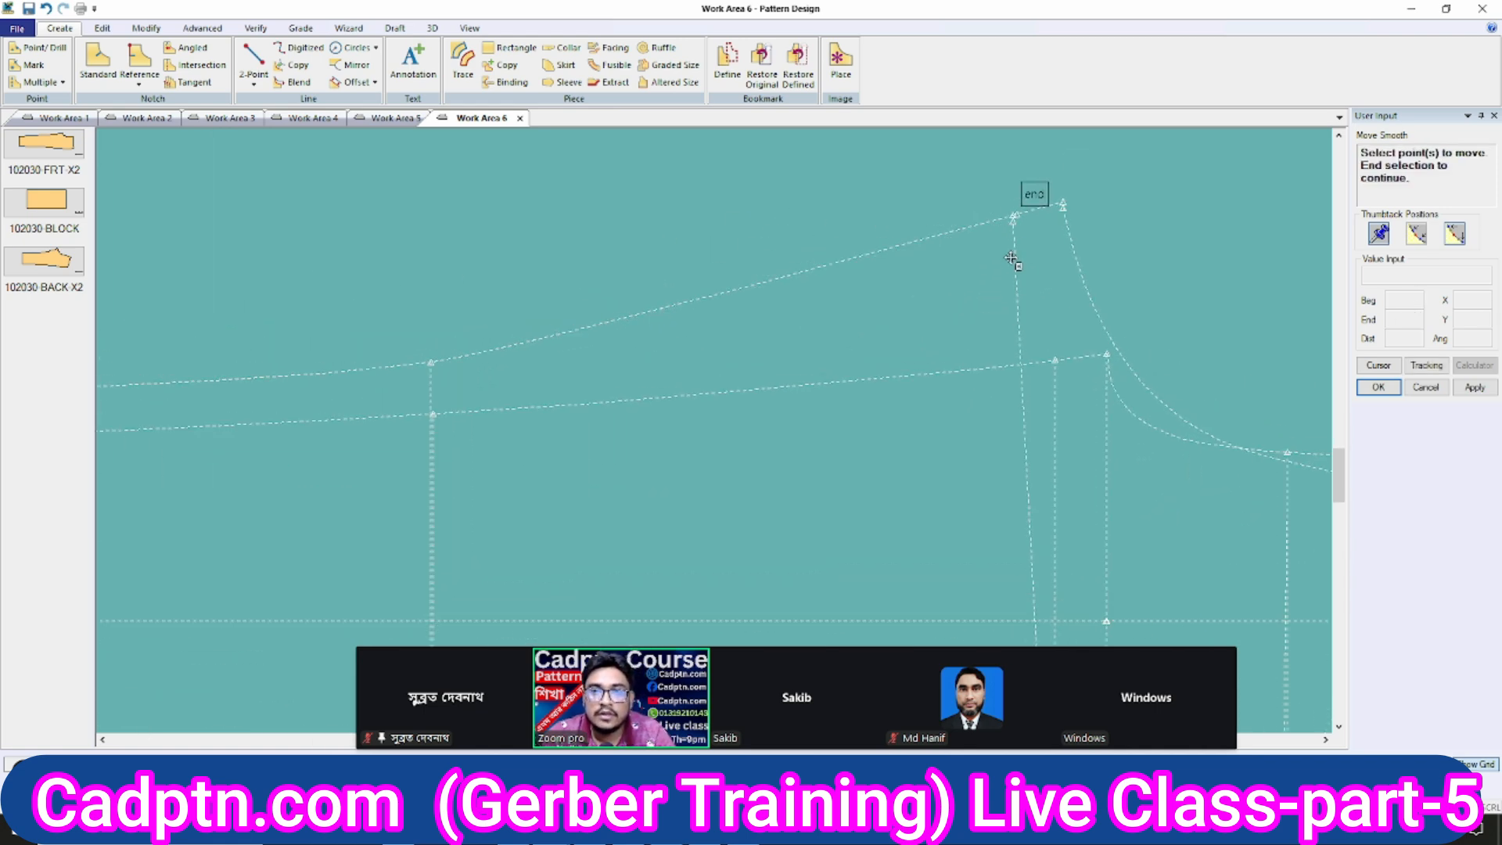
Move the inseam-side end of the back crotch line smoothly onto the end point of the long back inseam.
scroll(1048, 211, up, 3)
scroll(1087, 212, up, 1)
right_click(1087, 210)
click(1088, 203)
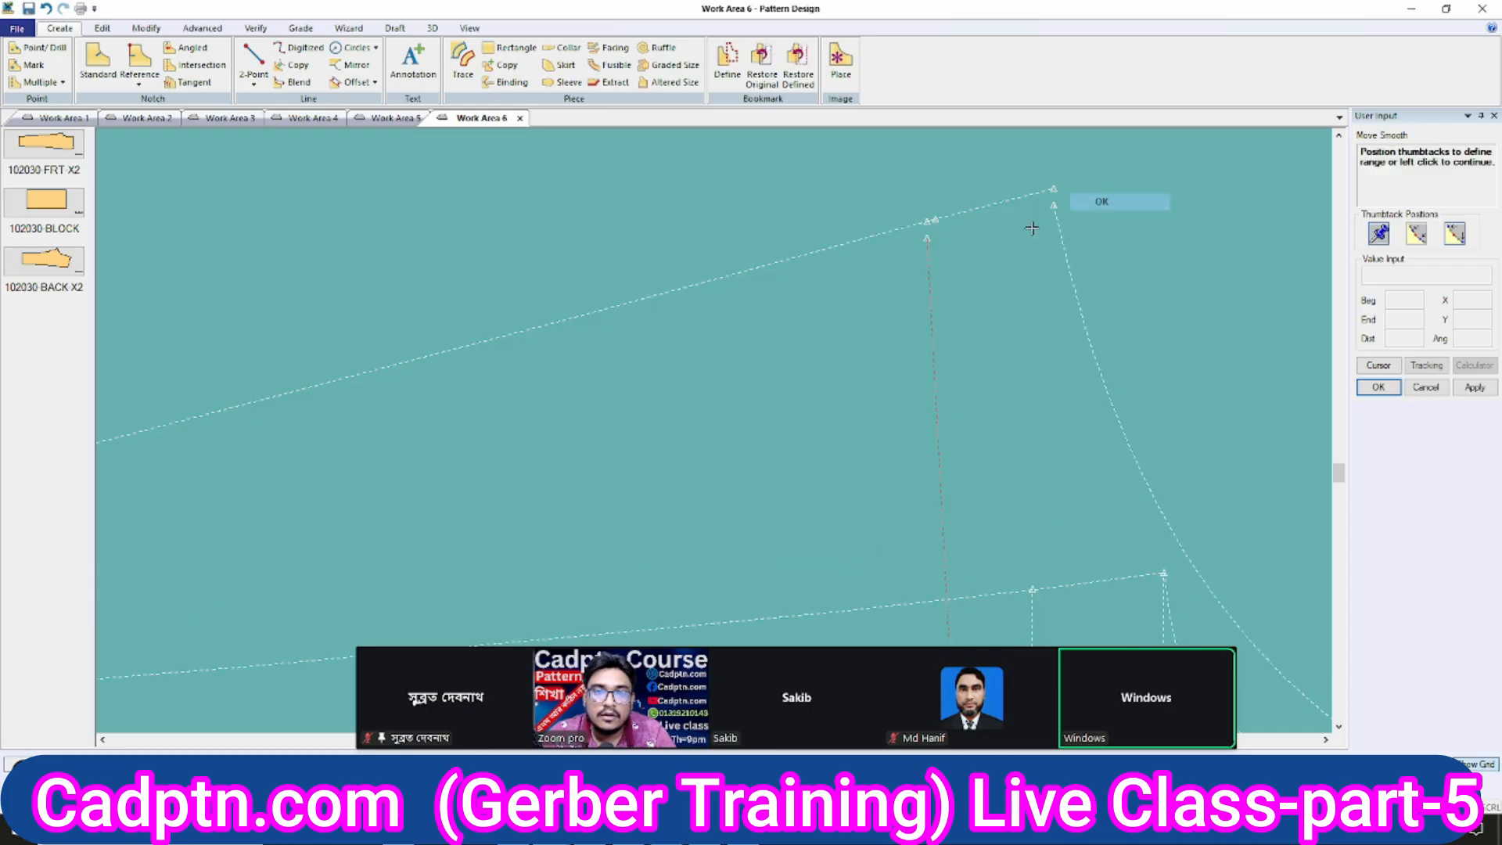
scroll(952, 221, up, 2)
right_click(948, 218)
click(946, 205)
scroll(934, 221, up, 1)
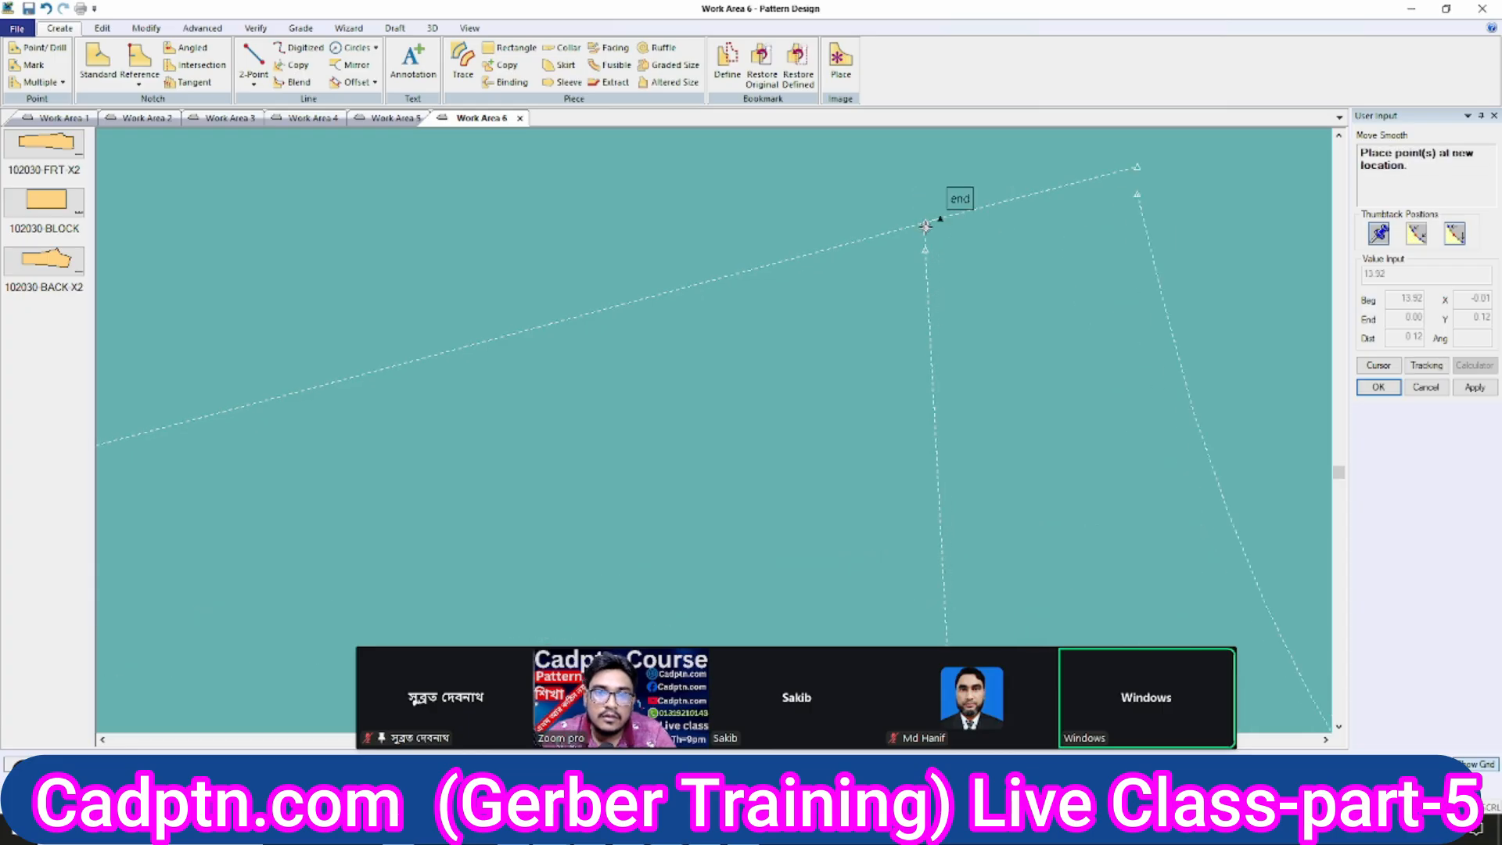
click(928, 221)
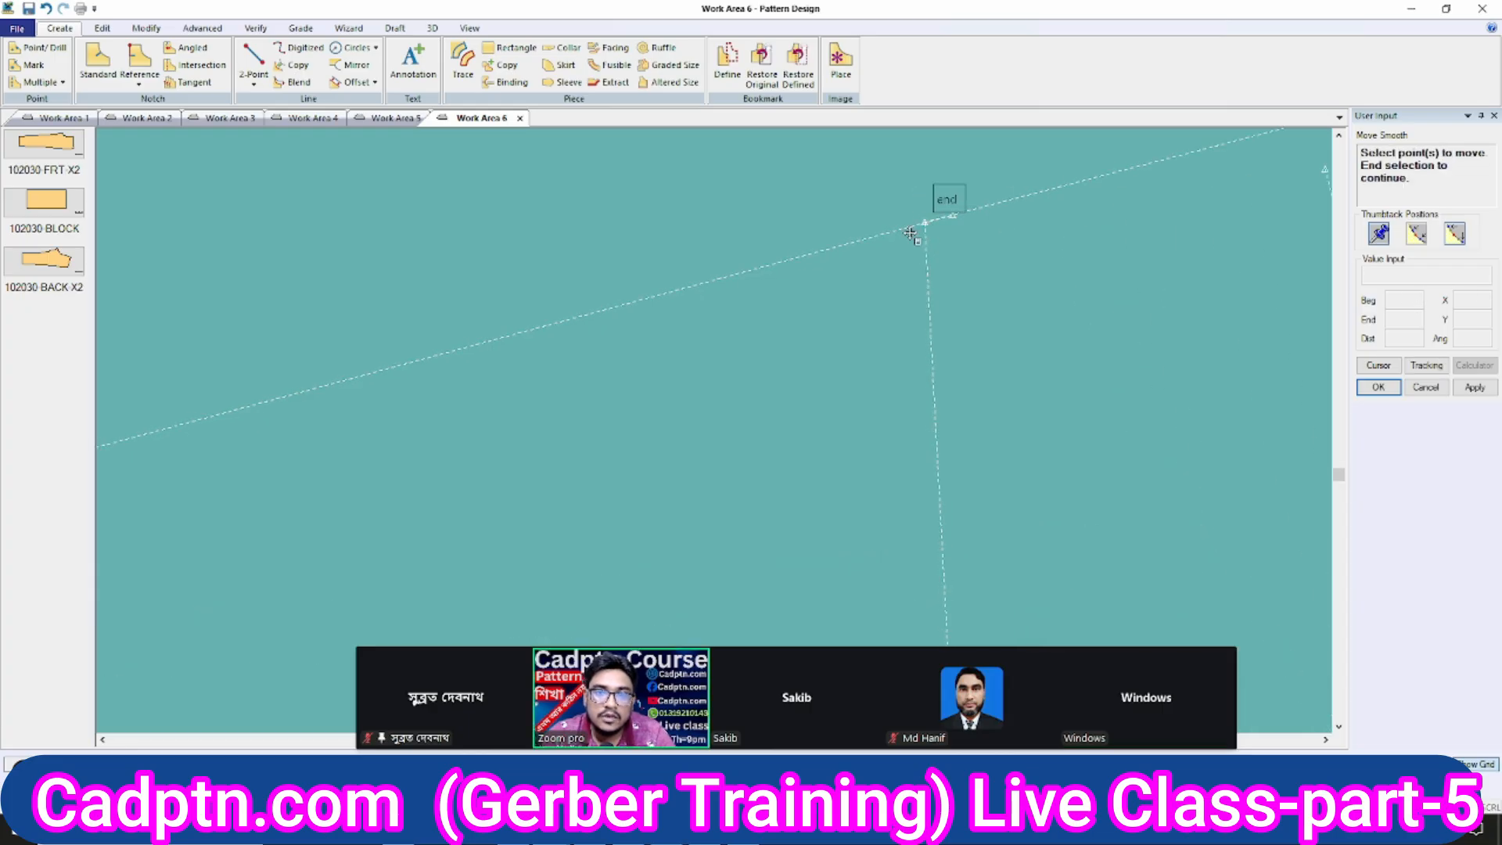
scroll(1017, 225, down, 4)
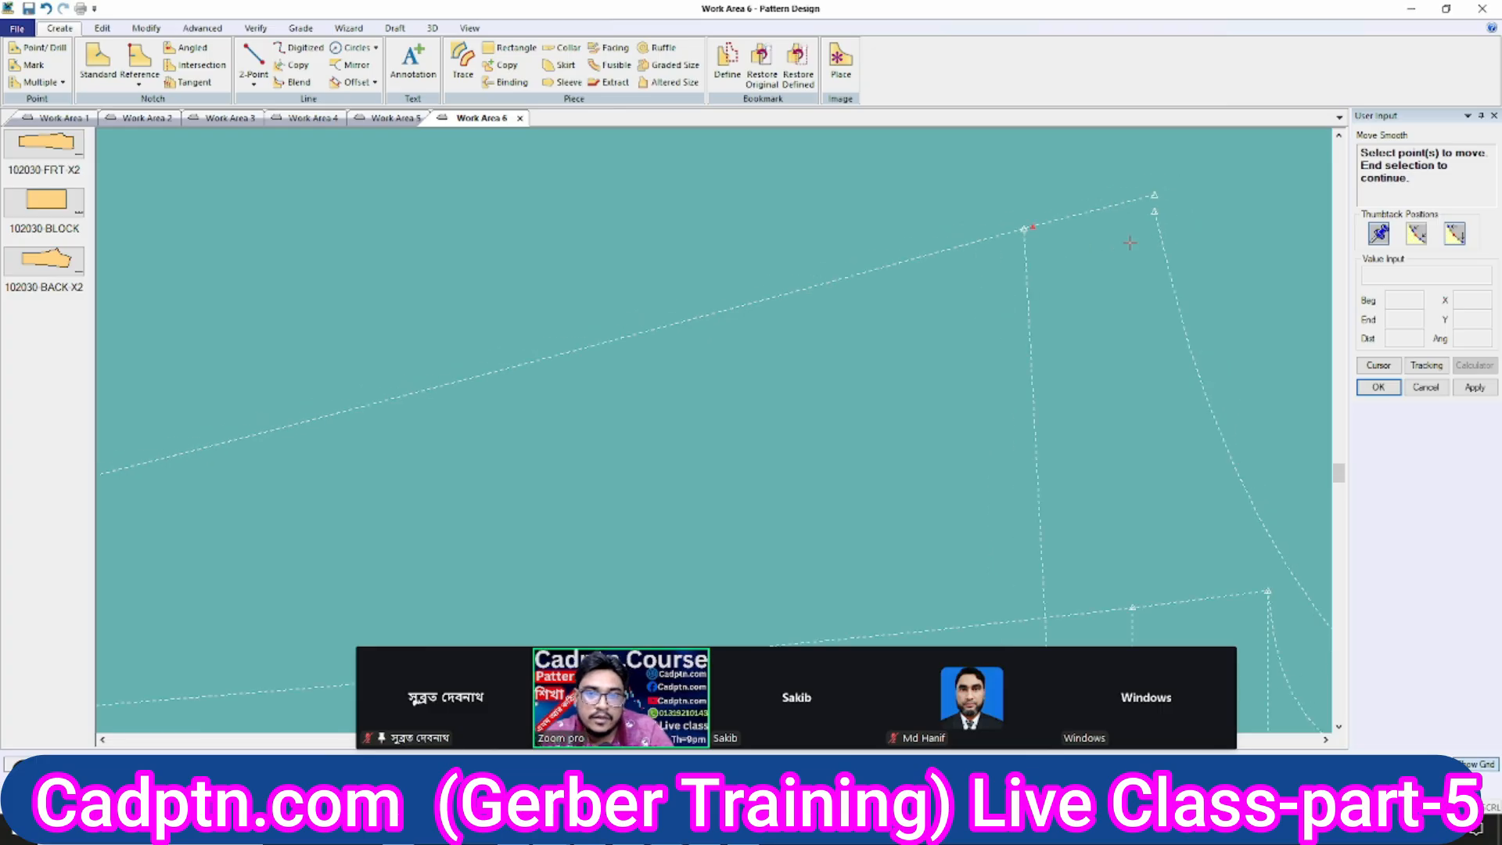
Move the crotch-side end of the long back inseam smoothly onto the back thigh line's inseam end, with the range thumbtack at the knee.
scroll(1162, 251, down, 4)
right_click(1012, 248)
click(1009, 253)
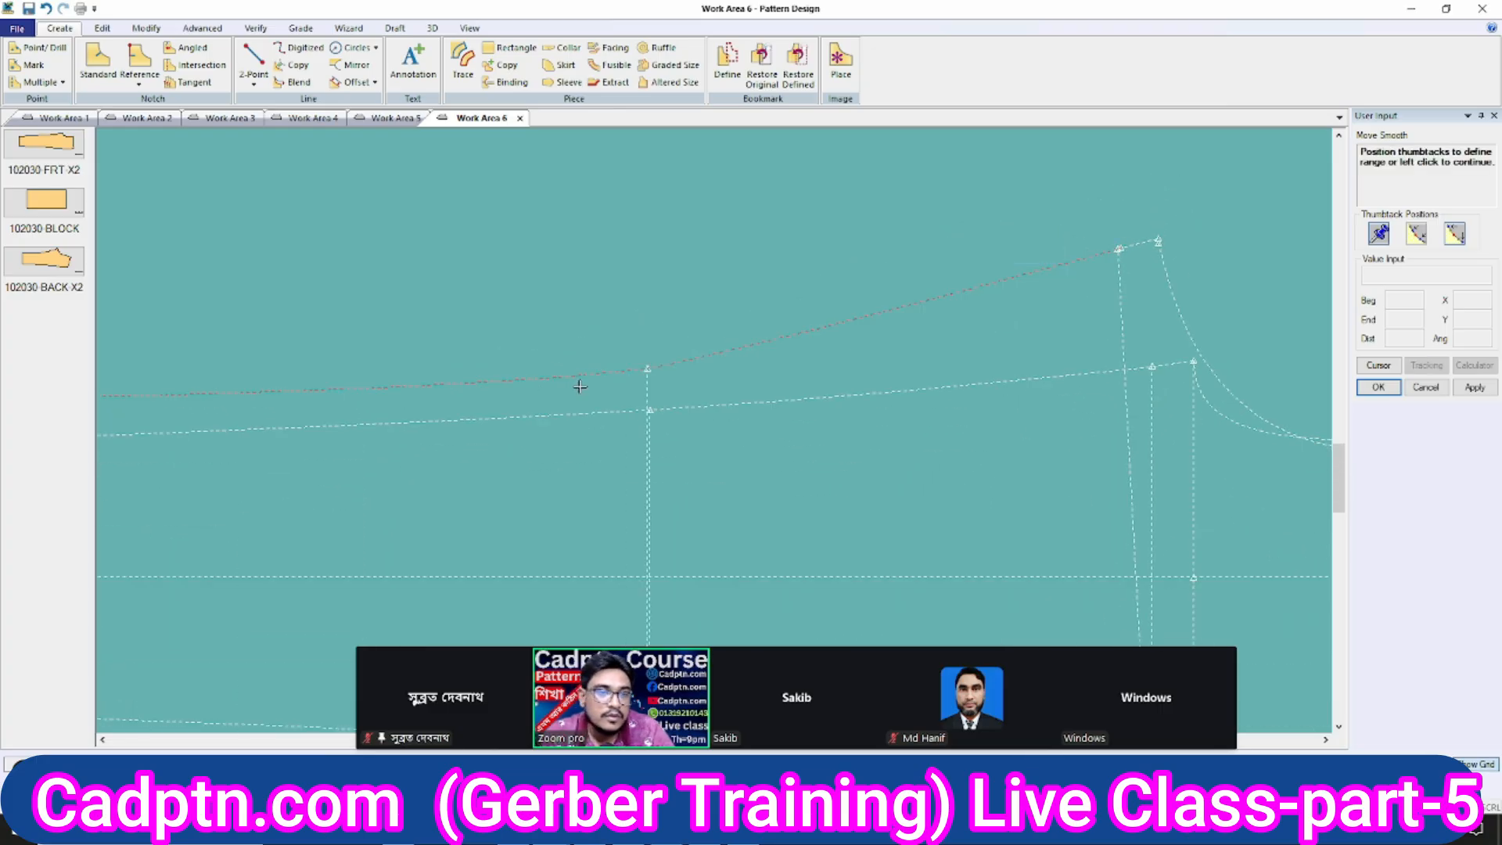
scroll(575, 386, down, 2)
click(773, 366)
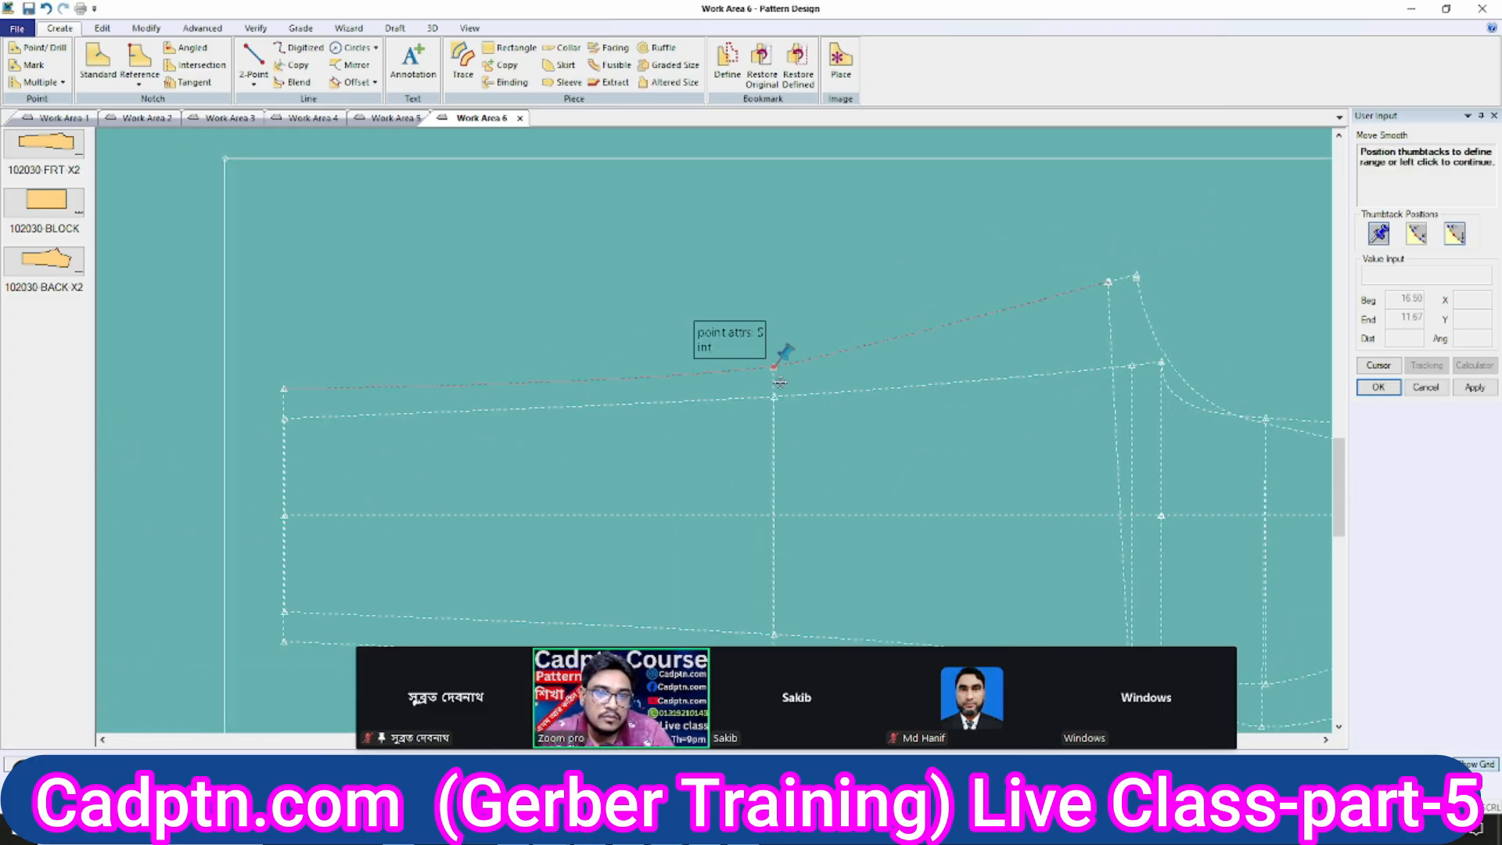
scroll(1166, 274, up, 5)
right_click(1064, 199)
click(1115, 208)
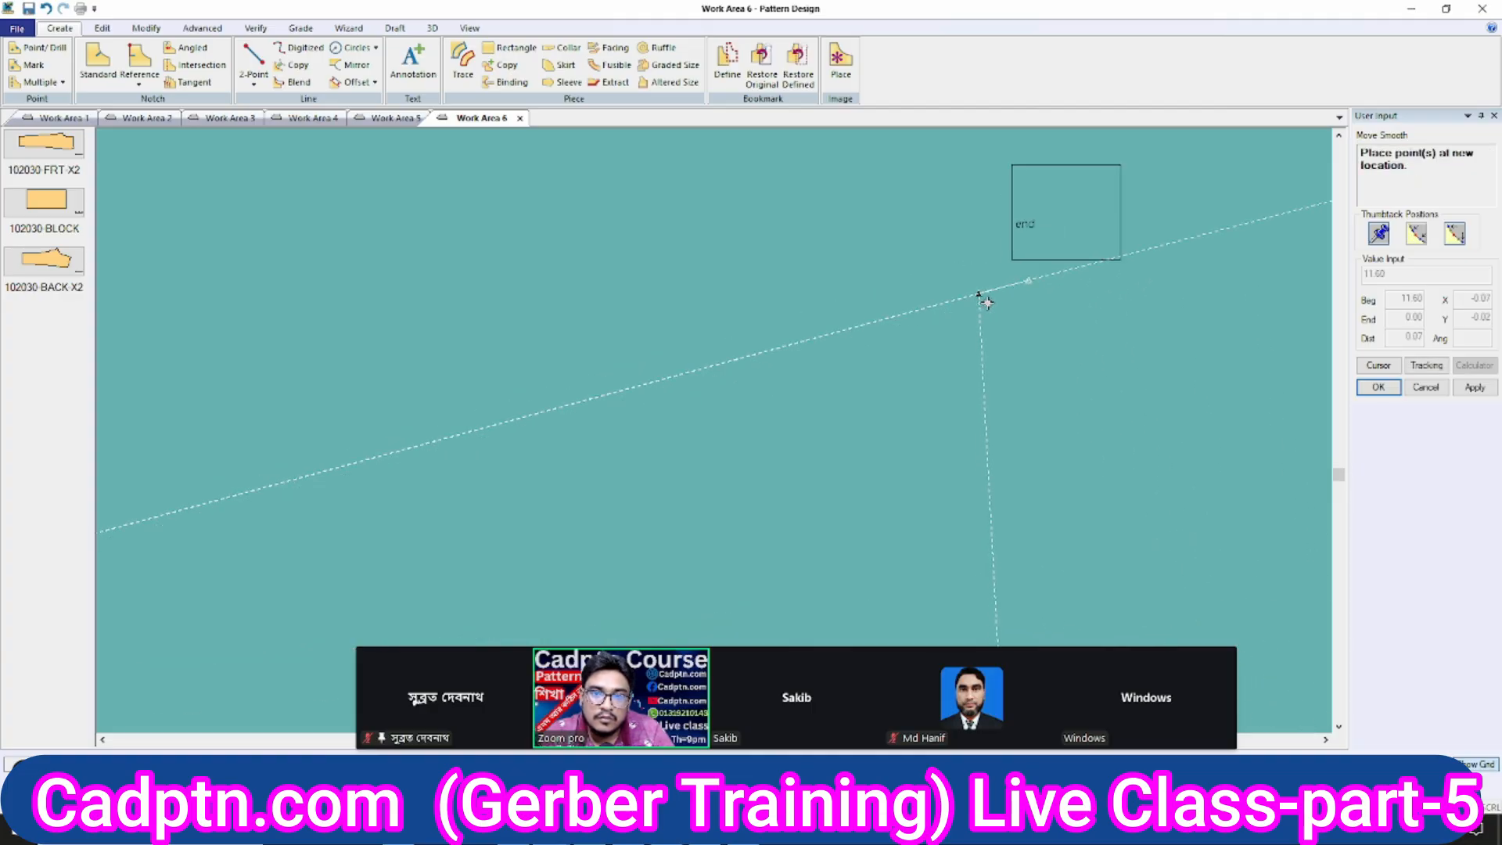
click(988, 300)
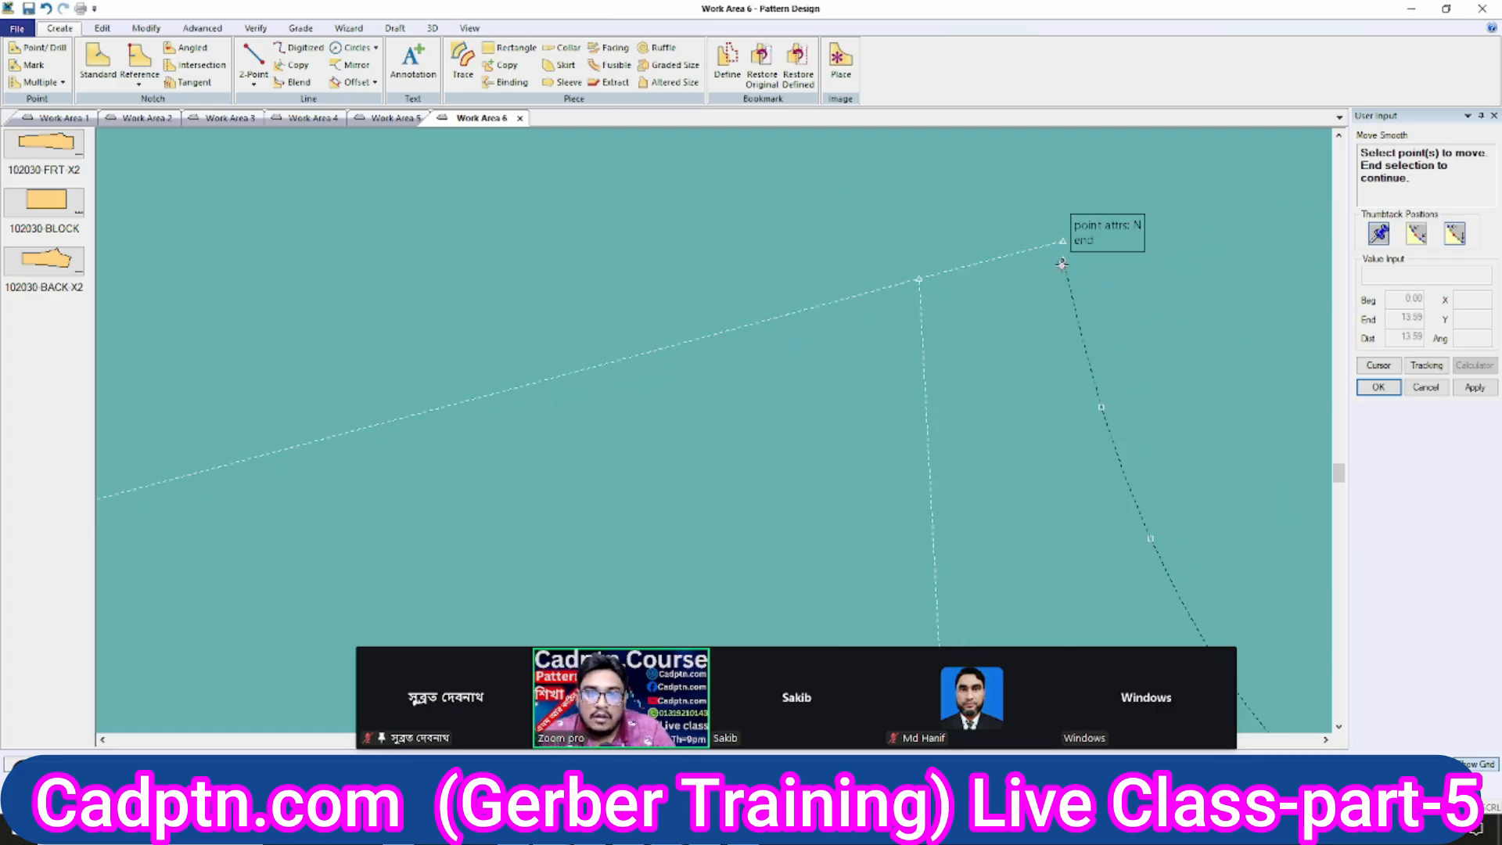
Move the inseam-side end of the back crotch line smoothly onto the outer end of the short inseam segment.
scroll(621, 228, down, 5)
key(Return)
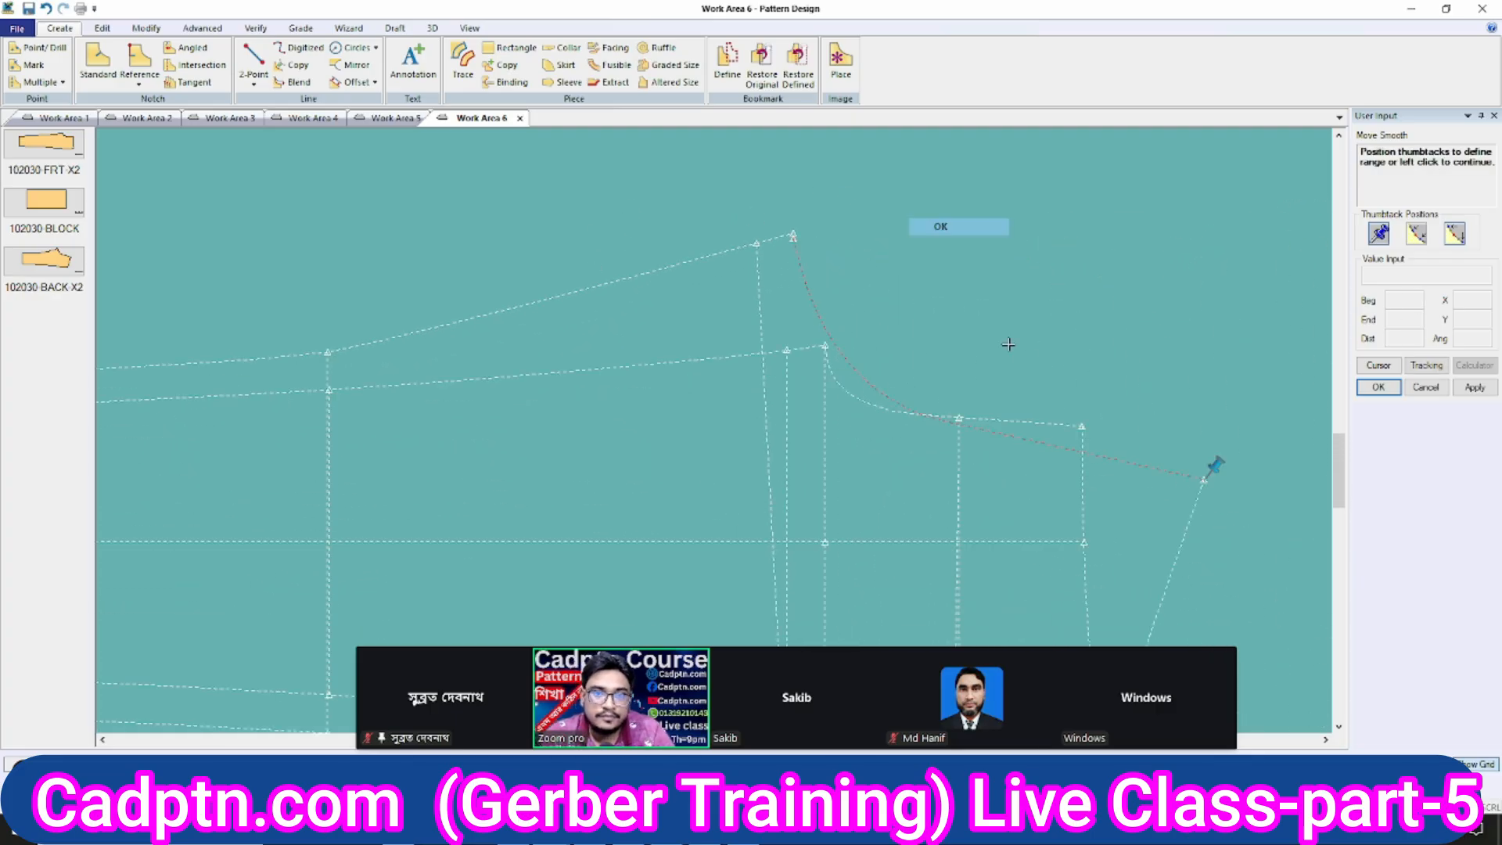
scroll(705, 261, up, 1)
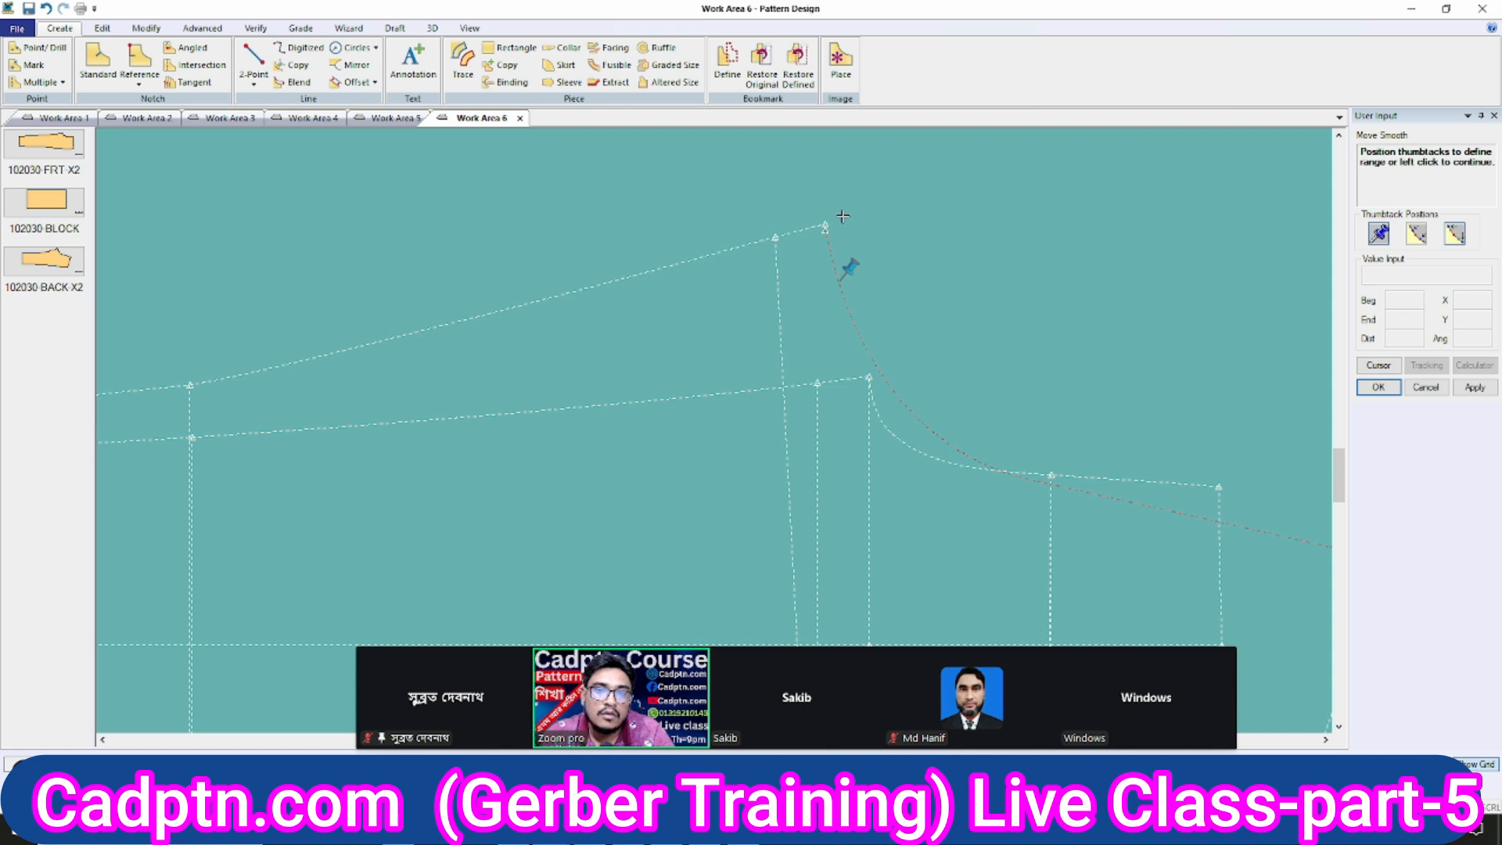
click(838, 214)
click(838, 214)
scroll(1006, 209, down, 2)
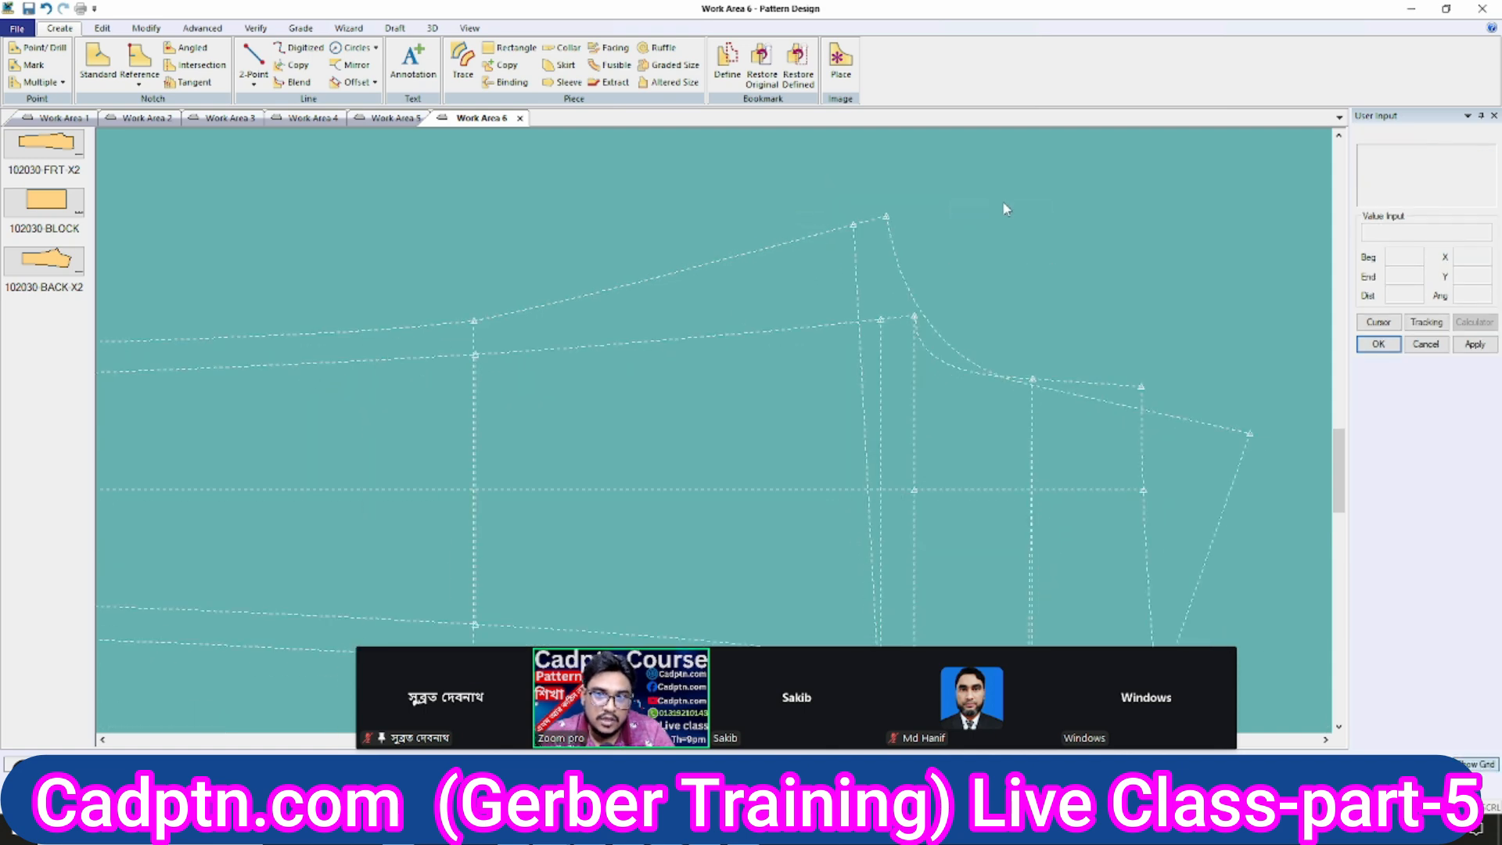
scroll(1006, 209, down, 3)
key(o)
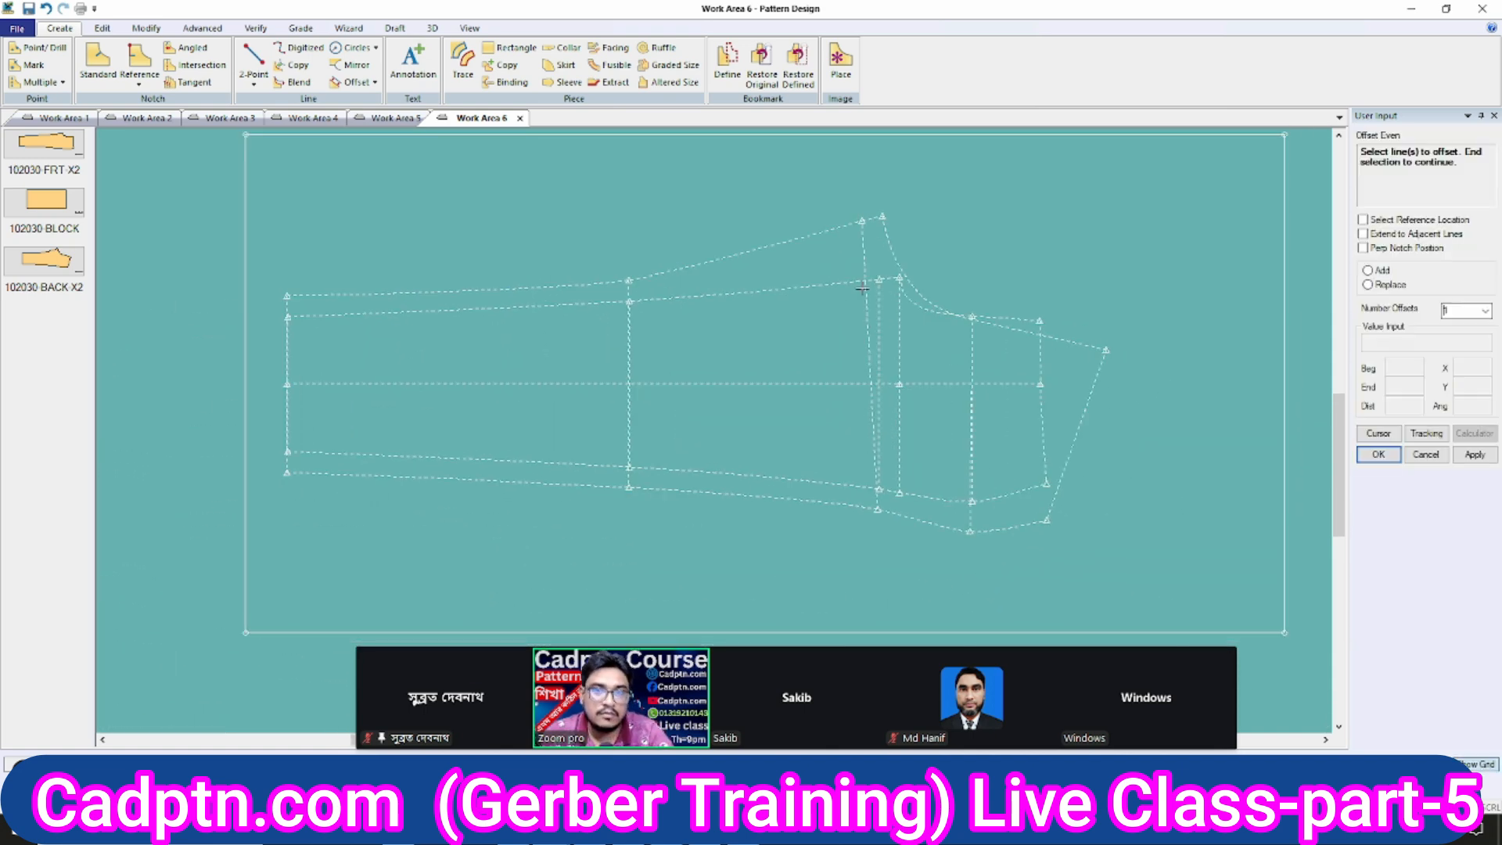
click(856, 282)
scroll(867, 251, up, 1)
right_click(887, 198)
click(896, 208)
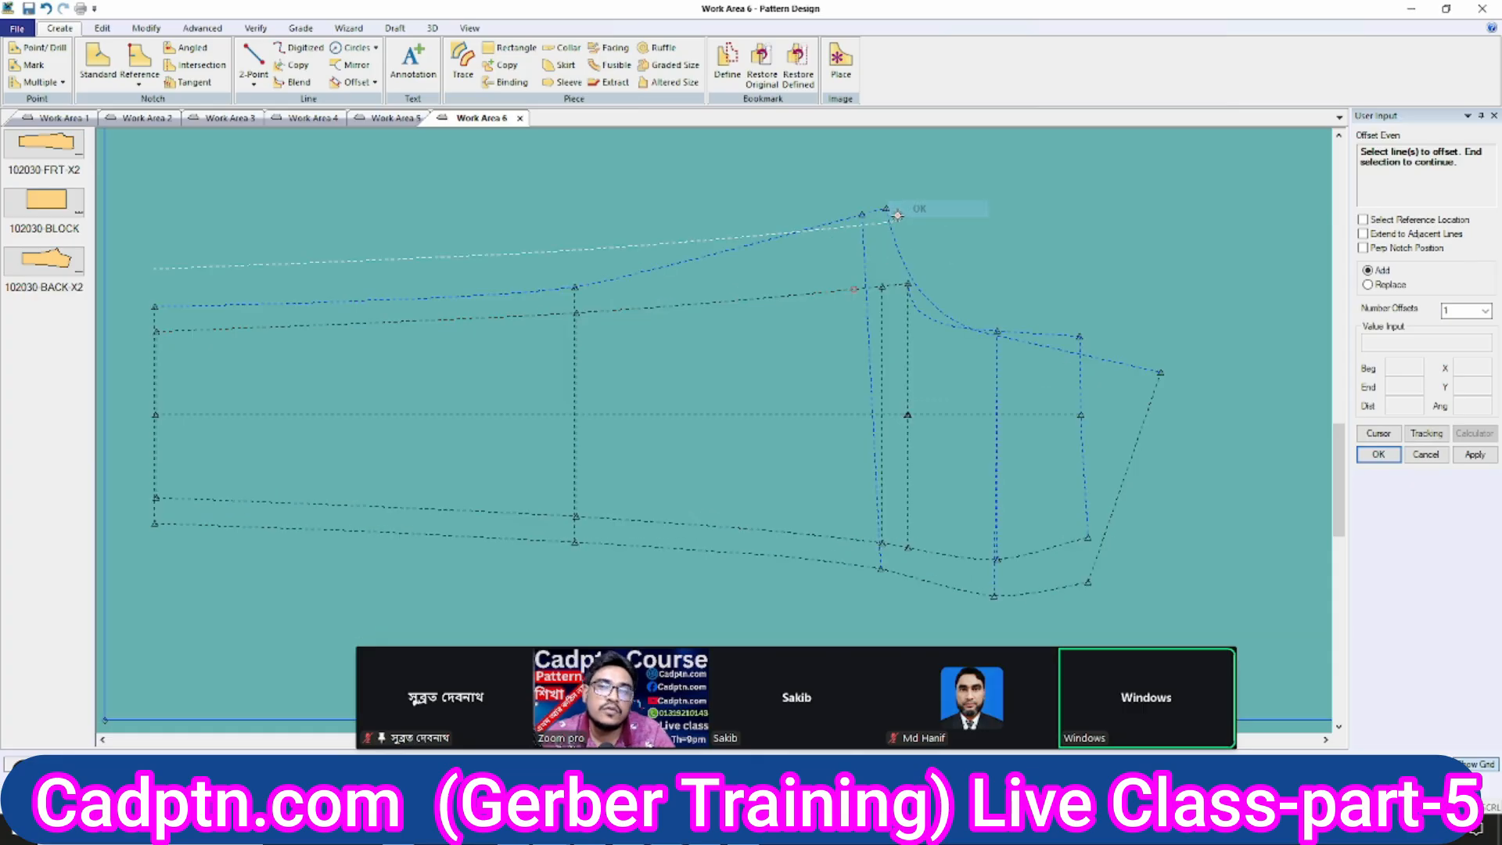
scroll(890, 209, up, 1)
scroll(855, 221, up, 1)
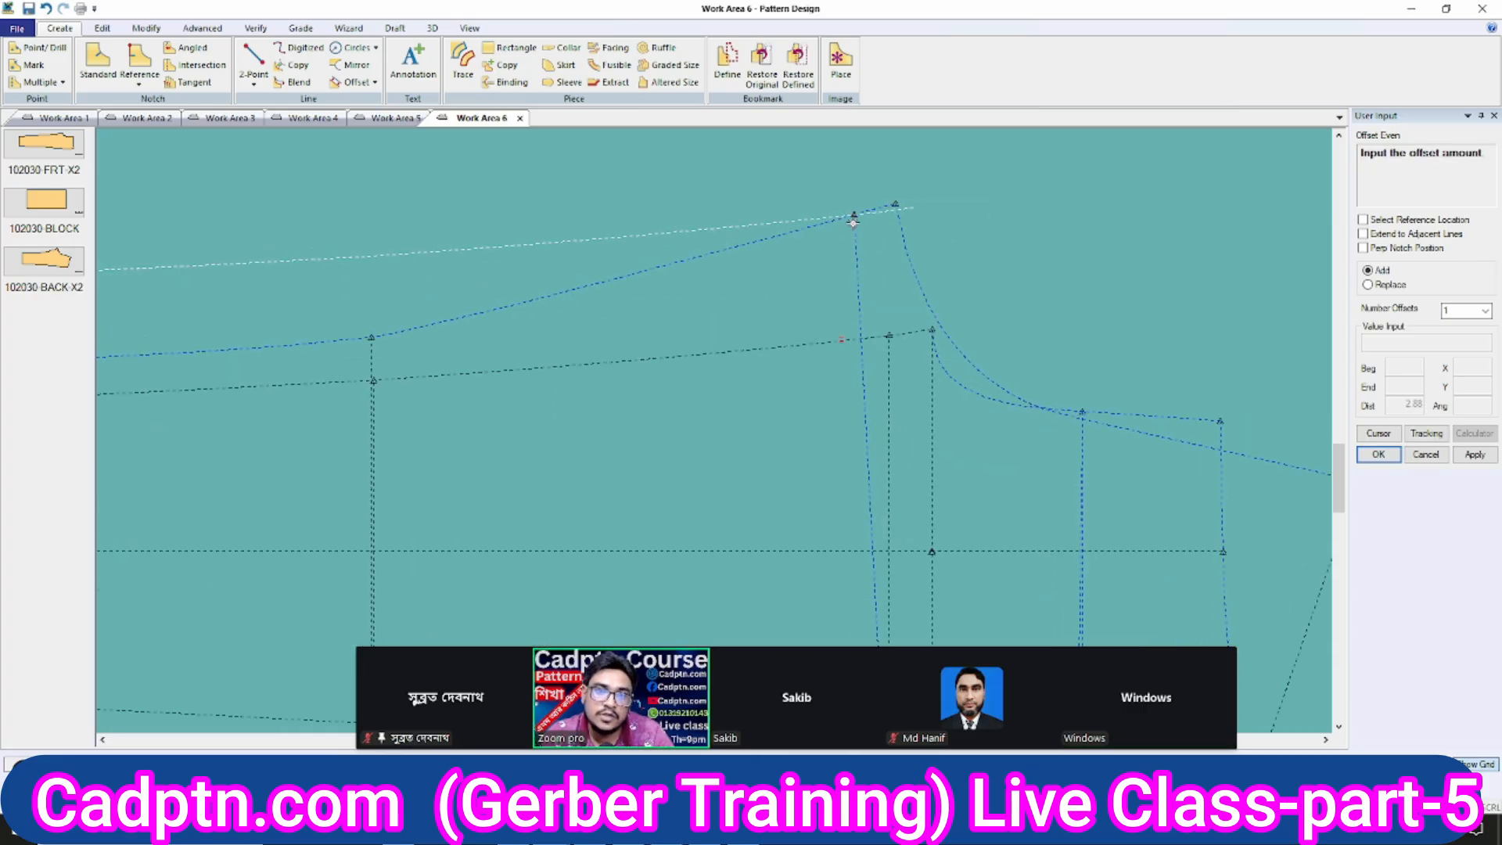
right_click(853, 221)
click(857, 242)
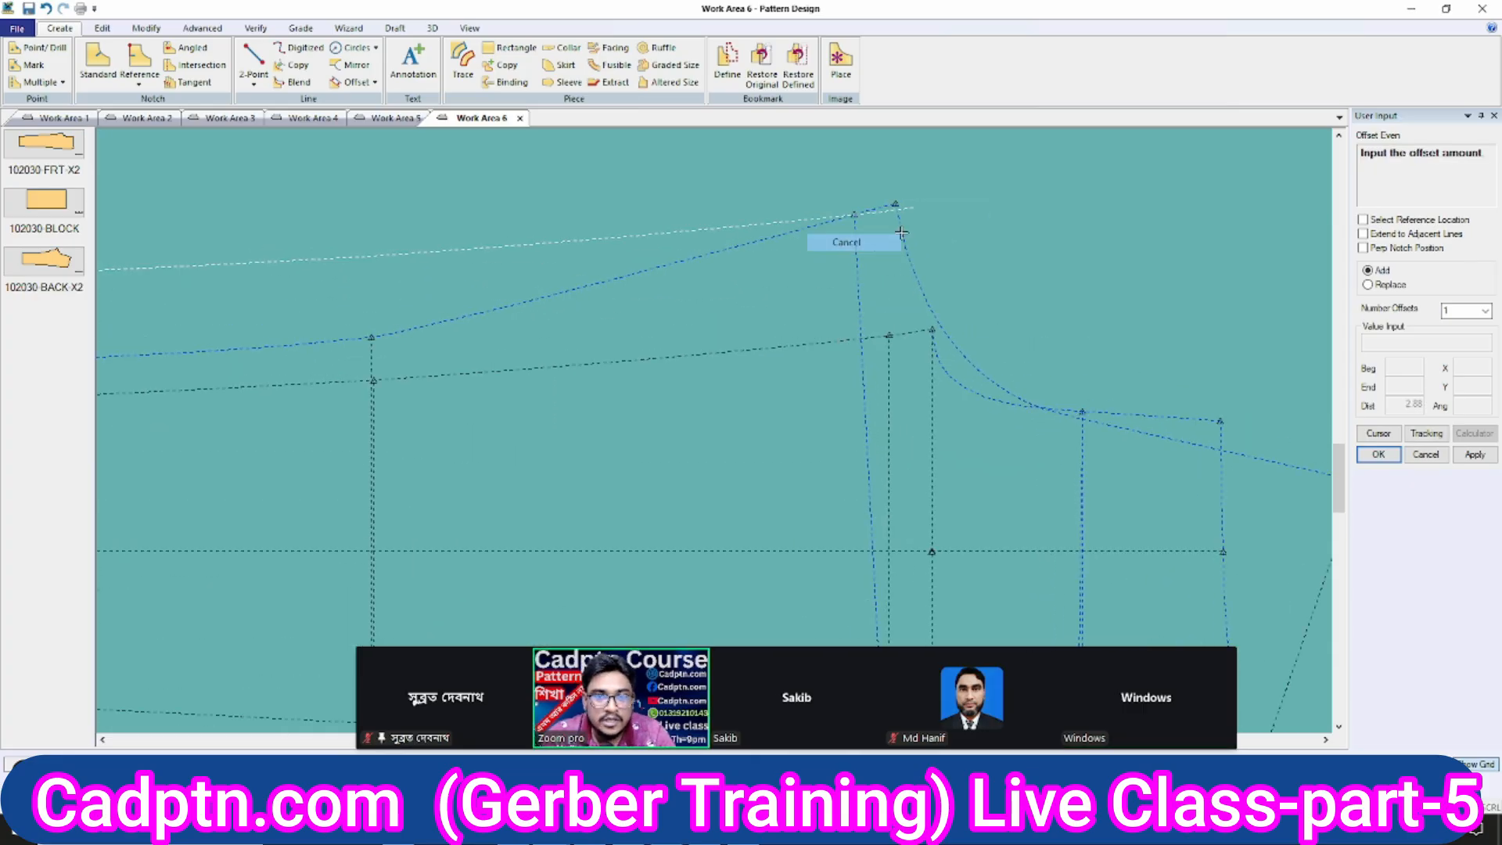
Measure the graded lengths of the front and back thigh lines.
scroll(833, 226, down, 3)
scroll(900, 305, down, 1)
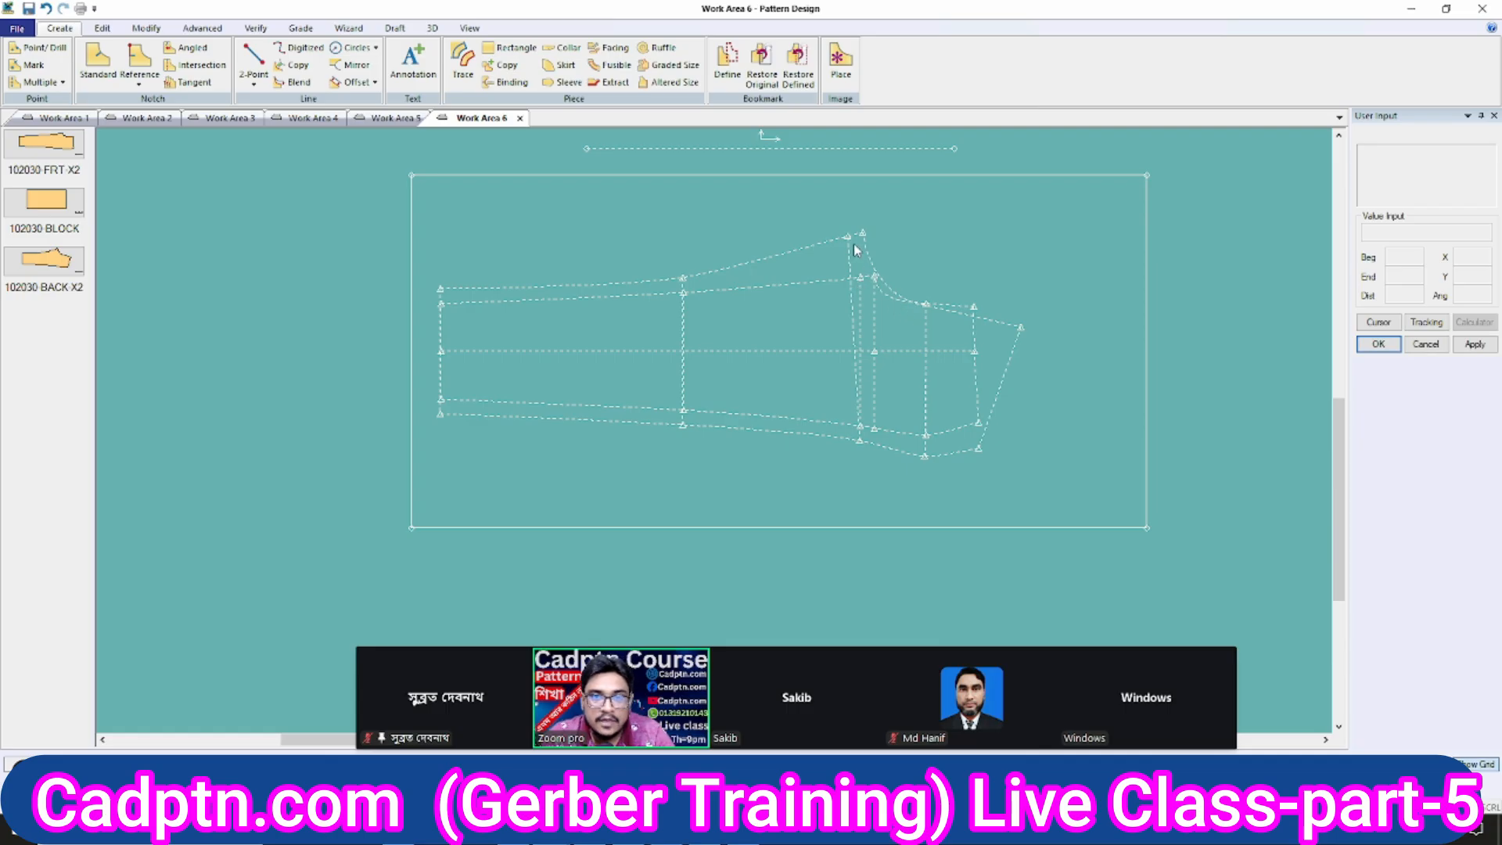
scroll(841, 372, up, 1)
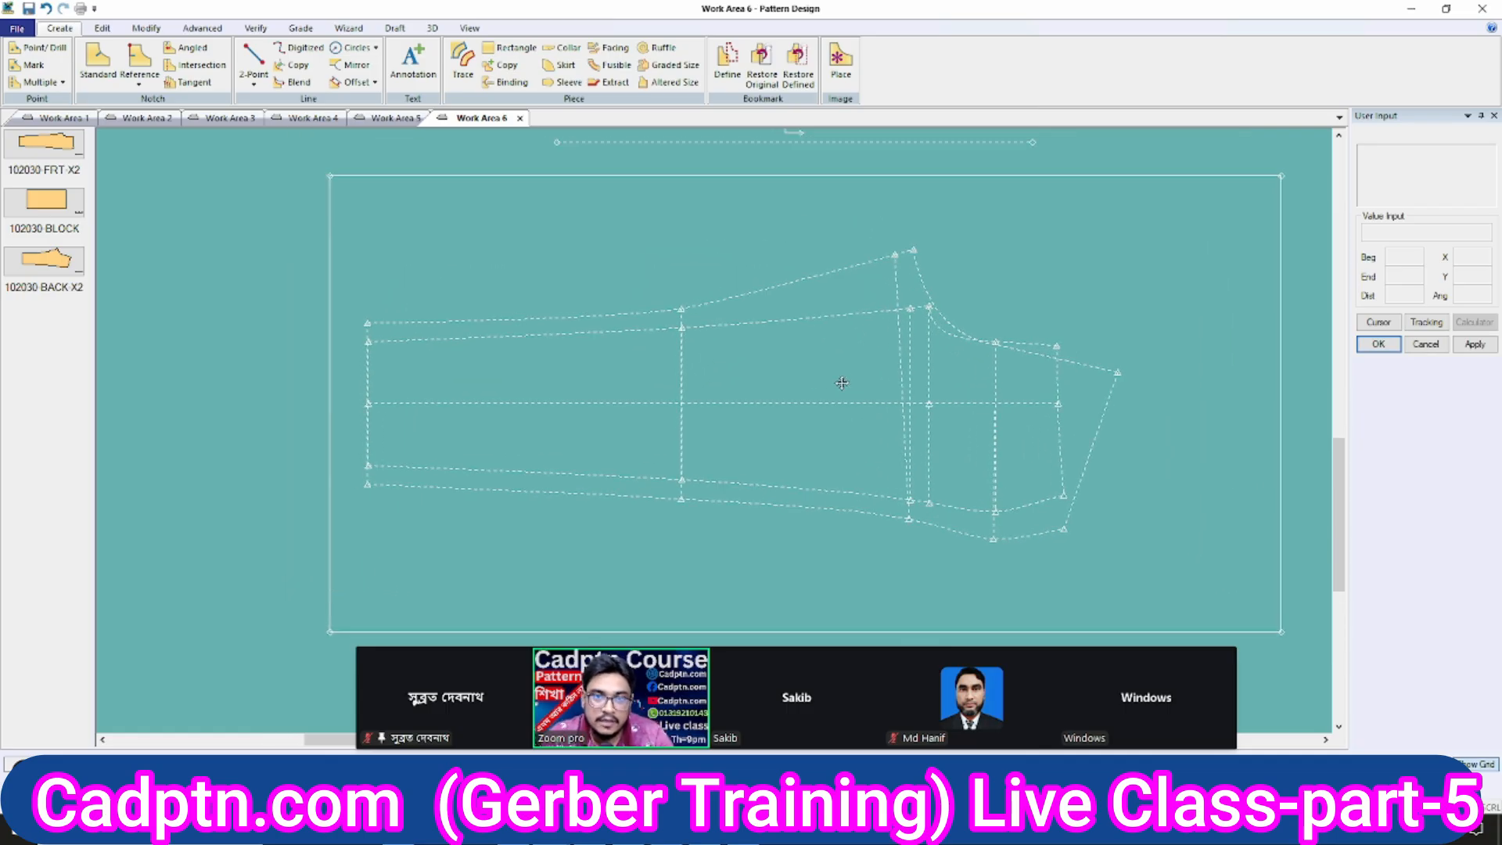
key(alt)
key(alt+l)
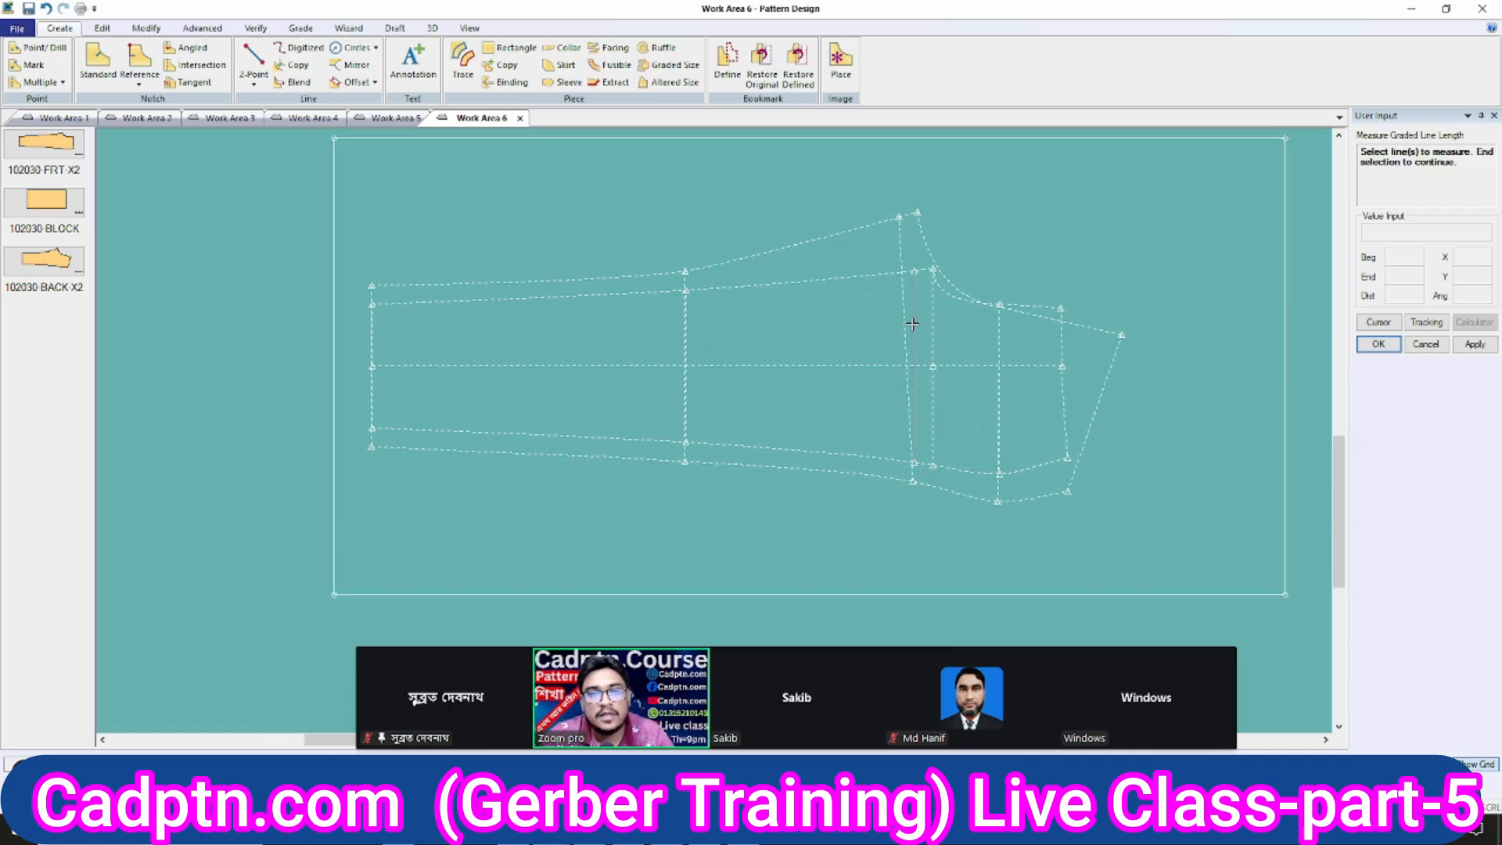
click(907, 302)
right_click(1111, 197)
click(1110, 197)
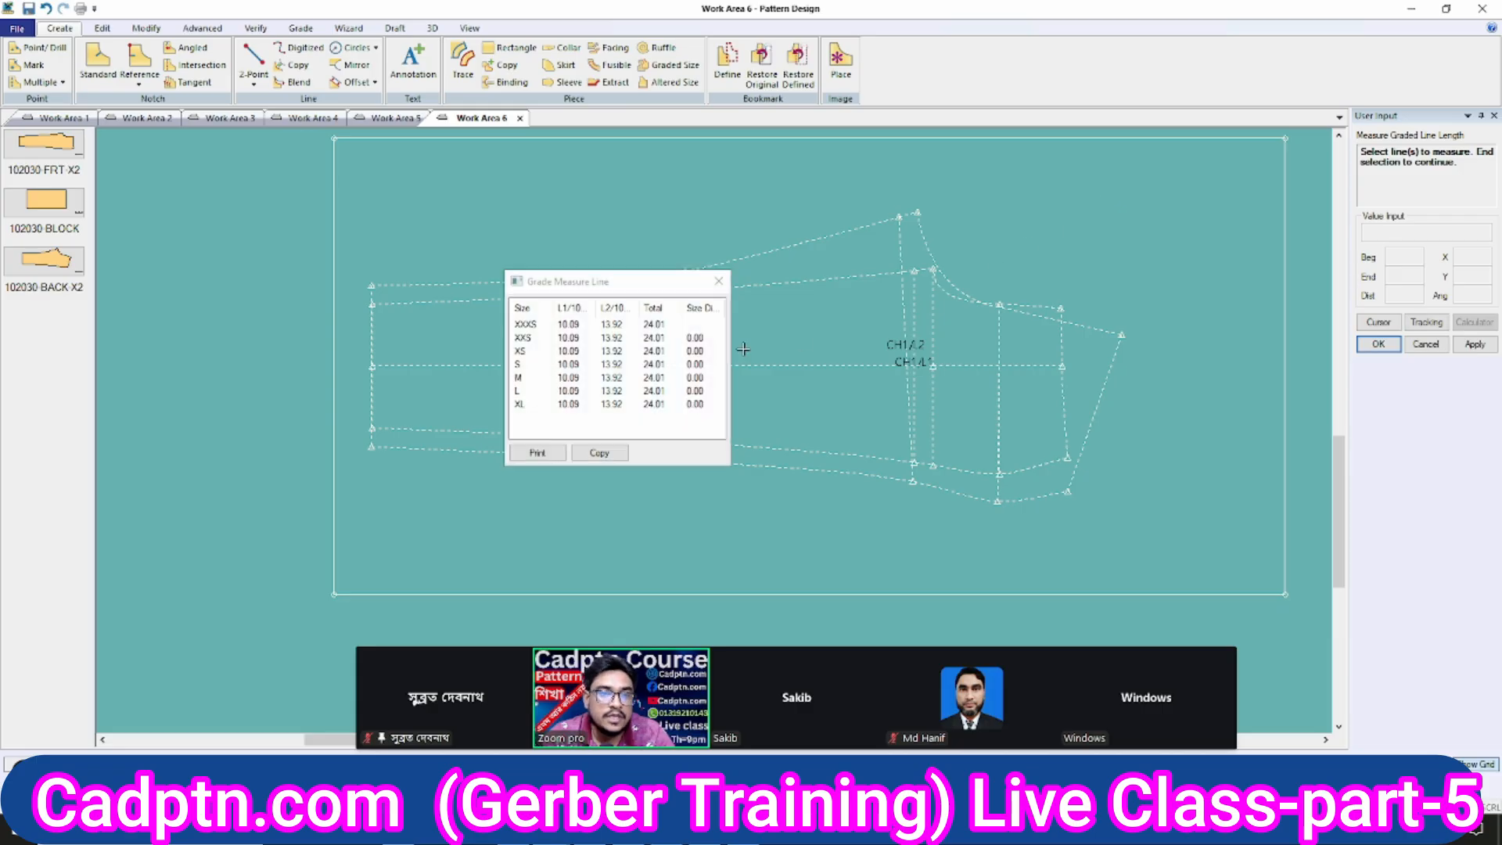
click(671, 365)
right_click(906, 362)
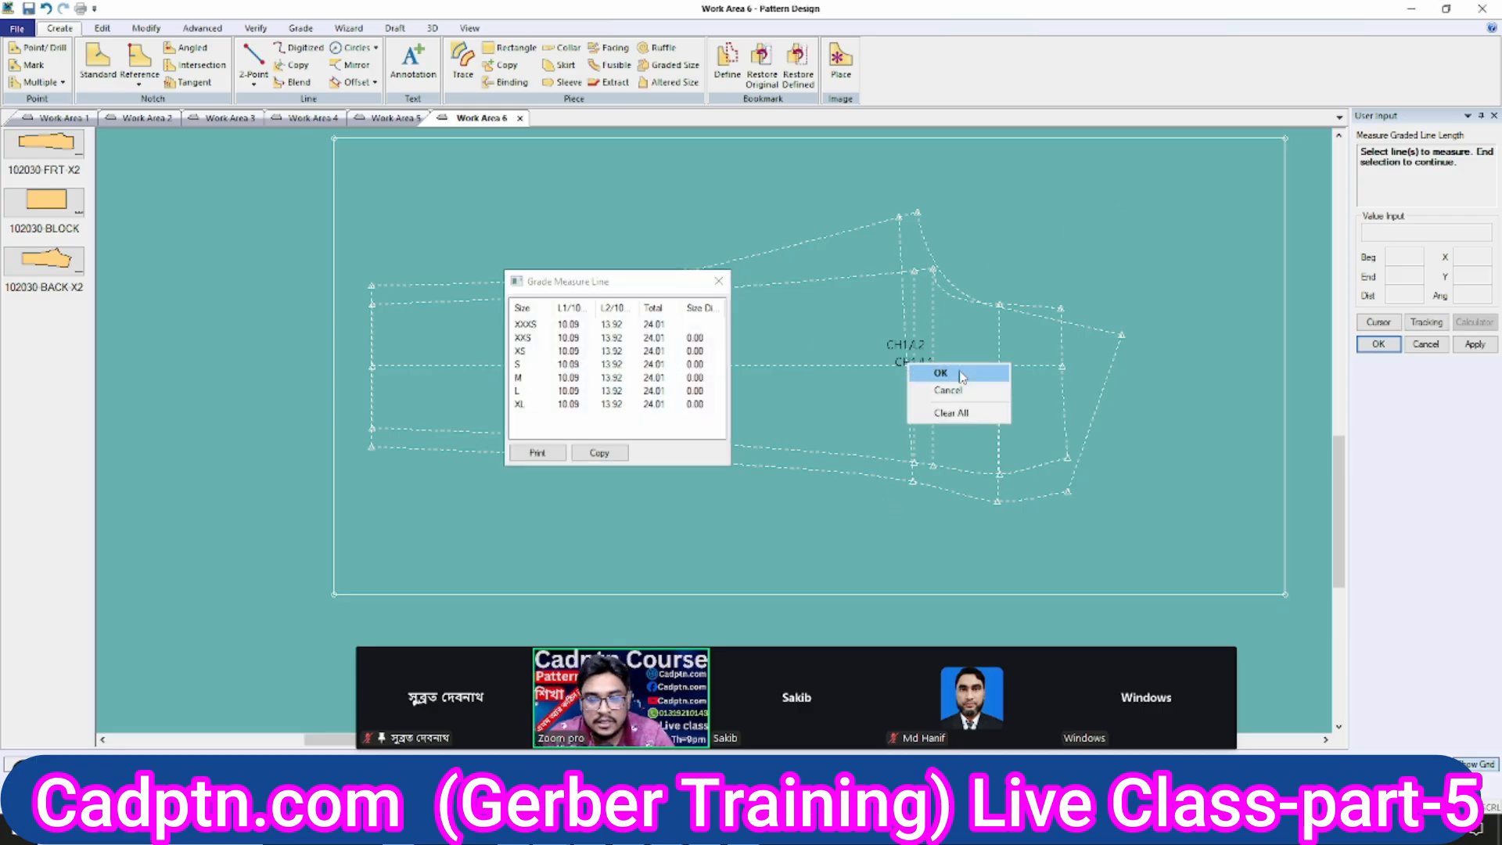
click(928, 371)
Move the thigh point on the back outseam smoothly by X 0.00 and Y -0.13, with range thumbtacks at the knee and hip.
scroll(970, 452, up, 3)
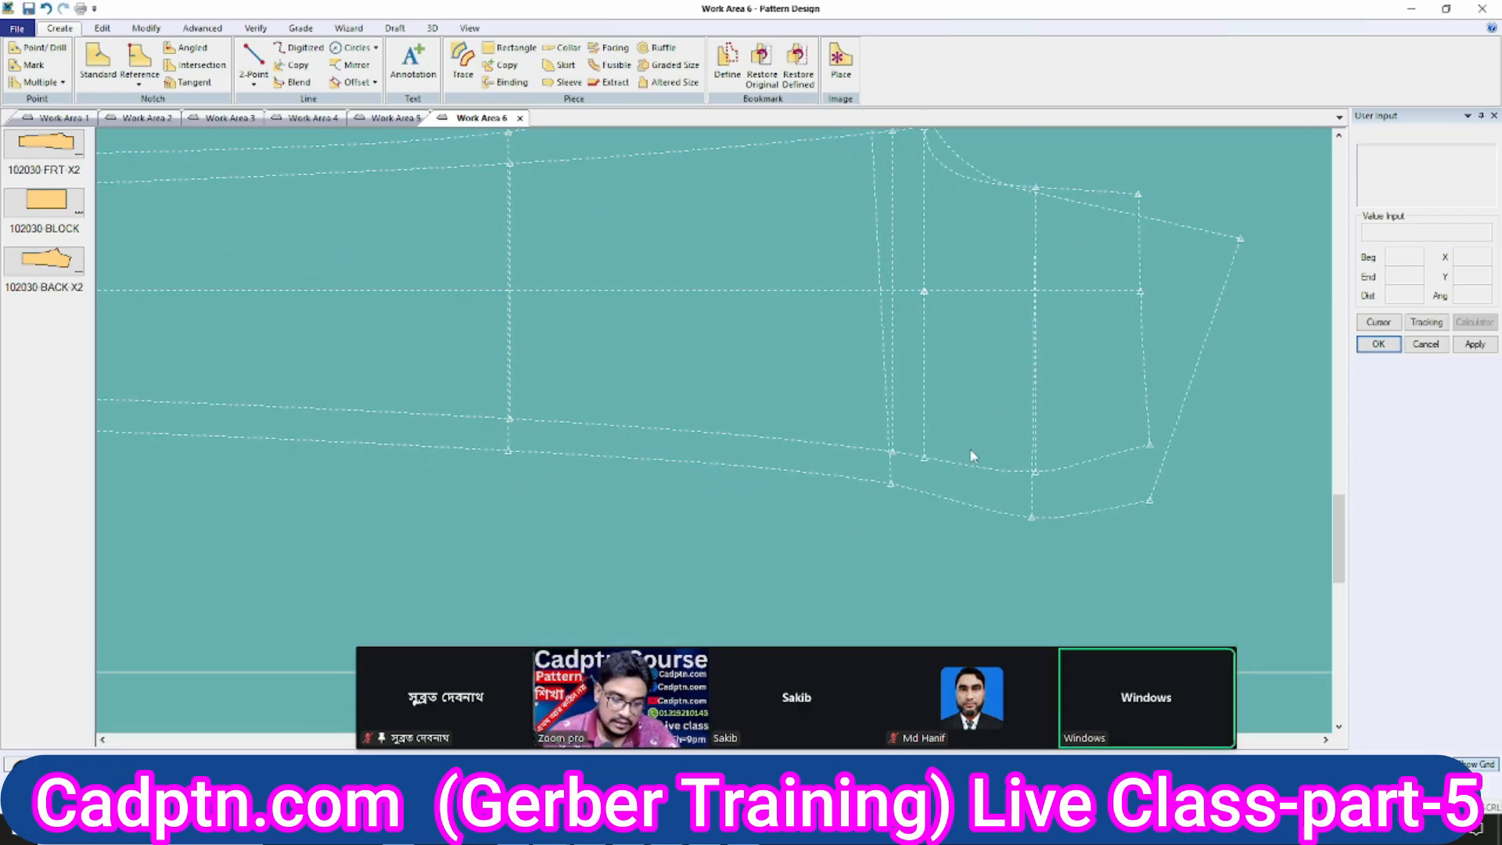
key(ctrl+m)
click(891, 485)
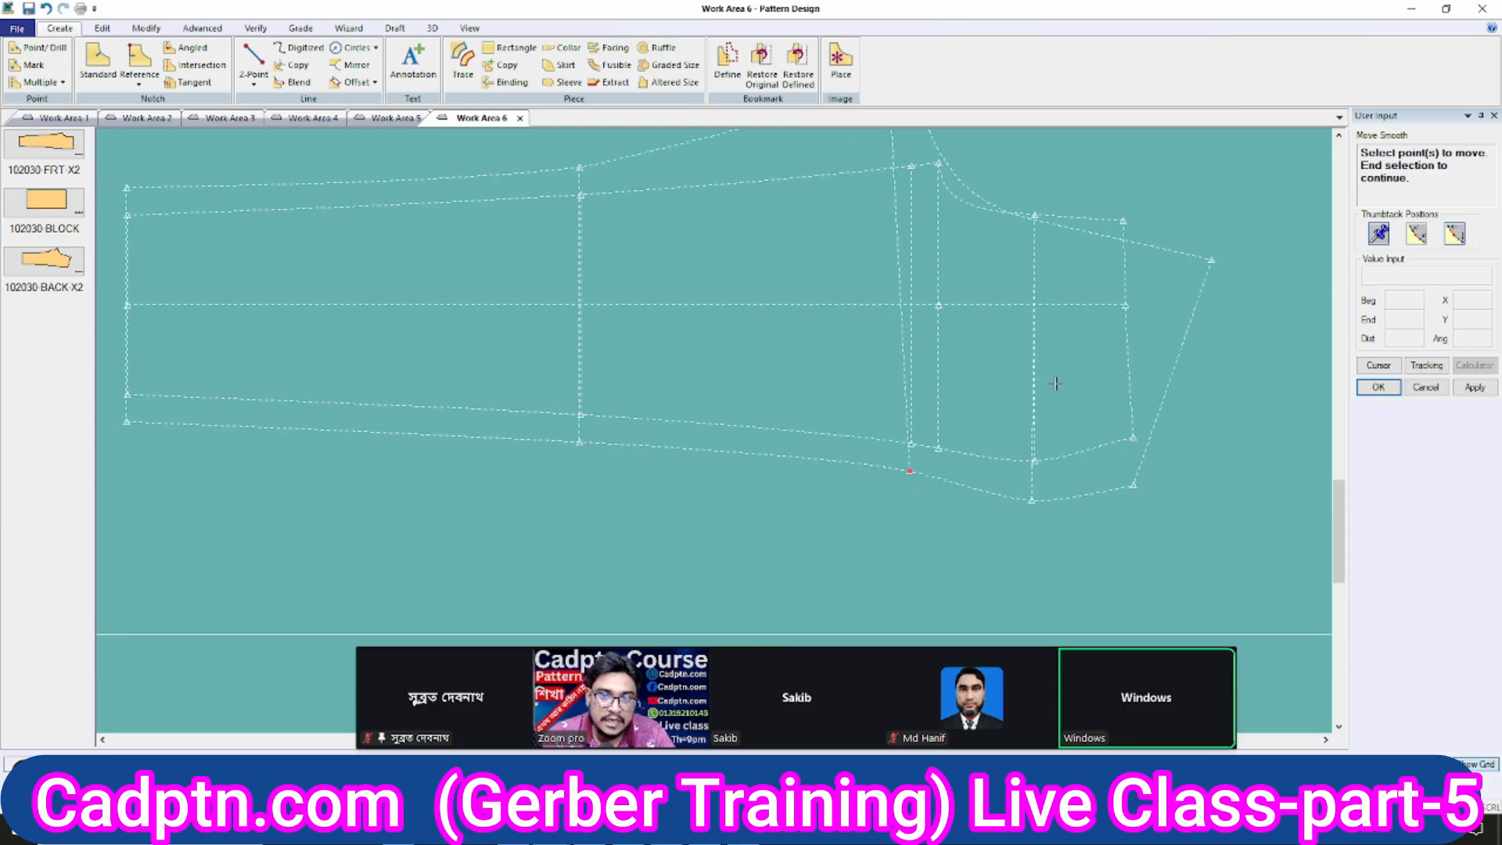
scroll(1111, 395, down, 2)
key(Return)
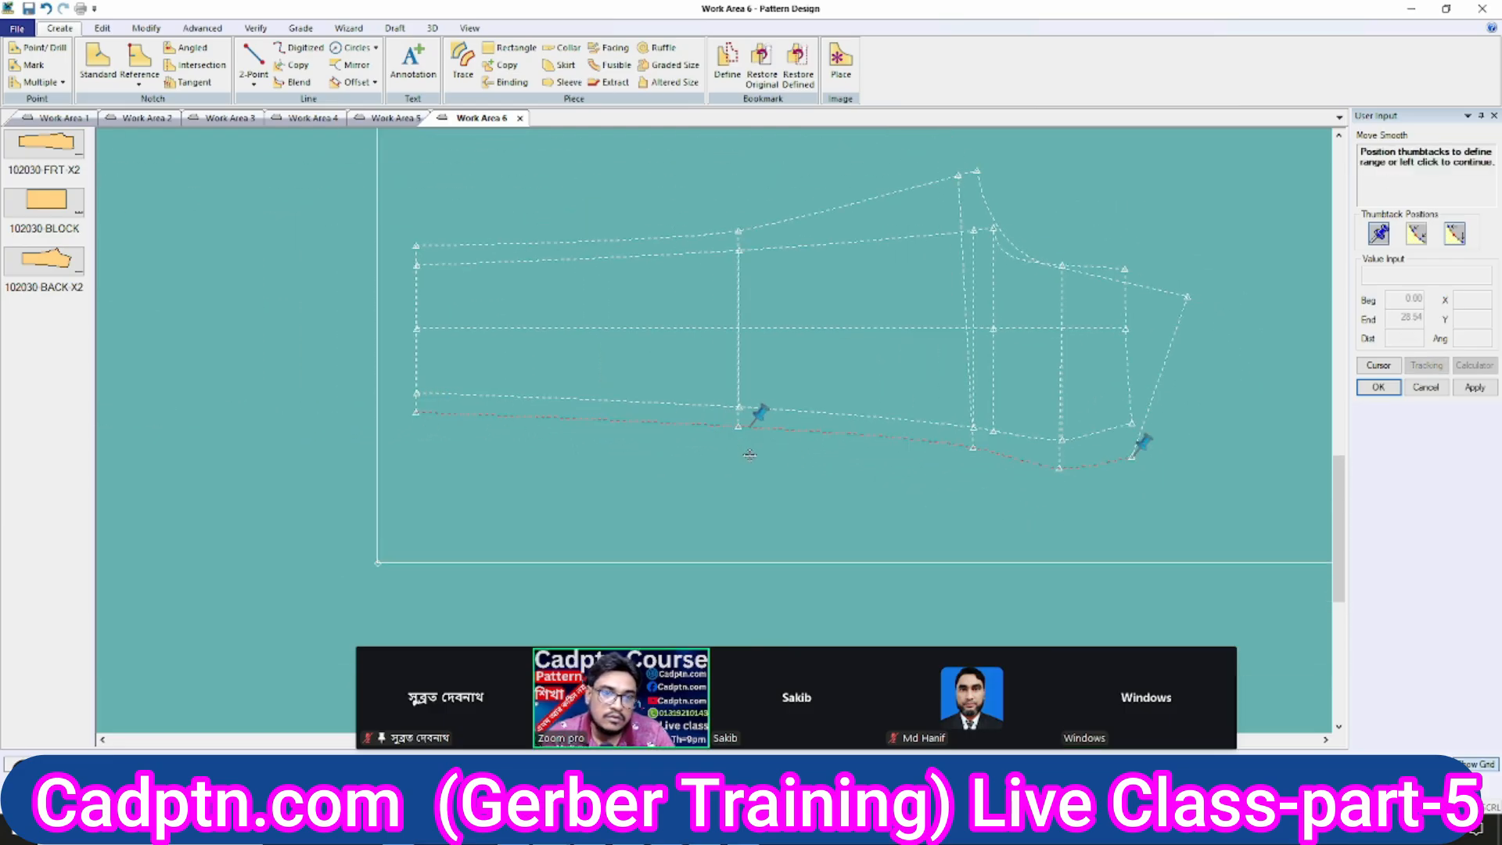
drag(749, 456, 739, 438)
scroll(1041, 446, up, 3)
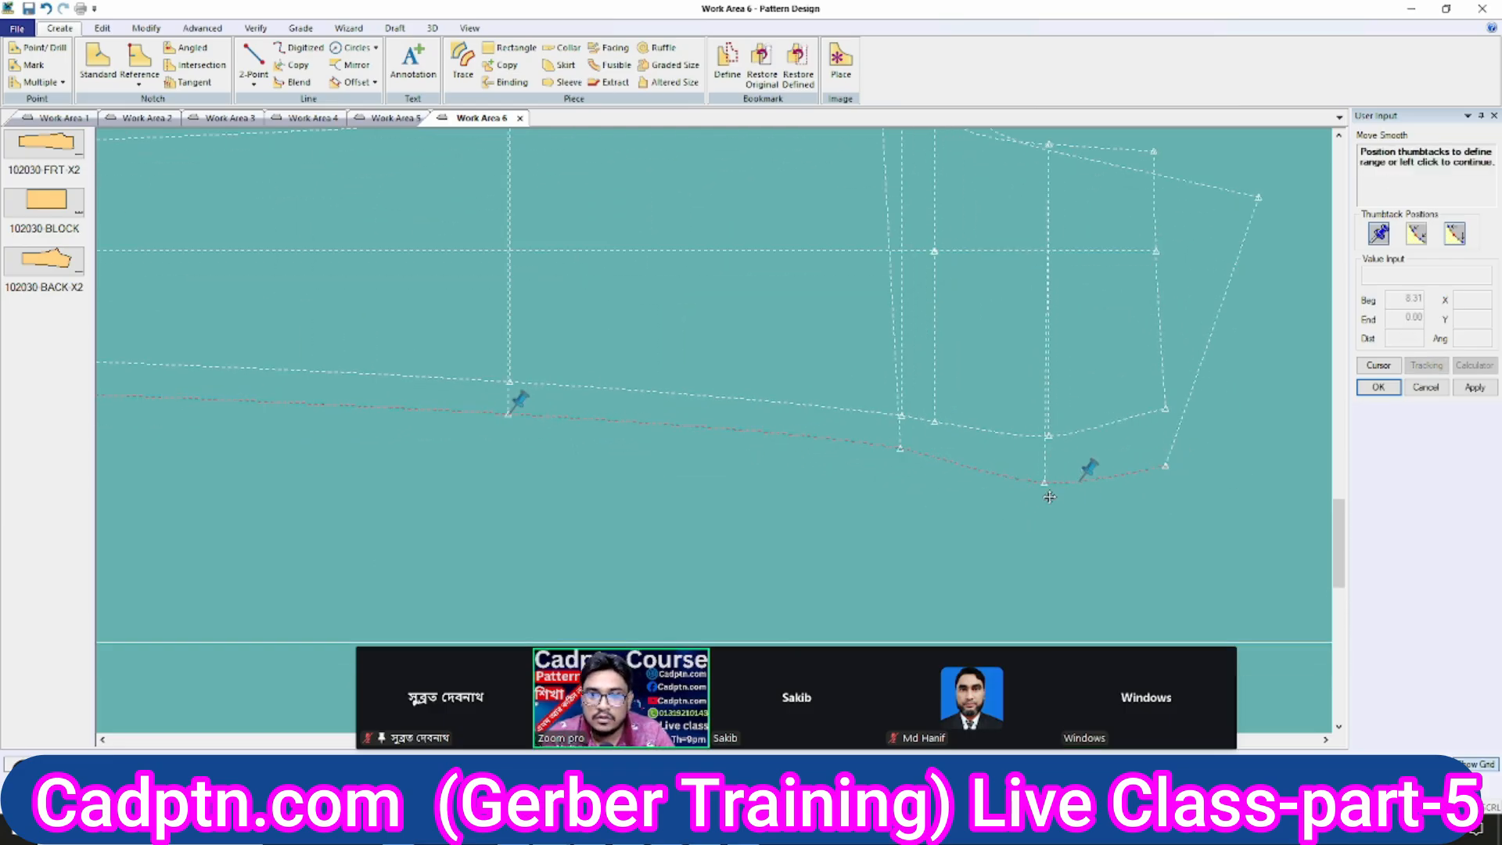
drag(1036, 500, 1043, 506)
scroll(914, 513, up, 2)
right_click(918, 345)
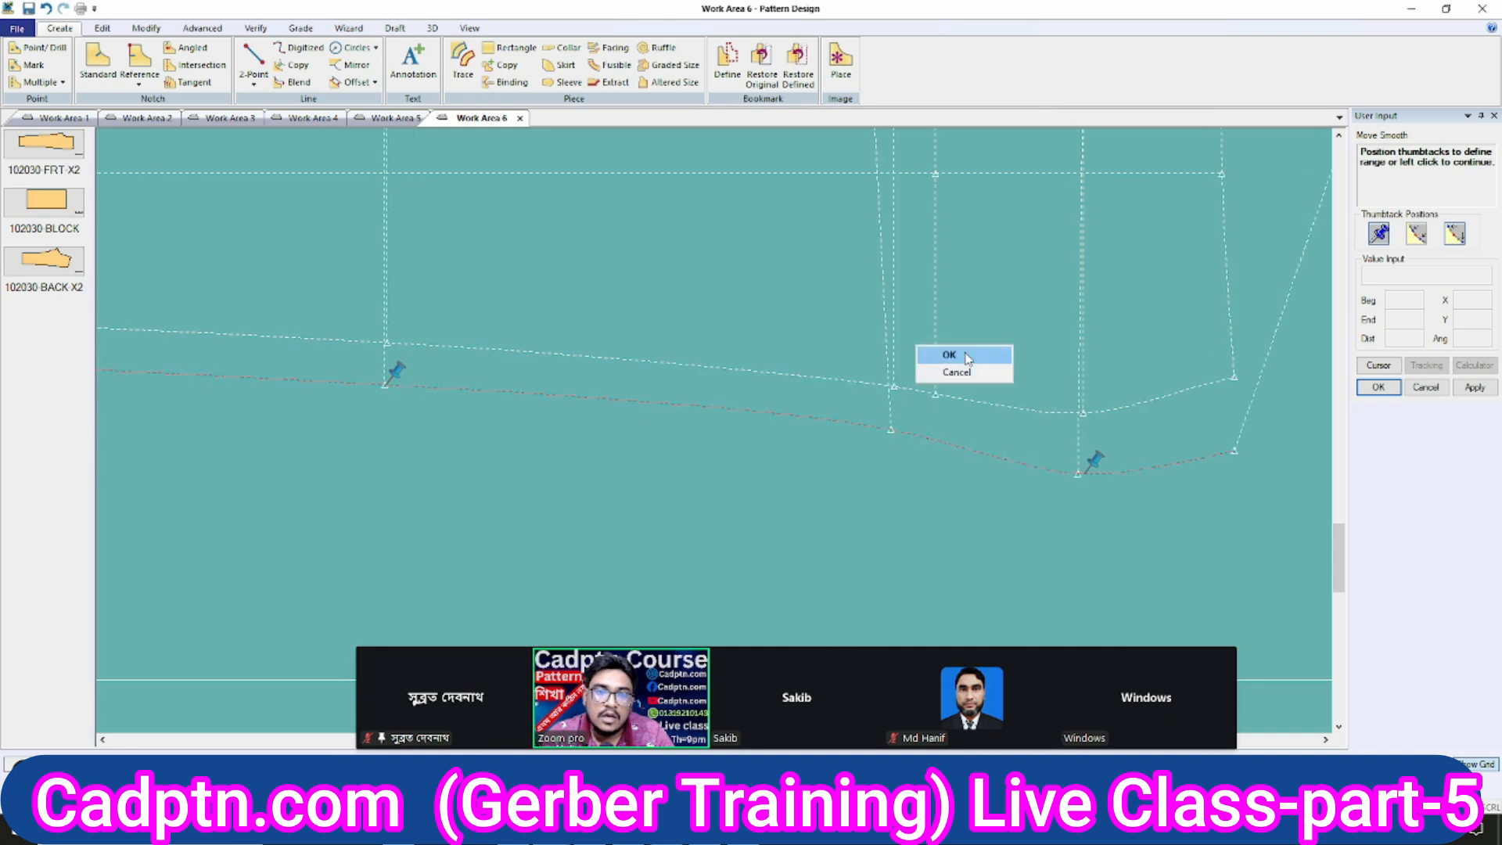
click(963, 354)
click(1250, 436)
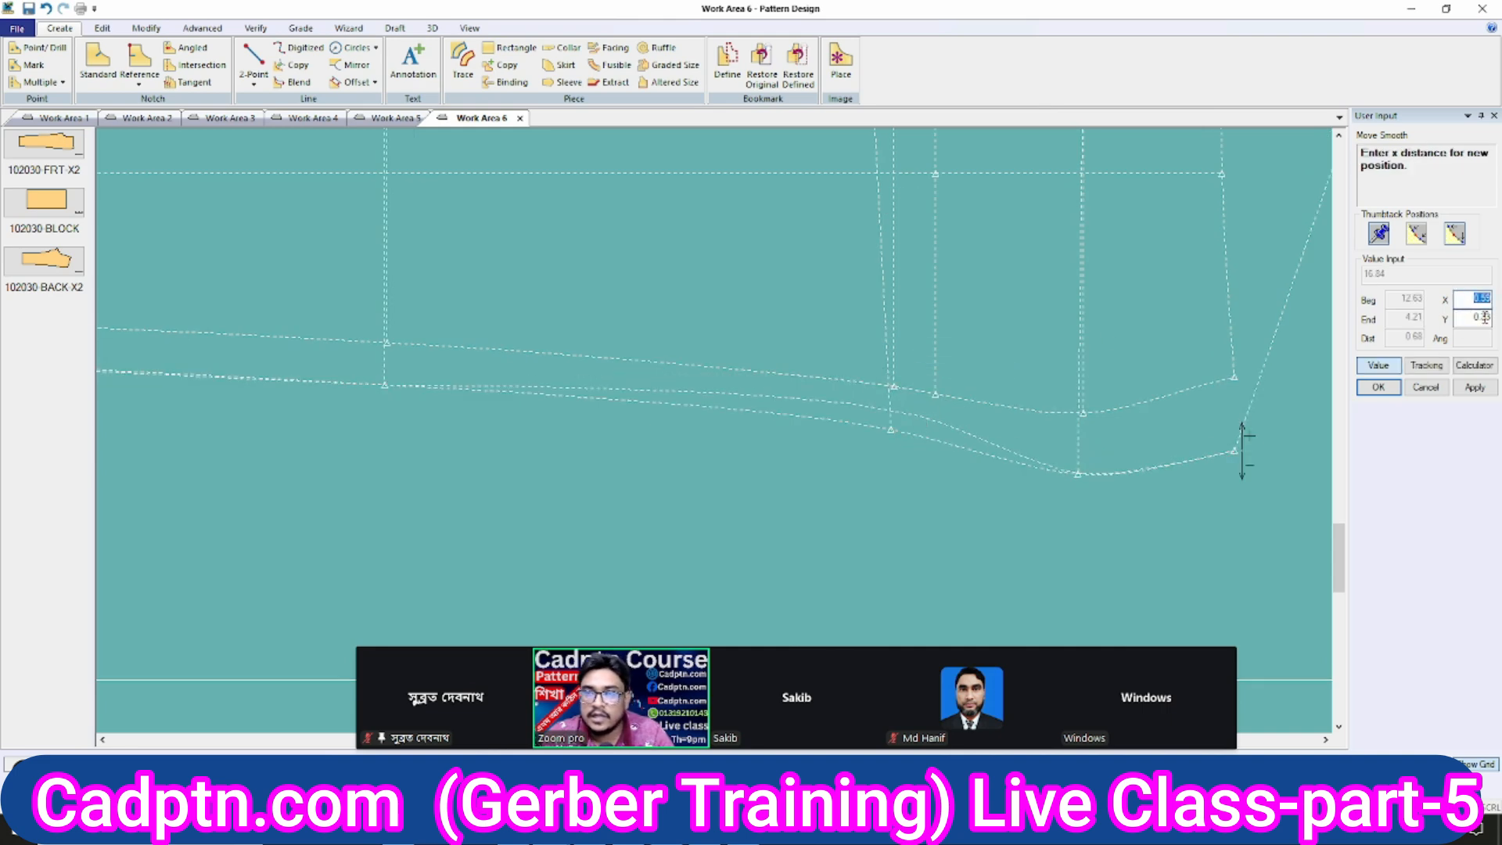
key(Return)
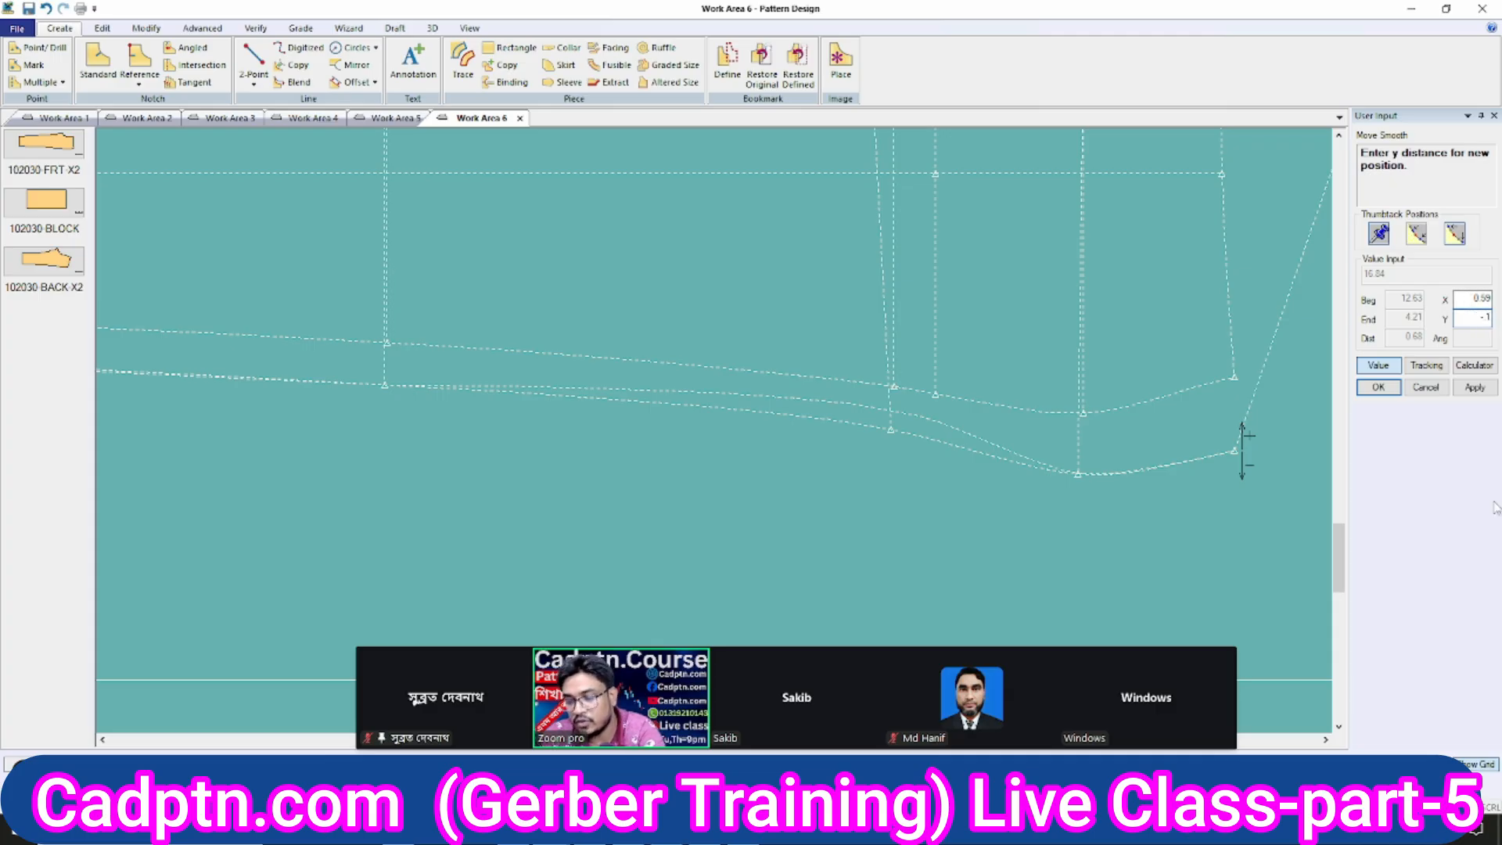
key(Return)
click(1475, 388)
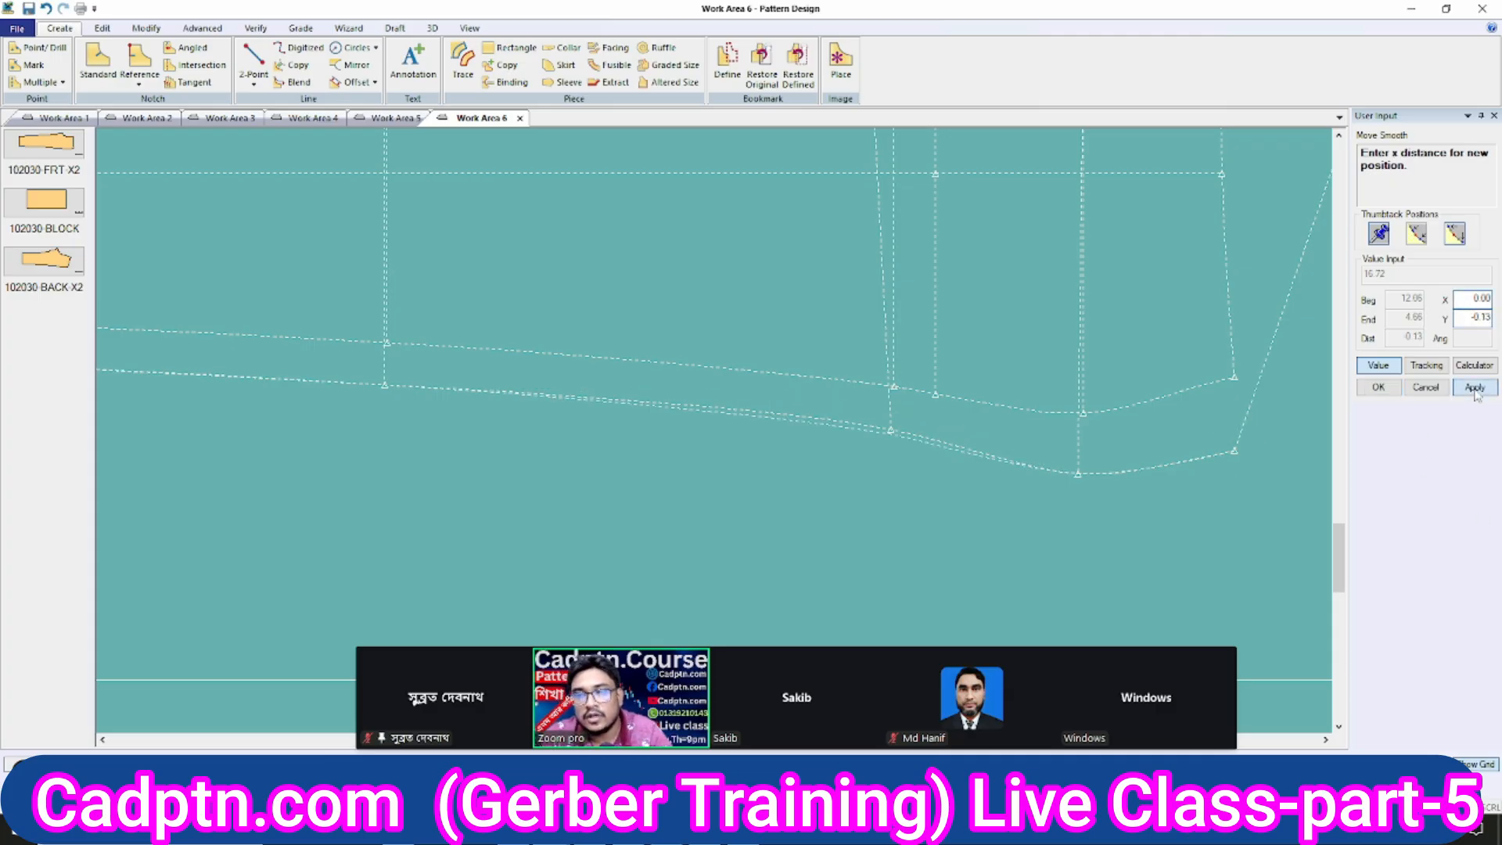
click(1378, 387)
Move the outseam end of the back thigh line smoothly by X 0.00 and Y -0.13.
click(886, 415)
right_click(996, 271)
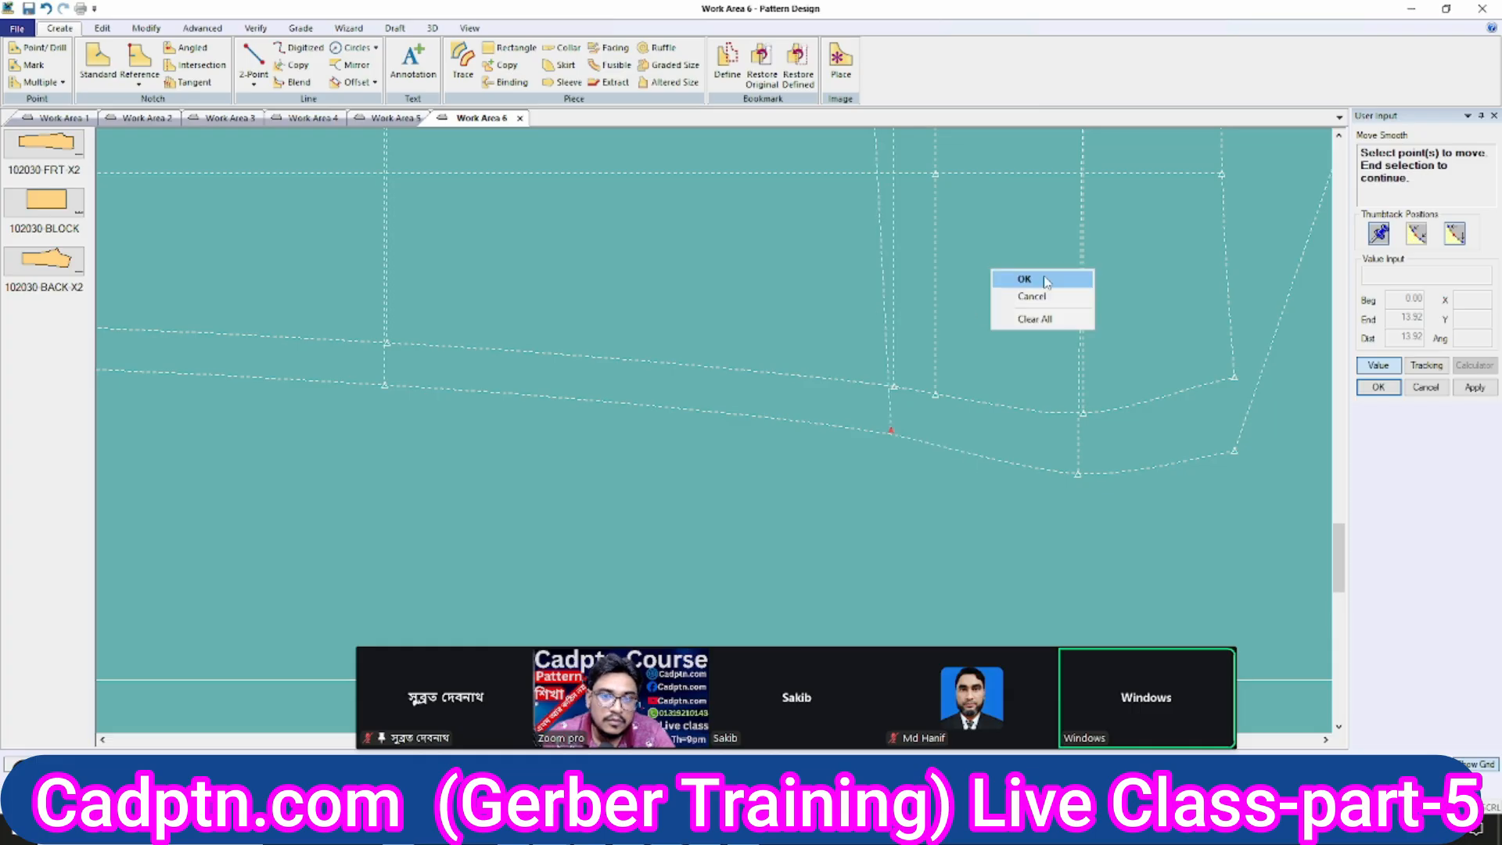
click(1045, 280)
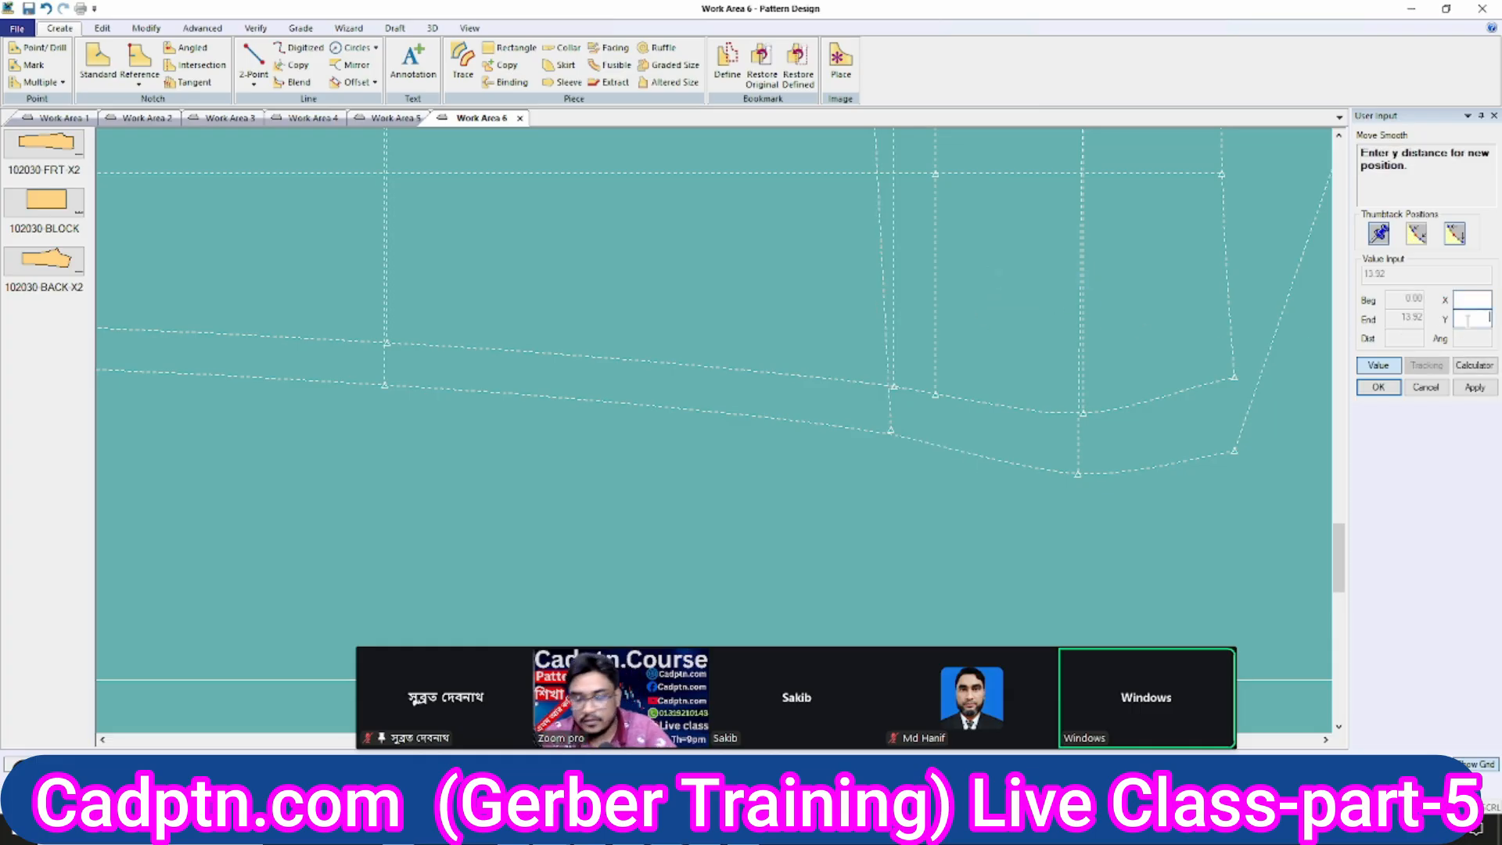
text(-1)
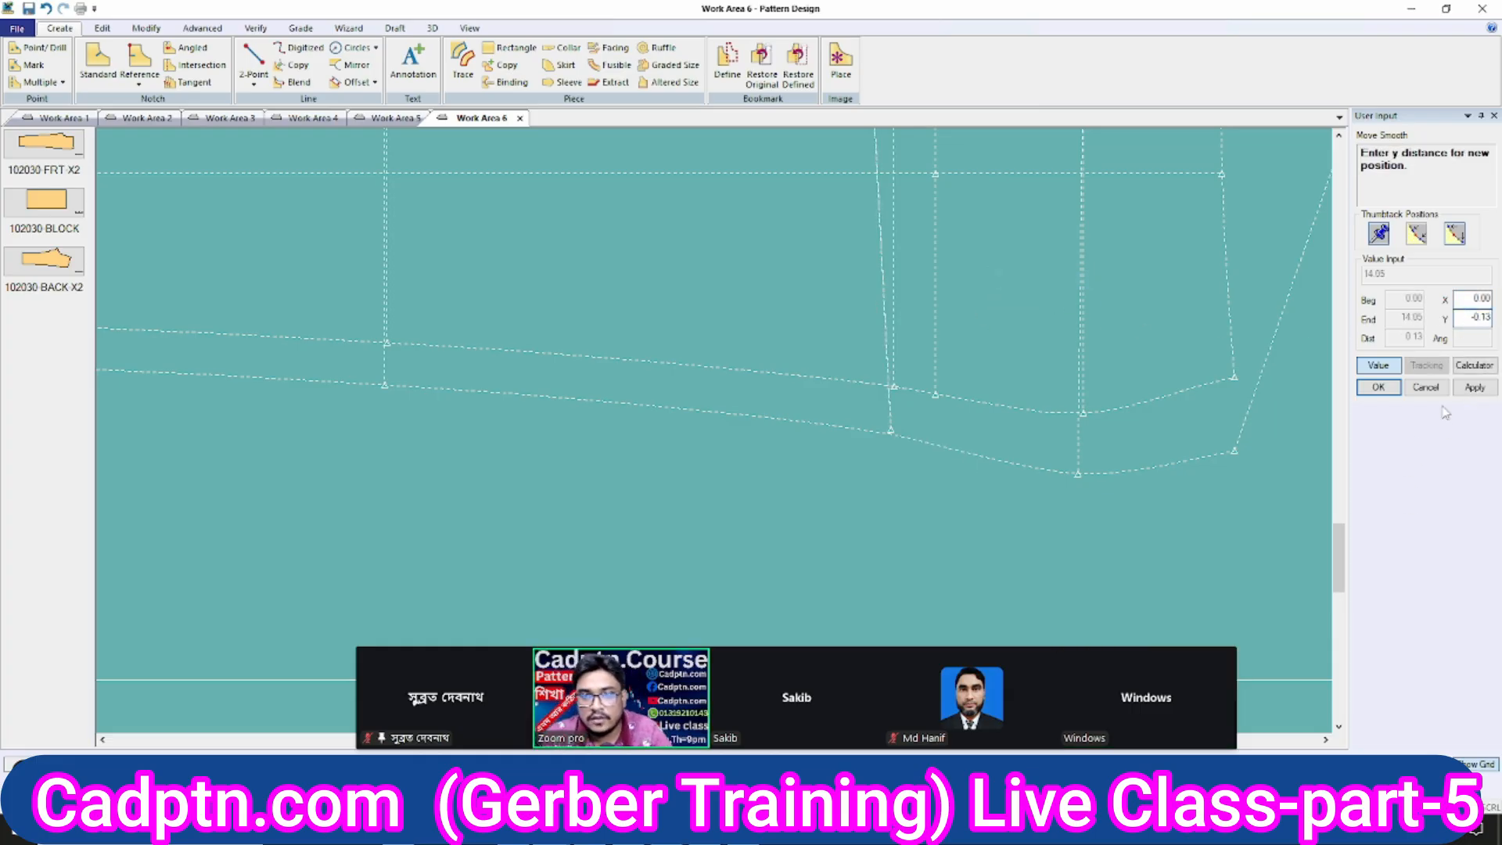
click(1381, 389)
scroll(1017, 336, down, 2)
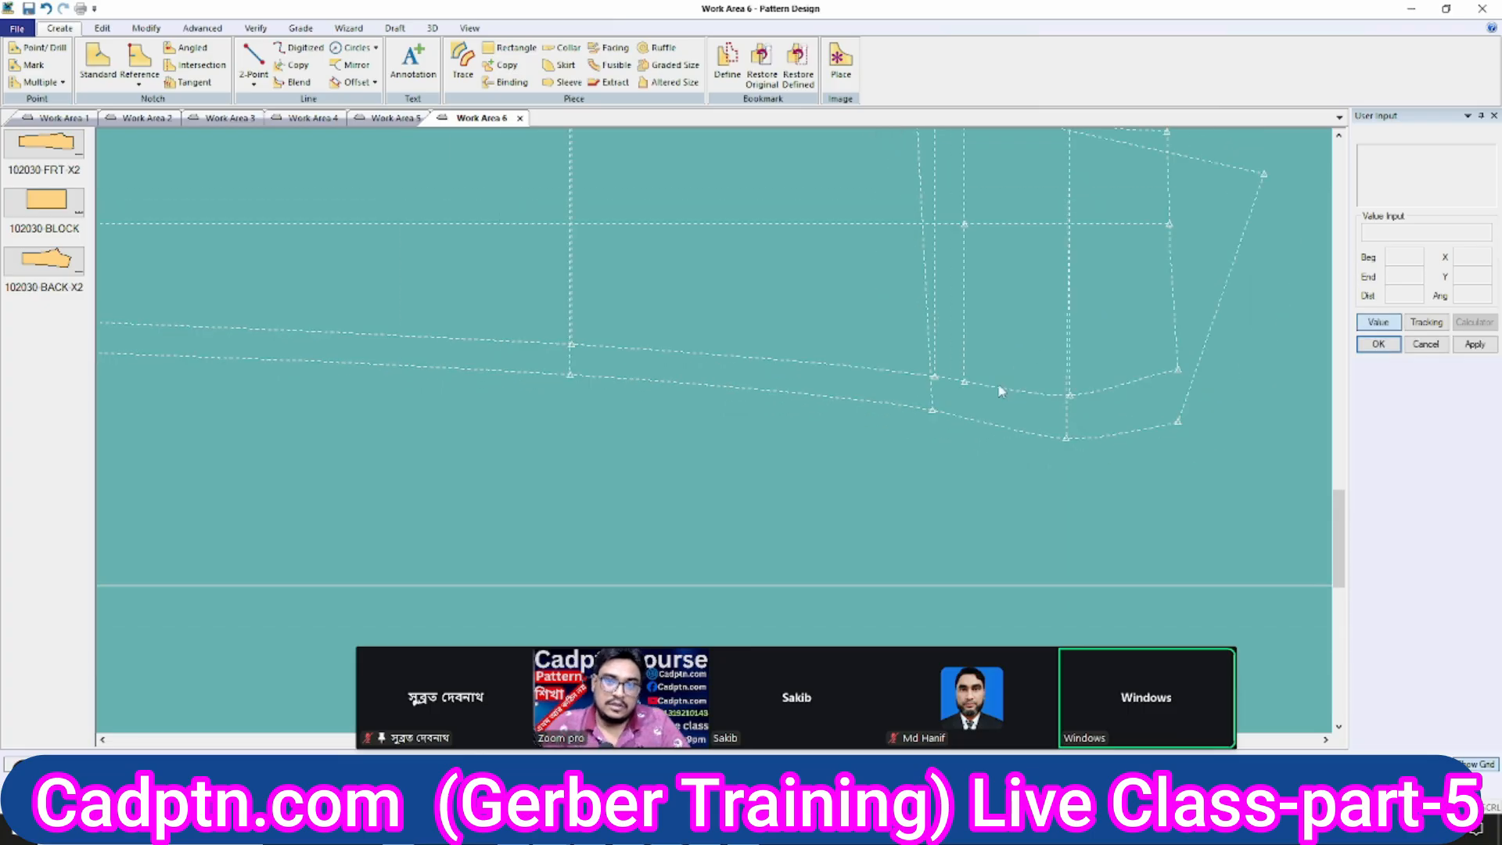
scroll(970, 469, down, 2)
scroll(899, 328, up, 3)
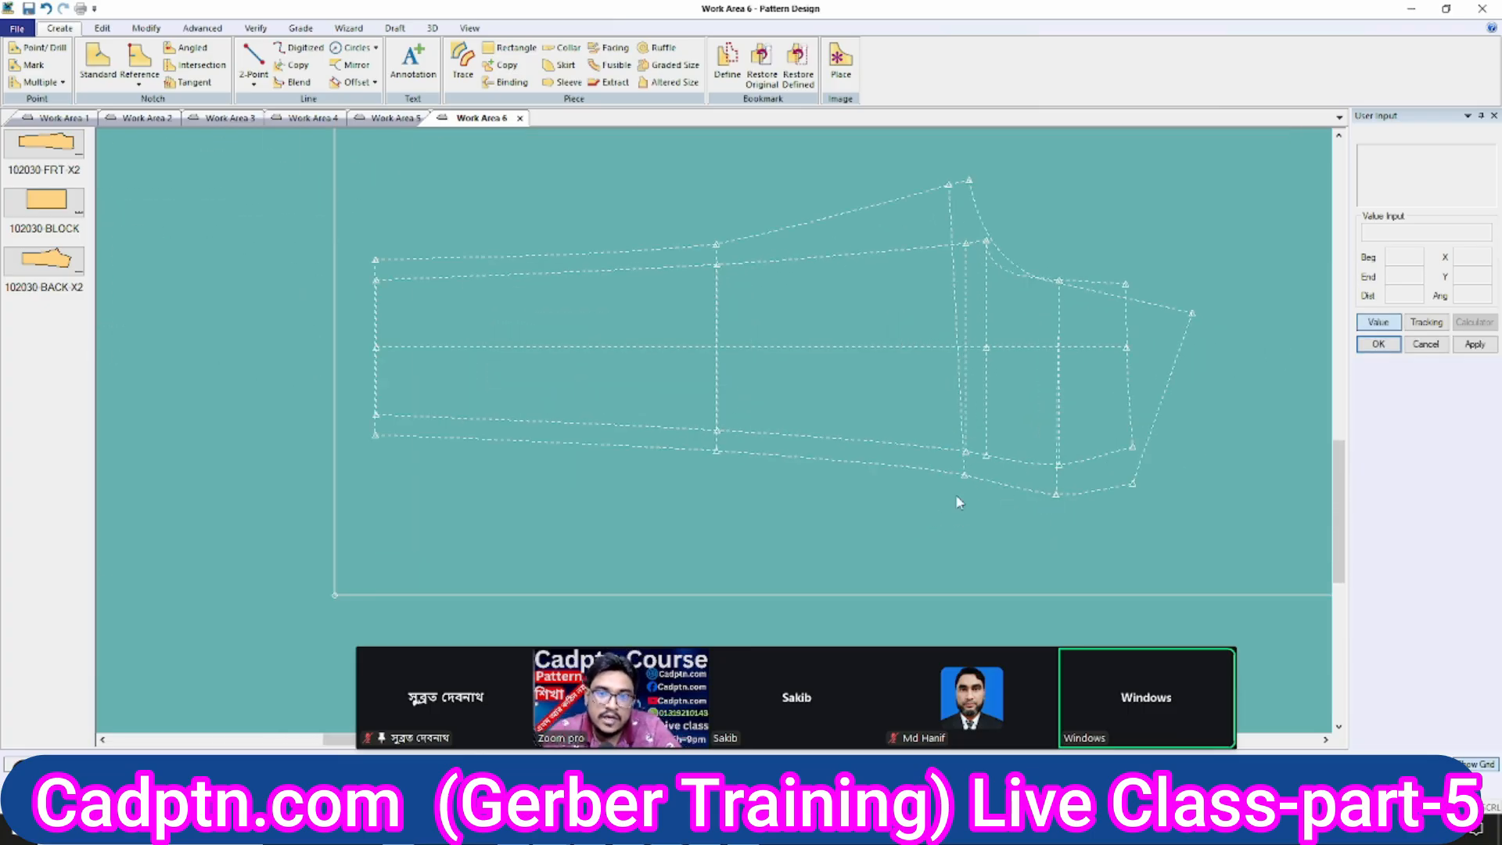
scroll(1008, 459, up, 2)
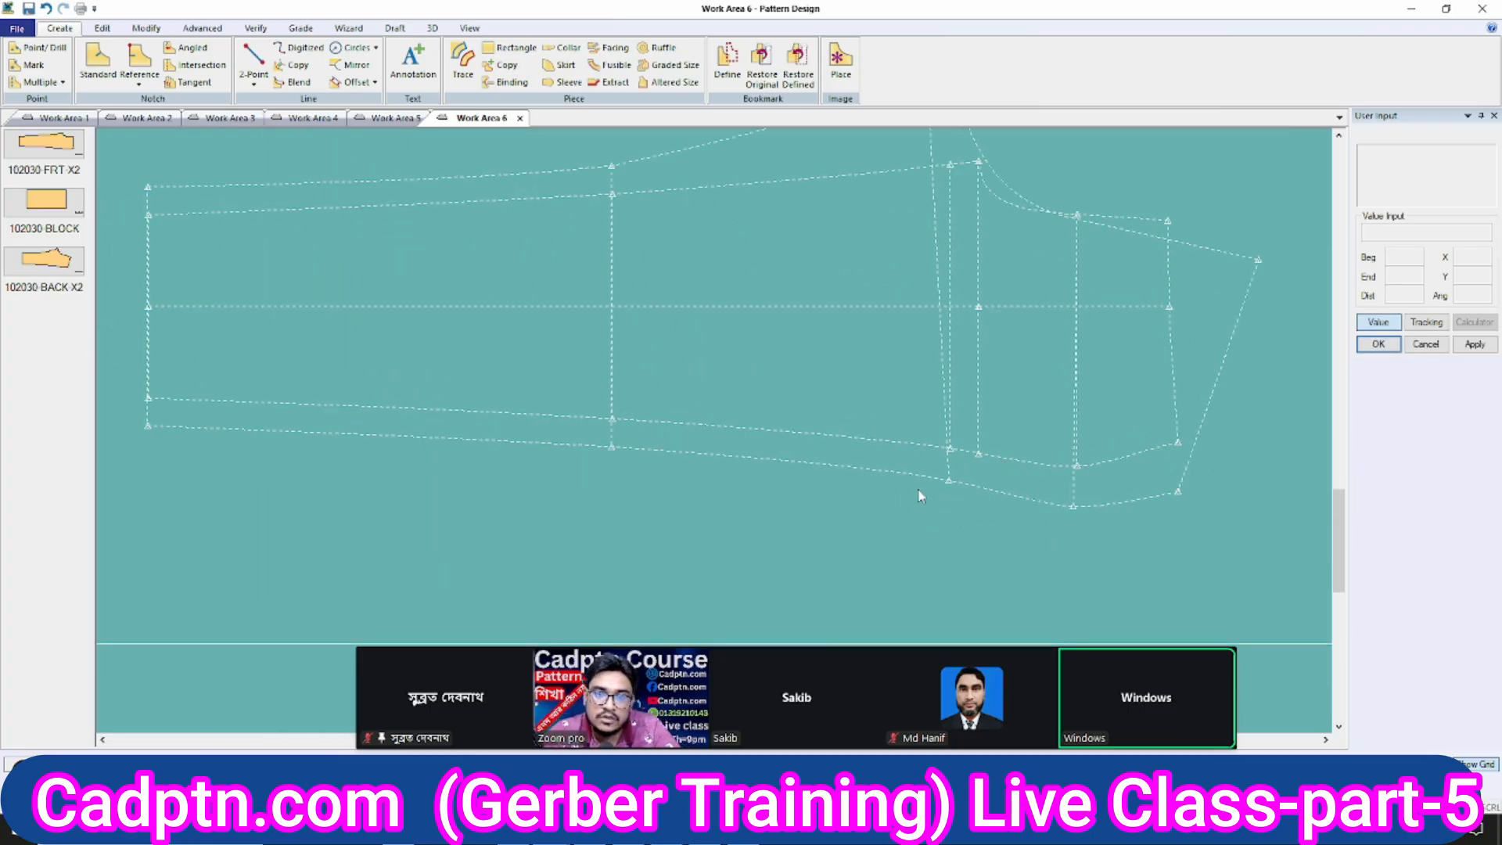
scroll(1011, 575, down, 1)
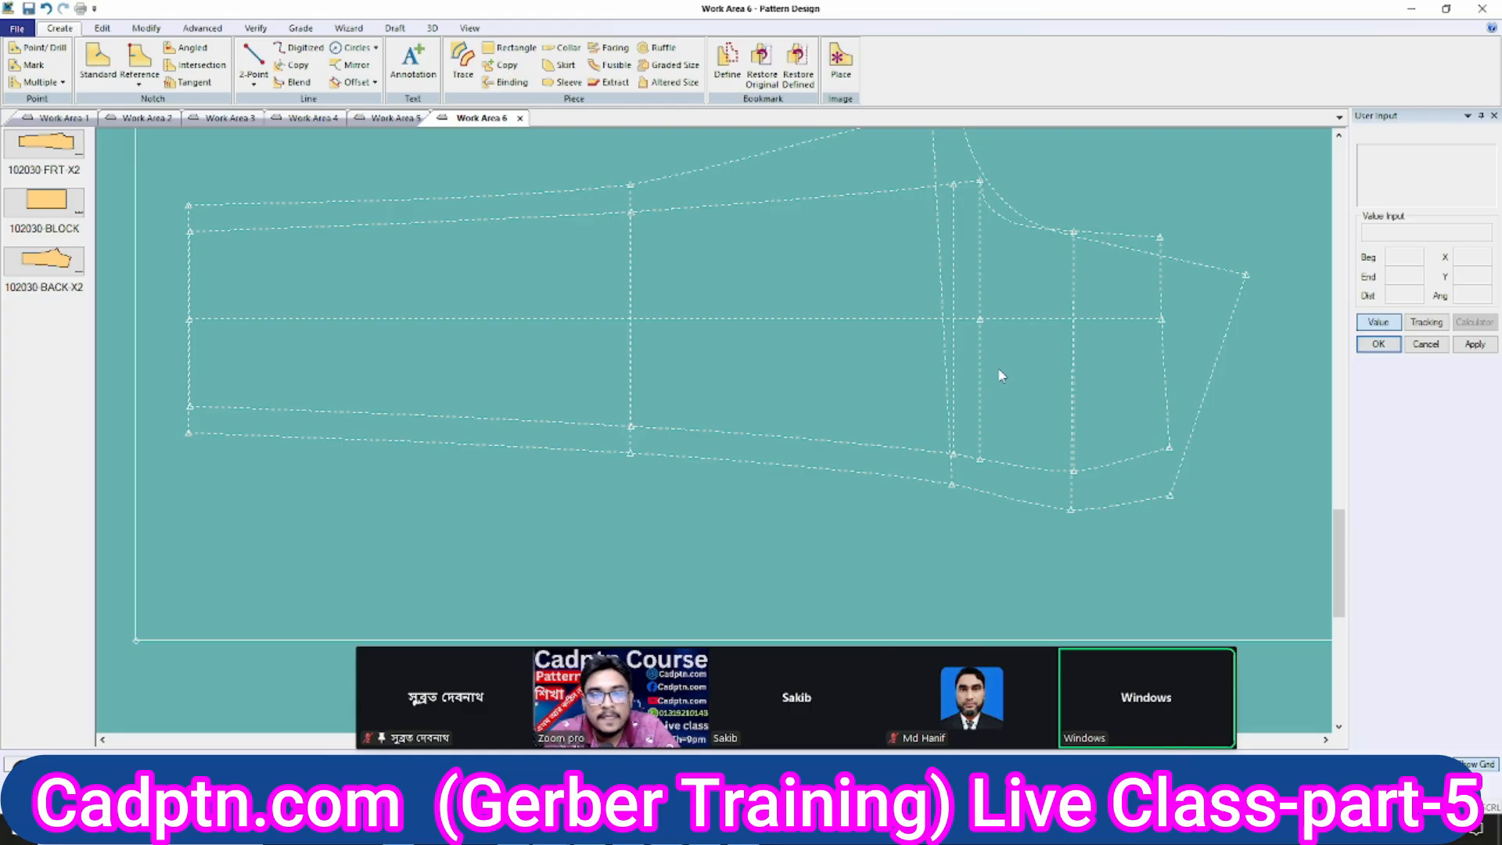
middle_drag(998, 368, 890, 419)
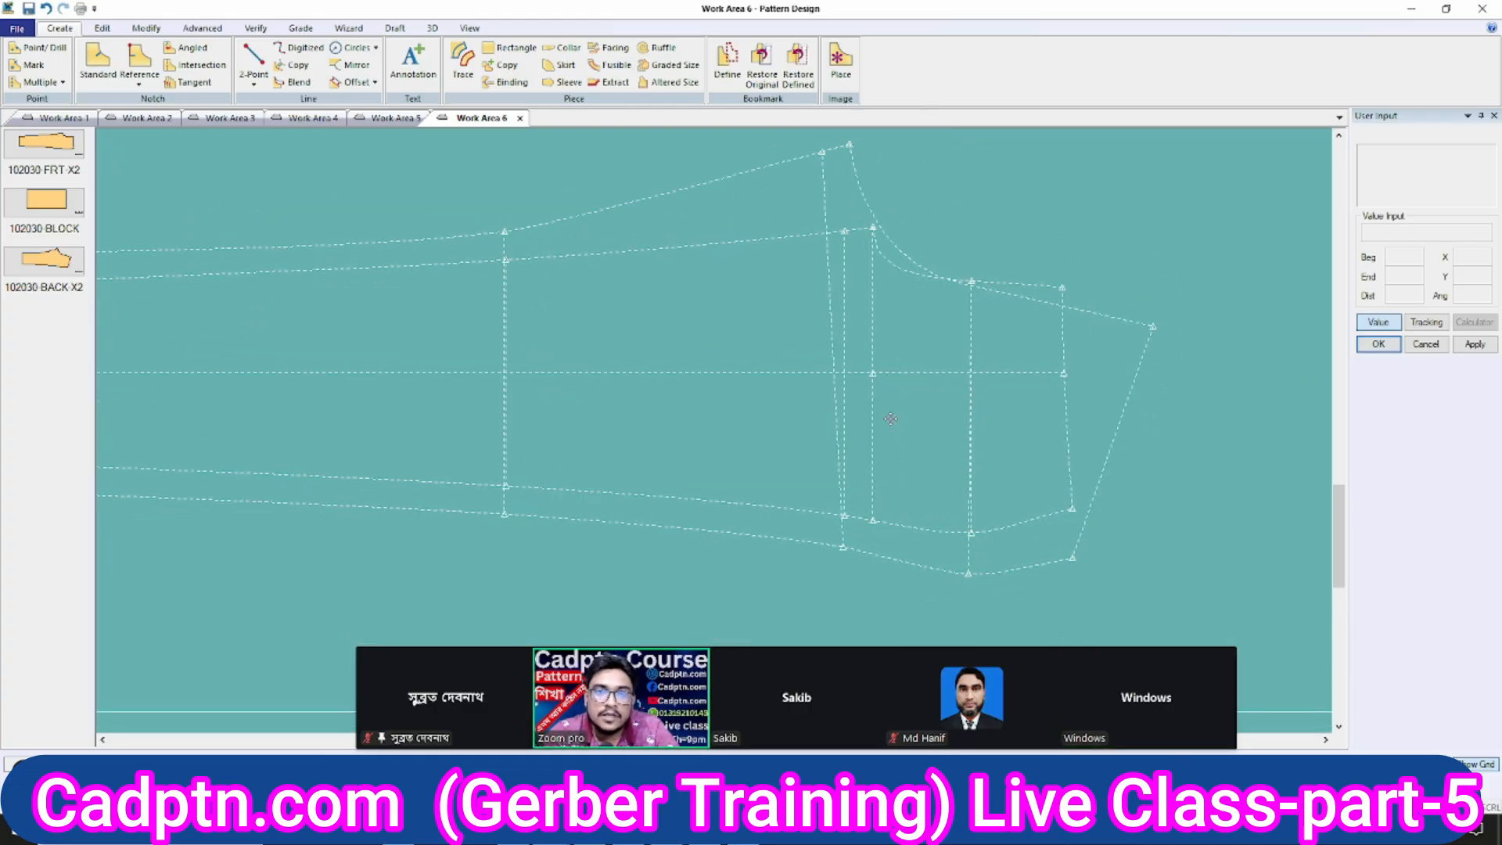
Delete the back crotch line running from the inseam to the waist.
middle_drag(884, 279, 892, 327)
key(Delete)
click(889, 260)
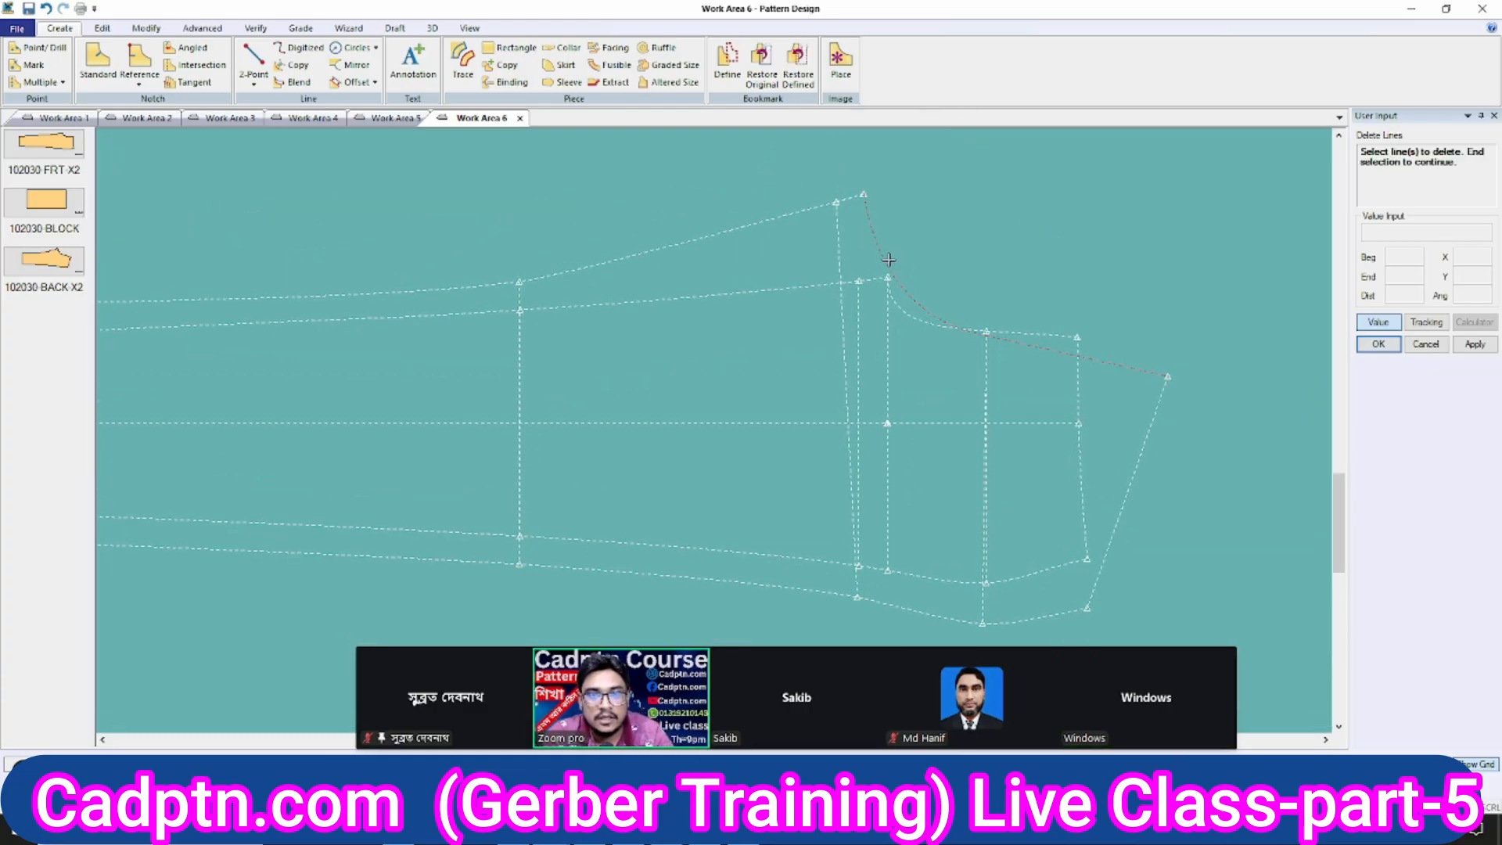
right_click(1086, 223)
click(1088, 227)
right_click(1090, 229)
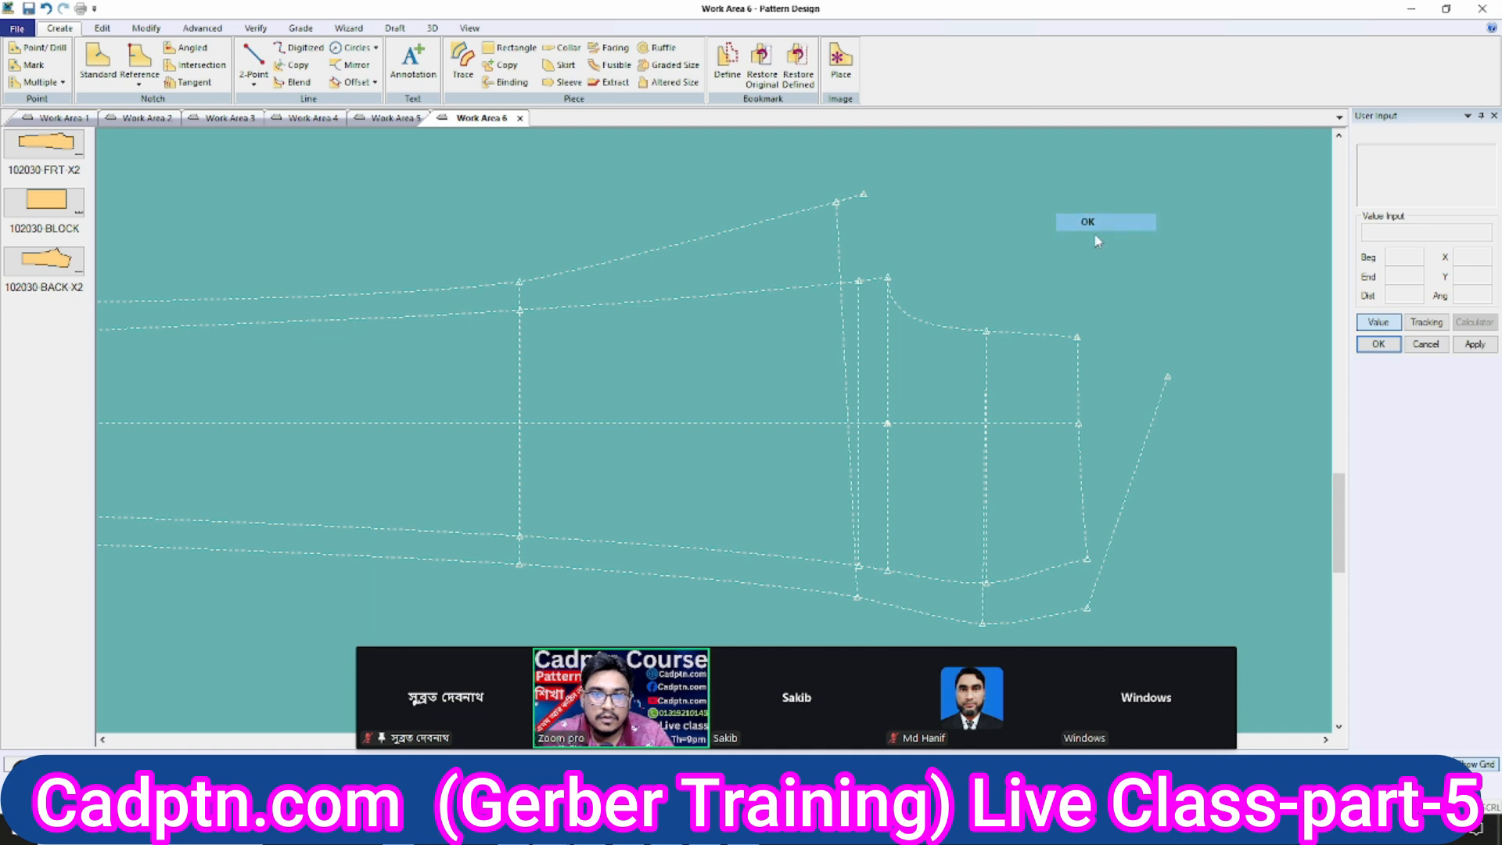
click(1094, 233)
middle_drag(960, 389, 926, 368)
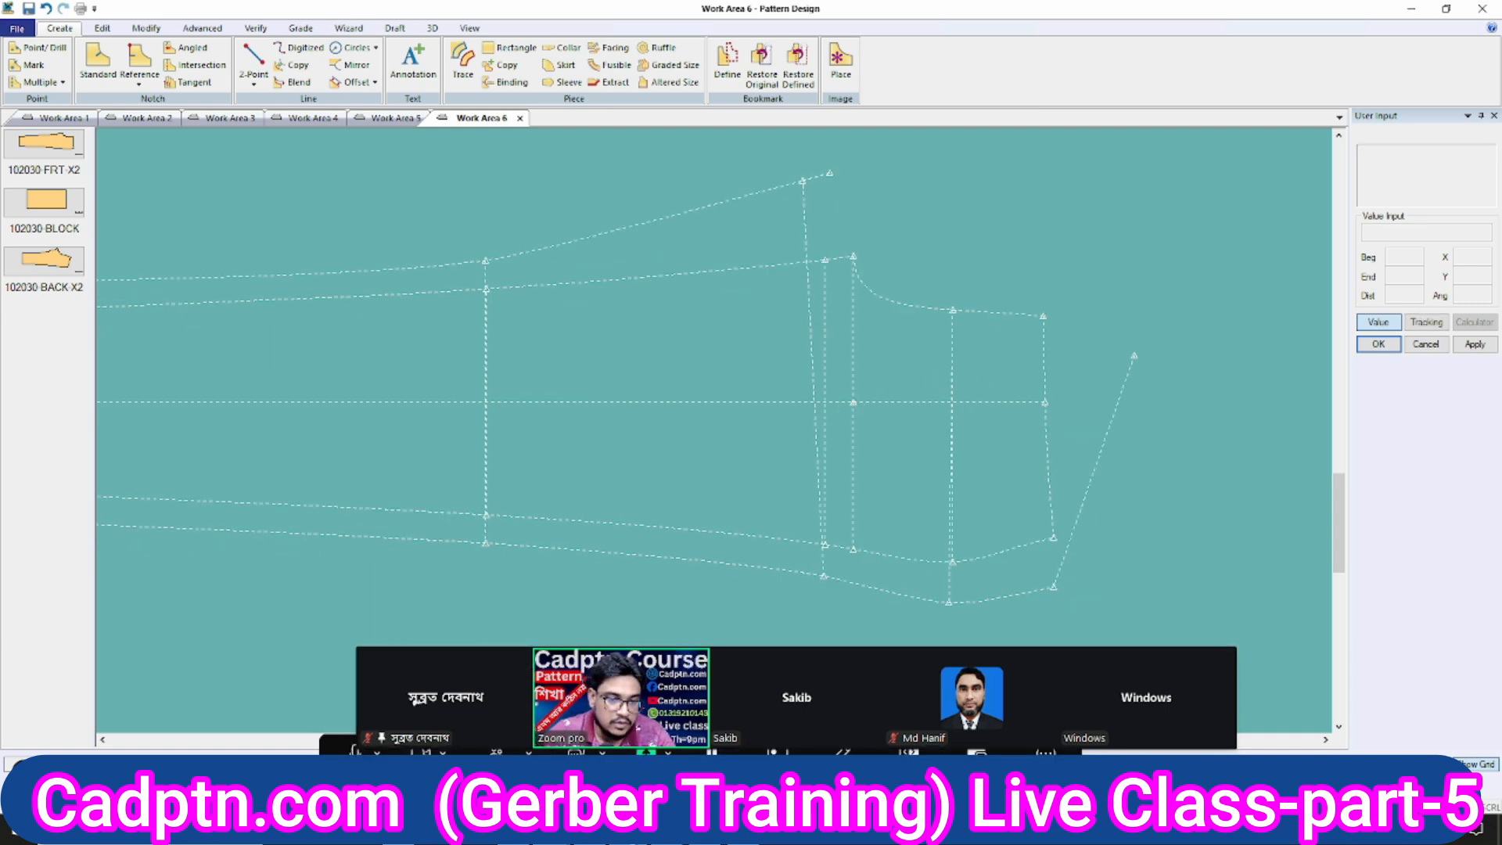
Subtract 1.9 from 7.5 in Calculator and return to the pattern draft.
click(716, 830)
click(518, 313)
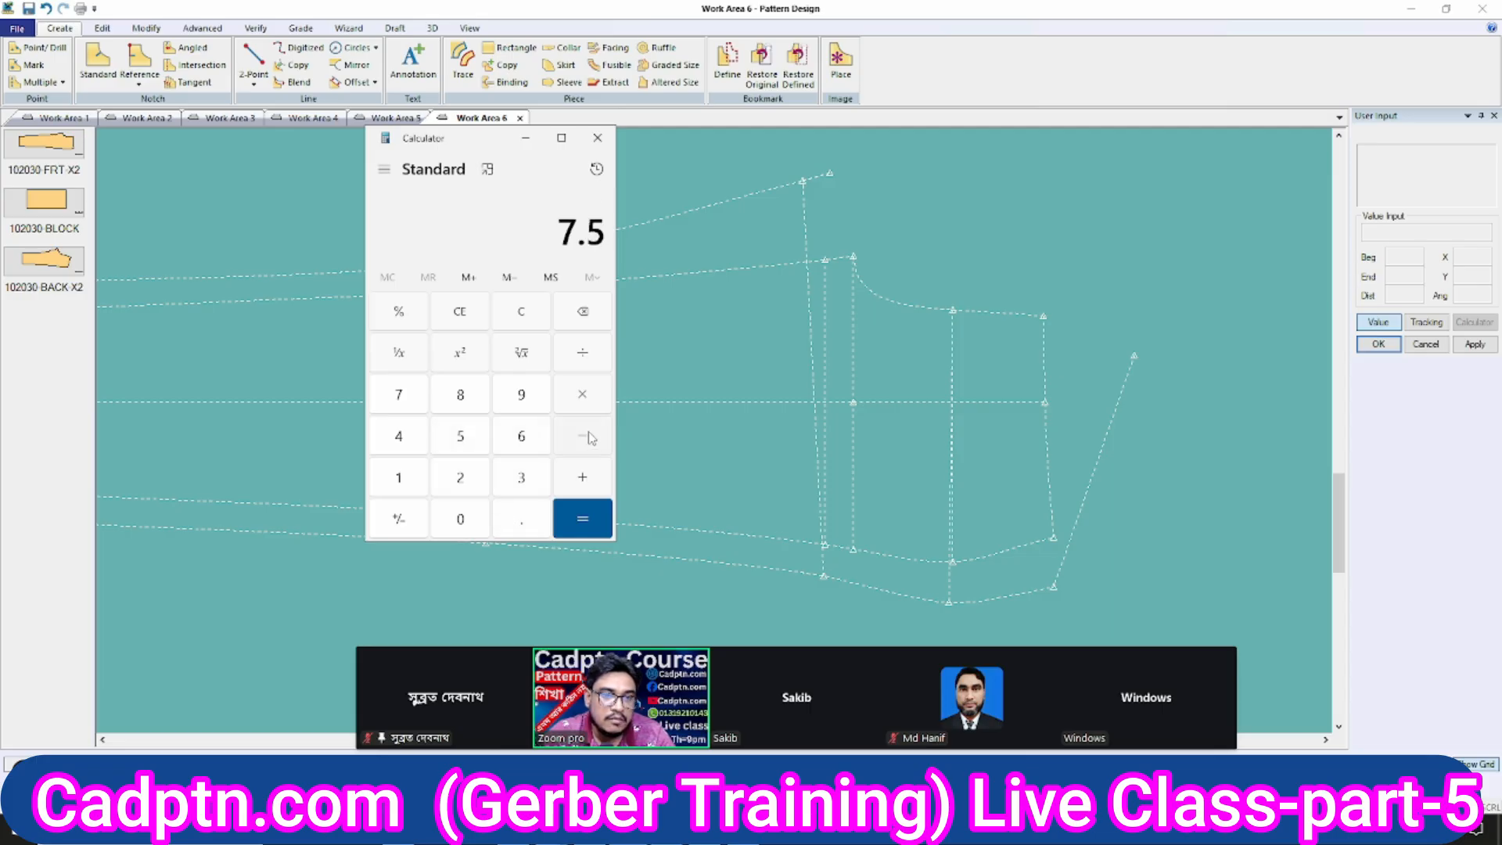
click(521, 395)
click(583, 518)
click(797, 345)
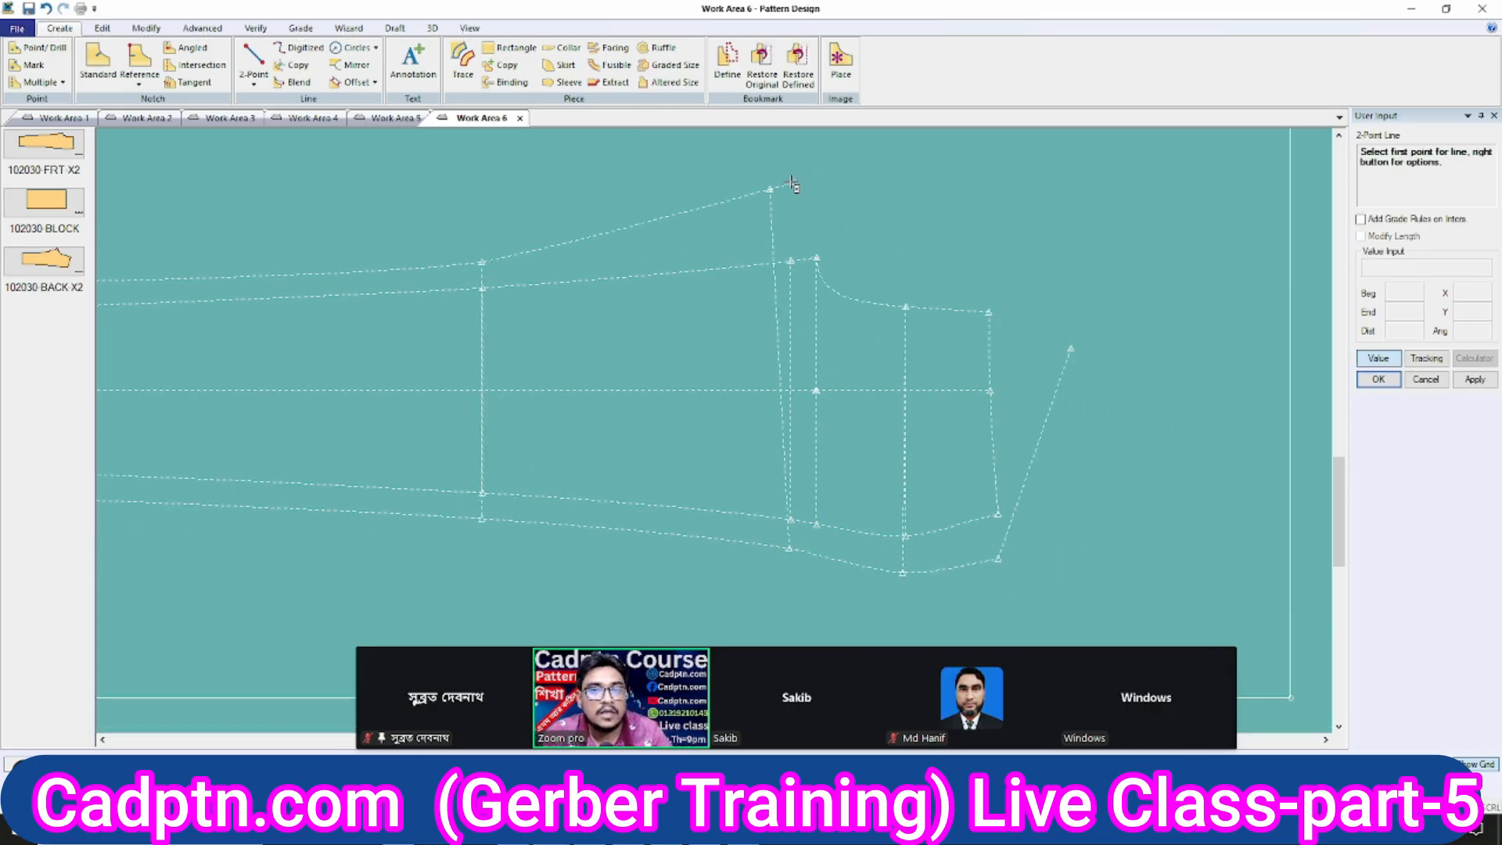
Draw a horizontal 2-Point line about 12.03 long from the crotch end of the back inseam toward the waist.
click(794, 183)
click(1391, 367)
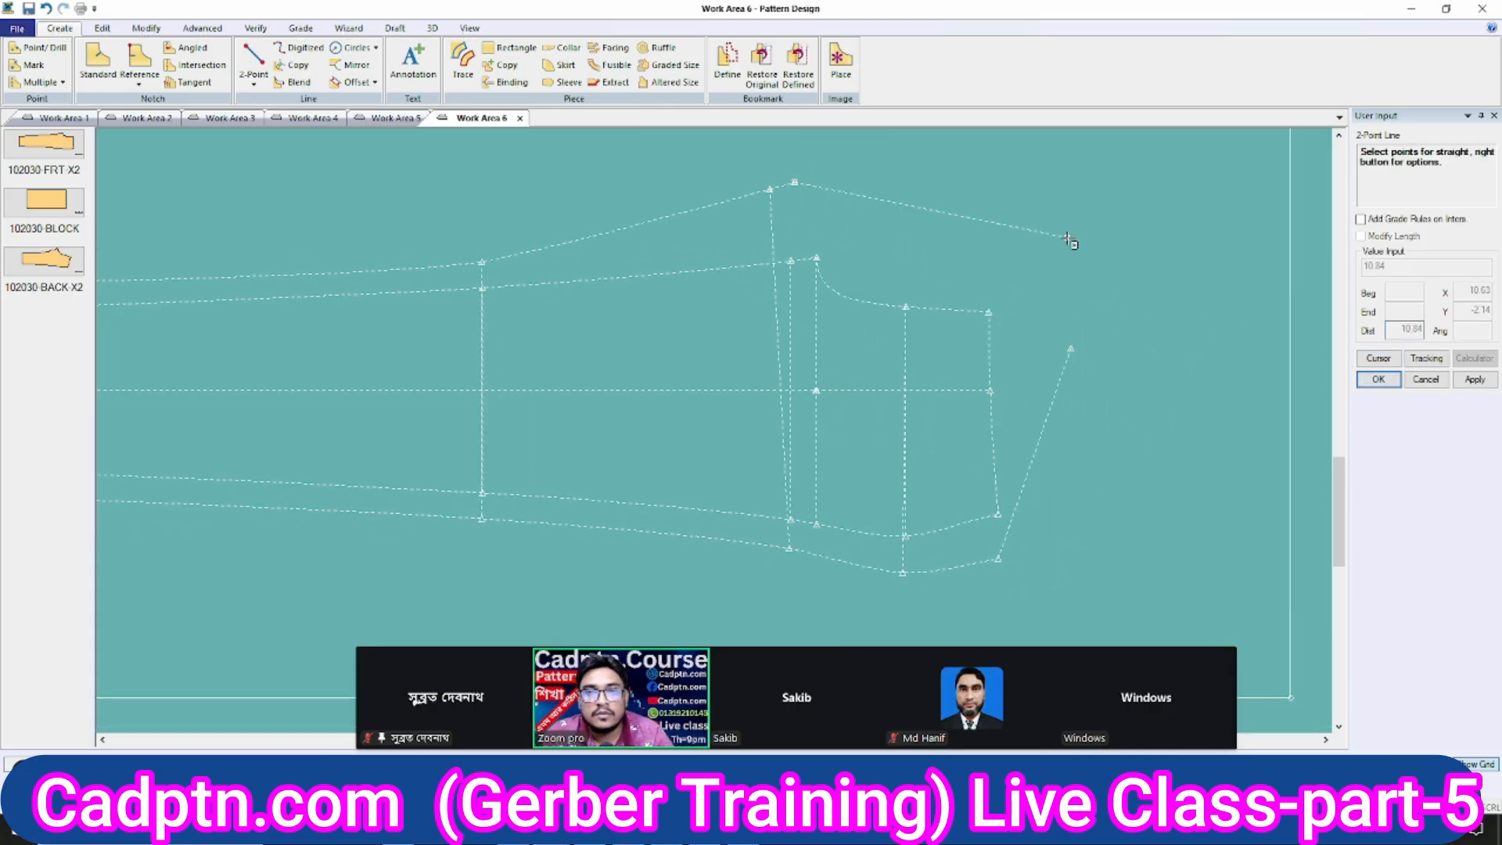
right_click(972, 231)
click(1028, 572)
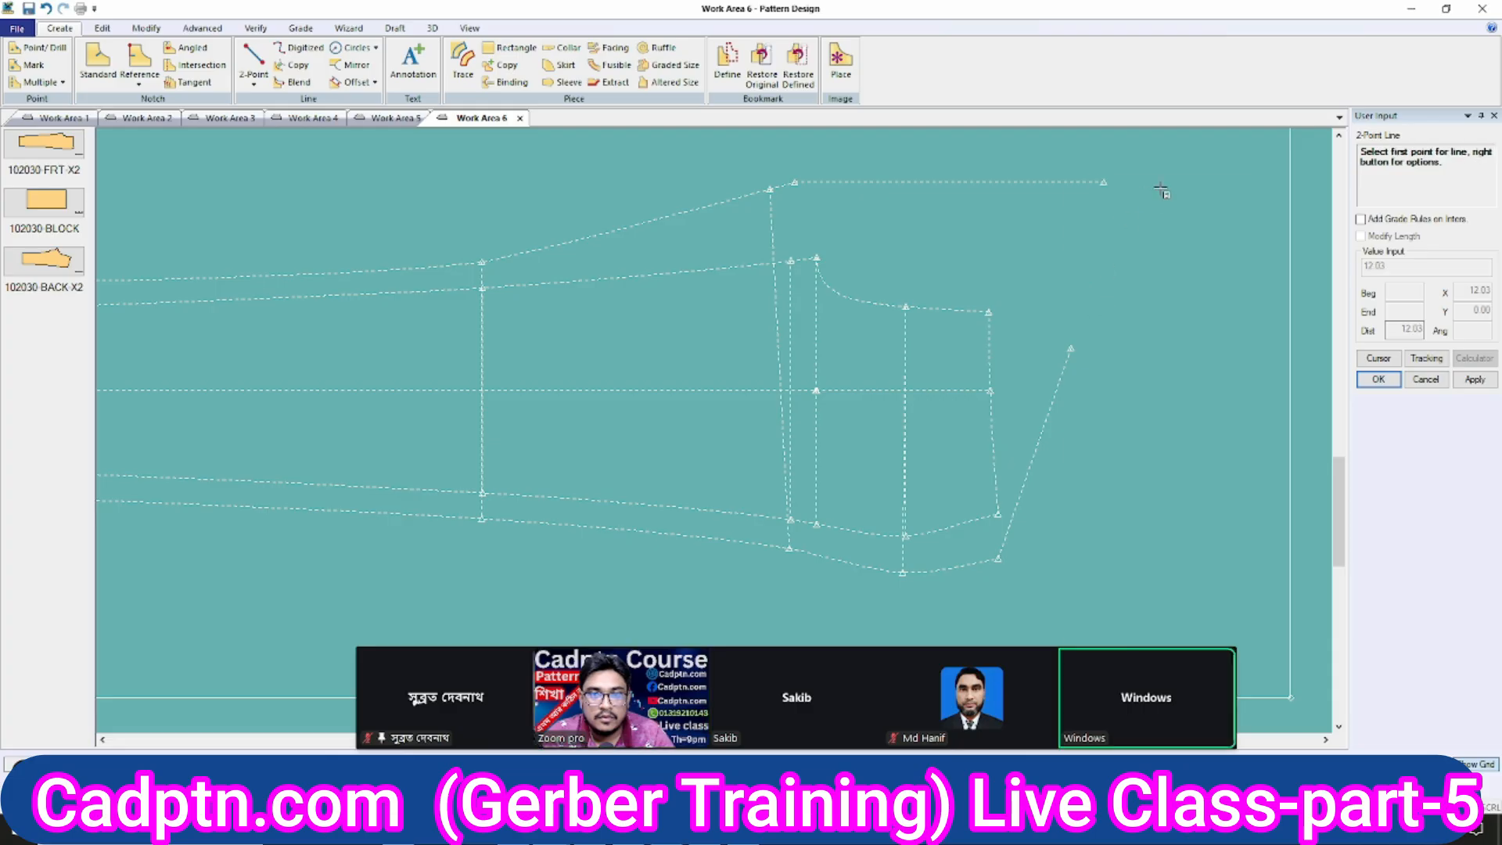
click(1100, 296)
Offset the horizontal line from the back inseam's crotch end evenly by -5.6, adding one new line and keeping the source line.
key(o)
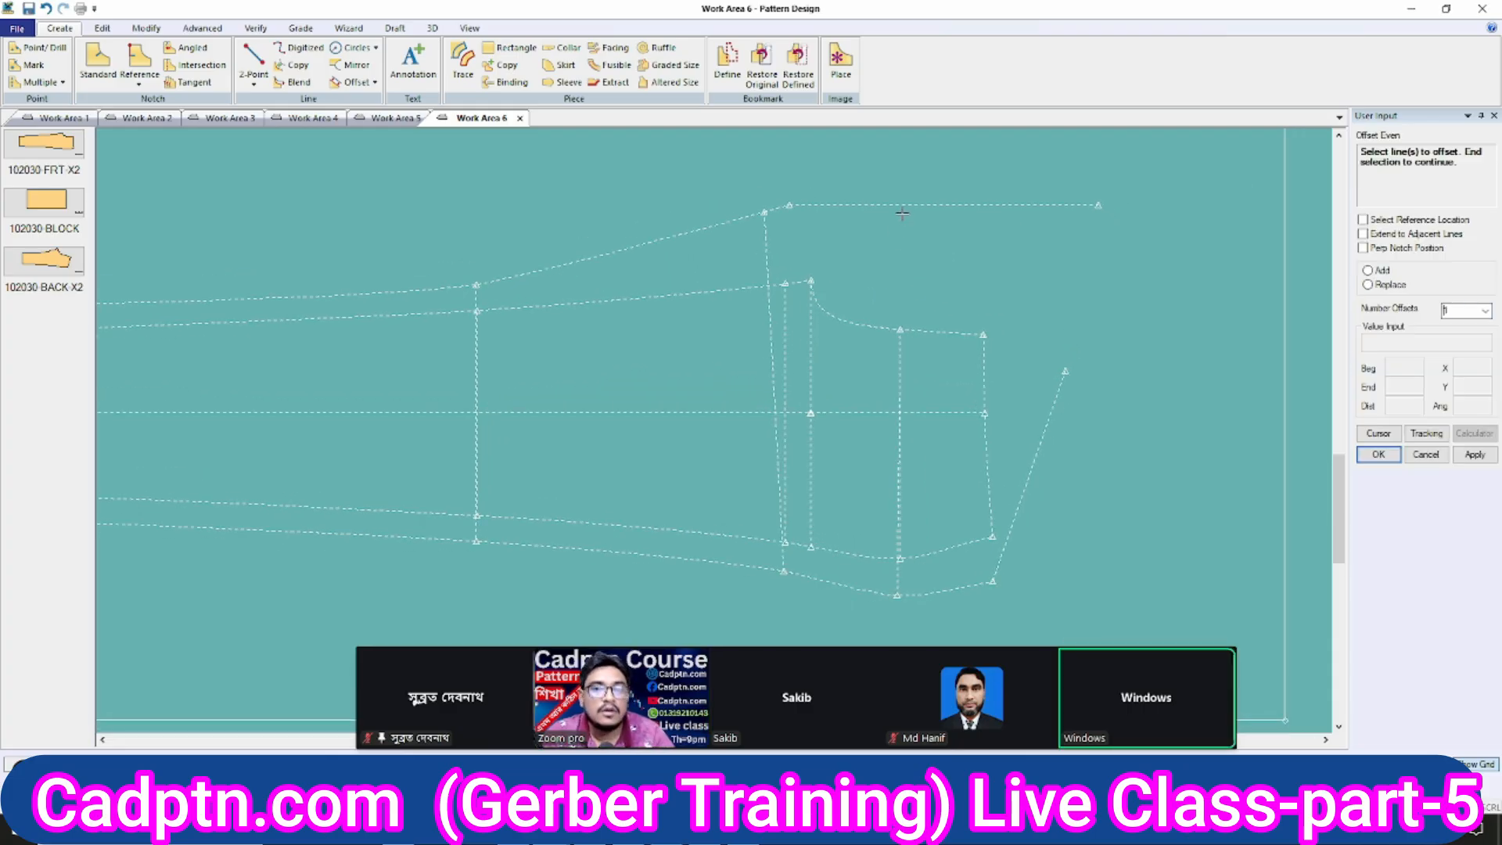
click(912, 205)
right_click(957, 227)
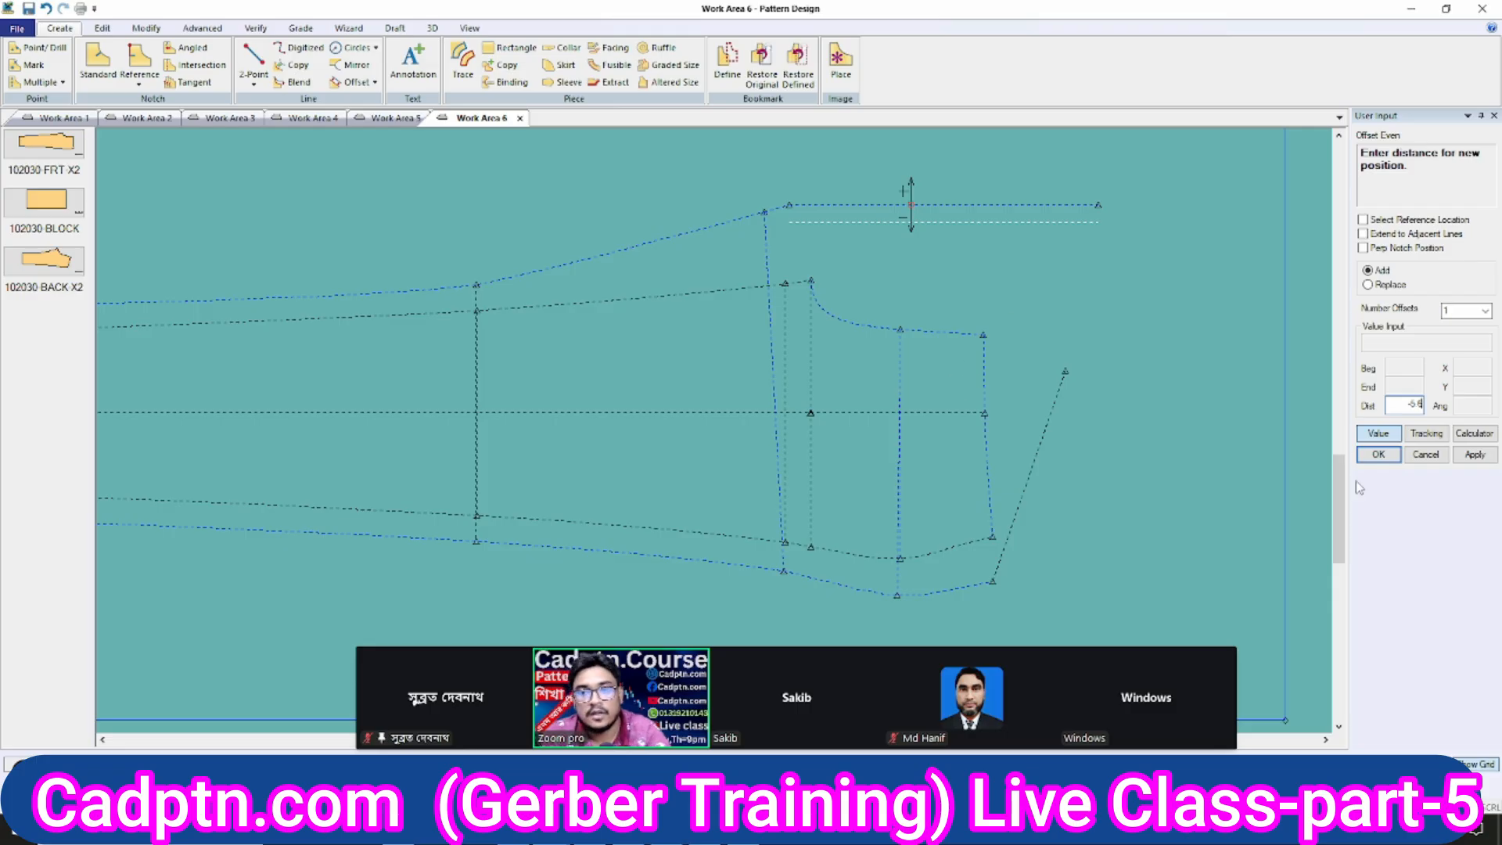
click(1379, 455)
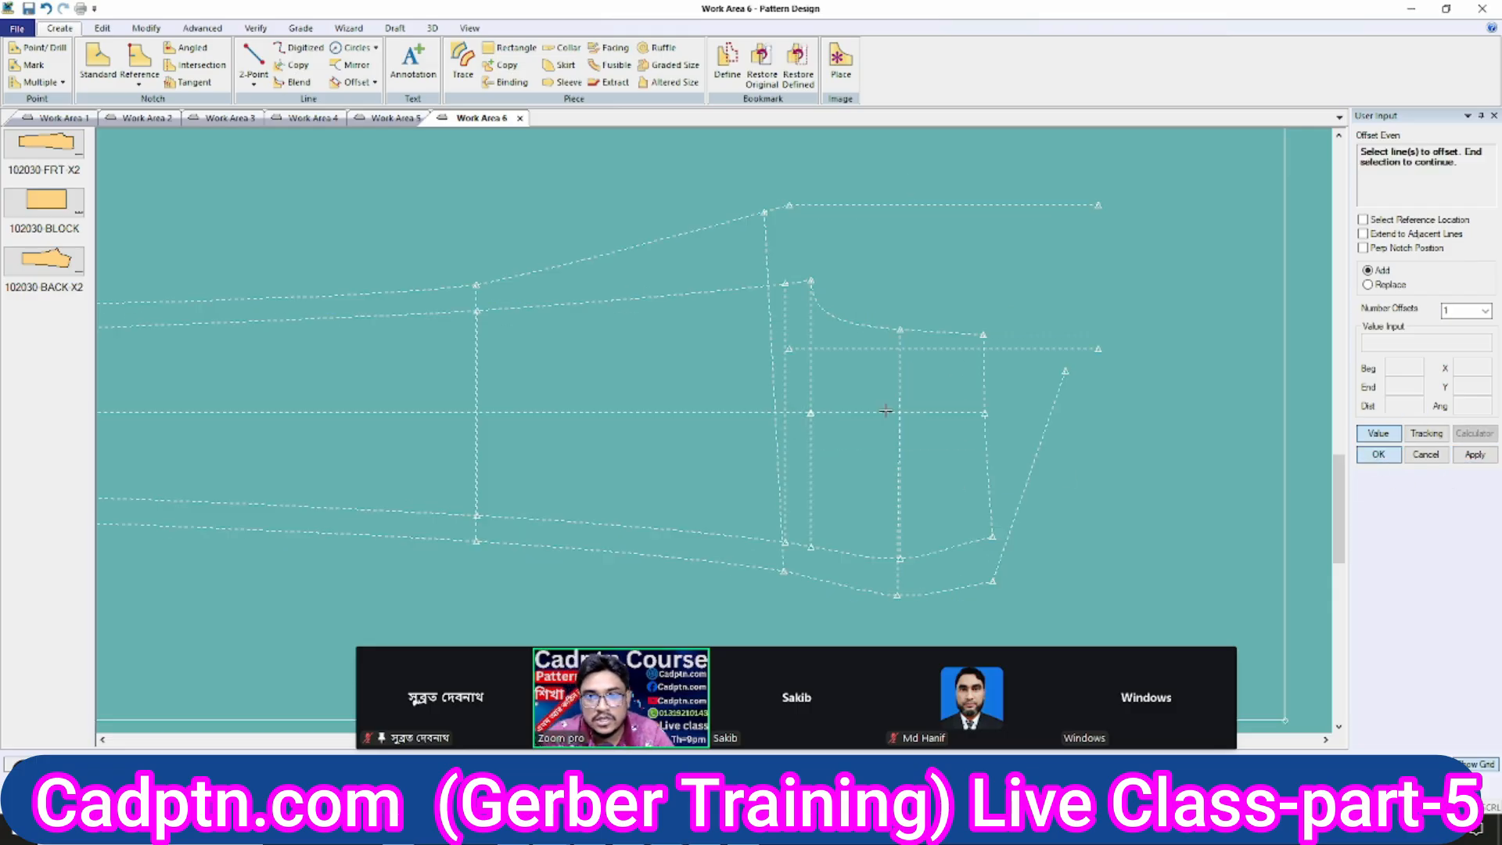
right_click(888, 235)
click(902, 244)
Delete the original horizontal guide line at the back crotch point, keeping its offset copy.
scroll(929, 410, up, 2)
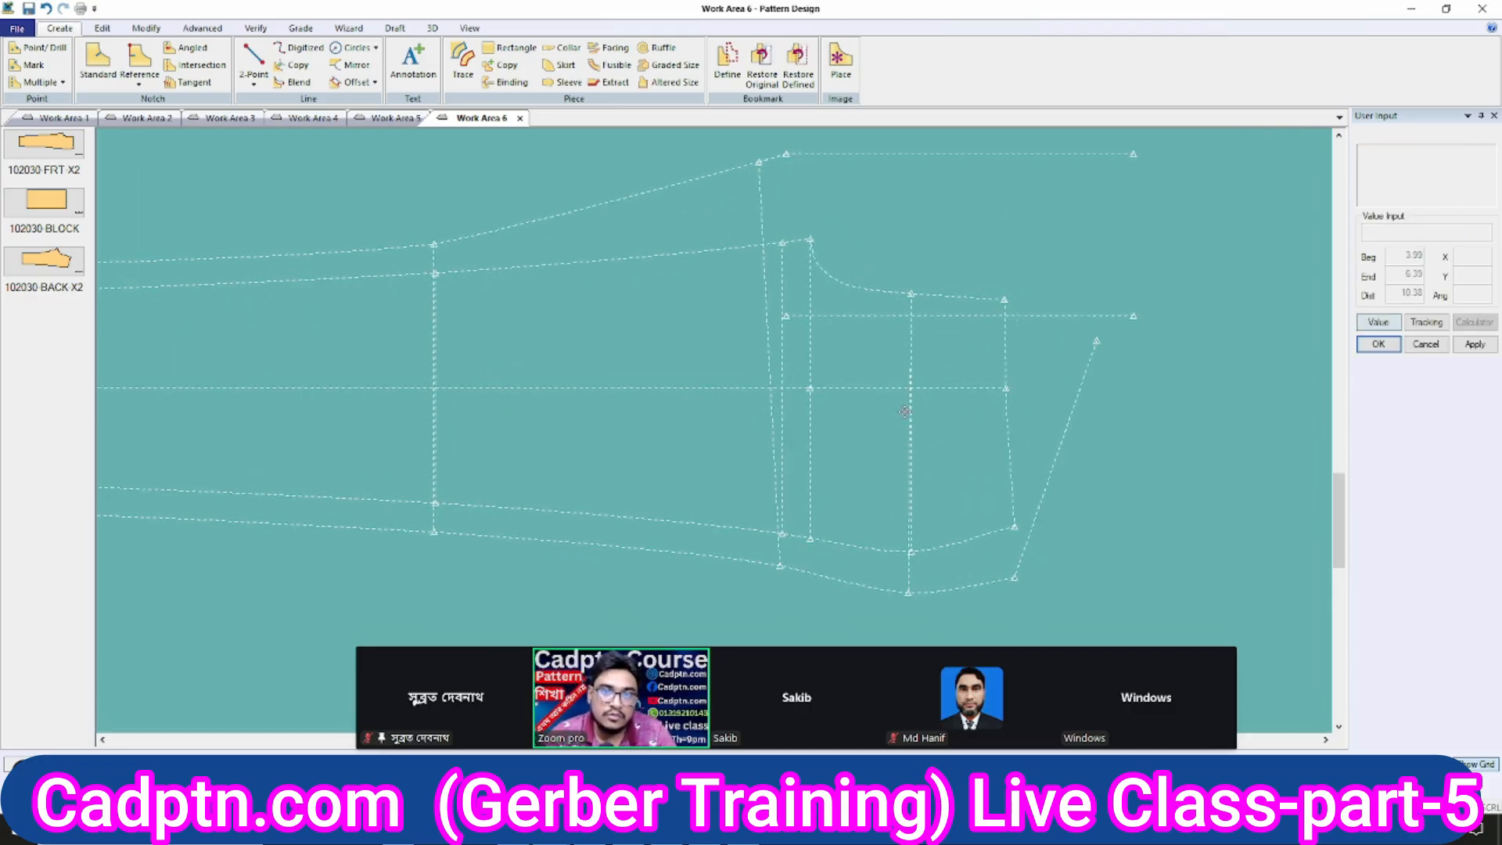
middle_drag(907, 303, 891, 319)
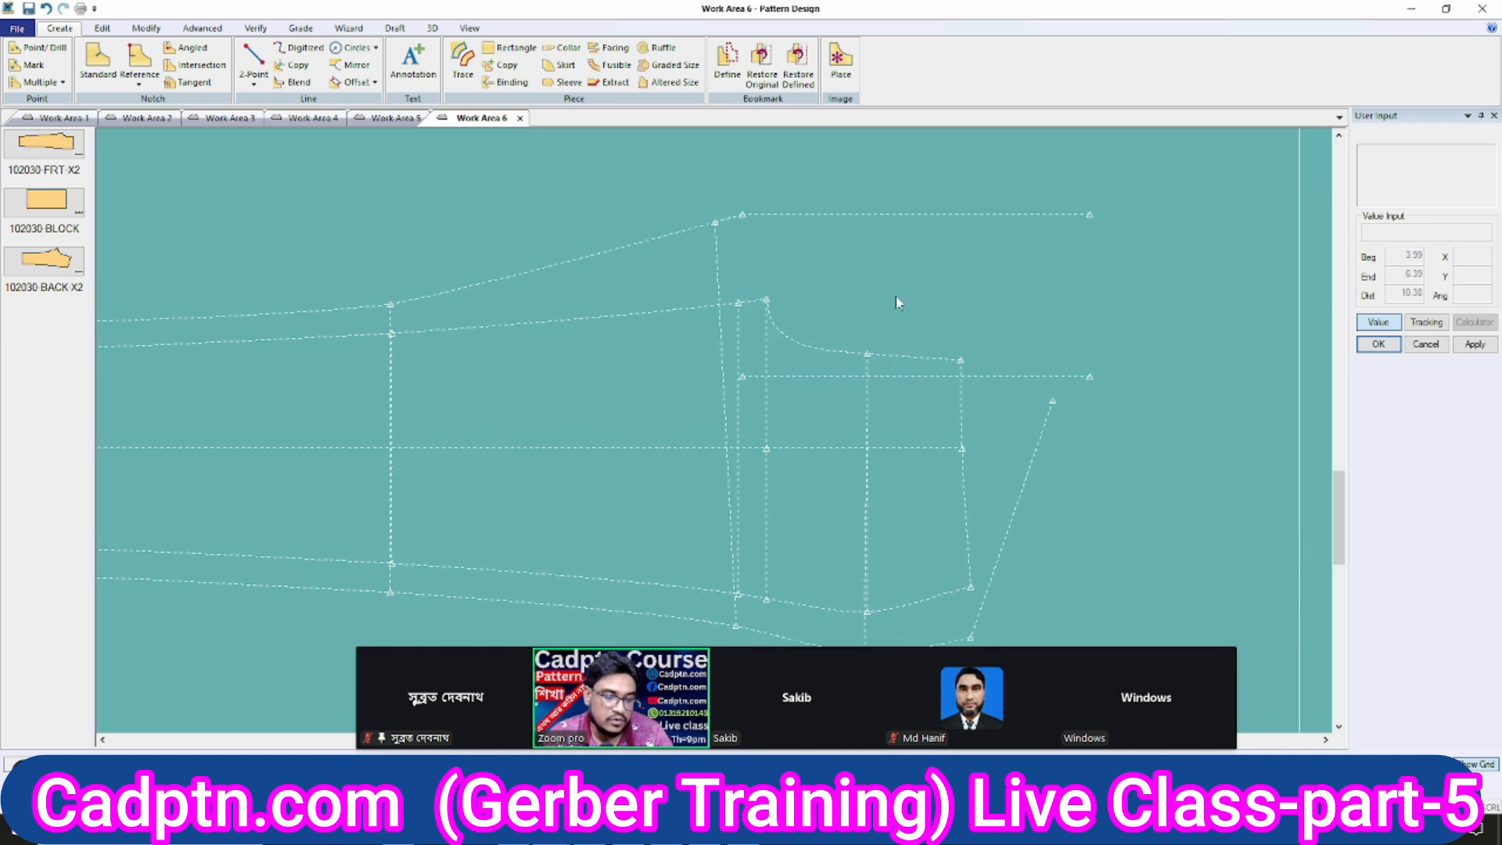
key(Delete)
right_click(1017, 213)
click(1017, 214)
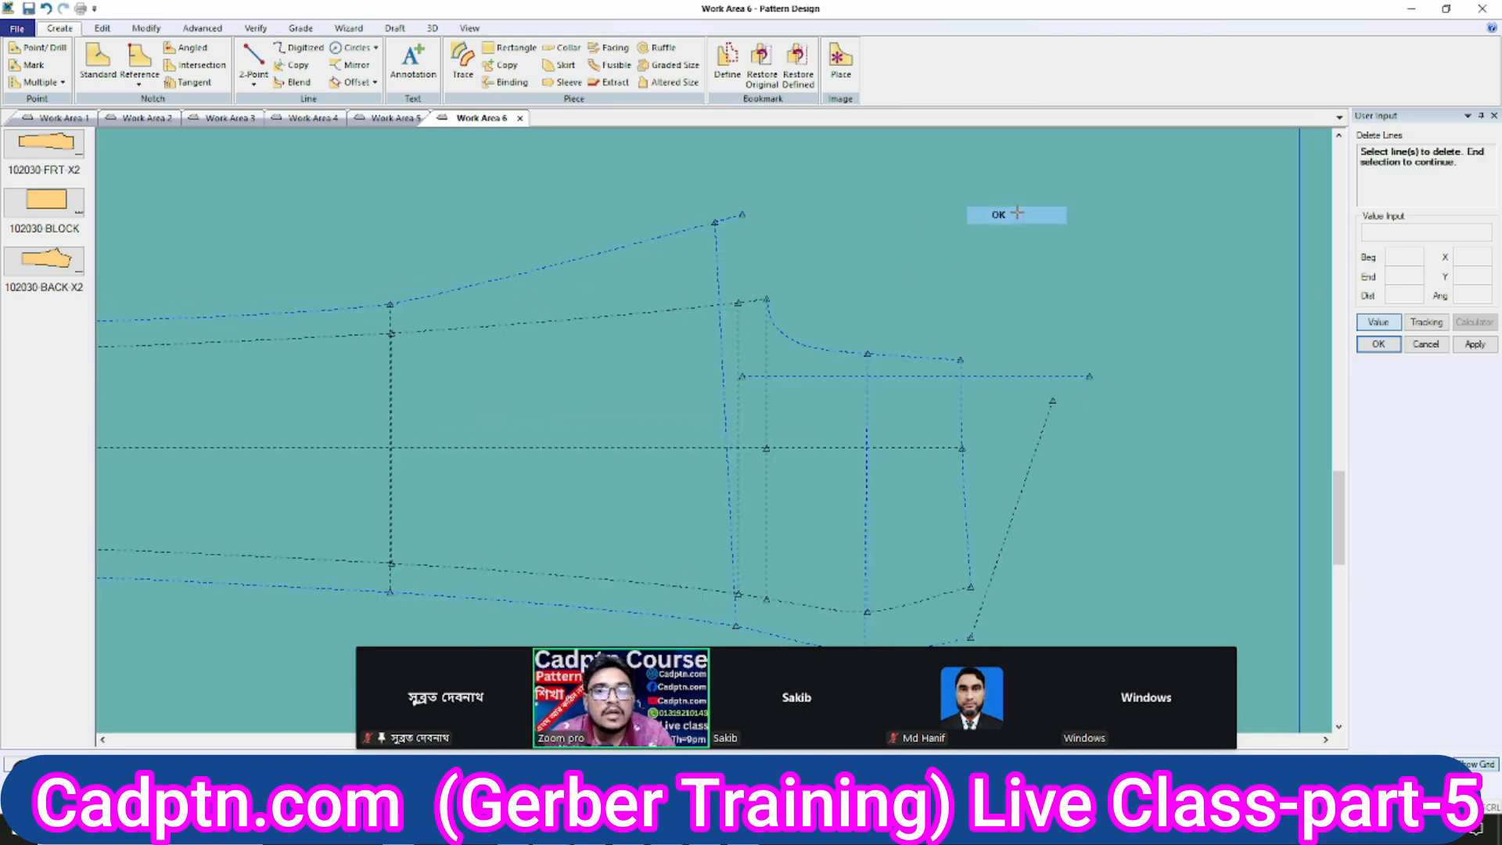
right_click(926, 252)
click(927, 252)
Draw a horizontal 2-Point line from the front crotch point to beyond the waist.
scroll(935, 258, down, 3)
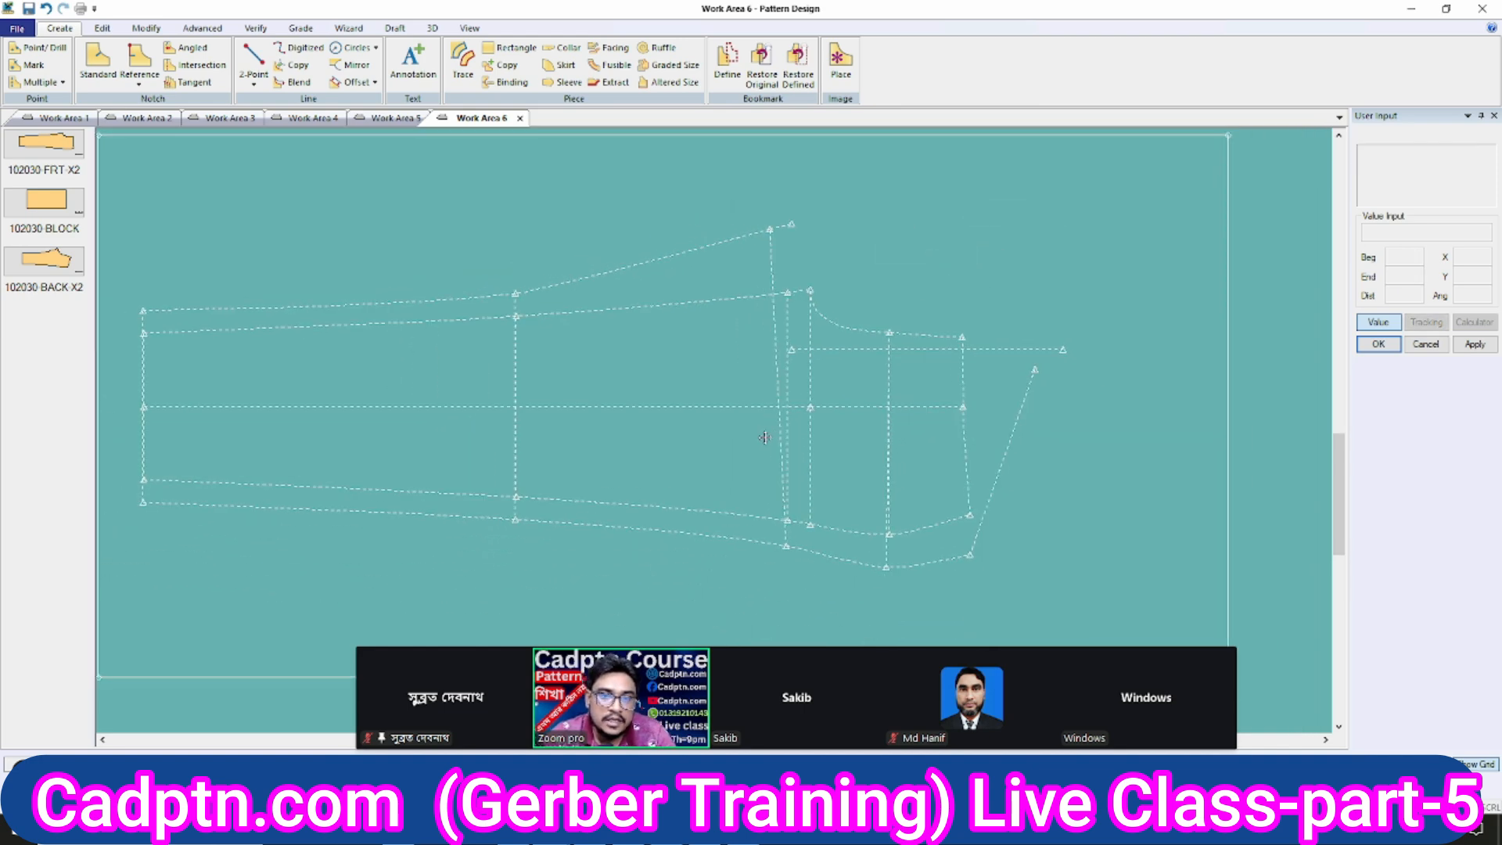
scroll(751, 432, up, 1)
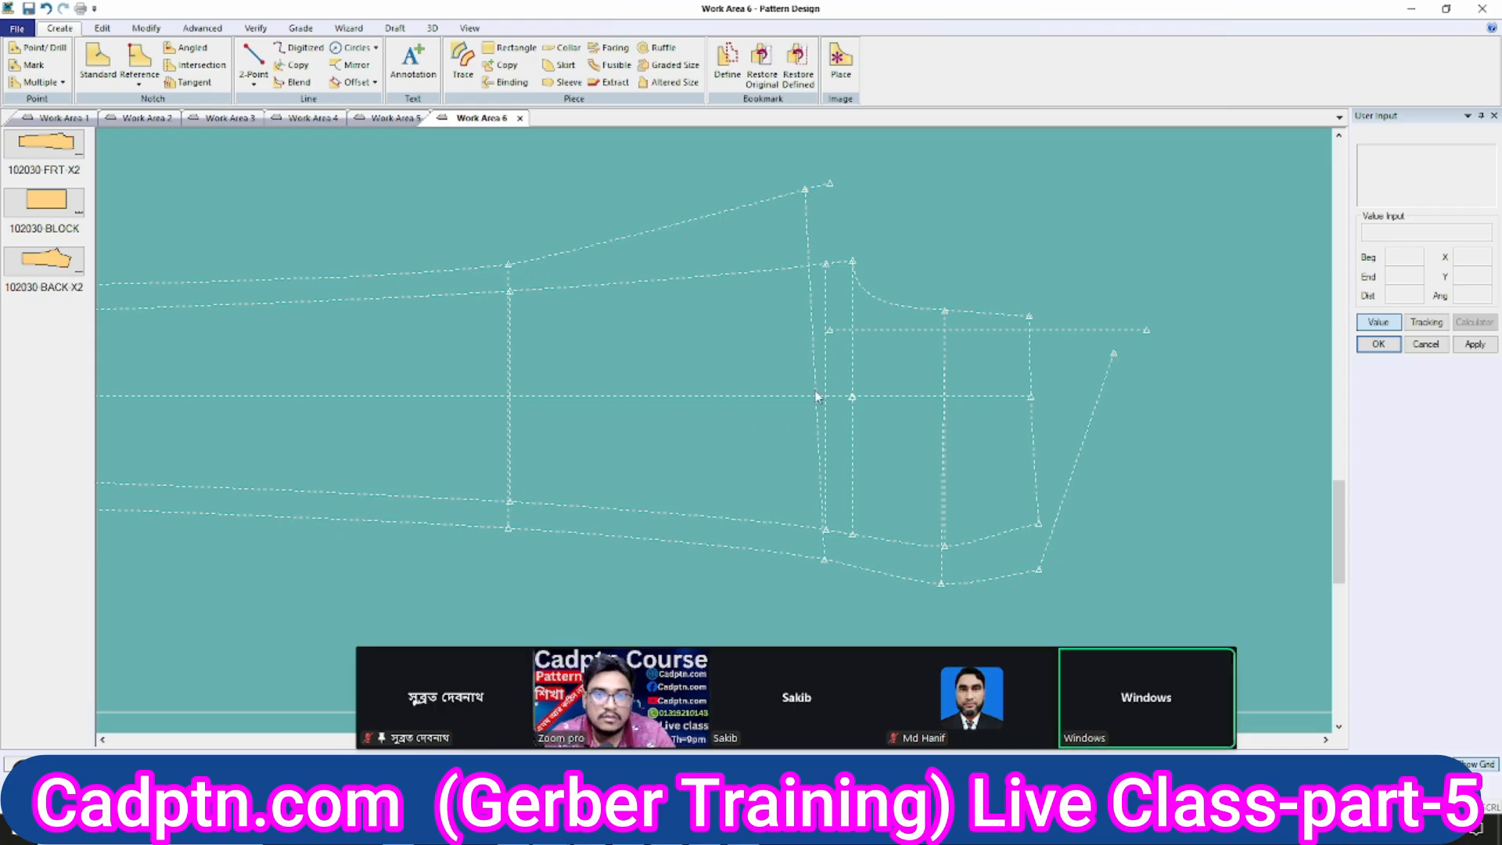
scroll(856, 356, up, 1)
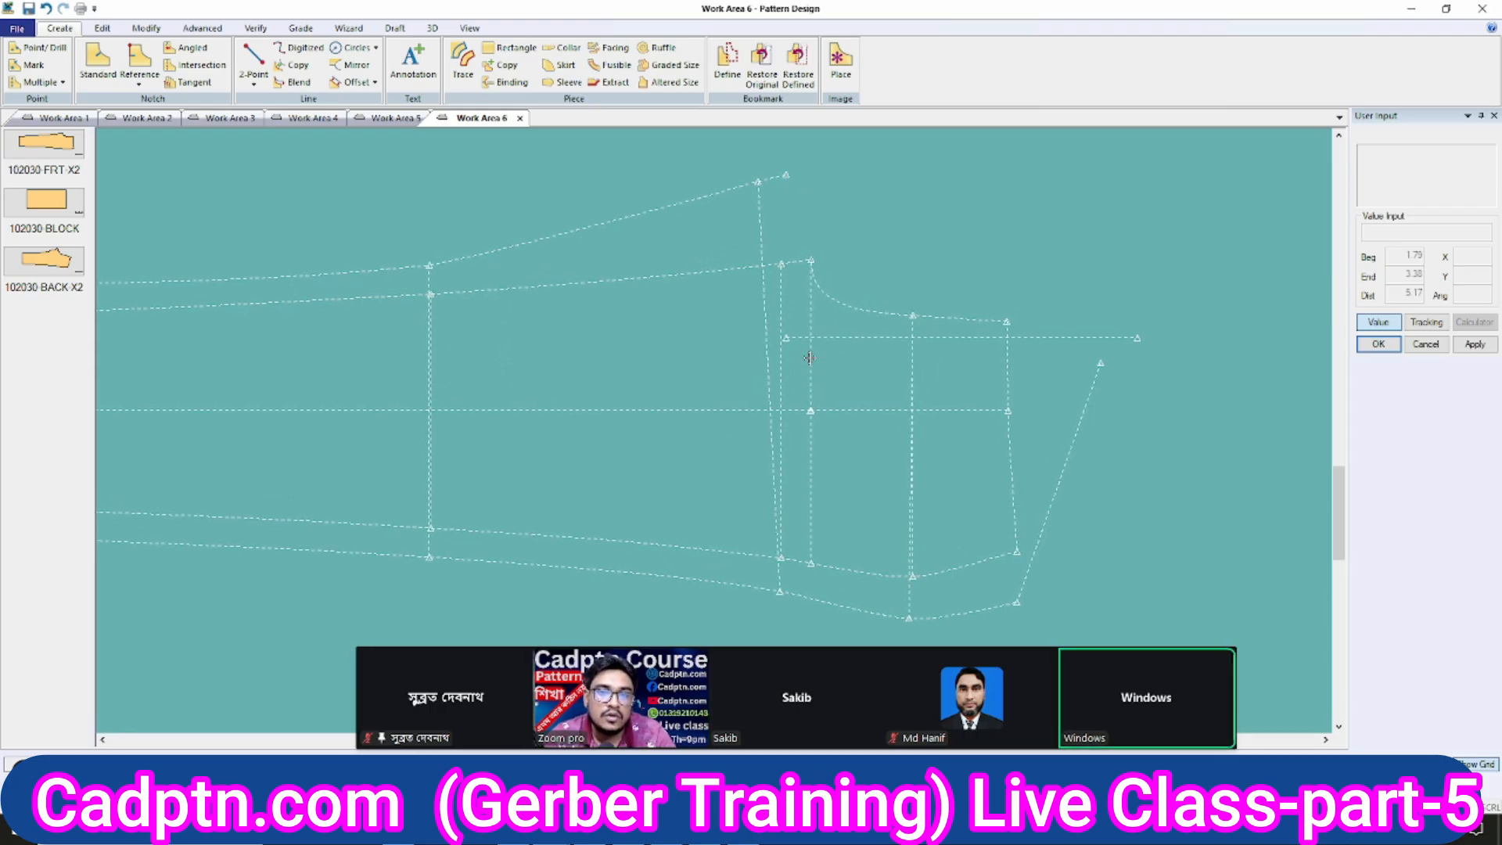
key(alt+l)
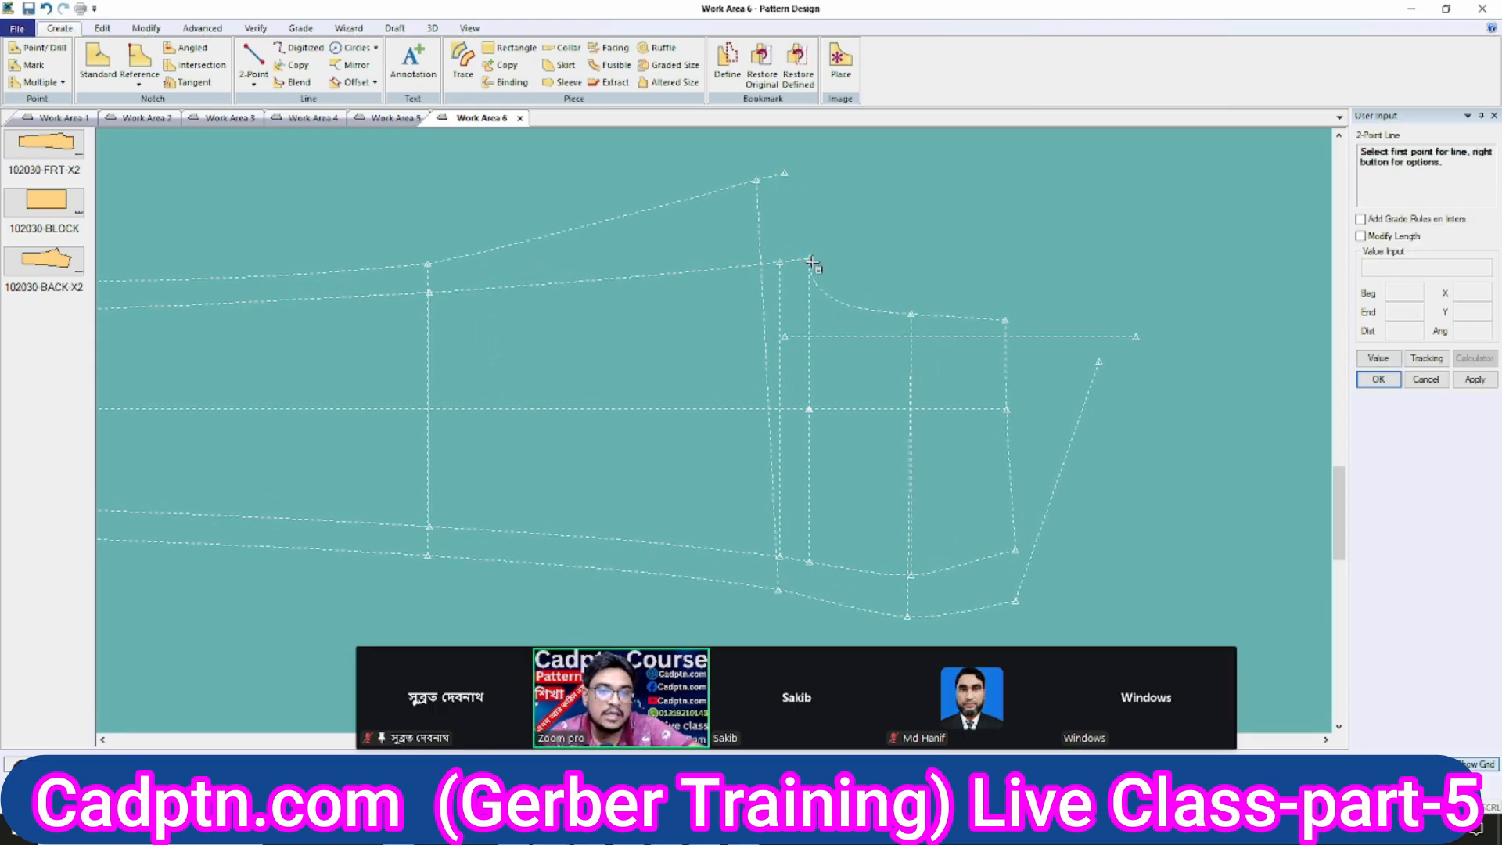
click(812, 260)
right_click(994, 233)
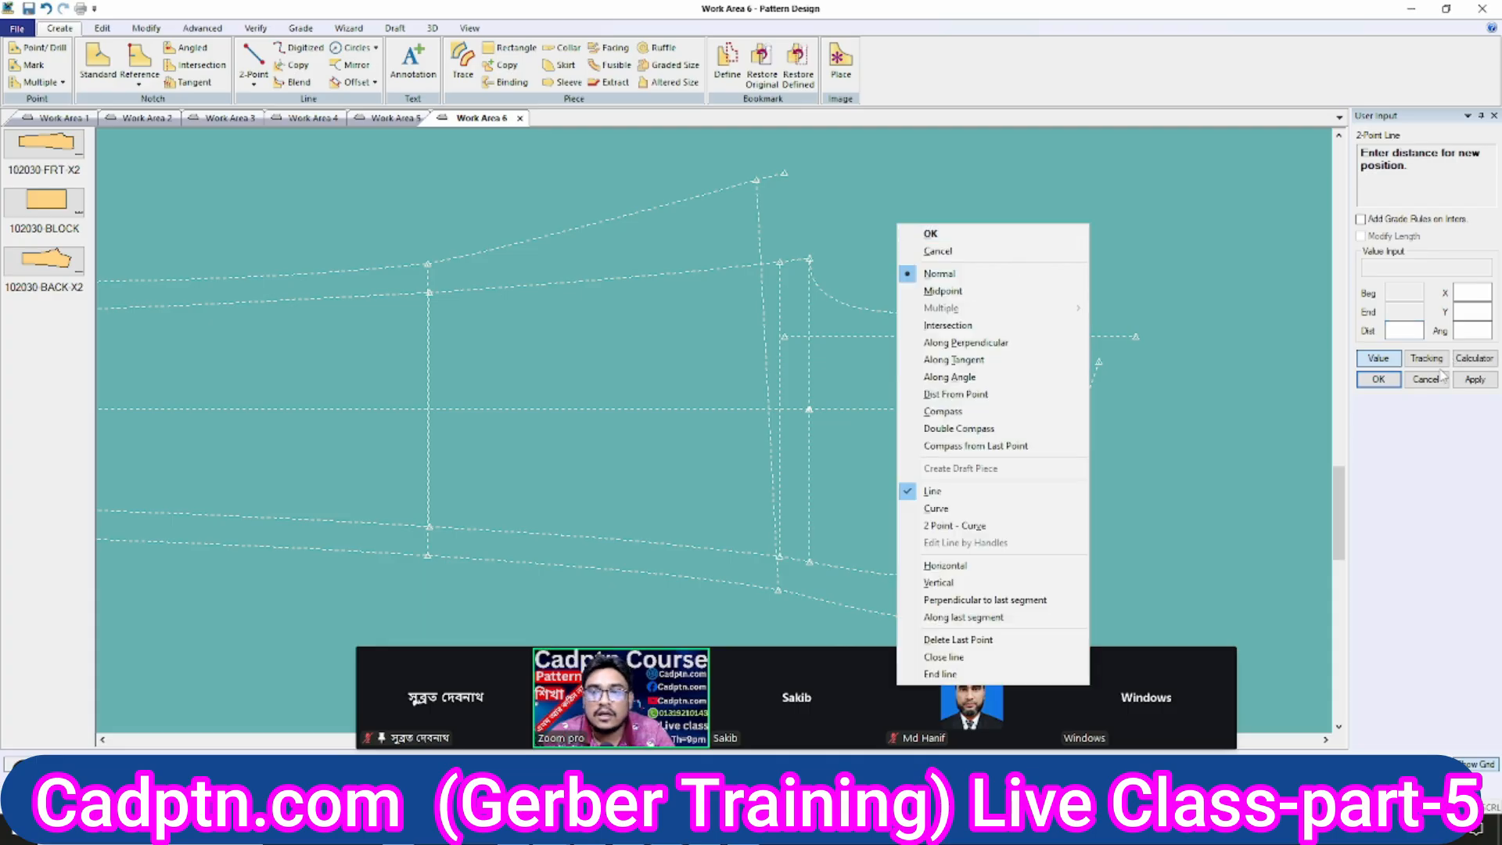
click(1381, 363)
right_click(1024, 238)
click(977, 570)
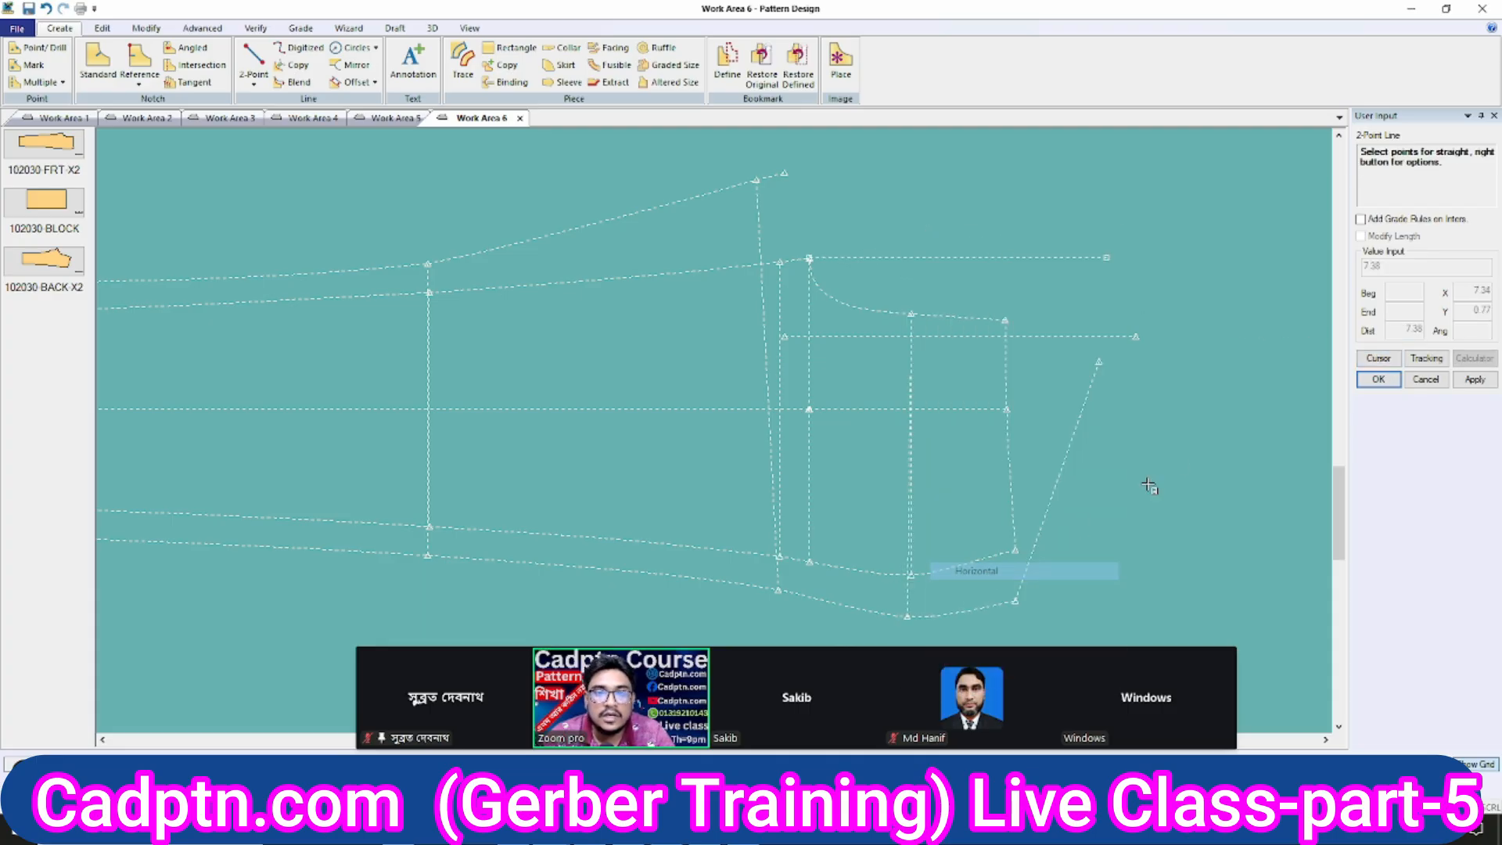
click(1172, 454)
right_click(927, 210)
click(929, 213)
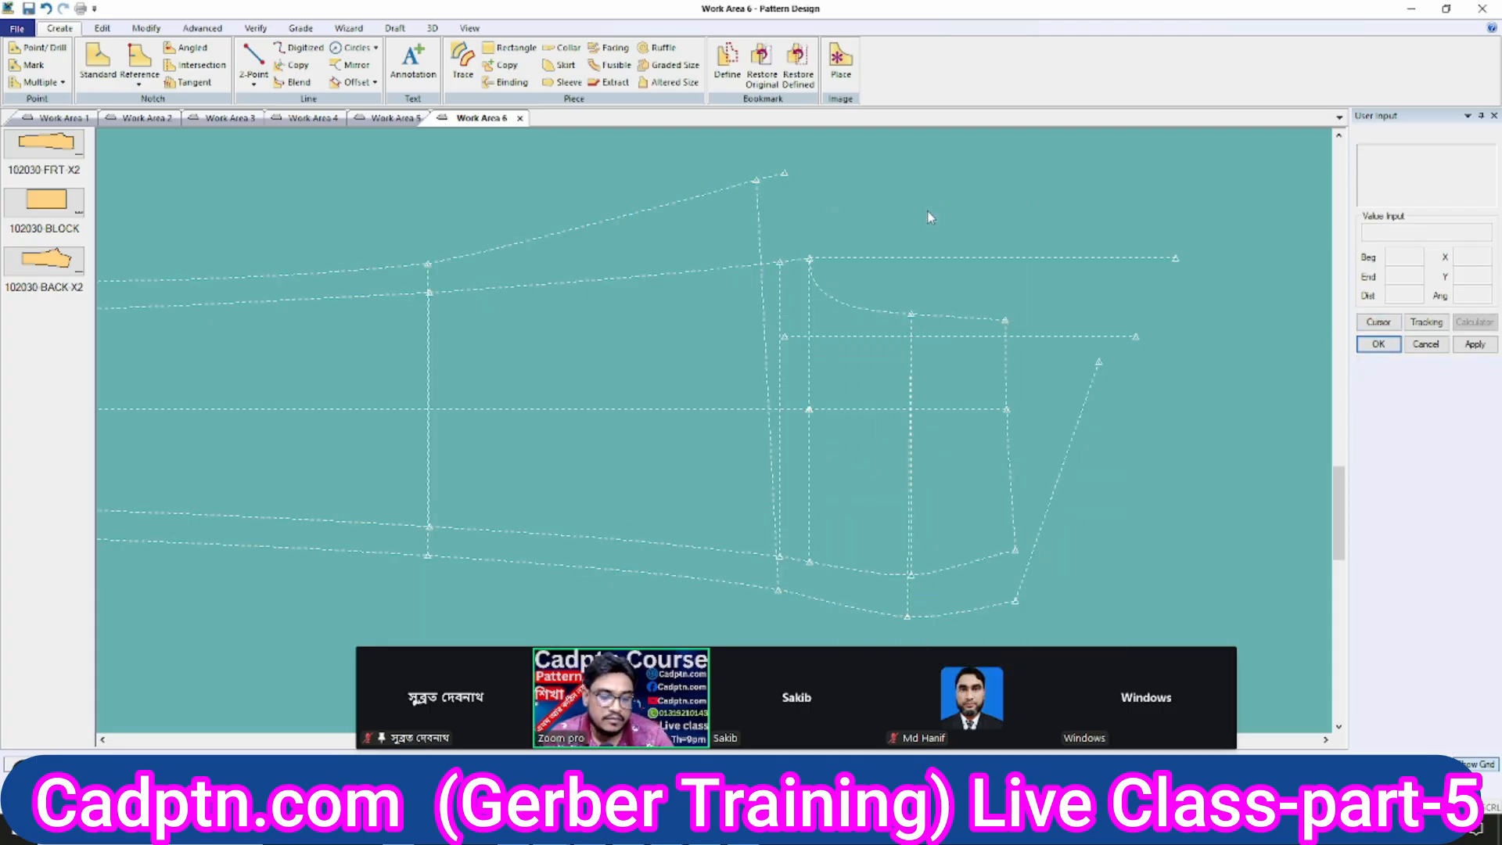
key(o)
click(939, 258)
right_click(946, 220)
click(947, 223)
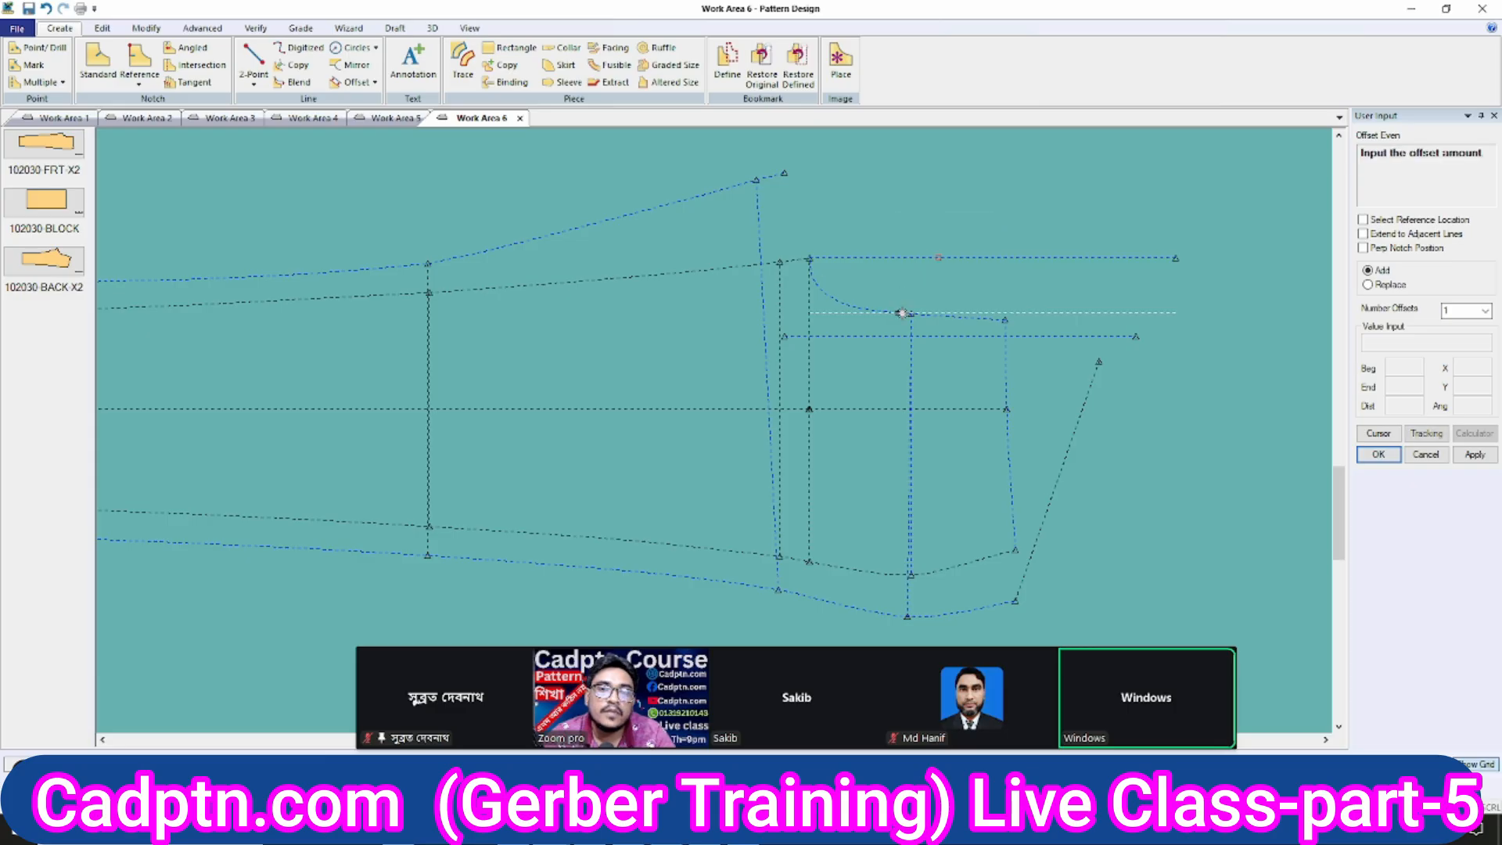
right_click(902, 313)
click(913, 334)
right_click(1044, 227)
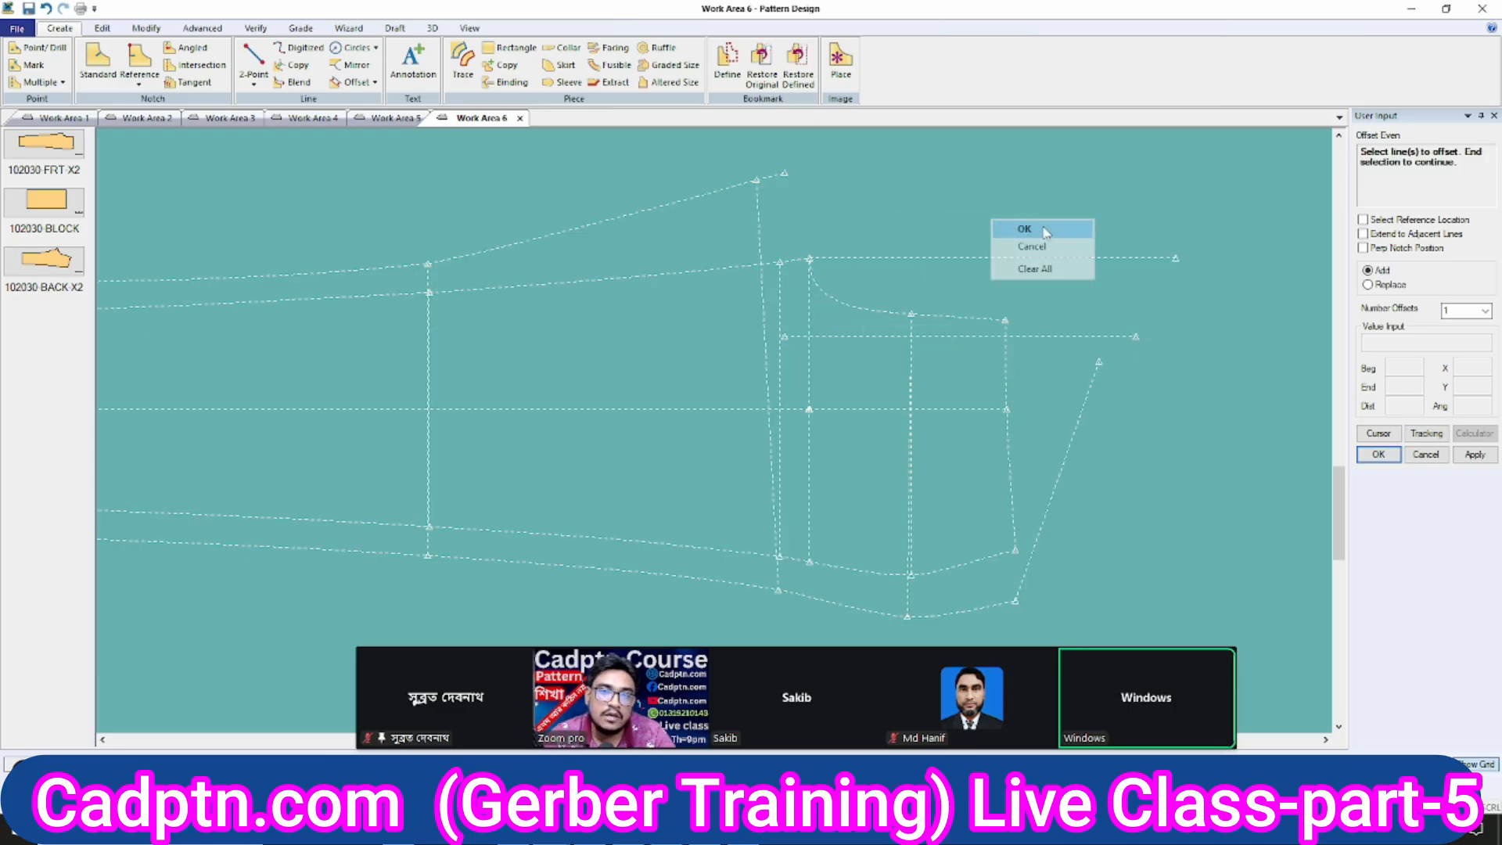
click(1044, 231)
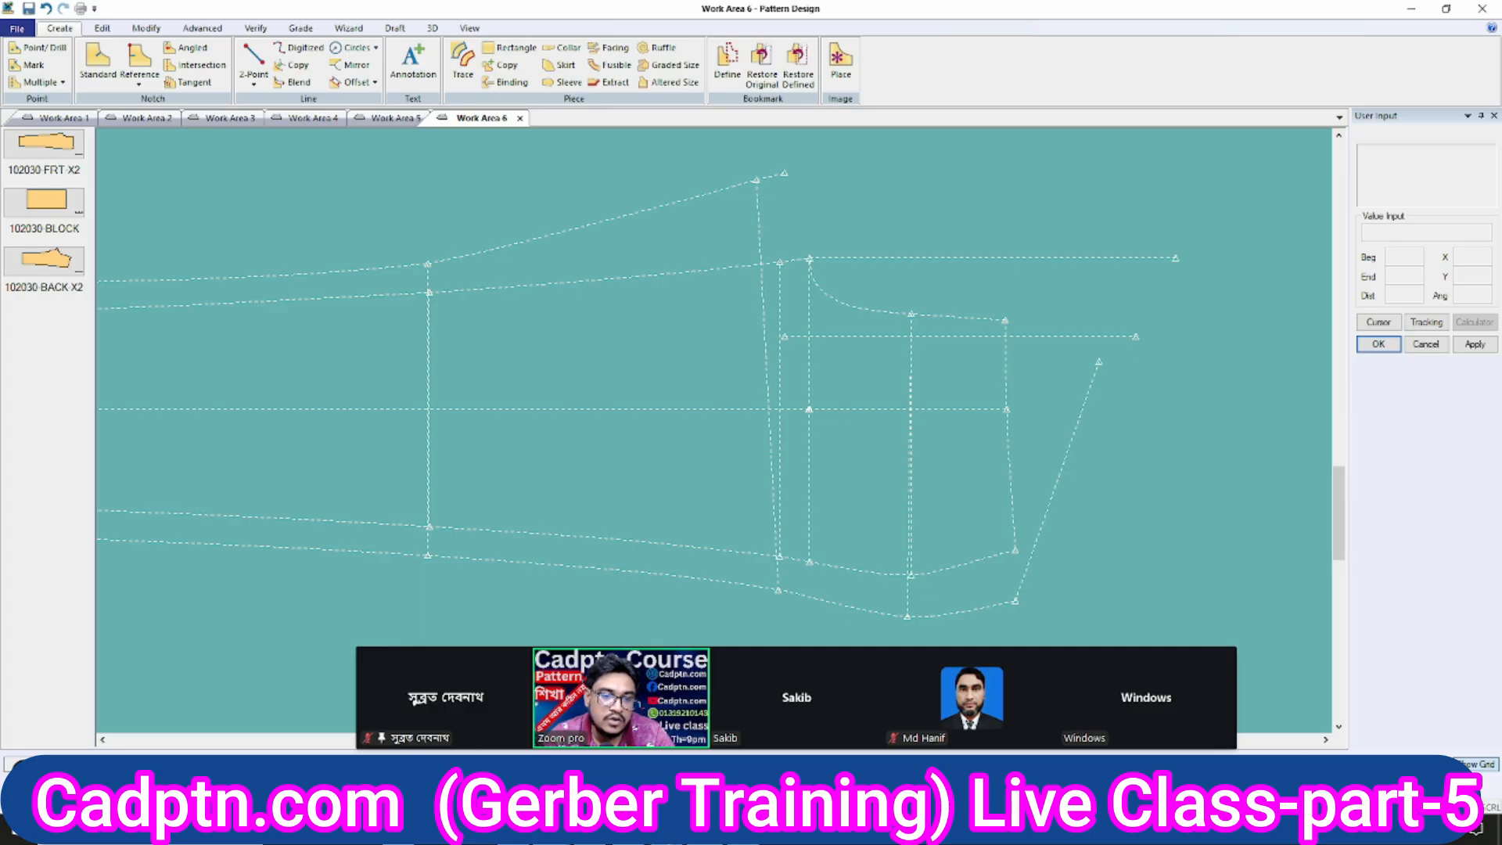
Check the last subtraction in Calculator.
click(548, 829)
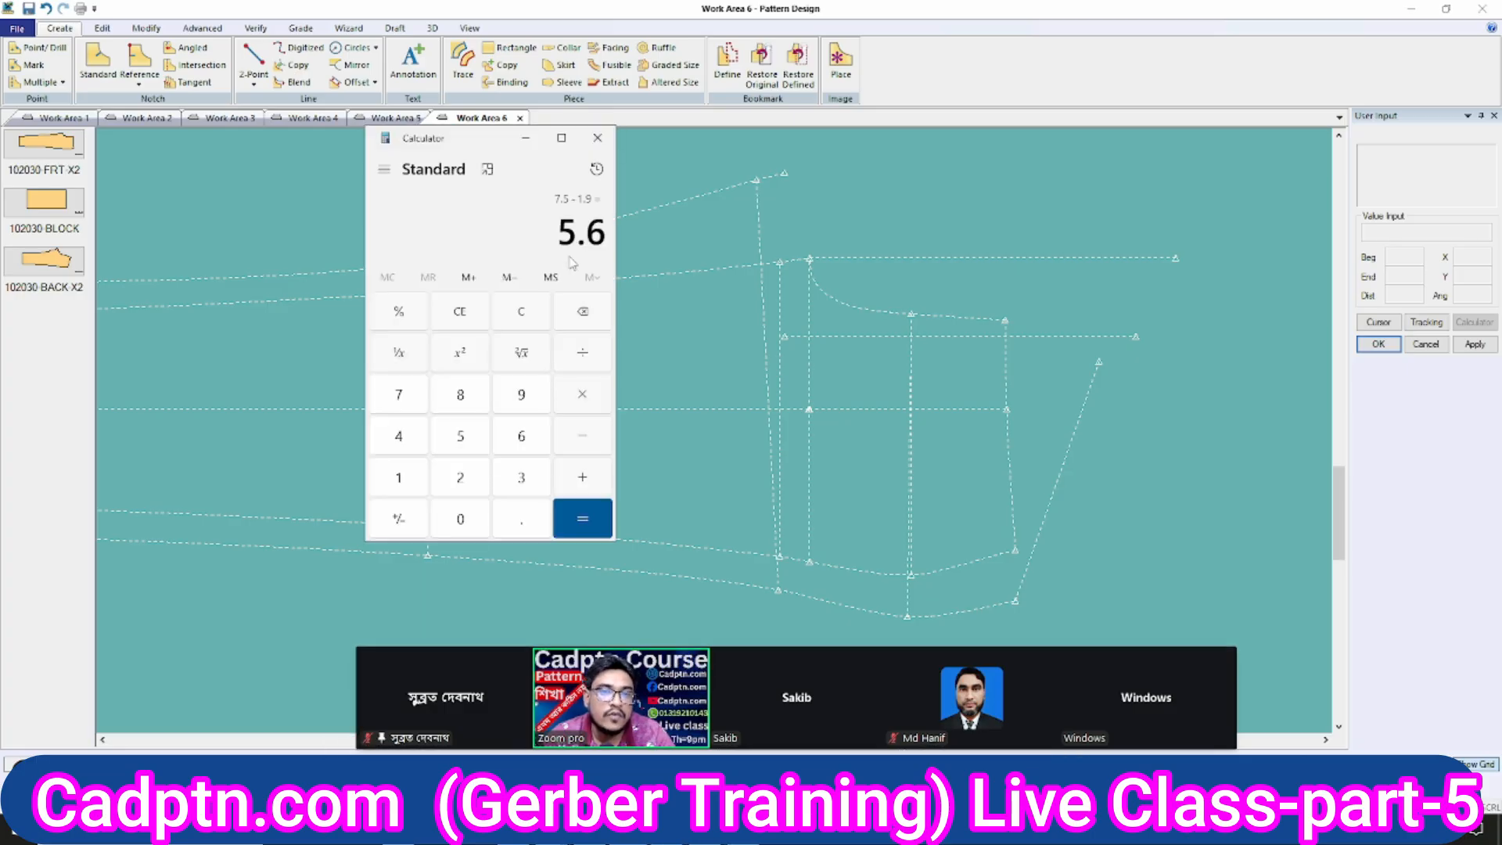
click(526, 139)
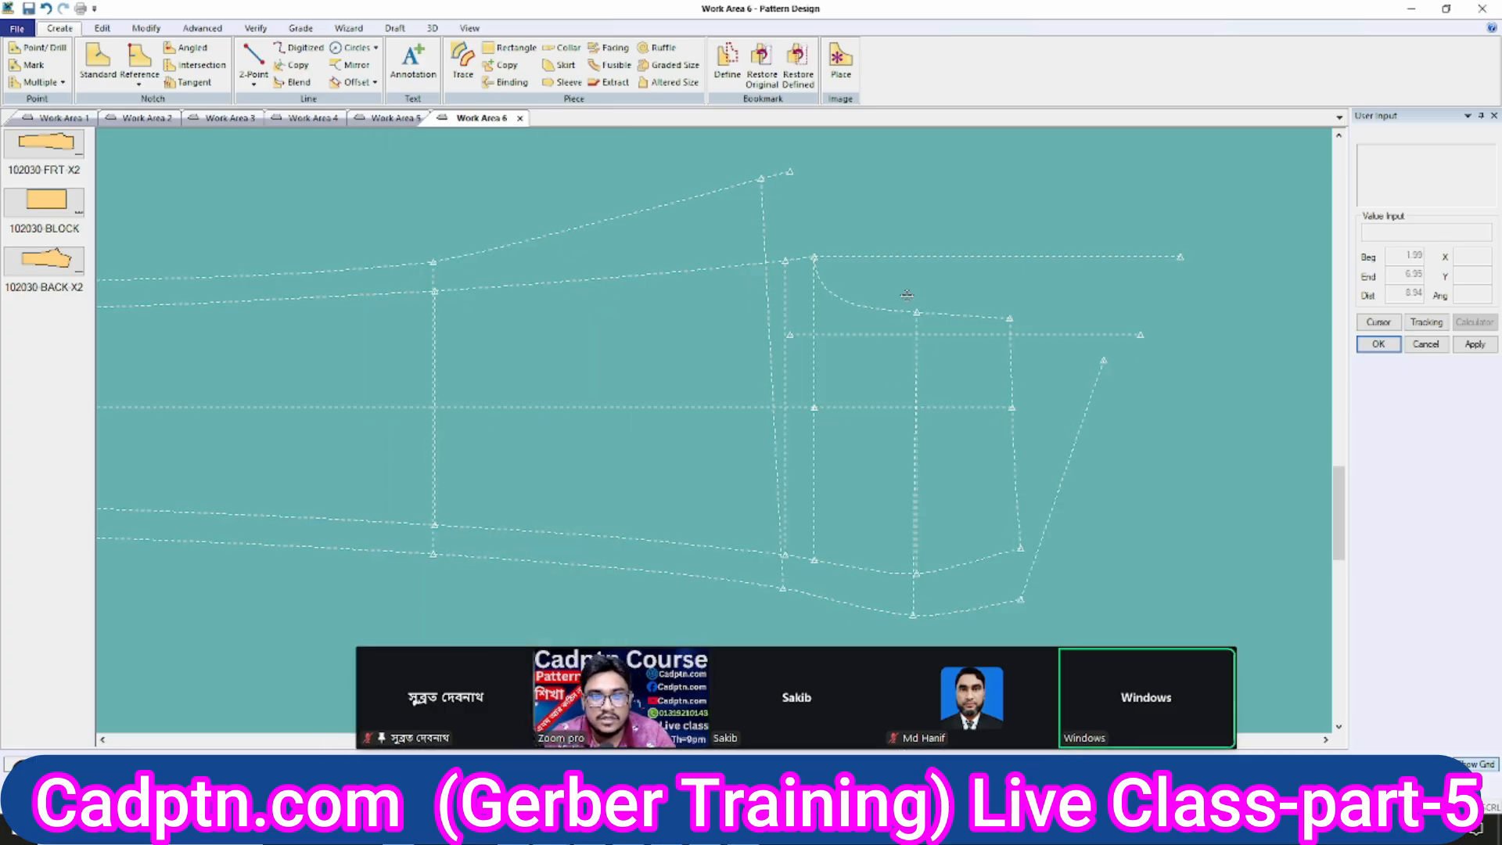
Delete the back hip line that runs down to the back outseam.
scroll(883, 263, up, 1)
middle_drag(883, 263, 886, 262)
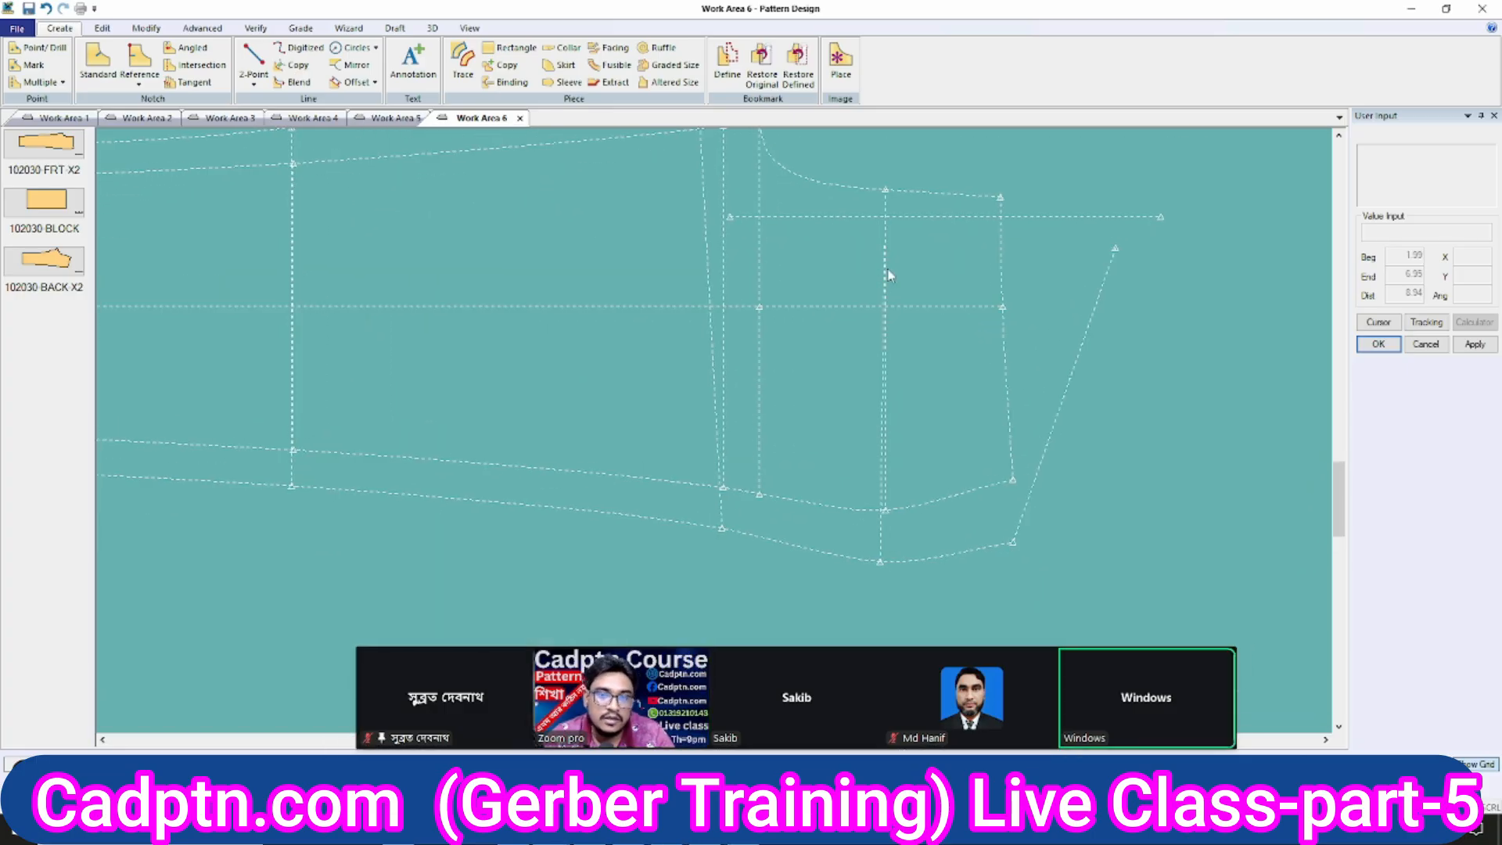
key(Delete)
click(883, 537)
right_click(1103, 271)
click(1084, 272)
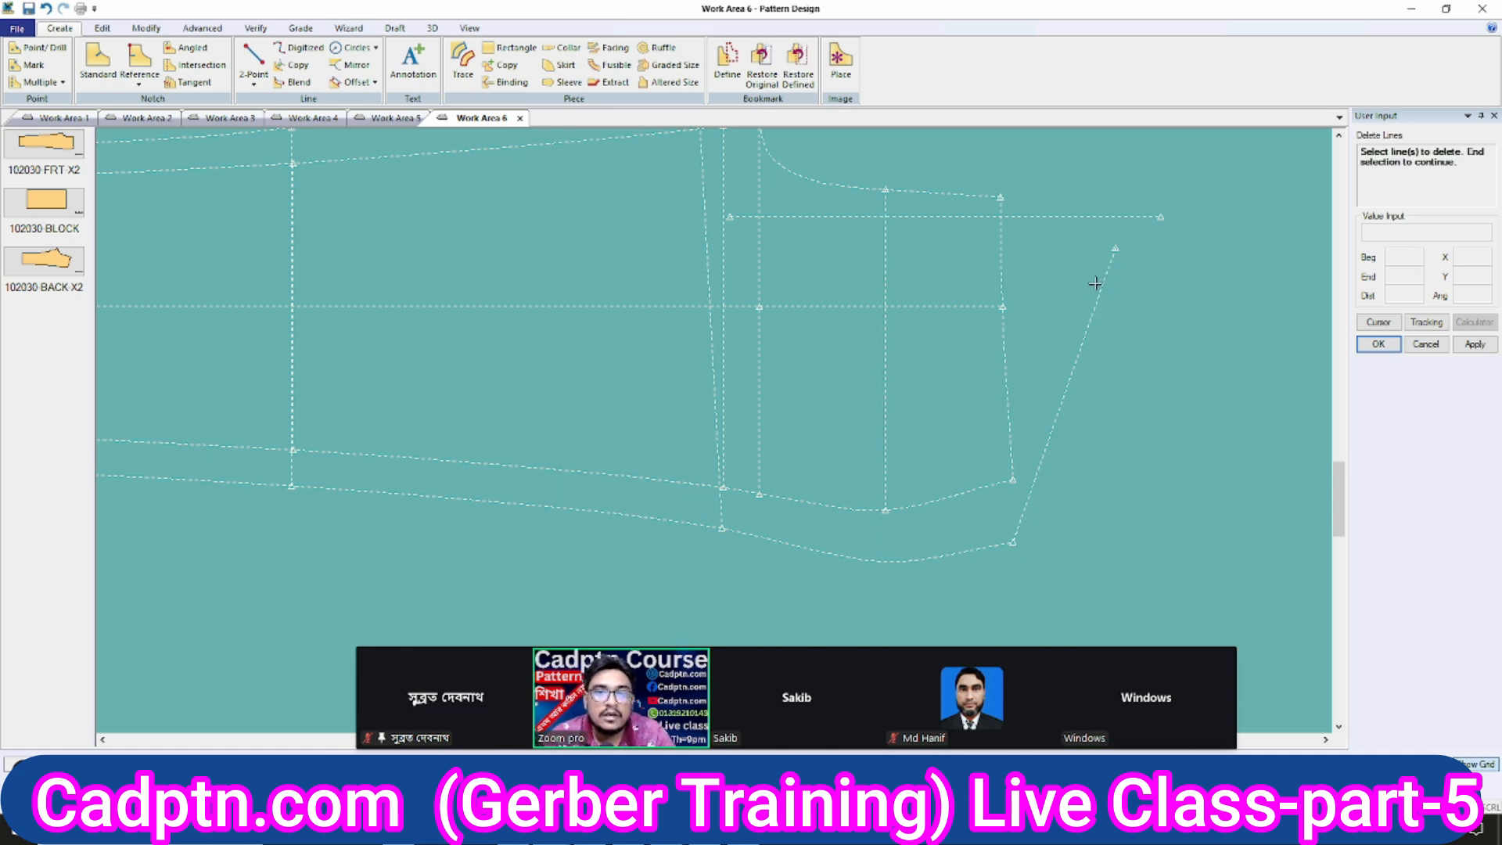
Create a slanted line with Blend from the front outseam's hip point to the front rise, ending slightly waistward of the front hip line.
scroll(778, 379, up, 1)
scroll(837, 412, down, 3)
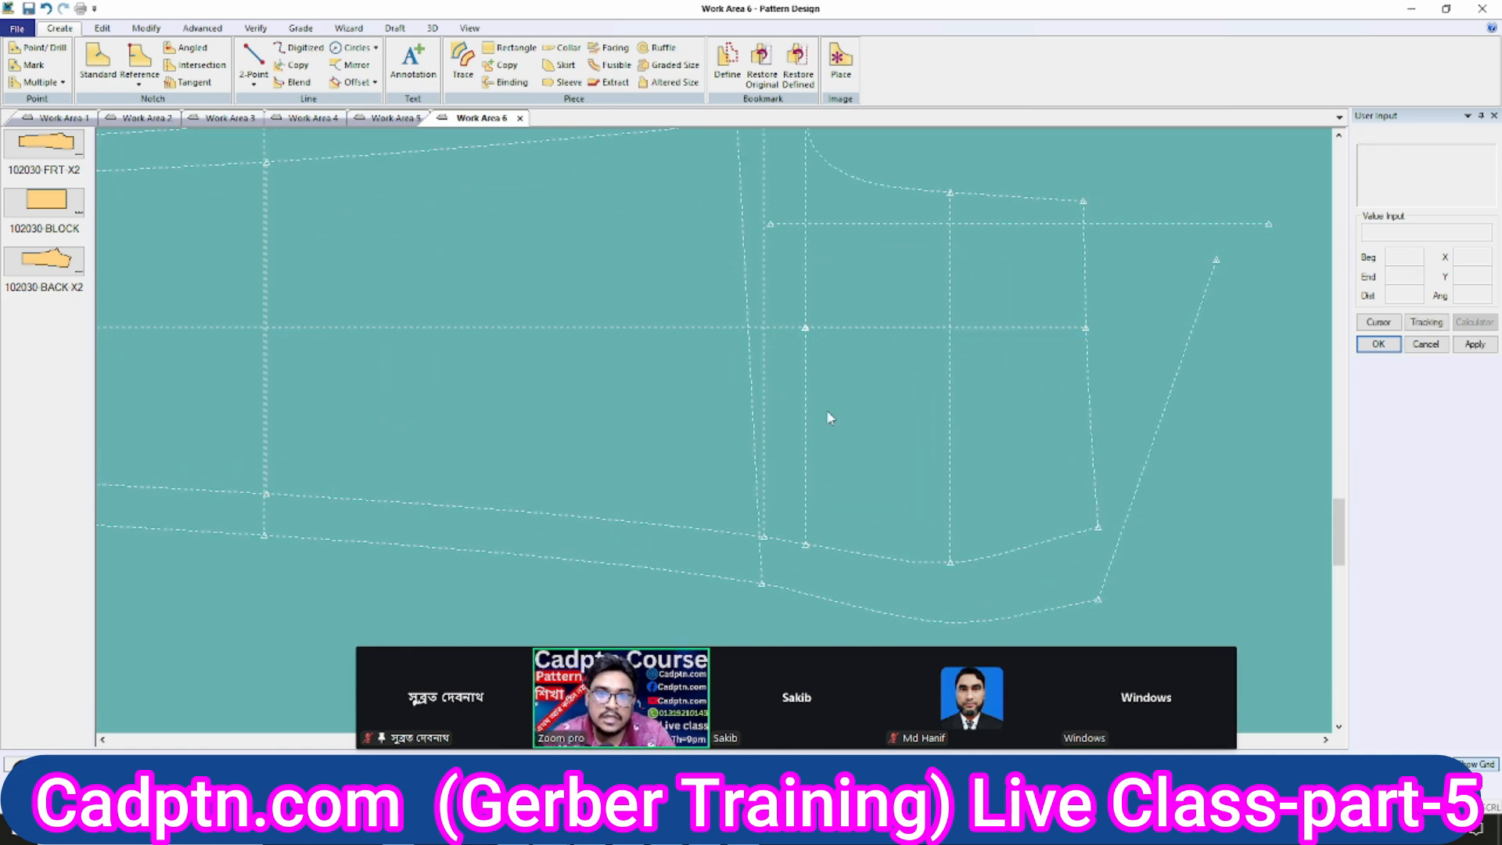
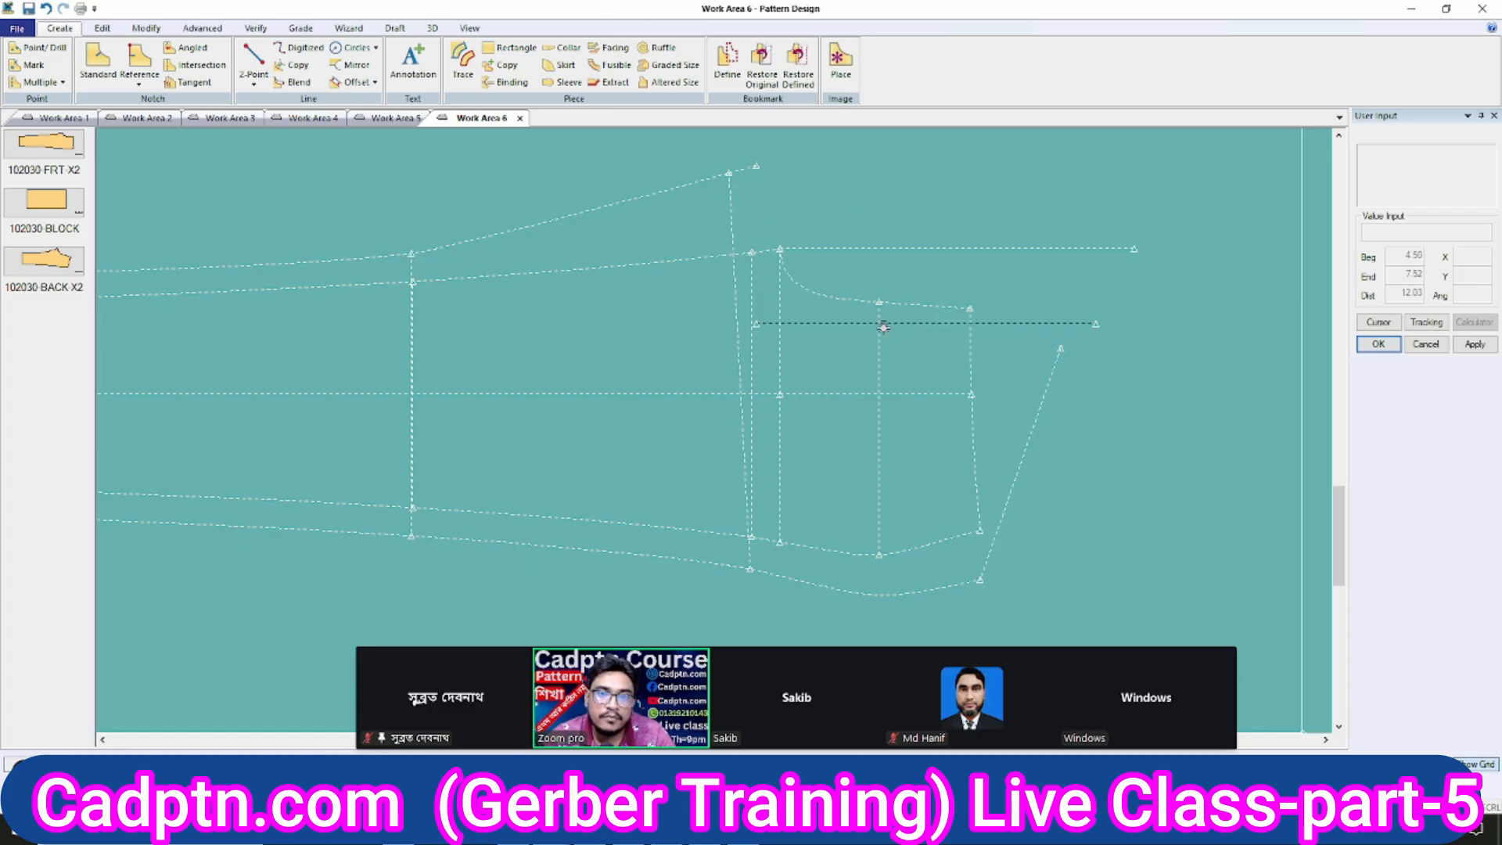
scroll(885, 328, up, 2)
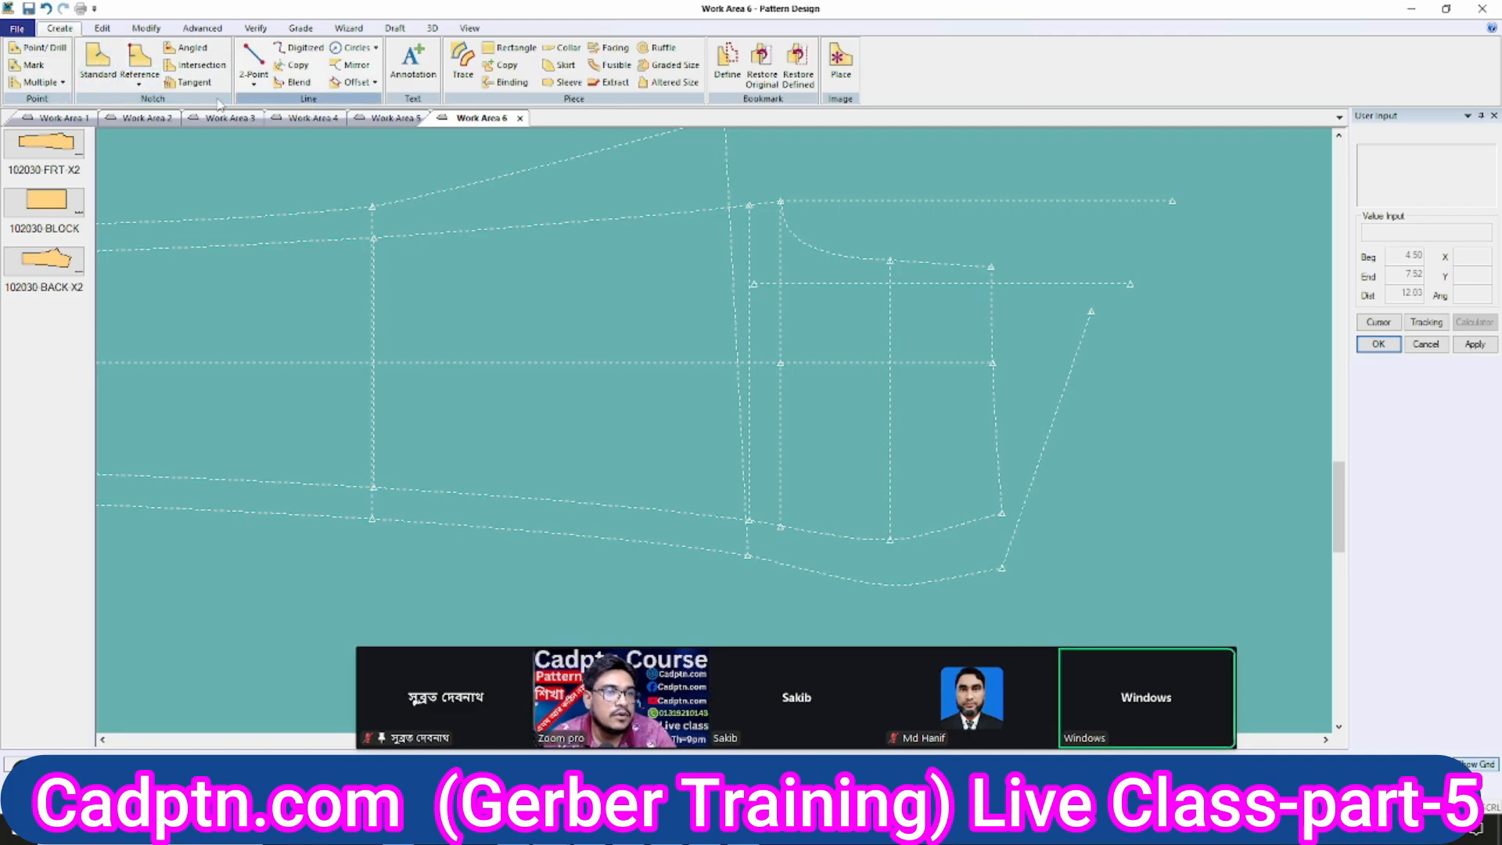
click(295, 83)
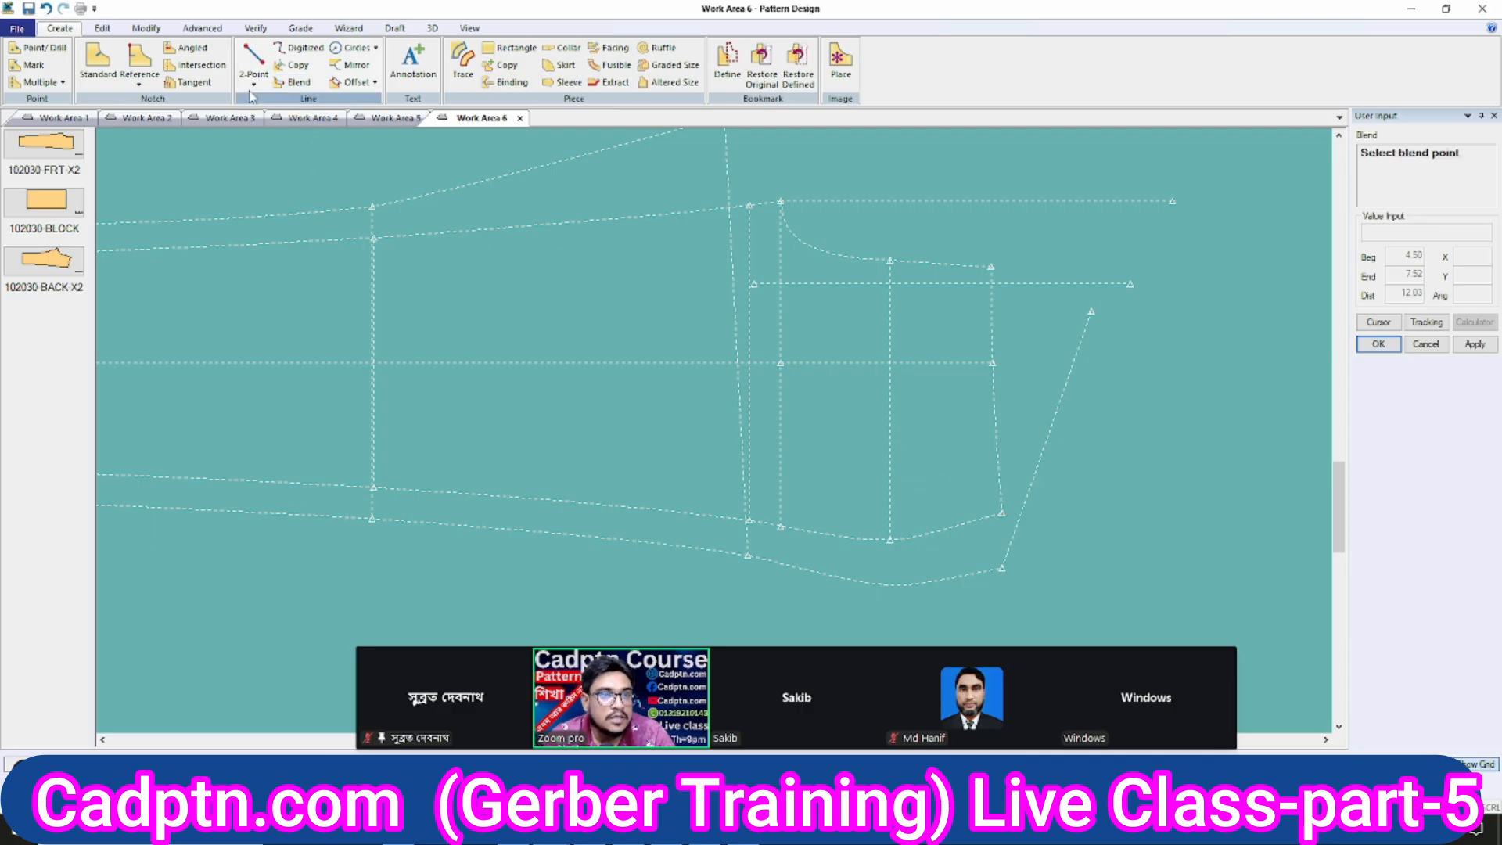
click(300, 83)
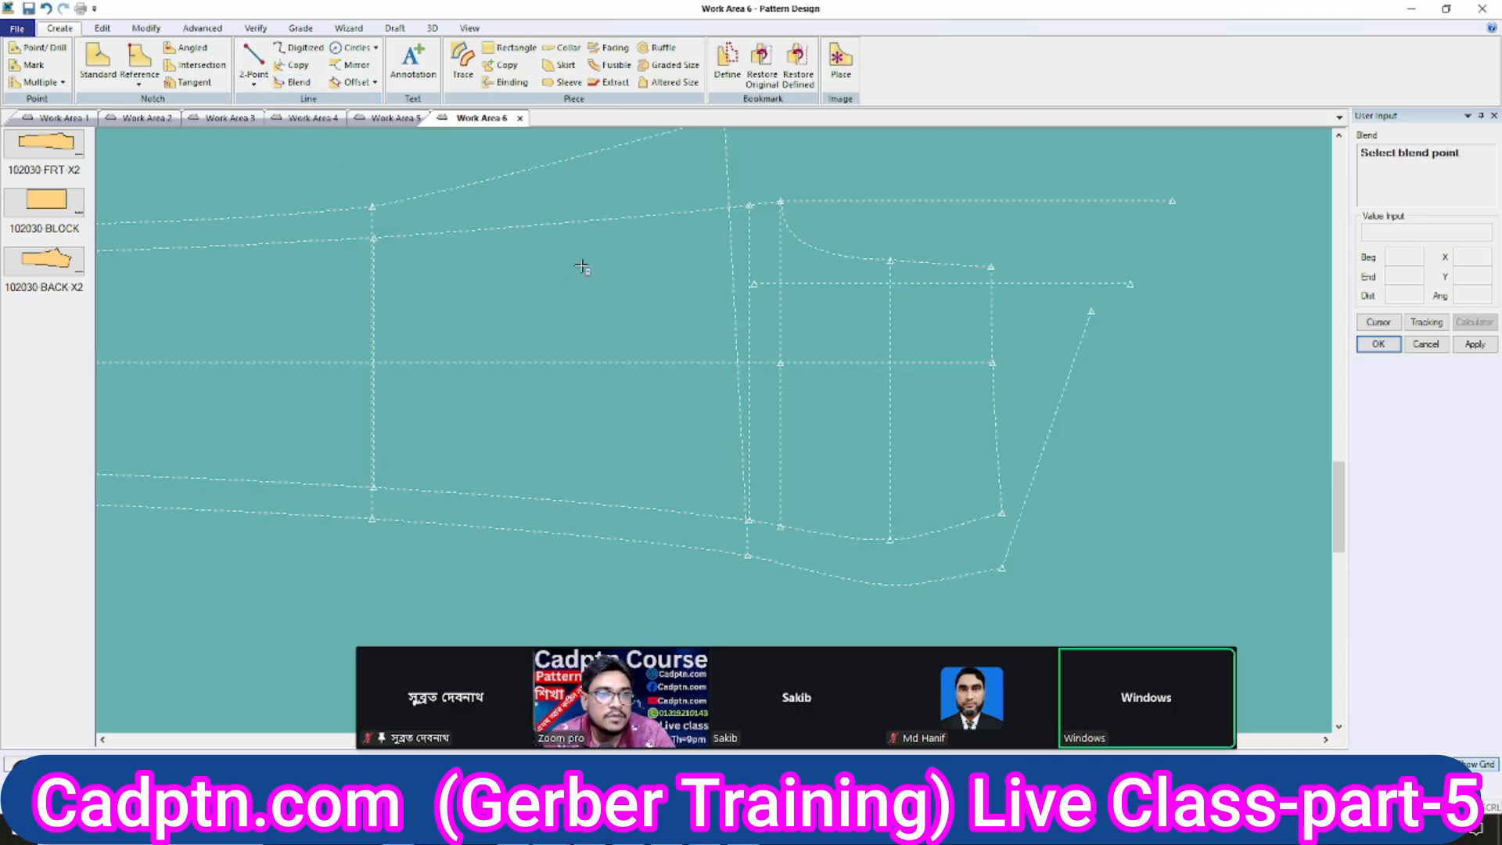
click(889, 543)
click(912, 452)
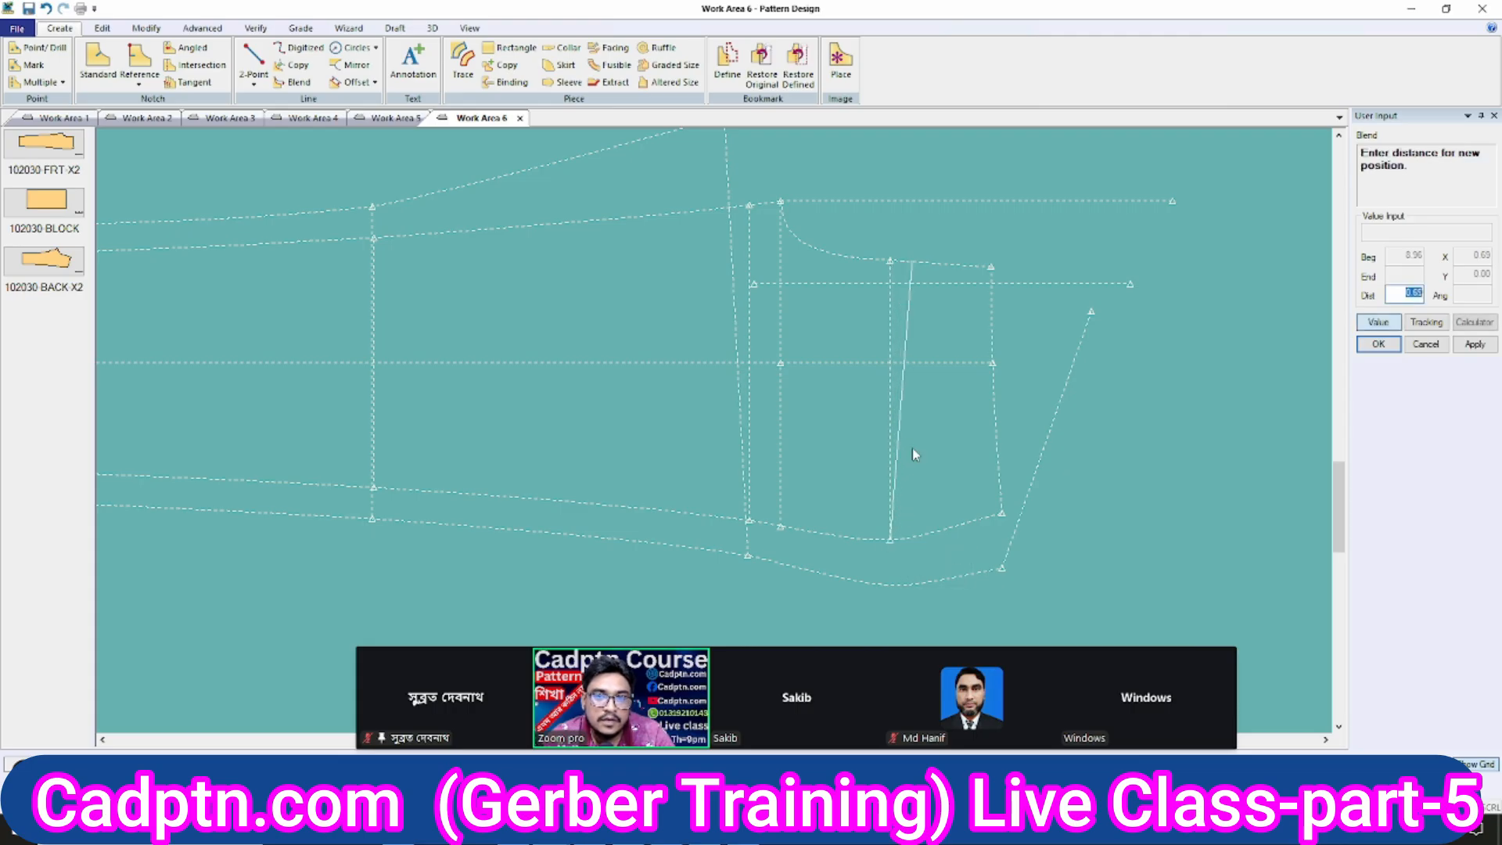
click(1471, 349)
click(1379, 345)
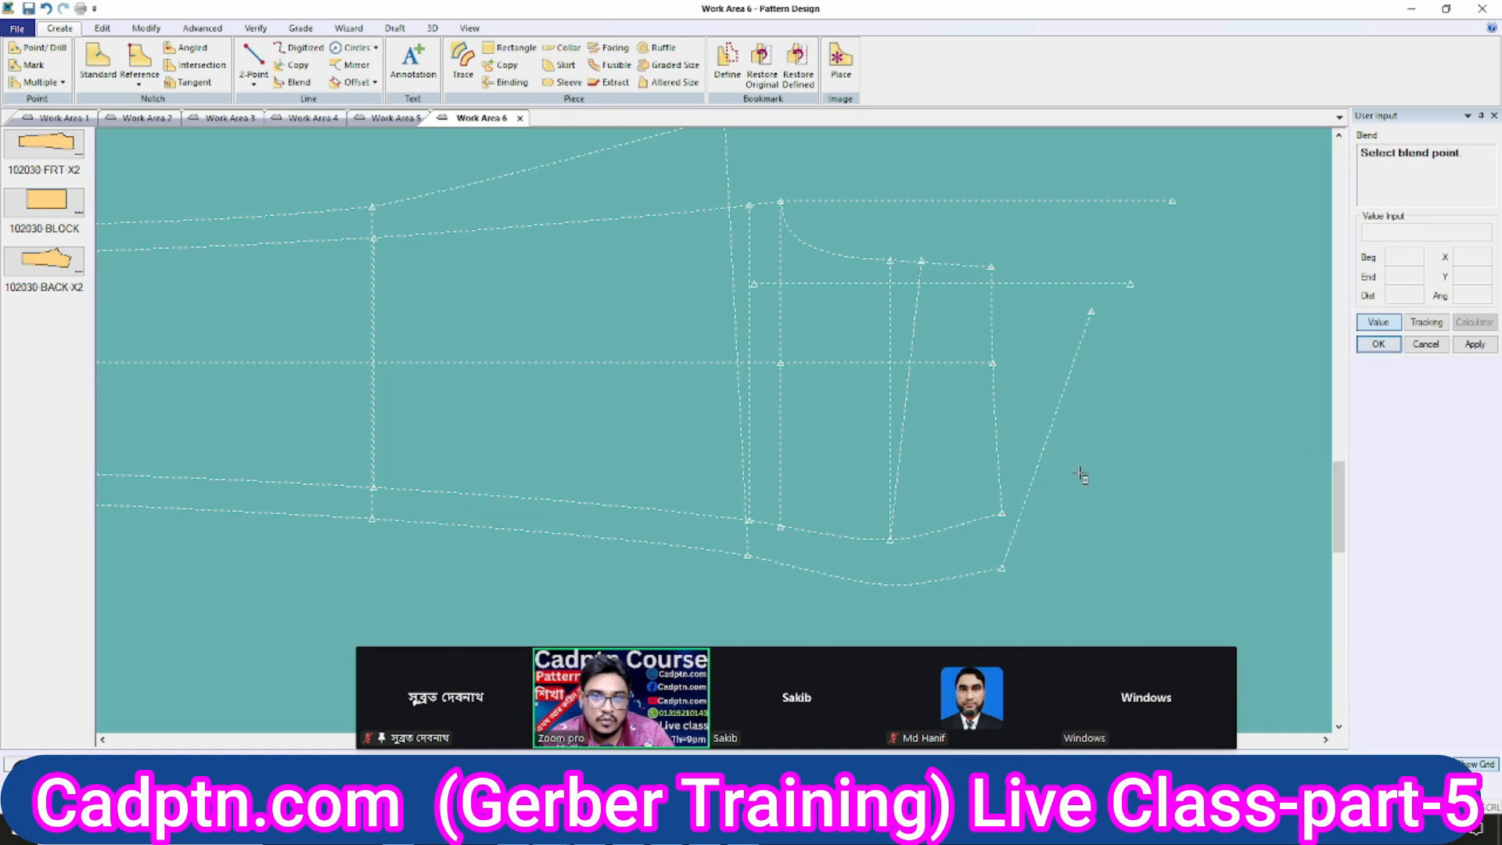
right_click(959, 252)
click(970, 248)
Clip the slanted hip line at the offset horizontal guide, keeping the part toward the outseam.
scroll(947, 342, up, 1)
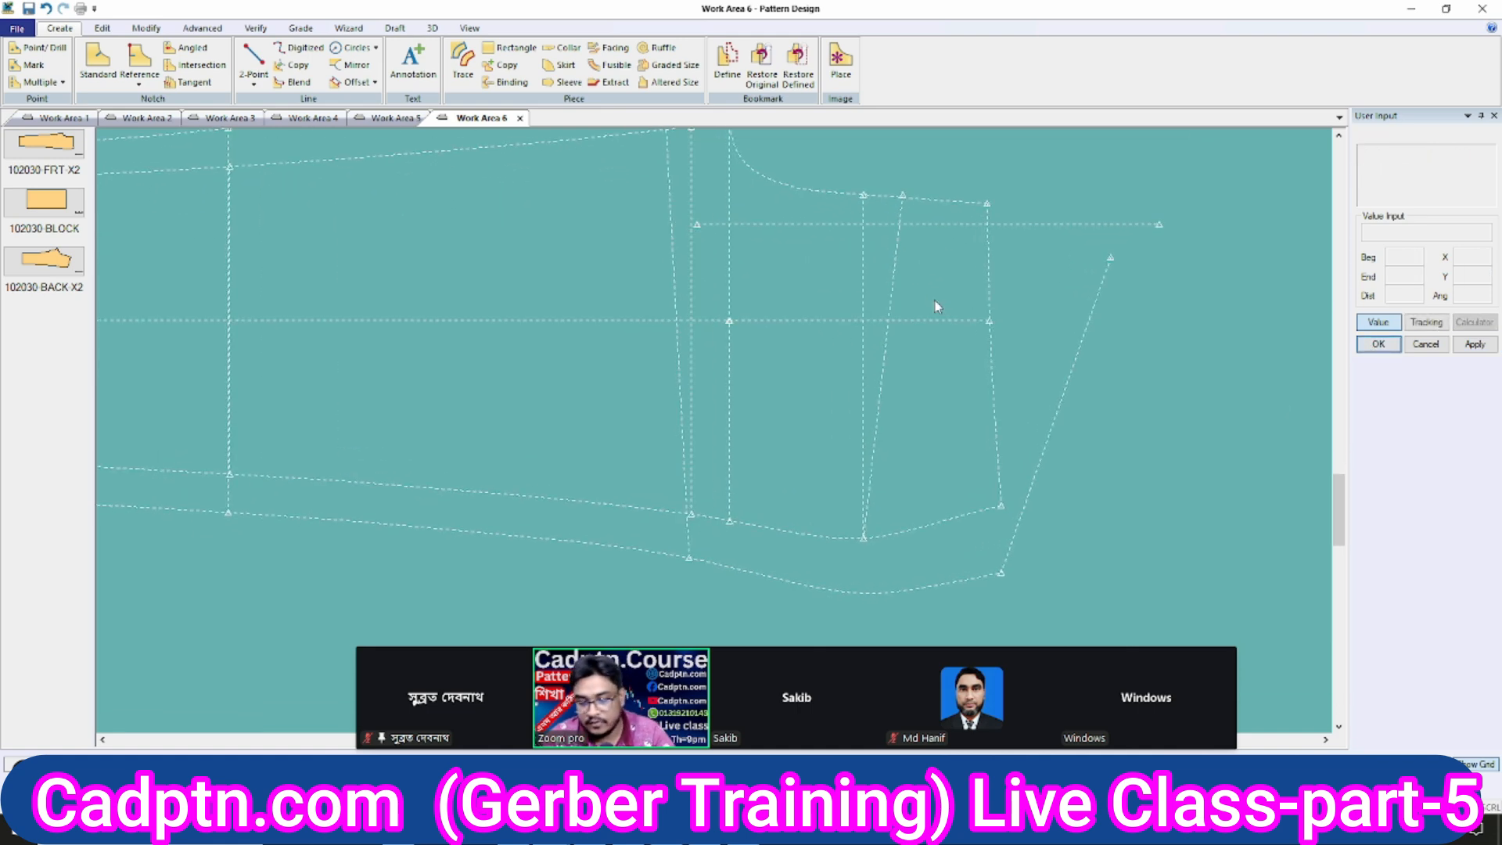
key(c)
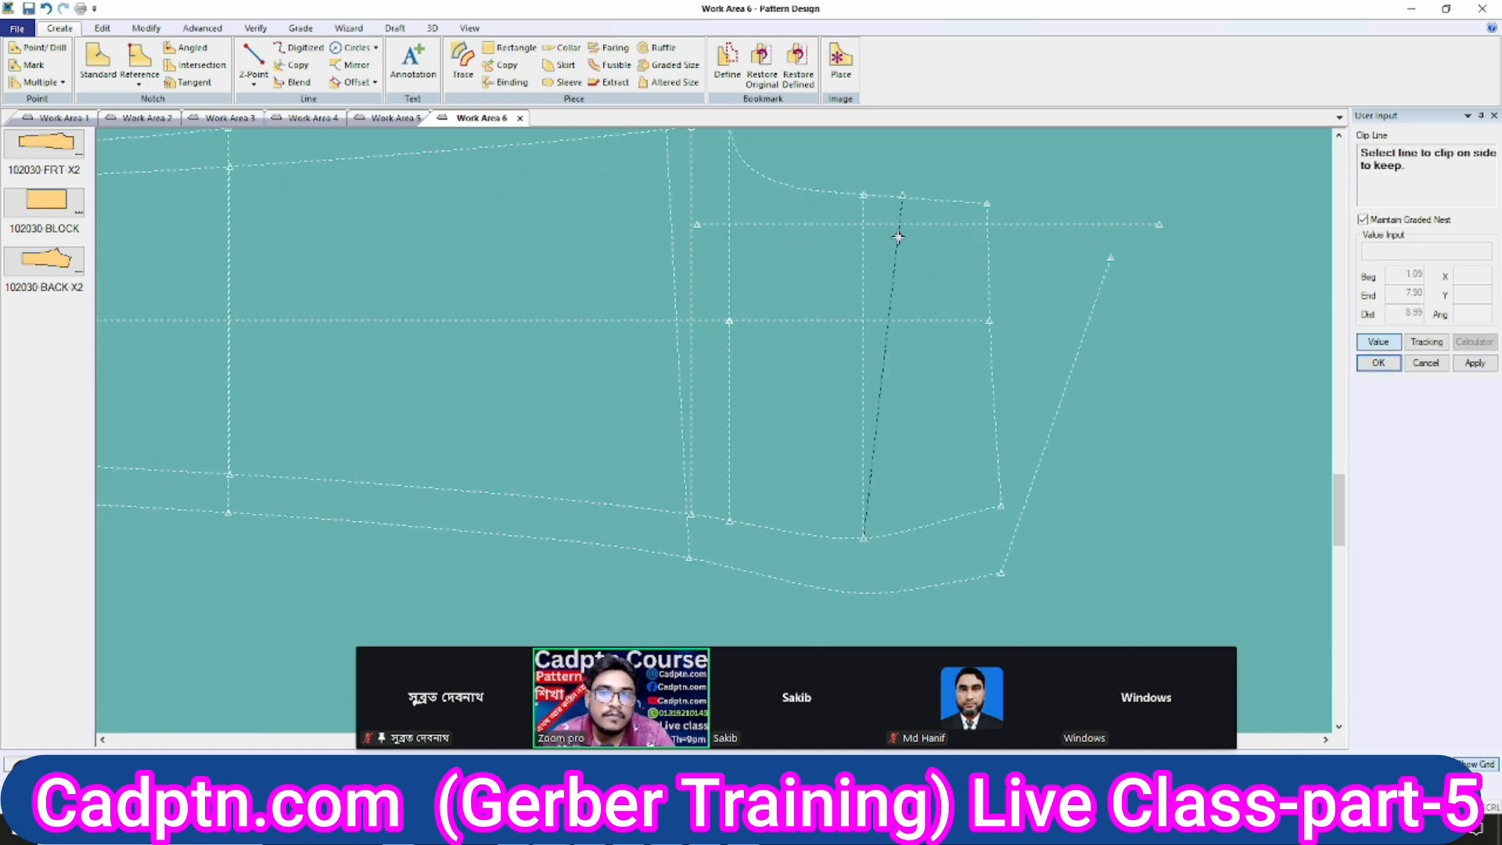
click(898, 237)
click(924, 226)
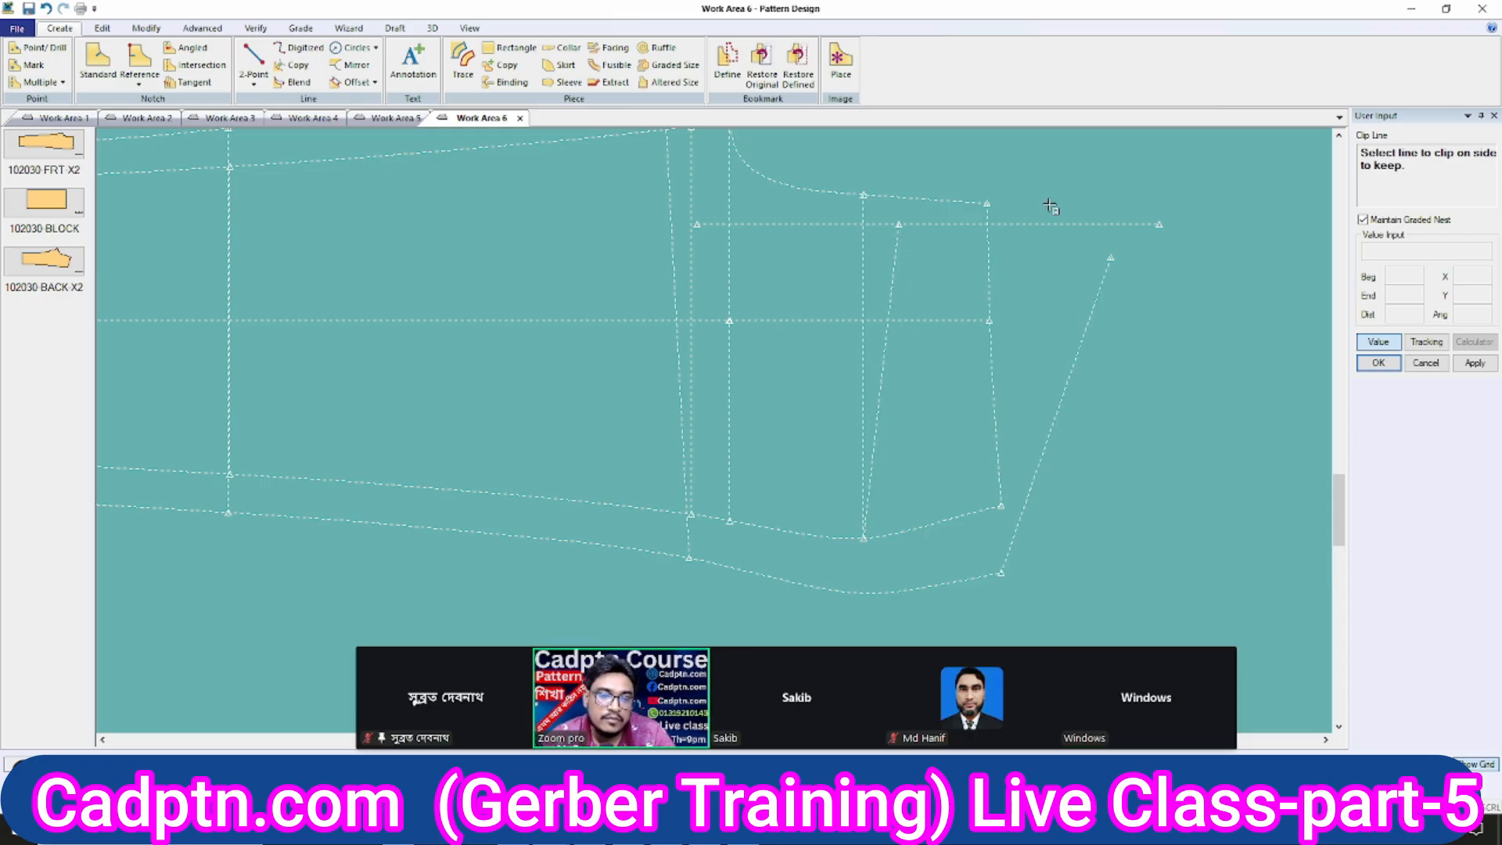
right_click(973, 196)
click(996, 207)
scroll(941, 311, down, 1)
middle_drag(1019, 324, 1014, 326)
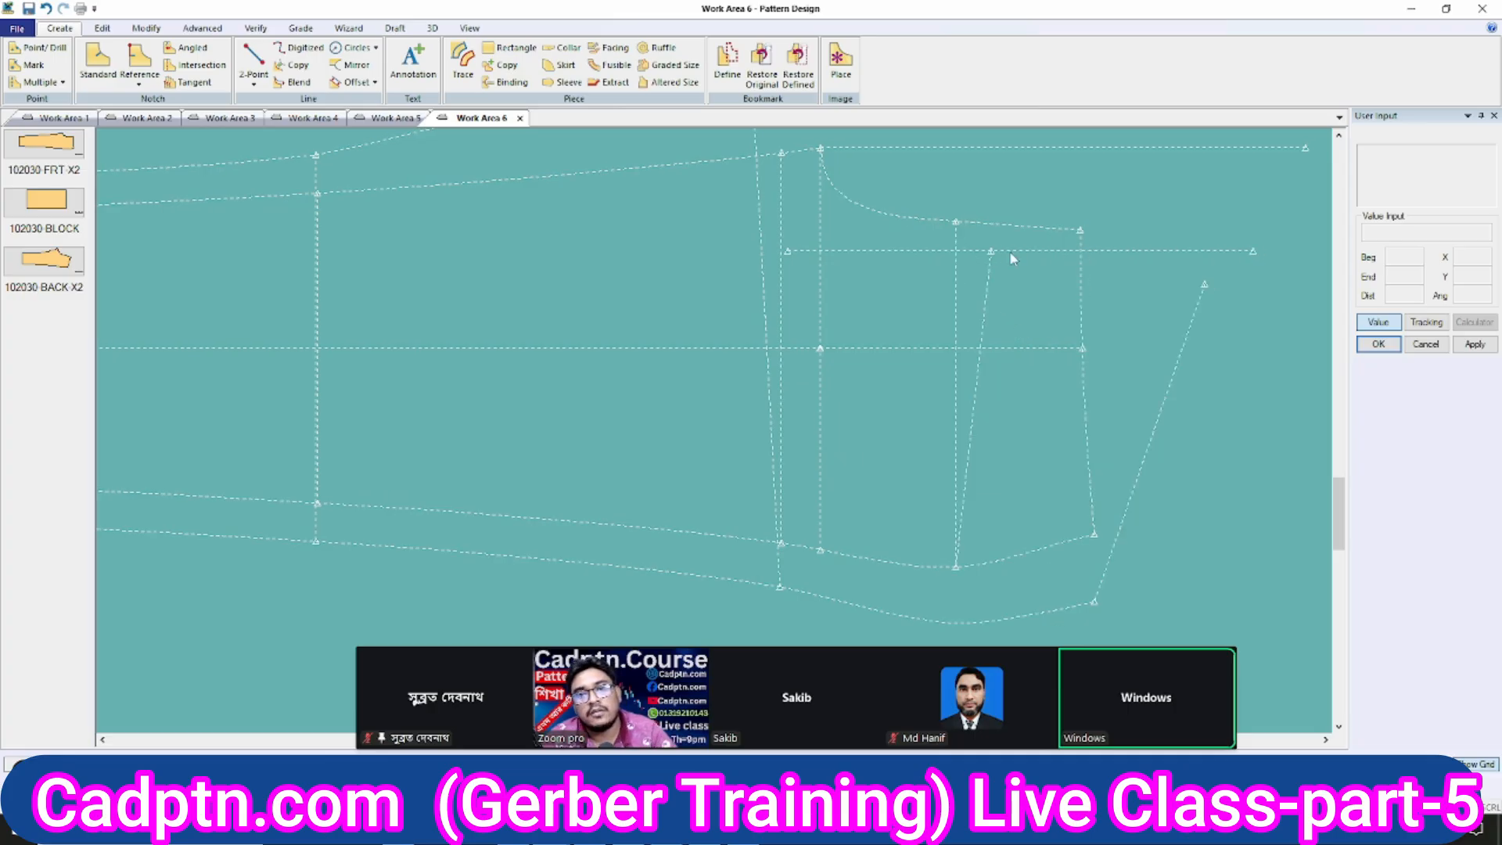
Delete the offset horizontal guide and the horizontal guide that starts at the front crotch point.
key(Delete)
click(1022, 251)
right_click(1146, 192)
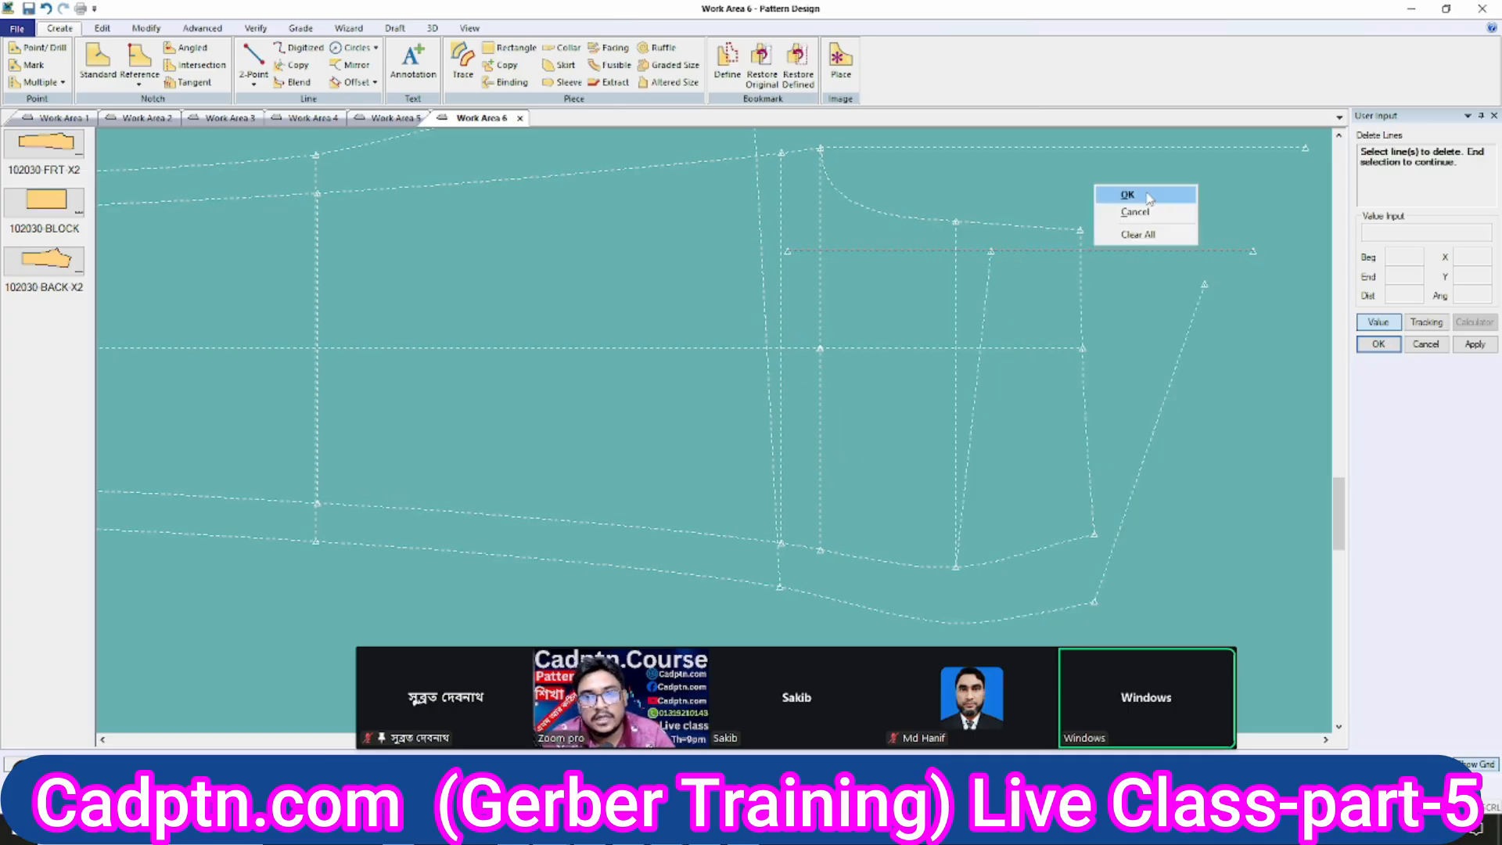
click(1121, 195)
scroll(901, 372, down, 2)
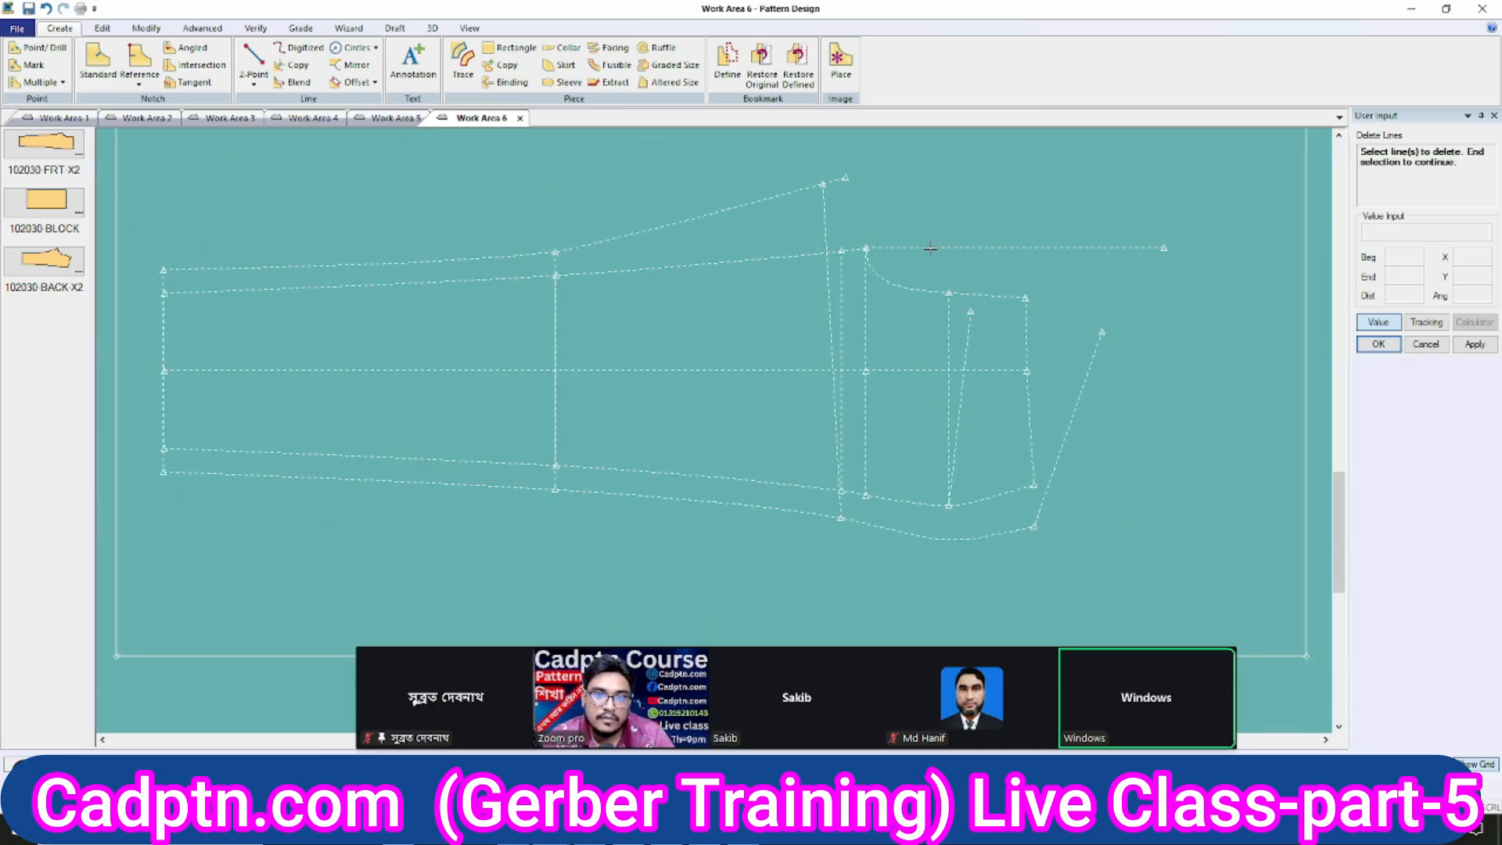
right_click(1047, 205)
click(1017, 202)
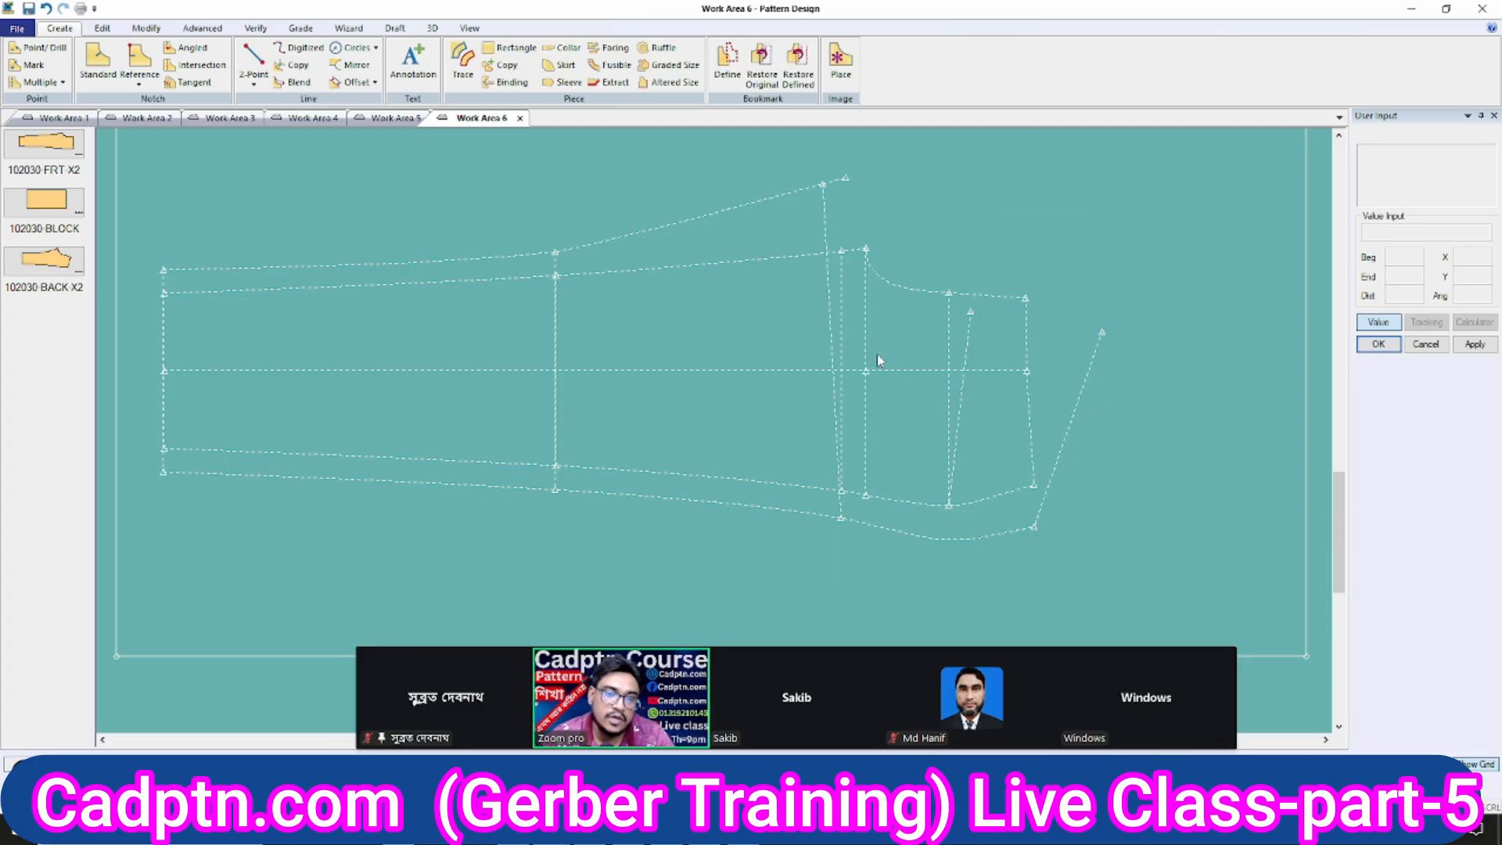
Measure the length of the front hip line.
scroll(881, 340, up, 3)
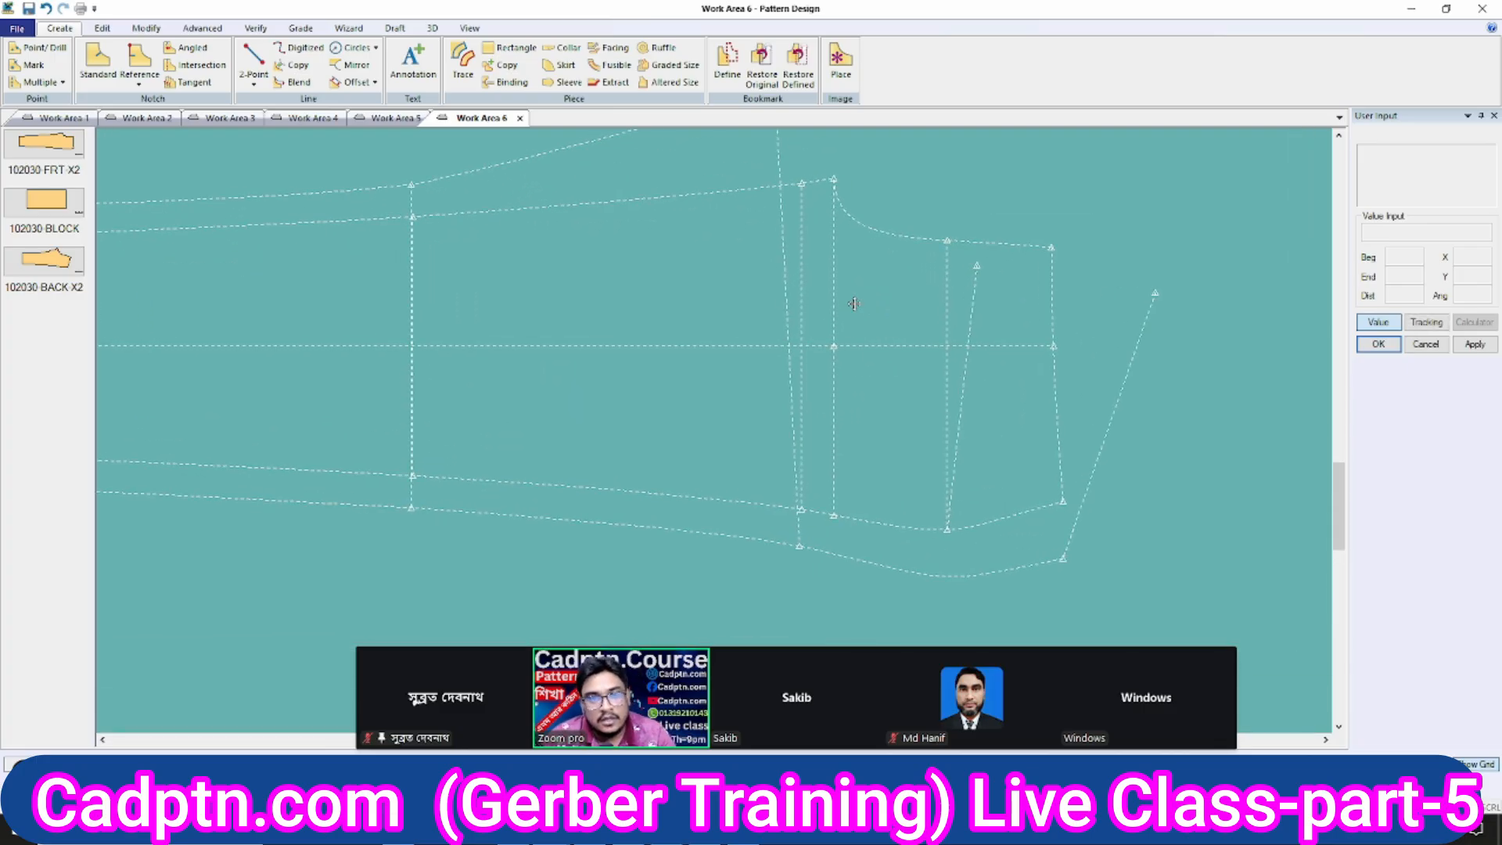
key(m)
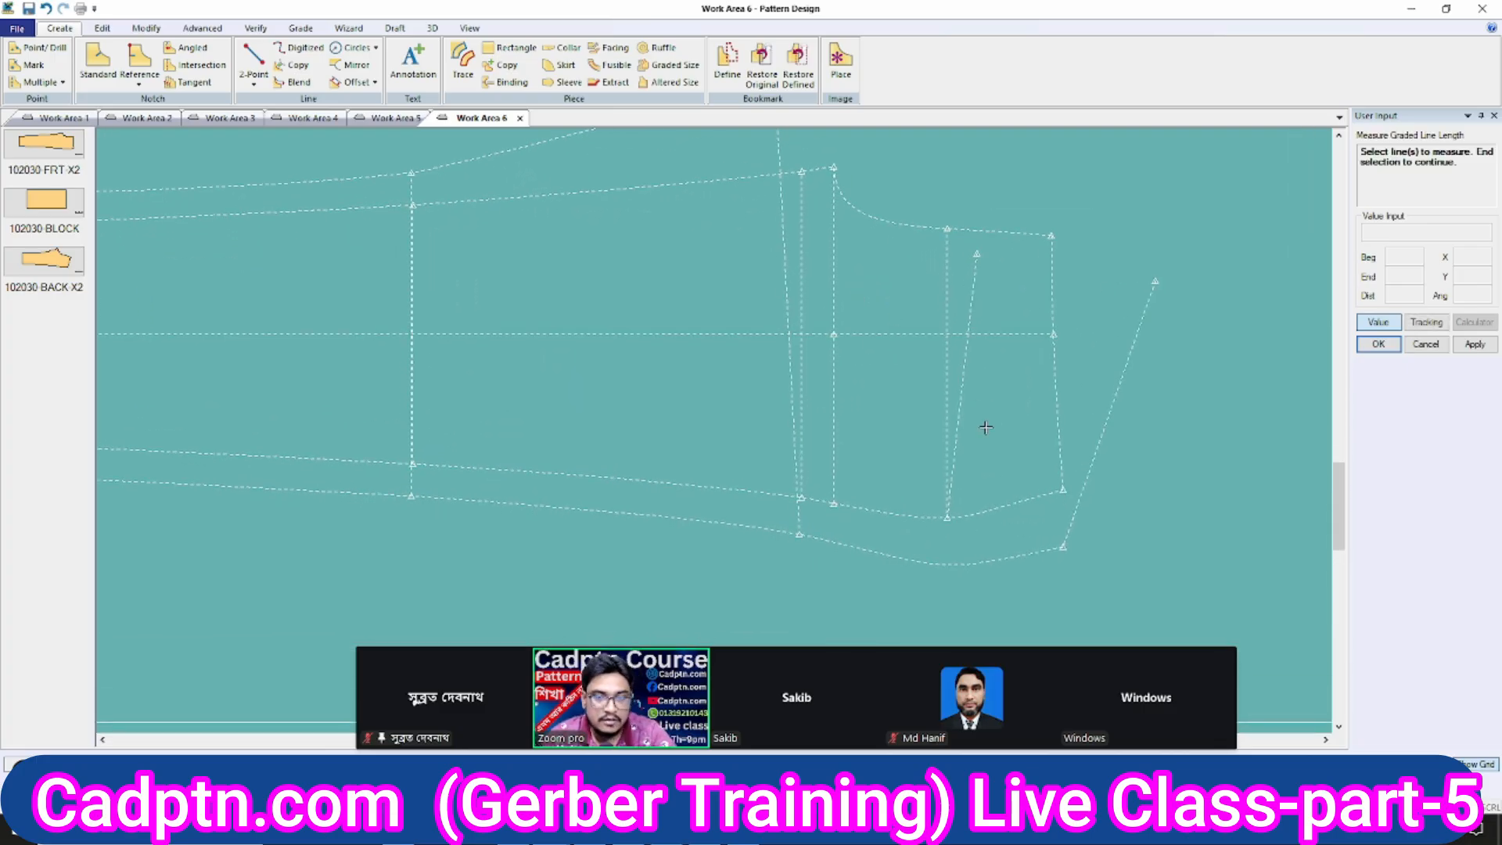
click(952, 367)
right_click(1025, 250)
click(1077, 258)
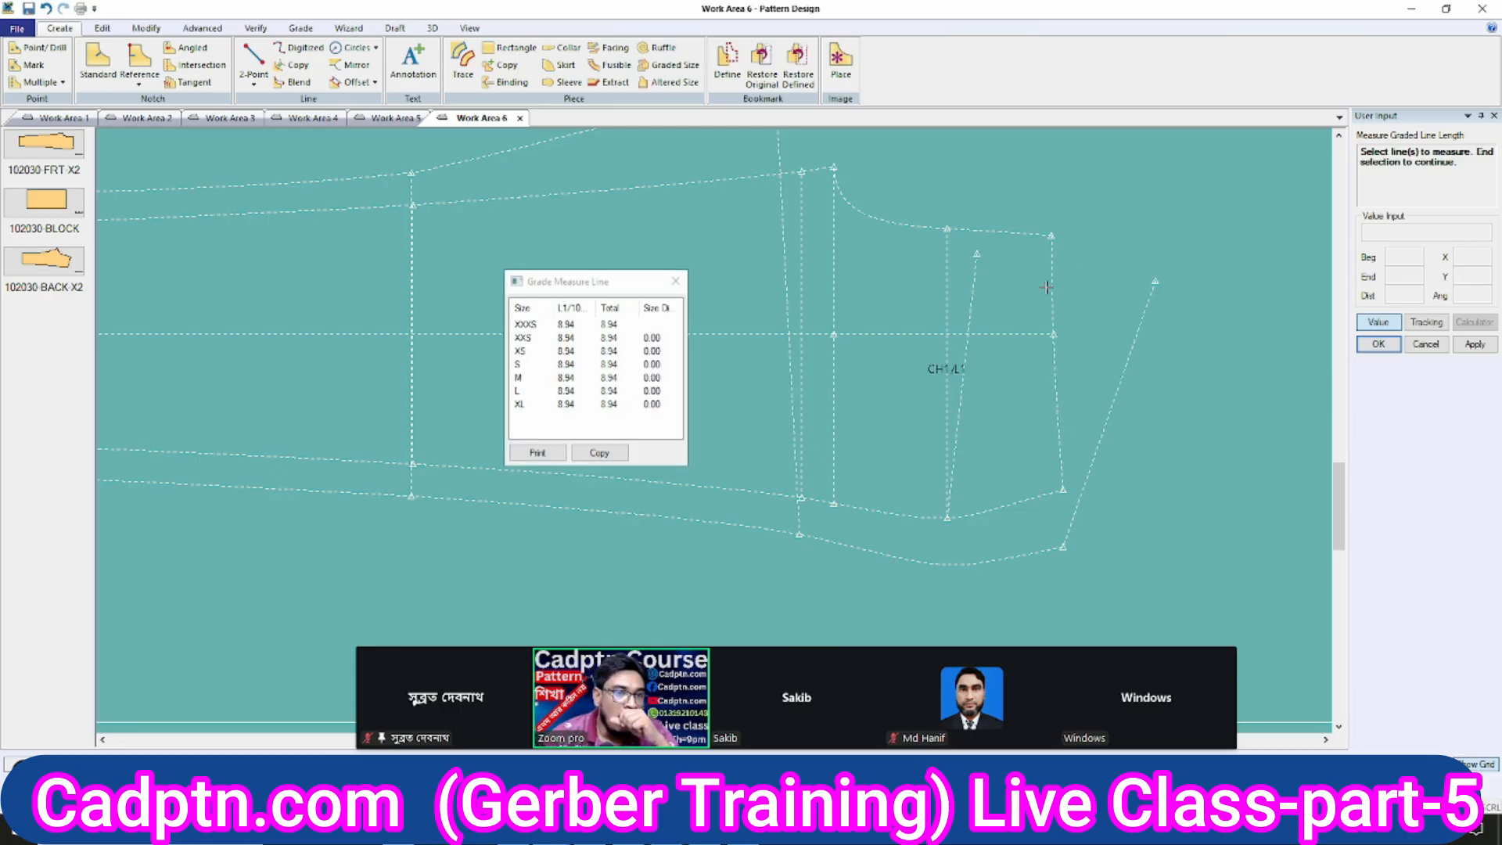
key(Escape)
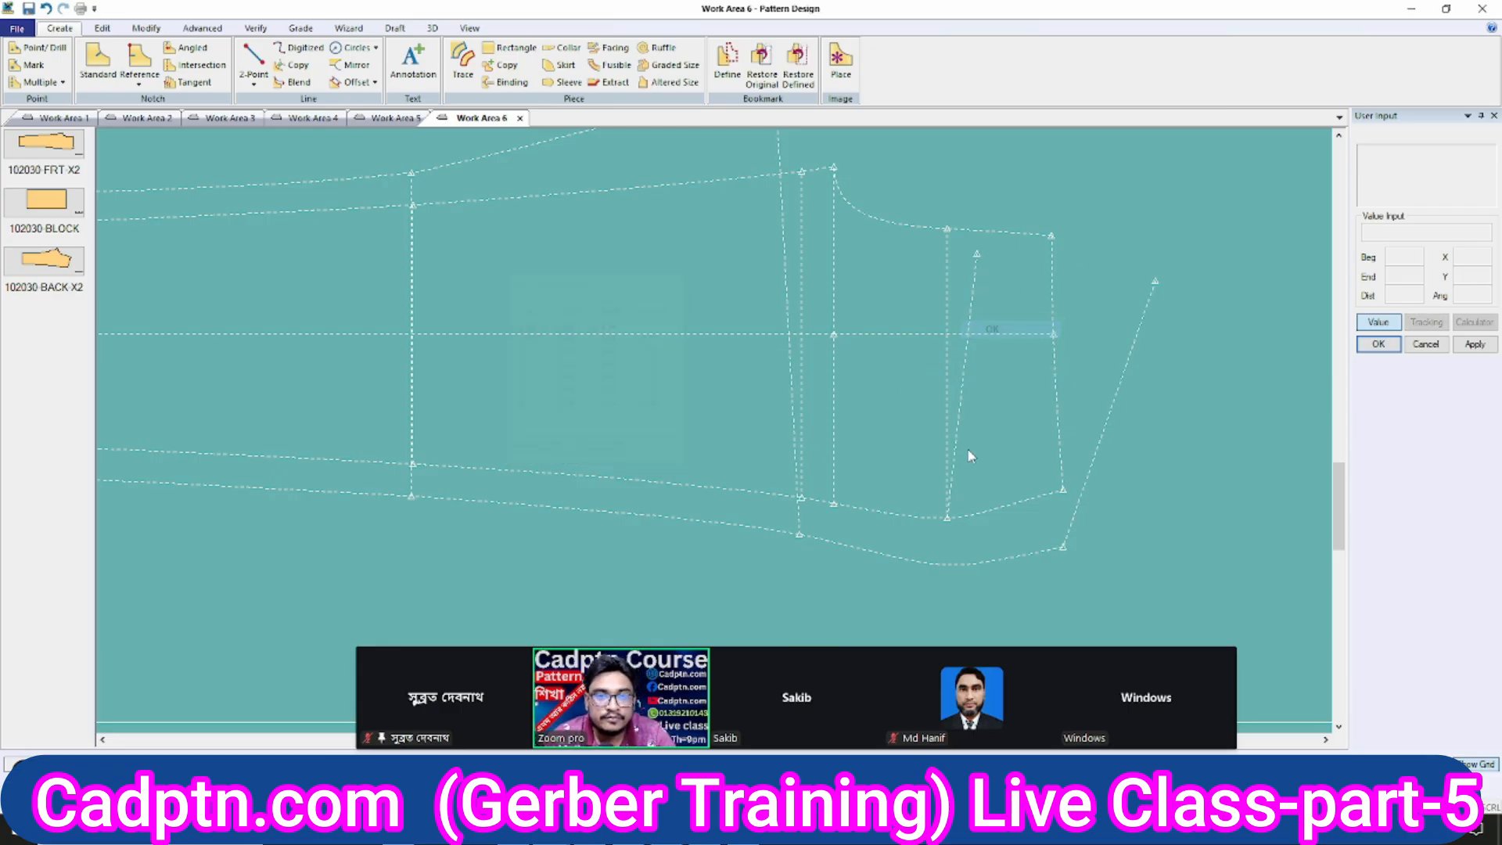
Measure the front hip line and the slanted back hip line separately to compare their lengths.
scroll(926, 446, up, 1)
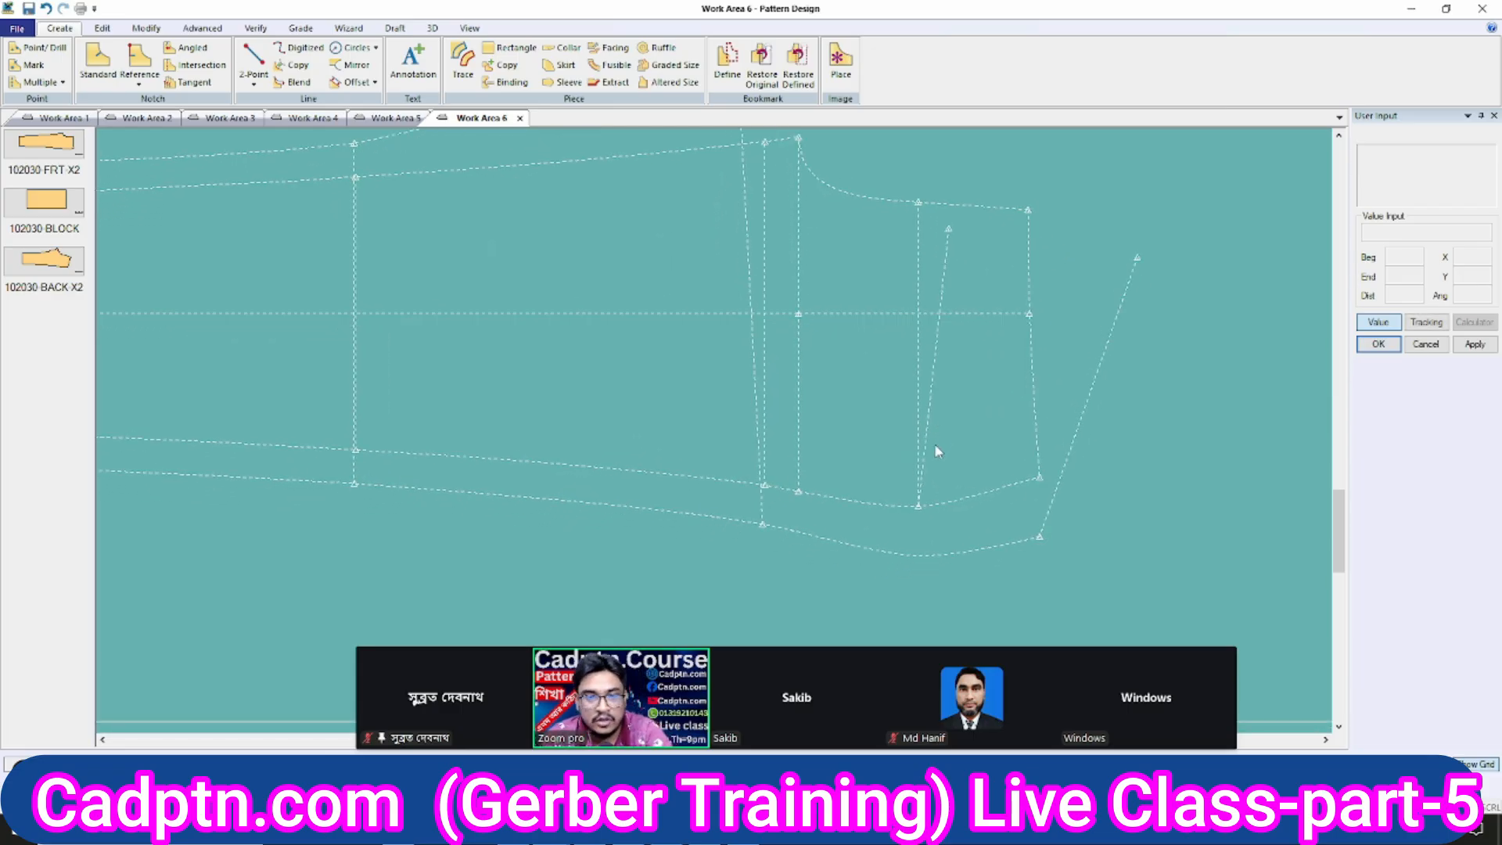
middle_drag(993, 437, 1035, 432)
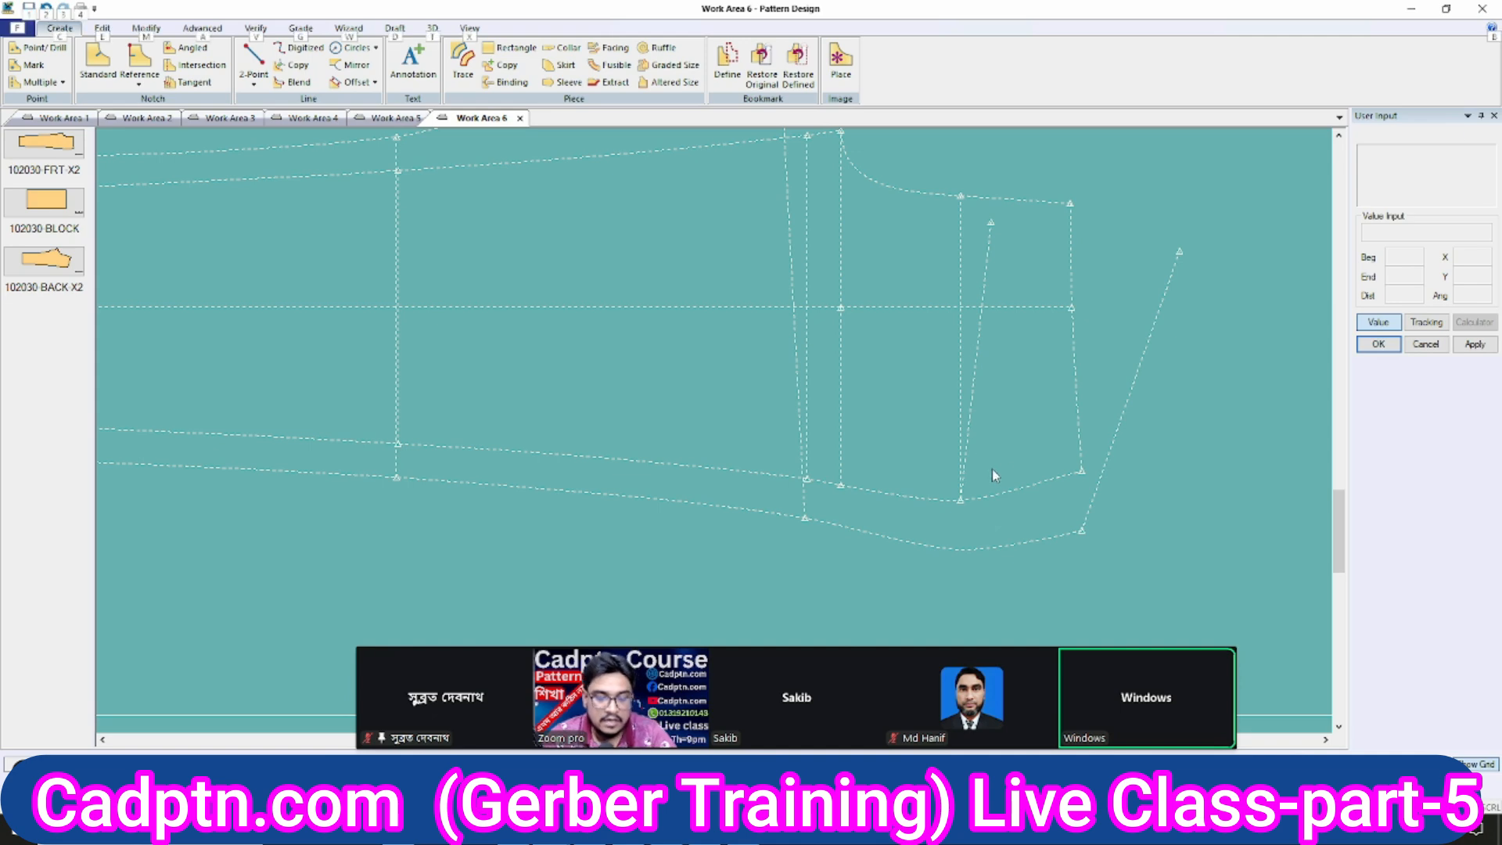
key(alt+m)
click(978, 341)
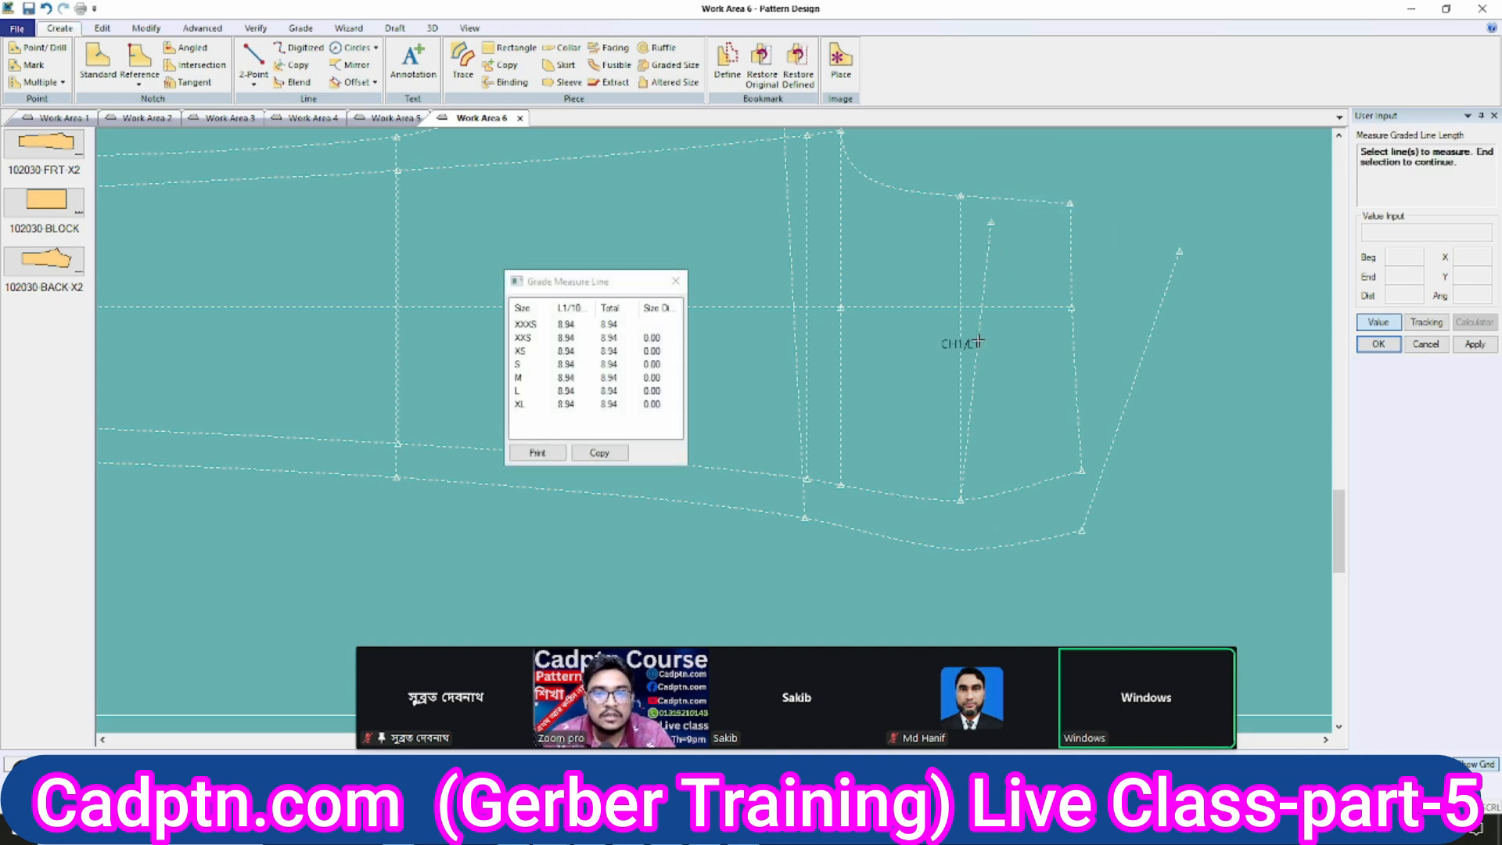
click(1104, 229)
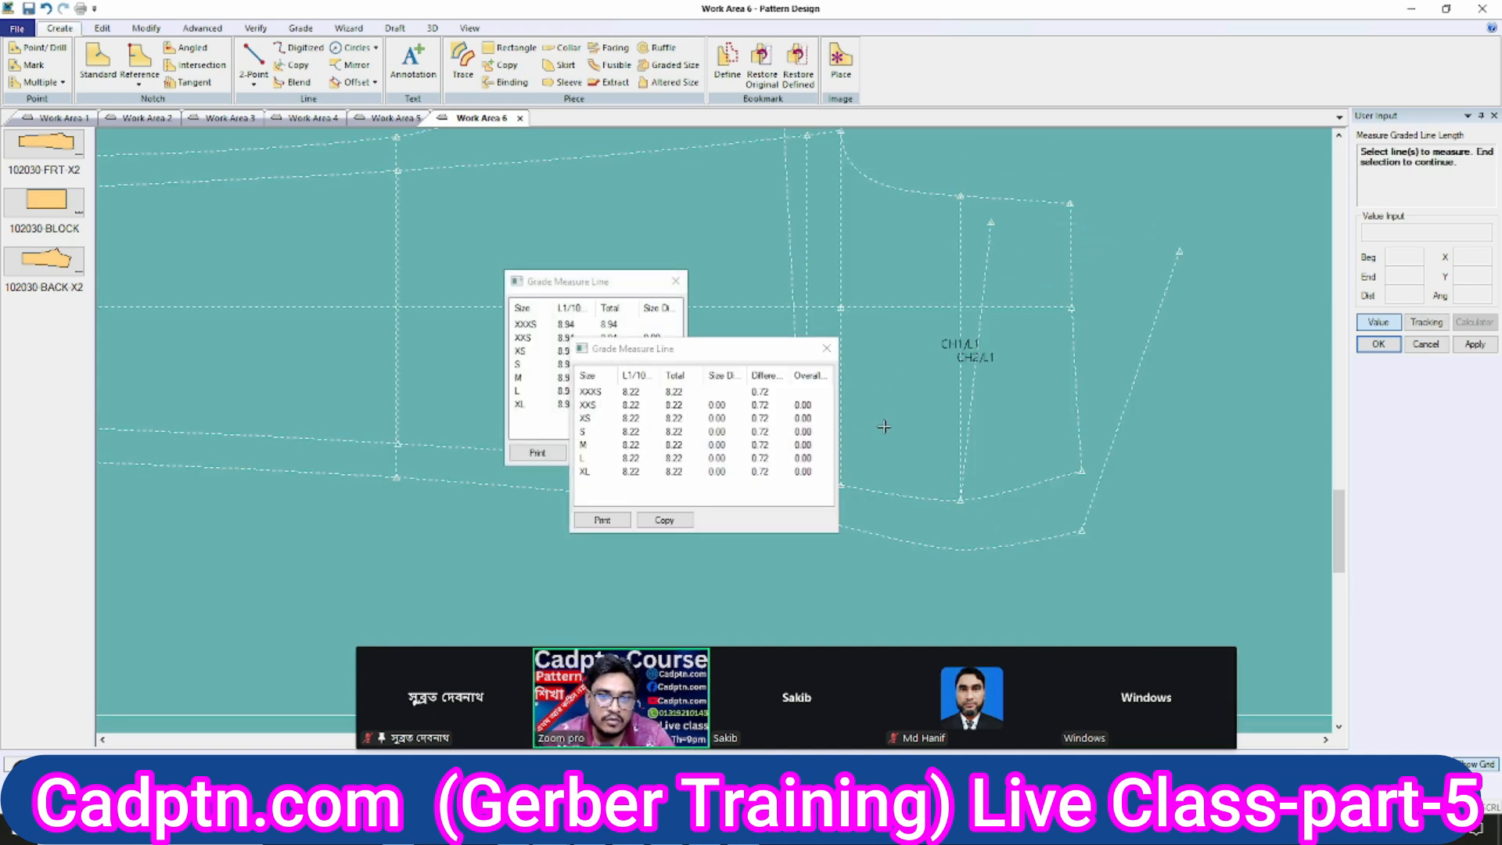
right_click(1005, 317)
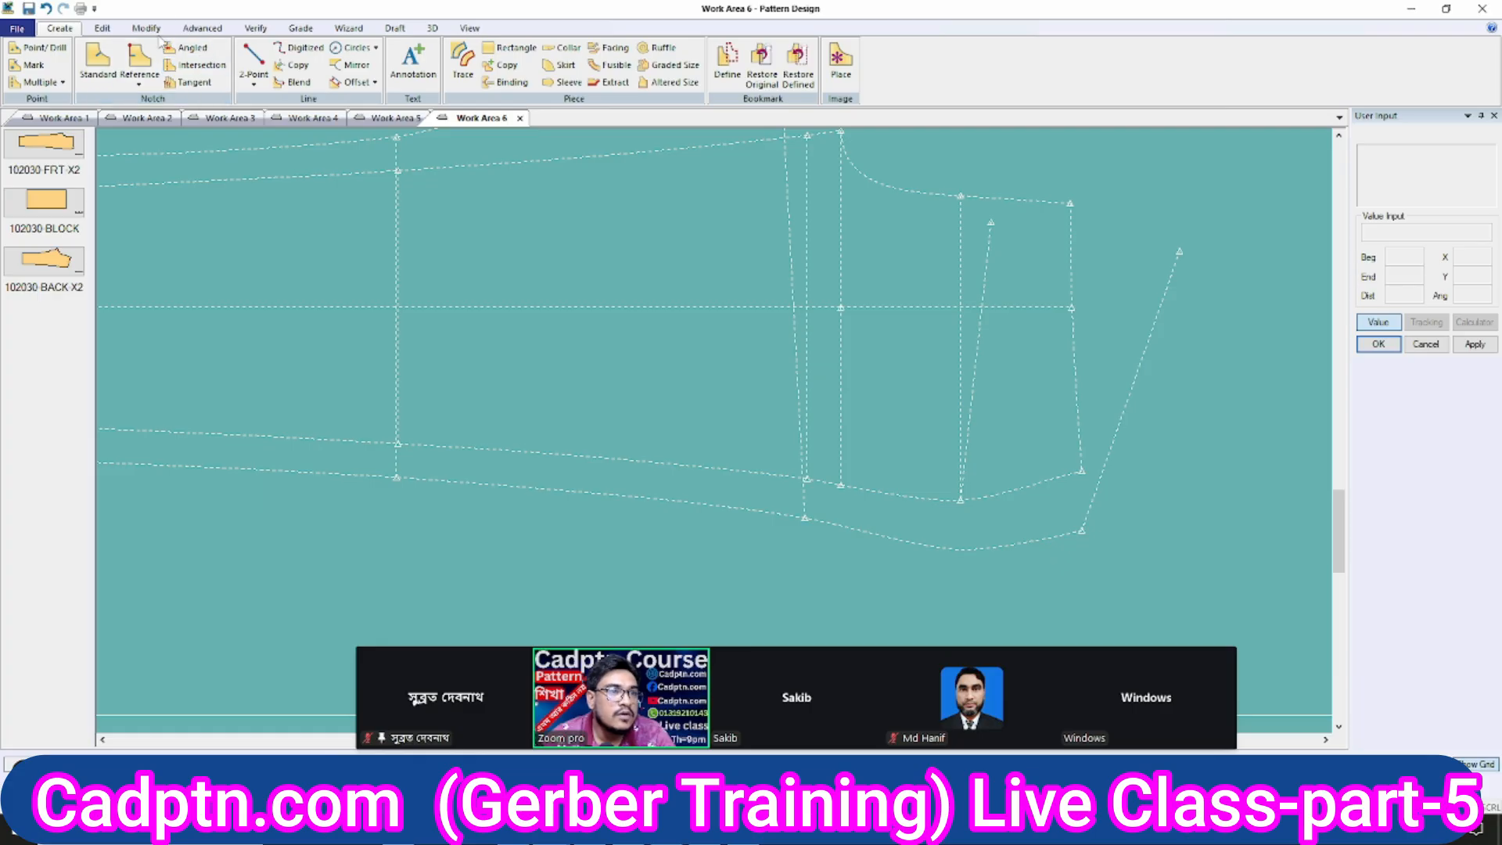
Extend the slanted back hip line past the front outseam with Move Point Line, to 9.56 from its beginning.
scroll(169, 95, down, 1)
click(194, 67)
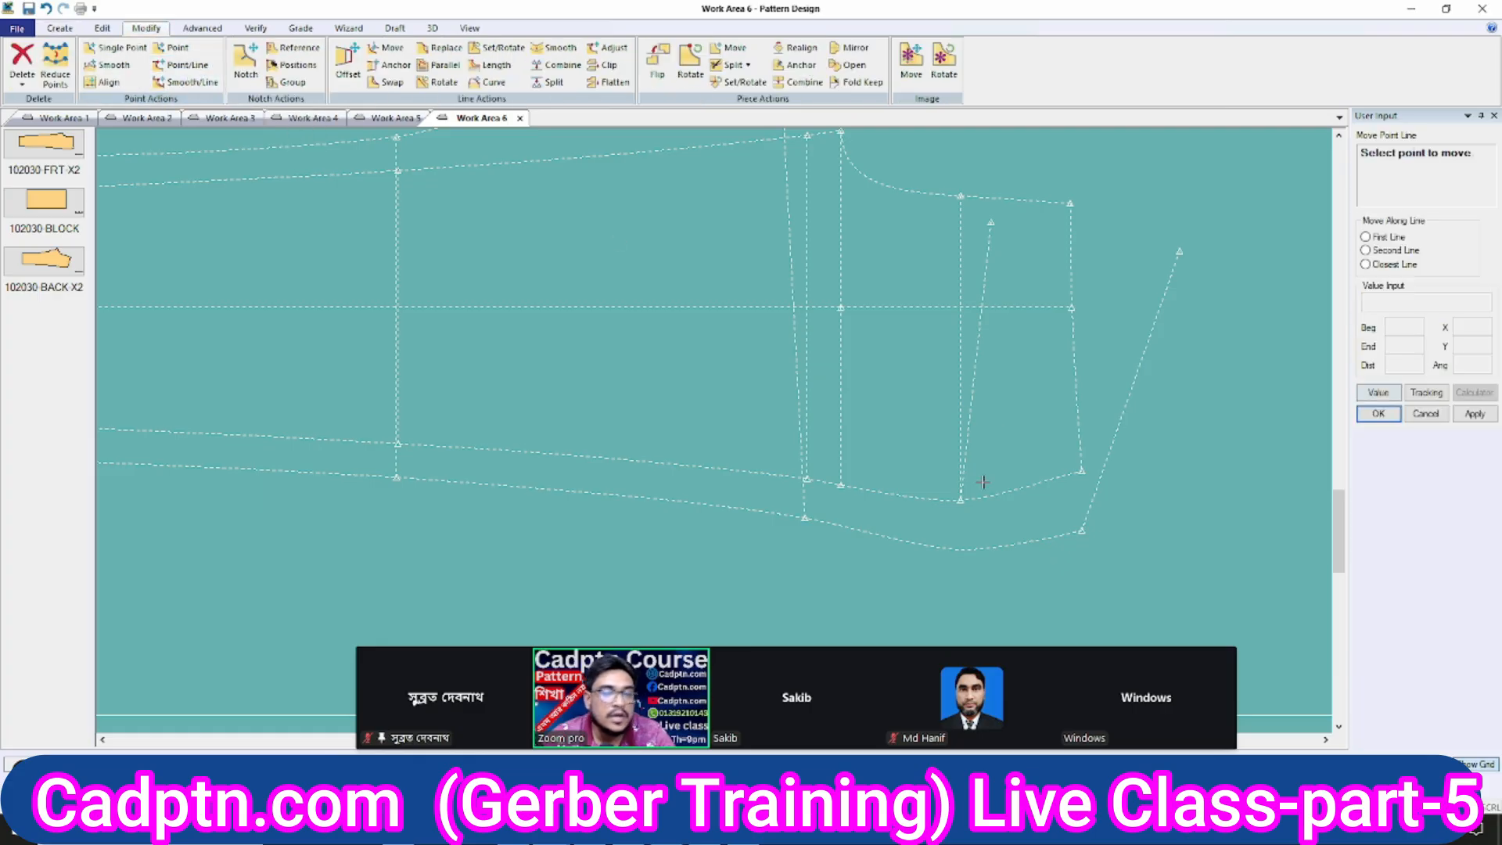
click(961, 489)
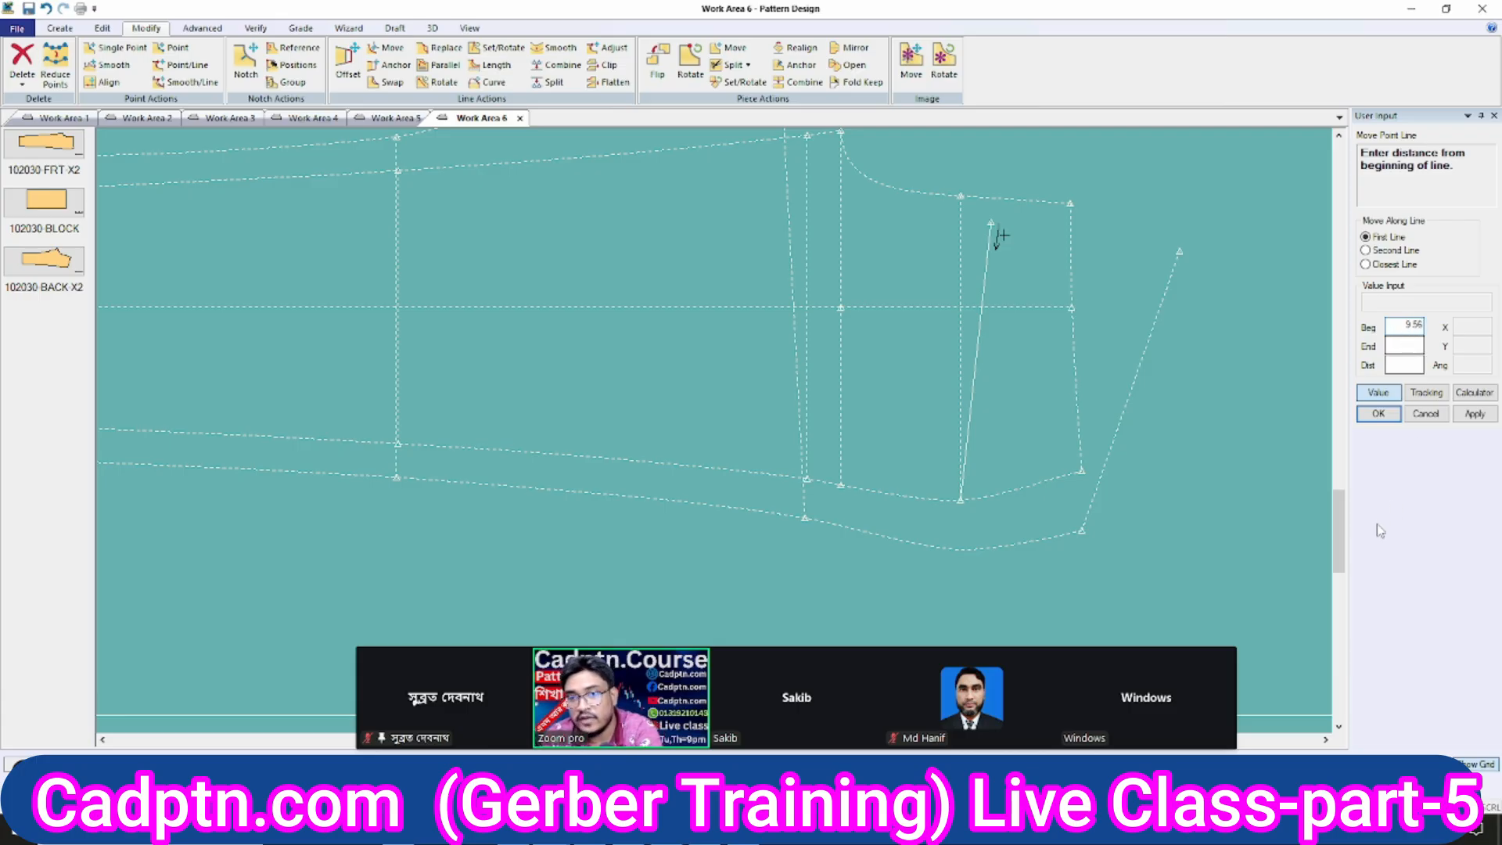
text(9.56)
click(1475, 415)
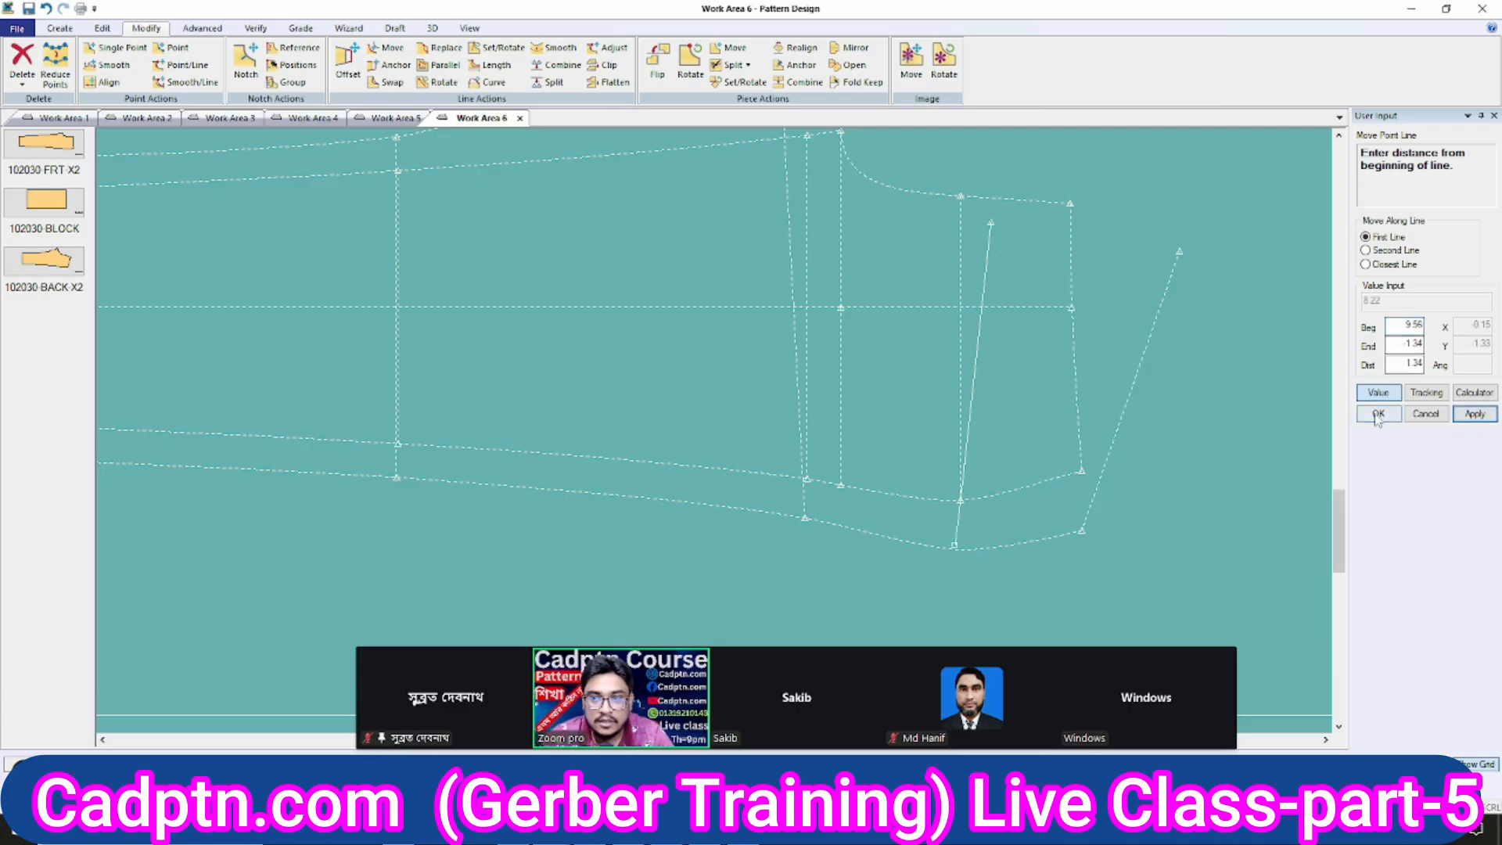
click(1378, 415)
right_click(898, 304)
click(923, 311)
Use Move Smooth to snap the back outseam's hip point to the slanted hip line's end, limiting the reshaping between the thigh line and waist.
scroll(862, 491, up, 1)
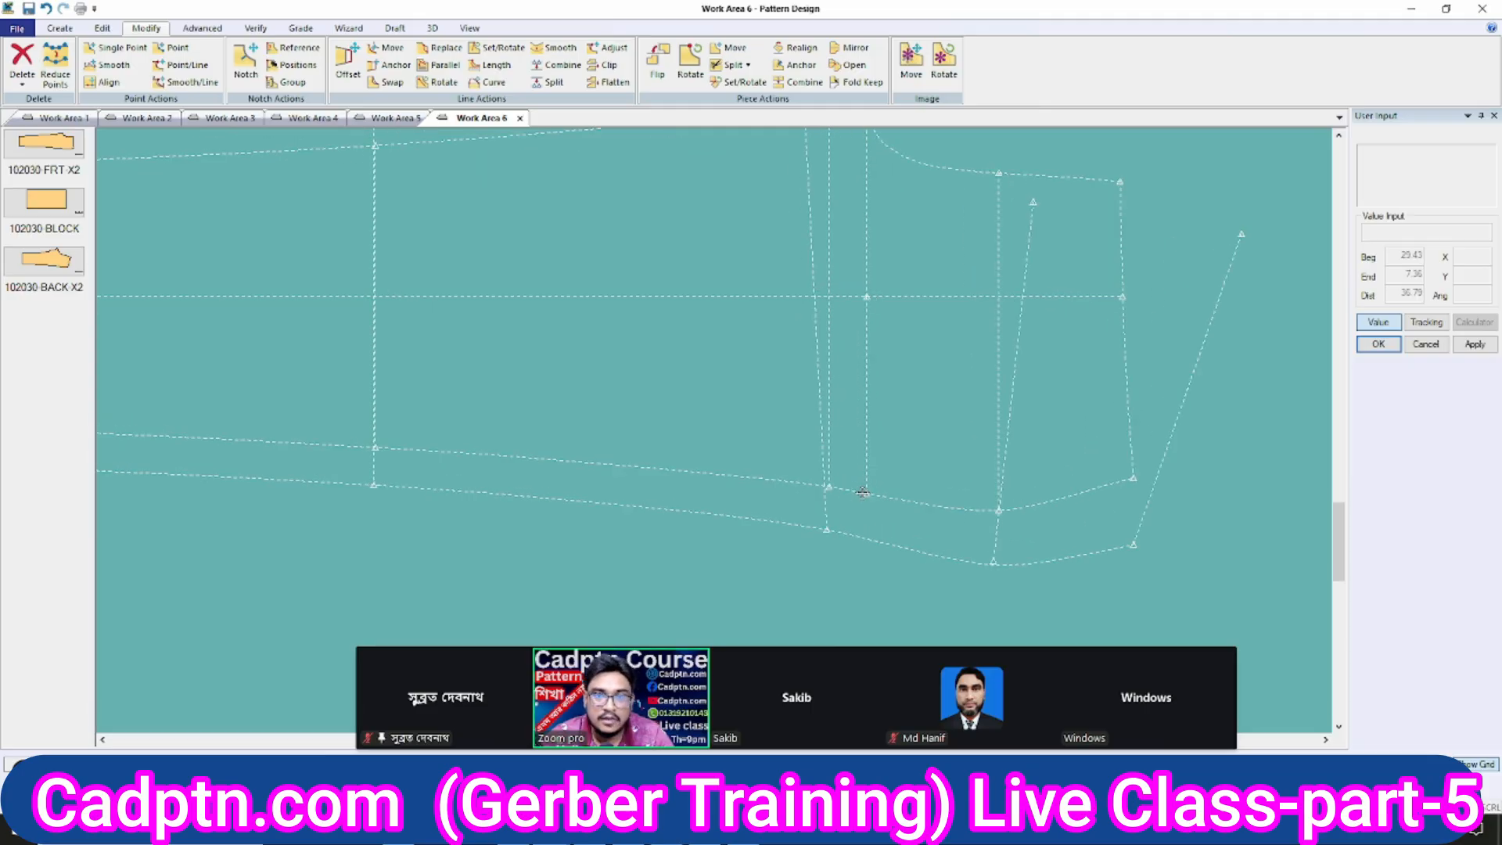
scroll(863, 492, up, 1)
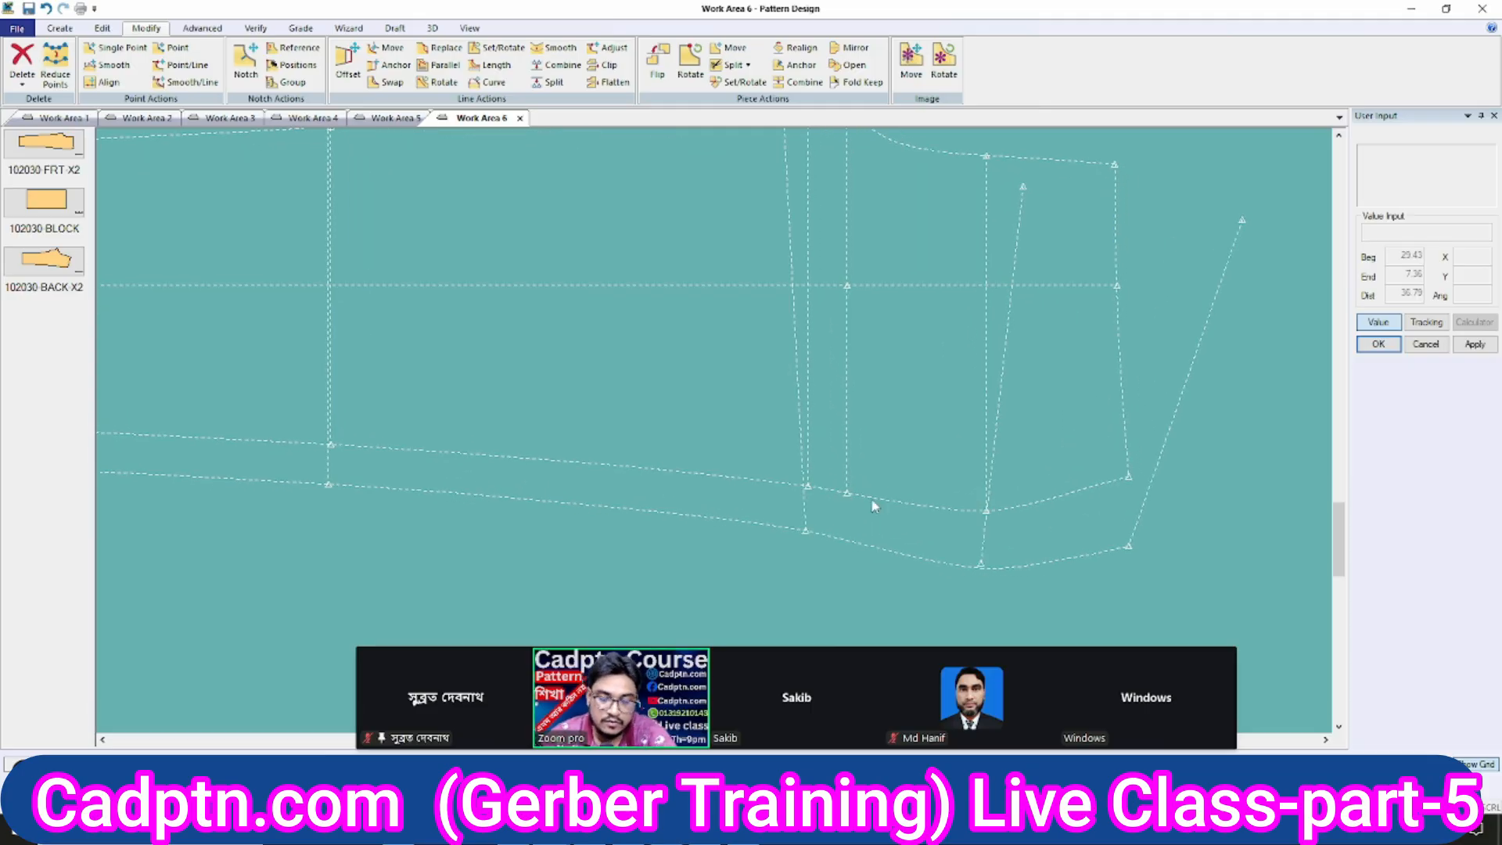
click(981, 564)
scroll(1125, 440, down, 2)
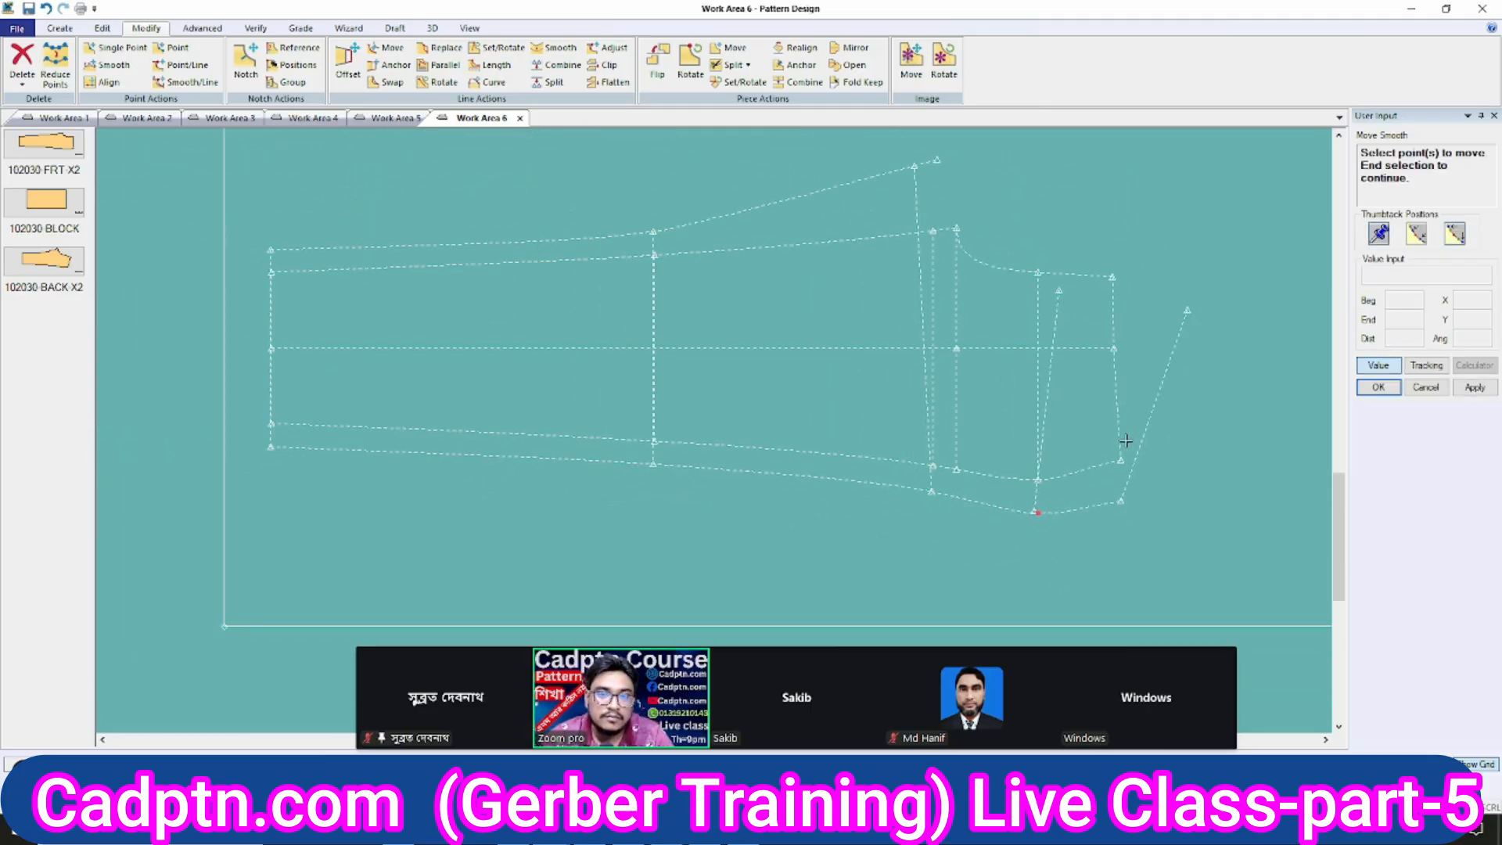
scroll(1126, 440, down, 1)
right_click(974, 245)
click(1010, 253)
click(332, 432)
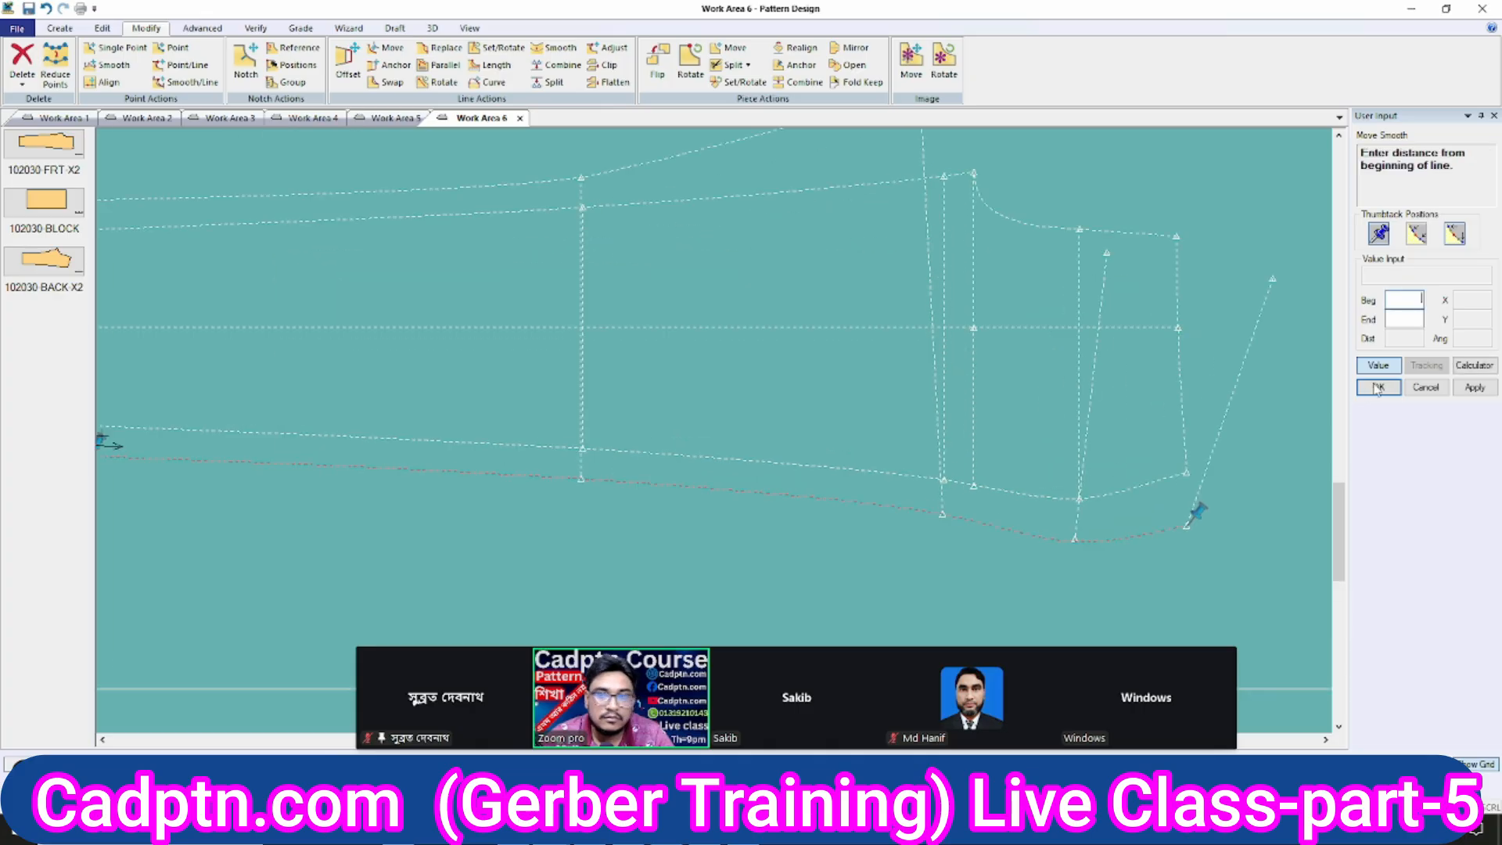
click(1381, 369)
scroll(1051, 526, up, 1)
drag(1025, 540, 912, 524)
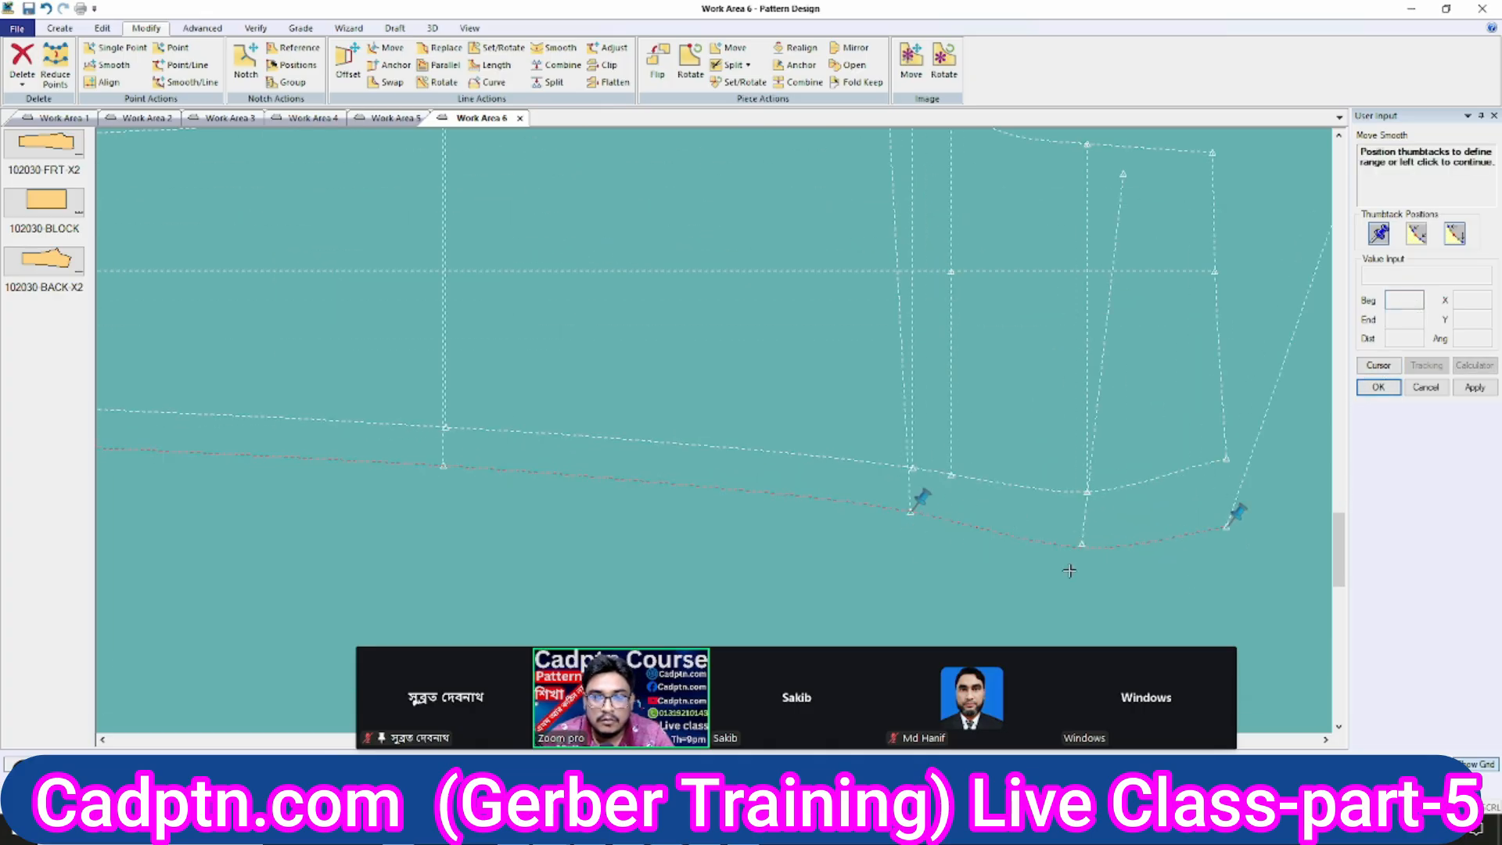
scroll(1205, 570, up, 2)
click(1147, 421)
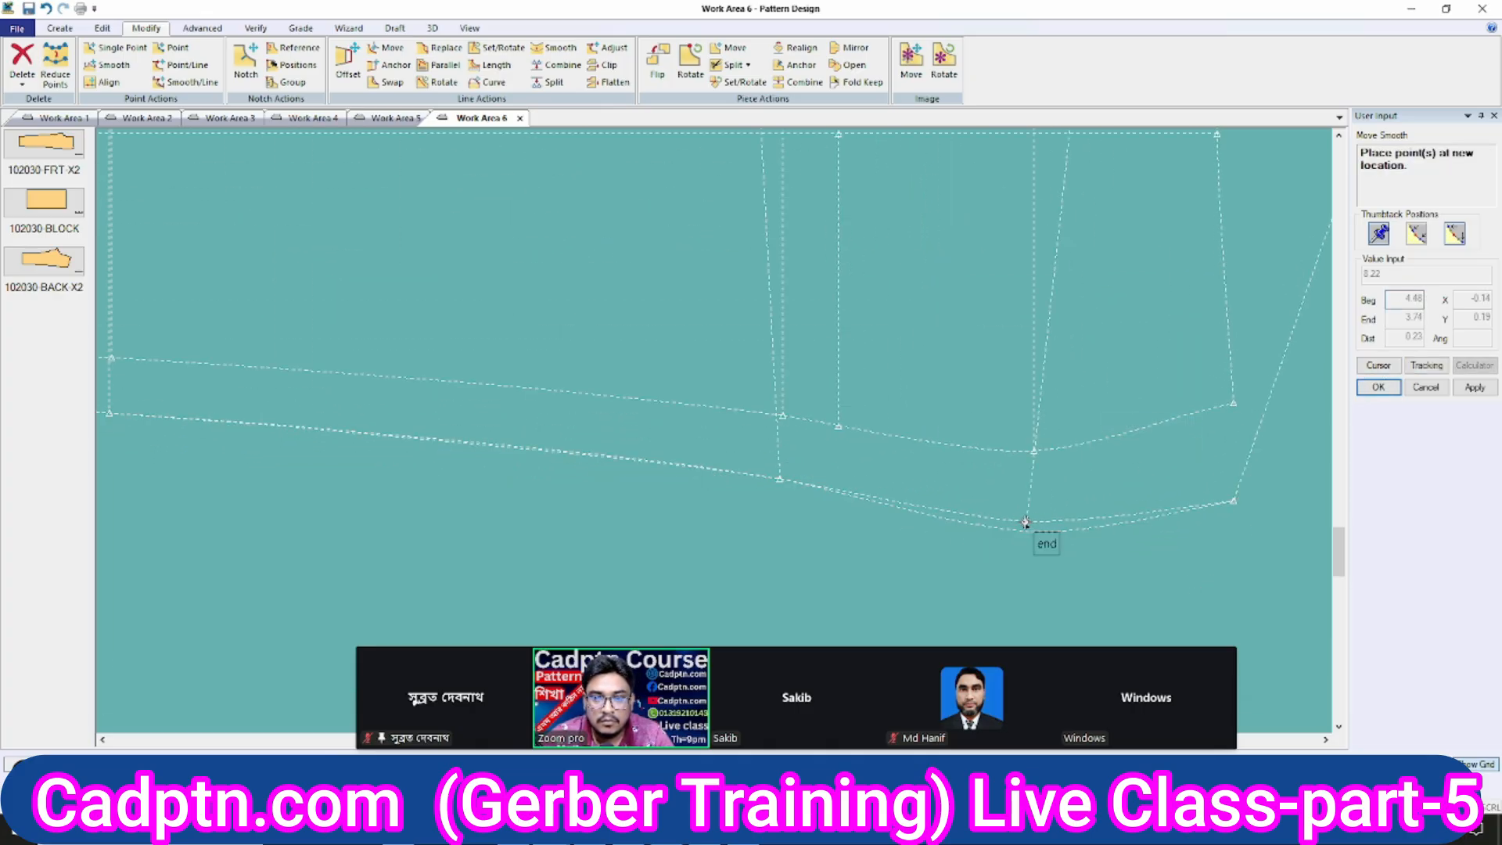
scroll(1025, 522, up, 3)
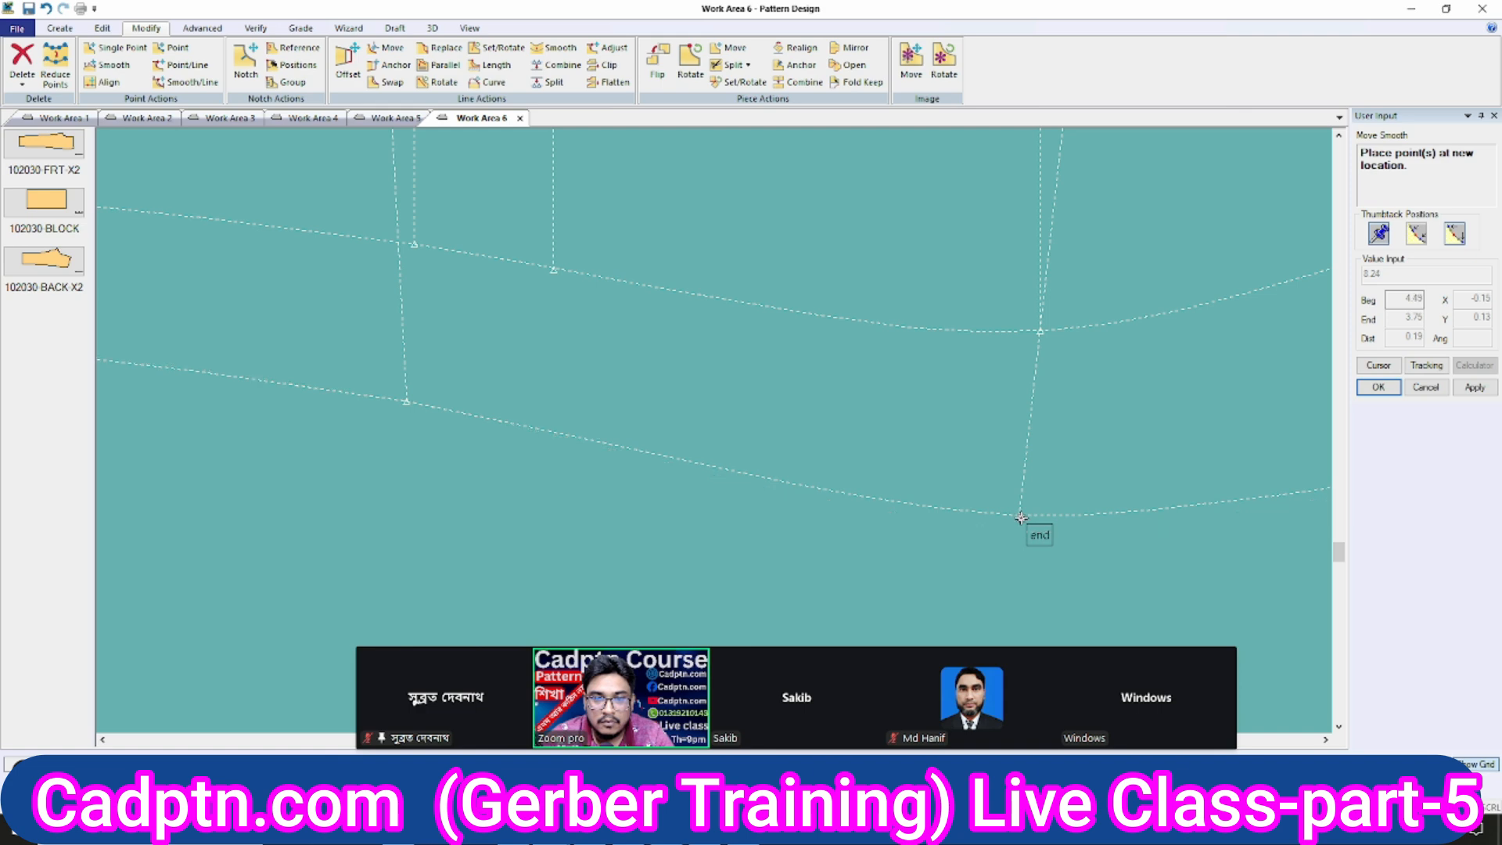
click(1021, 518)
scroll(956, 392, down, 5)
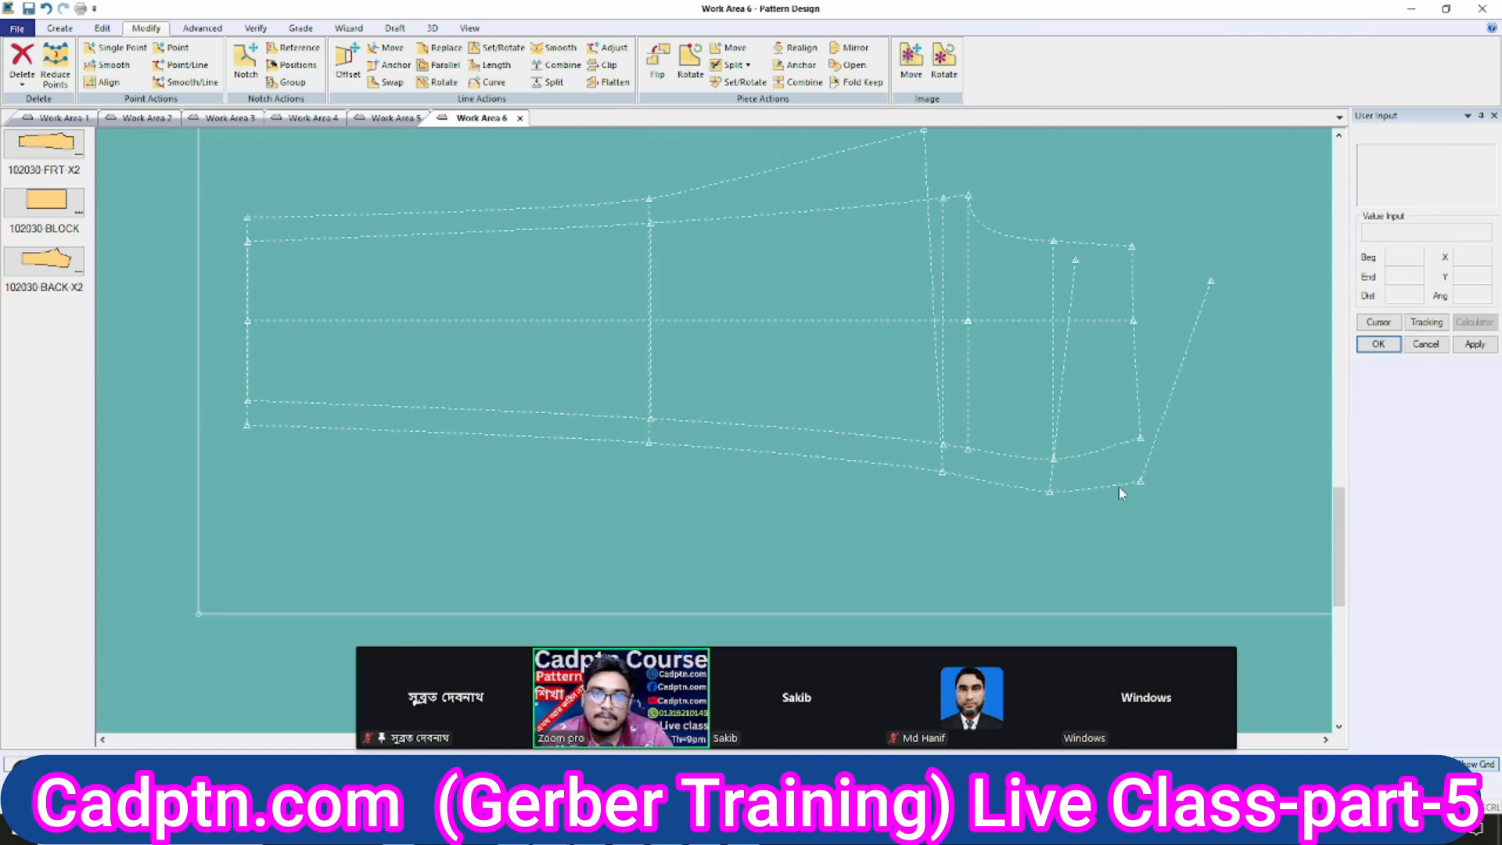
Measure the combined length of the front hip line and the slanted back hip line.
scroll(1119, 487, down, 1)
scroll(1009, 372, up, 3)
middle_drag(992, 368, 981, 384)
key(l)
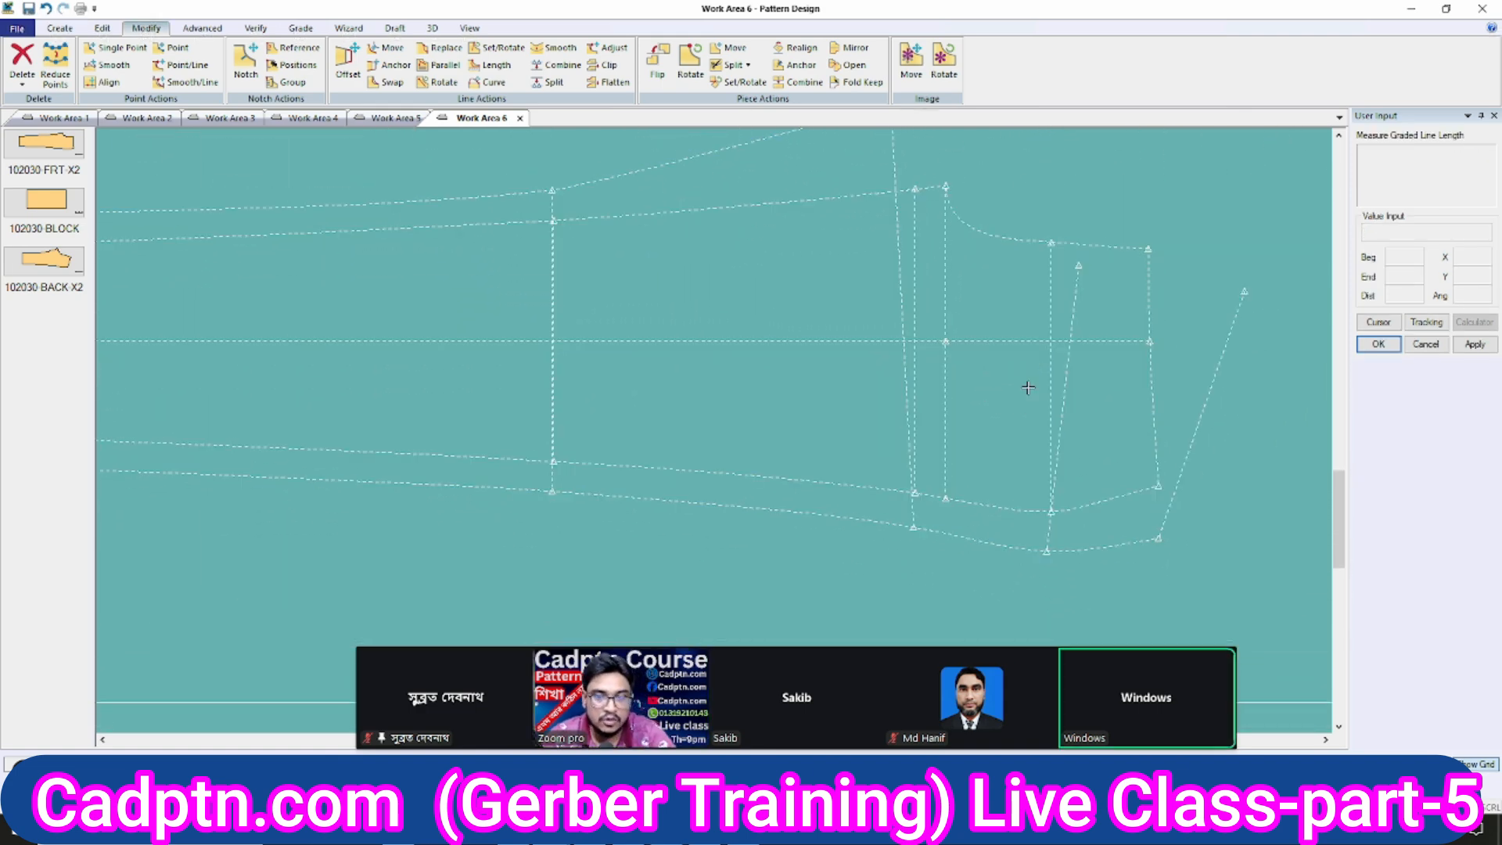
click(1050, 366)
click(1065, 360)
right_click(1105, 275)
click(1105, 276)
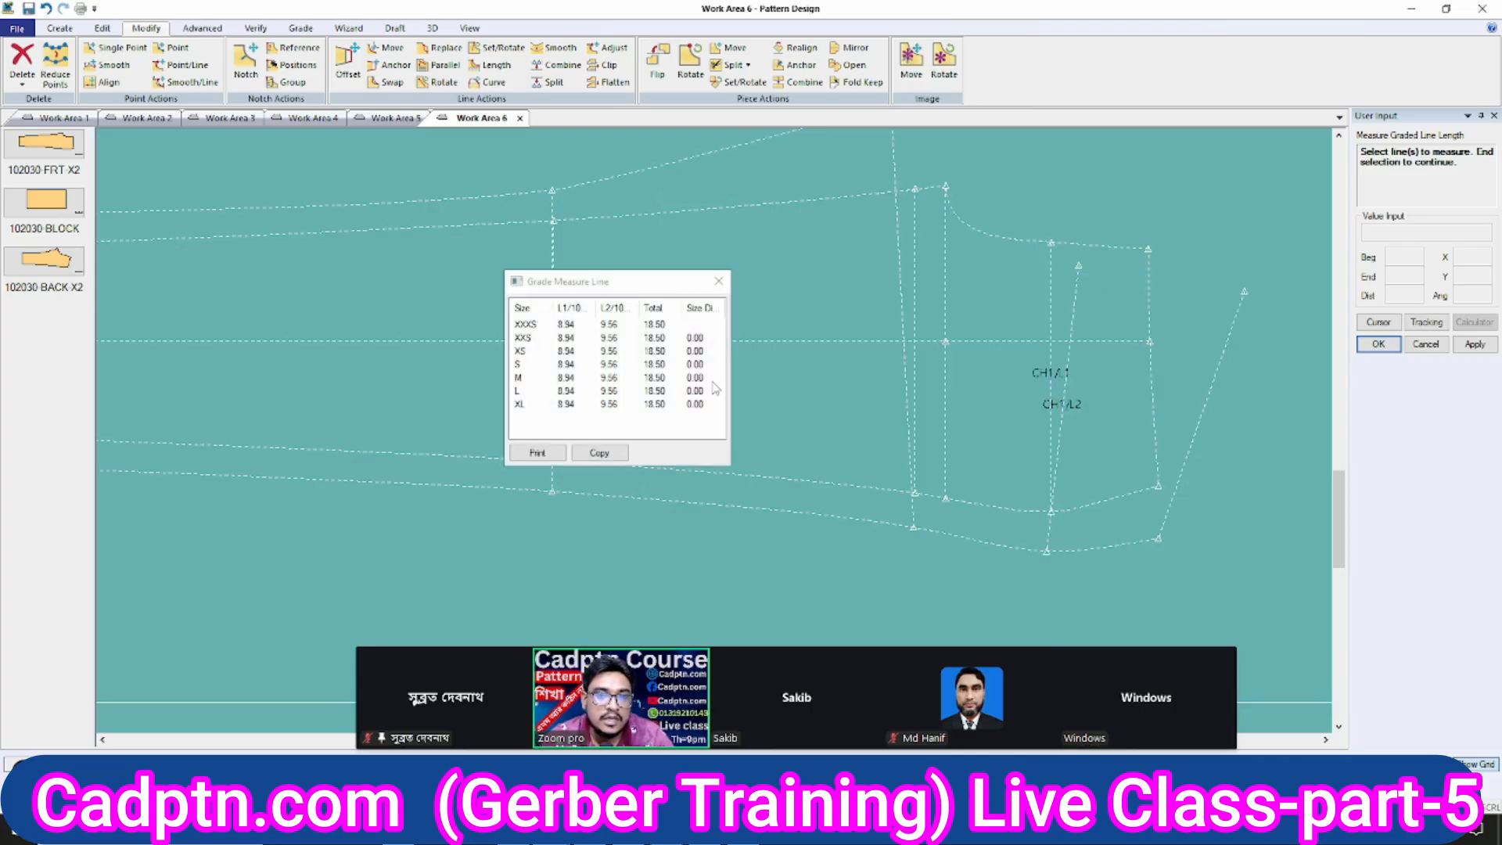
click(718, 282)
Measure the front hip line alone, followed by the slanted back hip line alone.
right_click(1130, 196)
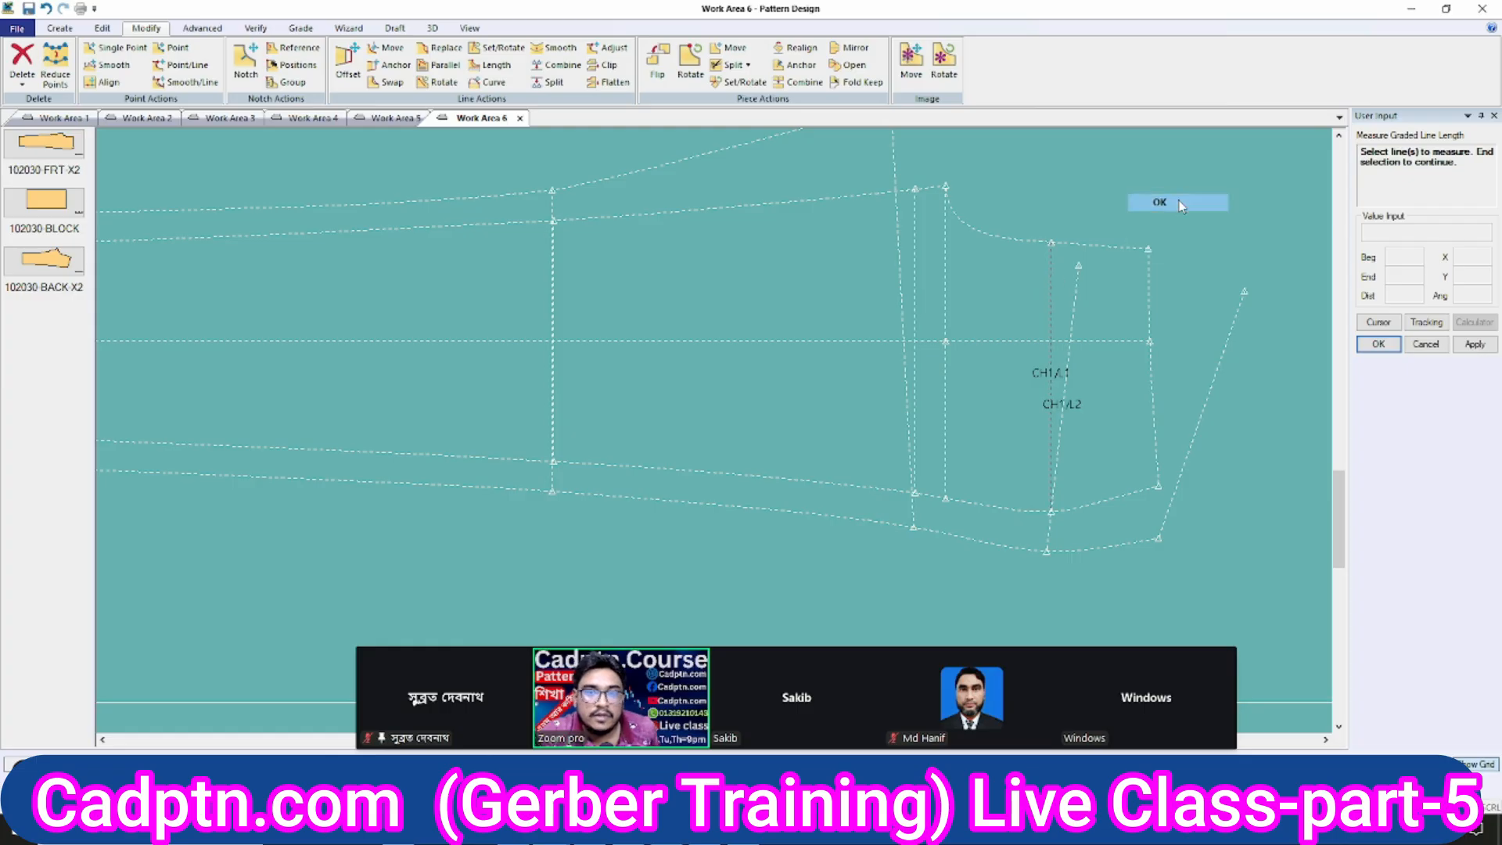
click(1180, 204)
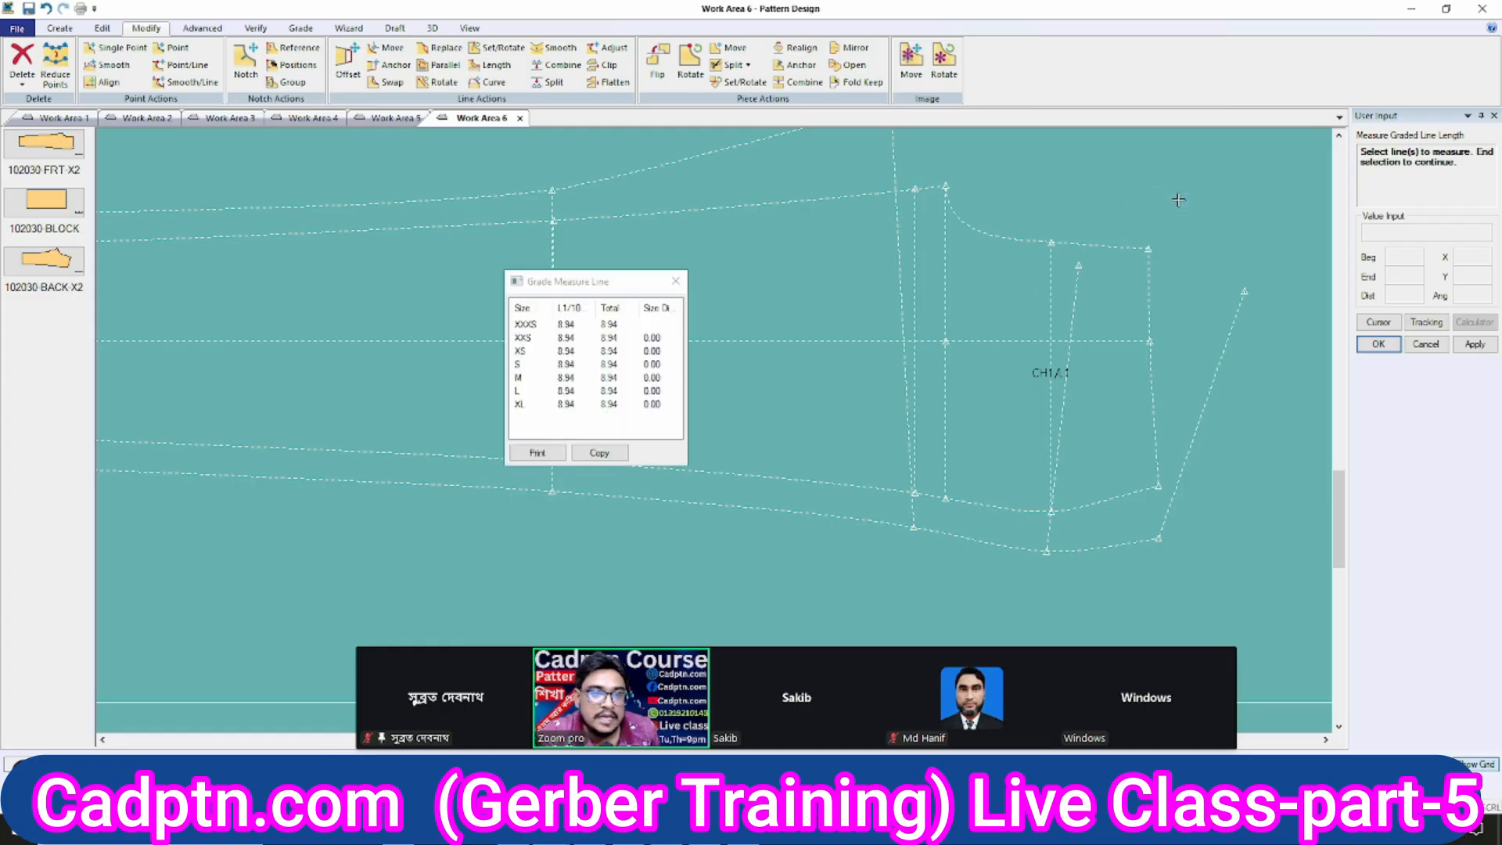
click(676, 281)
right_click(1142, 264)
click(1176, 242)
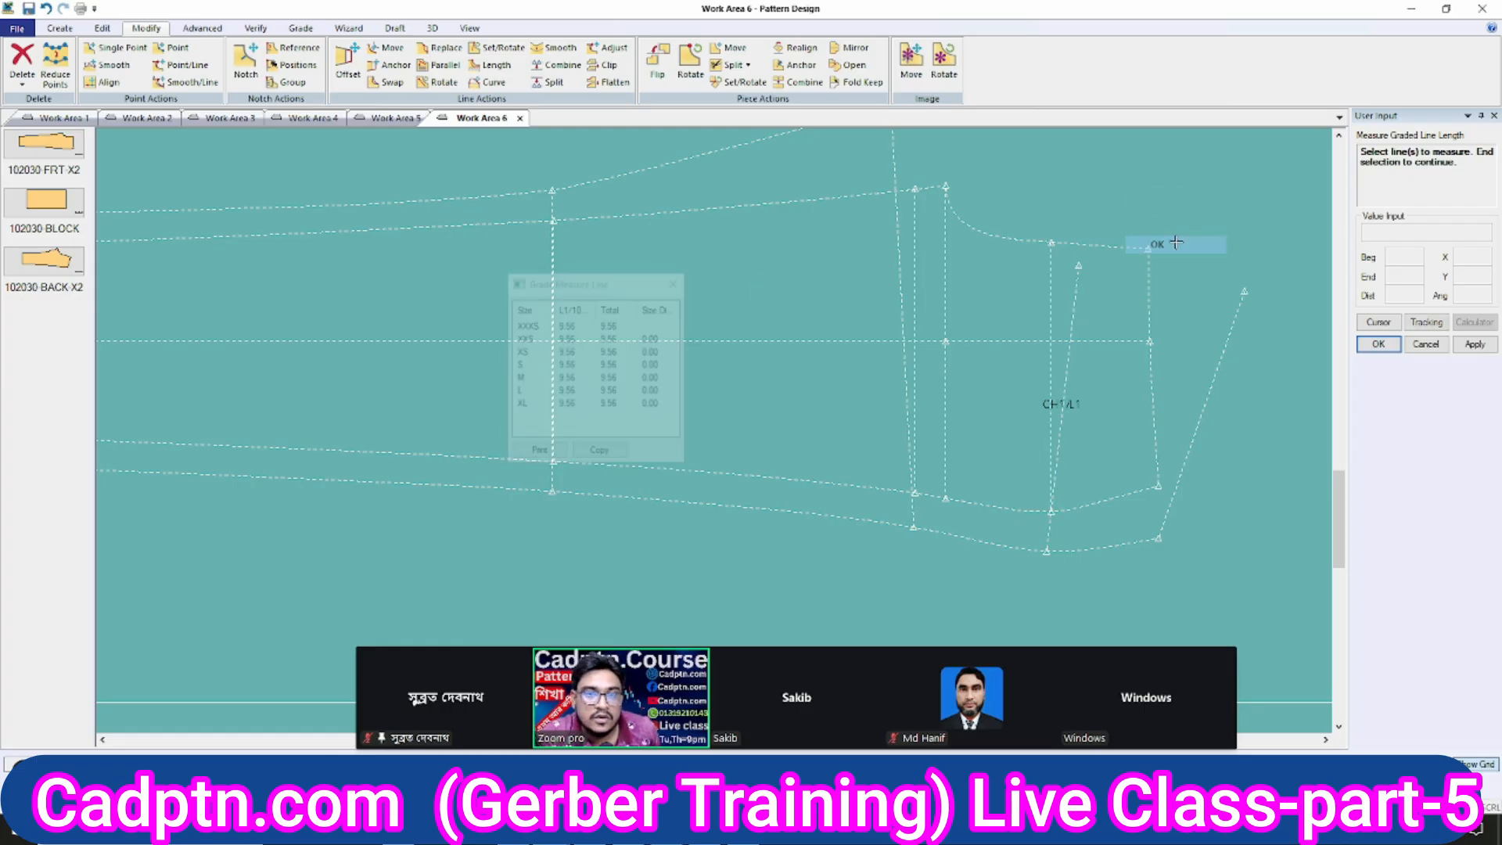
click(676, 281)
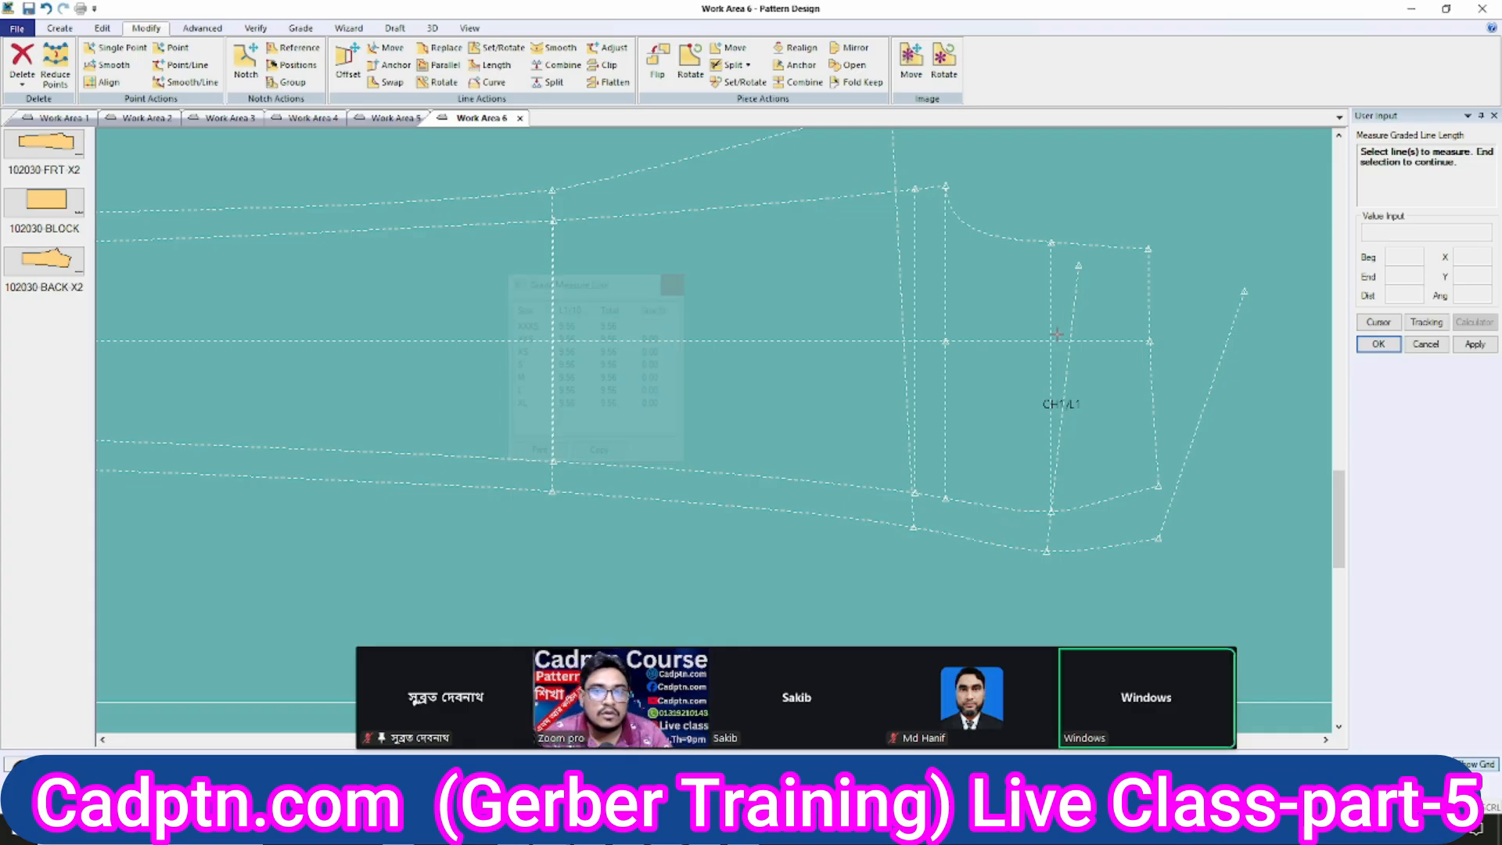
Recheck the total of both hip lines and the front hip line on its own.
click(1073, 309)
right_click(1087, 266)
click(1136, 269)
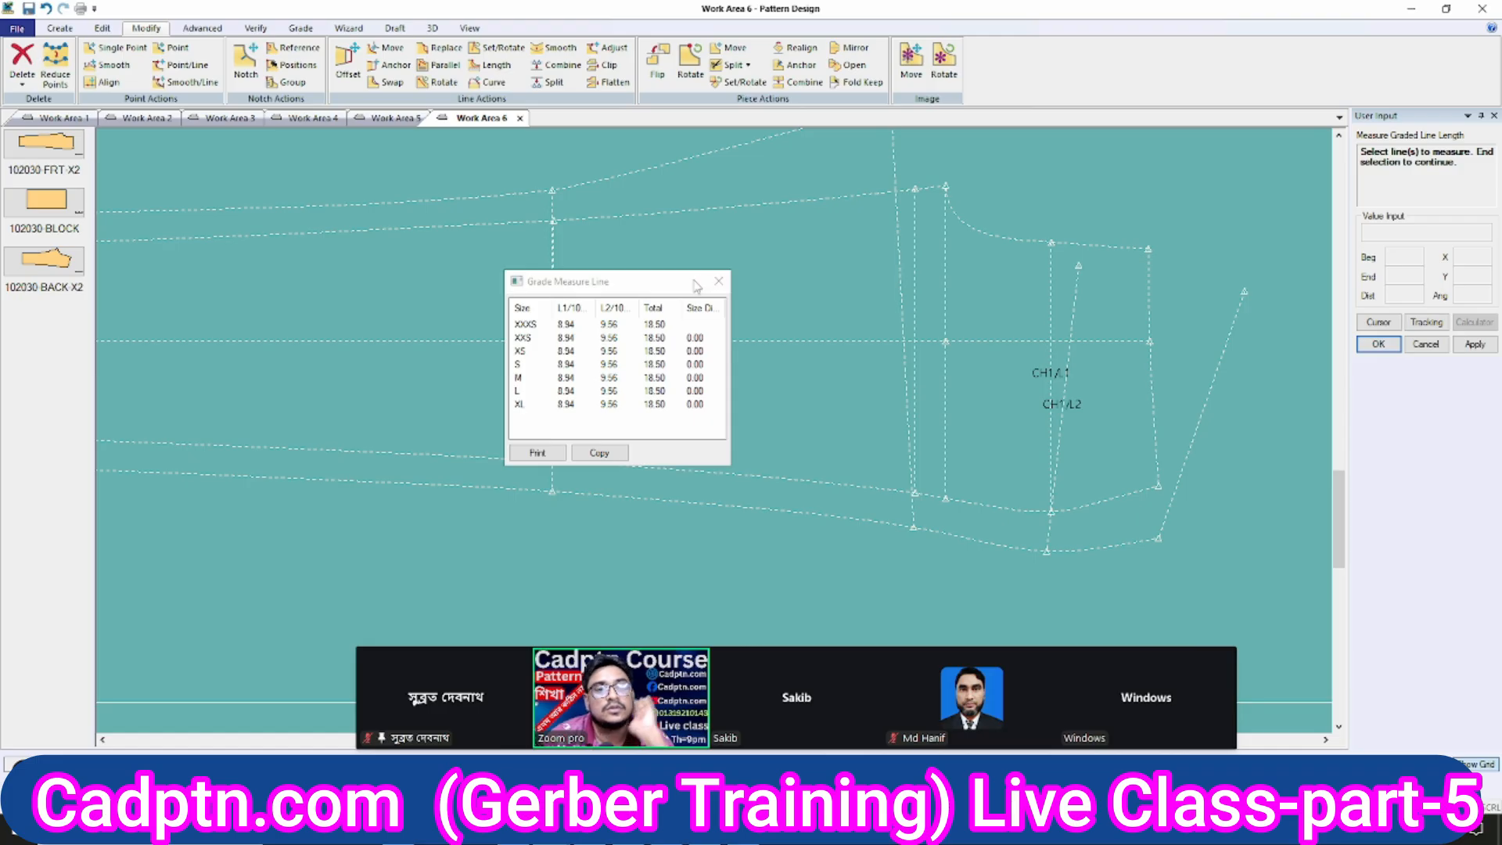
click(718, 281)
right_click(1065, 237)
click(1097, 210)
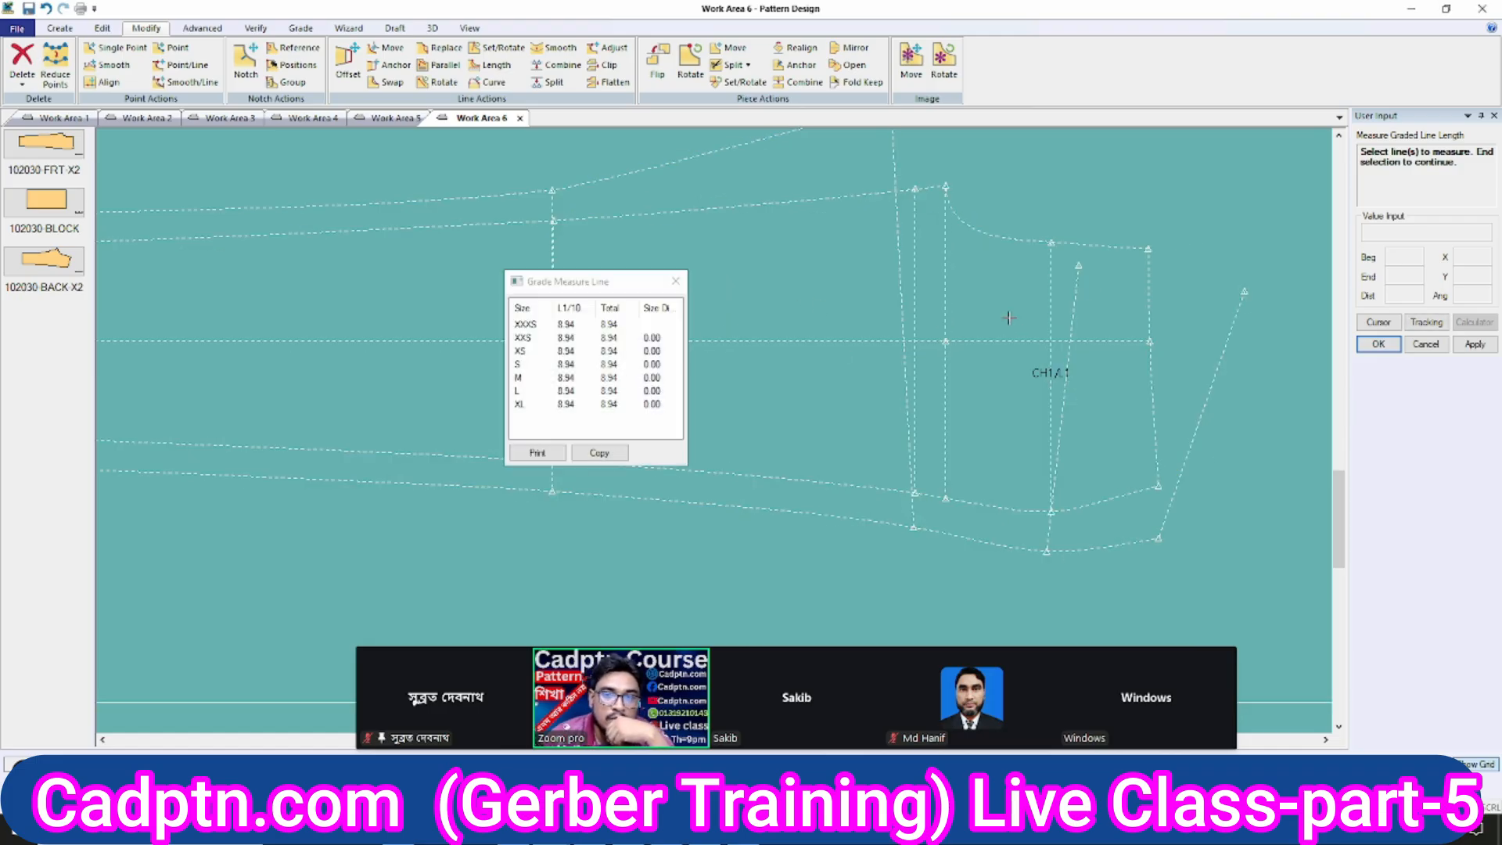
right_click(1097, 288)
click(1097, 288)
Use Move Smooth to extend the front hip line's crotch-side end by X 0.00 and Y 0.06.
scroll(1043, 345, up, 2)
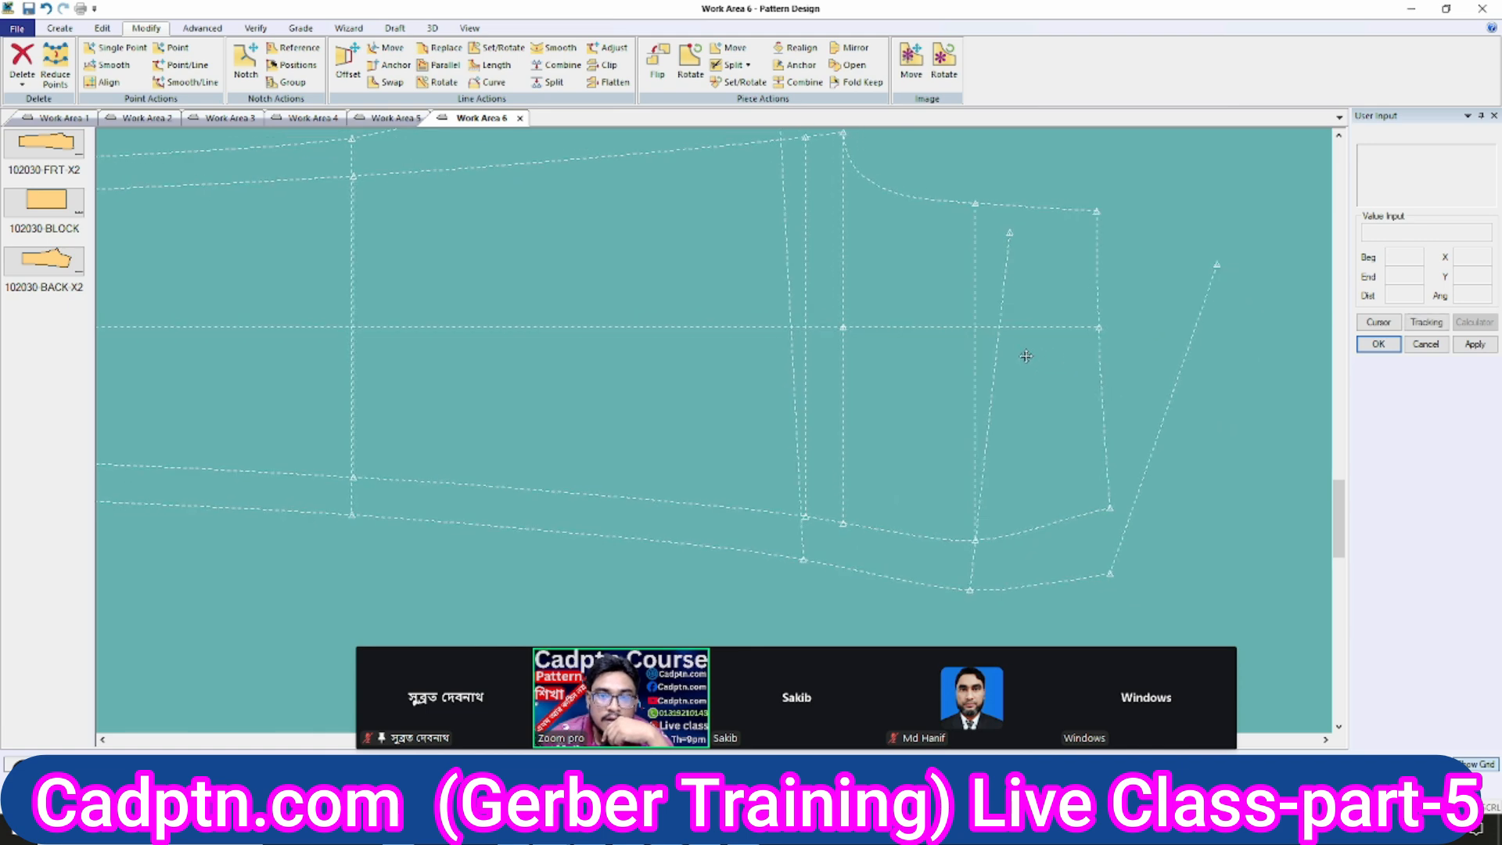
scroll(1026, 356, up, 1)
key(s)
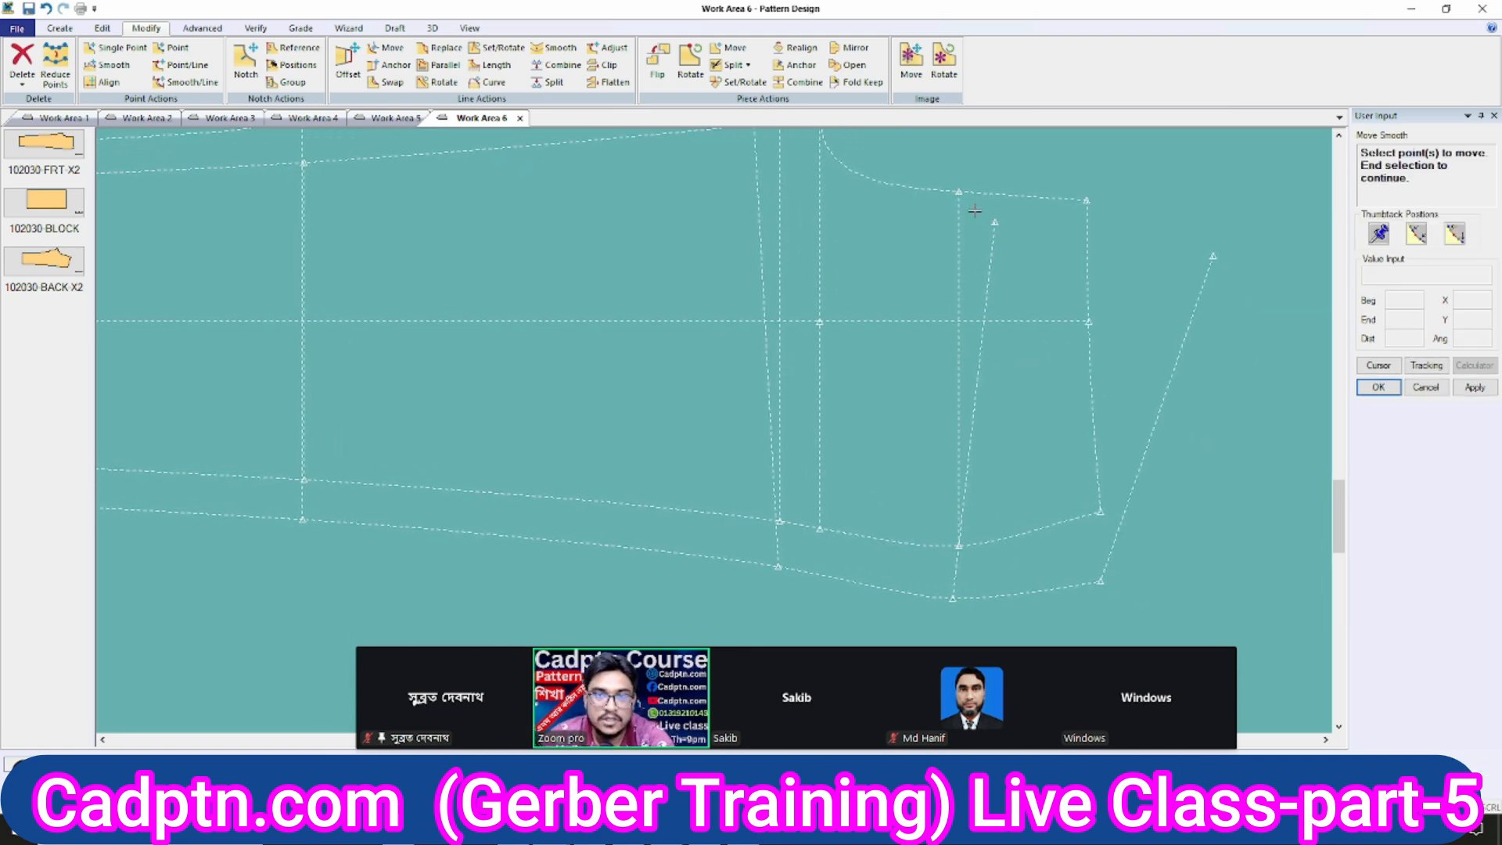
click(960, 196)
scroll(961, 433, down, 1)
scroll(1009, 188, up, 2)
right_click(1033, 189)
click(1033, 191)
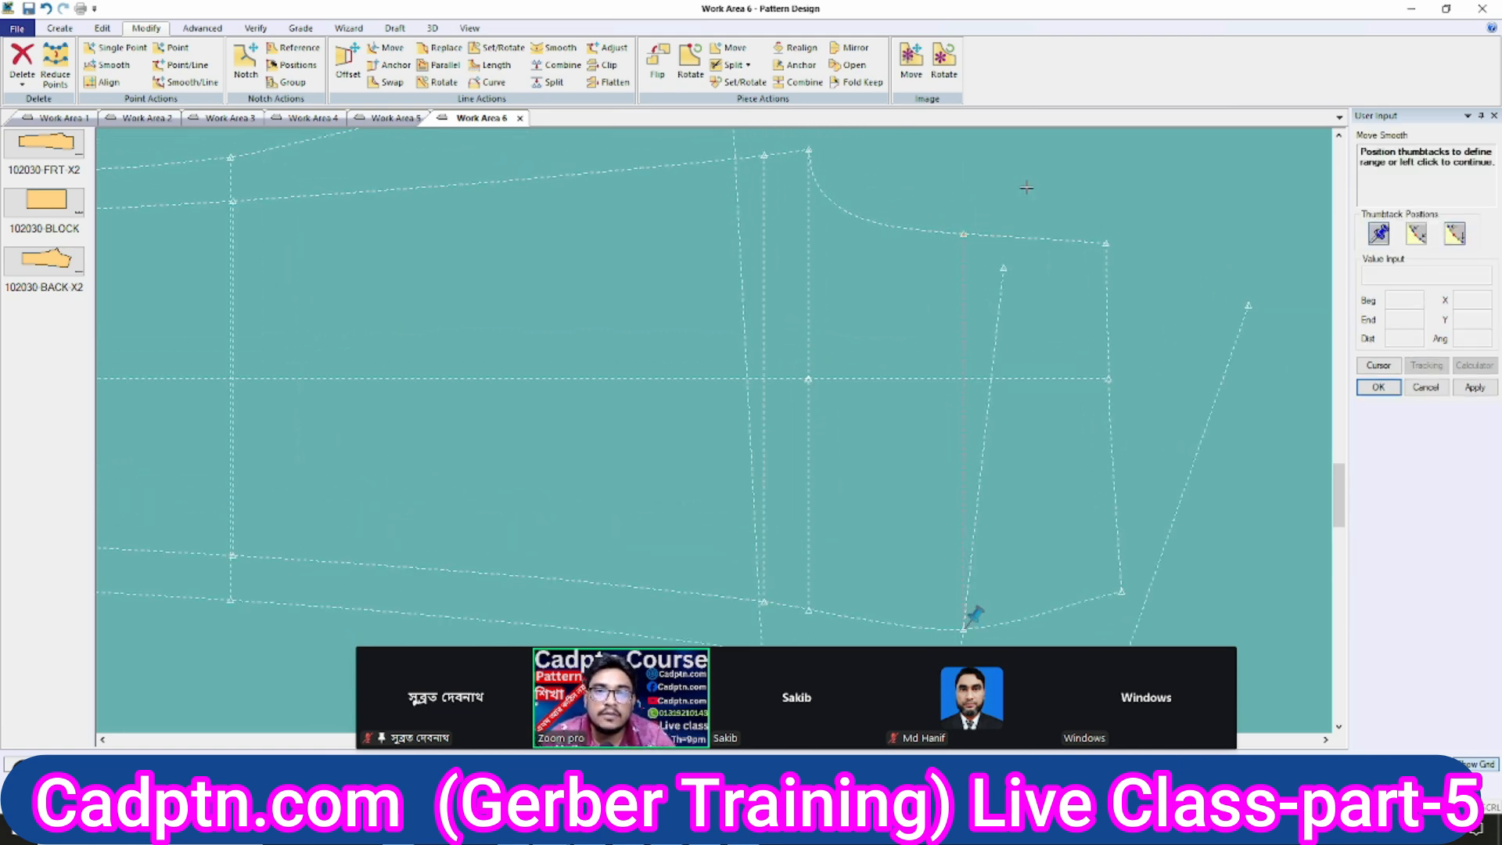
right_click(1028, 190)
click(1029, 195)
click(997, 212)
right_click(998, 212)
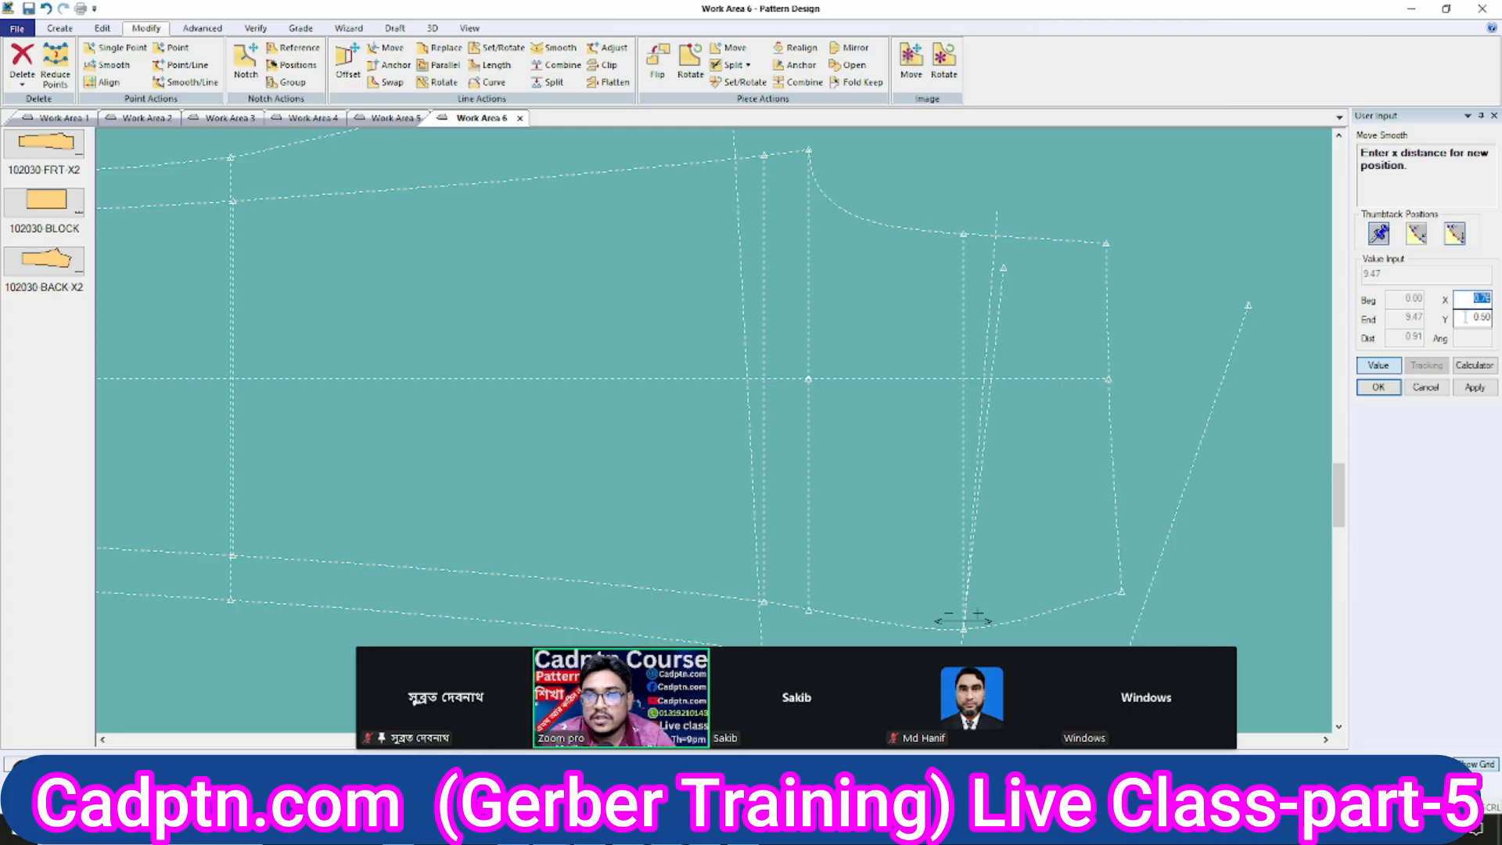
key(Return)
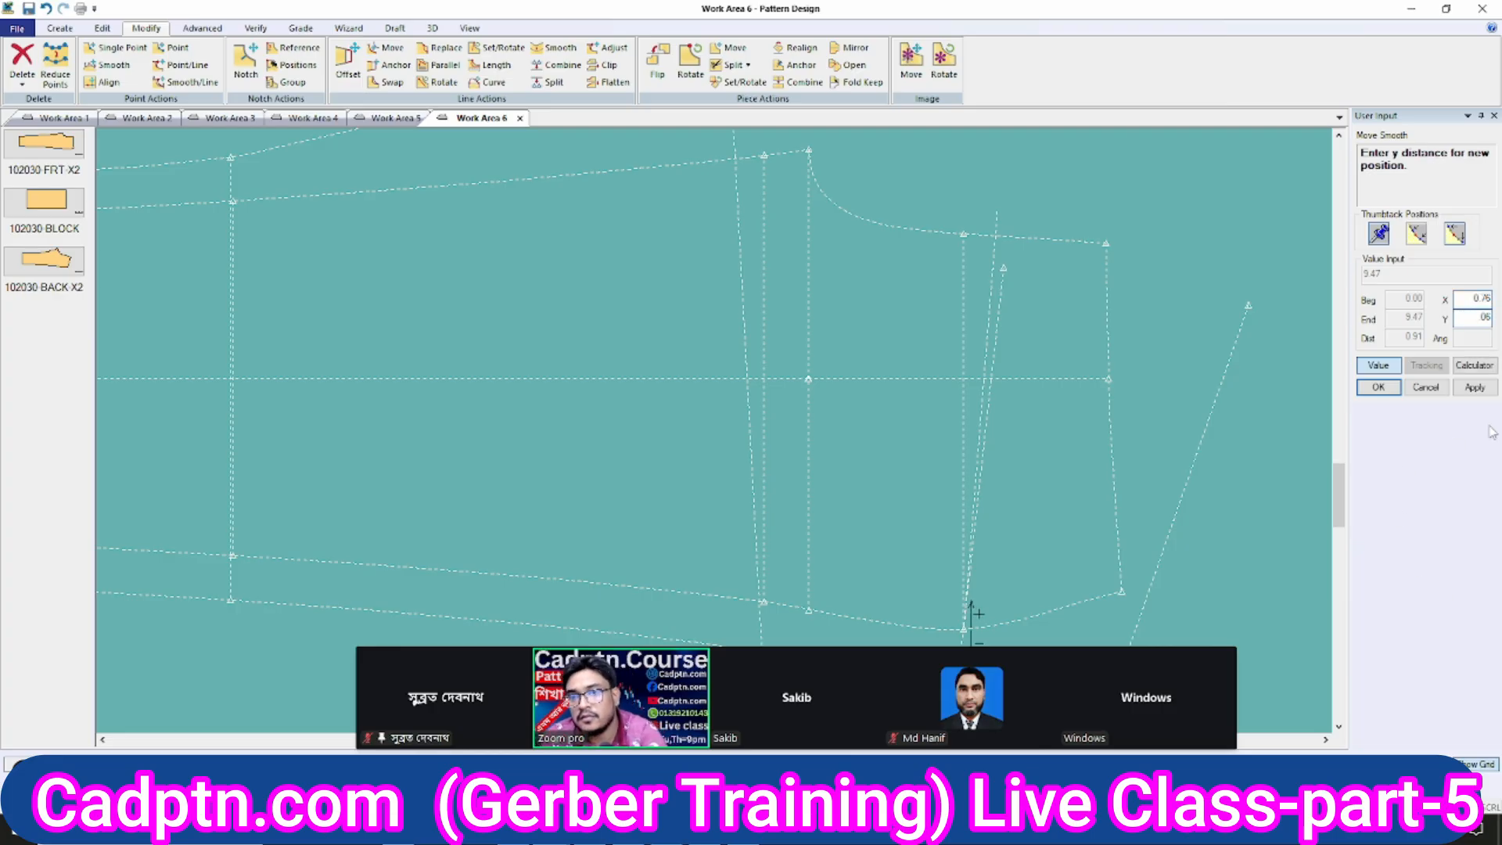
key(Return)
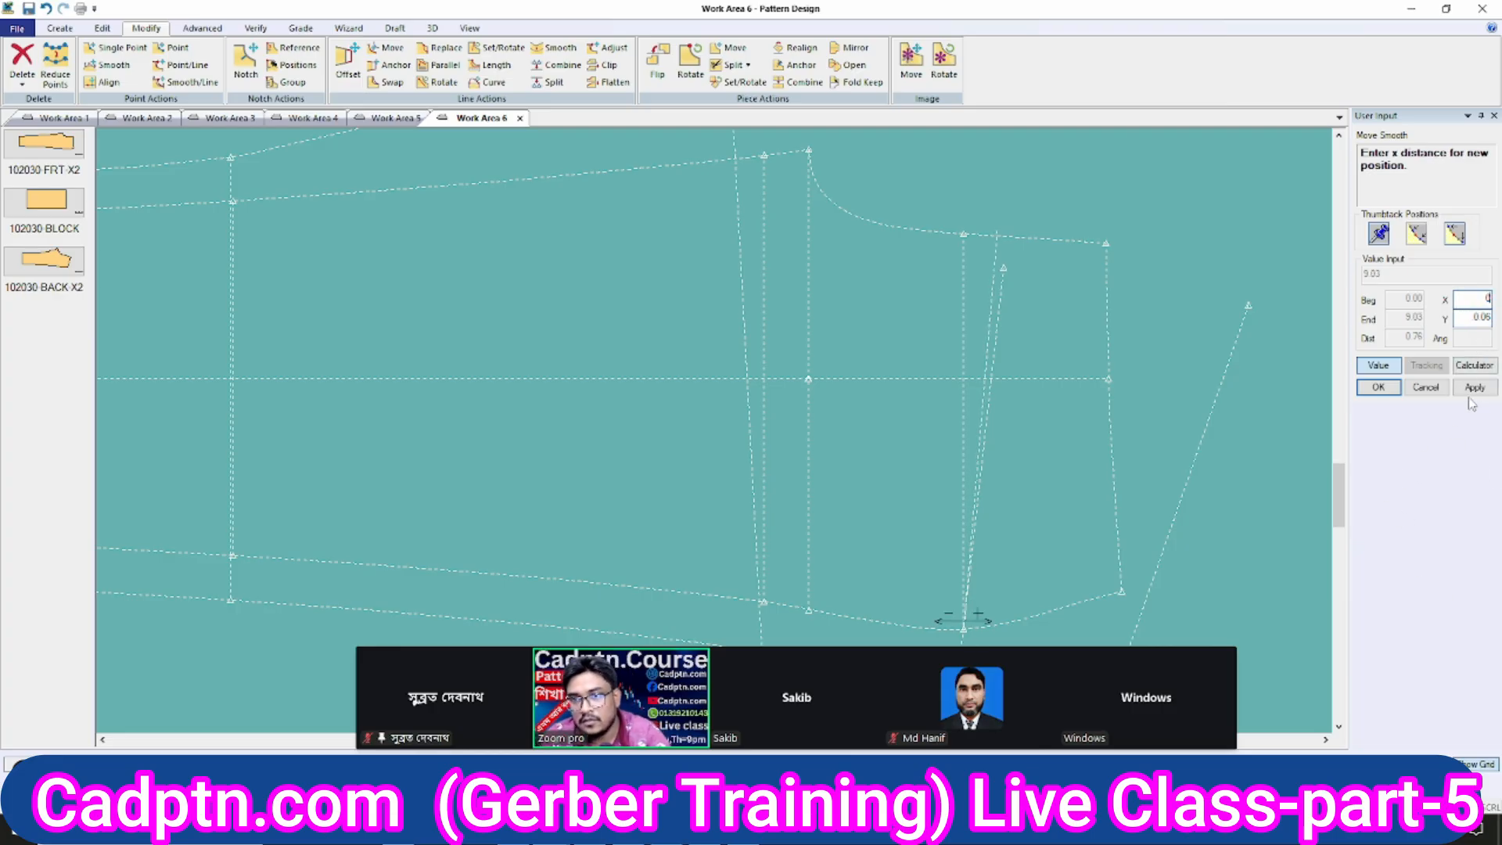
click(1472, 391)
click(1382, 390)
right_click(957, 244)
click(971, 253)
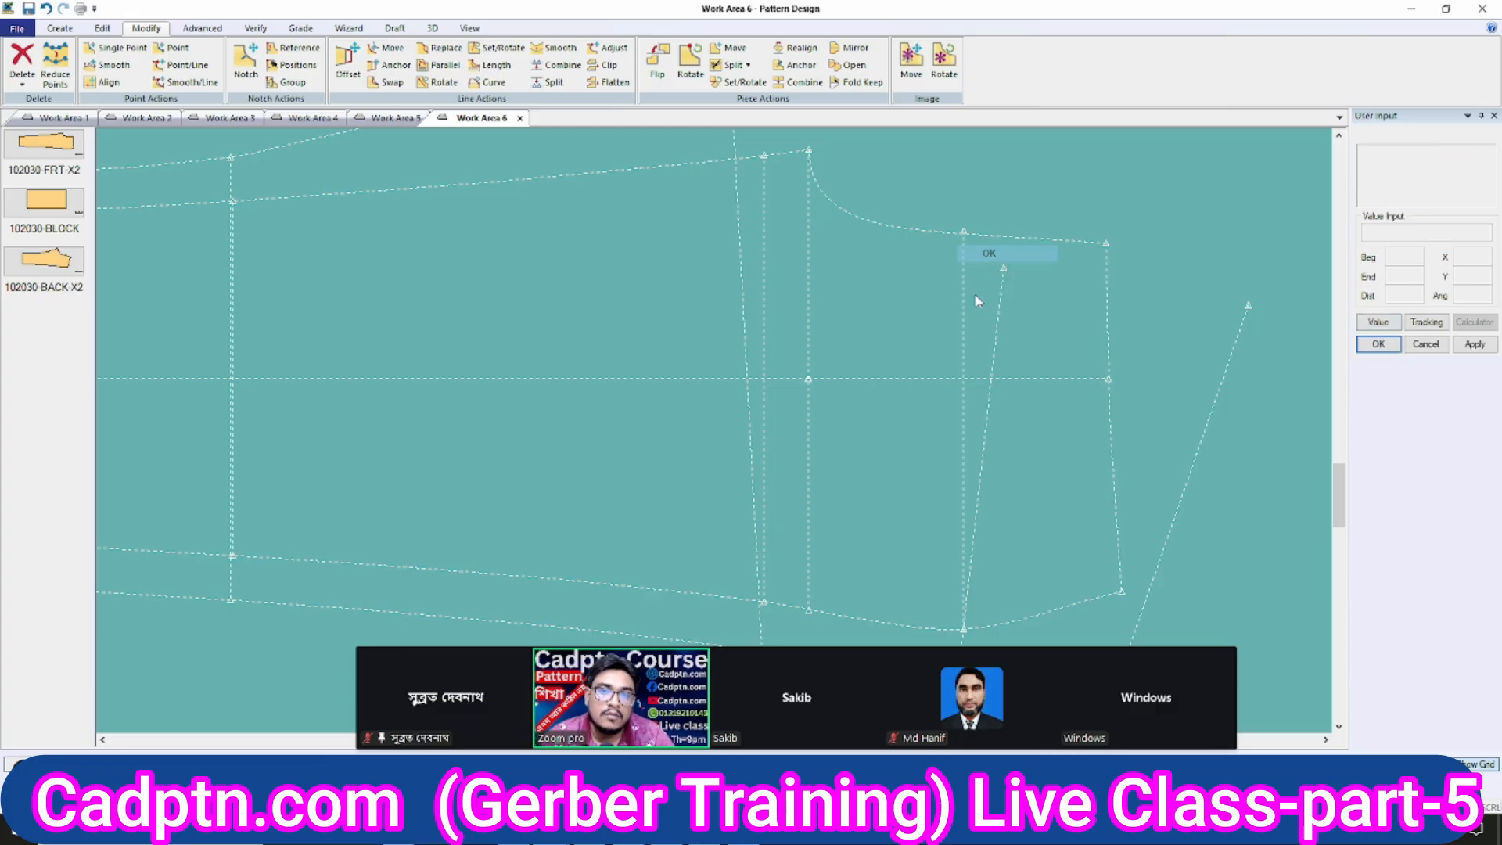
Use Move Smooth to shift the front rise between hip and waist by X 0.00 and Y 0.06, keeping the crotch point anchored.
scroll(965, 368, up, 2)
key(Return)
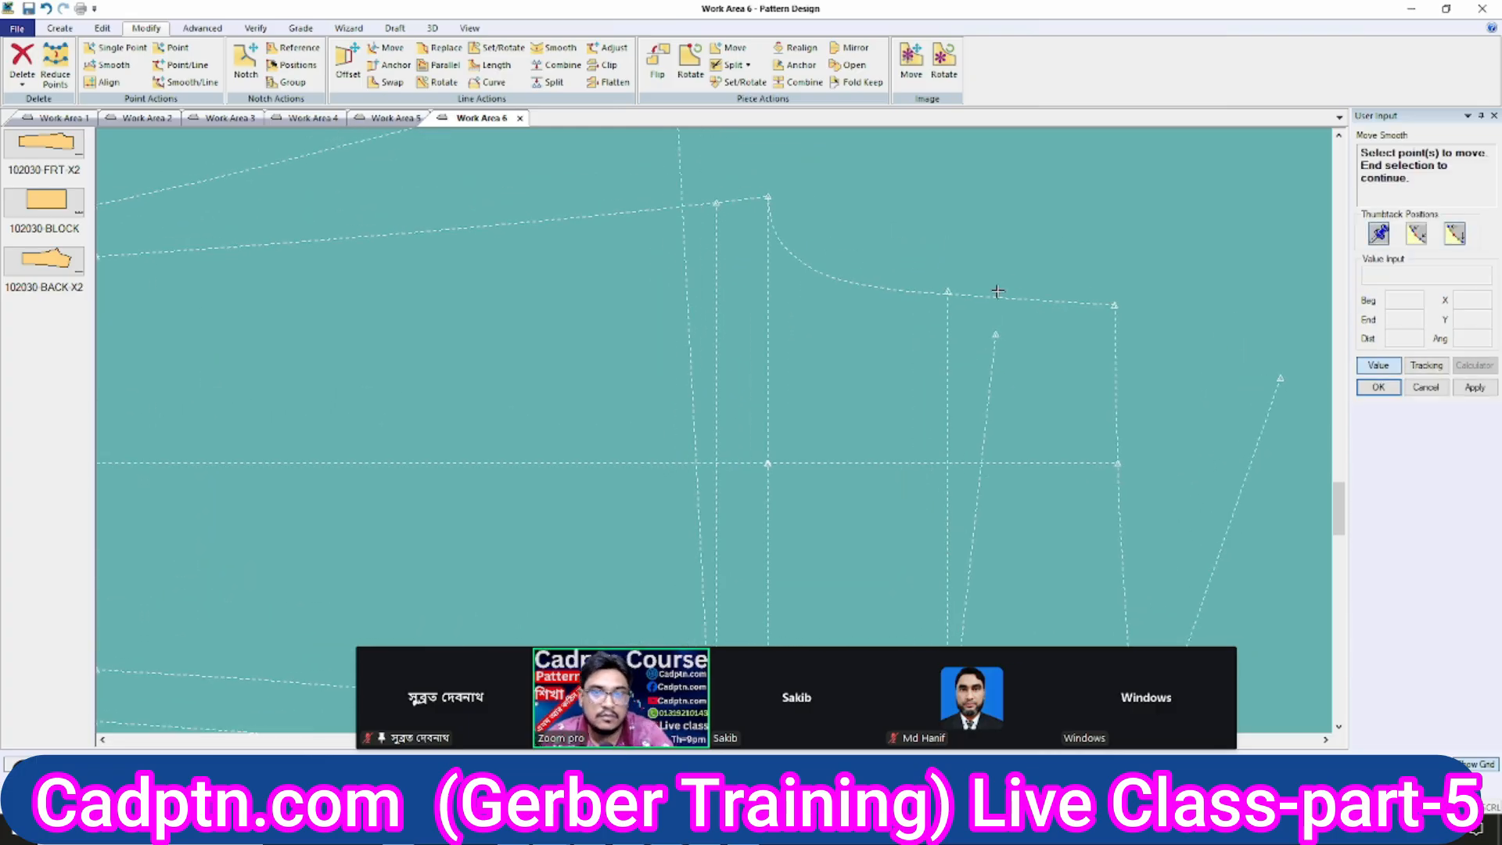
click(1085, 309)
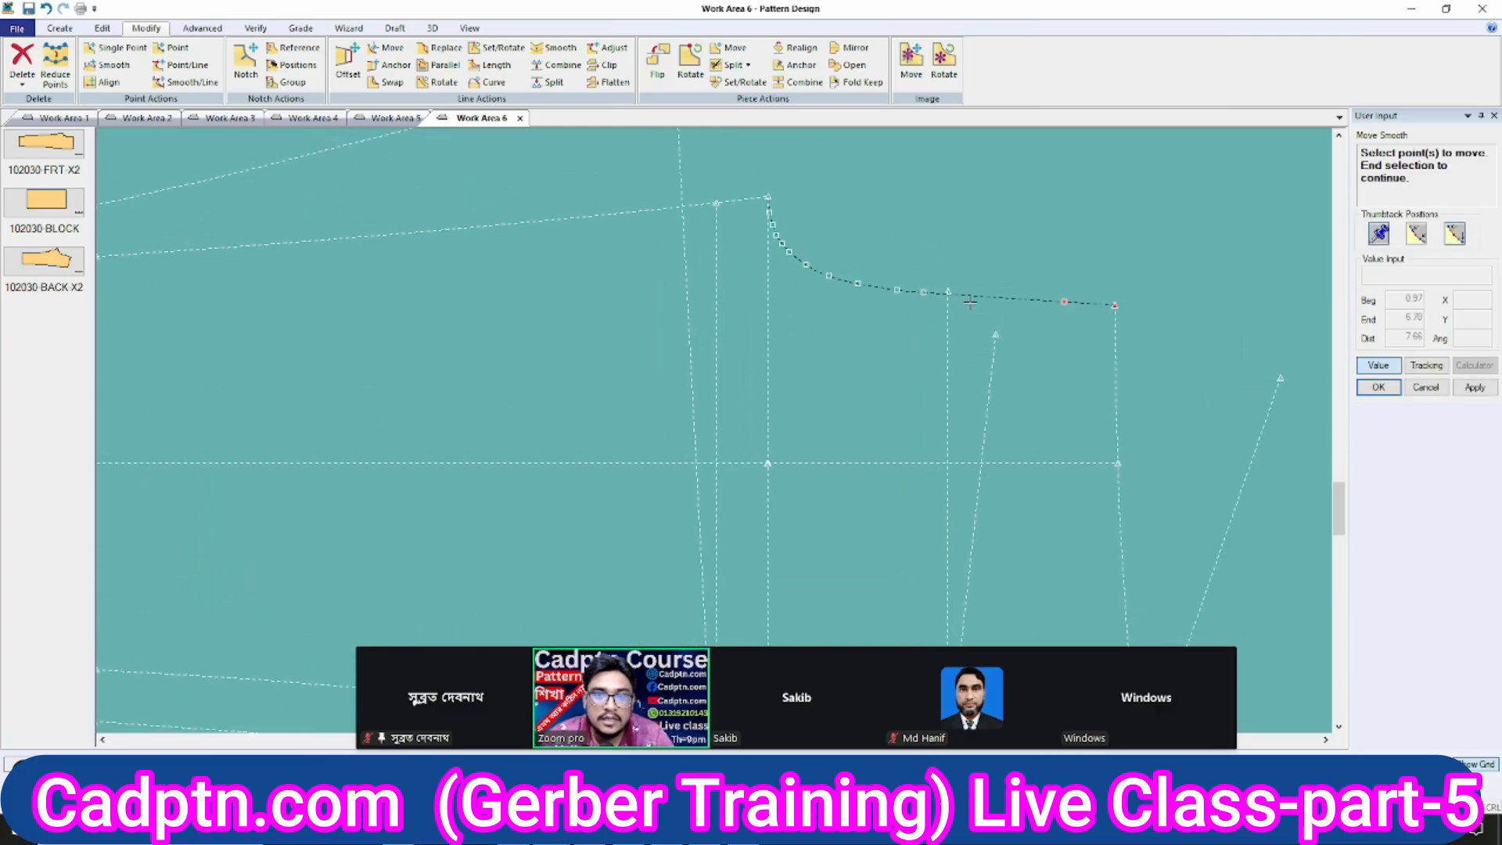
click(925, 292)
scroll(1020, 270, up, 2)
right_click(1008, 215)
click(1056, 224)
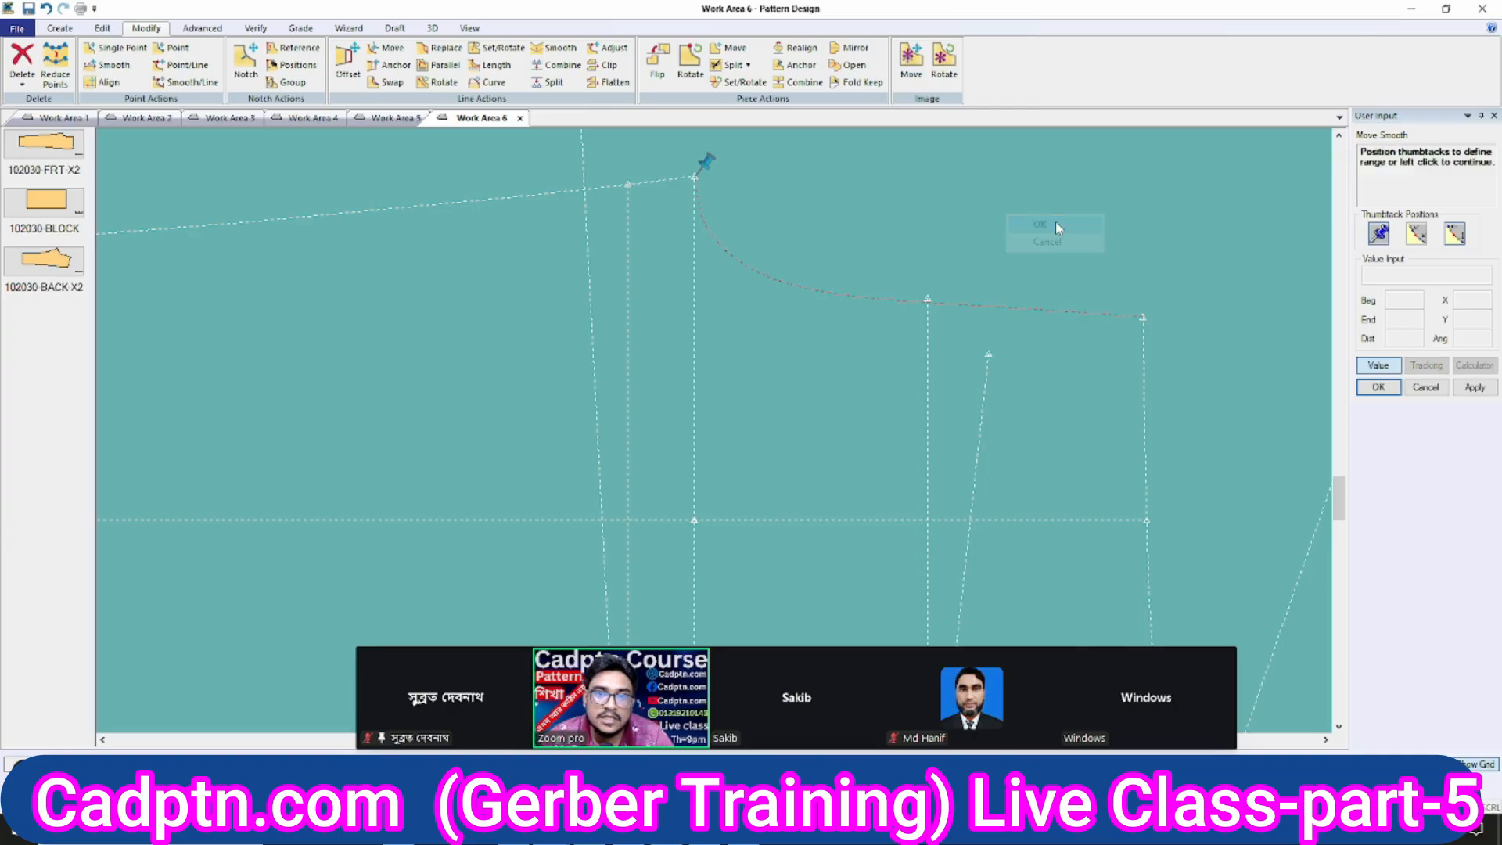
click(1055, 225)
click(694, 165)
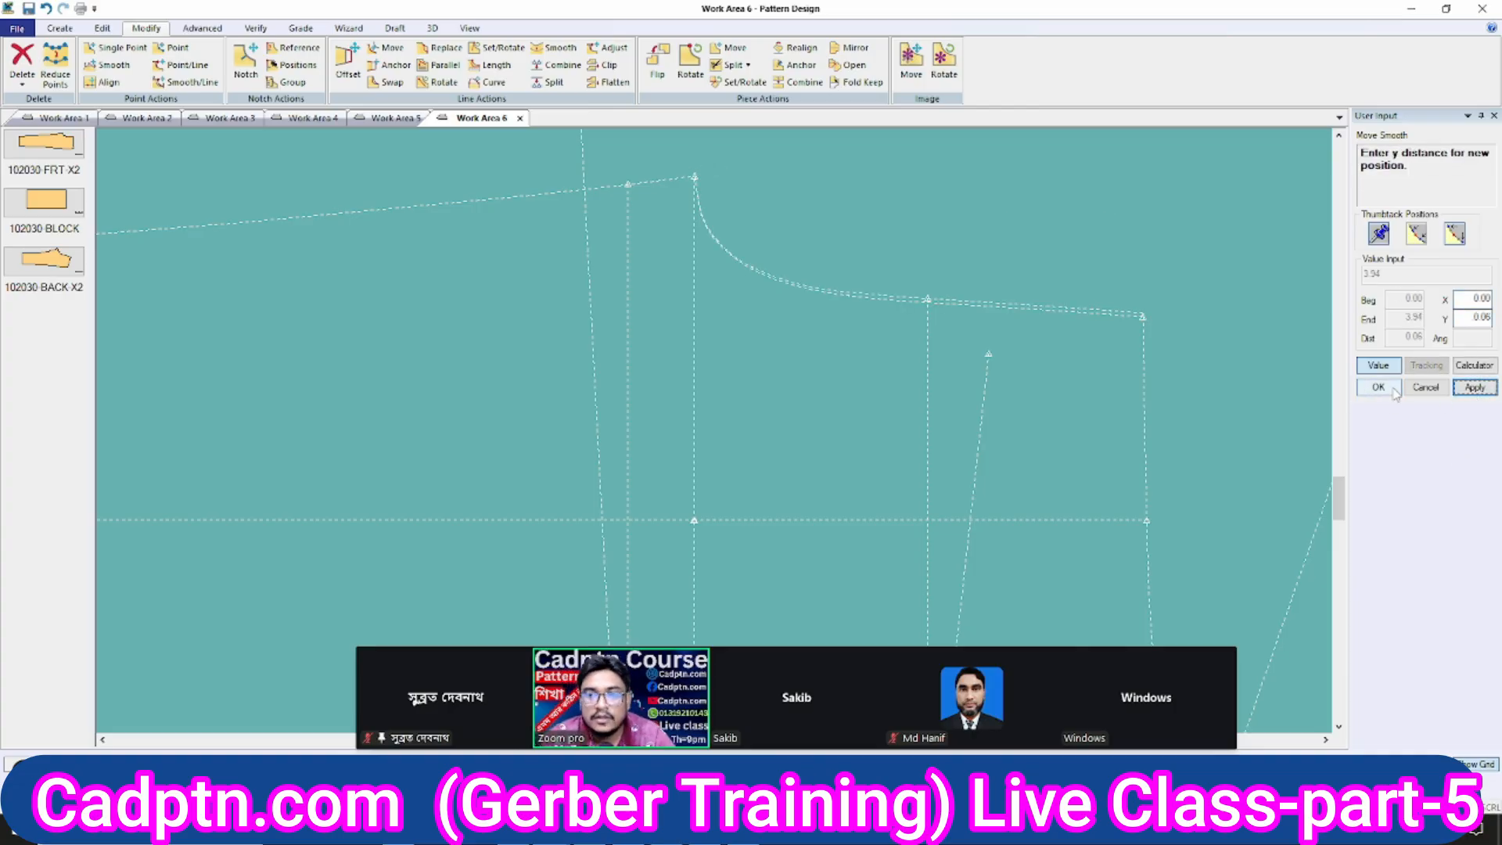
click(1476, 388)
right_click(916, 217)
click(940, 219)
scroll(940, 220, down, 2)
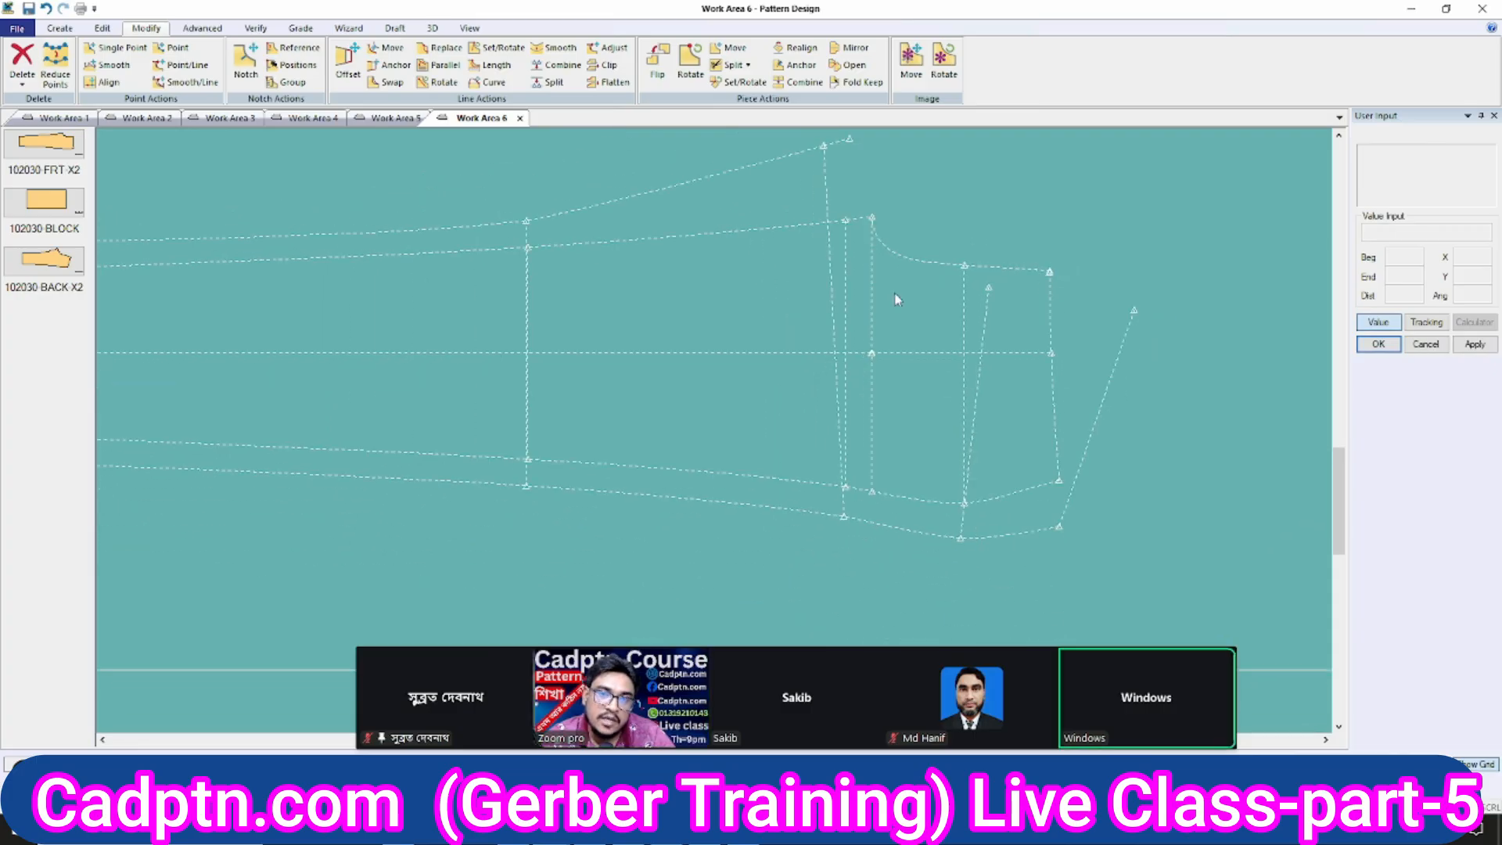
Measure the adjusted front hip line alone, followed by the slanted back hip line alone.
scroll(968, 286, down, 3)
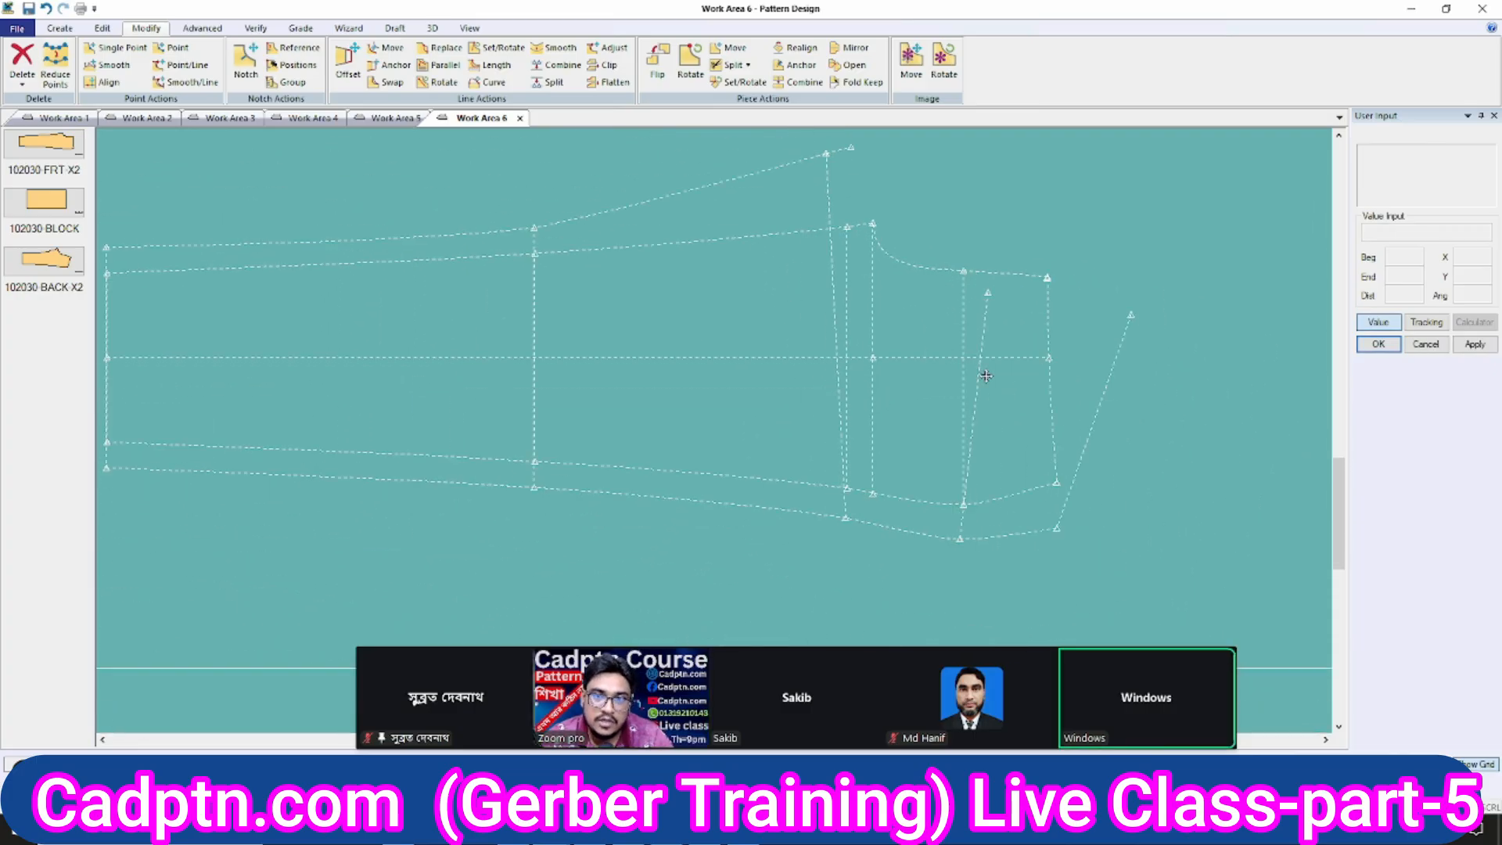
key(m)
click(1001, 332)
right_click(1009, 231)
click(1036, 241)
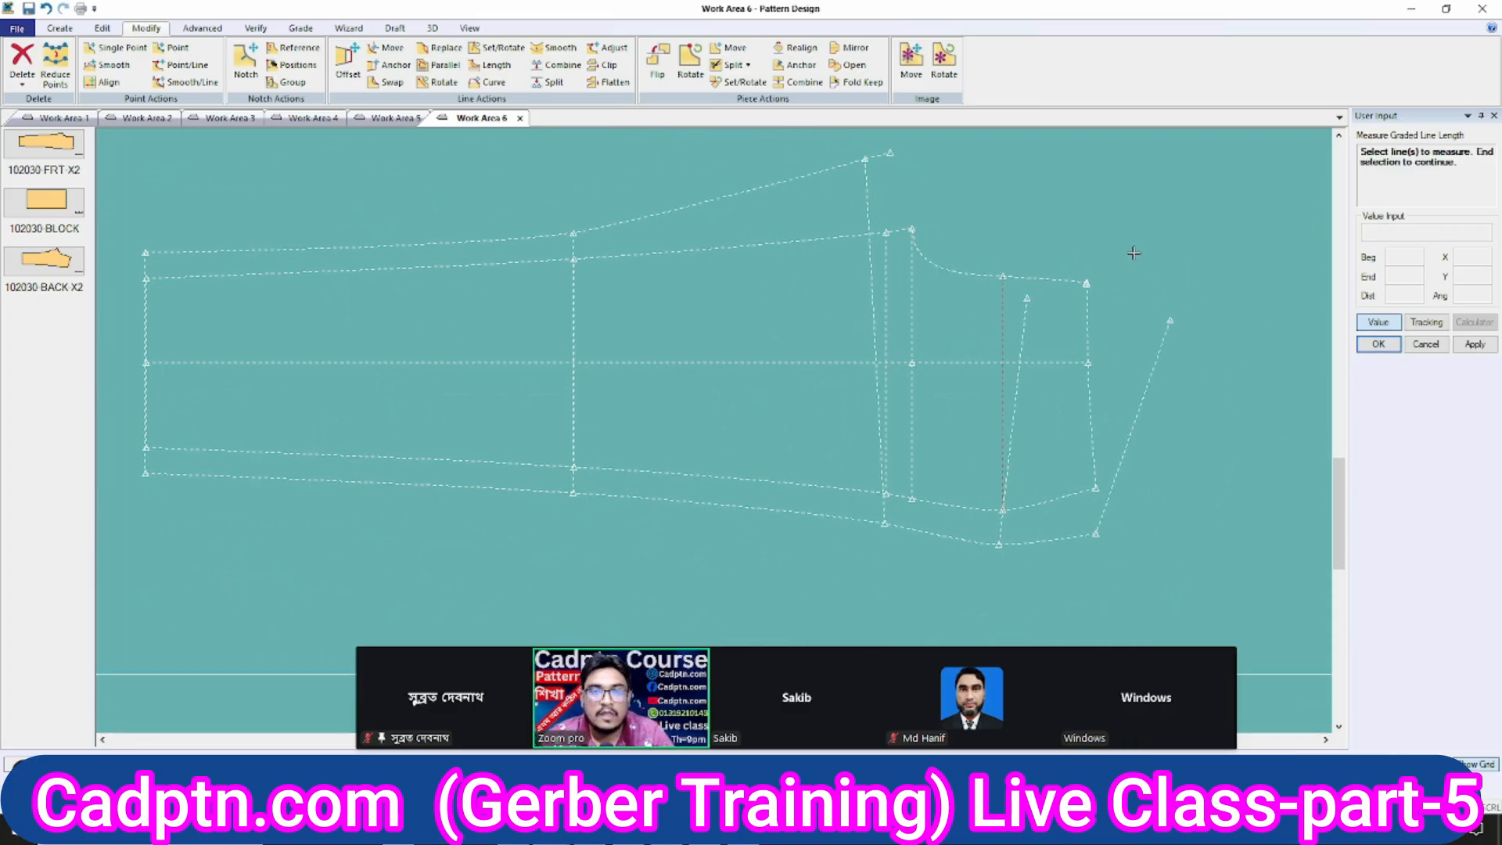
click(675, 281)
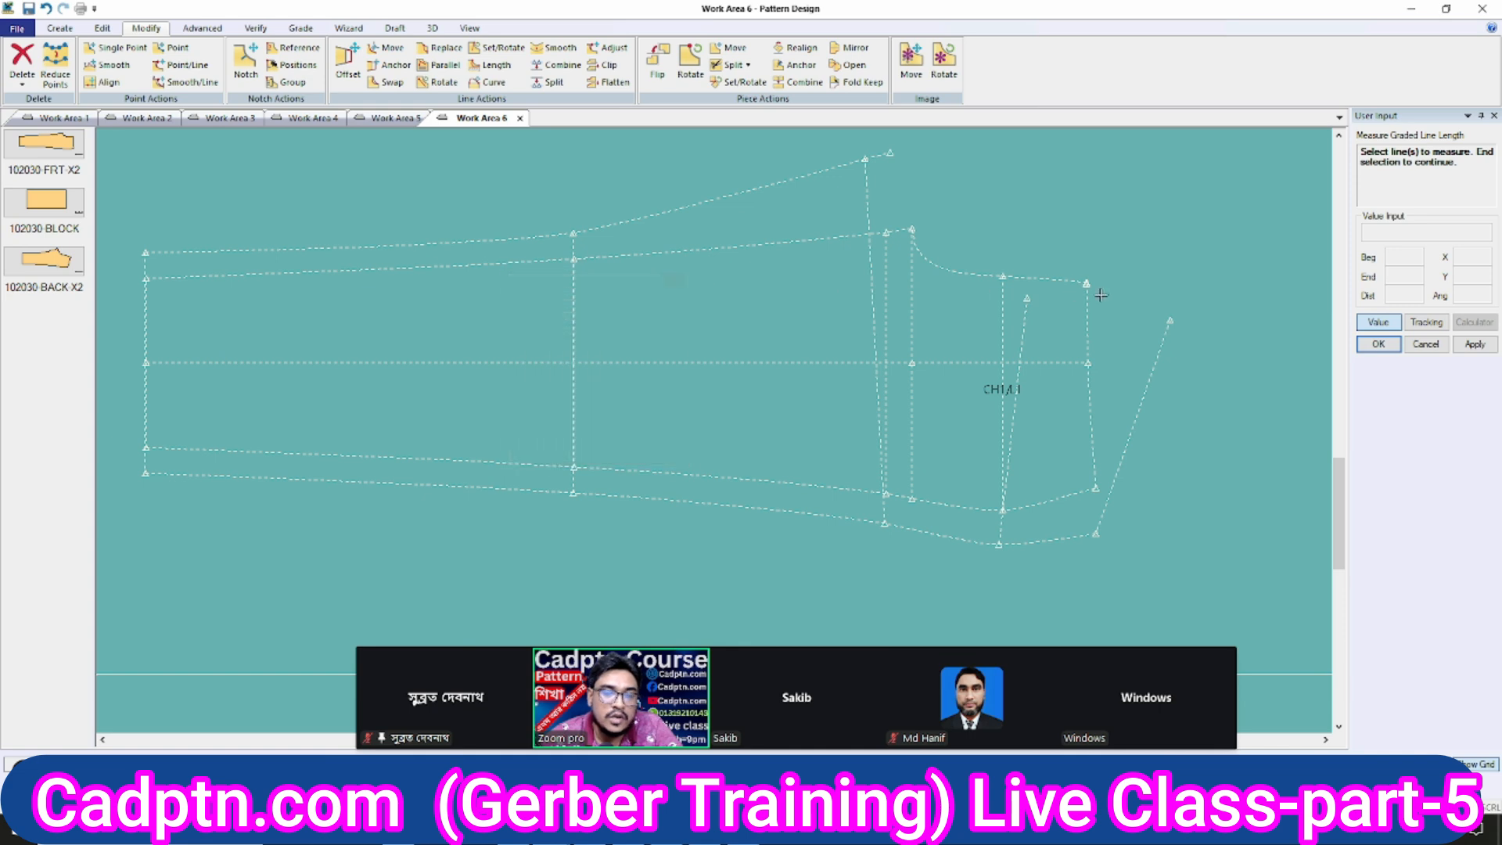
click(1015, 313)
right_click(1070, 222)
click(1096, 228)
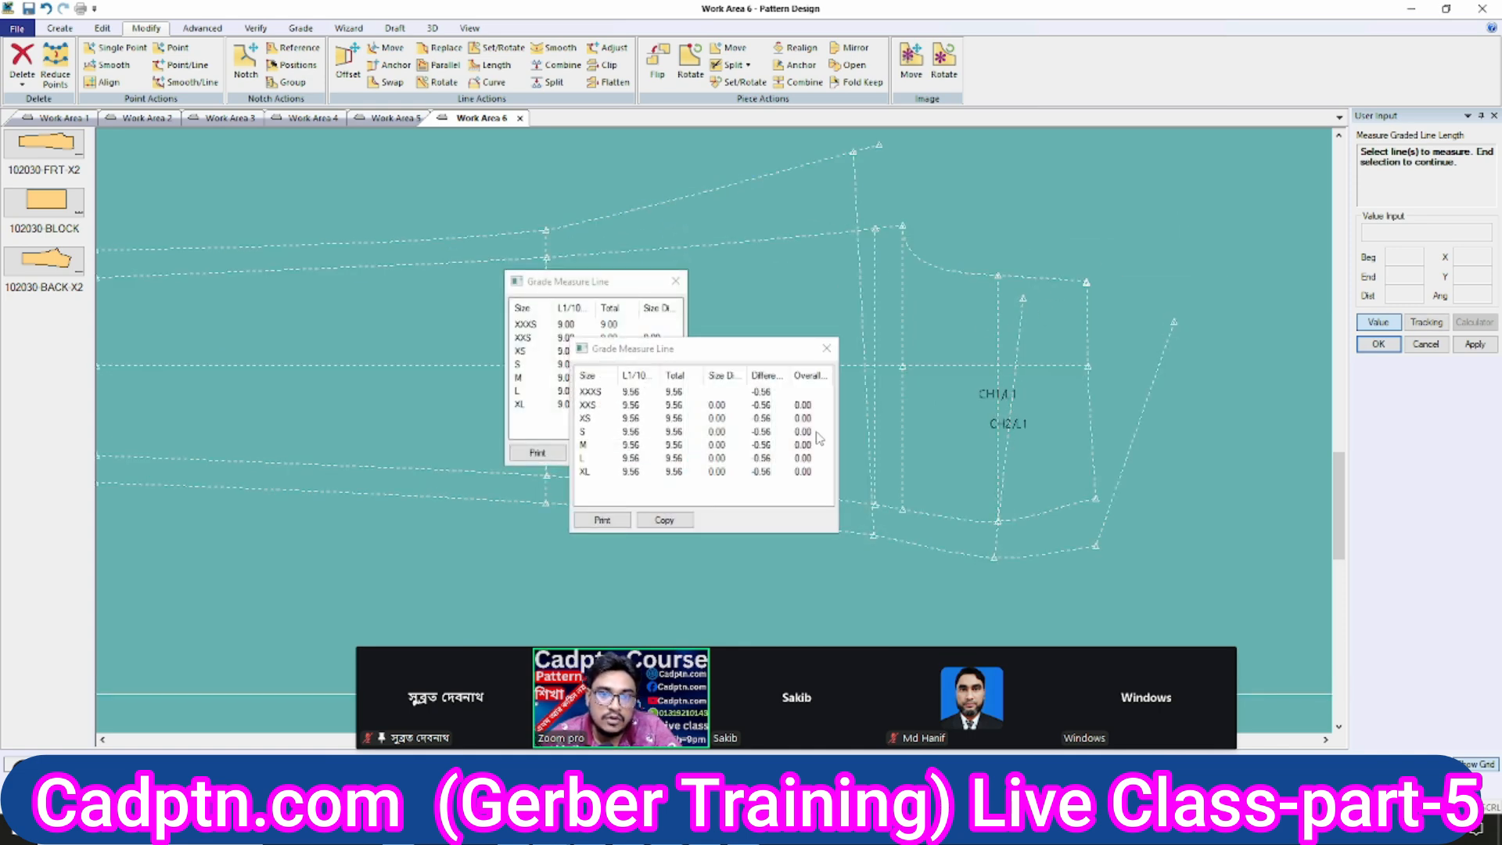
click(781, 436)
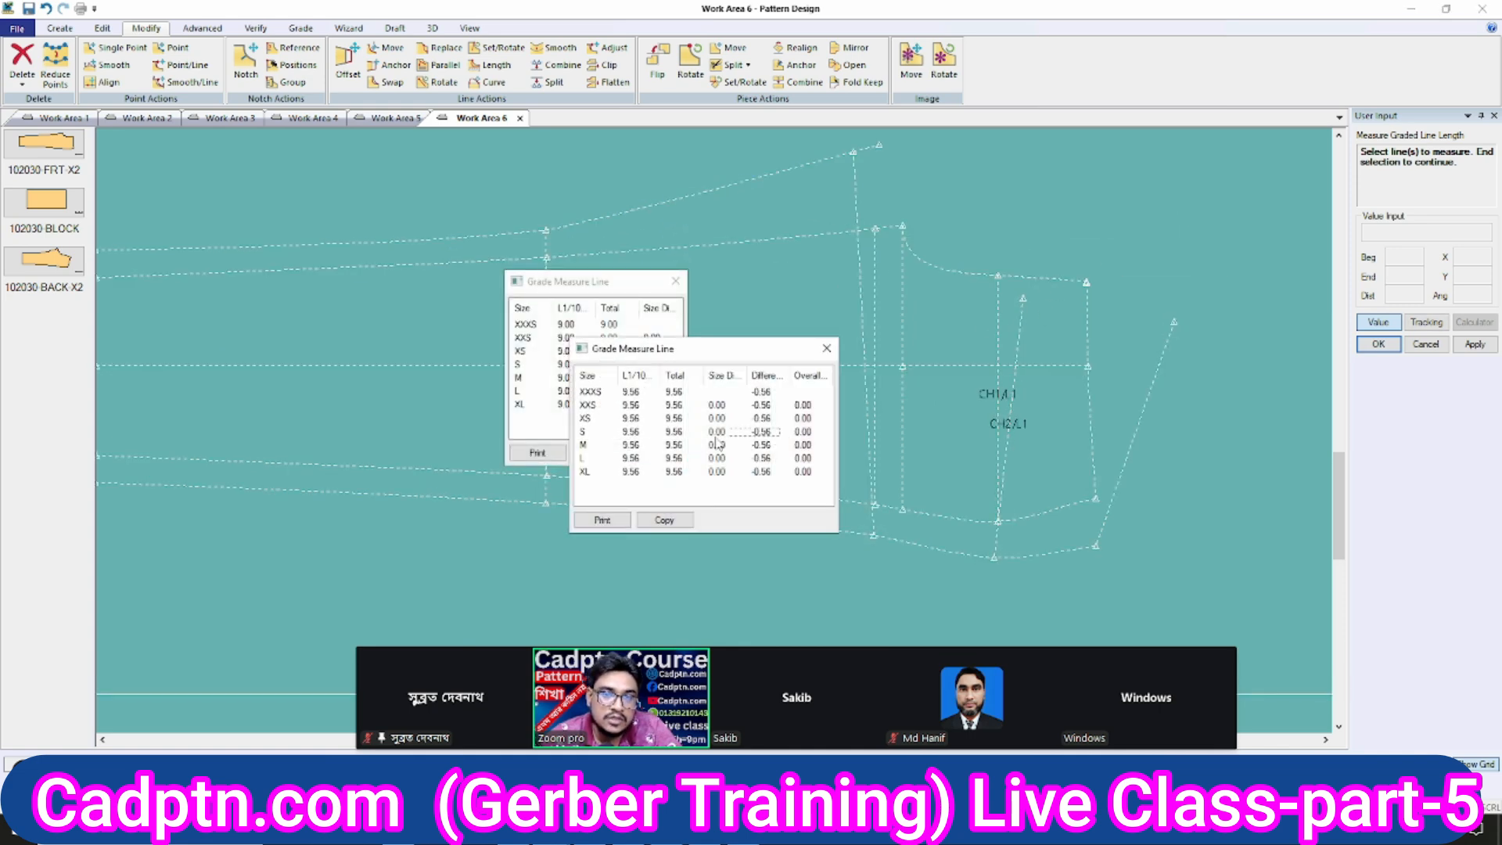
right_click(1054, 310)
click(1048, 328)
scroll(1067, 423, up, 2)
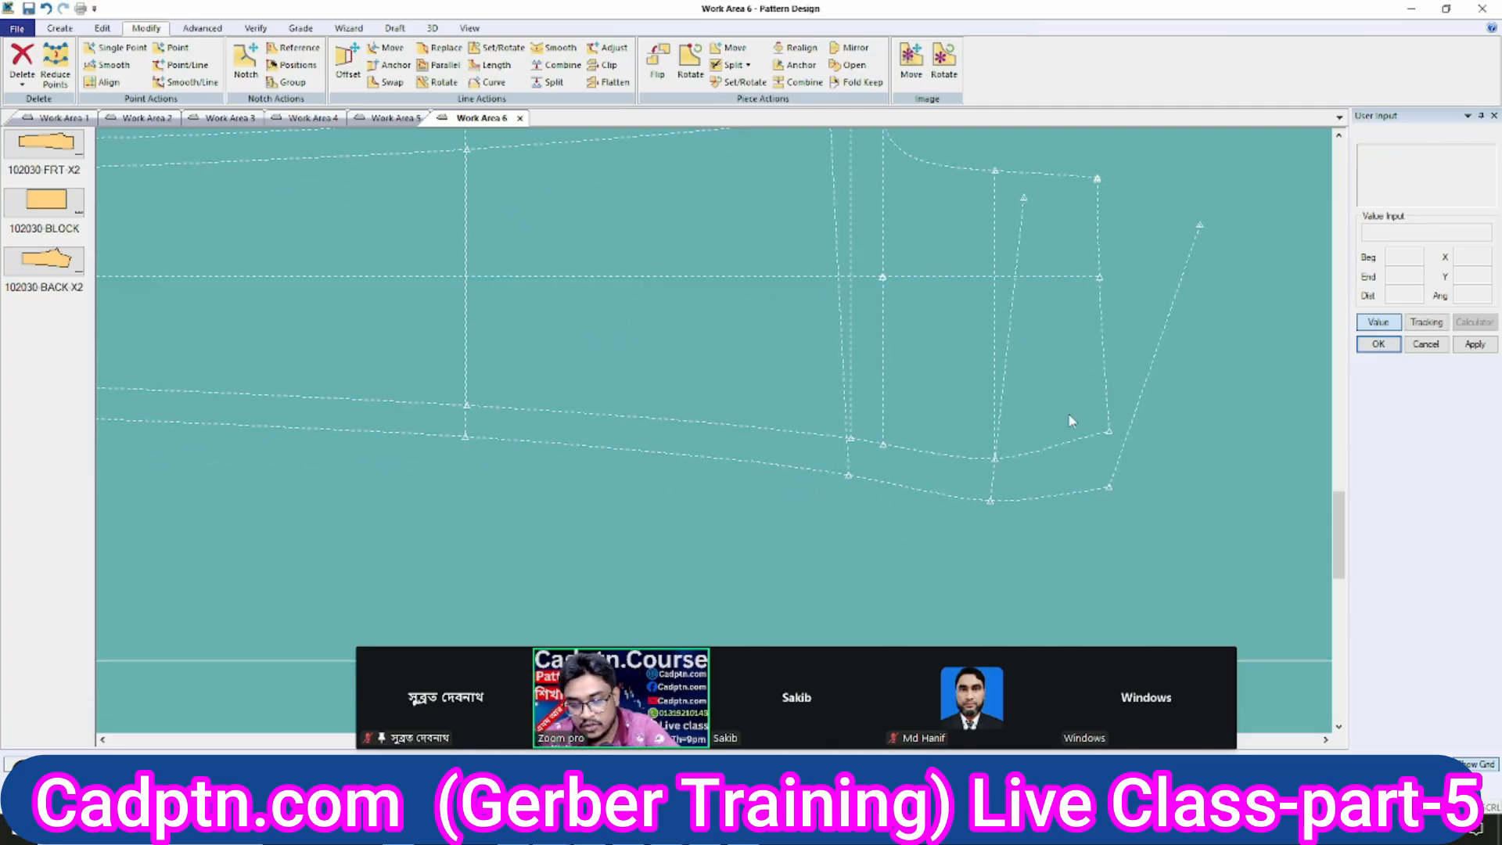
Use Move Smooth to extend the slanted back hip line's outseam end by X 0.00 and Y -0.46.
key(super+e)
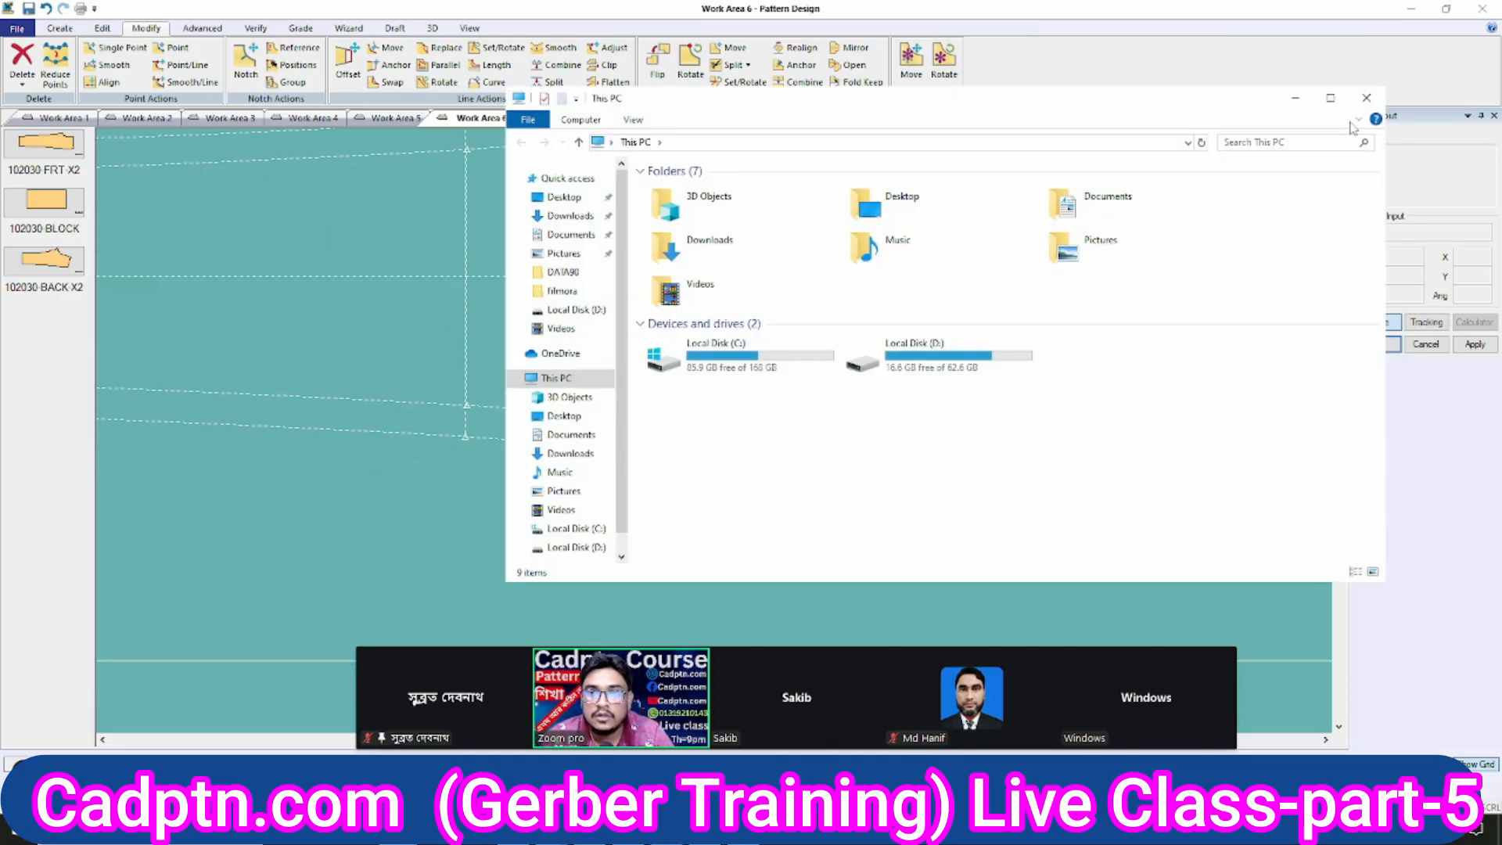
click(1366, 101)
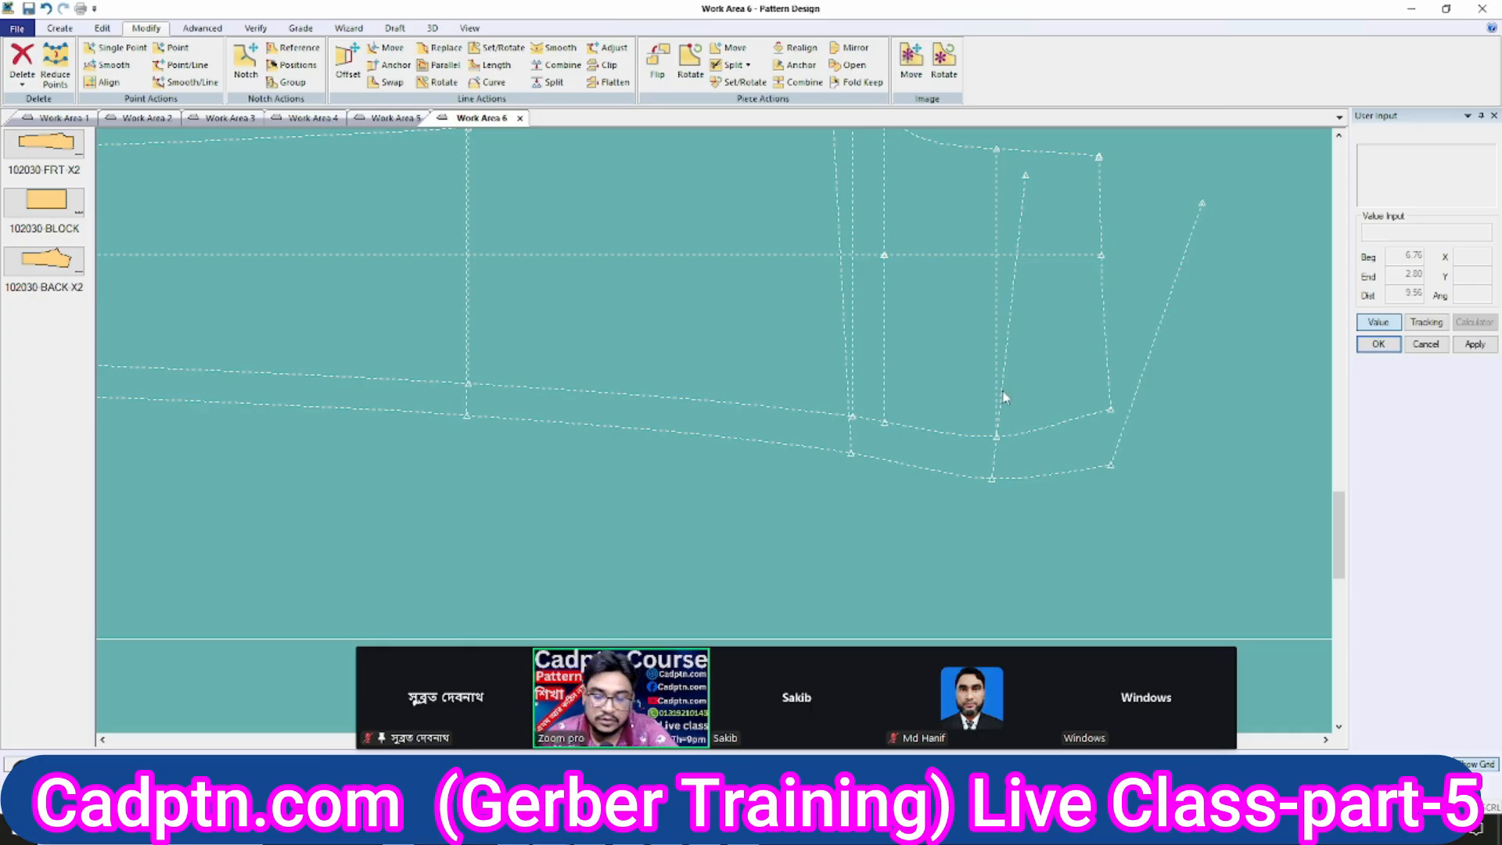
key(ctrl+e)
click(992, 477)
right_click(1064, 295)
click(1065, 295)
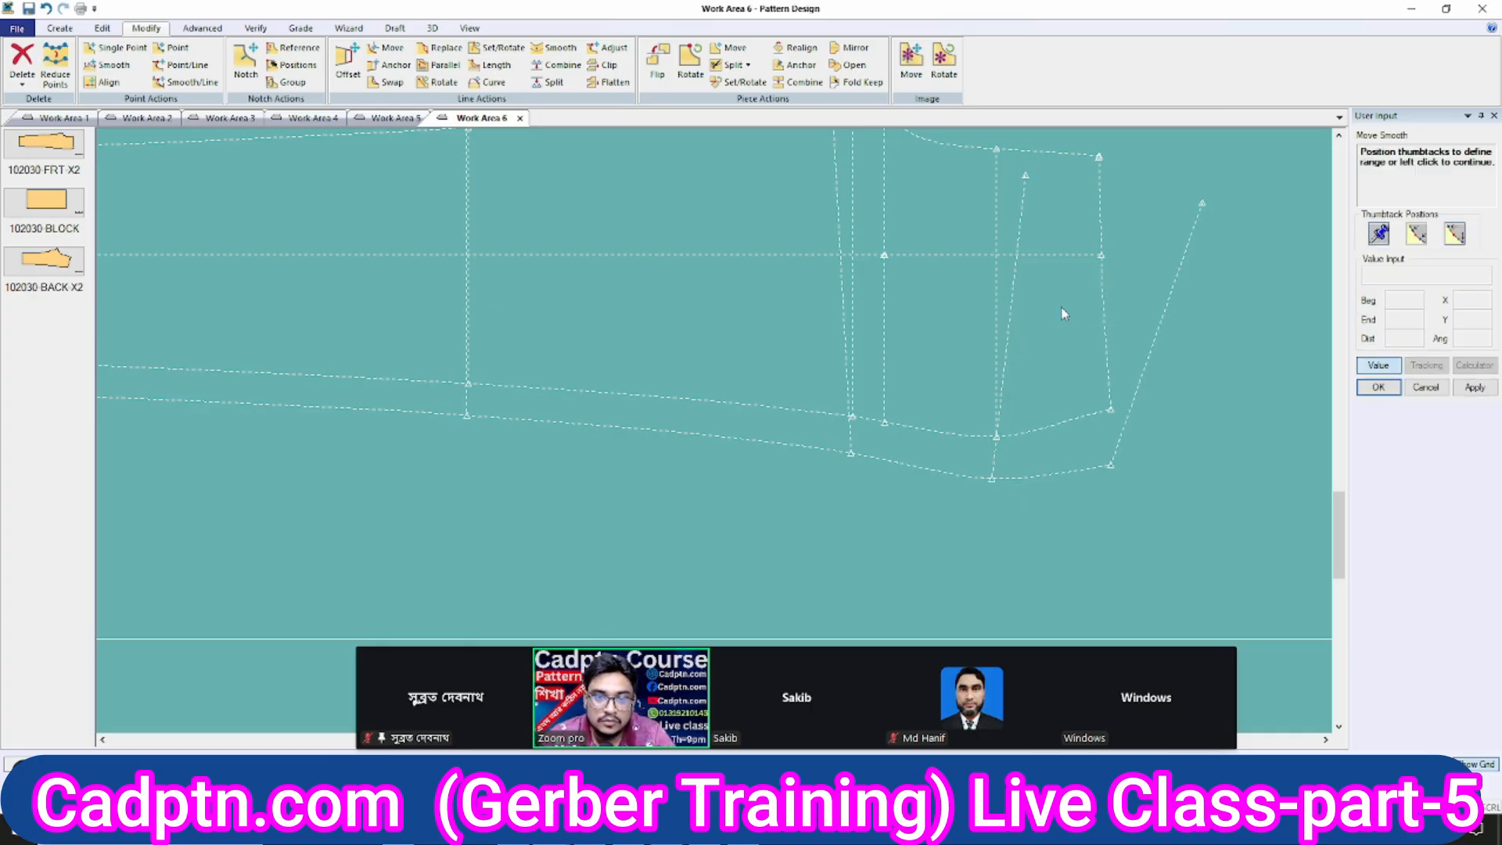
click(1063, 313)
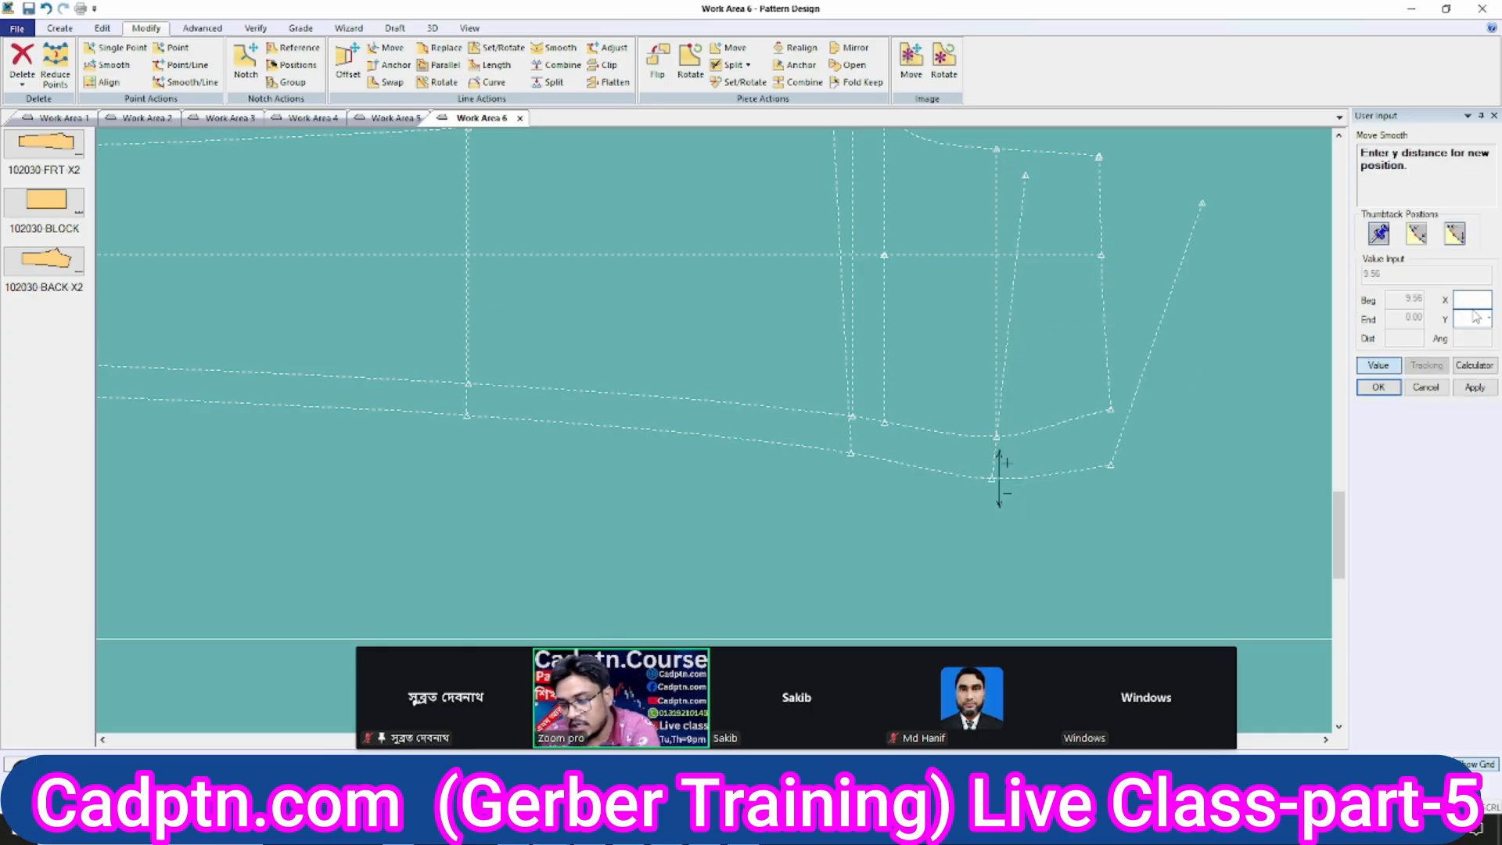
click(1478, 392)
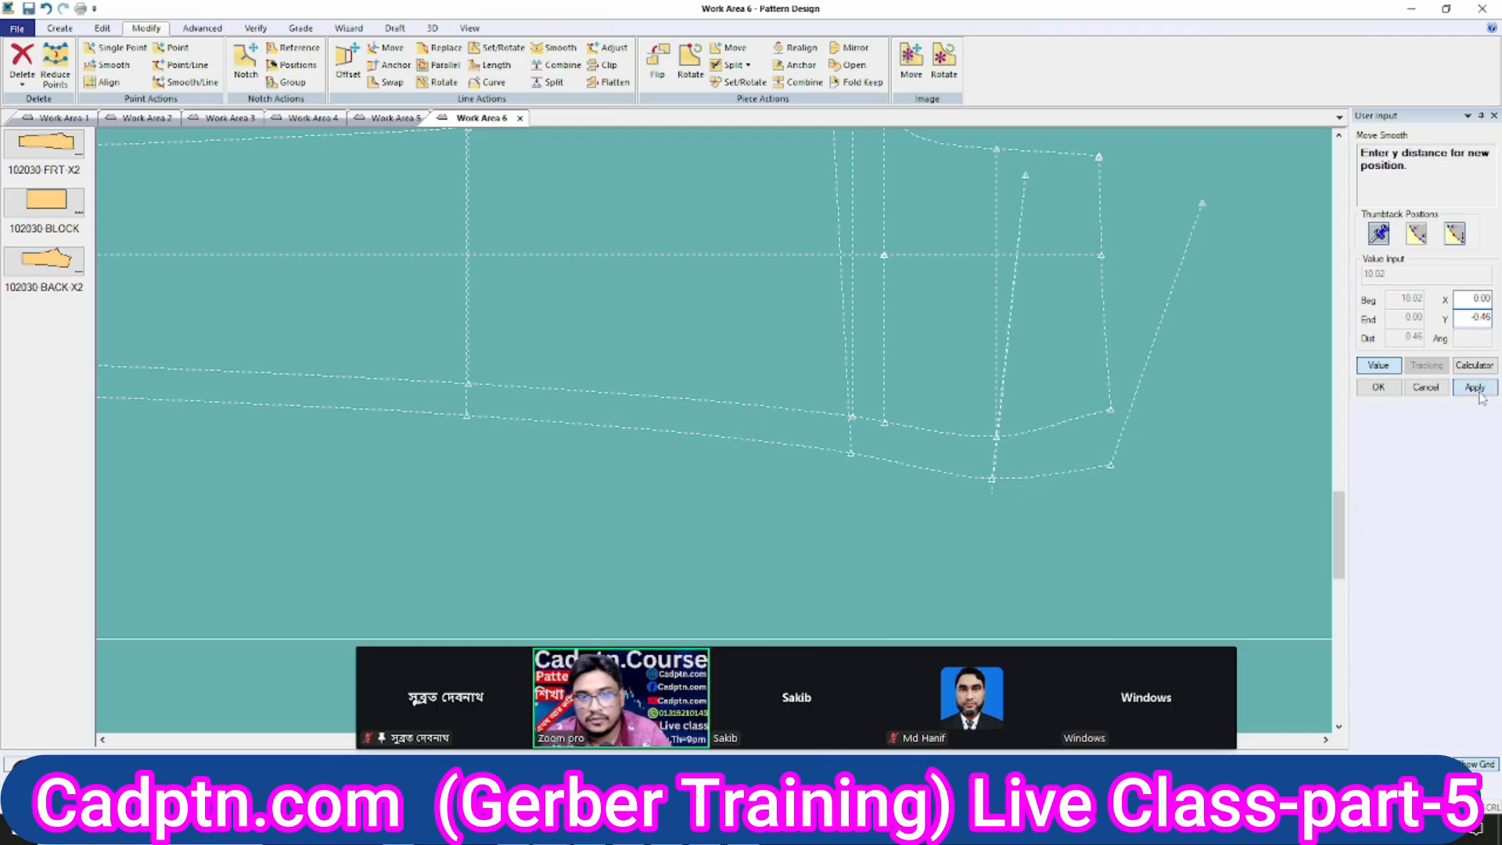
click(1377, 389)
Measure the combined length of the front hip line and the extended back hip line.
middle_drag(1045, 392, 1093, 417)
key(m)
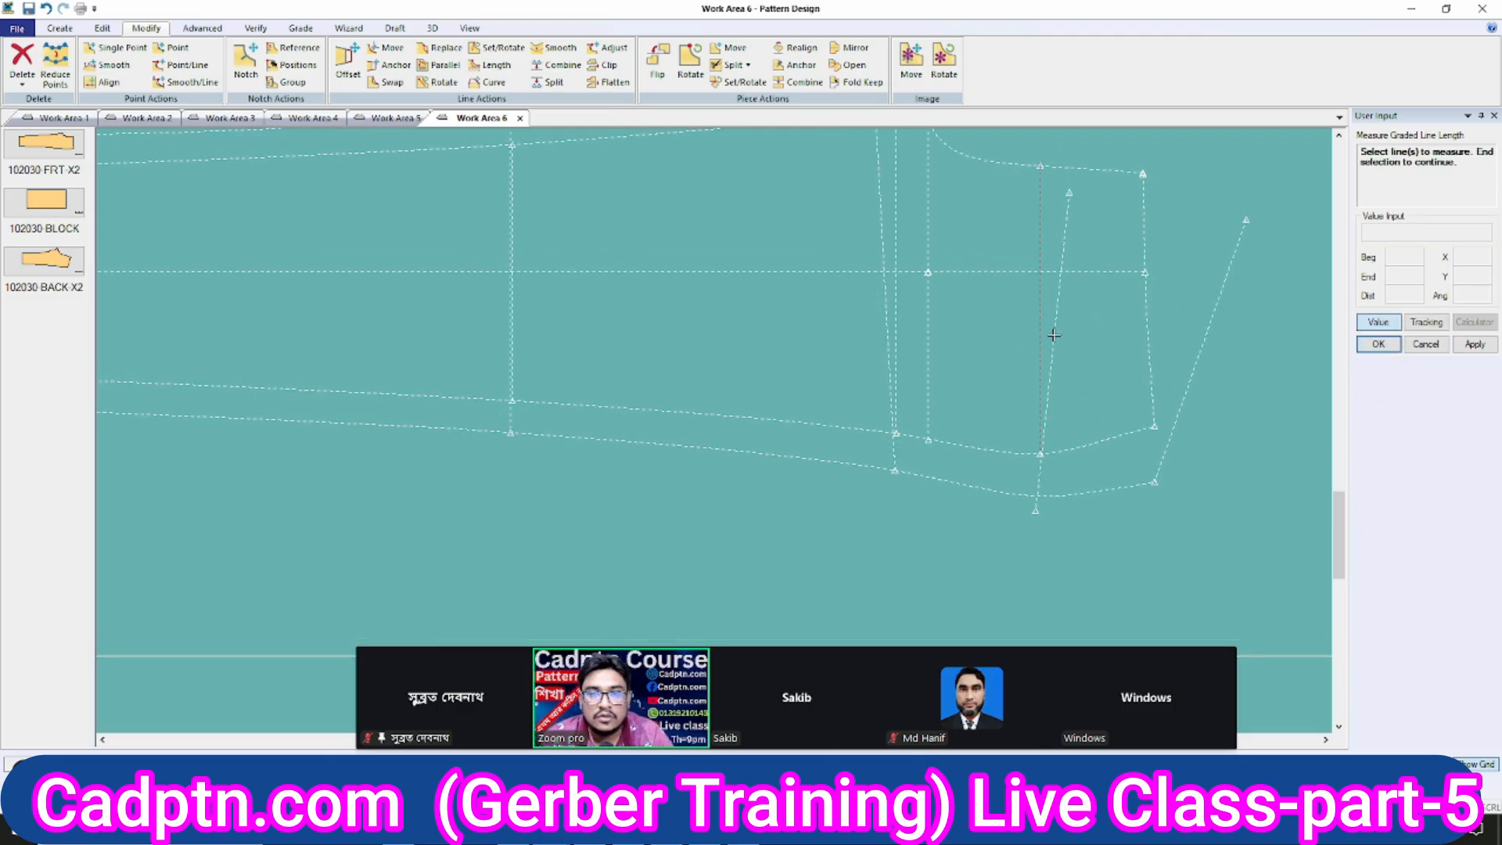
click(1054, 335)
right_click(1089, 273)
click(1142, 279)
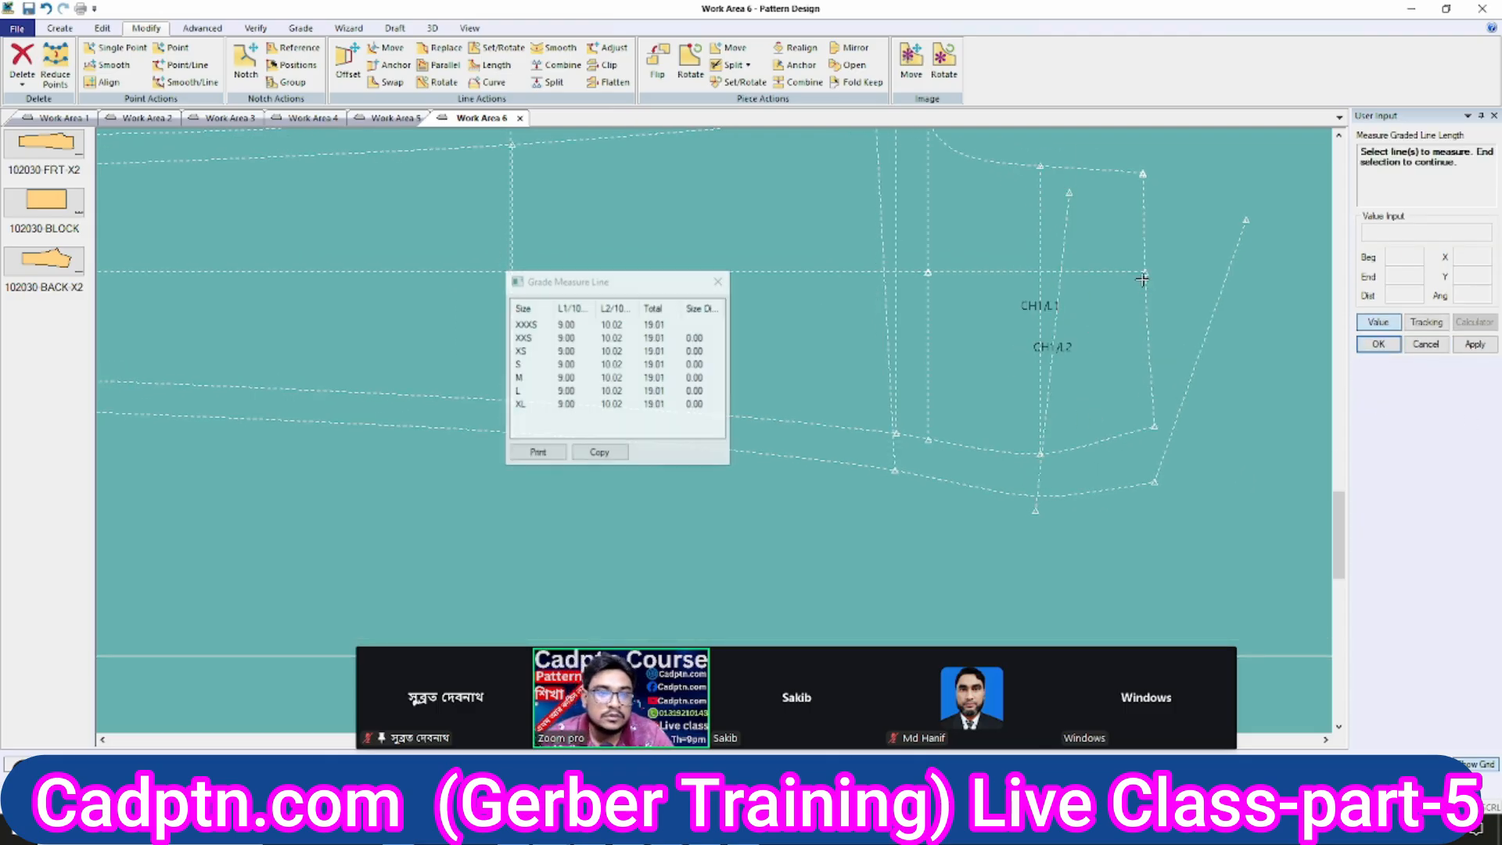
right_click(1073, 266)
click(1075, 266)
scroll(1008, 438, down, 2)
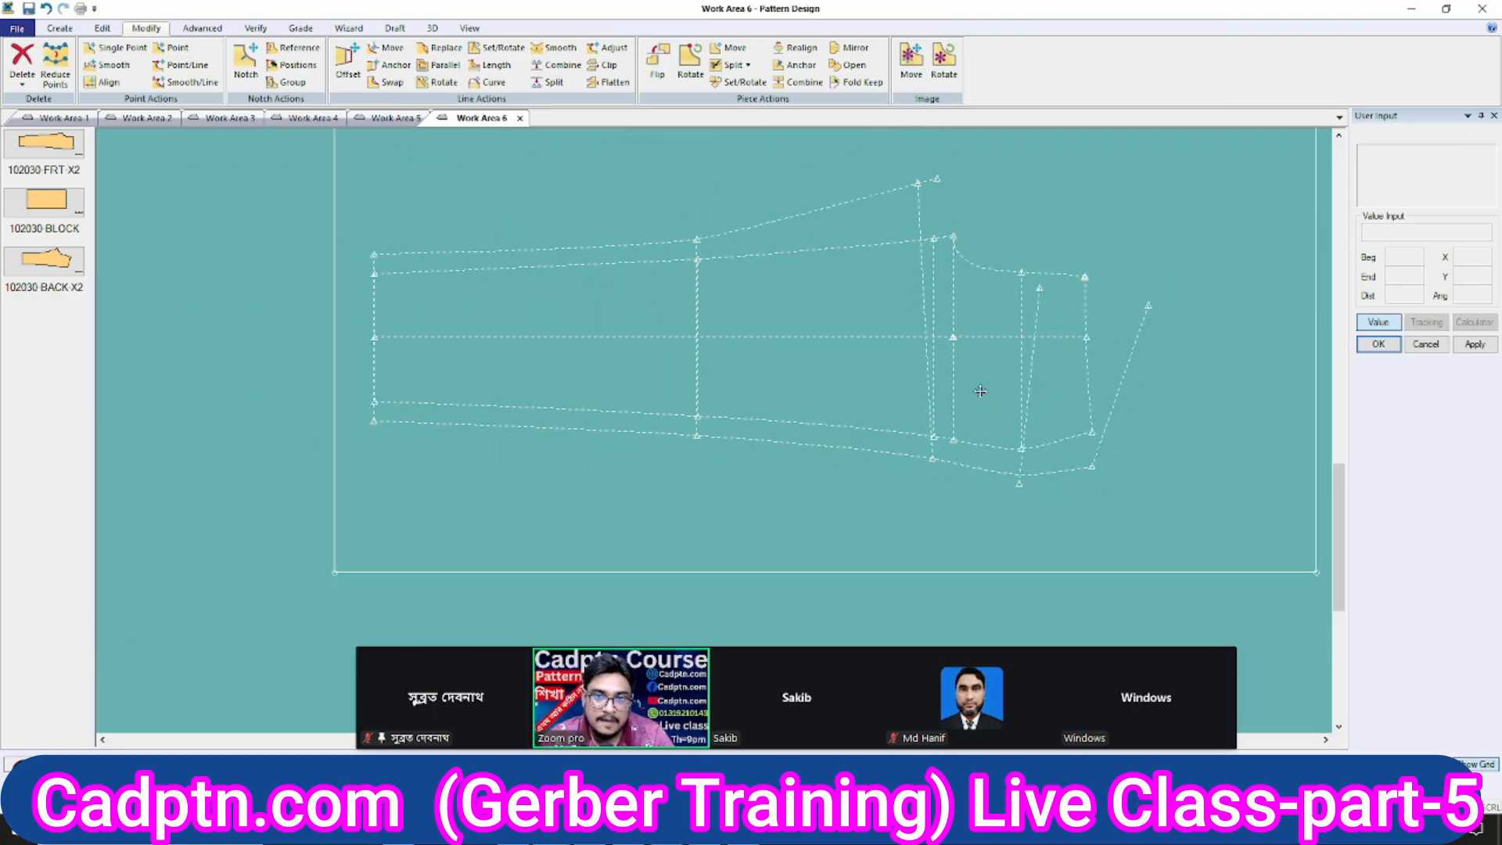
Use Move Smooth to snap the back outseam's hip point to the extended hip line's end, limiting the reshaping between the knee line and waist.
scroll(981, 391, up, 2)
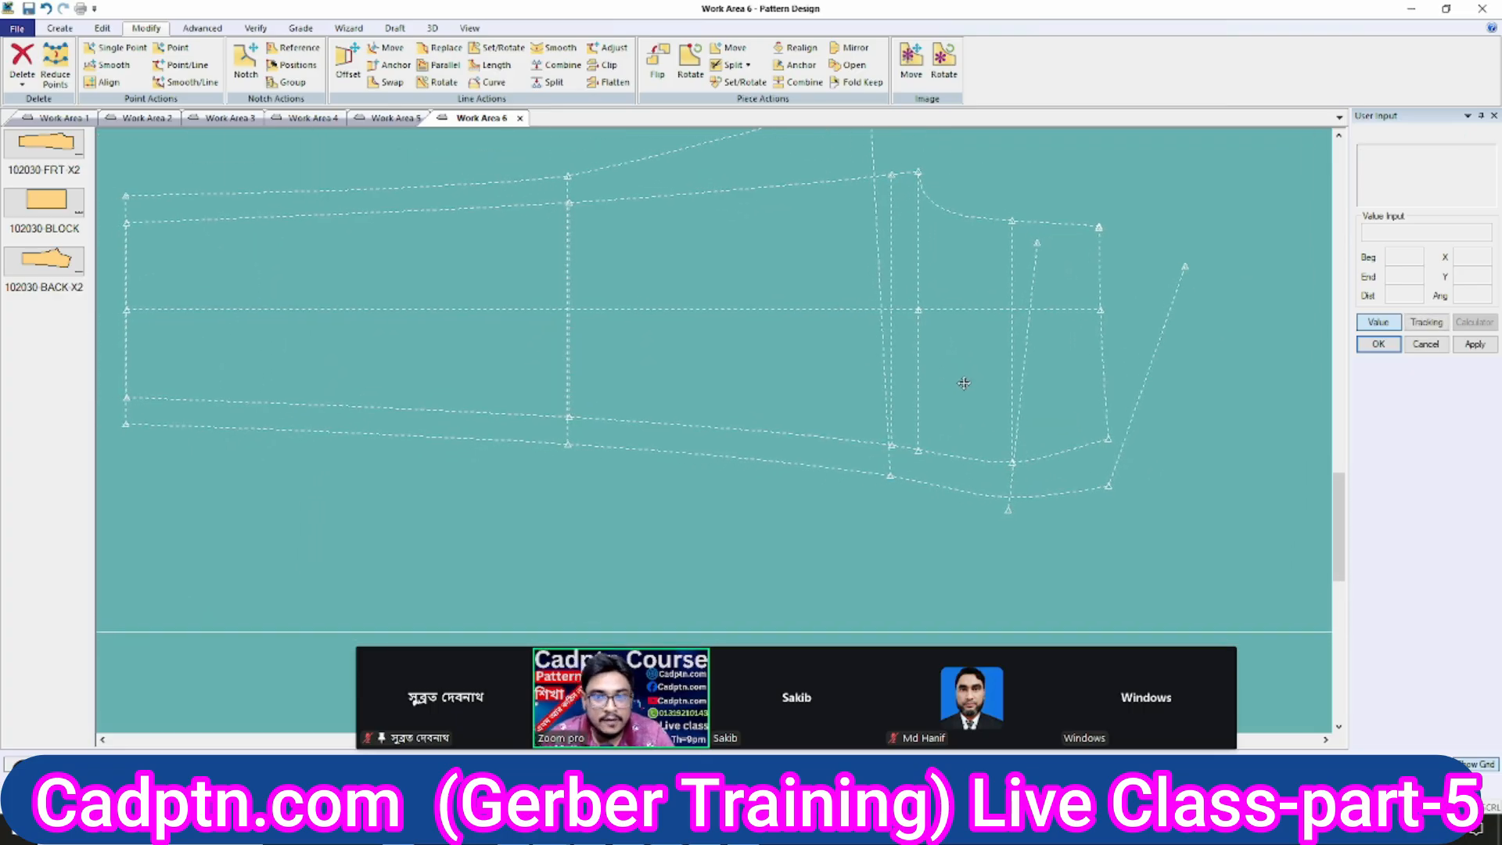
middle_drag(964, 383, 989, 375)
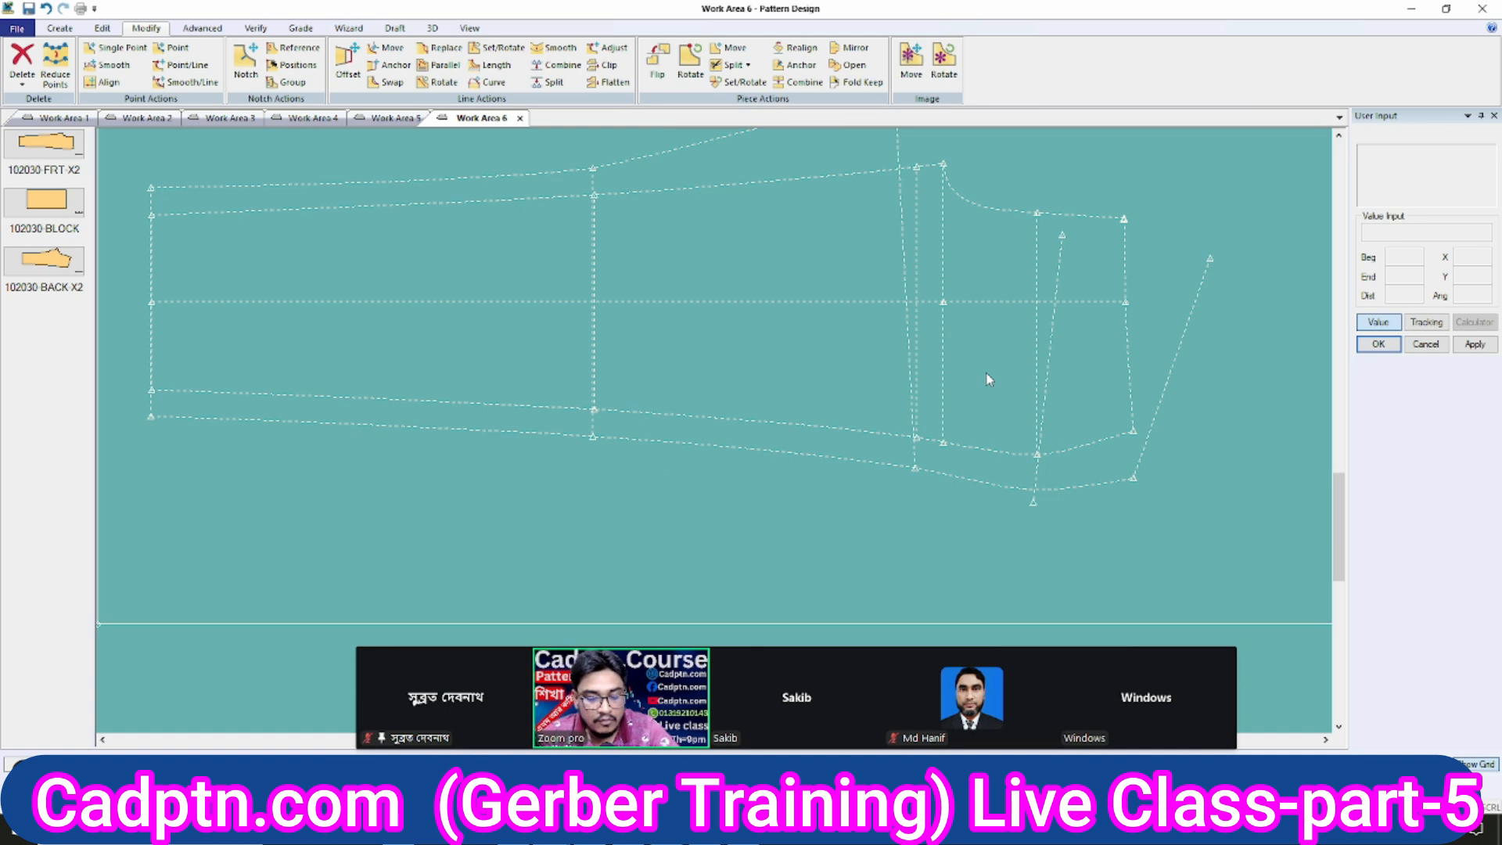
key(alt+m)
click(1034, 489)
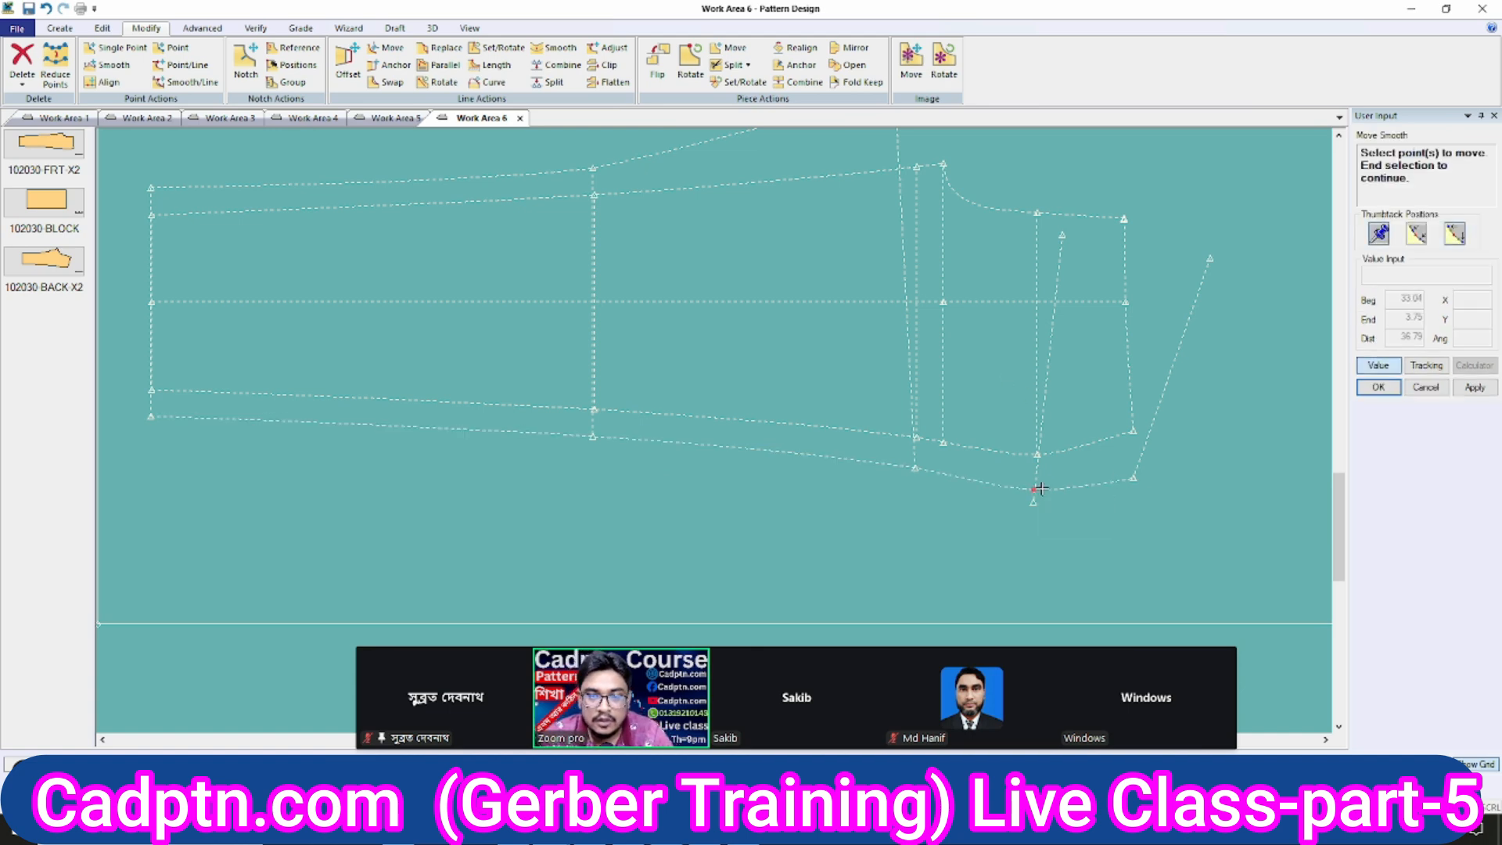
right_click(1011, 344)
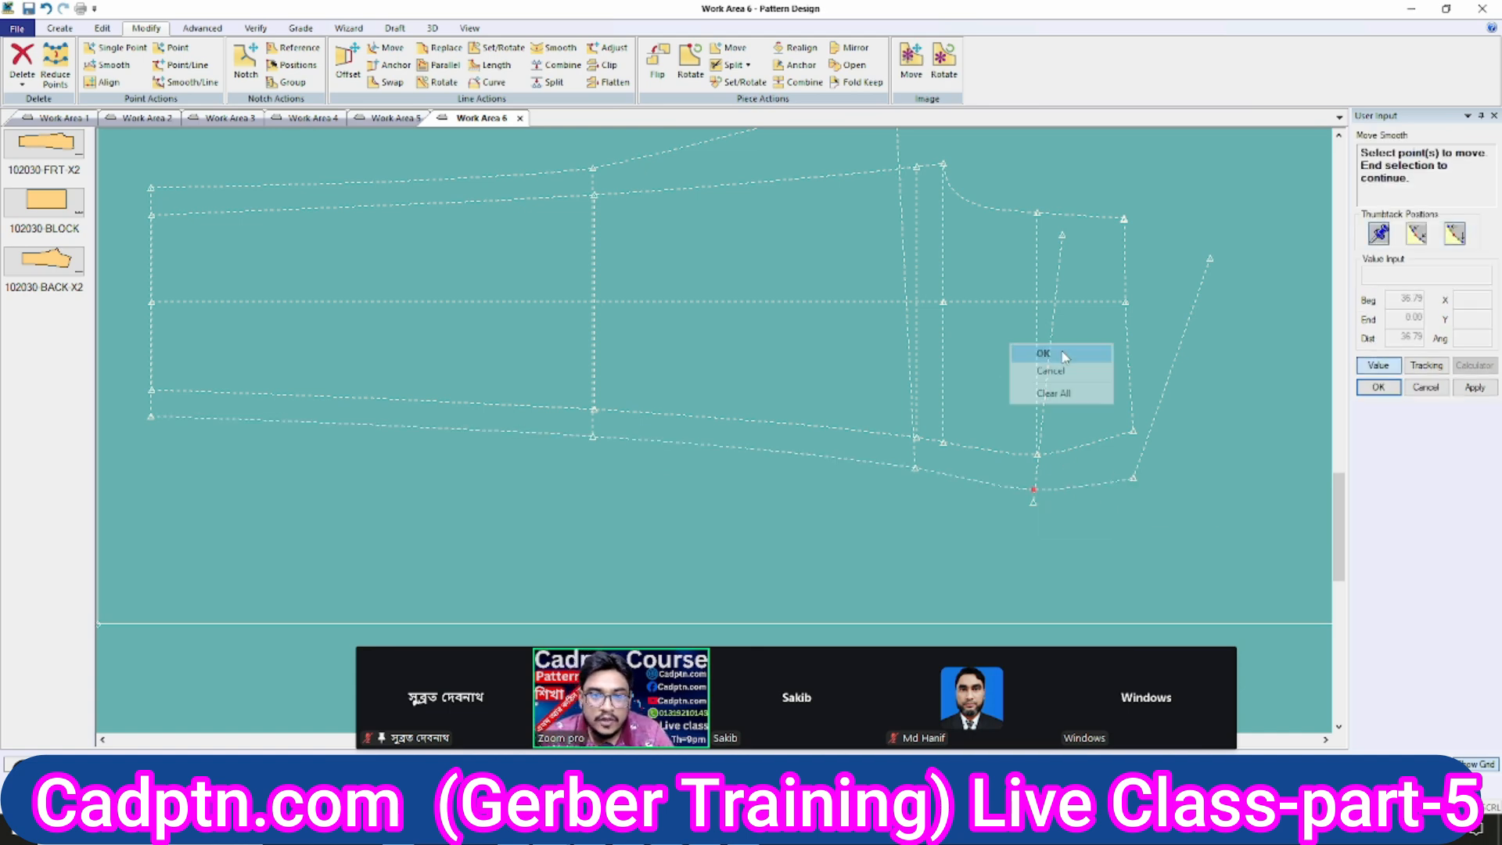
click(1062, 354)
scroll(595, 391, down, 1)
click(280, 400)
scroll(929, 430, up, 1)
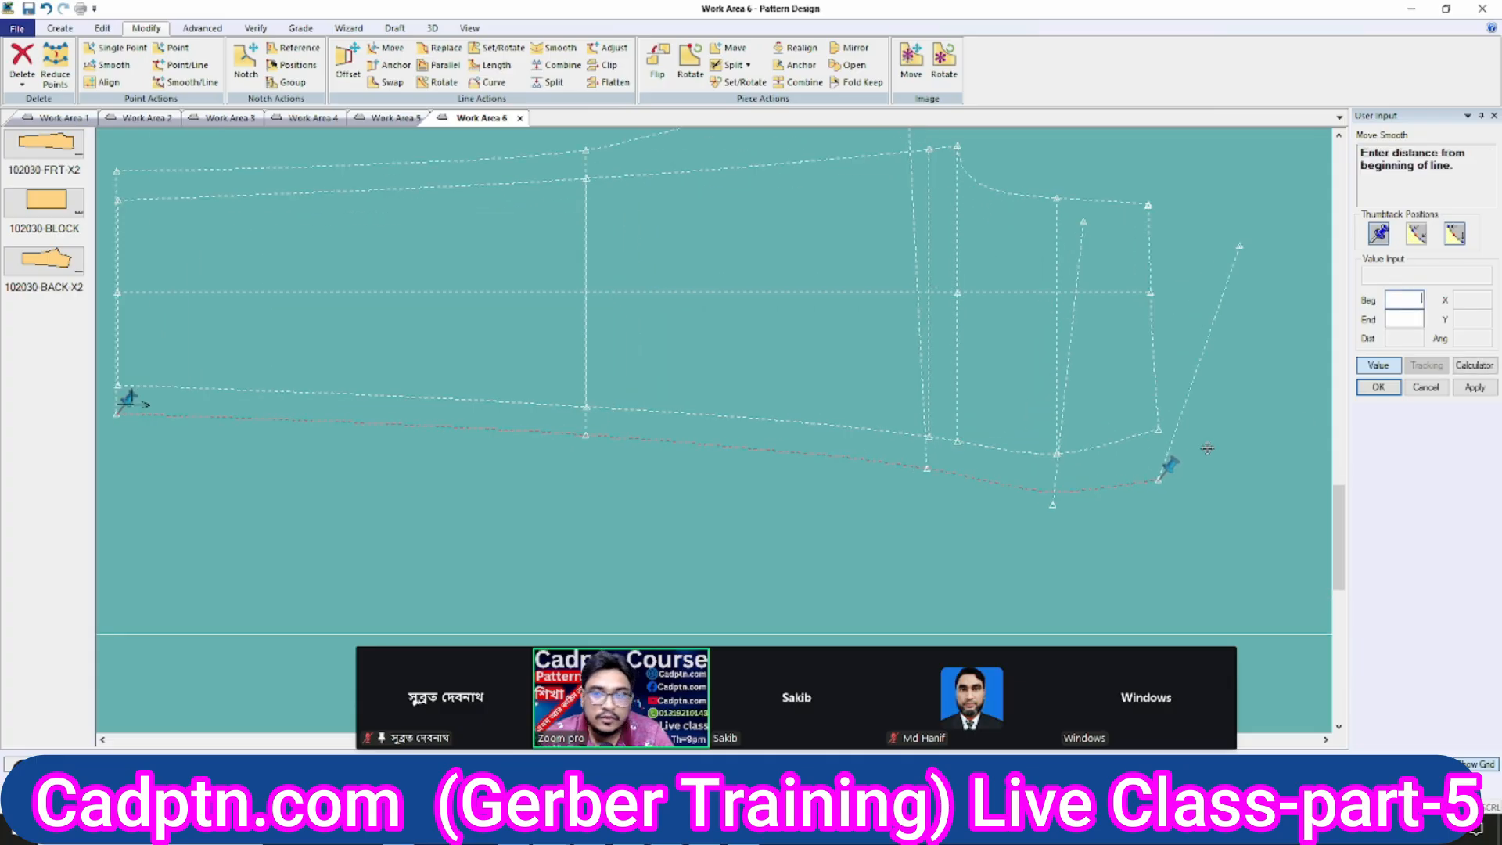
click(1379, 372)
right_click(1011, 339)
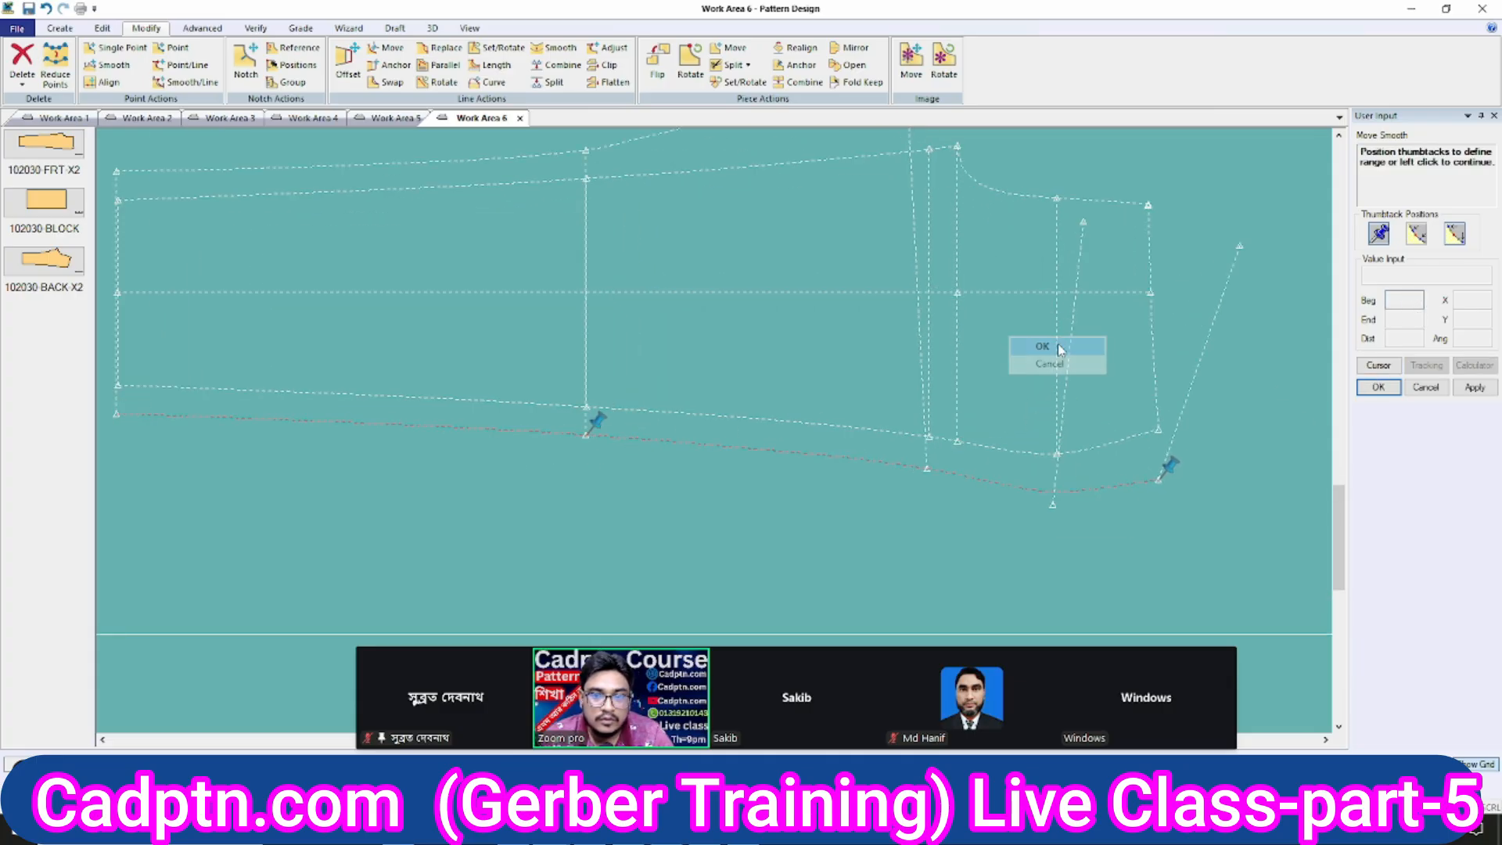
click(1048, 349)
click(1054, 510)
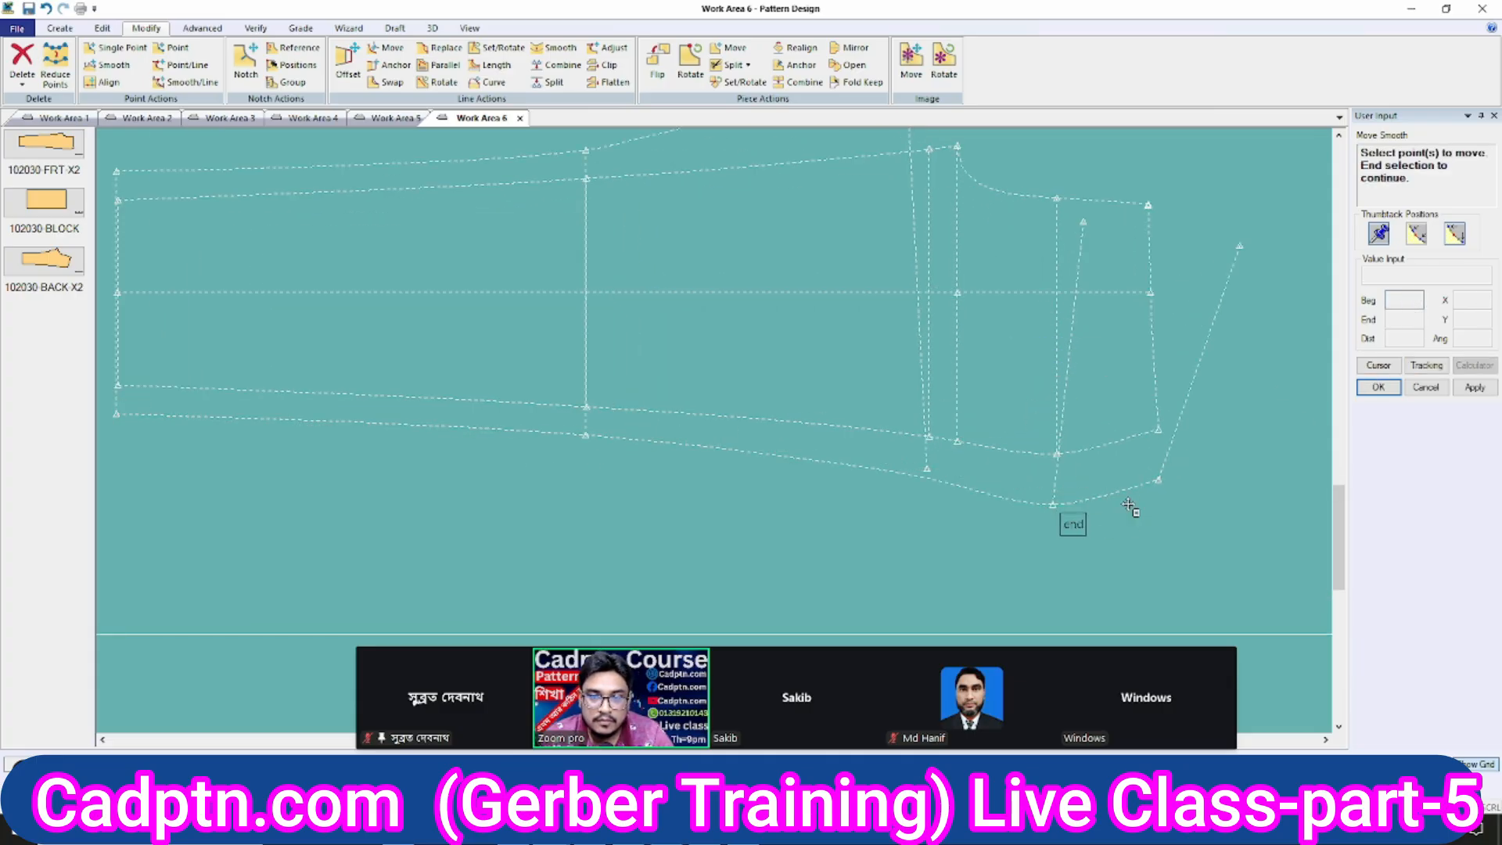
Use Move Smooth to shift the back outseam's waist end by X 0.00 and Y -1.00, limiting the reshaping to above the hip line.
scroll(833, 305, down, 1)
right_click(916, 293)
click(943, 304)
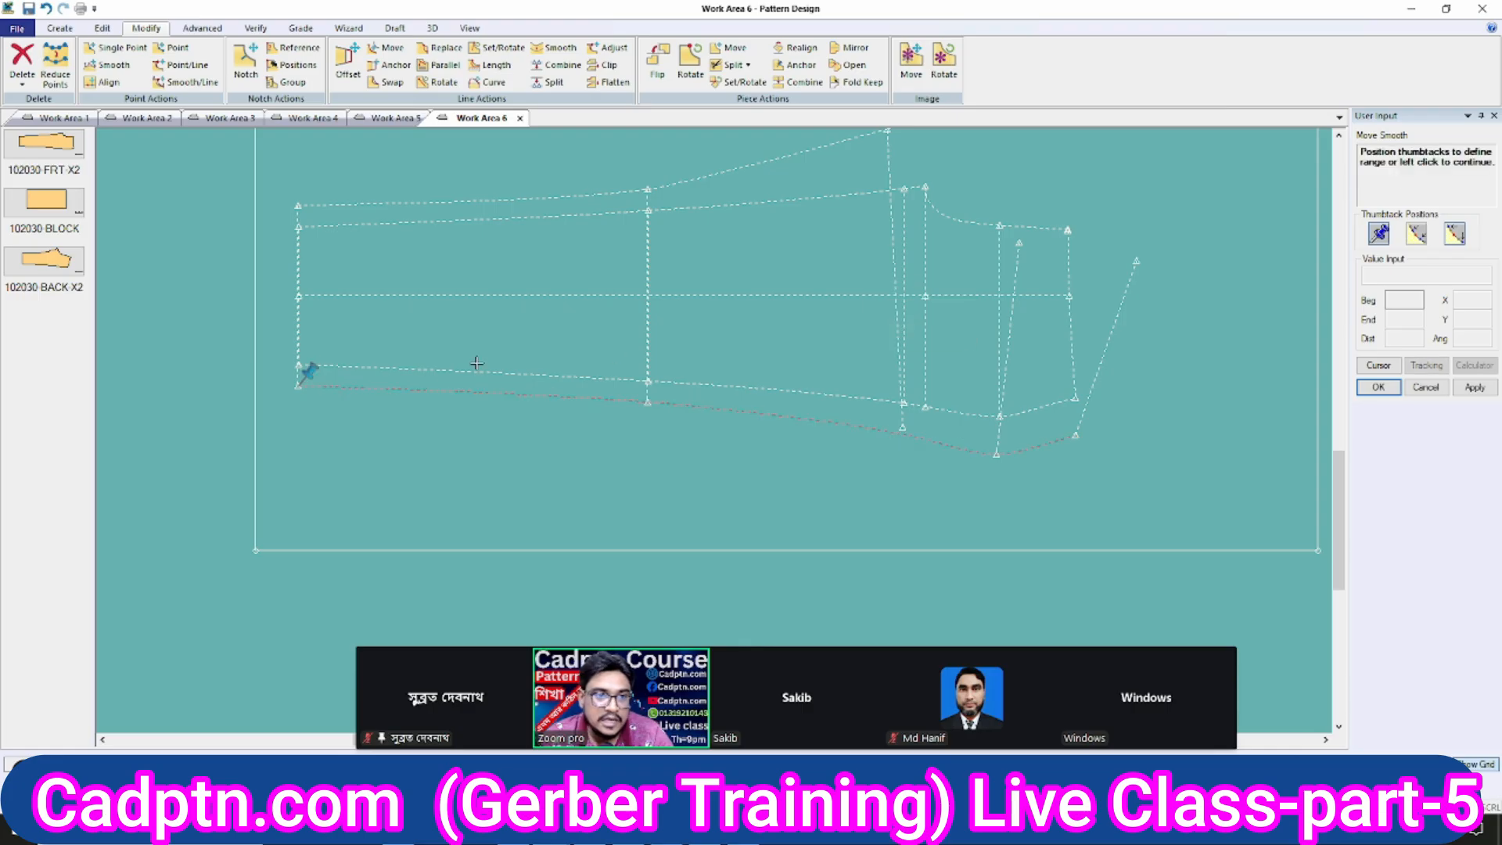
drag(315, 376, 978, 429)
scroll(919, 406, up, 1)
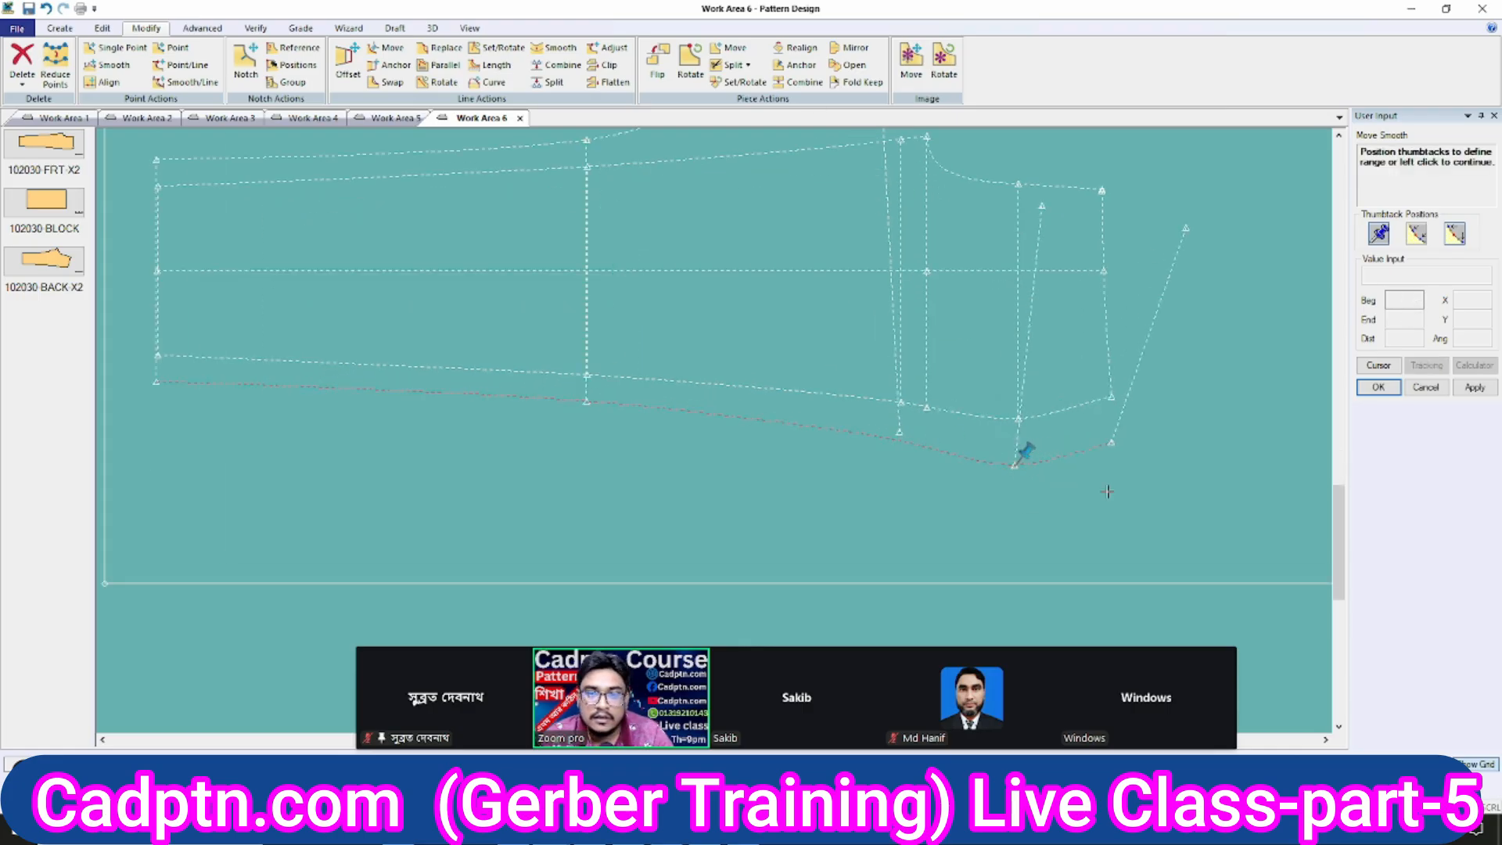
scroll(1158, 438, up, 1)
click(1127, 440)
click(1121, 442)
right_click(1121, 443)
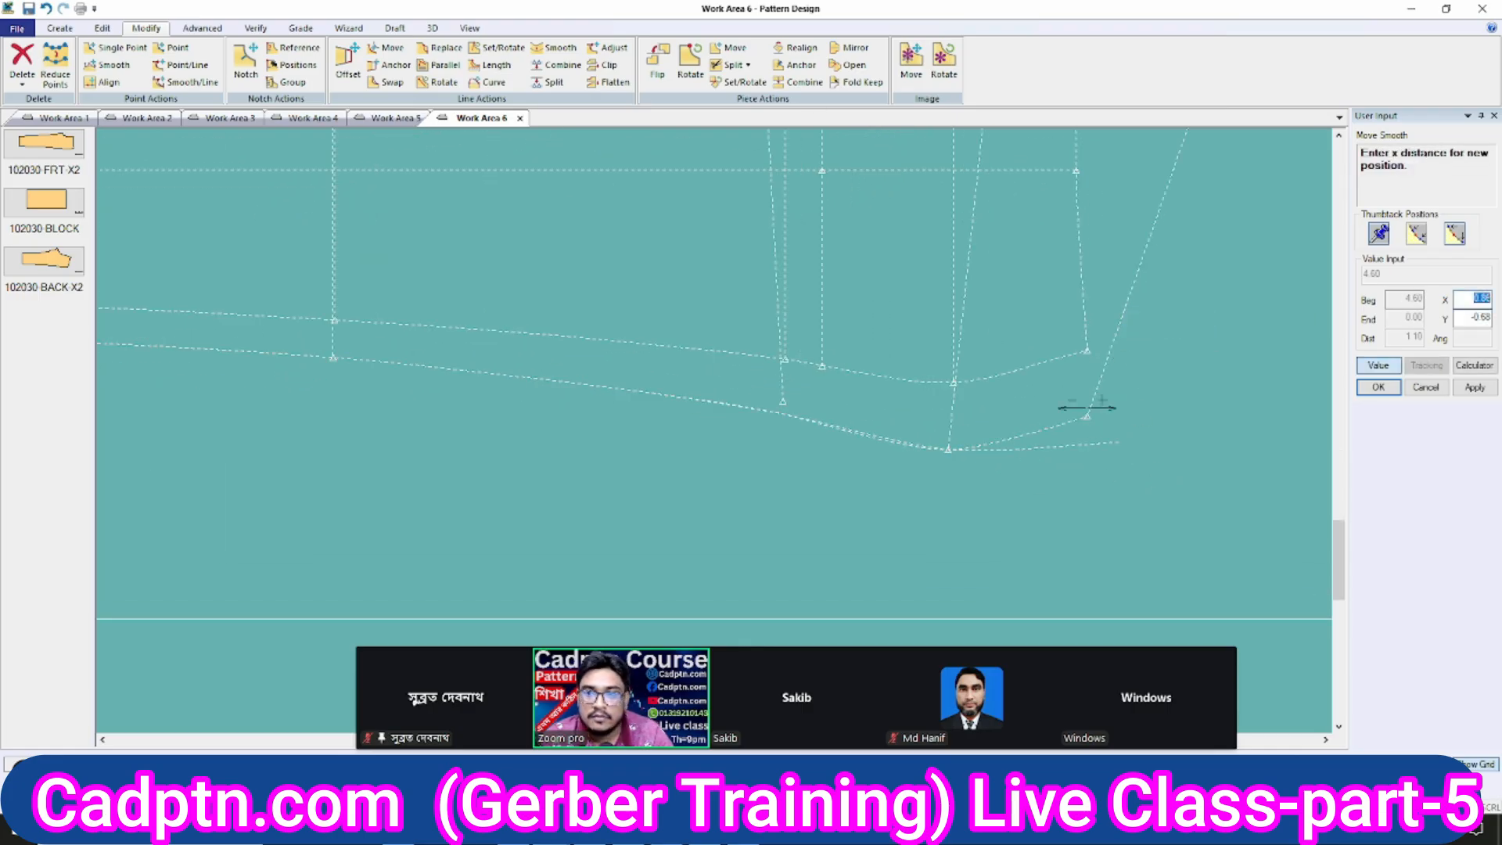
click(1466, 317)
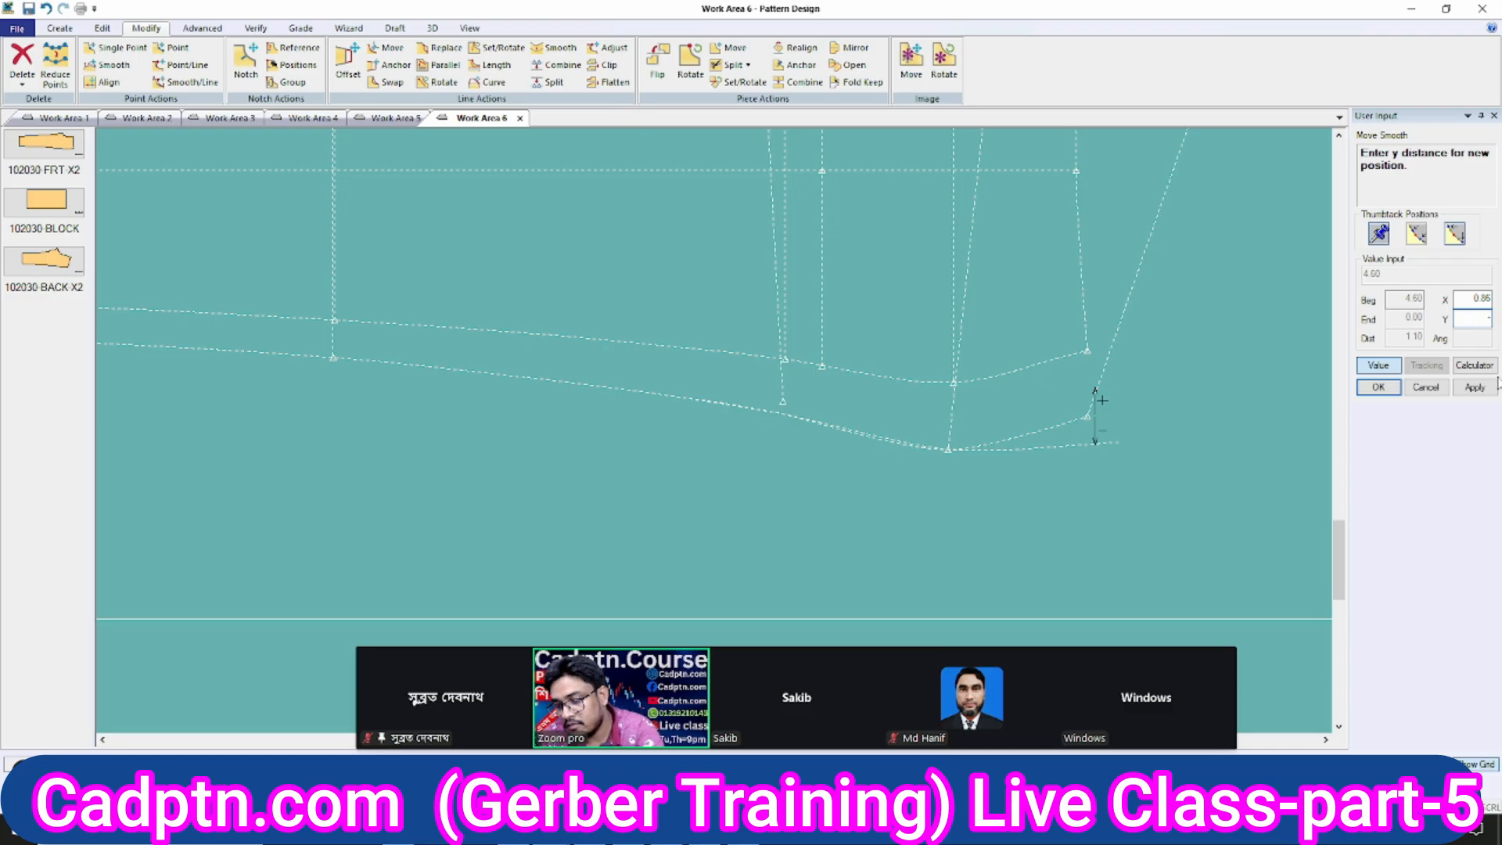
key(Return)
text(00)
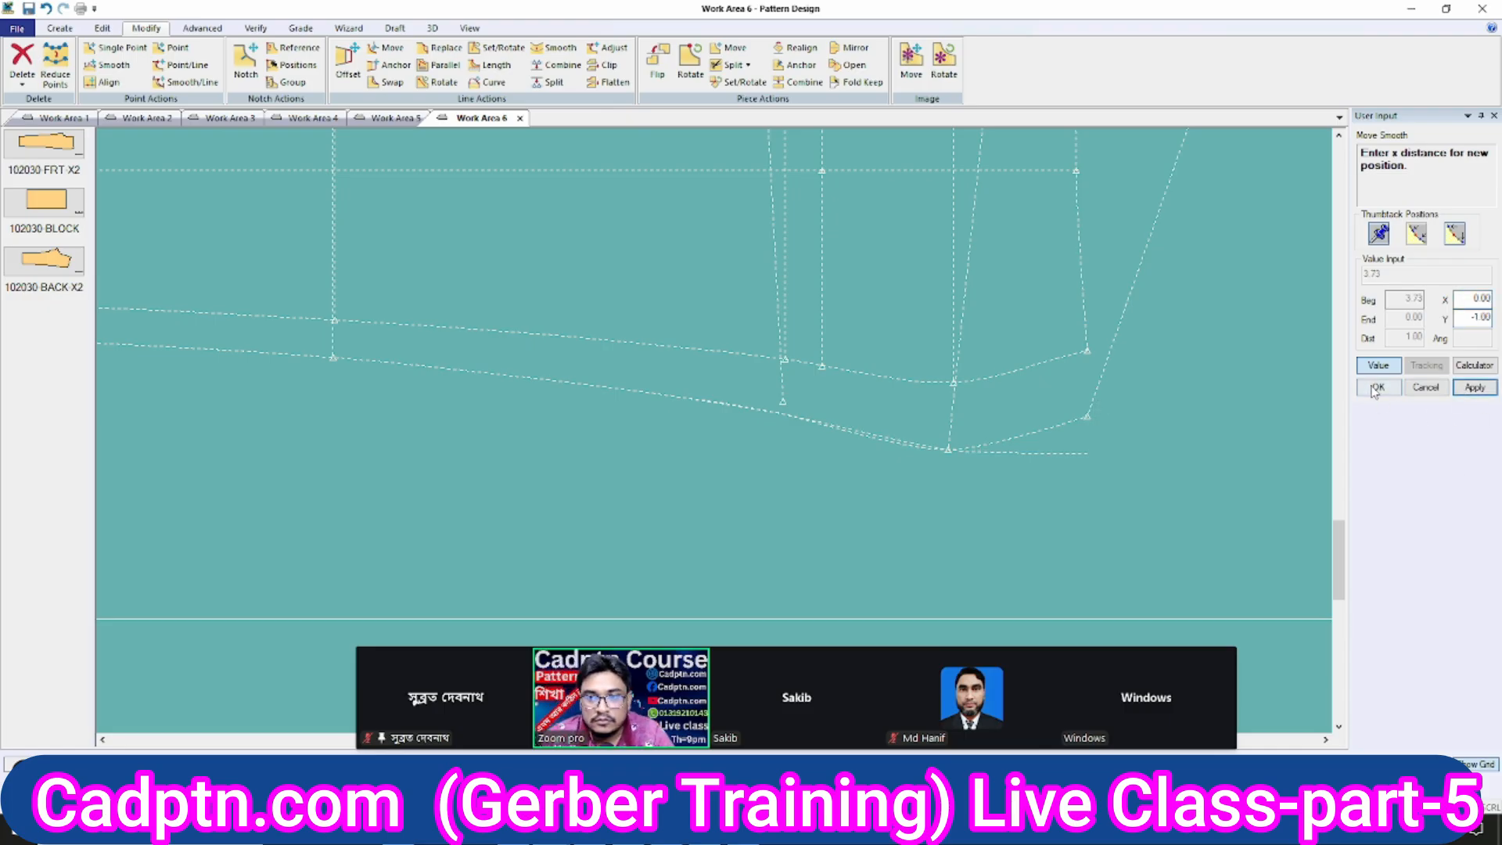
click(1379, 387)
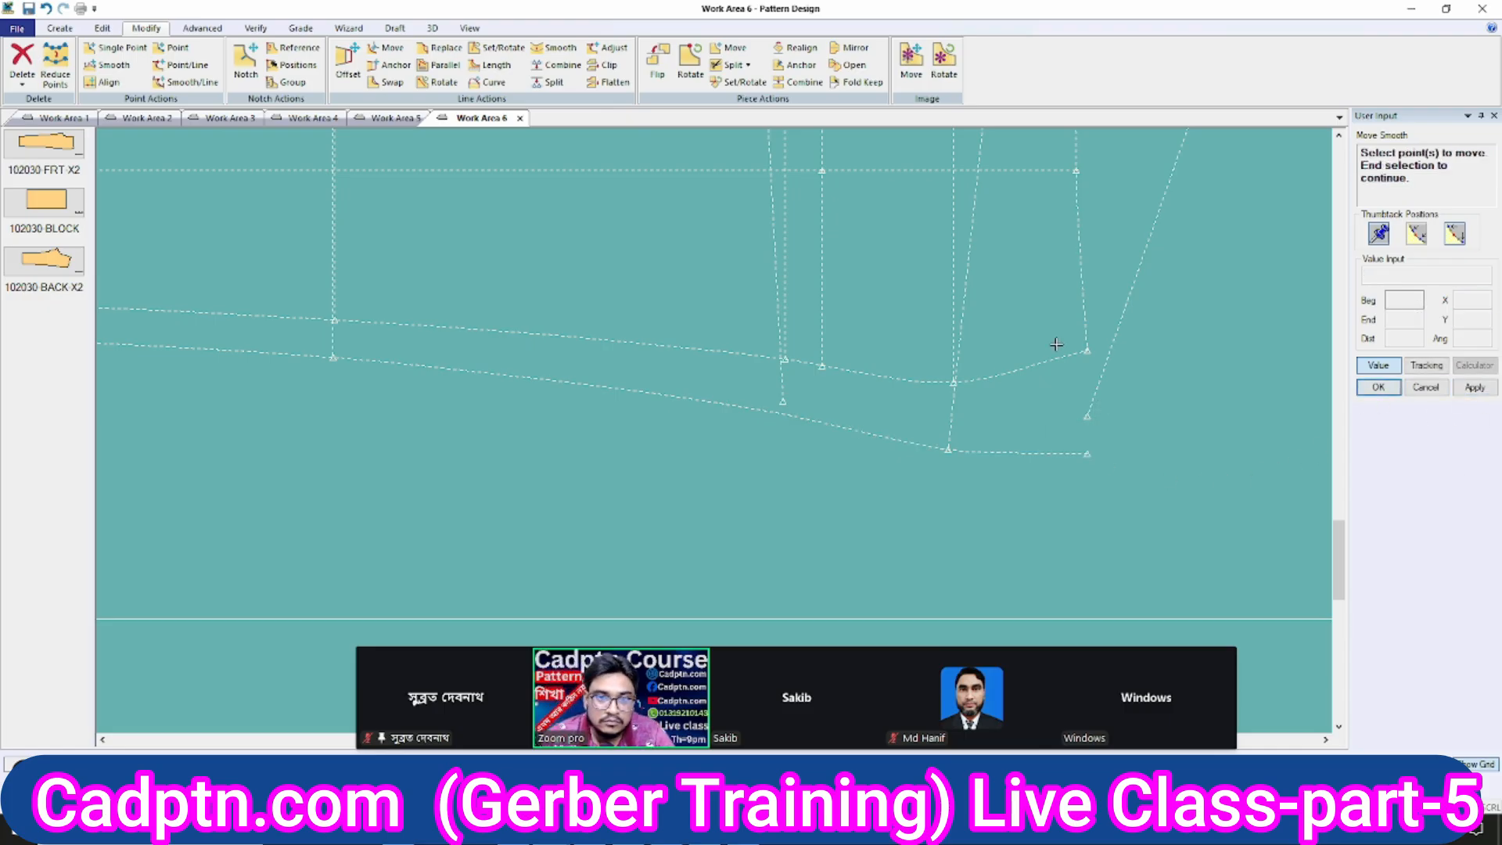
right_click(1039, 290)
click(1055, 299)
Use Move Point to extend the slanted back crotch line's lower end until it meets the back outseam.
scroll(955, 356, down, 5)
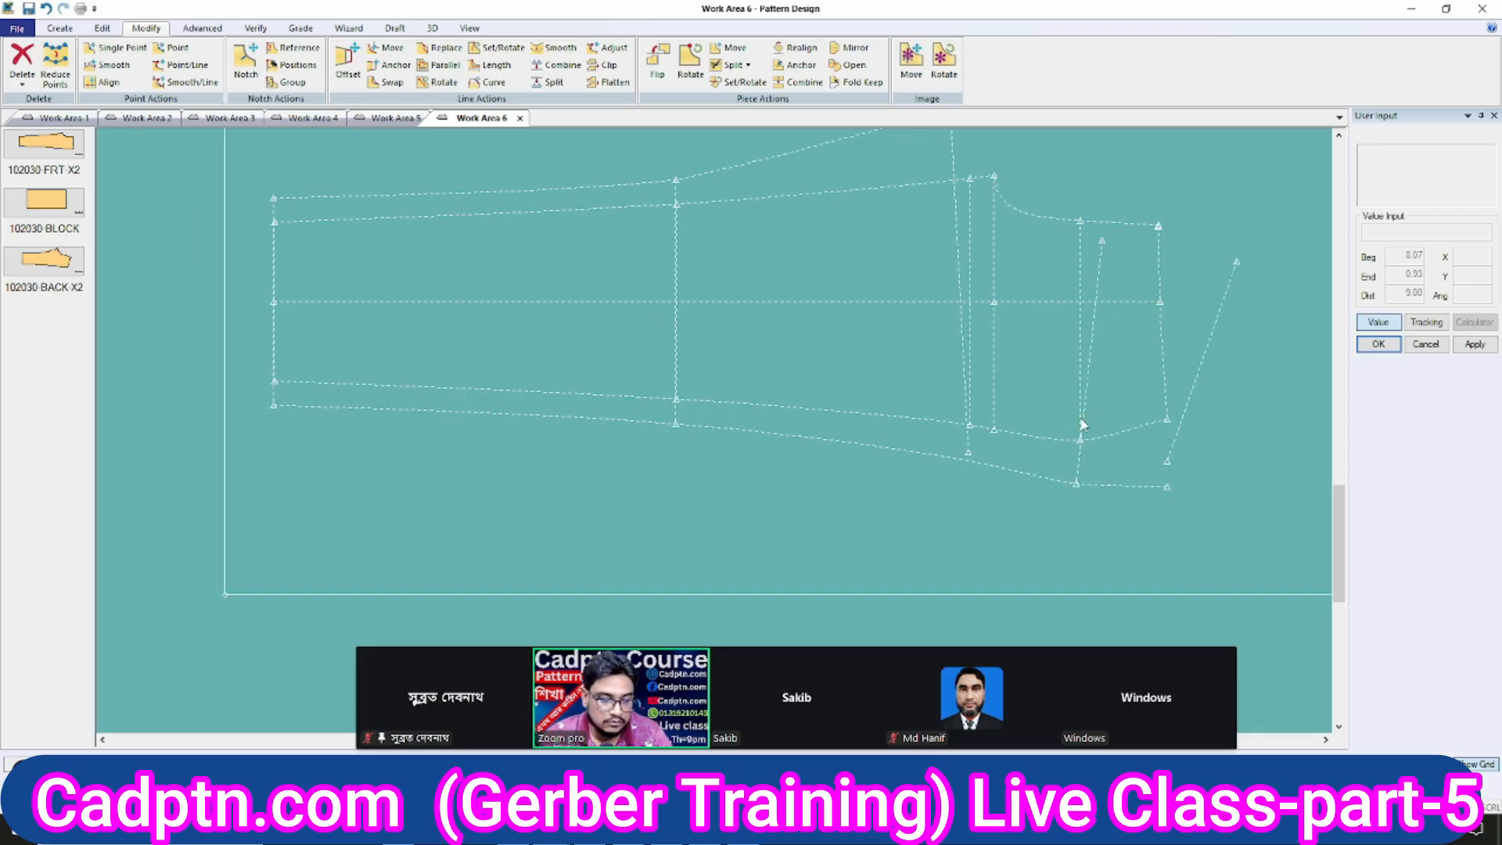
key(m)
click(968, 453)
right_click(1000, 313)
click(1041, 323)
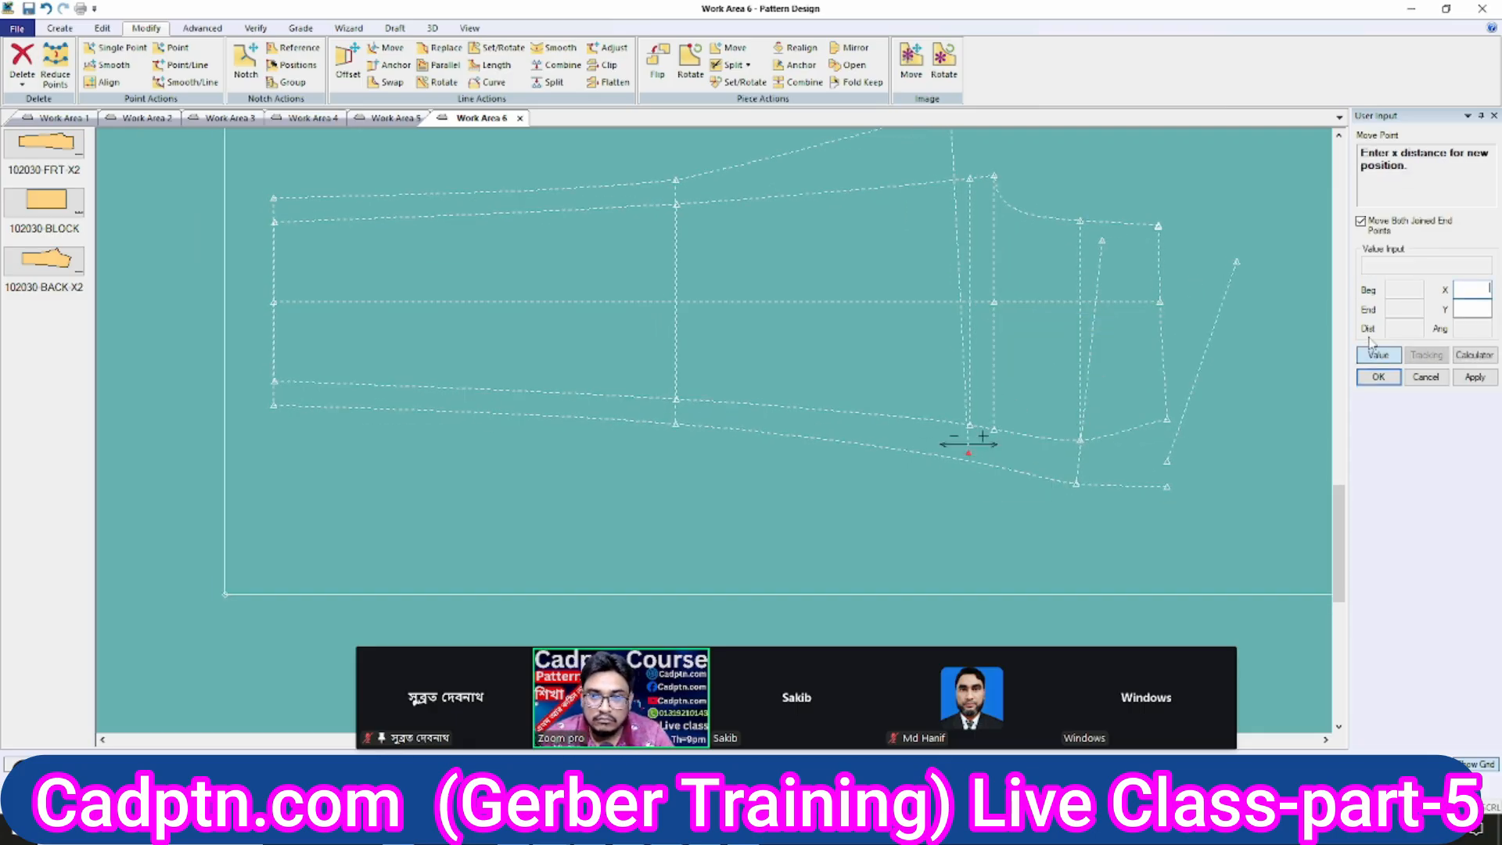
click(1377, 355)
scroll(978, 465, up, 1)
click(967, 461)
right_click(993, 255)
click(1034, 265)
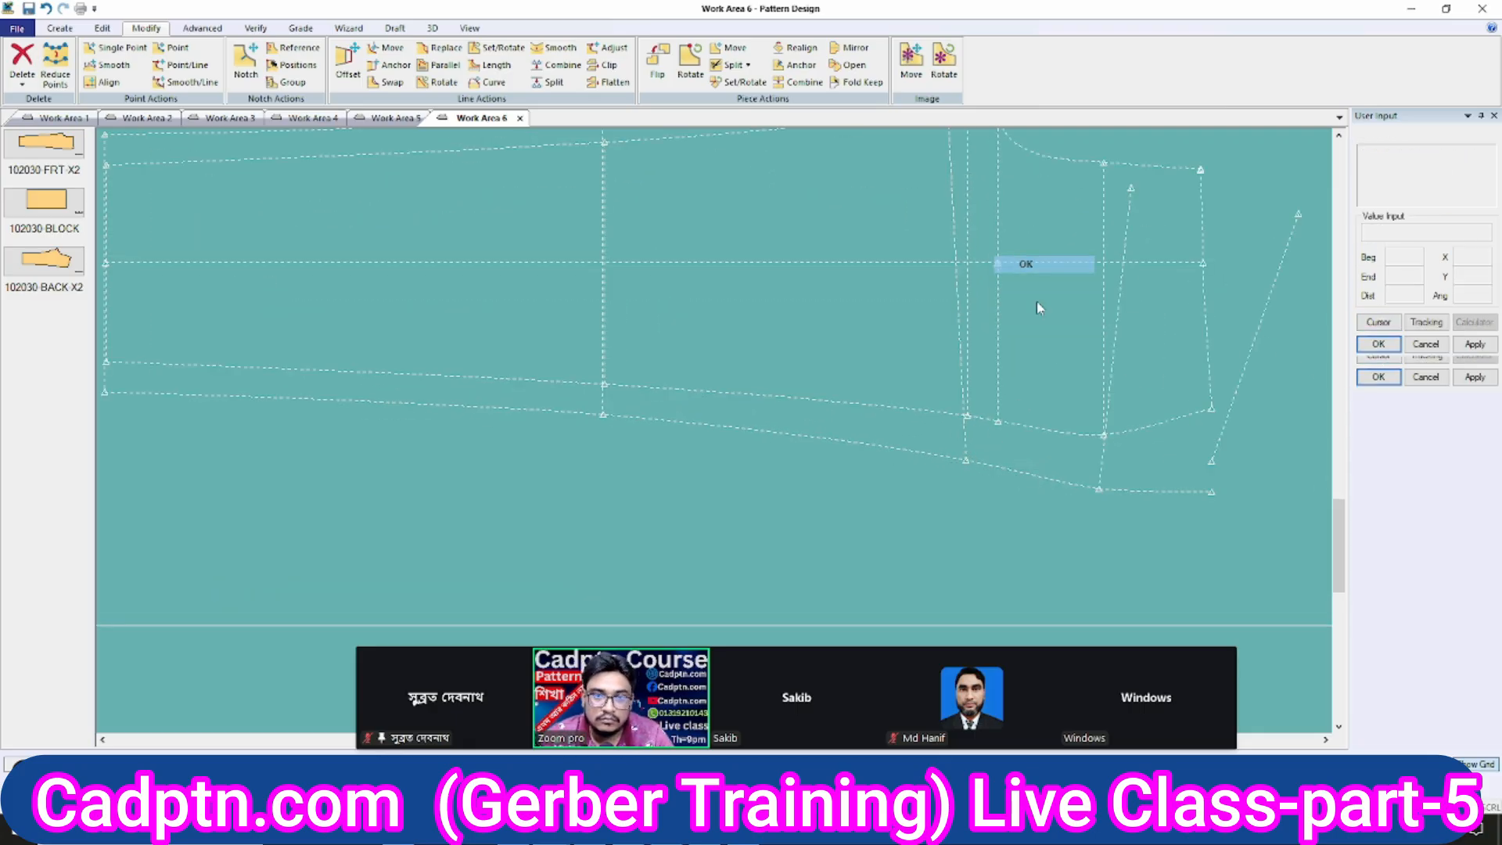
scroll(1013, 376, down, 4)
scroll(1073, 376, up, 2)
Delete the old slanted back waistline that no longer meets the moved outseam end.
key(d)
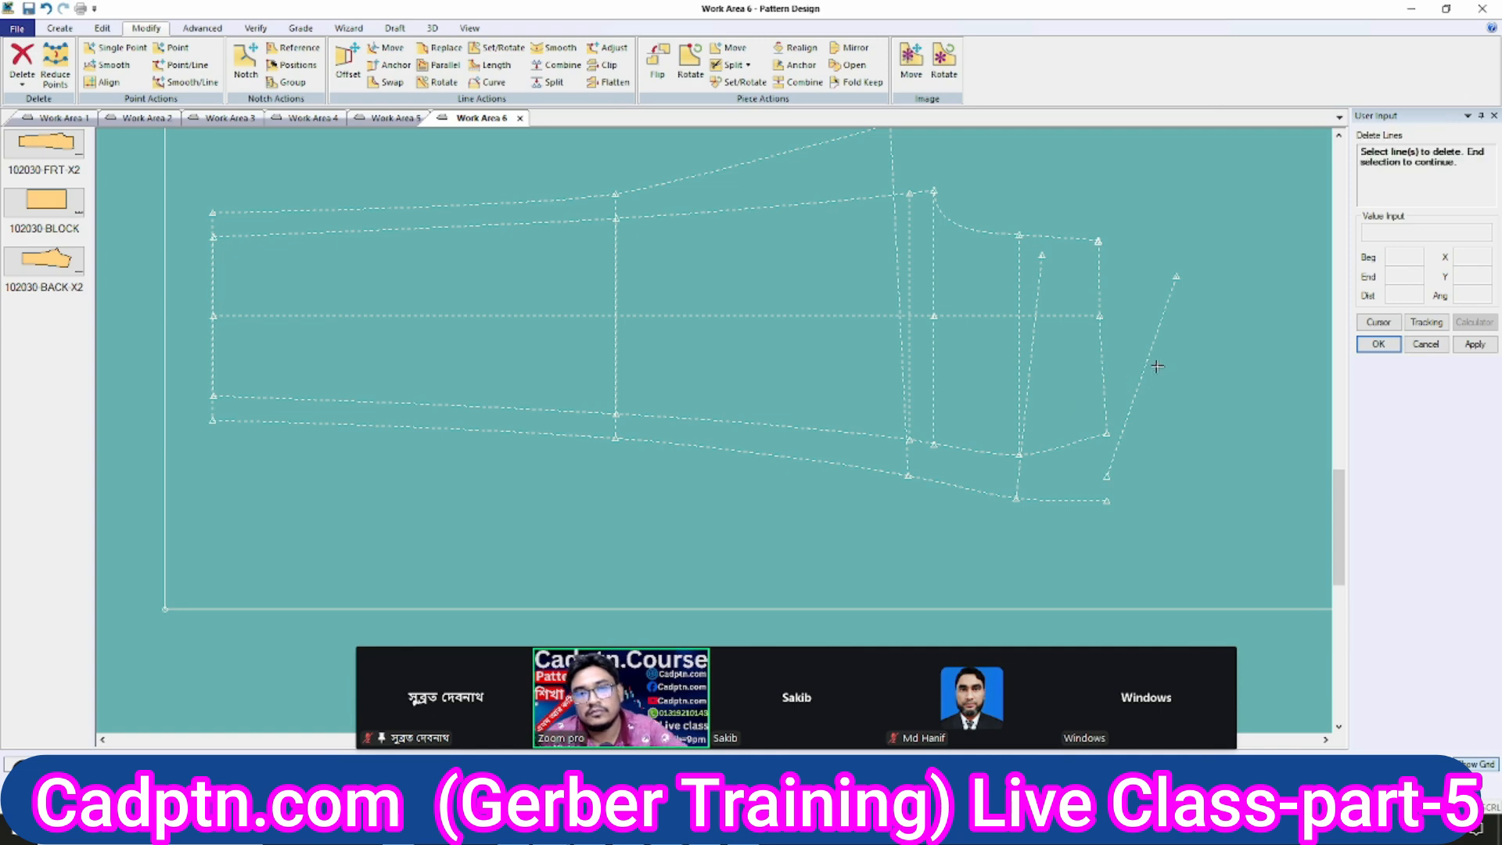
click(1152, 360)
right_click(1170, 227)
click(1167, 229)
right_click(1167, 229)
click(1167, 229)
middle_drag(690, 349, 766, 345)
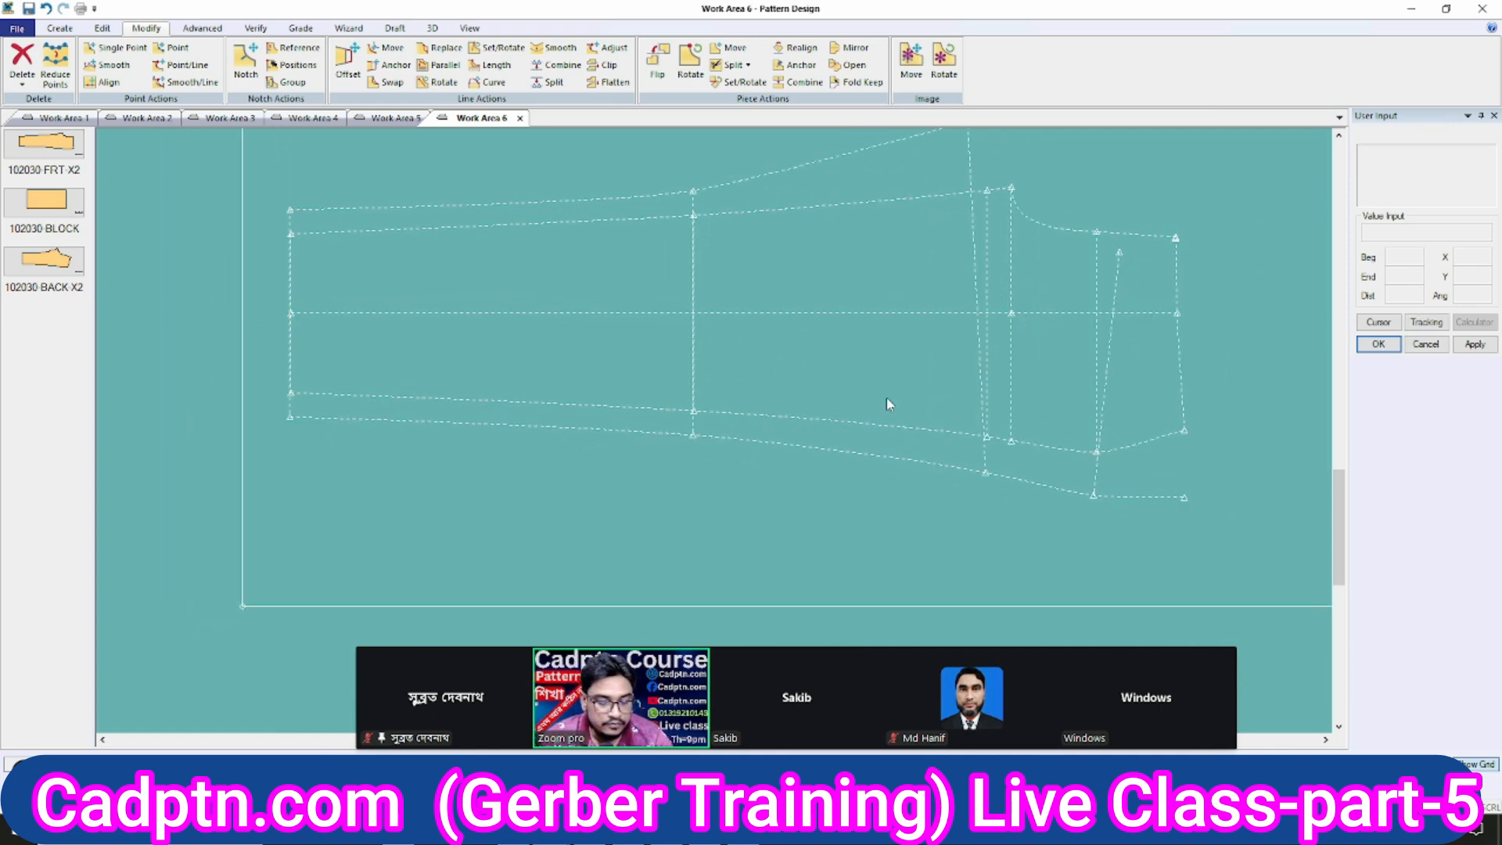
Measure the front outseam's graded length and compare it with the back outseam's.
key(alt)
key(alt+g)
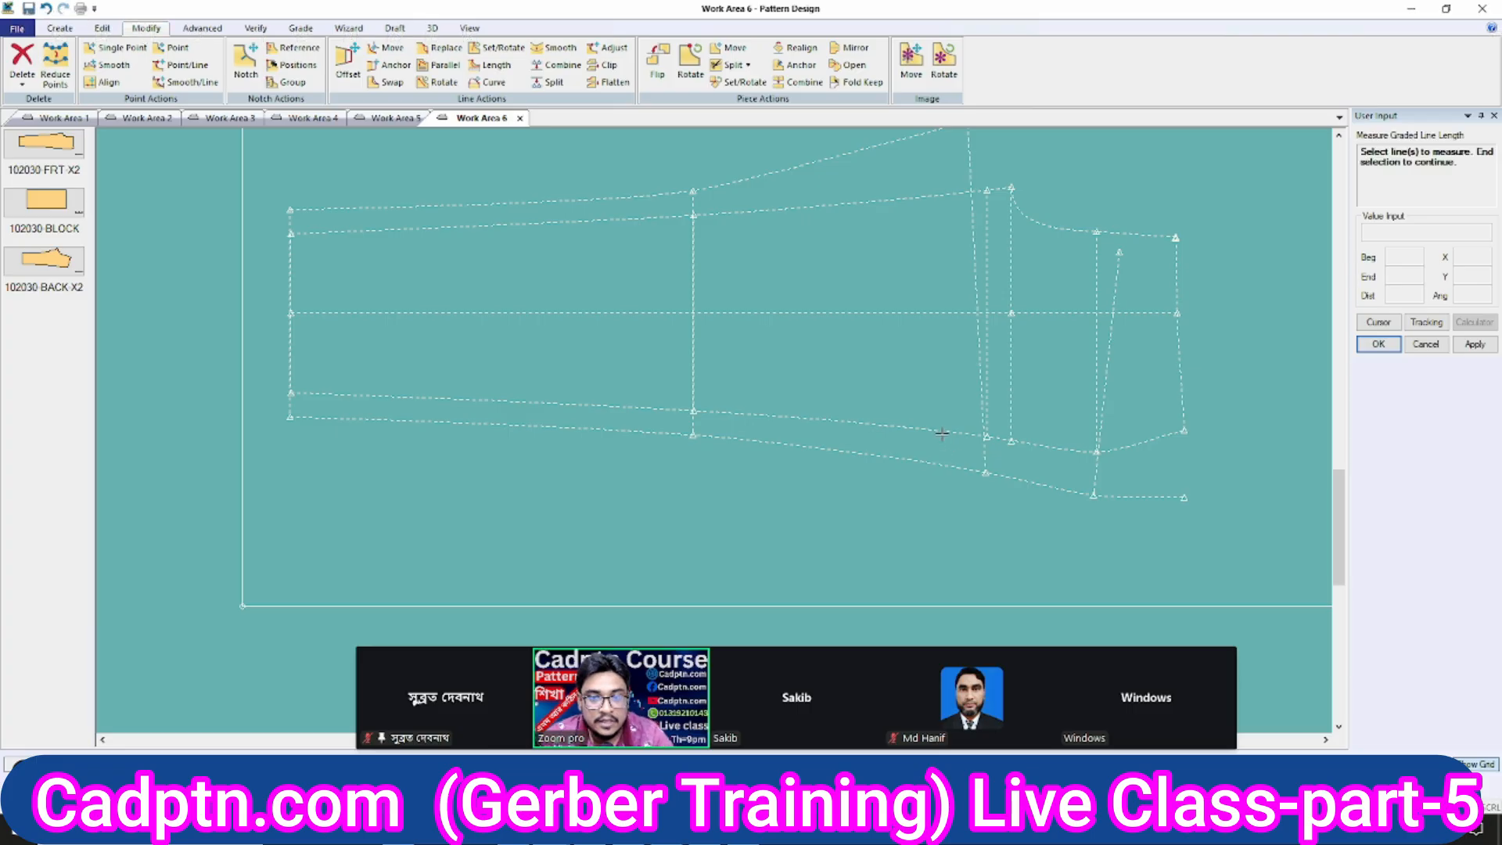
click(942, 433)
right_click(1013, 336)
click(1064, 348)
click(935, 468)
right_click(1063, 323)
click(1114, 332)
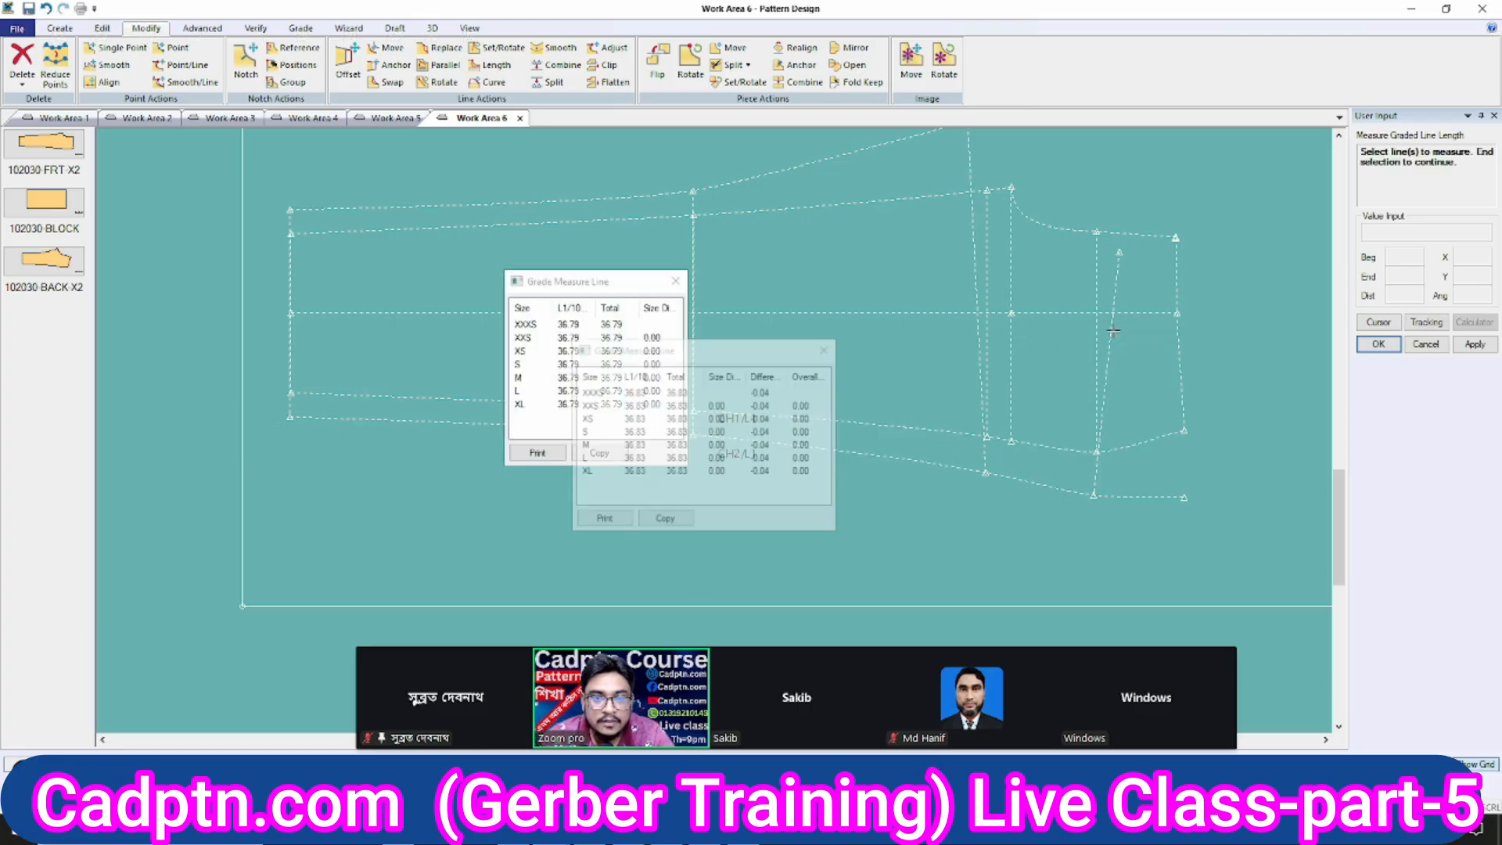
right_click(1103, 298)
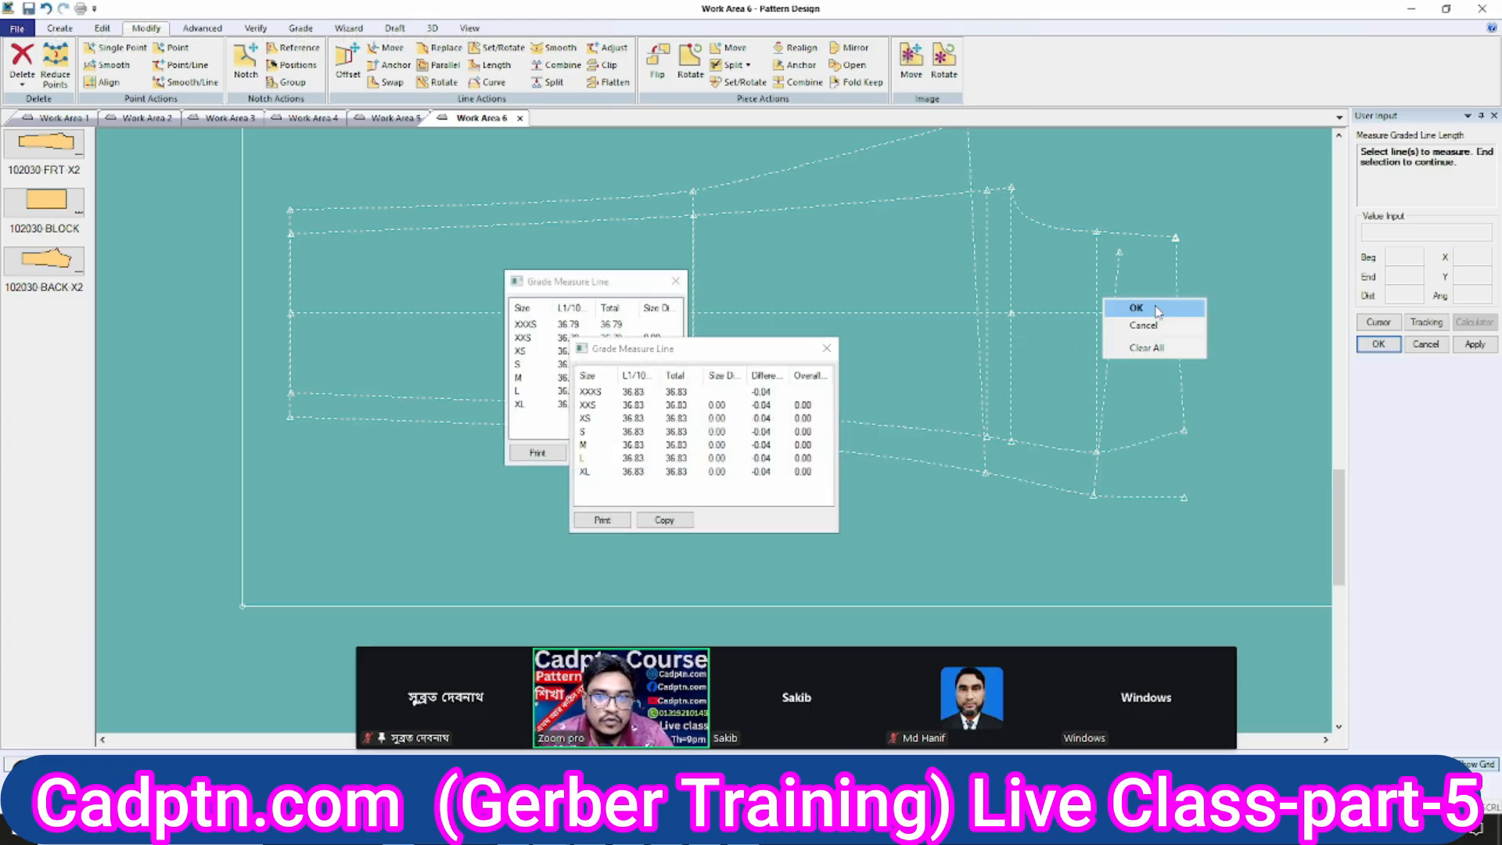
click(1154, 306)
Use Move Smooth to shift the front outseam vertically by about Y -0.11 between hip and waist, keeping both ends fixed.
middle_drag(1099, 405, 923, 298)
scroll(924, 298, up, 2)
middle_drag(997, 352, 995, 375)
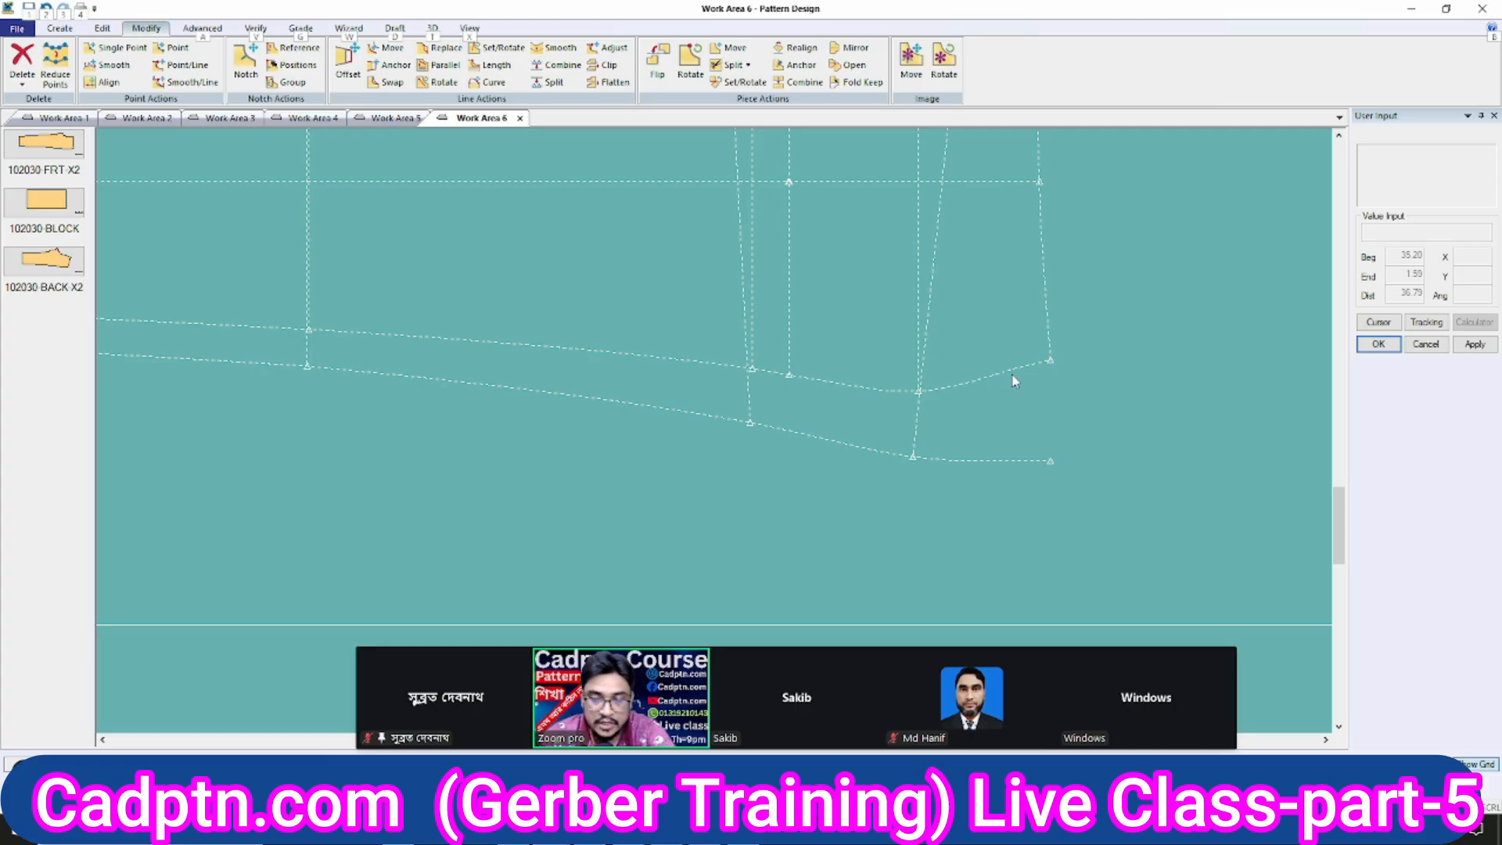
key(alt+s)
click(996, 373)
right_click(686, 227)
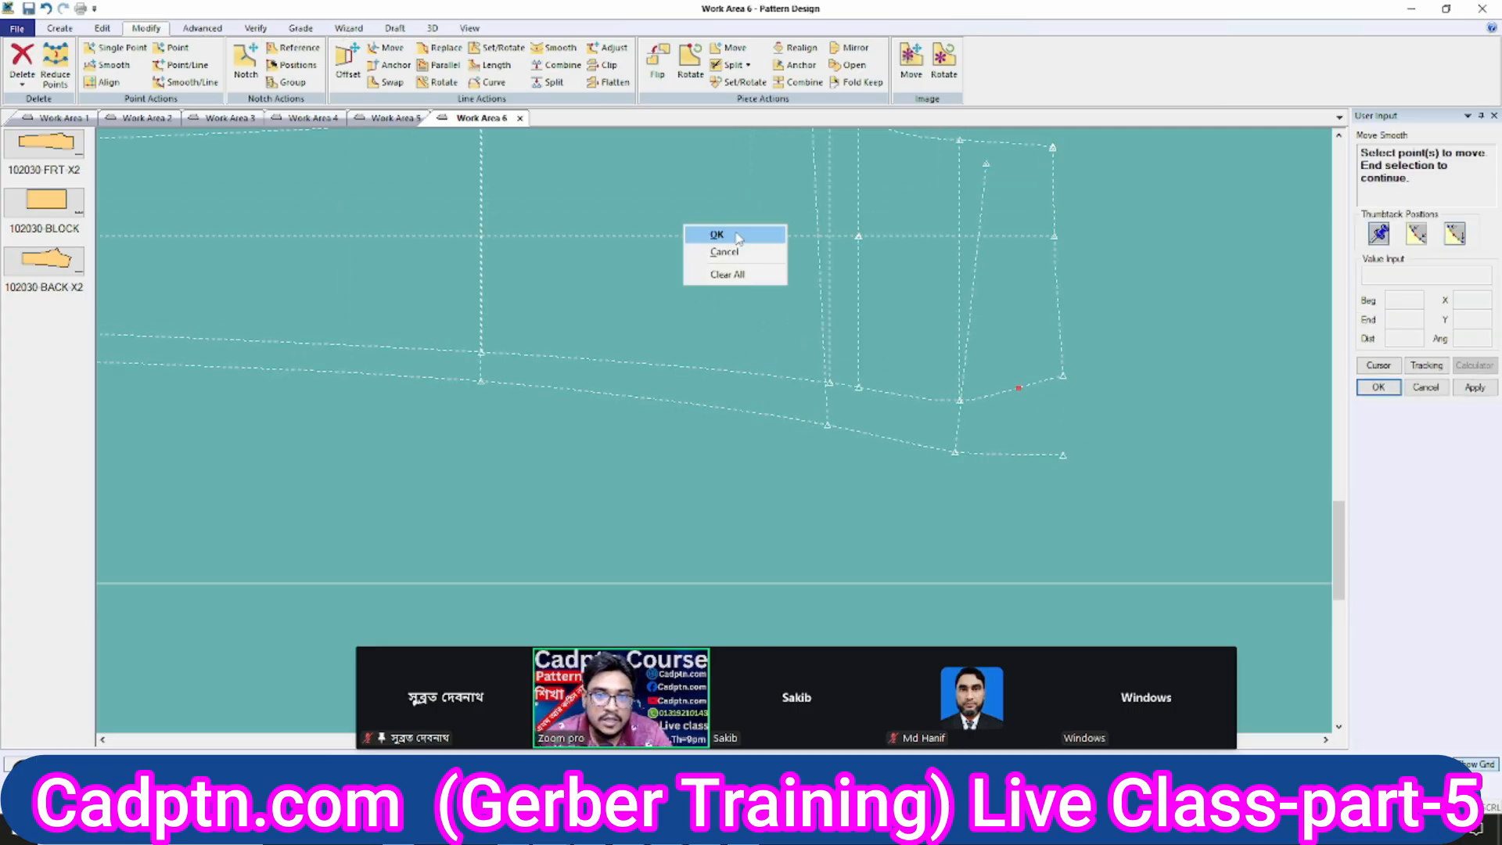
click(702, 233)
scroll(821, 383, up, 2)
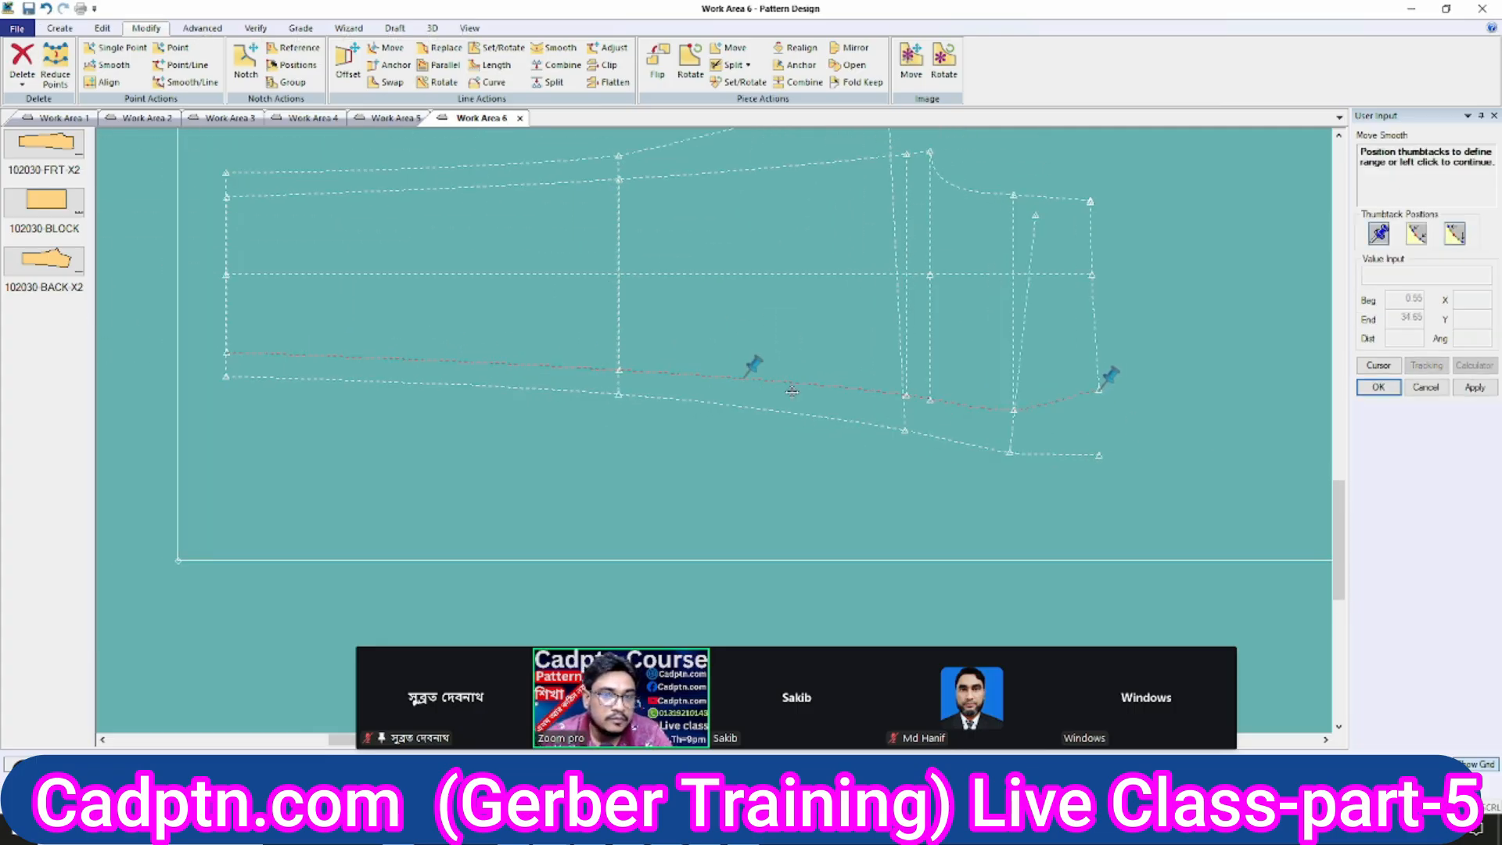
scroll(1100, 409, up, 4)
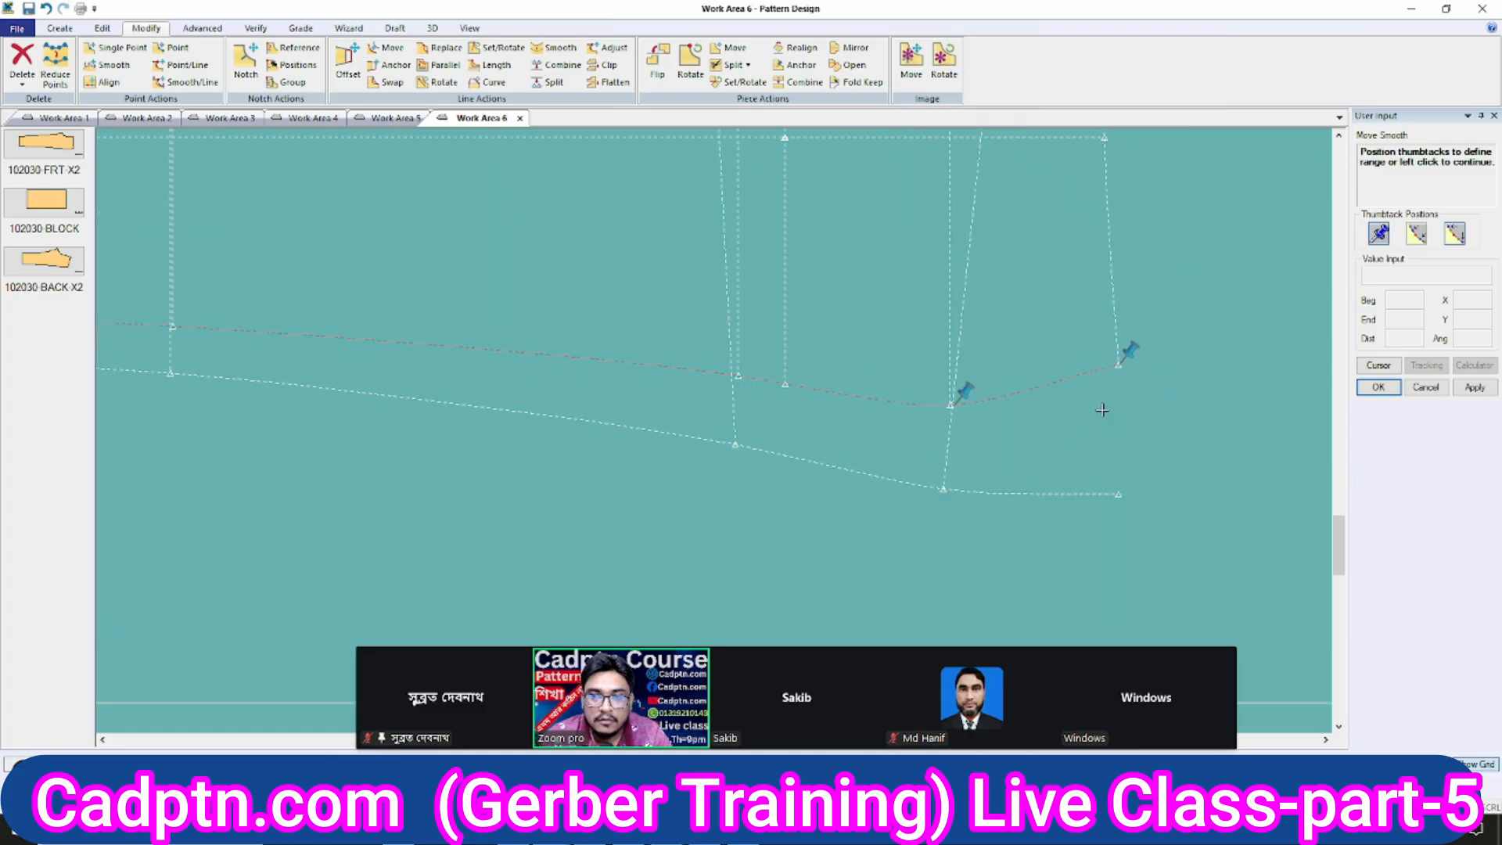
right_click(882, 245)
click(880, 251)
right_click(834, 303)
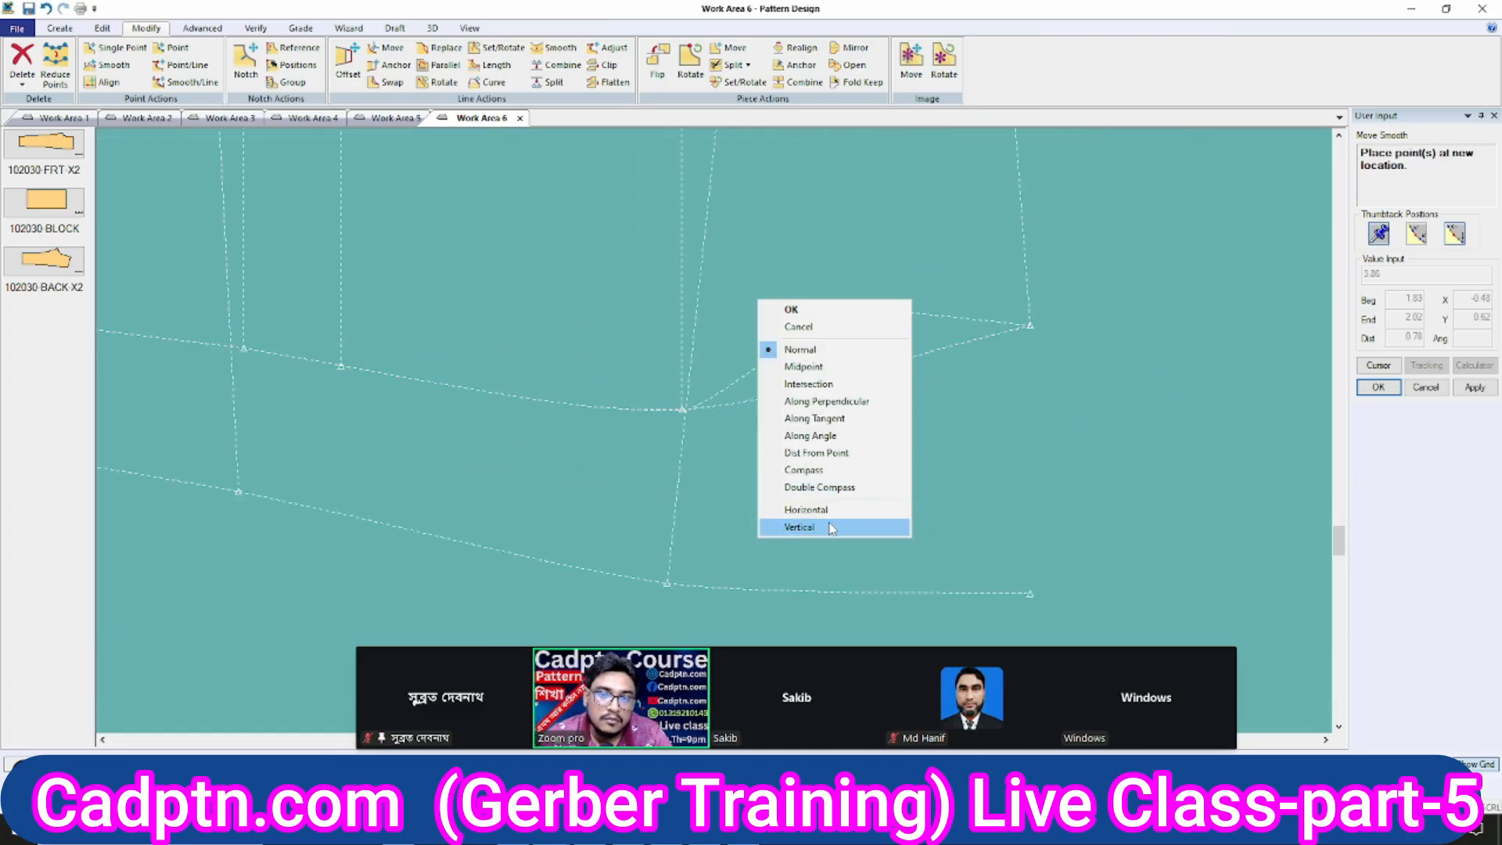
click(799, 527)
scroll(1180, 336, up, 1)
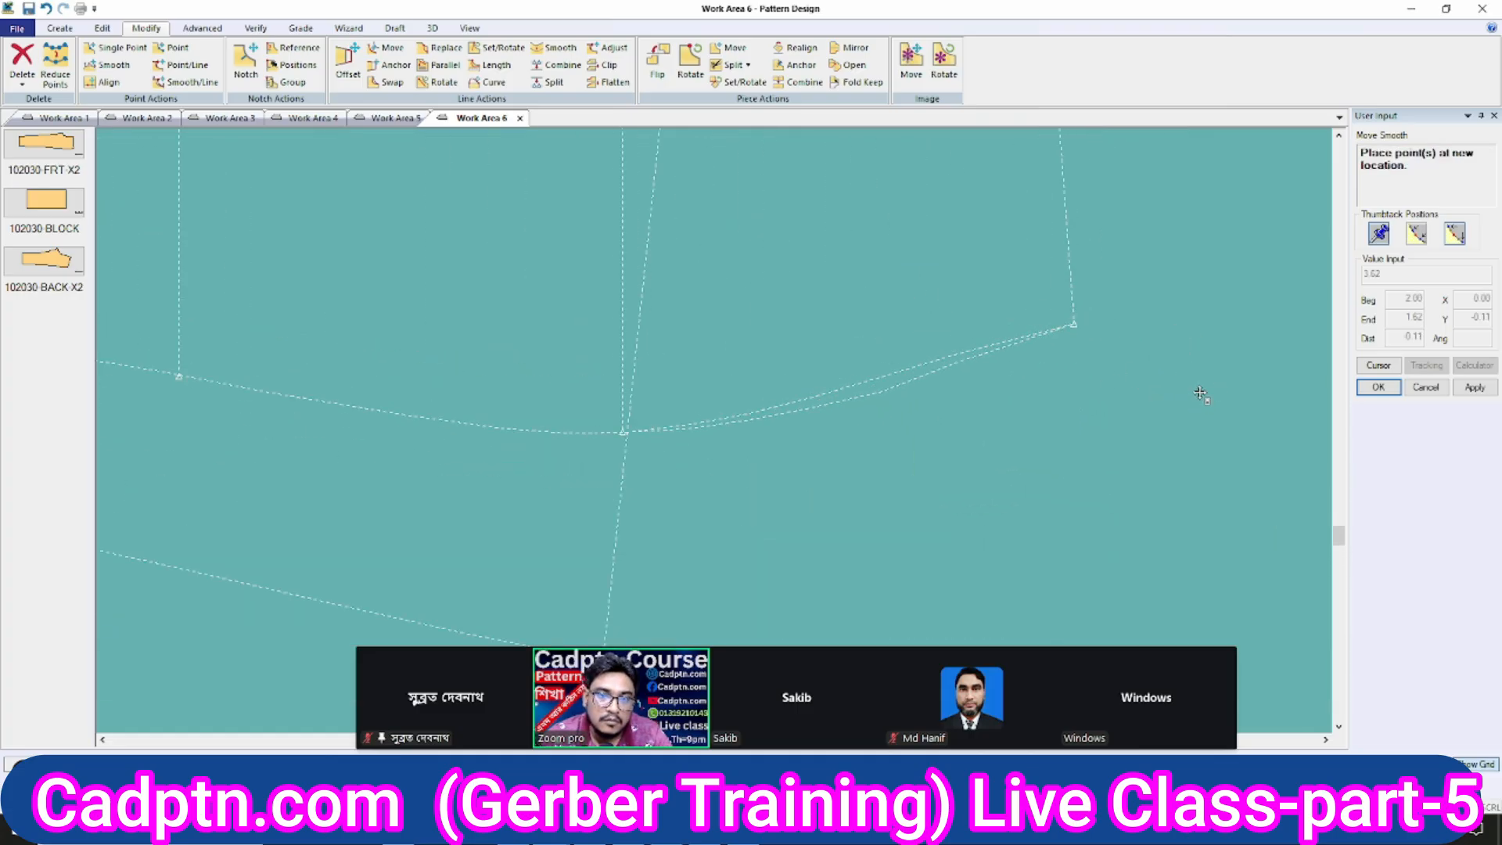
click(1201, 393)
Smooth the upper front outseam near the waist by moving an intermediate point vertically by about Y -0.04 within a short range.
click(951, 365)
scroll(1122, 379, down, 2)
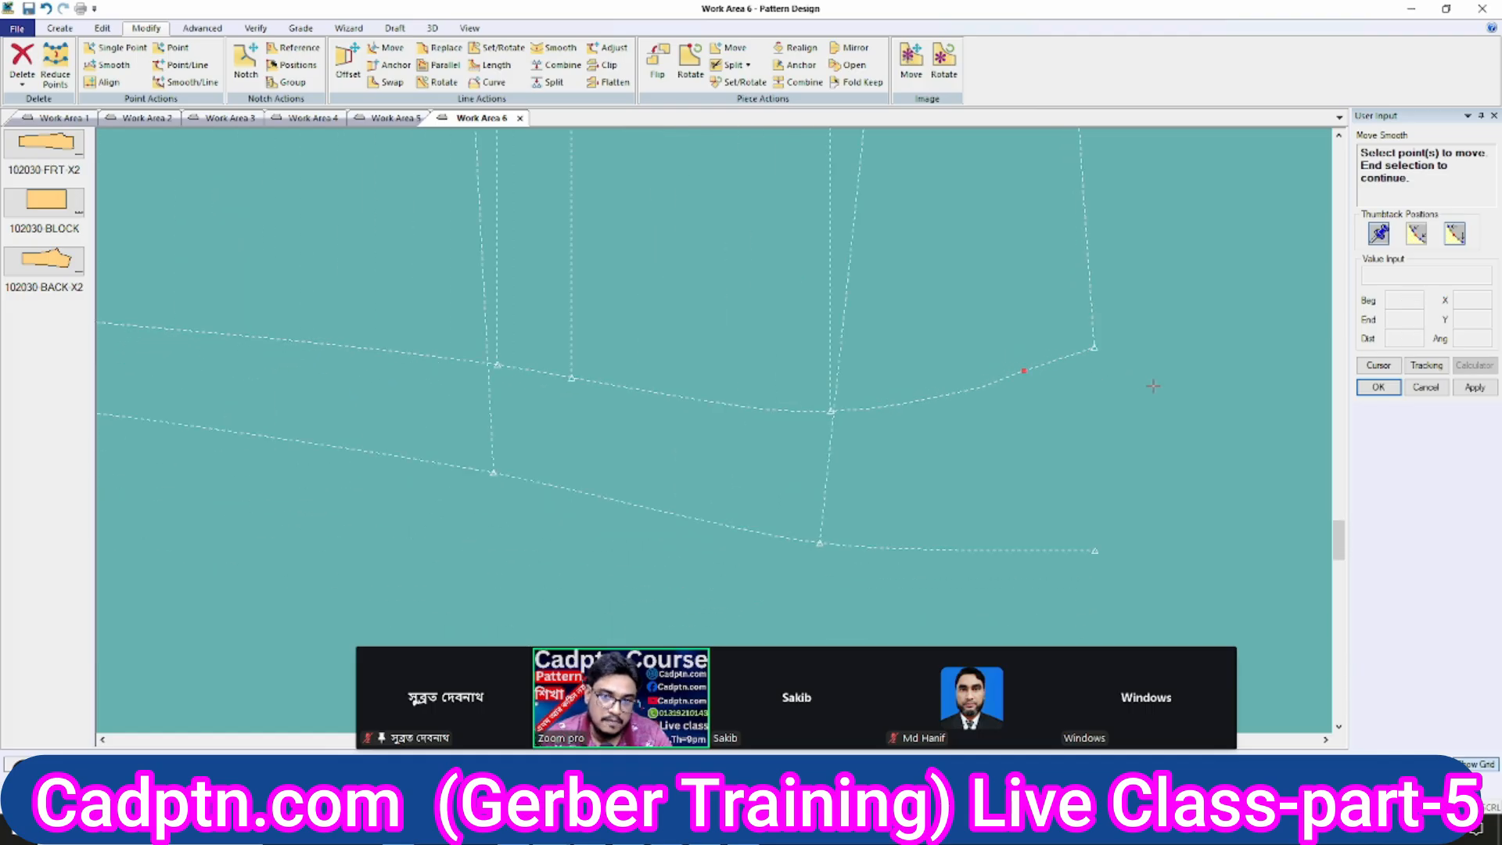
scroll(1153, 386, down, 4)
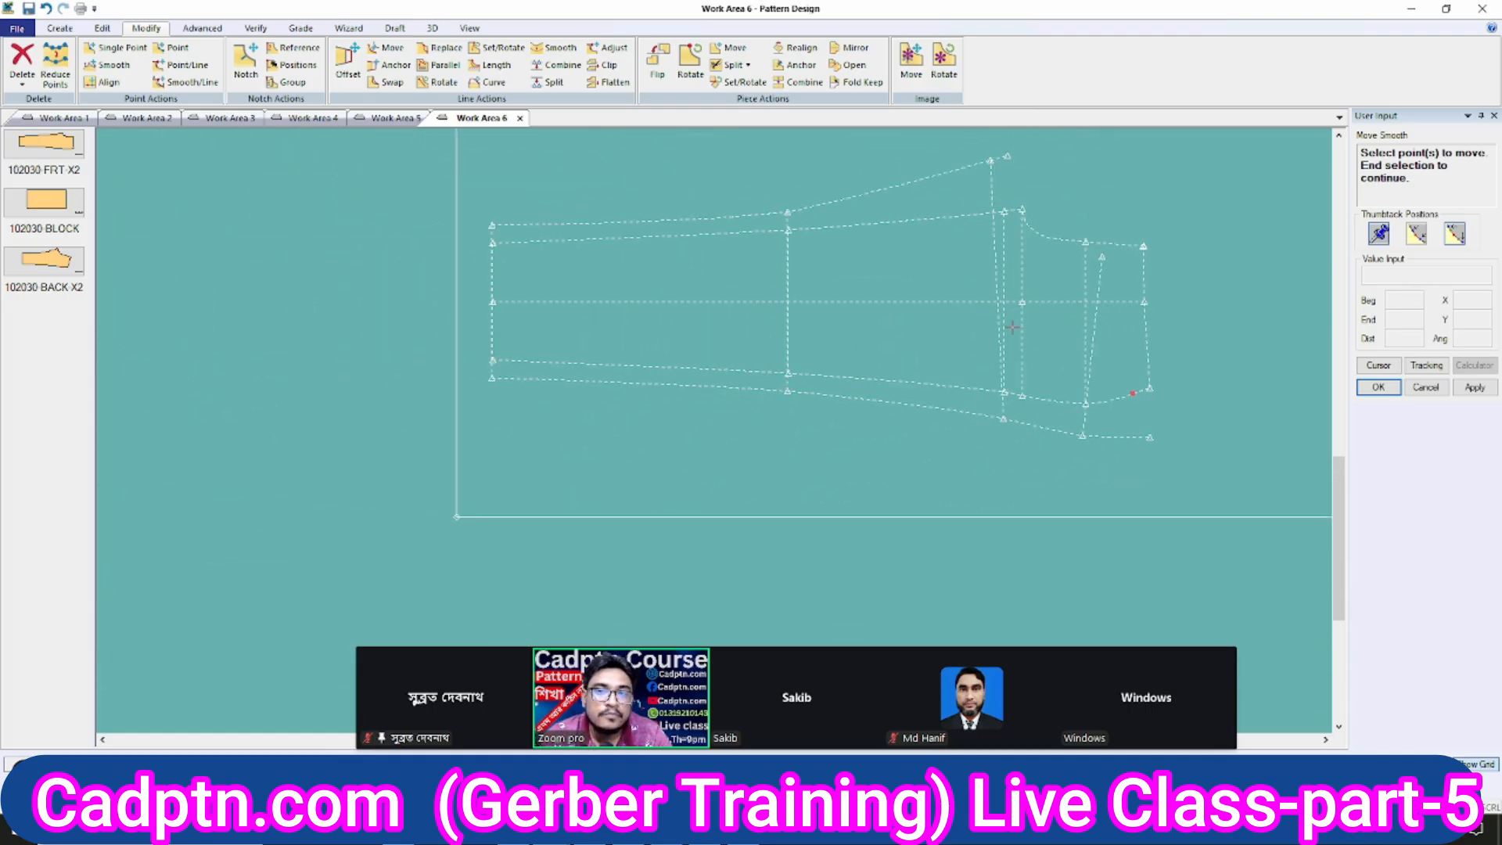
right_click(1013, 327)
click(1001, 330)
scroll(1130, 406, up, 4)
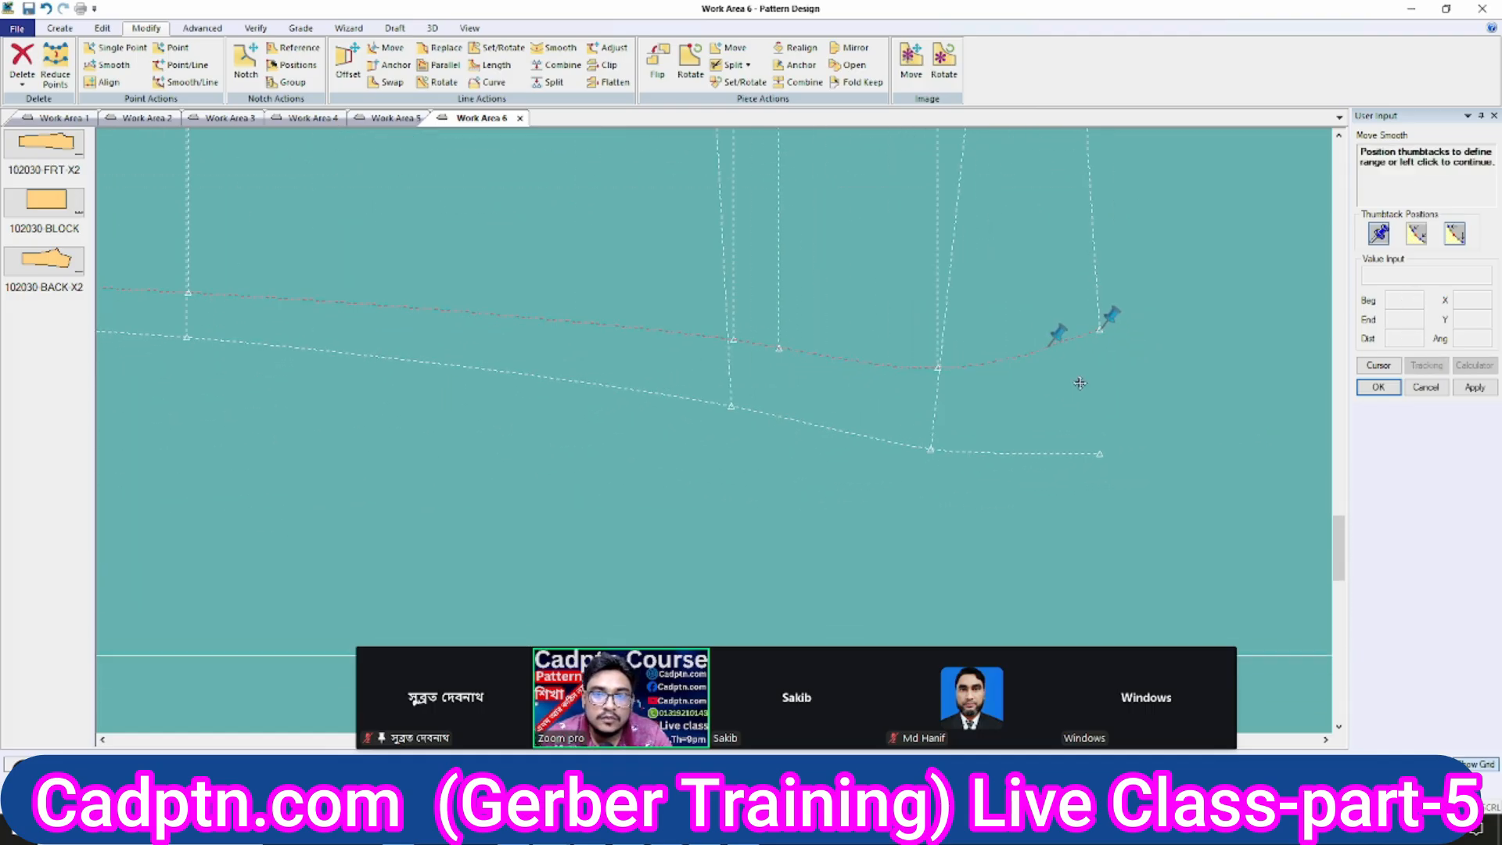
scroll(1248, 316, up, 2)
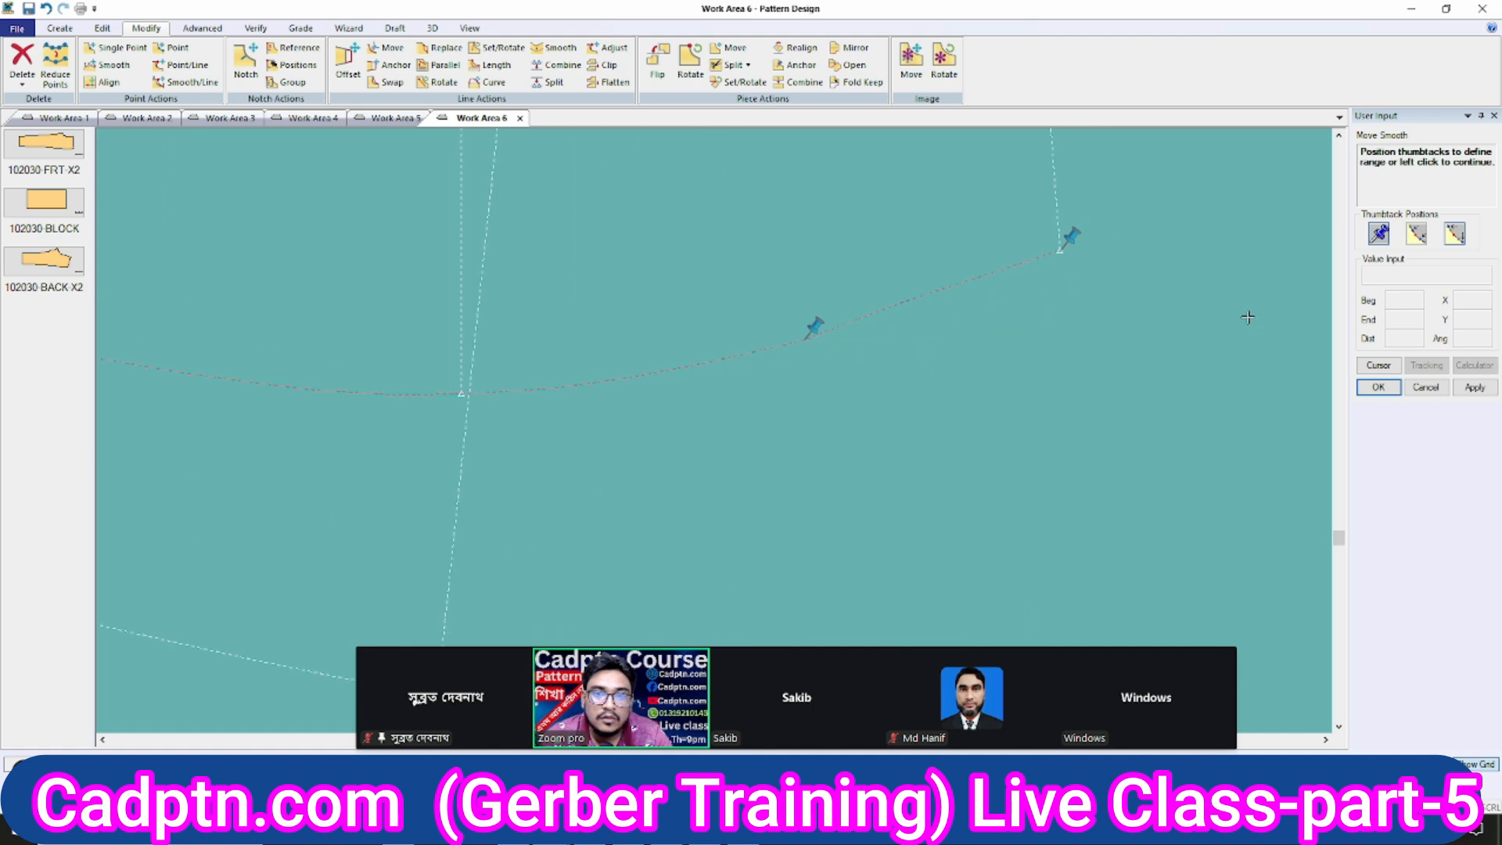
right_click(1171, 225)
click(1172, 227)
right_click(996, 318)
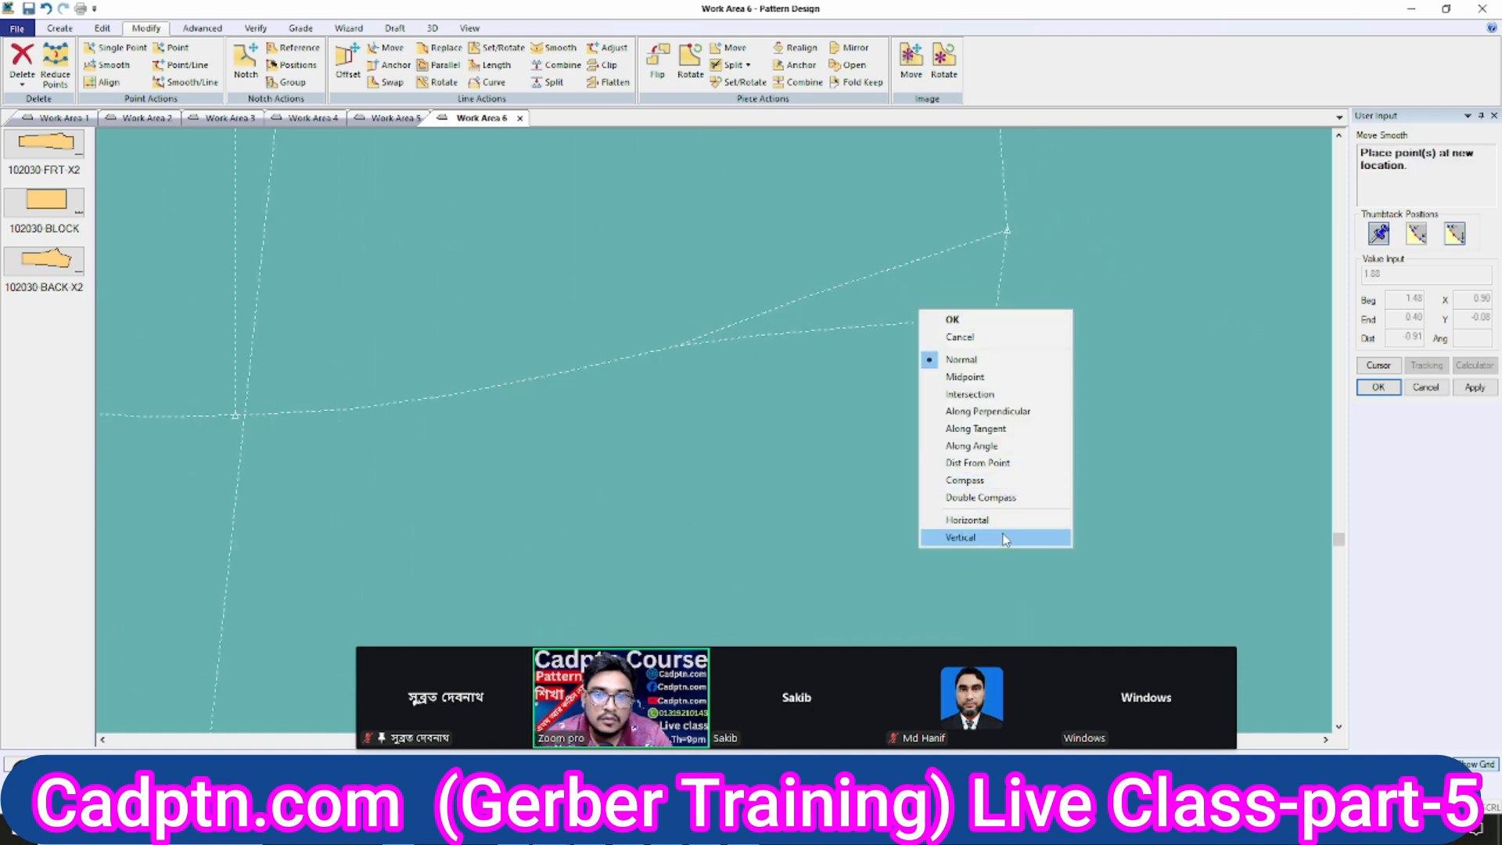
click(967, 520)
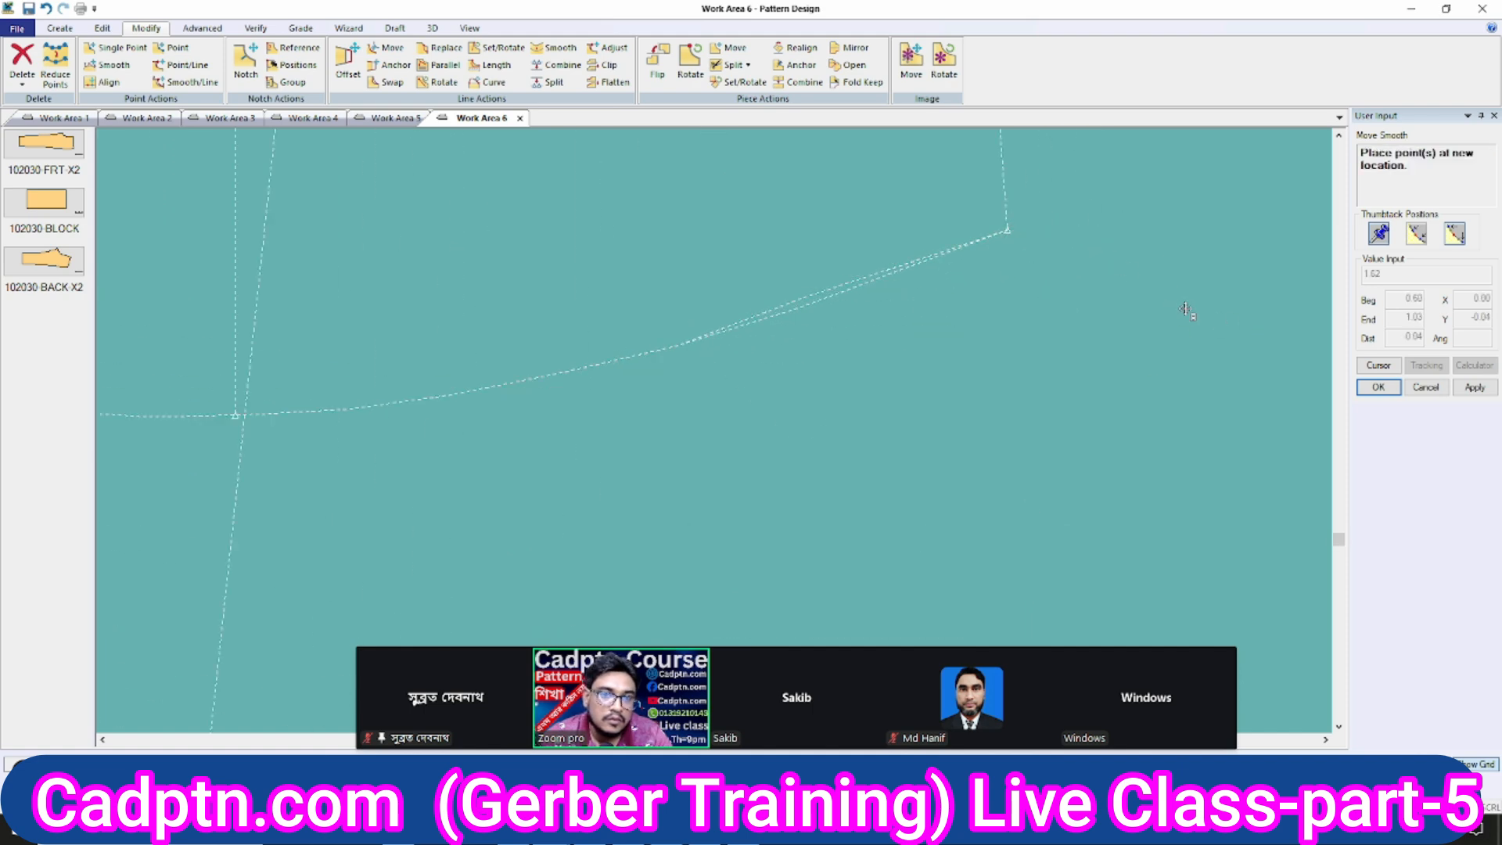
click(1186, 309)
scroll(1190, 352, down, 5)
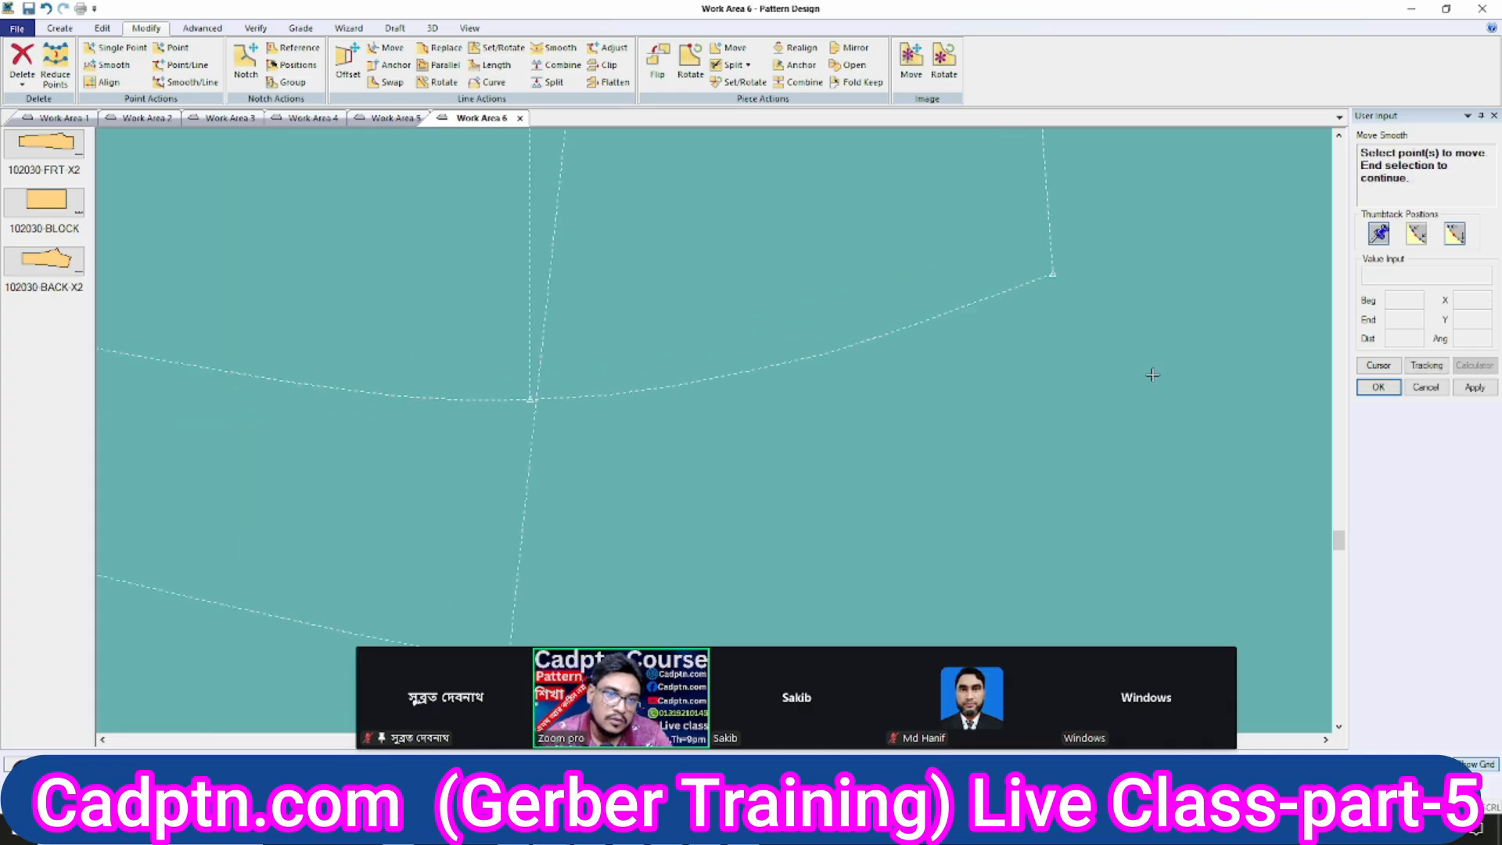
scroll(1212, 476, down, 5)
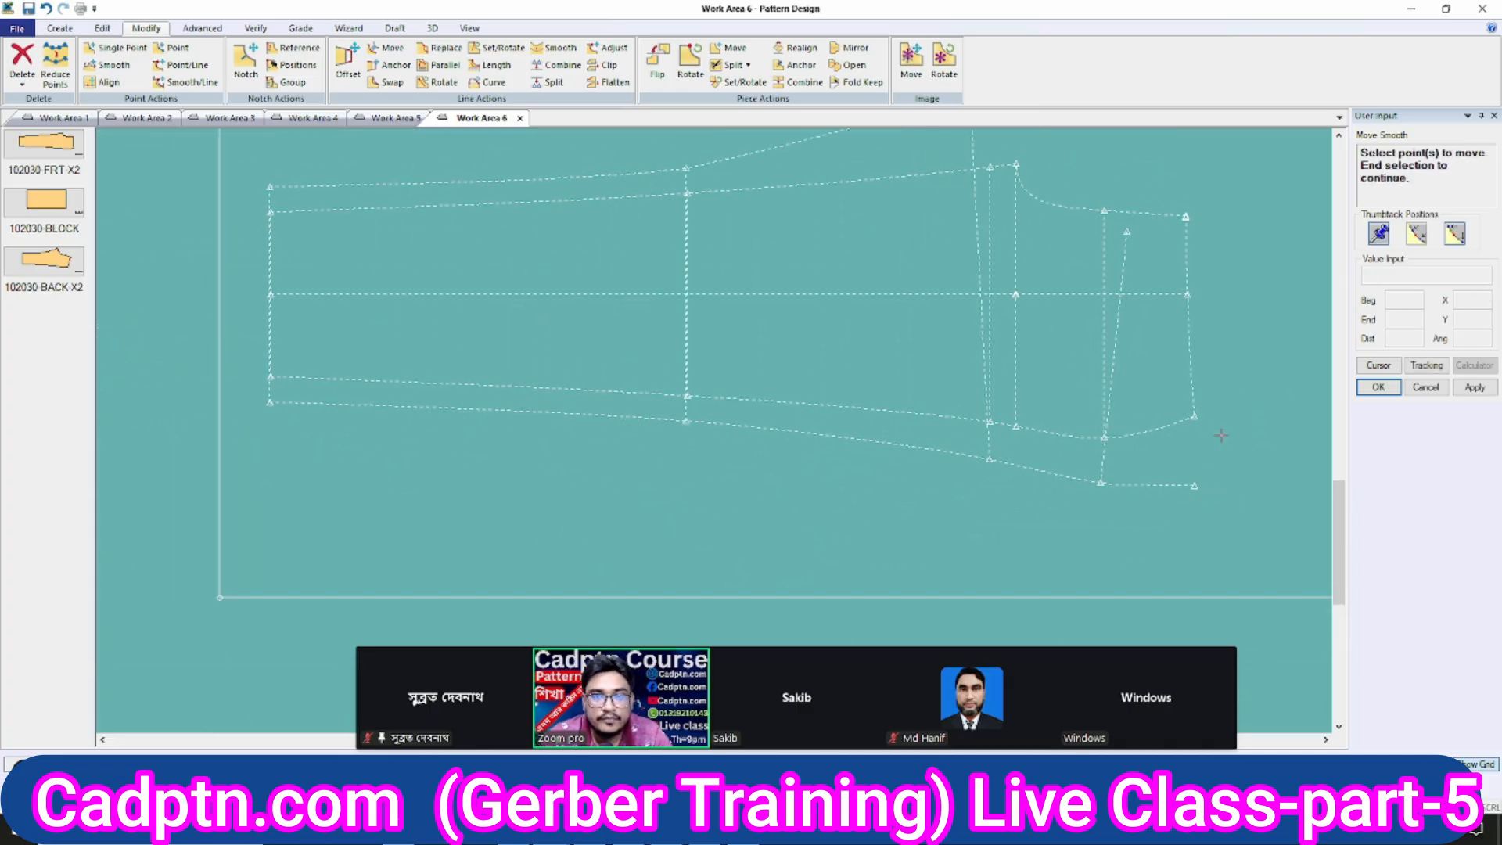
right_click(1166, 306)
click(1166, 293)
Use Offset Even to add one parallel copy of the front waistline just beyond the waist.
middle_drag(1016, 389, 840, 382)
scroll(840, 382, up, 2)
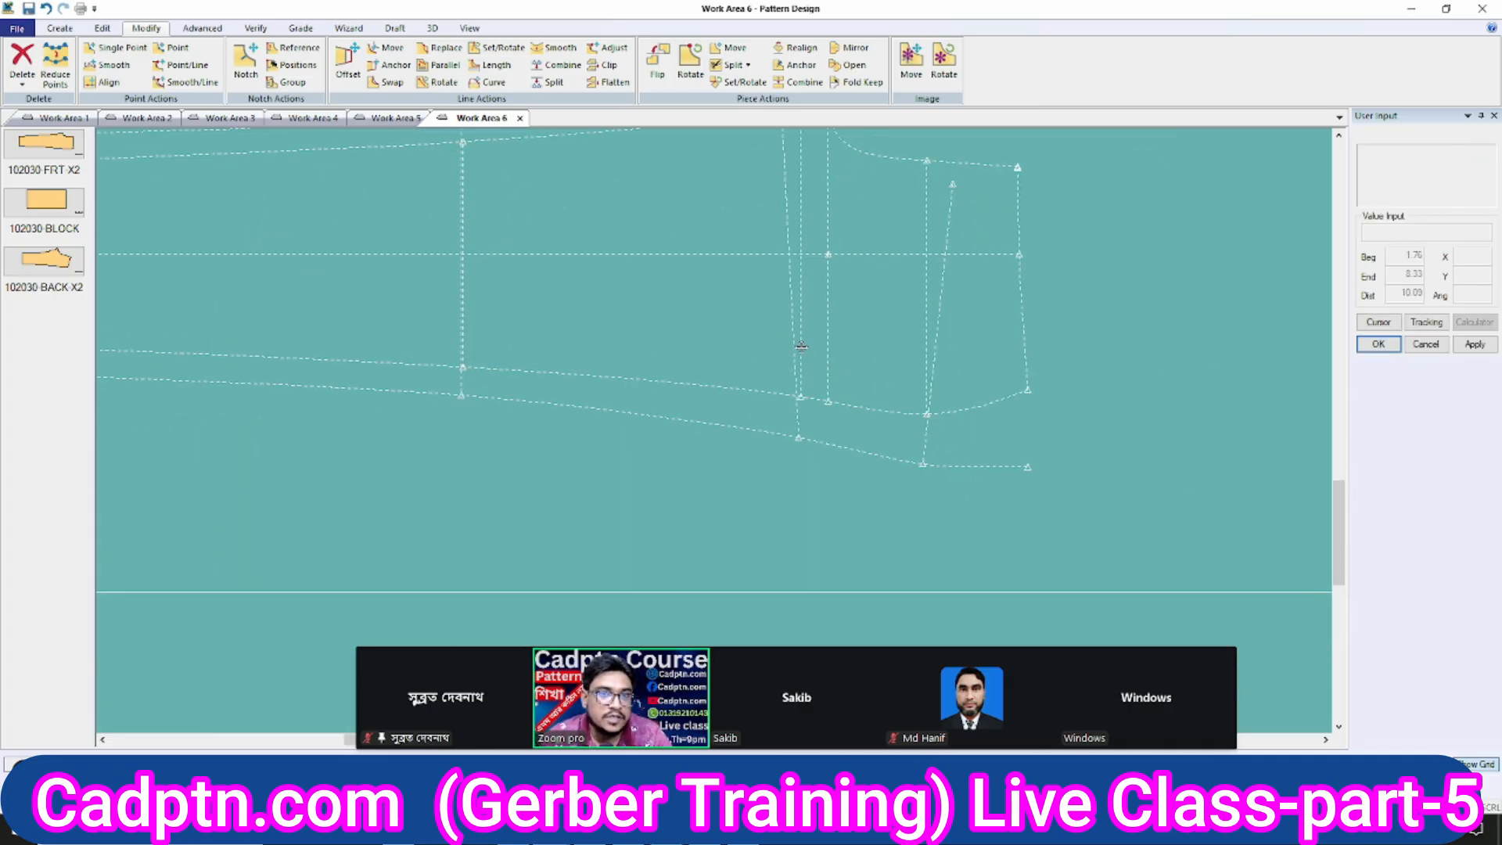
scroll(840, 381, down, 1)
scroll(842, 379, up, 1)
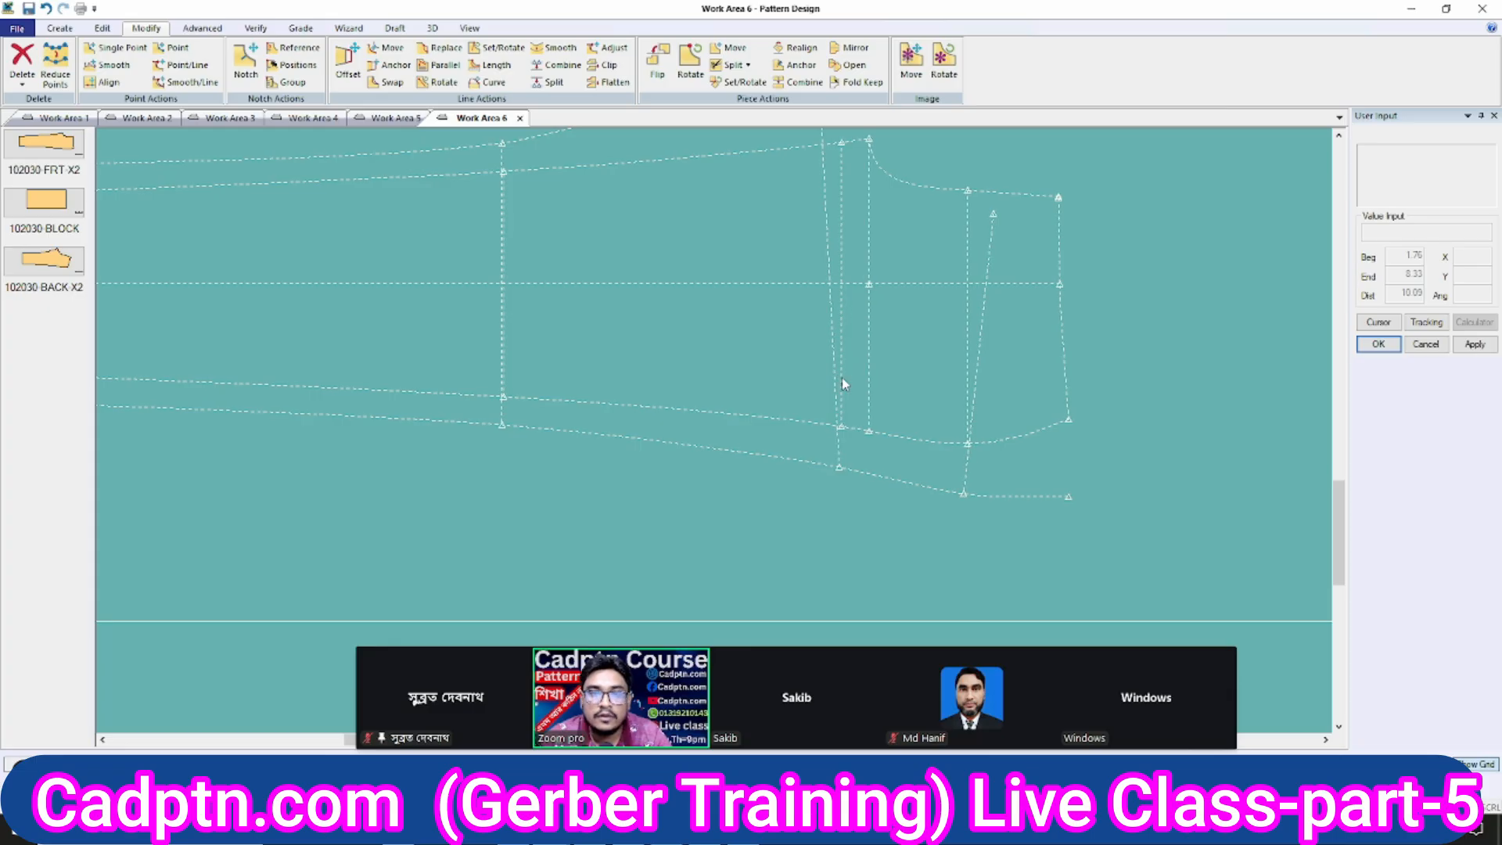
key(o)
click(1061, 234)
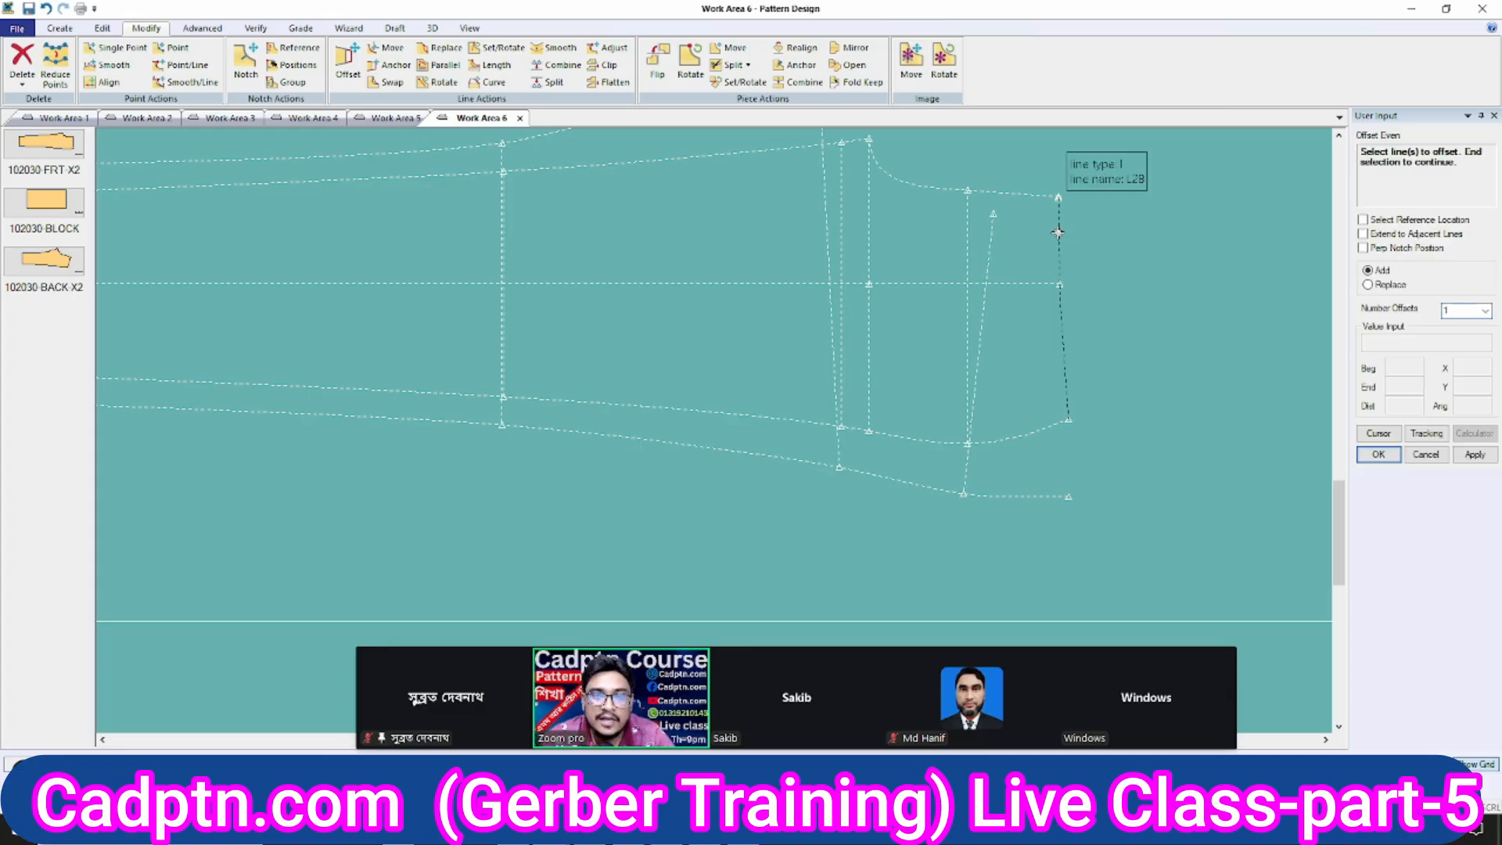
right_click(1102, 206)
click(1114, 216)
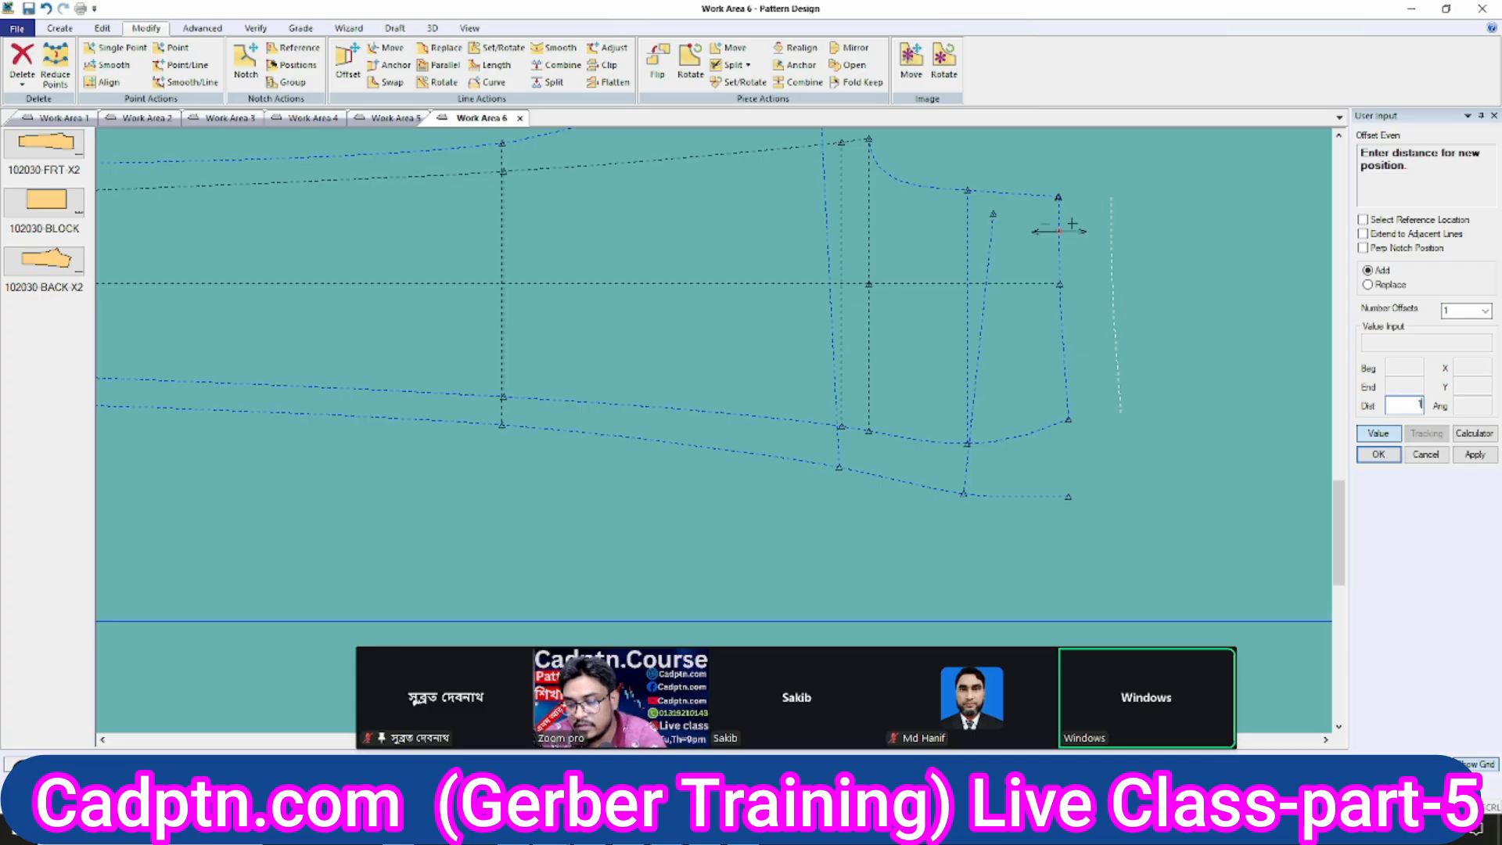
key(Return)
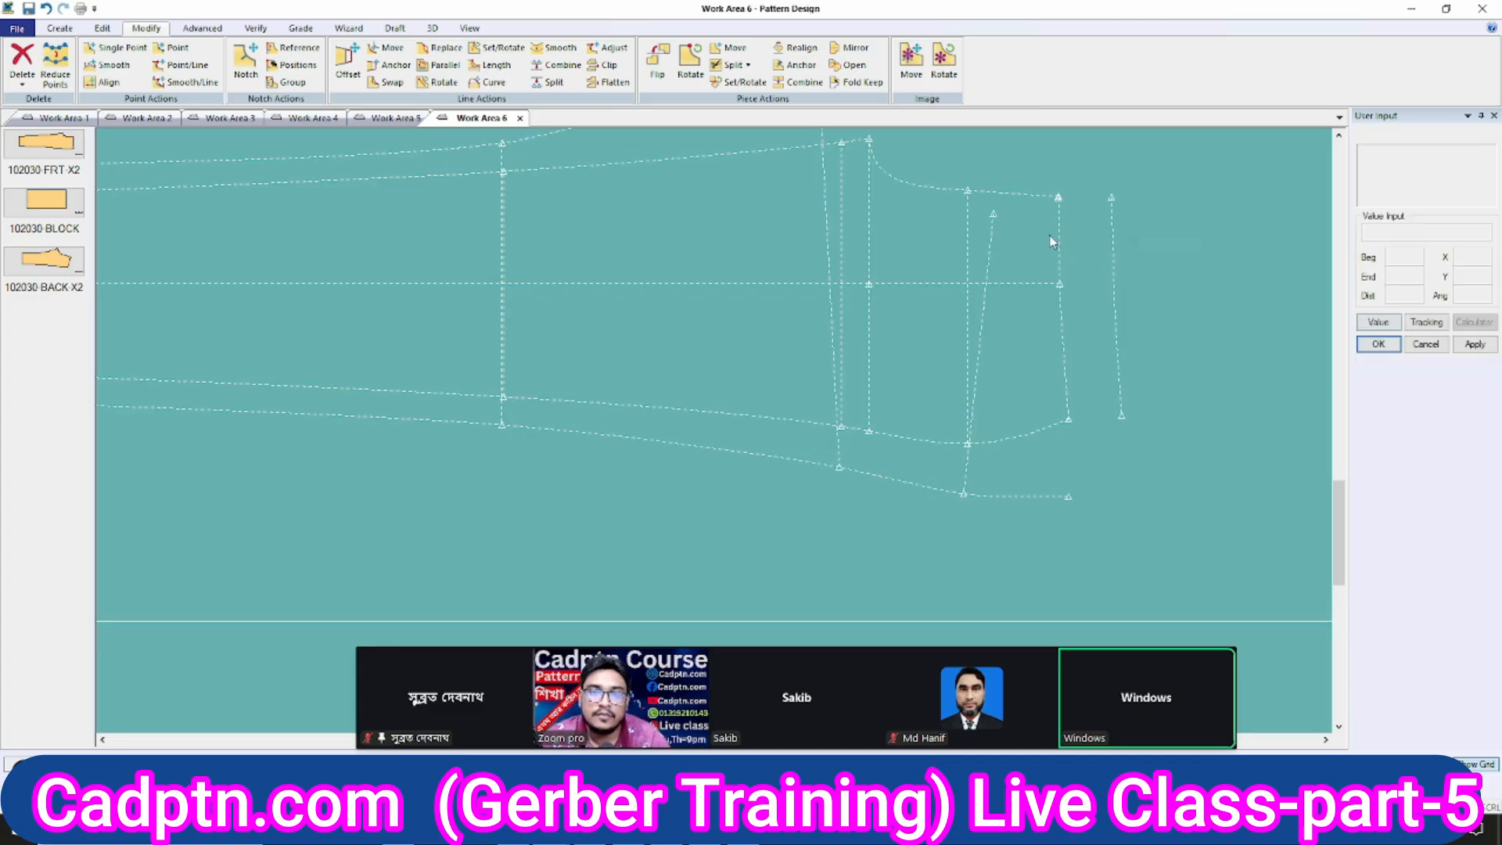
middle_drag(1062, 270, 1062, 286)
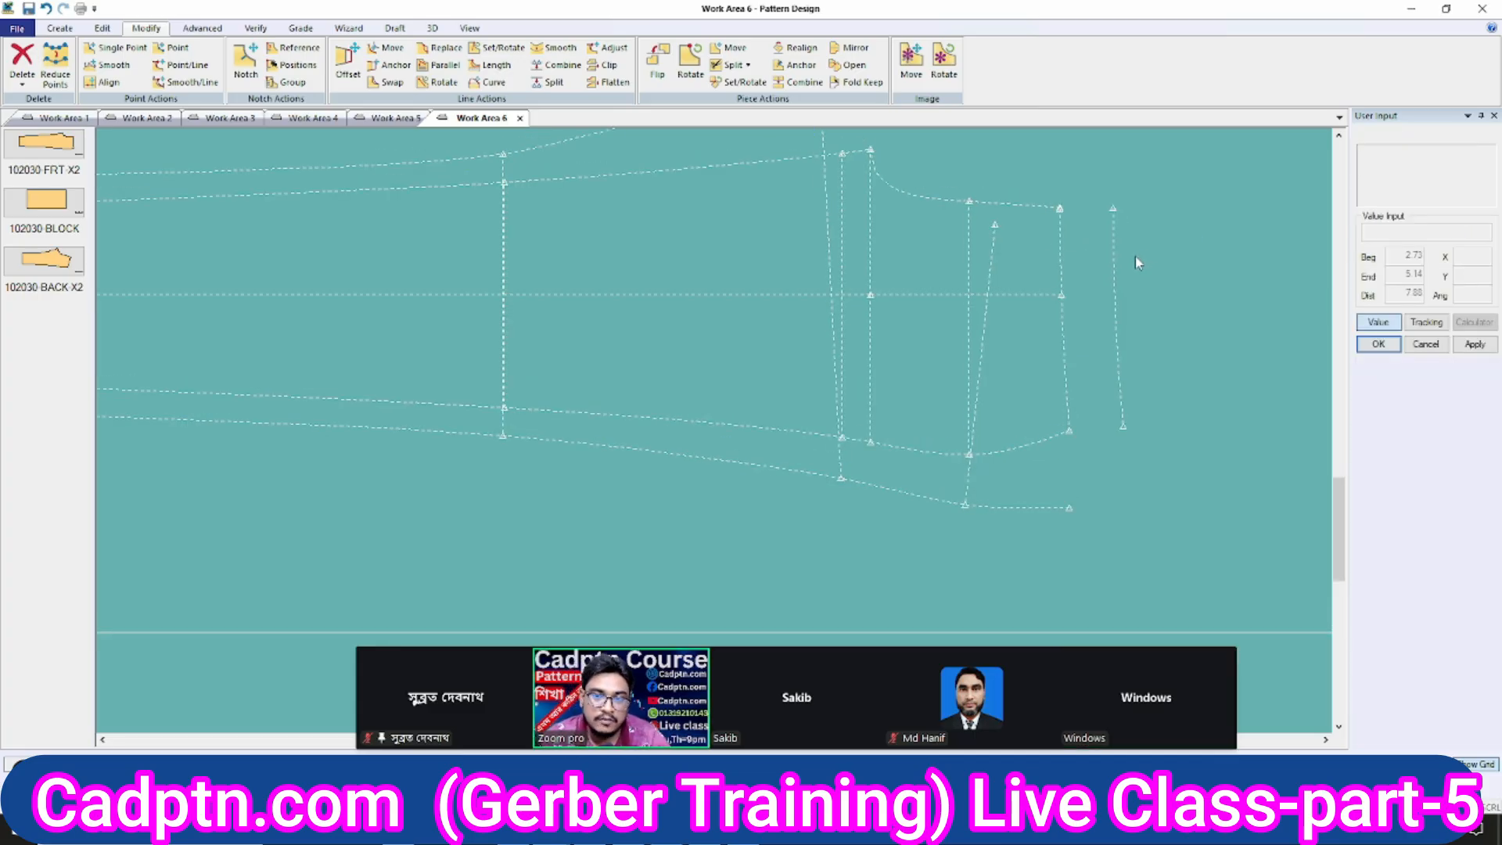
click(59, 28)
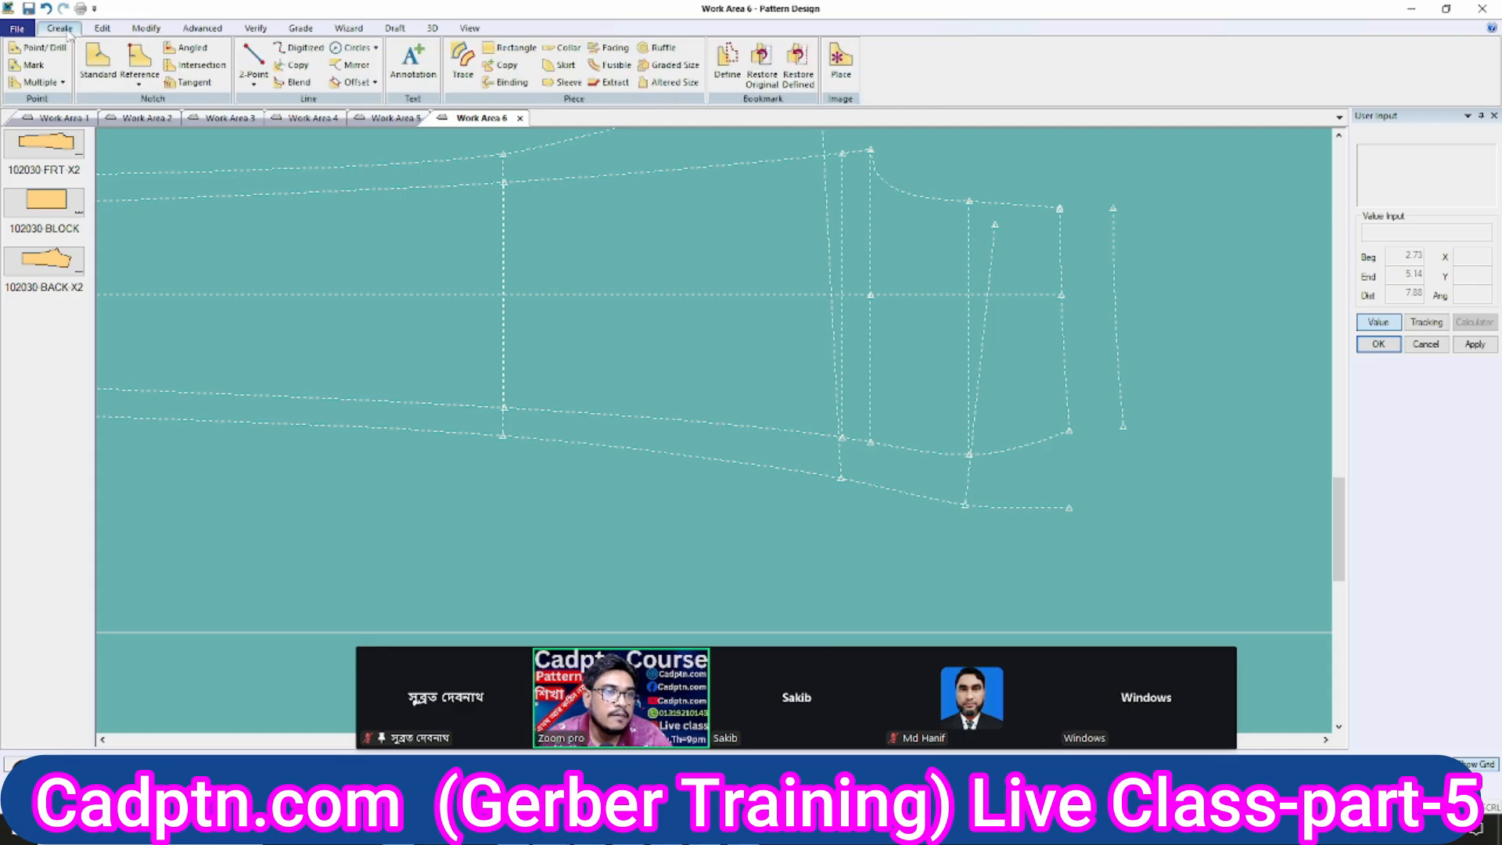
Draw a straight 2-Point line from the back outseam's waist end to the parallel copy of the front waistline, about 9.23 long.
click(253, 61)
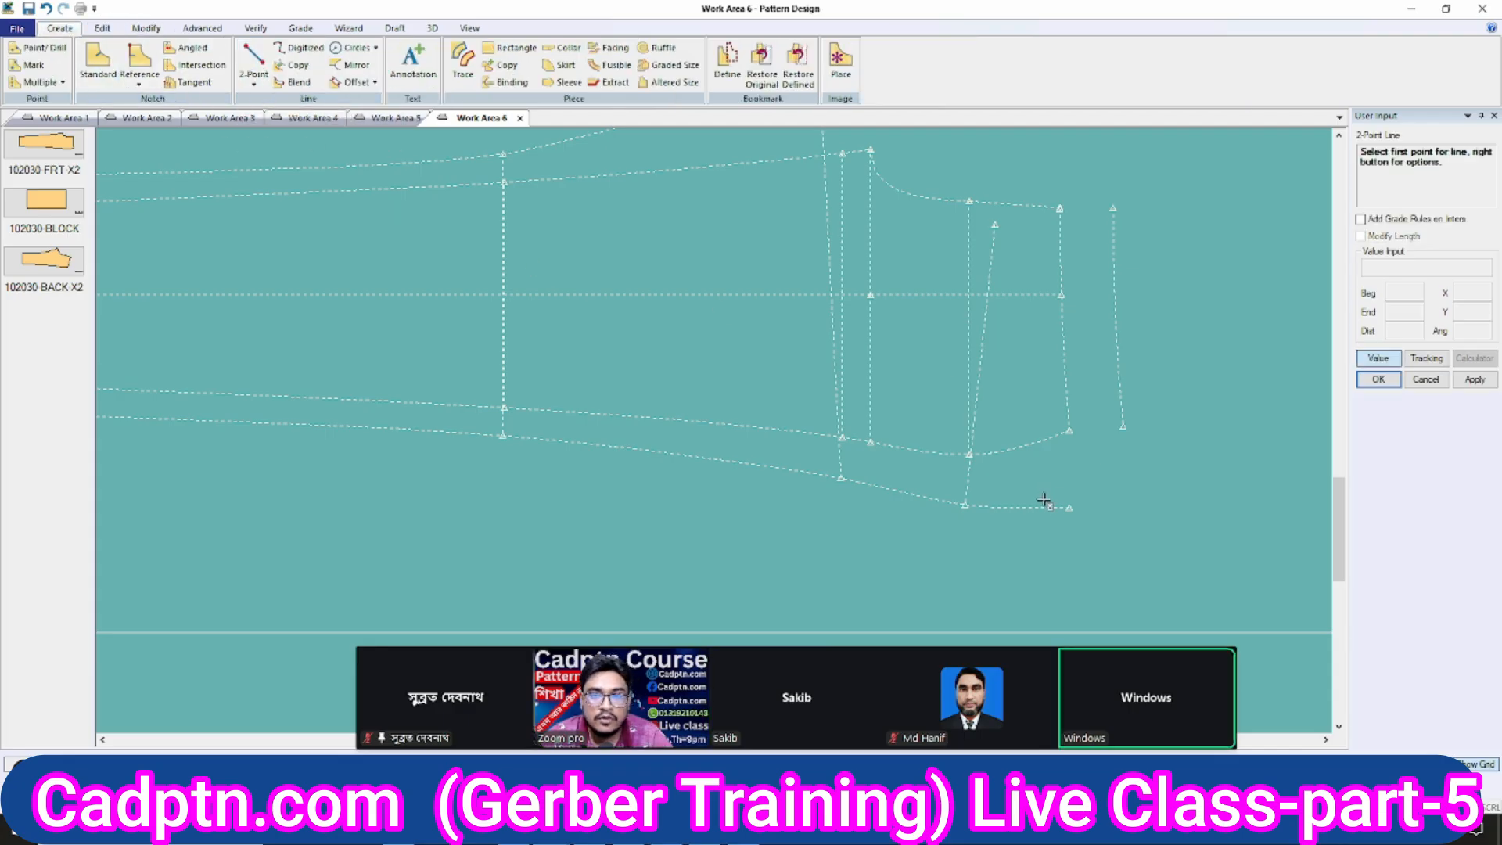
click(1068, 509)
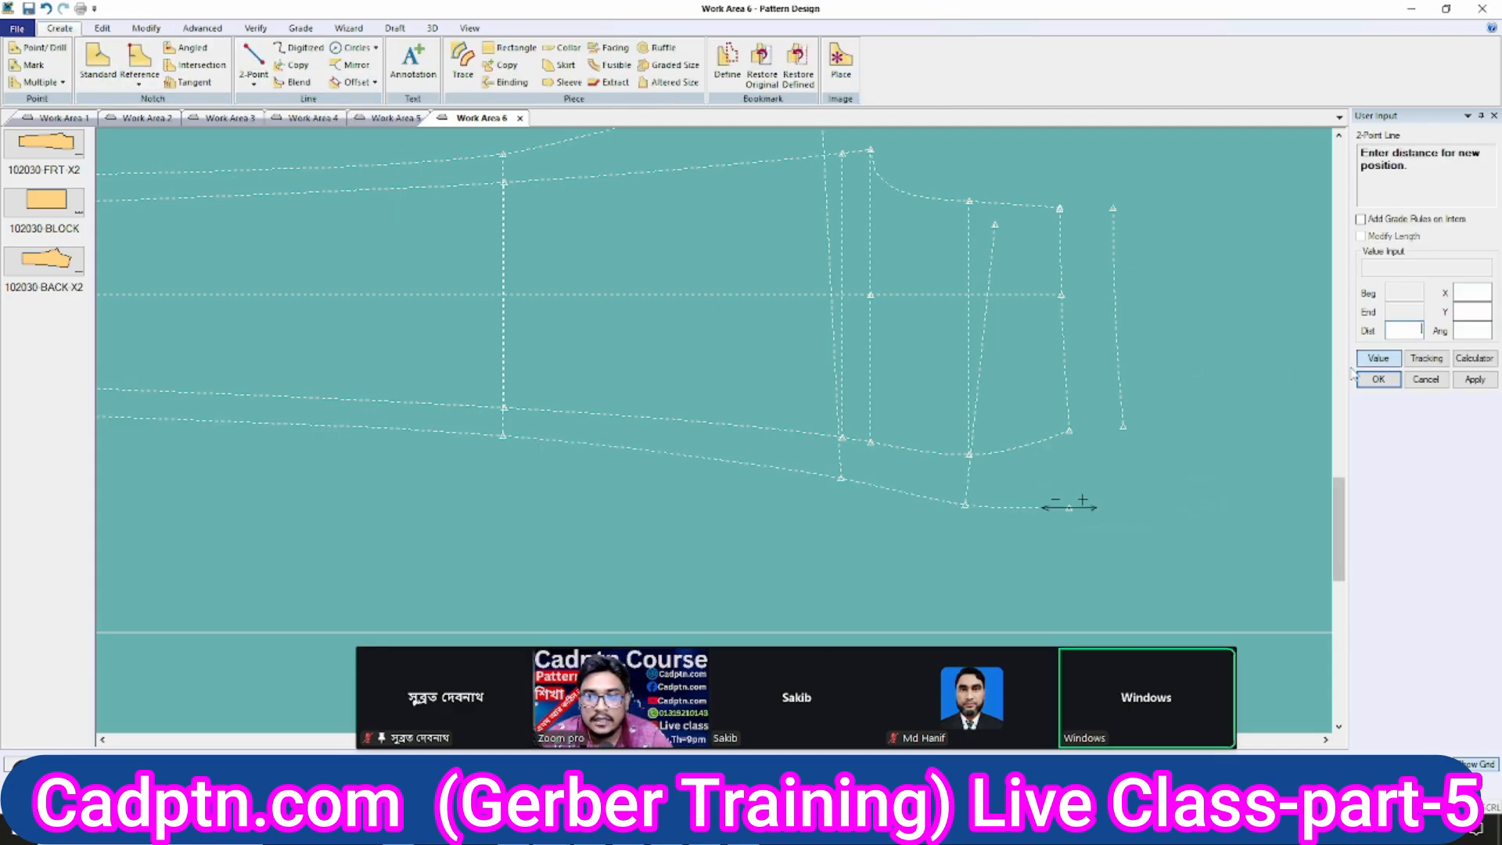
scroll(1129, 322, up, 1)
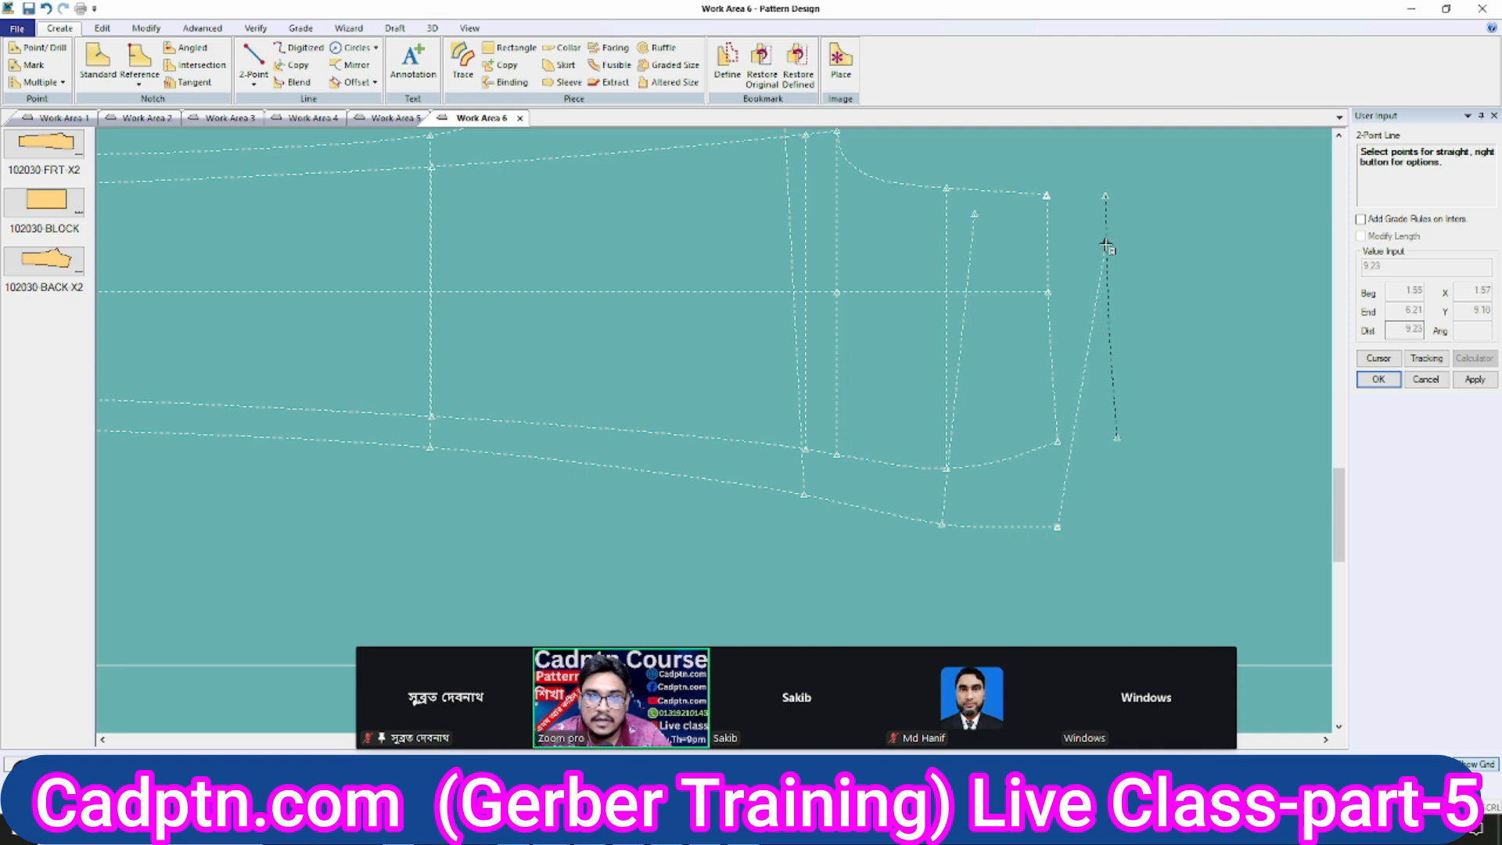
right_click(1070, 209)
click(1095, 216)
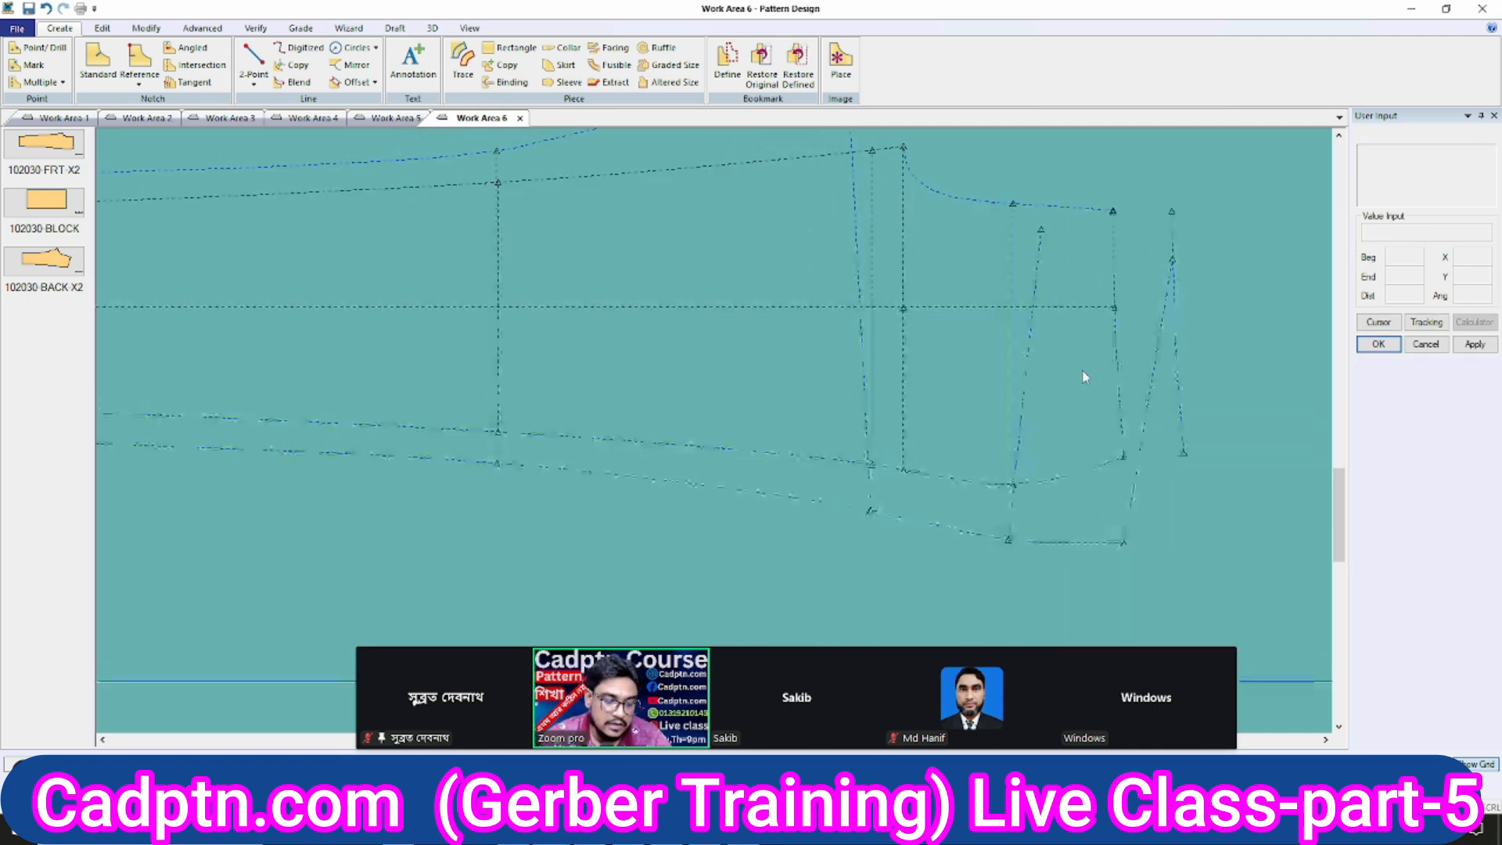
Measure the graded lengths of the front waistline and the new slanted back waistline to compare them.
key(alt+m)
click(1117, 332)
right_click(1128, 213)
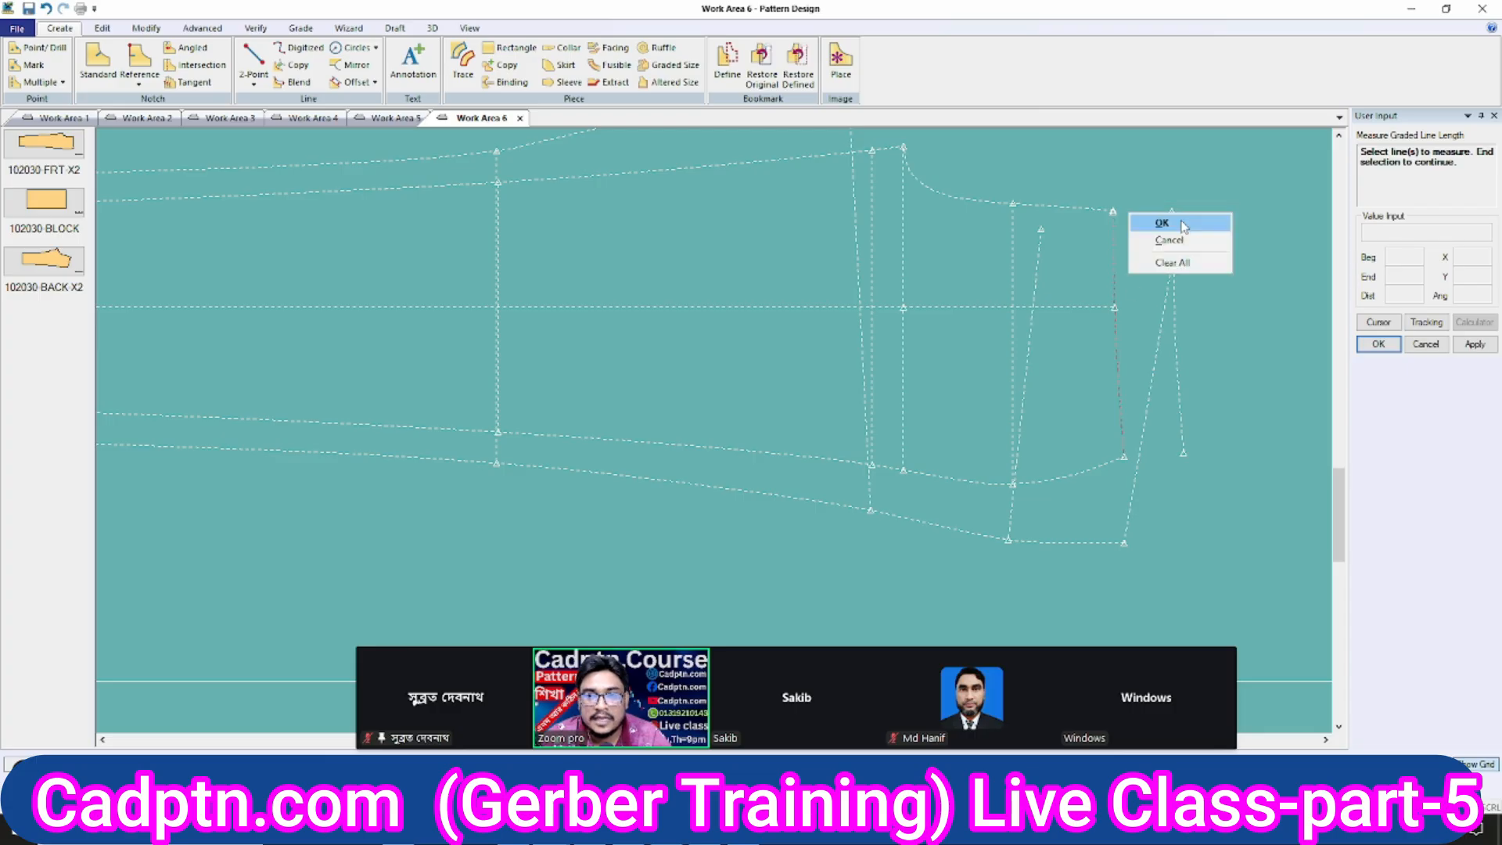
click(1162, 223)
click(1157, 352)
right_click(1176, 254)
click(1209, 264)
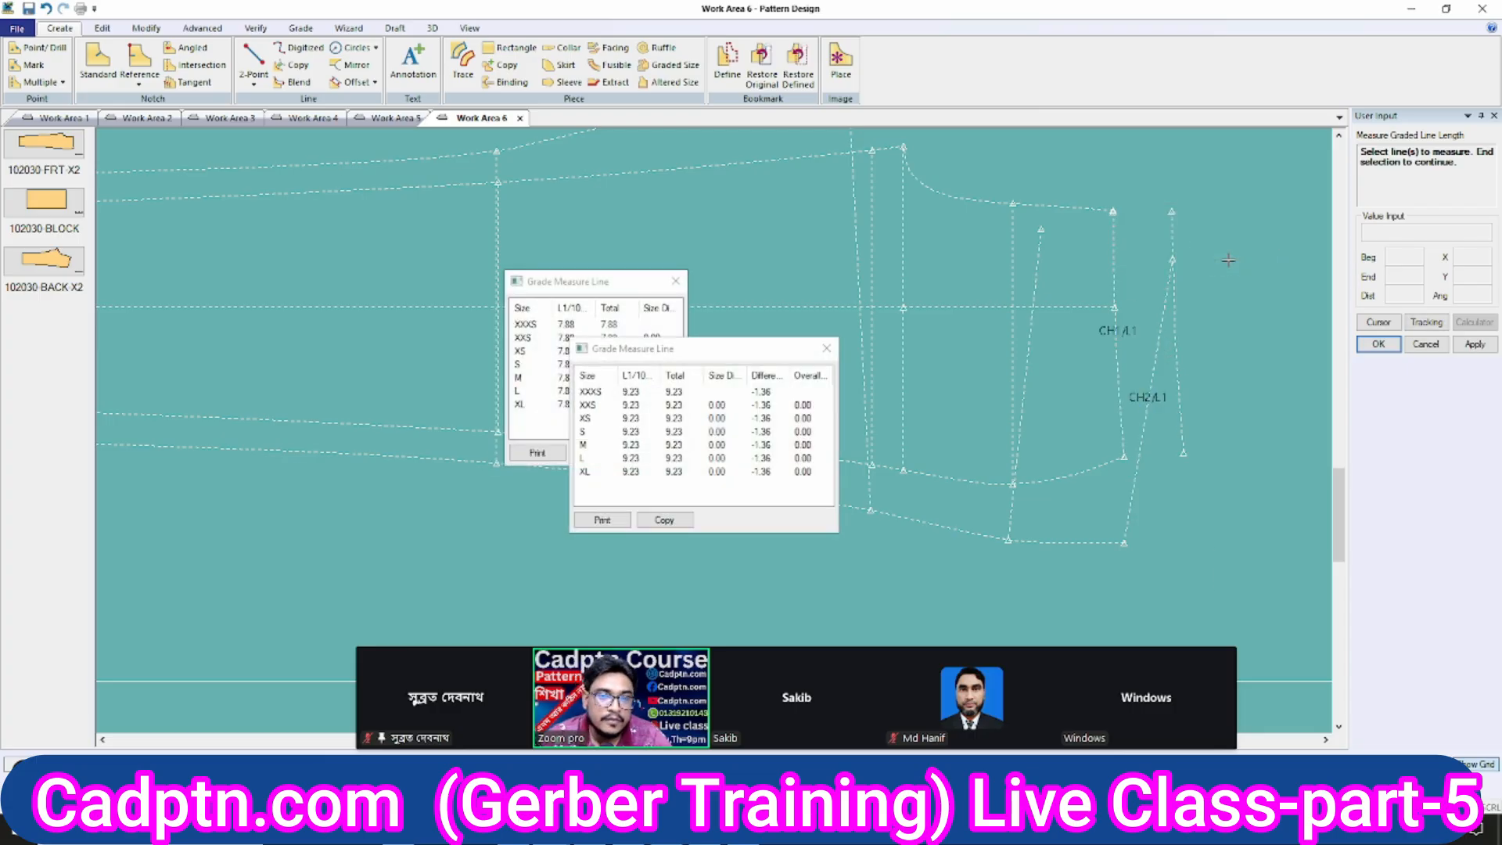
right_click(1228, 258)
click(1227, 257)
Move the upper end point of the slanted back waistline by X 0.00 and Y -0.35 to shorten the line.
key(ctrl+m)
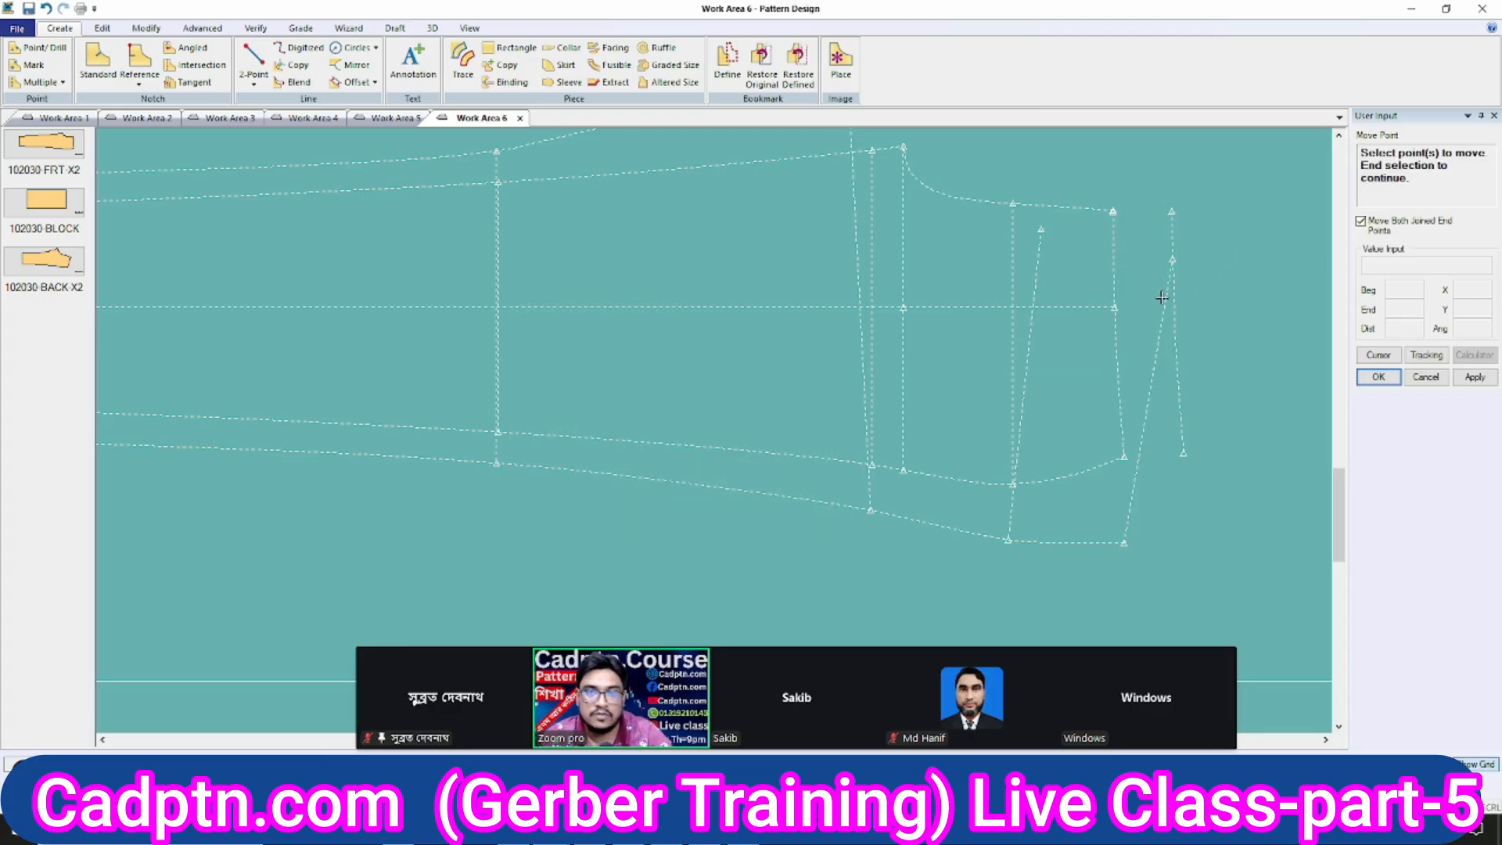
click(1173, 262)
right_click(1197, 209)
click(1244, 219)
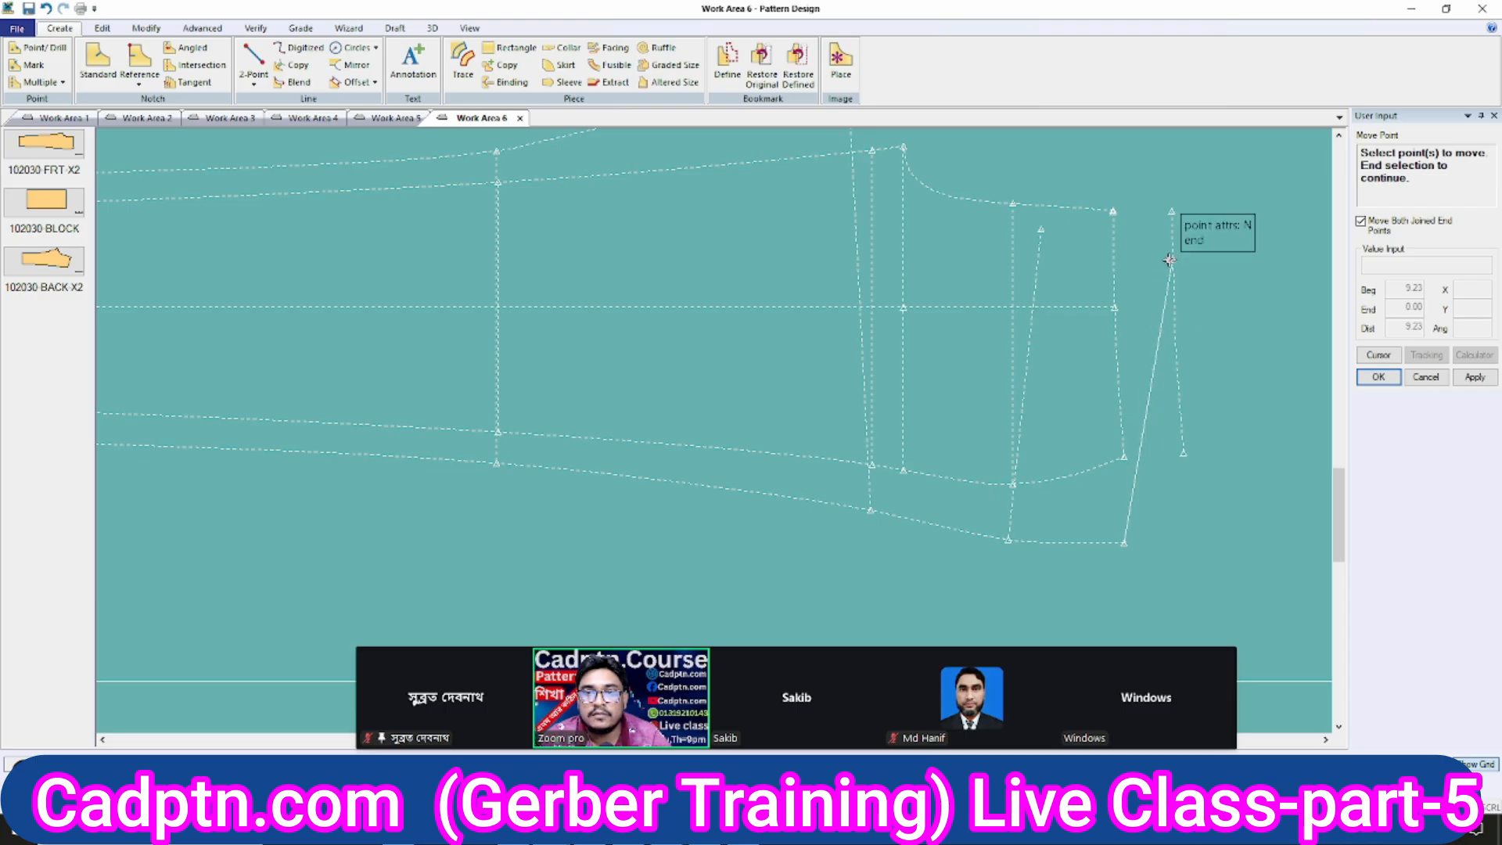
click(1172, 263)
key(Return)
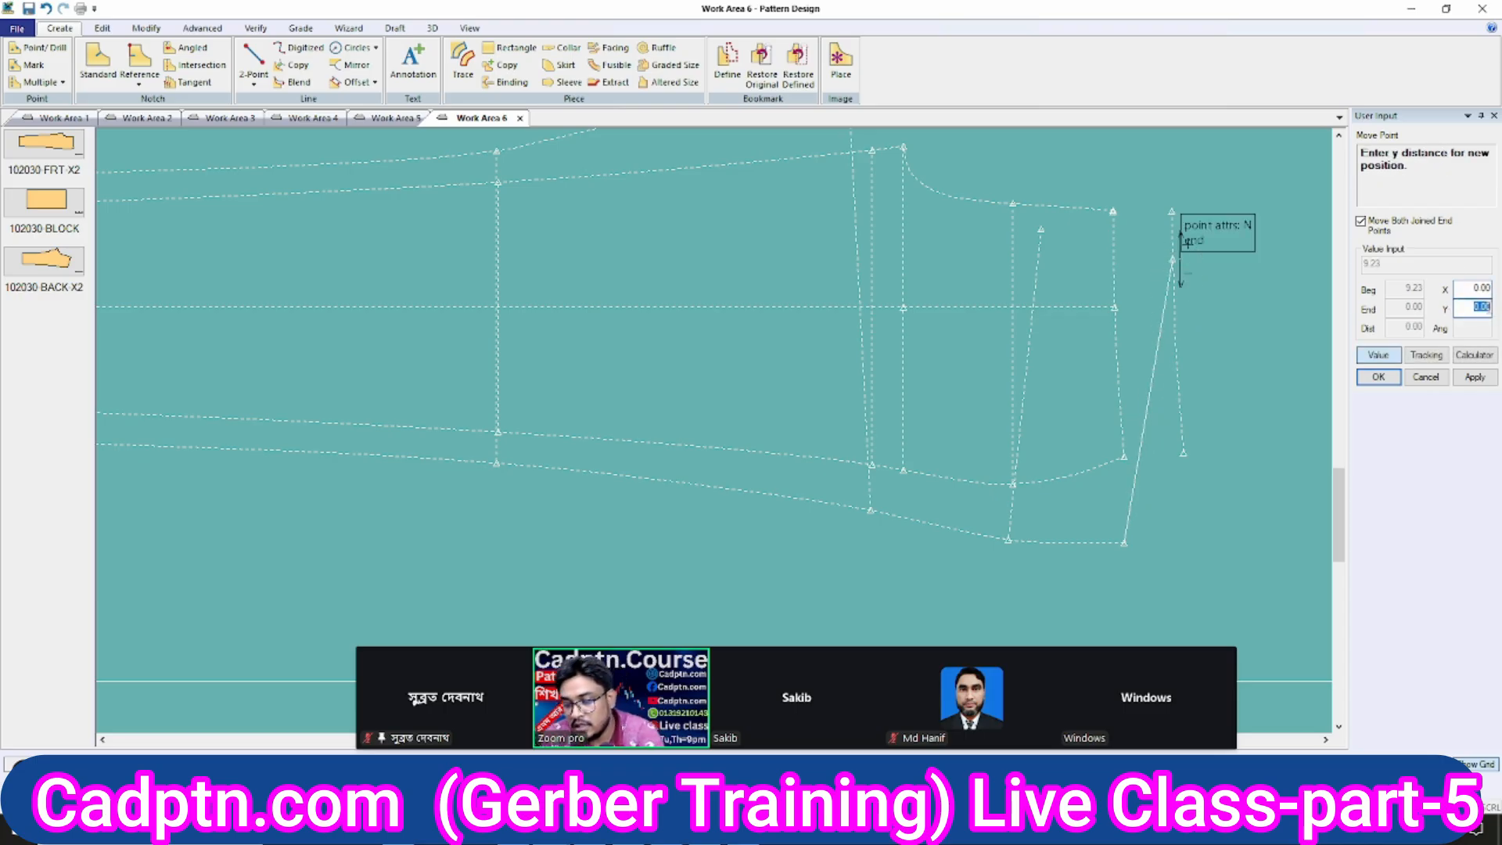
click(1474, 377)
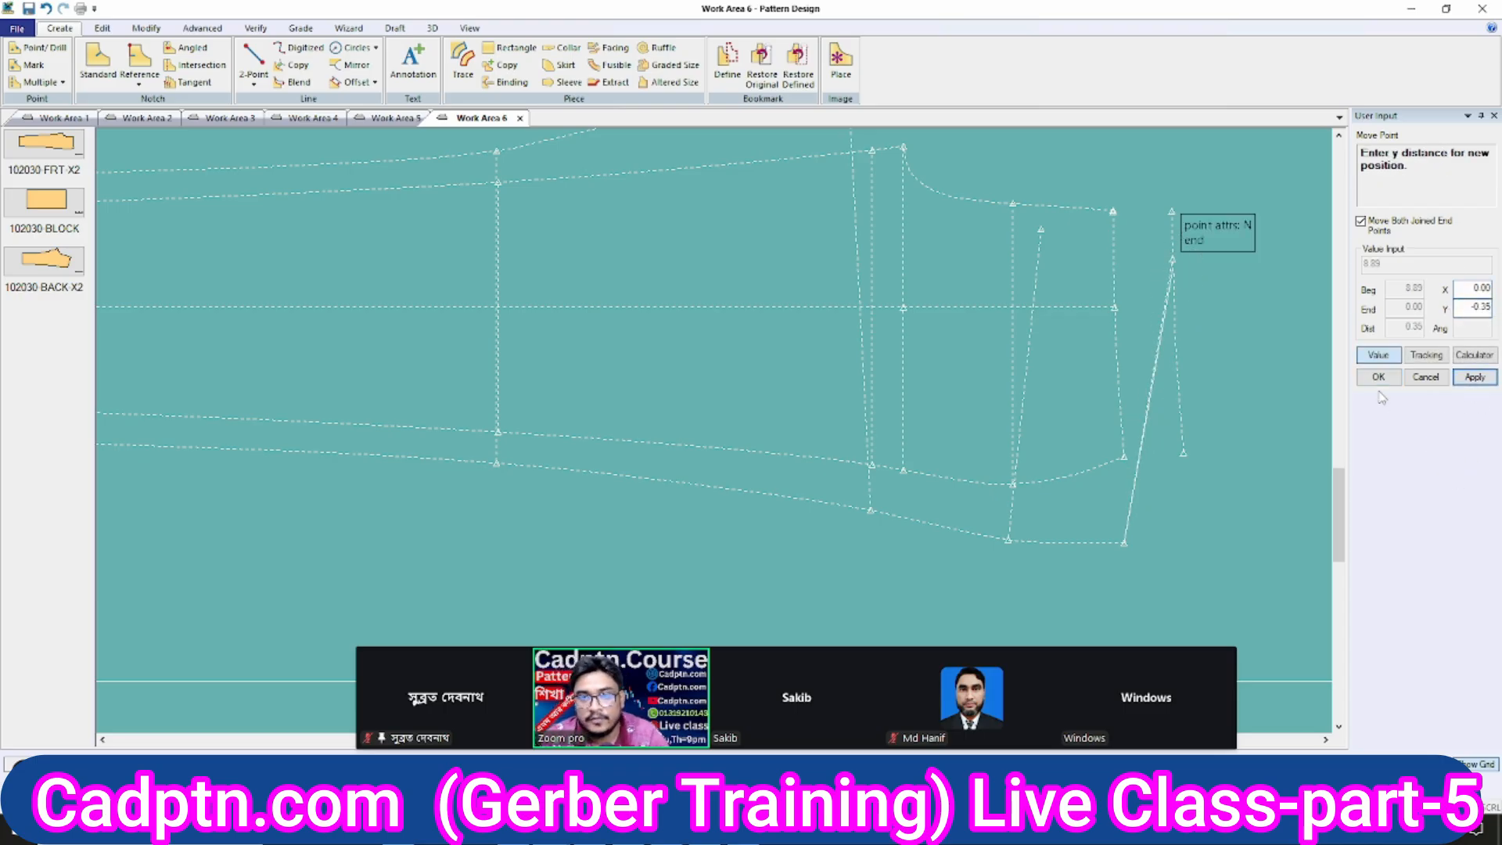
key(Escape)
Draw a half-length Perpendicular On Line from the slanted back waistline's upper end toward the seat, extending past the slanted back hip line.
scroll(1015, 305, up, 4)
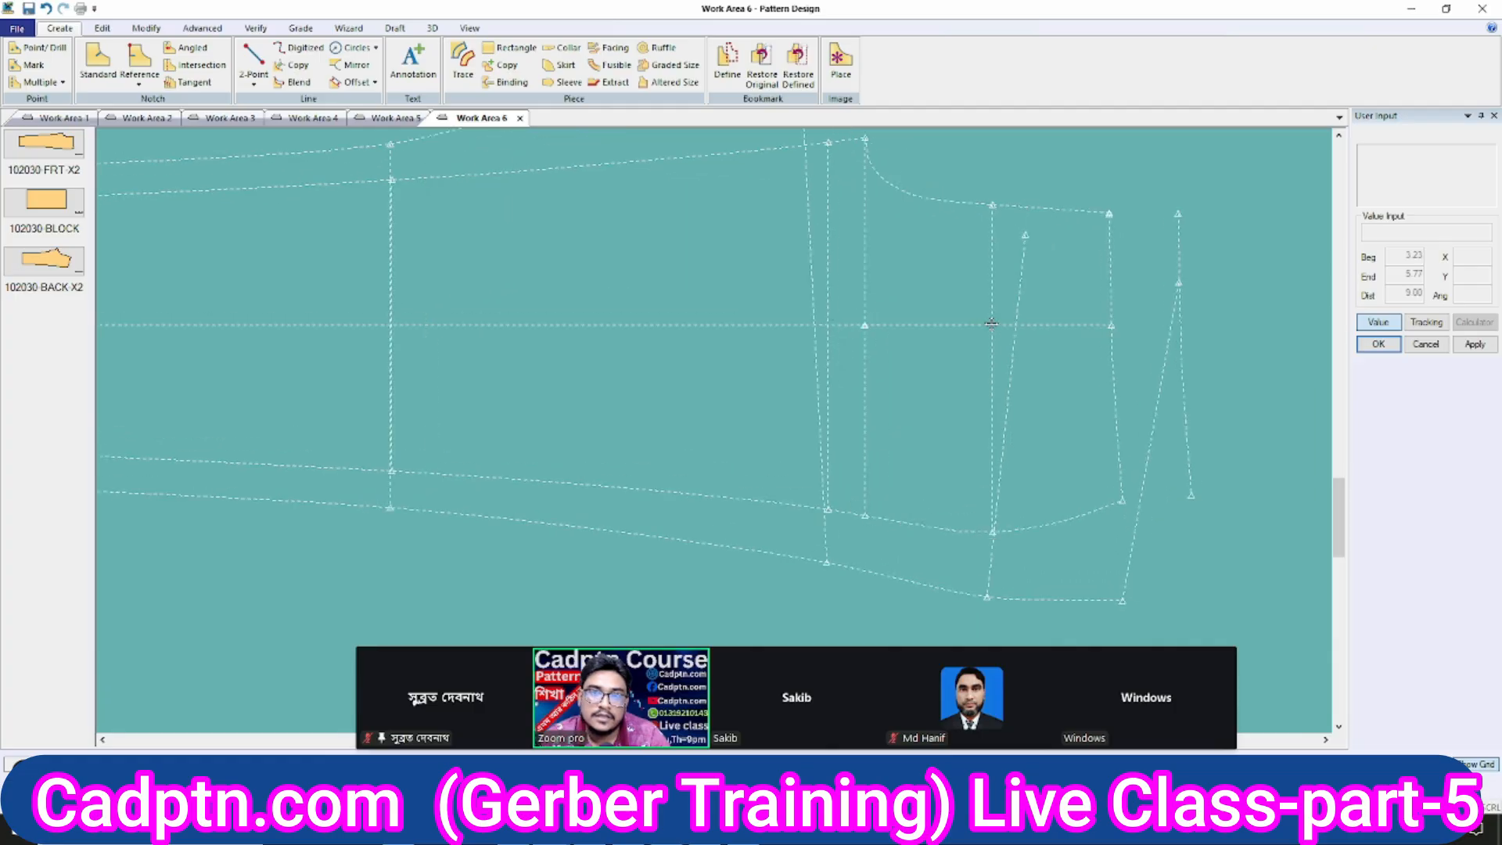
middle_drag(970, 334, 979, 312)
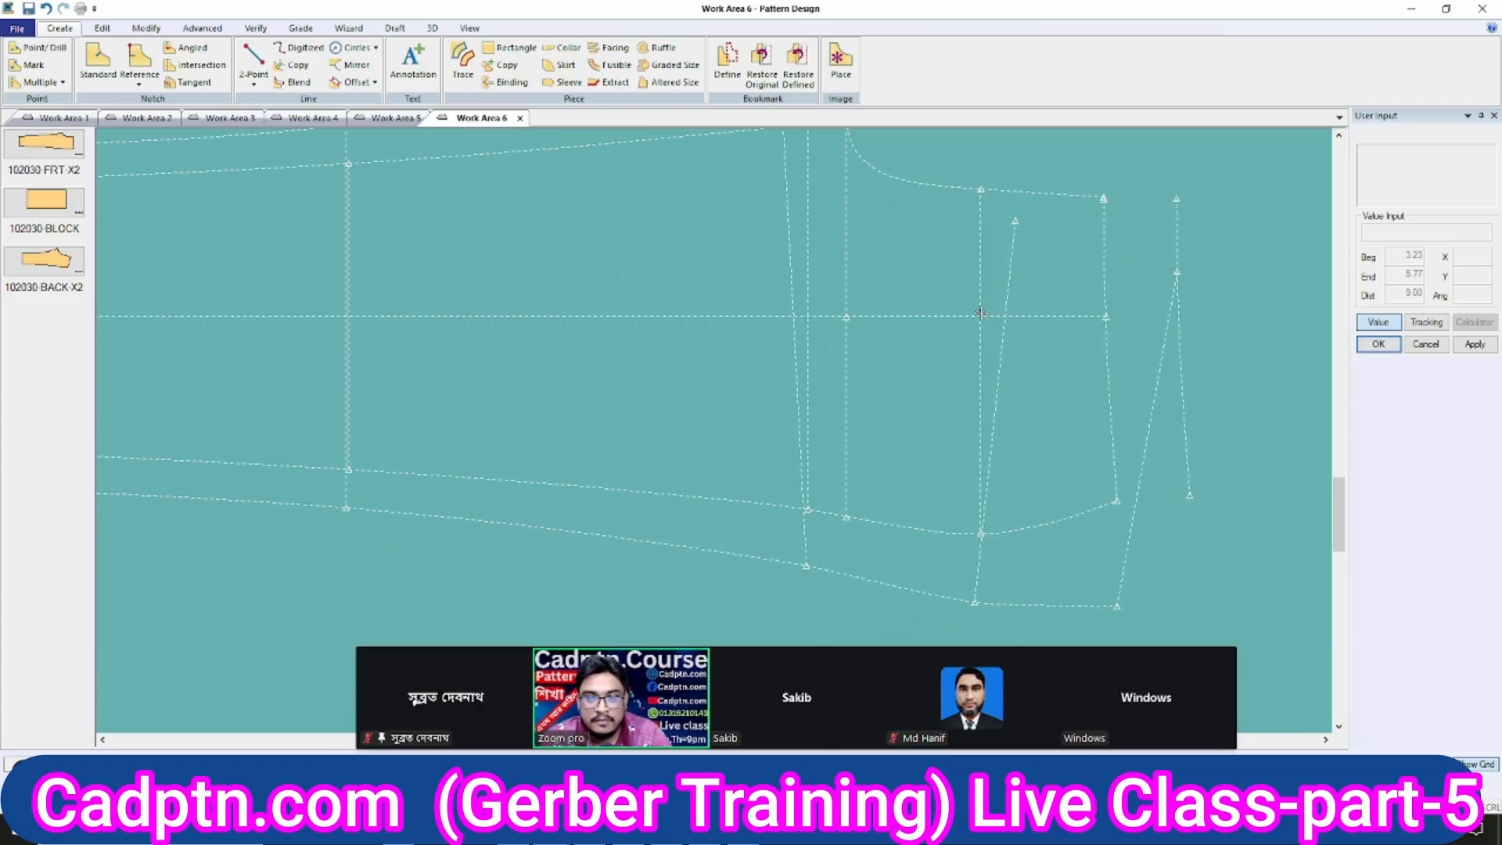
click(253, 81)
click(302, 135)
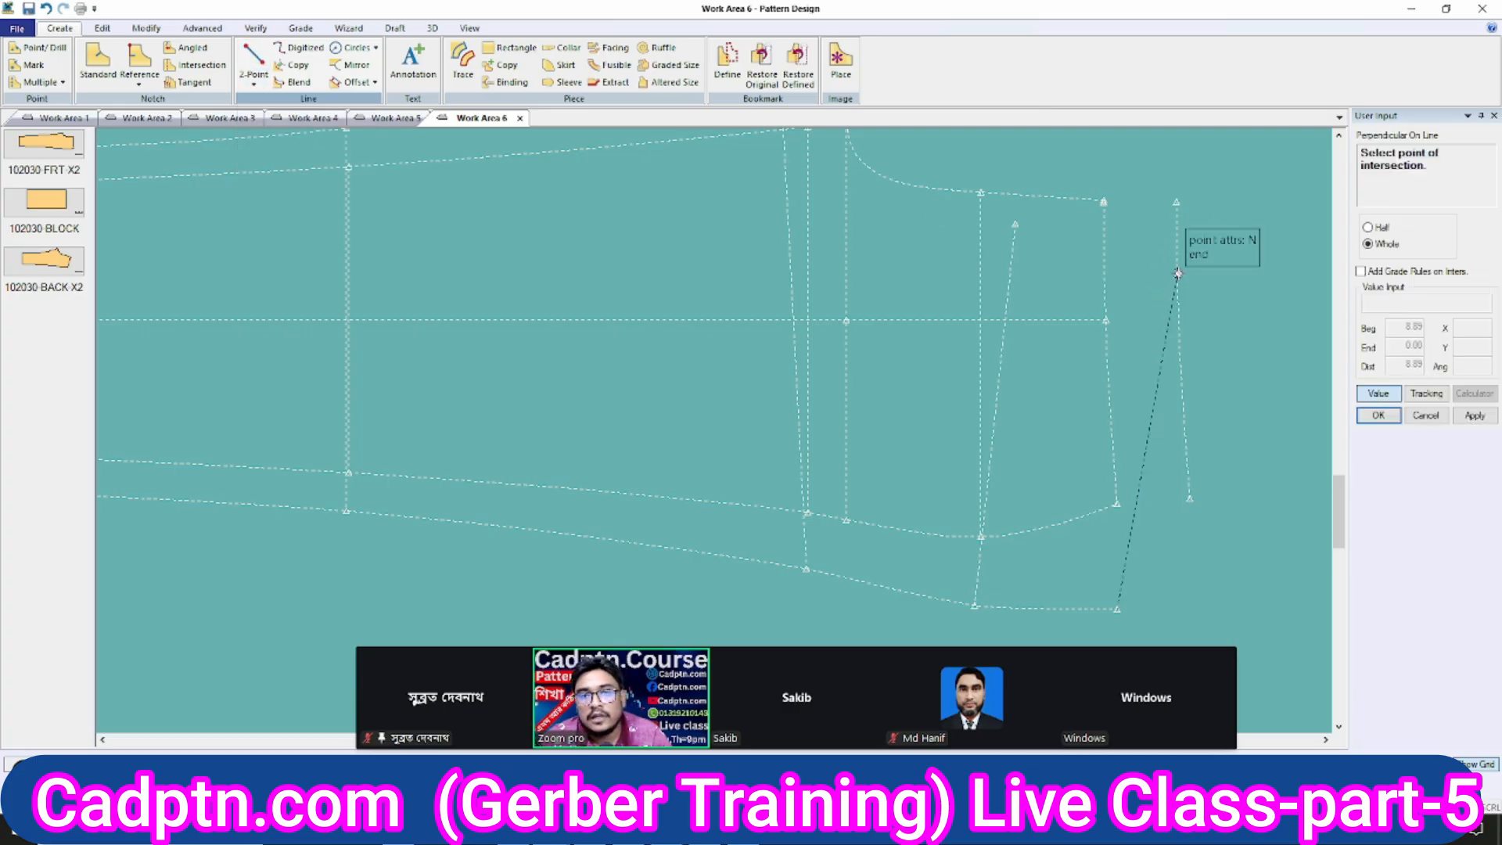
click(1178, 273)
click(1371, 395)
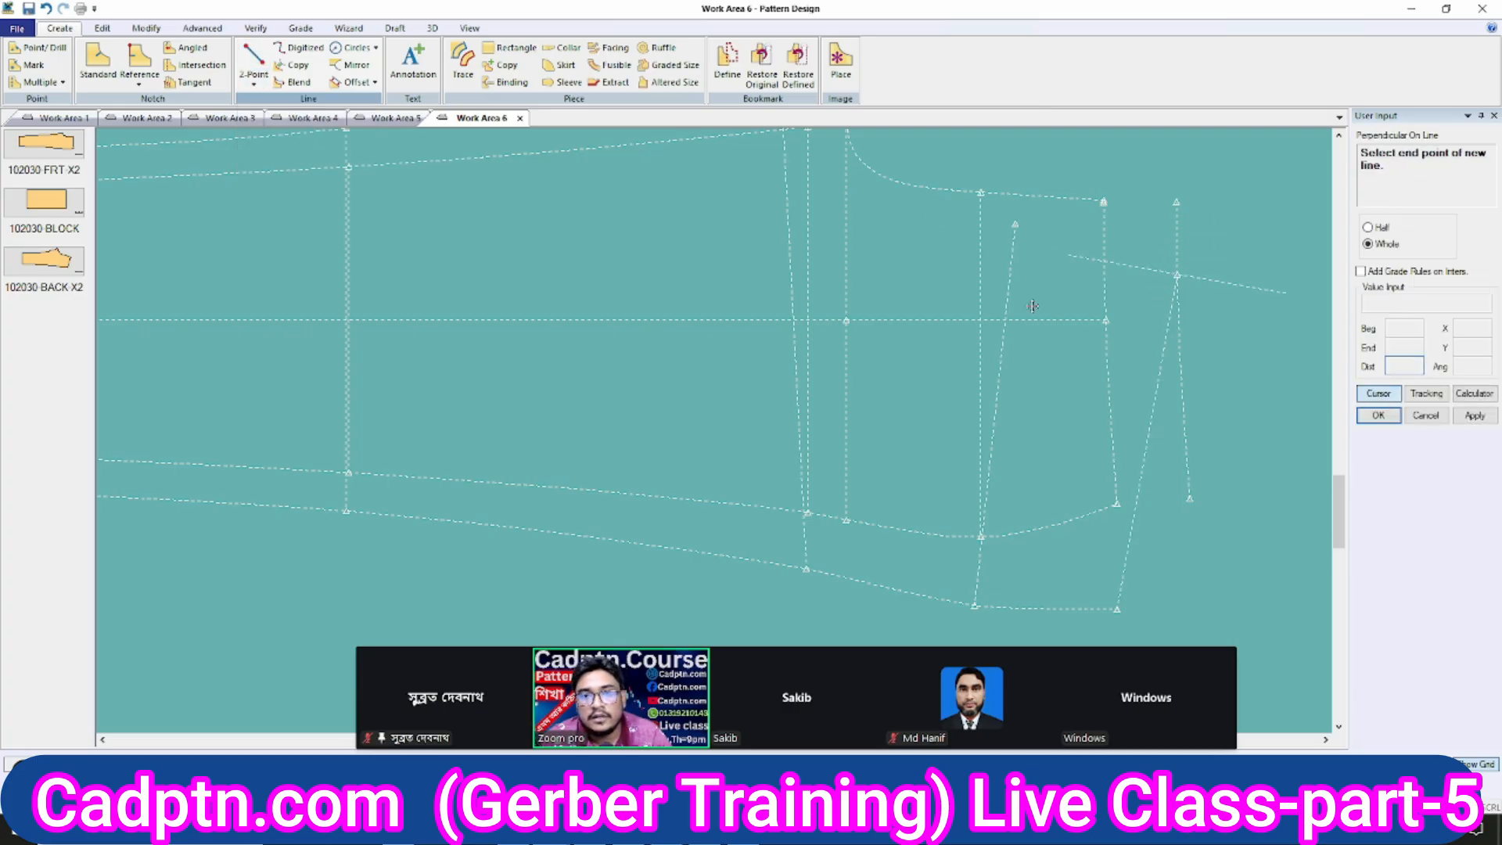
click(1369, 229)
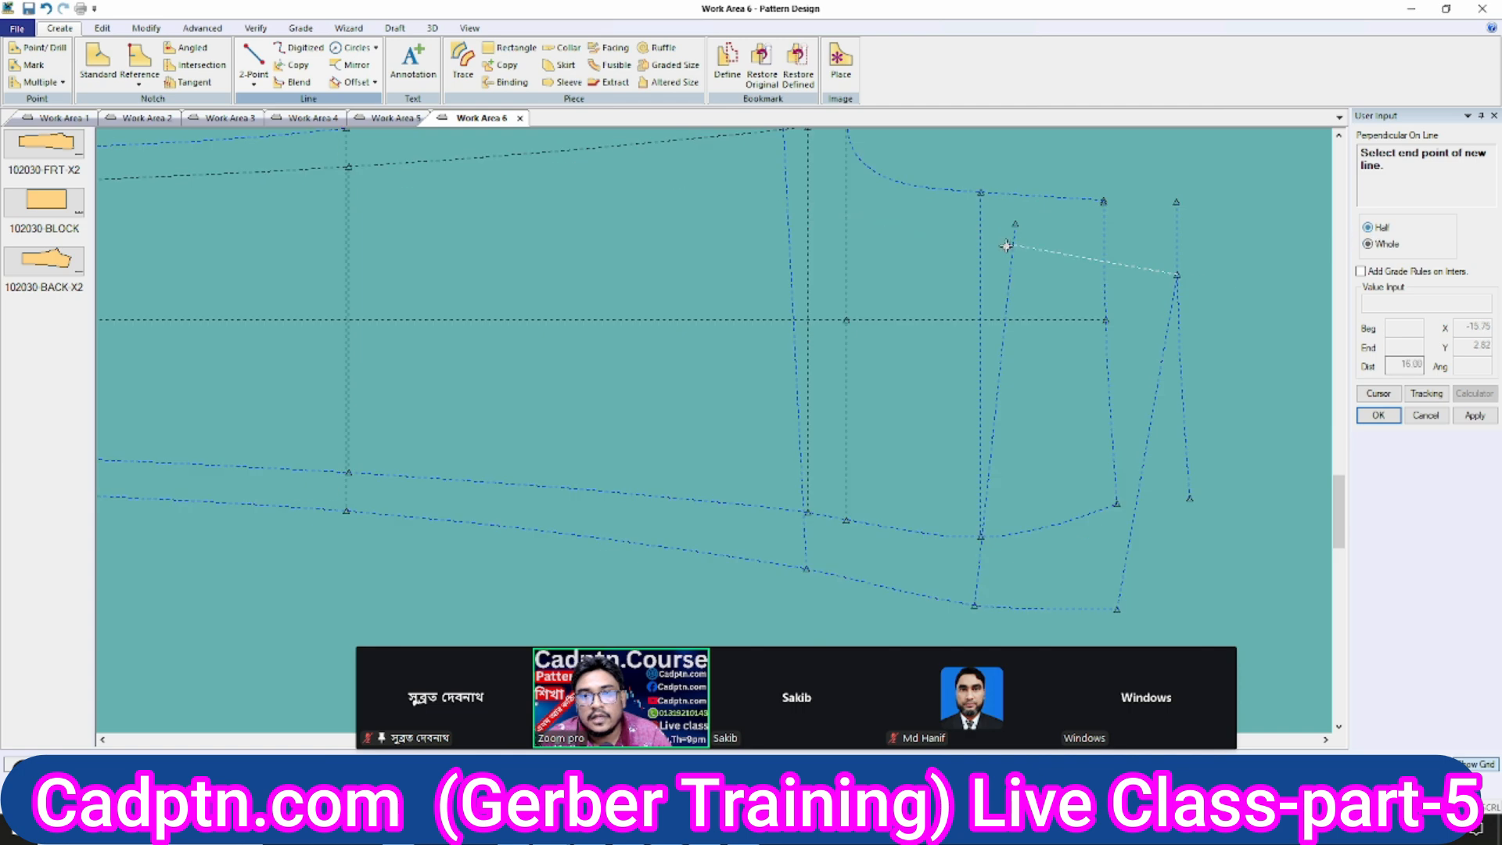
click(945, 245)
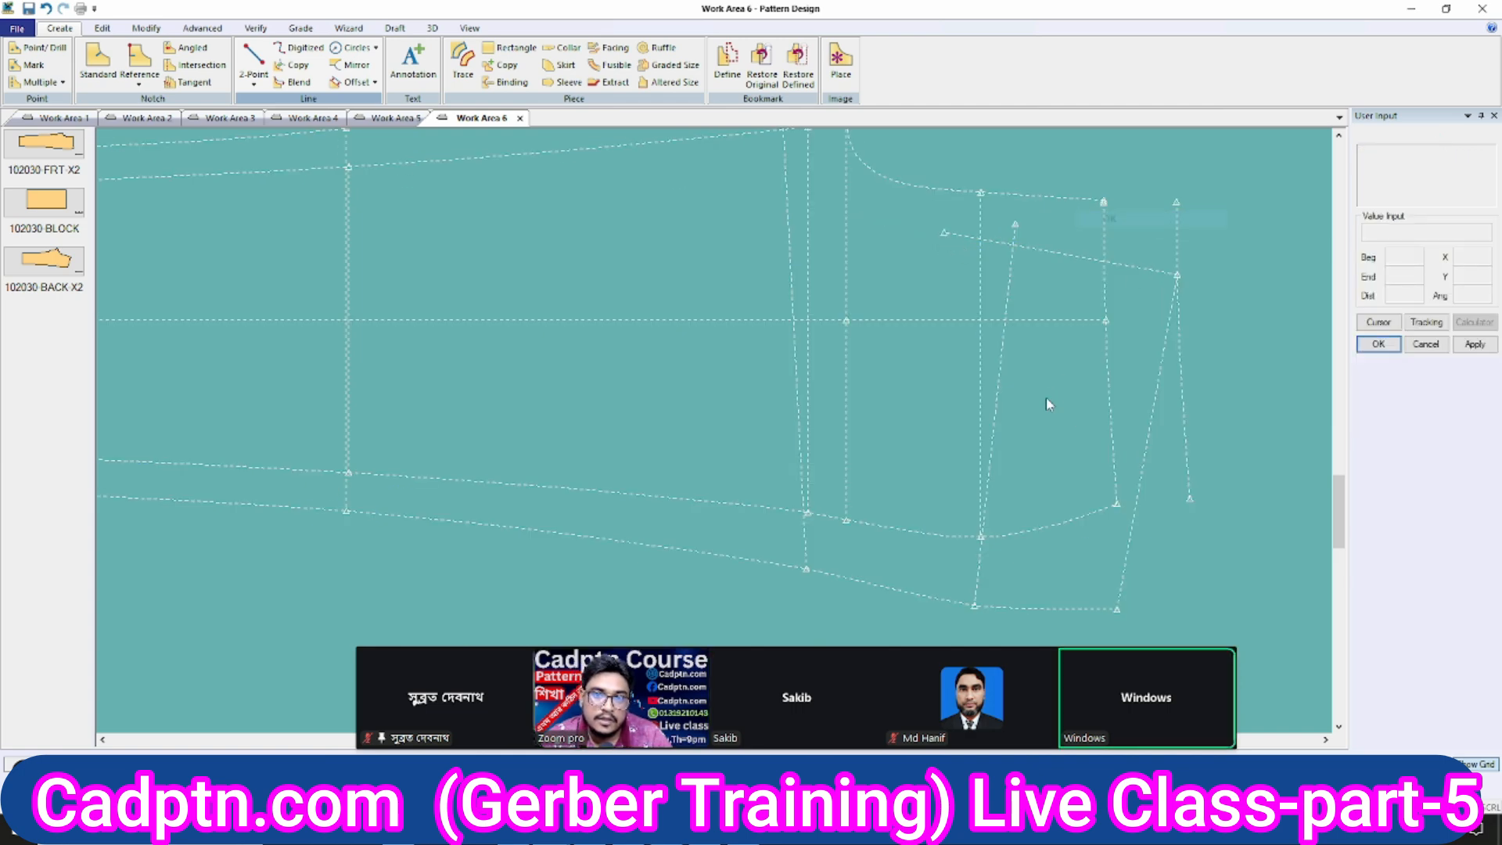
Switch to Calculator and compute the quarter waist as 32.75 divided by 4, minus 0.5.
scroll(987, 346, down, 1)
middle_drag(1000, 348, 1003, 347)
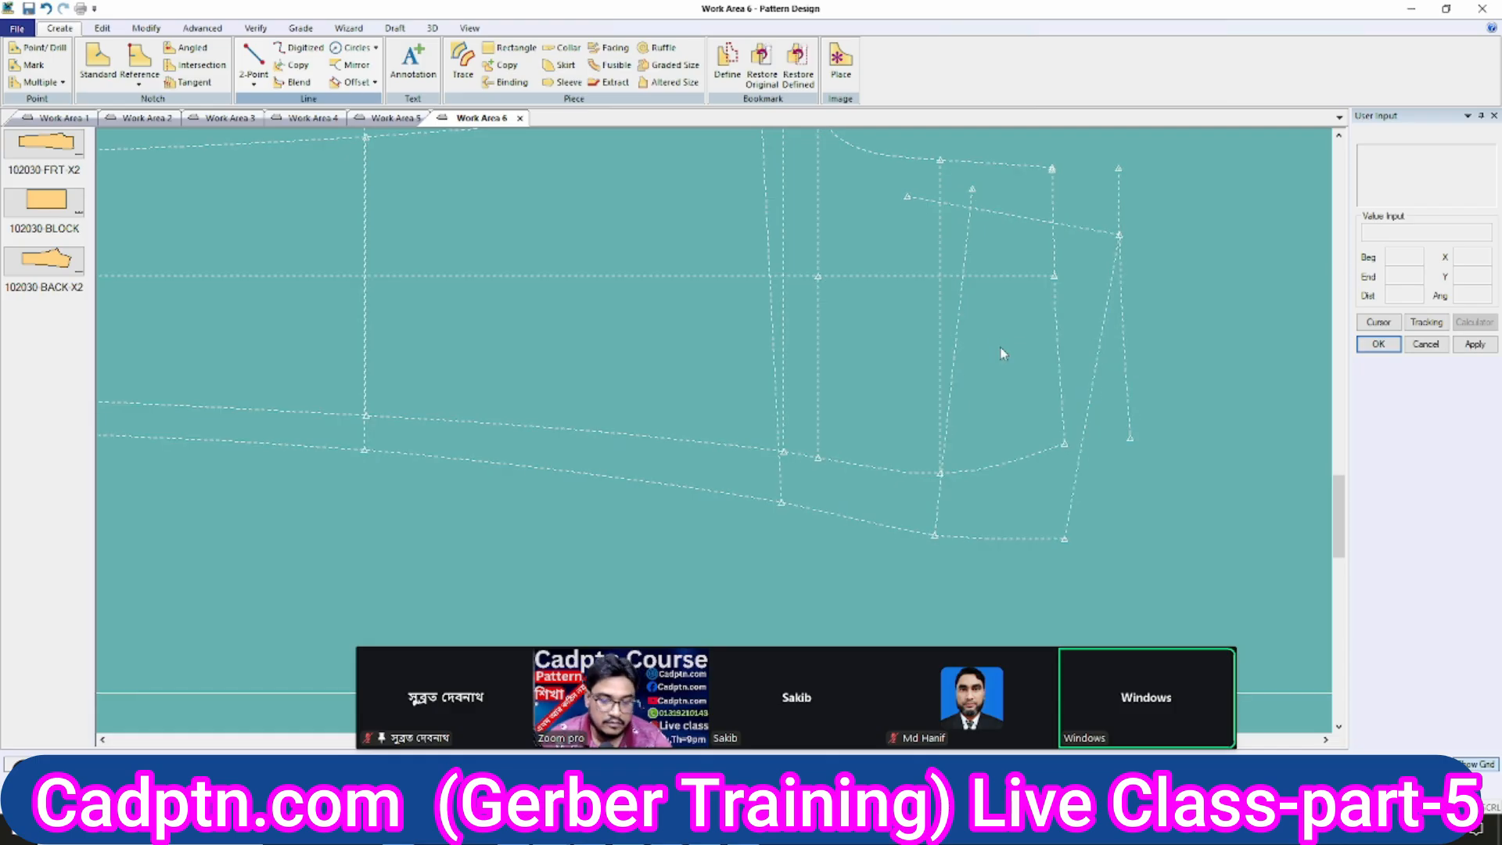
key(alt+m)
scroll(1083, 389, down, 9)
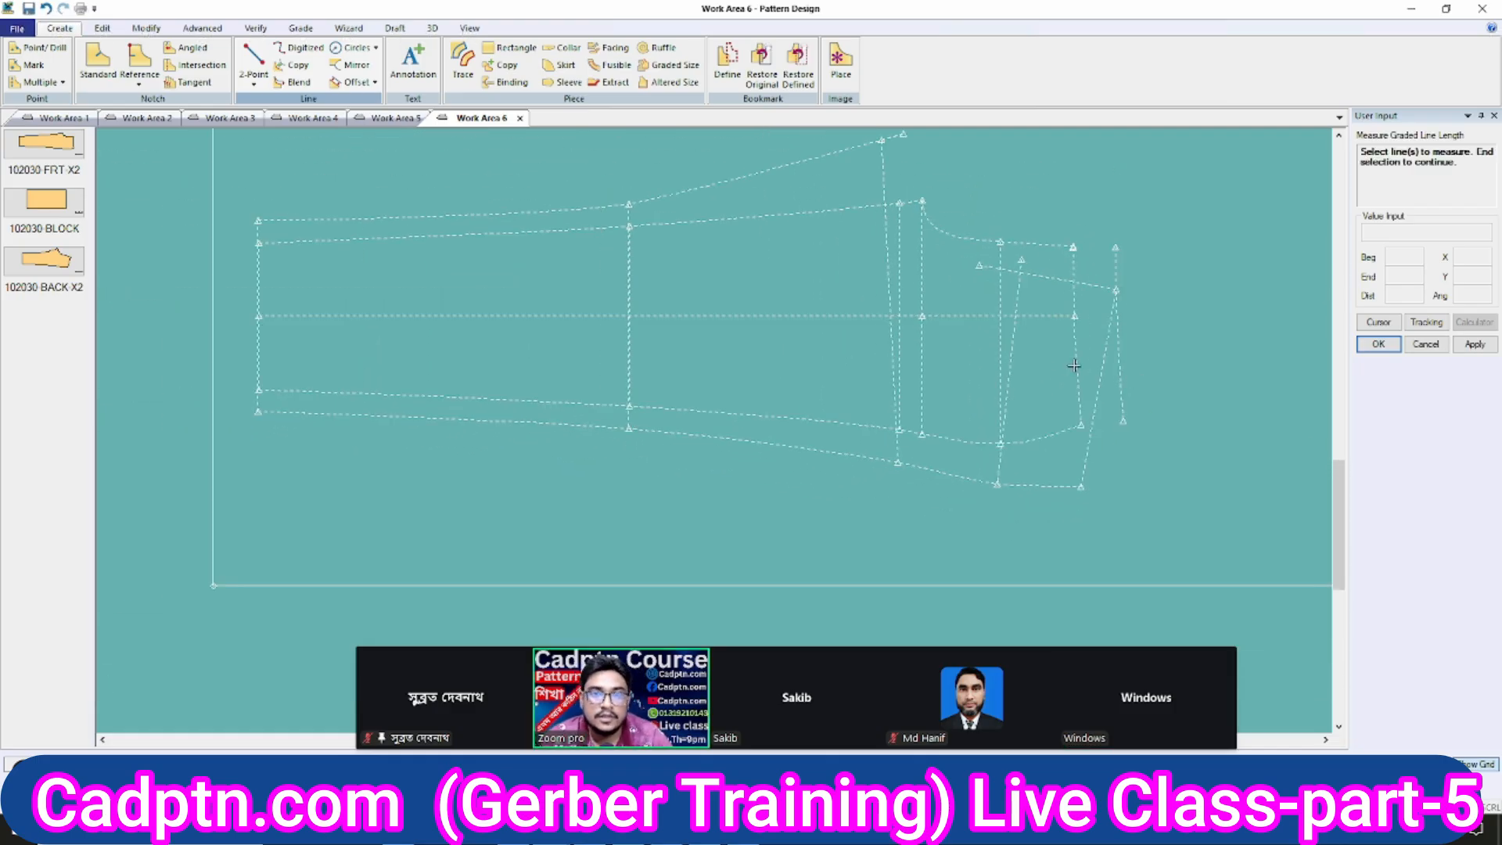
scroll(1029, 362, up, 4)
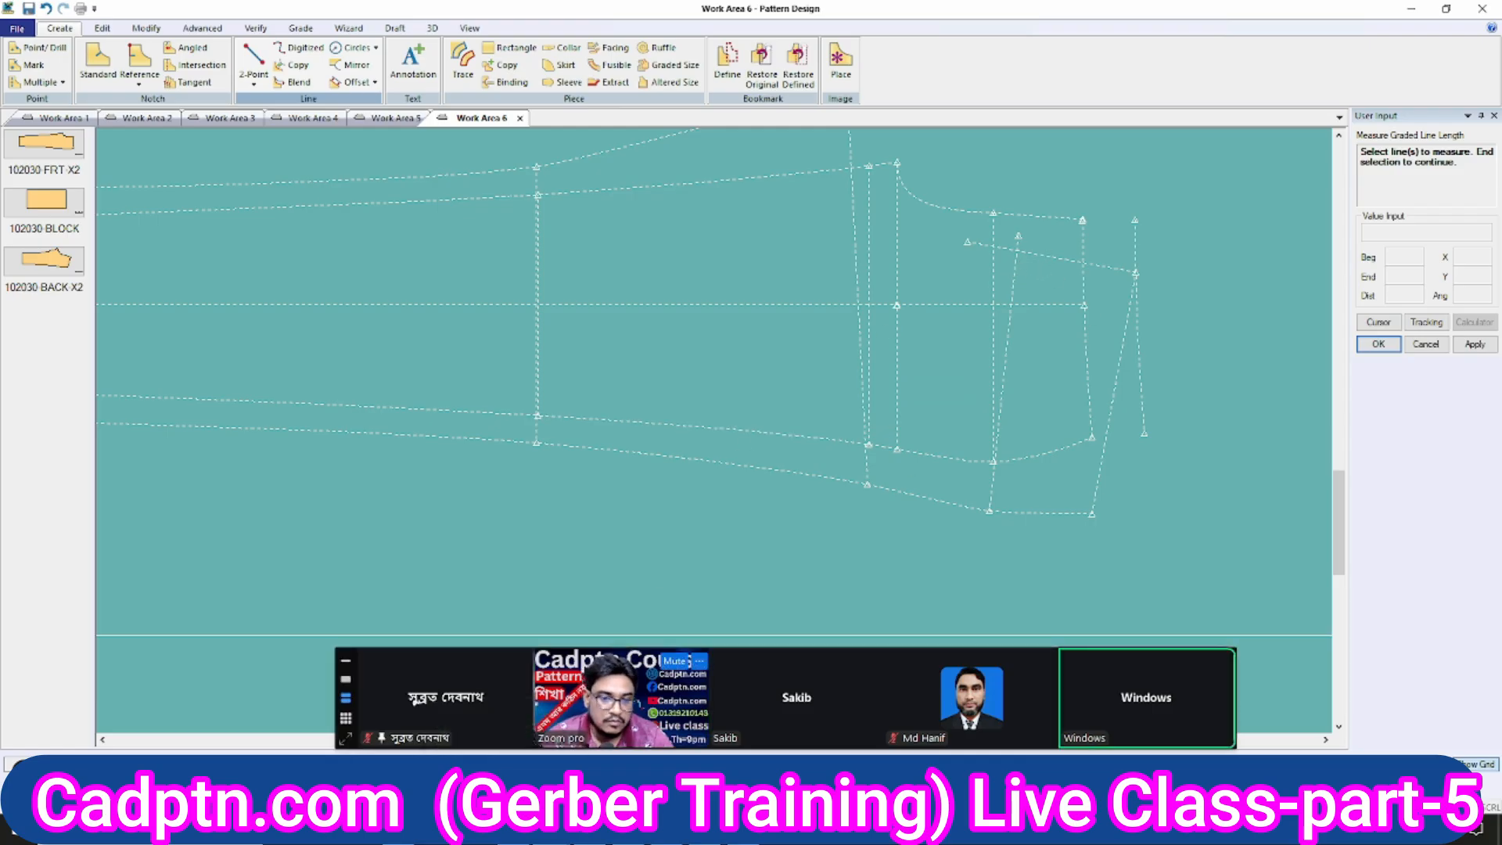
key(alt+Tab)
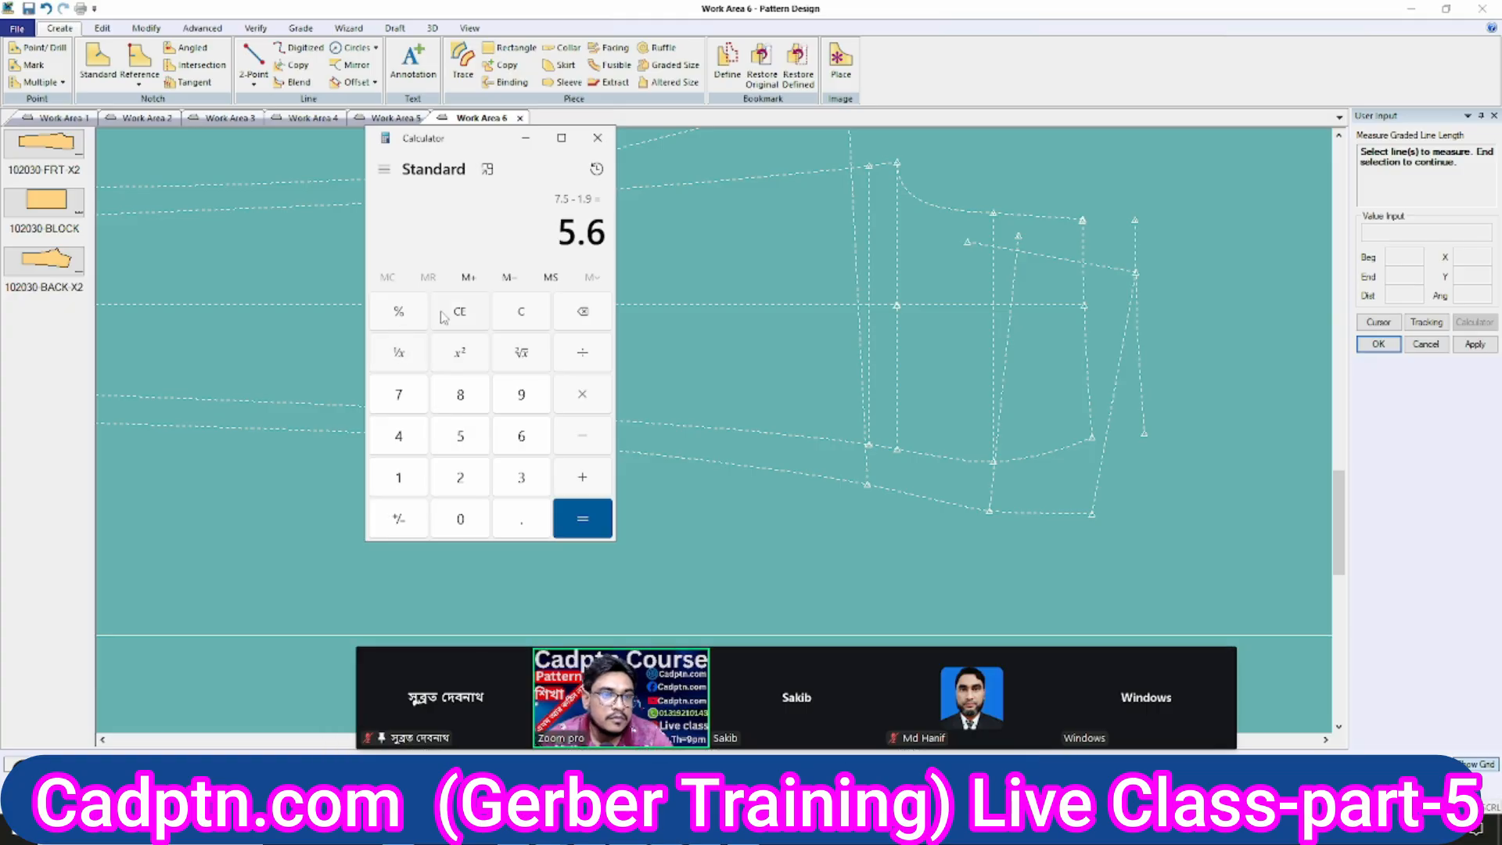
click(514, 314)
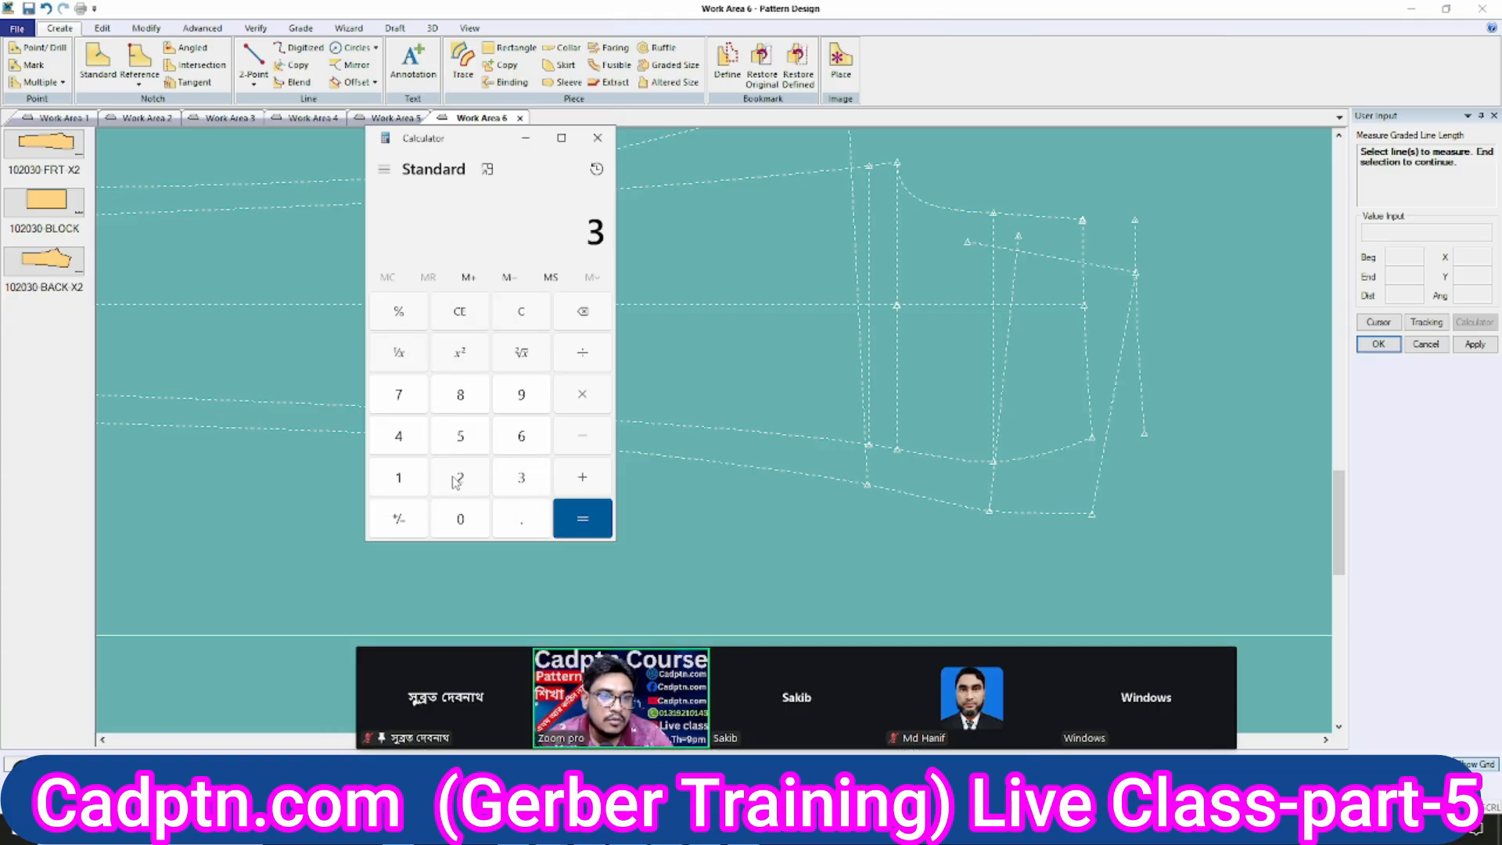
click(523, 520)
click(415, 395)
click(465, 433)
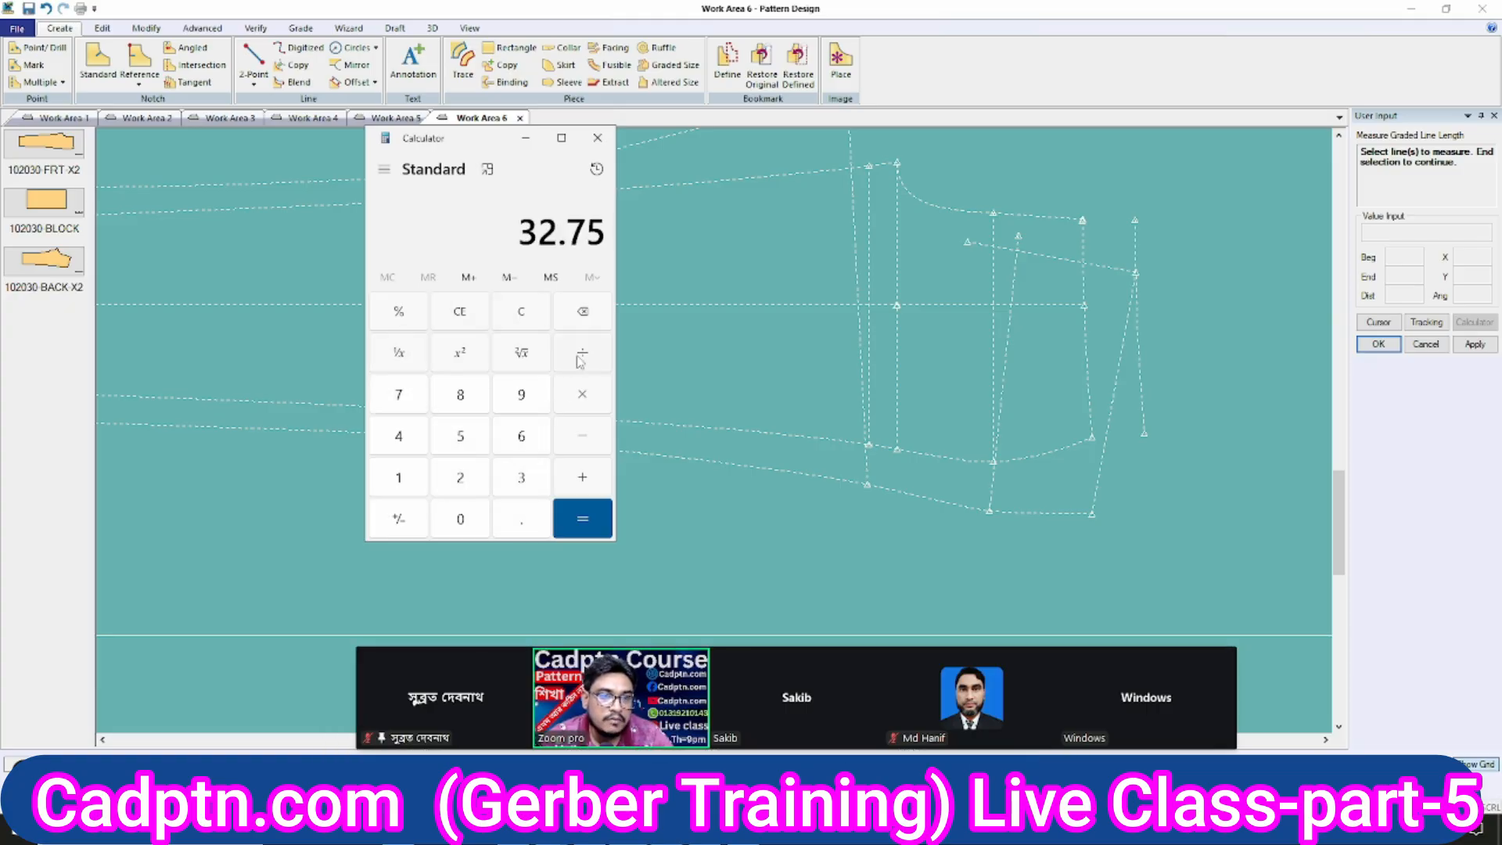
click(399, 444)
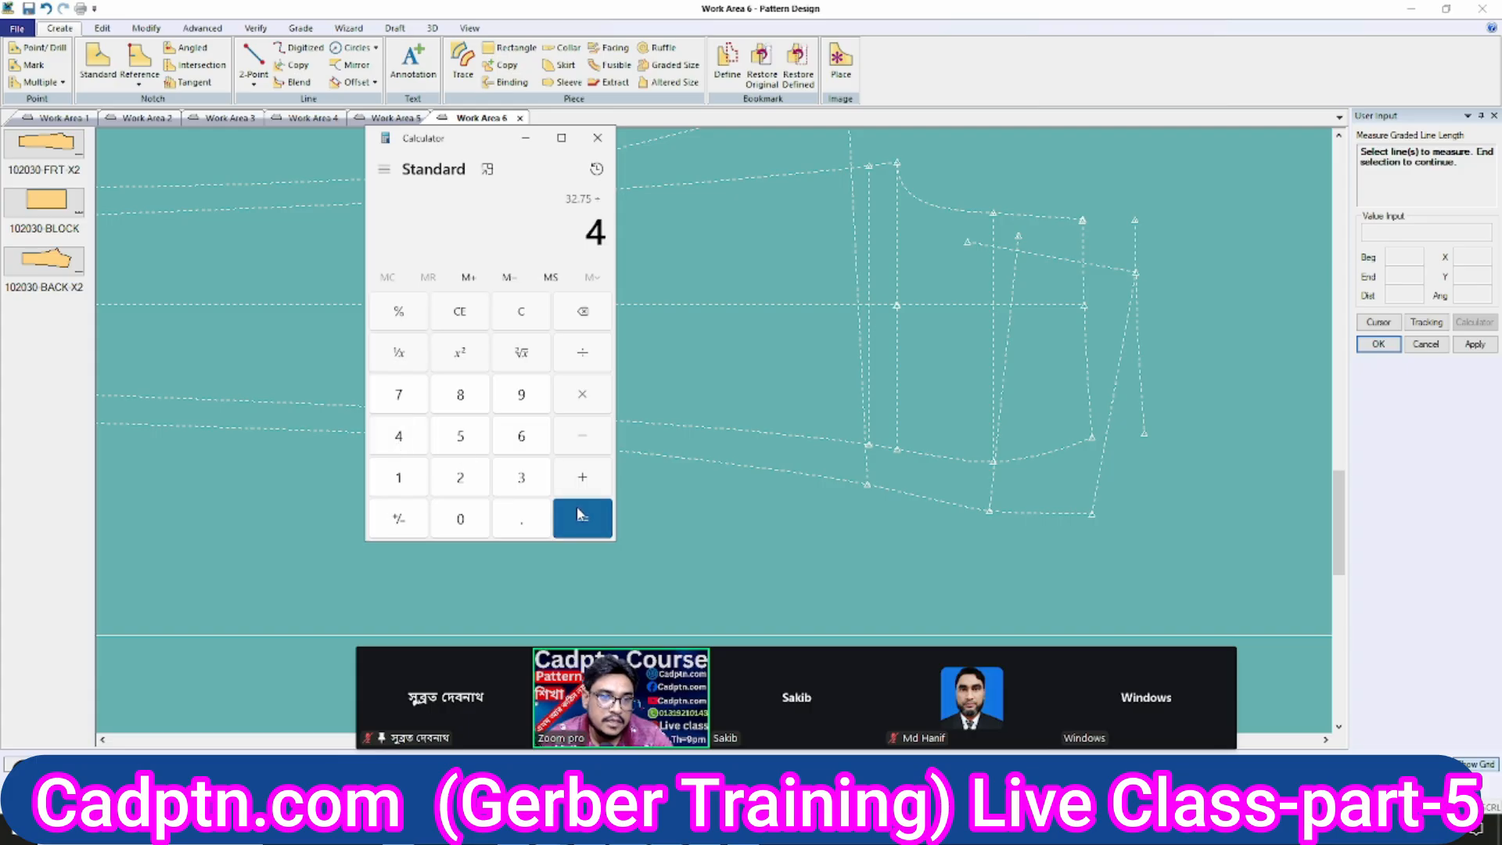
click(583, 519)
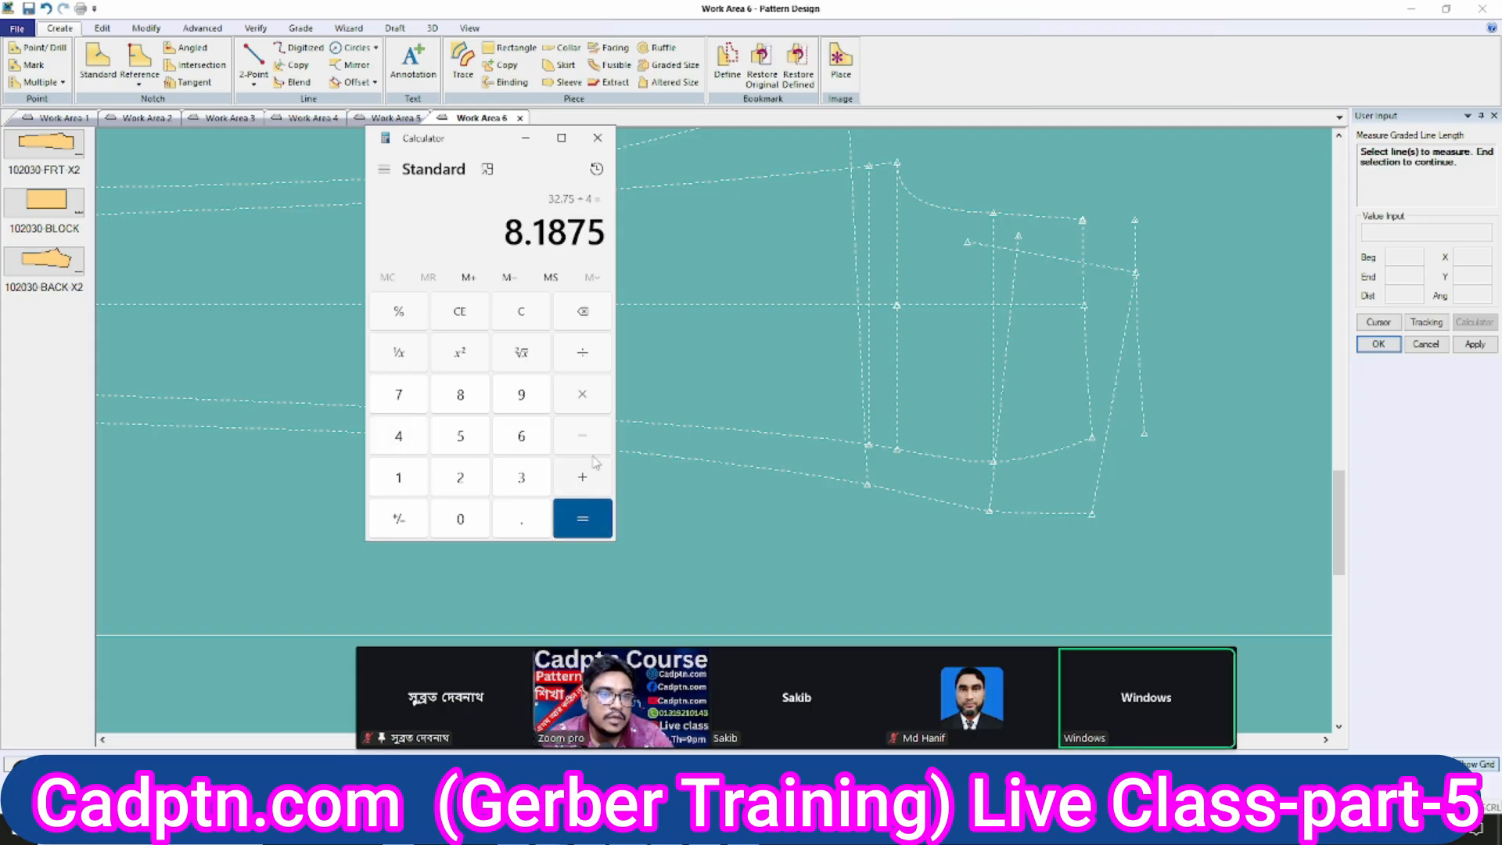
click(521, 523)
click(460, 436)
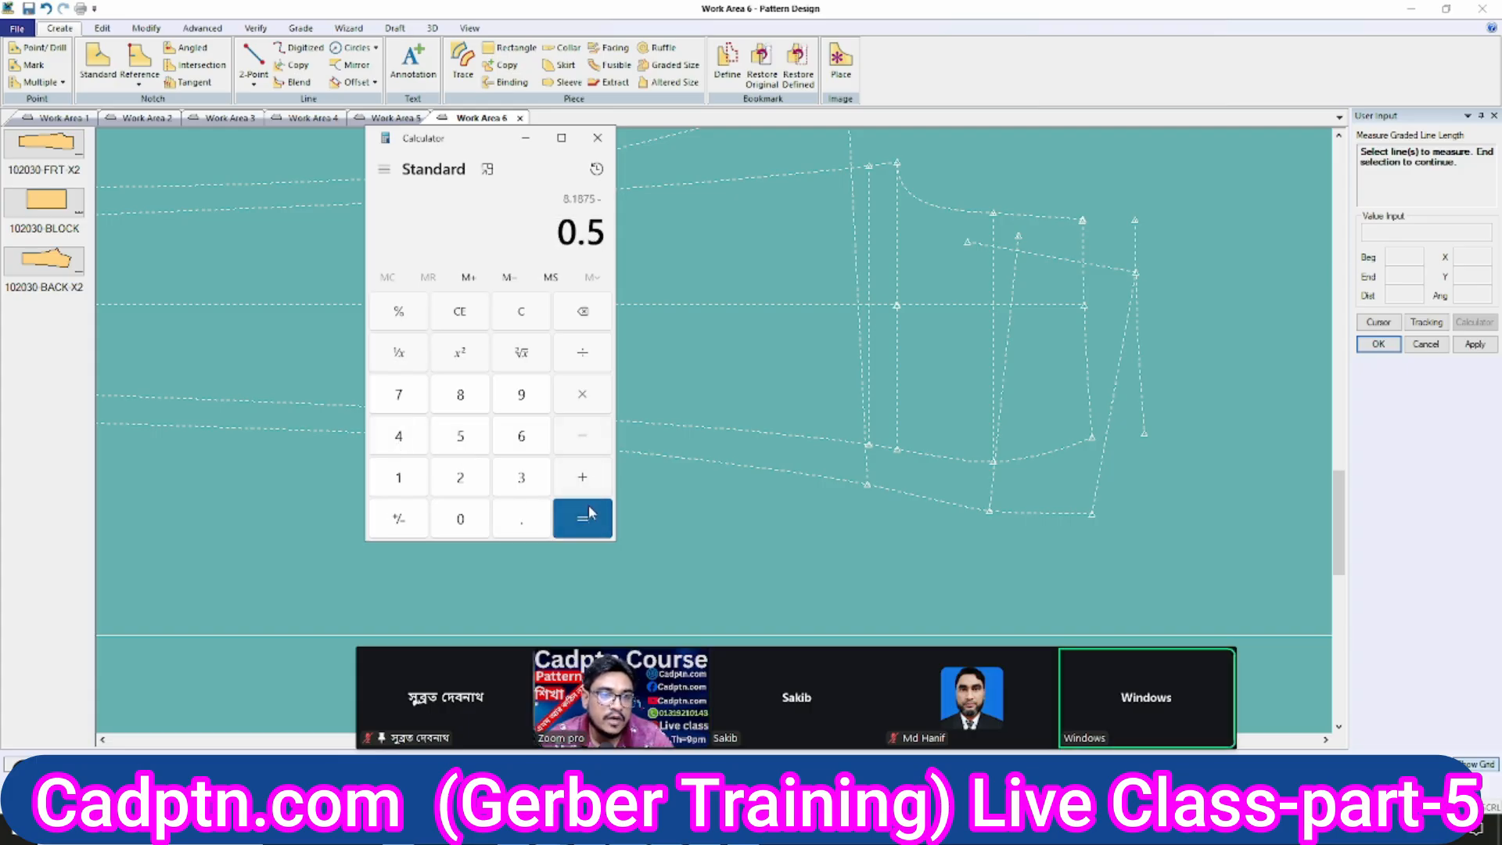
click(583, 518)
Return to the pattern and measure the front waistline's graded length.
right_click(905, 232)
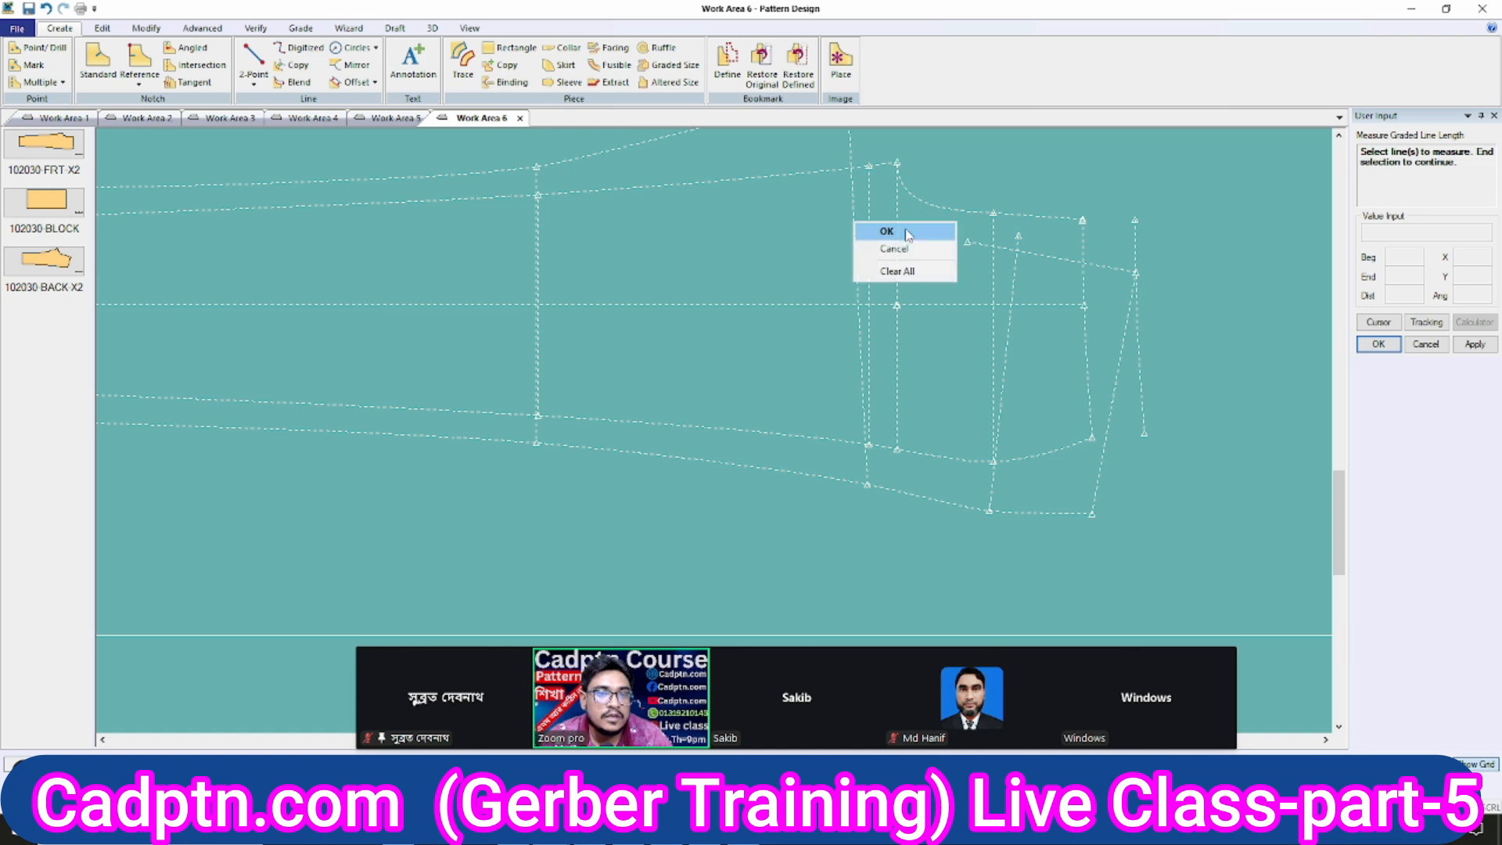
click(899, 234)
middle_drag(983, 391, 945, 407)
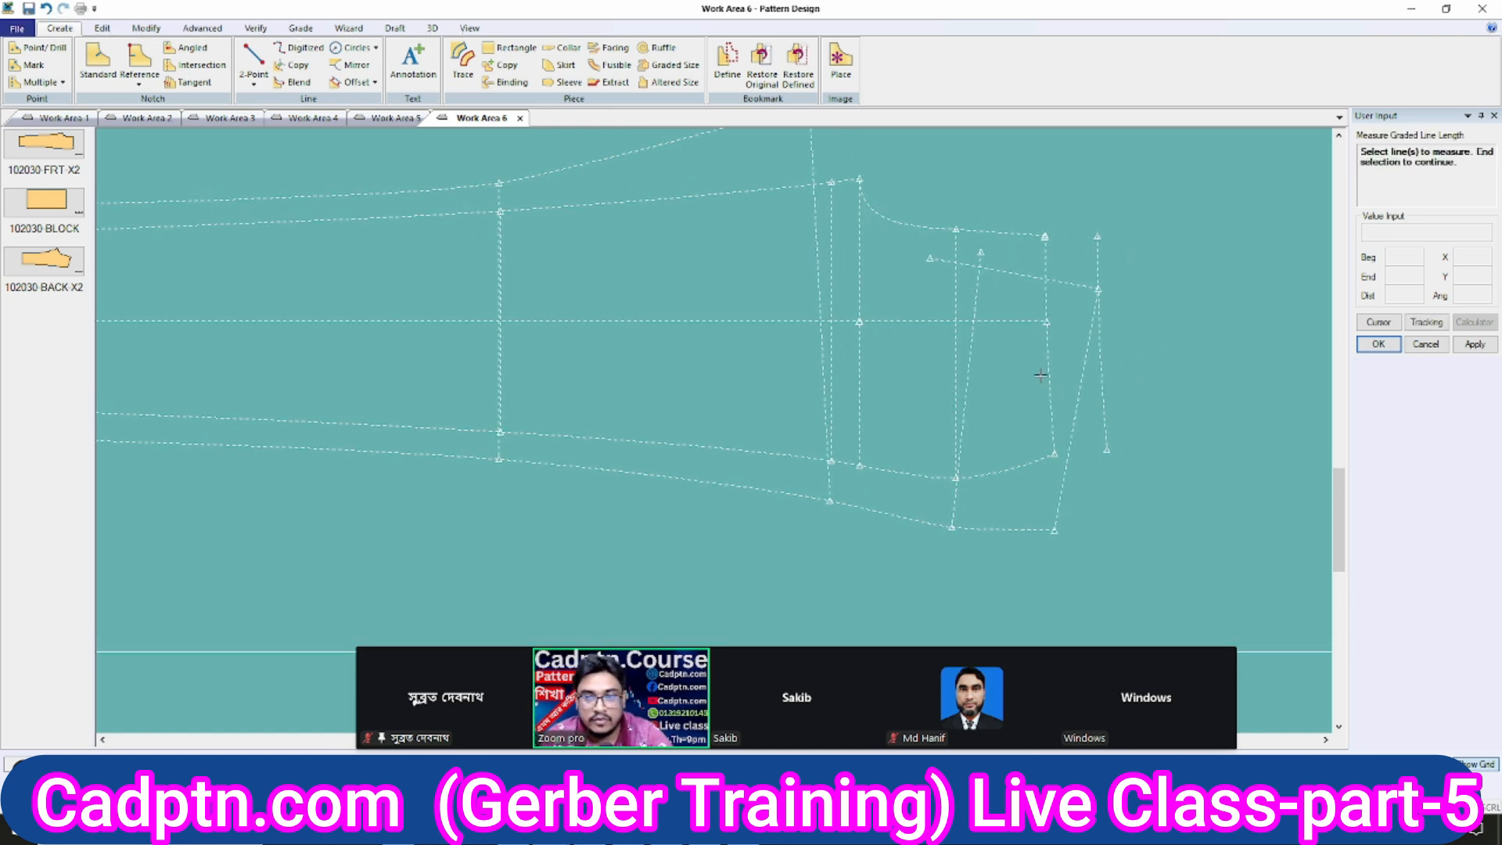
click(1047, 353)
right_click(1136, 234)
click(1168, 244)
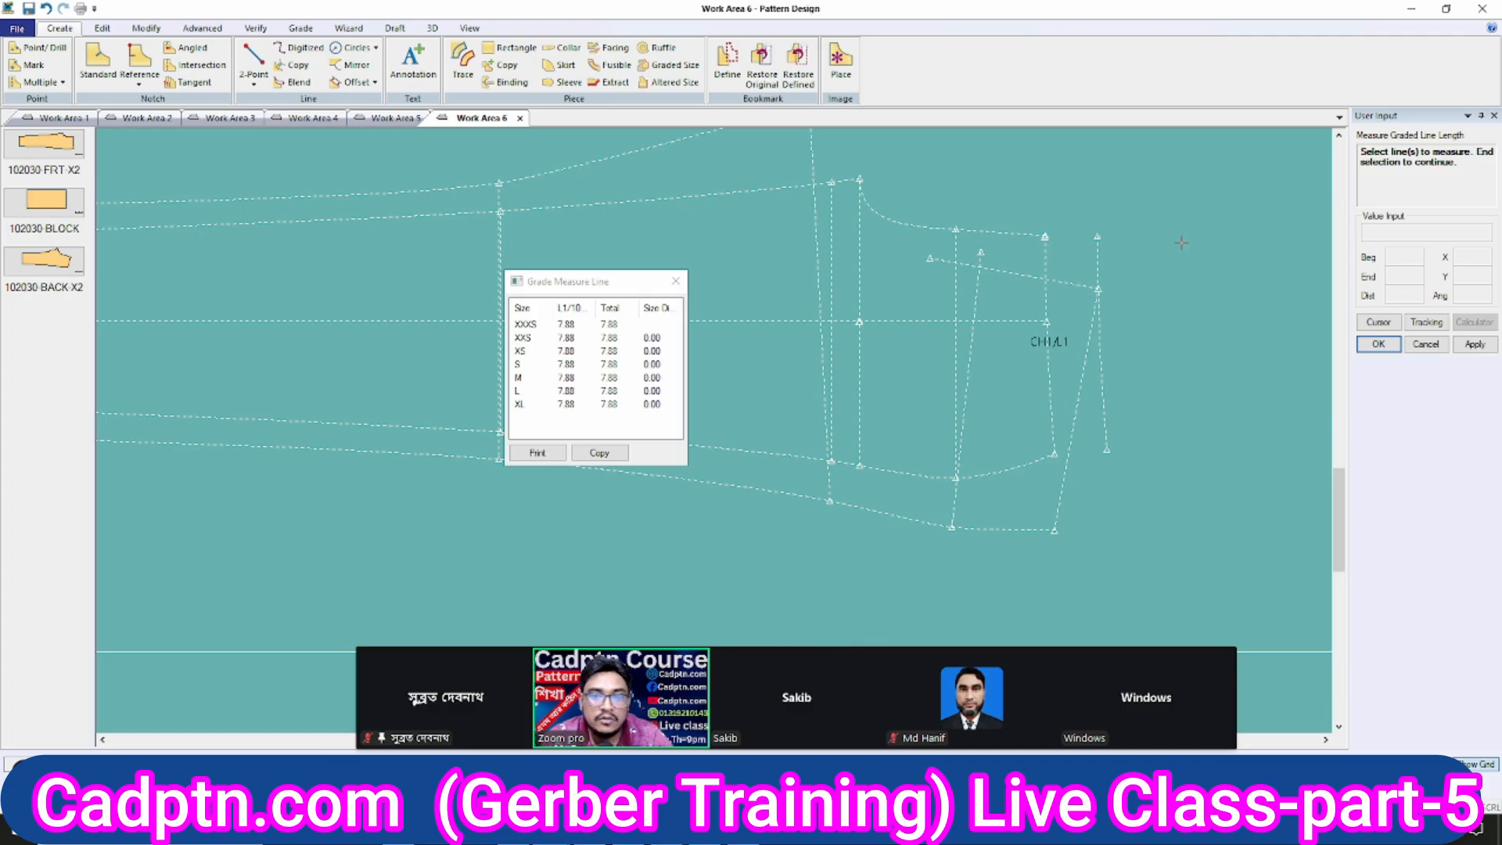
Measure the graded lengths of the front and back waist lines.
click(675, 280)
scroll(989, 309, up, 1)
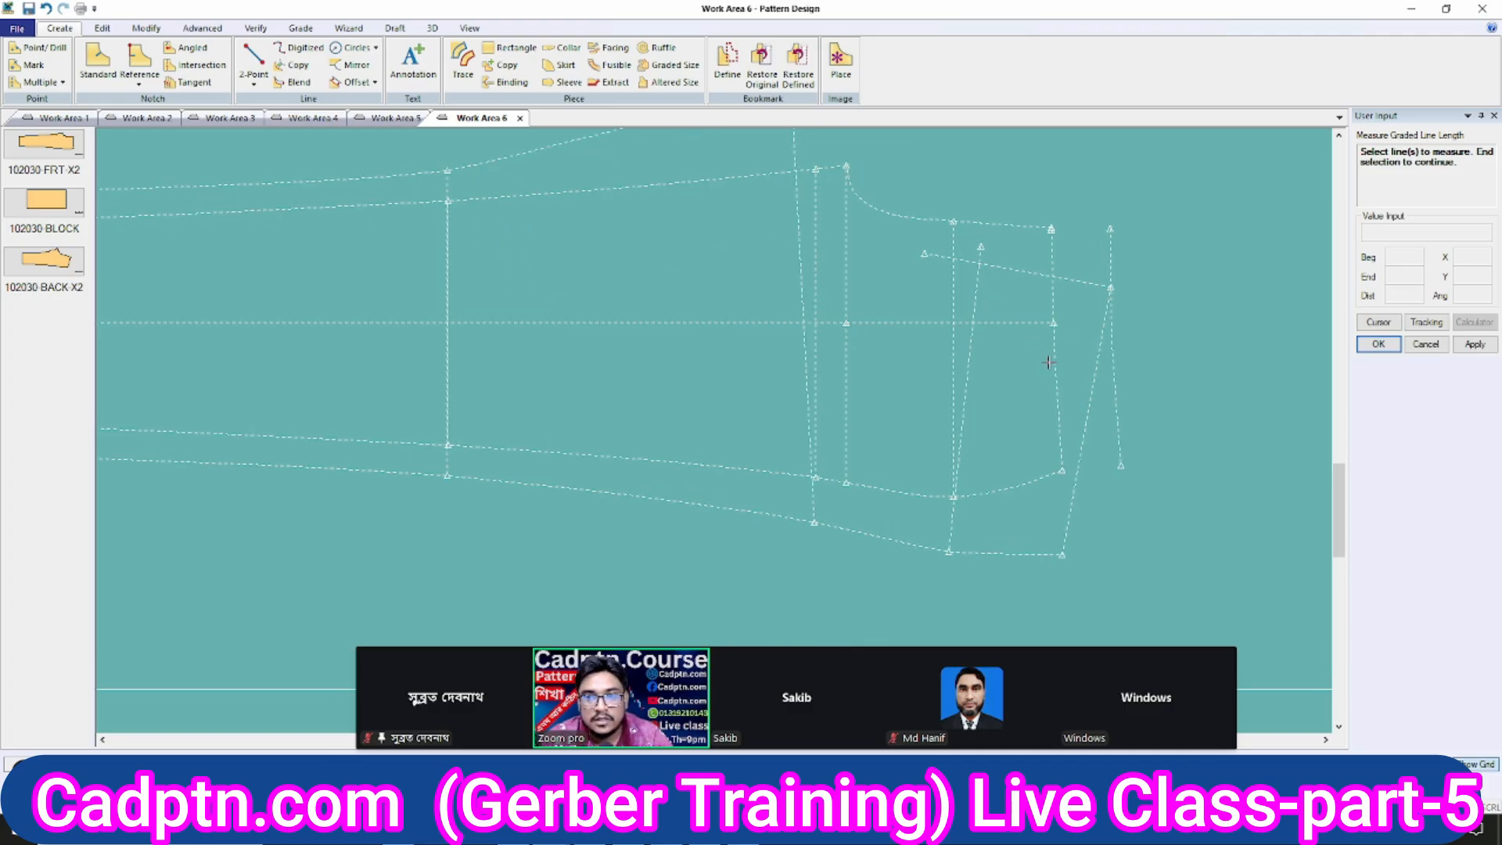
right_click(1112, 267)
click(1152, 277)
click(1073, 501)
right_click(1131, 315)
click(1172, 323)
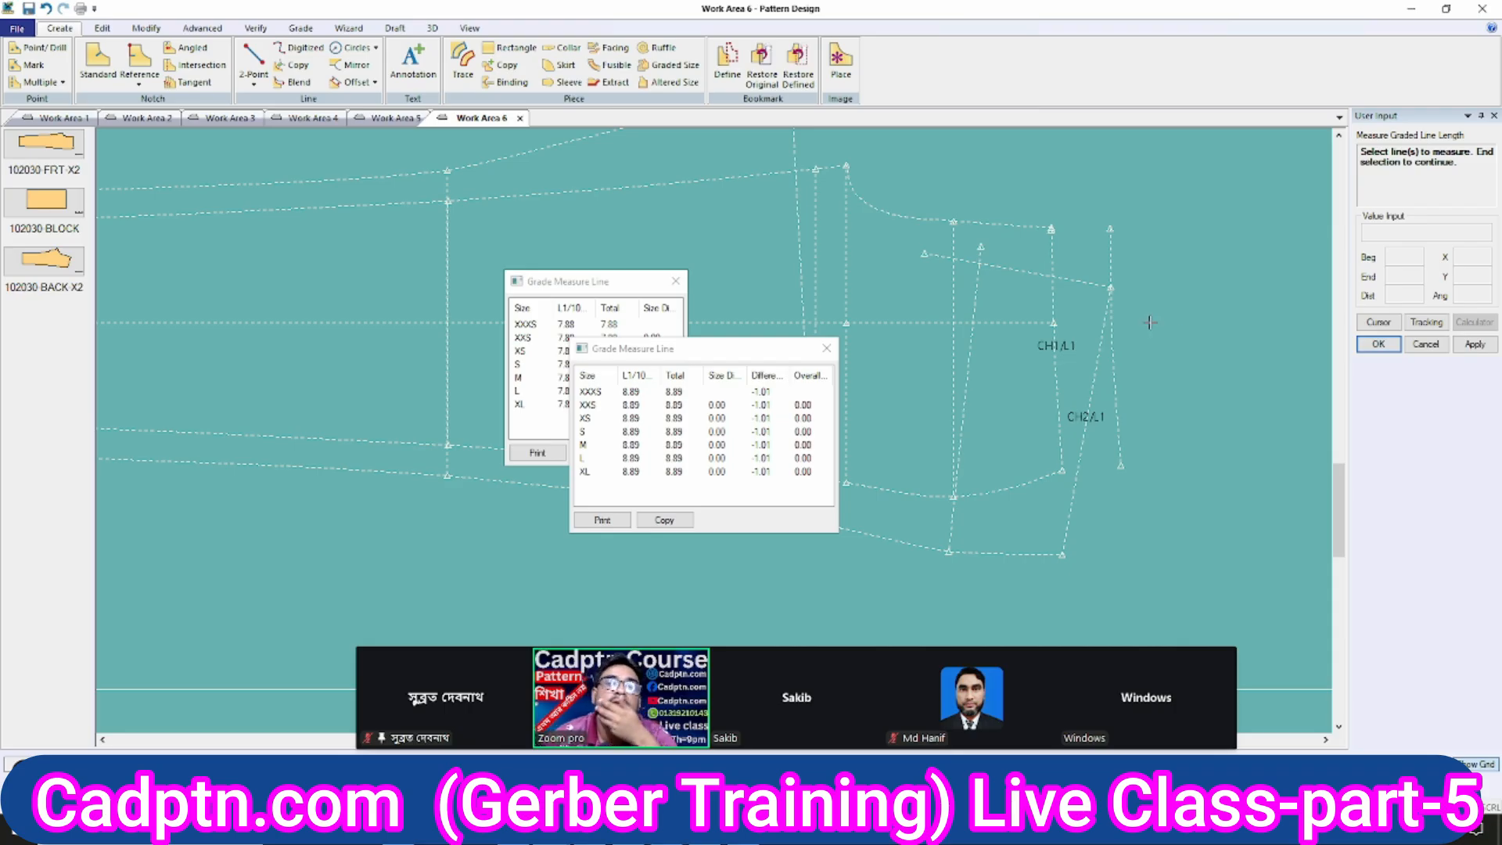
right_click(1121, 267)
click(1150, 275)
Measure the graded lengths of the front and back side seams to compare them.
scroll(783, 462, down, 2)
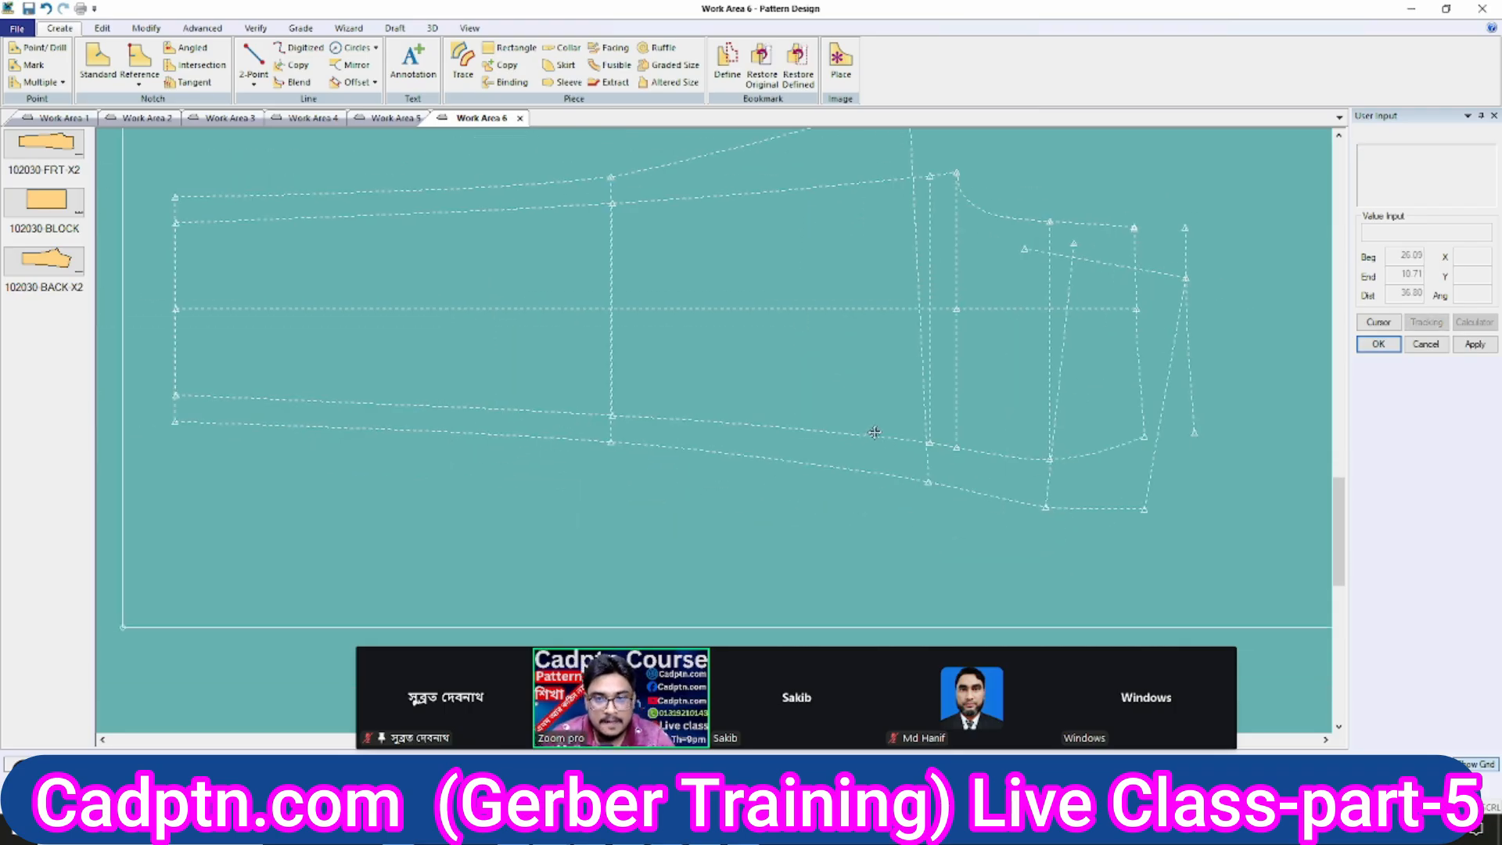
click(907, 430)
right_click(962, 296)
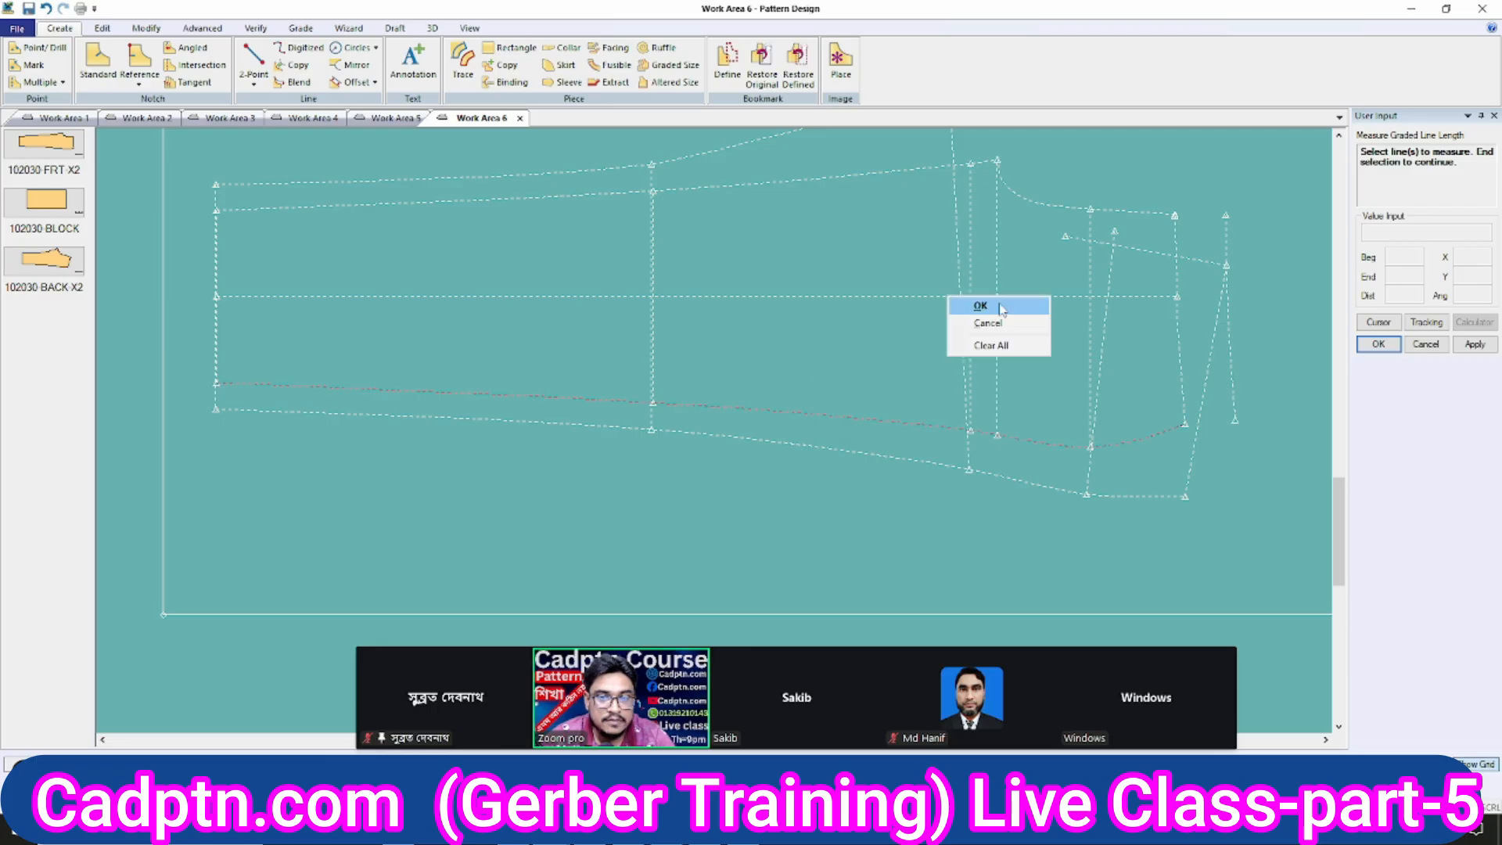
click(992, 306)
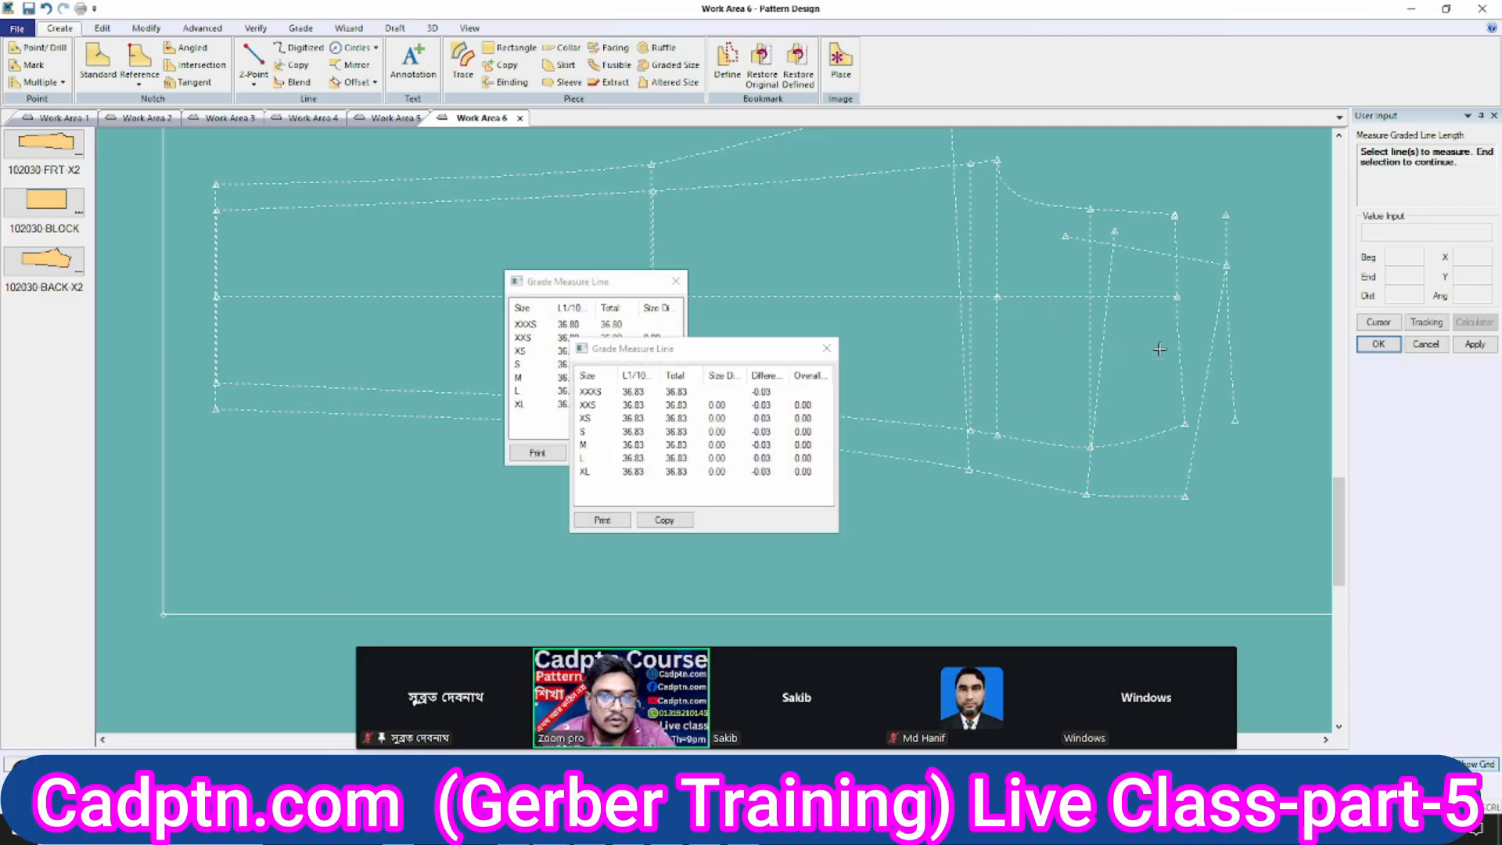
right_click(1105, 300)
click(1151, 307)
Measure the straight graded distance from the hip point to the waist point on the front rise.
scroll(1056, 368, up, 2)
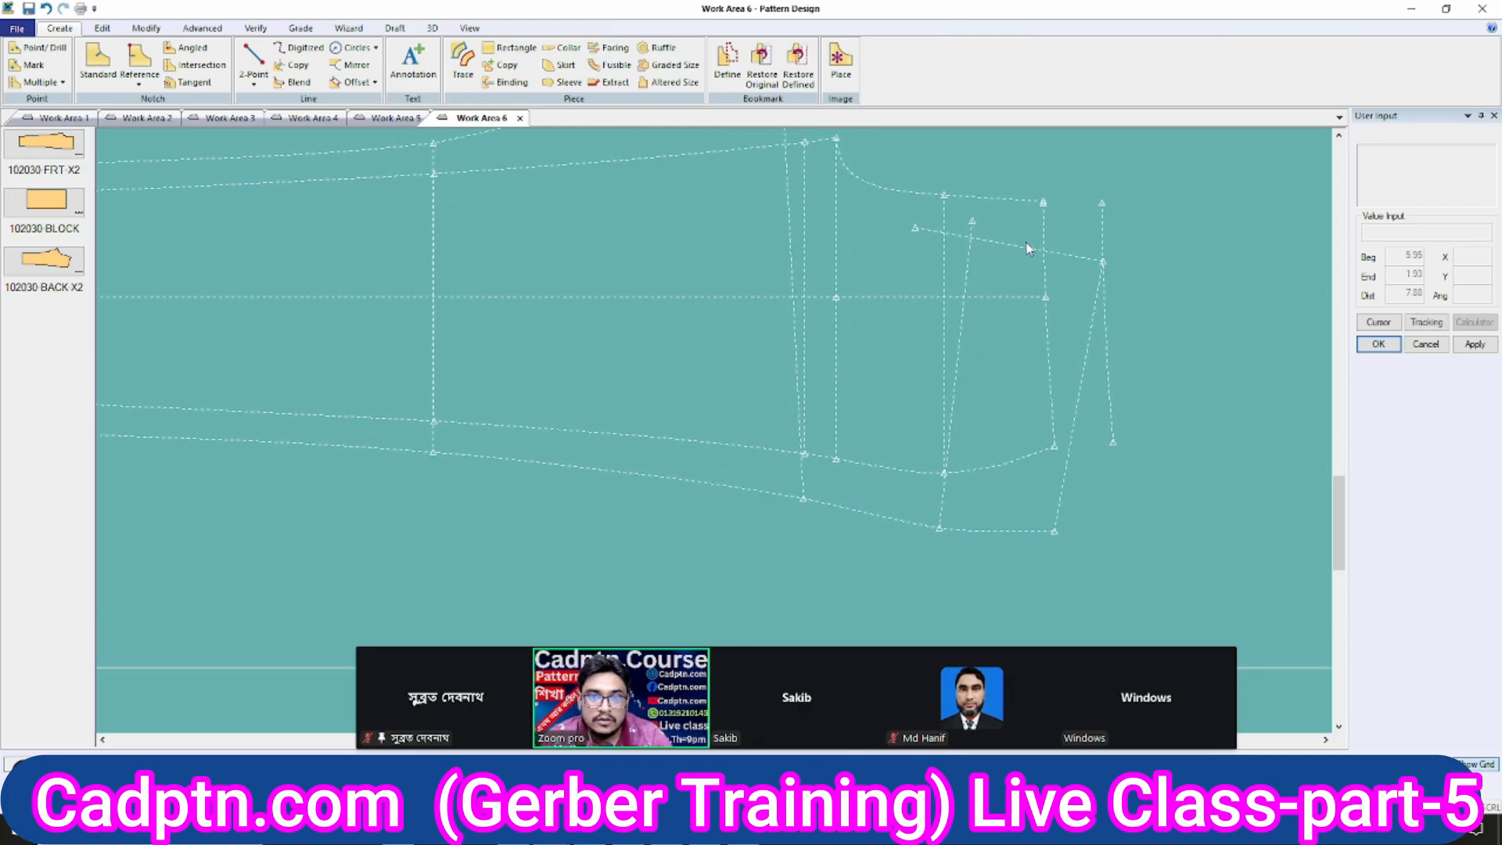
middle_drag(992, 415, 1061, 431)
scroll(992, 412, up, 1)
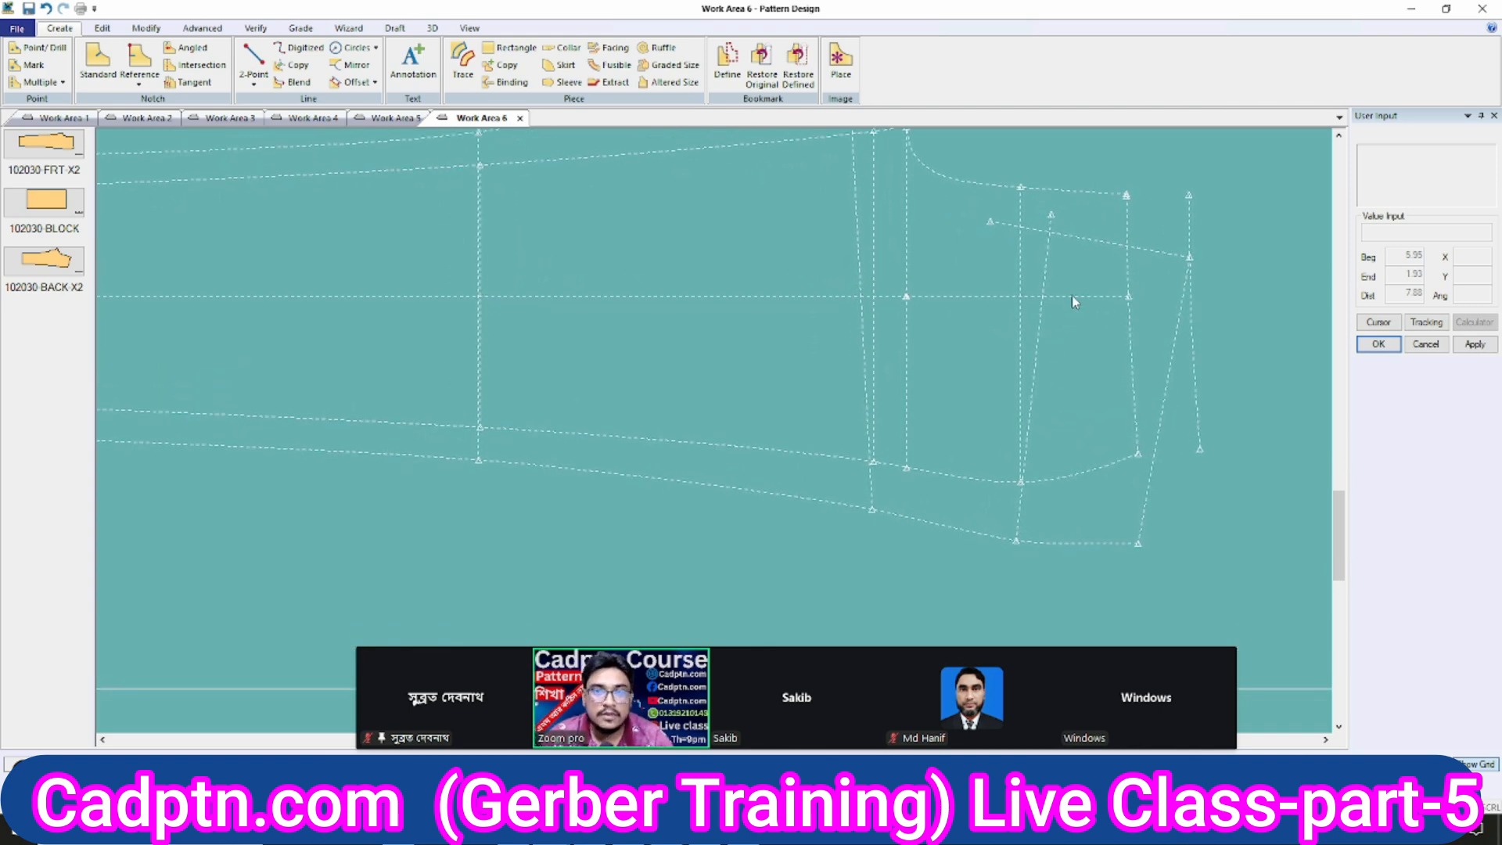
middle_drag(1072, 294, 1045, 334)
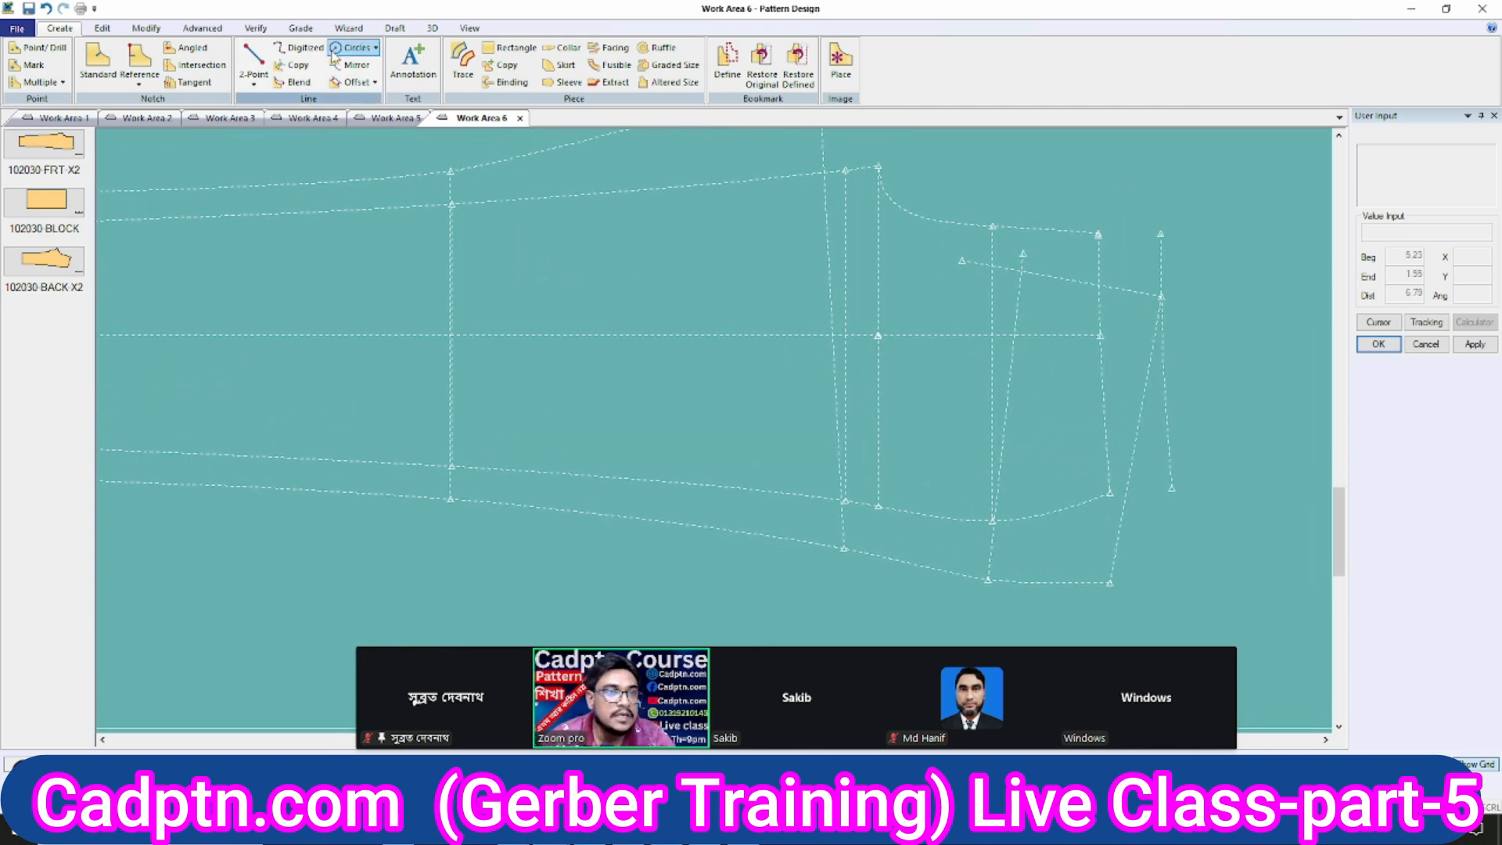
click(301, 28)
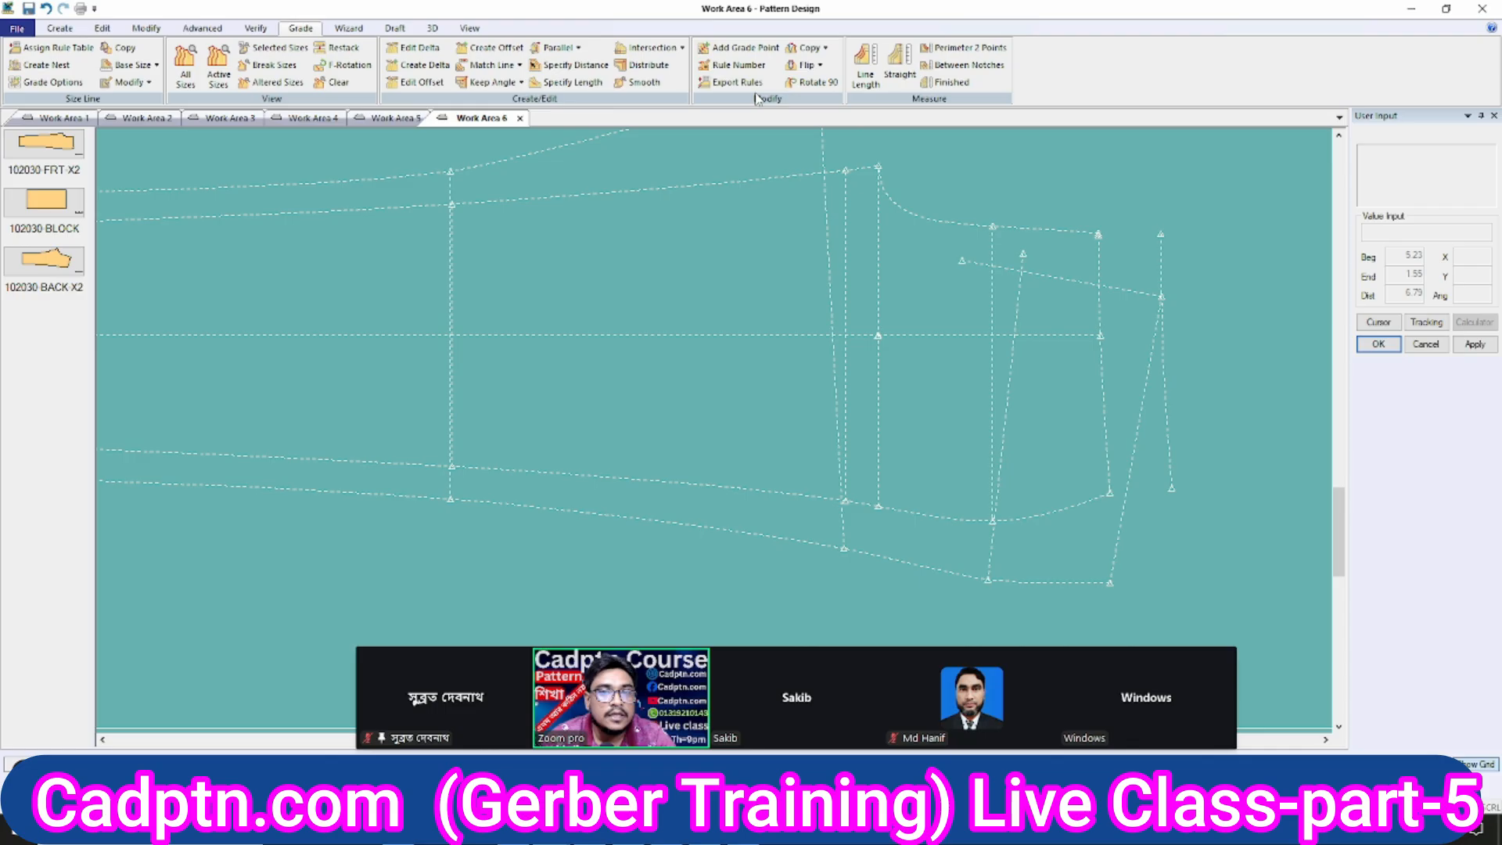
click(901, 66)
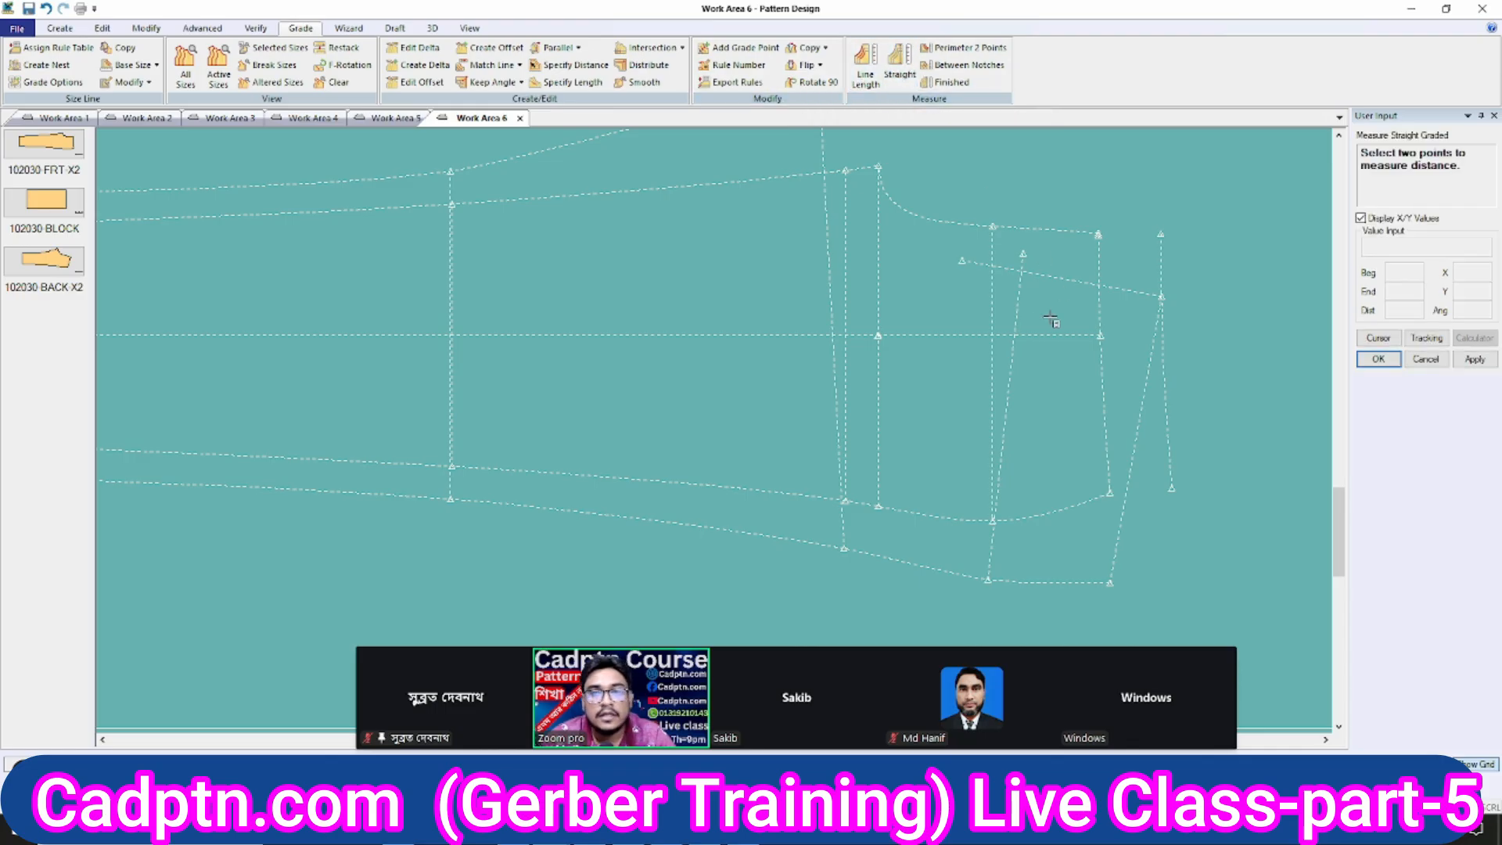
click(995, 227)
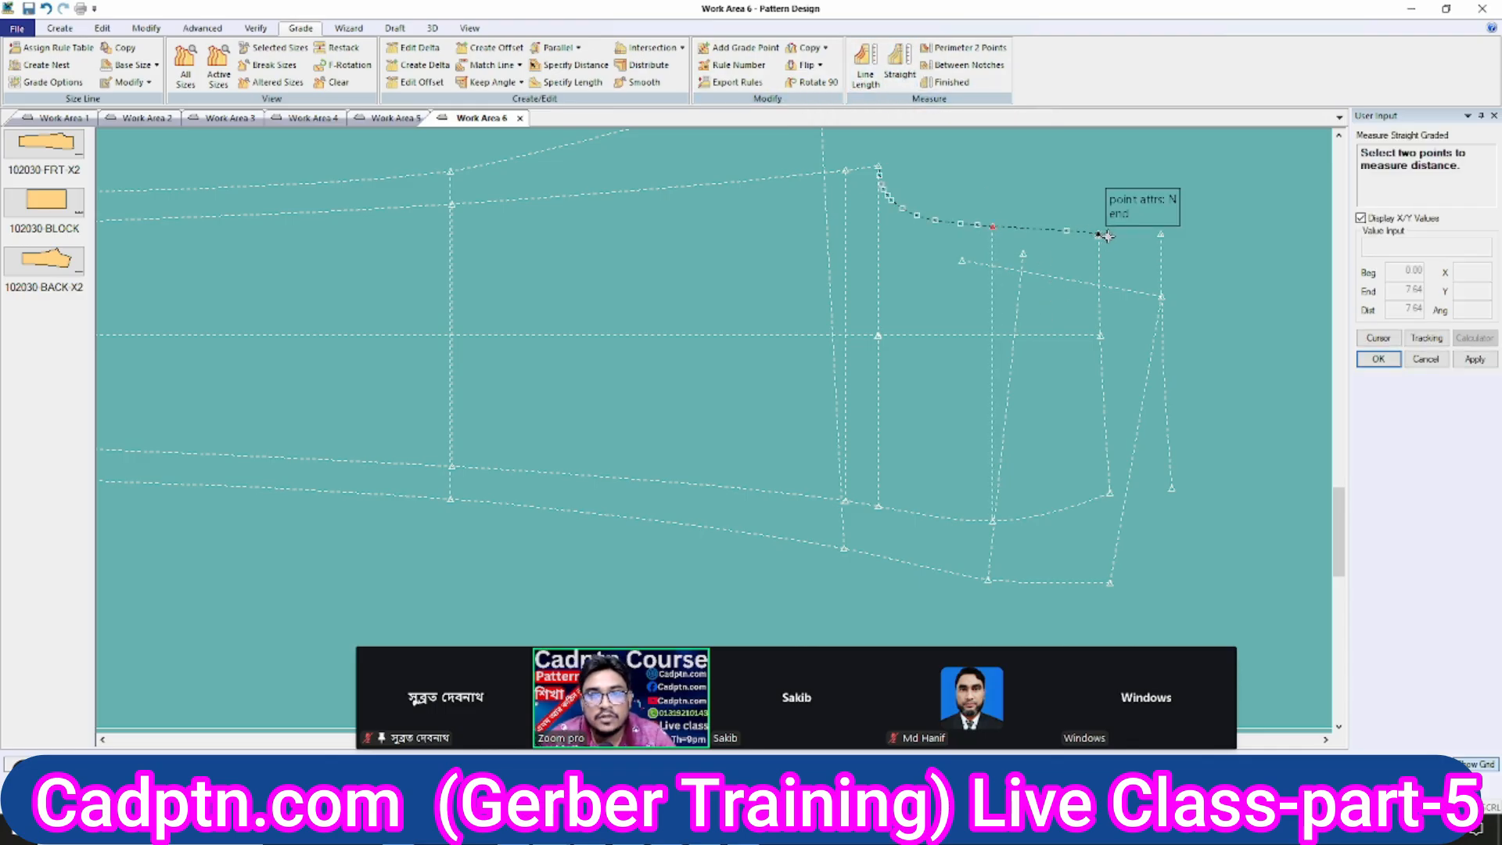
click(1103, 234)
right_click(1142, 195)
click(1142, 195)
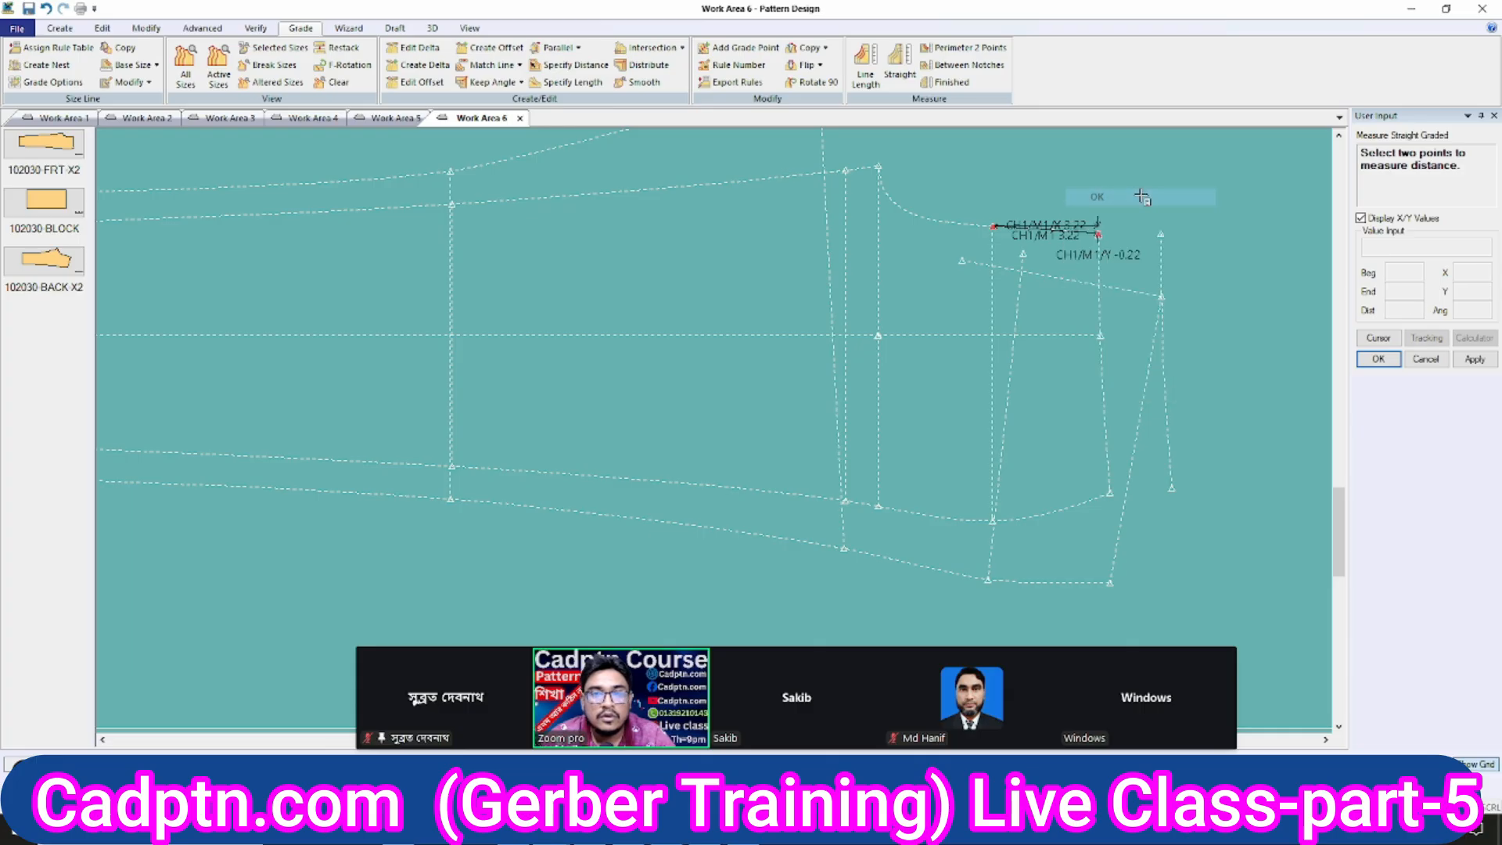
right_click(1141, 196)
click(1141, 196)
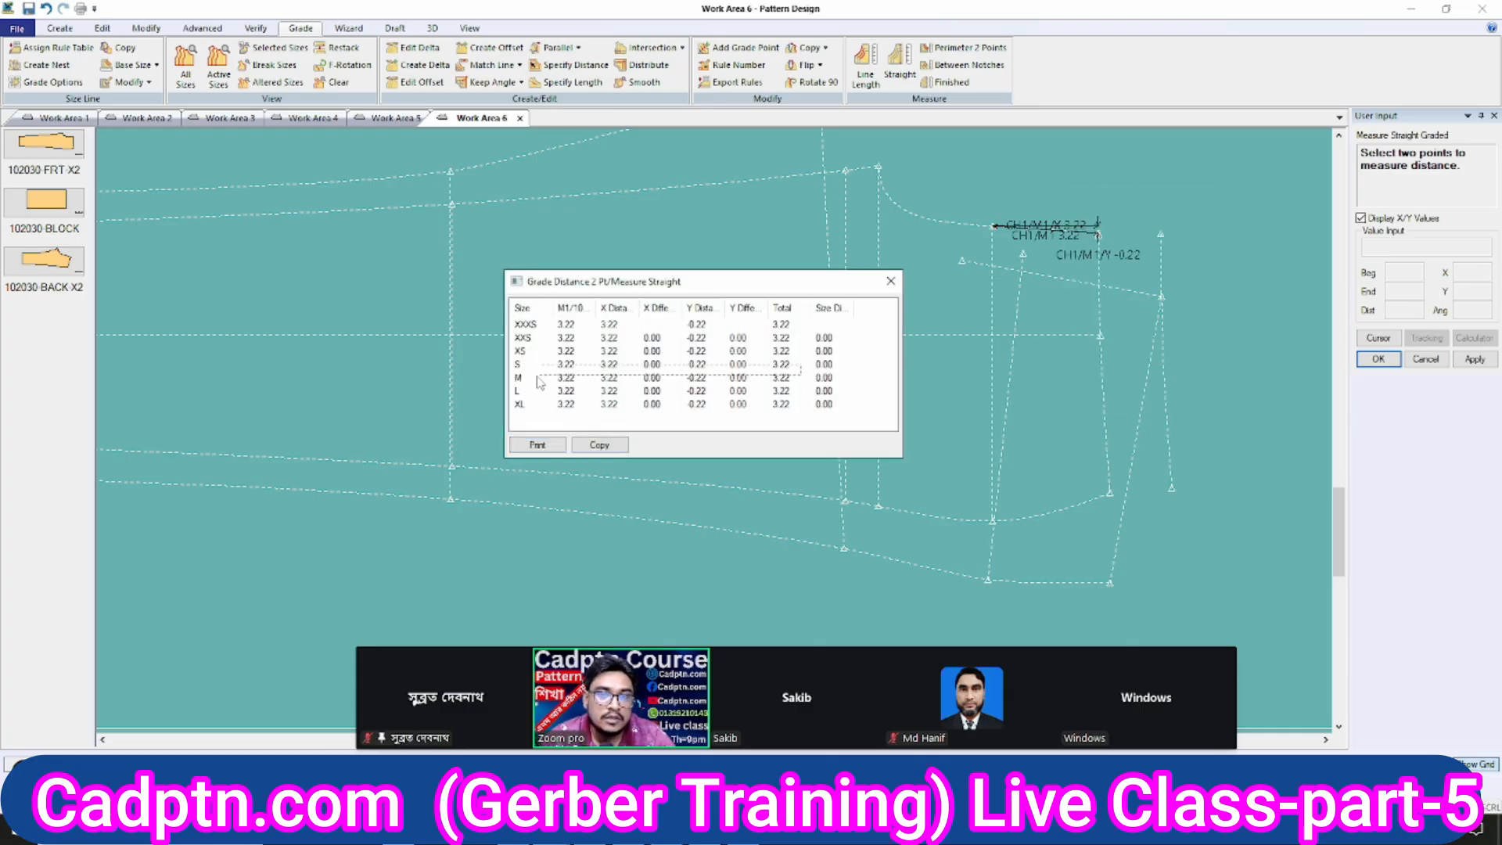
right_click(1163, 235)
click(1164, 235)
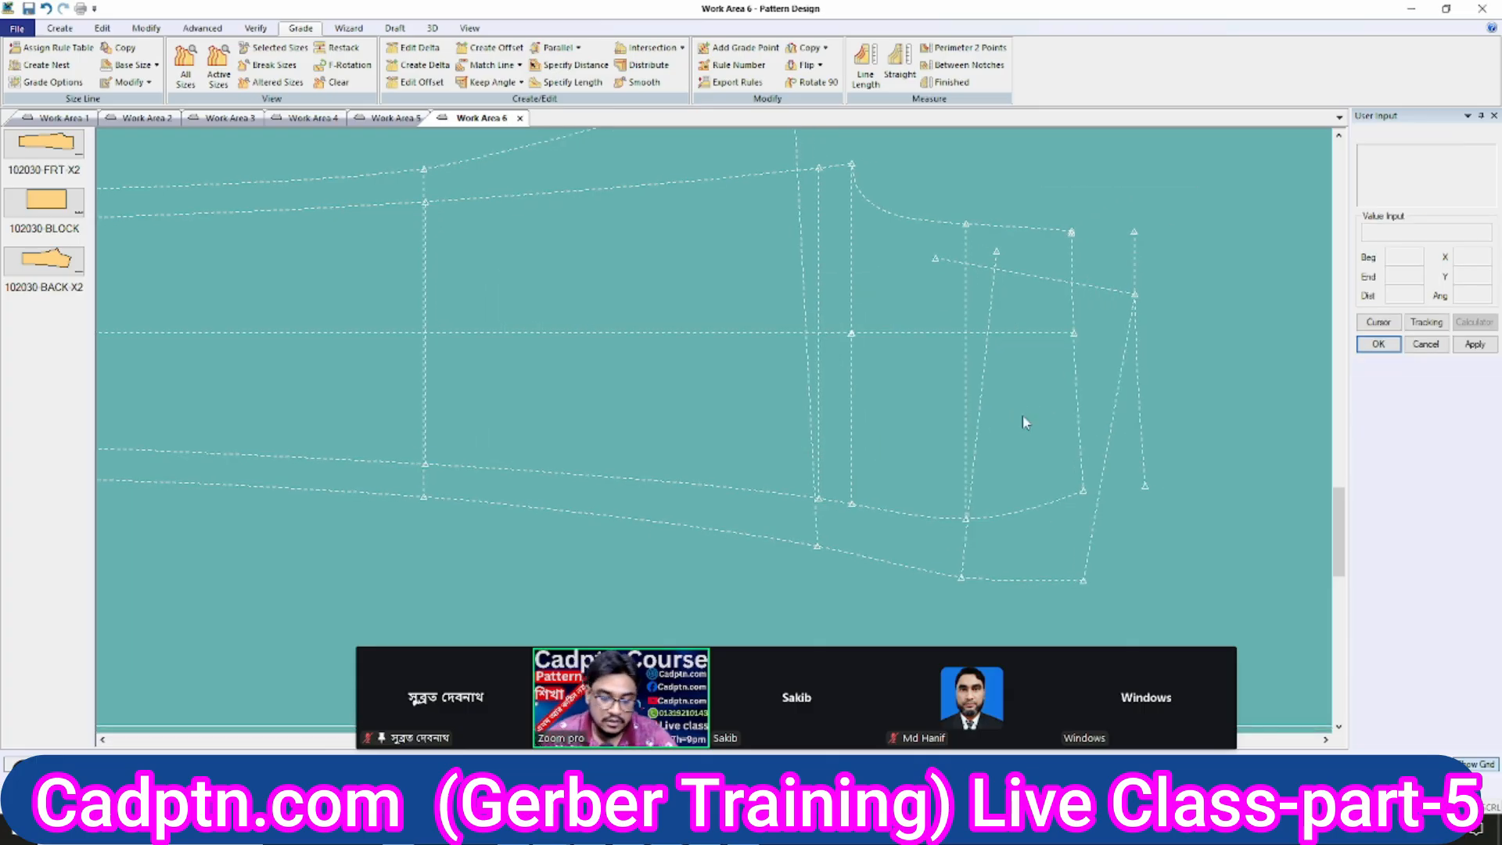
Shift the front hip line away from the waist with Move Smooth, moving both end points by X -1 and Y 0.
key(m)
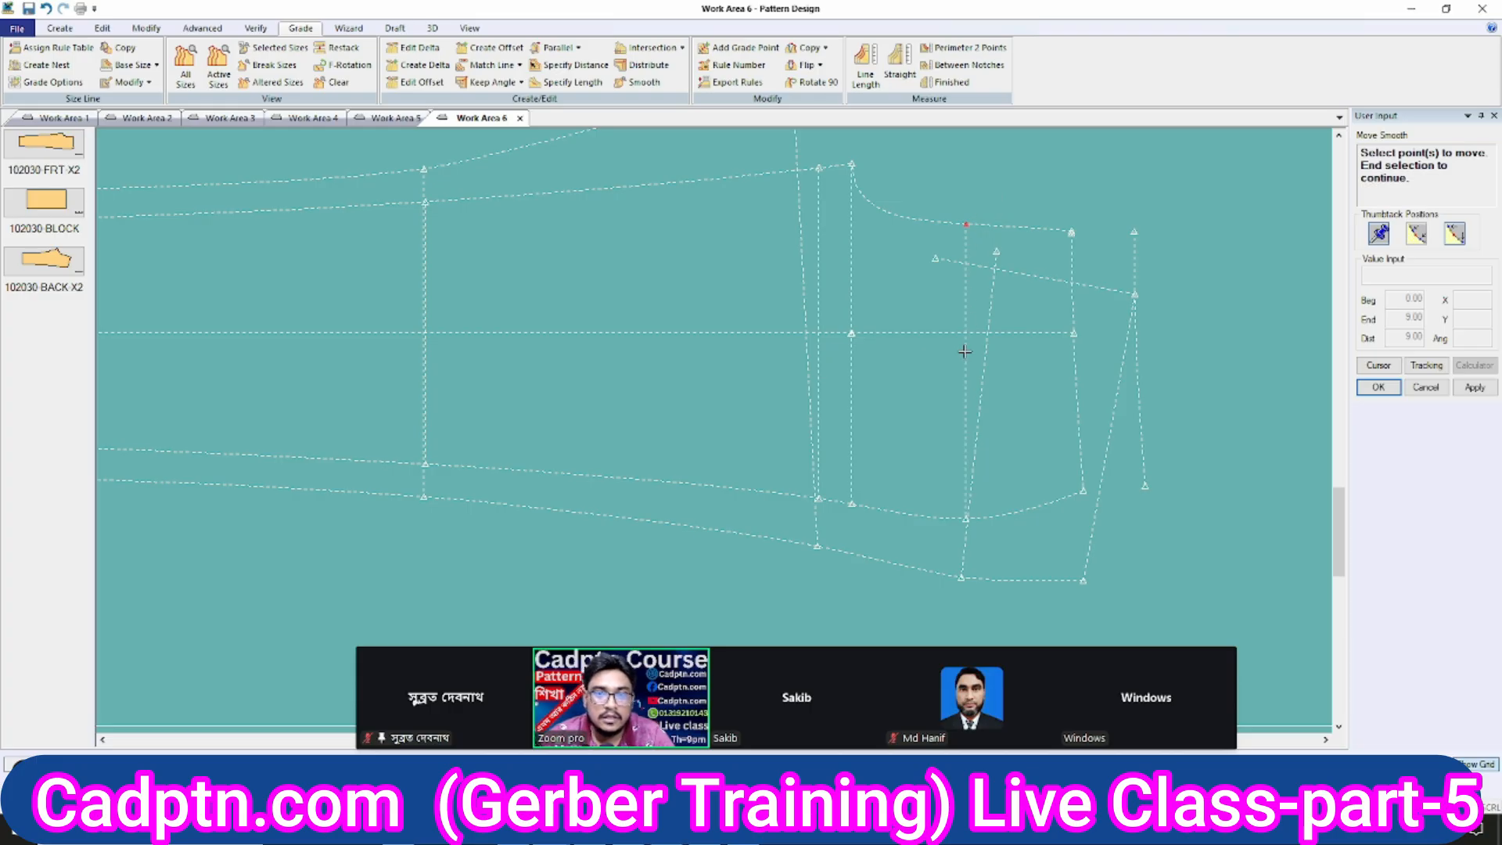
click(962, 516)
right_click(1062, 328)
click(1061, 328)
right_click(1061, 330)
click(1047, 331)
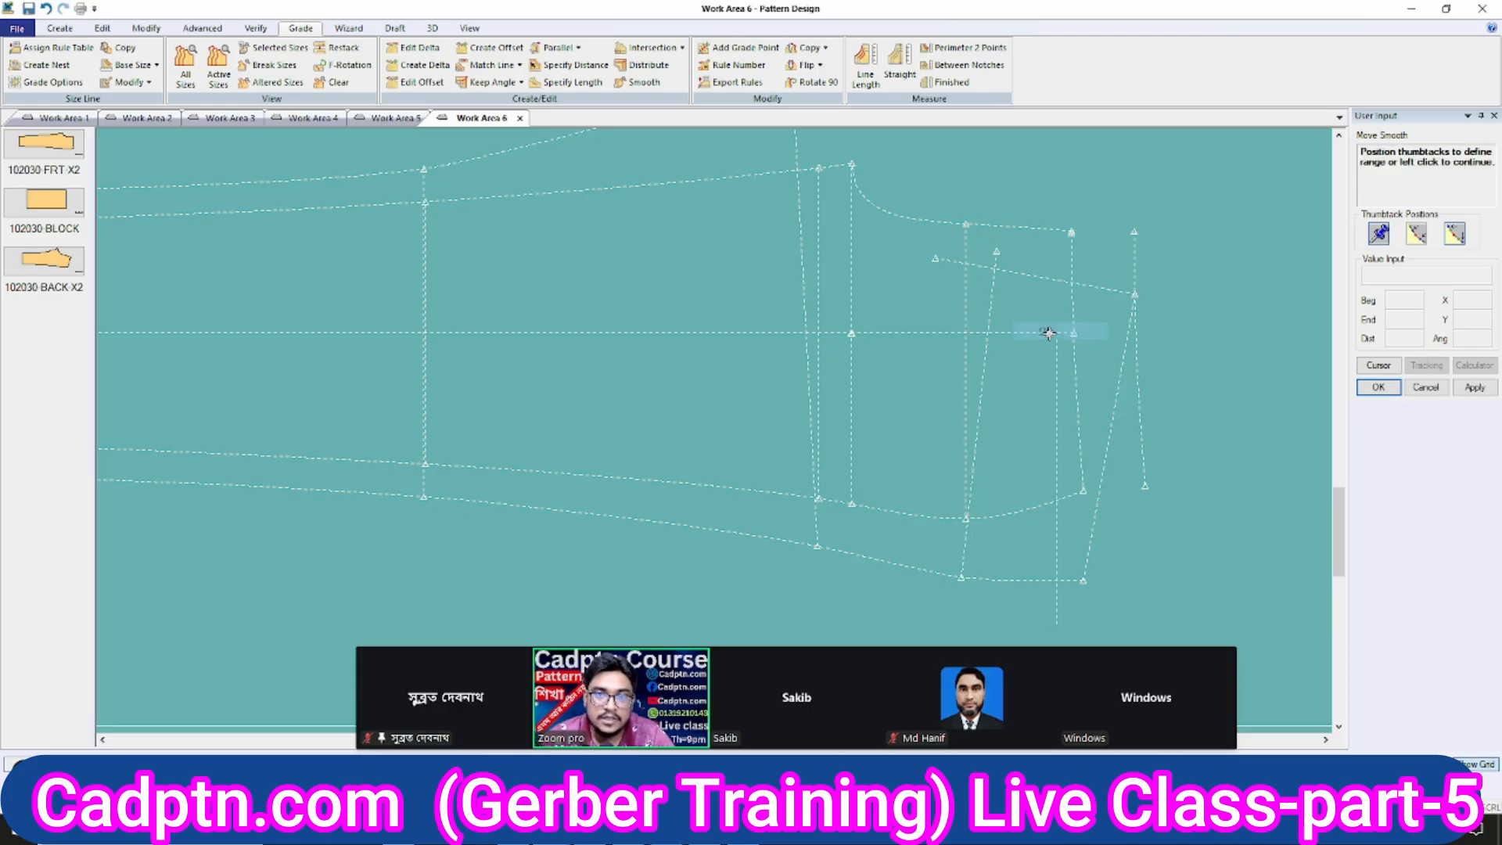
key(F12)
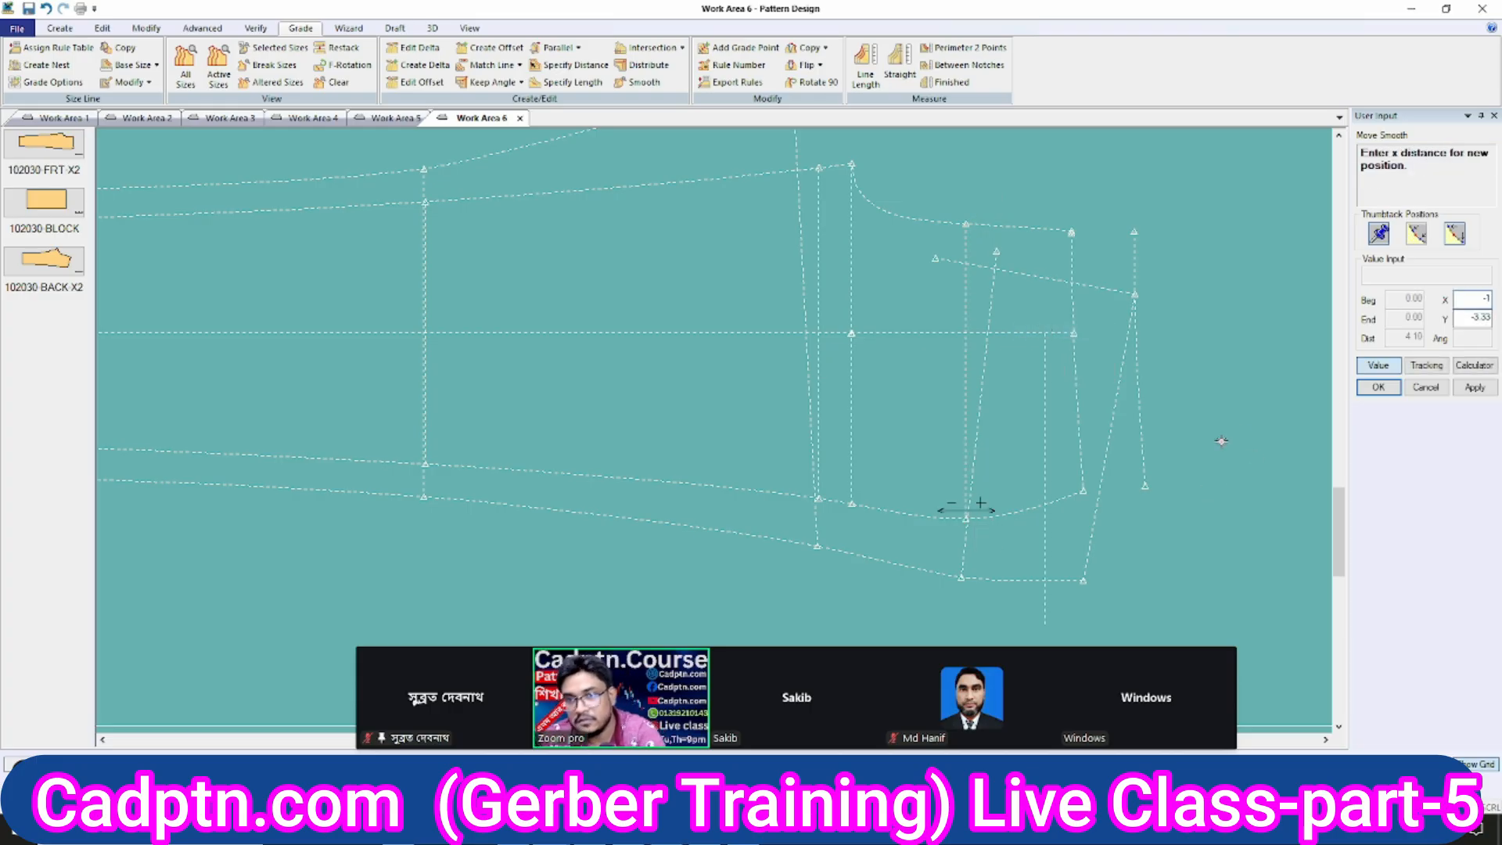
text(-1)
key(Tab)
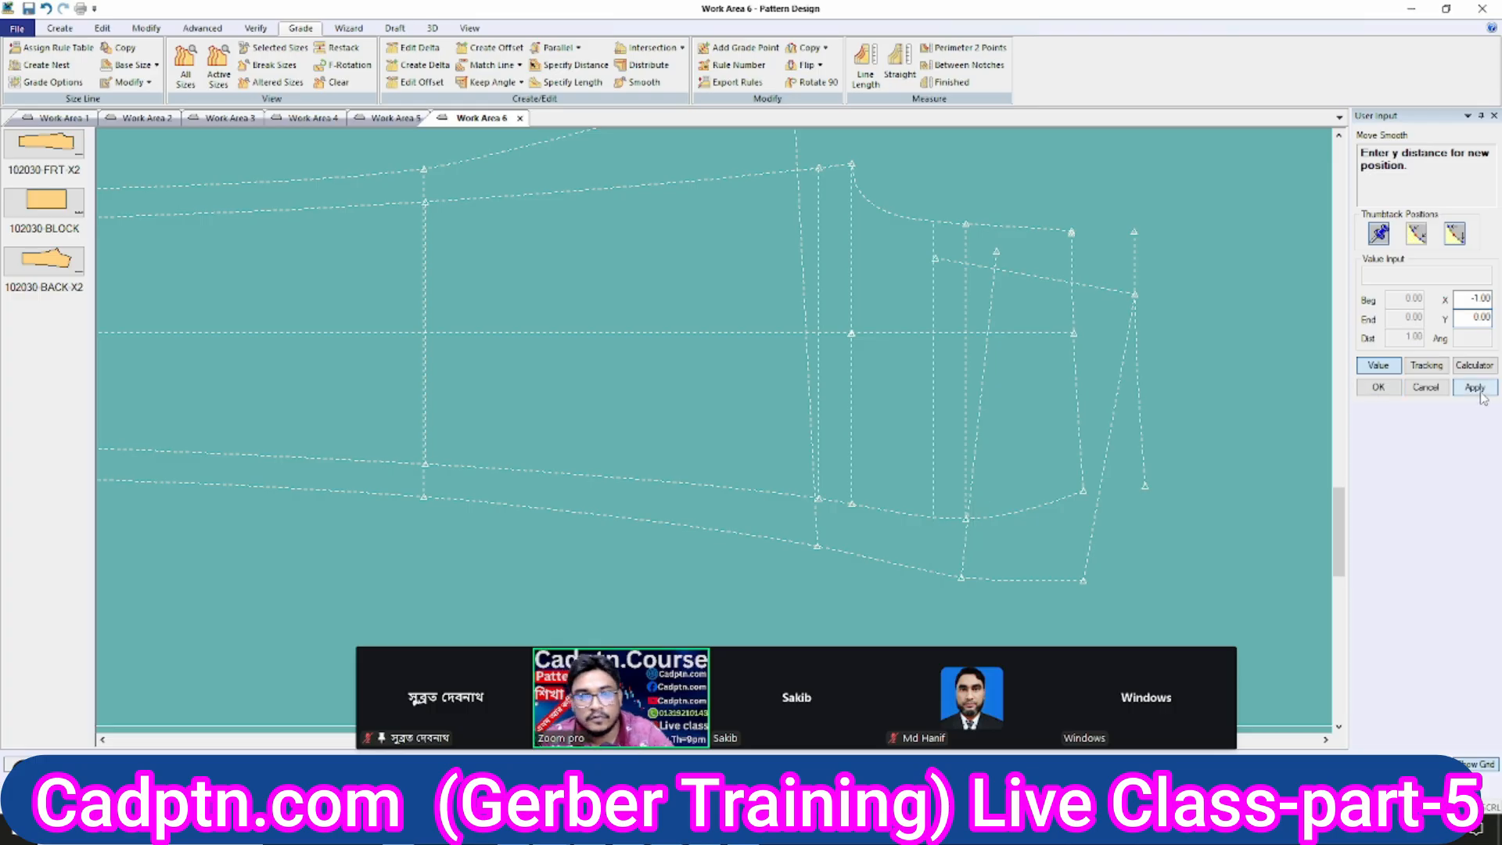
click(1378, 387)
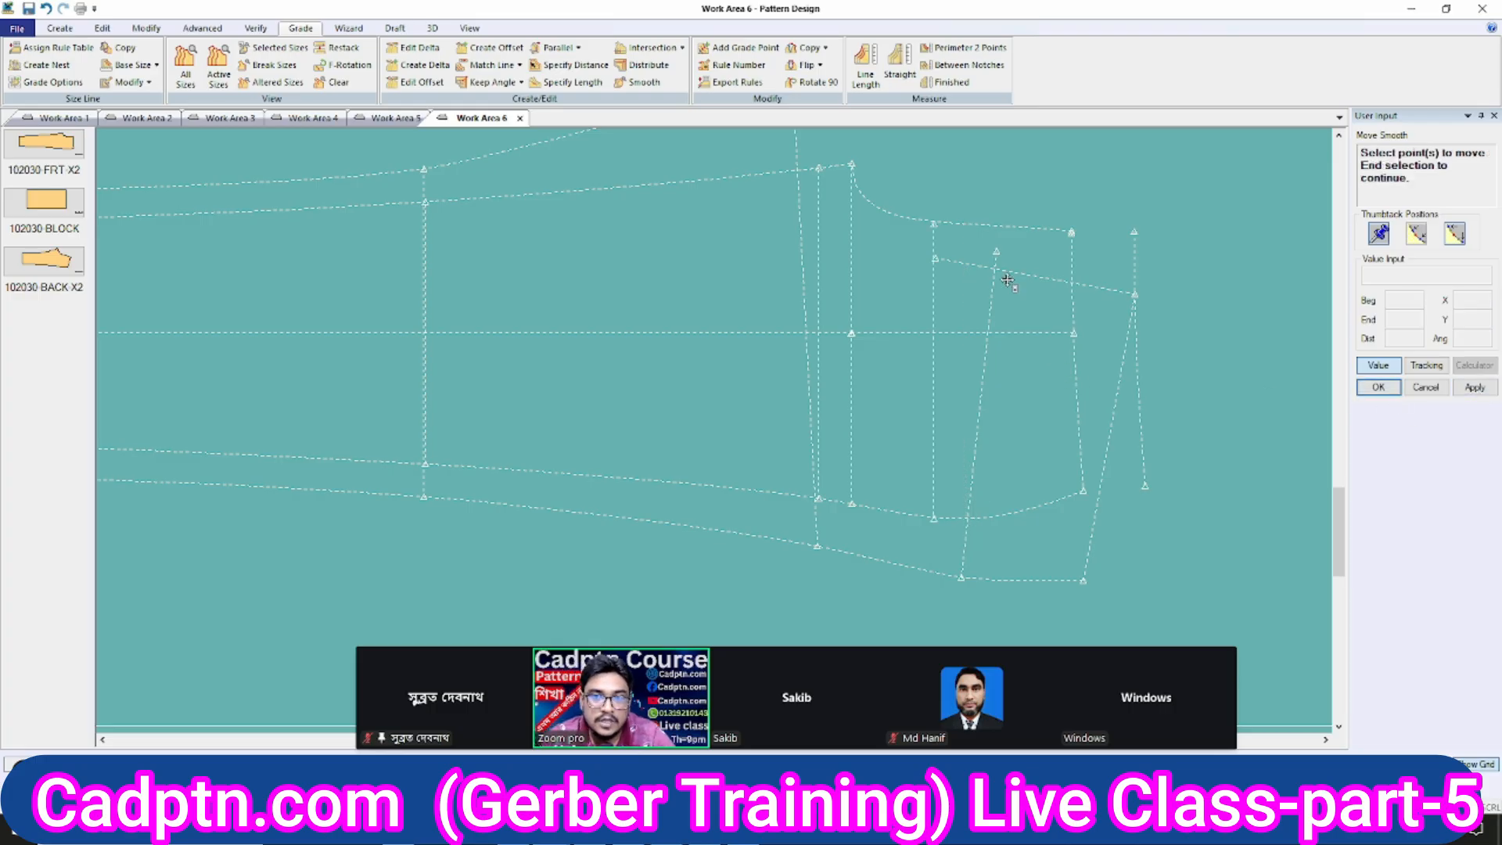
Shift the slanted back hip line by X -1 and Y 0, moving both end points with Move Smooth.
right_click(1105, 346)
click(1105, 346)
right_click(1105, 345)
click(1105, 345)
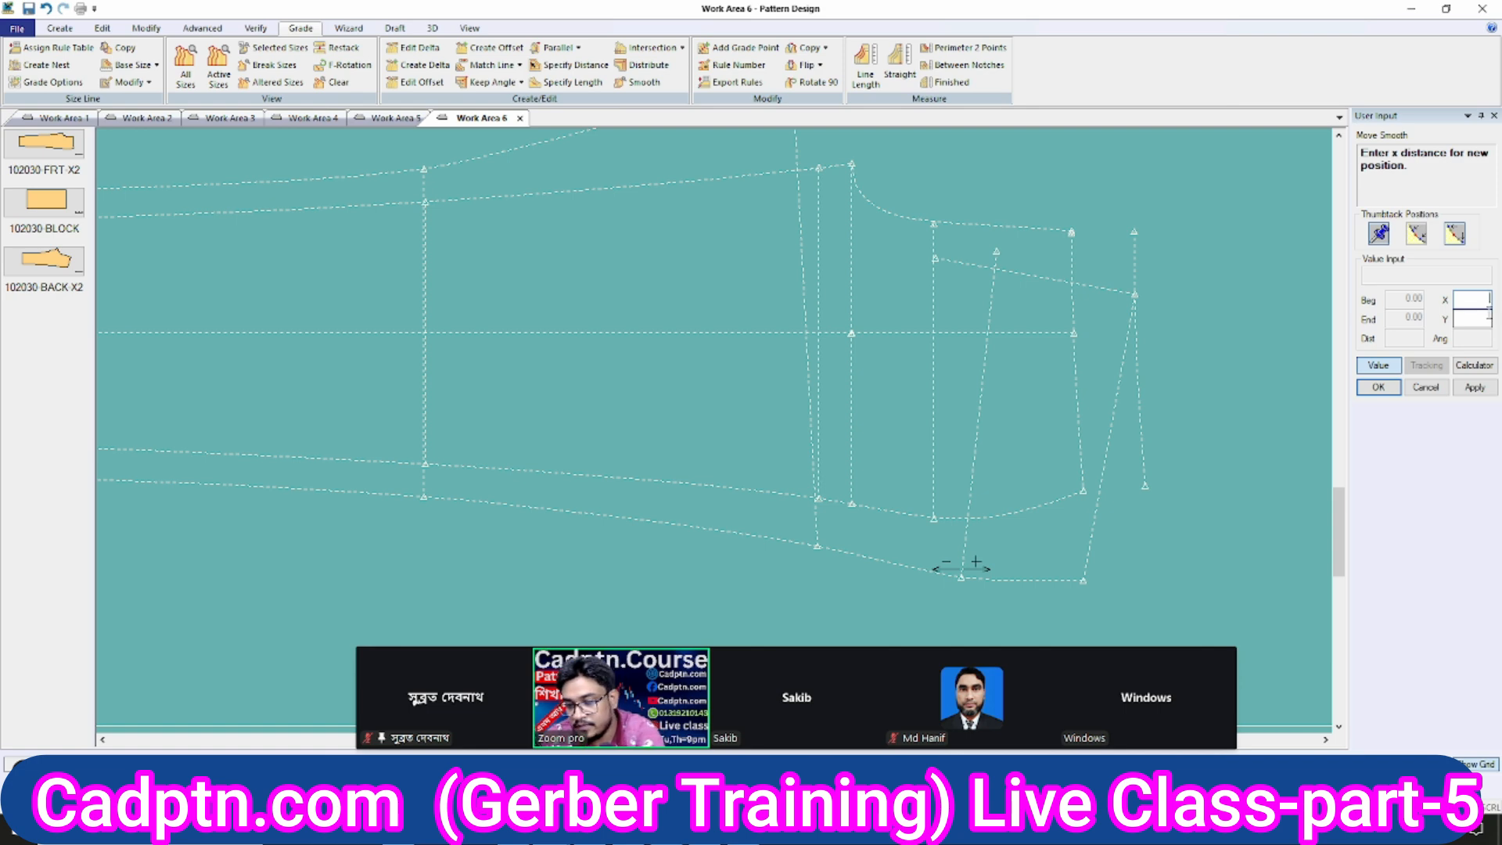
click(1466, 389)
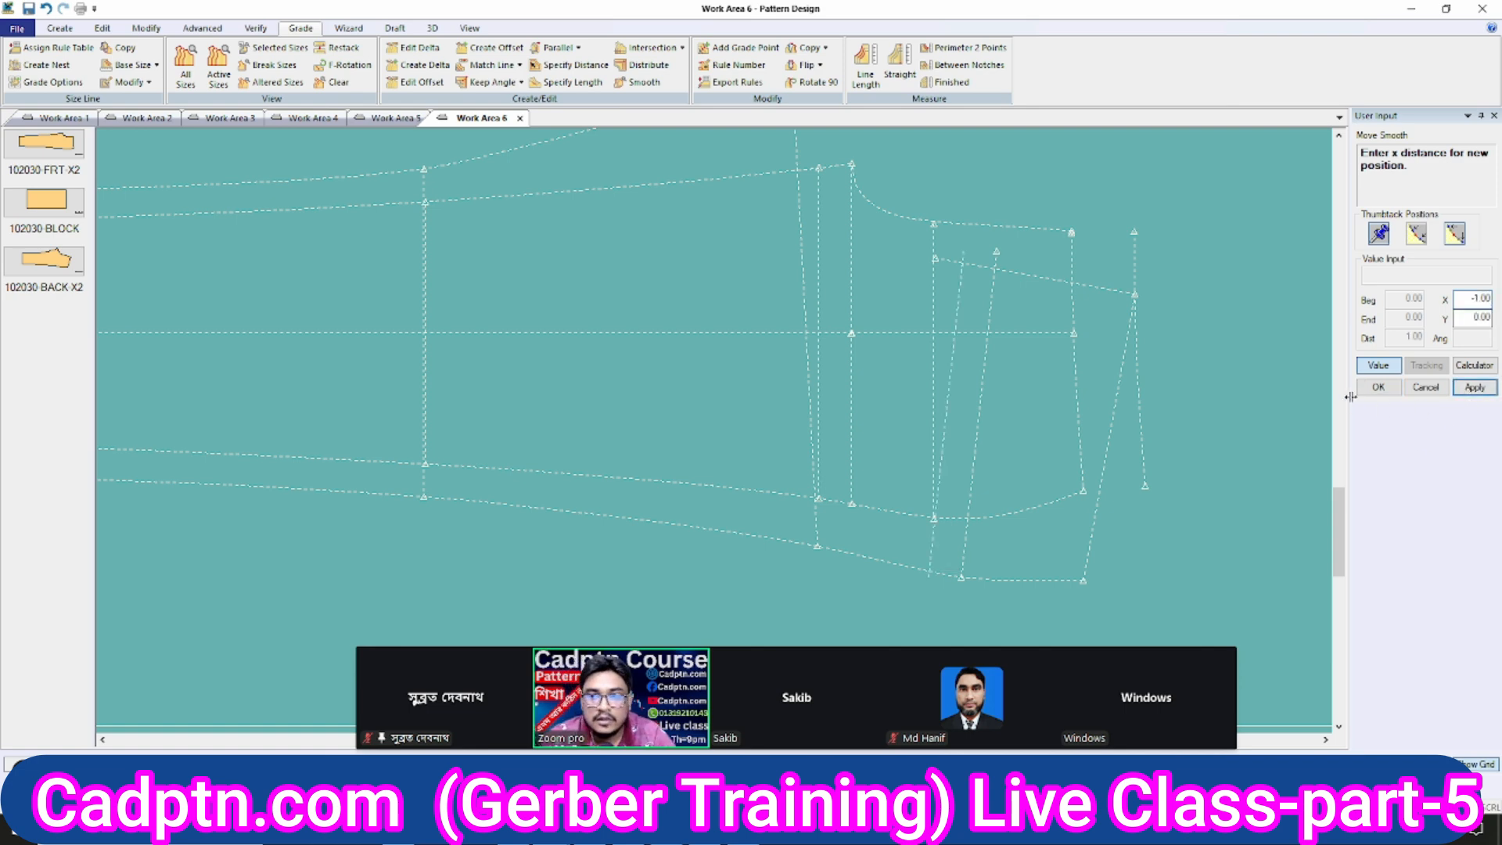
right_click(1142, 243)
click(1143, 245)
Move the front hip line's rise-side end point onto the front rise curve with Move Point.
middle_drag(945, 325, 985, 288)
scroll(949, 347, down, 2)
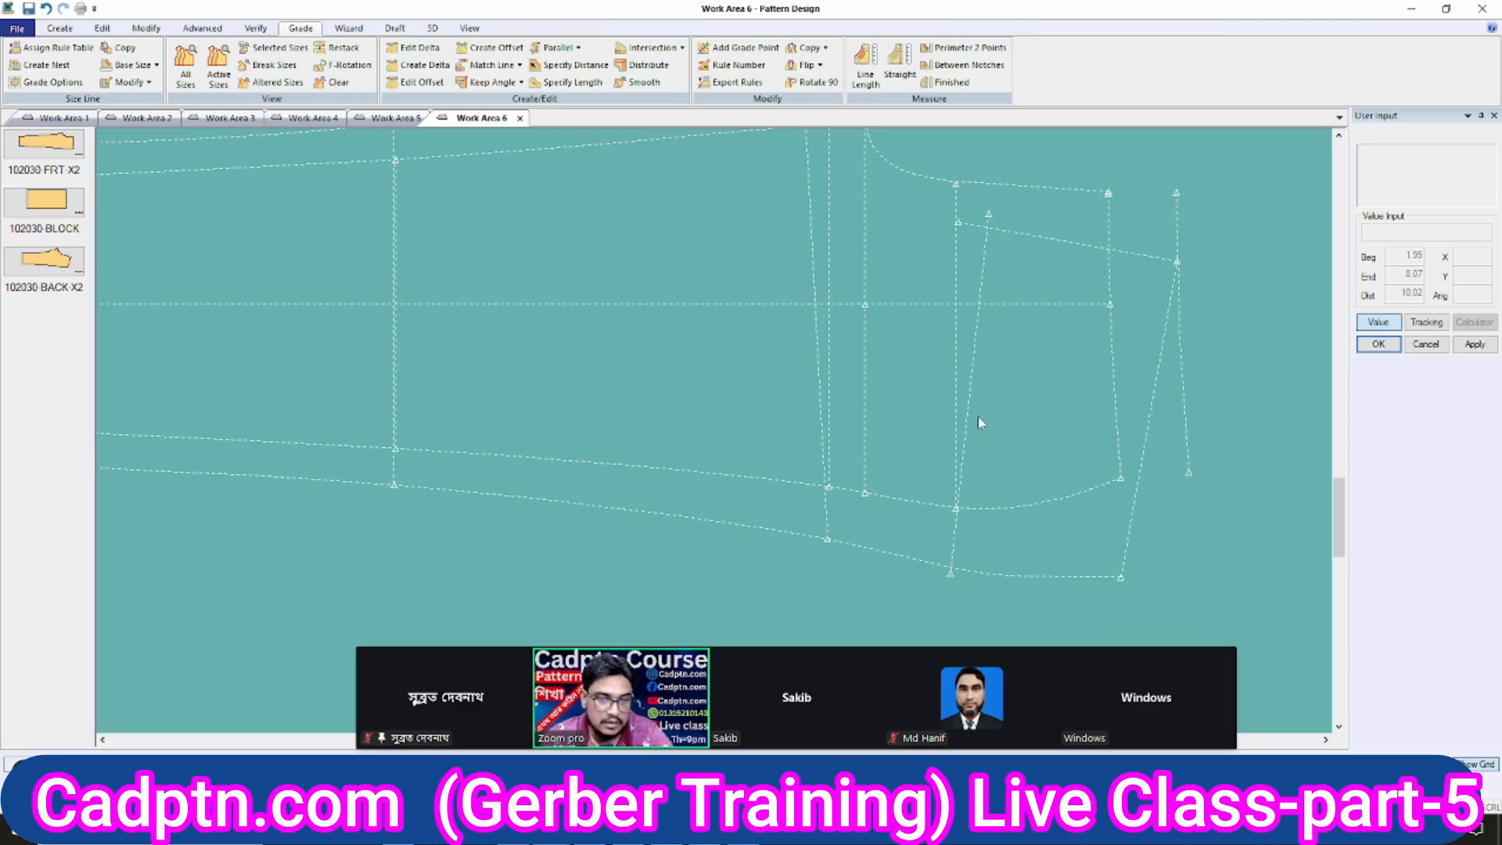
key(m)
scroll(956, 203, up, 2)
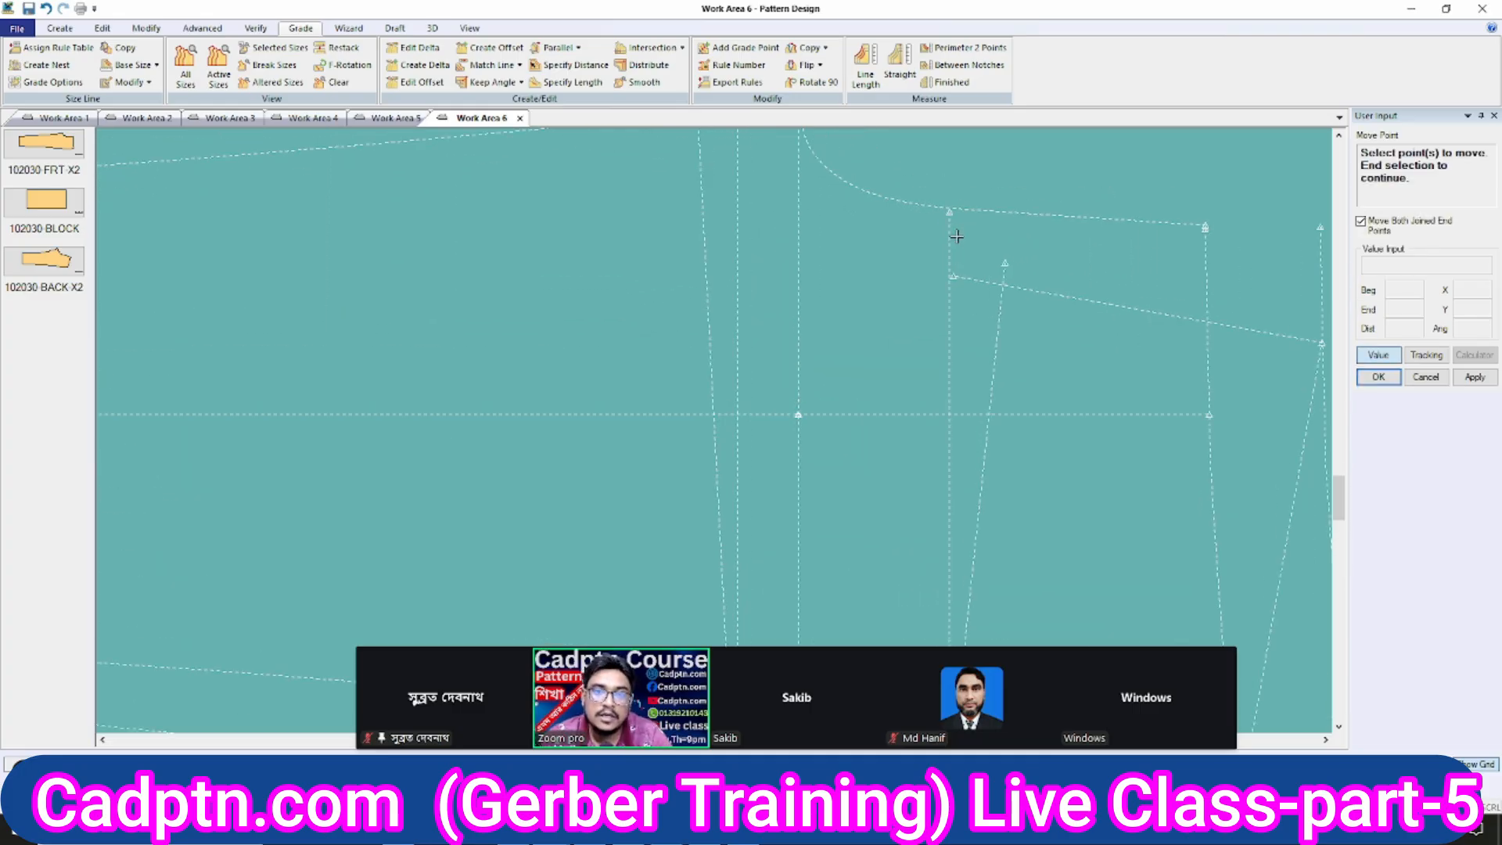
click(950, 213)
right_click(1131, 181)
click(1131, 180)
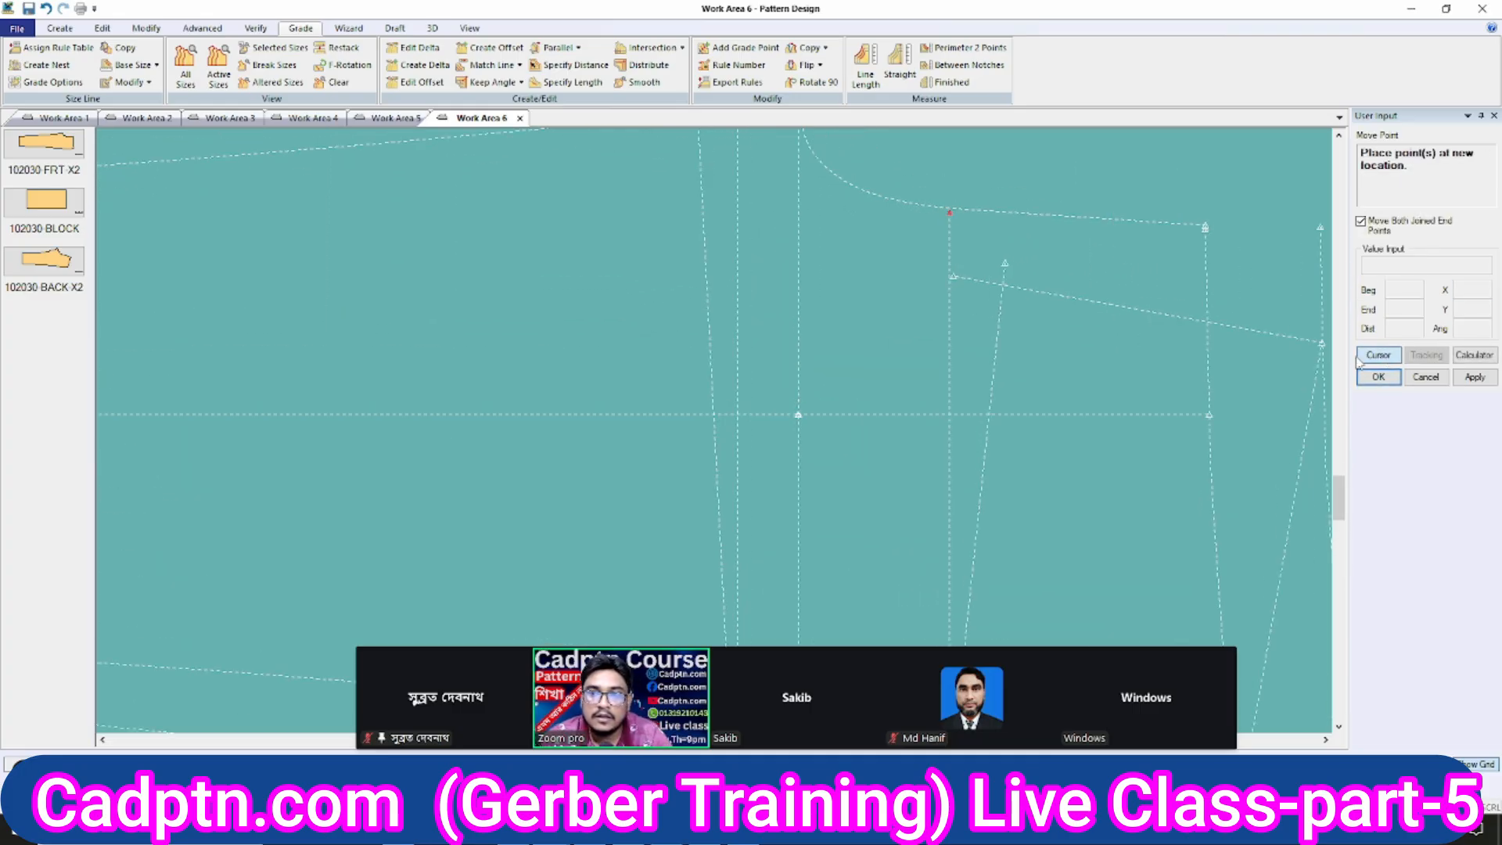
right_click(938, 218)
click(941, 291)
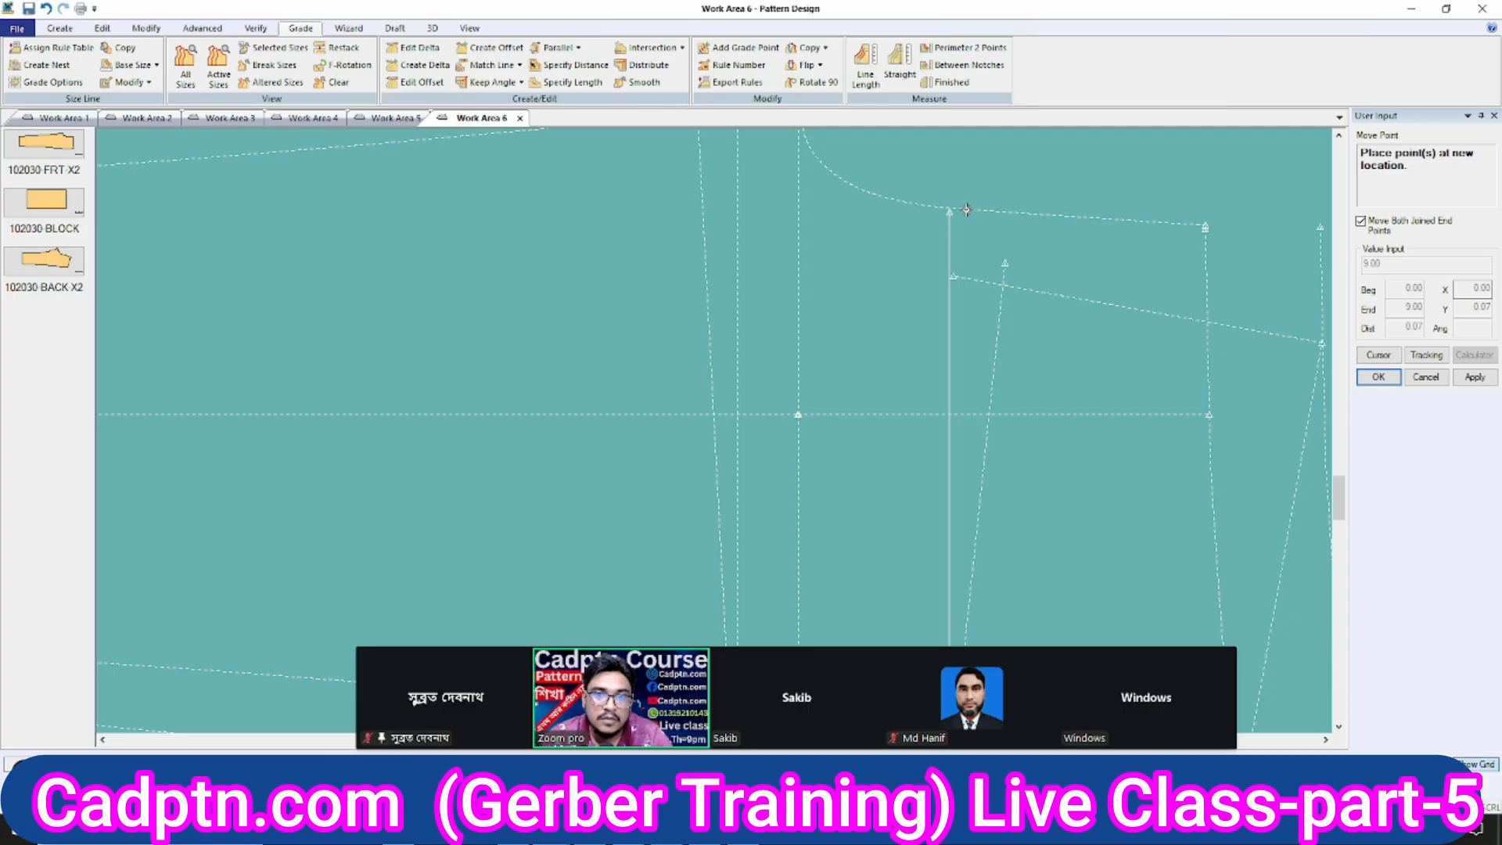
click(967, 210)
scroll(1046, 185, down, 3)
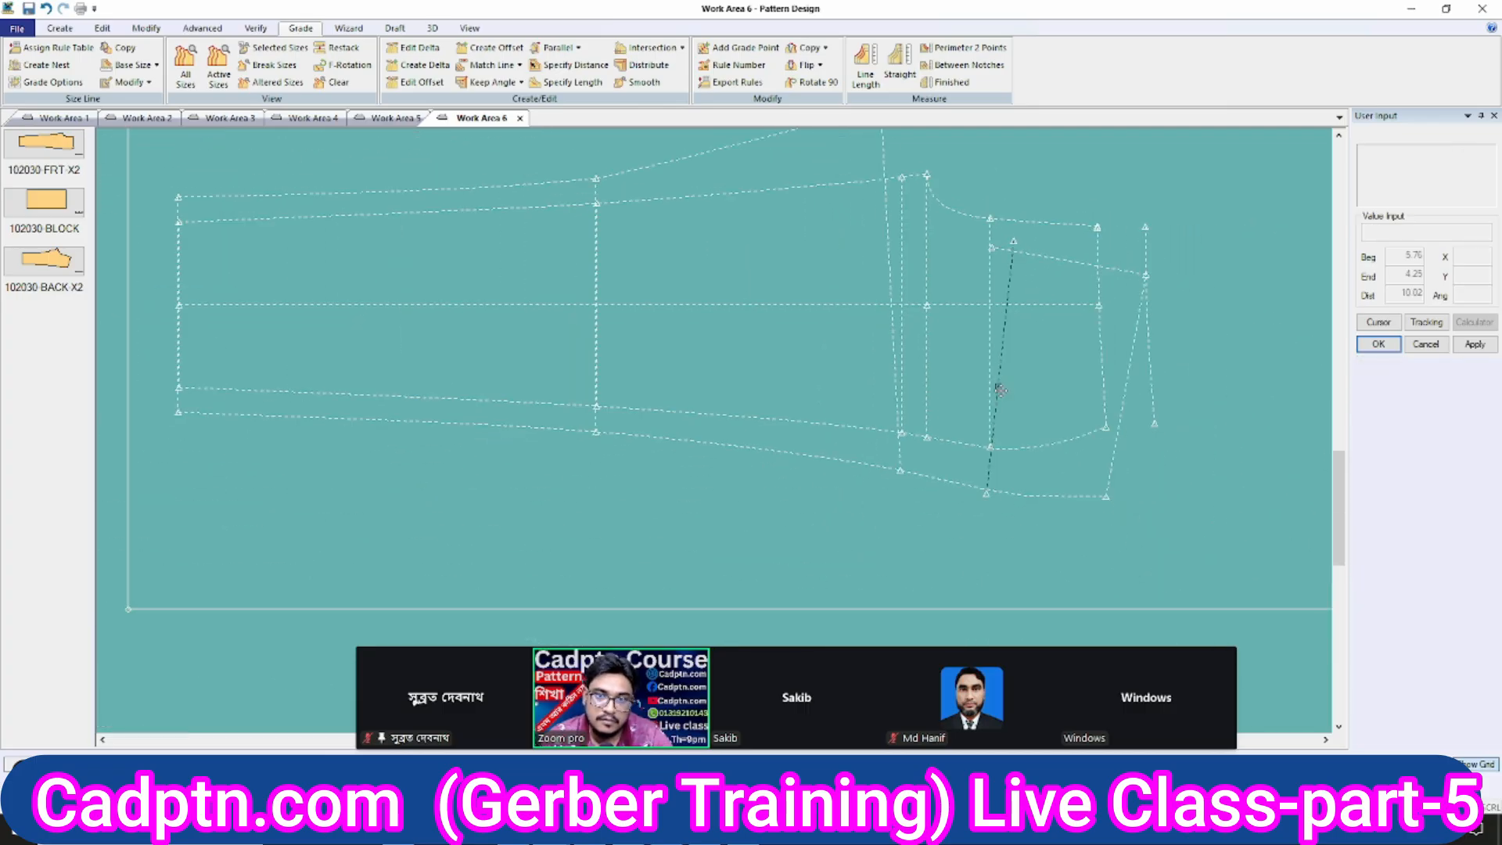
scroll(1002, 390, up, 4)
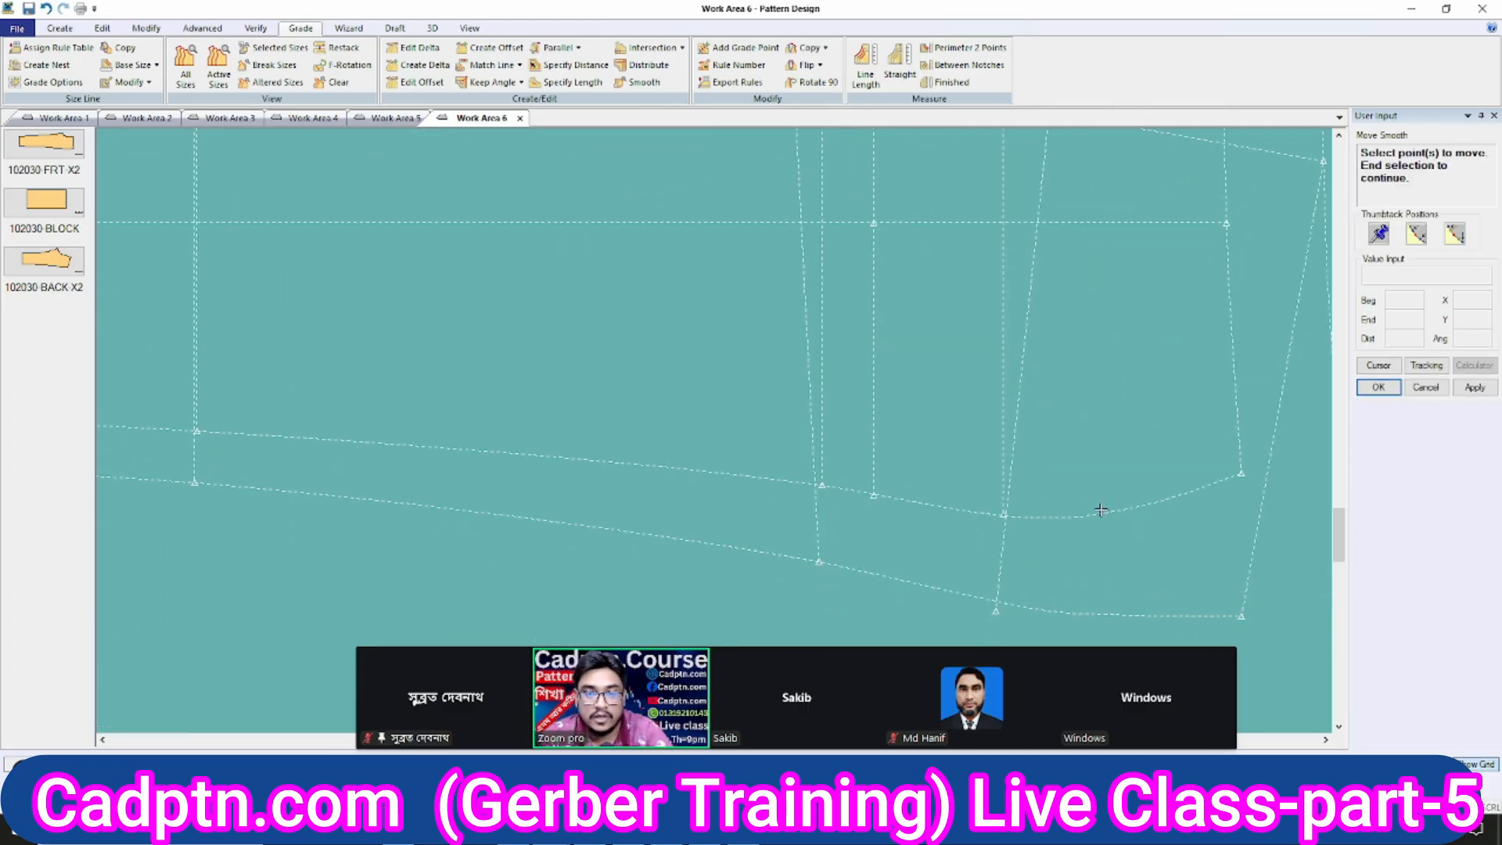
click(1004, 515)
scroll(1057, 470, down, 3)
right_click(972, 342)
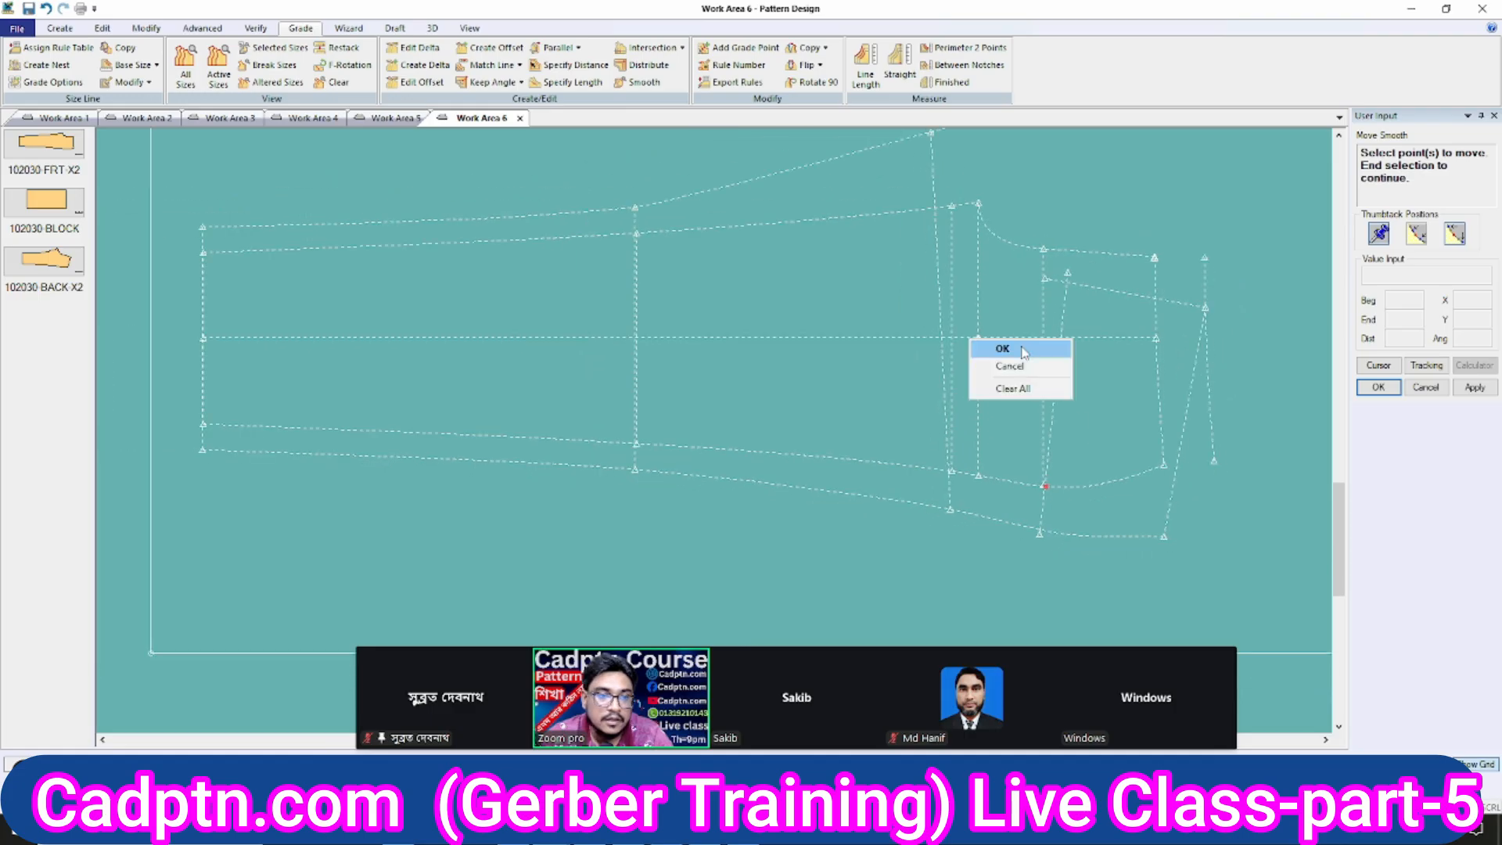
click(1022, 352)
scroll(1018, 514, up, 2)
right_click(953, 412)
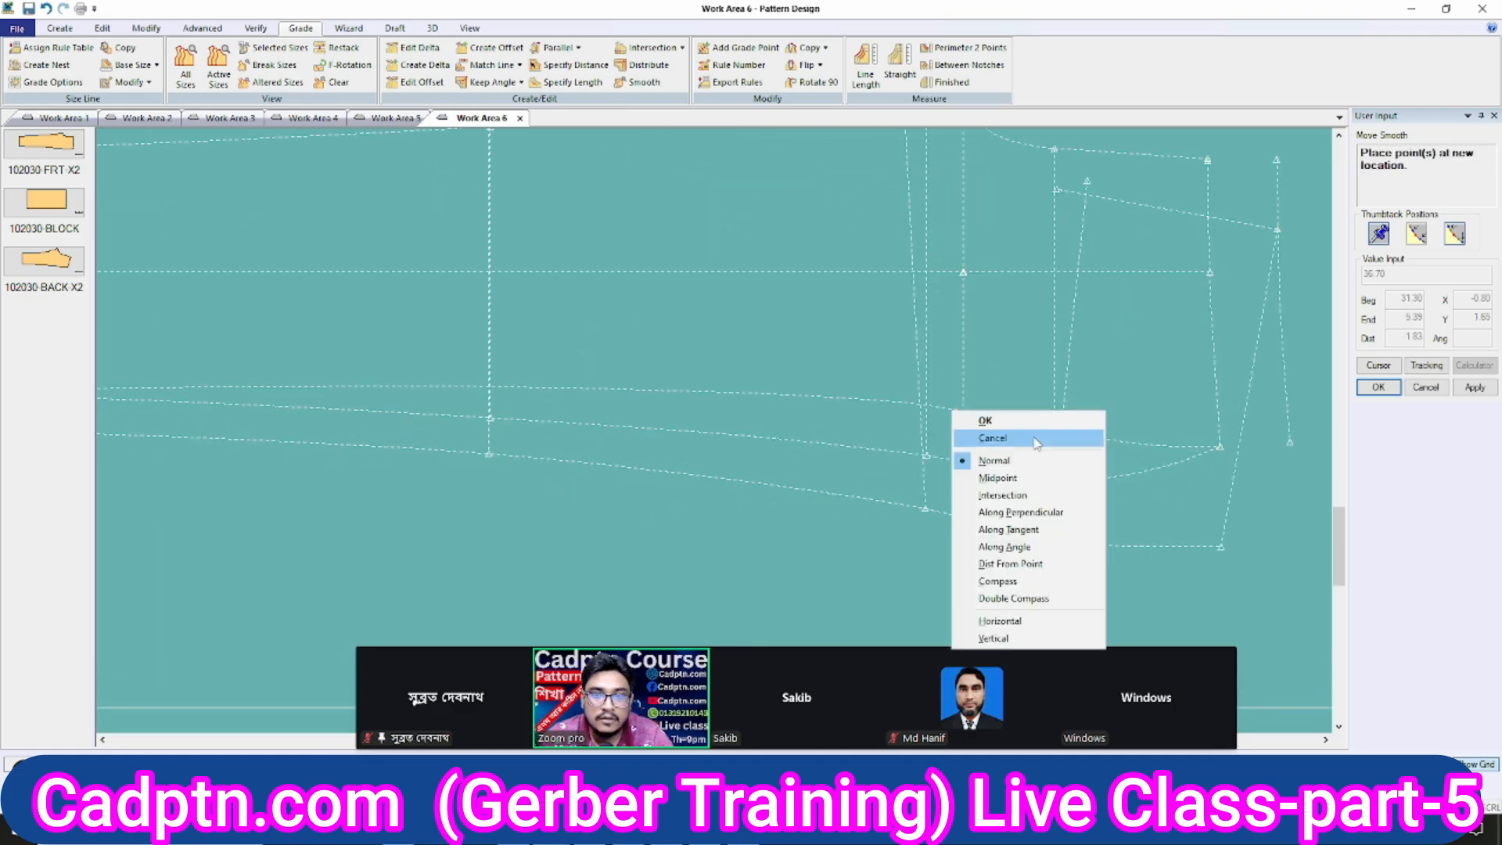
click(1036, 439)
Move the front side seam's hip point smoothly onto the hip line's end, limiting the reshaped range with the thumbtacks.
scroll(1052, 477, down, 1)
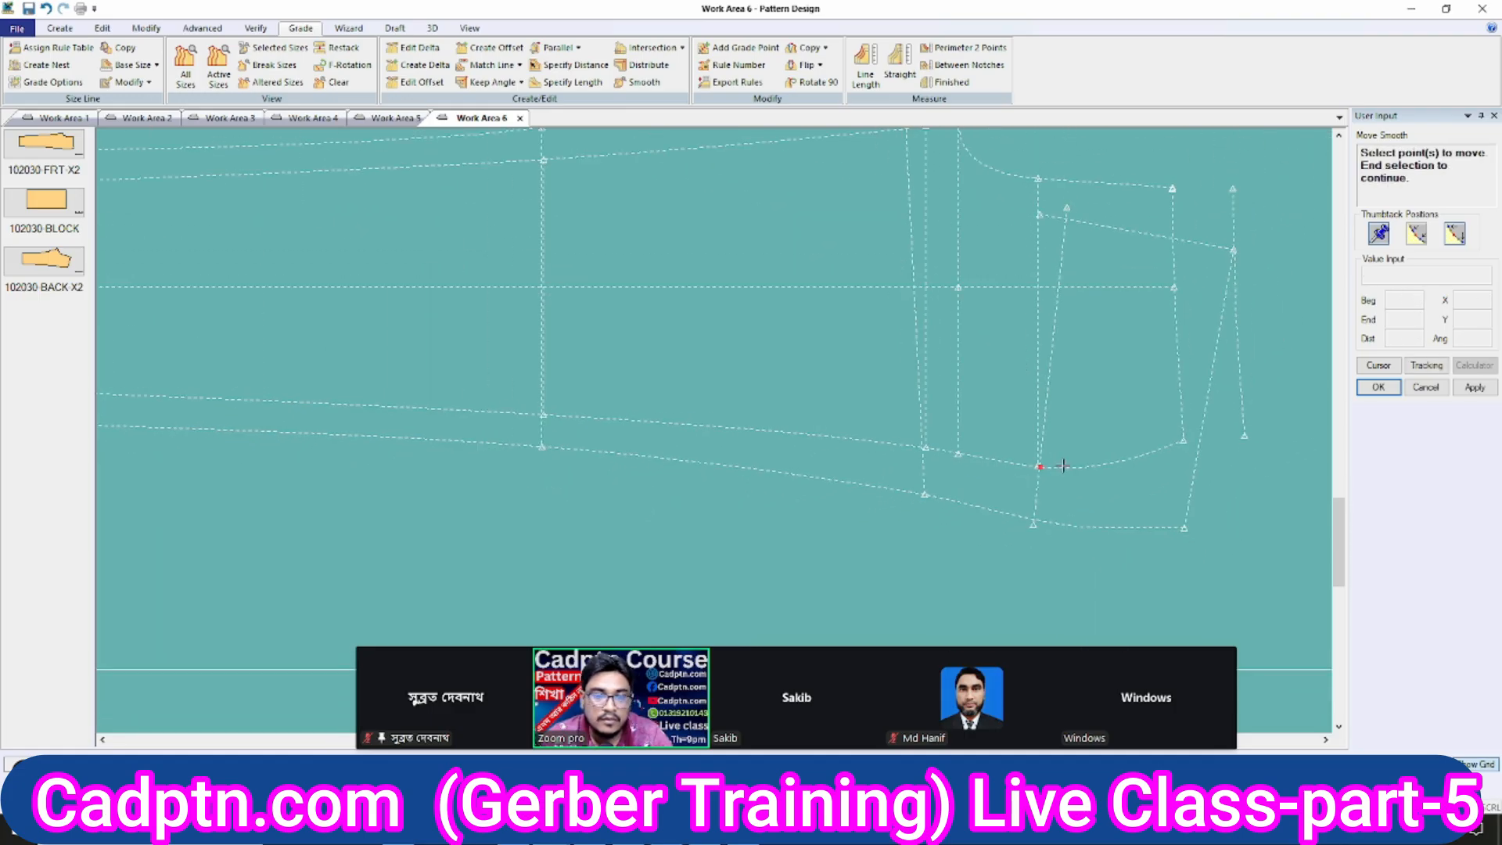
scroll(1077, 473, down, 3)
right_click(771, 301)
click(792, 310)
click(304, 407)
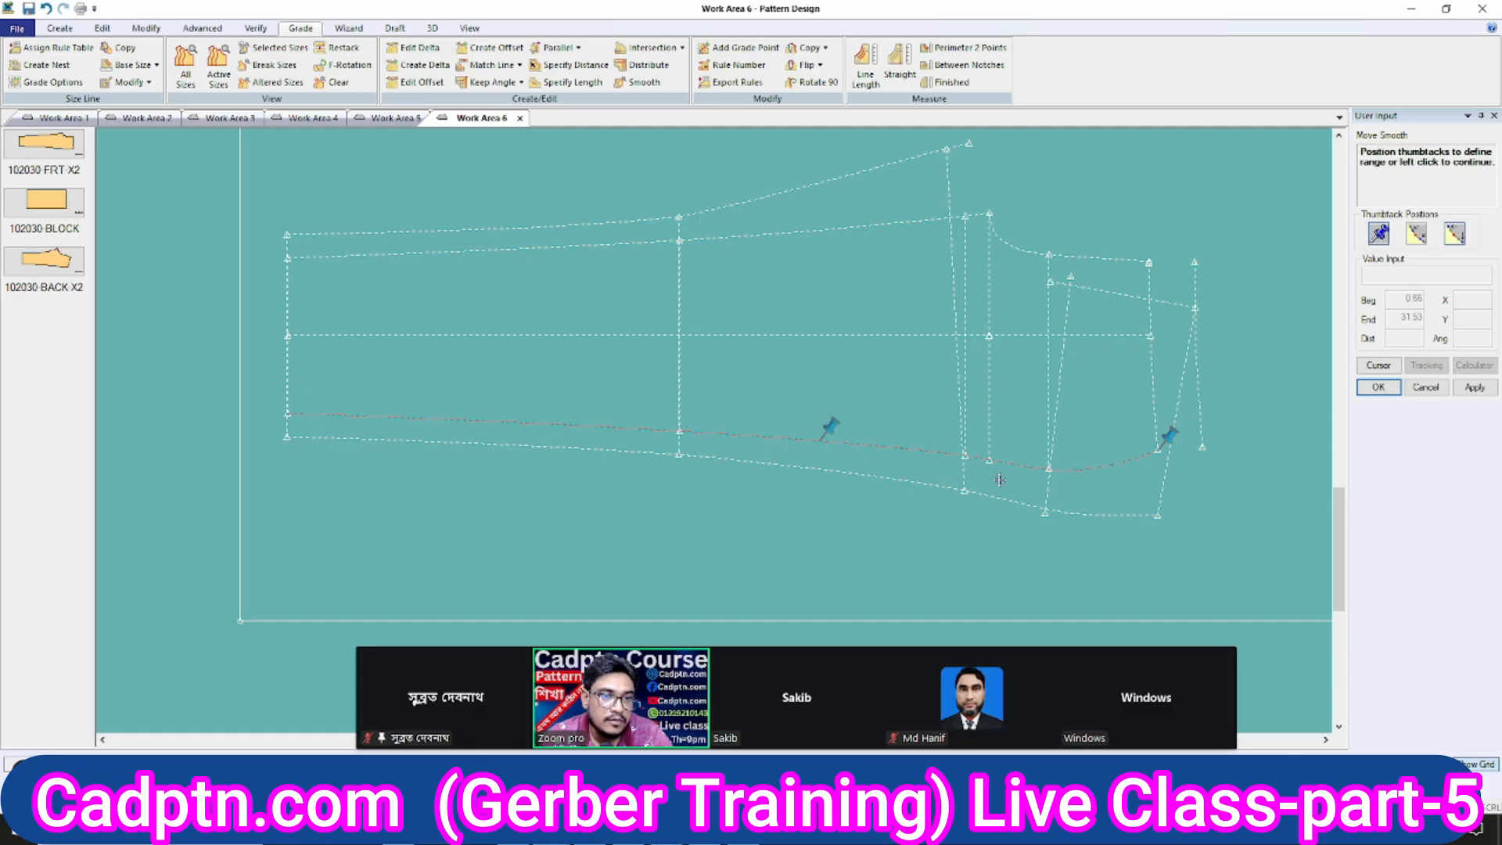
scroll(1083, 480, up, 3)
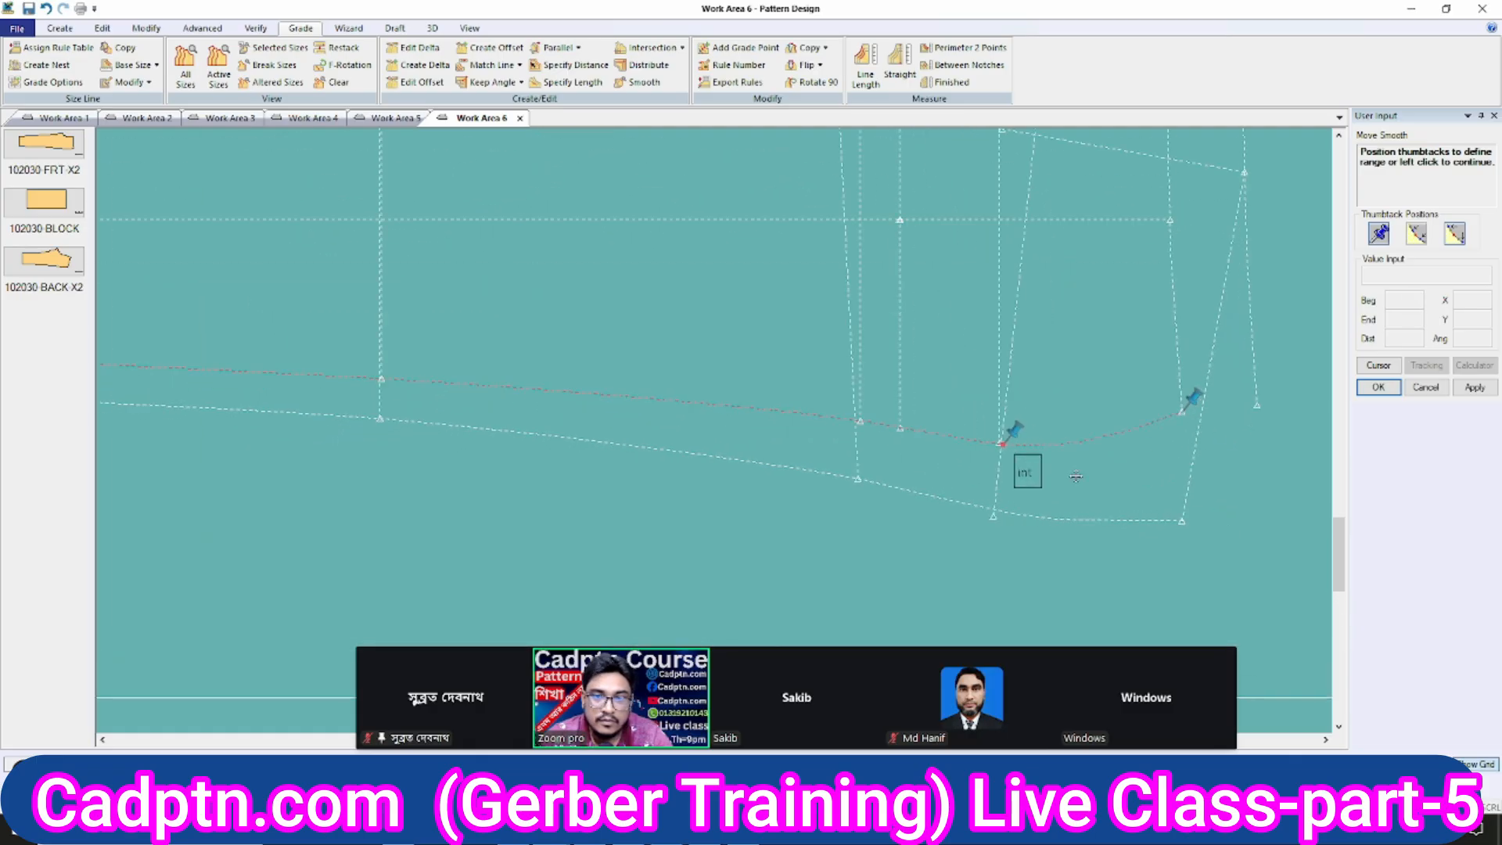
scroll(882, 438, up, 3)
click(879, 432)
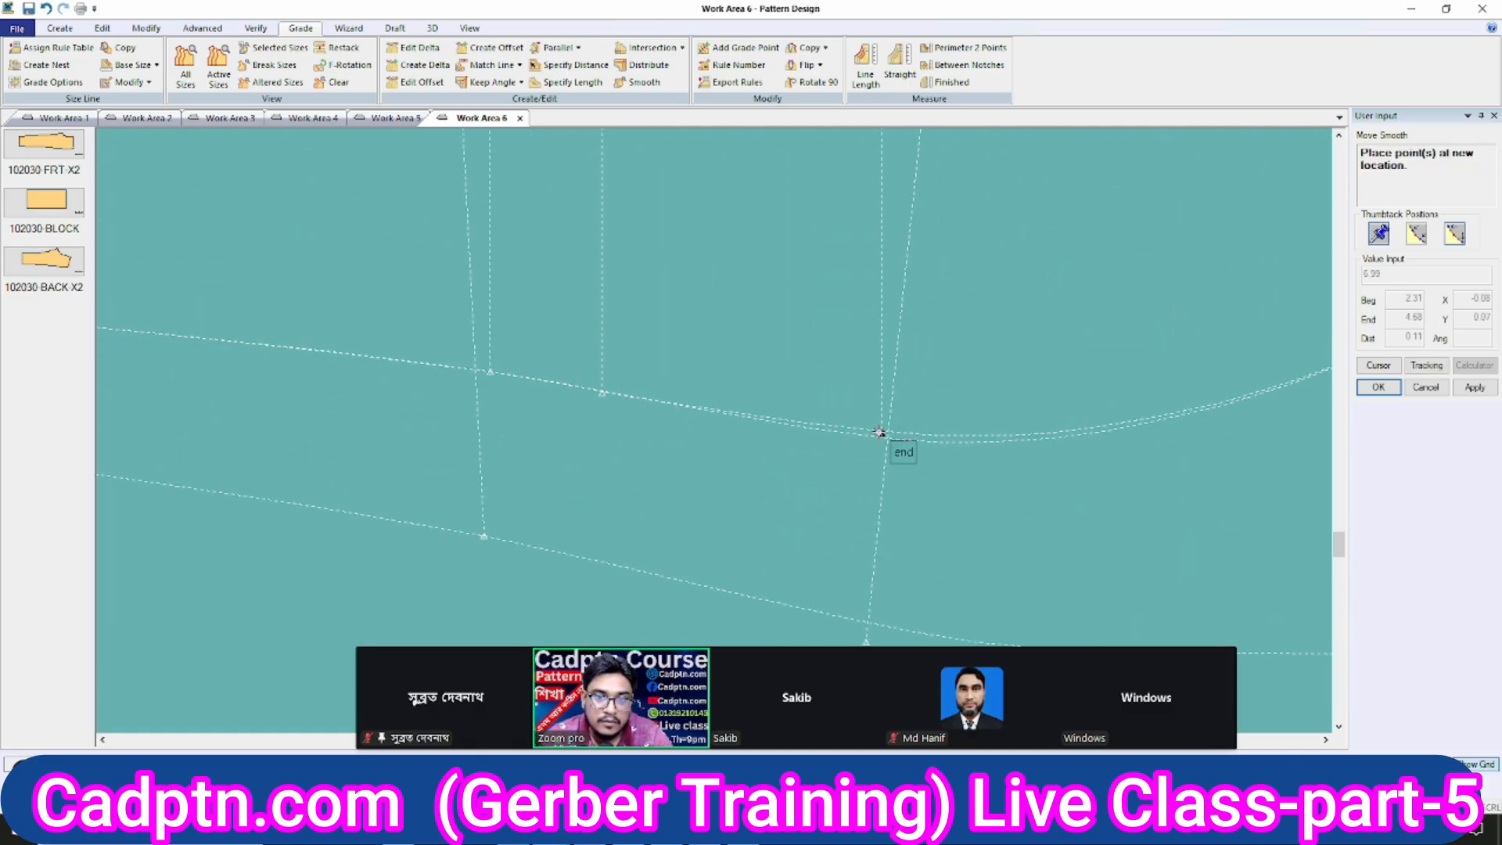
scroll(880, 426, up, 3)
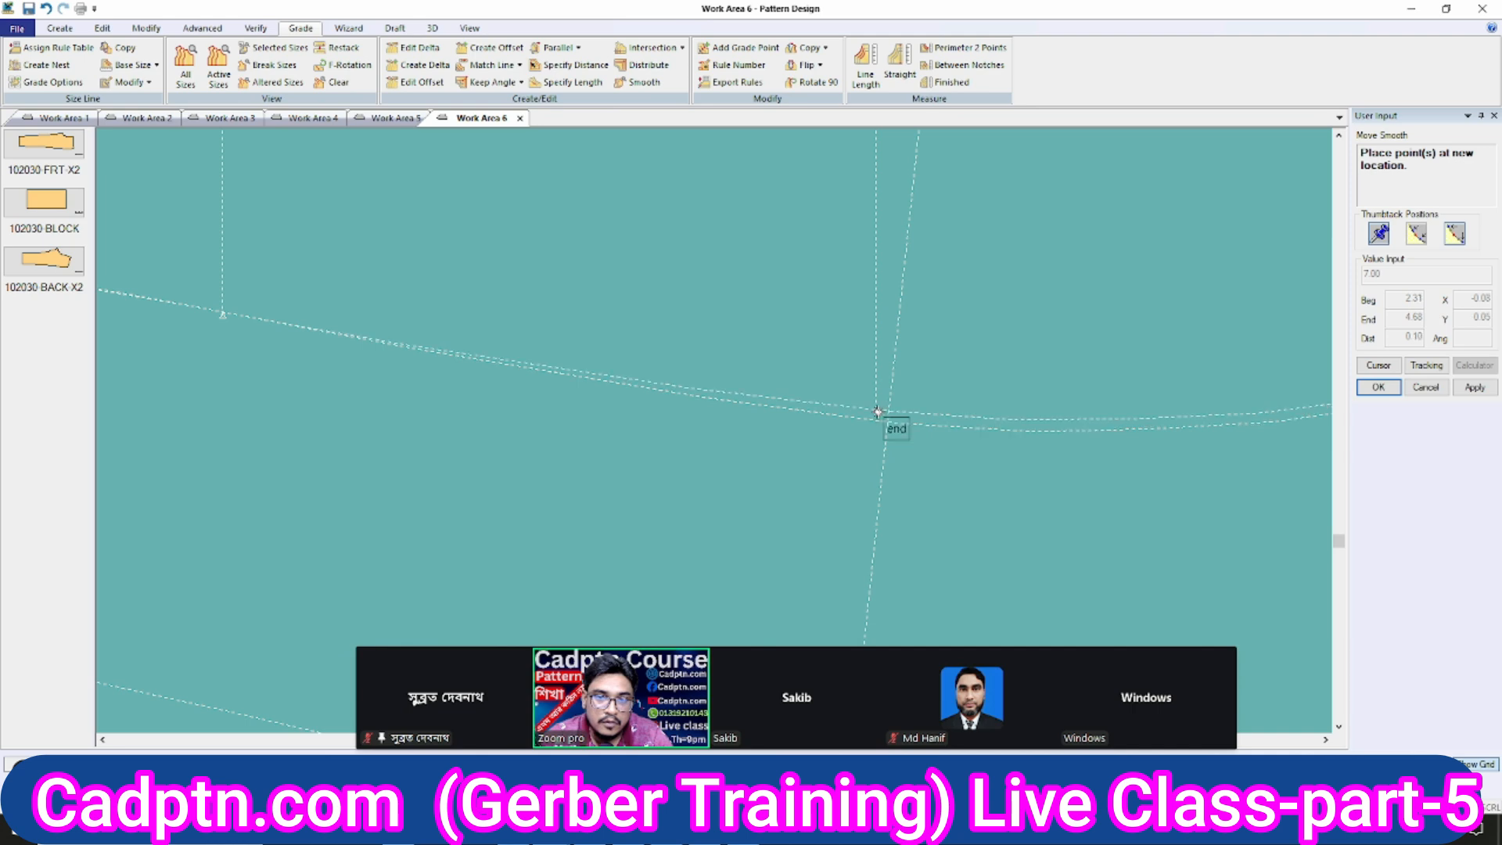
click(878, 413)
scroll(782, 329, down, 5)
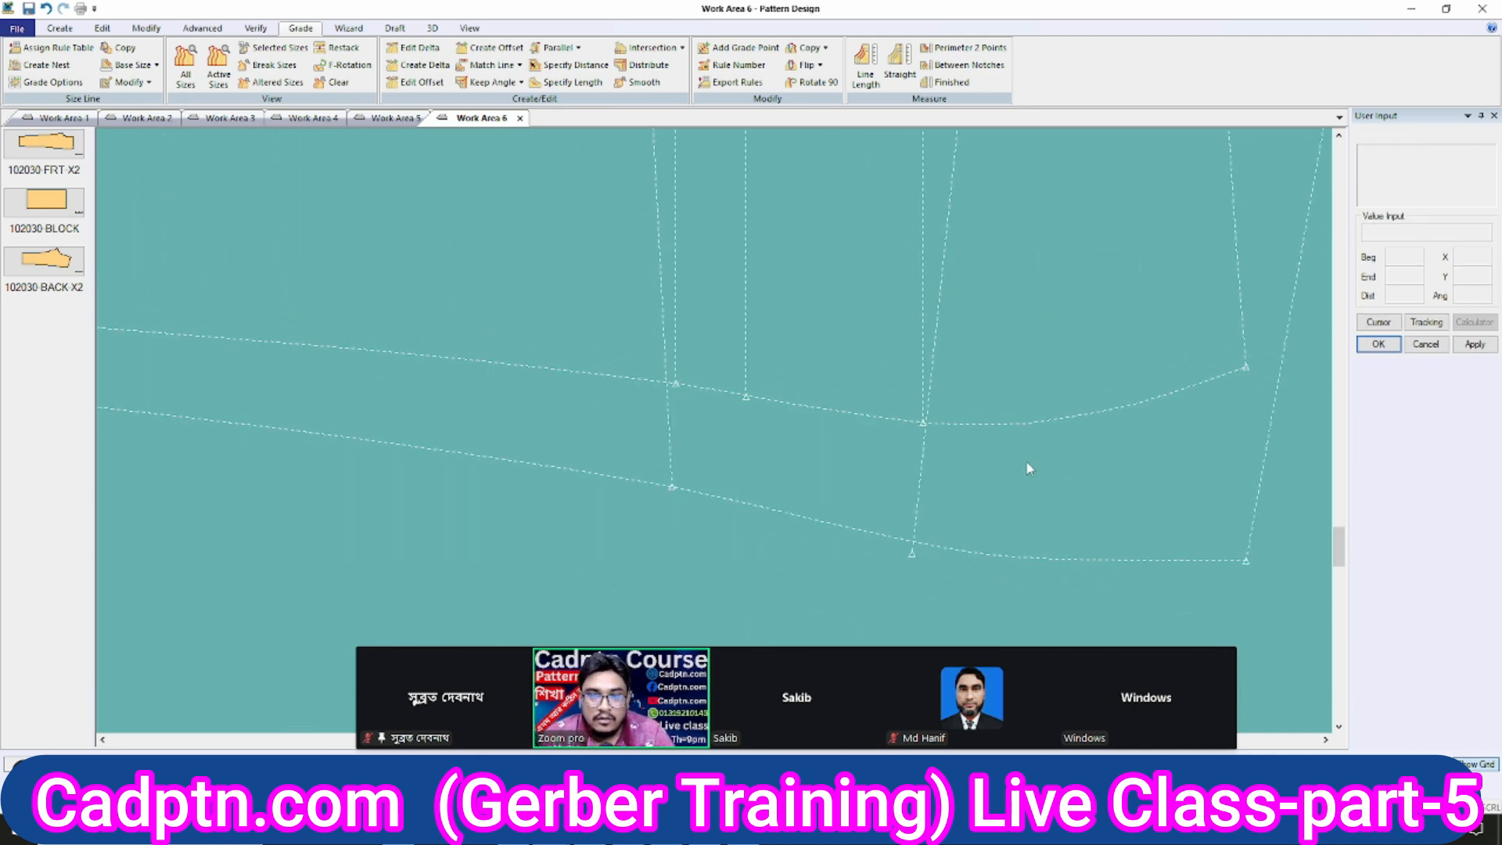
scroll(1026, 470, down, 3)
click(146, 28)
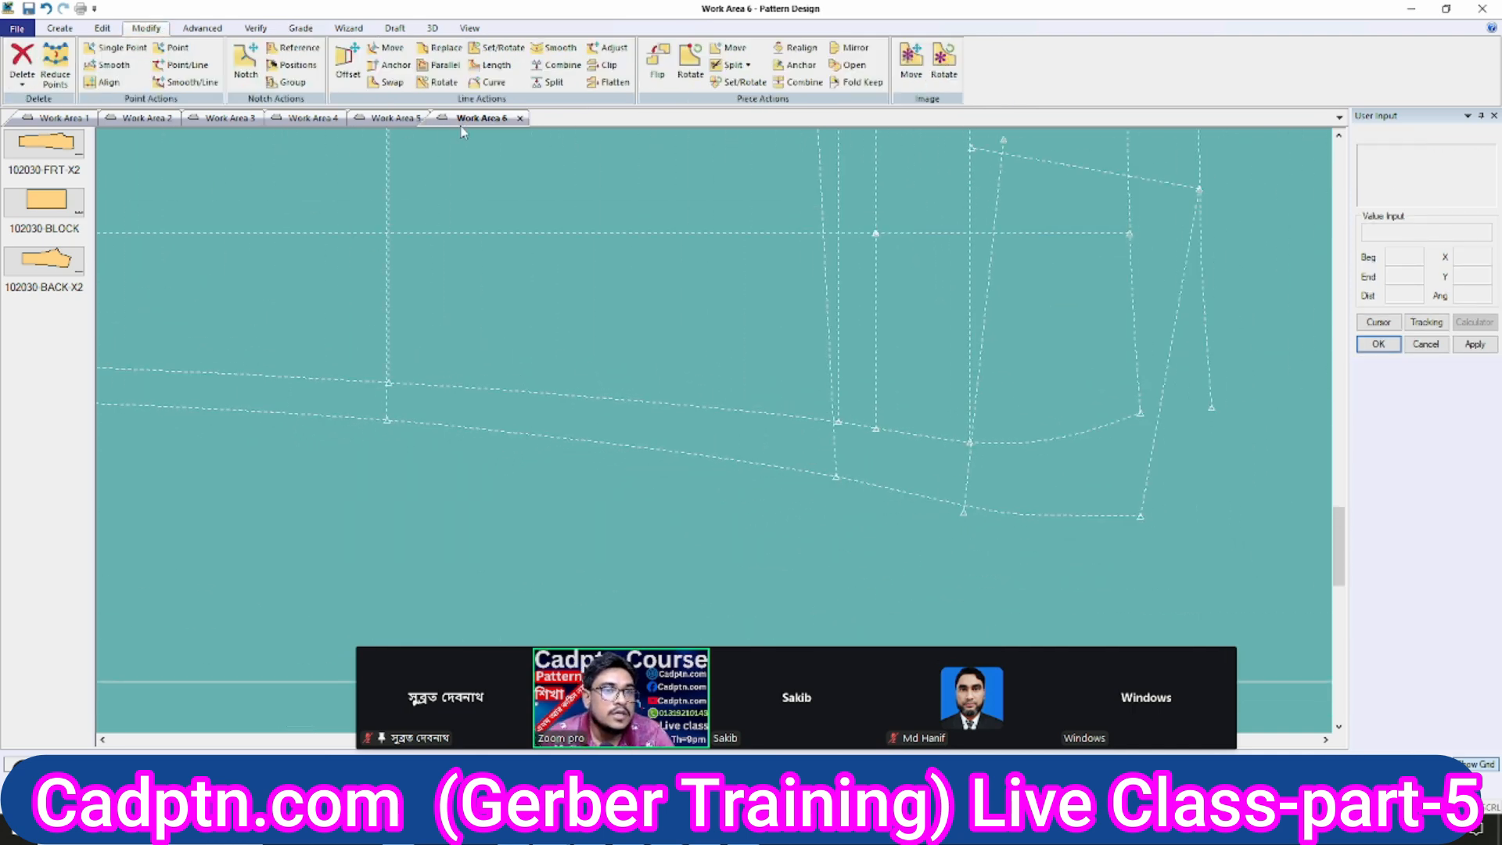
click(557, 48)
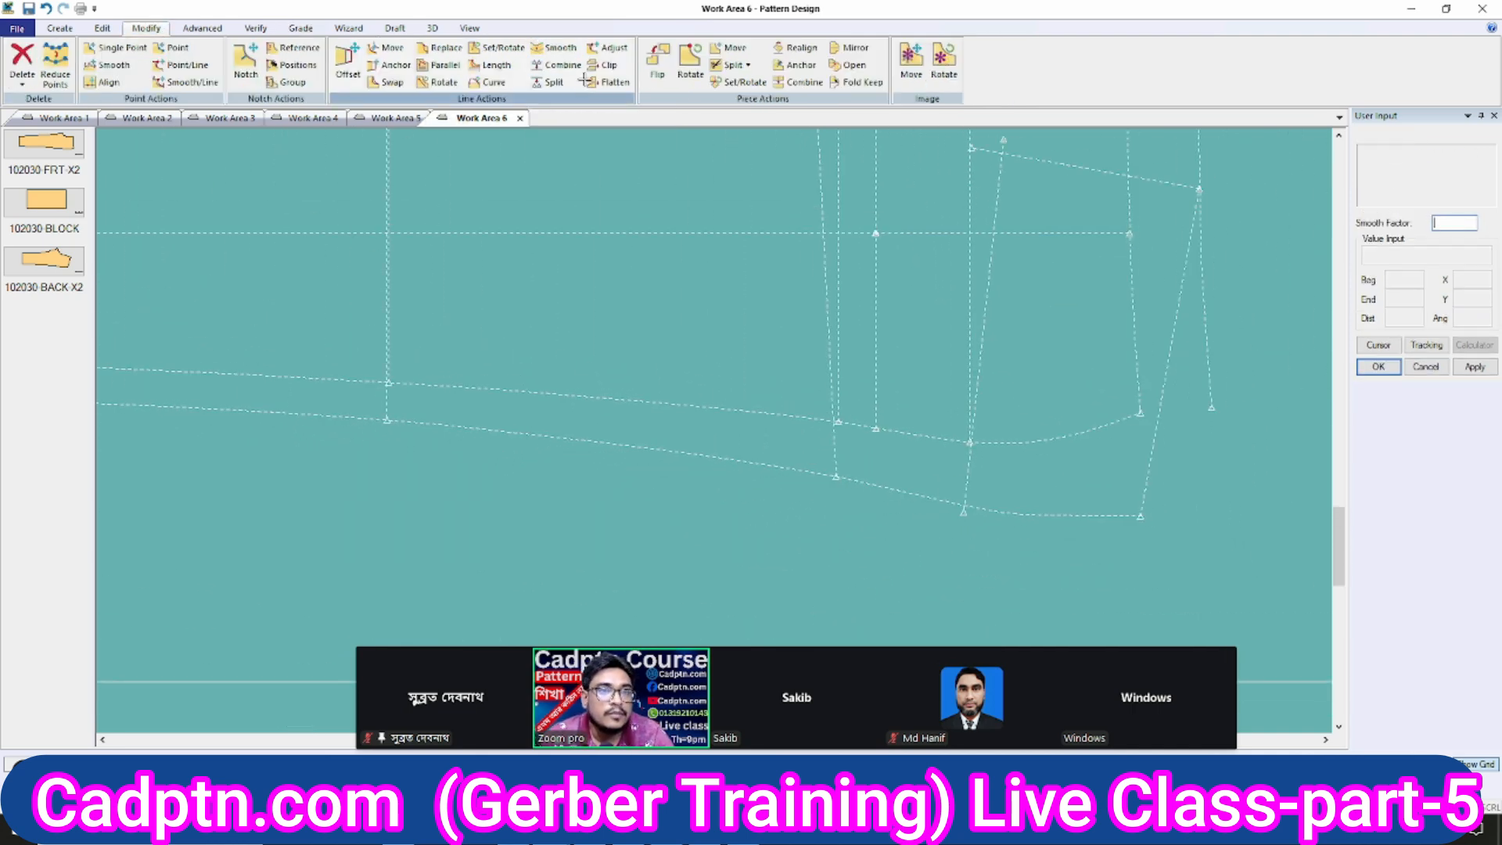
click(1060, 435)
scroll(1060, 435, down, 3)
scroll(1174, 478, up, 1)
drag(265, 377, 980, 461)
right_click(1039, 251)
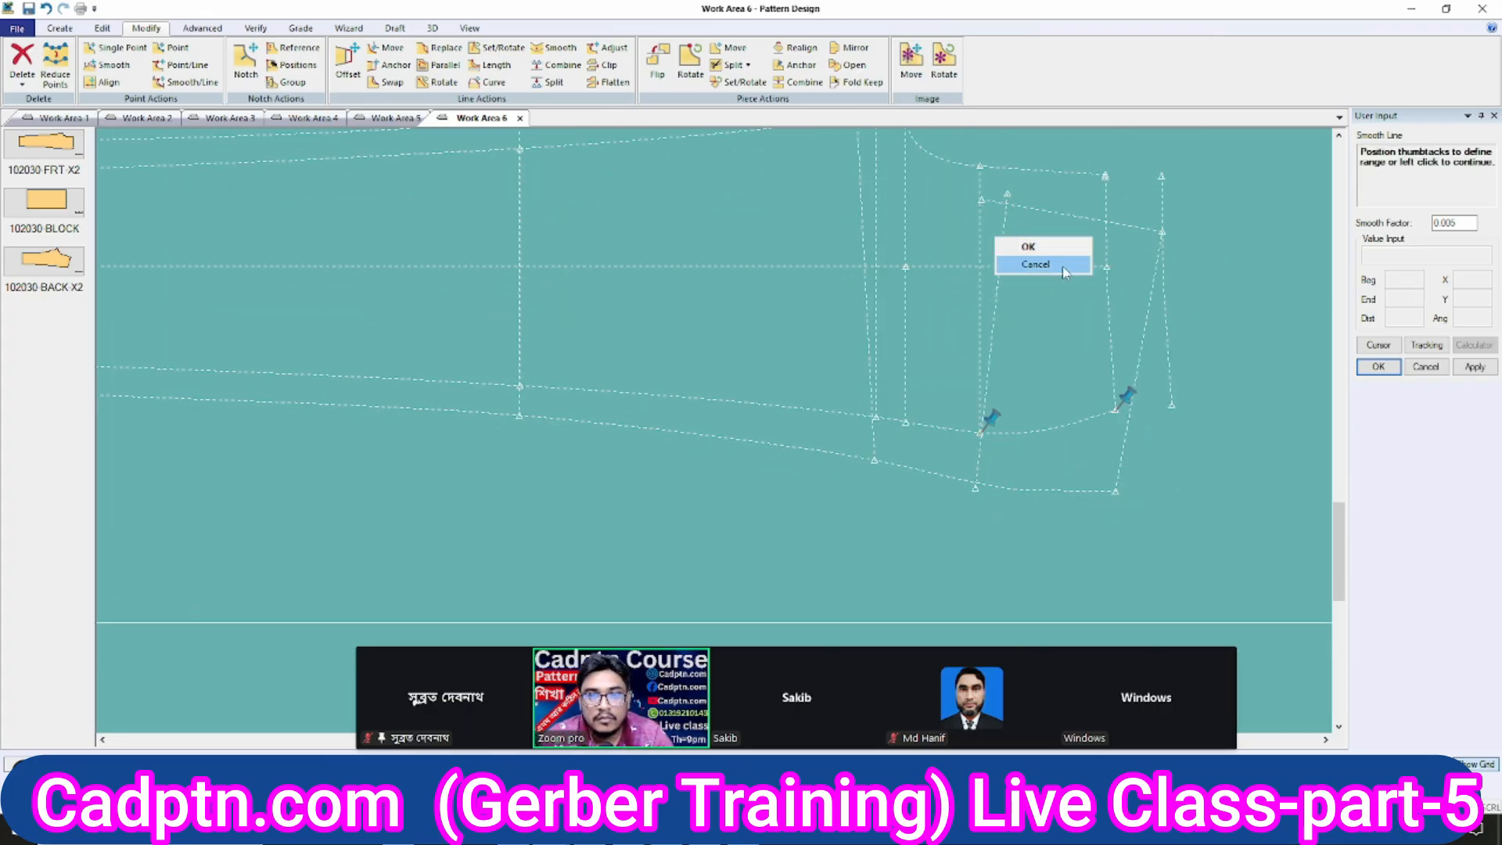
click(1055, 265)
right_click(1155, 233)
click(1158, 247)
Measure the graded lengths of the front hip line and the slanted back hip line.
scroll(1140, 359, down, 4)
scroll(926, 310, up, 2)
mouse_move(927, 309)
middle_down()
mouse_move(923, 343)
mouse_move(926, 329)
middle_up()
key(ctrl+l)
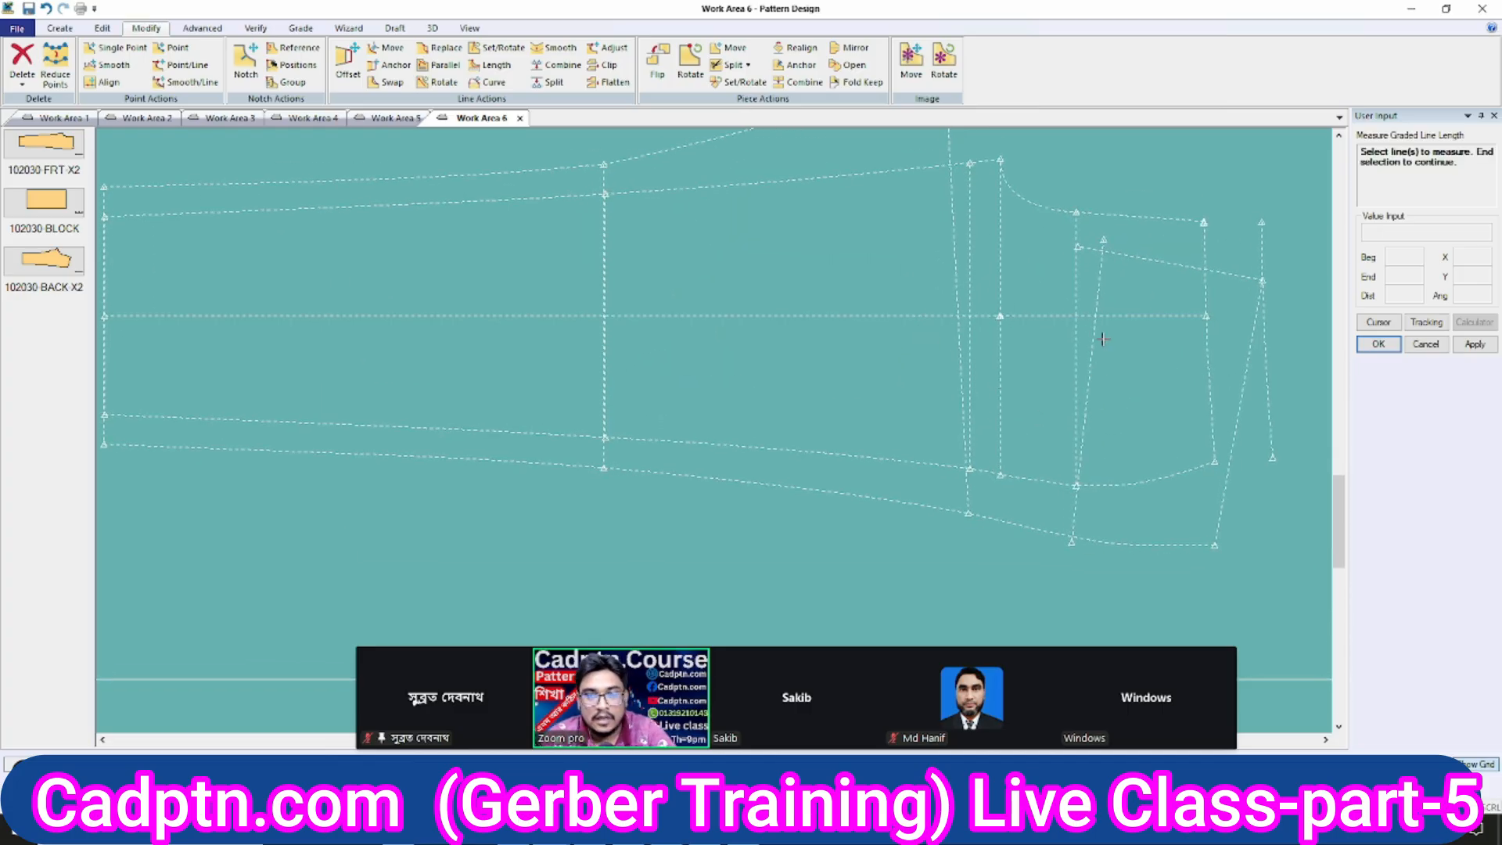
click(1078, 276)
right_click(1140, 204)
click(1140, 205)
click(1091, 352)
right_click(1148, 274)
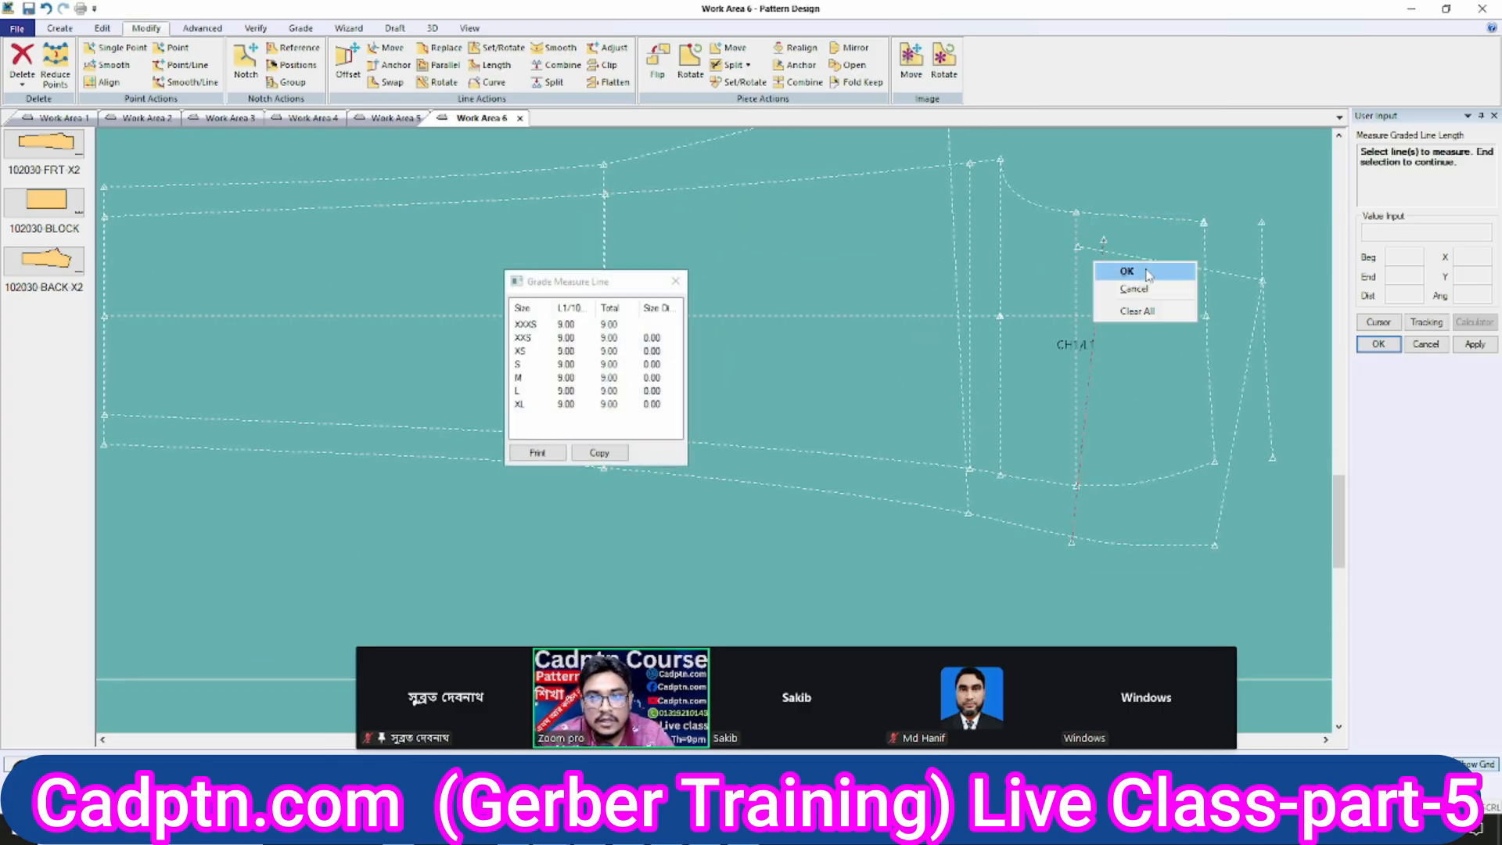
click(1148, 275)
right_click(1144, 271)
click(1144, 271)
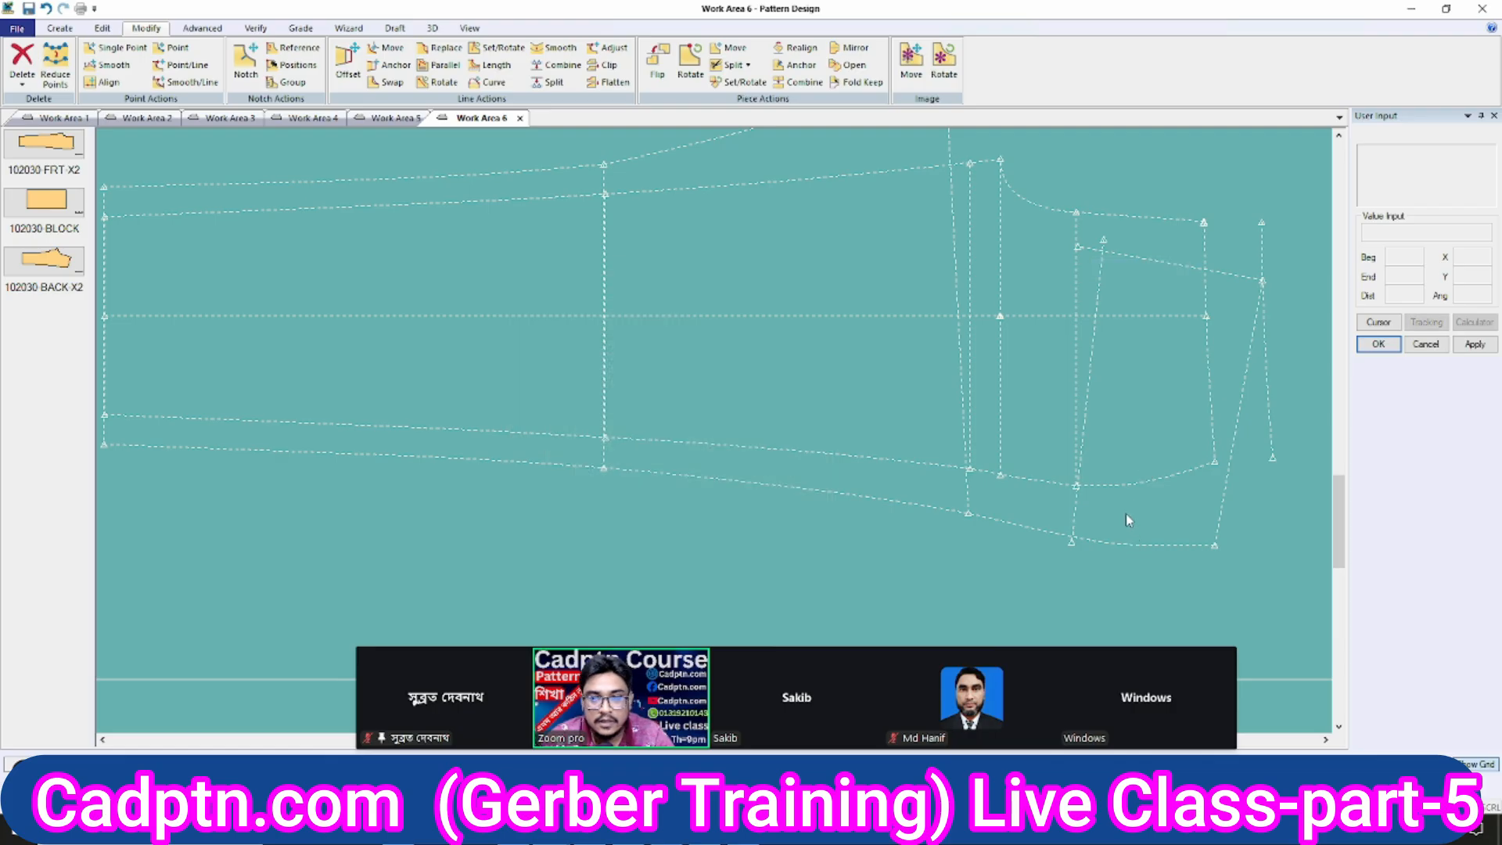
scroll(1127, 520, up, 1)
middle_drag(1126, 520, 1075, 527)
scroll(1077, 506, up, 1)
scroll(1066, 513, down, 1)
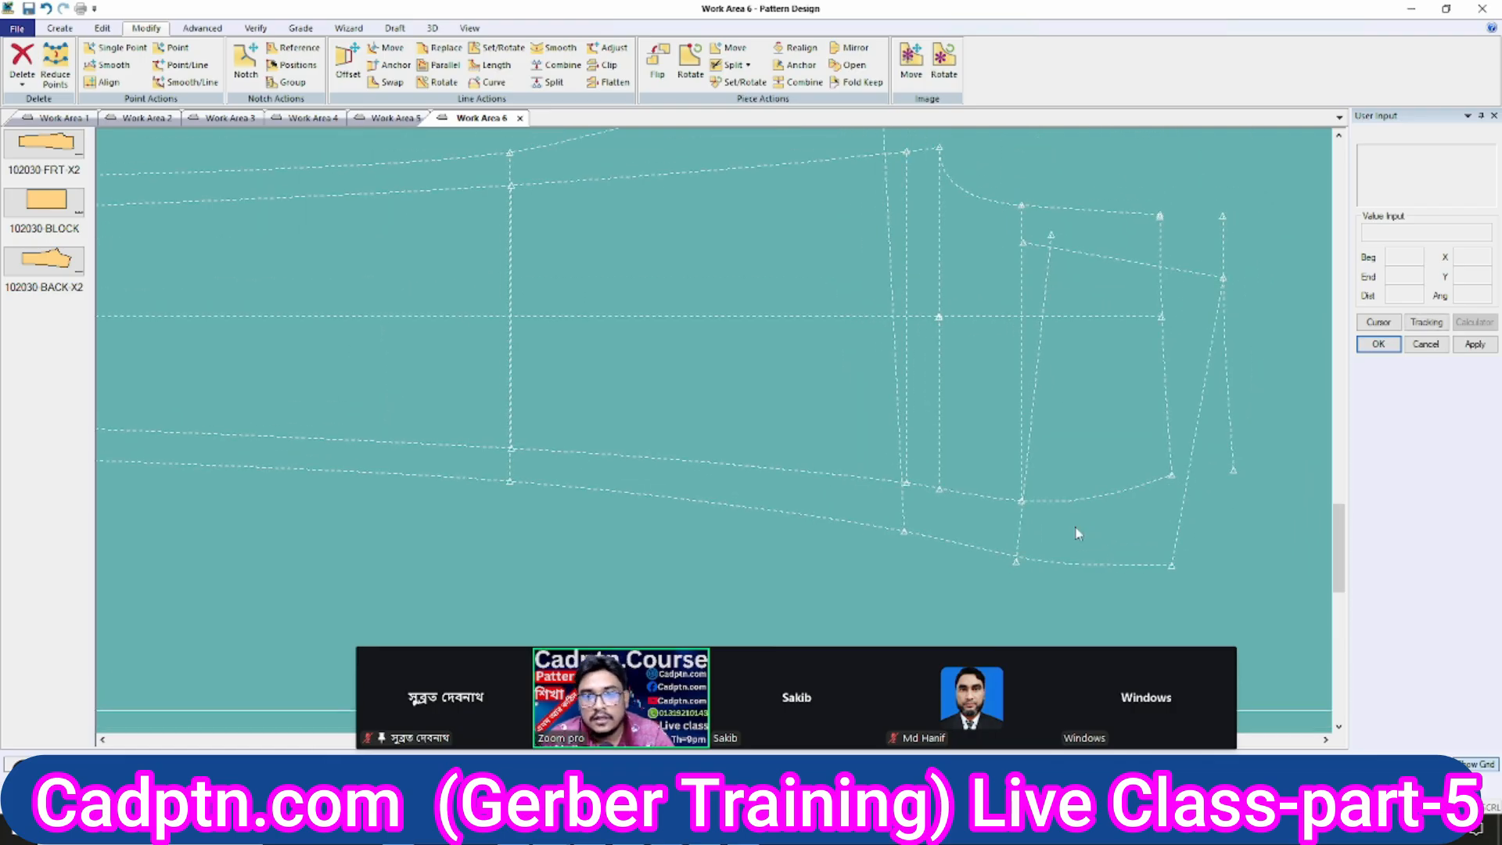
scroll(1106, 408, up, 3)
mouse_move(1106, 410)
middle_down()
mouse_move(1100, 392)
mouse_move(1095, 411)
middle_up()
scroll(1097, 398, down, 3)
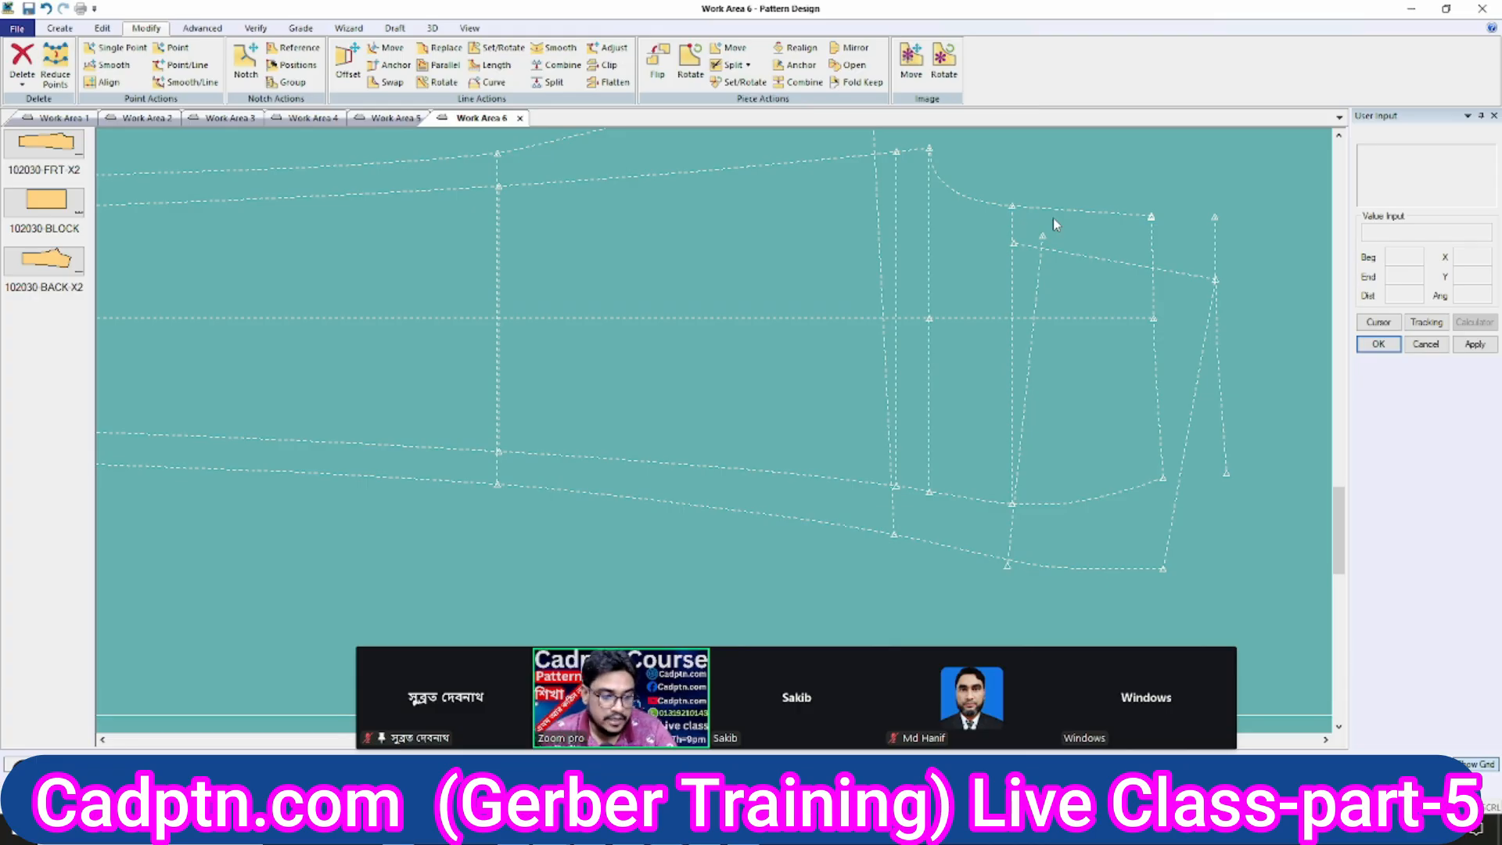
Shift the slanted back rise line by X 0 and Y 0.38, moving both its end points with Move Point.
key(m)
click(1215, 280)
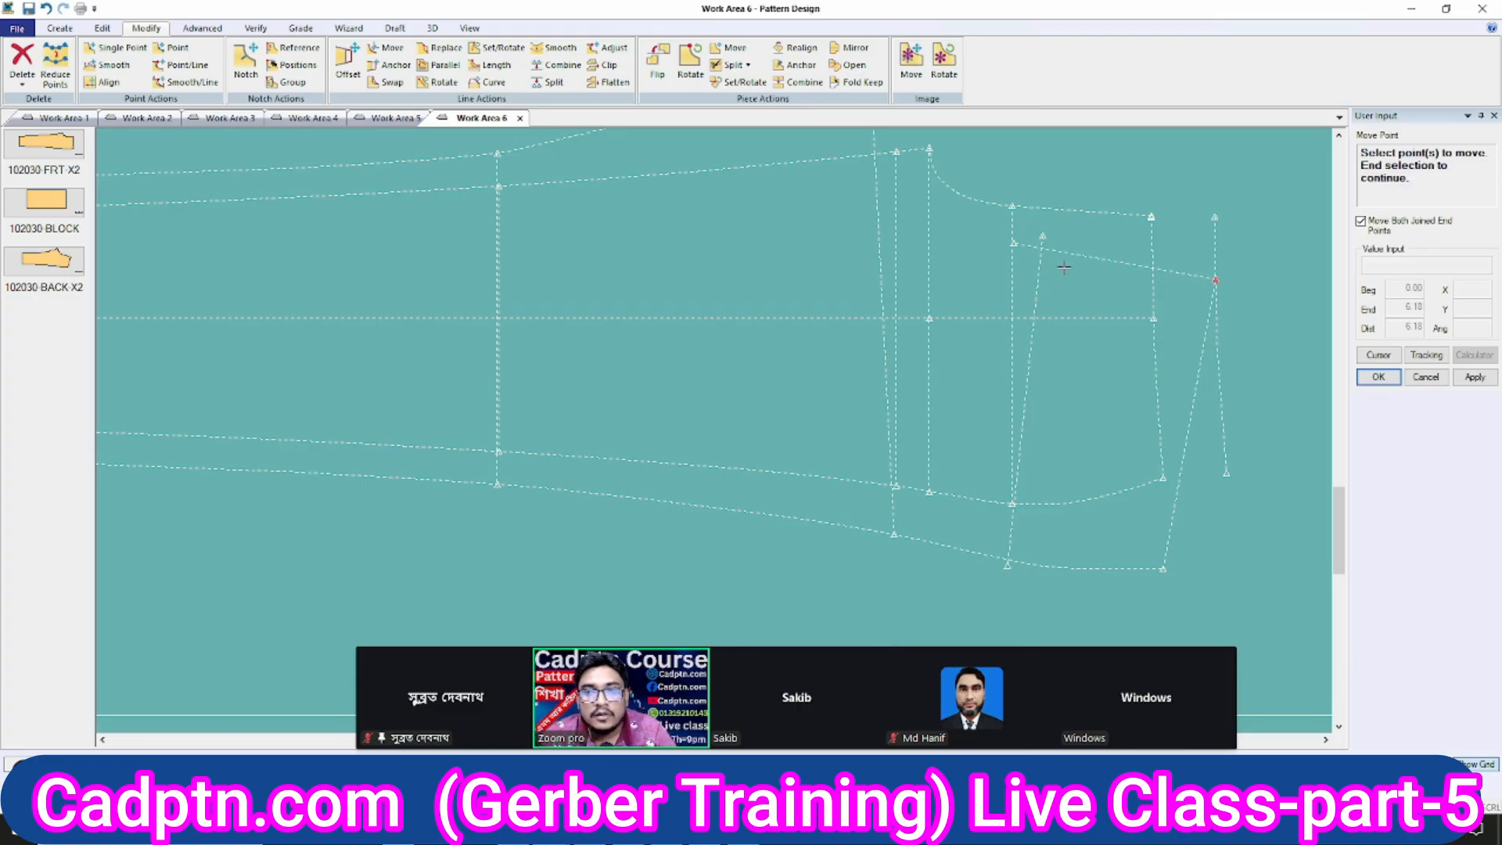
right_click(1013, 194)
click(1030, 202)
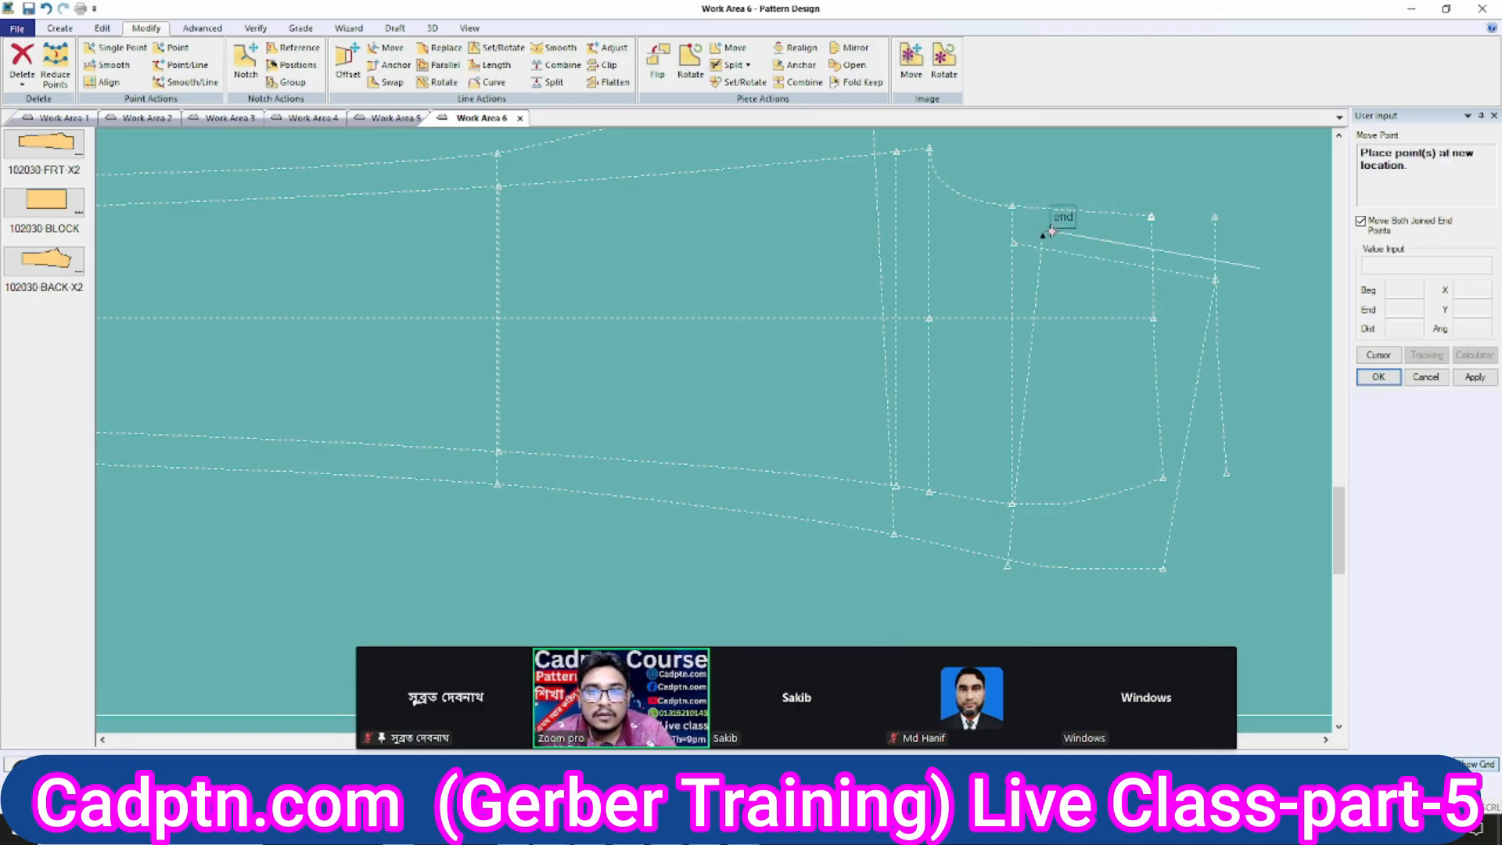
right_click(997, 224)
click(1039, 308)
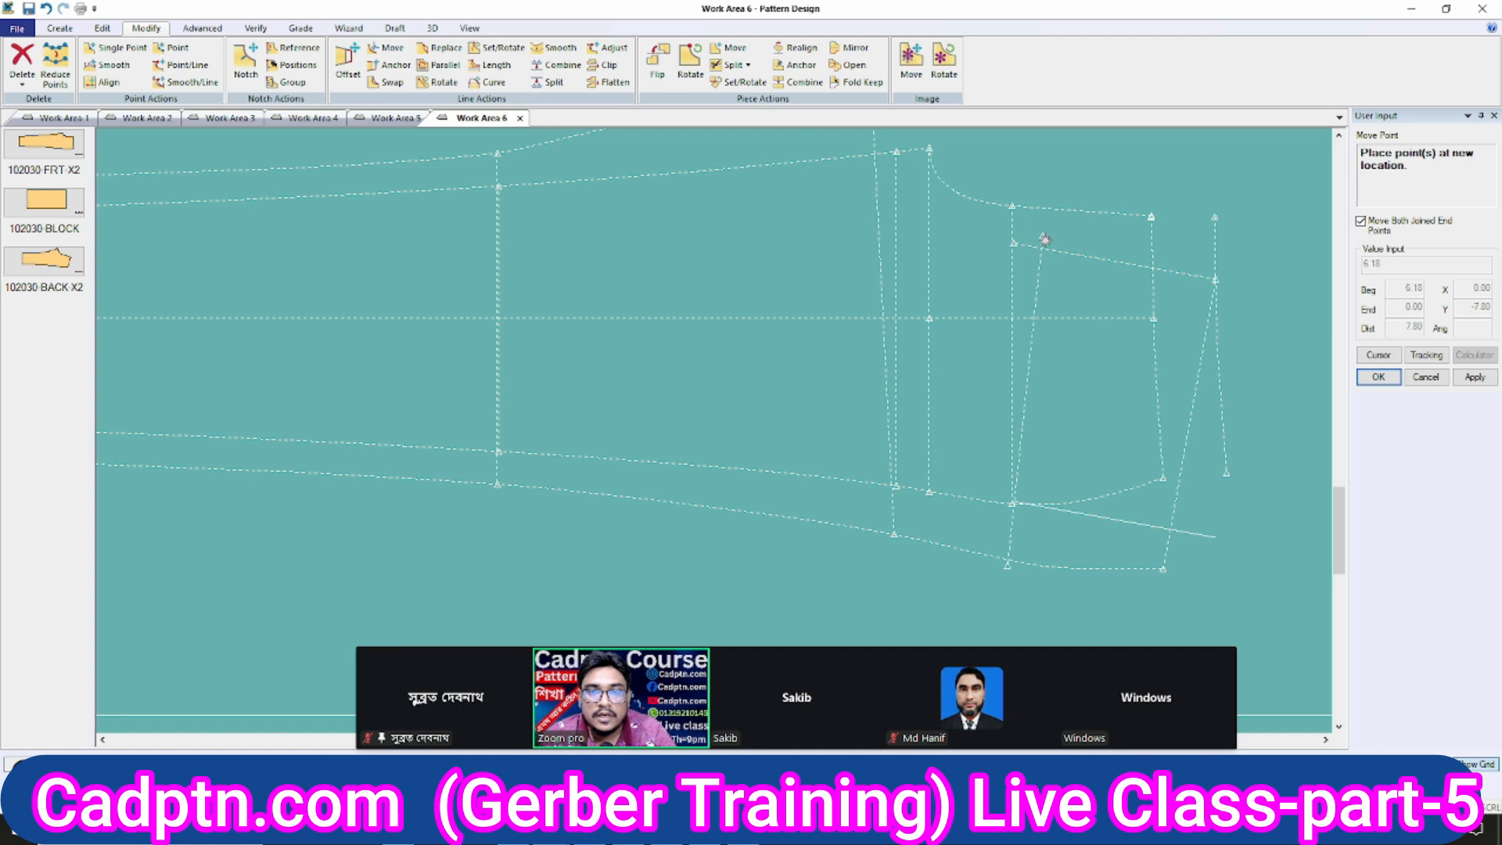
key(F12)
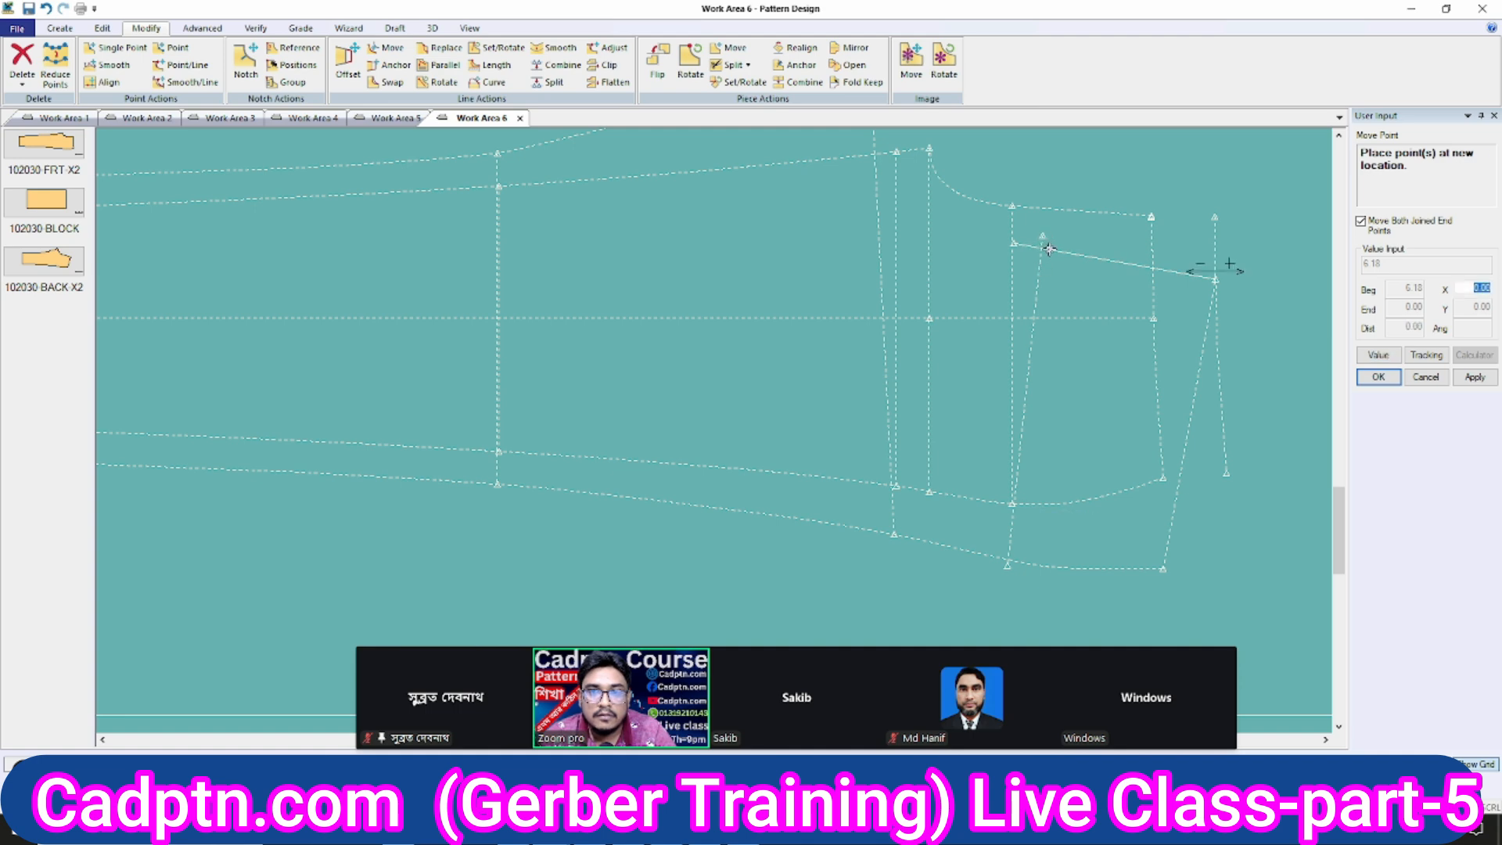
key(Return)
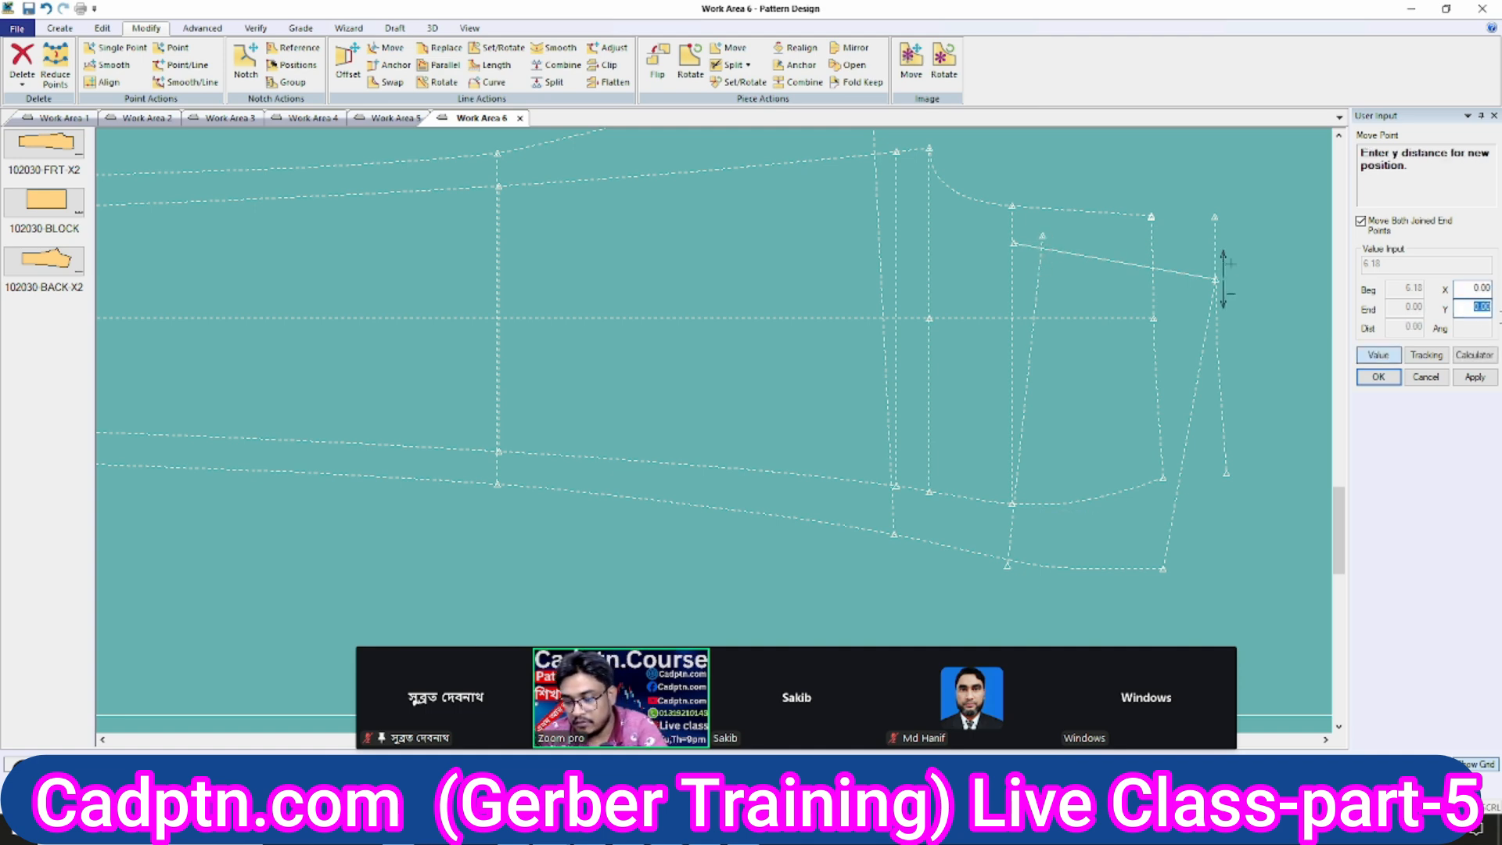
click(1474, 379)
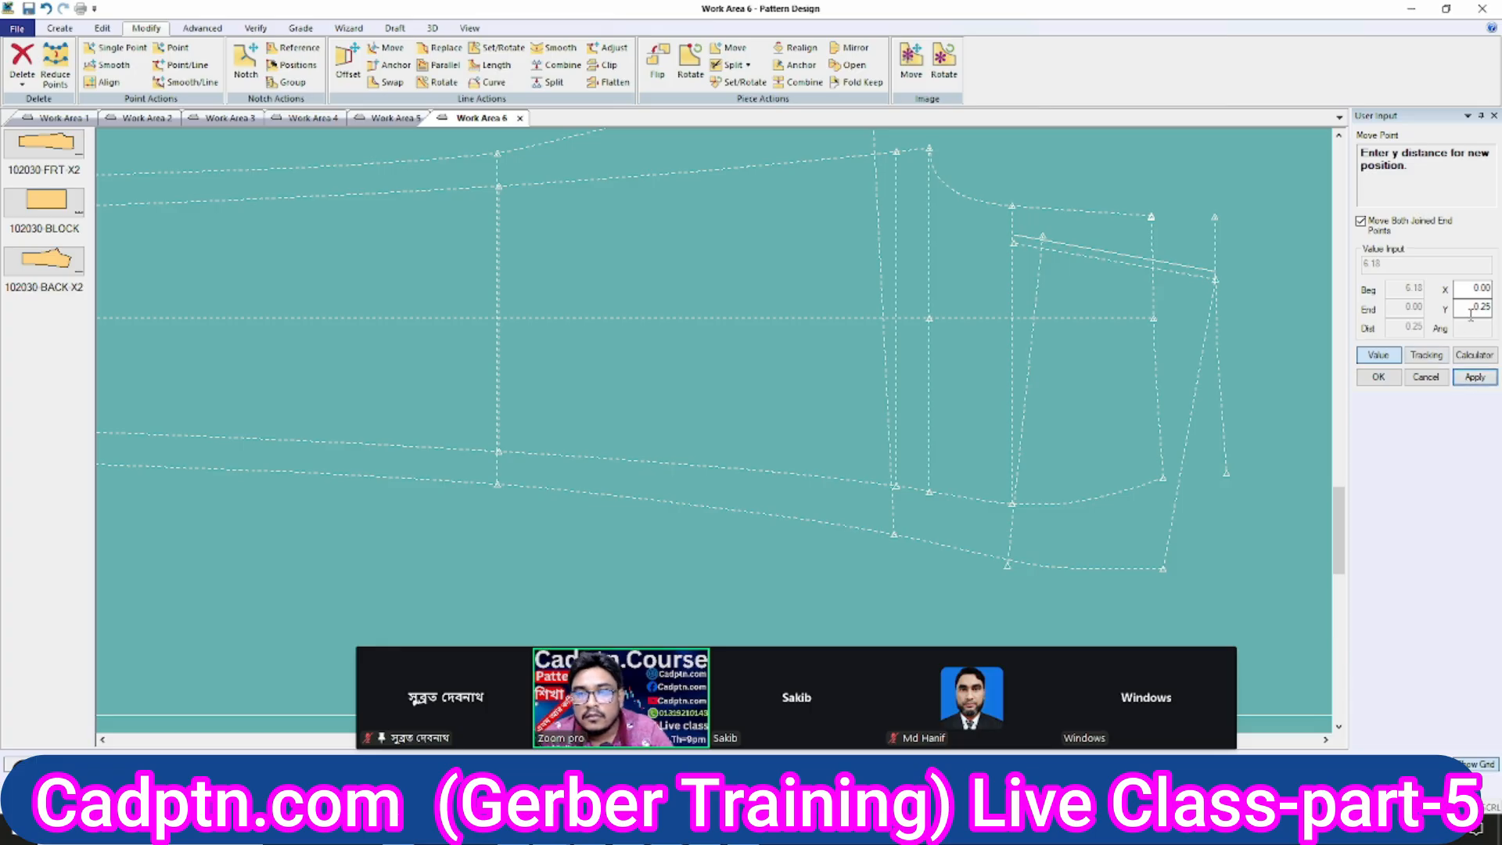
text(31)
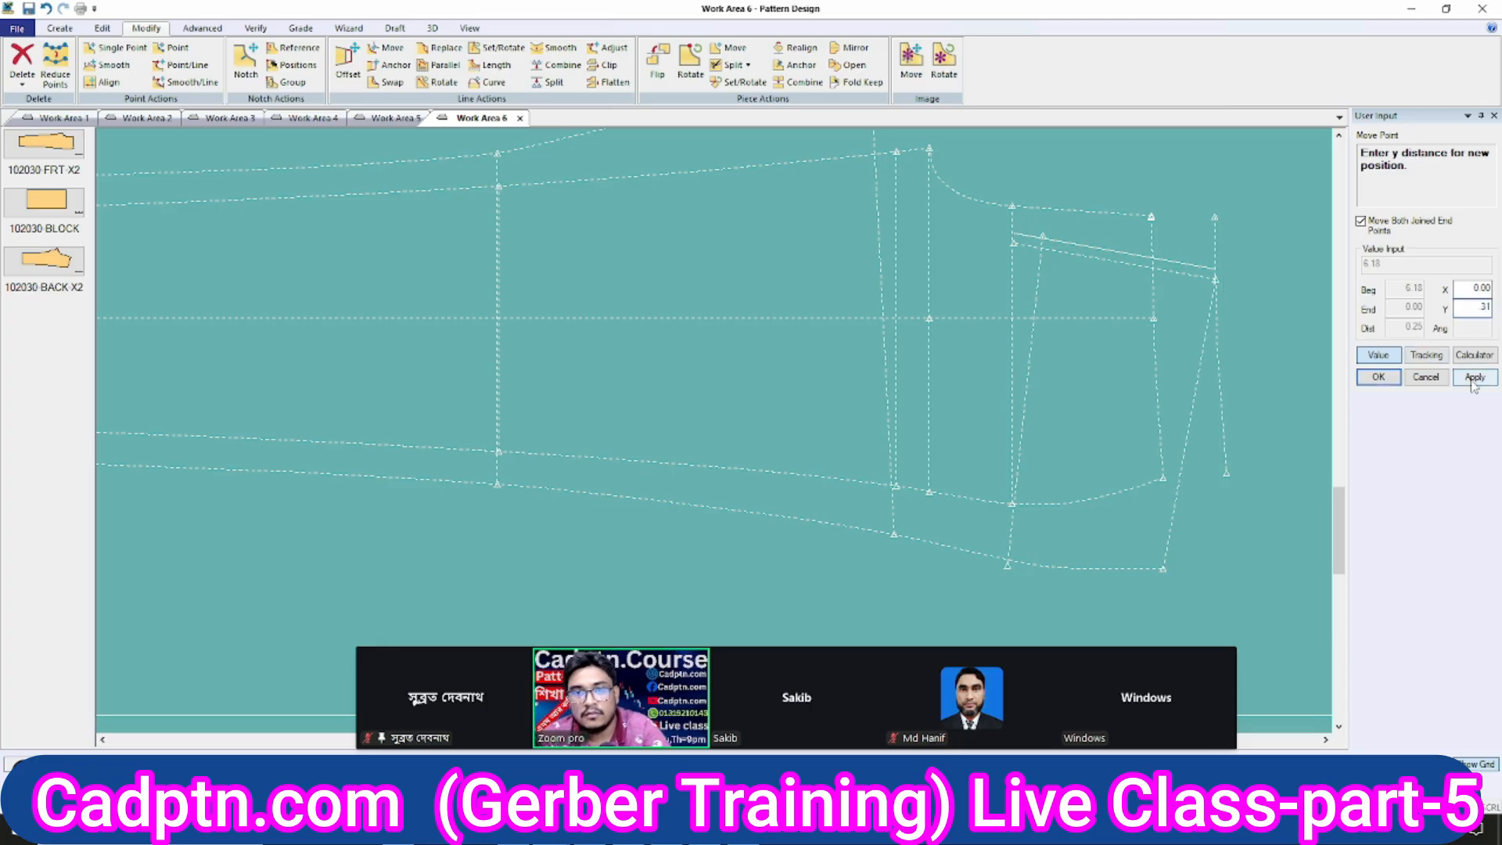
key(Return)
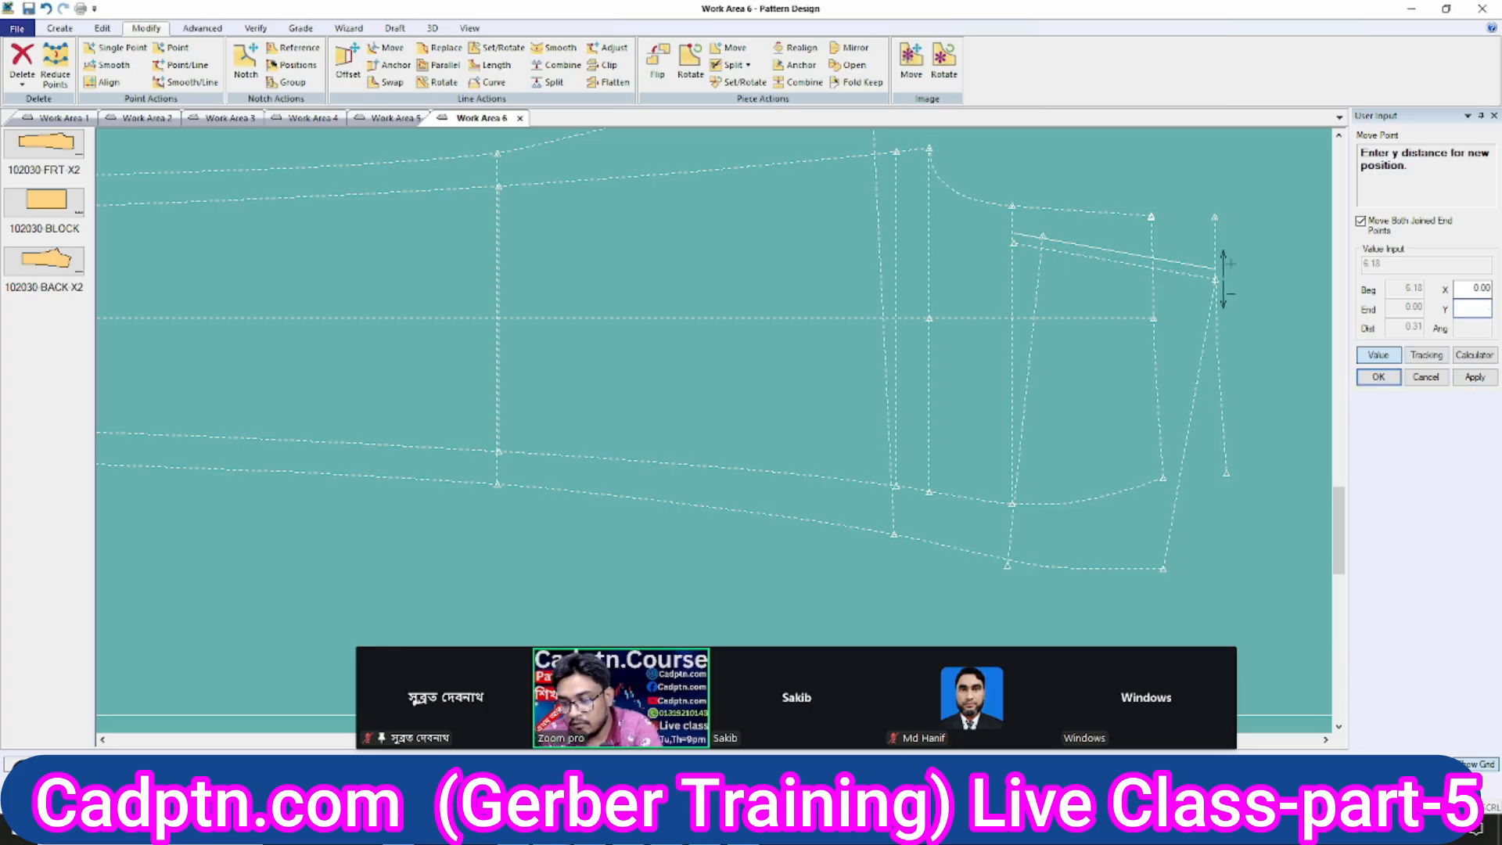
click(1475, 378)
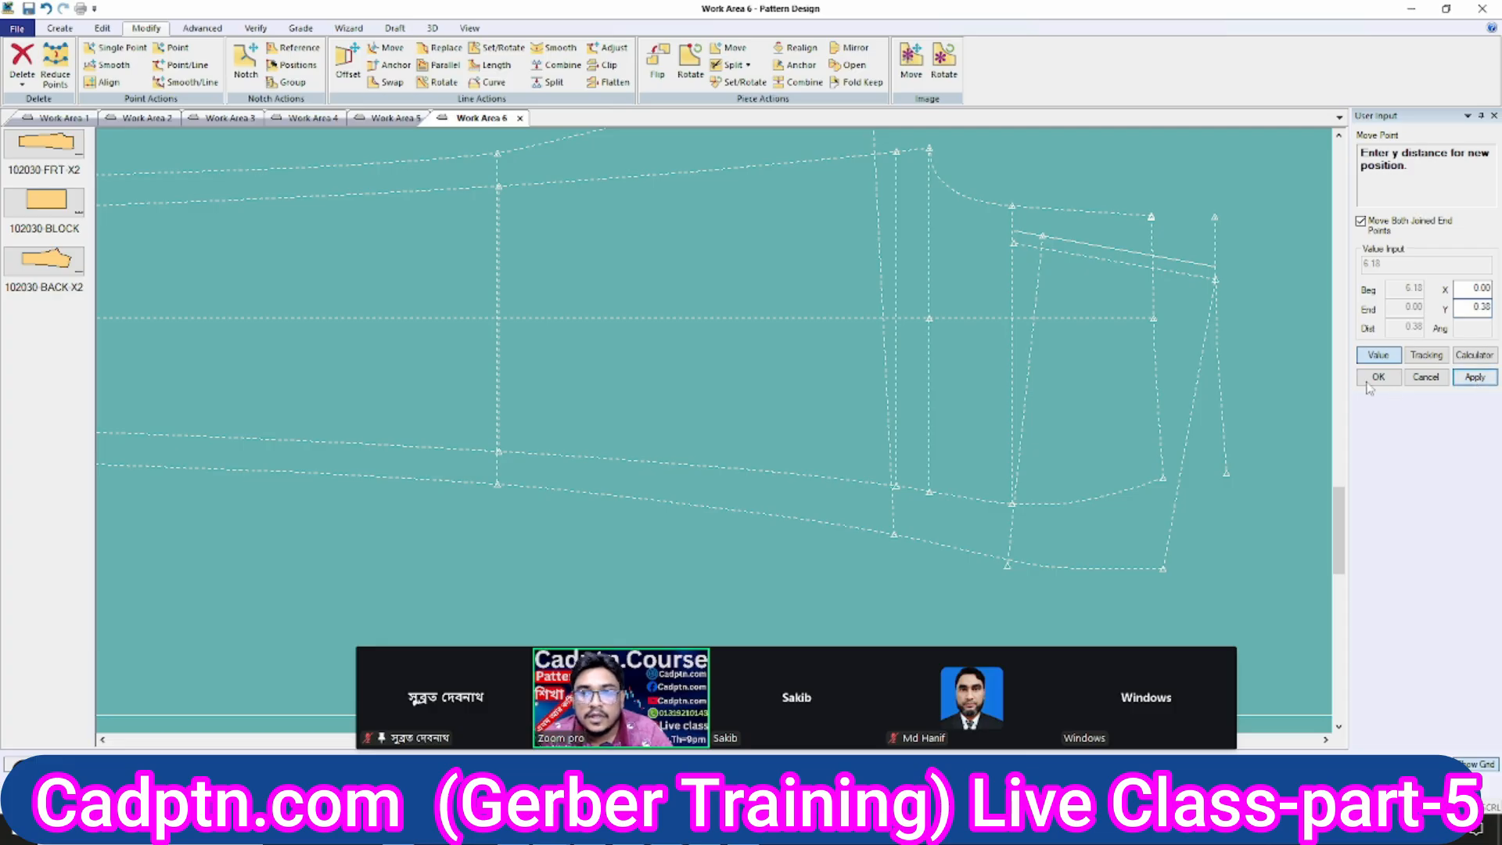
right_click(1045, 196)
click(1045, 196)
scroll(1039, 378, up, 1)
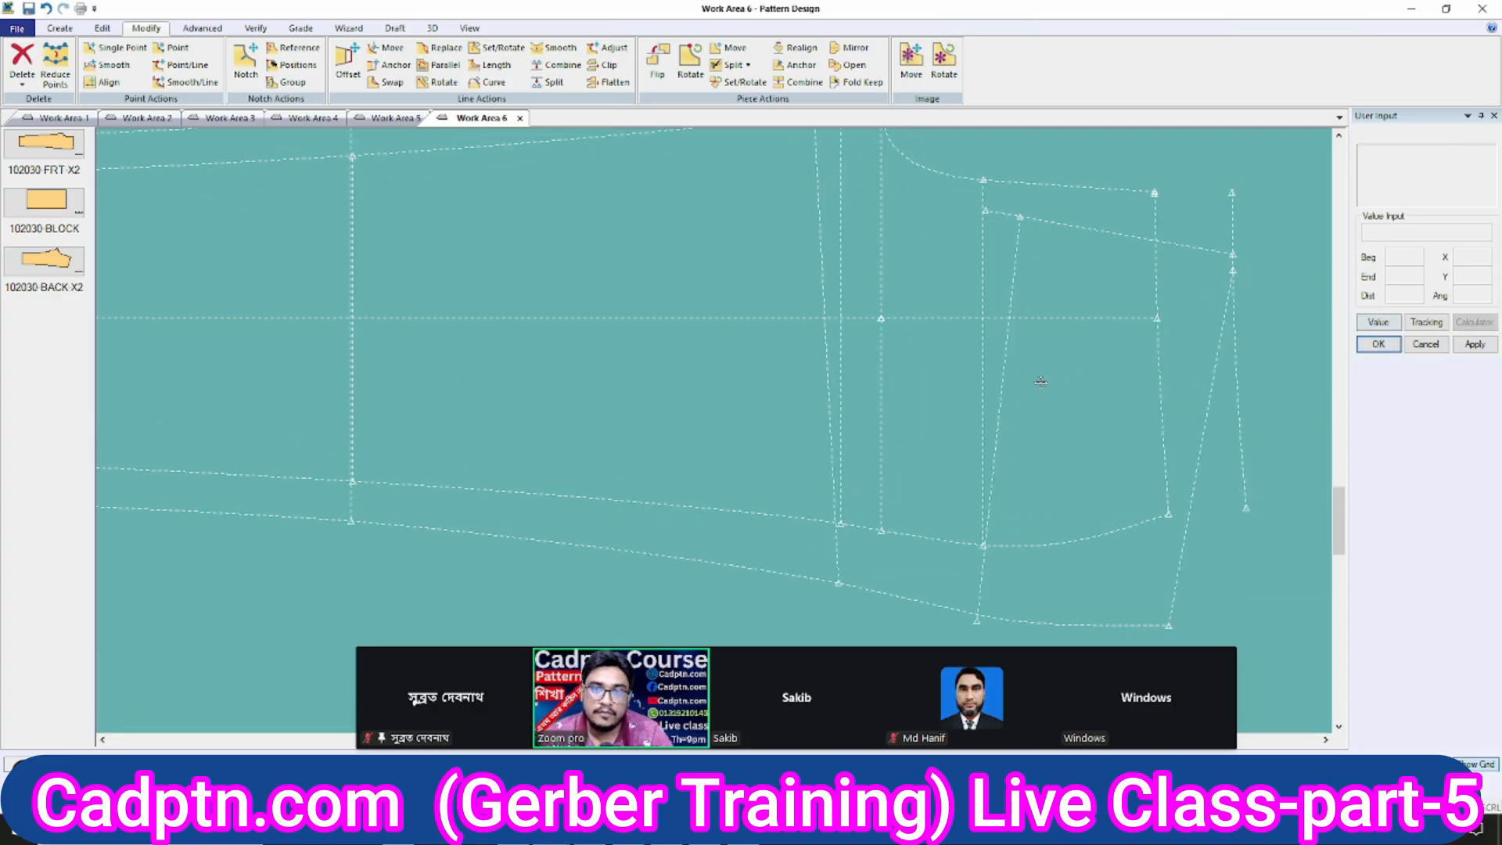
Clip the crotch-side end of the shifted back rise line at the slanted back hip line.
key(c)
click(1015, 232)
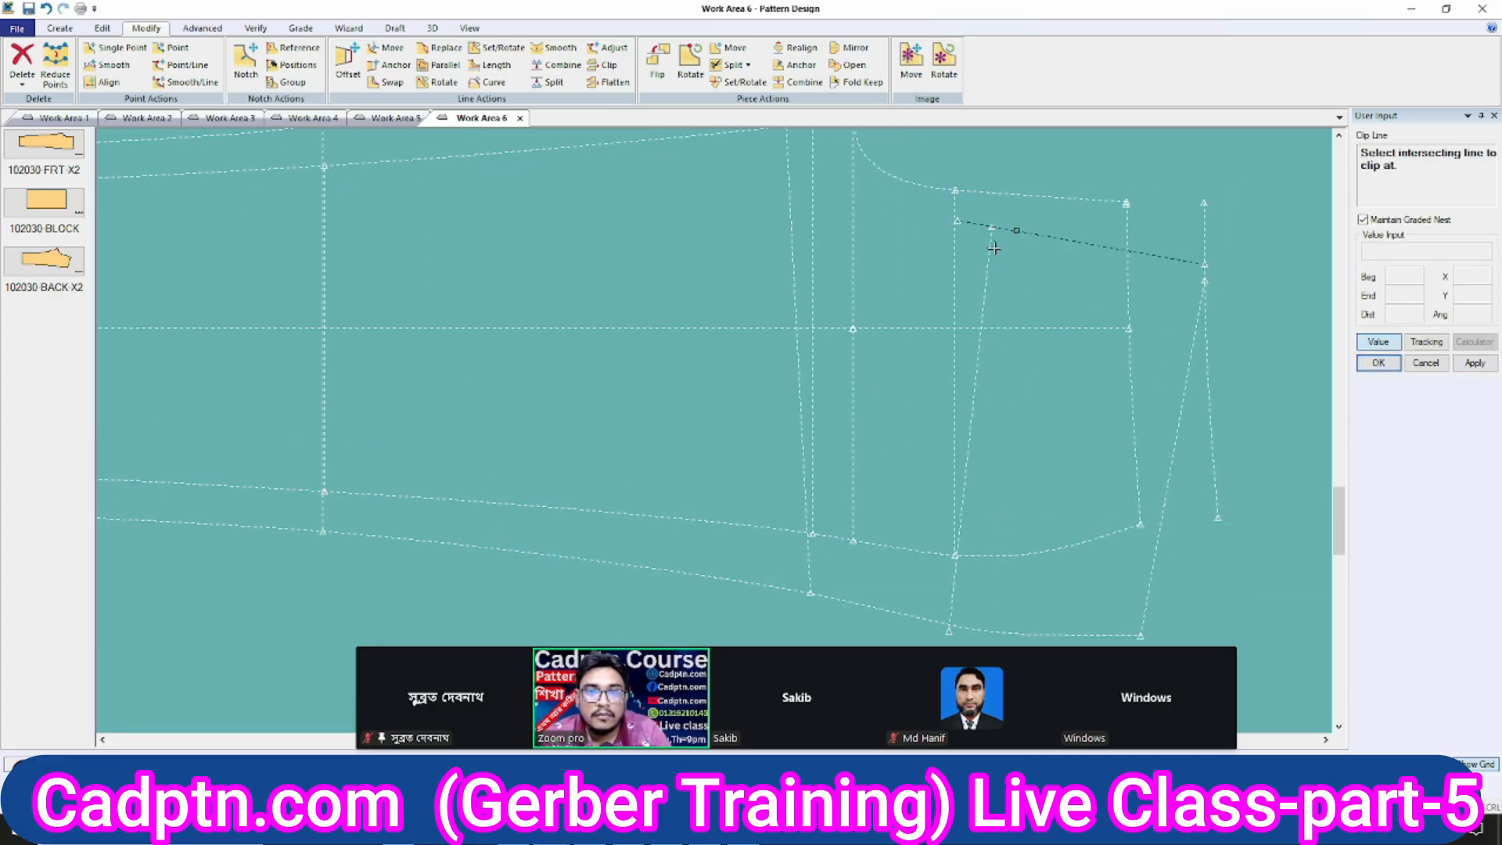
click(991, 249)
key(Escape)
Delete the leftover guide line crossing the waist end of the back rise line.
scroll(1095, 266, down, 1)
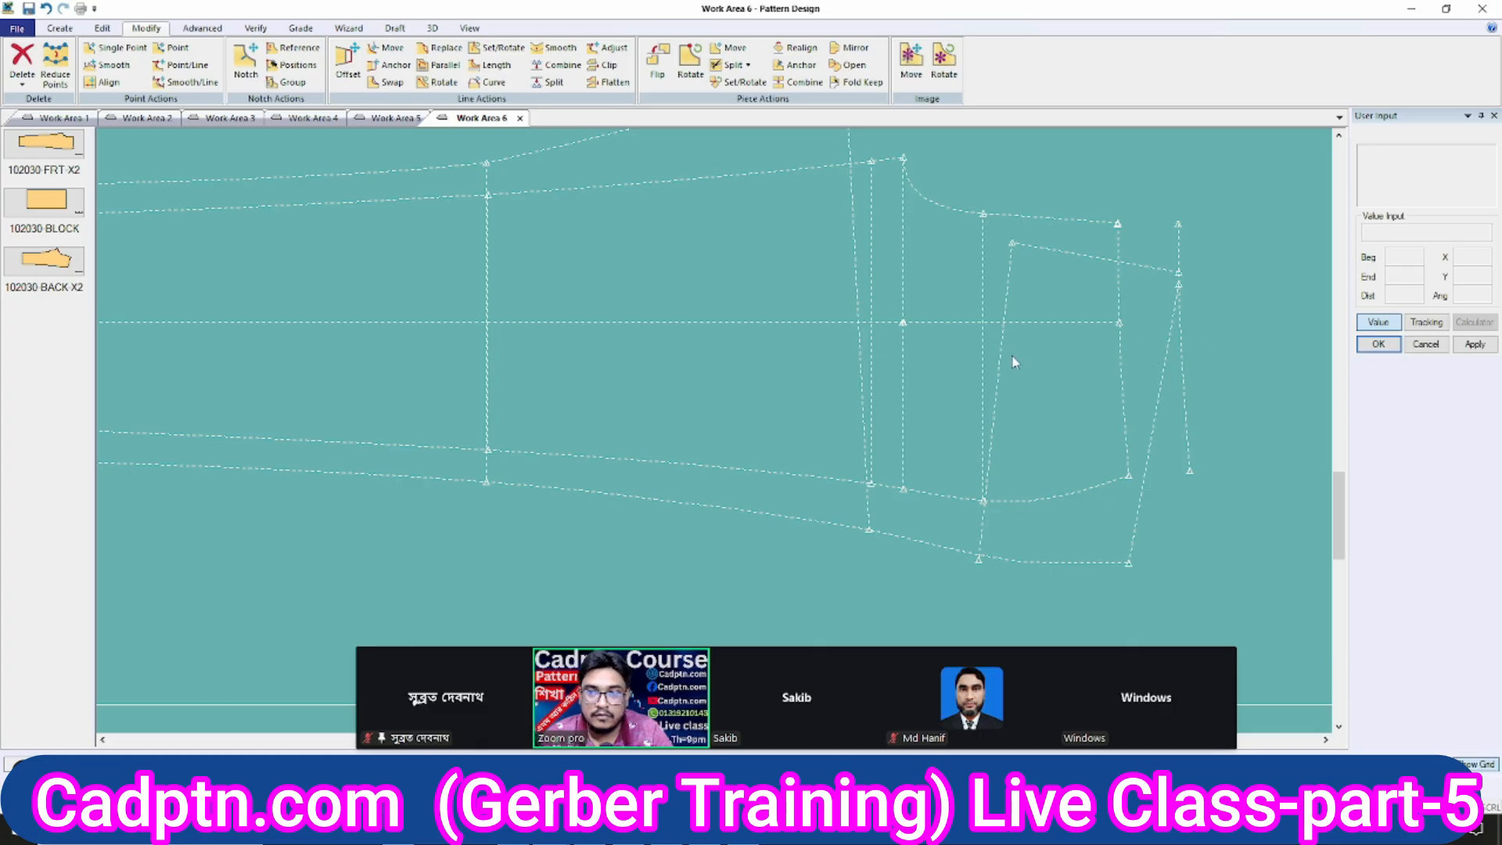
key(Delete)
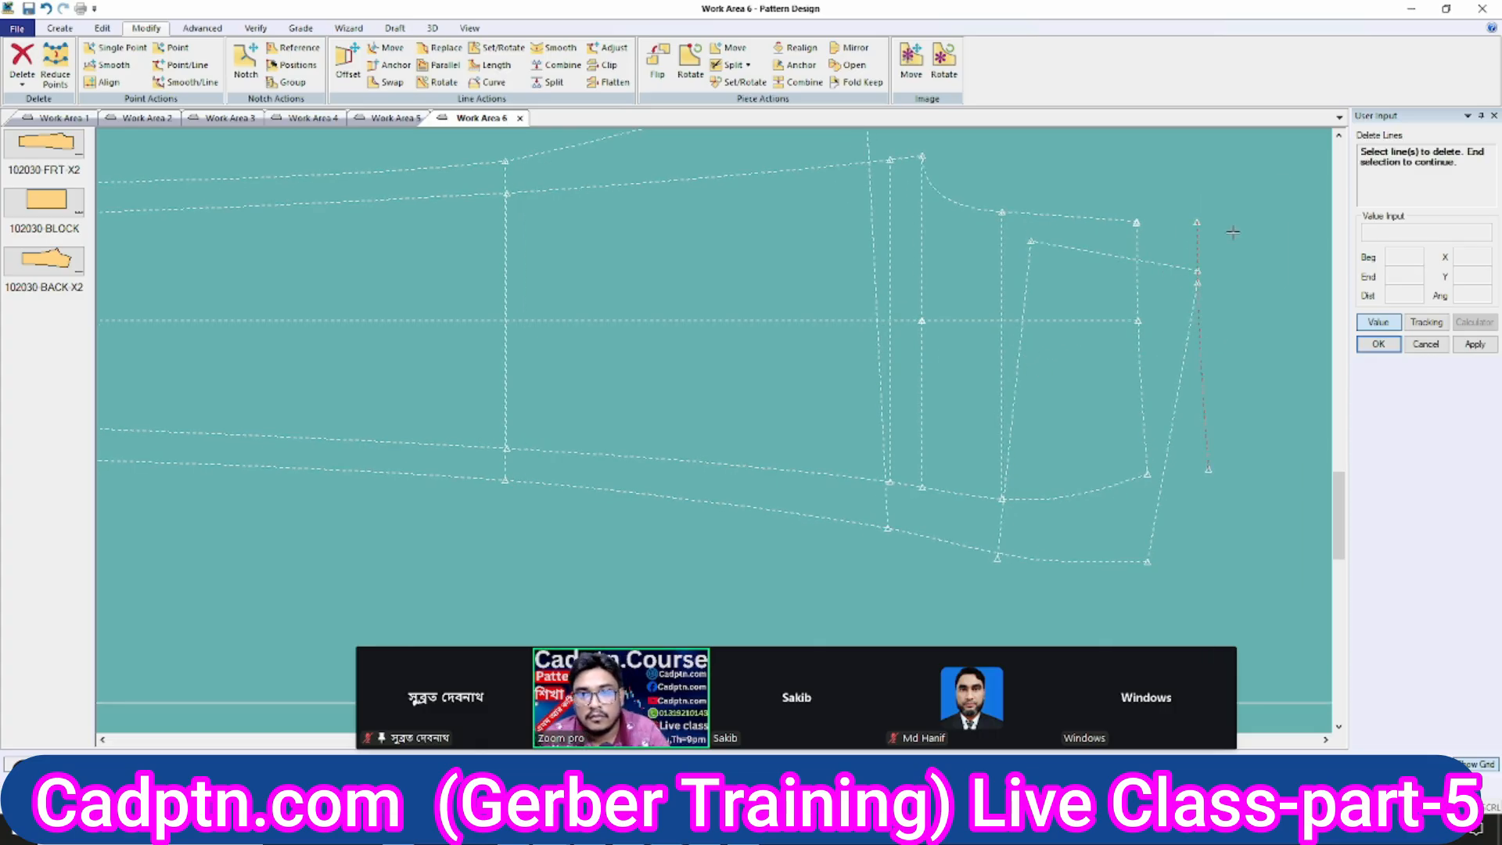
right_click(1178, 225)
click(1198, 233)
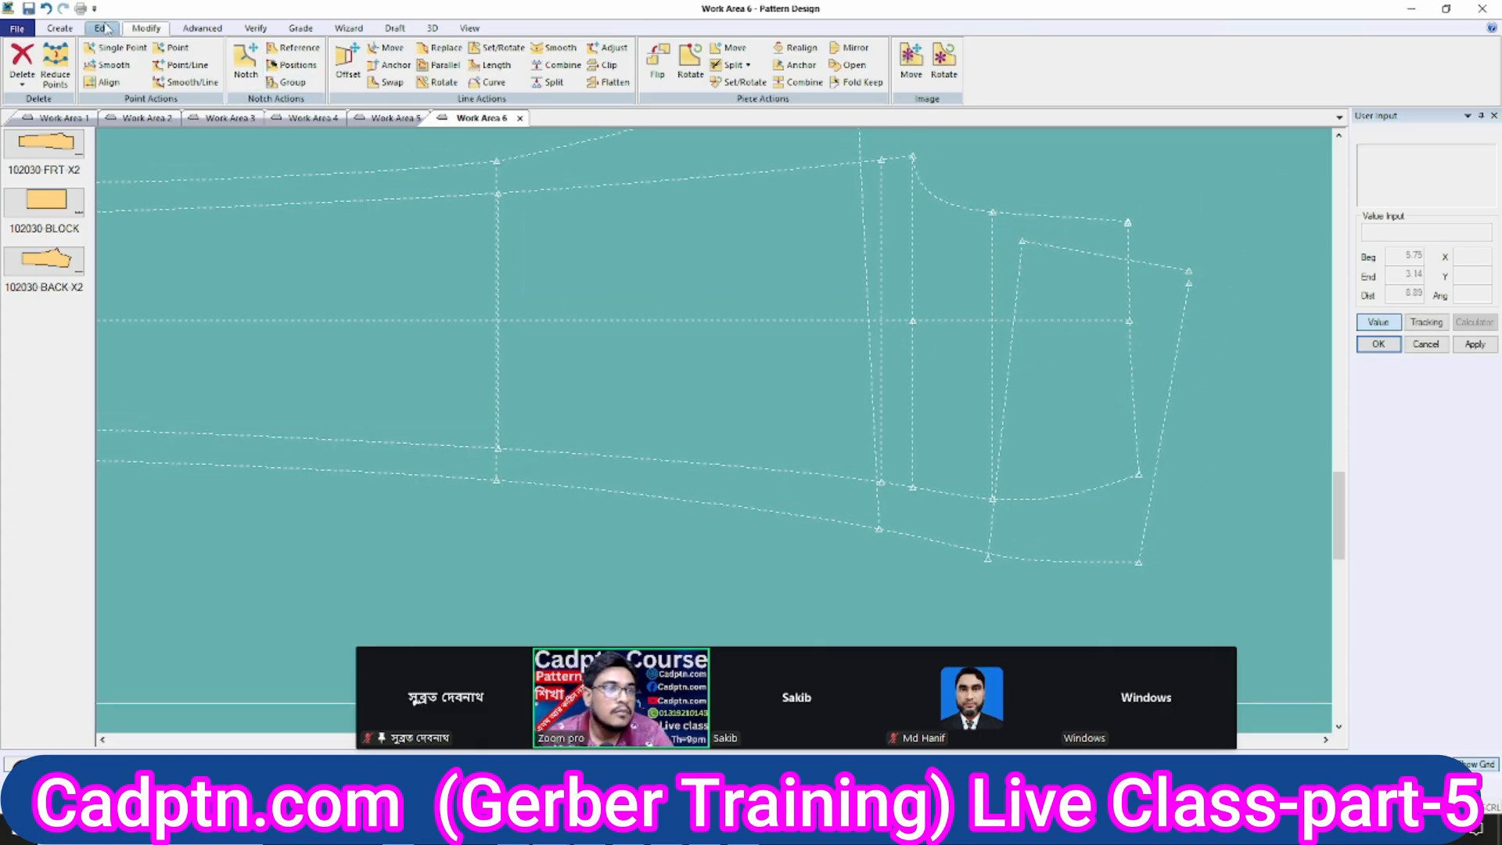
Draw a half perpendicular with Perpendicular On Line from the back rise line's waist end to just past the back side seam.
click(60, 28)
click(254, 78)
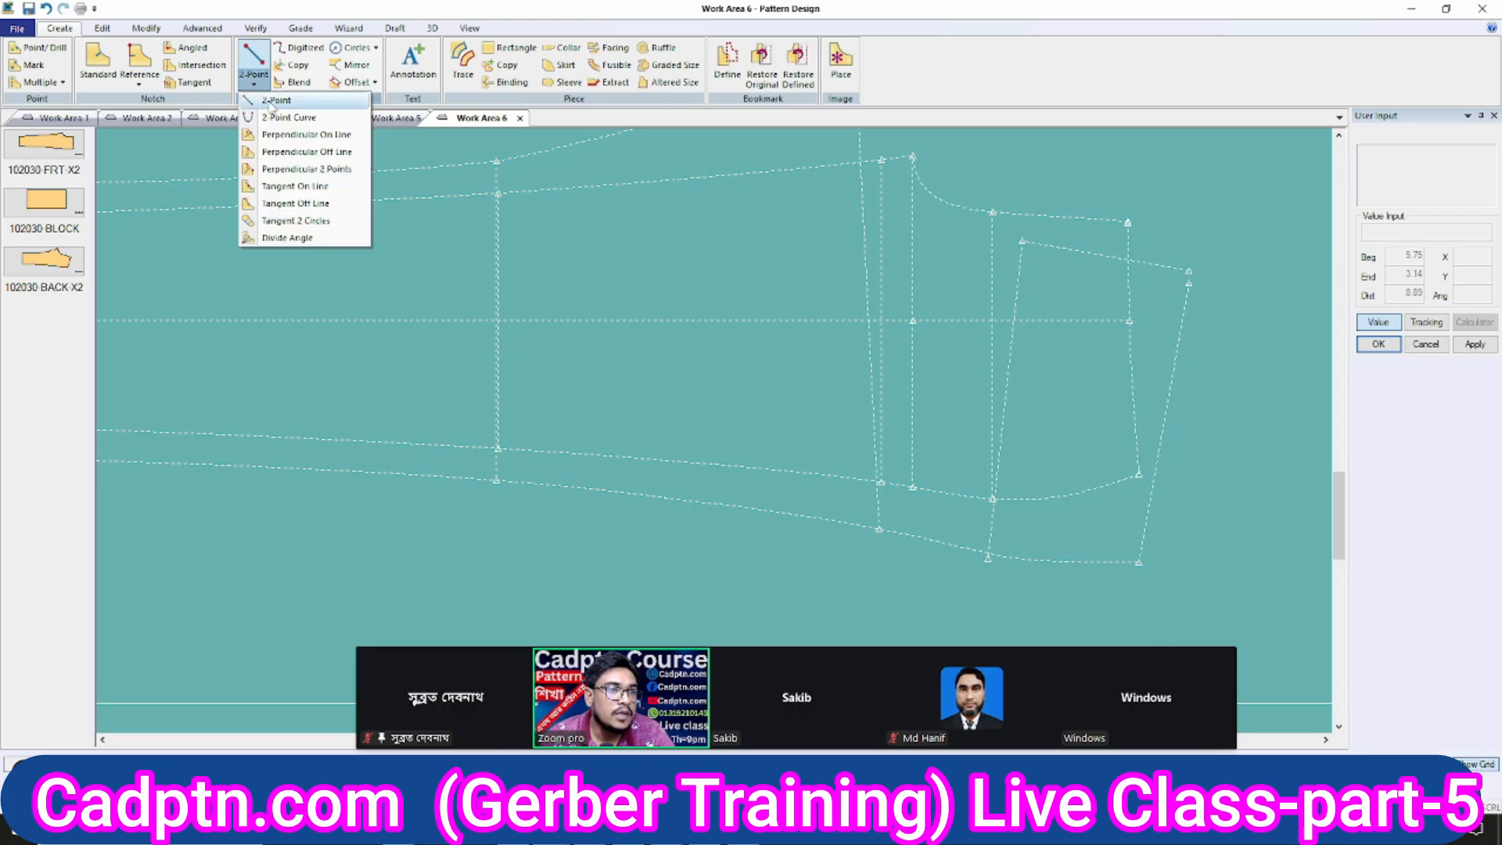
click(298, 135)
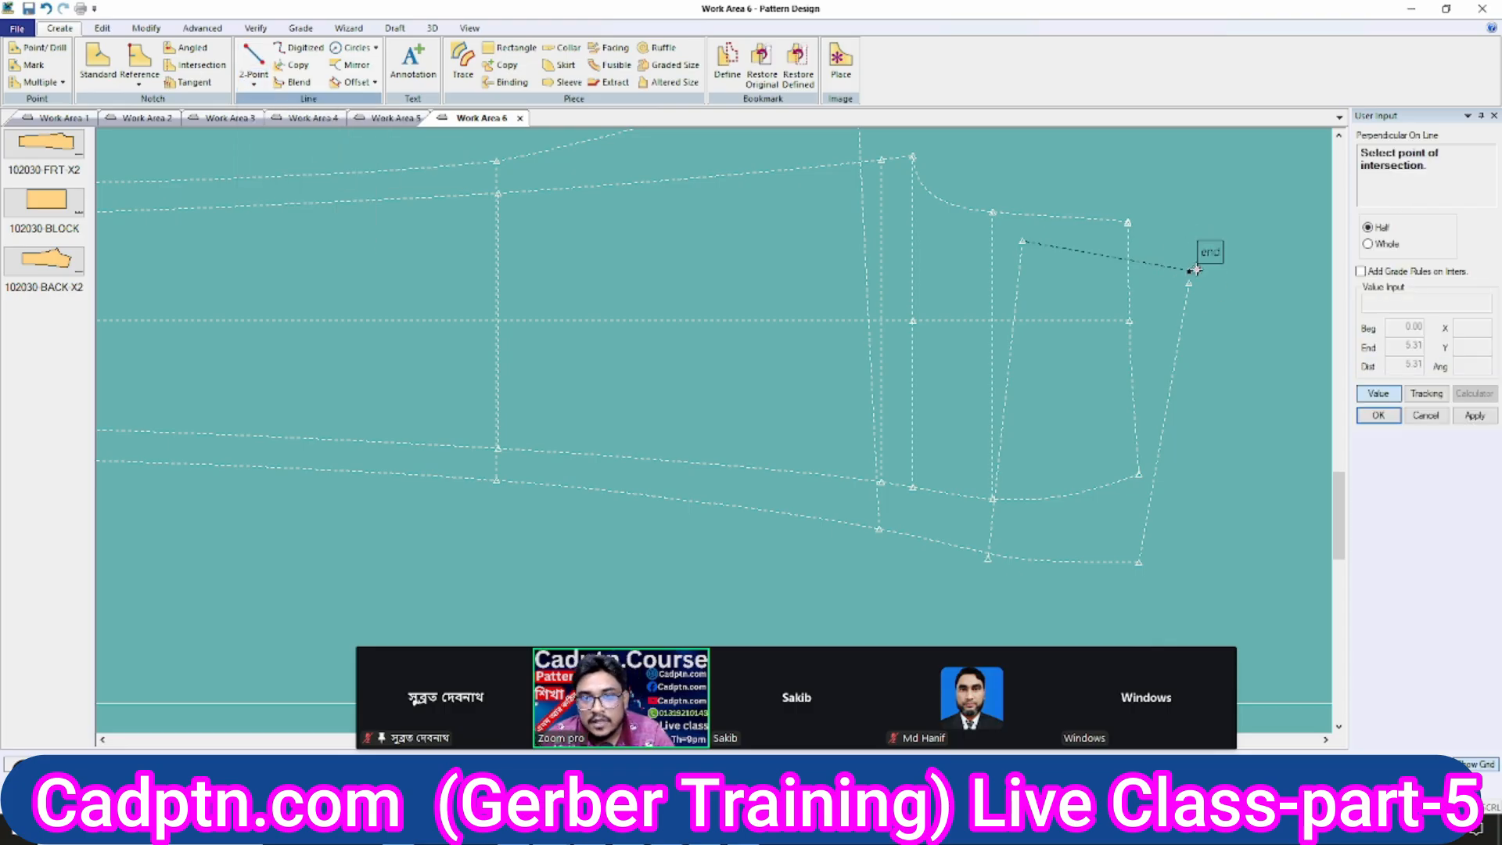
click(1195, 269)
click(1379, 394)
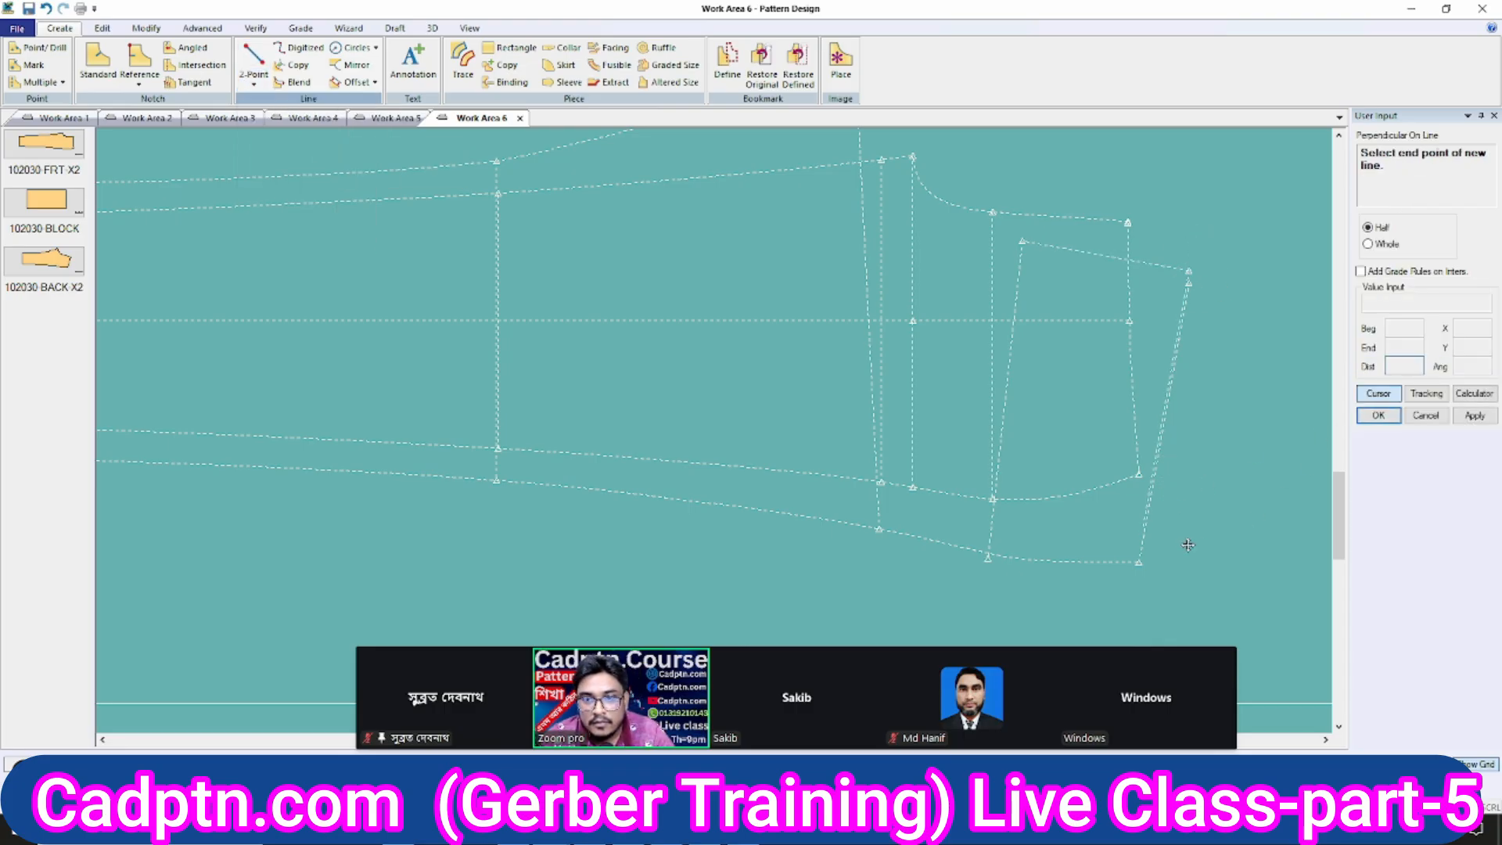
click(1177, 579)
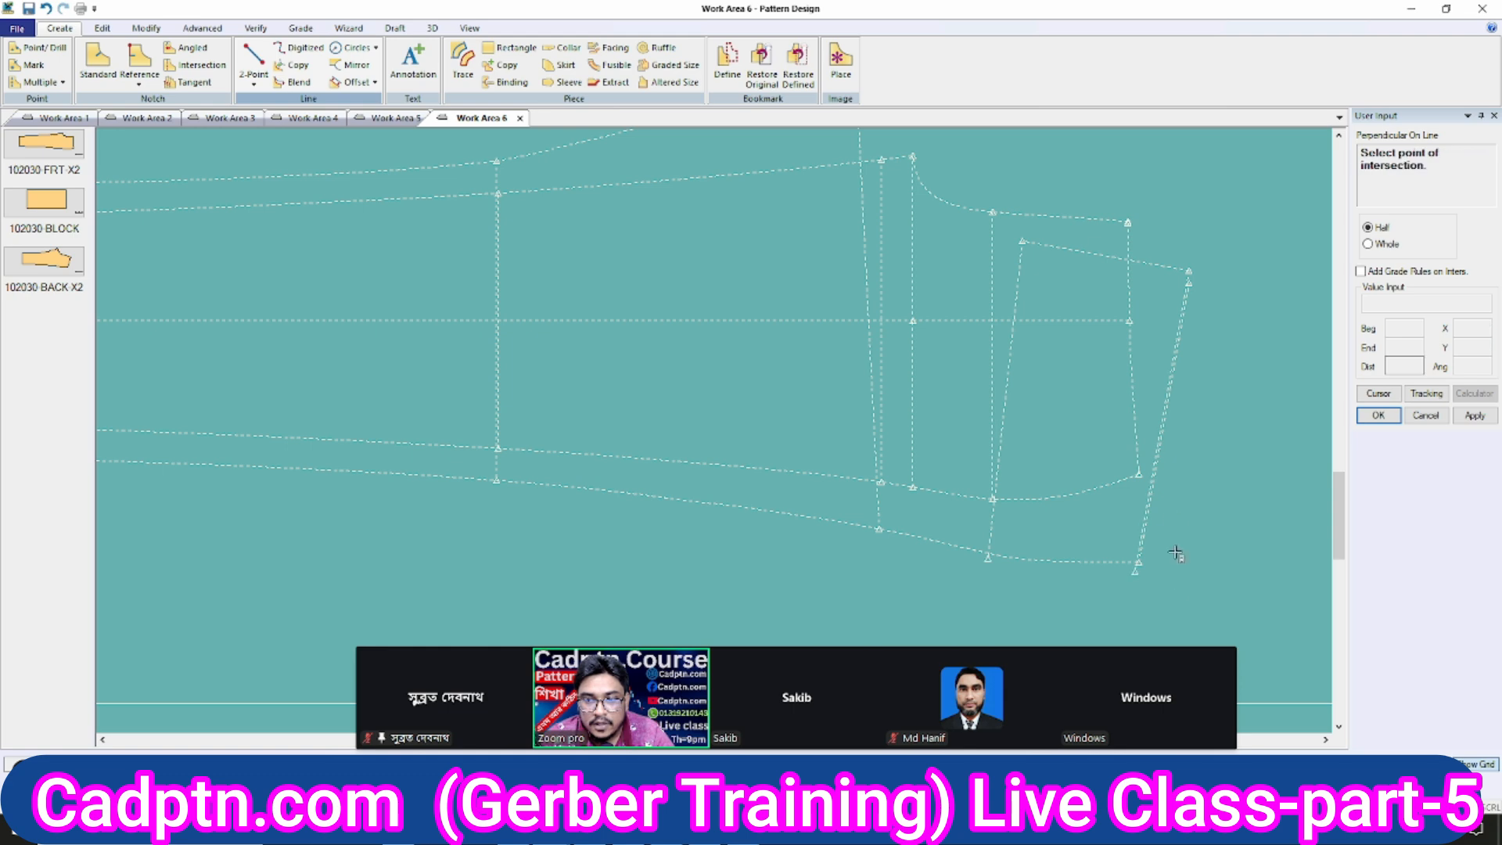
right_click(1184, 310)
click(1183, 311)
Delete the old back waist line beside the new perpendicular.
middle_drag(1076, 448, 1081, 419)
key(Delete)
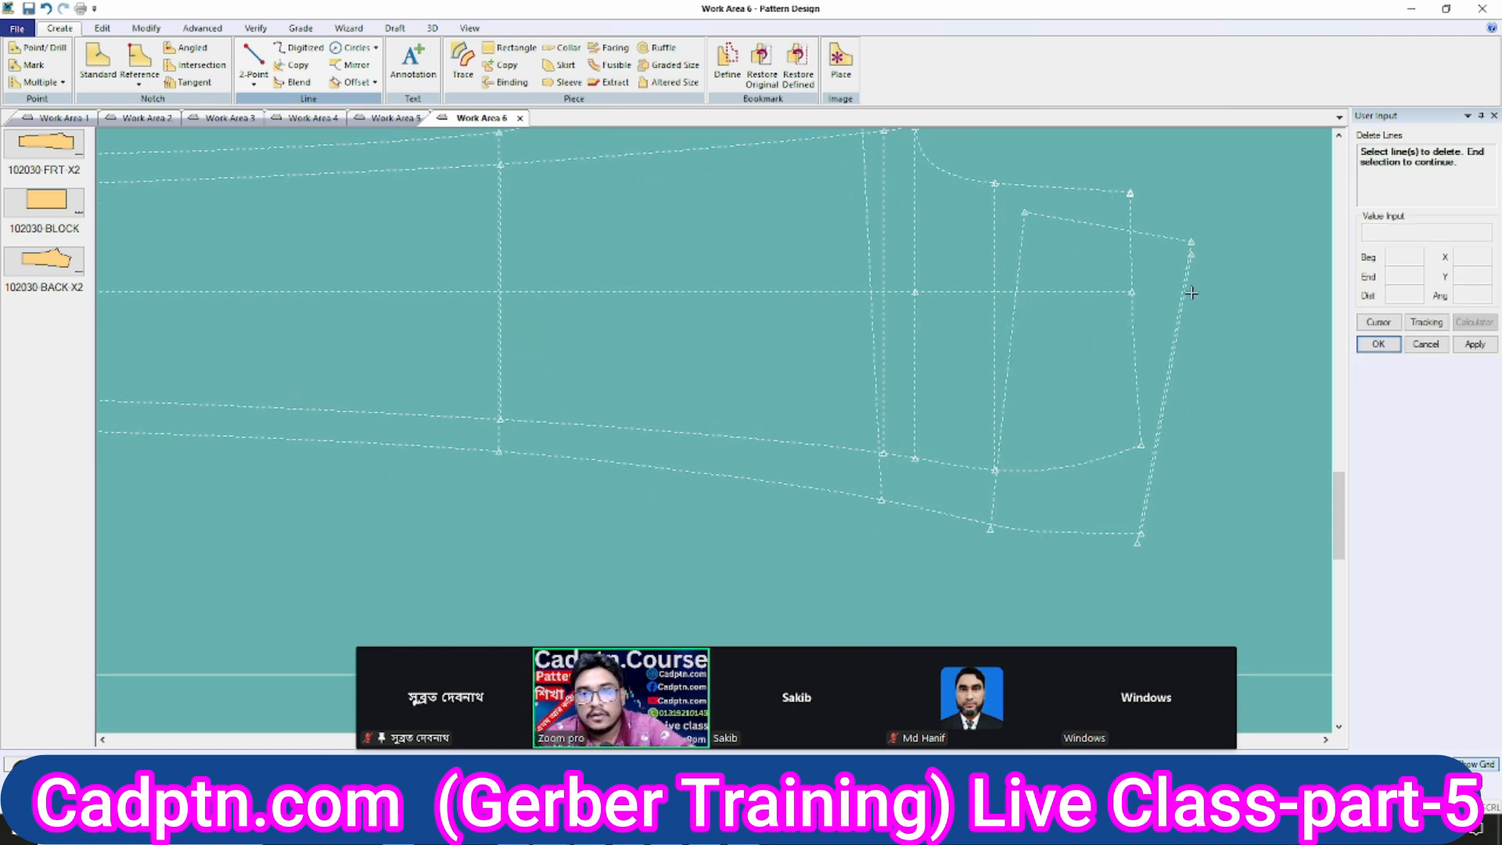
click(1191, 290)
right_click(1211, 256)
click(1211, 257)
Clip the new back waist line's overhang at the back side seam, keeping the part towards the rise.
scroll(1069, 454, up, 3)
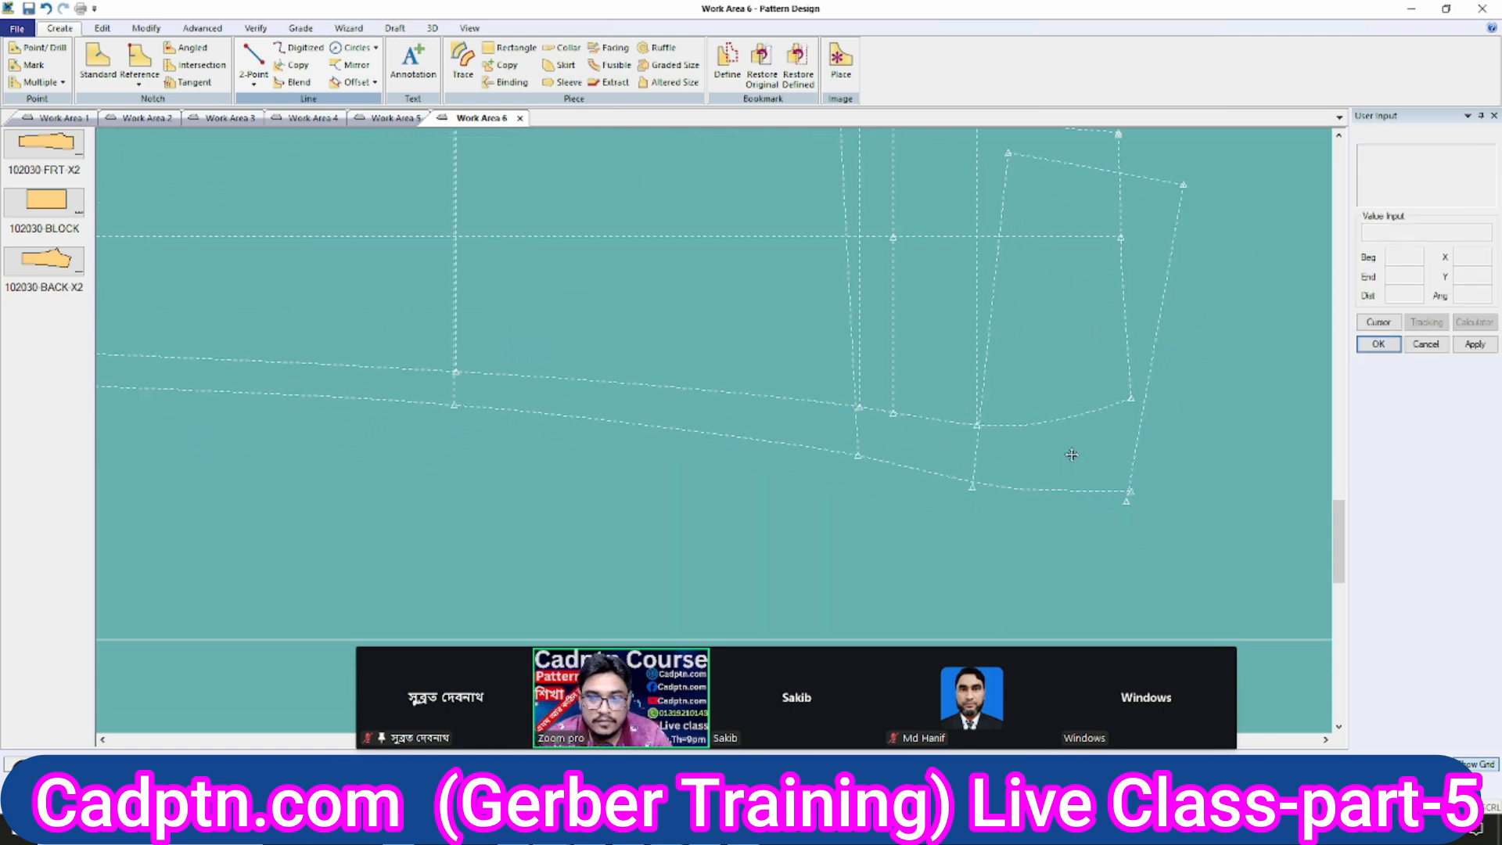
key(c)
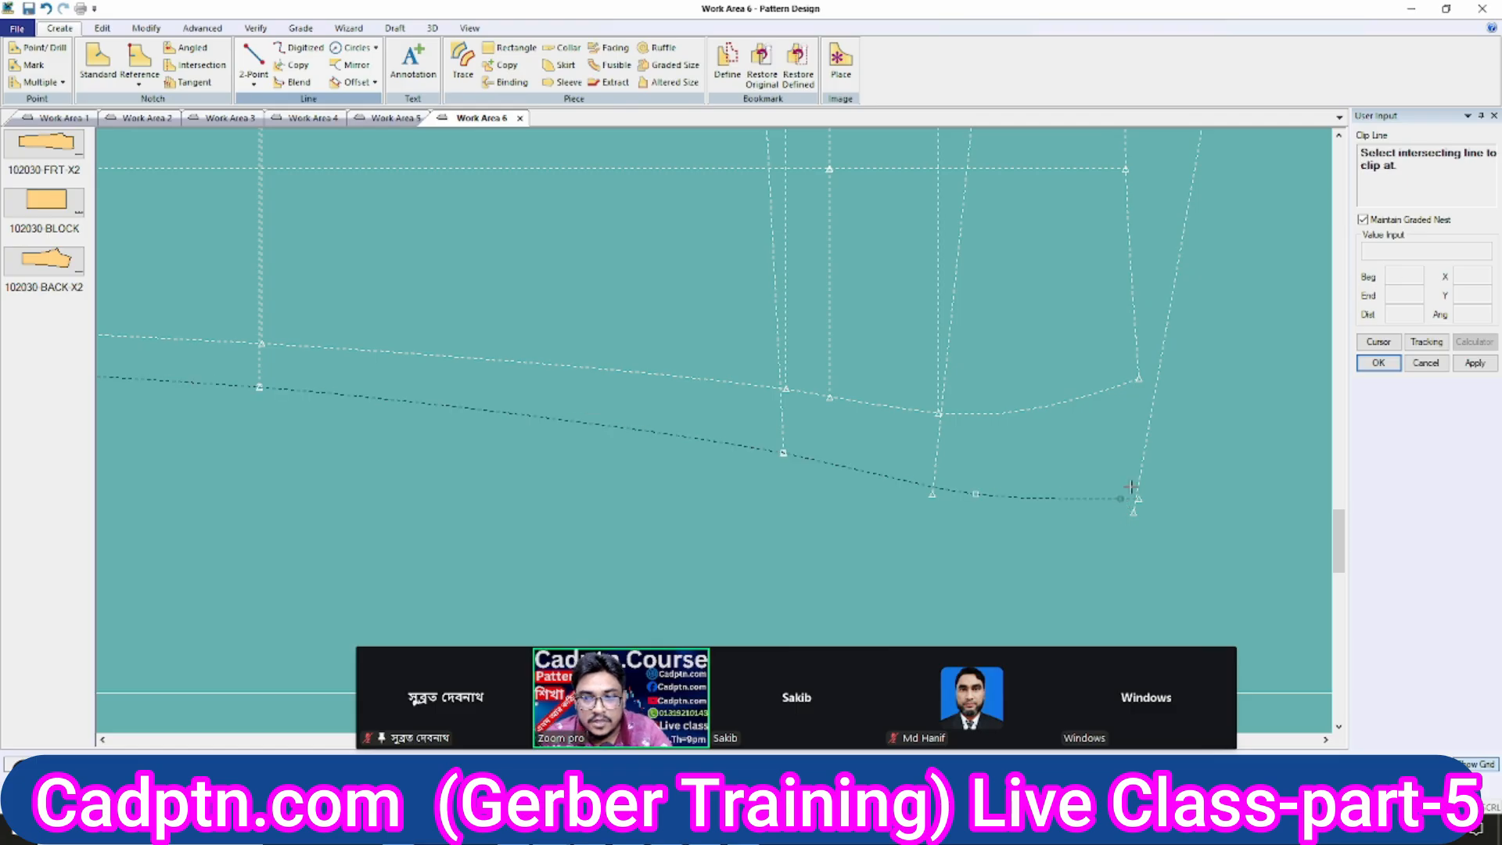
click(1140, 486)
click(1167, 337)
scroll(1107, 560, down, 2)
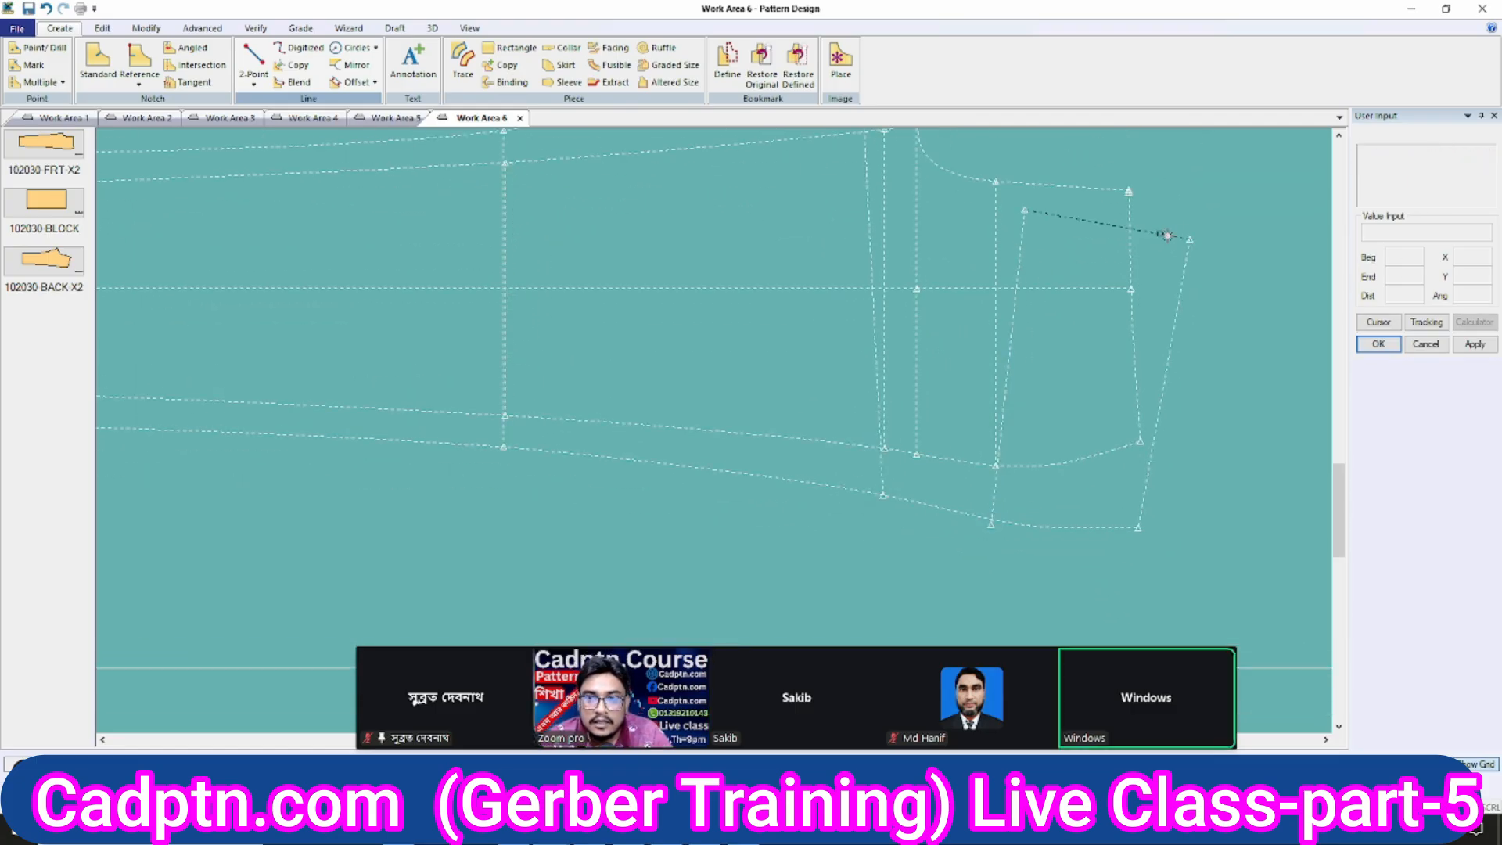
click(1167, 235)
Move the back side seam's hip point onto the back hip line's end with Move Smooth, limiting the range from knee to waist with thumbtacks.
scroll(1064, 435, up, 2)
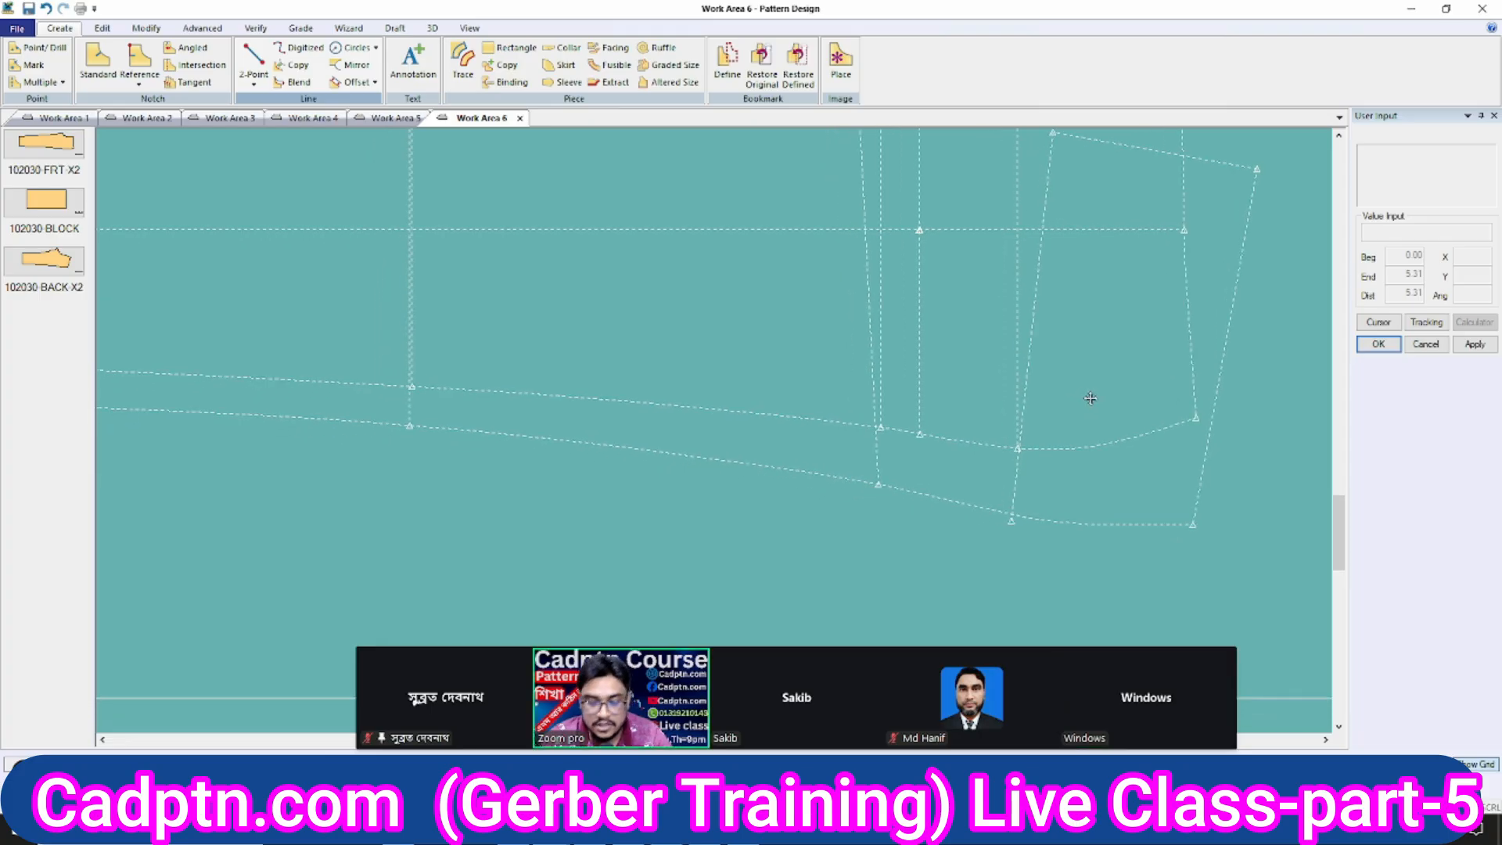
click(1082, 459)
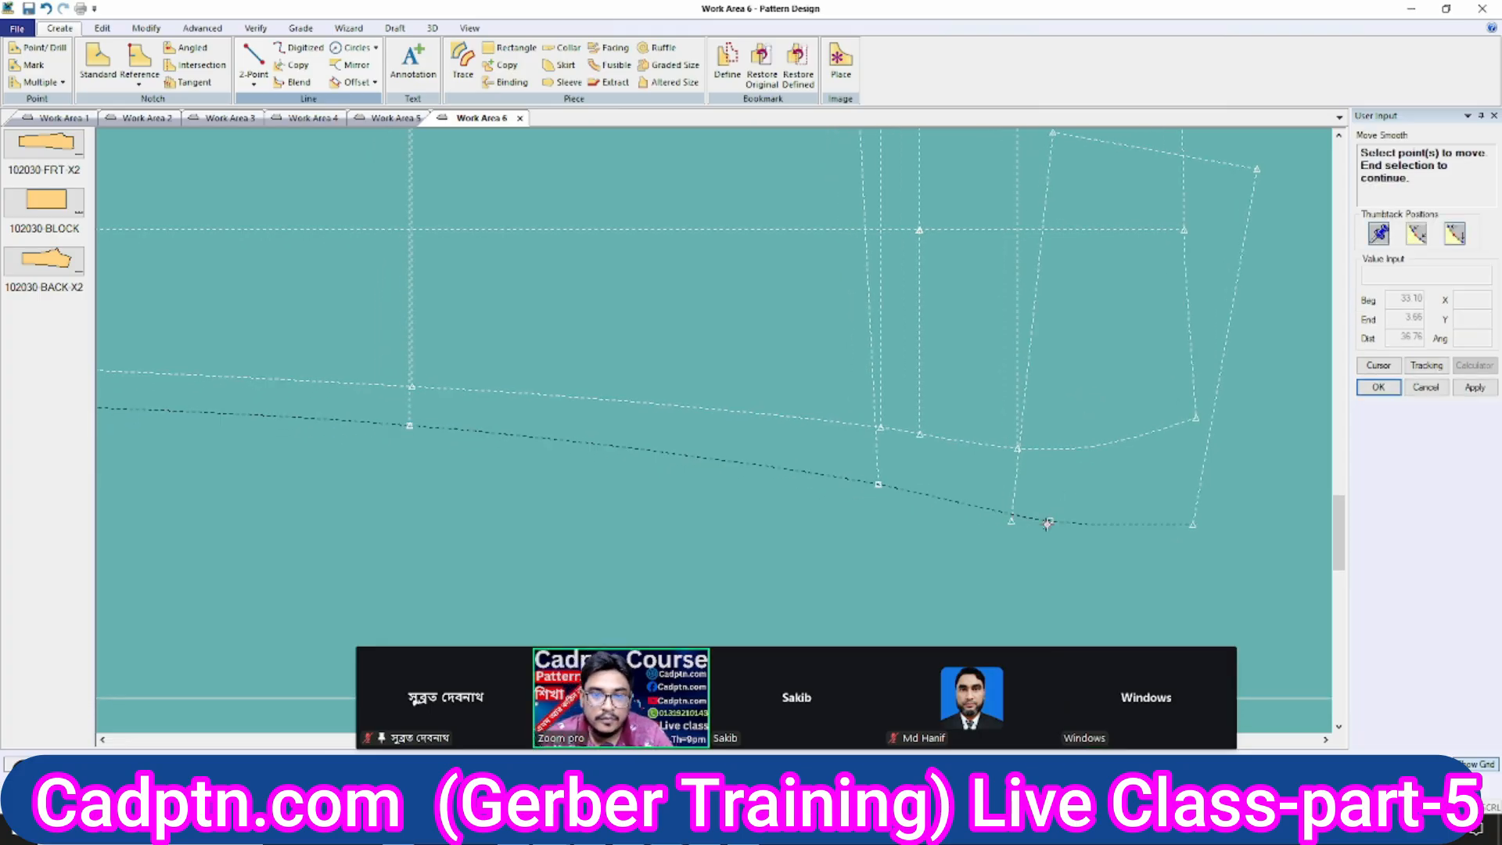
scroll(1057, 521, down, 2)
right_click(1046, 332)
click(1034, 351)
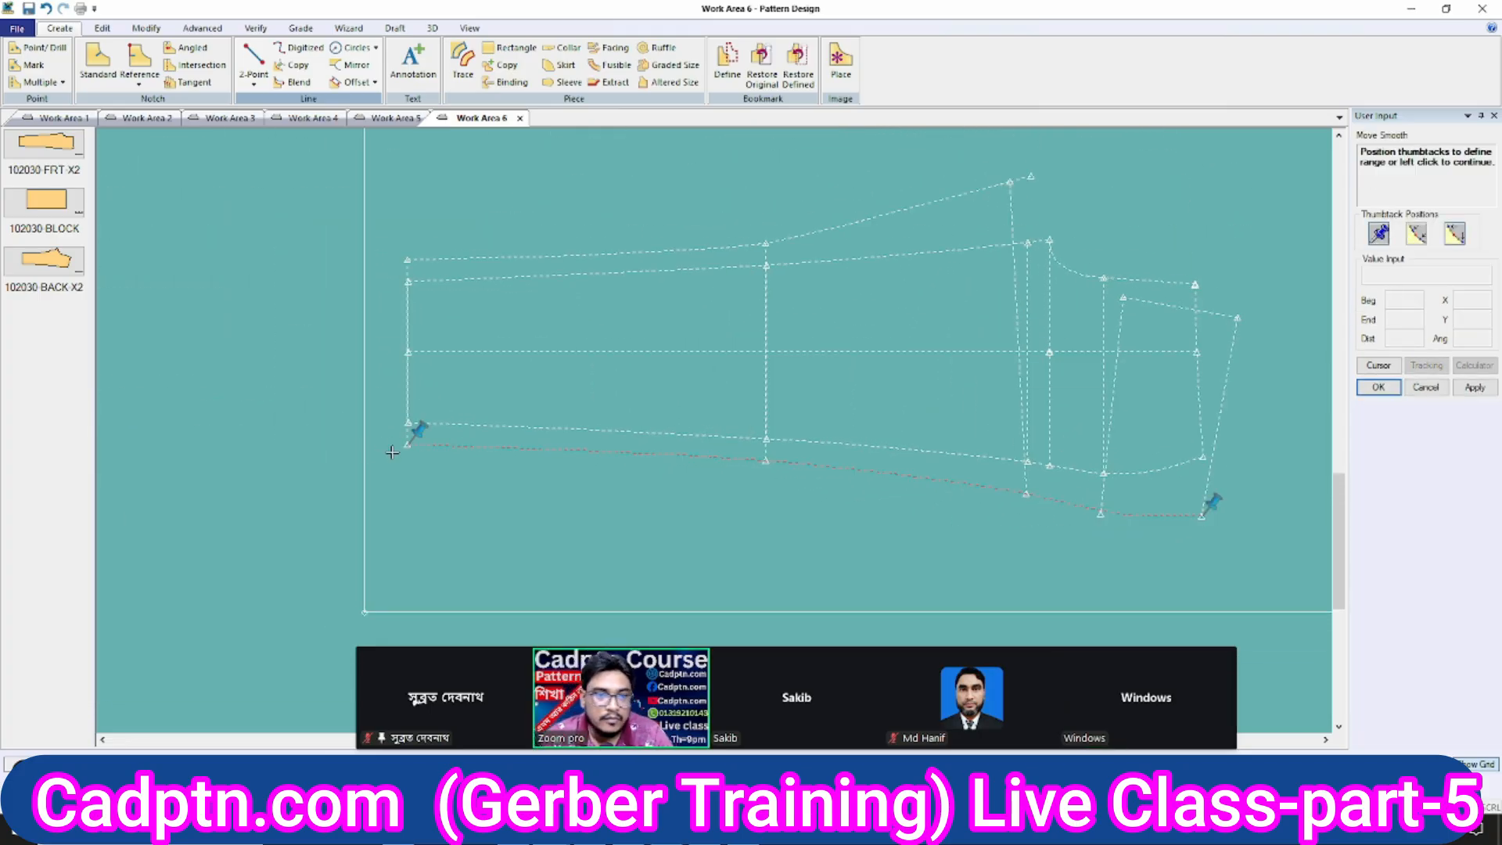
drag(399, 450, 767, 462)
scroll(1095, 501, up, 2)
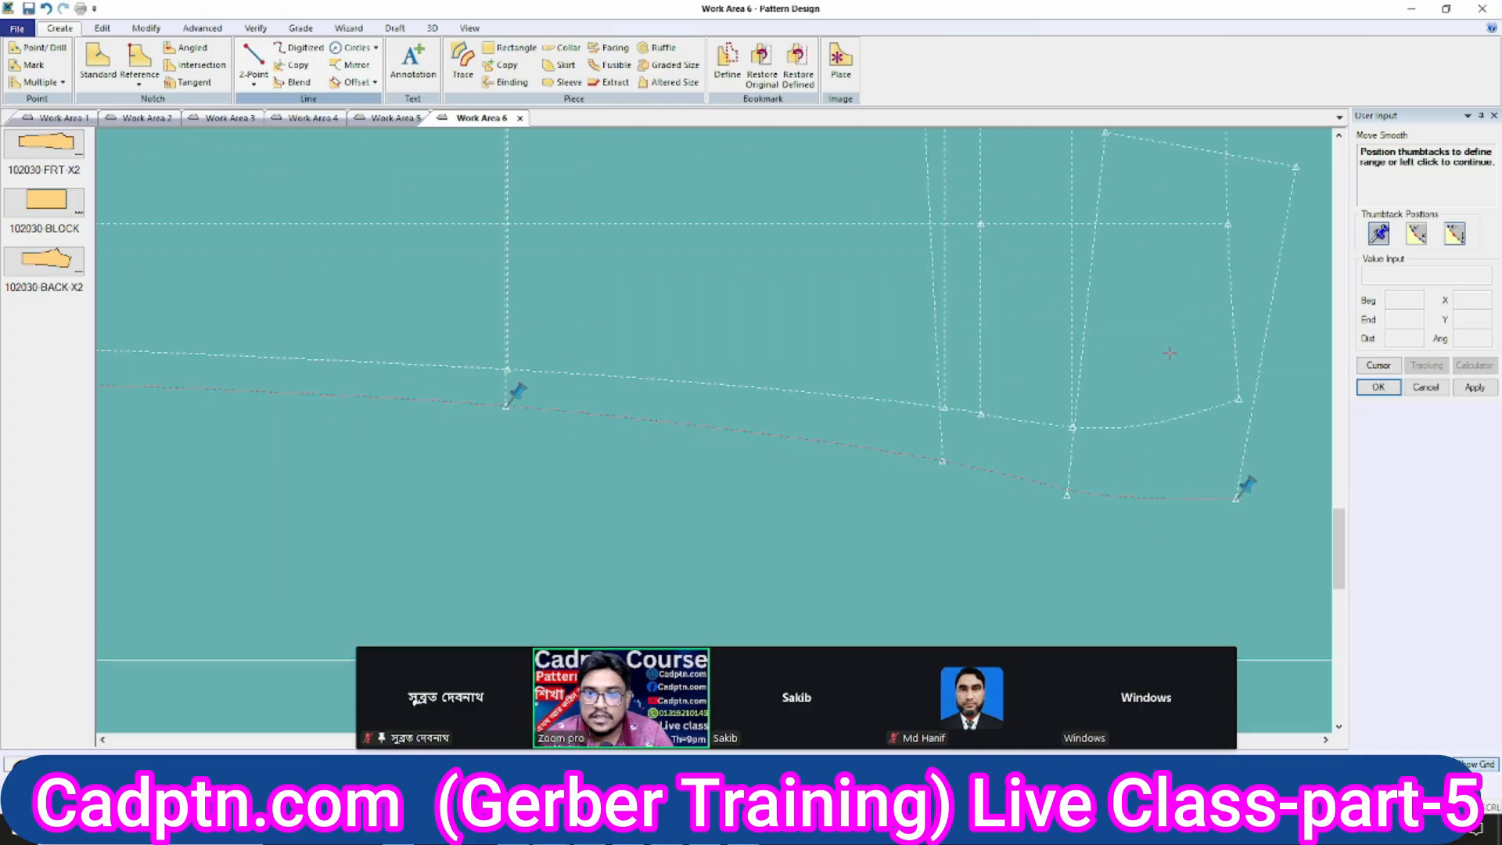
click(1068, 498)
click(1068, 499)
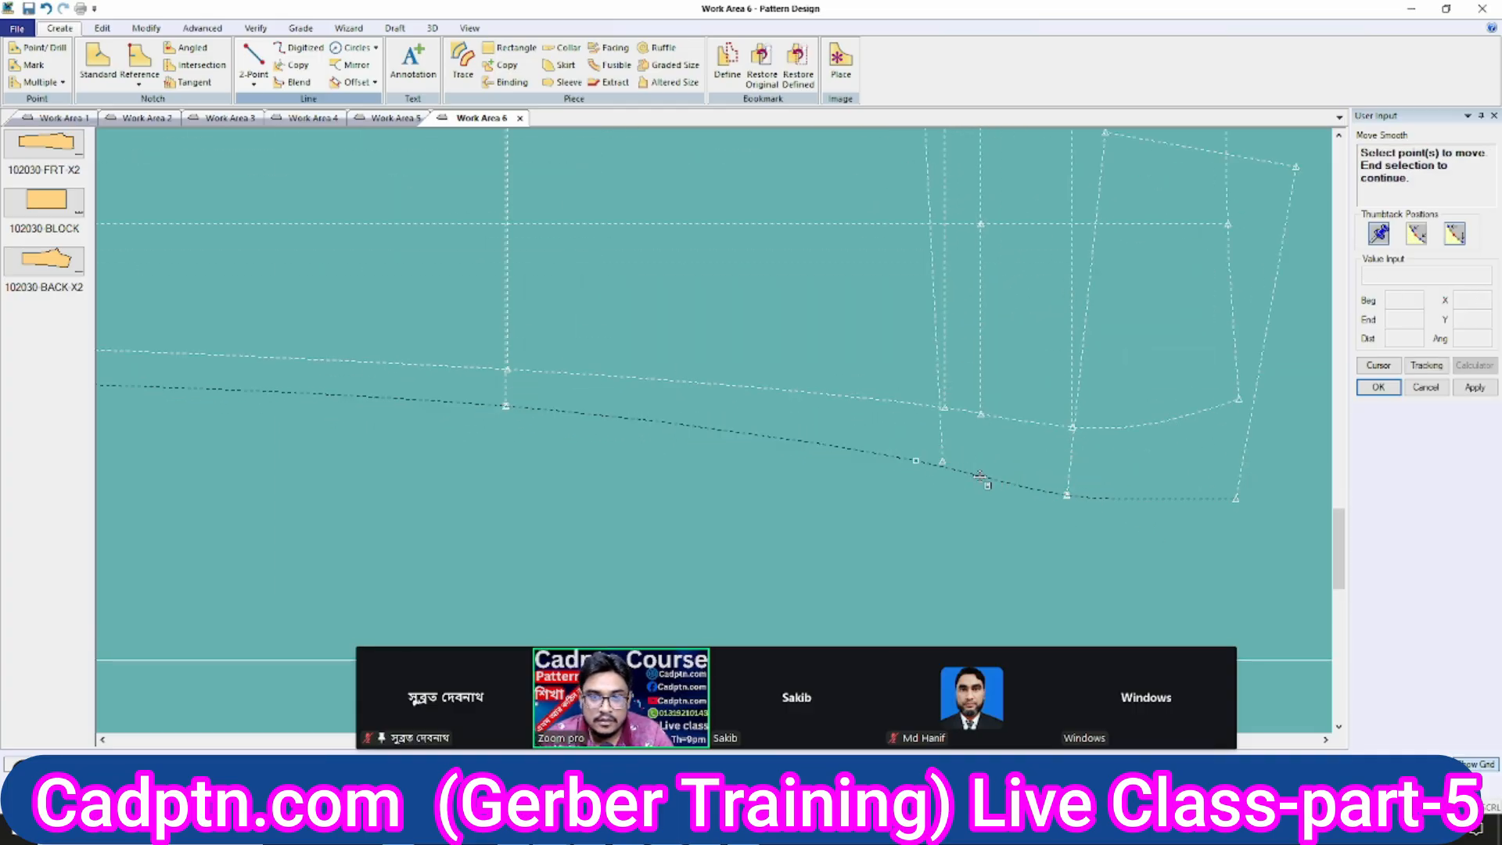
scroll(1151, 479, down, 2)
scroll(1162, 501, down, 1)
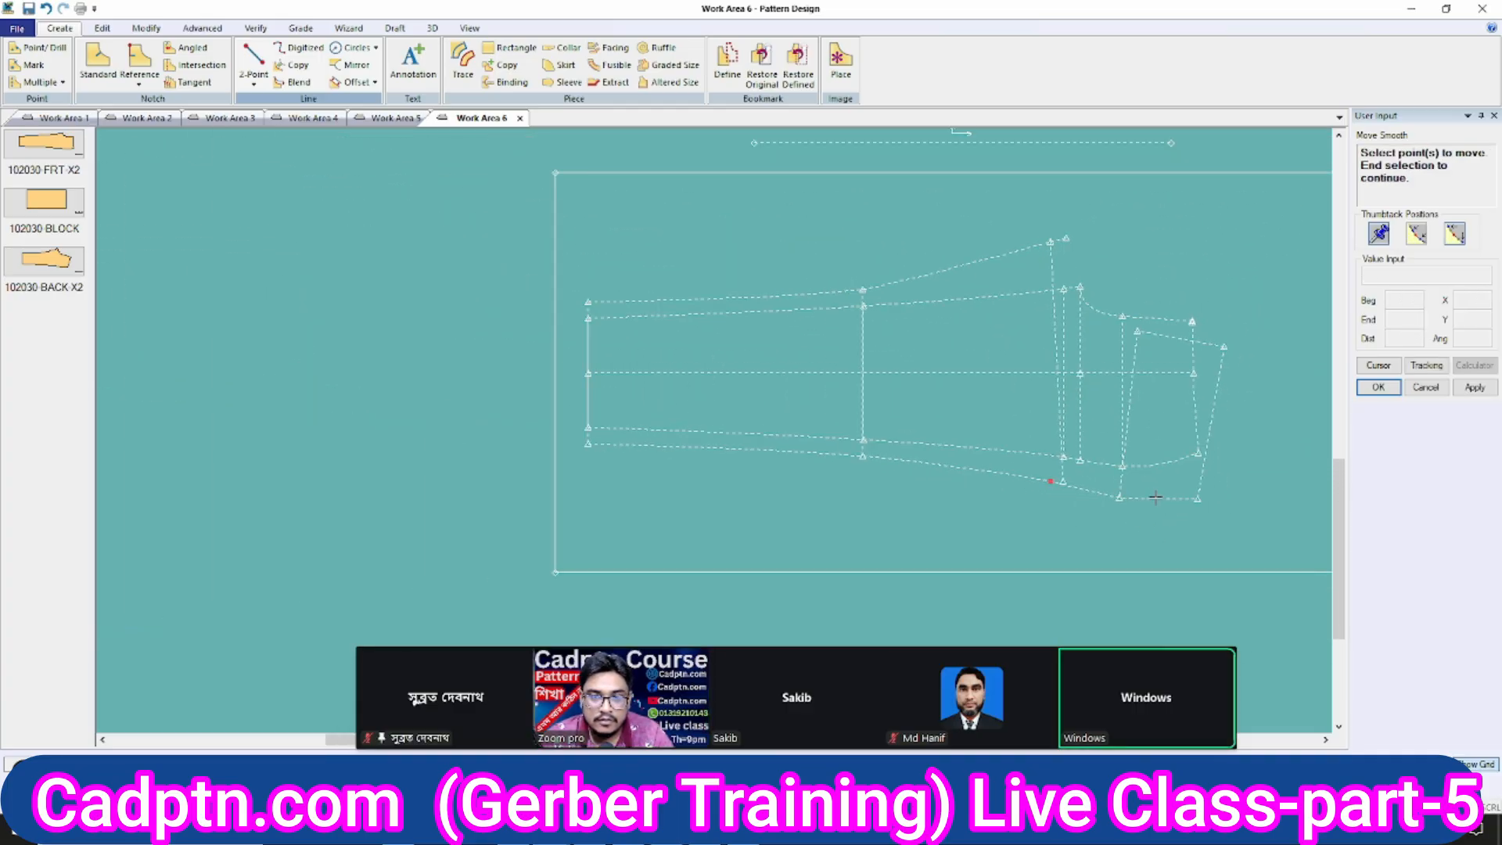
right_click(1059, 345)
click(1061, 365)
scroll(1174, 396, up, 2)
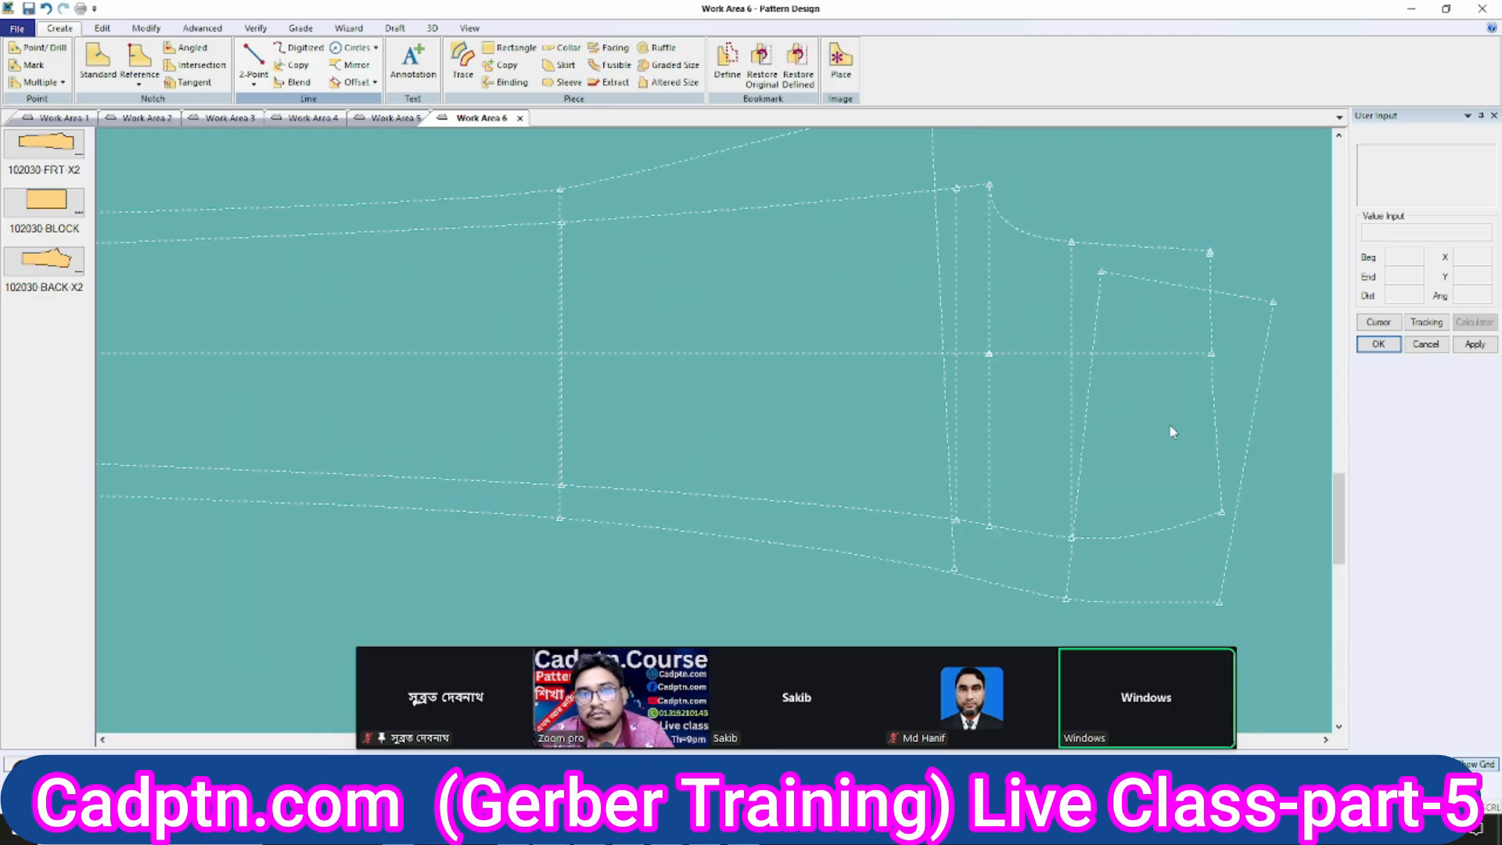
middle_drag(1160, 409, 1112, 382)
scroll(1099, 405, down, 1)
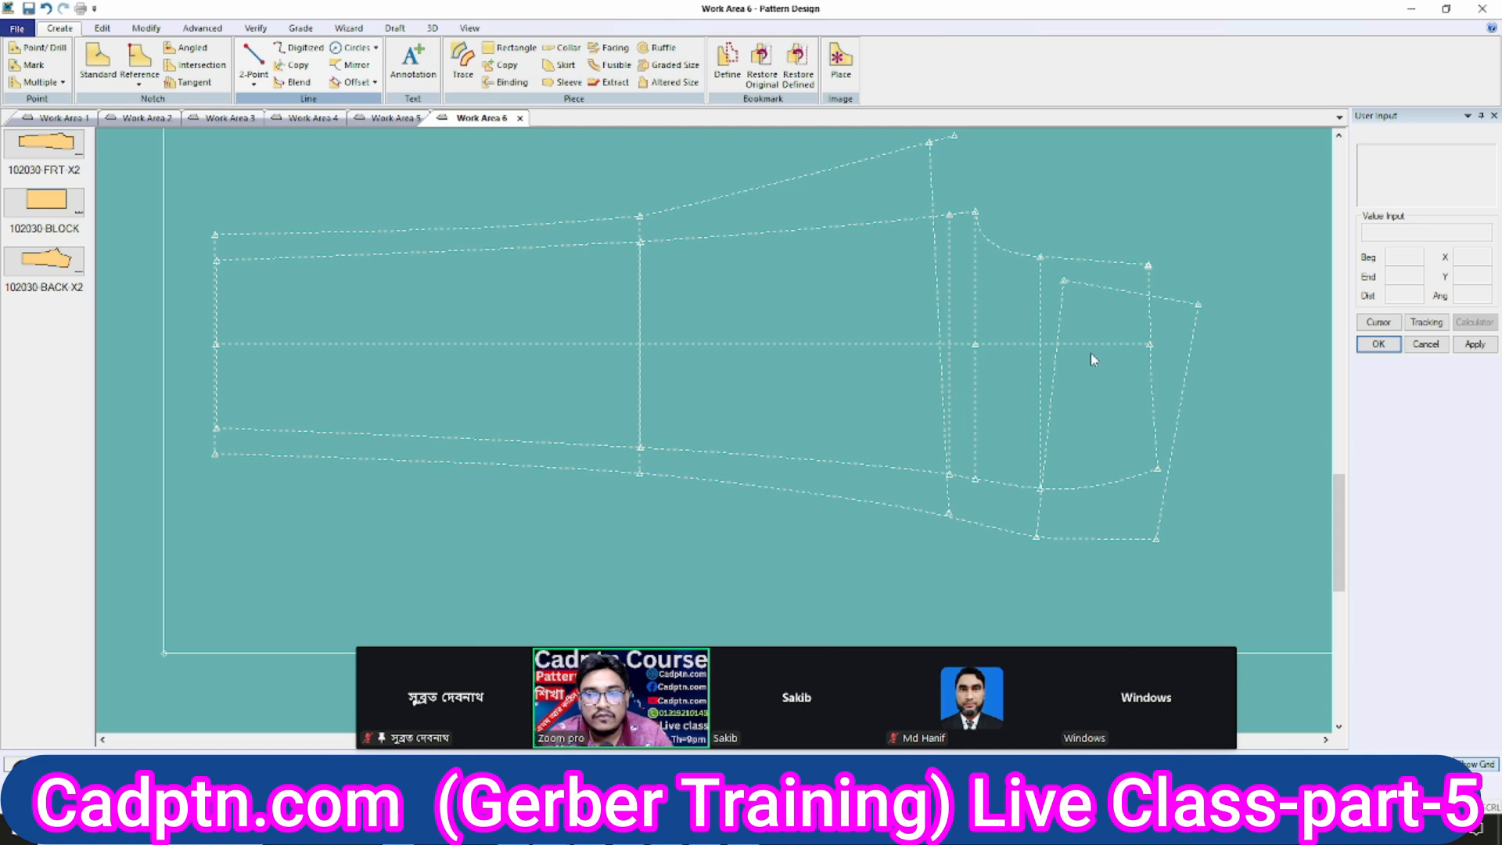
Draw the back crotch curve with 2-Point Curve, about 7.87 long, from the crotch extension's tip to the back rise's hip point.
scroll(978, 313, up, 2)
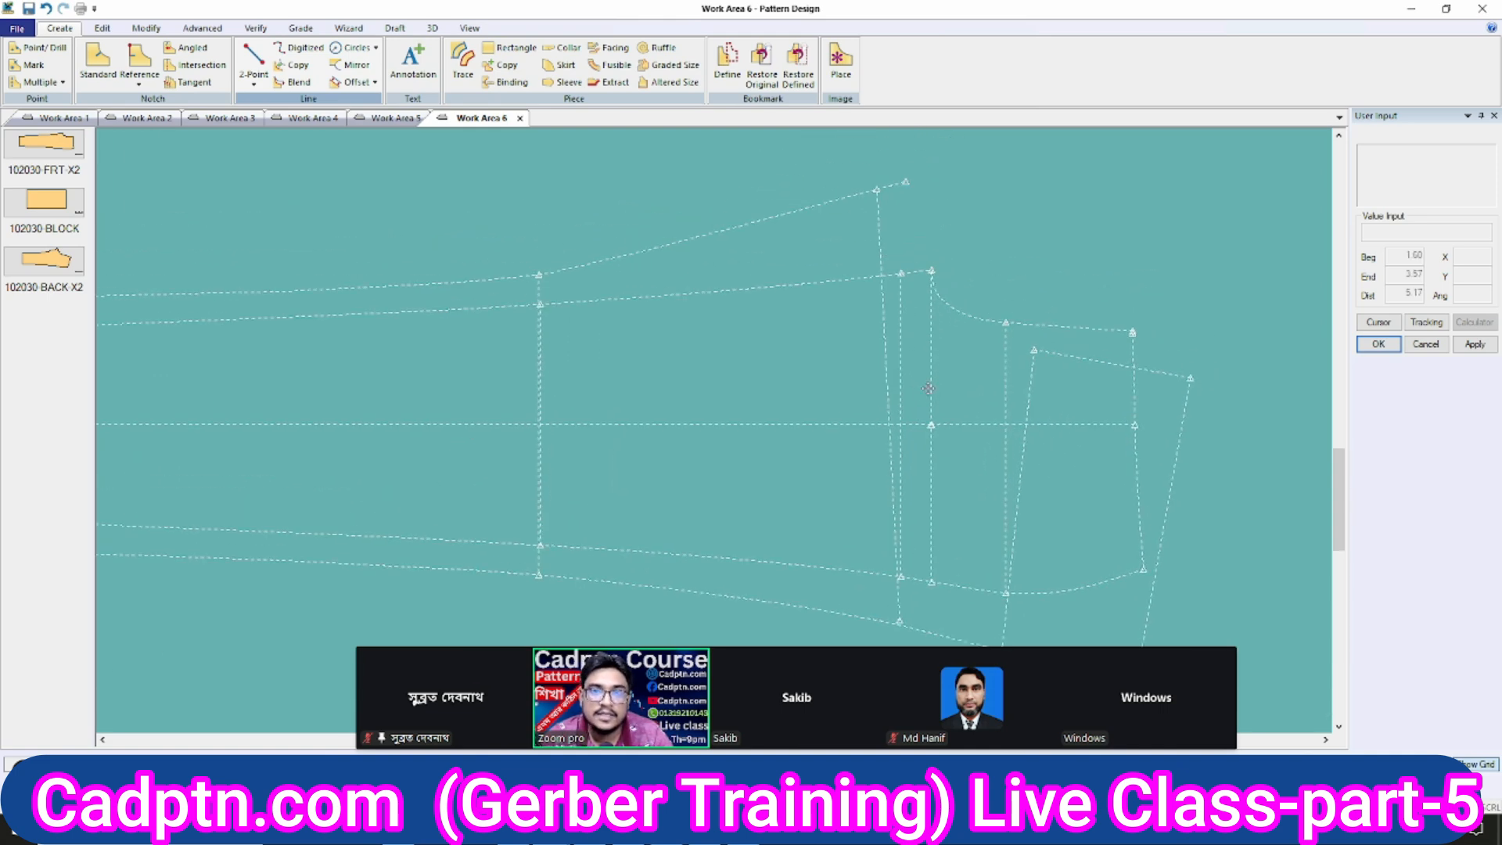
scroll(924, 308, up, 1)
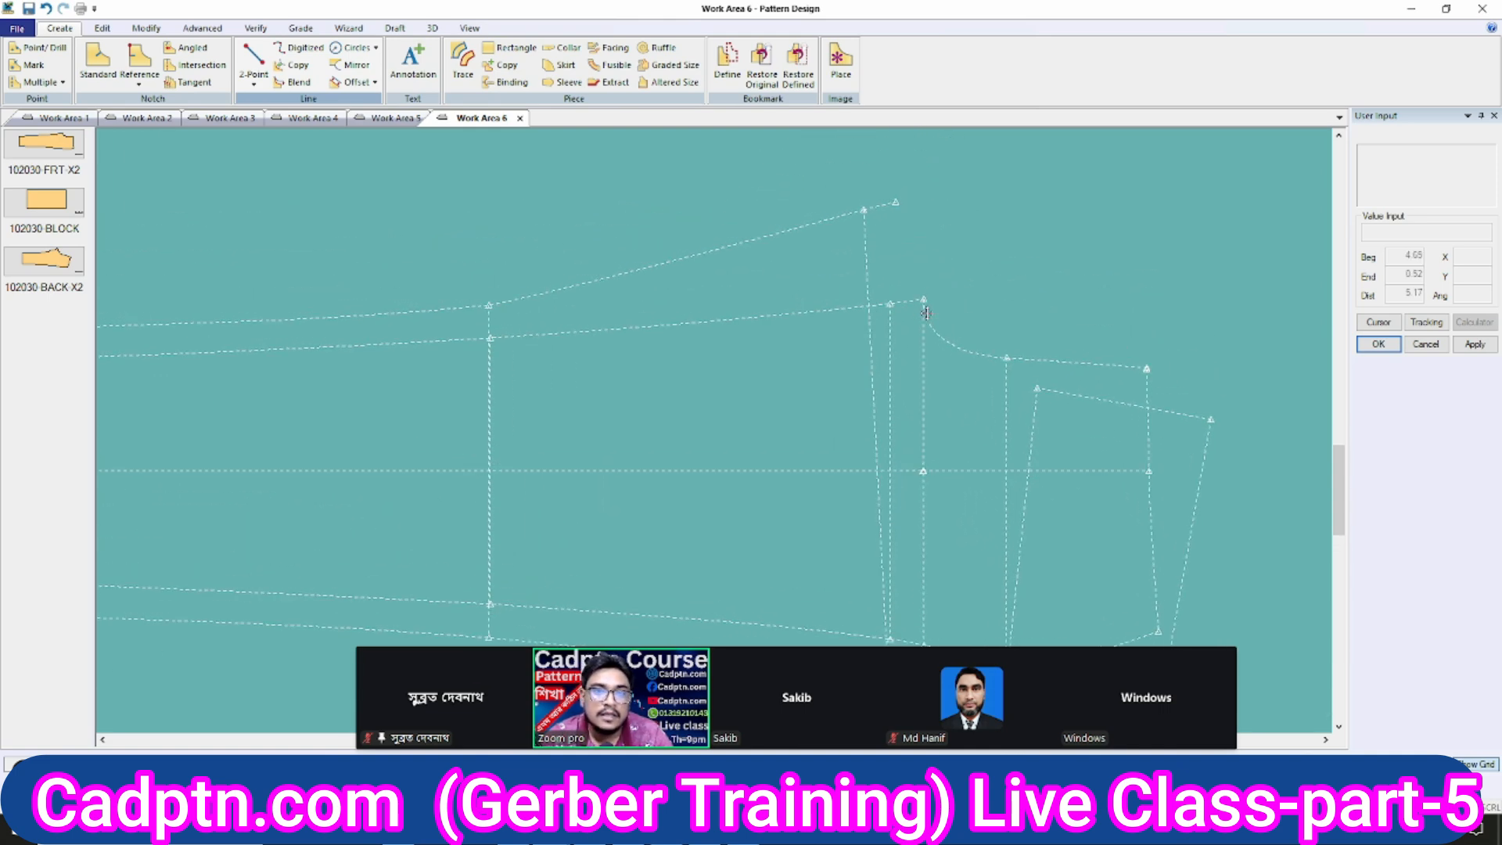
click(253, 79)
click(288, 117)
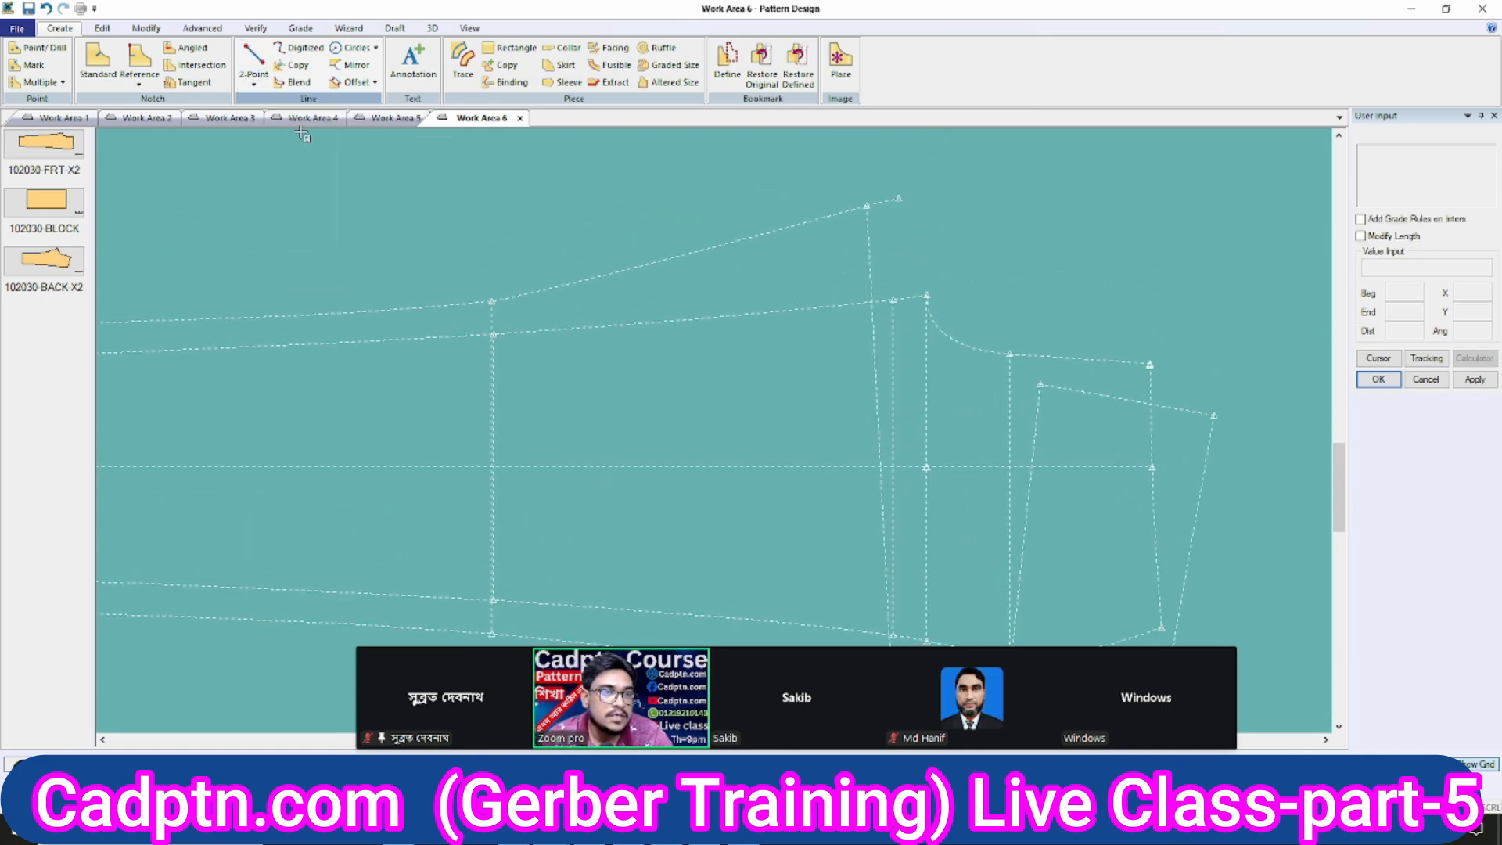
click(900, 199)
scroll(1099, 391, up, 1)
scroll(1102, 401, up, 1)
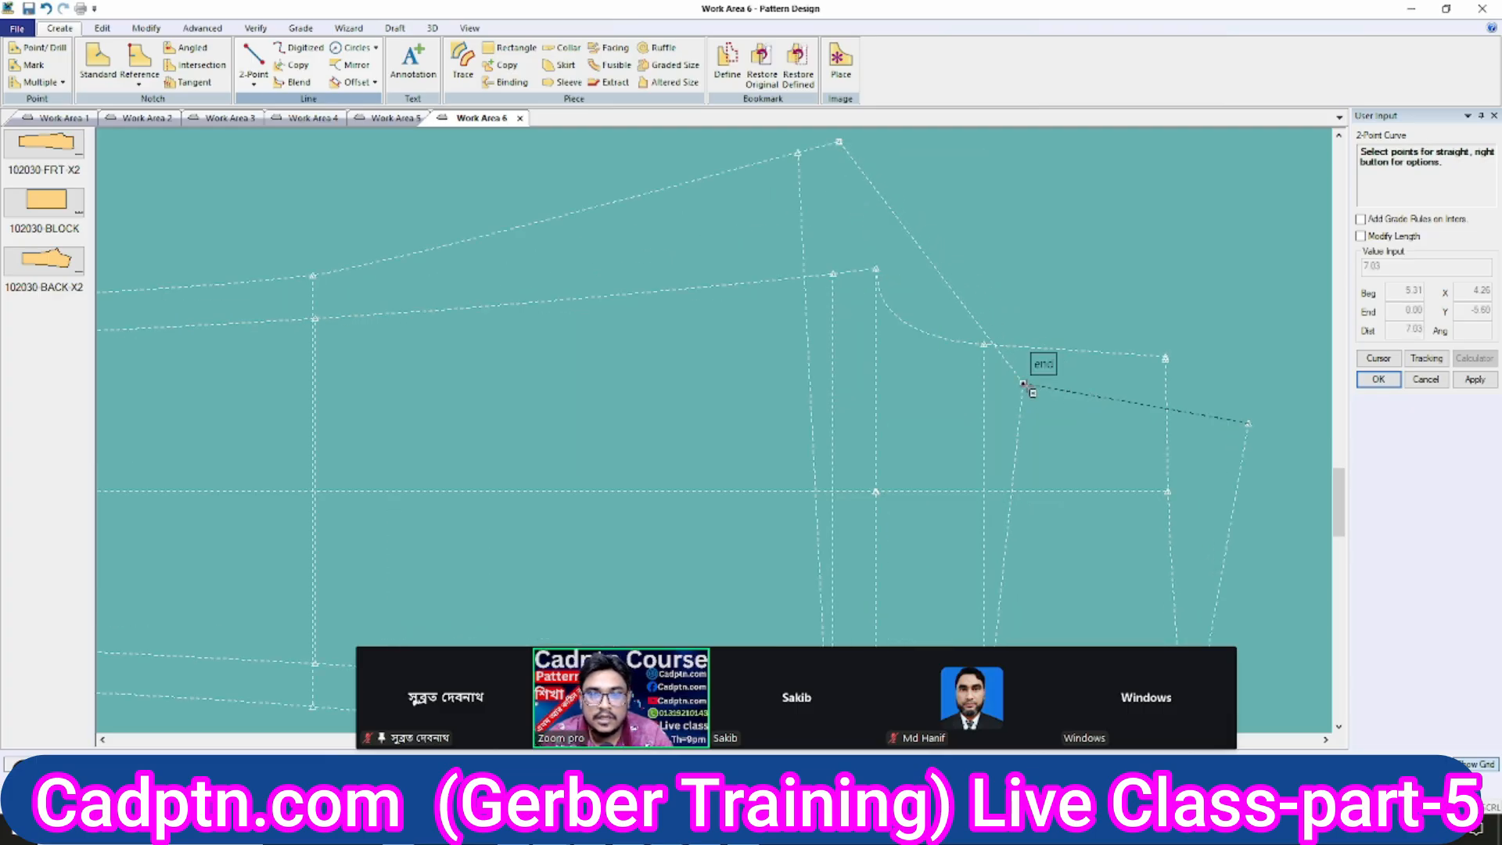
click(964, 344)
scroll(949, 357, up, 1)
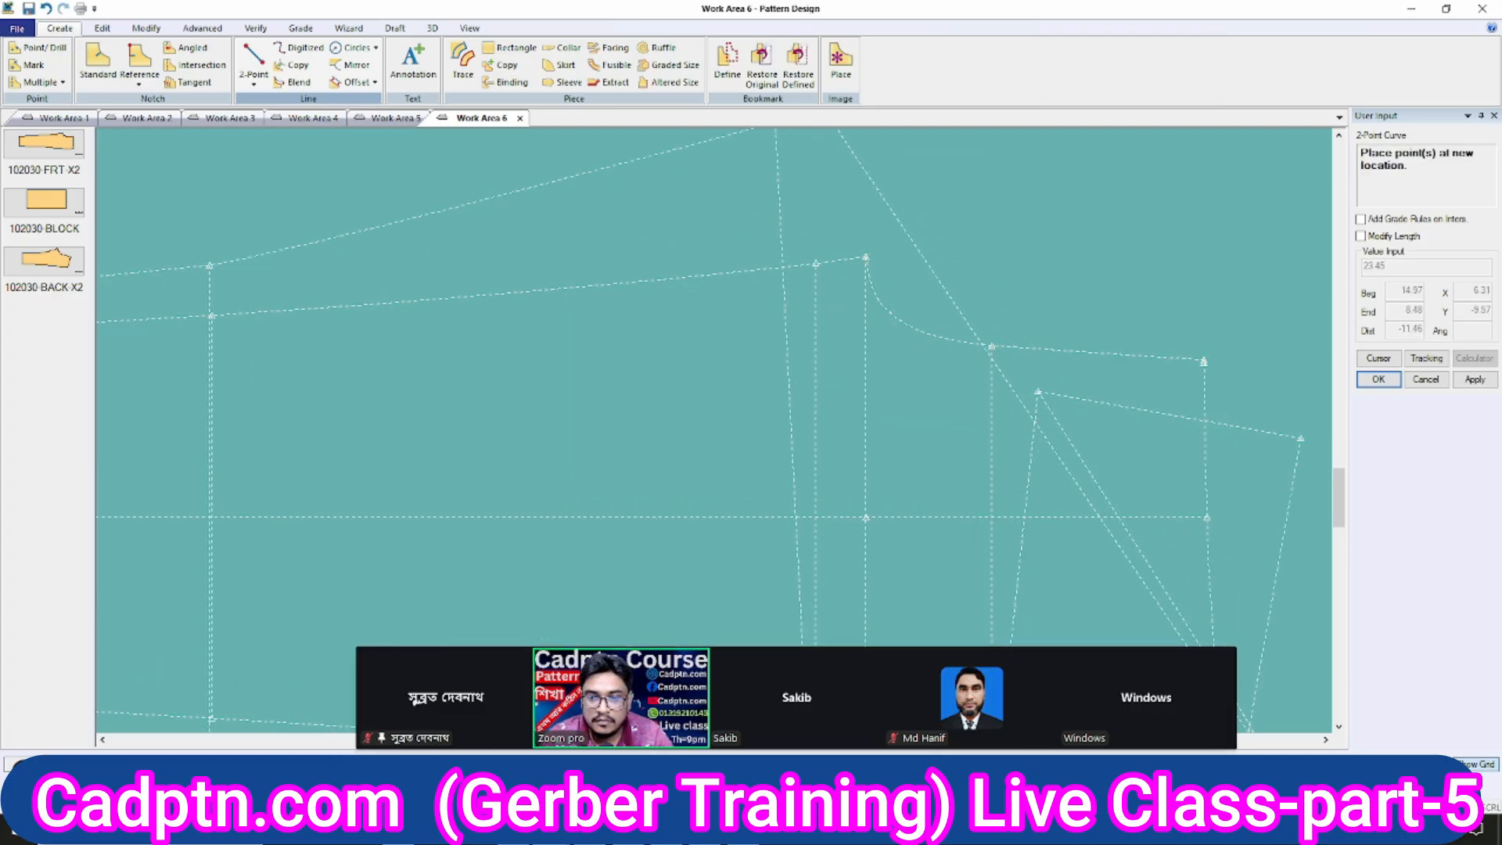
scroll(872, 363, down, 1)
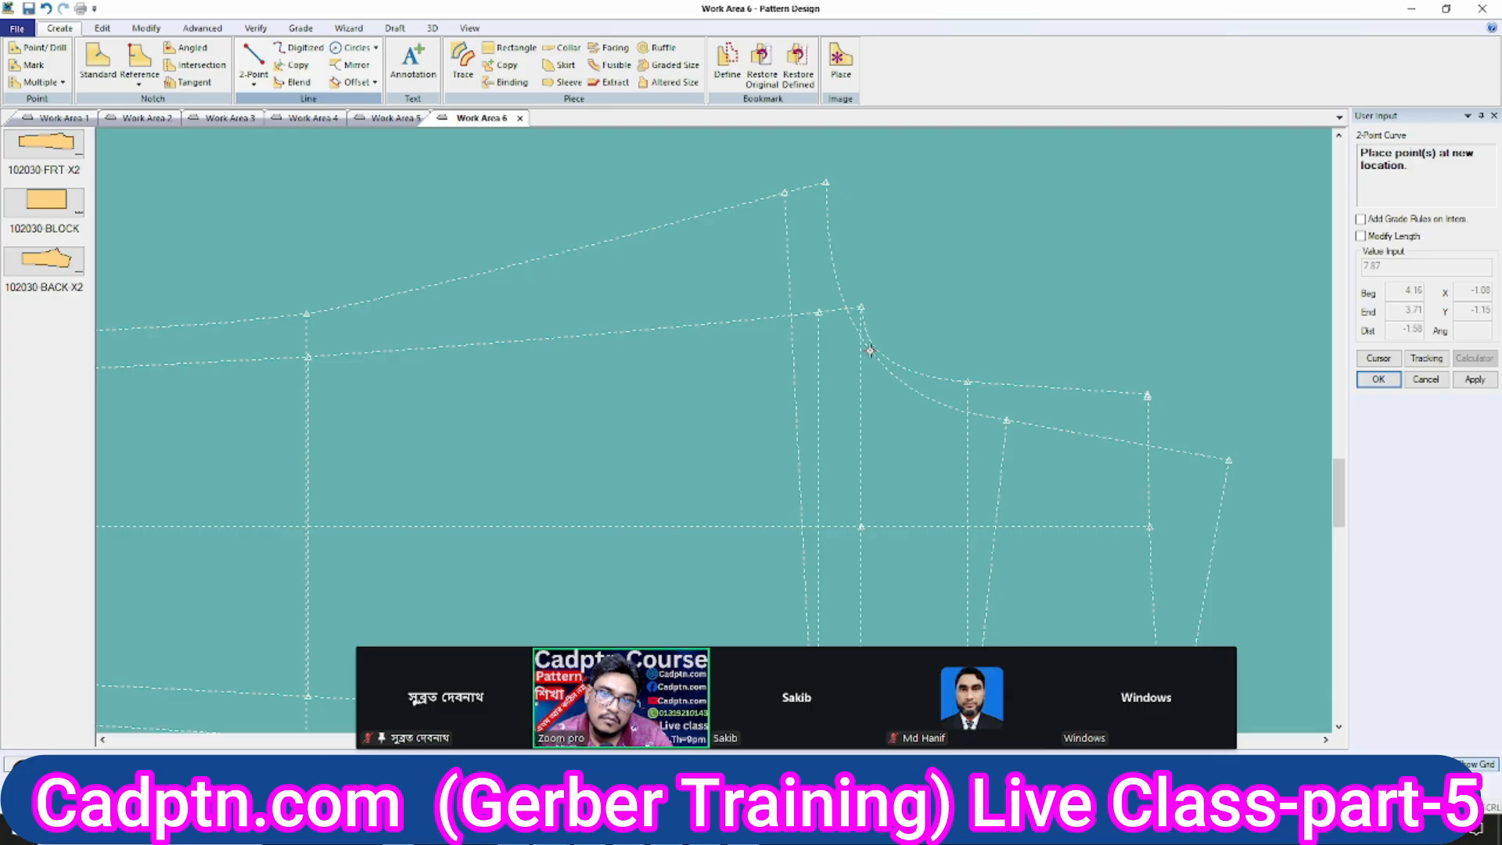
right_click(892, 252)
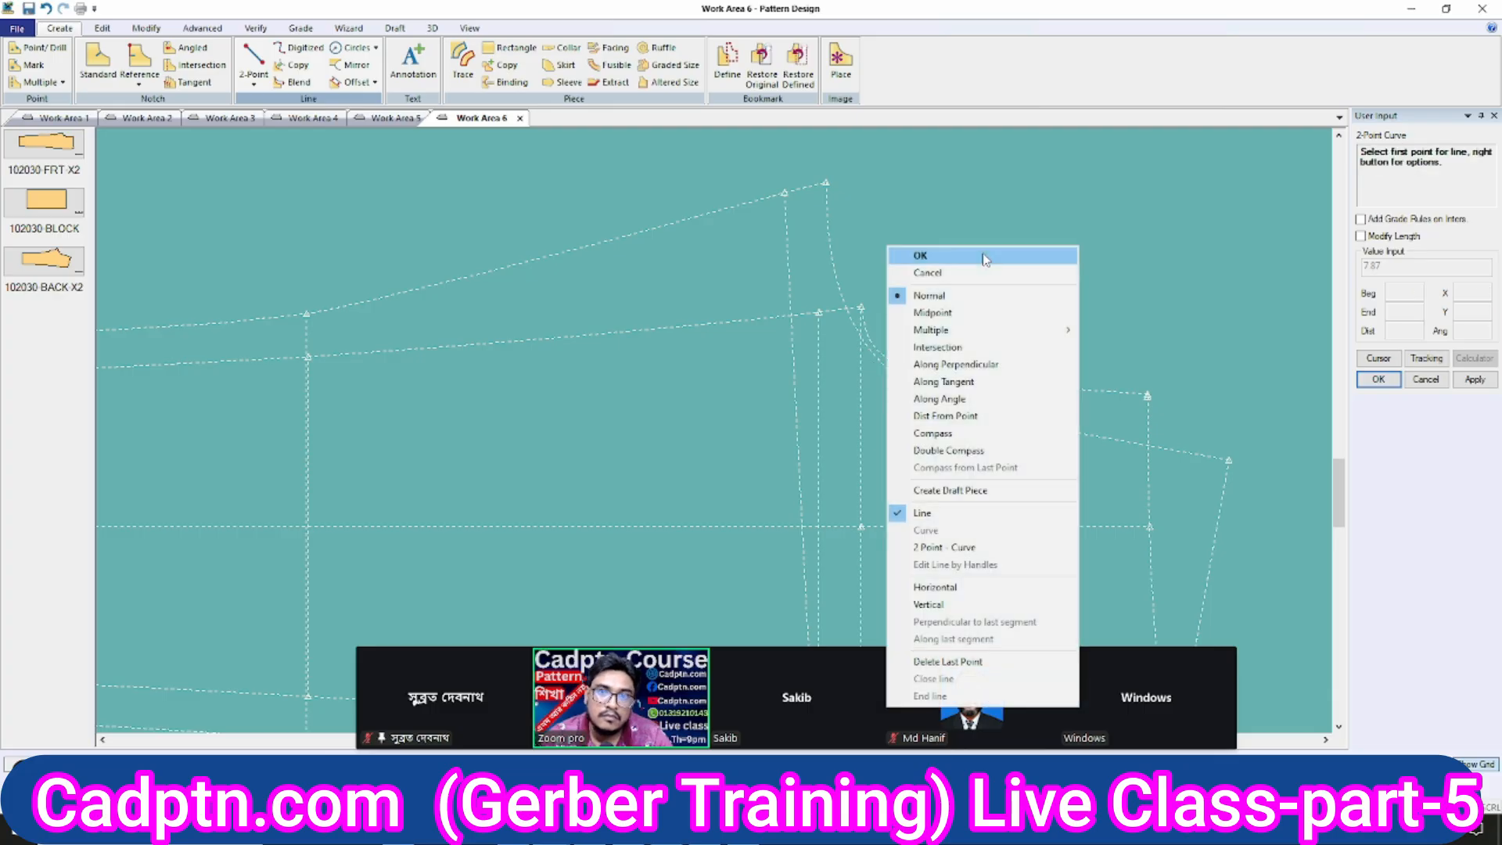
click(923, 252)
Measure the back rise line and the new crotch curve together with Measure Graded Line Length.
scroll(1142, 290, down, 1)
scroll(970, 368, down, 1)
scroll(933, 374, up, 3)
mouse_move(933, 374)
middle_down()
mouse_move(894, 381)
mouse_move(935, 361)
middle_up()
key(alt)
key(alt+l)
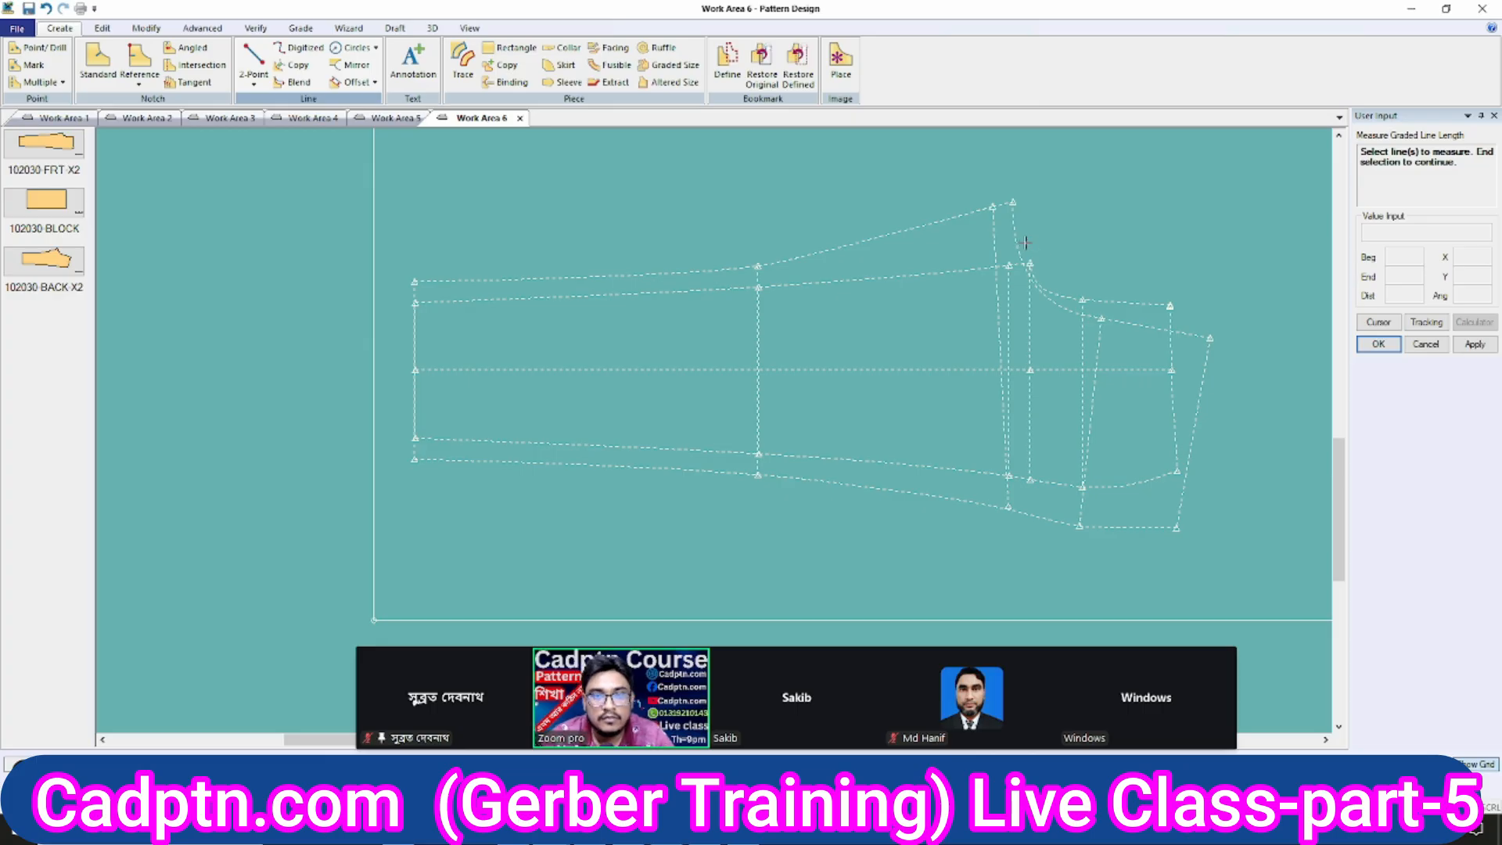
click(1026, 242)
right_click(1168, 267)
click(1174, 269)
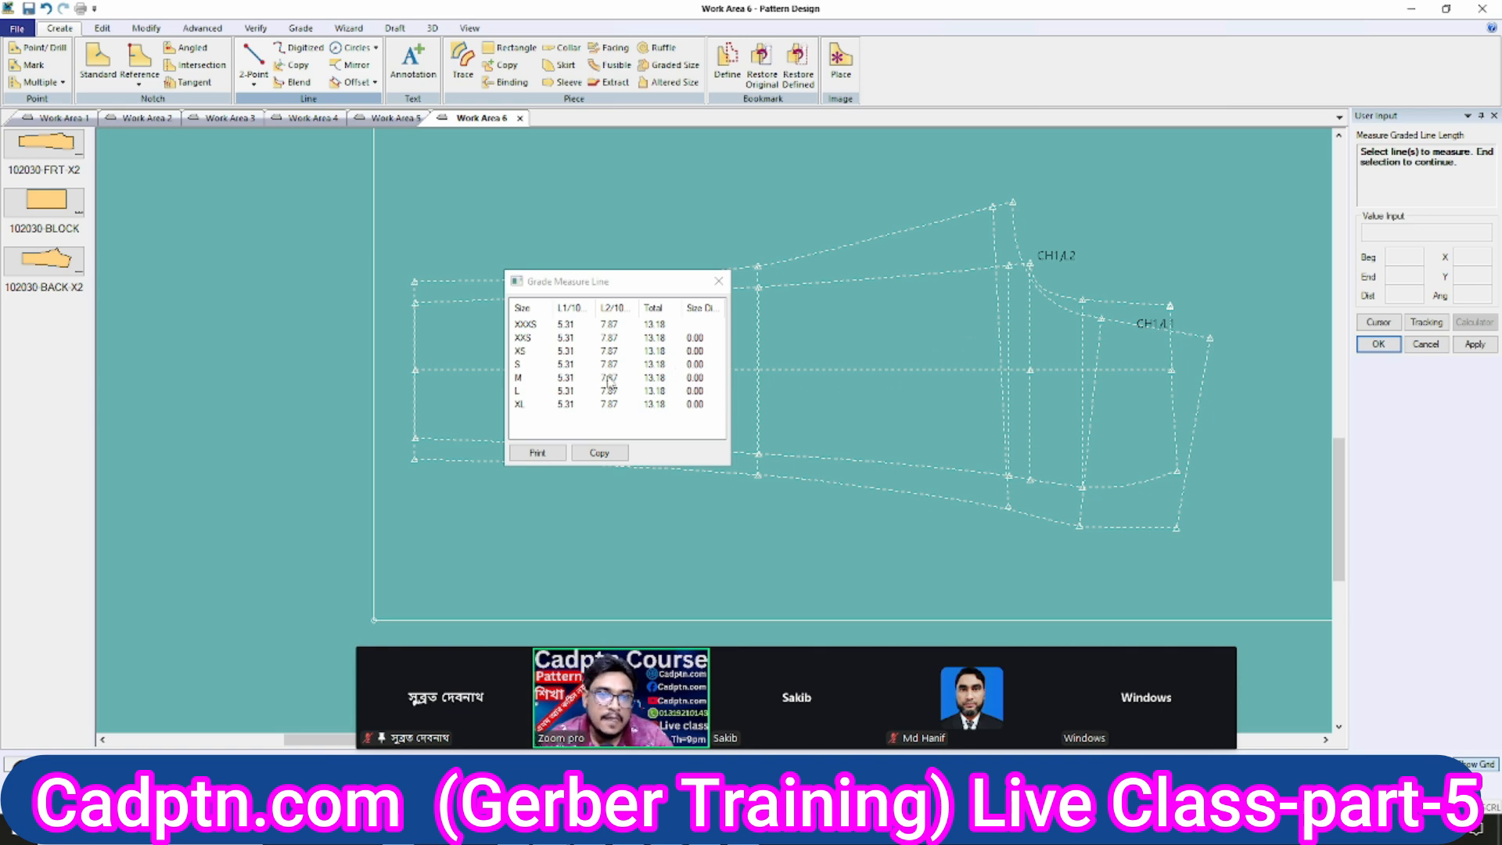
right_click(1070, 207)
click(1071, 210)
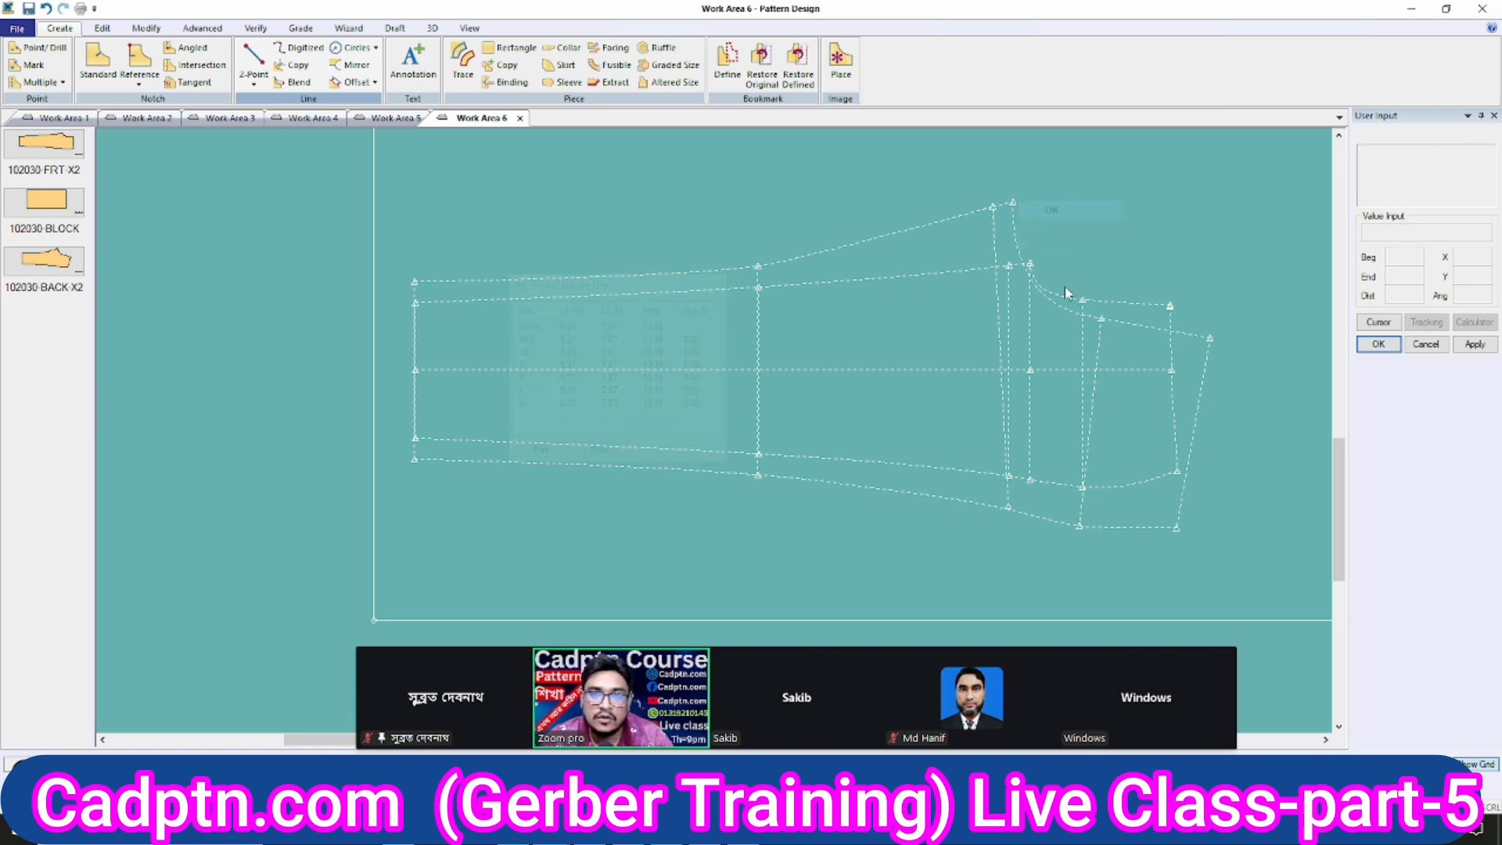
Measure the front and back thigh lines together.
scroll(1053, 276, up, 3)
scroll(1047, 272, up, 1)
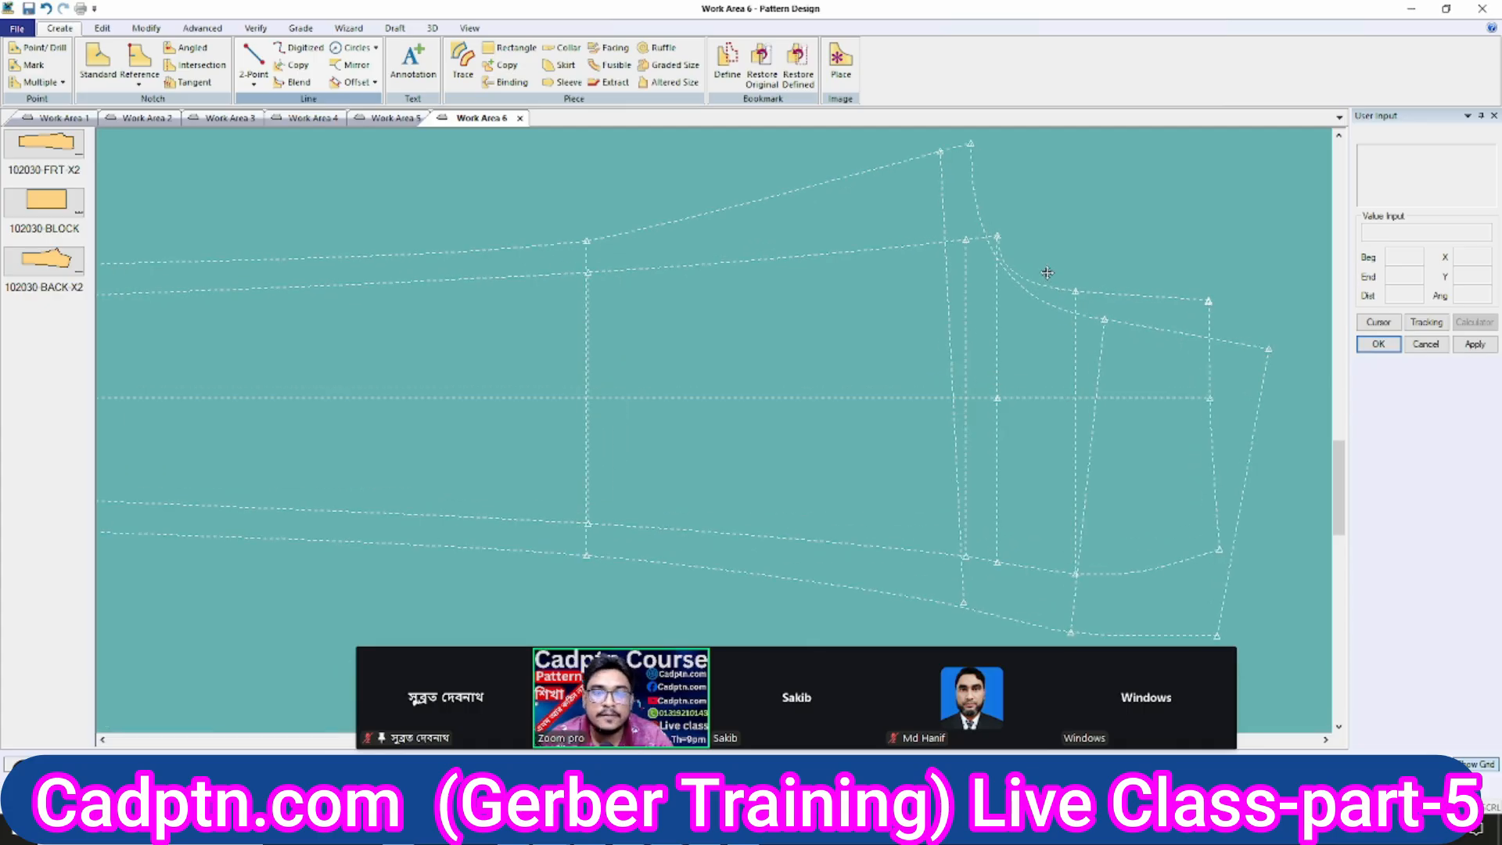
scroll(1047, 272, down, 2)
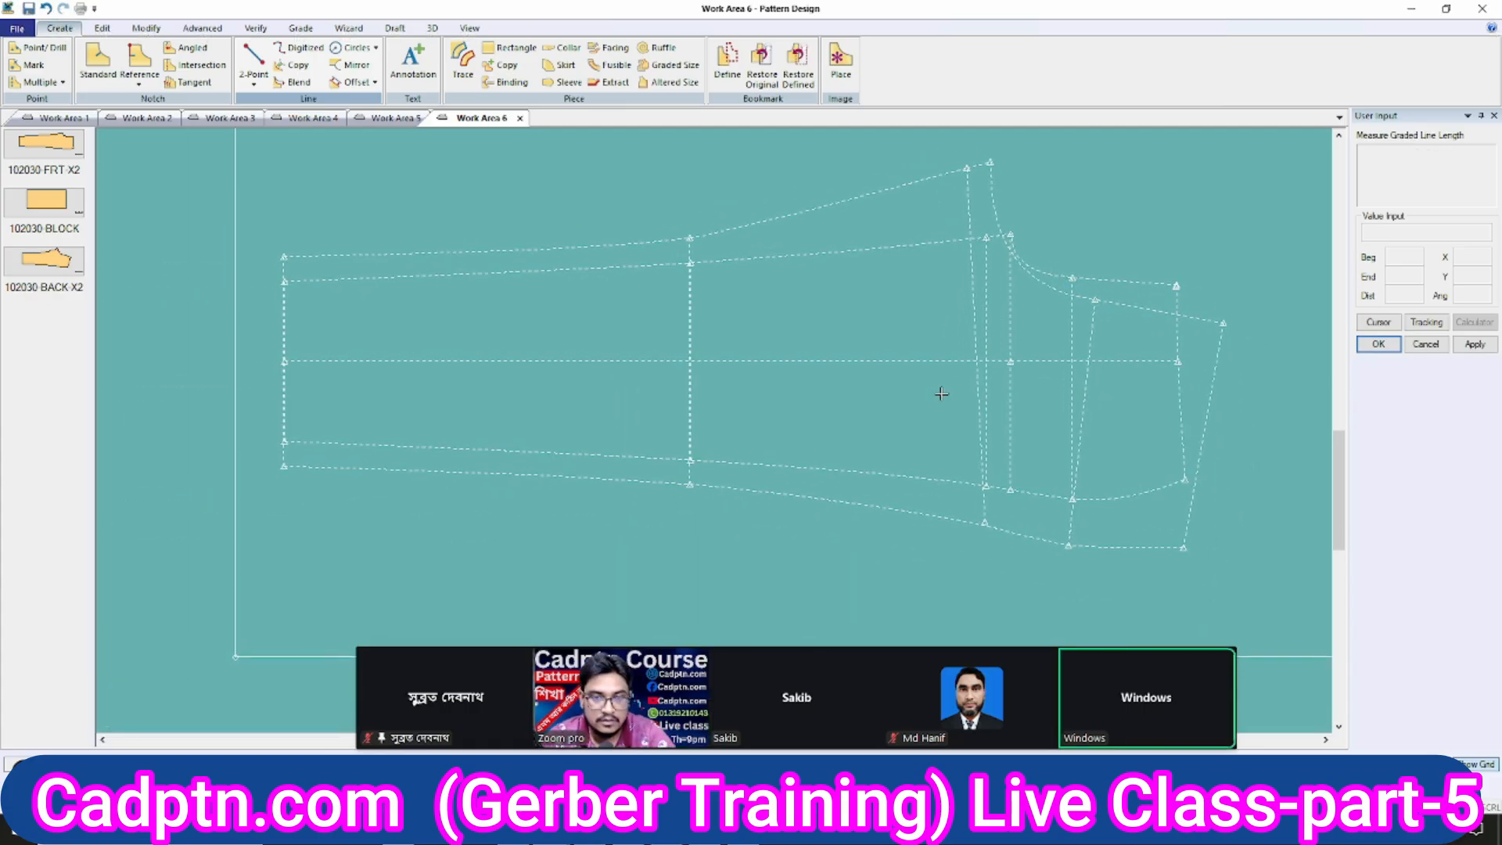
right_click(1130, 220)
click(1135, 220)
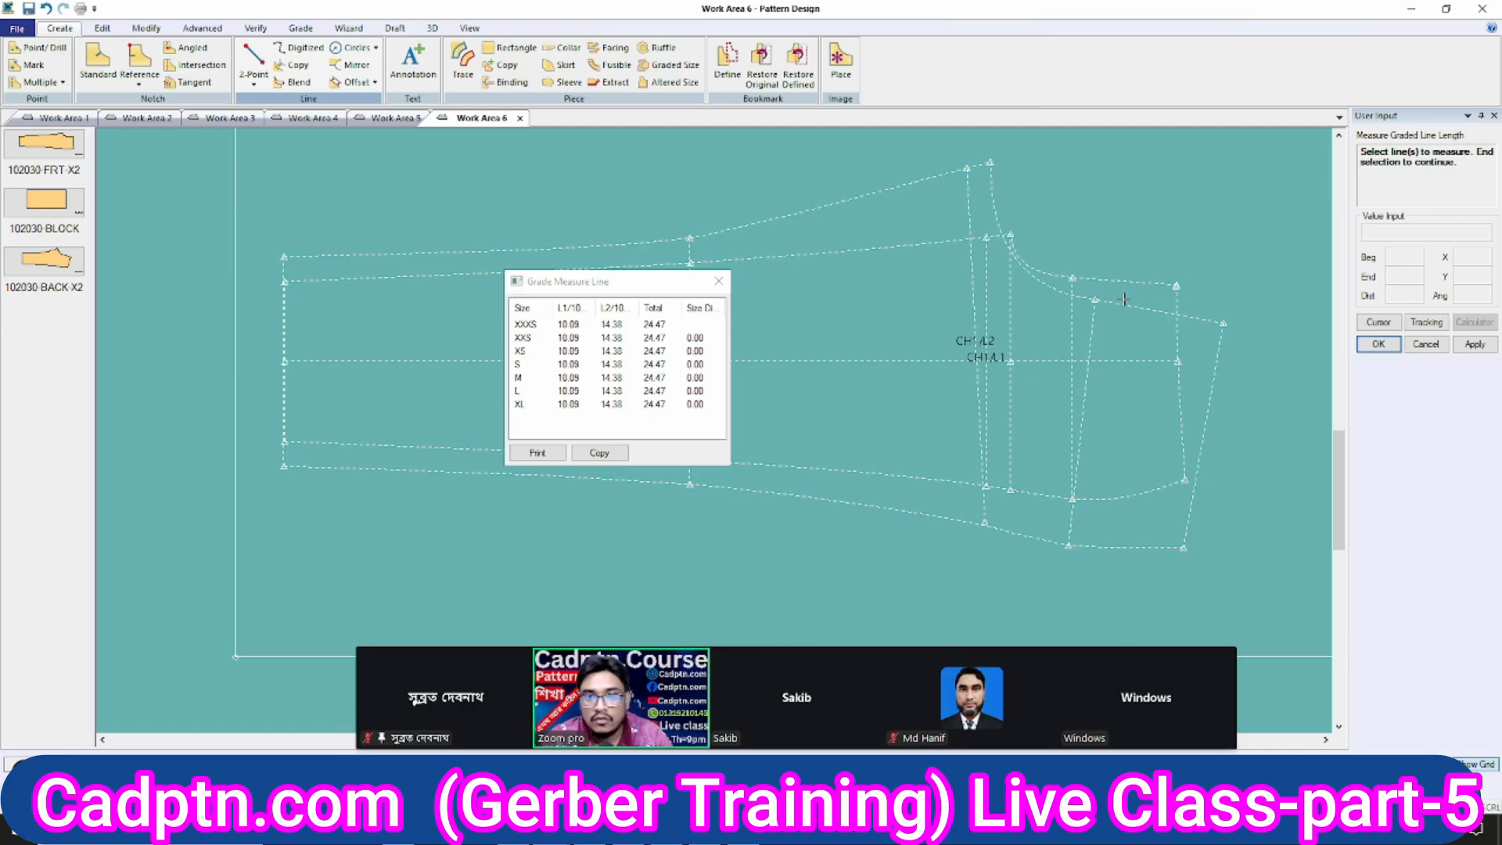
right_click(1237, 264)
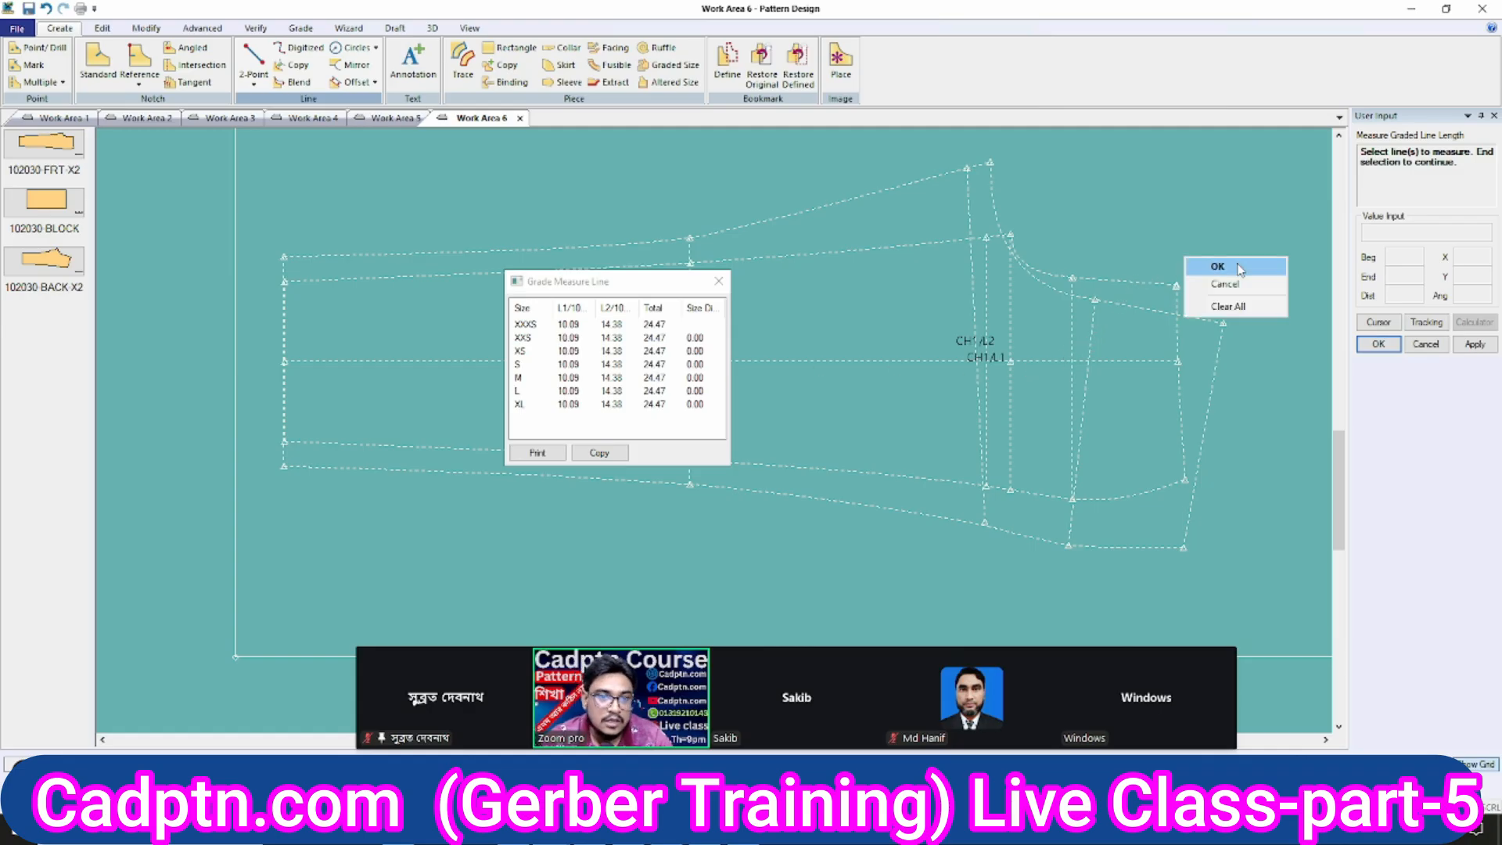
click(1239, 268)
scroll(1068, 476, up, 5)
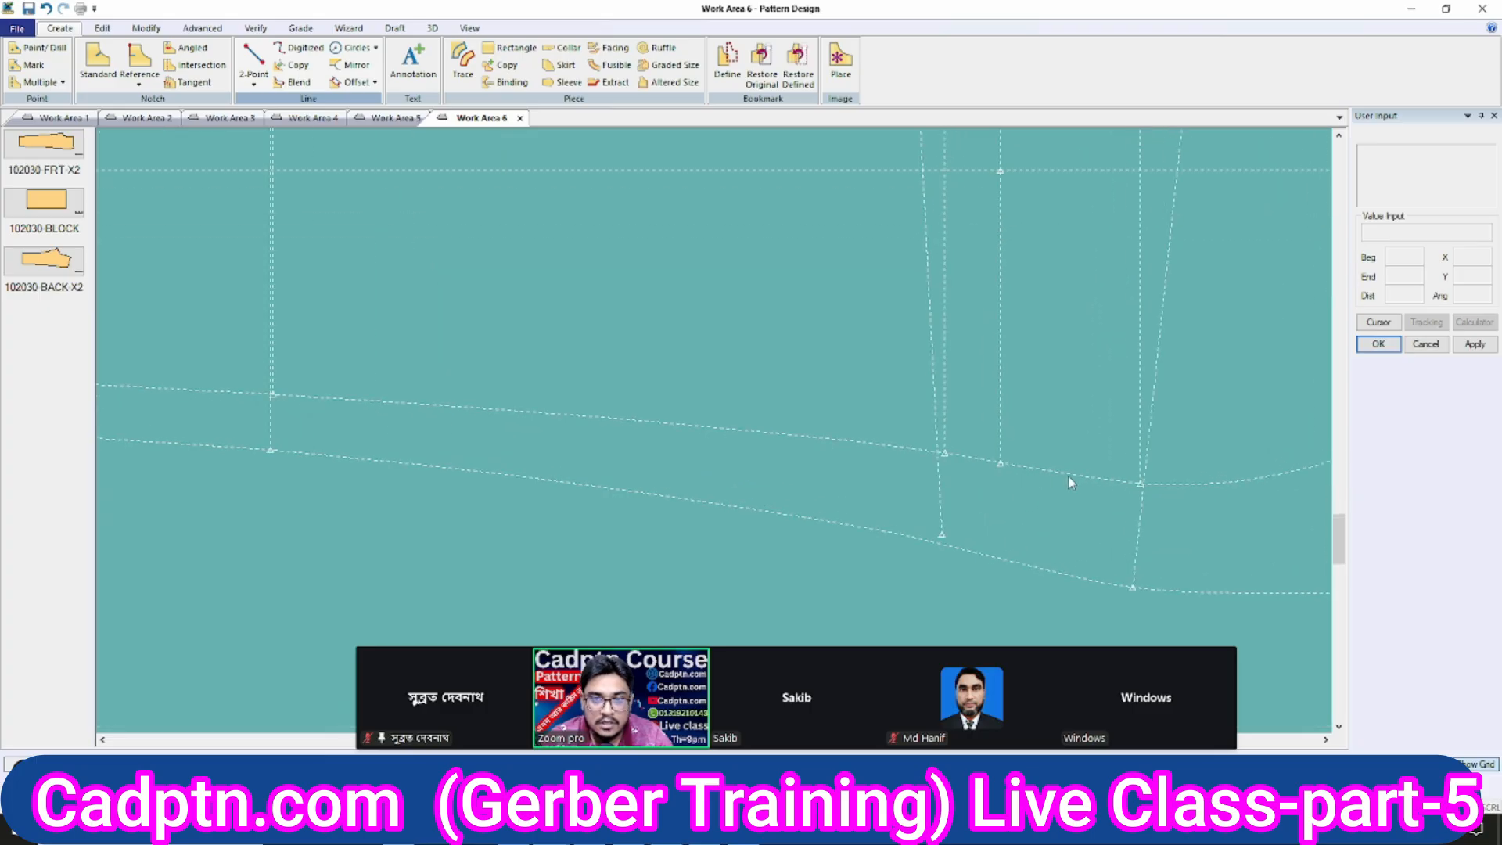
scroll(1071, 479, down, 3)
scroll(1088, 367, up, 2)
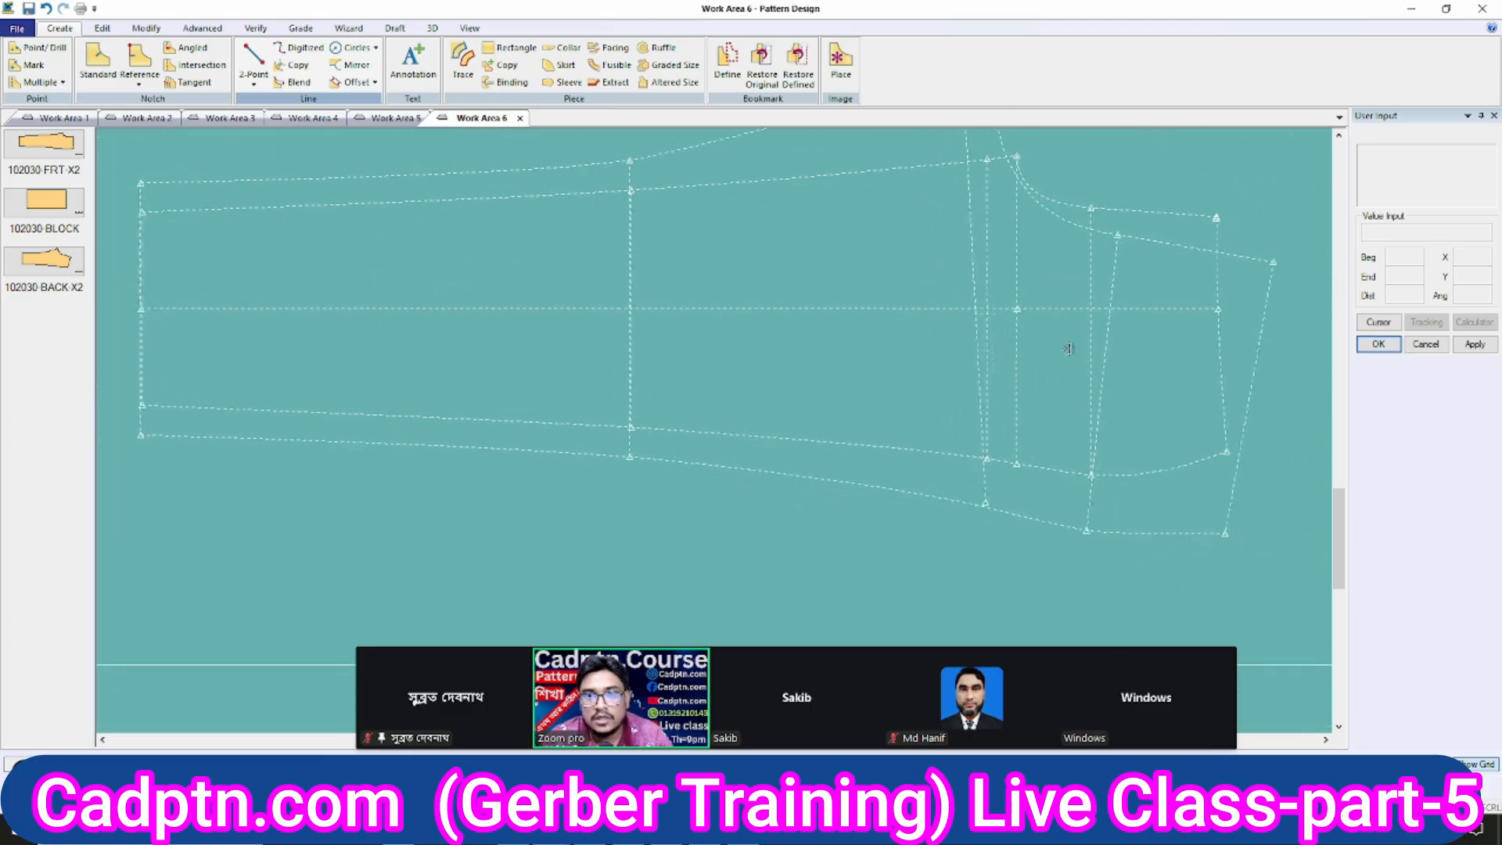
key(o)
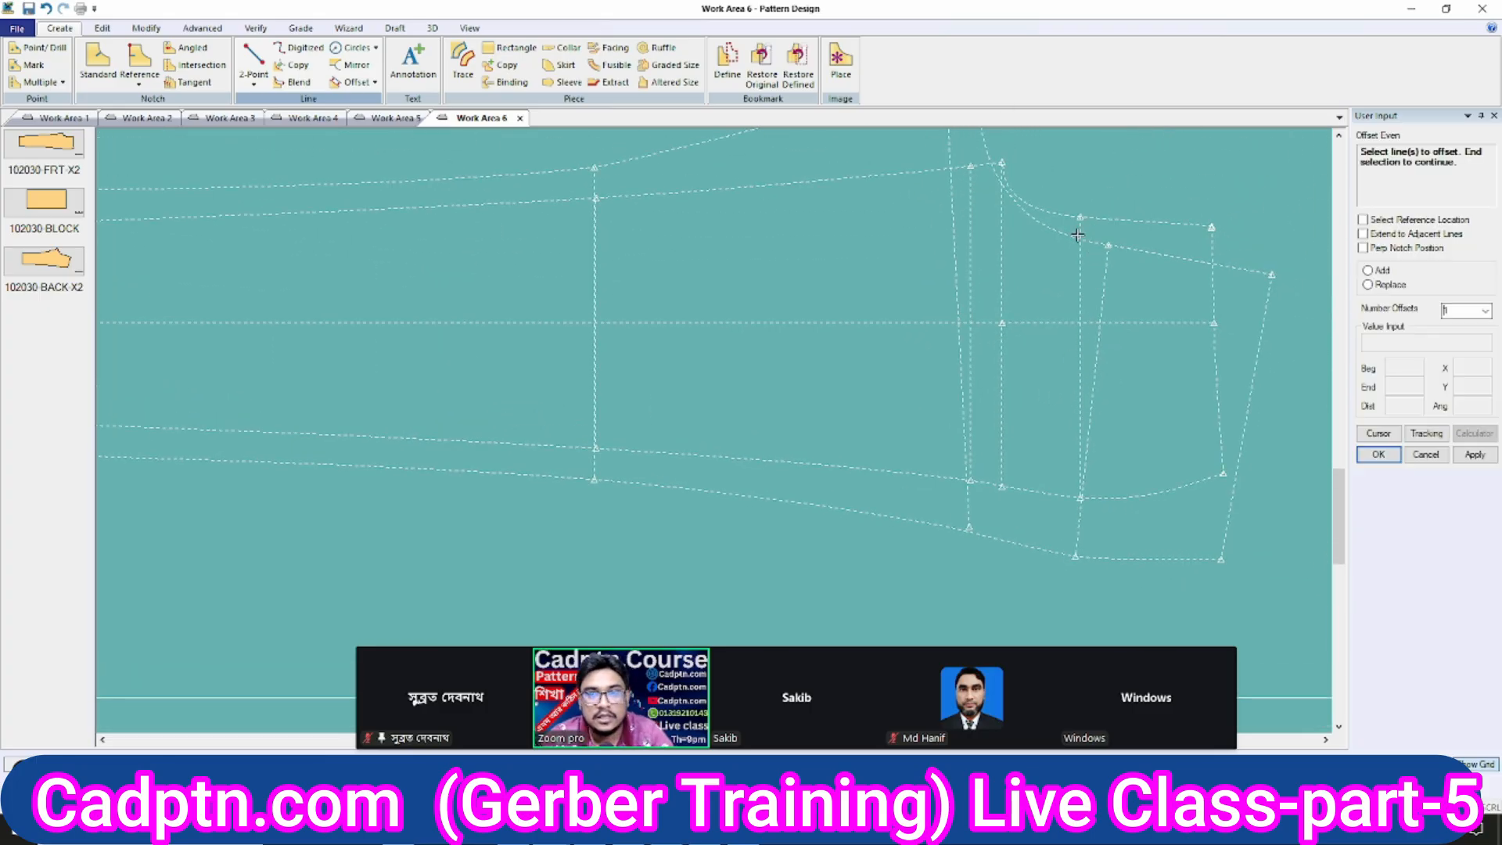
right_click(1157, 193)
click(1156, 193)
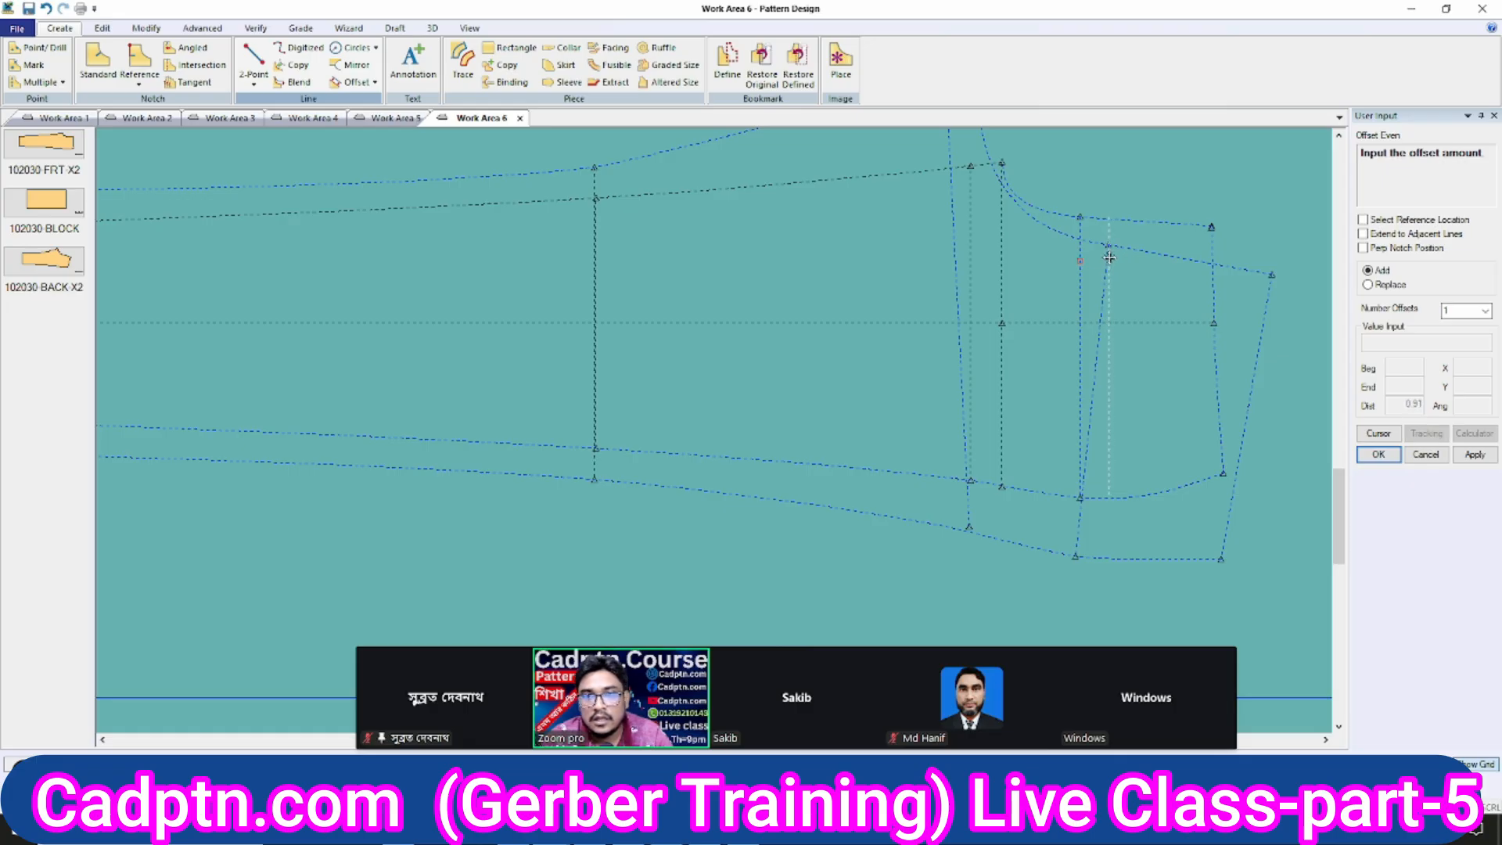
click(1121, 277)
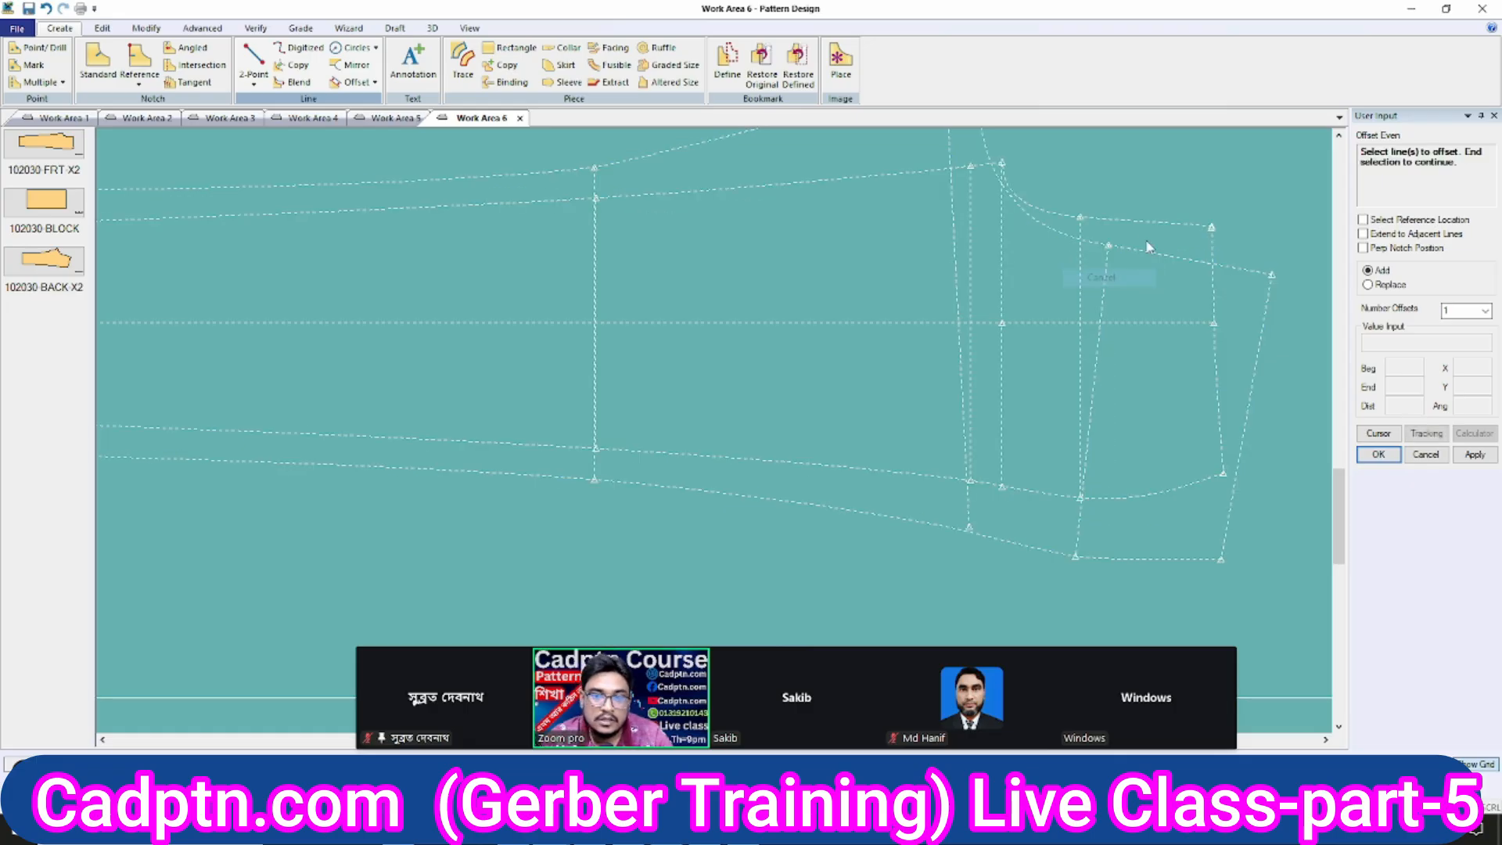
key(Escape)
scroll(1019, 436, down, 2)
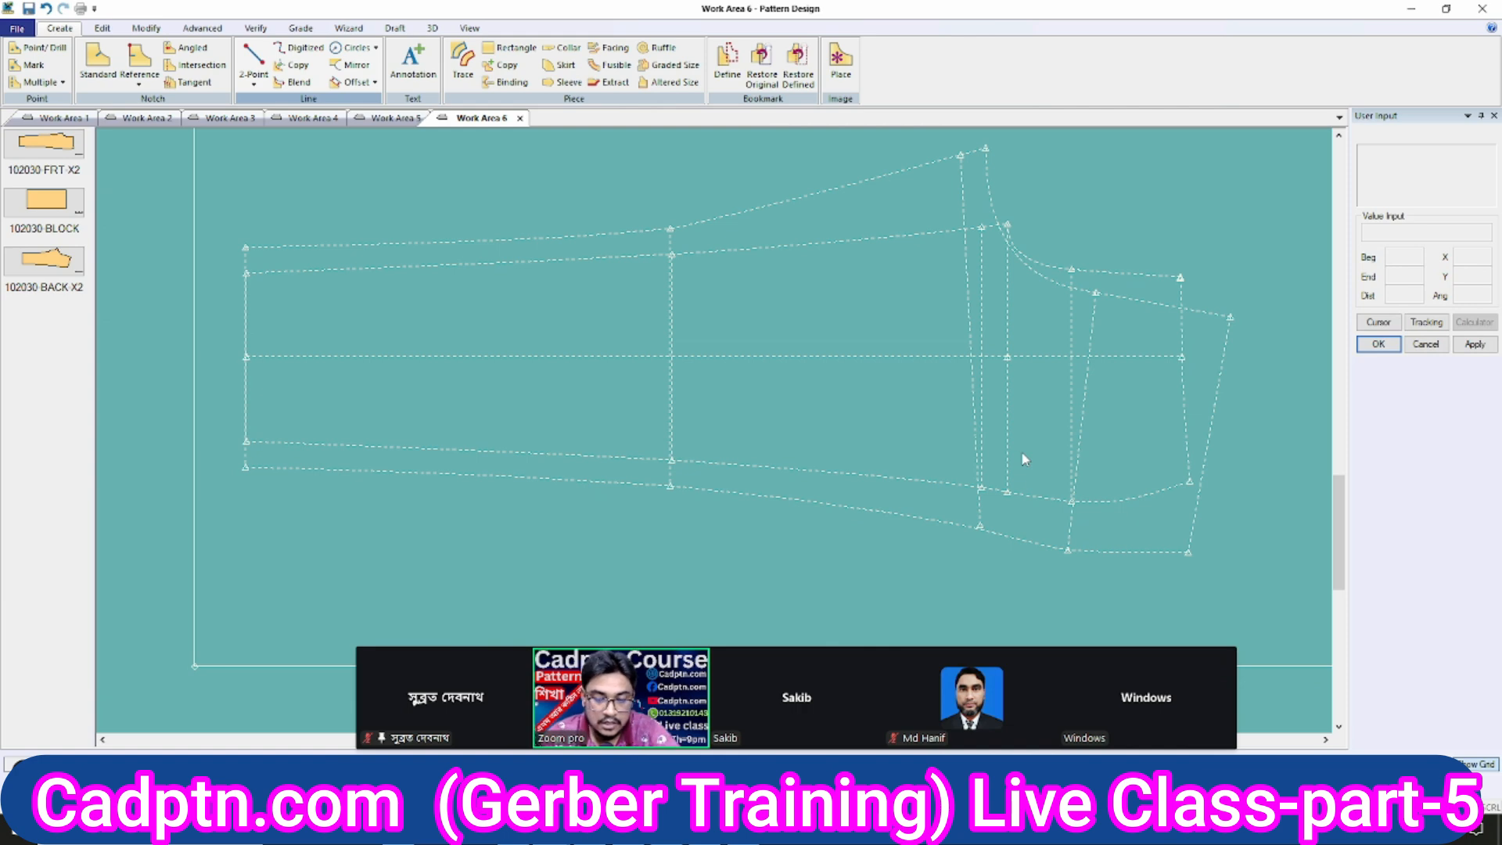
Move the back side seam's thigh point onto the back thigh line's end with Move Smooth, limiting the range from knee to hip with thumbtacks.
key(m)
click(967, 525)
scroll(1112, 460, down, 3)
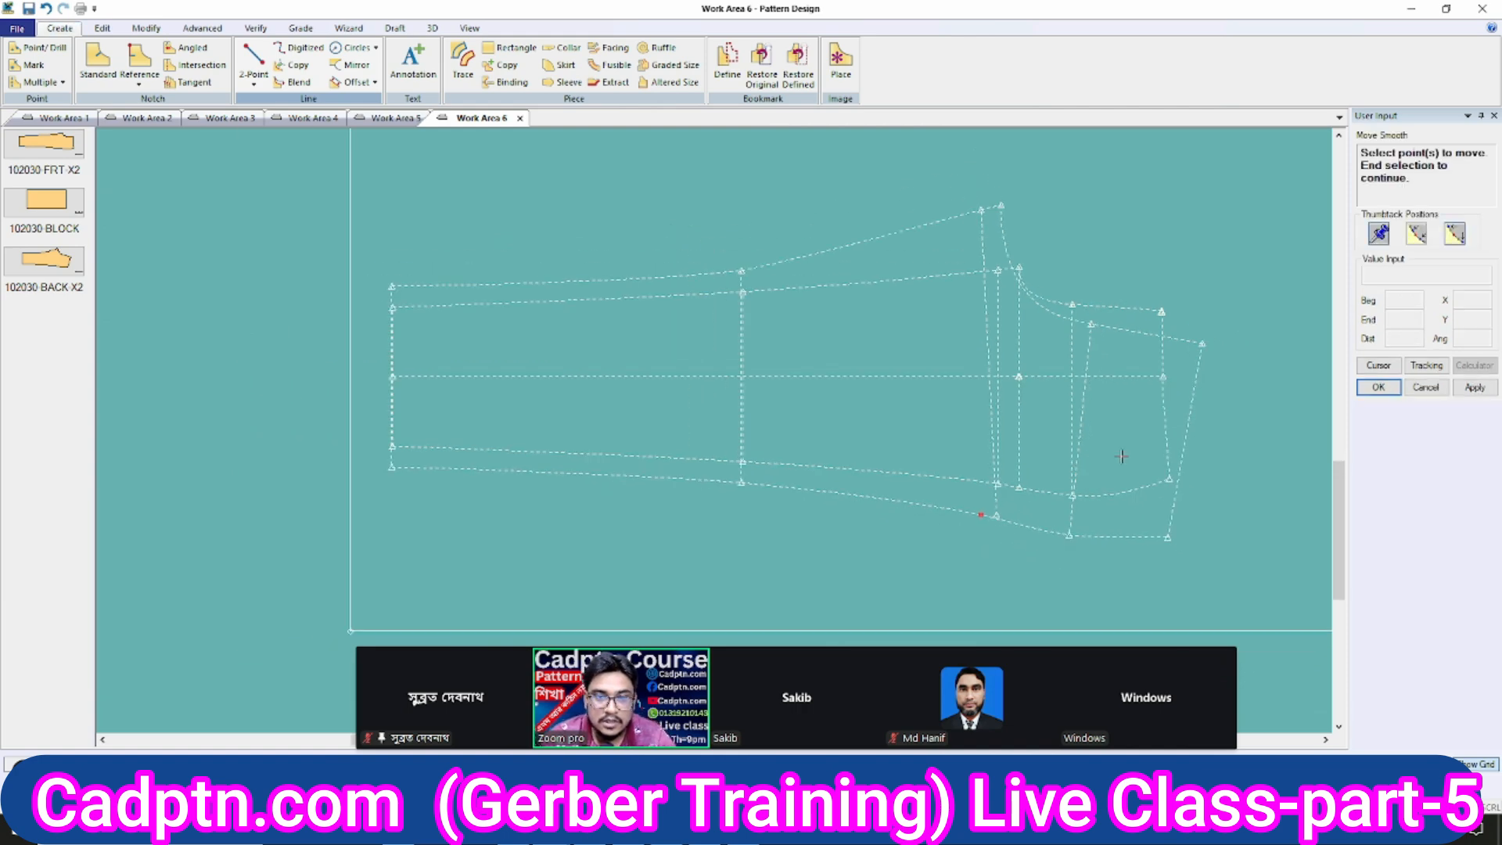
right_click(996, 333)
click(997, 337)
scroll(831, 493, up, 2)
drag(600, 463, 846, 500)
scroll(1264, 529, up, 6)
drag(1221, 499, 1041, 522)
scroll(956, 530, up, 2)
click(1036, 324)
click(922, 503)
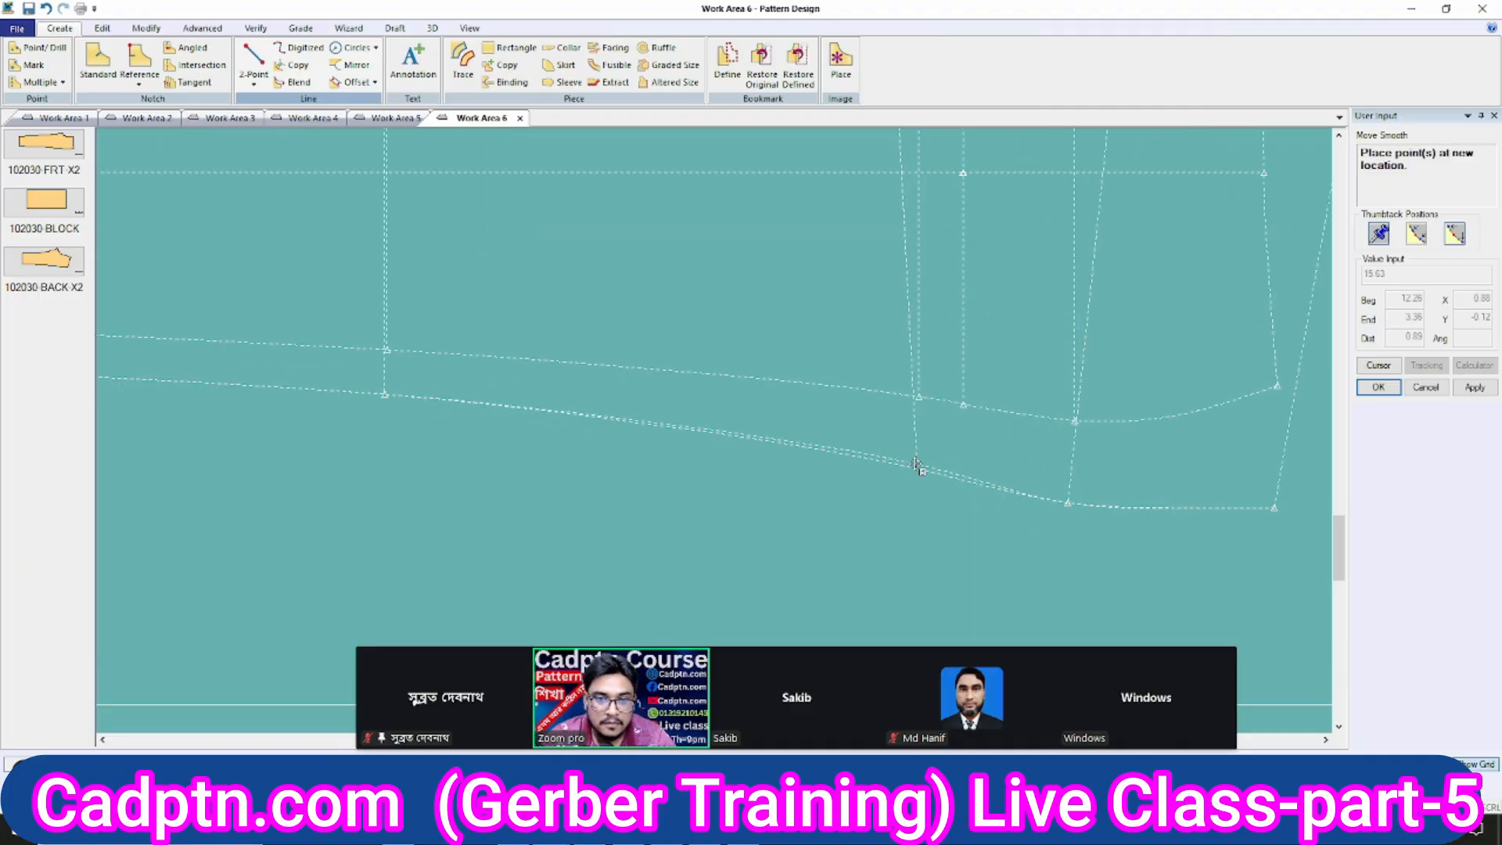
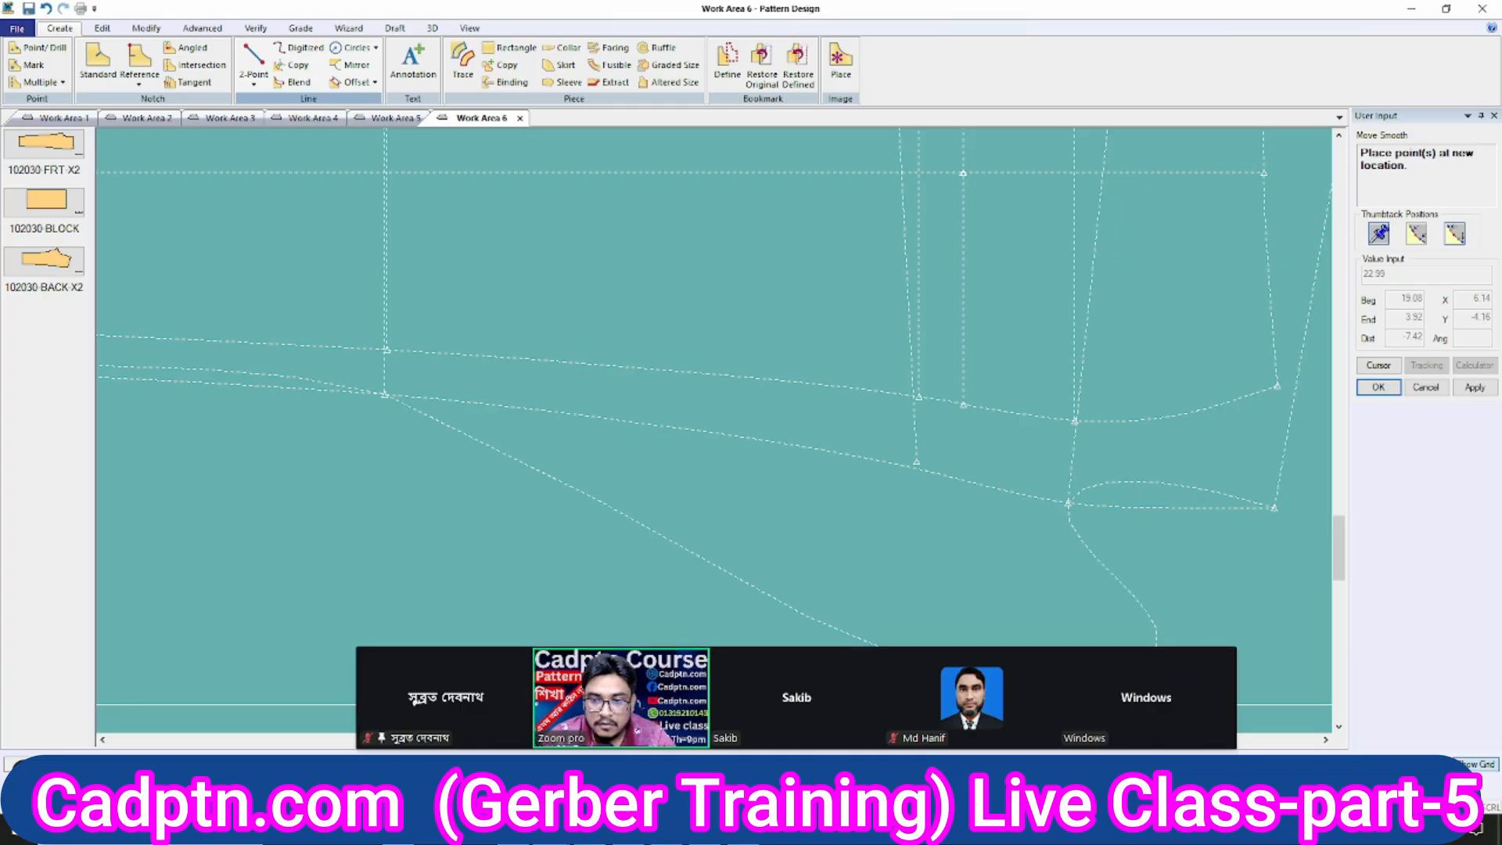
scroll(962, 482, up, 1)
click(902, 461)
scroll(908, 470, down, 3)
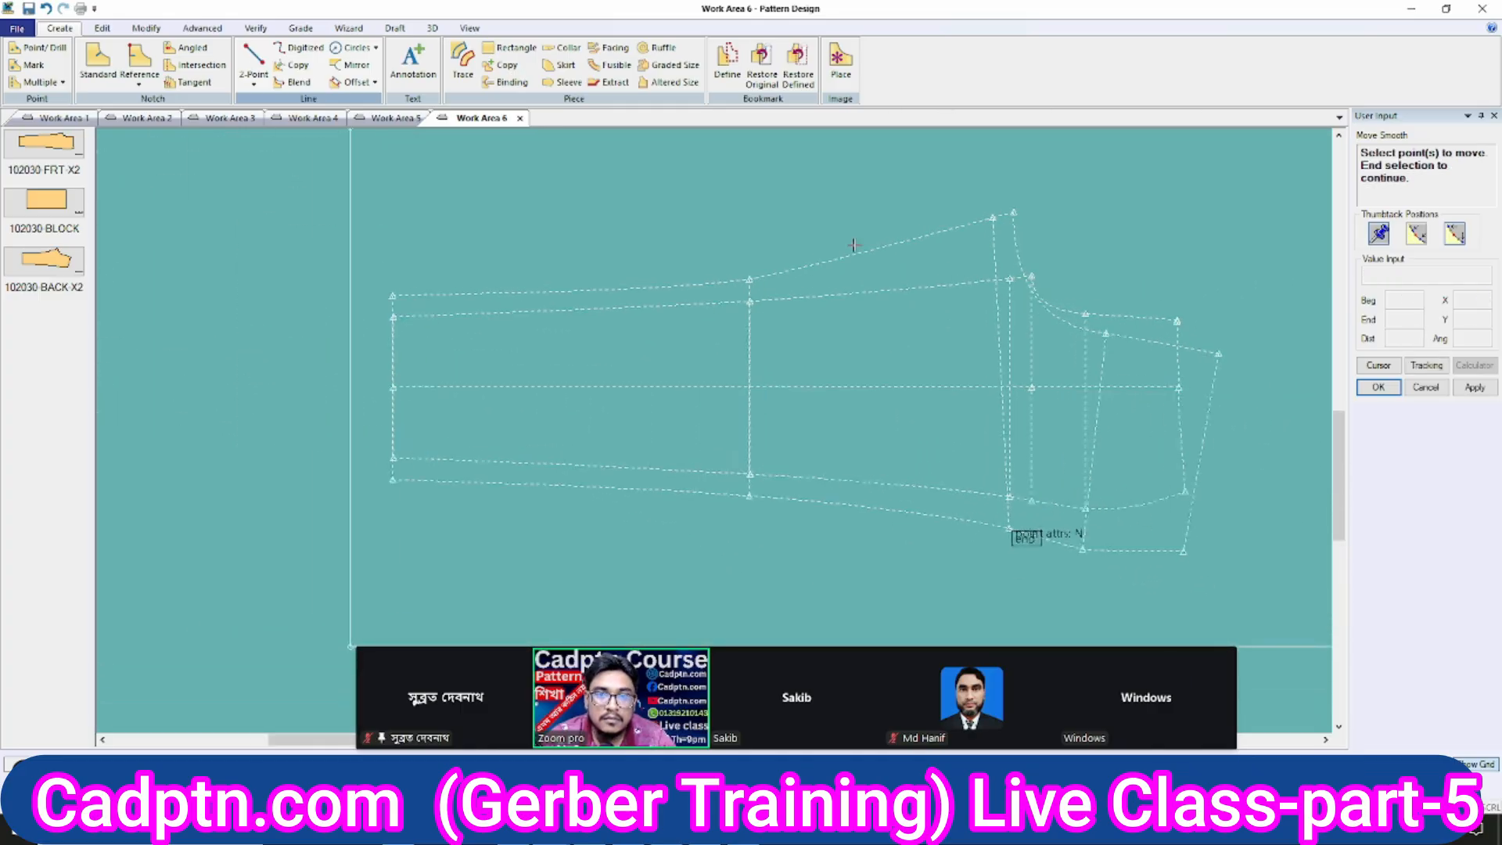
scroll(1156, 297, up, 1)
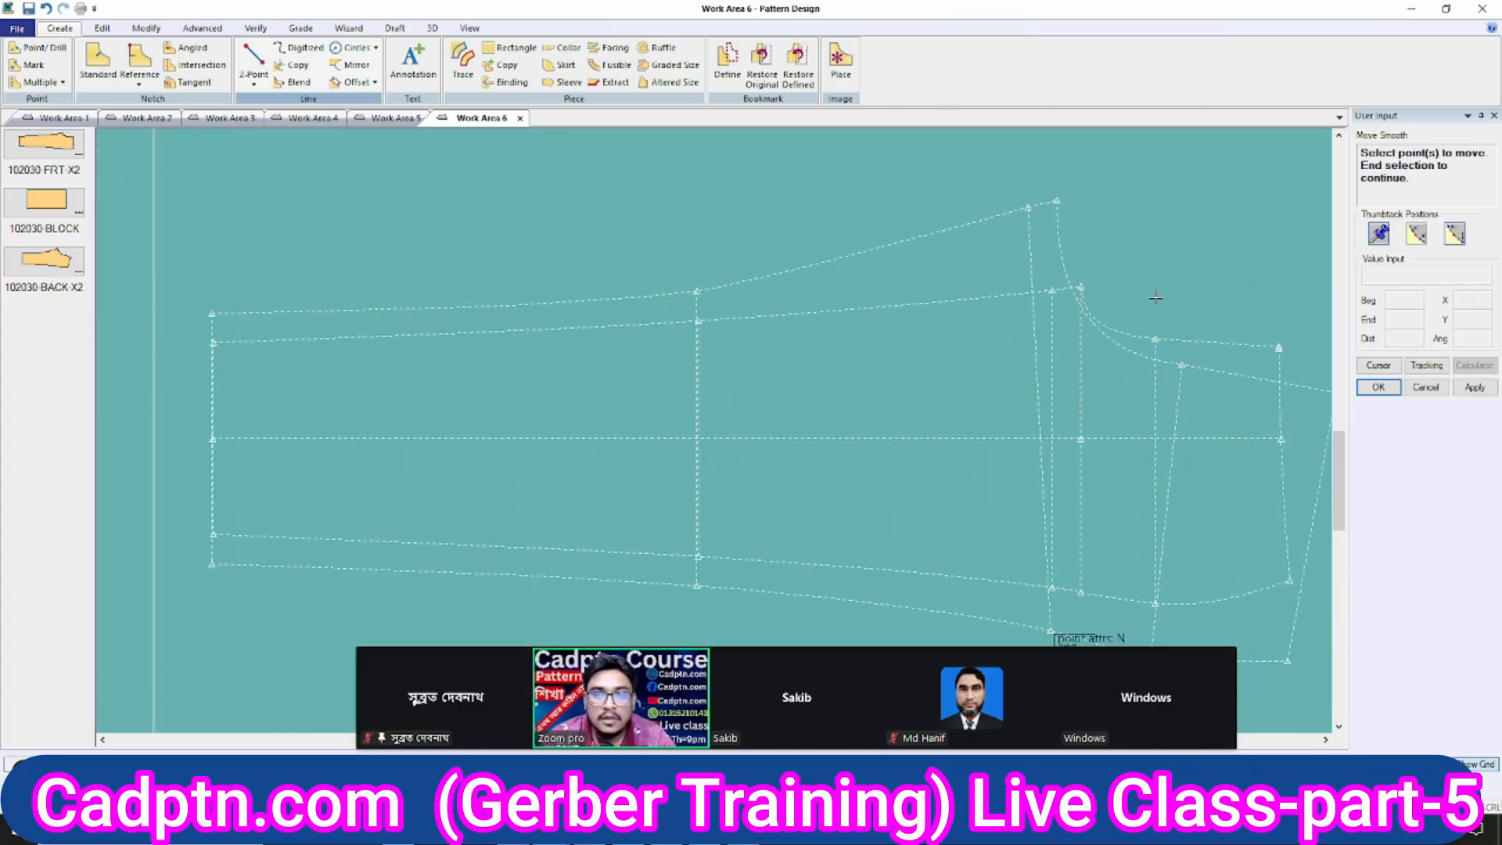
right_click(1125, 173)
click(1126, 175)
Re-measure the front and back thigh lines after reshaping the side seam.
middle_drag(1049, 461, 1001, 407)
key(l)
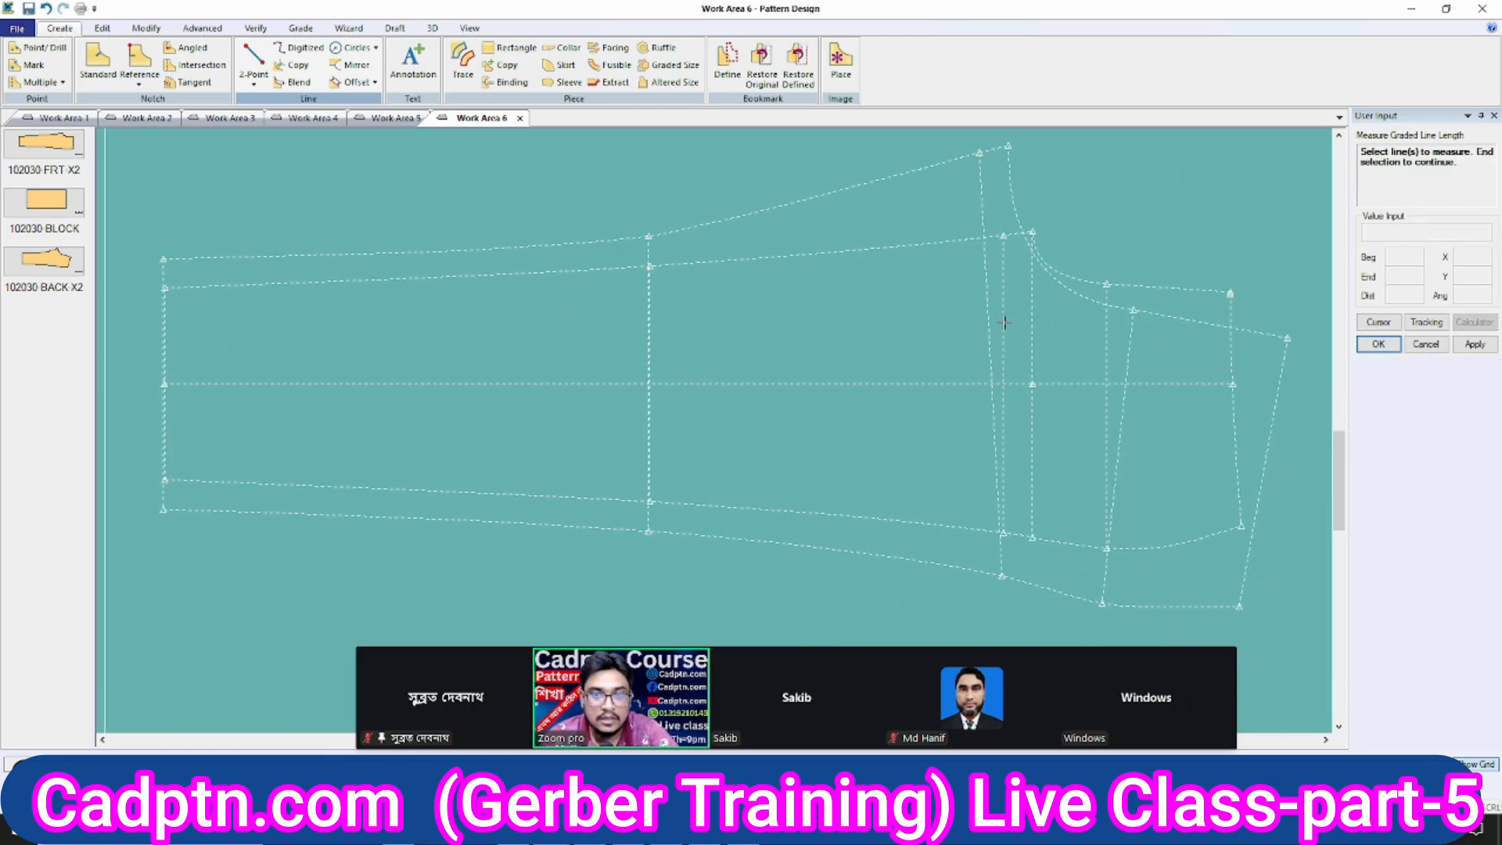
click(983, 332)
right_click(1113, 236)
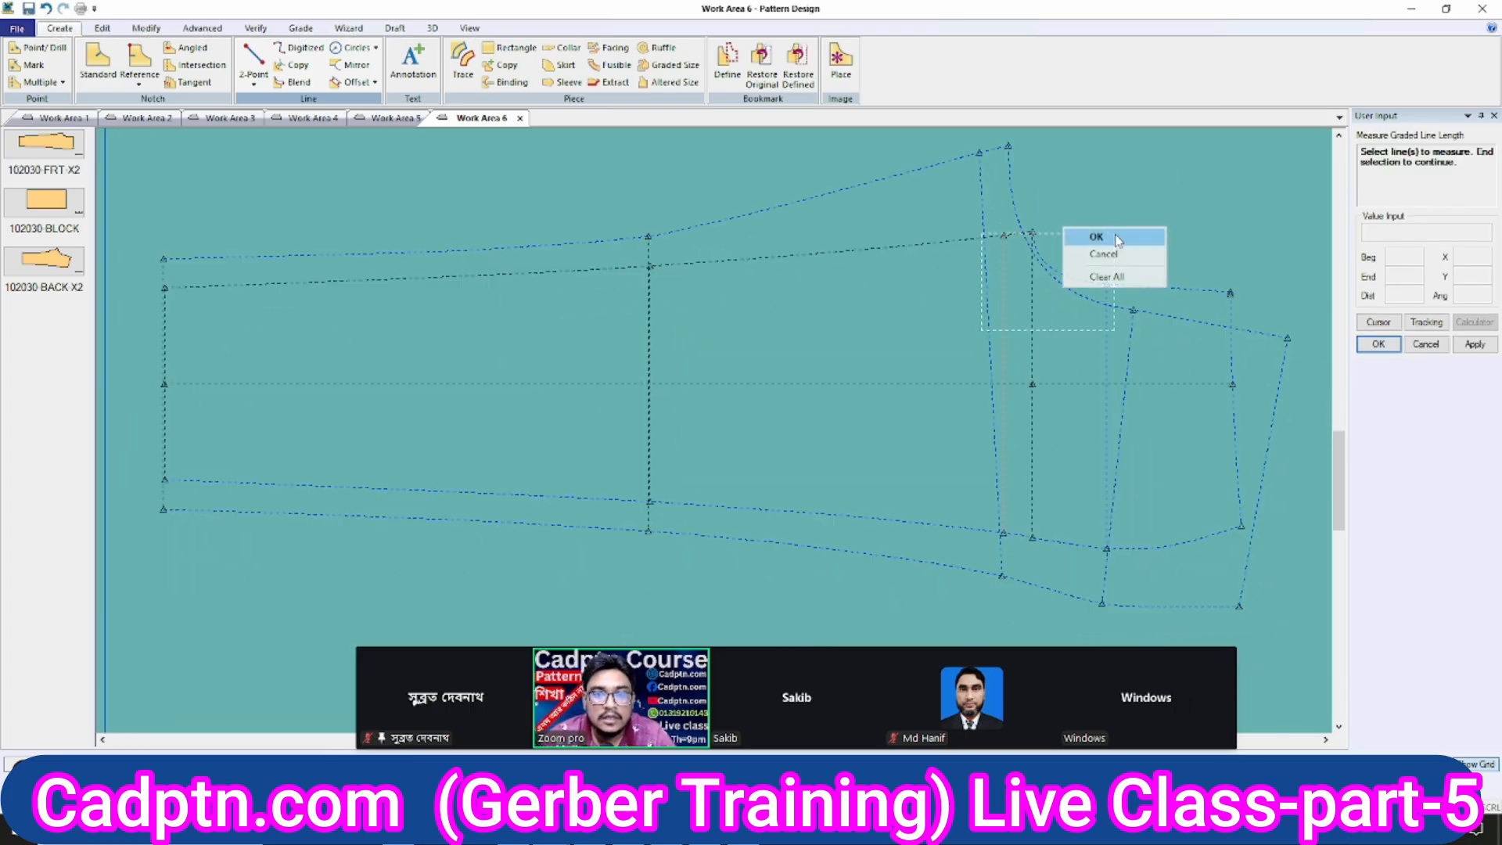
click(923, 292)
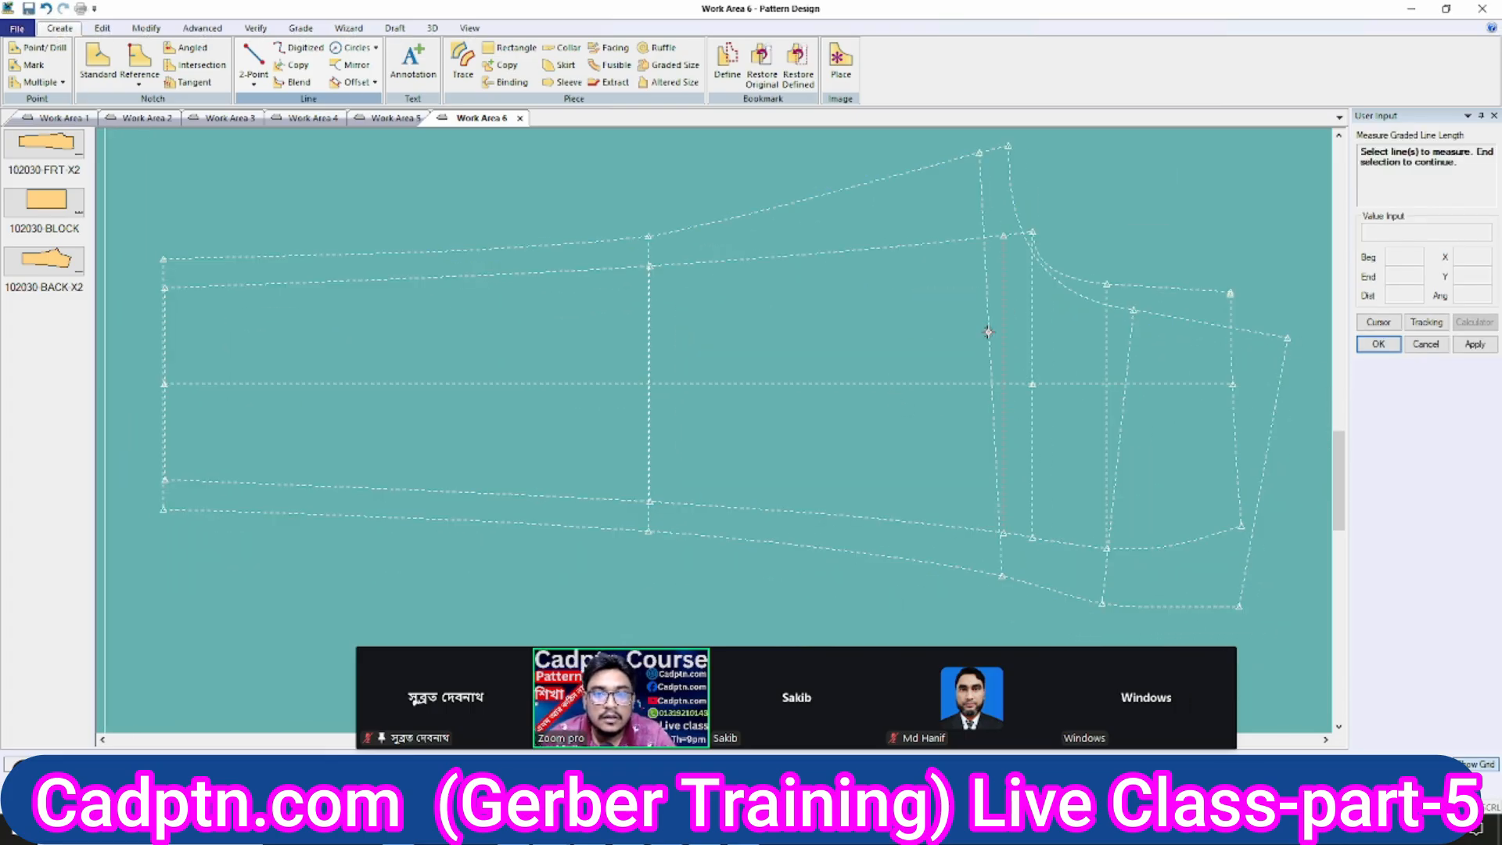
right_click(1066, 210)
click(1066, 206)
middle_drag(838, 252, 814, 295)
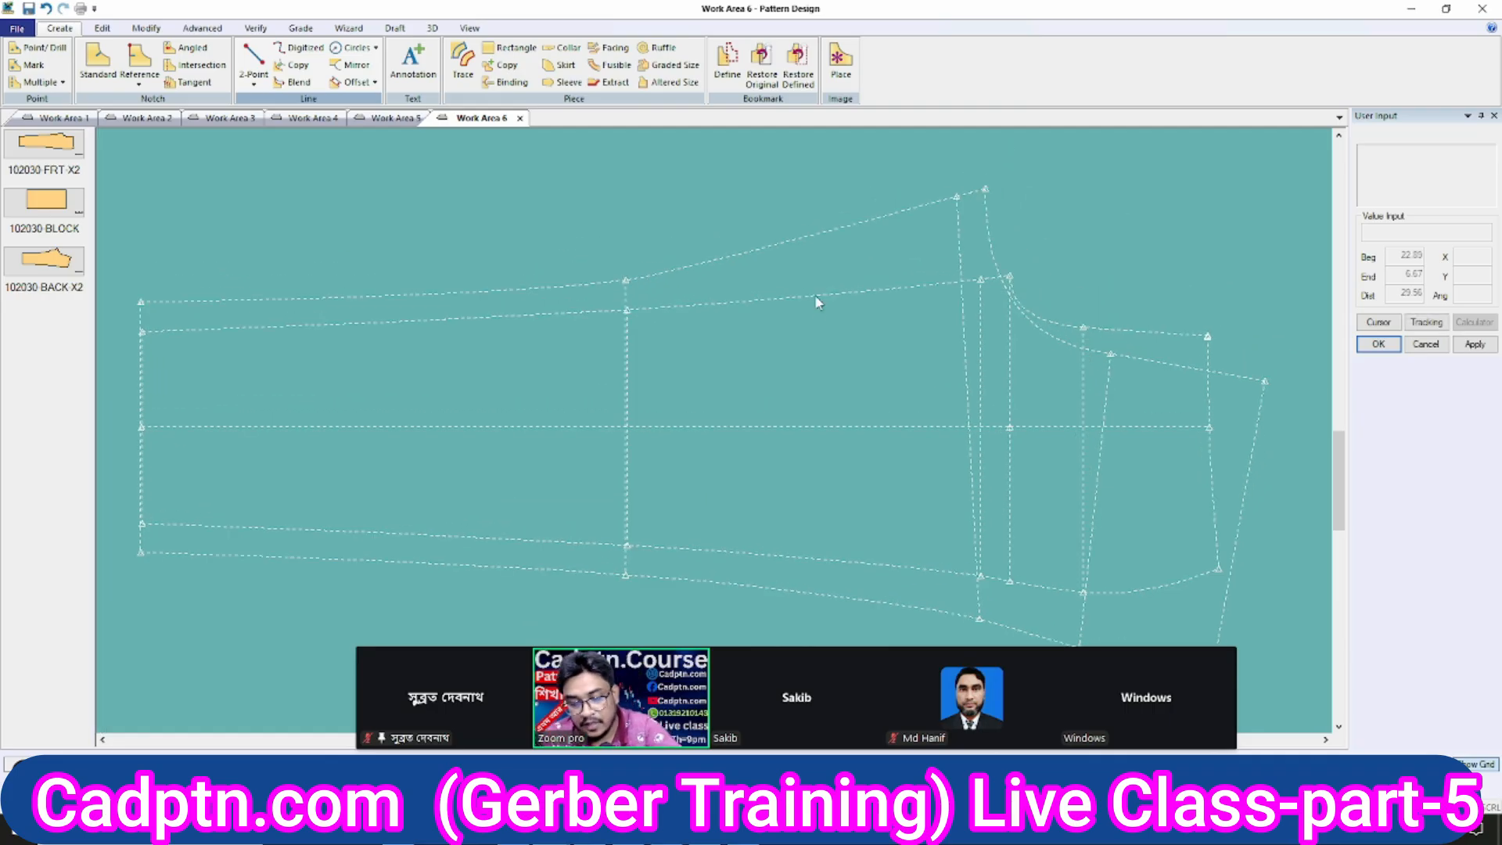
key(s)
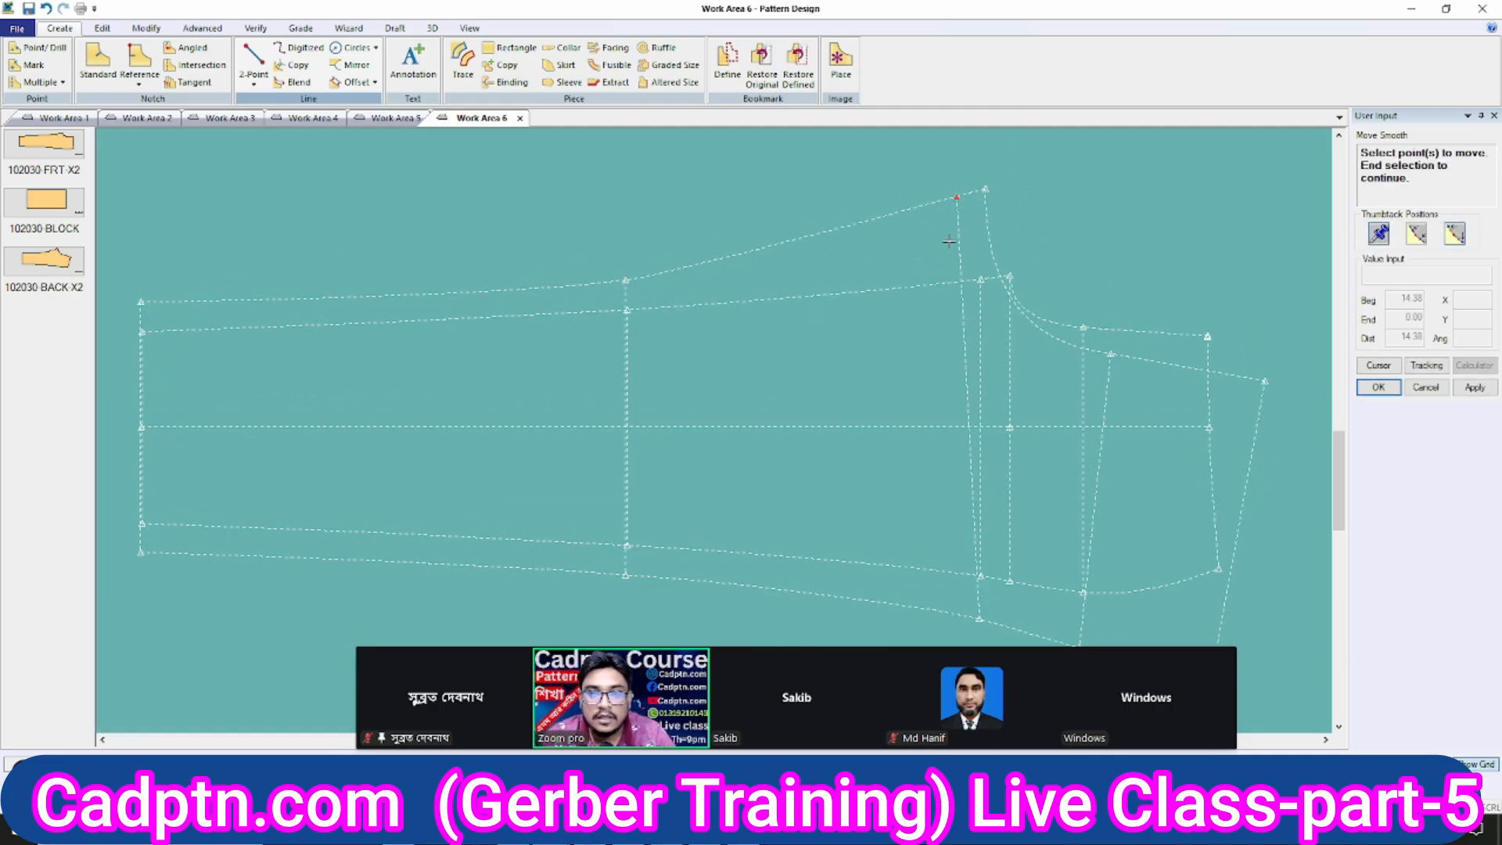
scroll(1021, 234, up, 1)
right_click(1087, 205)
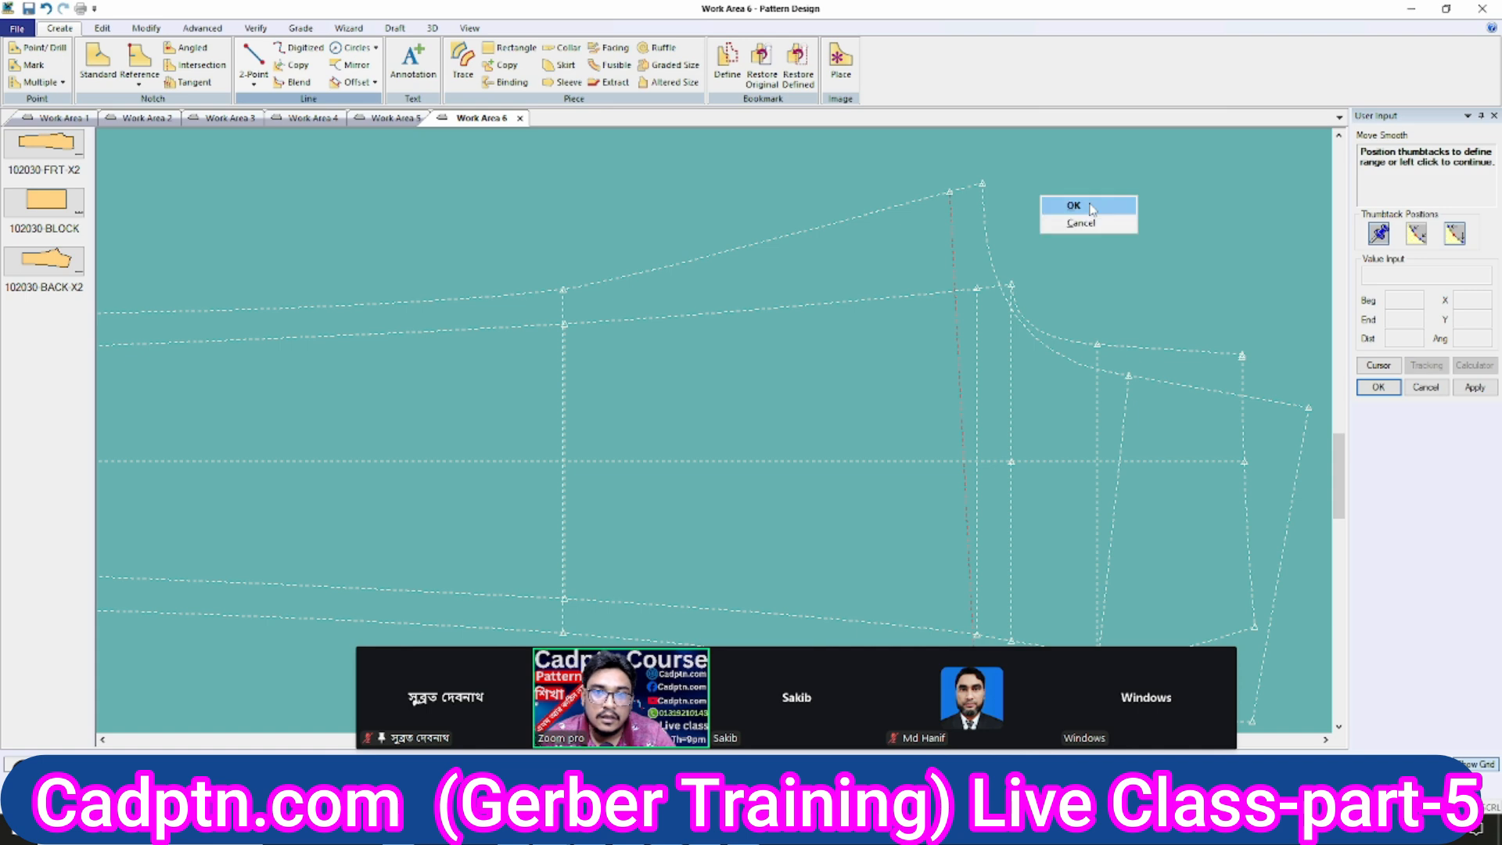
click(1086, 207)
click(981, 219)
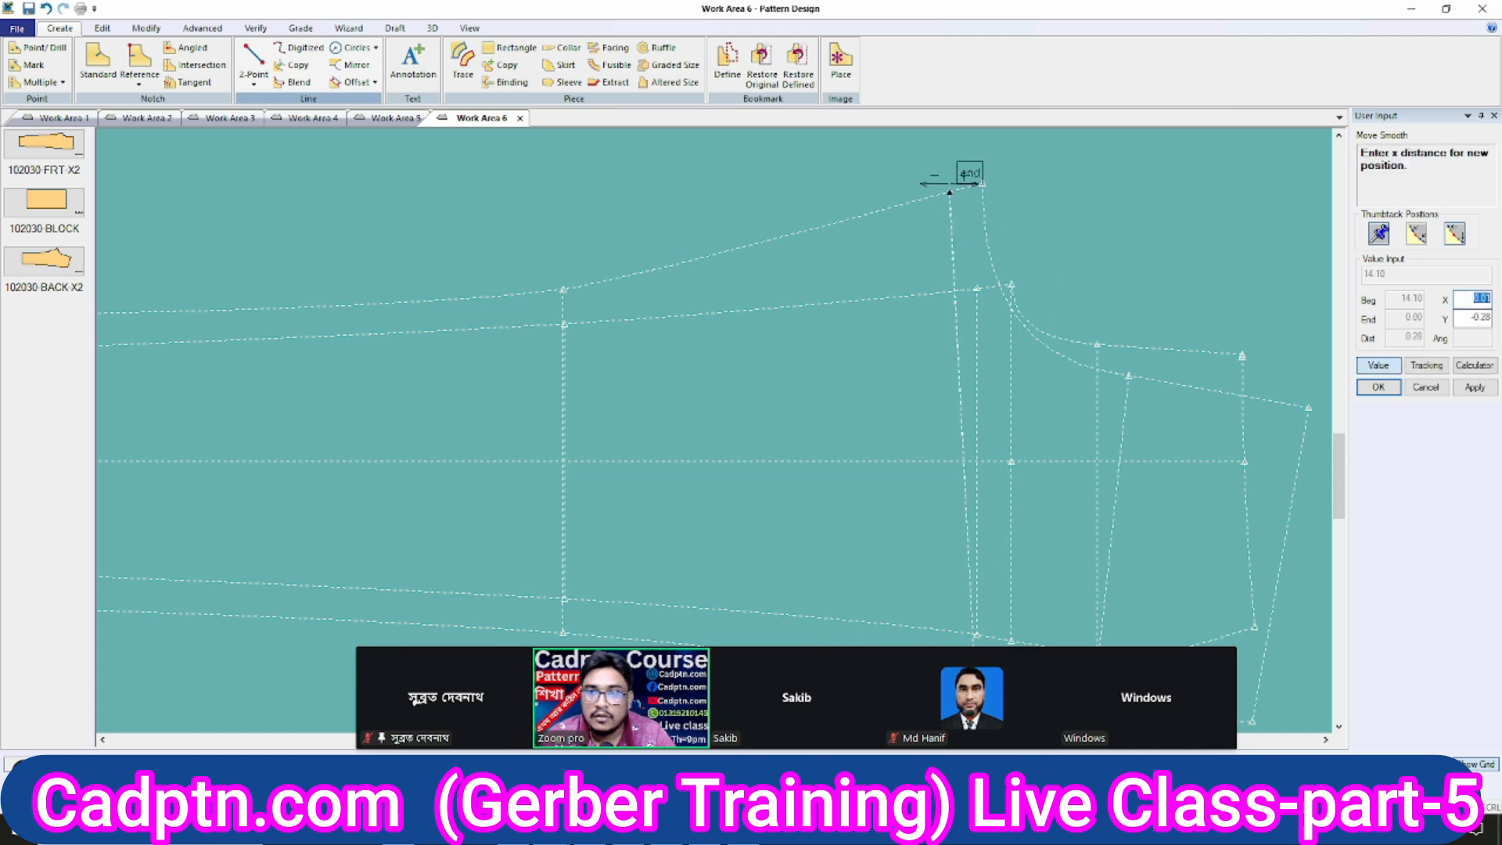
key(Return)
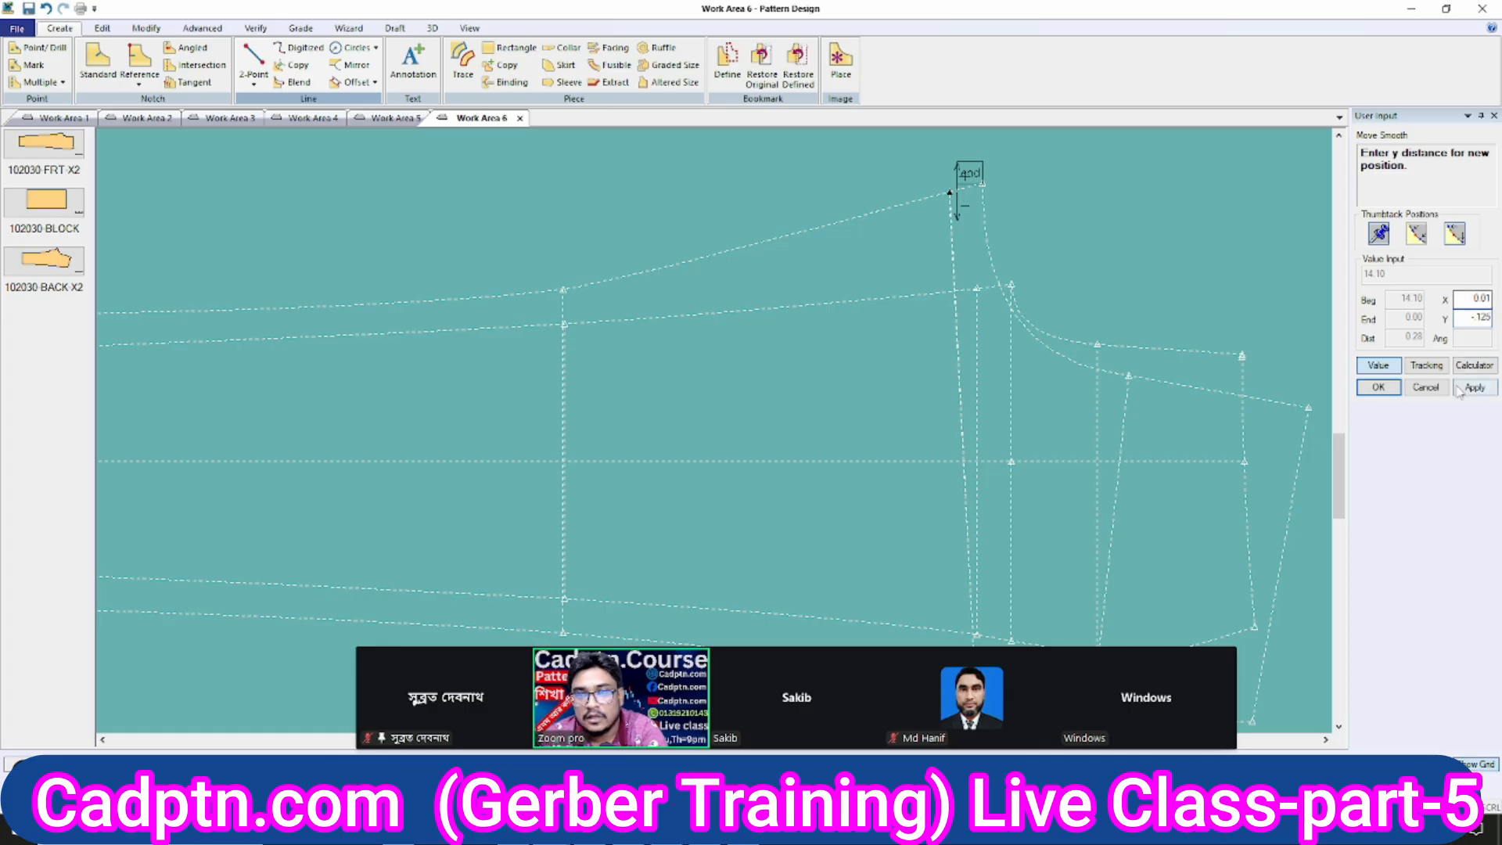
click(1427, 389)
right_click(1077, 238)
click(1077, 237)
scroll(980, 294, down, 4)
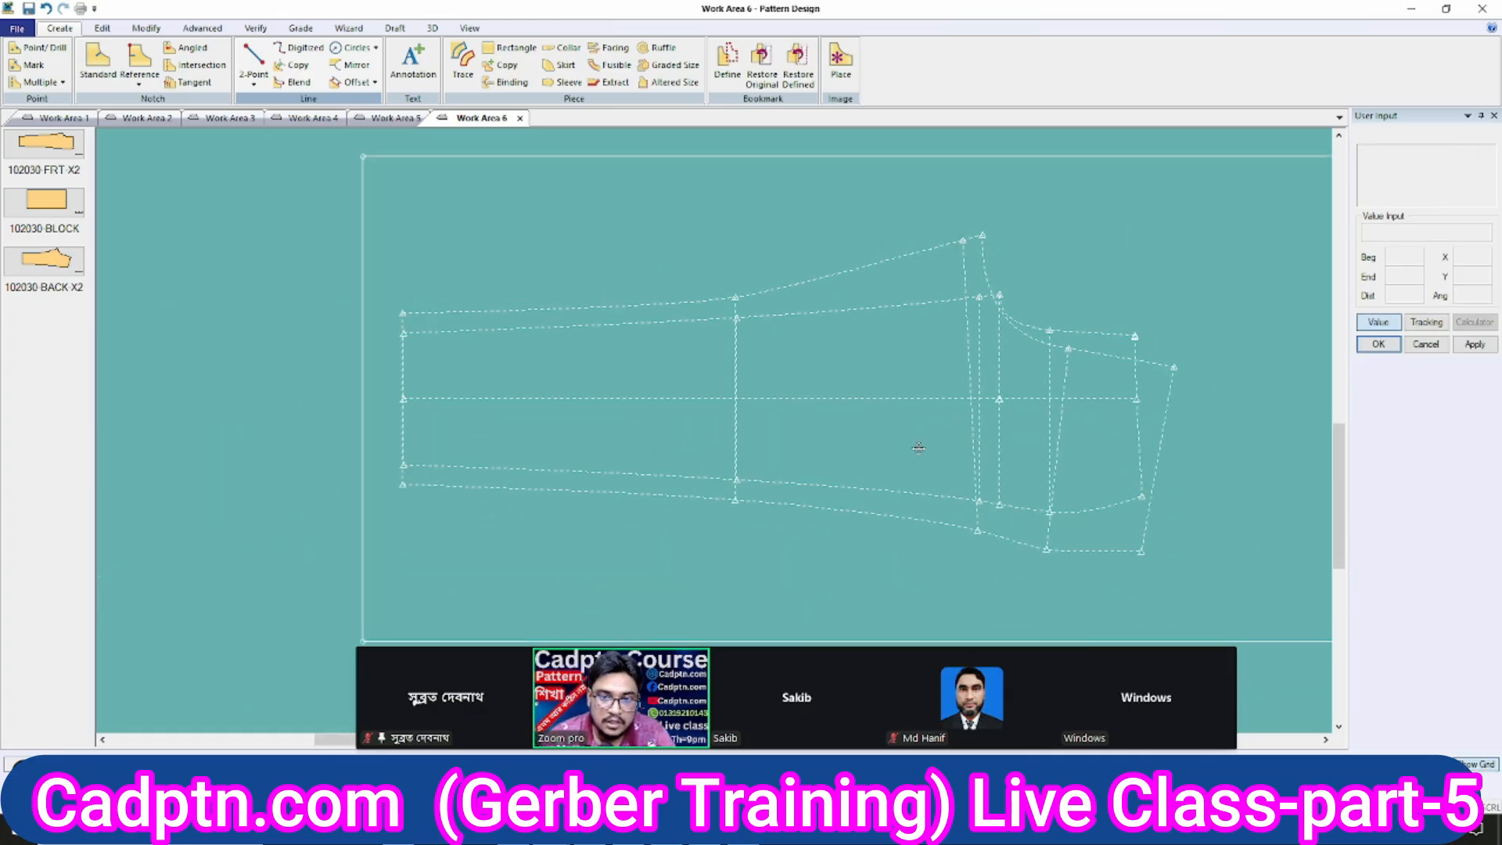
Measure the front and back thigh lines together with Measure Graded Line Length.
scroll(919, 448, up, 4)
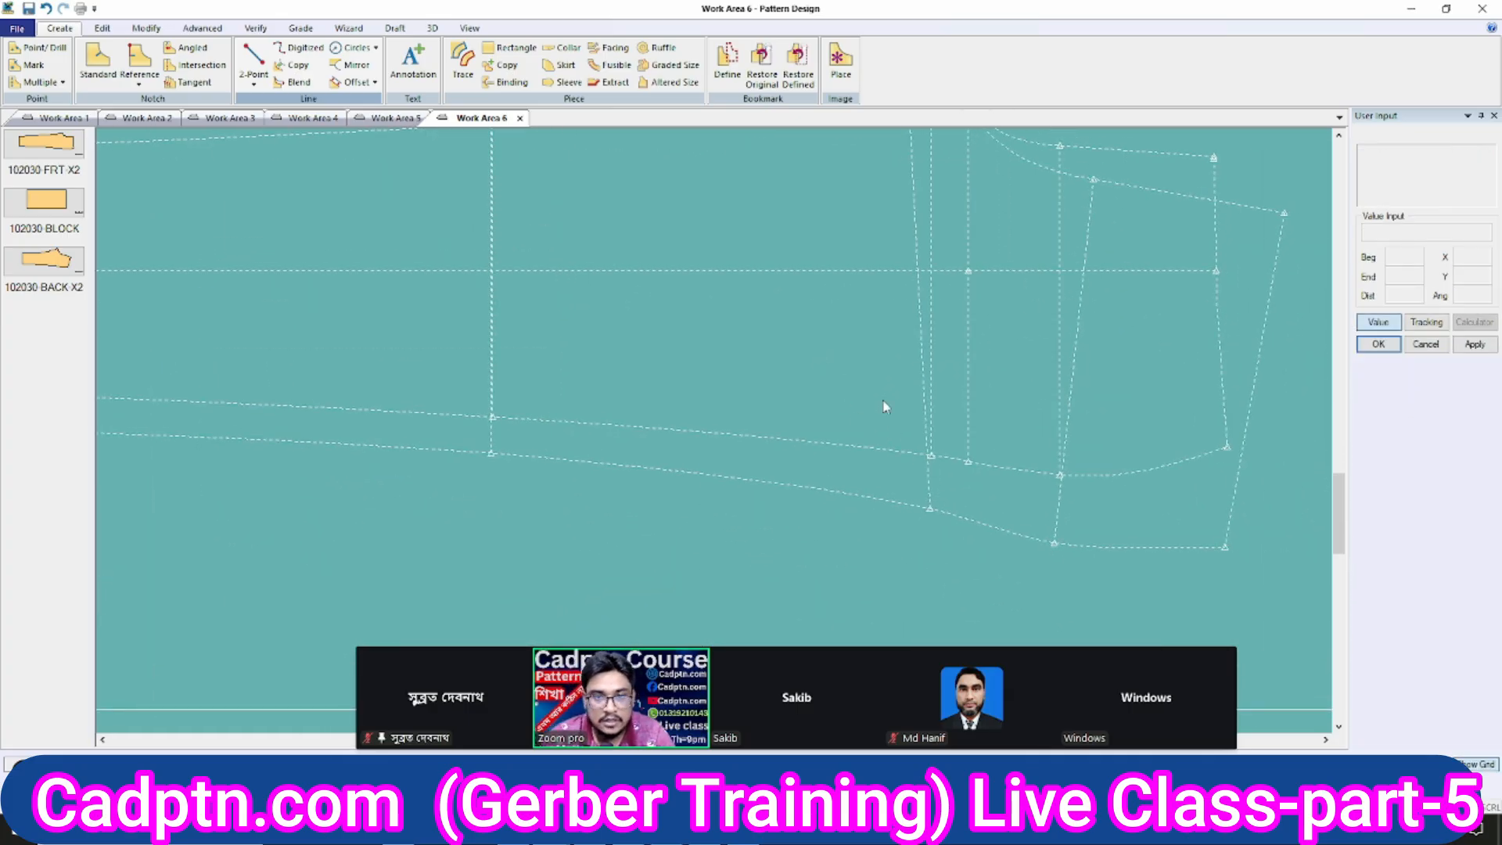
scroll(885, 406, down, 4)
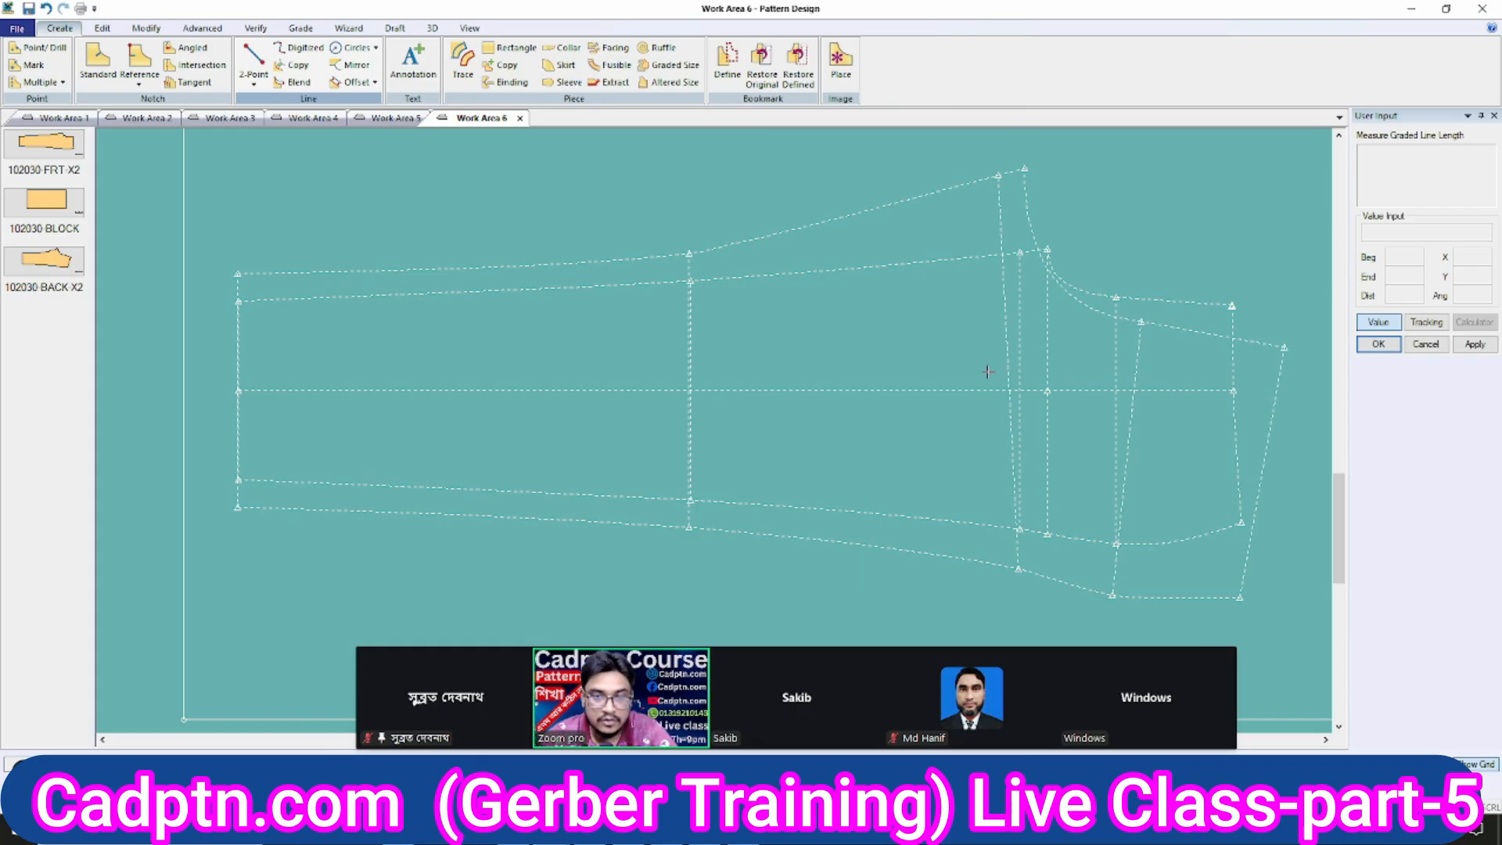
right_click(1126, 246)
click(1125, 246)
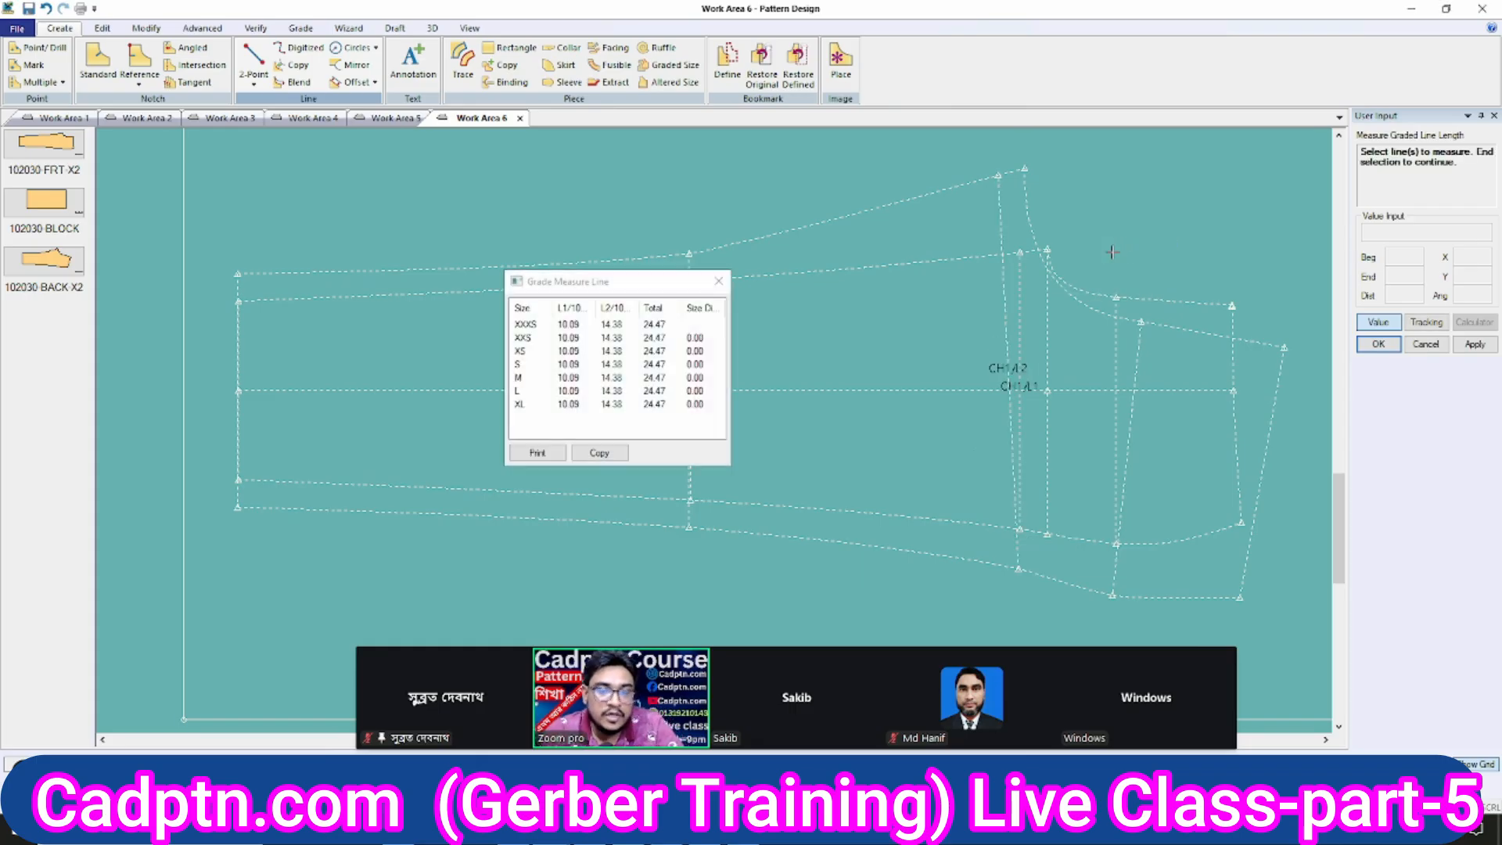
click(719, 282)
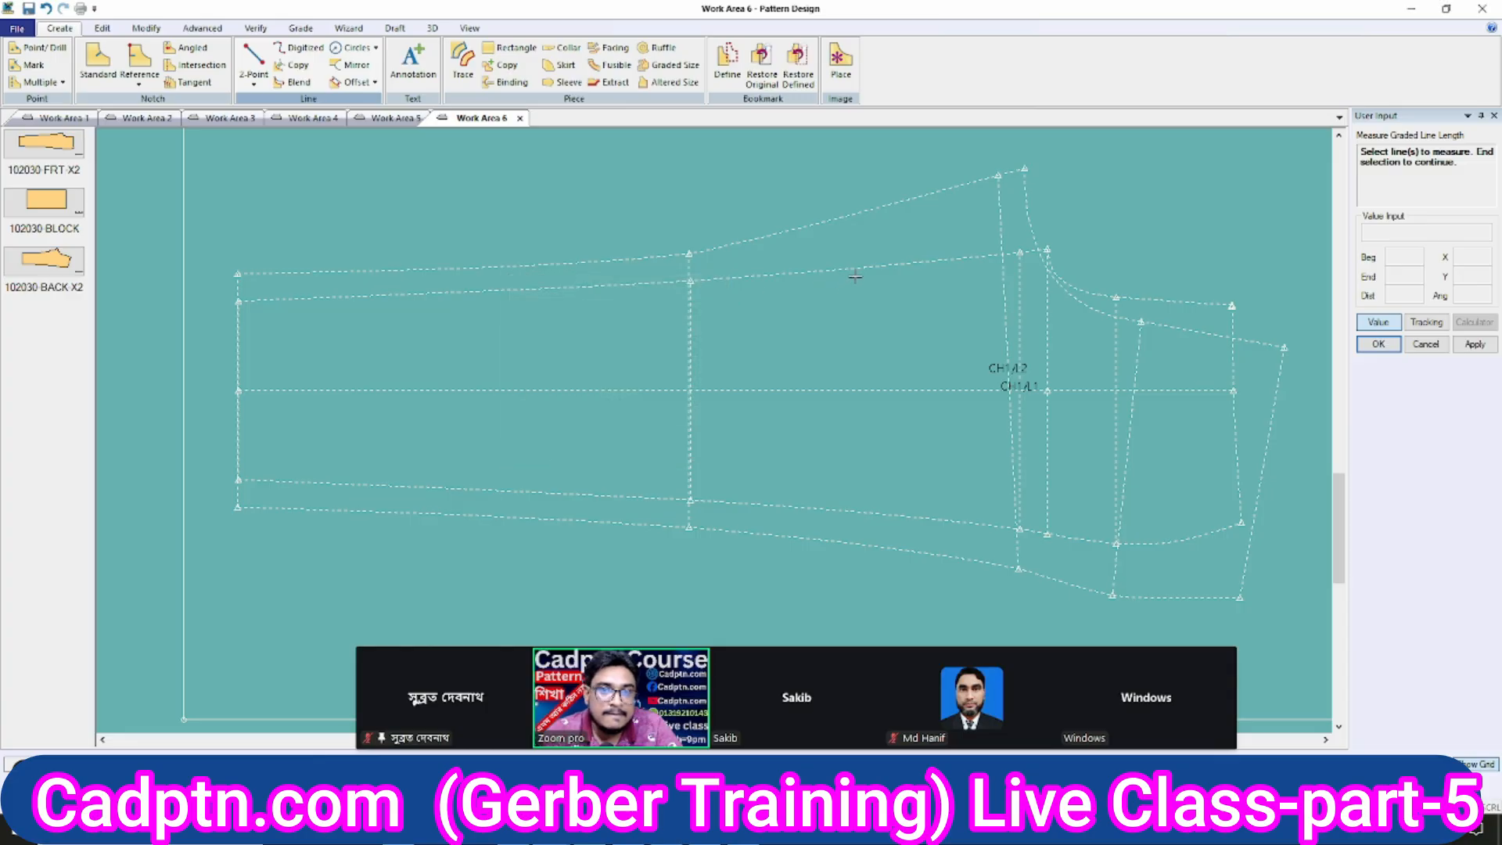
Compare the front inseam's length with the back inseam's, including the short back crotch-point segment, using two measurement charts.
click(861, 270)
right_click(1106, 224)
click(1106, 225)
click(882, 210)
right_click(1149, 183)
click(1150, 184)
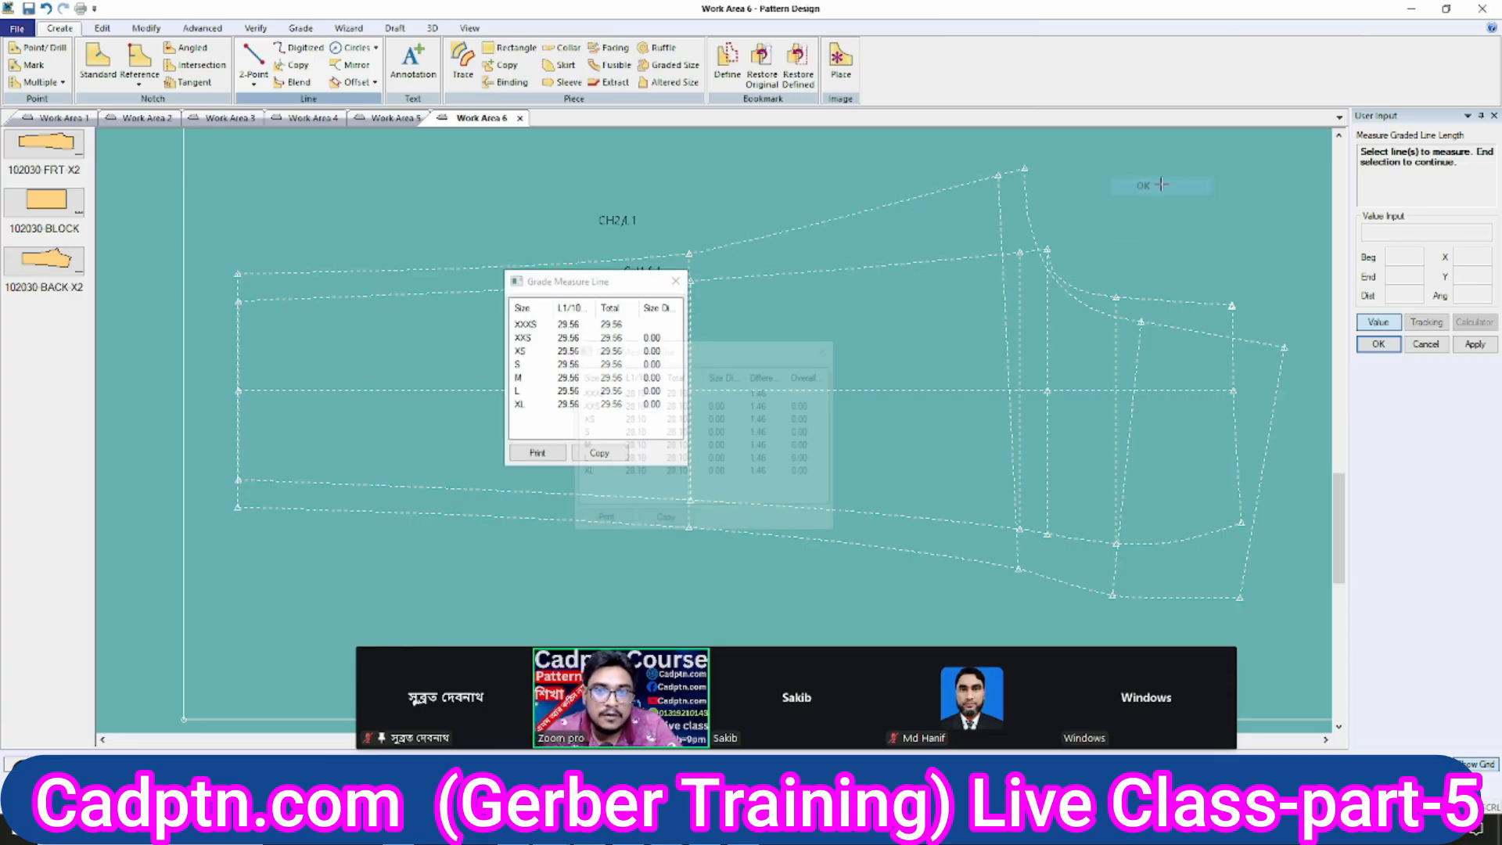
click(826, 351)
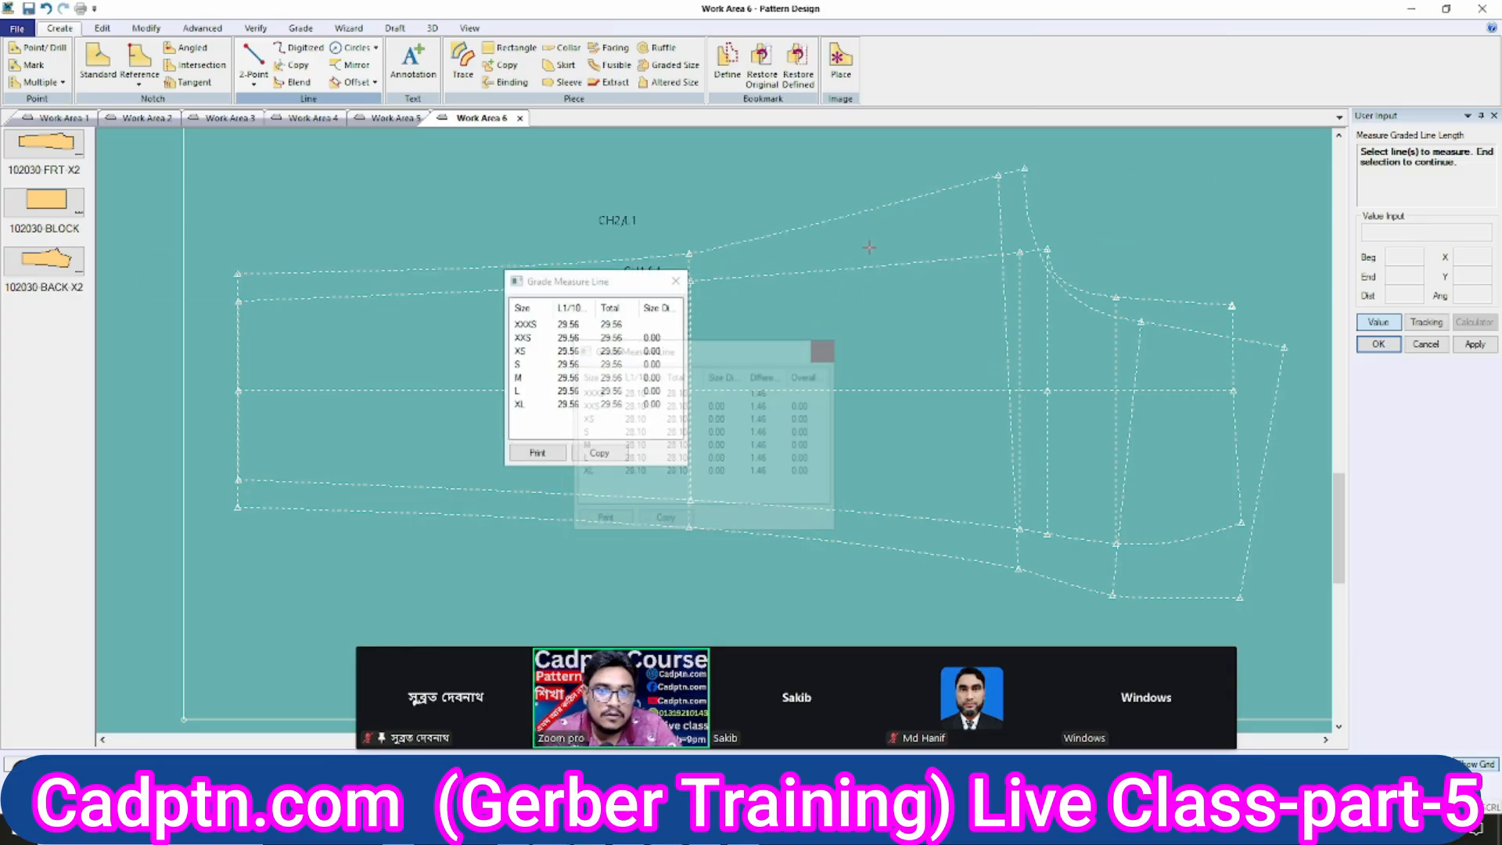
click(980, 181)
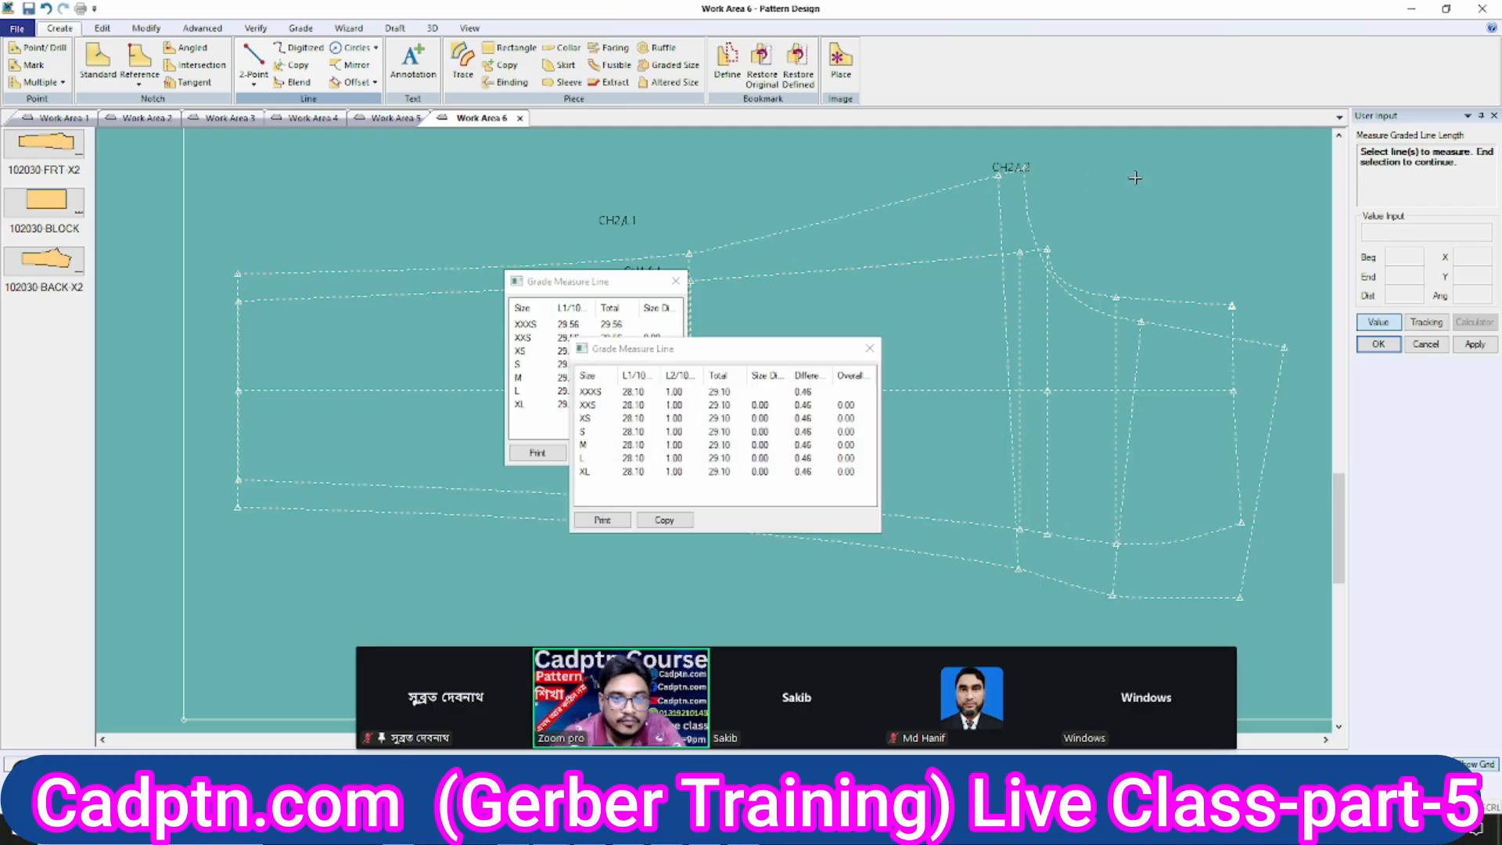
right_click(1138, 208)
click(1141, 209)
middle_drag(1057, 398, 1086, 324)
scroll(1049, 396, up, 1)
scroll(989, 378, up, 1)
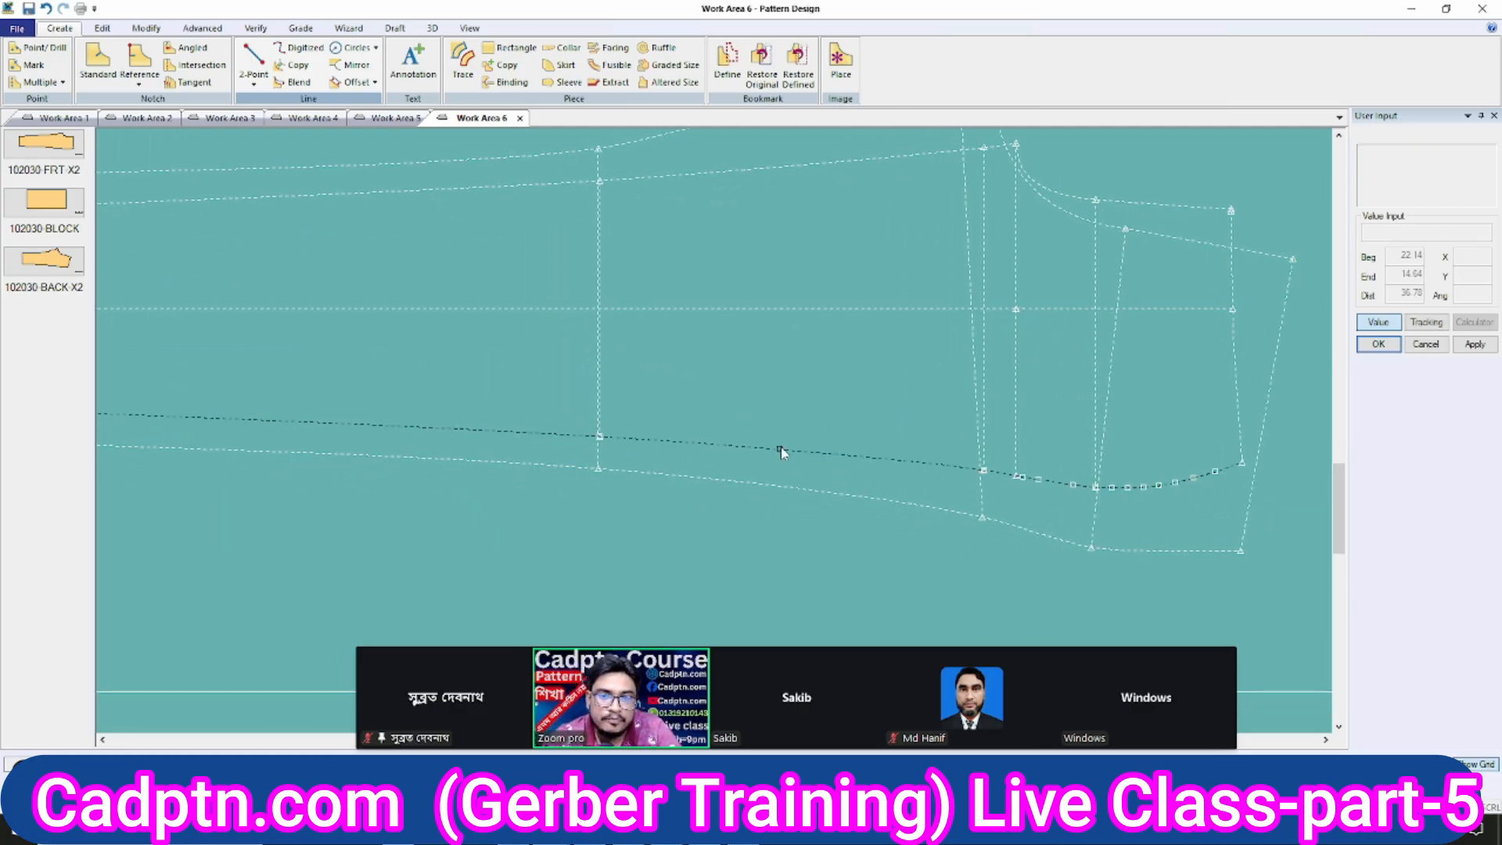
middle_drag(780, 449, 808, 422)
key(s)
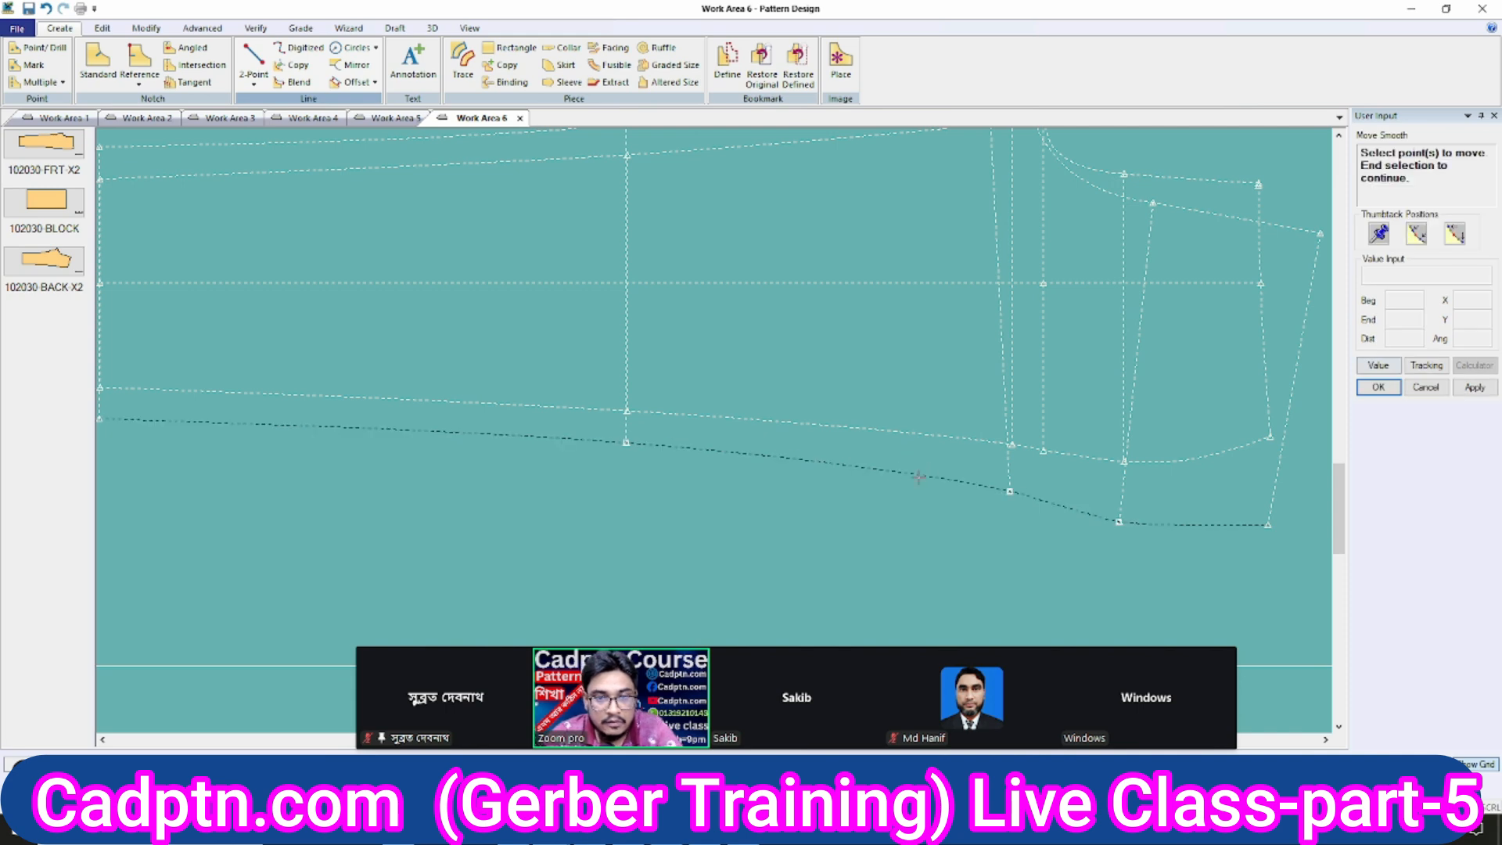
right_click(898, 312)
click(901, 318)
Add a point on the back side seam between the knee and thigh points.
middle_drag(917, 434, 944, 406)
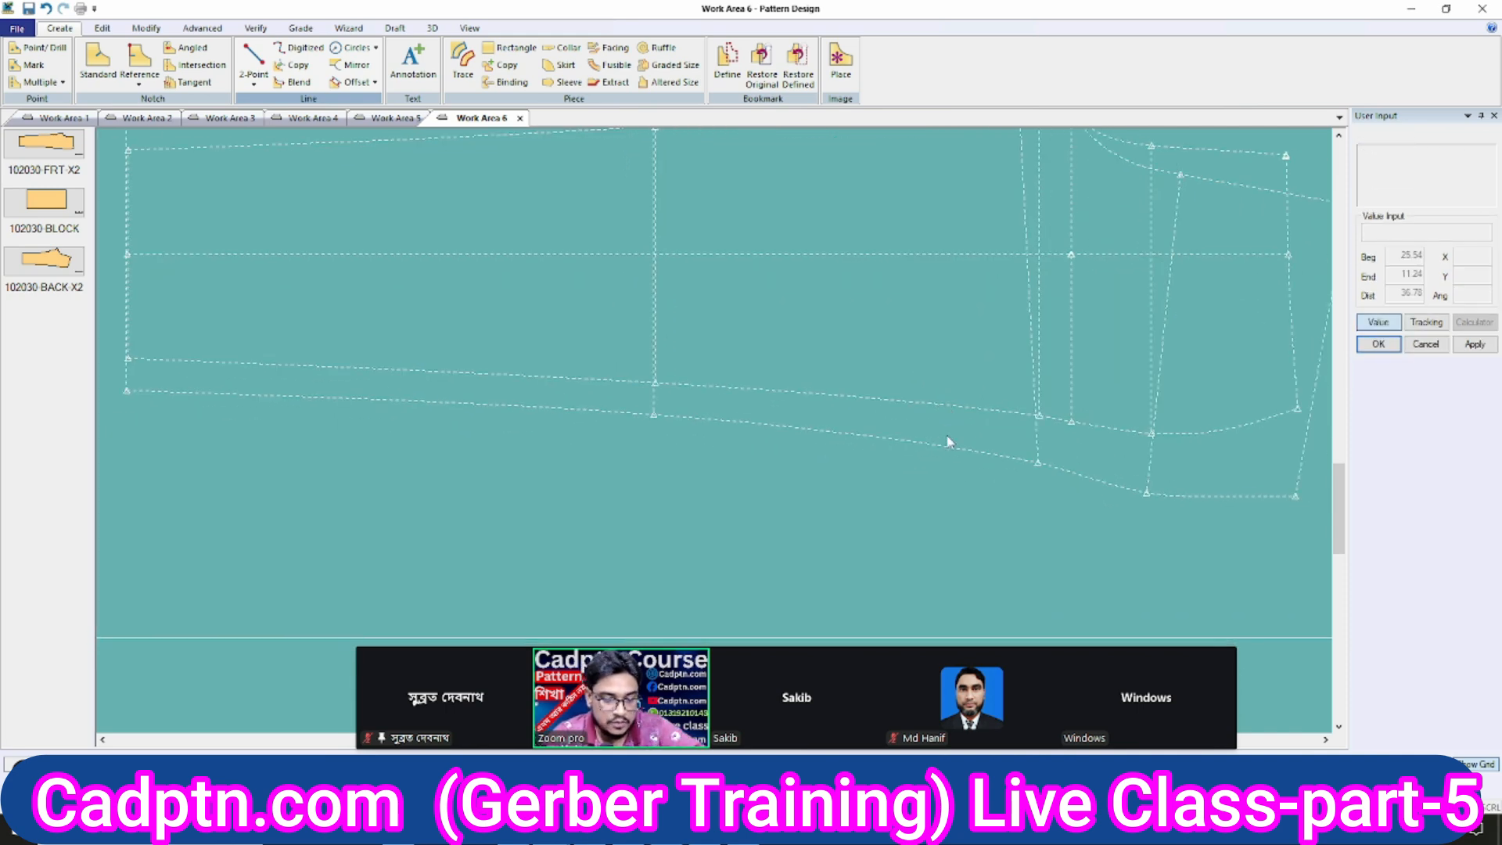
key(p)
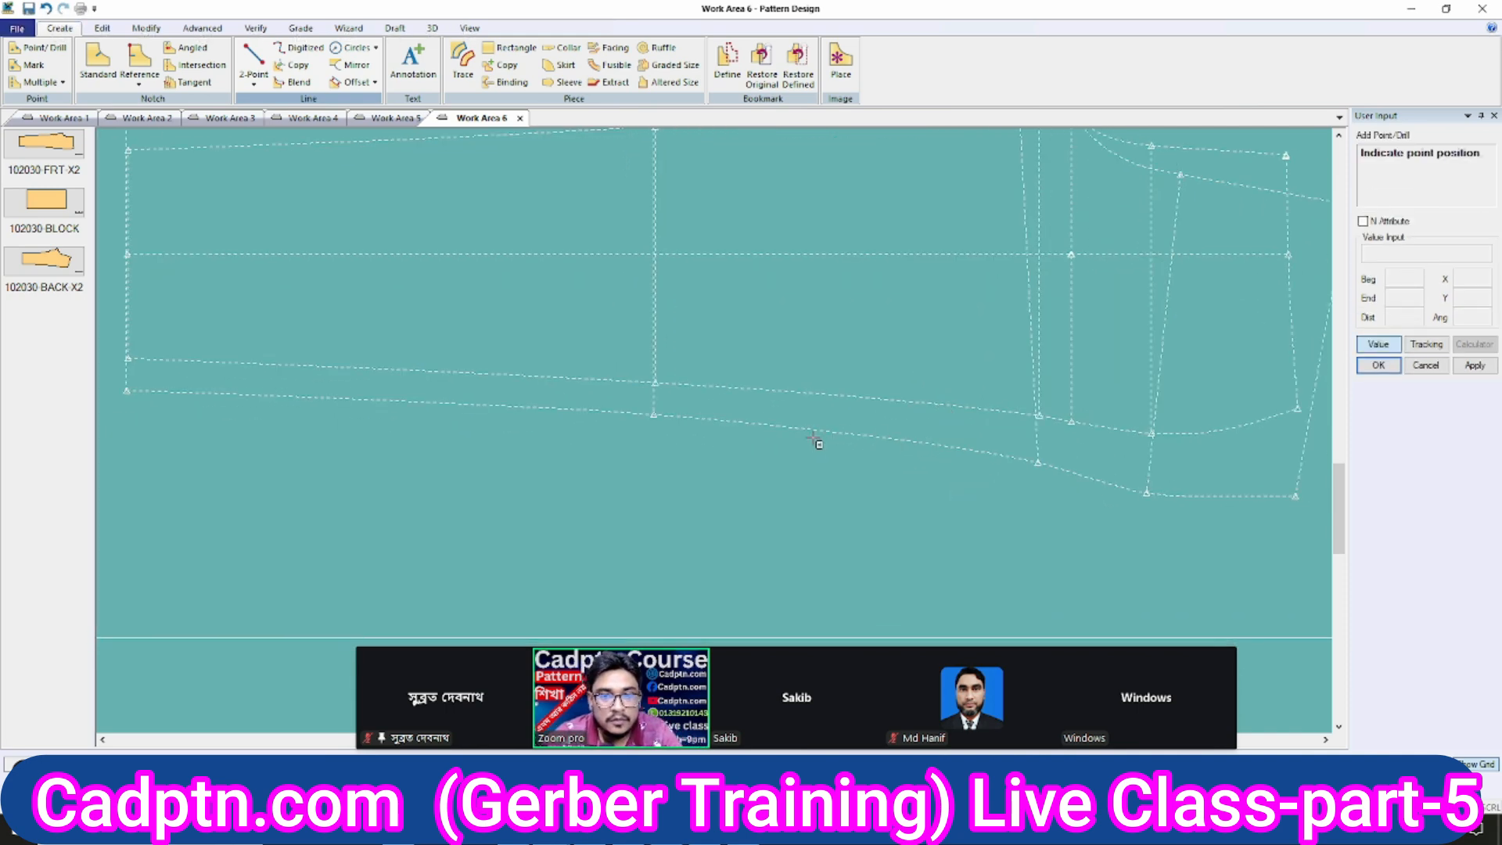
right_click(900, 287)
click(905, 294)
Select the added back side seam point for Move Smooth and limit the range with thumbtacks at the knee and thigh points.
mouse_move(871, 401)
middle_down()
mouse_move(896, 422)
mouse_move(896, 408)
middle_up()
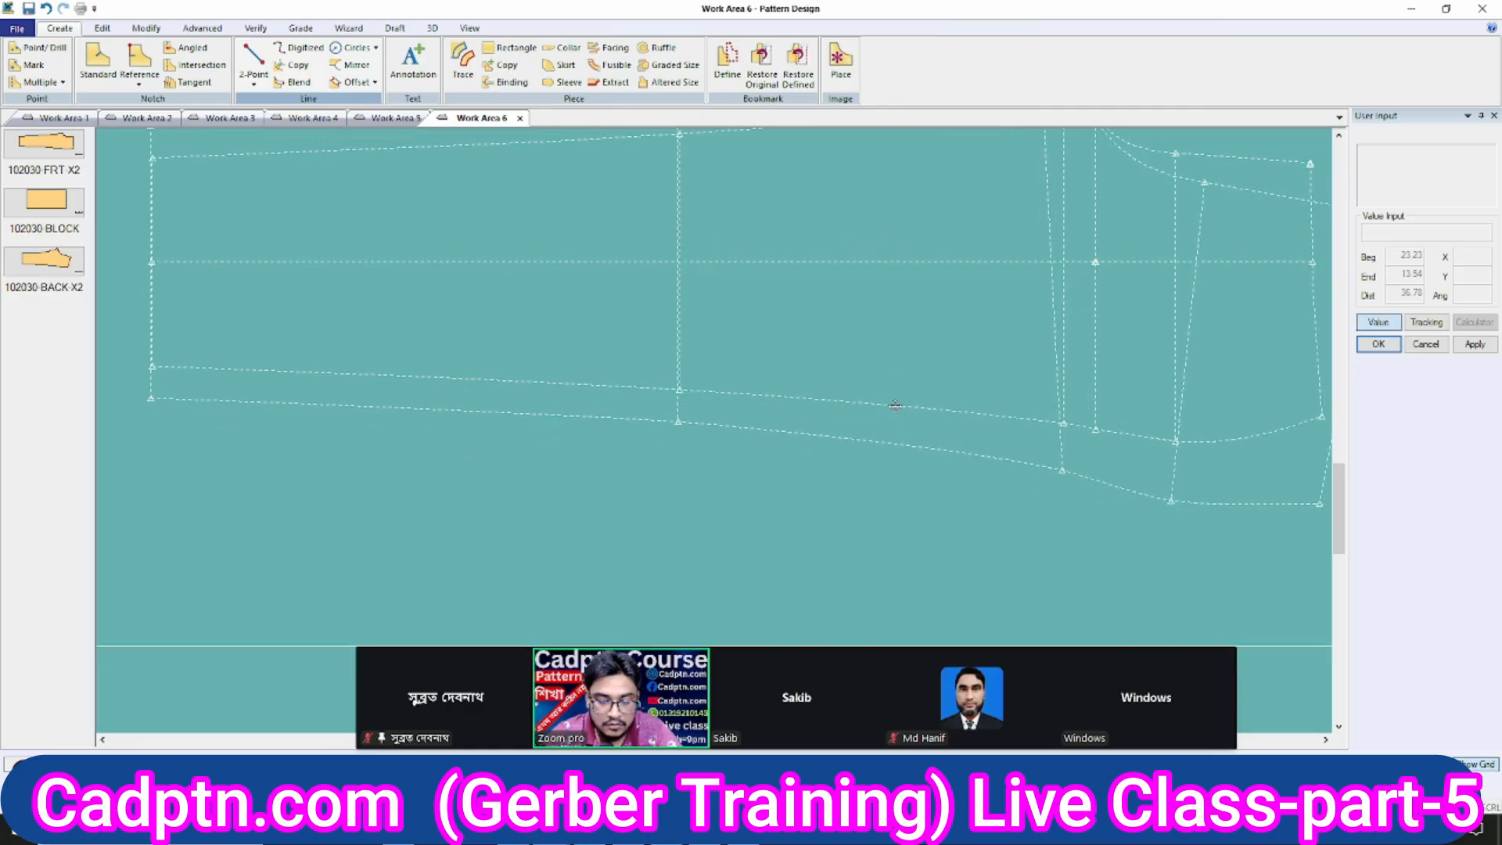
key(s)
click(909, 446)
scroll(1011, 383, down, 4)
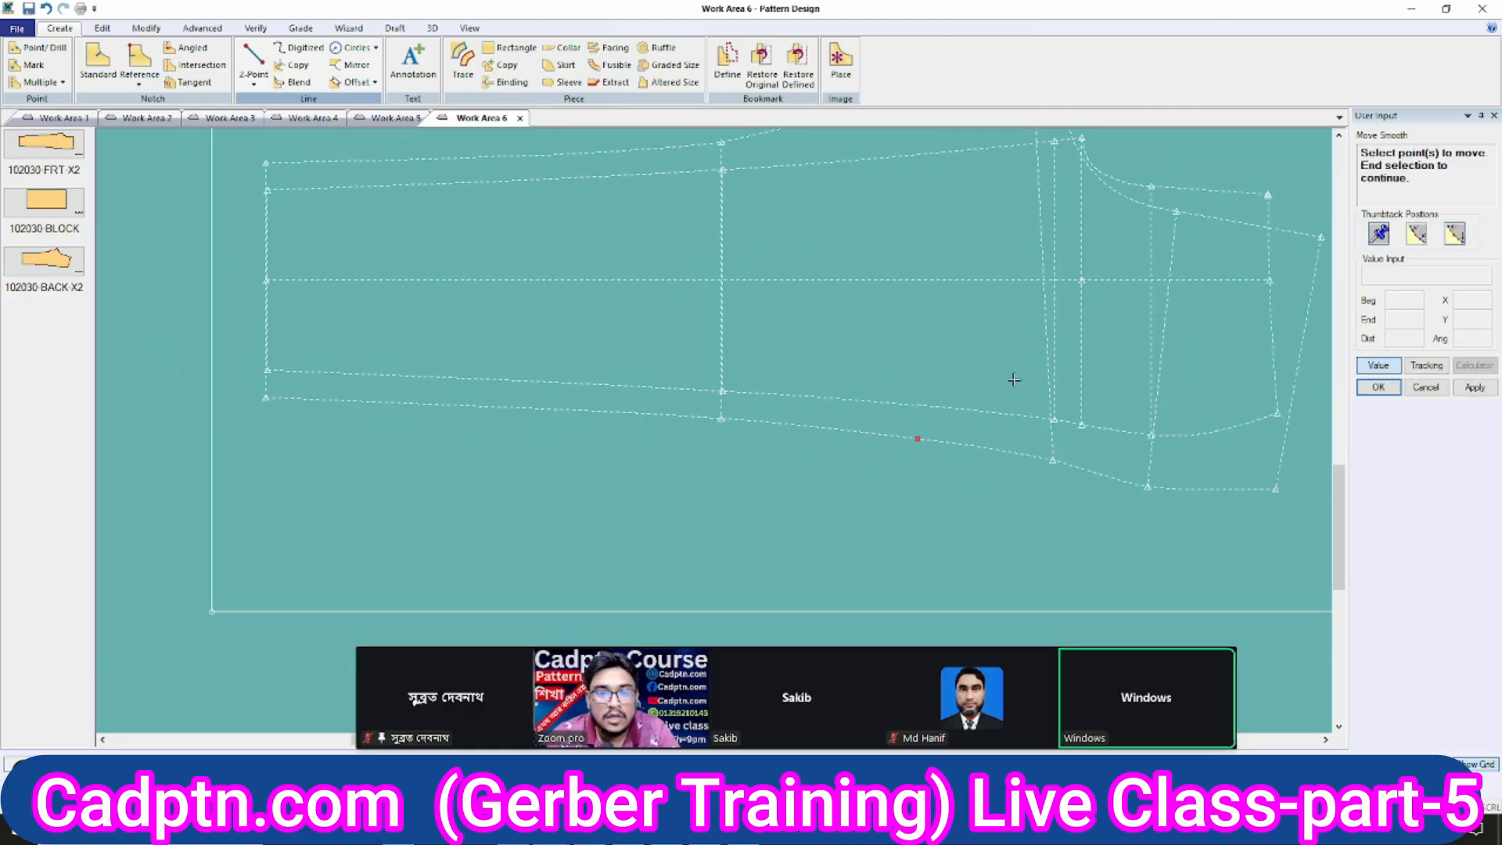
right_click(867, 289)
click(883, 297)
click(523, 379)
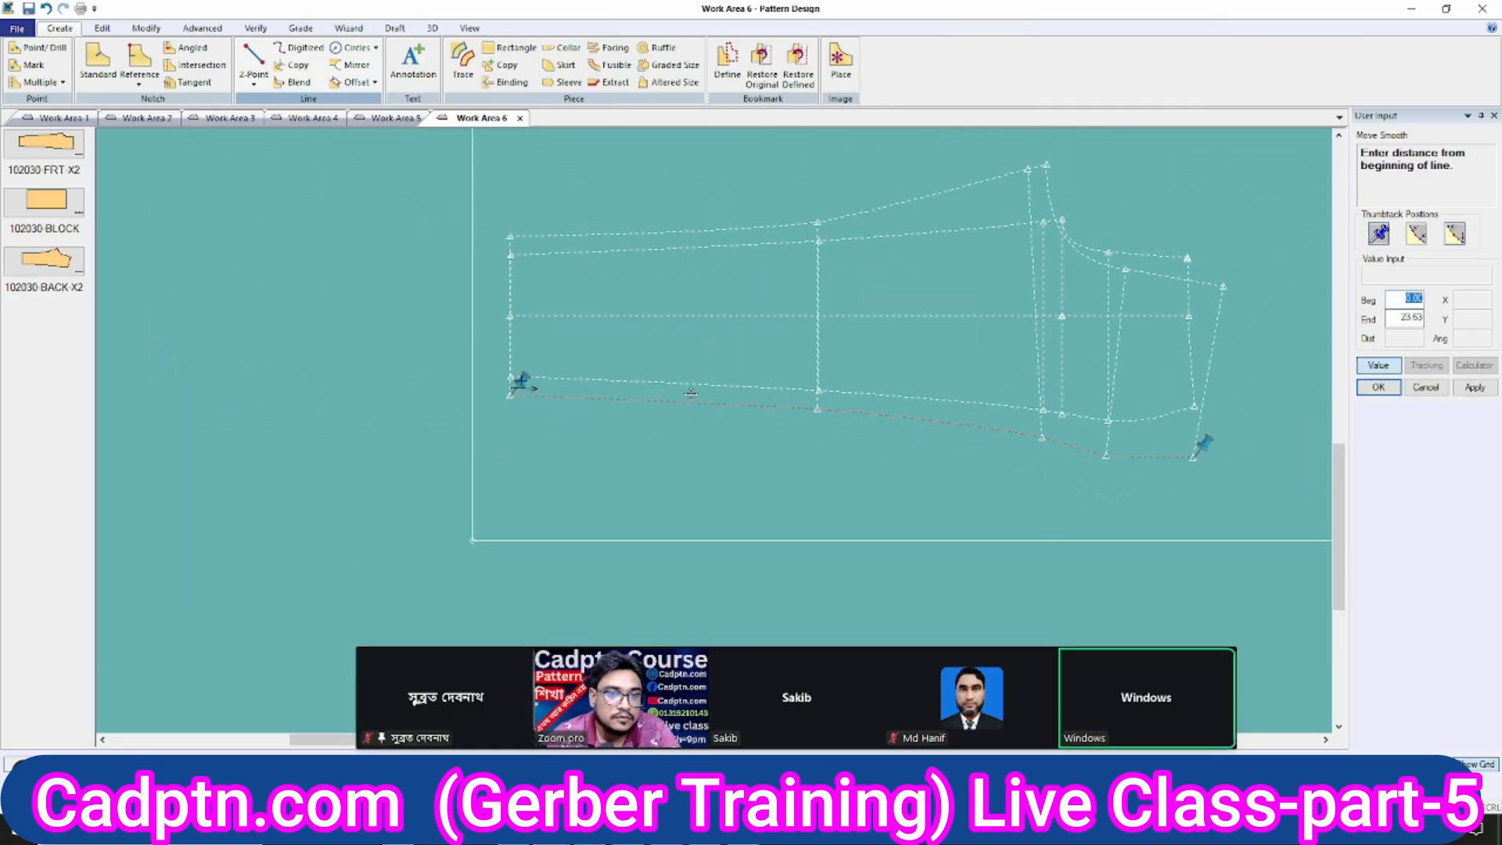
scroll(781, 413, up, 1)
click(1396, 371)
scroll(1119, 438, up, 3)
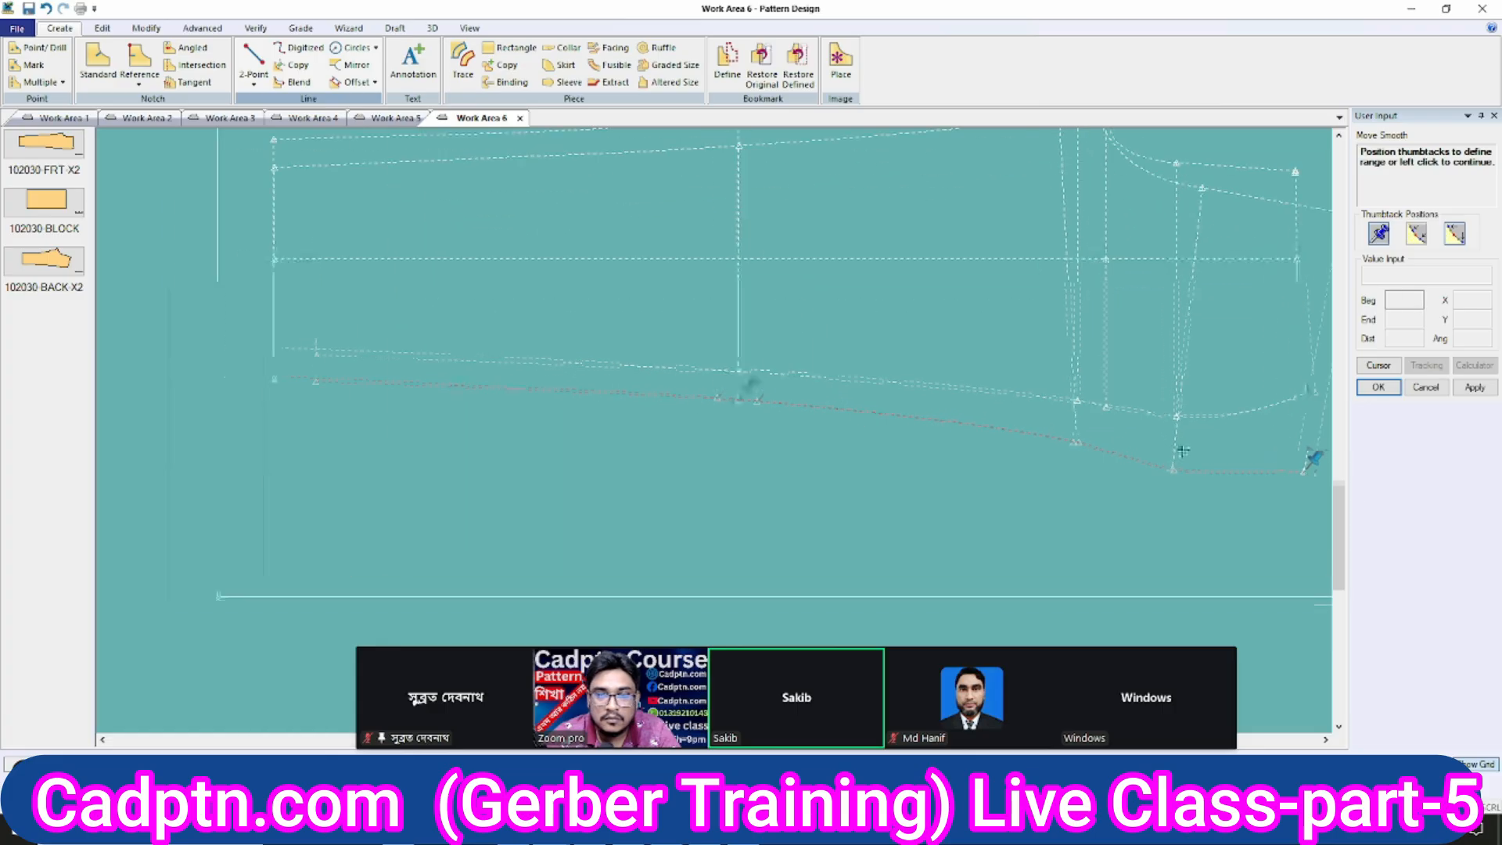
drag(1080, 463, 1070, 458)
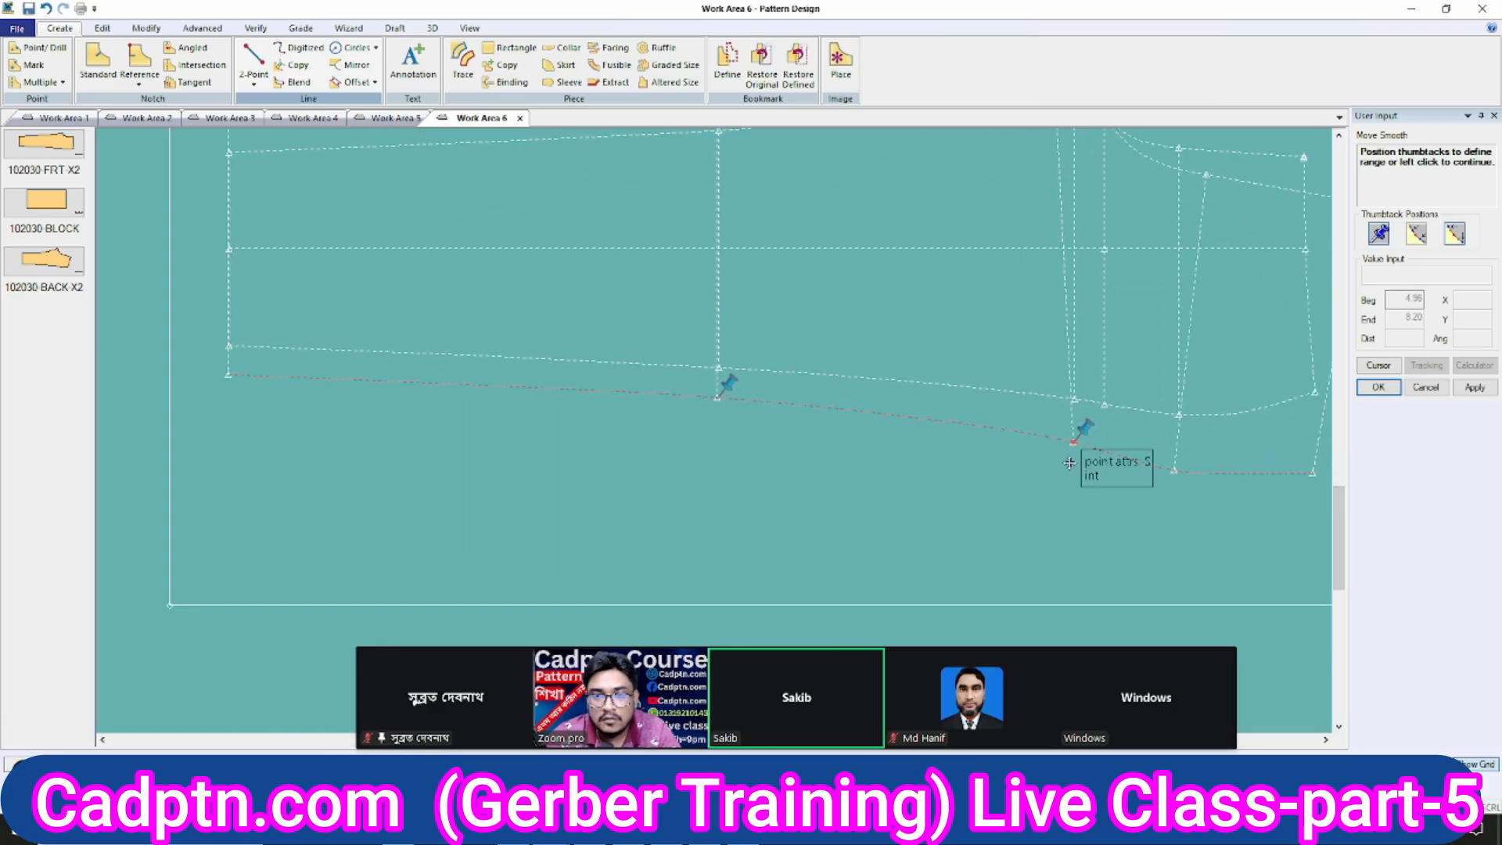
scroll(1130, 411, up, 2)
Move the added side seam point vertically to smooth the back side seam's curve between knee and thigh.
right_click(796, 231)
click(845, 241)
right_click(696, 285)
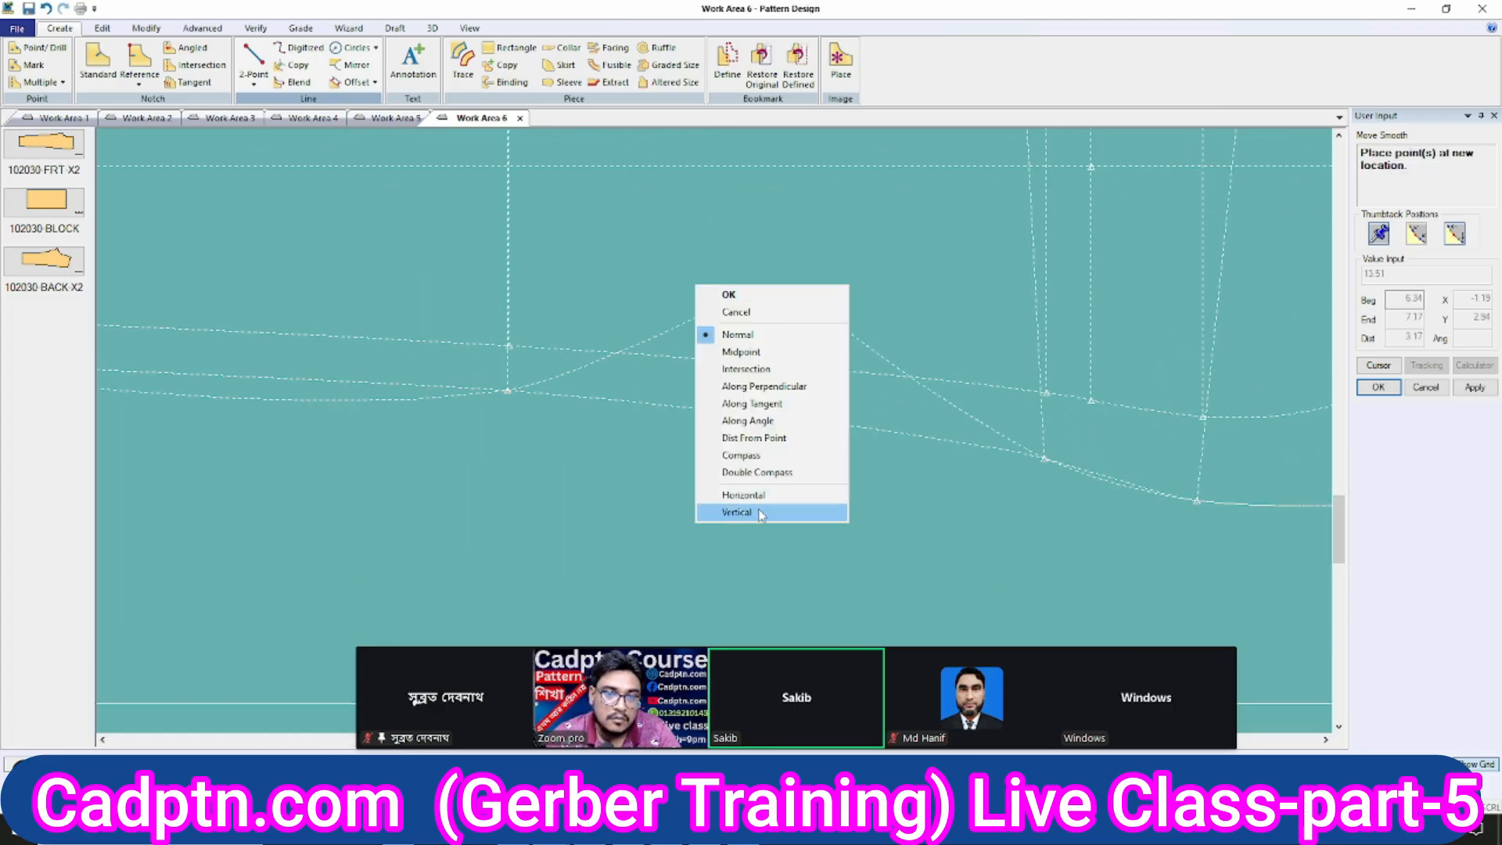
click(740, 511)
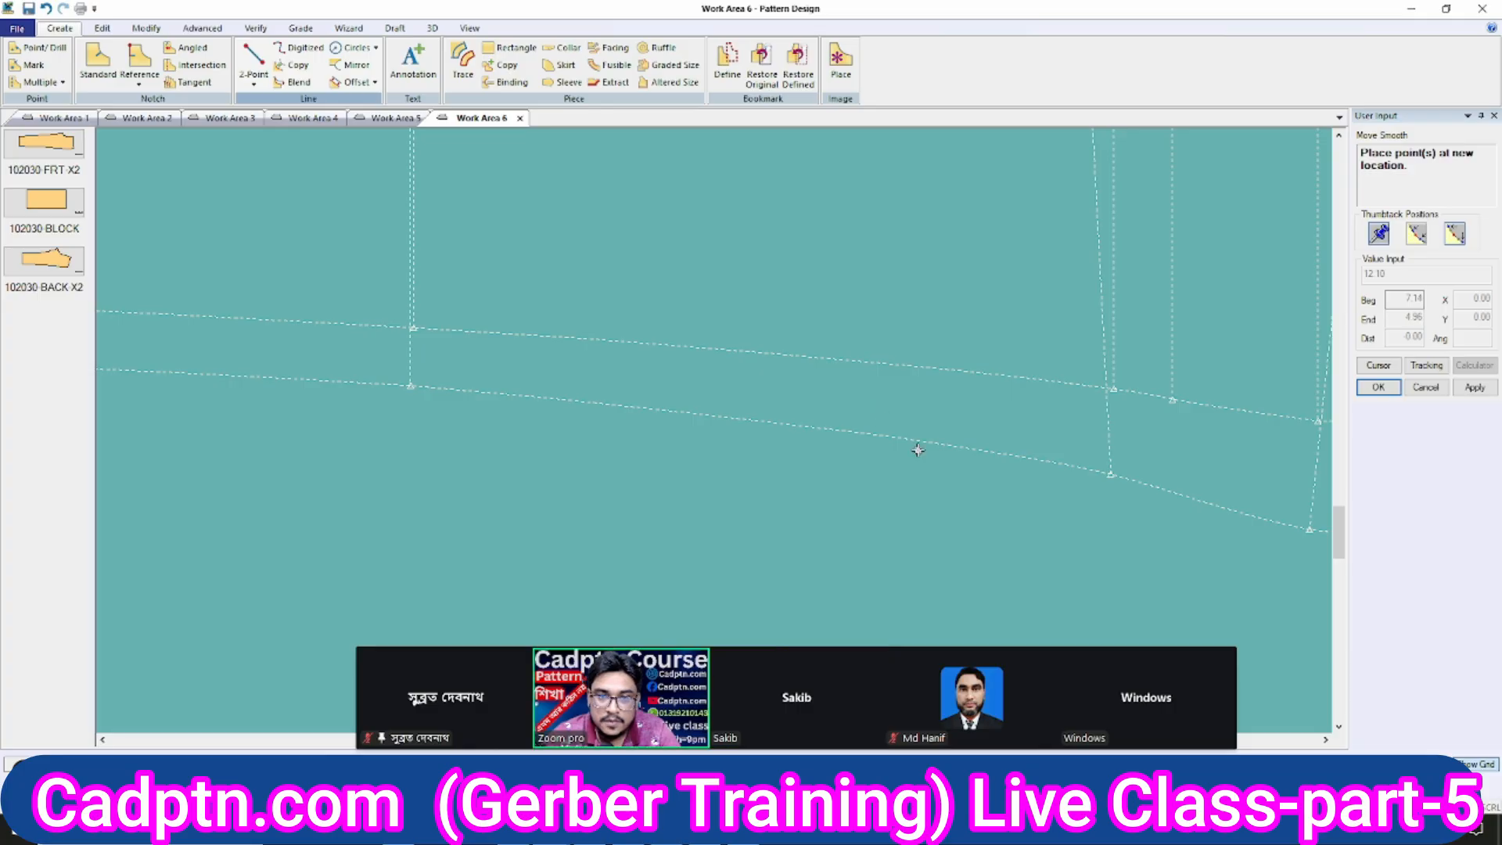
click(755, 423)
scroll(553, 462, down, 3)
scroll(993, 456, up, 3)
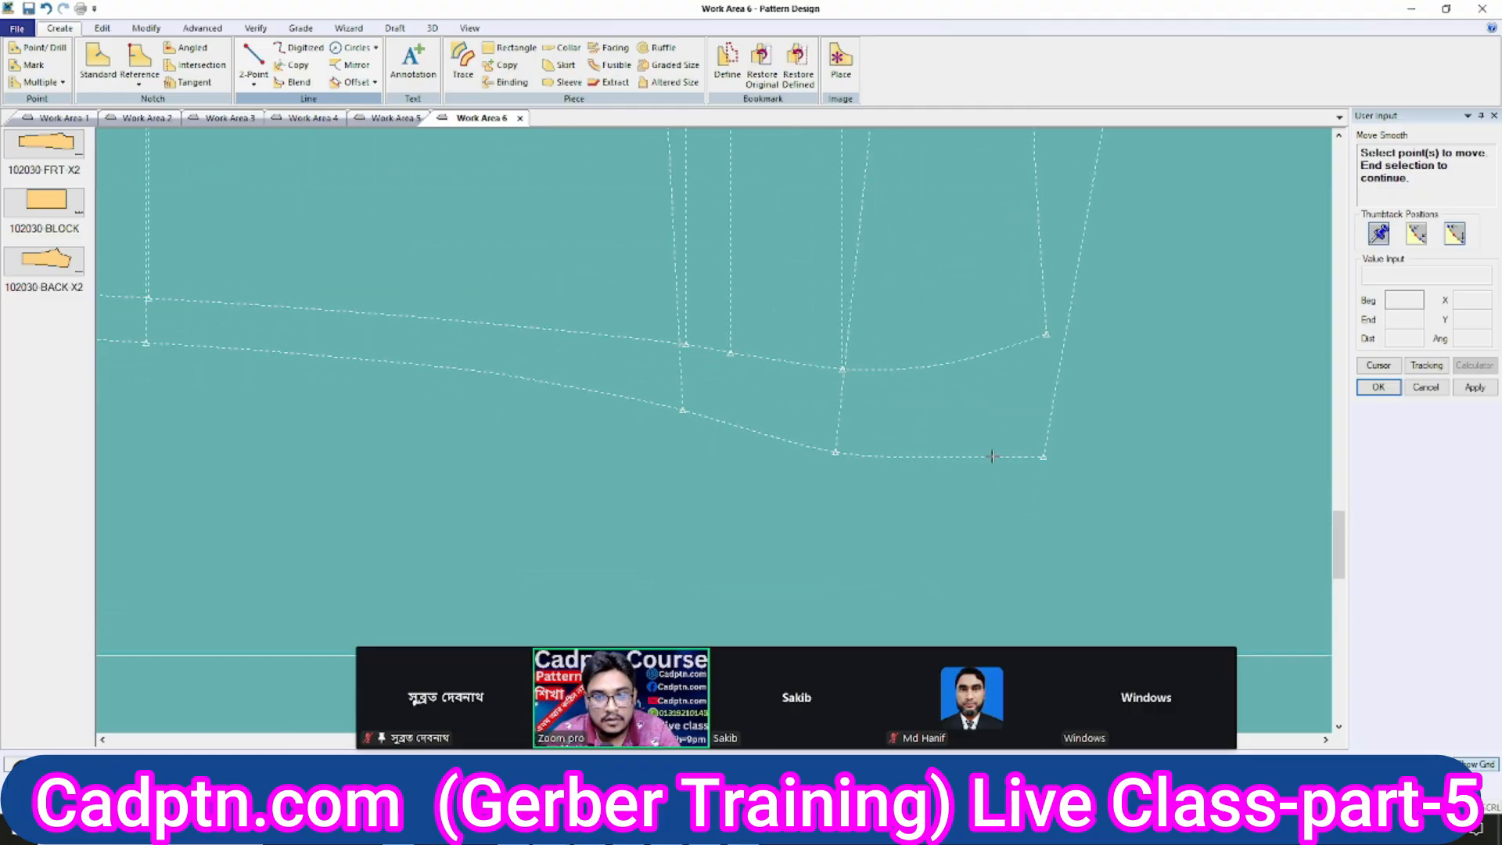
scroll(822, 554, down, 4)
scroll(758, 302, up, 4)
right_click(986, 288)
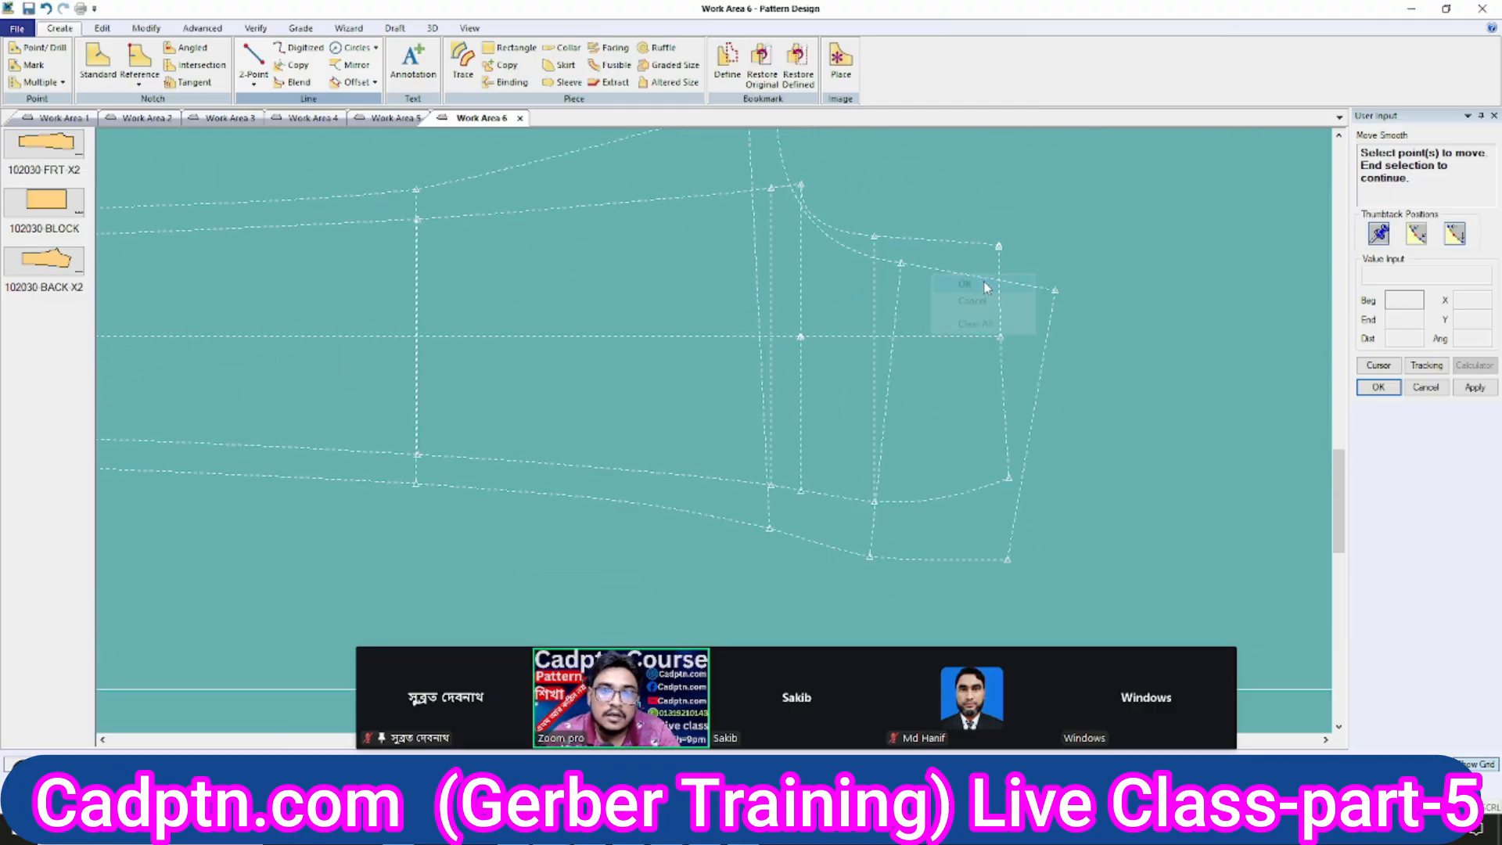
click(965, 284)
Save the draft block piece with the updated front and back lines.
scroll(923, 328, down, 3)
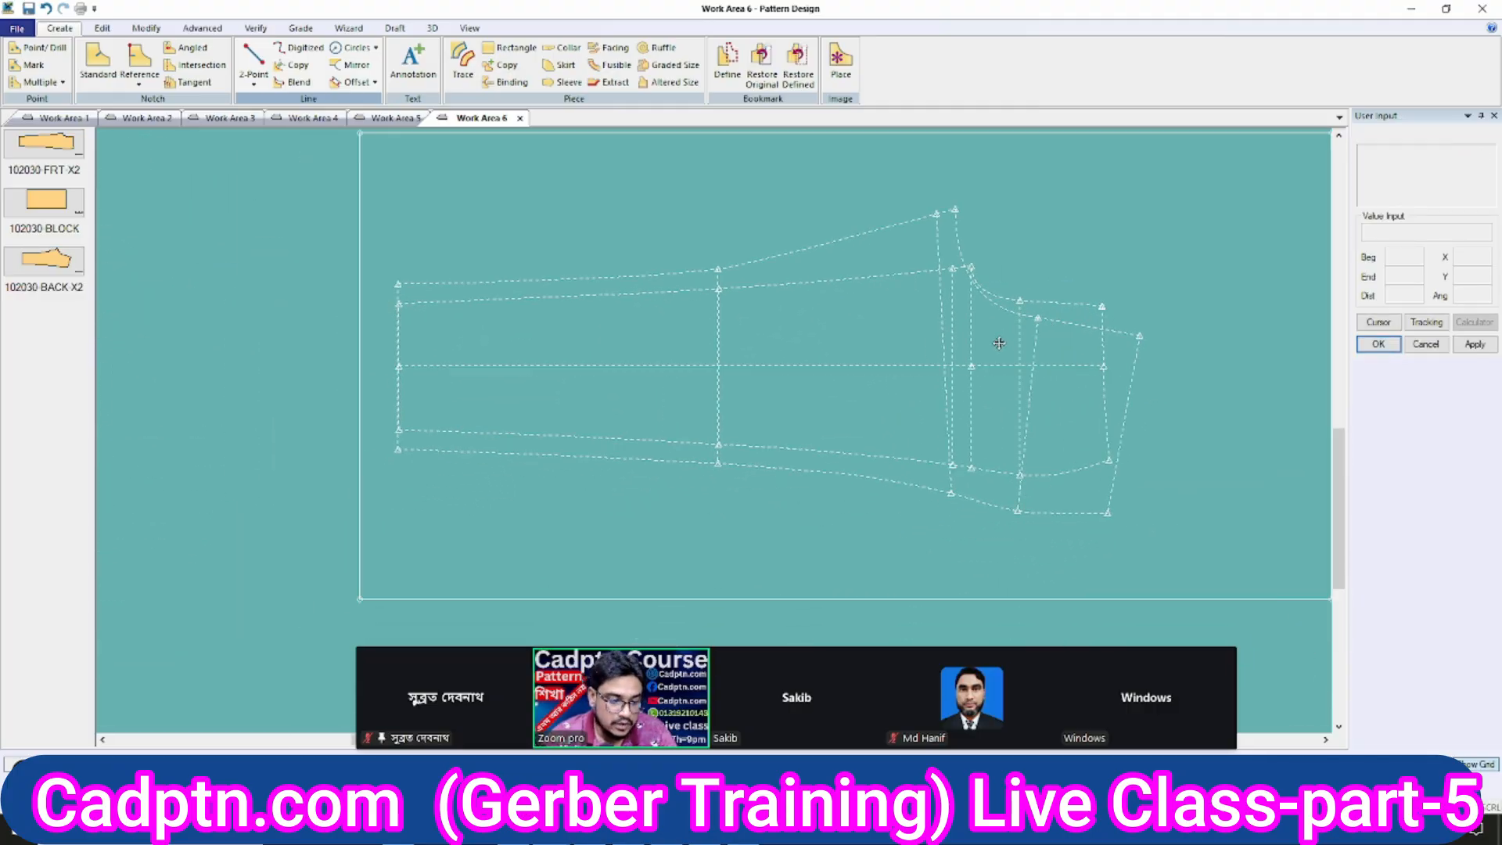
key(ctrl+s)
click(980, 266)
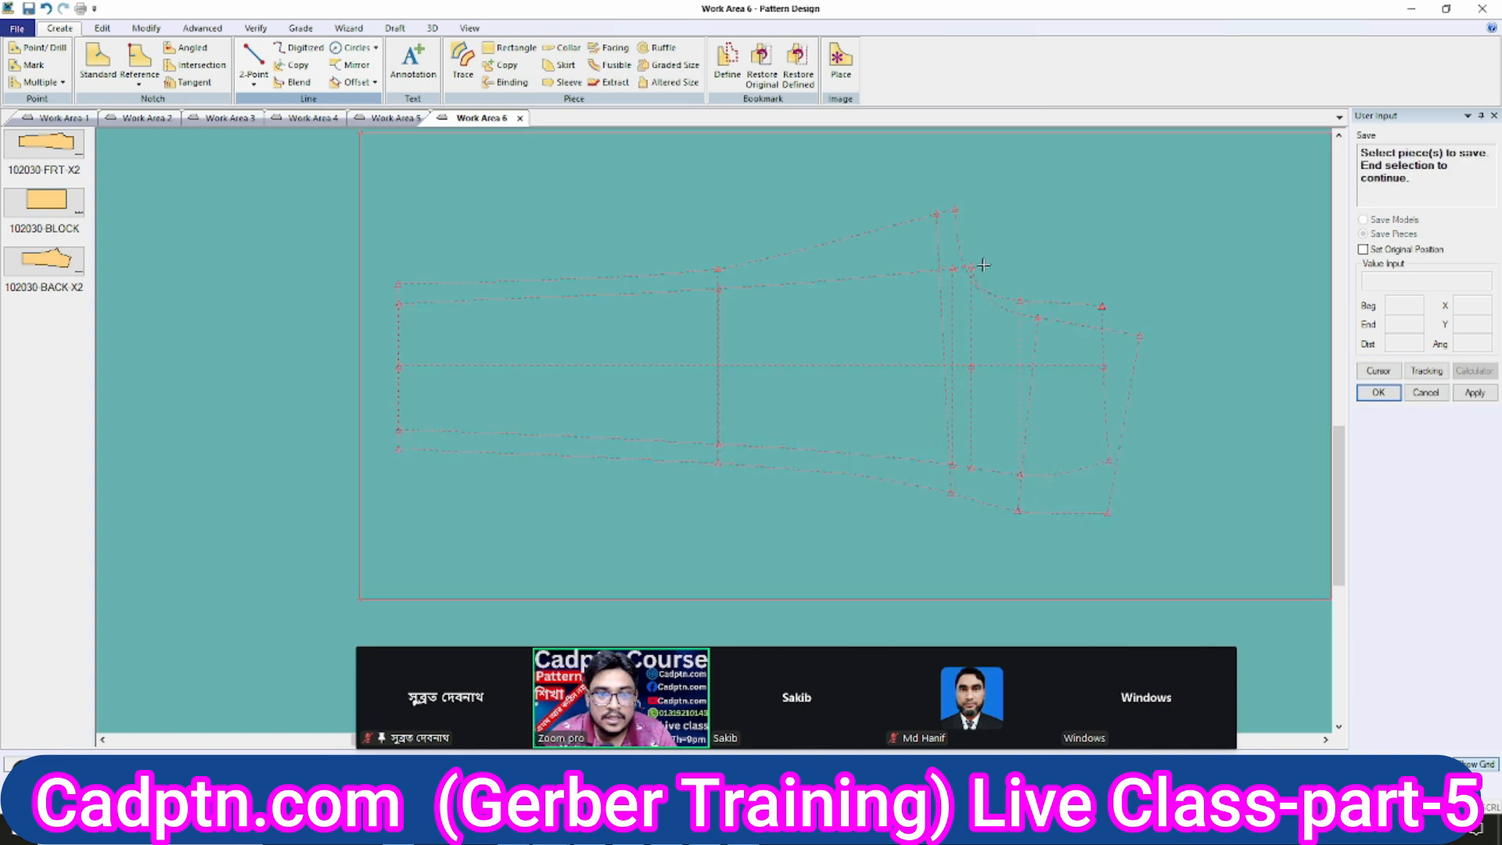
right_click(941, 257)
click(970, 268)
Trace the back's thigh-to-hip section from its crotch curve, hip line, side seam and thigh line, and place it clear of the draft block.
middle_drag(862, 338, 850, 341)
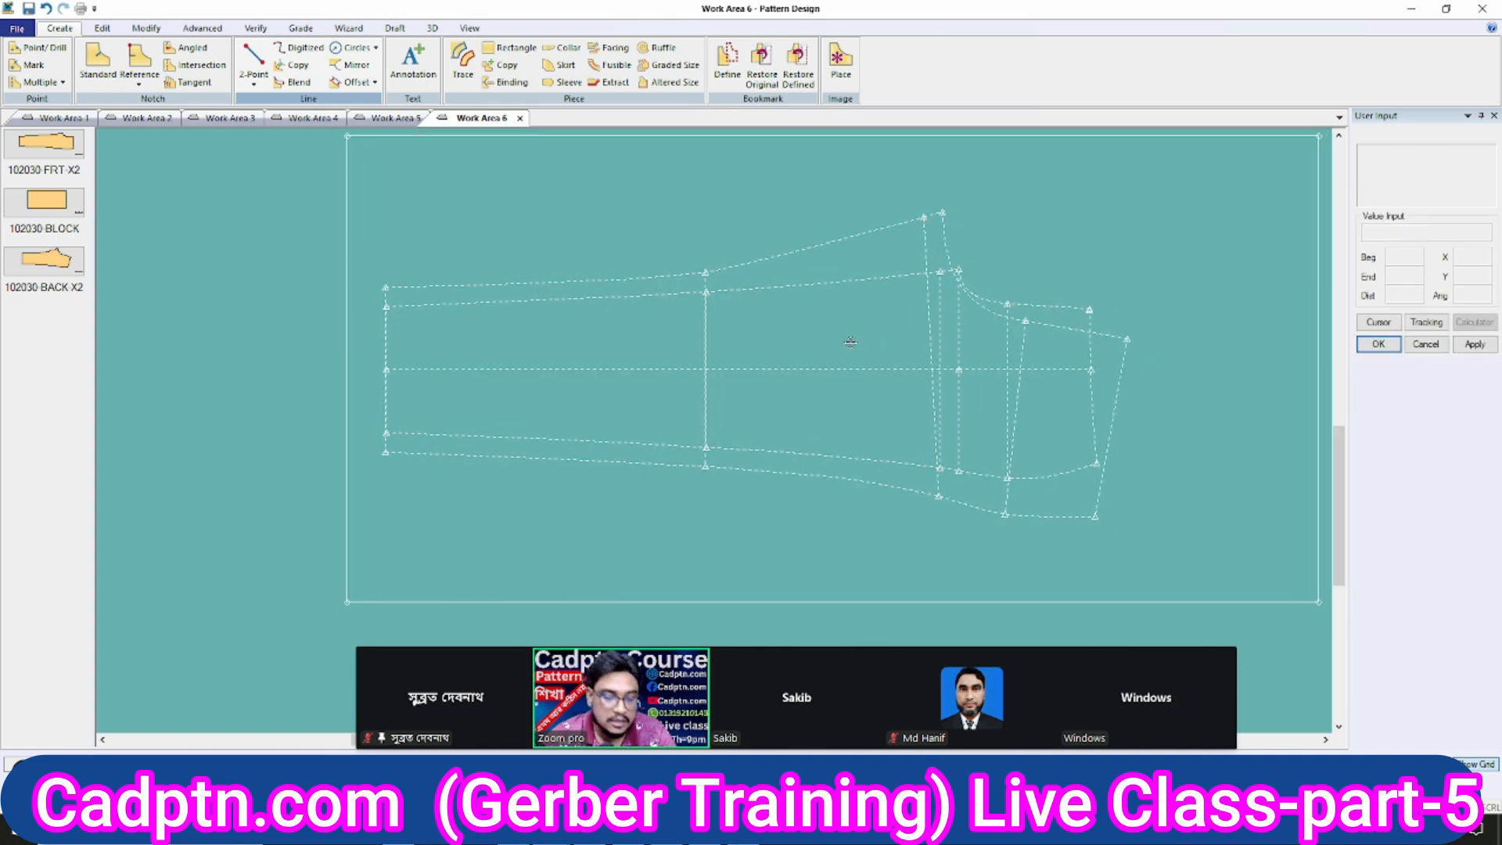
key(ctrl+t)
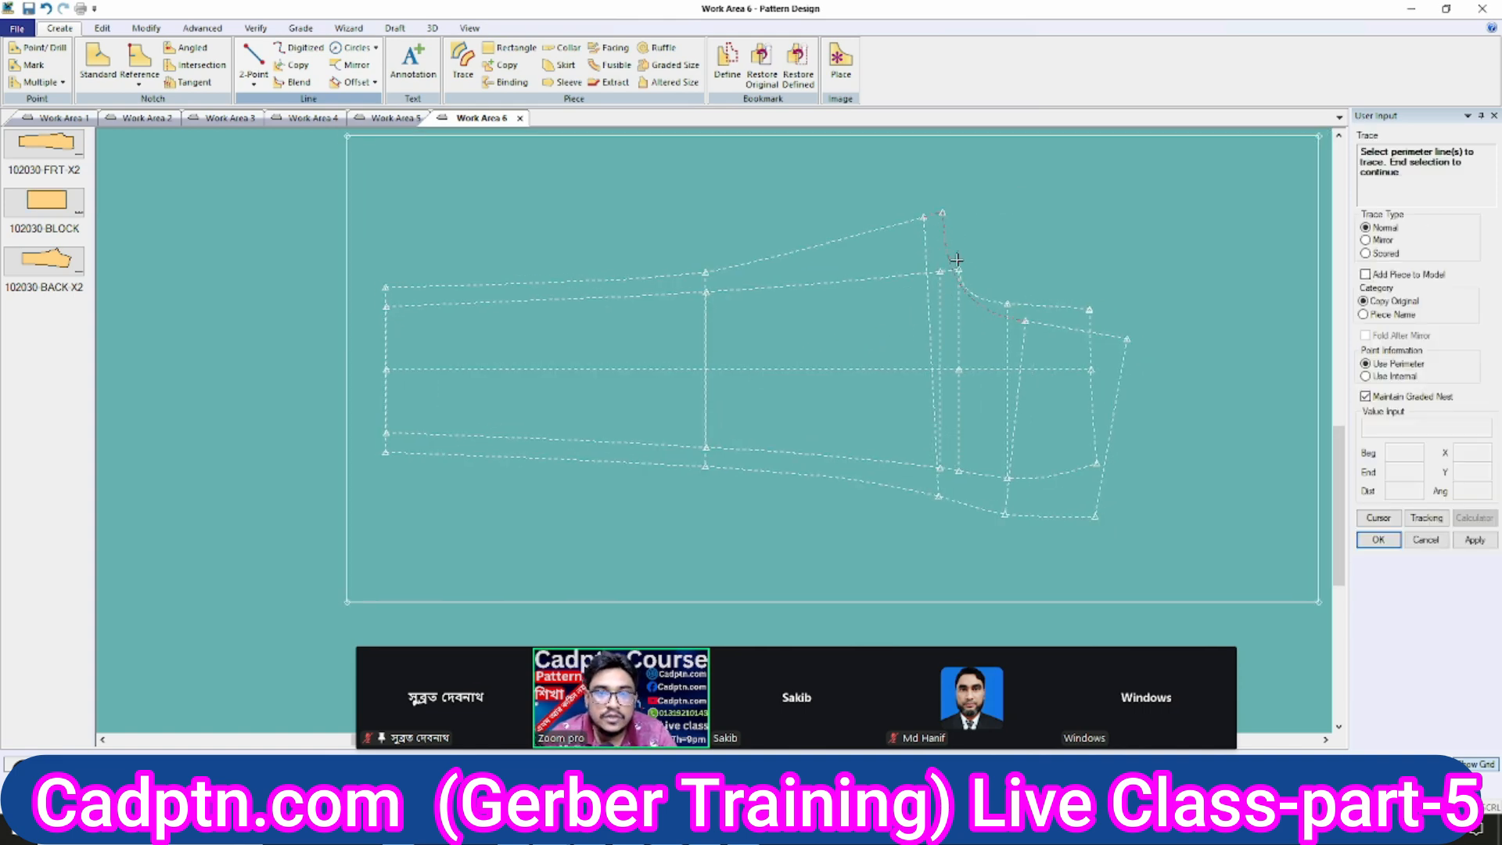
click(1017, 392)
click(970, 505)
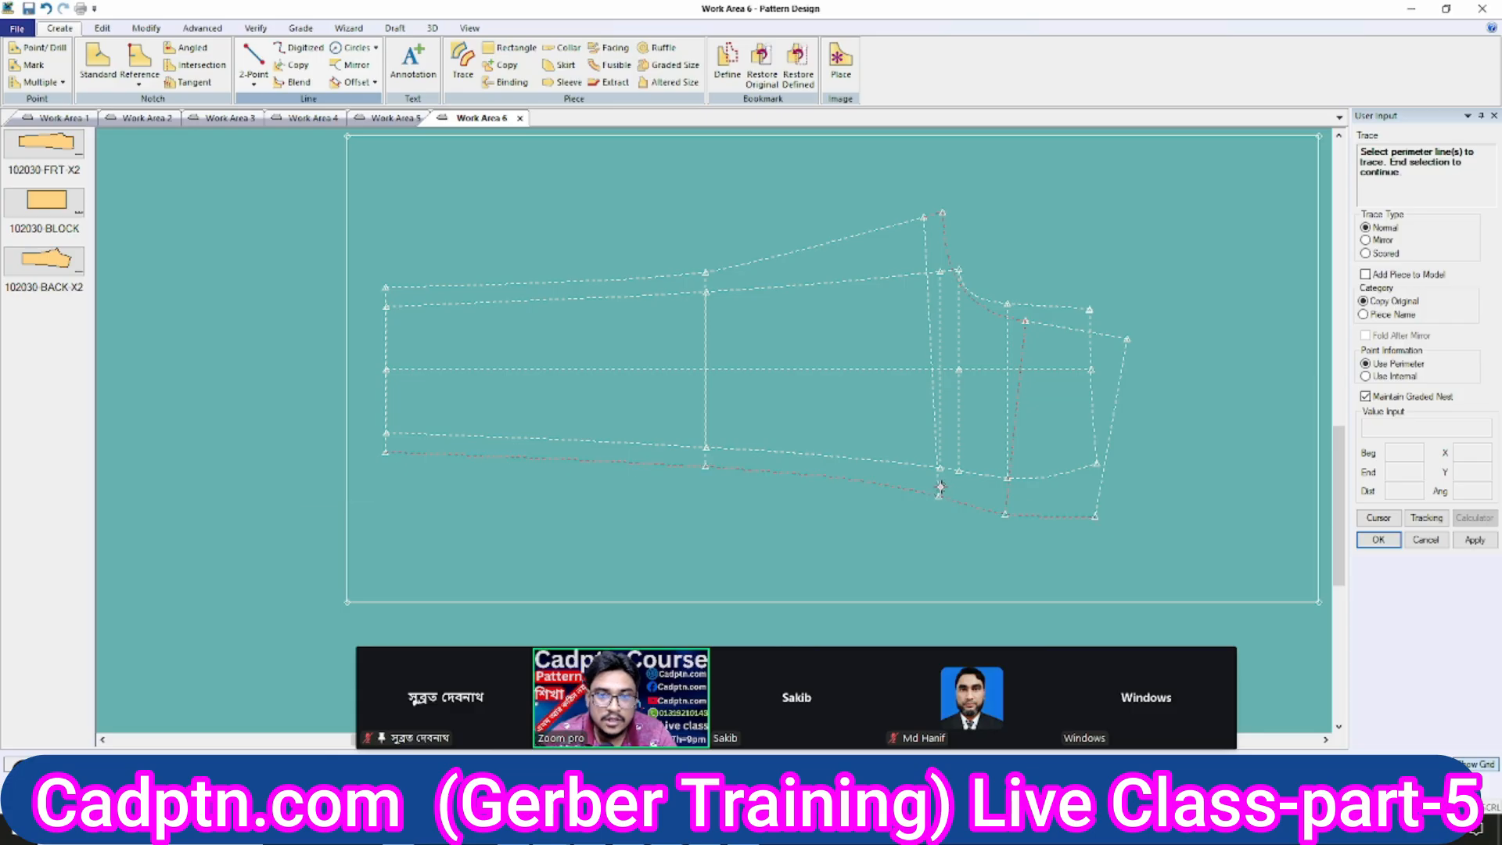
right_click(968, 208)
click(987, 215)
scroll(806, 602, down, 2)
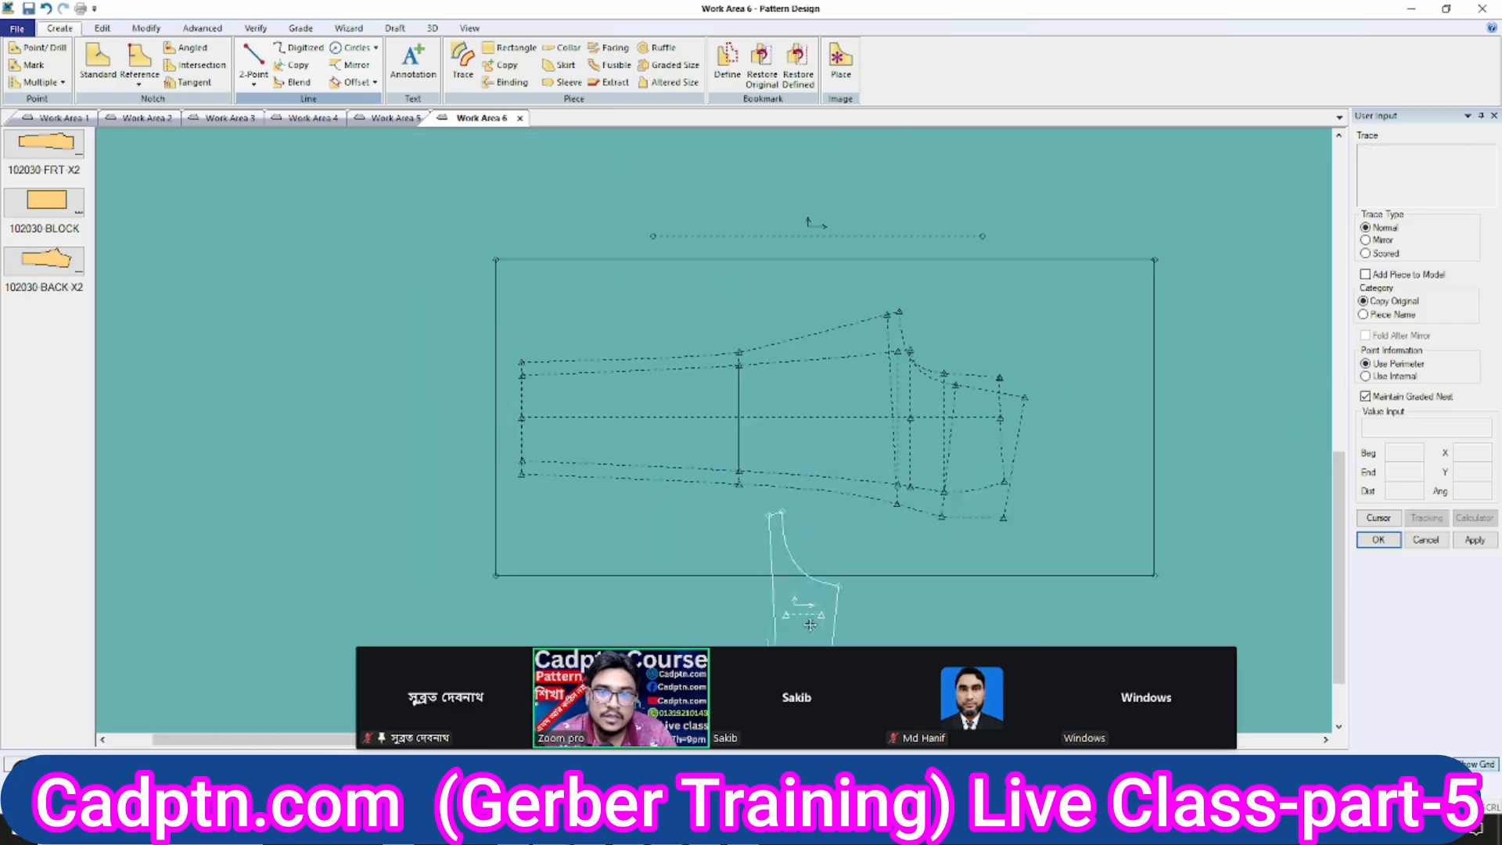
right_click(1170, 244)
click(1182, 252)
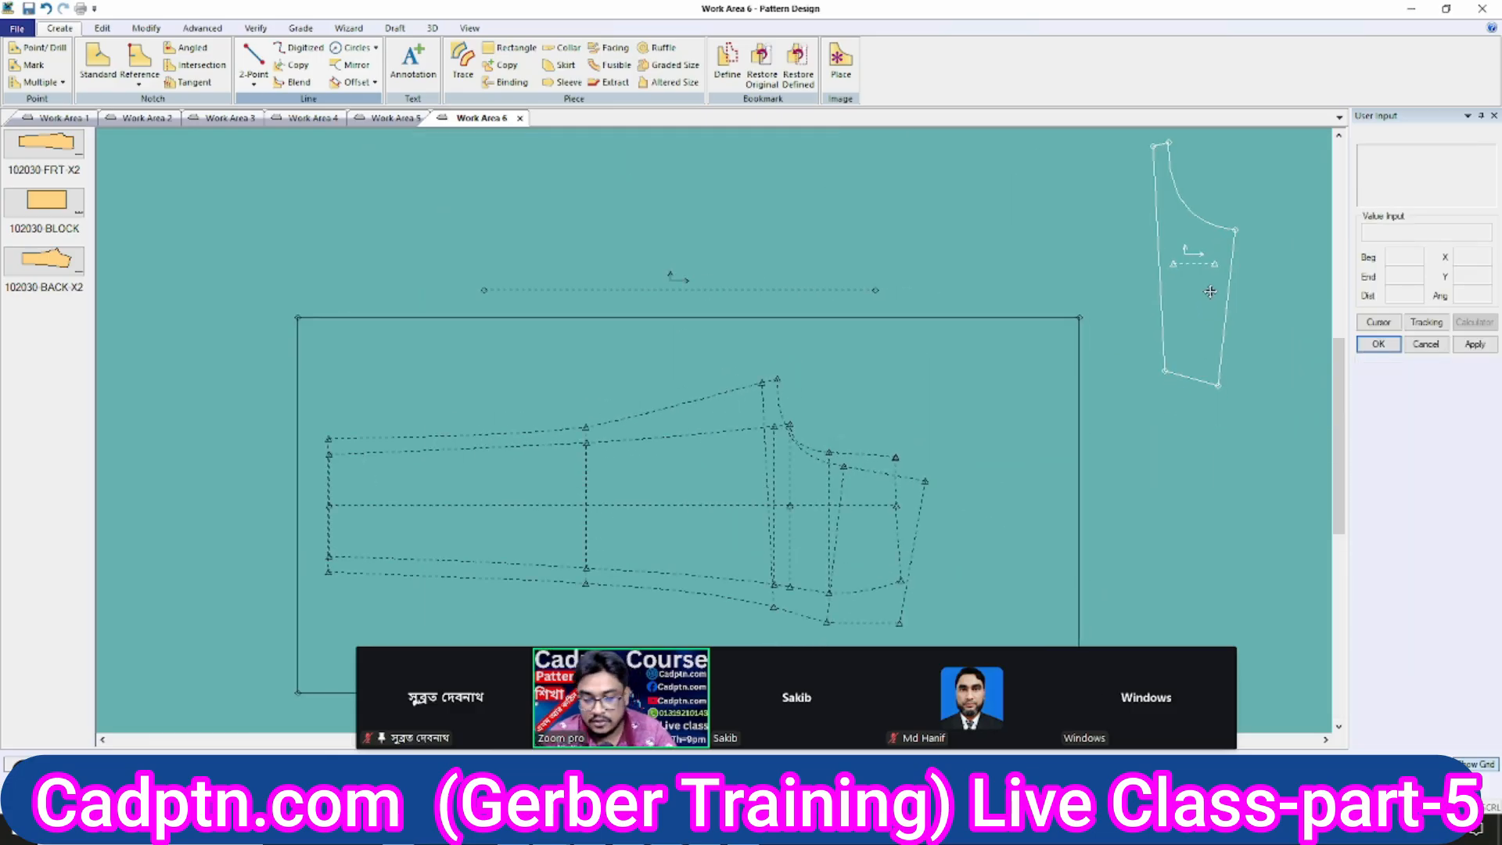
Flip the traced back thigh-to-hip piece vertically.
click(1155, 227)
right_click(1144, 225)
click(1174, 235)
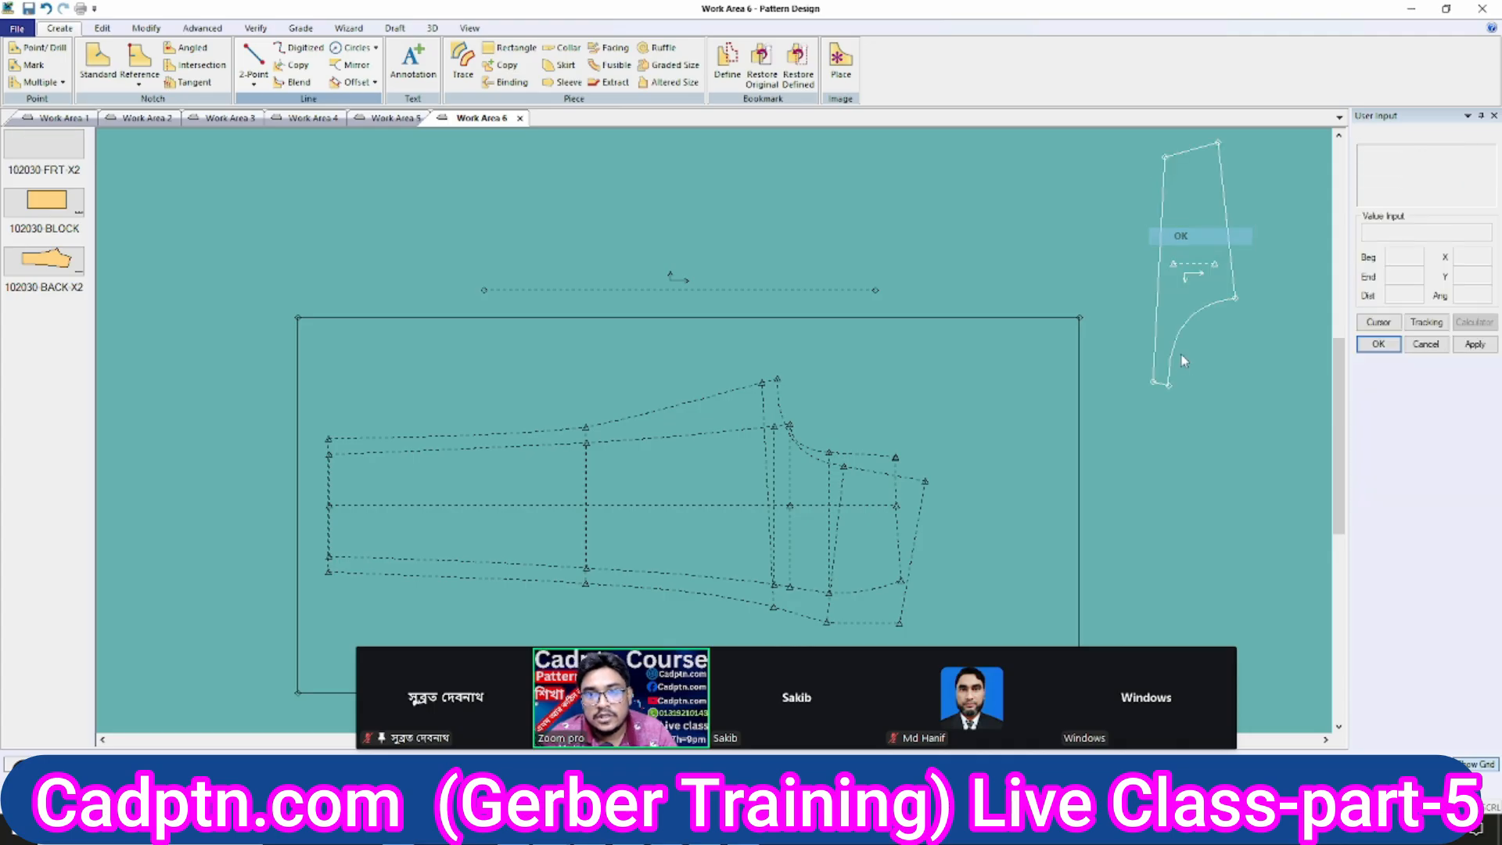
Set and rotate the flipped back piece onto the draft, matching its short inseam end to the front's segment between crotch point and thigh line.
click(1173, 325)
scroll(805, 430, up, 3)
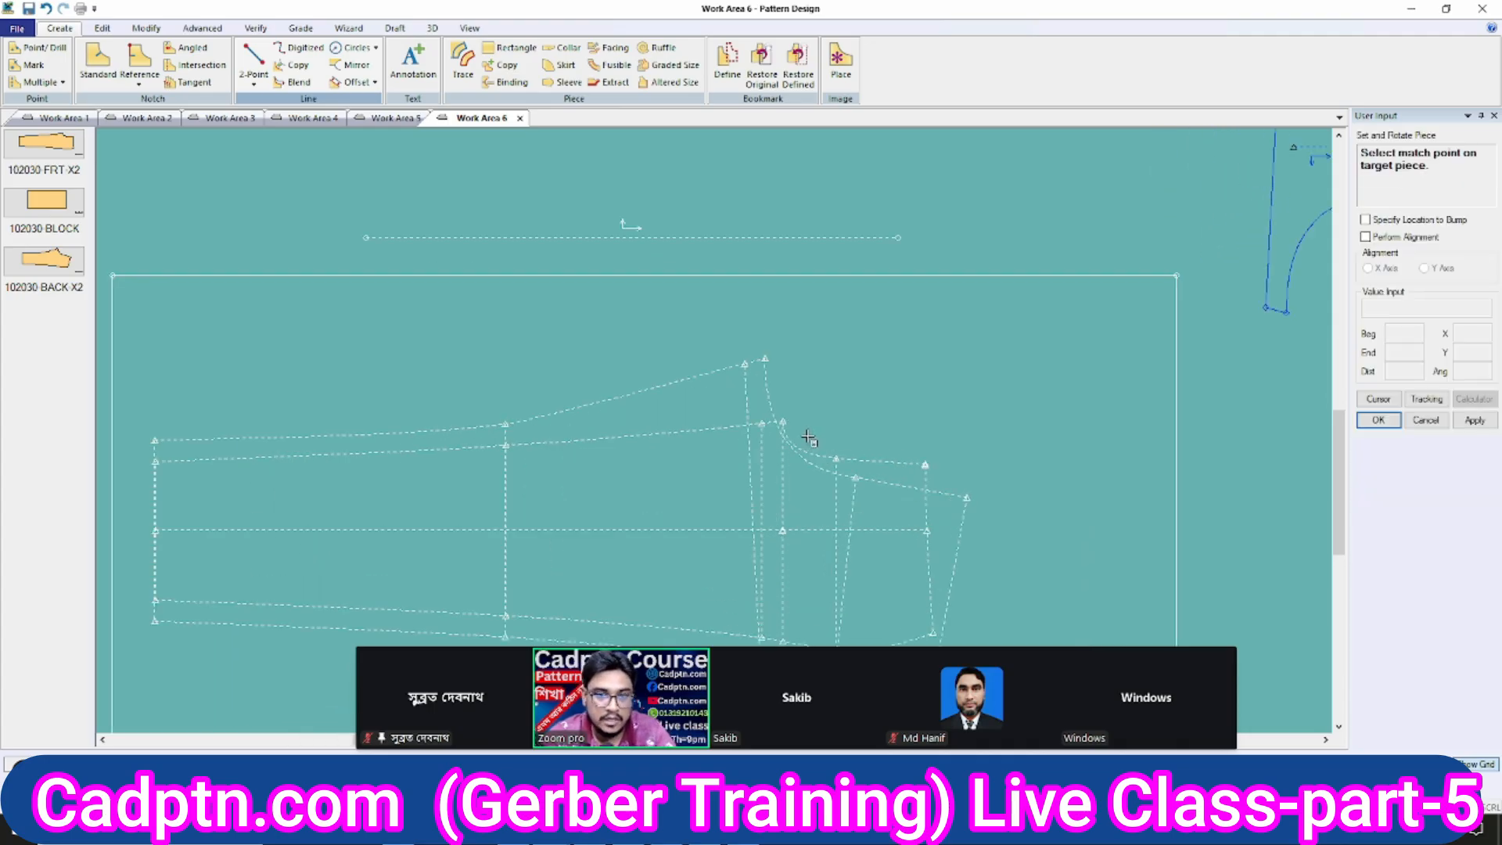
click(786, 419)
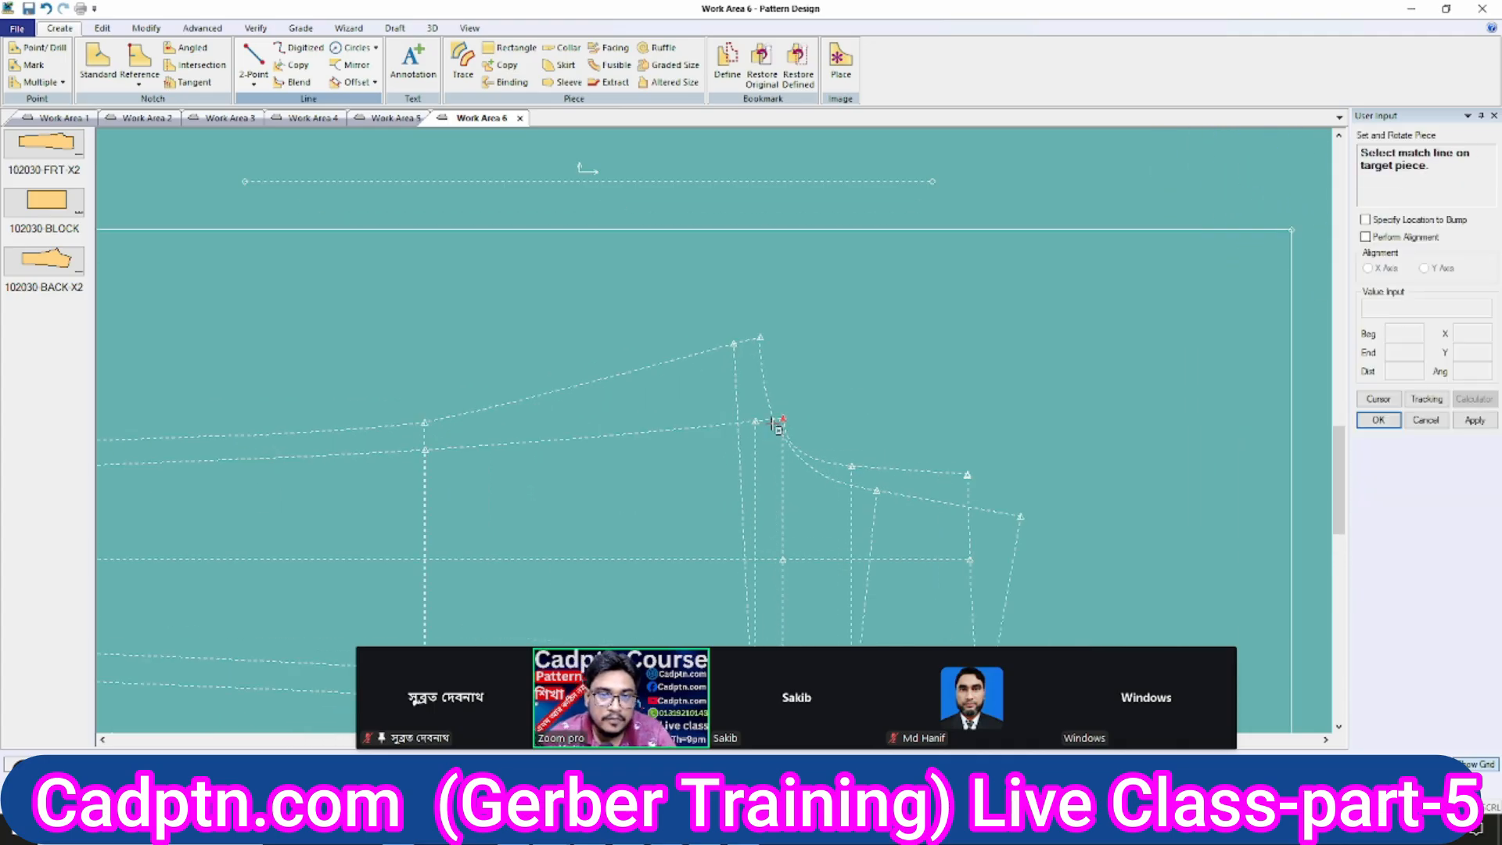
click(758, 423)
scroll(757, 422, down, 2)
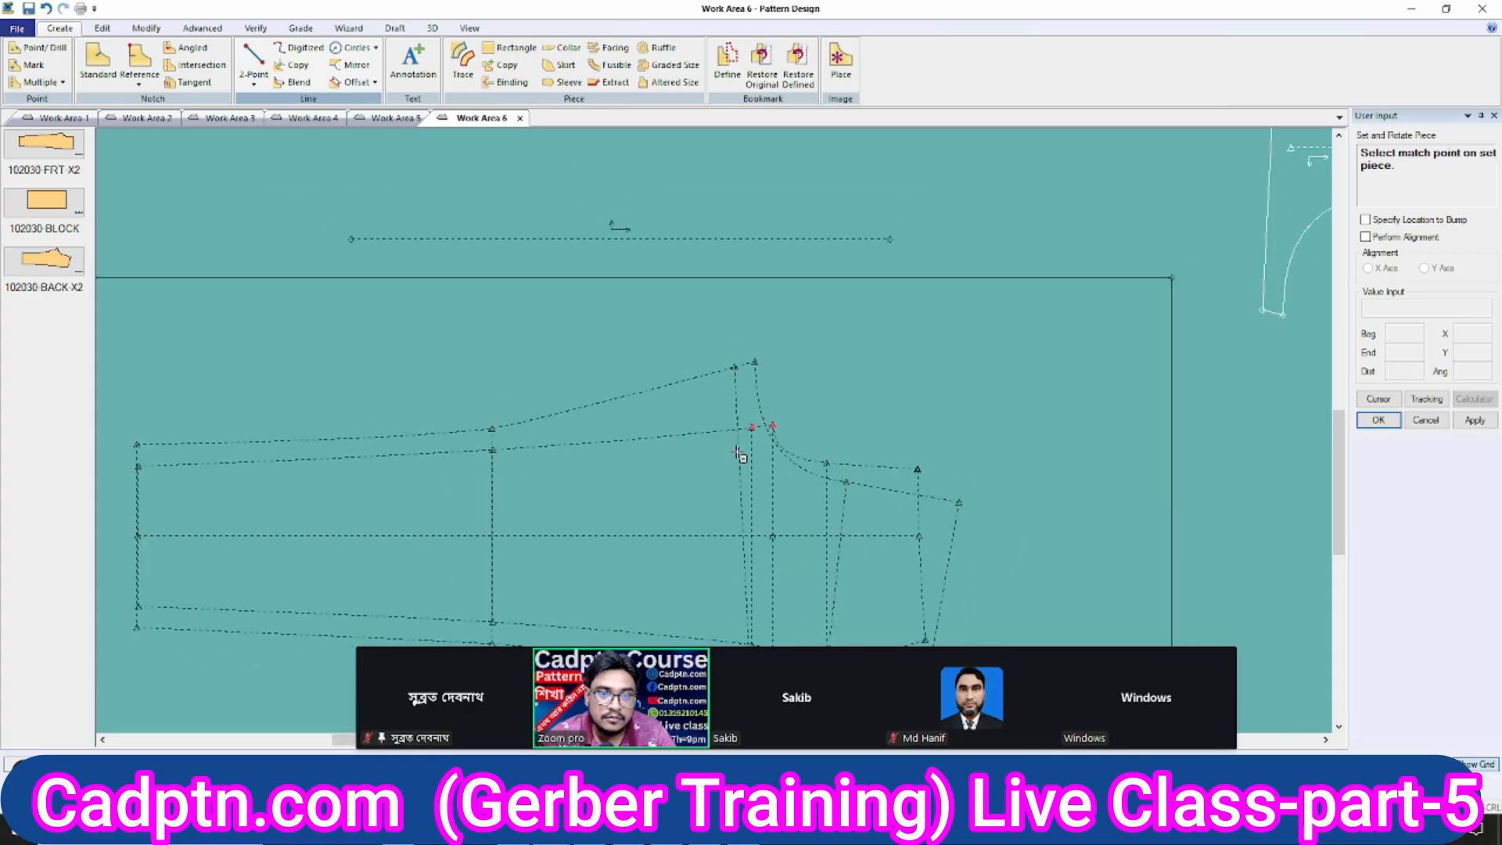
scroll(1134, 360, up, 1)
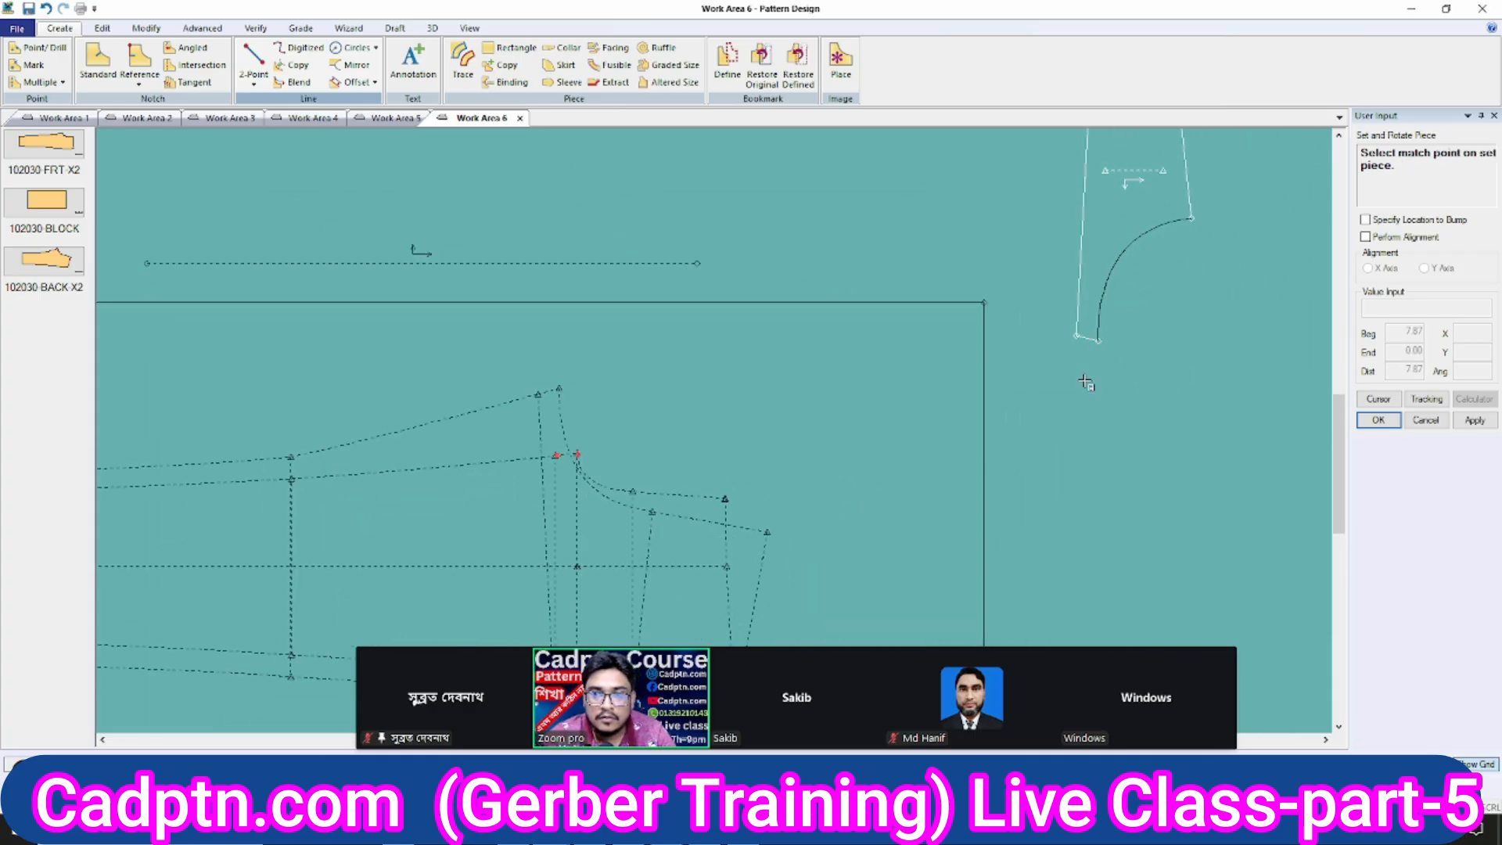
scroll(1099, 344, up, 1)
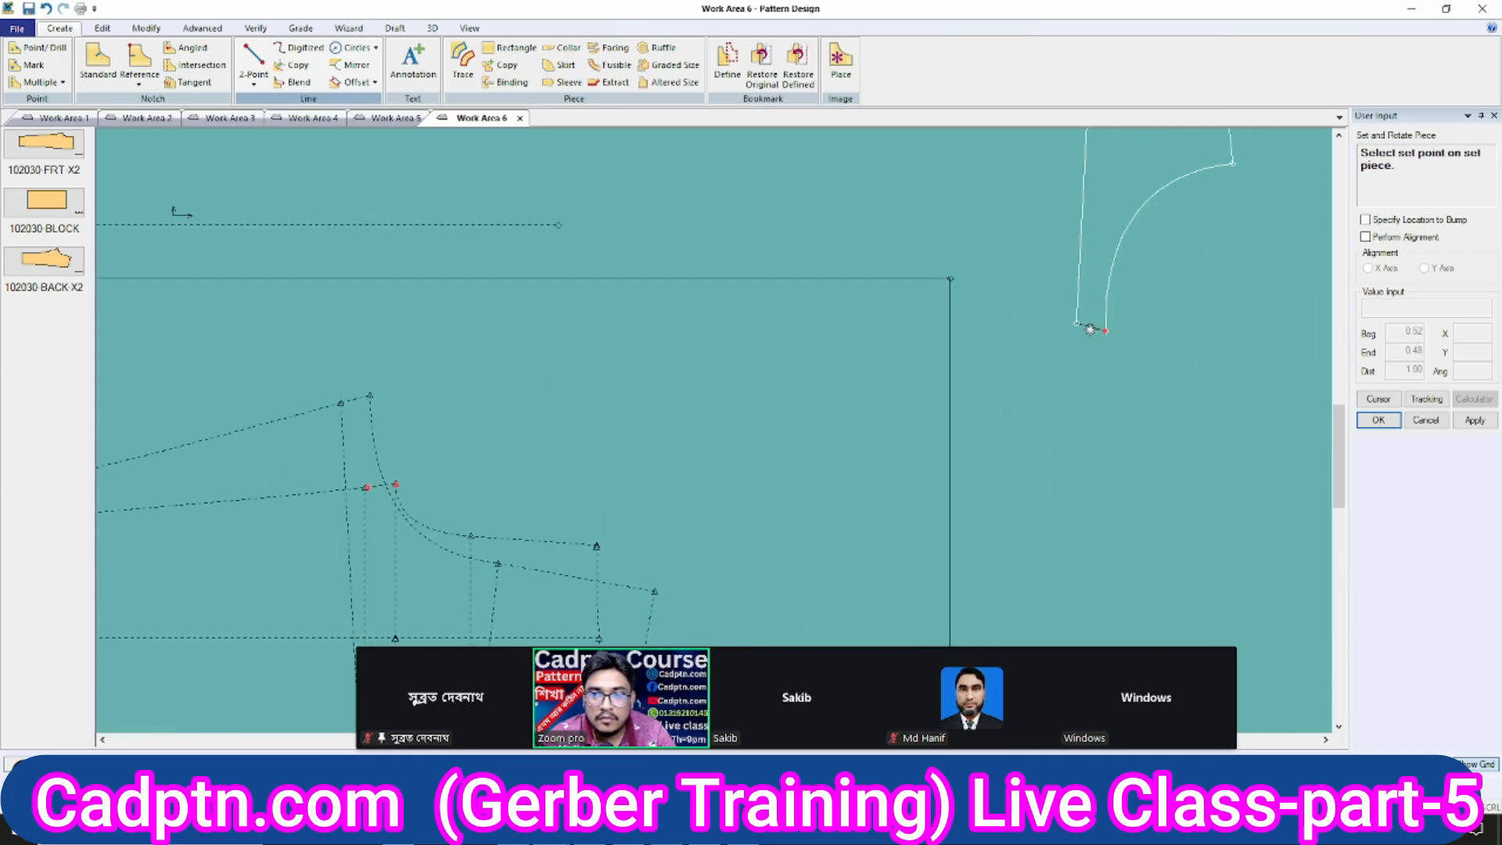
click(1090, 330)
right_click(598, 244)
click(665, 273)
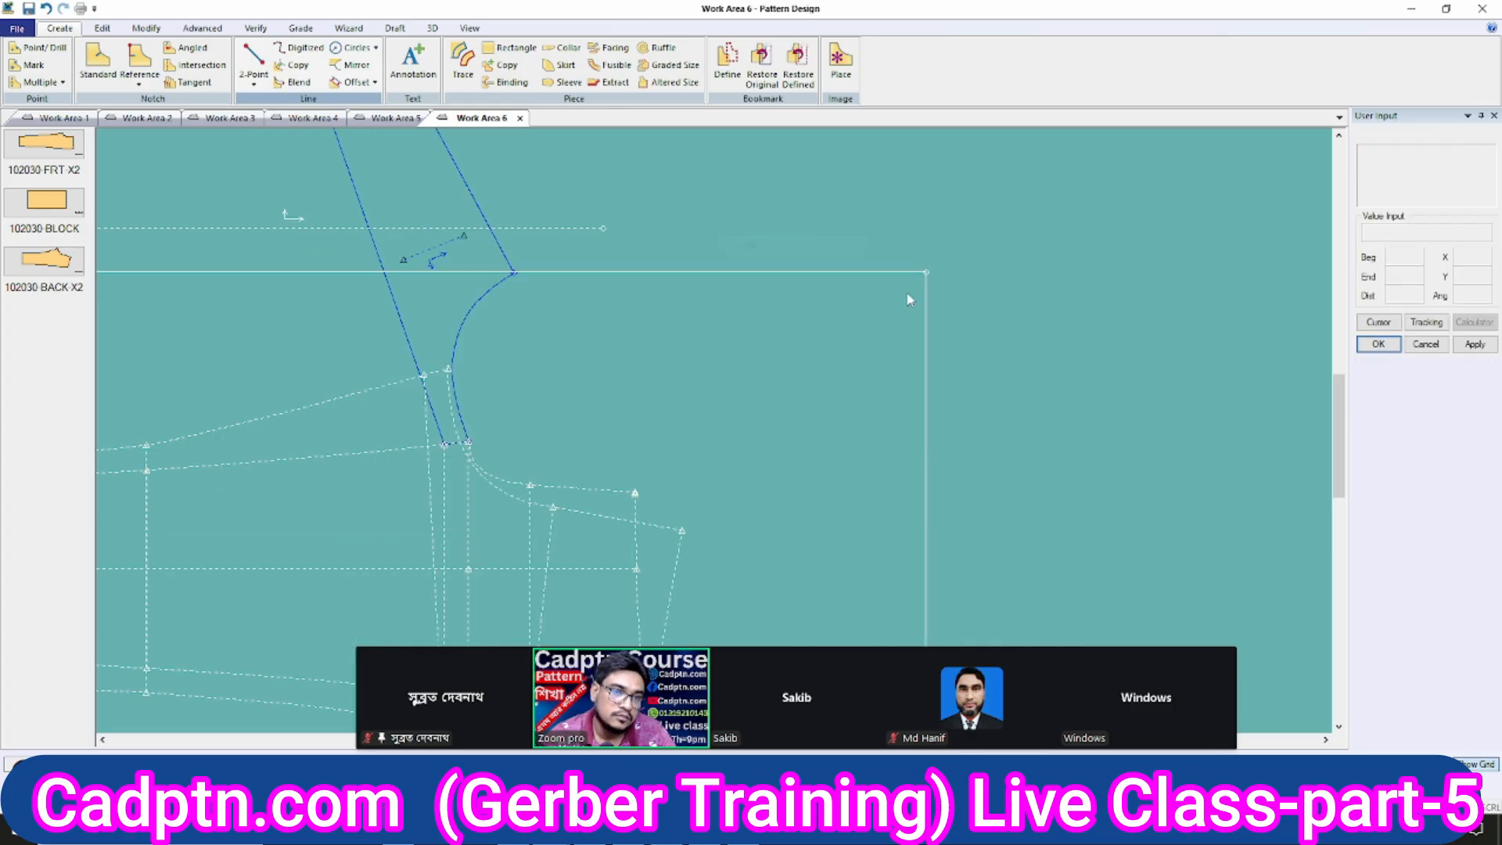
Split the back piece's crotch curve a short distance from its joined inseam end.
scroll(504, 450, up, 3)
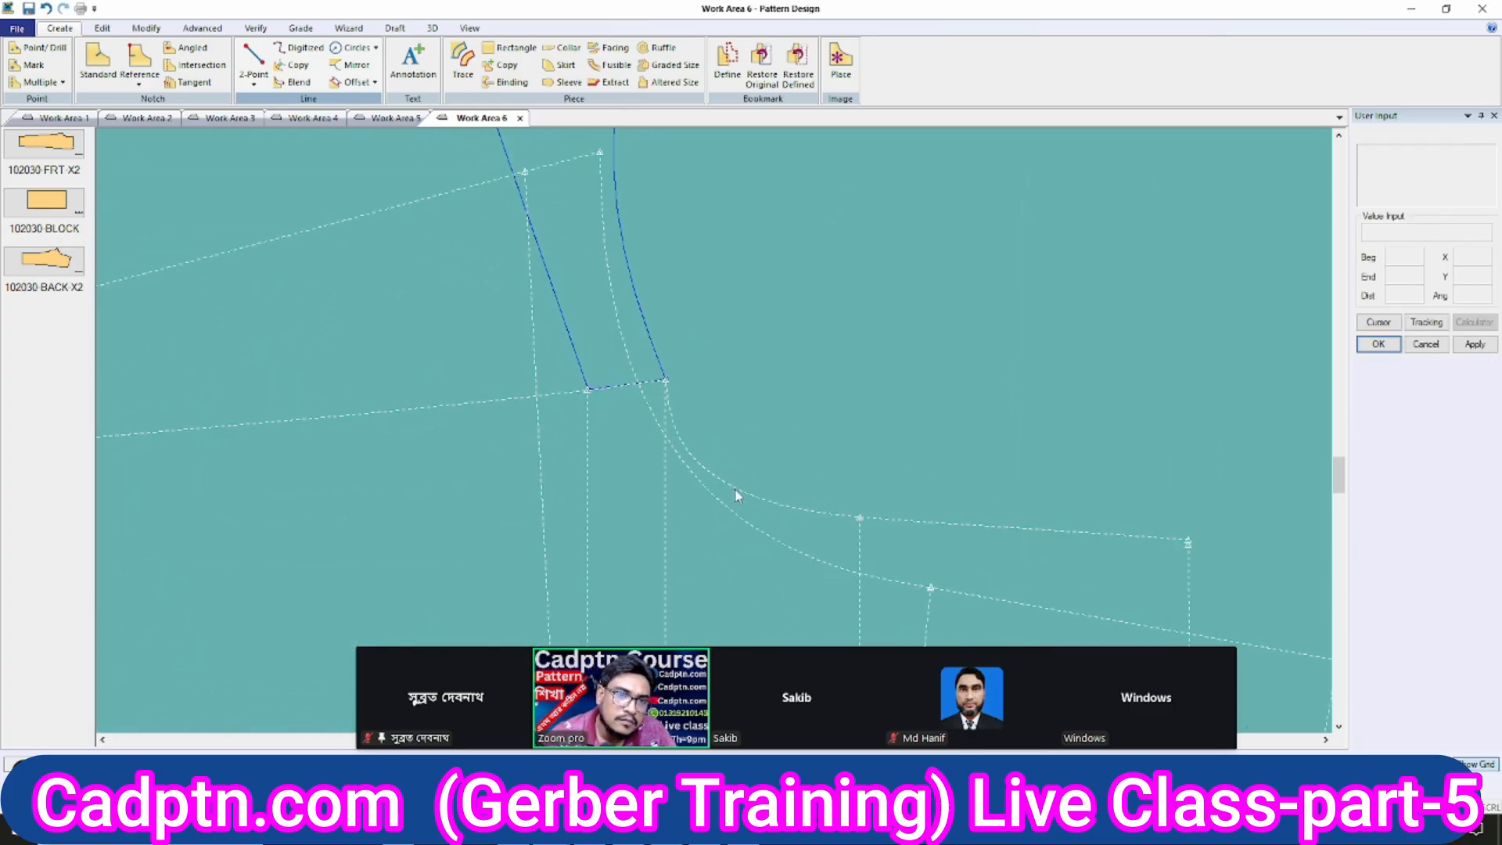
scroll(1123, 425, down, 2)
scroll(716, 368, up, 2)
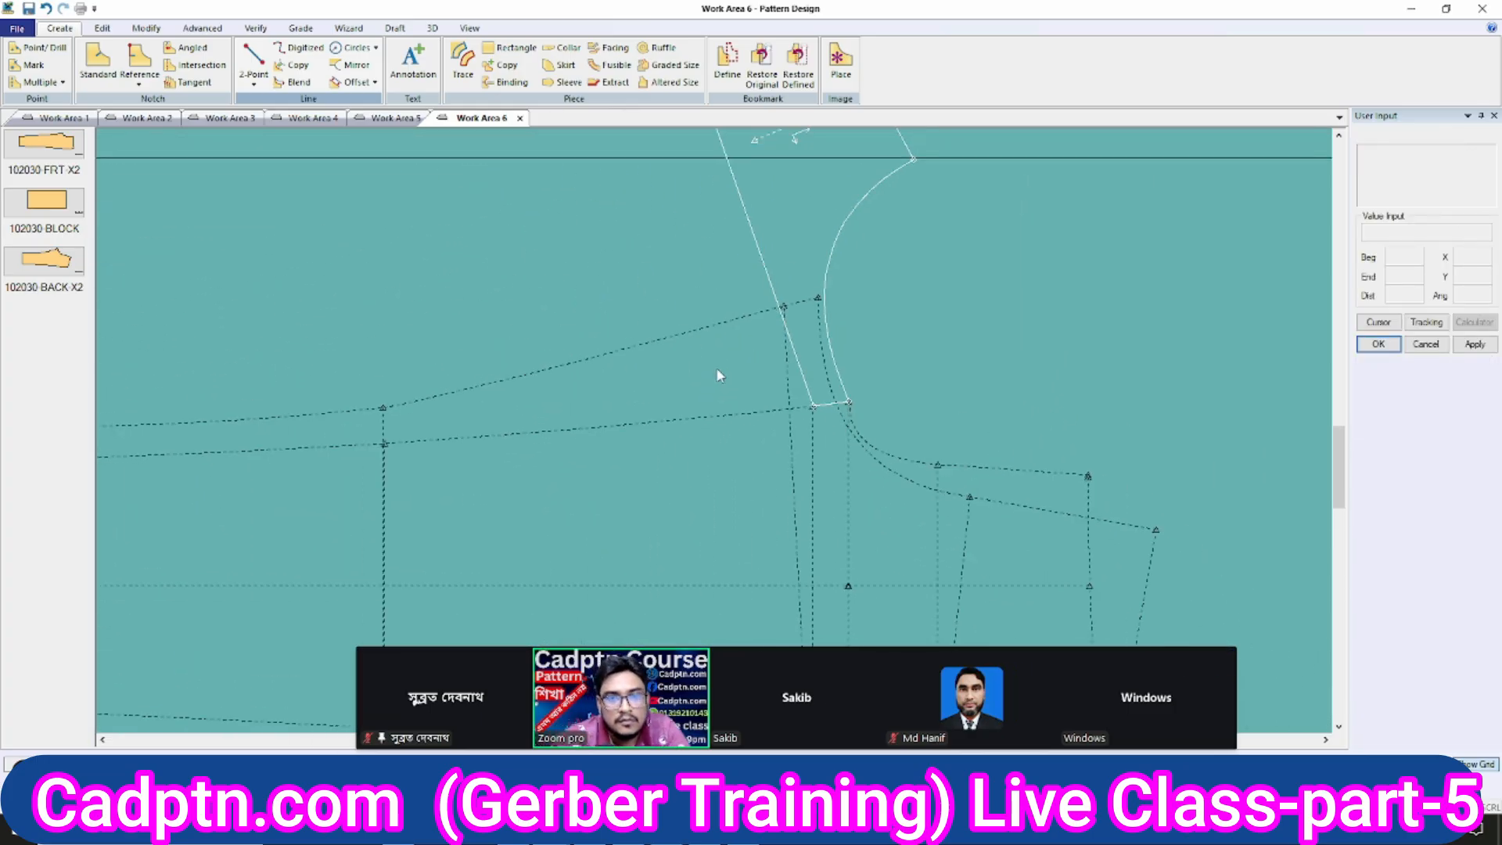
scroll(818, 469, down, 1)
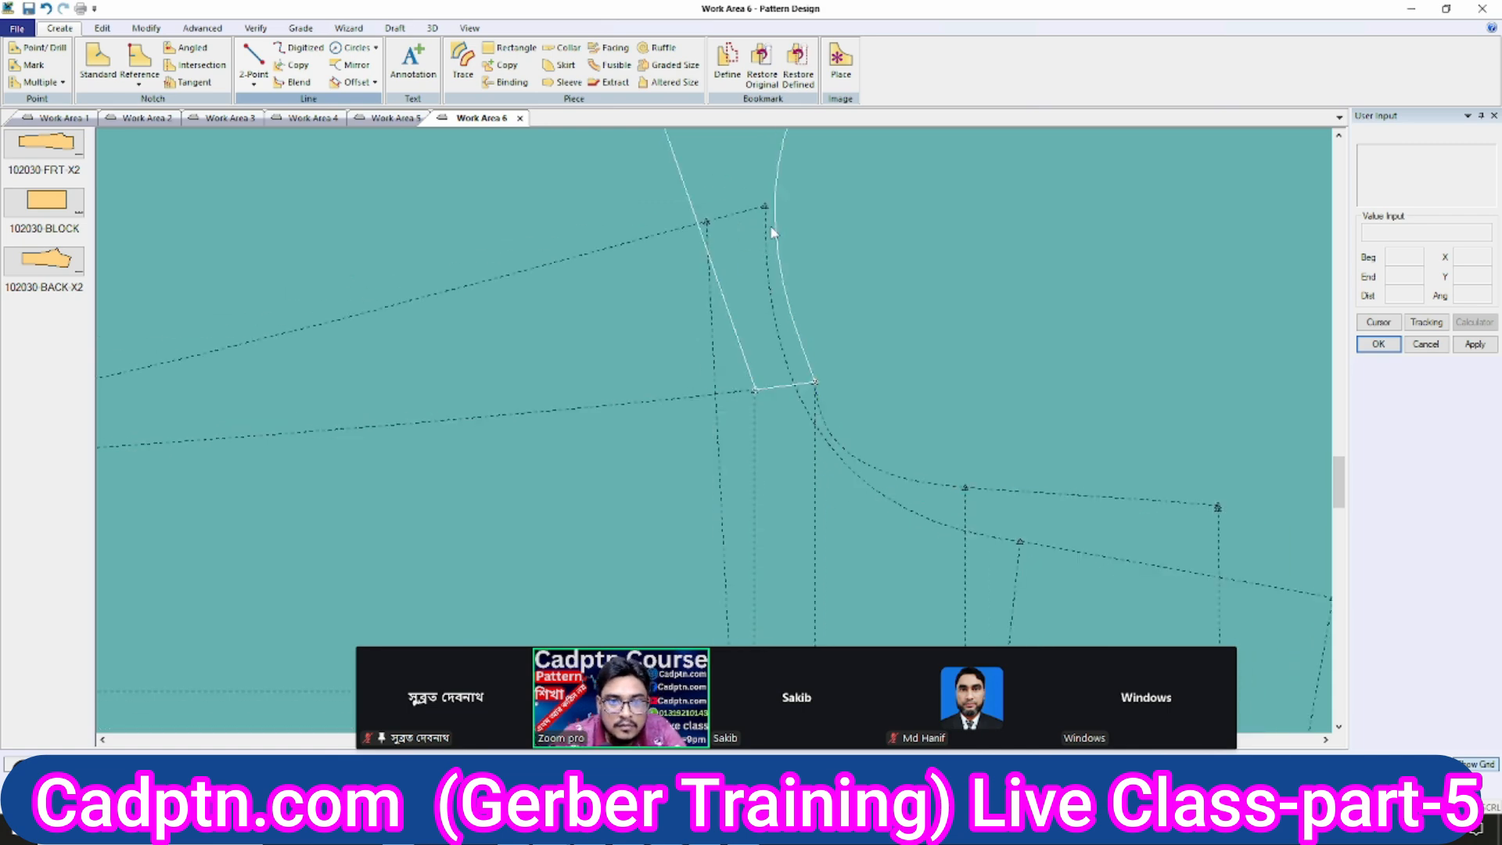
scroll(772, 233, down, 3)
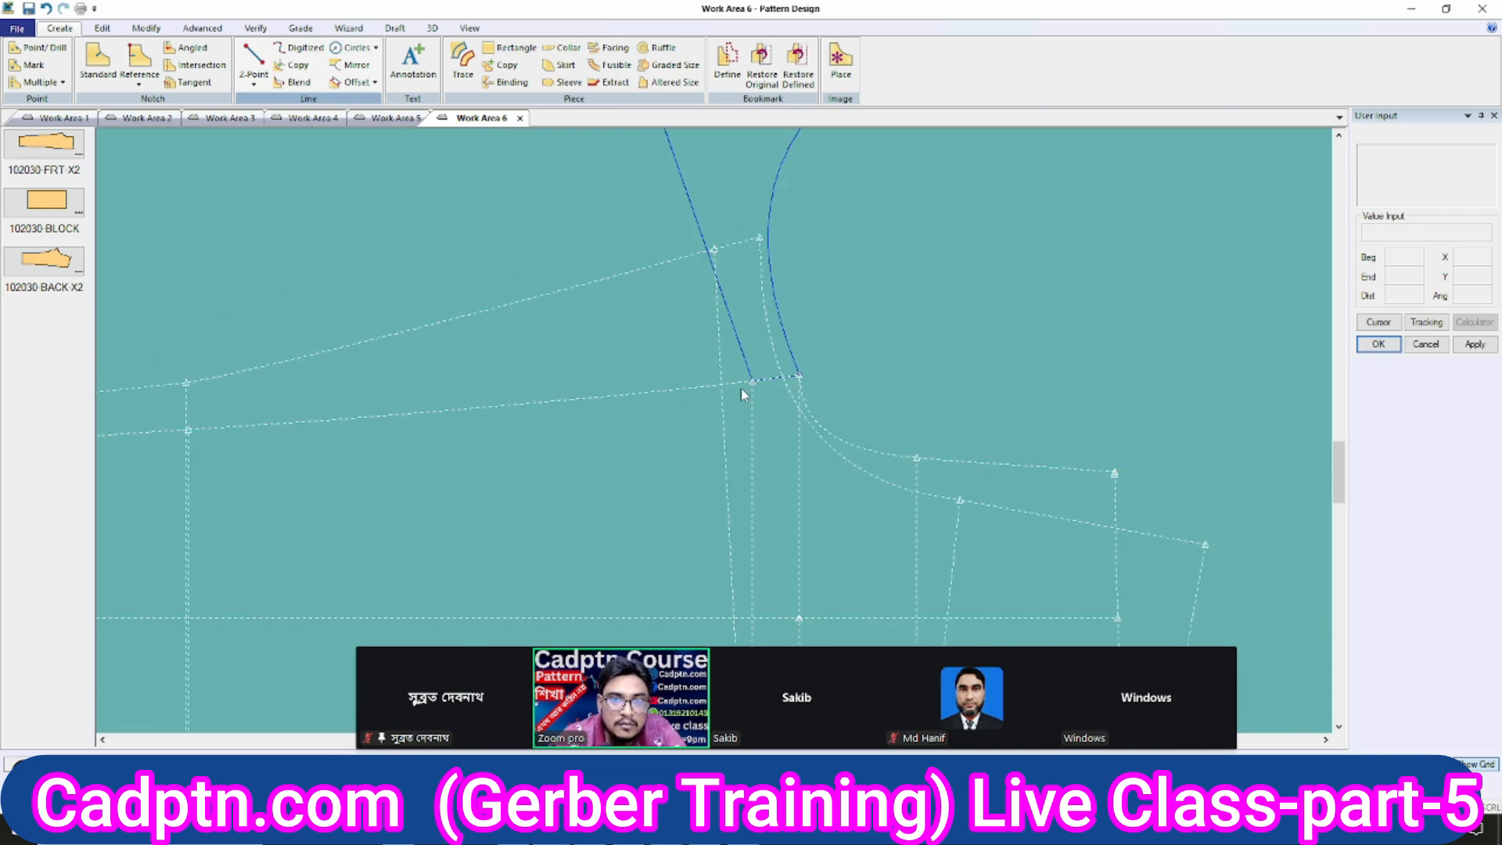
click(764, 250)
click(781, 360)
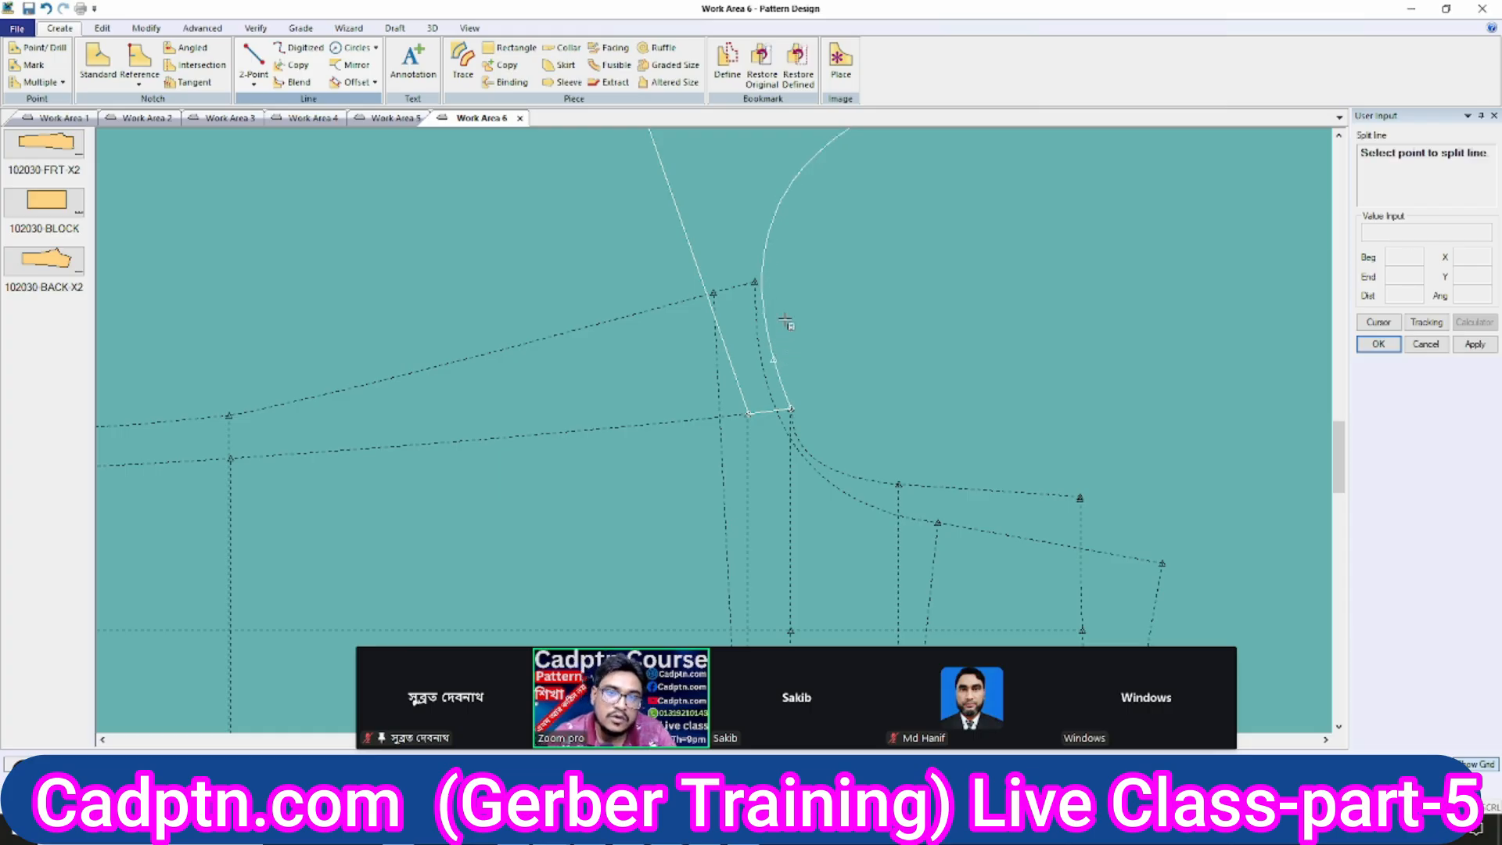
right_click(788, 321)
click(806, 274)
Offset the short split crotch segment outward by 2.00 and delete the intermediate points from the offset line.
key(o)
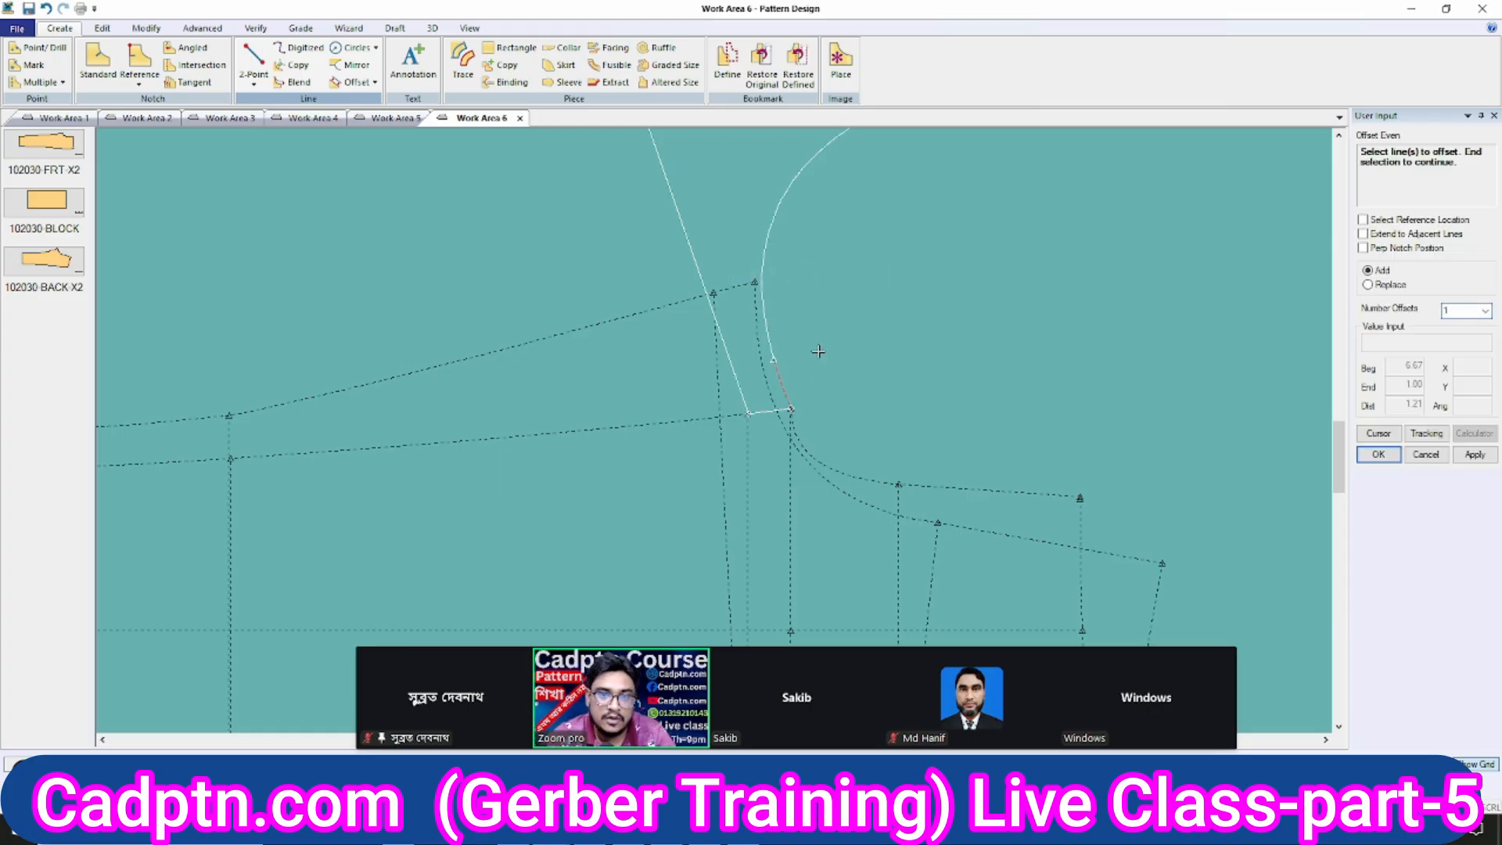
right_click(819, 352)
click(869, 328)
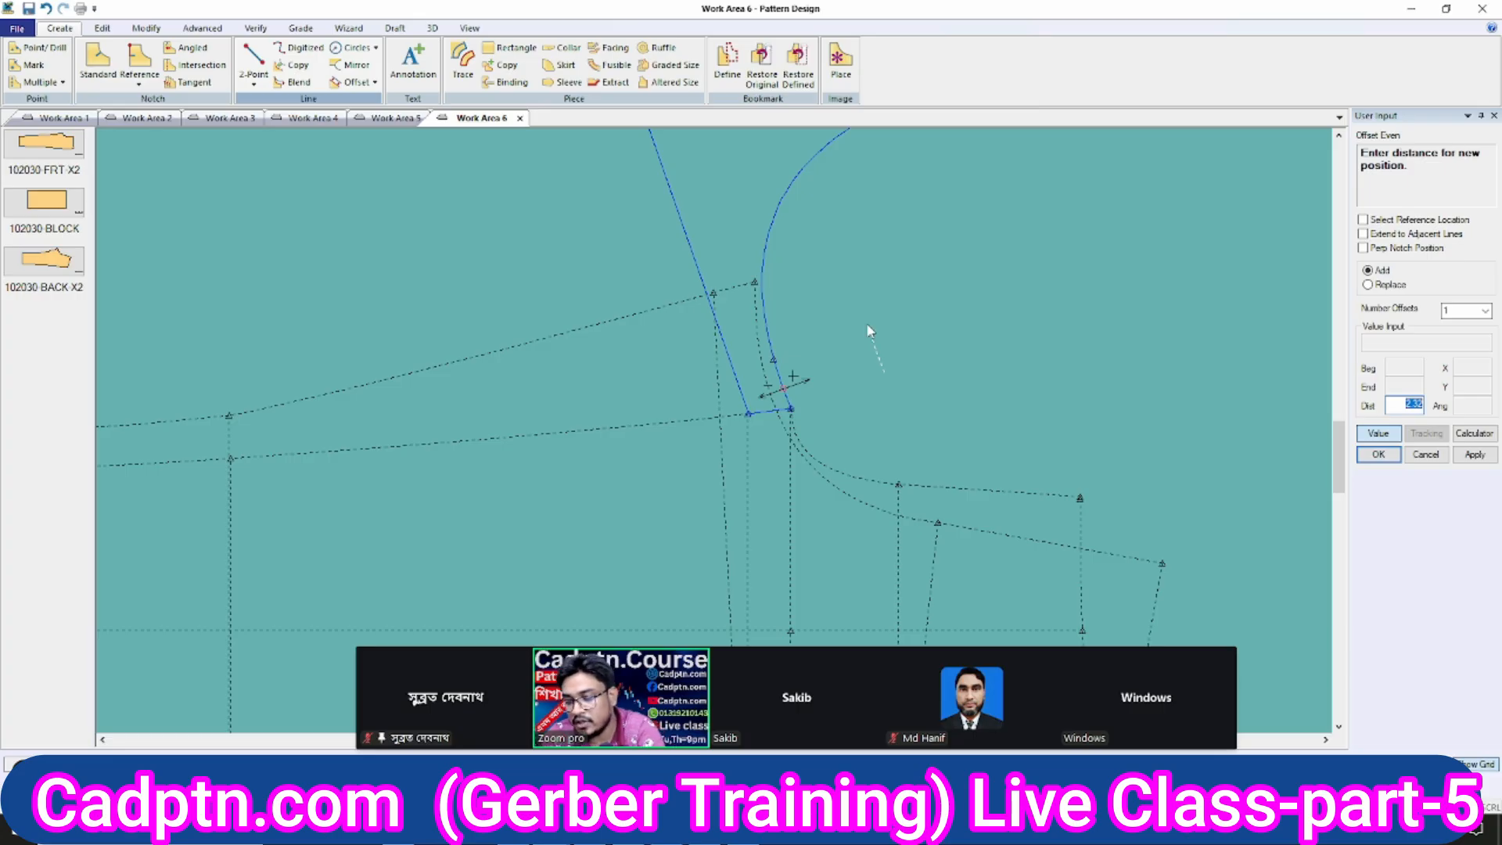
text(2)
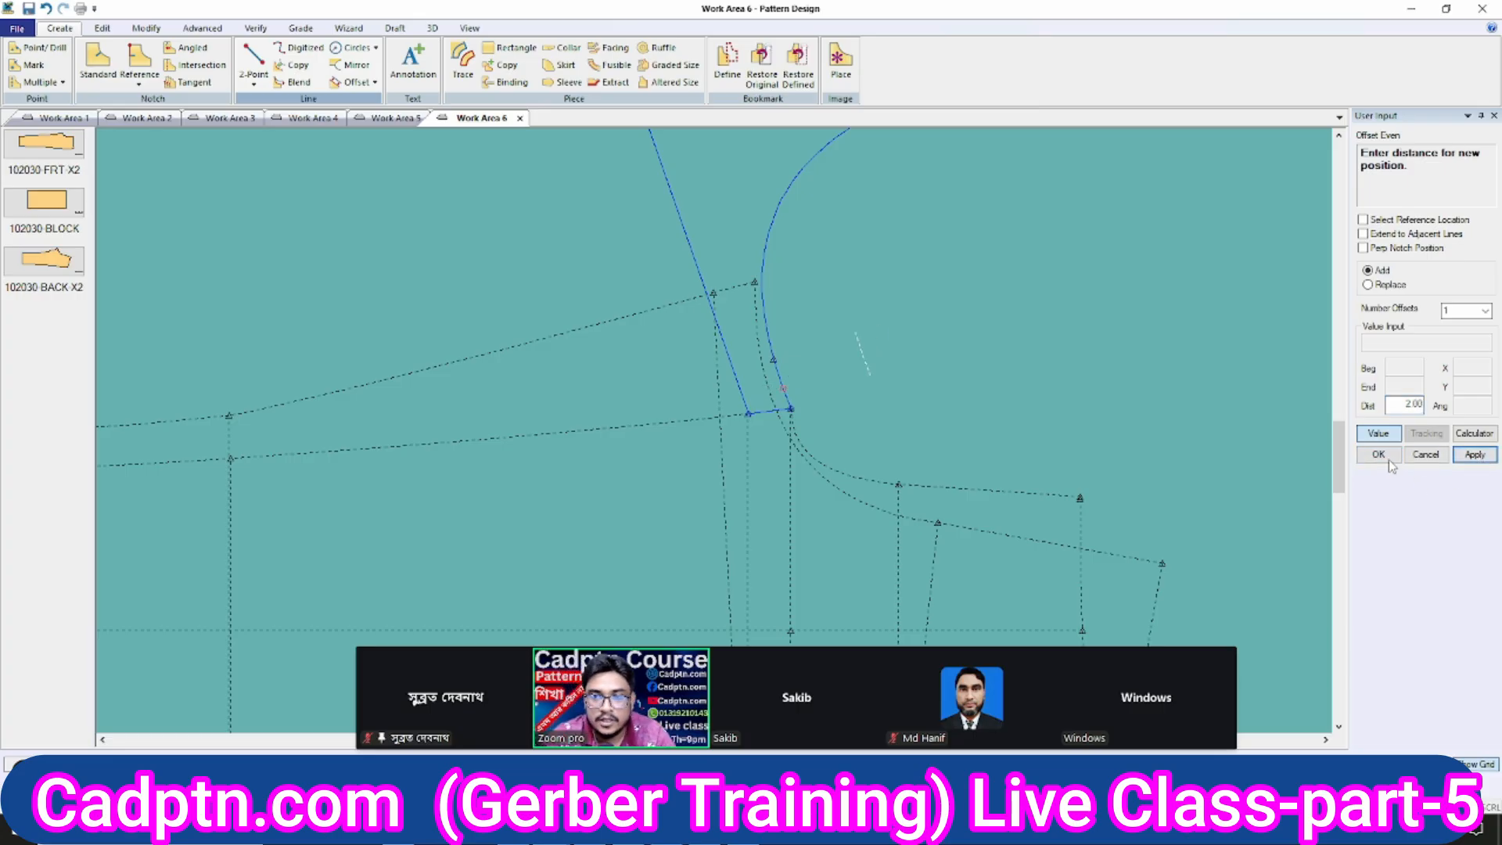
click(1379, 454)
key(Delete)
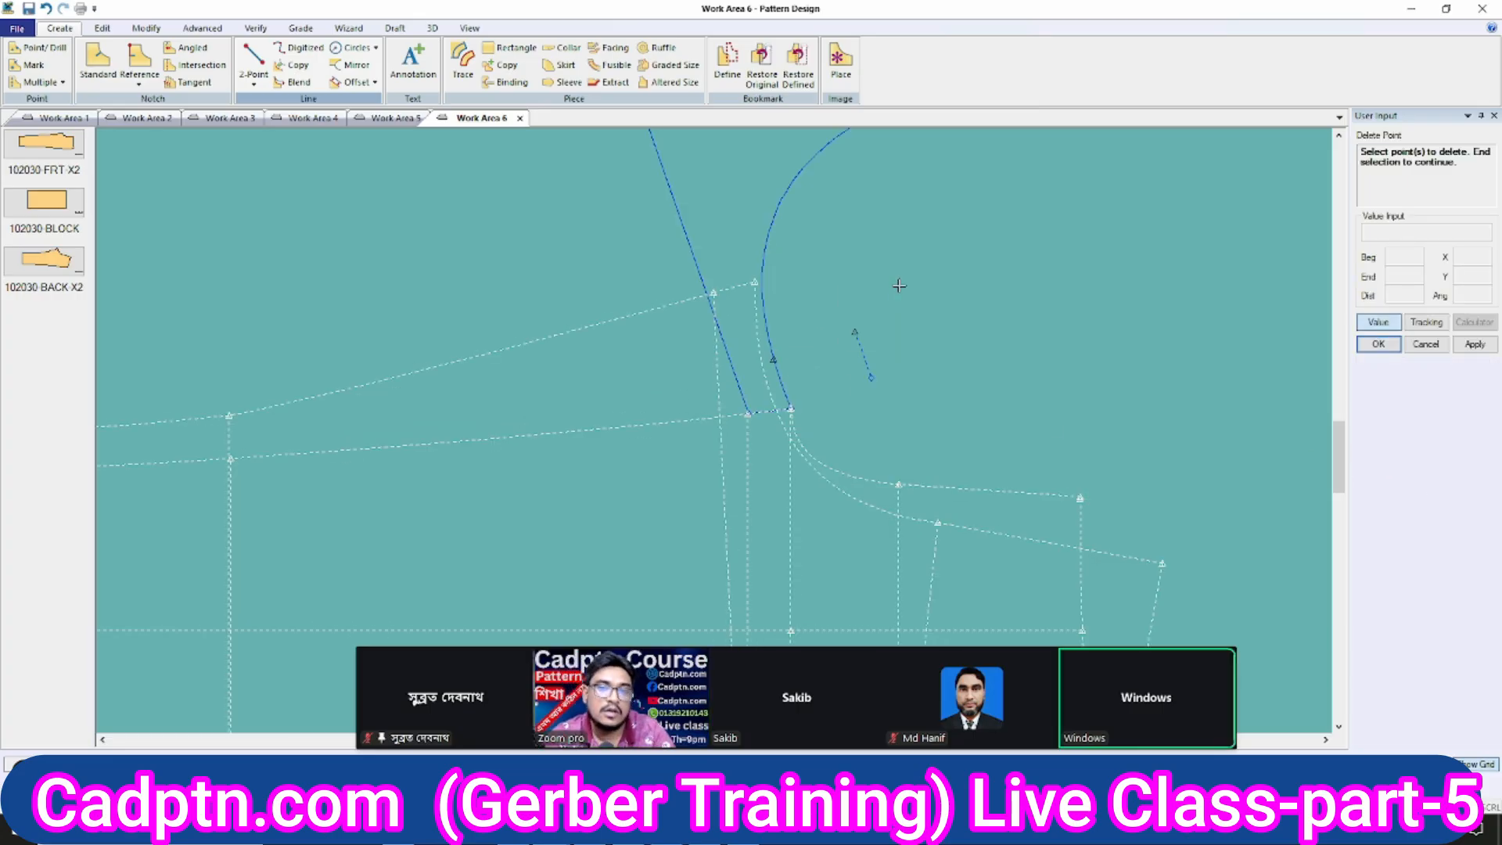
drag(899, 285, 841, 382)
right_click(893, 282)
click(944, 286)
Extend the offset line in both directions, up to the back crotch curve and down to the front rise beside the hip point.
key(i)
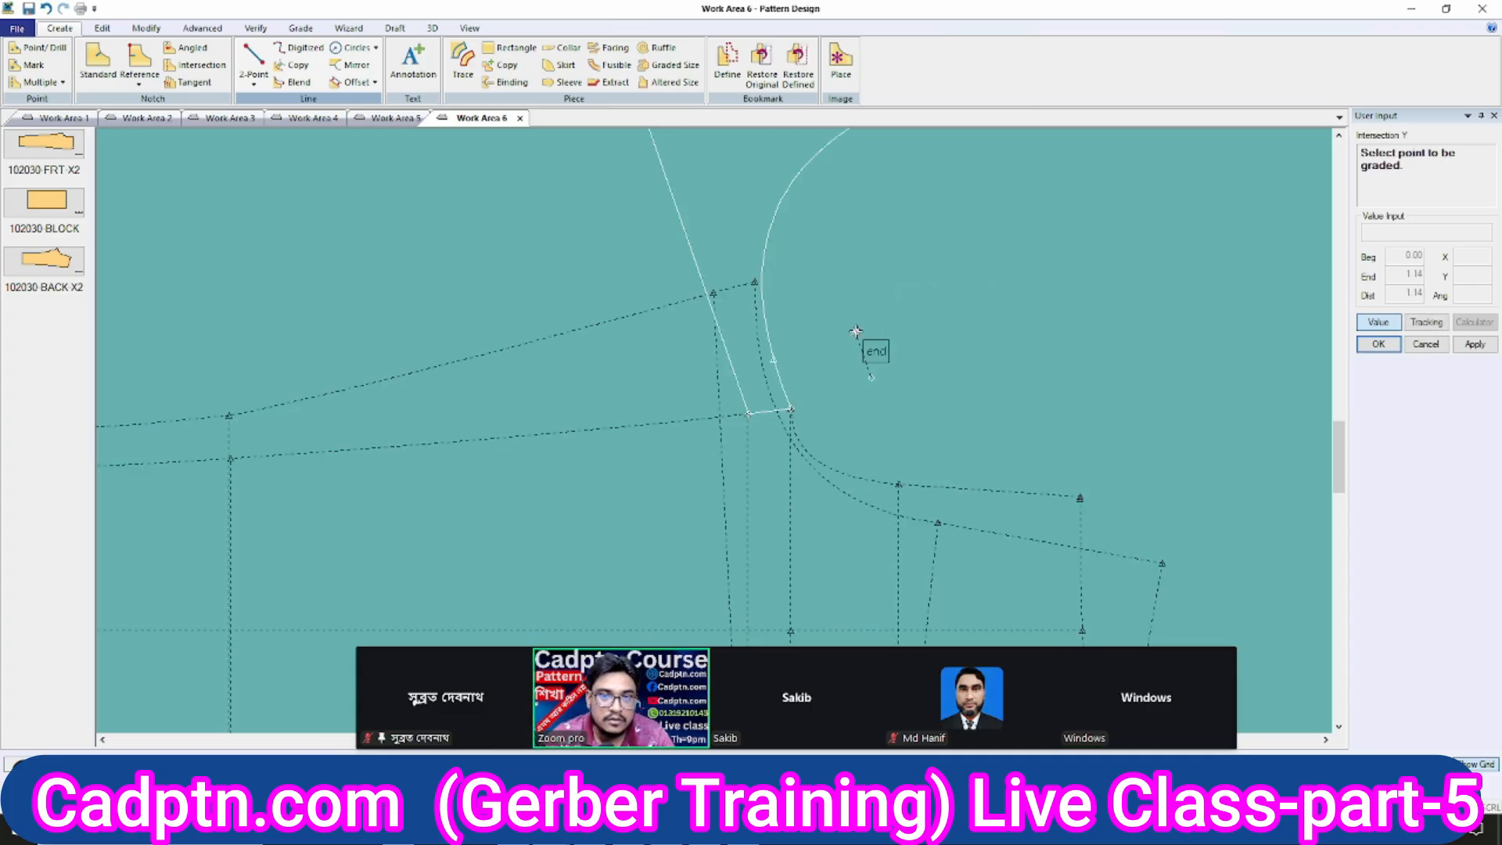
right_click(856, 331)
click(856, 324)
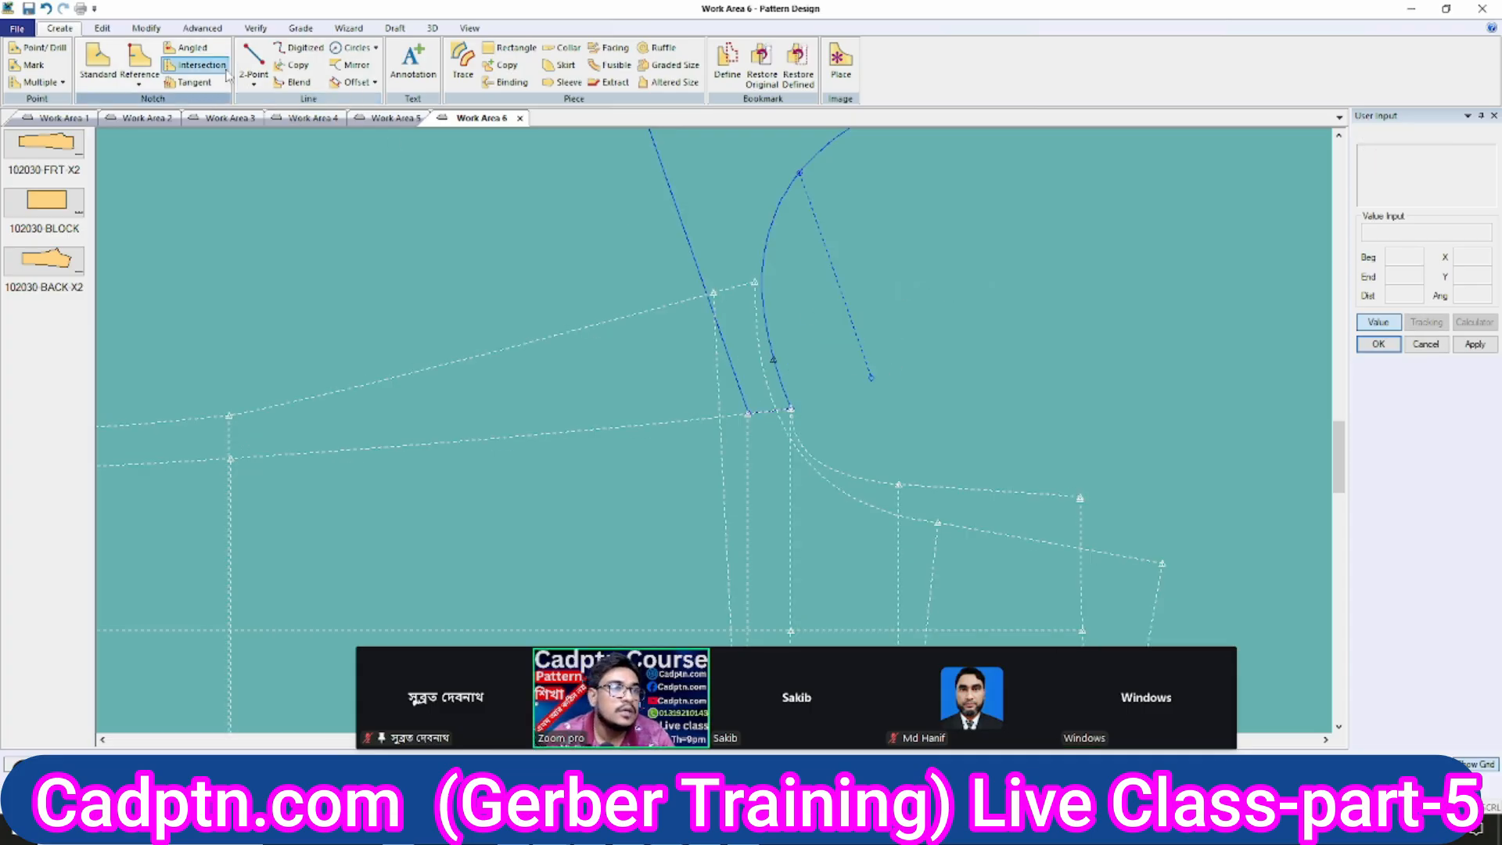
click(146, 29)
click(182, 65)
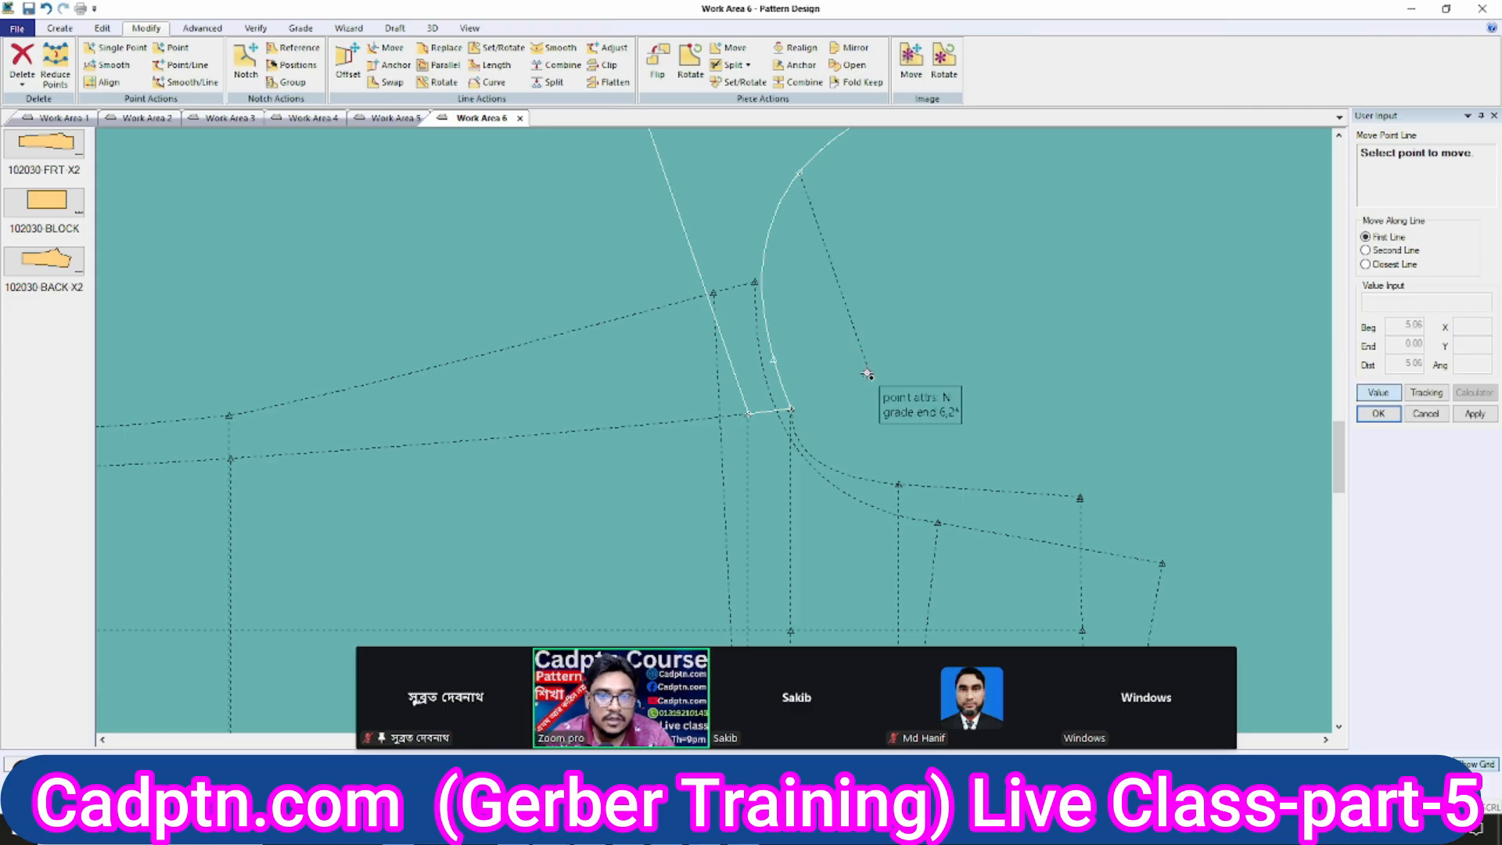
click(870, 377)
click(1377, 393)
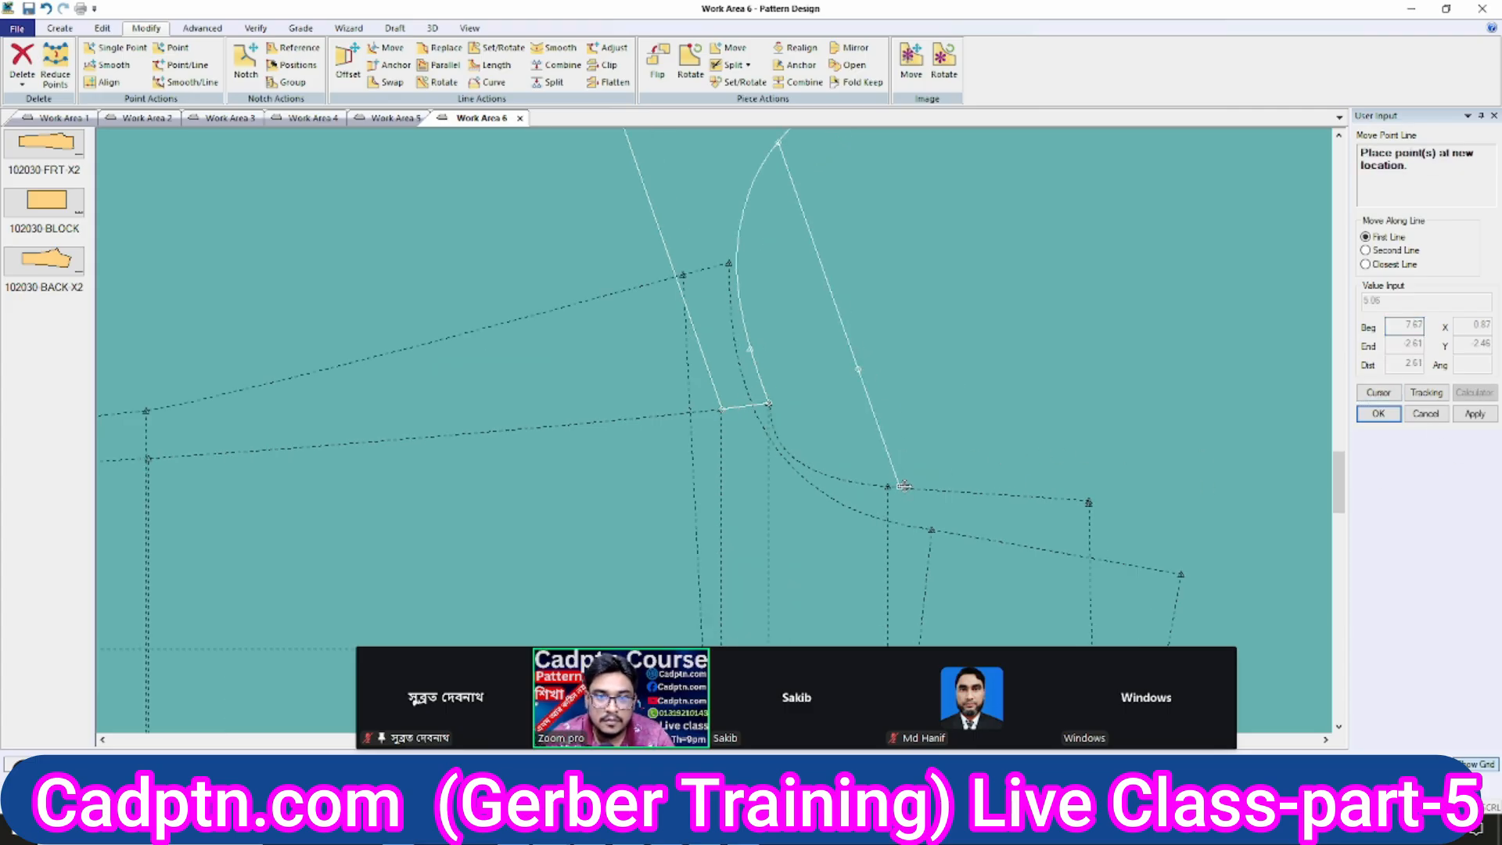
click(904, 485)
key(Escape)
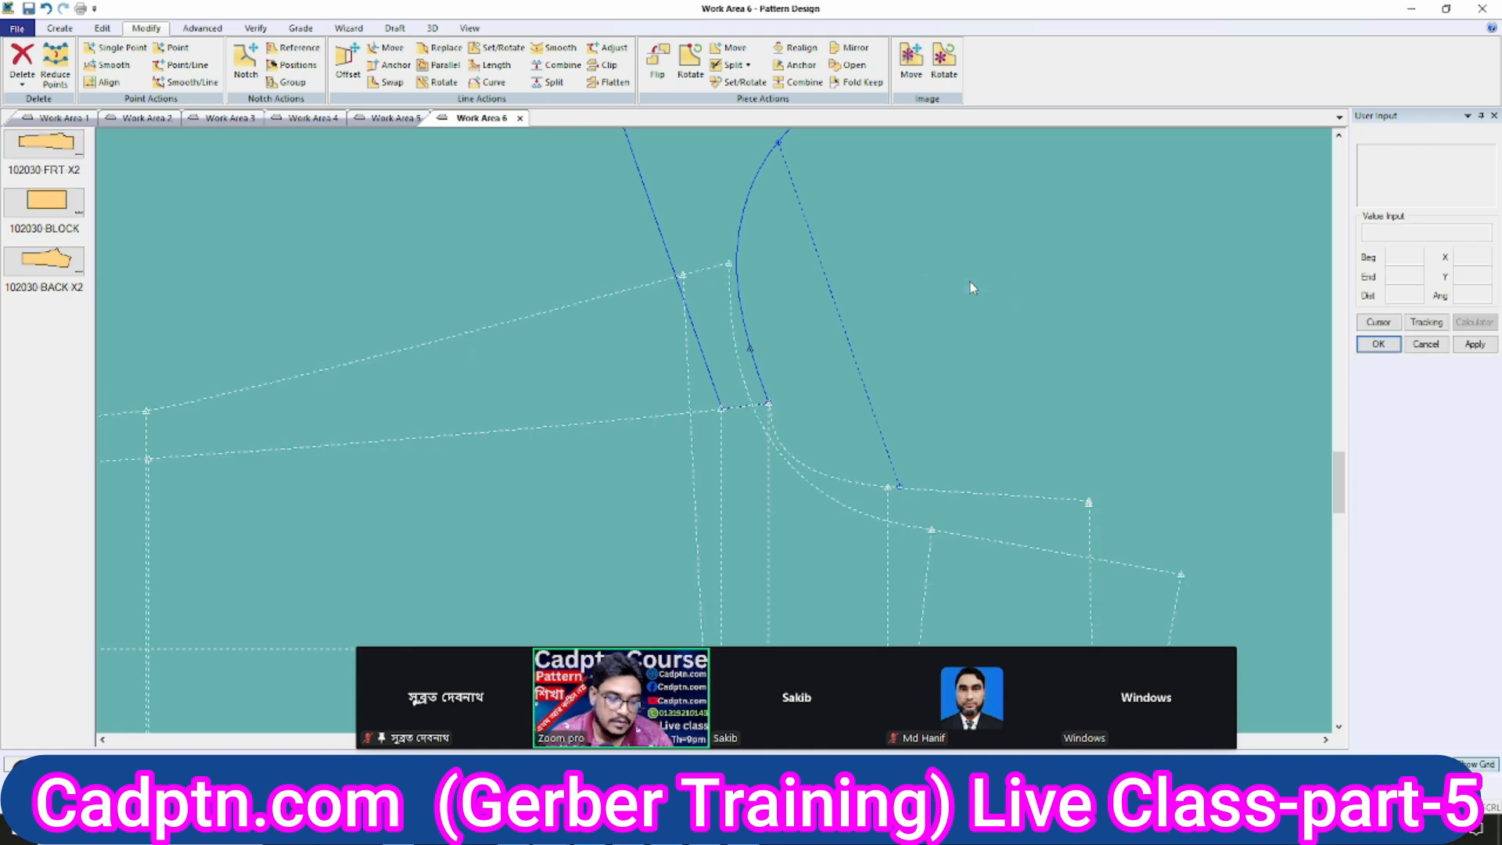
Measure the graded length of the extended offset line across all sizes.
key(alt+m)
click(820, 194)
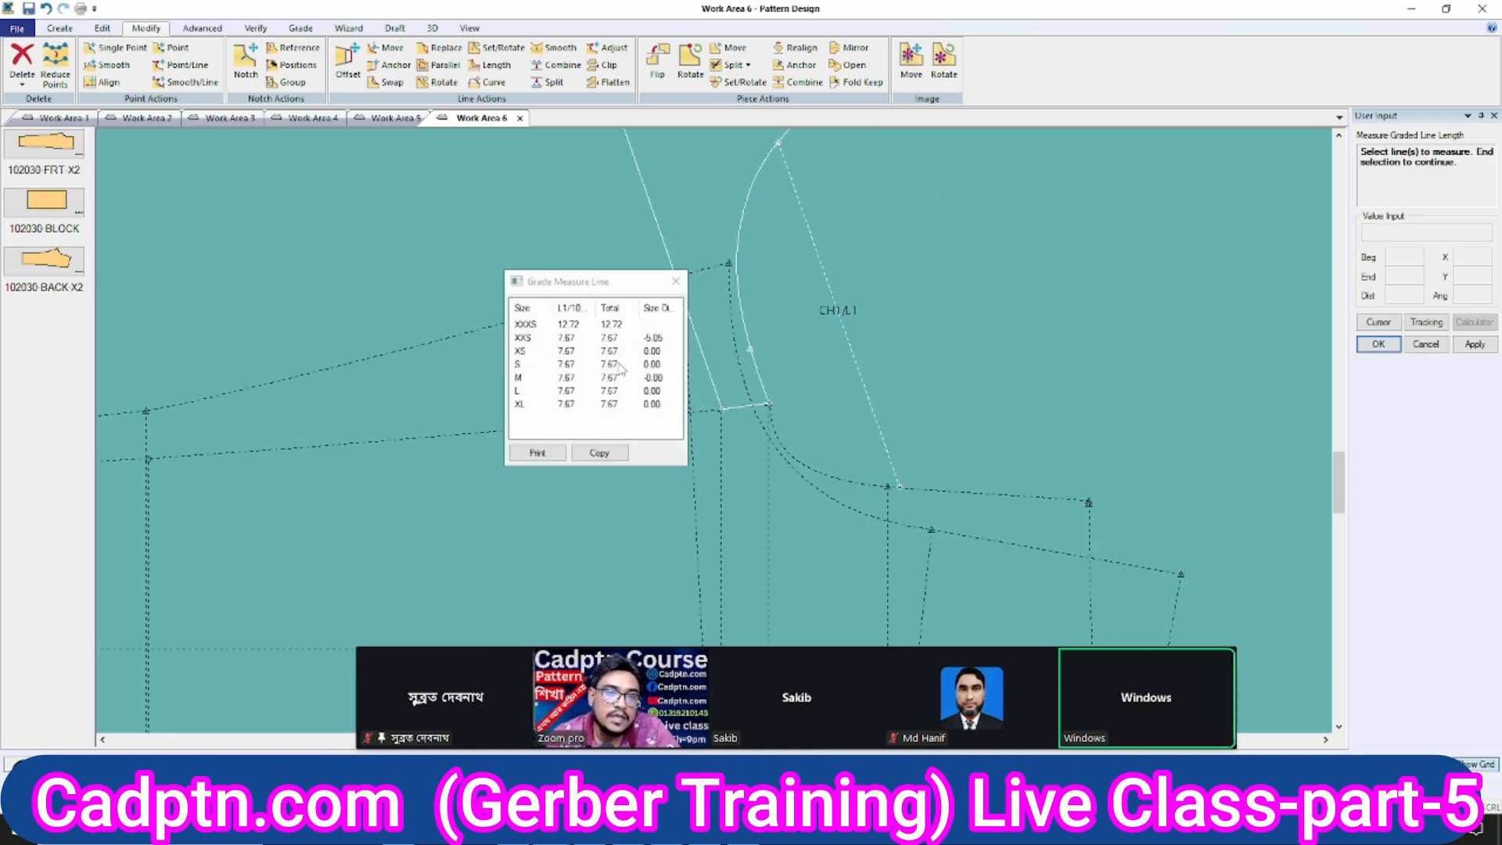
click(534, 379)
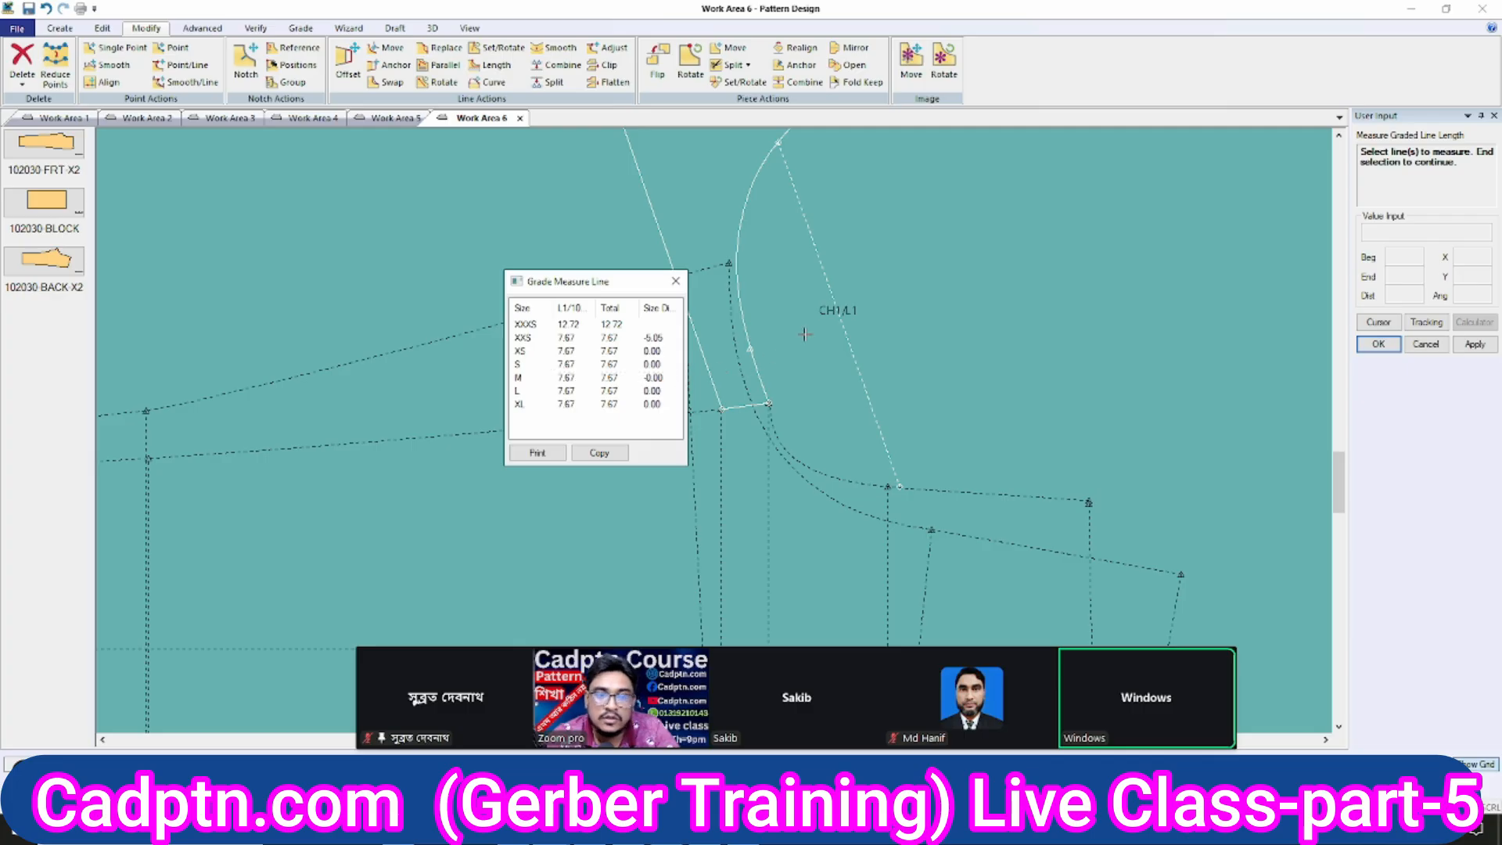
right_click(989, 241)
click(982, 241)
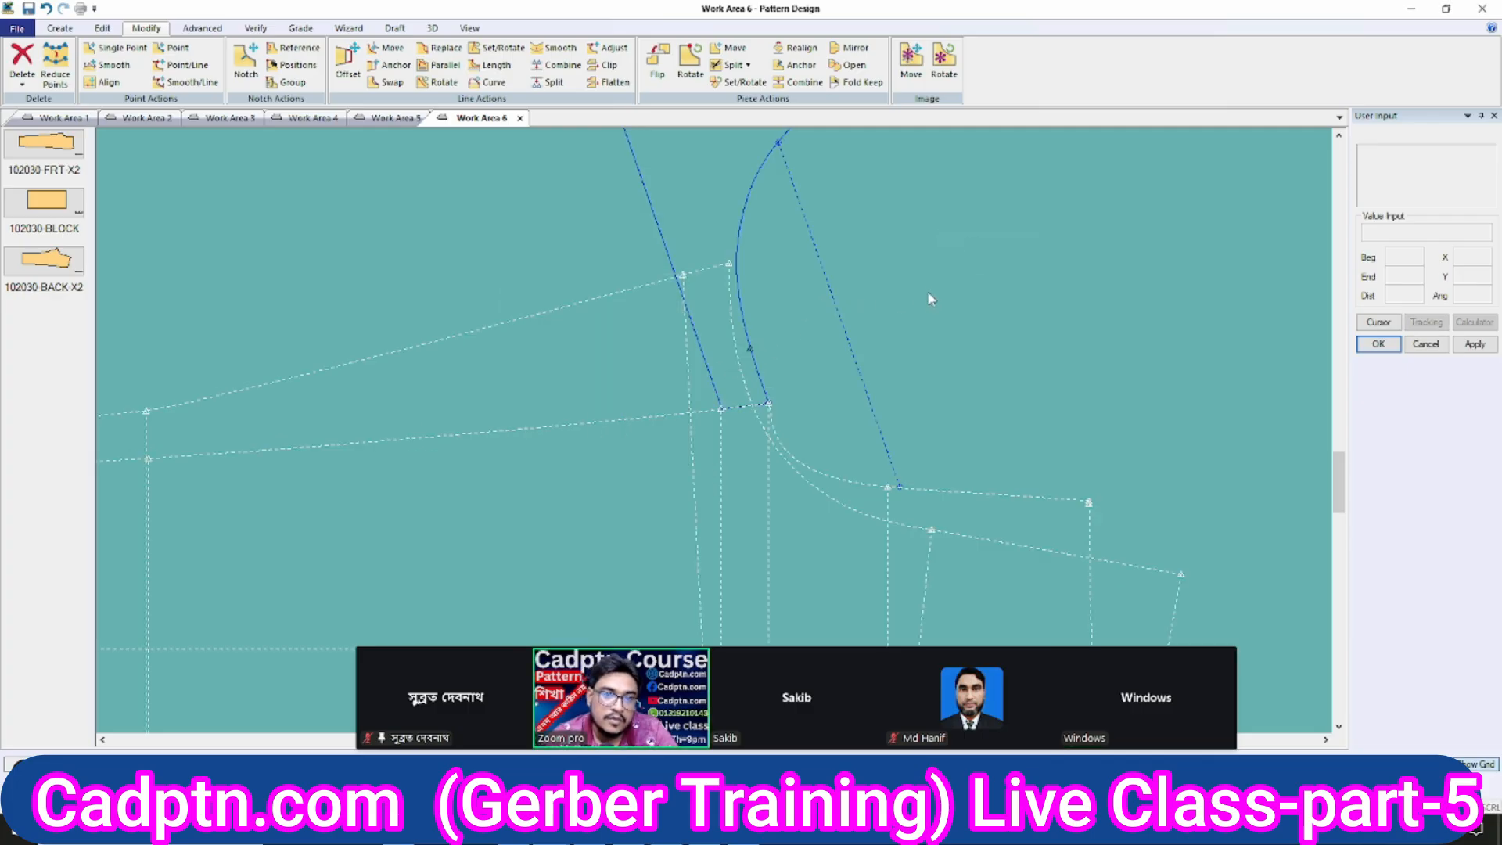
scroll(922, 274, down, 4)
scroll(757, 244, up, 8)
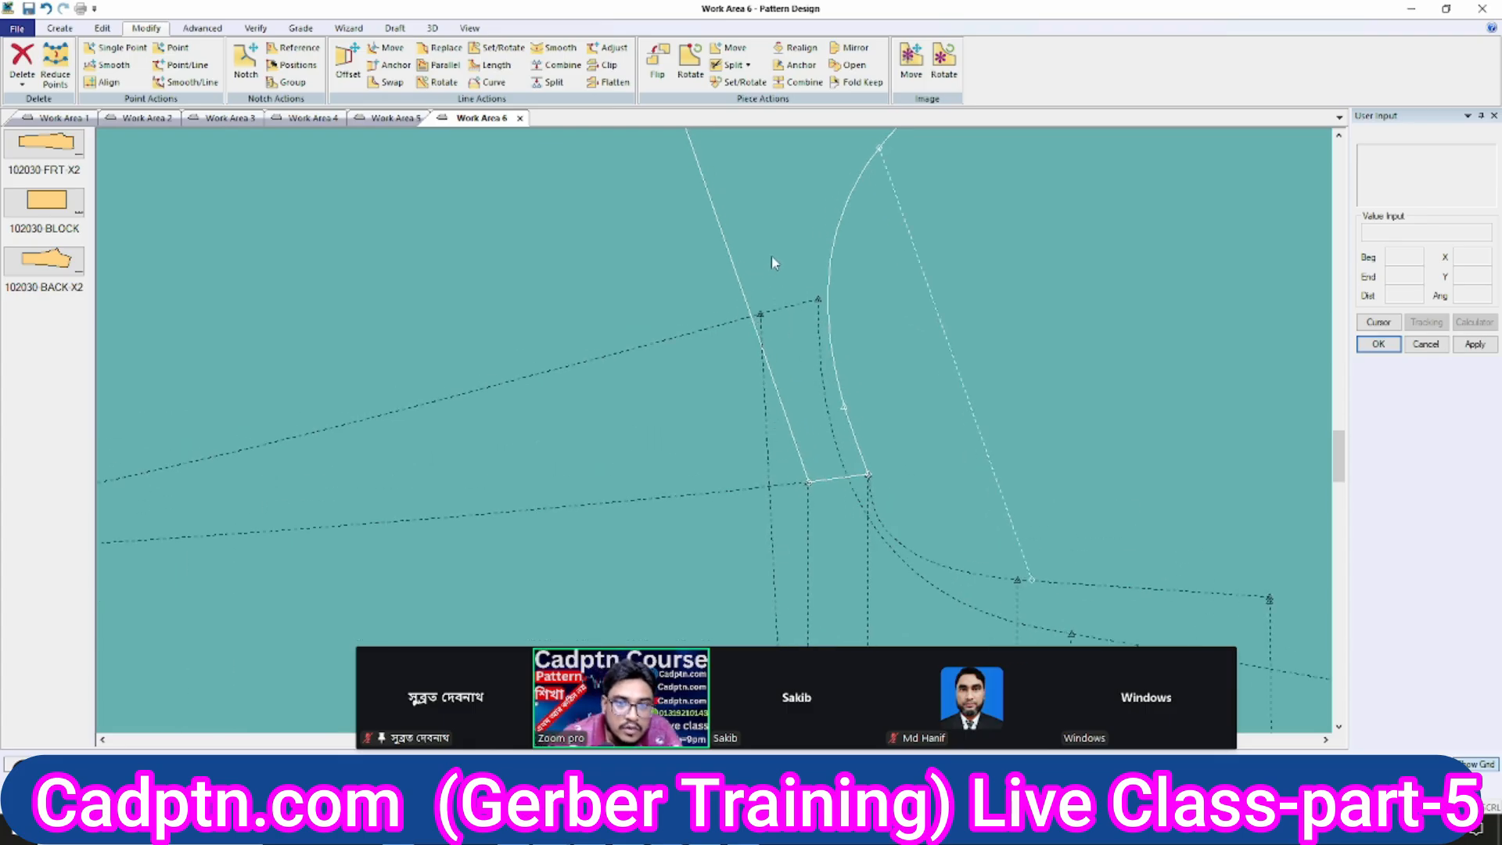
scroll(831, 260, down, 5)
scroll(883, 474, up, 5)
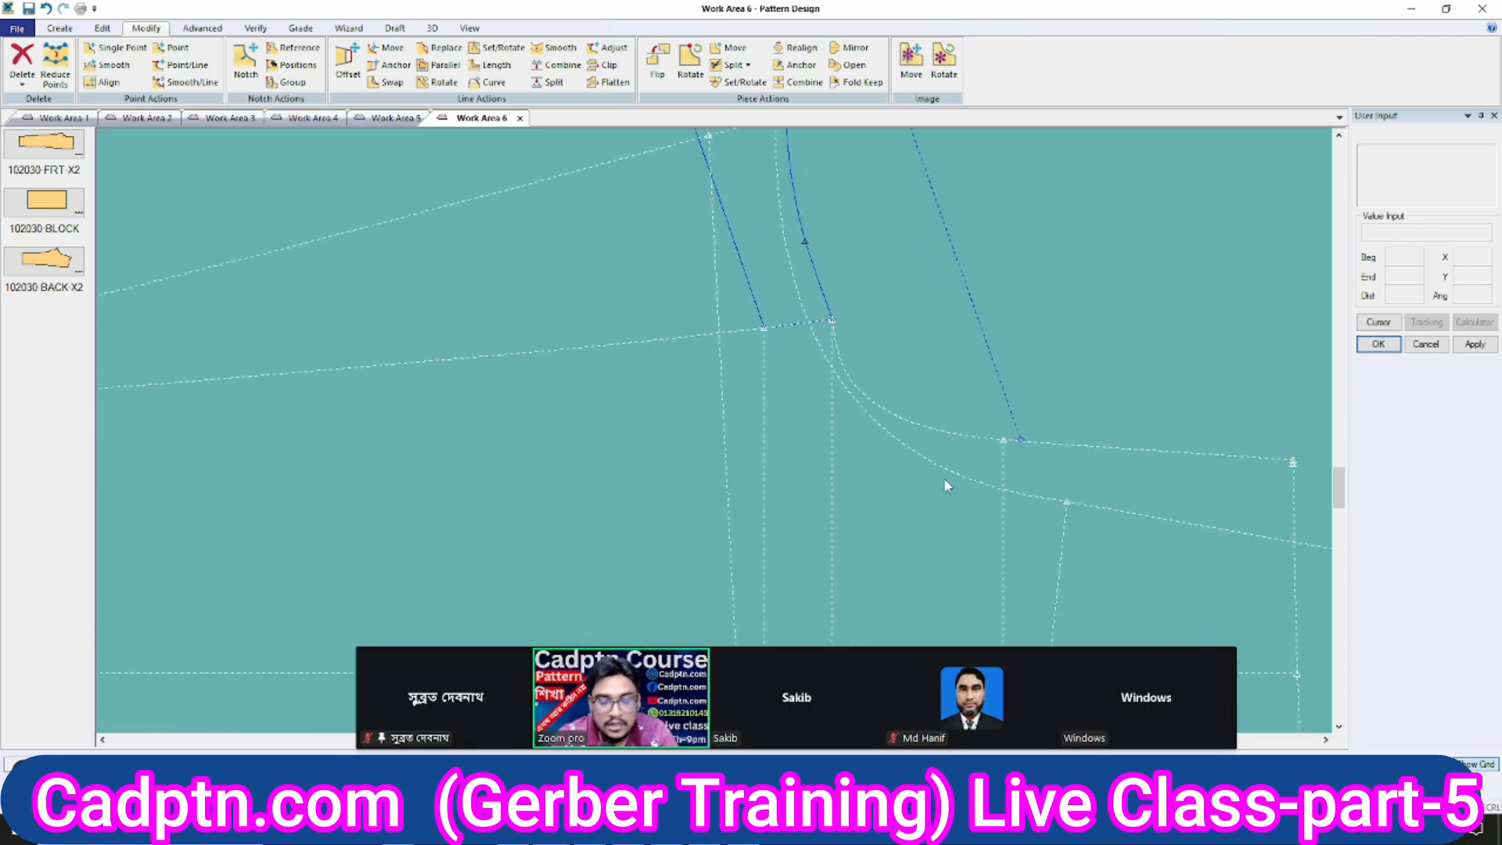
key(s)
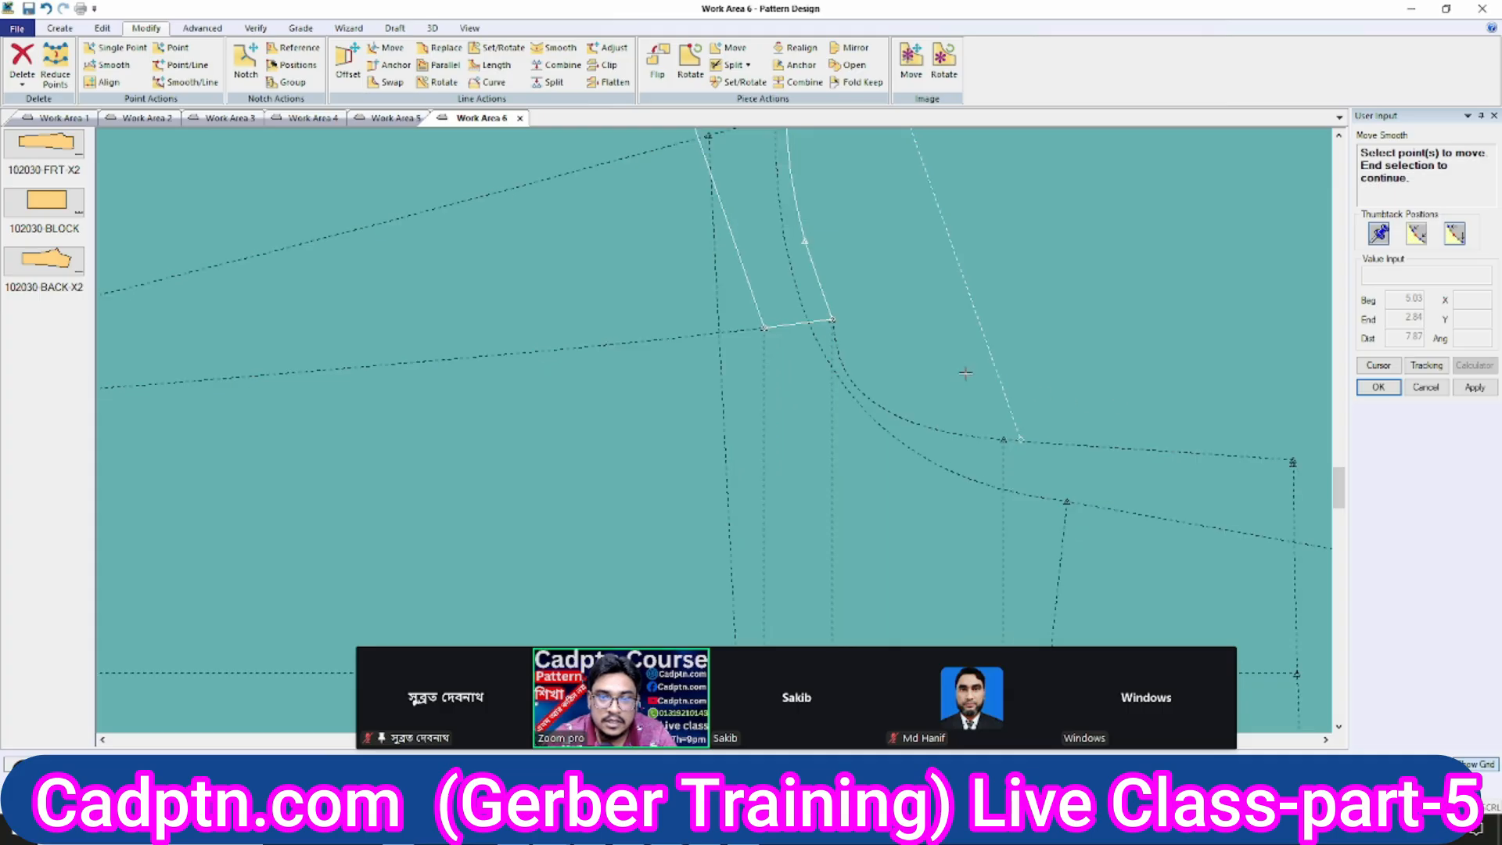
scroll(878, 387, up, 2)
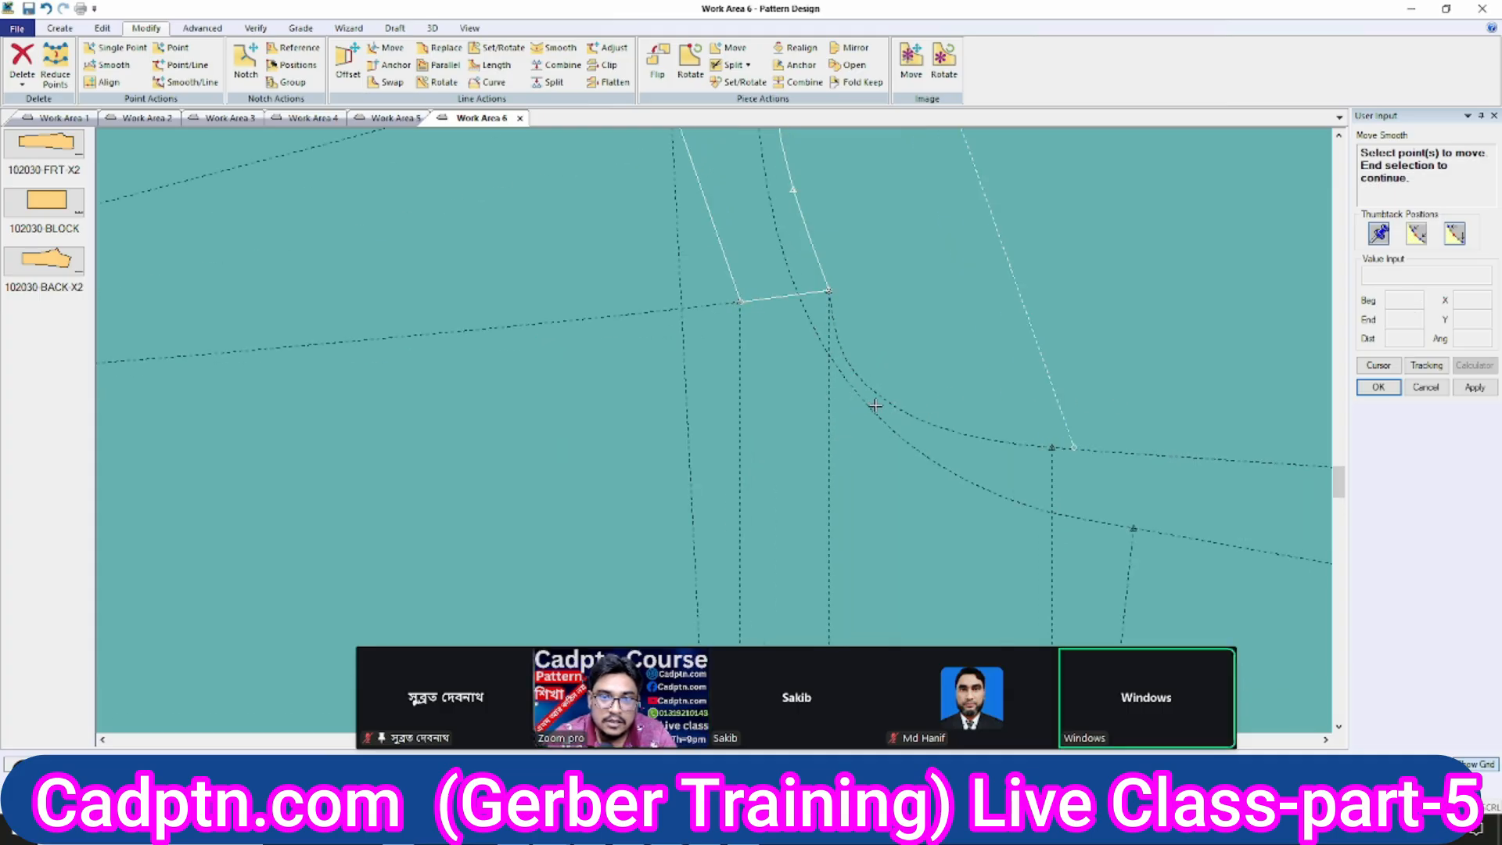
right_click(935, 336)
click(942, 335)
Clear the traced back piece away from the draft's crotch area.
scroll(804, 507, down, 2)
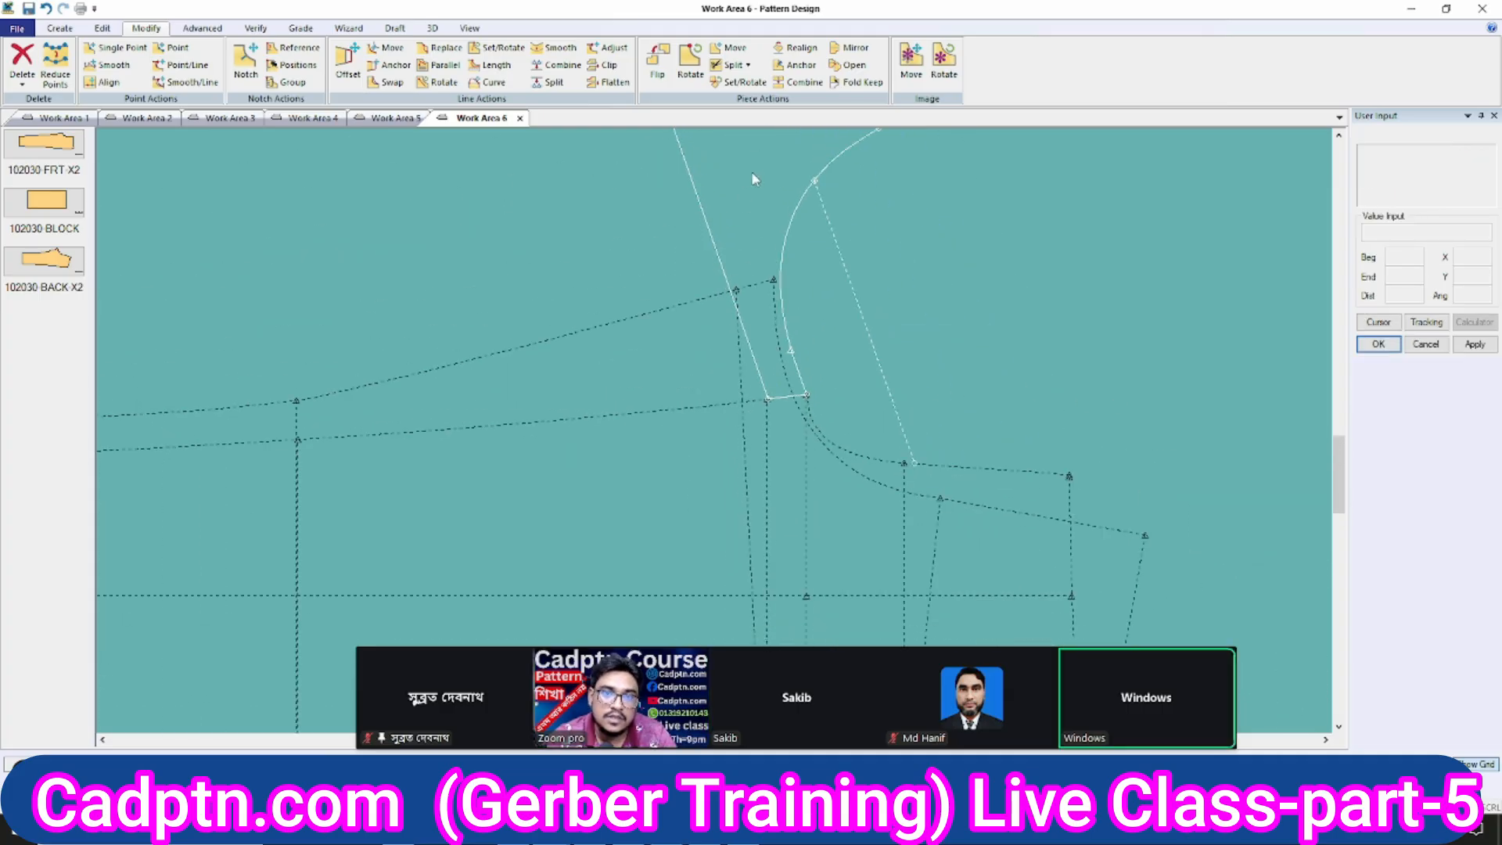
click(766, 164)
Move the front crotch point by an X distance of 0.00 and a Y distance of -0.06.
scroll(759, 426, up, 3)
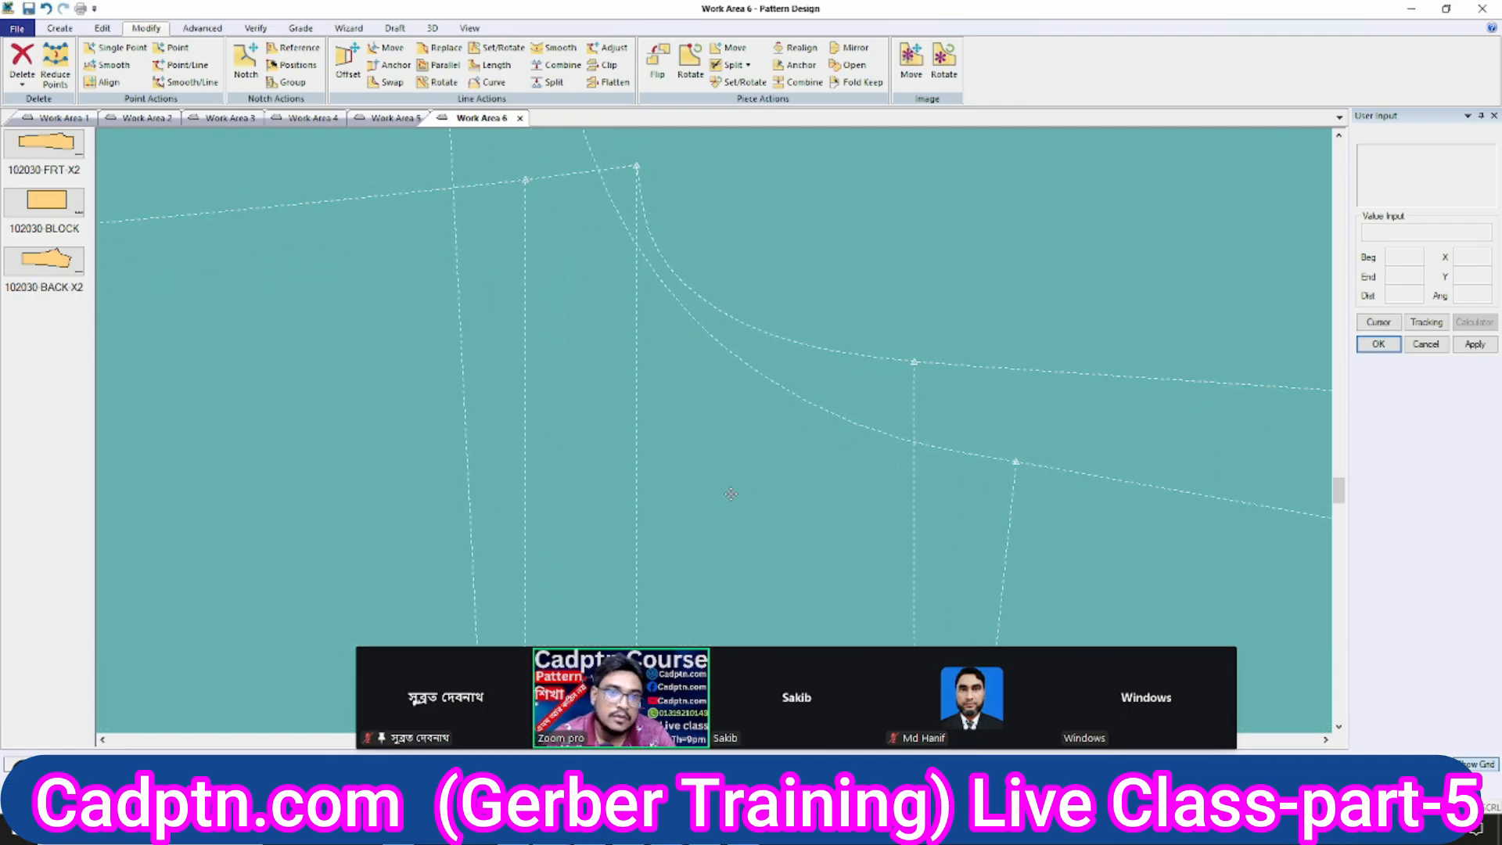
scroll(763, 419, up, 1)
middle_drag(772, 404, 655, 470)
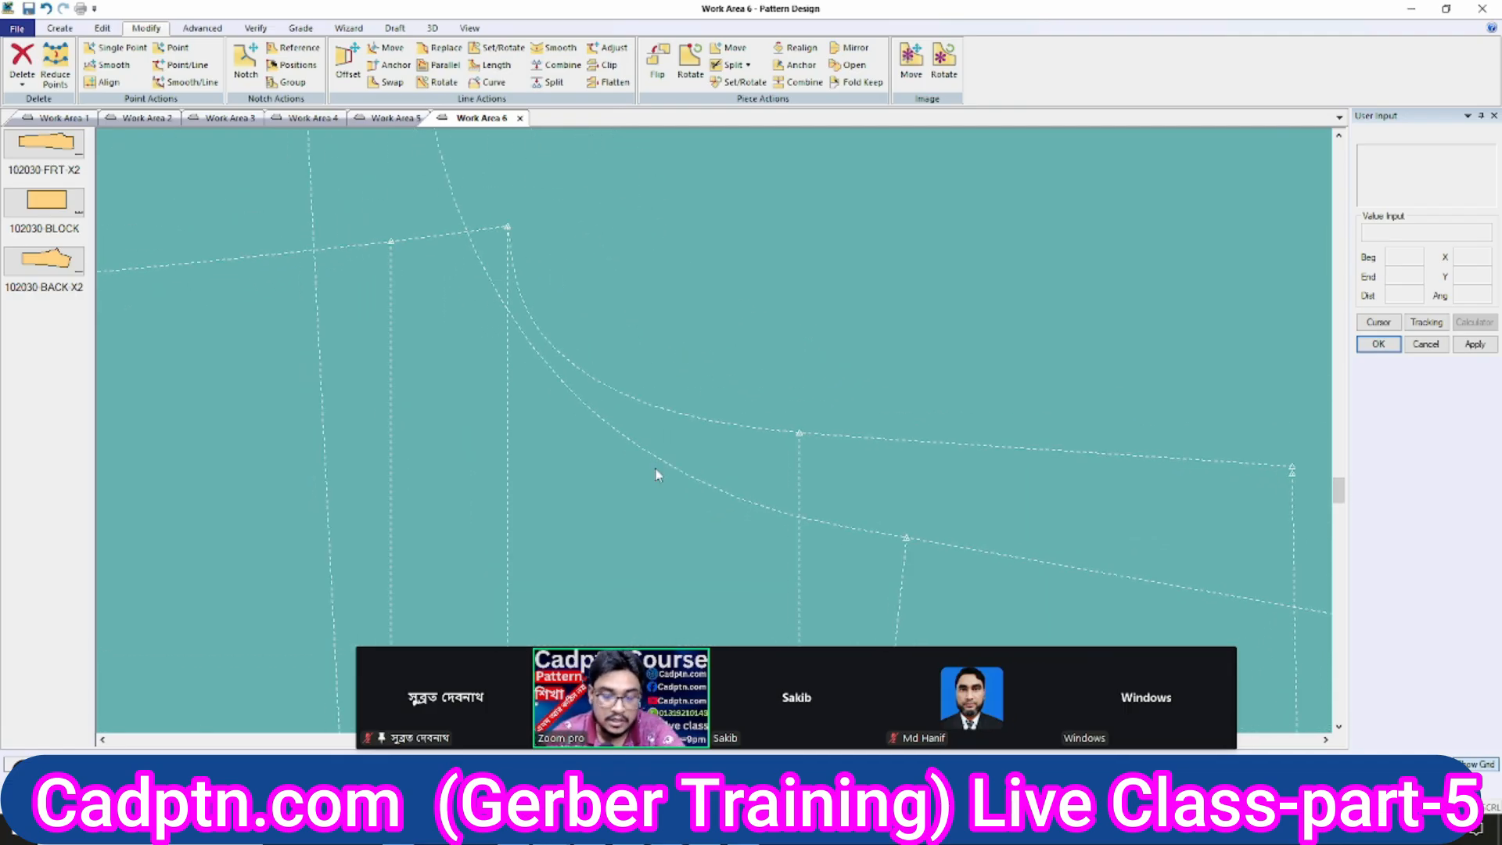
key(alt)
scroll(689, 392, down, 4)
scroll(393, 349, up, 4)
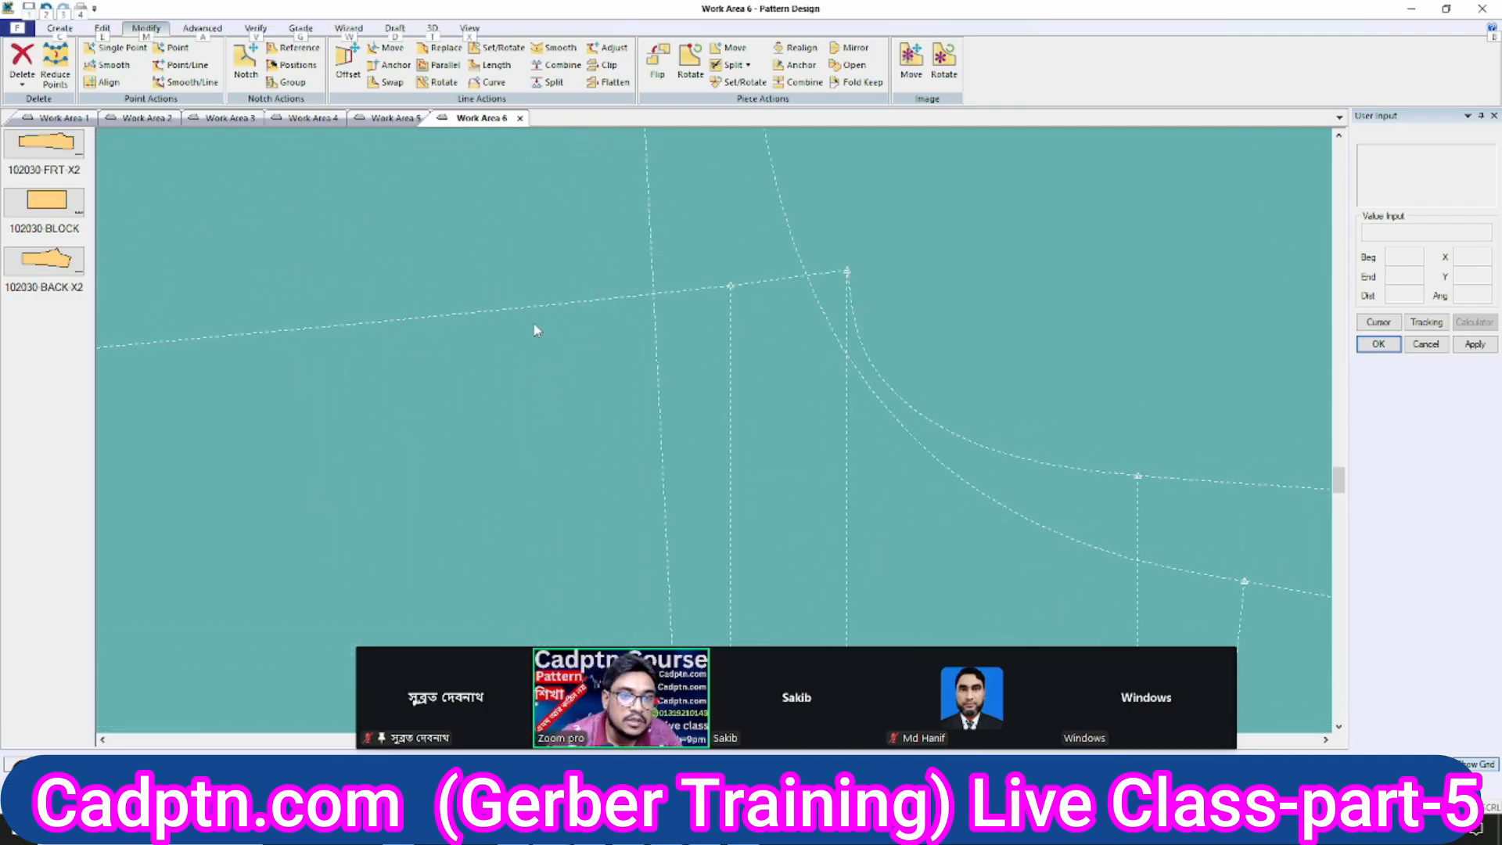
scroll(618, 328, up, 3)
middle_drag(897, 344, 842, 345)
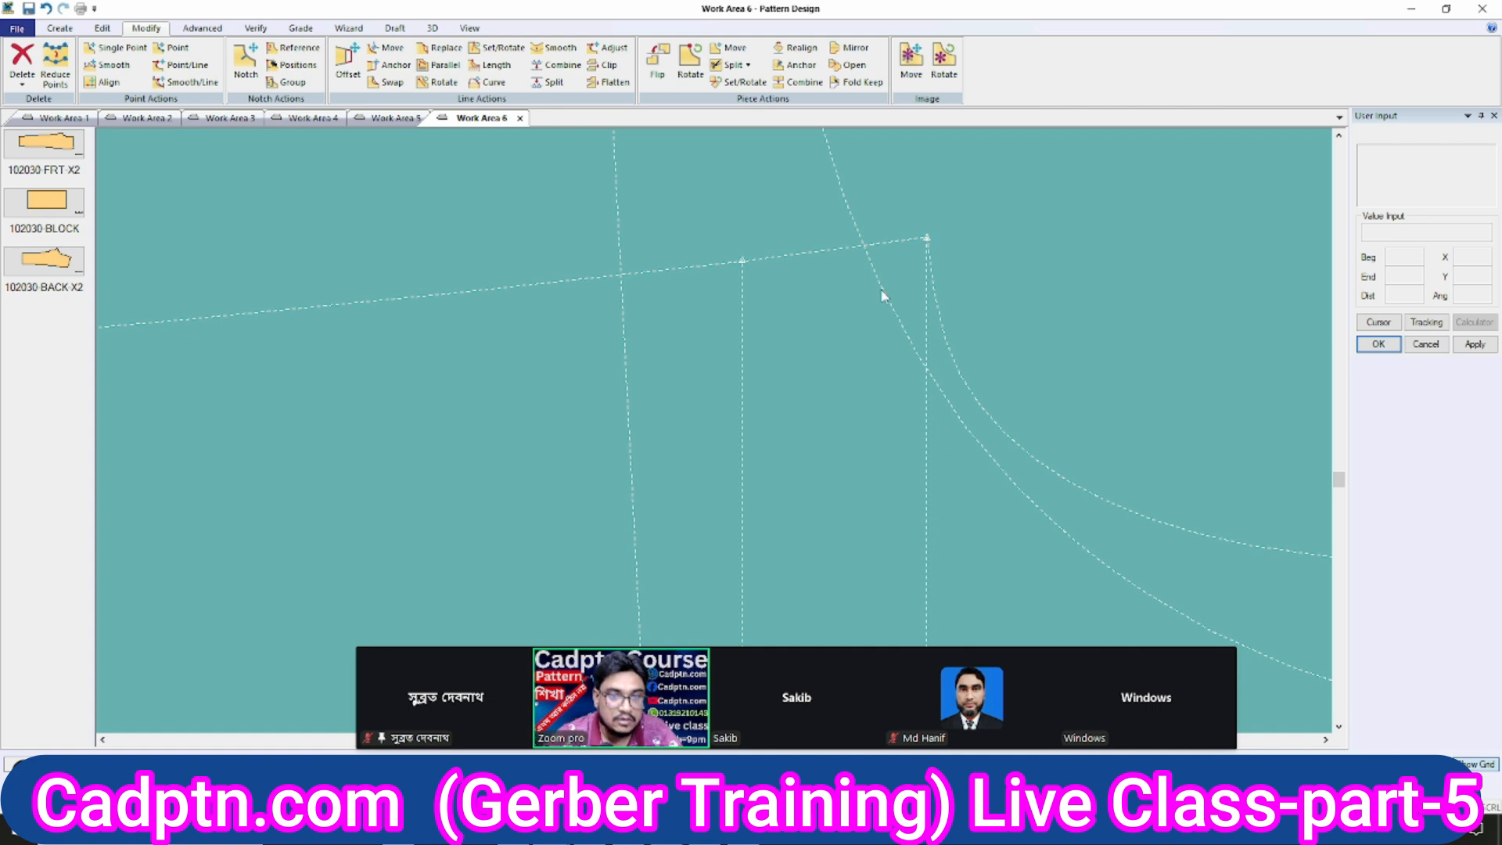
scroll(939, 235, up, 2)
key(m)
drag(989, 215, 886, 247)
right_click(908, 173)
click(959, 185)
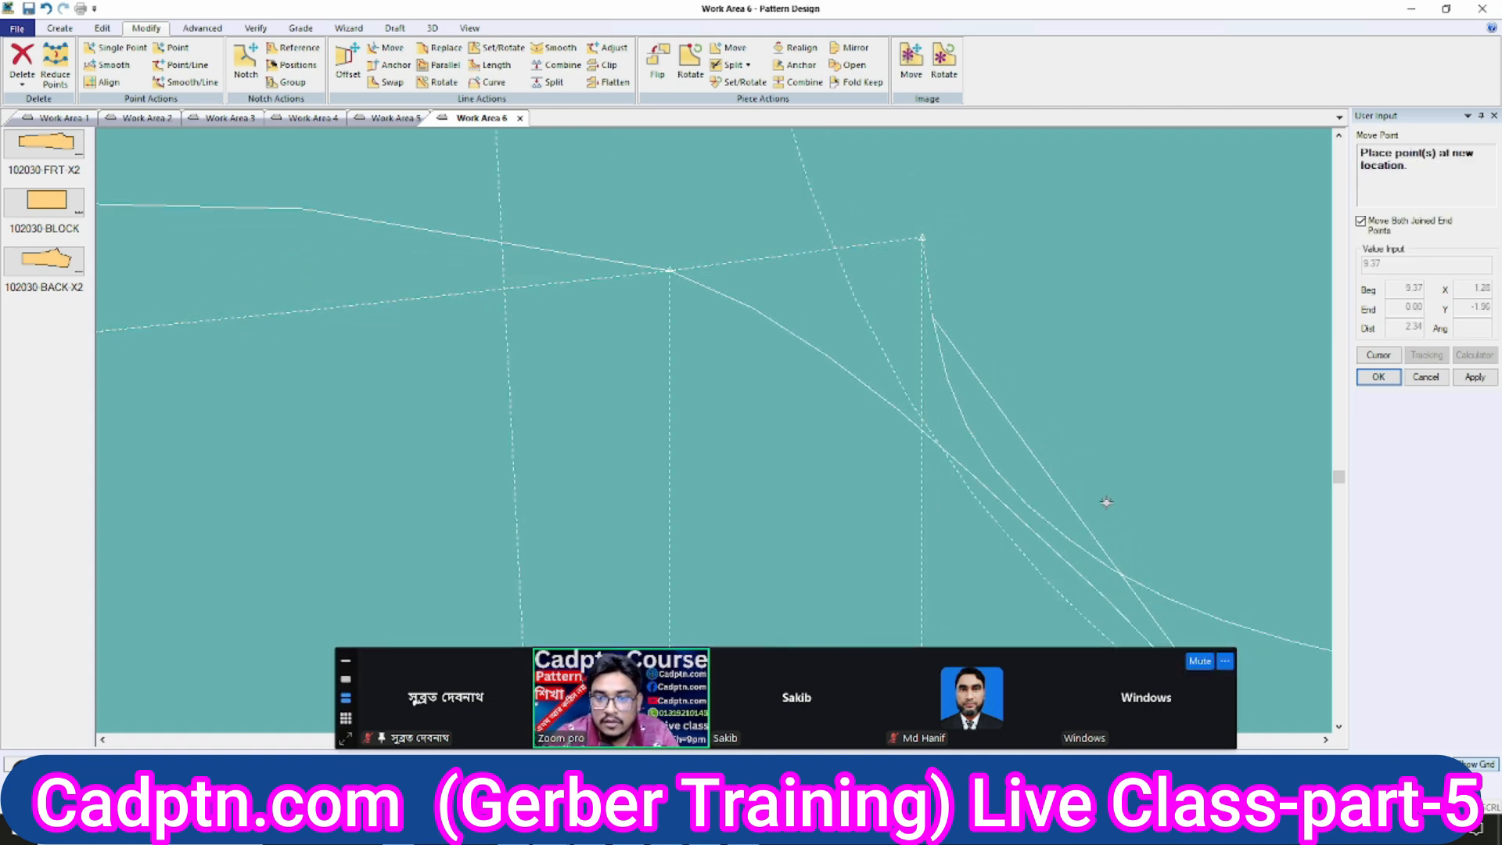
click(919, 236)
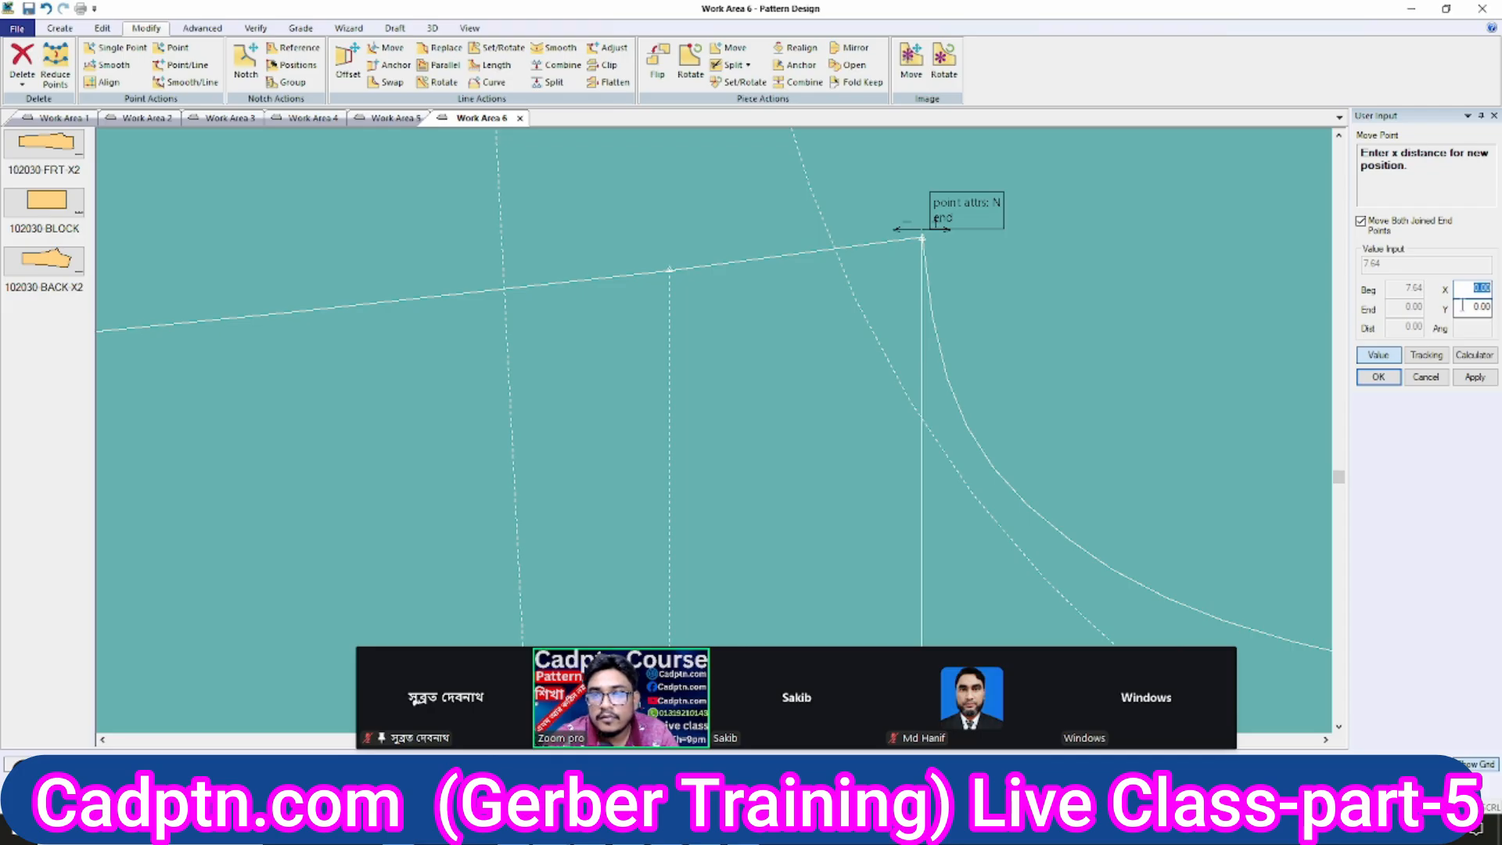
key(Return)
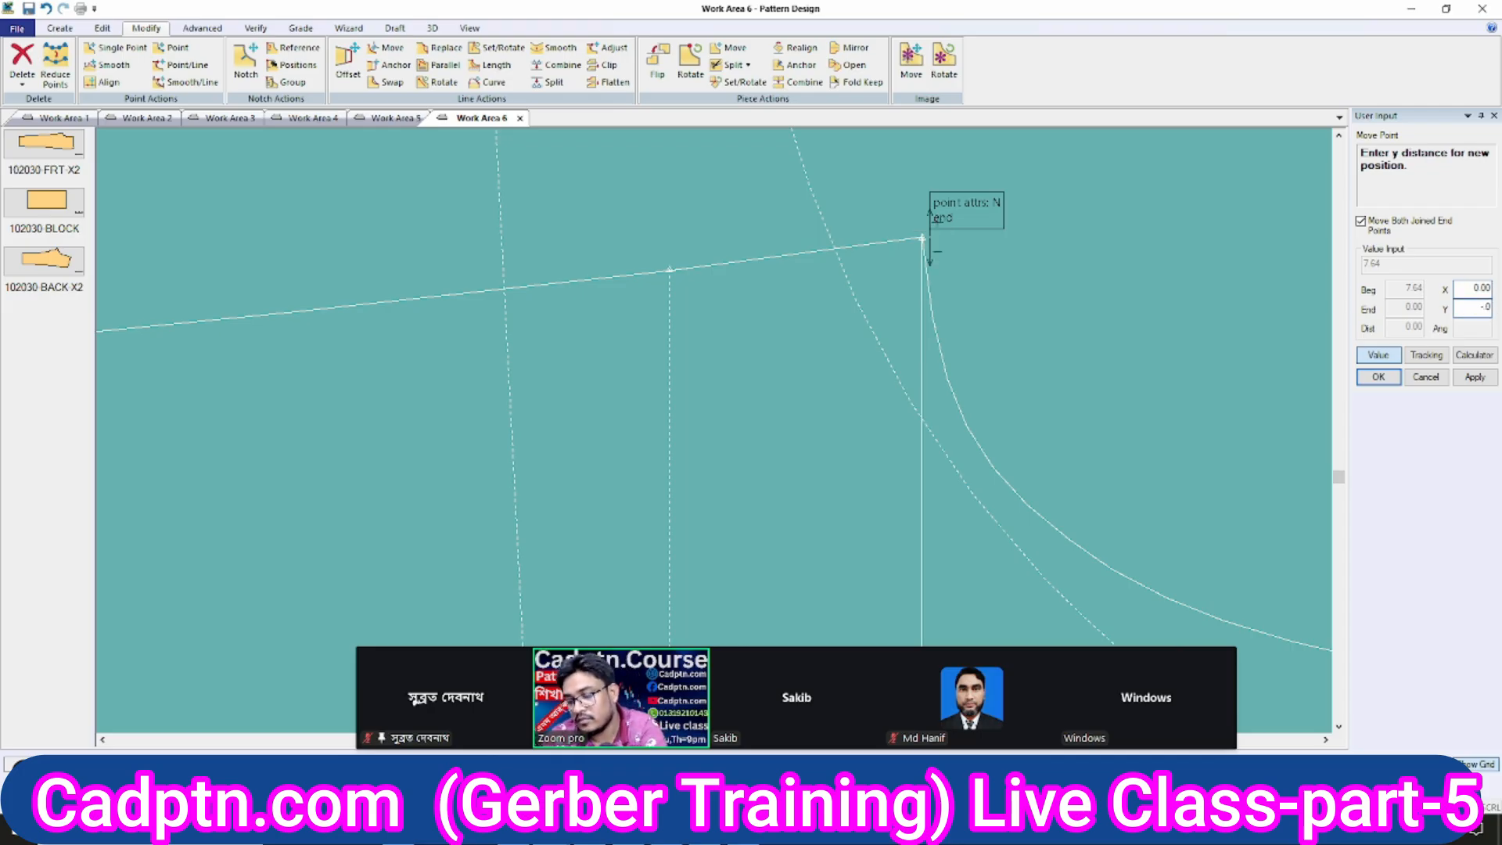
click(1471, 381)
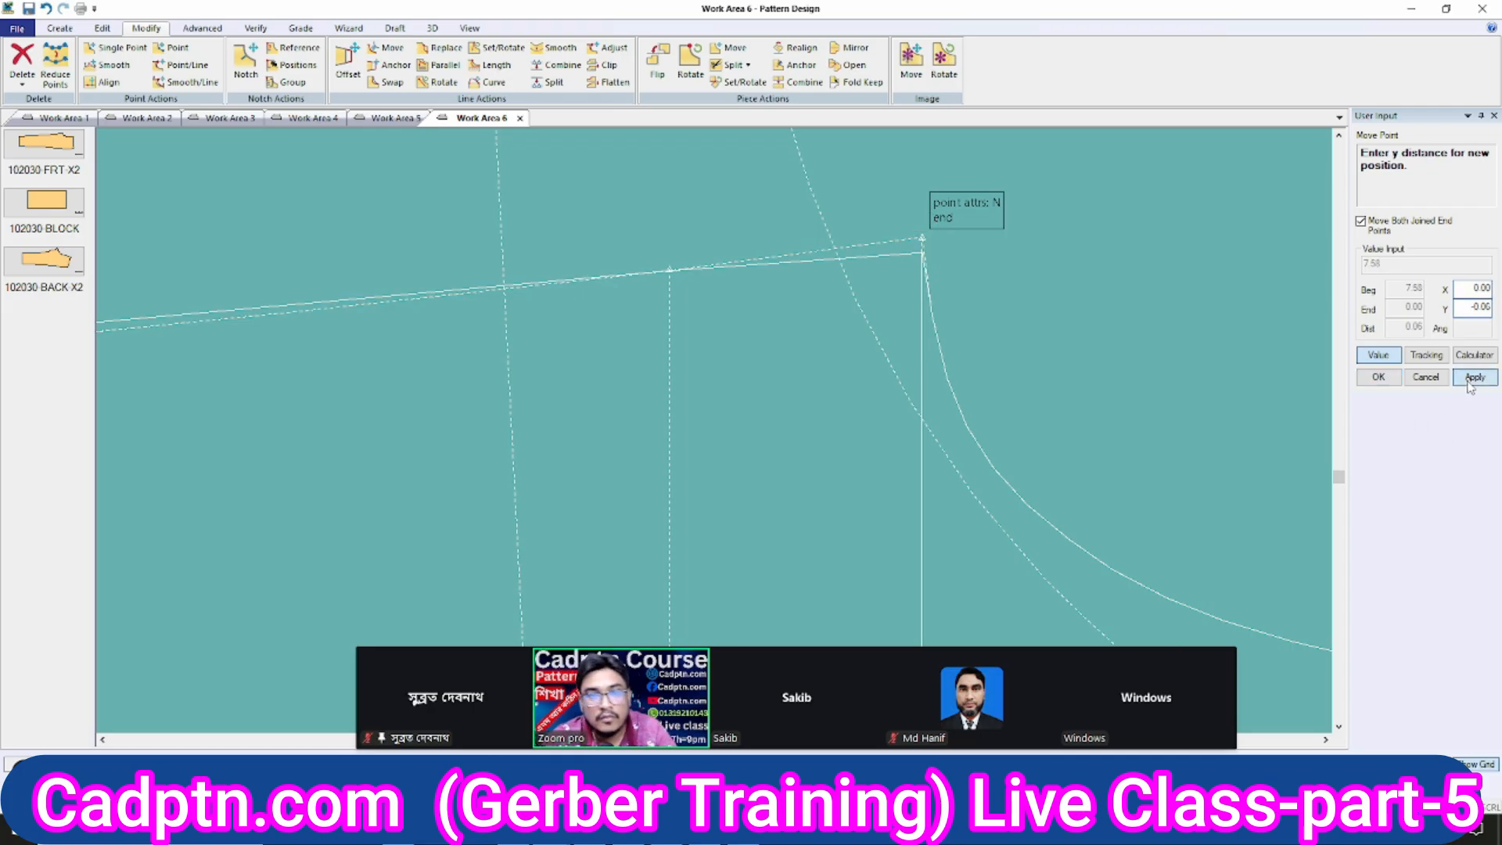
click(1379, 377)
right_click(1046, 281)
click(1062, 287)
Set and rotate the traced back piece onto the draft, matching its crotch tip to the front crotch point and its short end edge to the front inseam.
scroll(925, 402, down, 1)
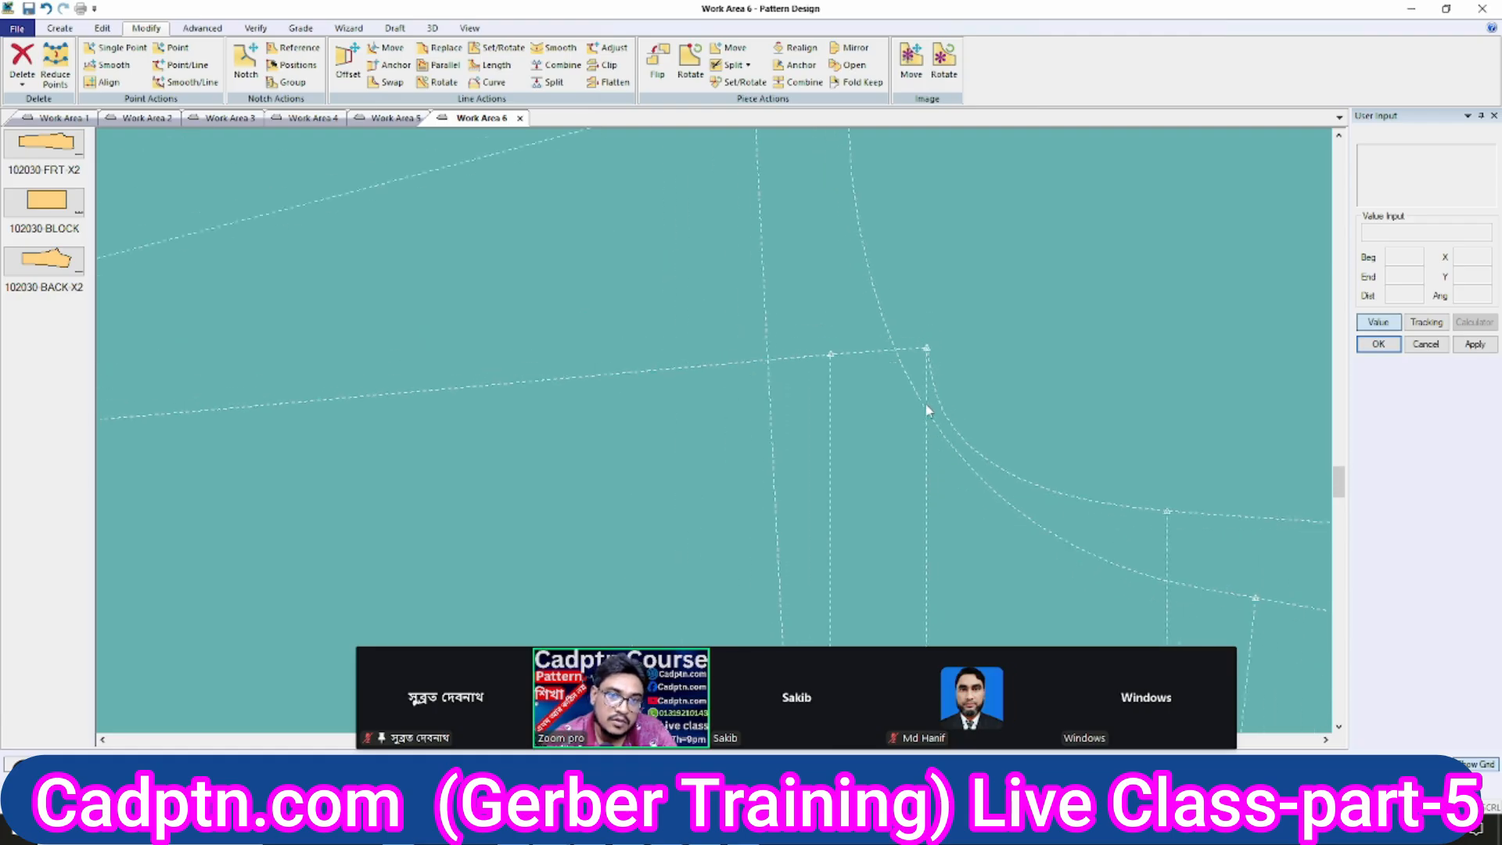
scroll(757, 383, down, 4)
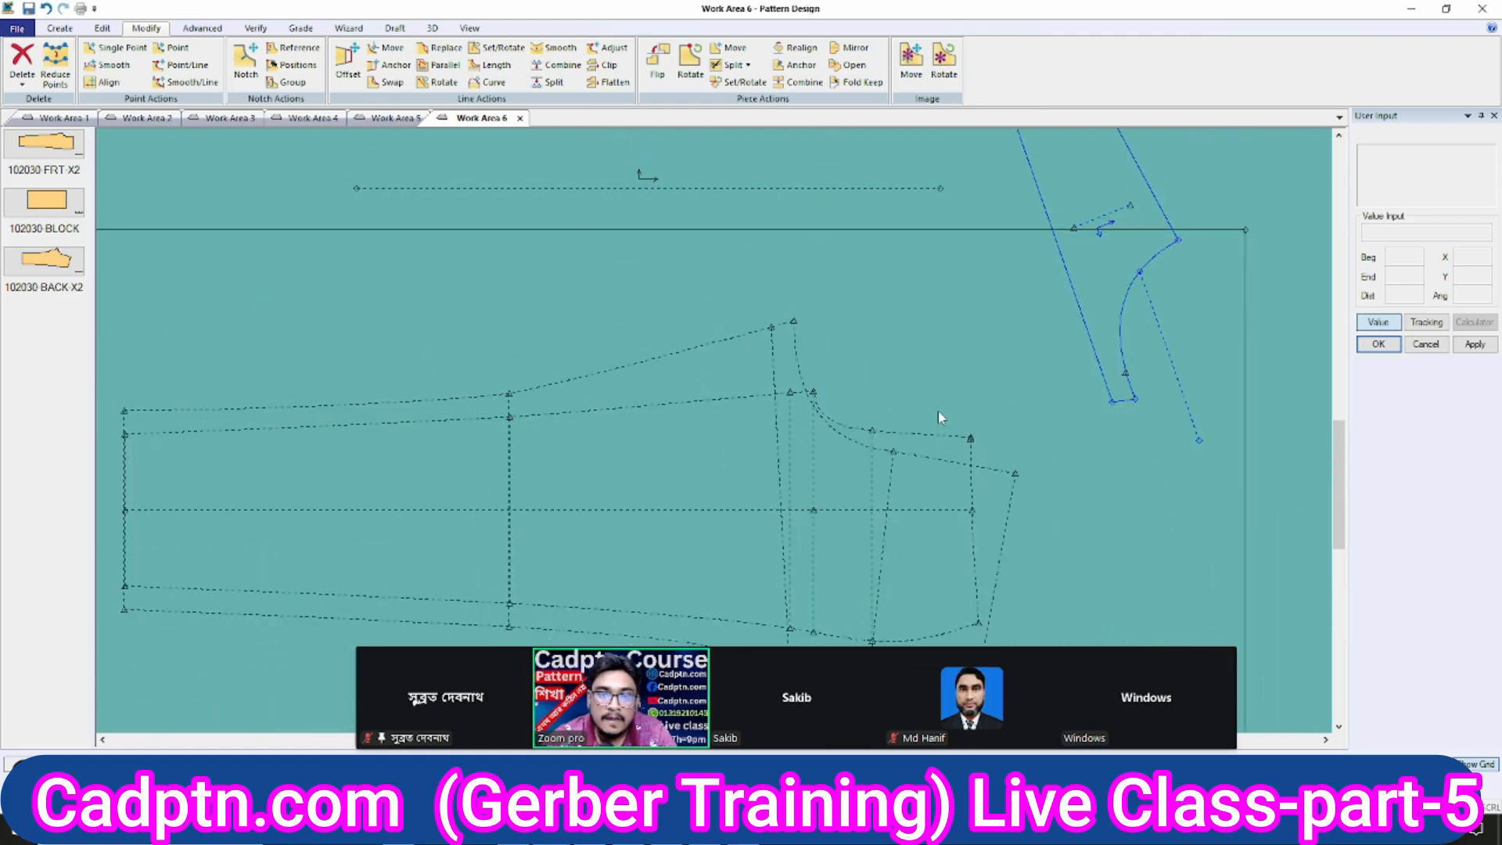
scroll(937, 410, up, 3)
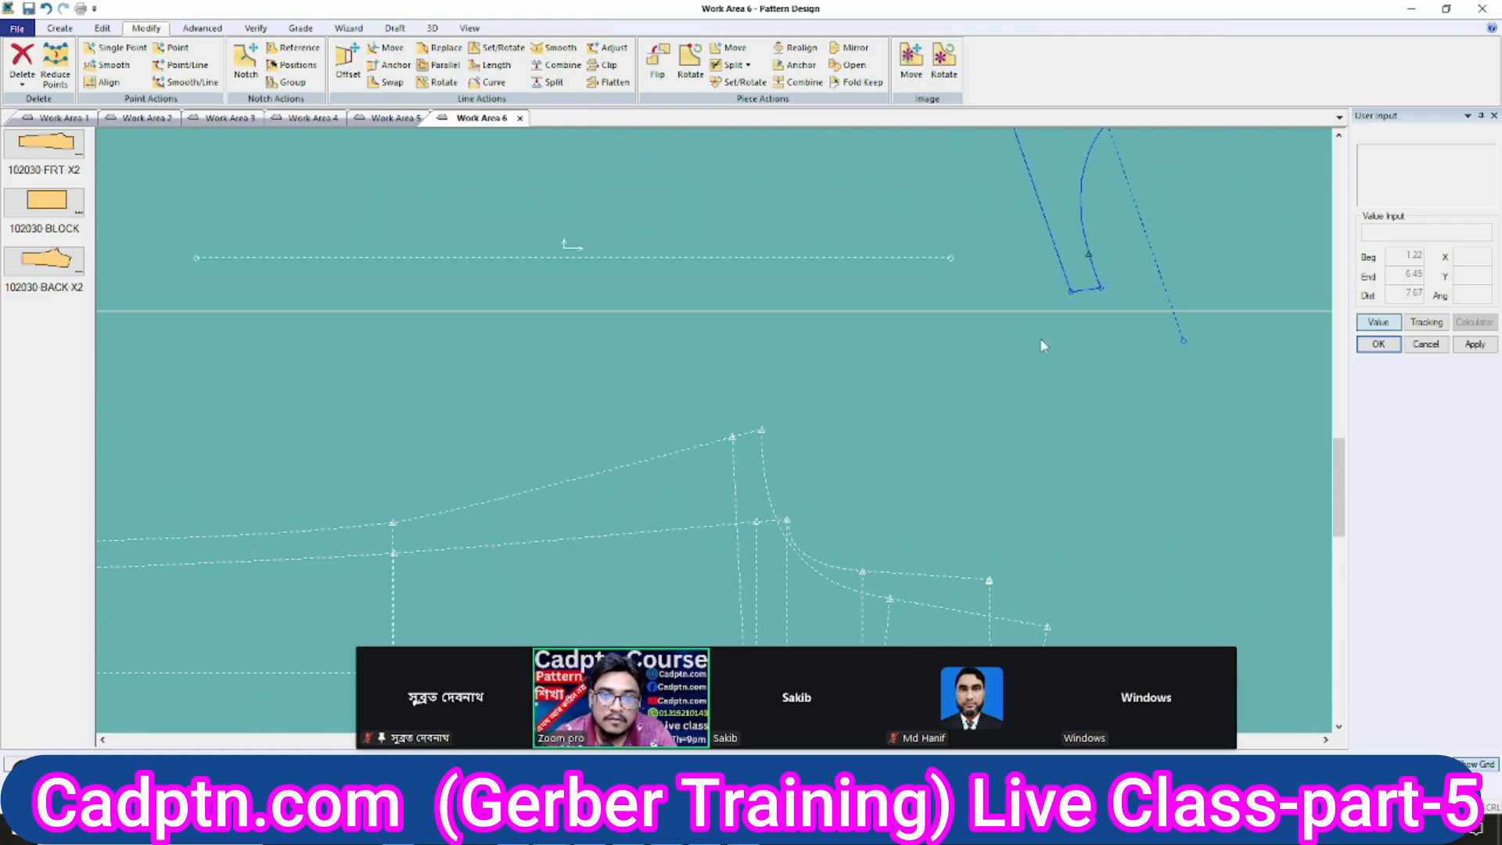
click(1070, 270)
click(1058, 254)
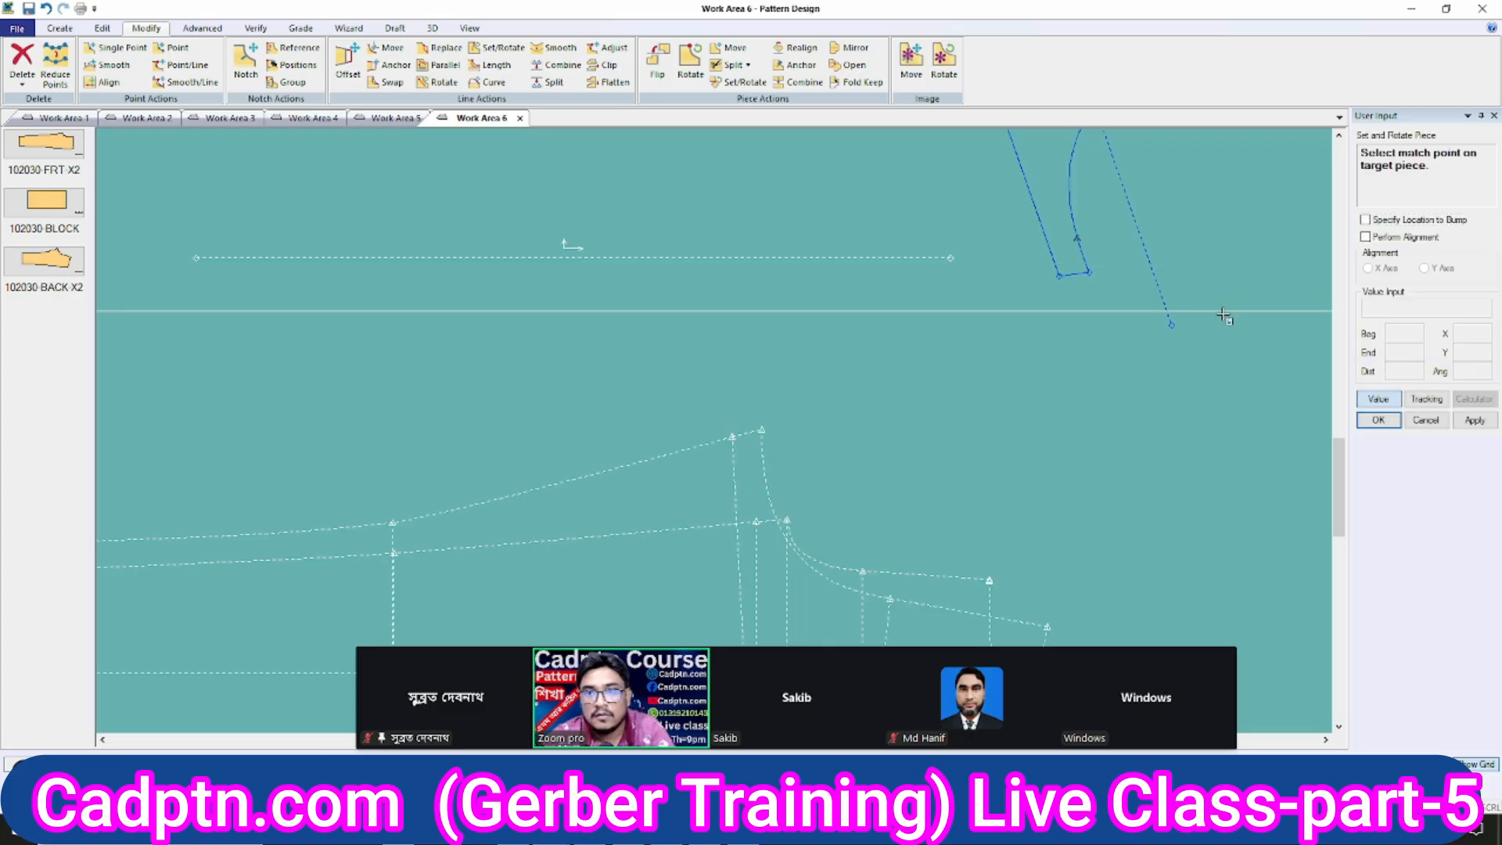
scroll(754, 546, up, 1)
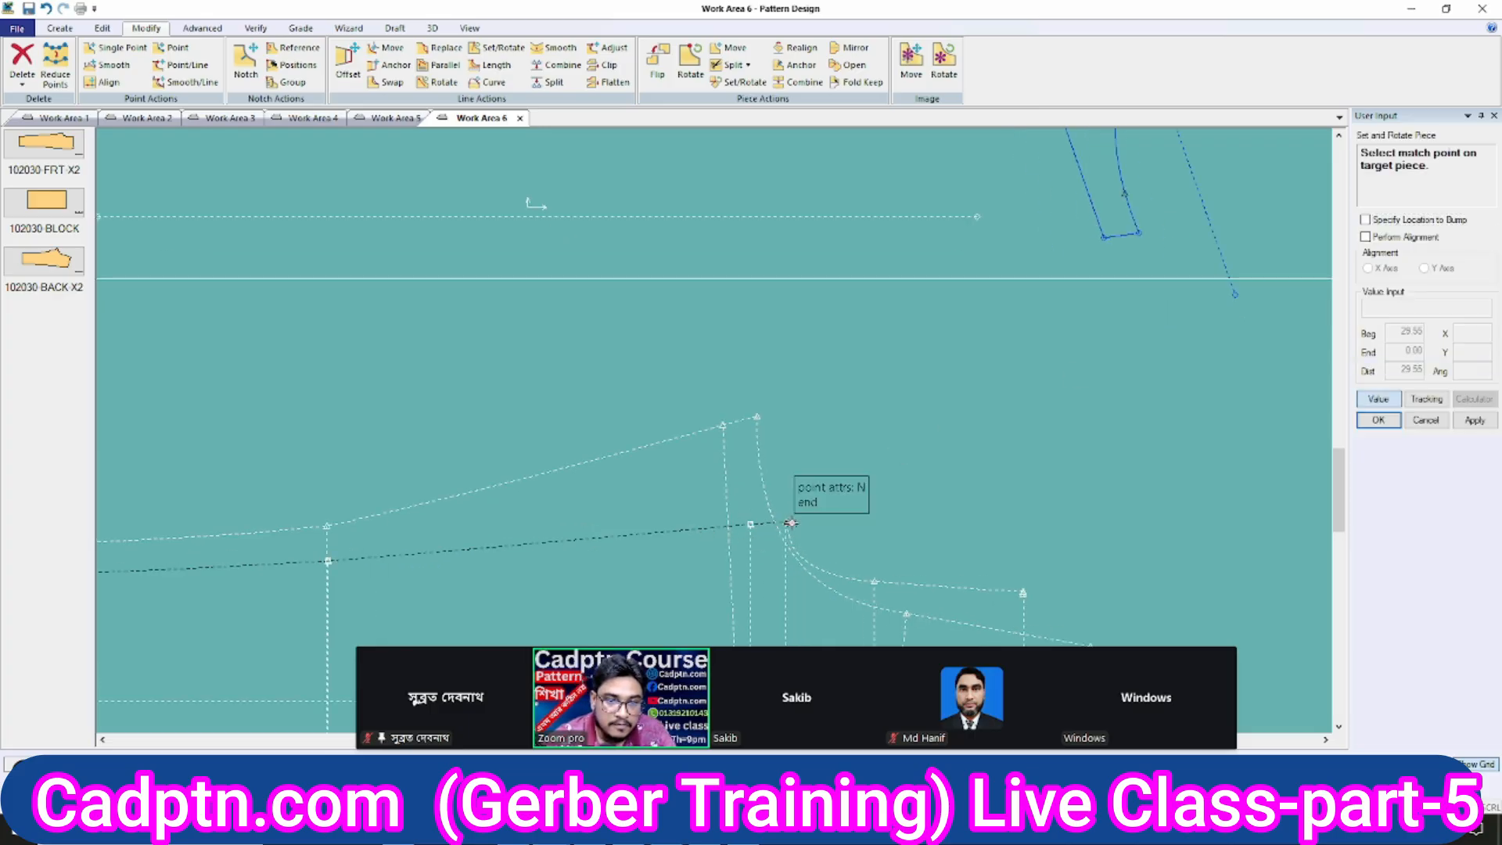
click(779, 523)
scroll(765, 534, up, 1)
click(753, 553)
scroll(754, 553, down, 2)
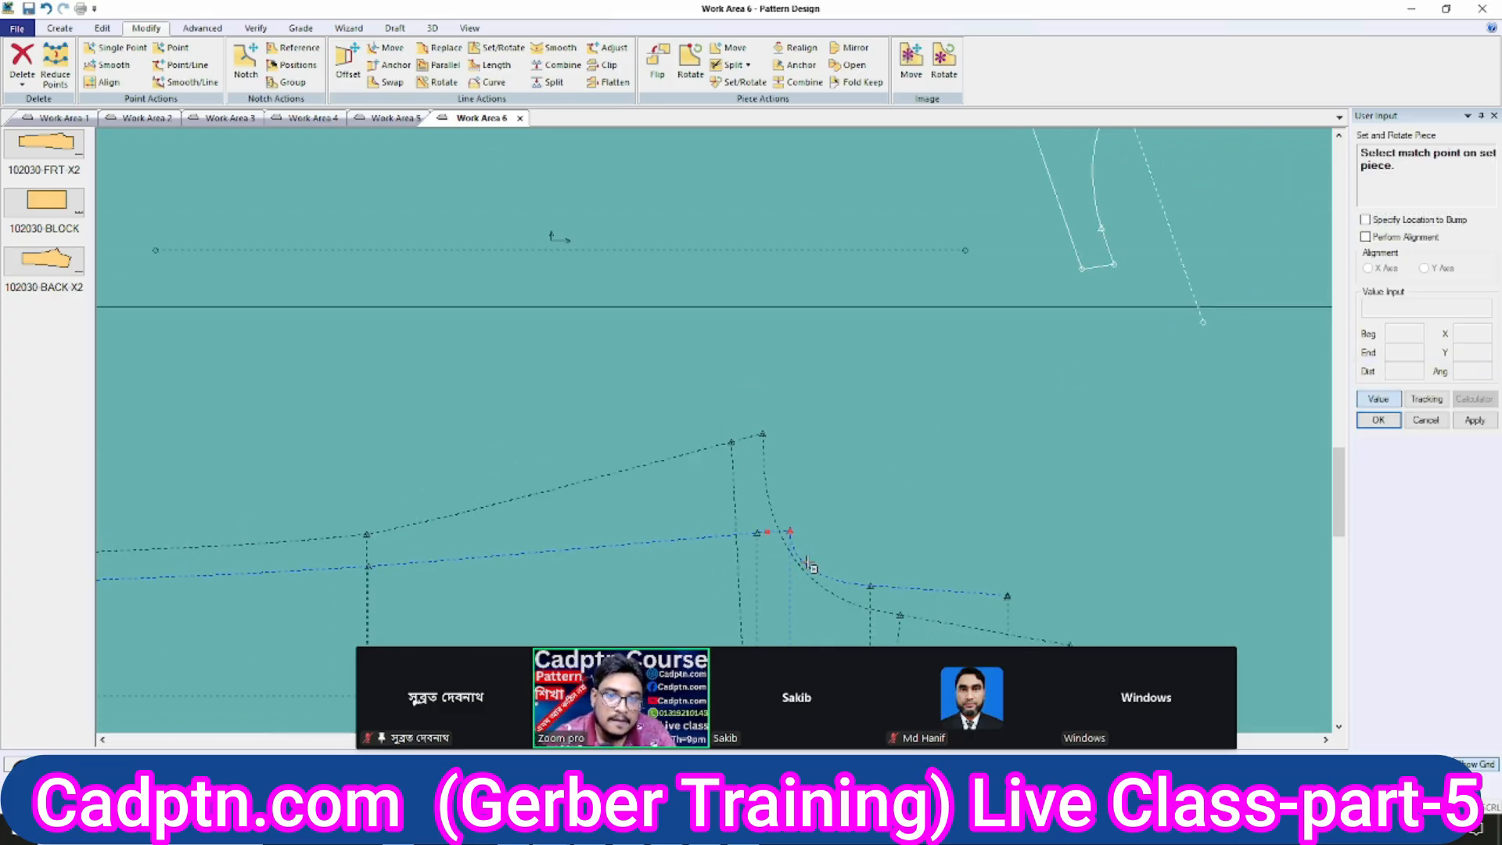
click(1050, 329)
scroll(1045, 341, up, 2)
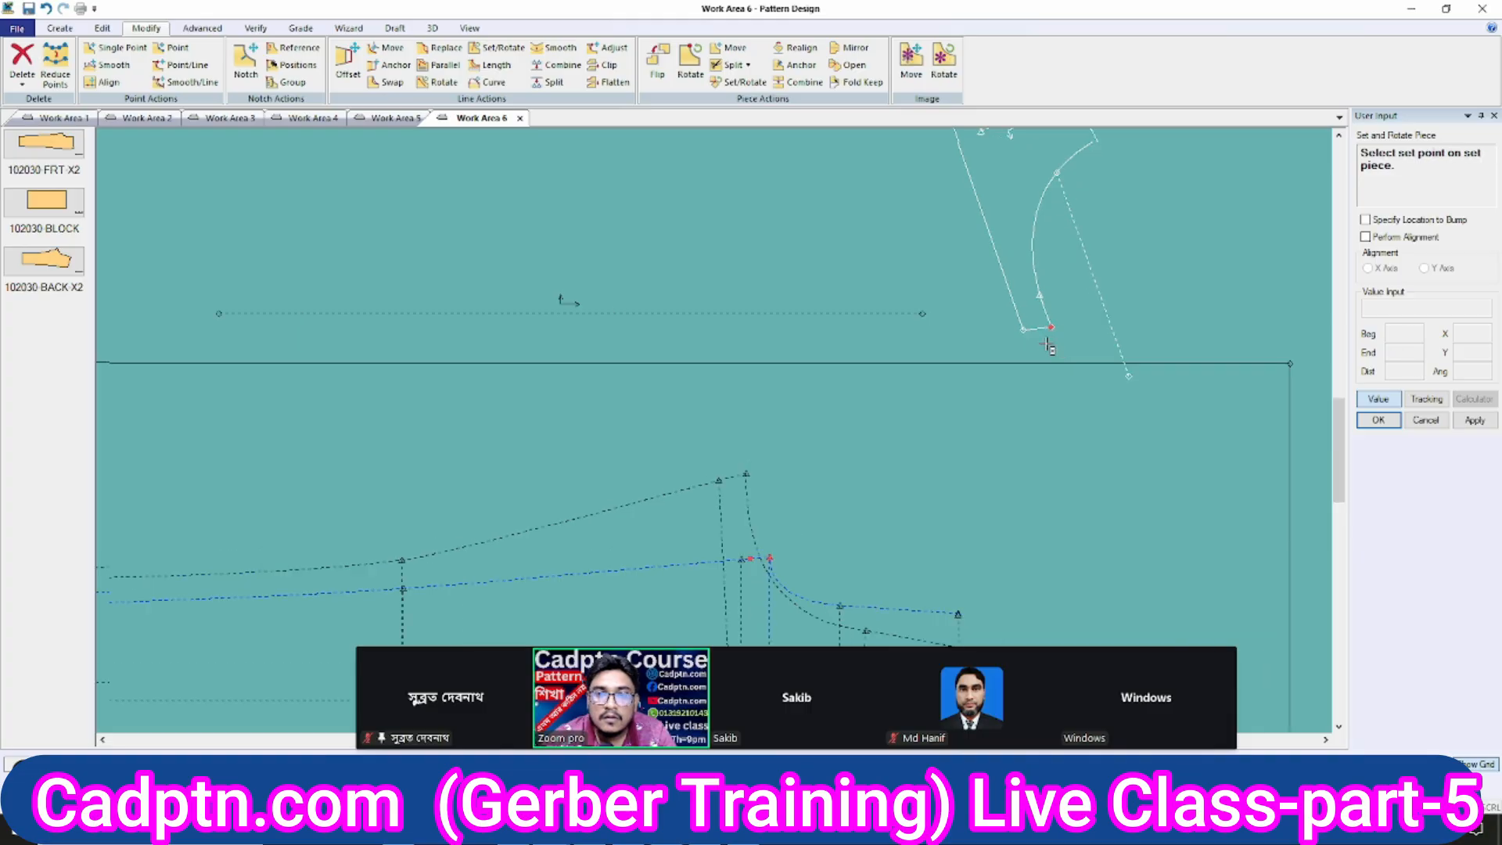
click(1039, 330)
right_click(850, 277)
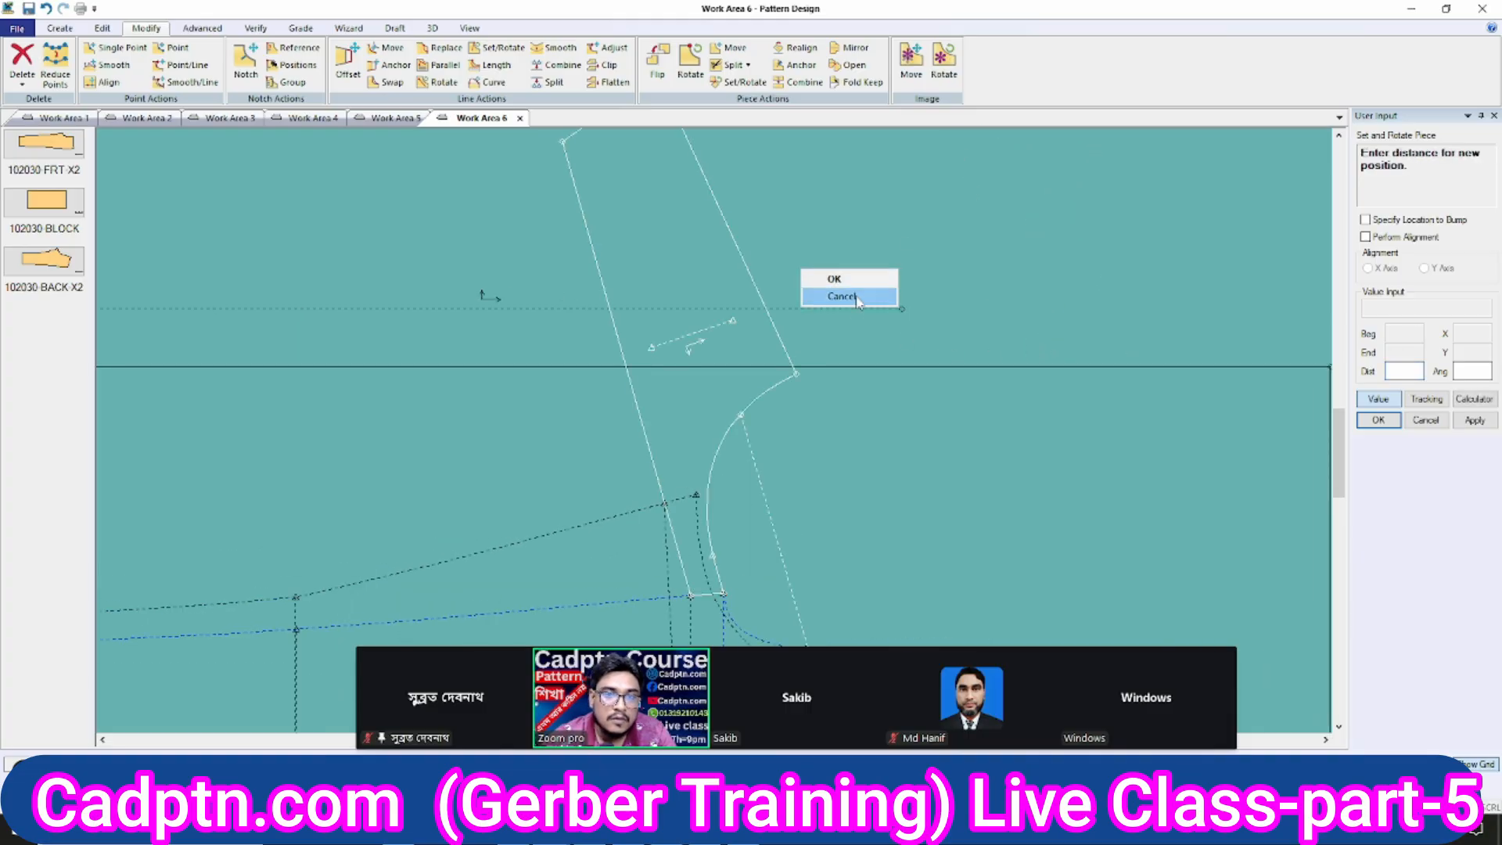
click(855, 295)
Move the lower end of the piece's straight internal line onto the front rise's hip point.
scroll(904, 250, down, 2)
scroll(785, 526, up, 3)
scroll(867, 455, up, 2)
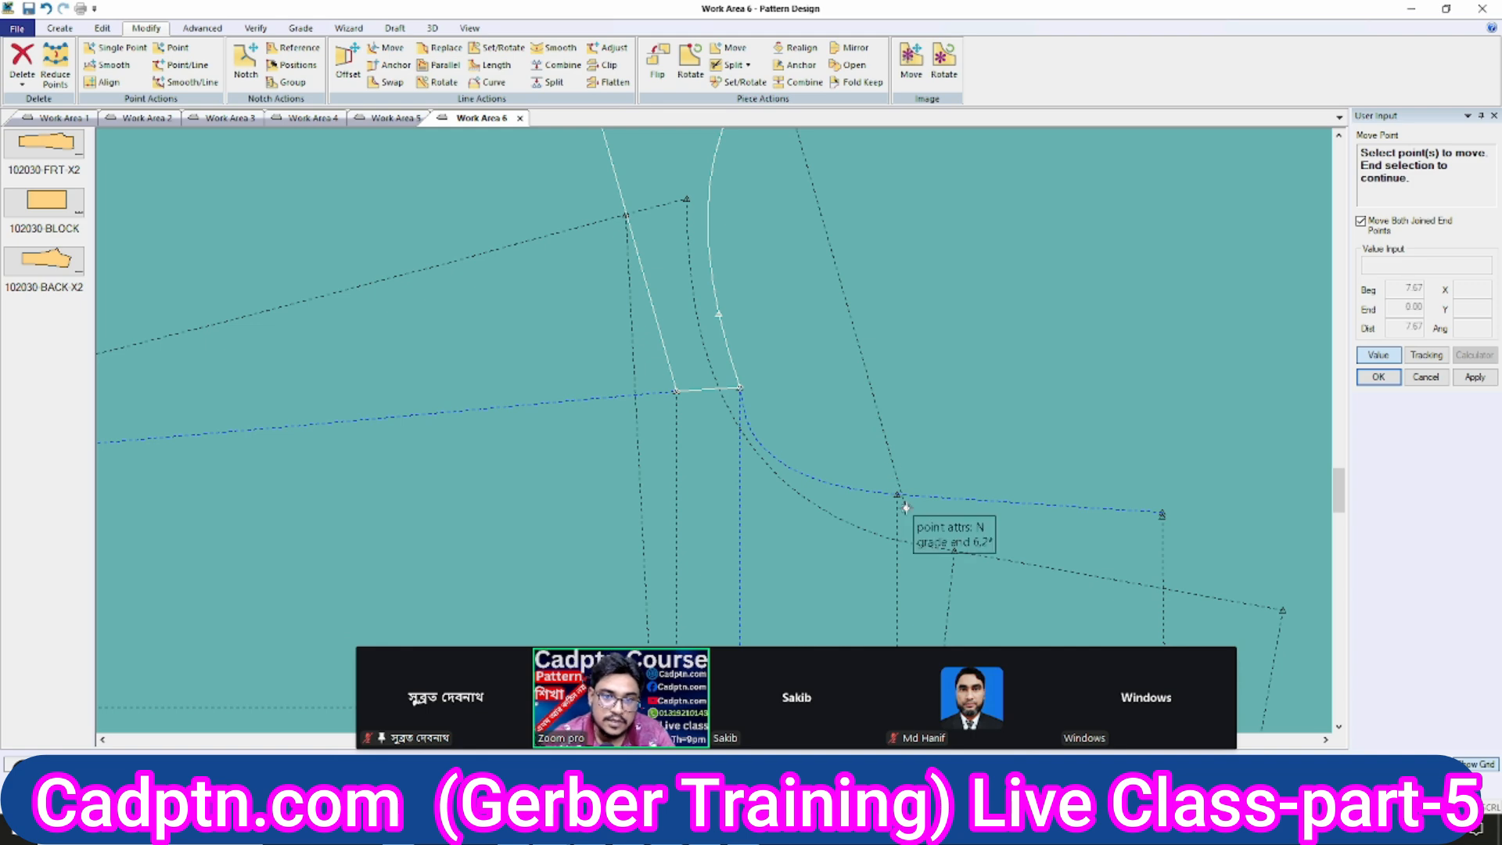
click(906, 508)
right_click(916, 384)
click(917, 385)
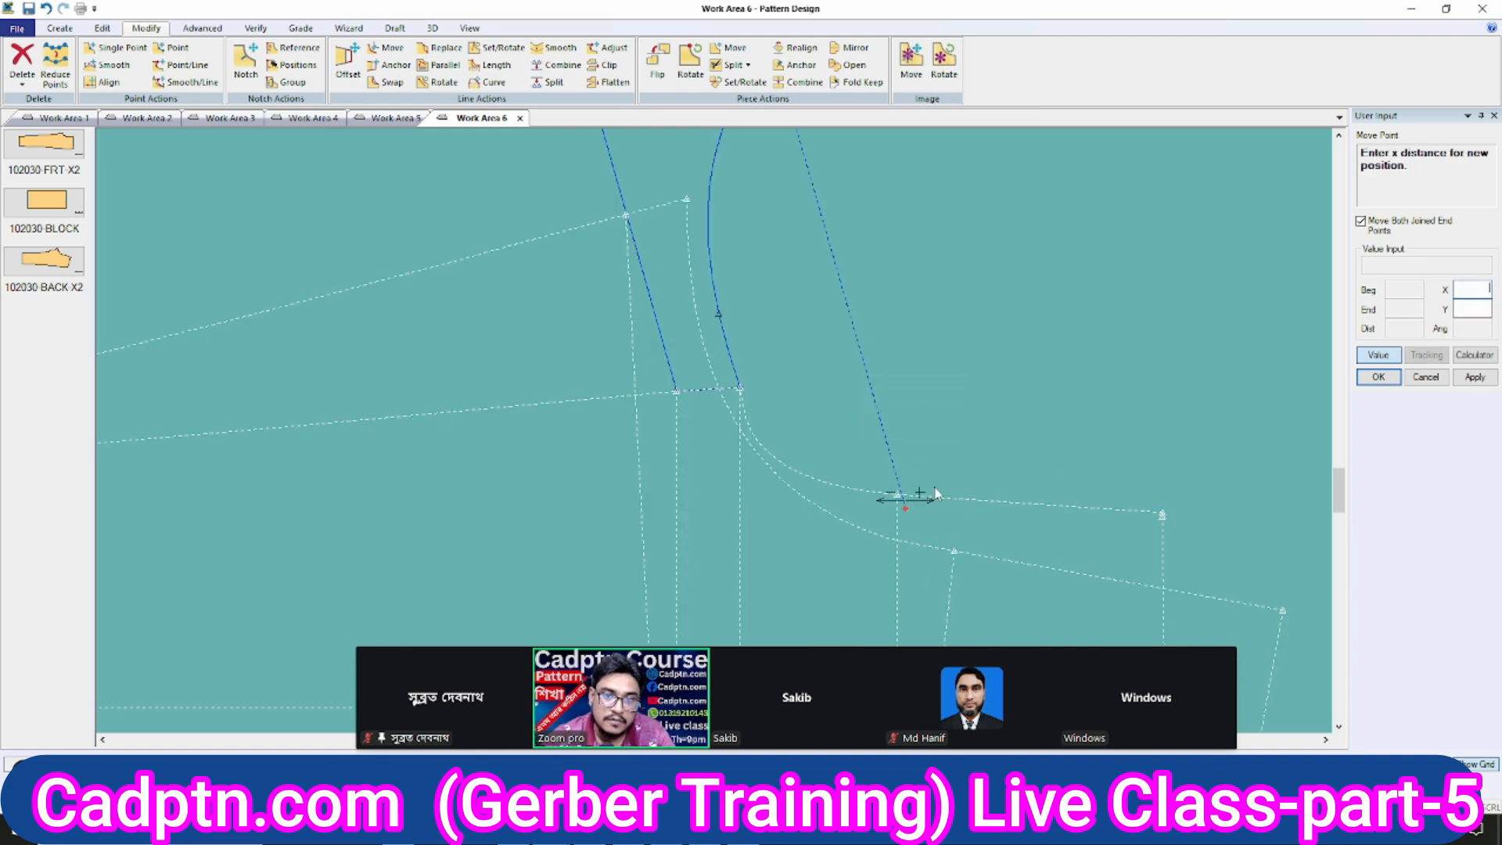
click(1378, 355)
scroll(911, 496, up, 1)
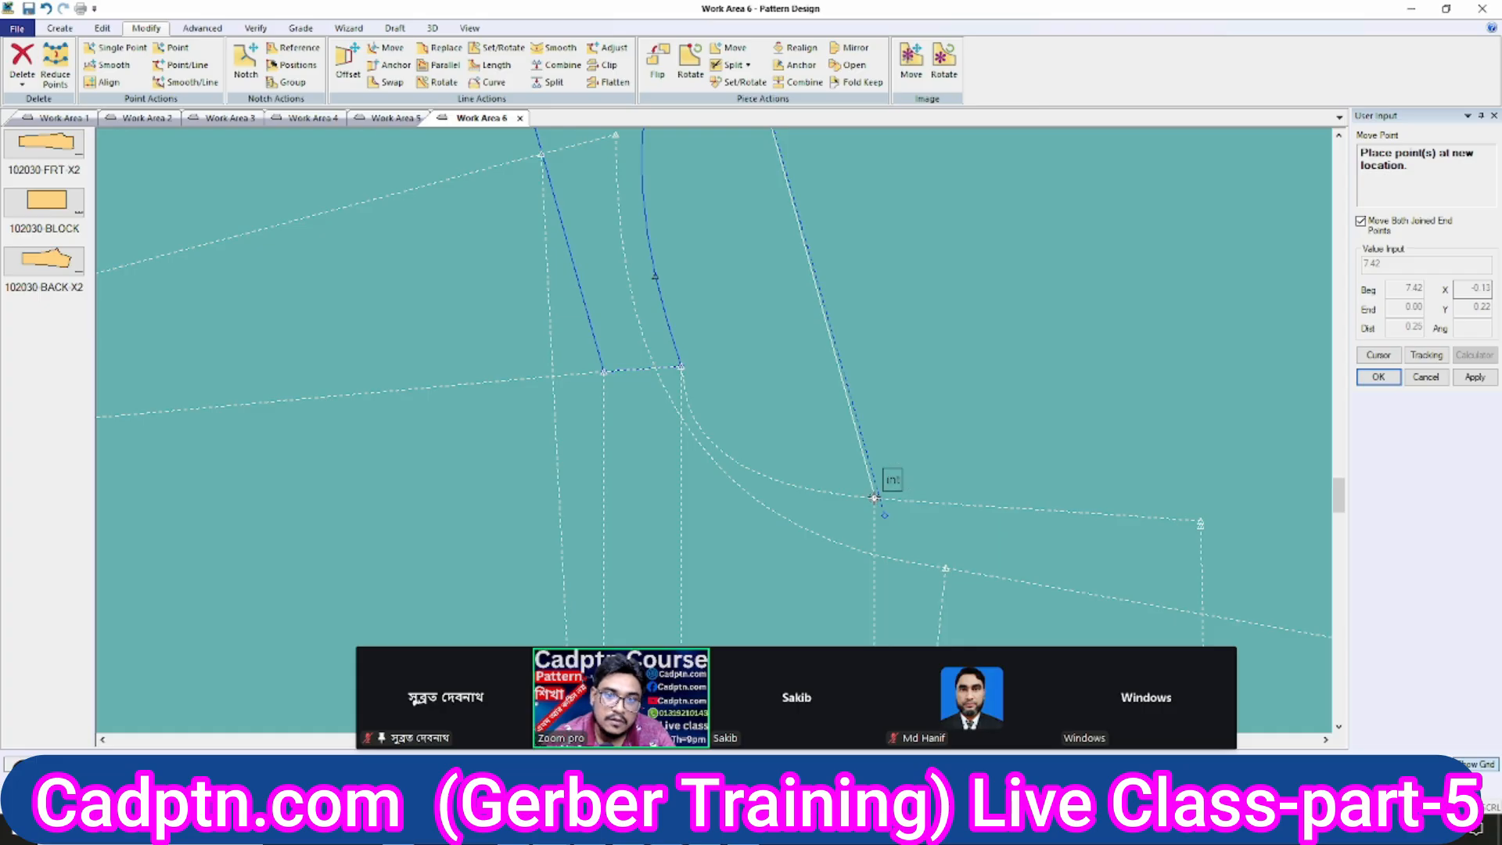
click(875, 498)
right_click(893, 364)
click(922, 384)
scroll(782, 530, down, 2)
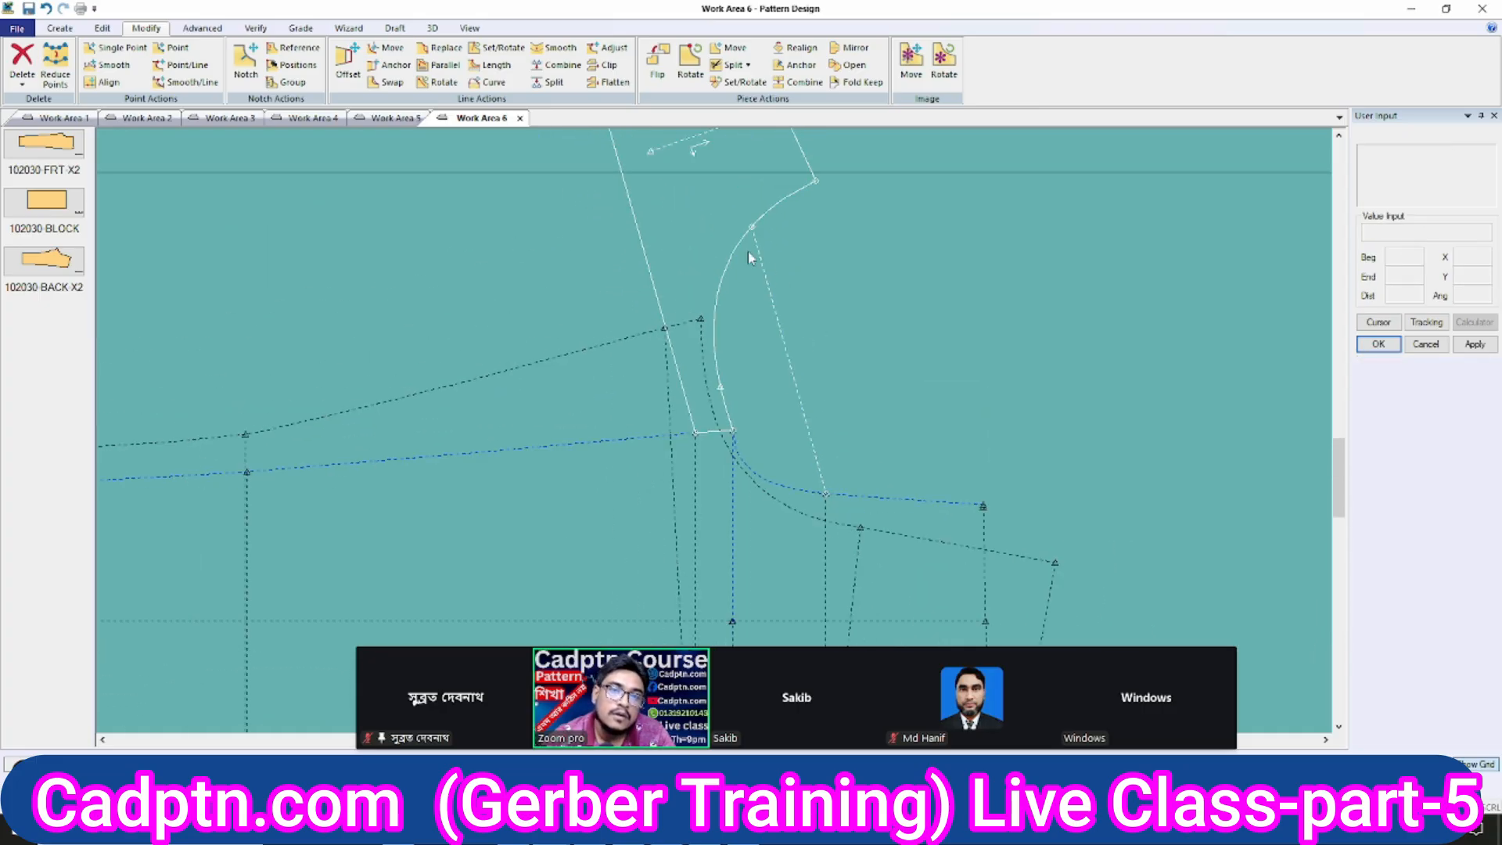
Shift the traced back piece slightly aside and measure the graded length of its straight internal line.
drag(748, 251, 806, 249)
key(alt+m)
click(829, 293)
right_click(1015, 257)
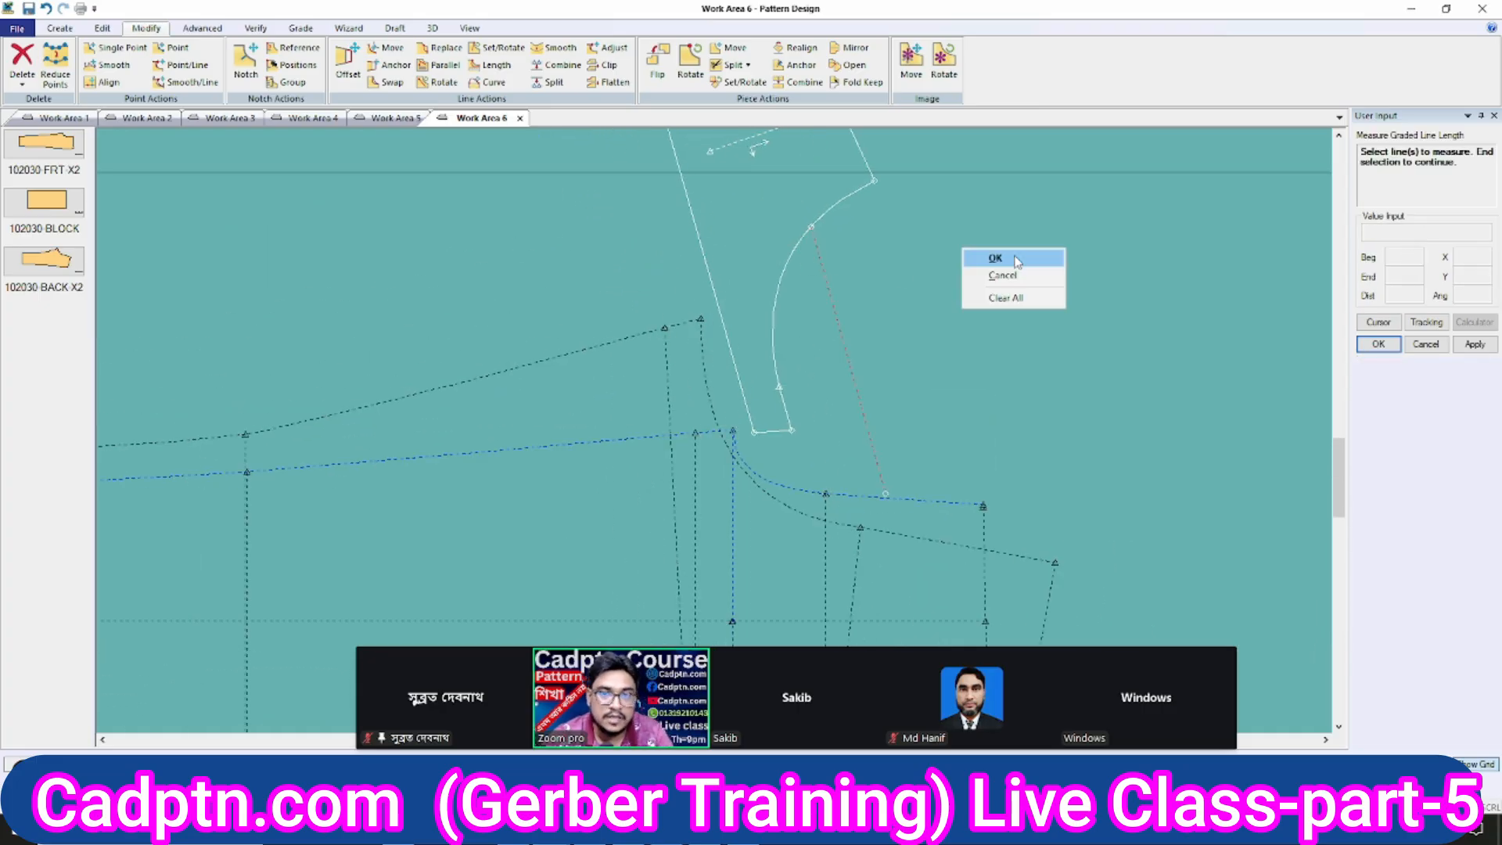
click(995, 258)
right_click(1015, 256)
click(1011, 256)
Move the traced back piece away from the draft's crotch area.
click(829, 282)
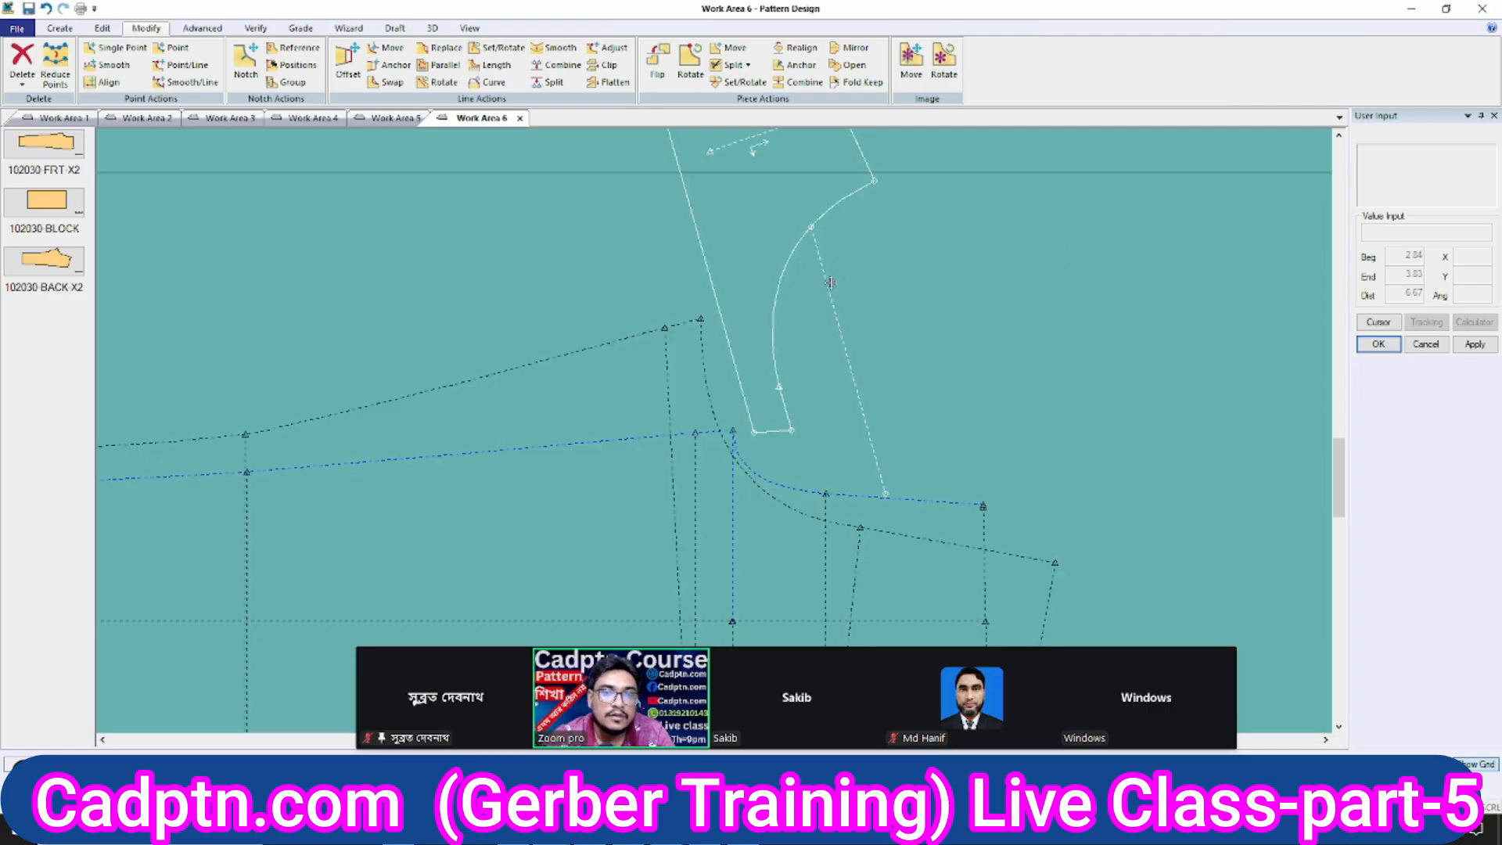
scroll(871, 290, down, 2)
click(1267, 174)
Reshape the front crotch curve between the crotch point and the hip point using Move Smooth with a horizontal constraint.
scroll(853, 520, up, 2)
scroll(762, 405, up, 4)
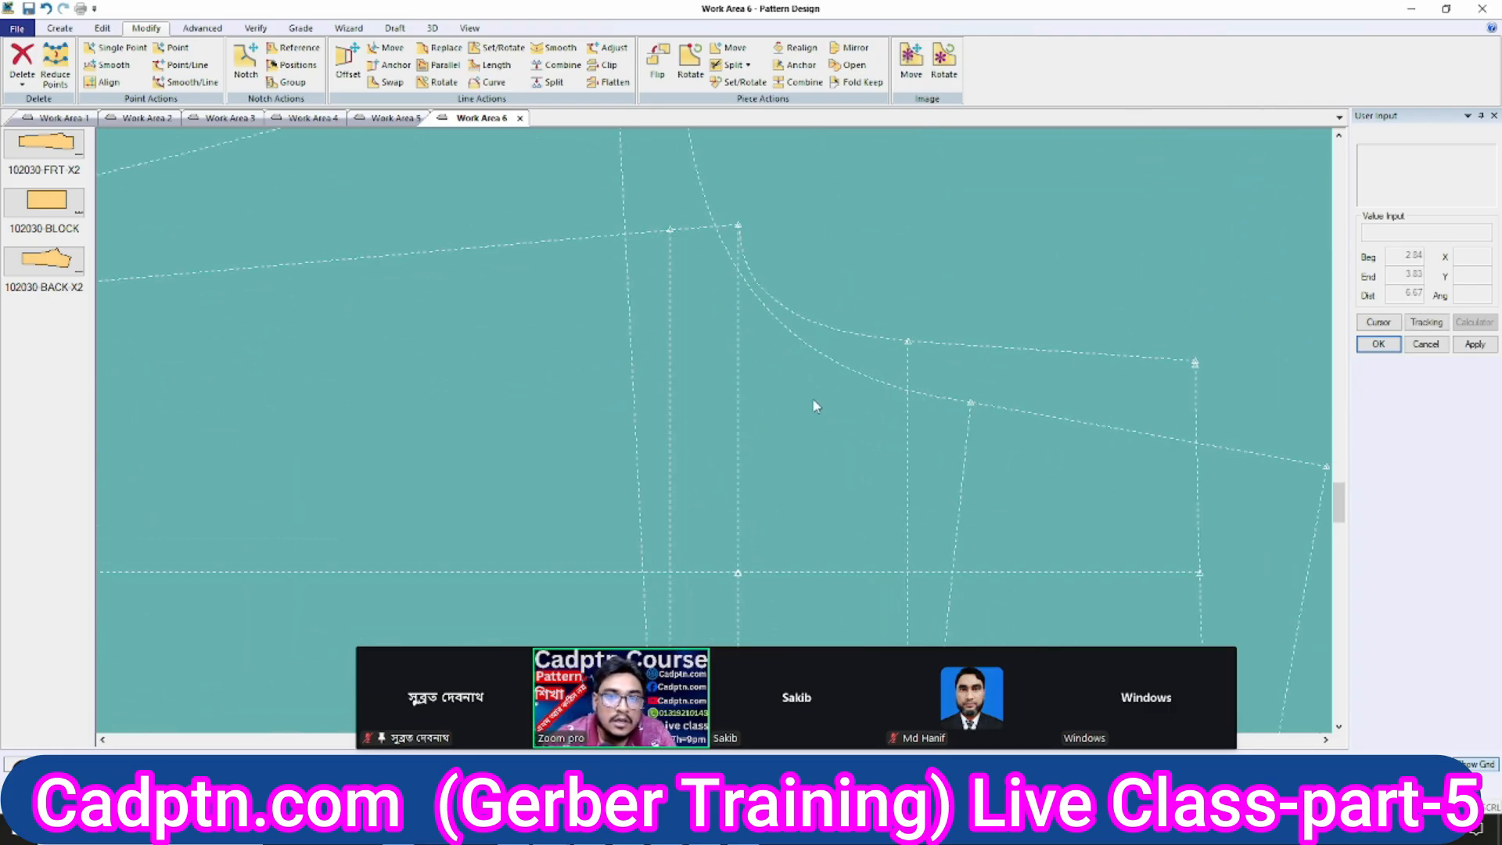
middle_drag(727, 484, 718, 398)
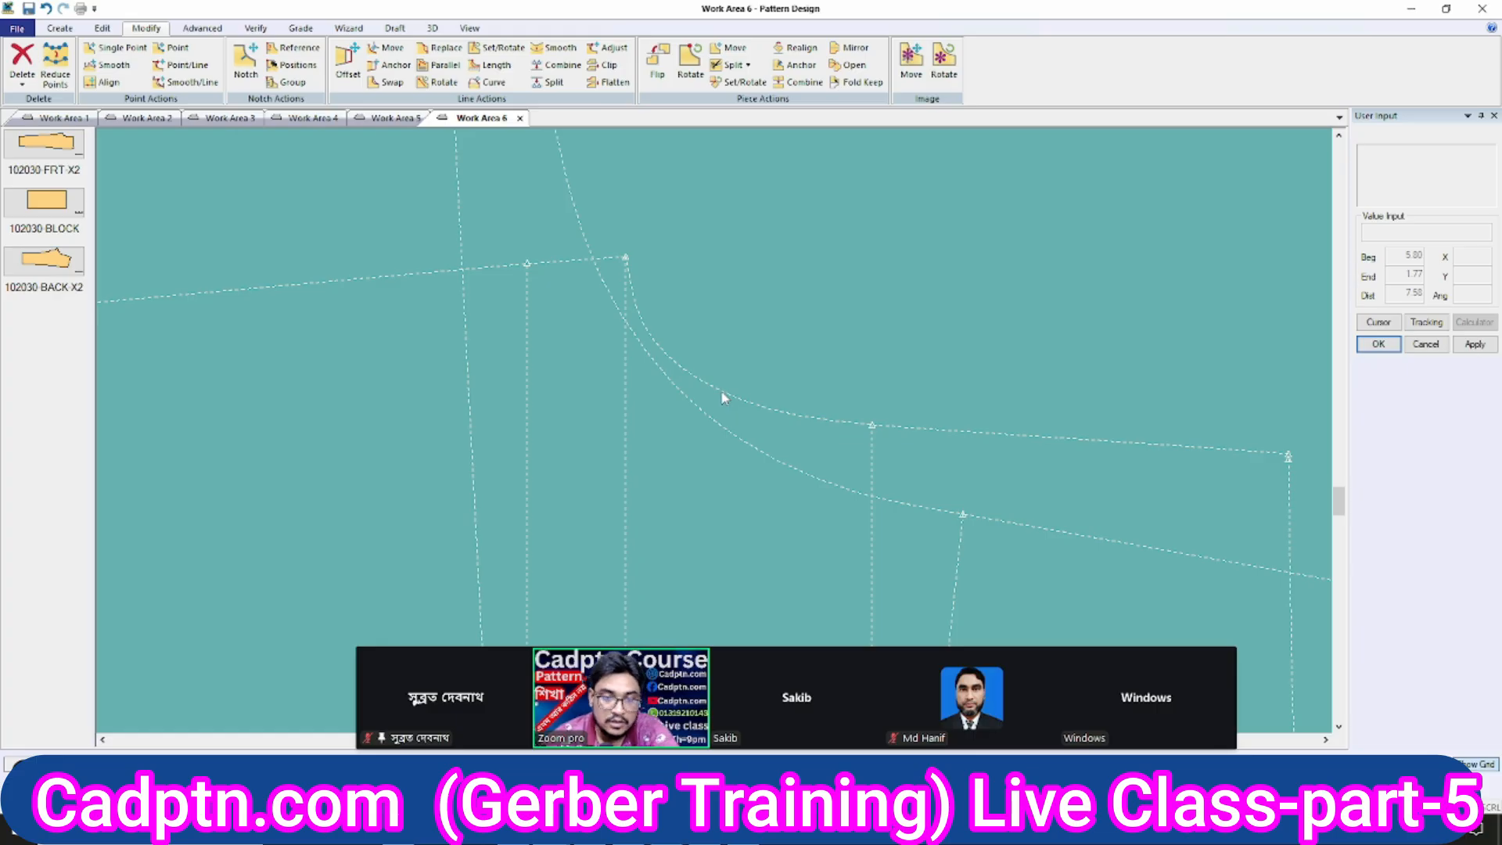
key(s)
right_click(783, 247)
click(806, 256)
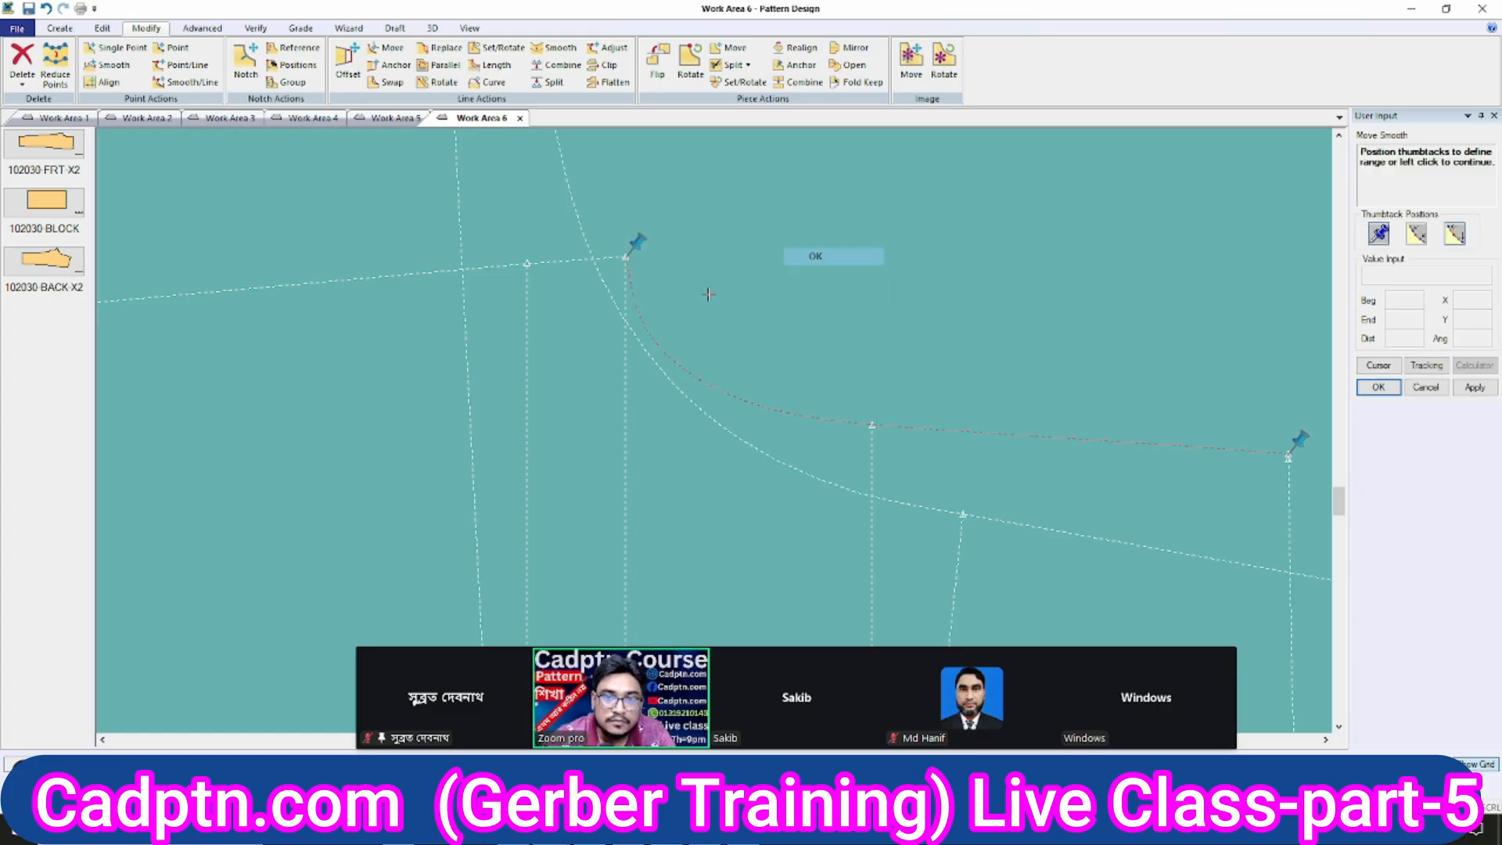
scroll(708, 294, down, 1)
drag(1186, 418, 841, 402)
scroll(833, 395, up, 1)
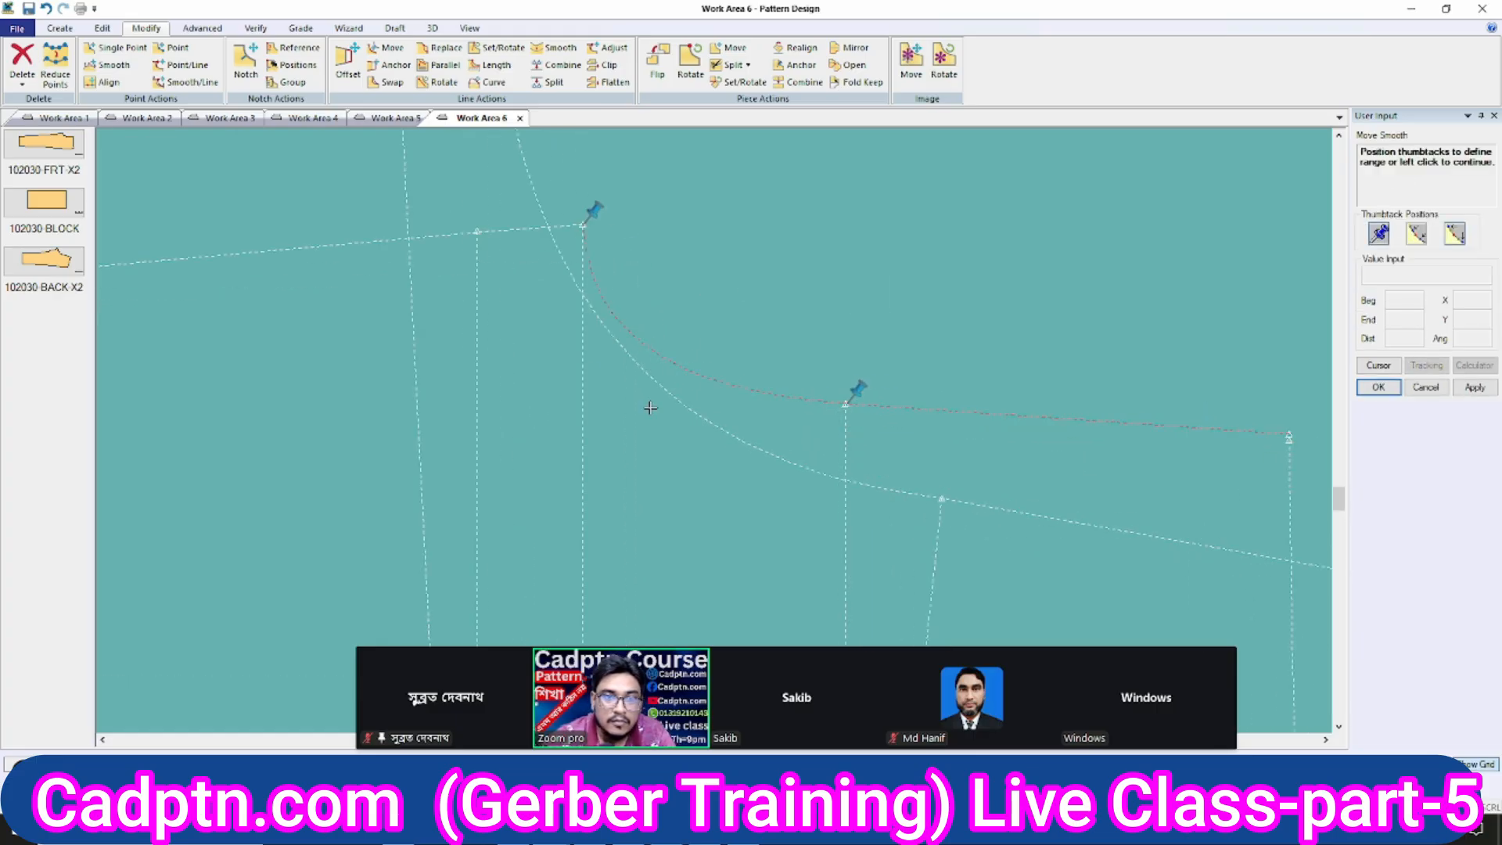
scroll(650, 408, up, 1)
right_click(740, 249)
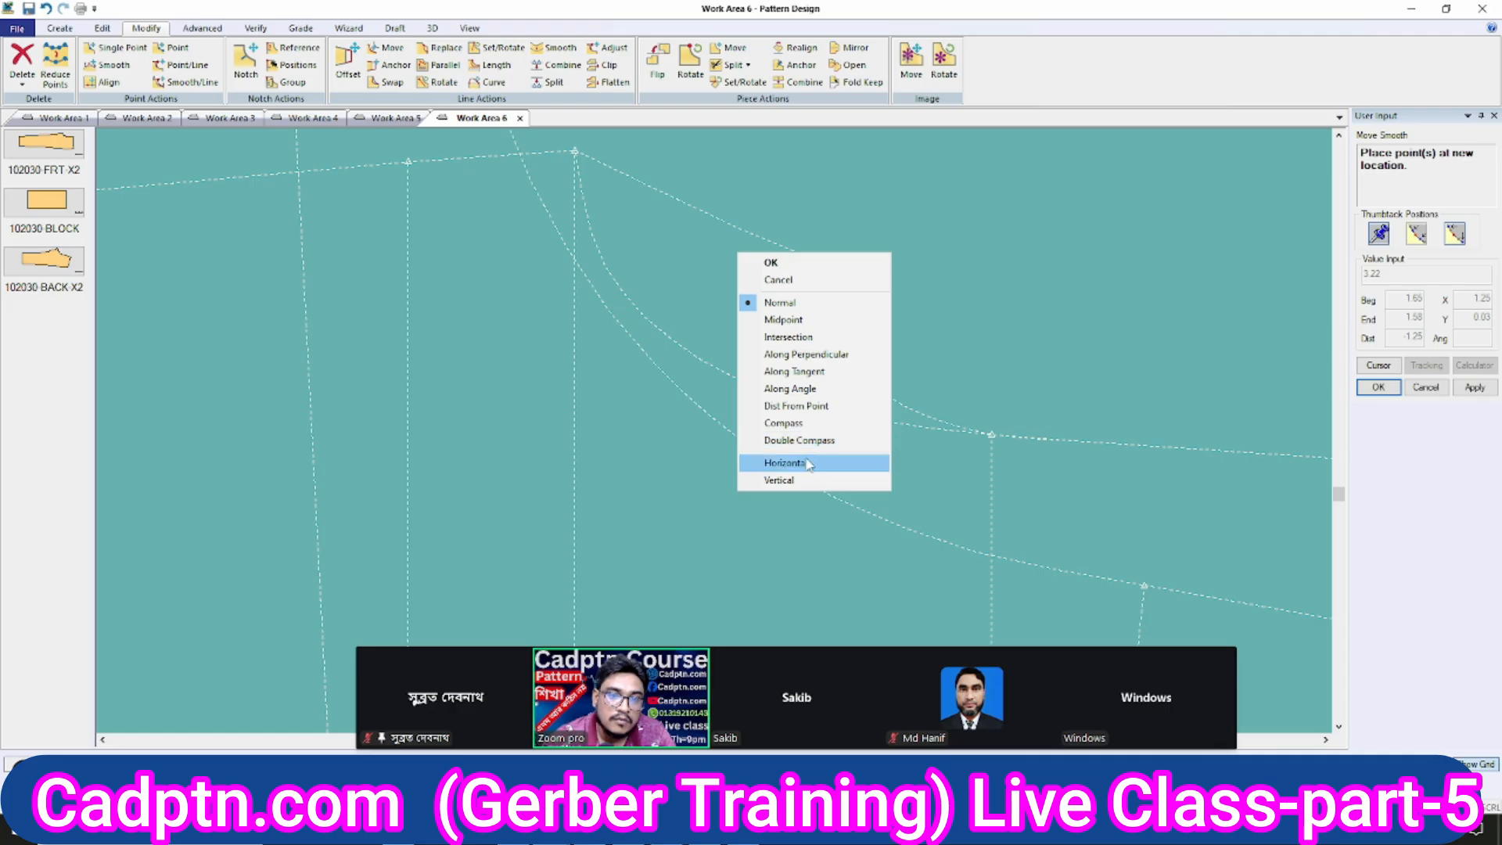
click(811, 462)
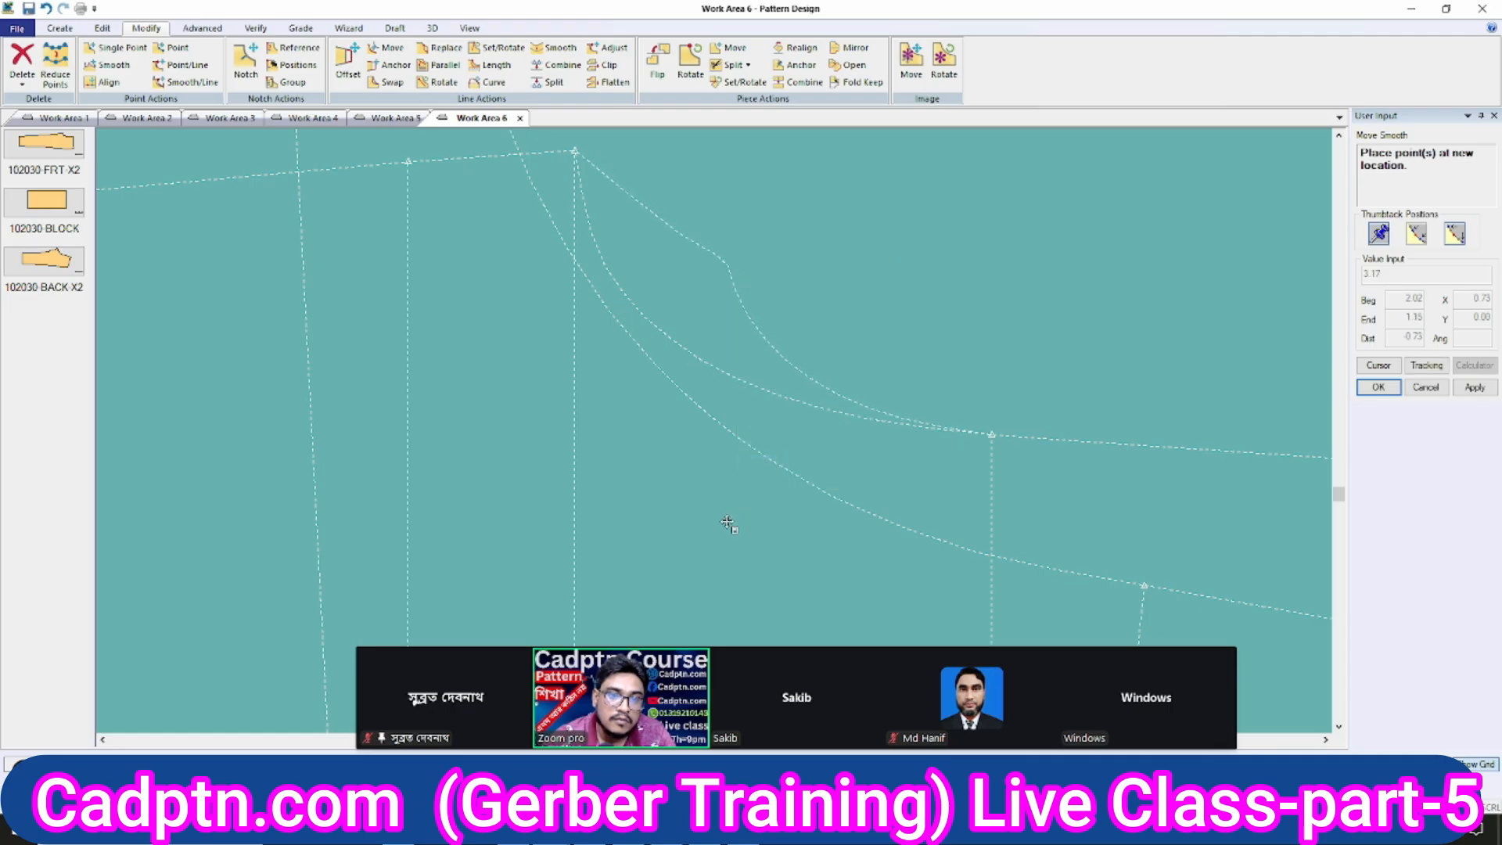
click(614, 520)
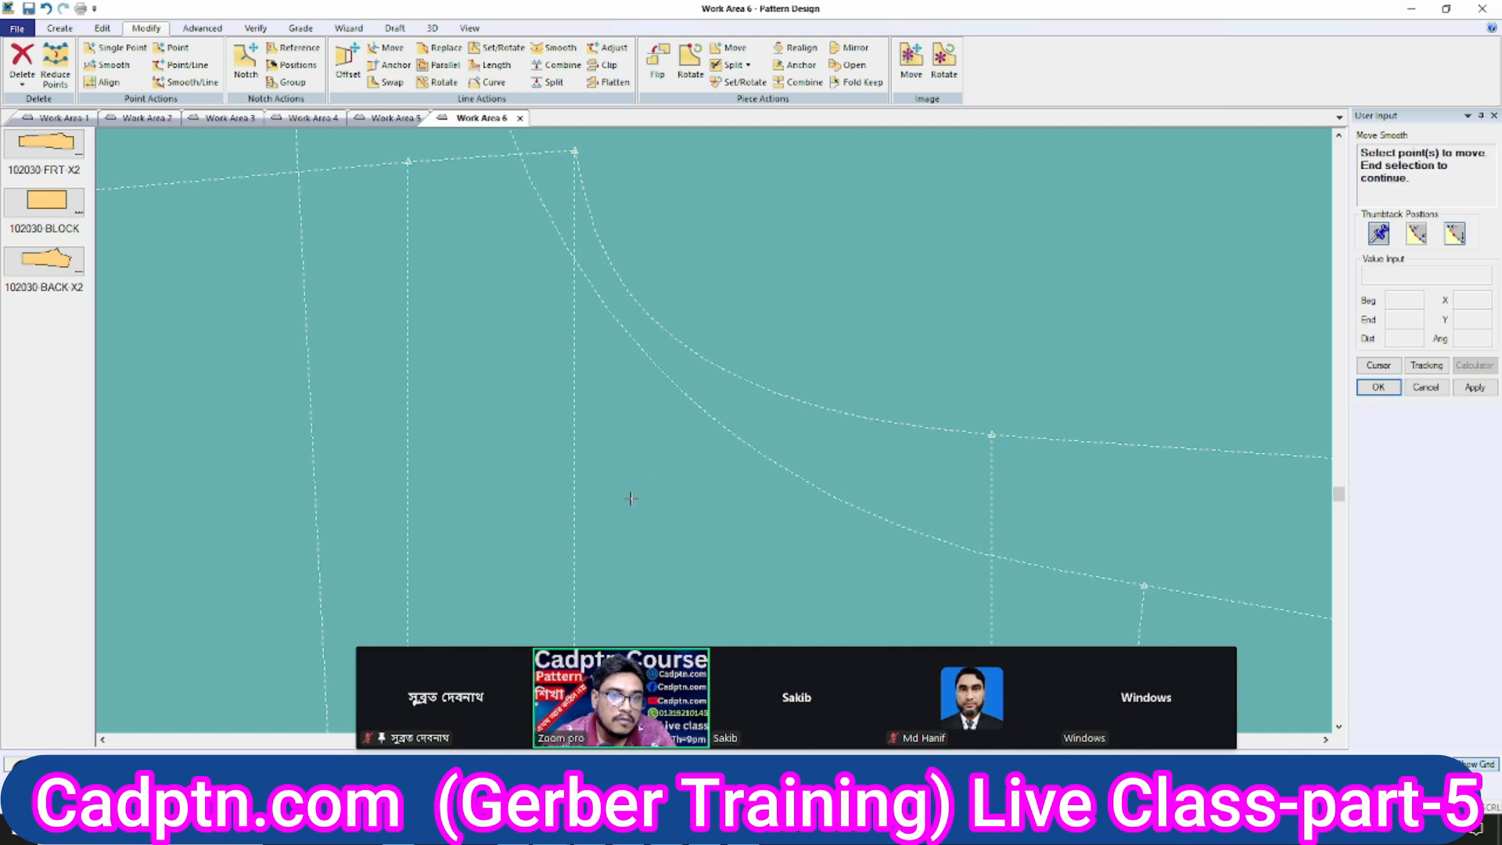
Smooth the front crotch curve again by moving a middle curve point, limiting the range to the crotch point and hip point.
click(678, 351)
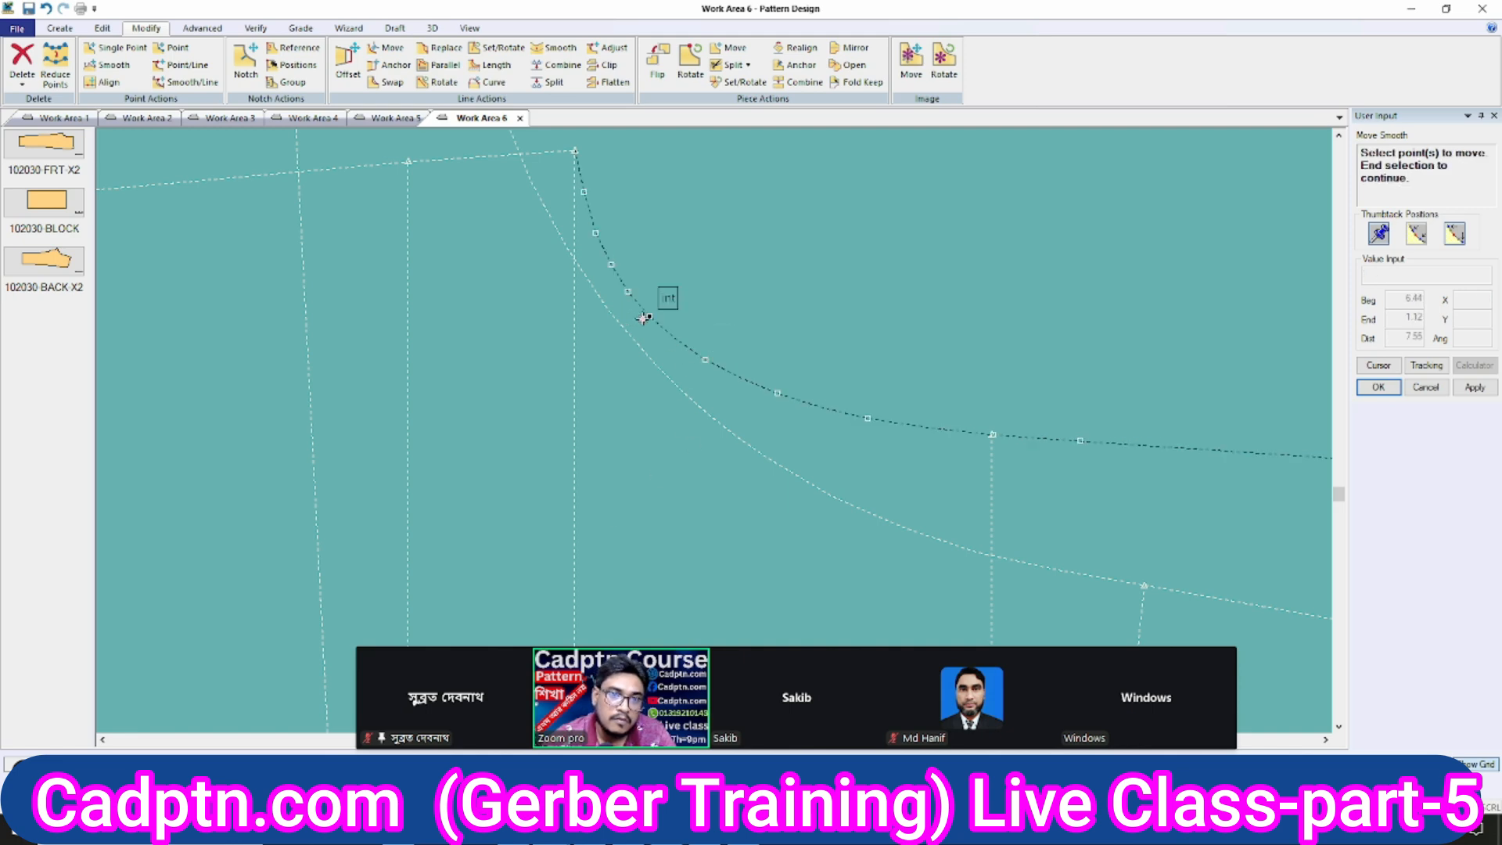
click(644, 319)
scroll(646, 411, down, 3)
right_click(801, 261)
click(801, 258)
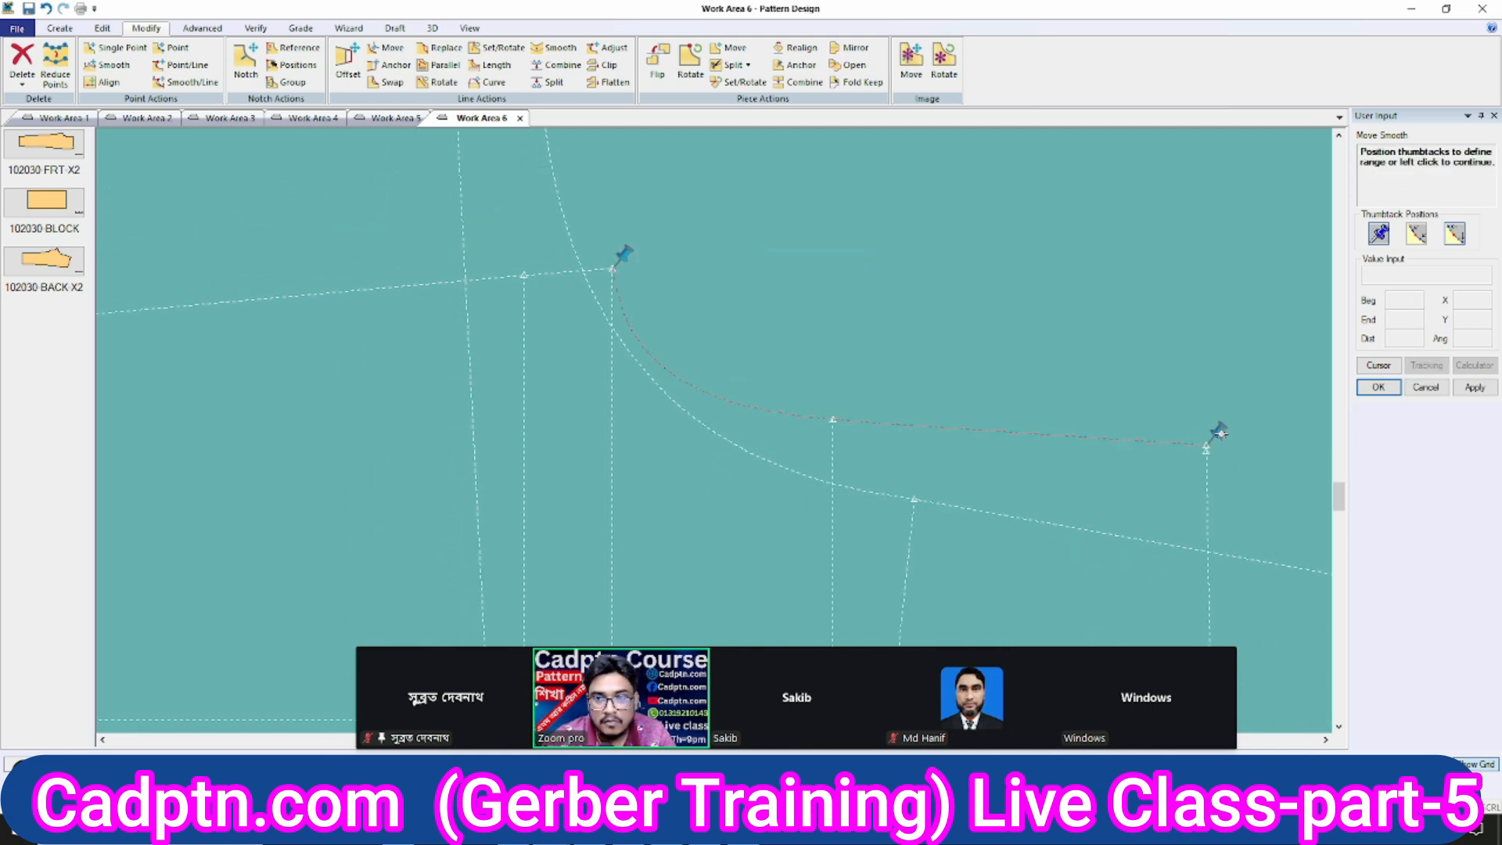
drag(1222, 433, 827, 445)
scroll(910, 428, up, 1)
scroll(623, 372, up, 1)
scroll(557, 349, up, 1)
right_click(744, 261)
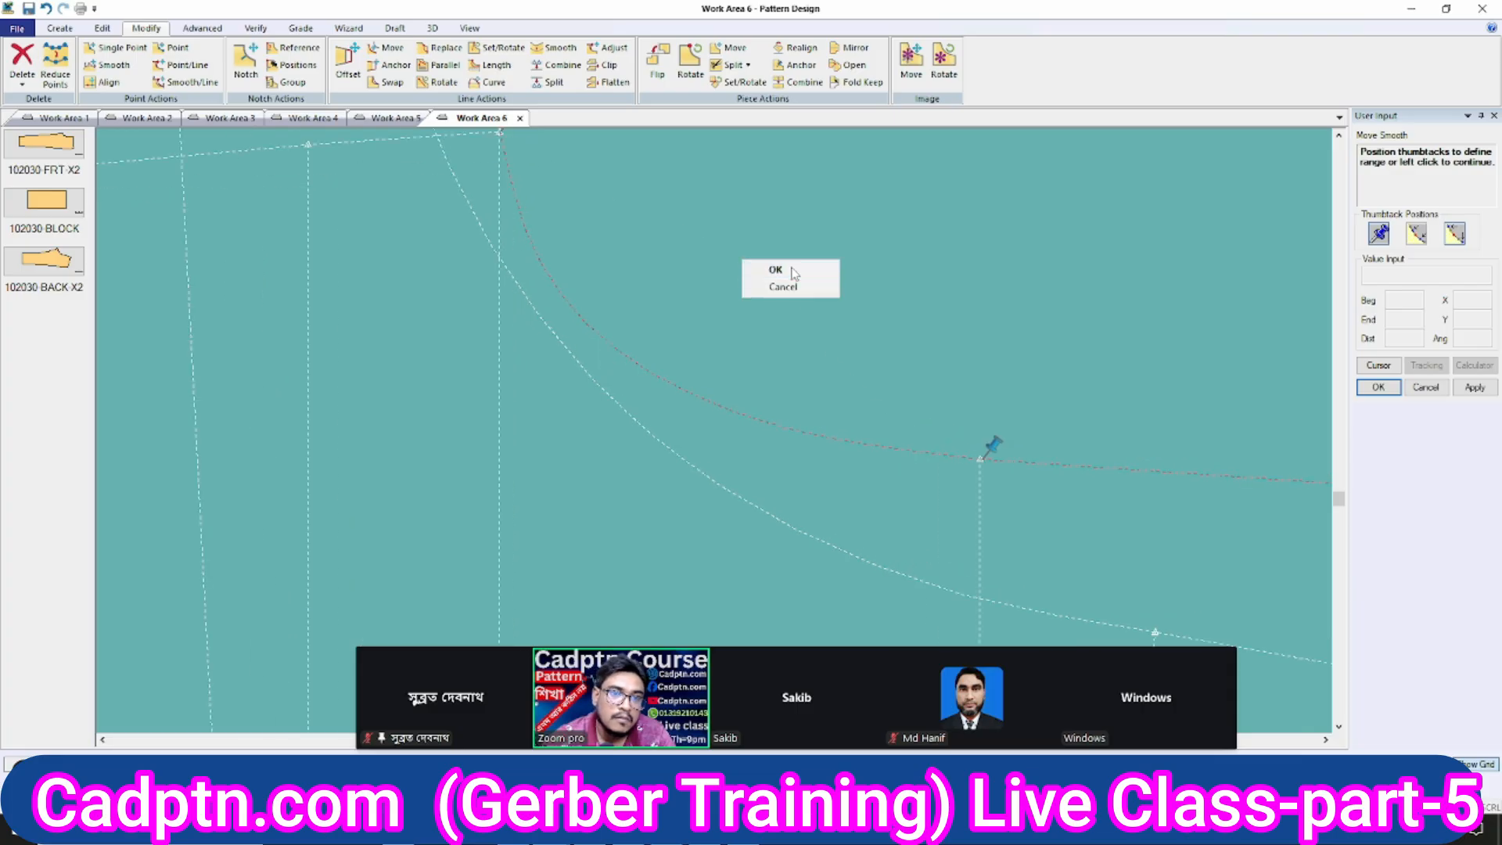
click(755, 269)
right_click(630, 276)
click(697, 504)
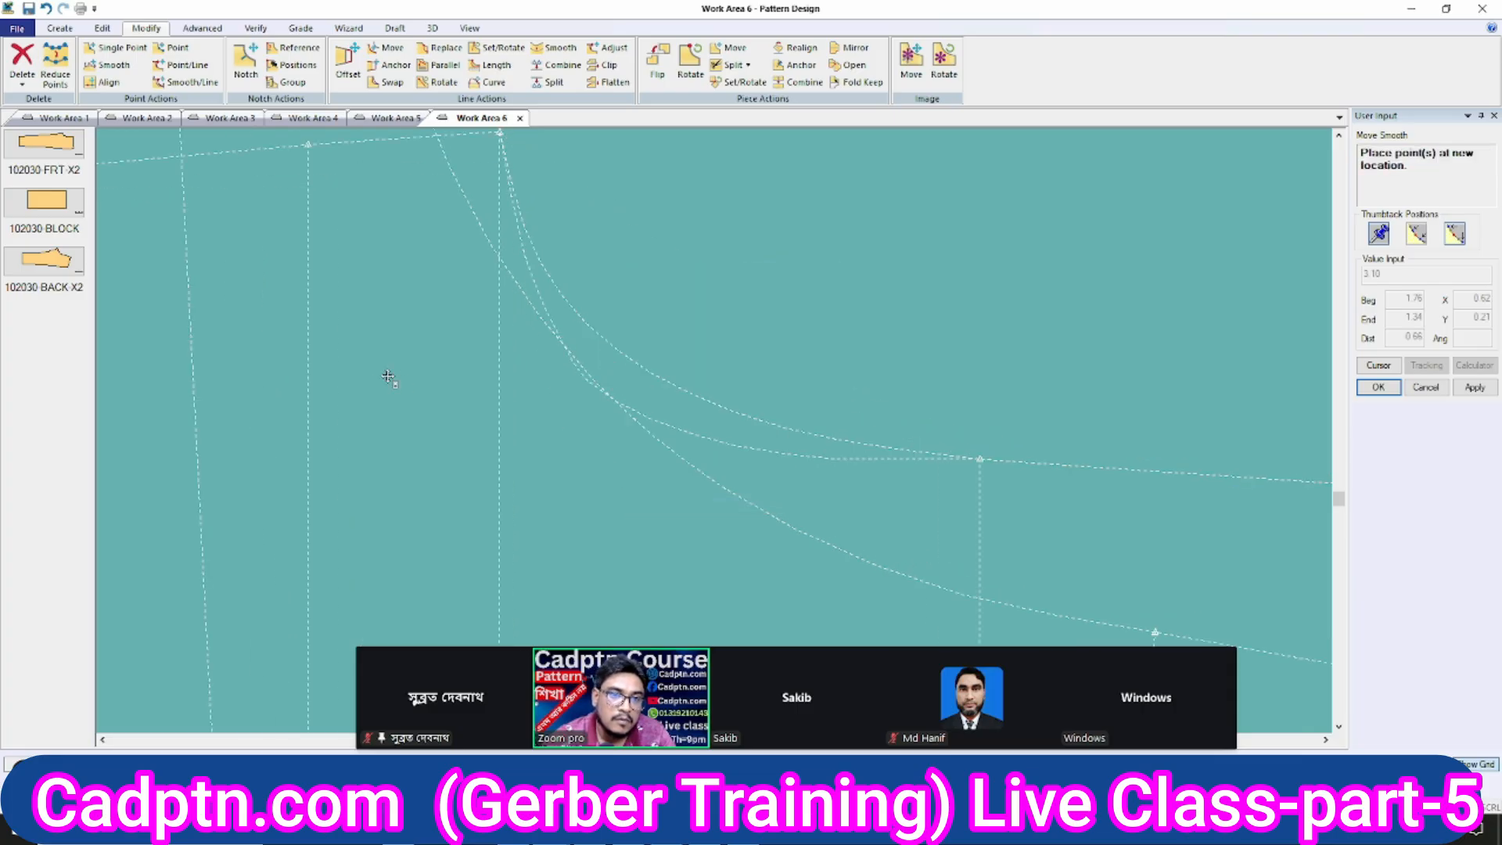
click(341, 338)
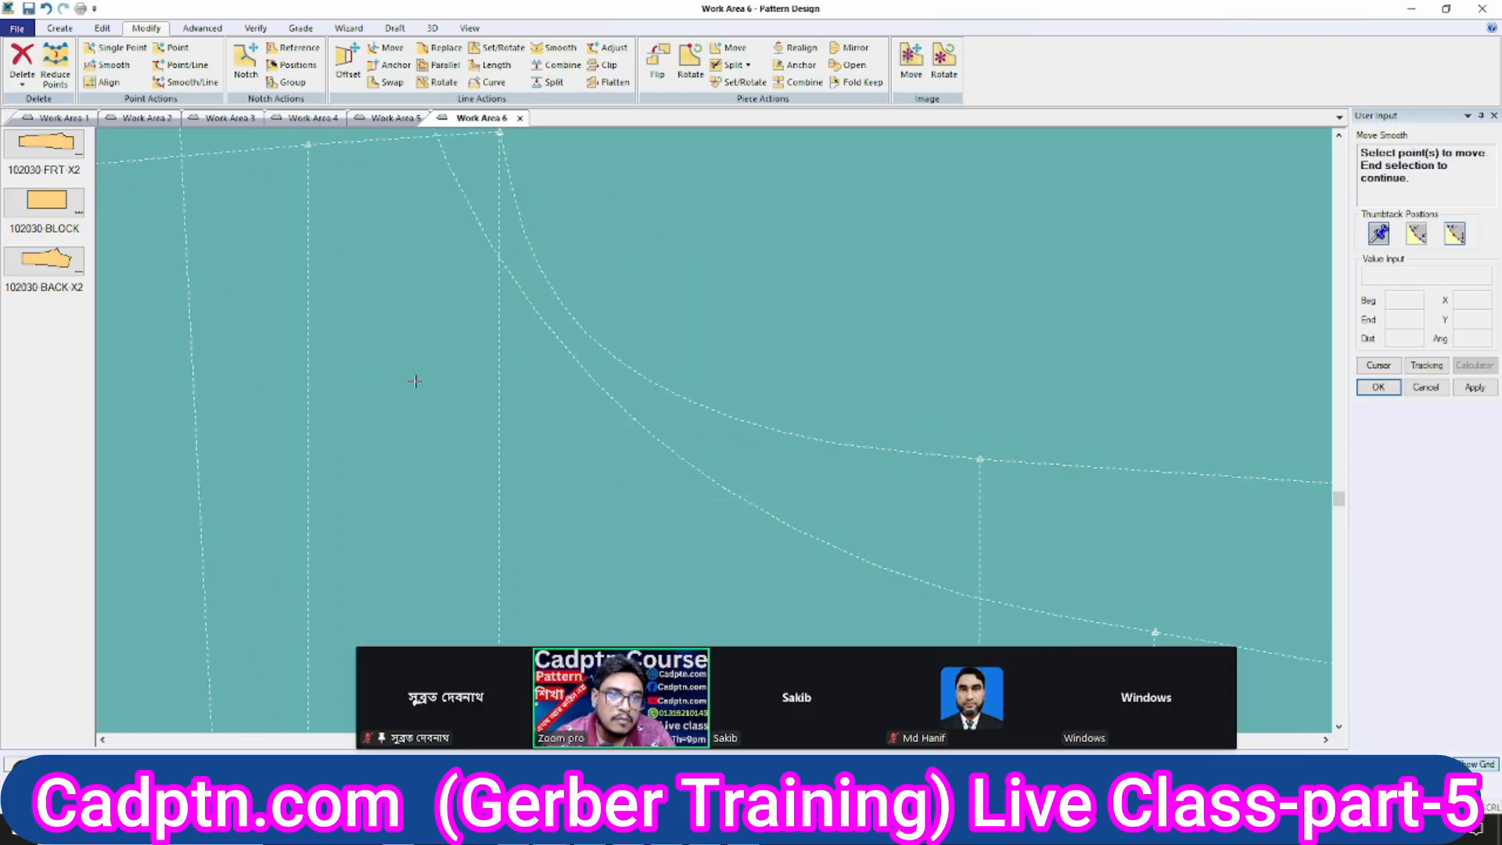
scroll(773, 446, down, 2)
scroll(775, 446, up, 1)
right_click(809, 239)
click(809, 246)
scroll(809, 363, up, 1)
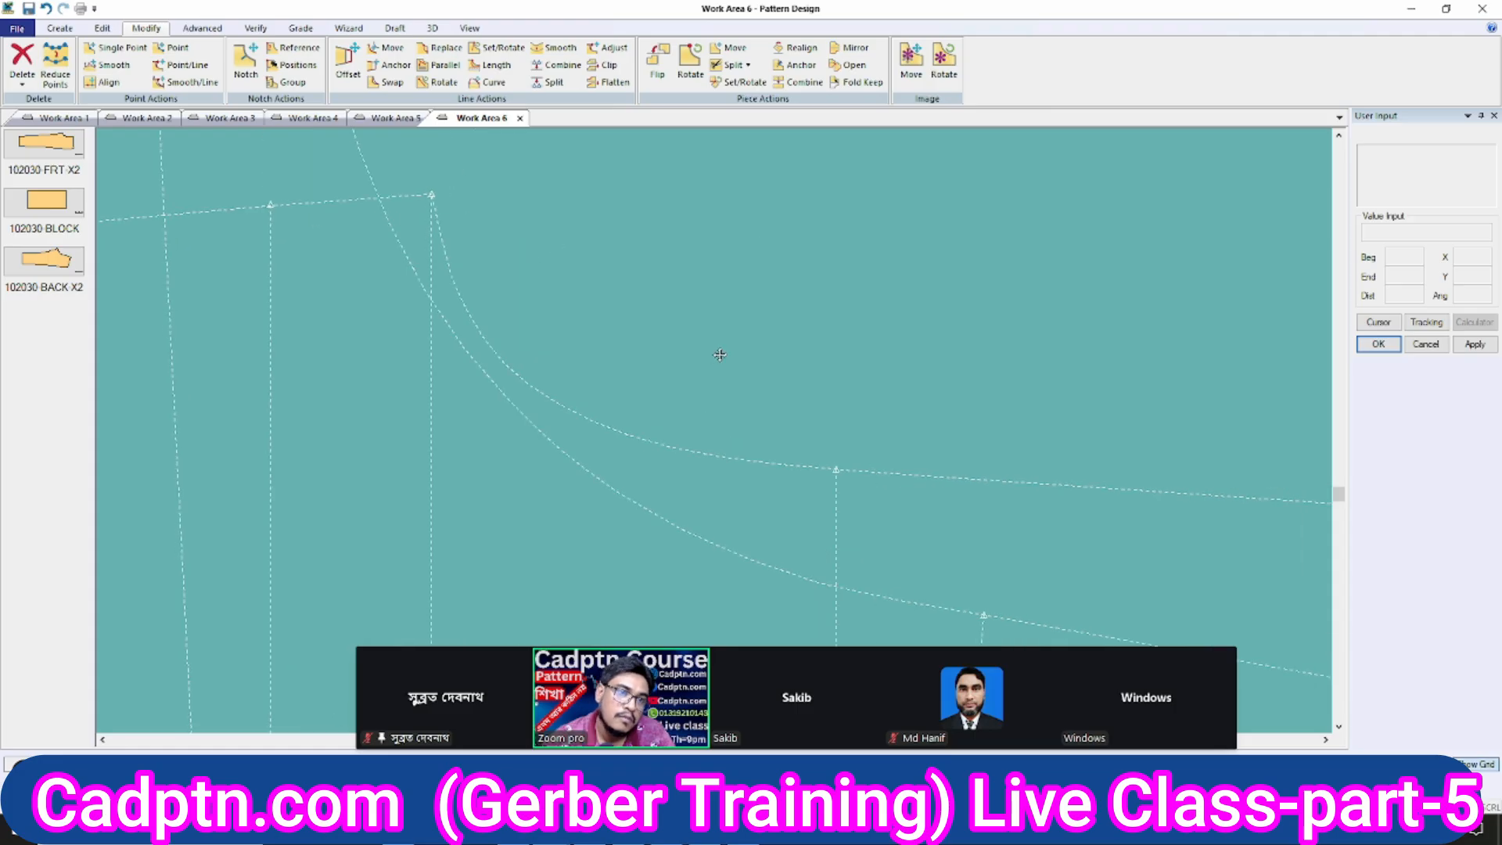
Smooth the front crotch curve with Smooth Line, limiting the range to the crotch point and the hip point.
click(554, 48)
click(479, 308)
scroll(518, 296, down, 1)
click(1266, 467)
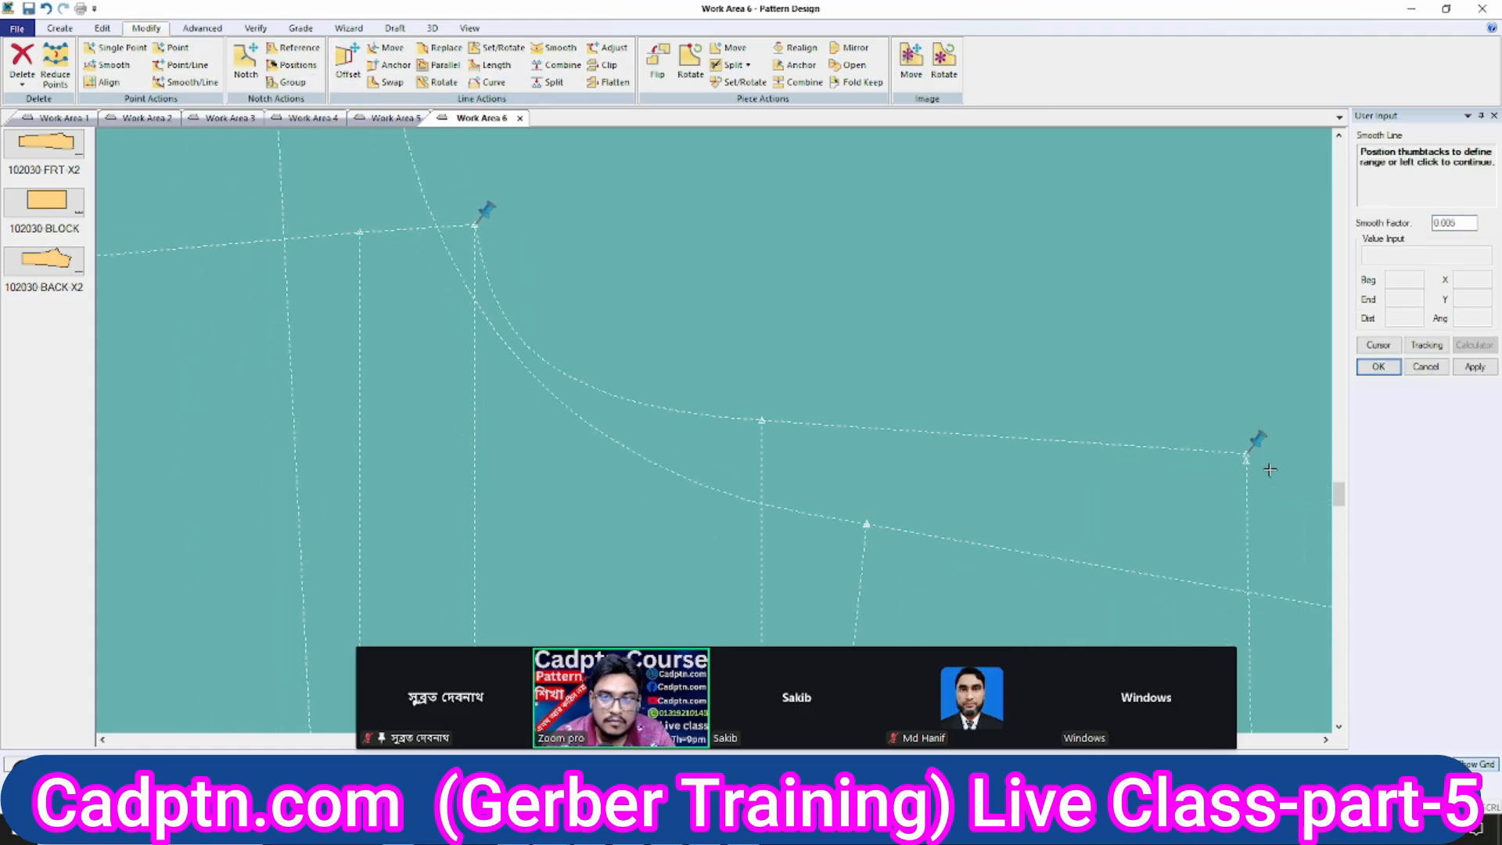
click(777, 444)
scroll(409, 302, up, 1)
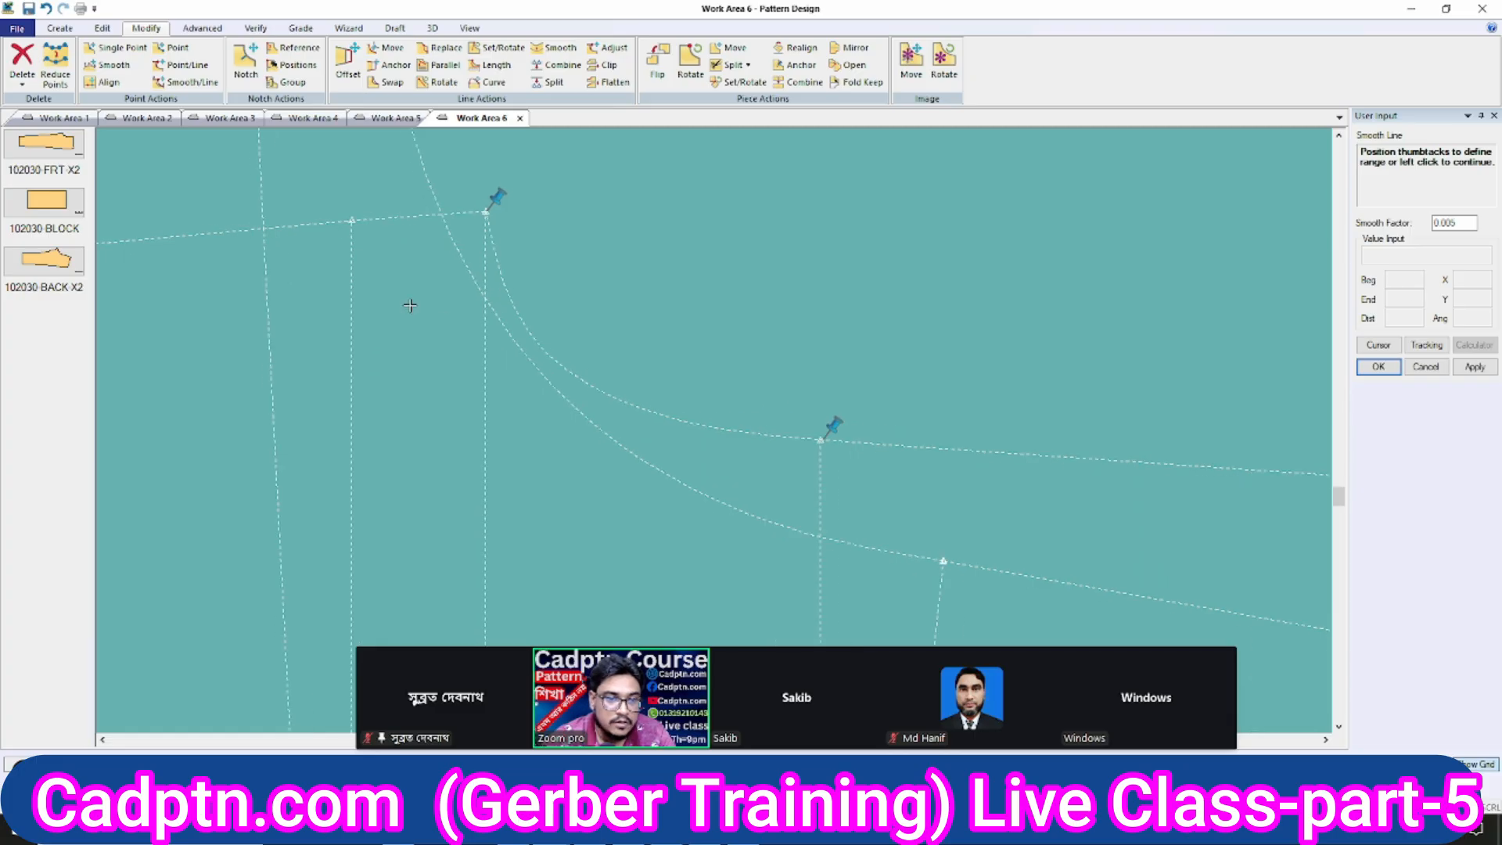
right_click(756, 246)
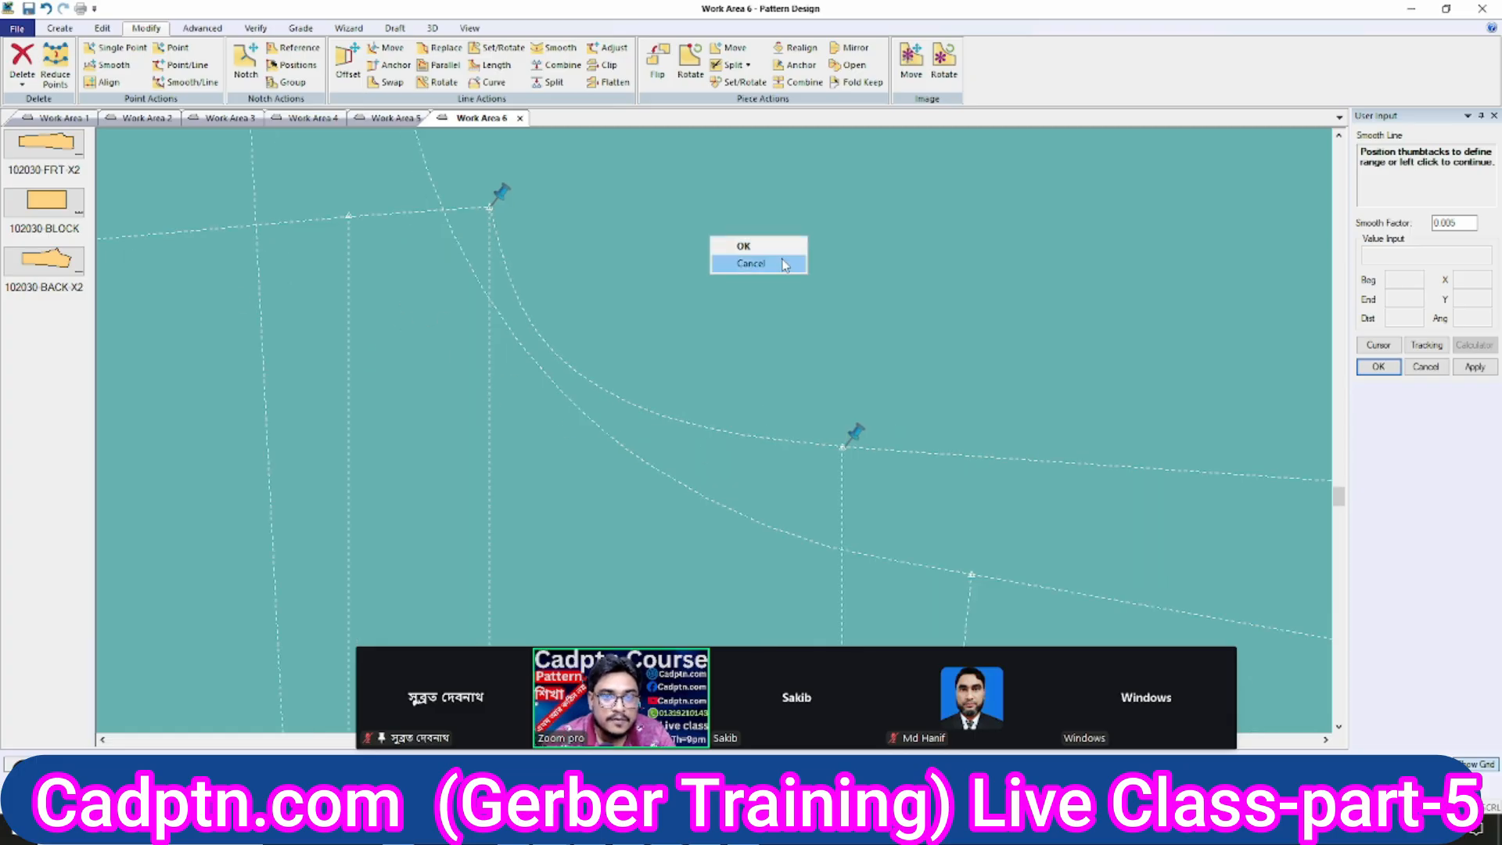
click(784, 265)
right_click(794, 226)
click(794, 227)
Adjust the front crotch curve with Move Smooth by shifting its middle point slightly, holding the crotch and hip points as range limits.
middle_drag(733, 498, 694, 470)
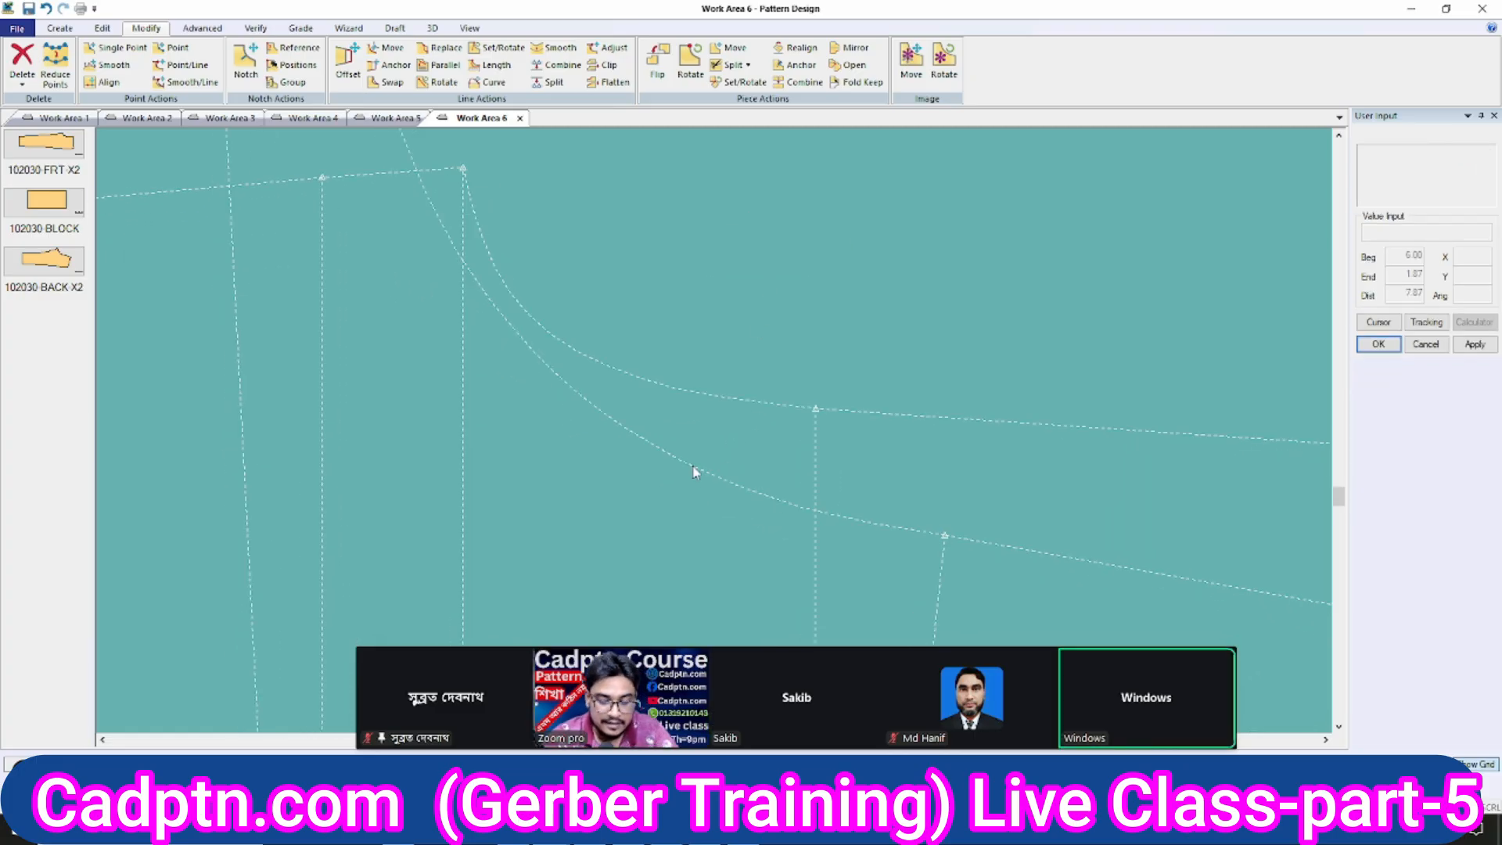
scroll(610, 362, down, 1)
click(606, 365)
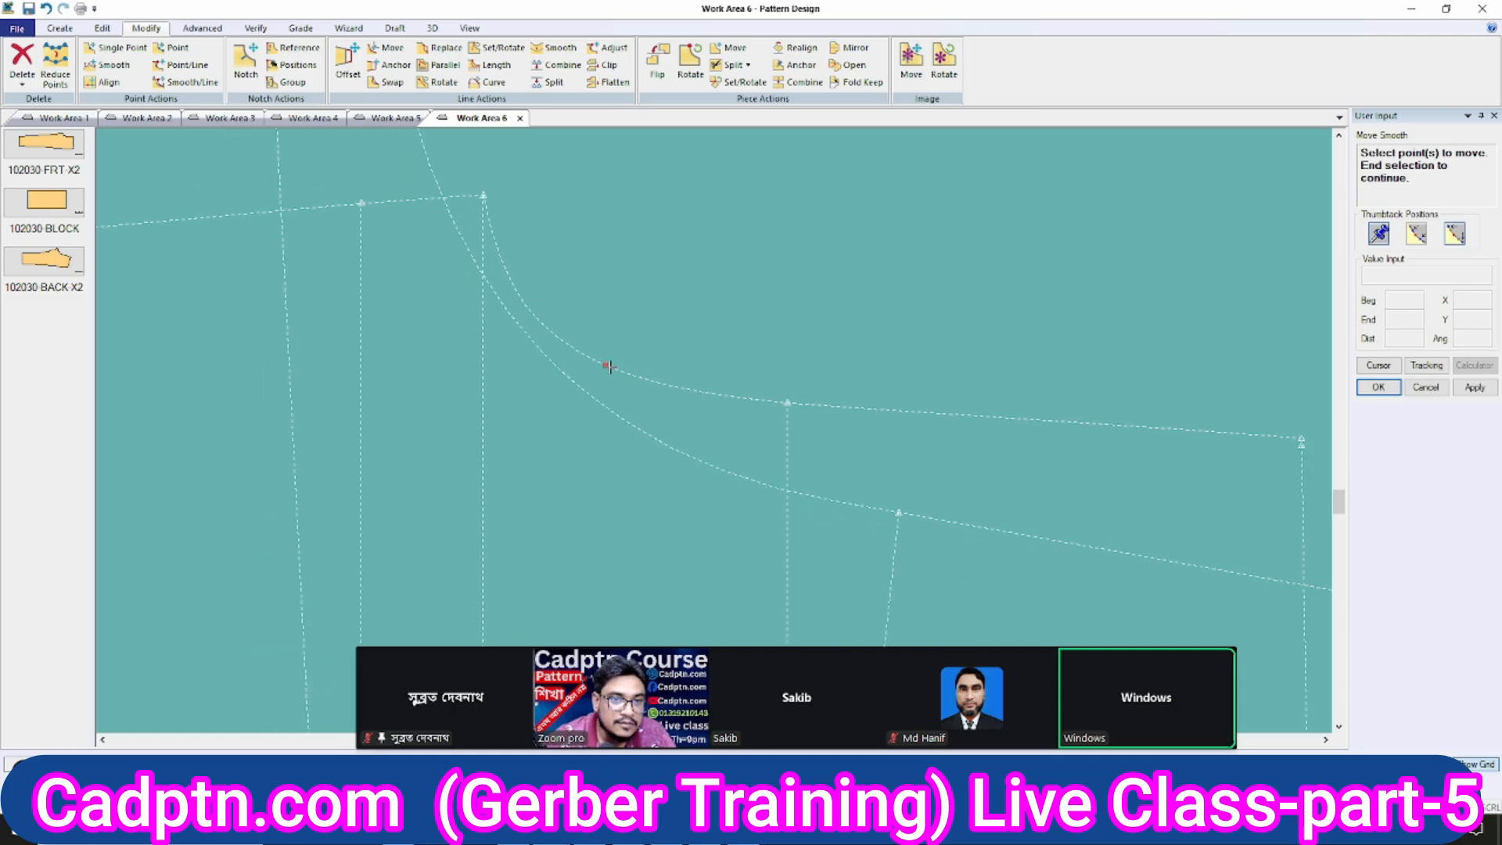
right_click(651, 283)
click(651, 283)
drag(1187, 416, 761, 400)
scroll(805, 376, up, 1)
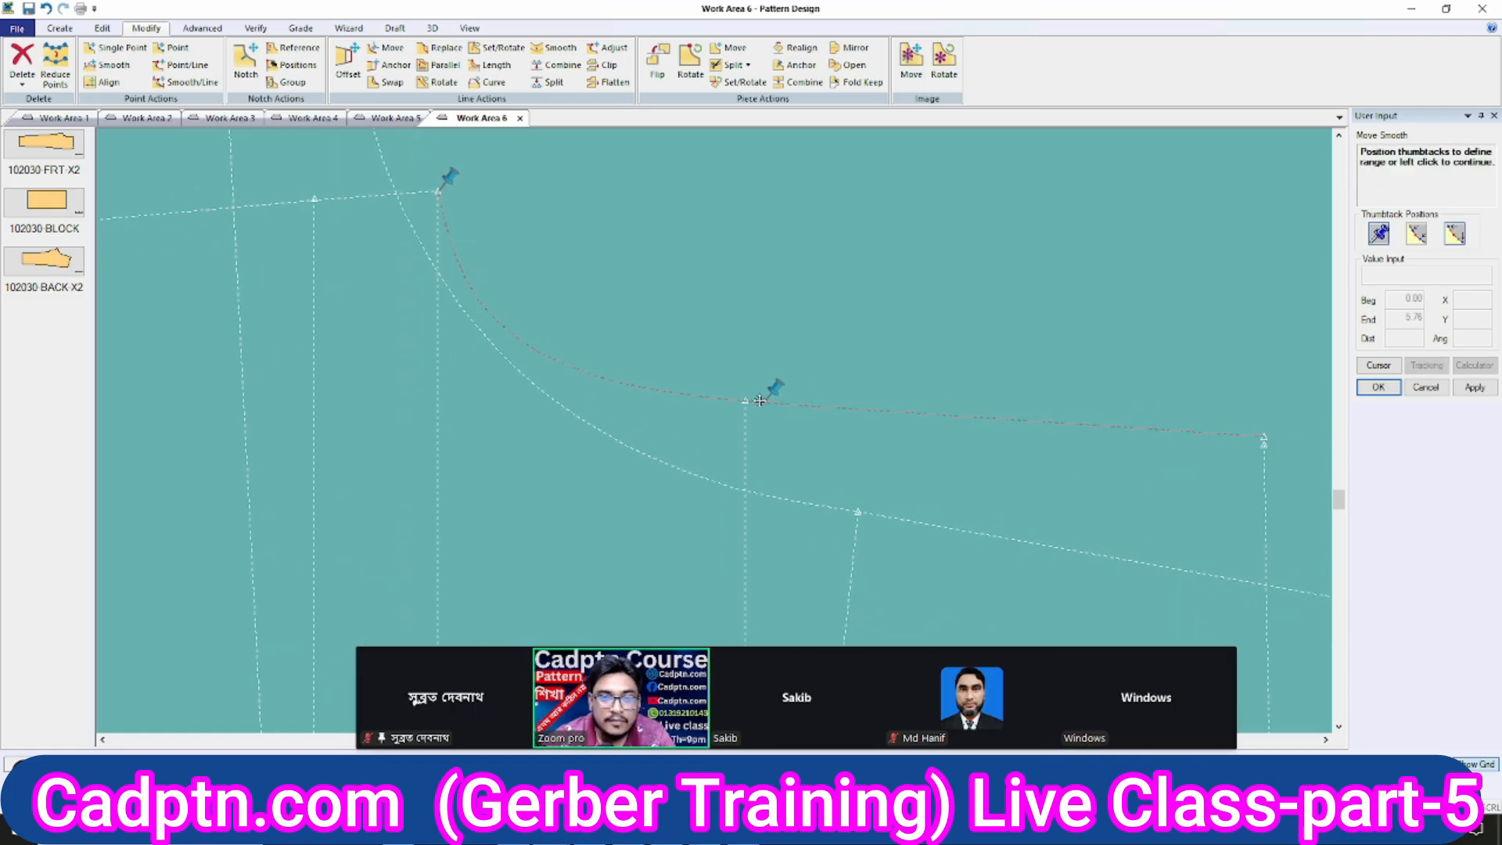
scroll(452, 308, up, 2)
right_click(750, 265)
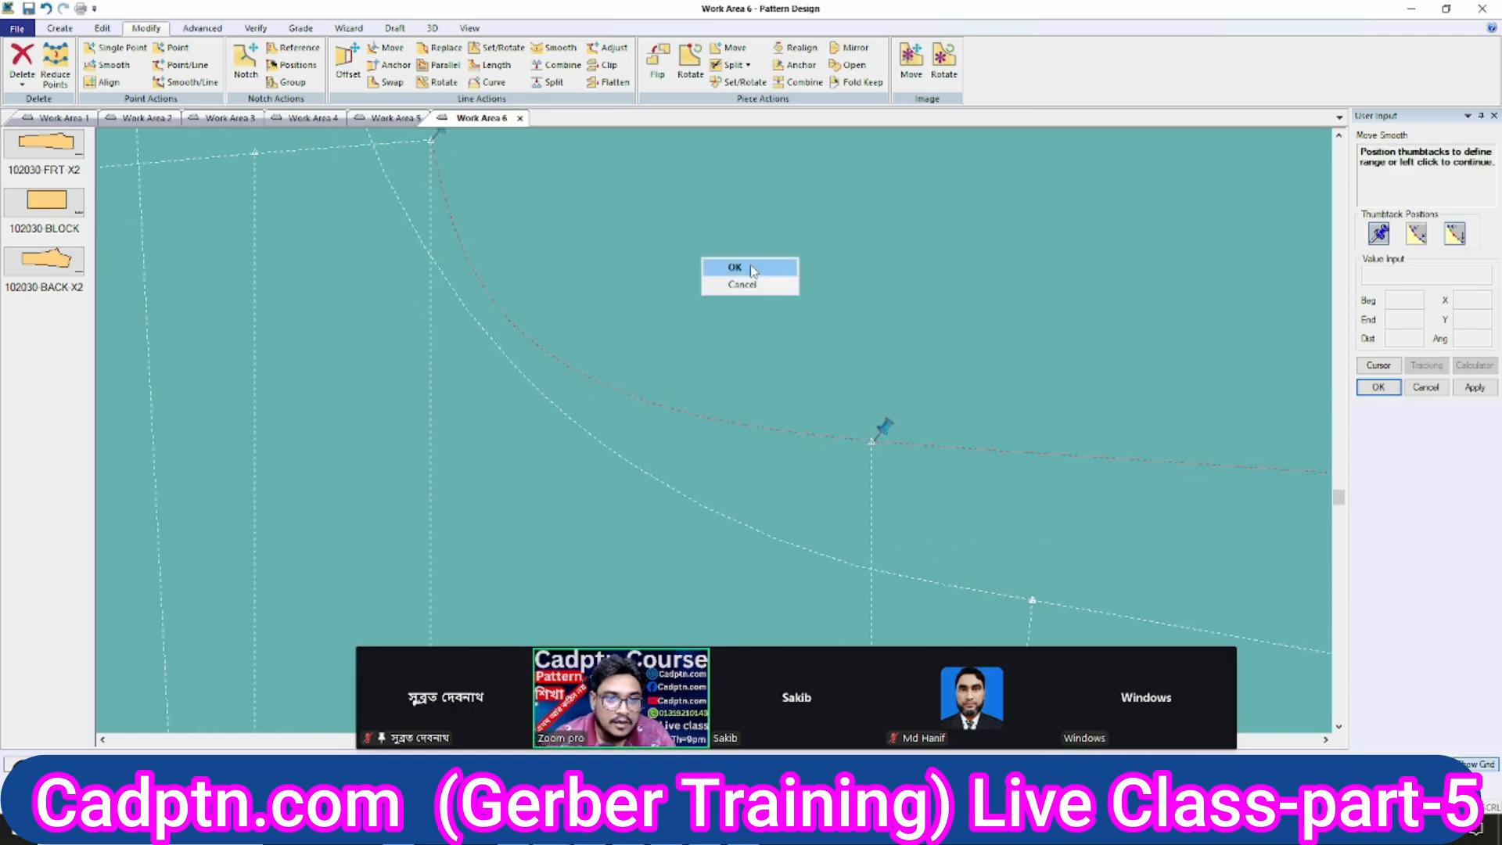
click(750, 267)
right_click(675, 301)
click(639, 519)
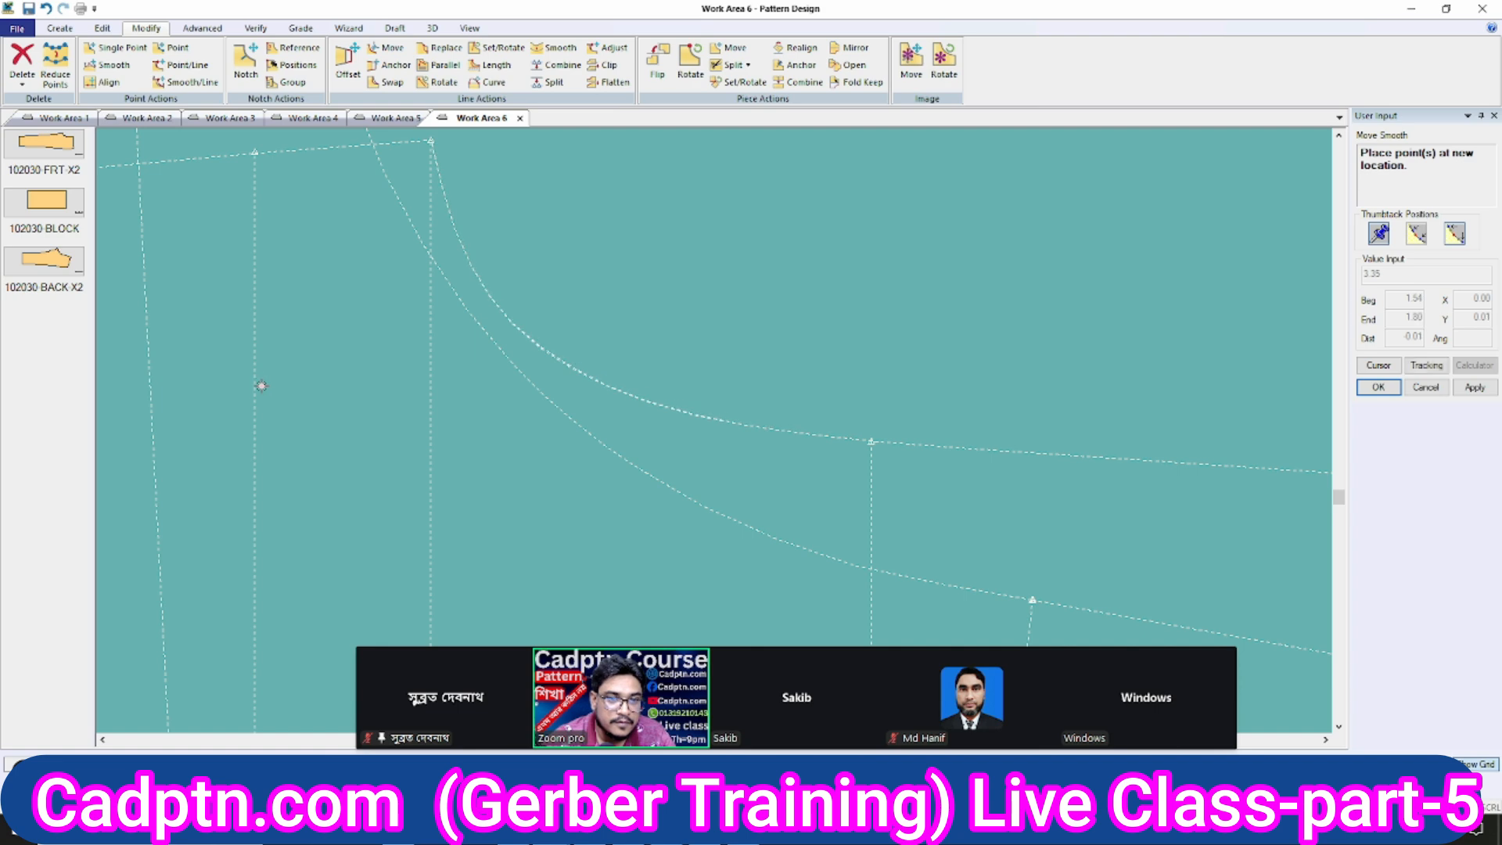
click(262, 393)
scroll(551, 471, down, 2)
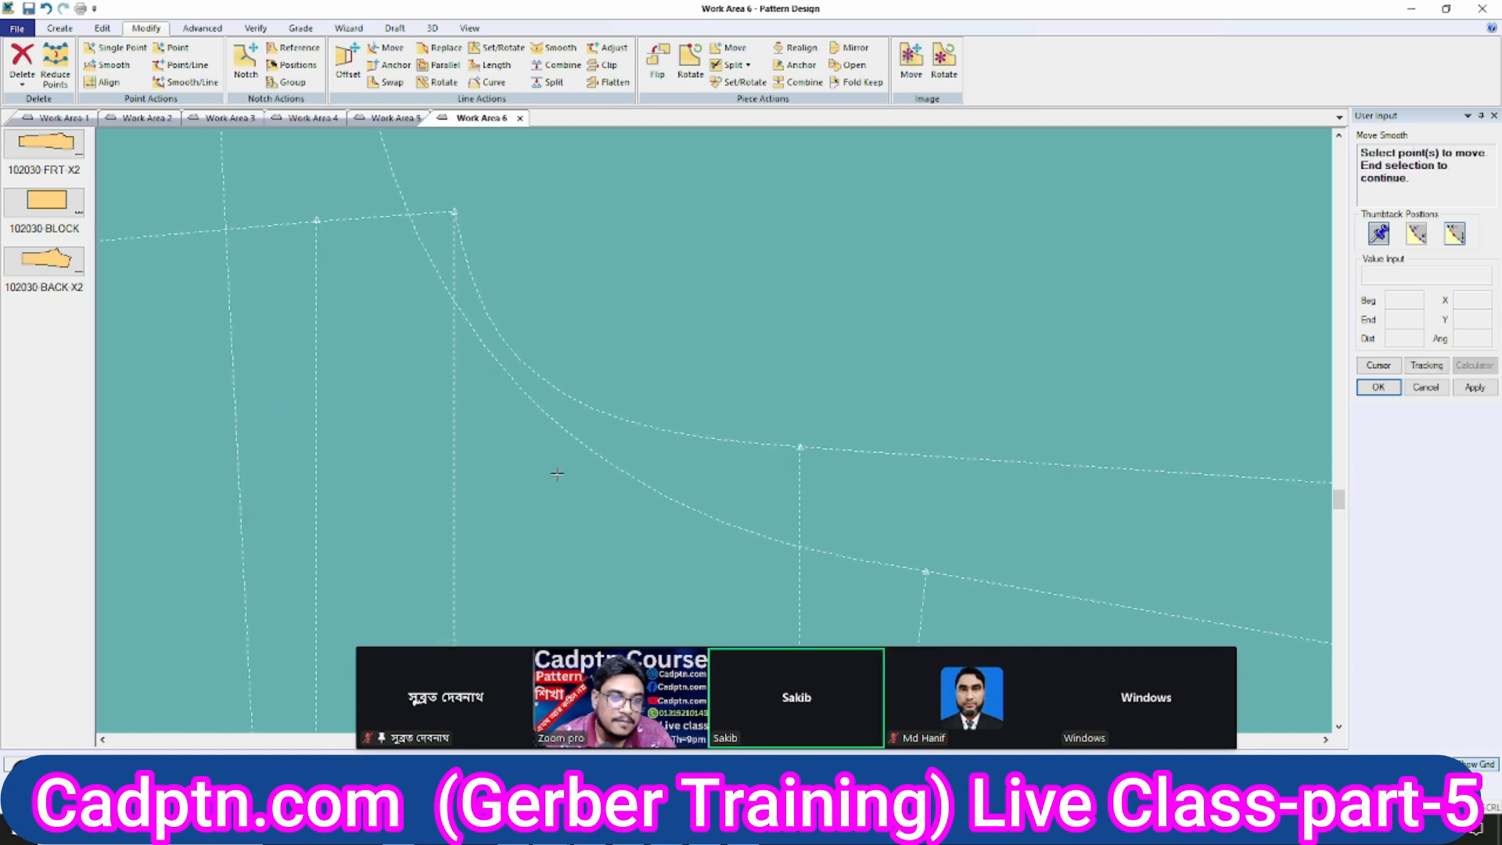
right_click(650, 285)
click(662, 296)
Smooth the adjusted front crotch curve once more between the crotch point and the hip point.
scroll(741, 425, up, 2)
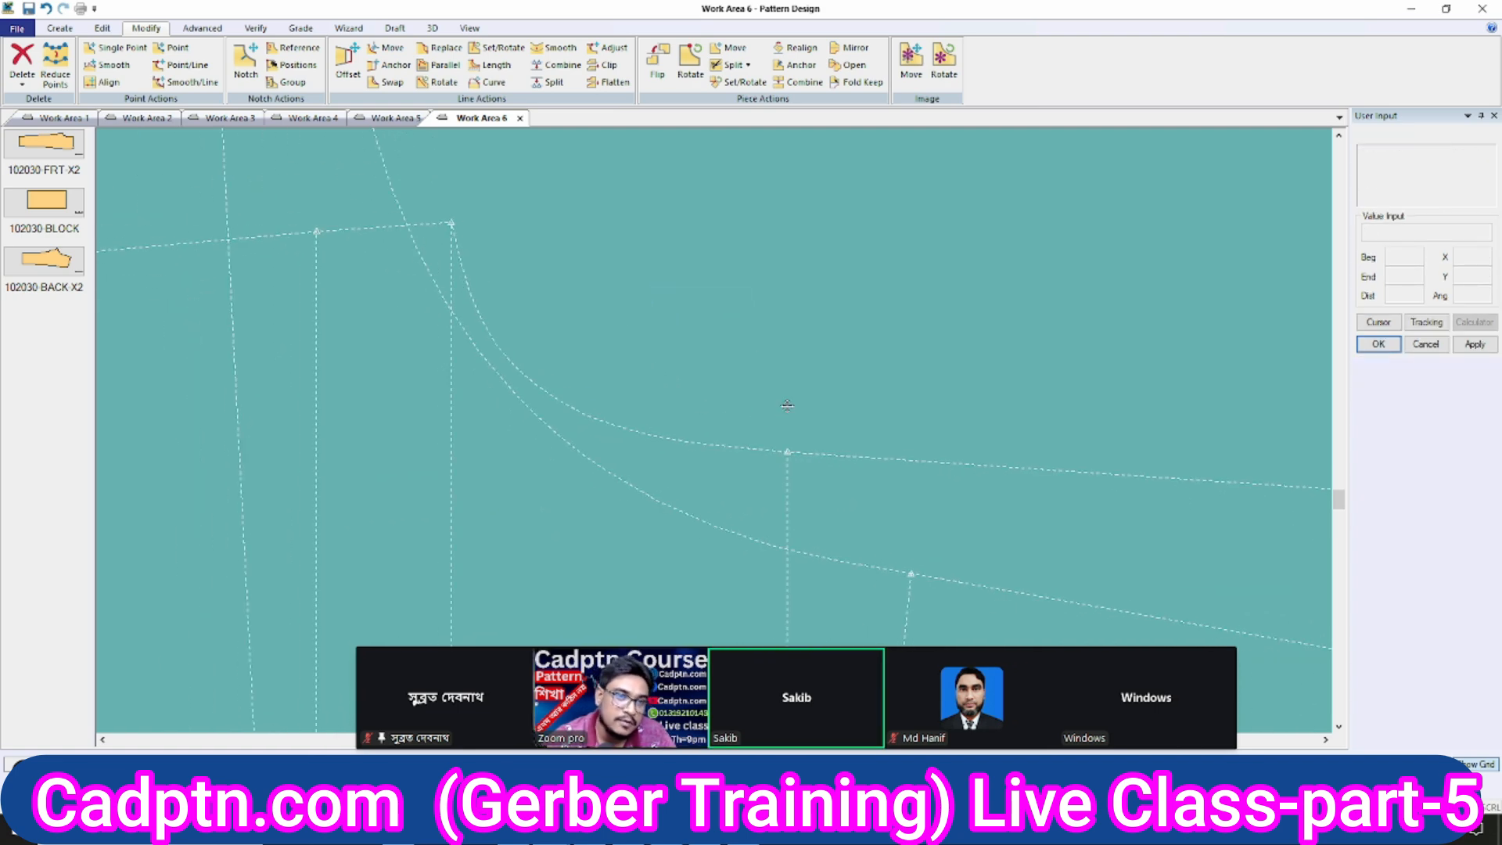
click(561, 47)
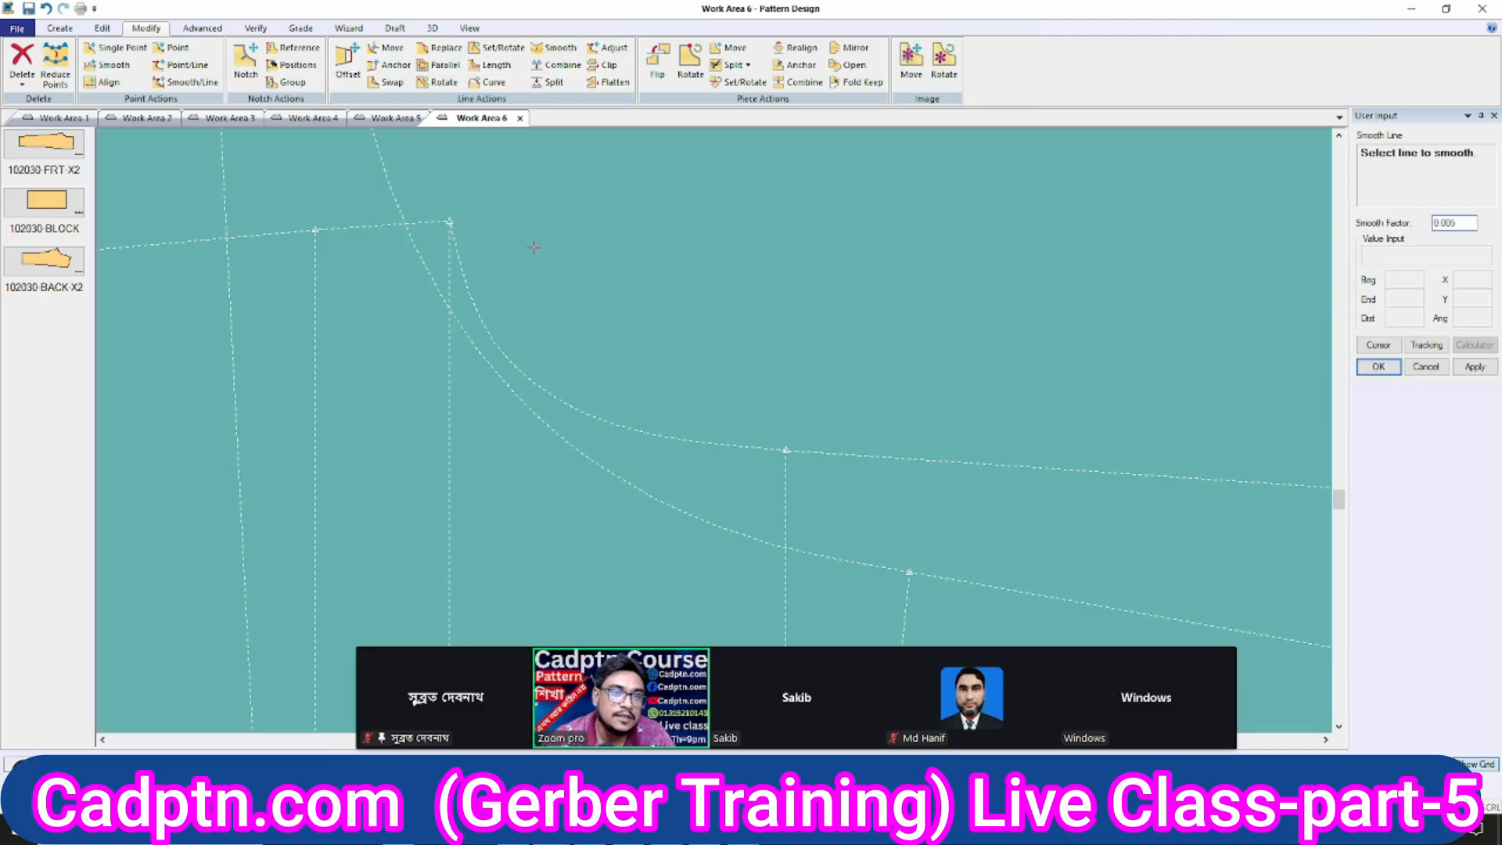
click(481, 275)
scroll(481, 275, down, 1)
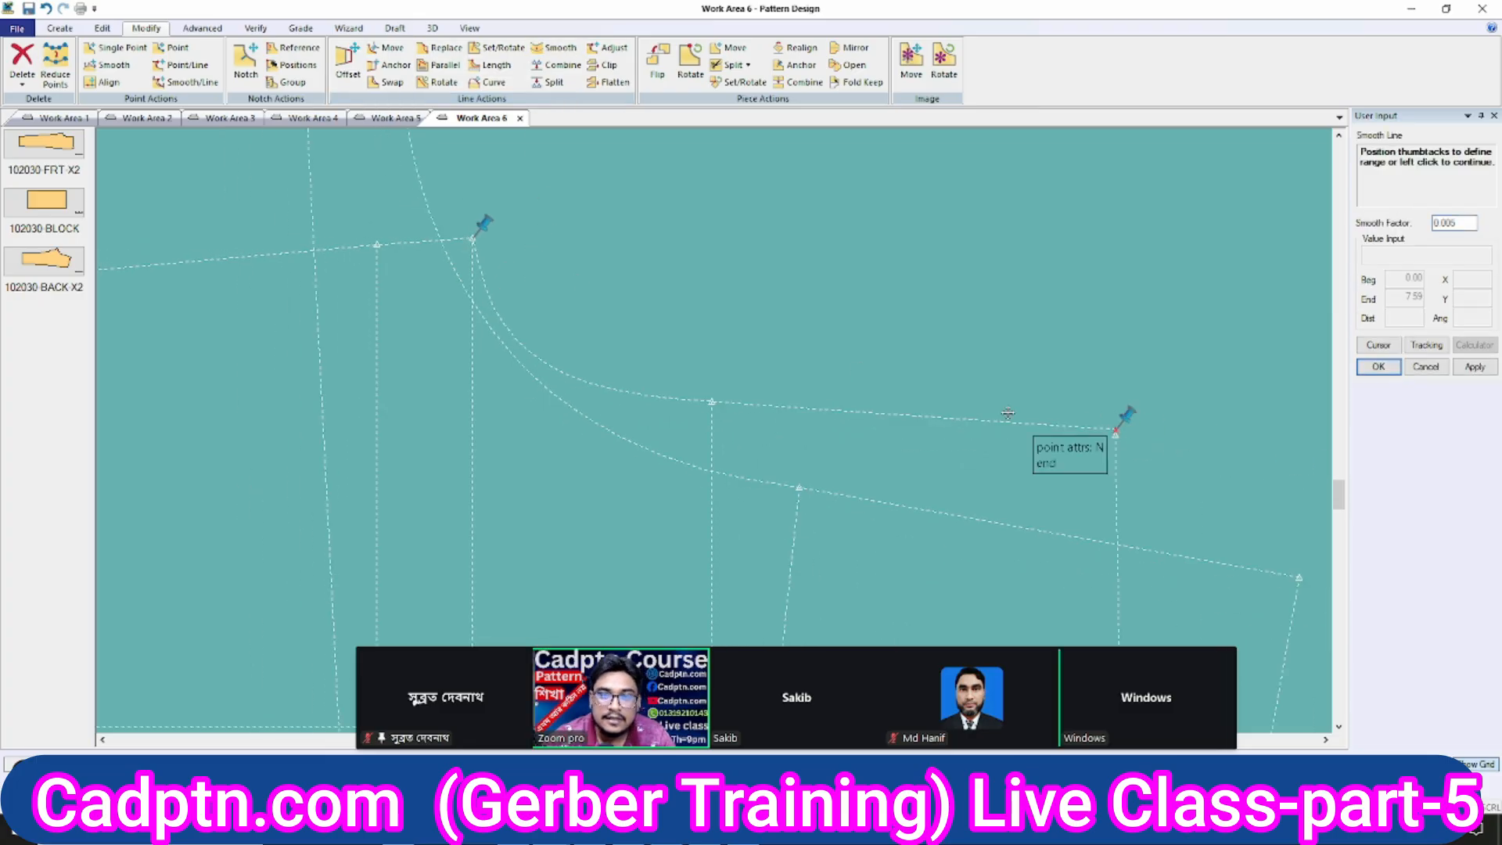
click(709, 403)
scroll(693, 422, up, 1)
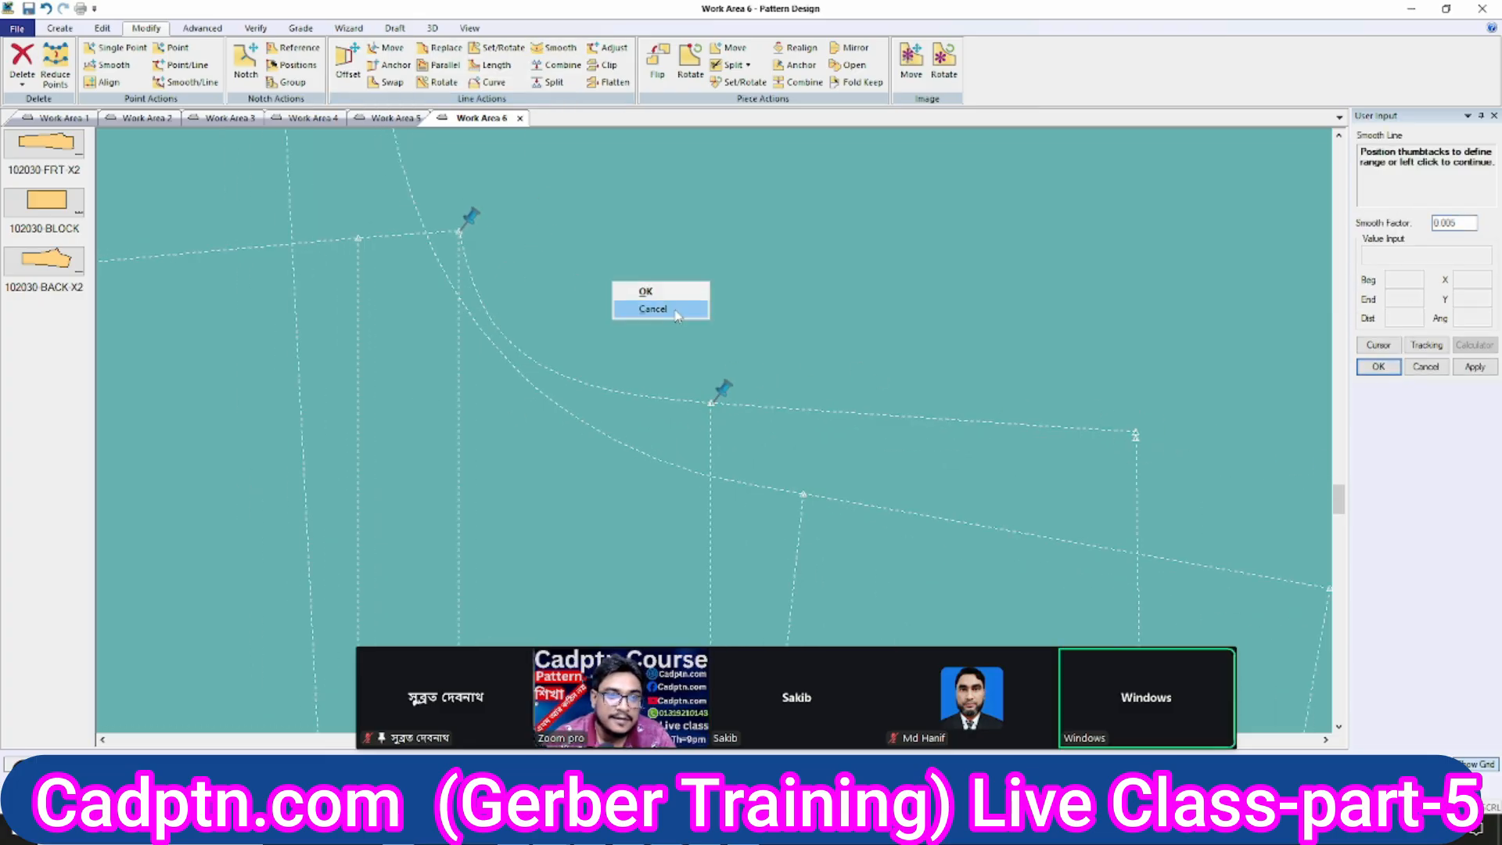
click(677, 310)
Measure the graded length of the front crotch line from the crotch point to the waist.
scroll(1133, 321, down, 3)
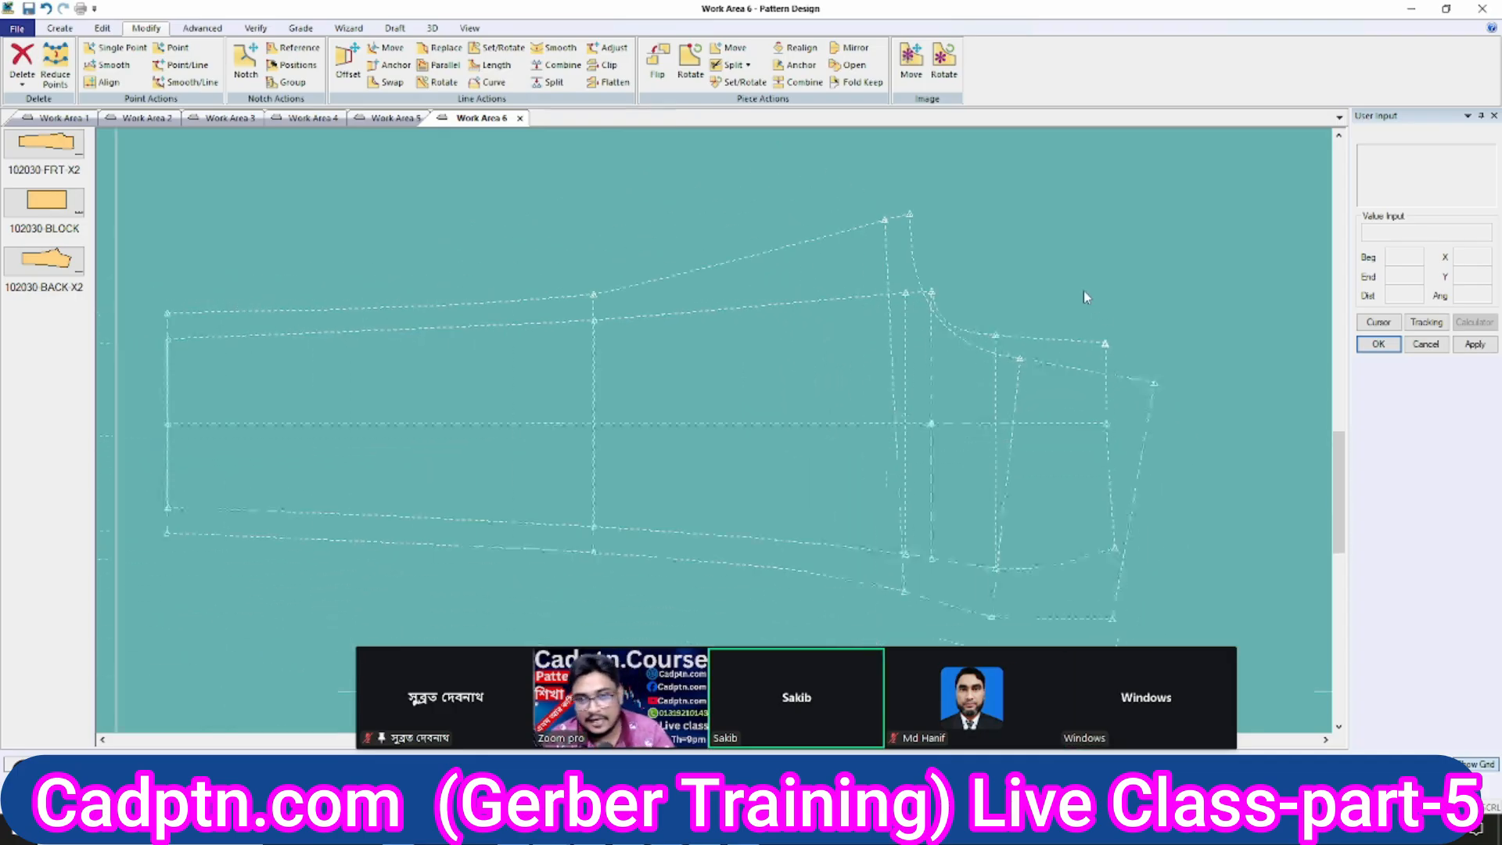
scroll(1086, 292, down, 1)
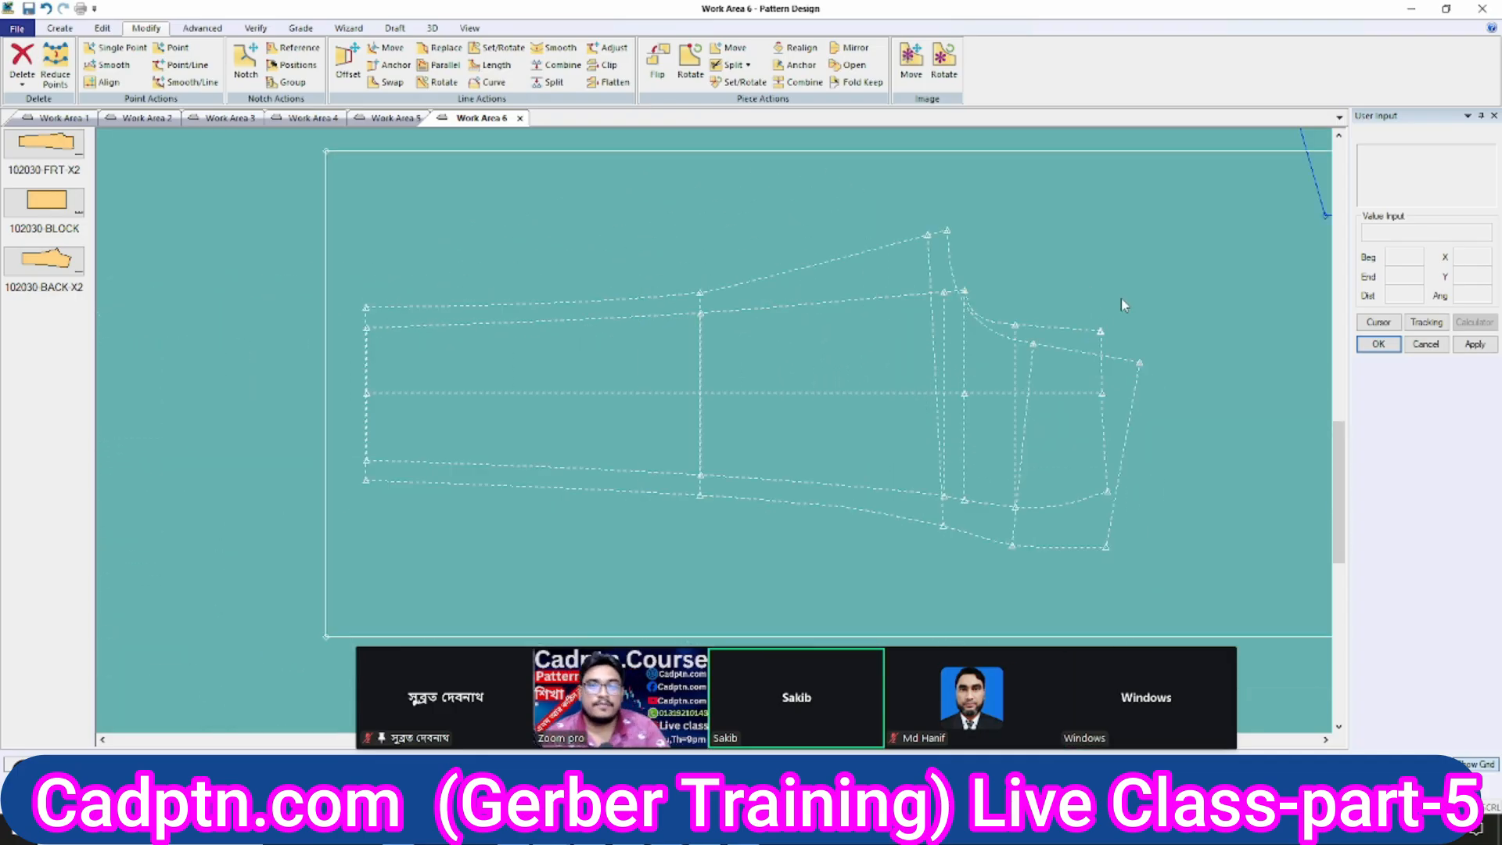
scroll(917, 333, up, 2)
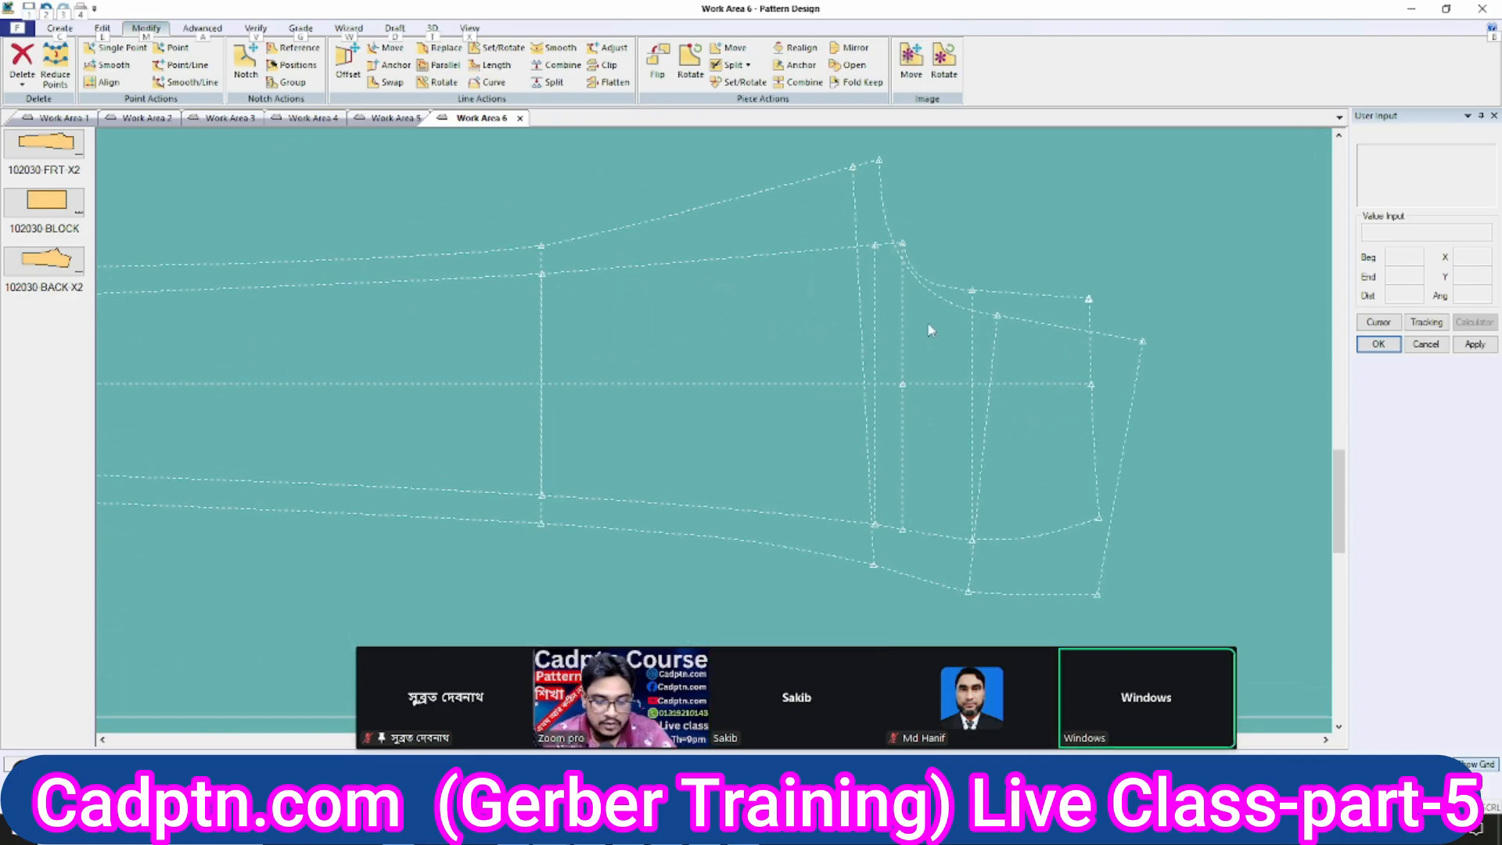
key(alt+g)
click(955, 290)
right_click(1075, 232)
click(1126, 240)
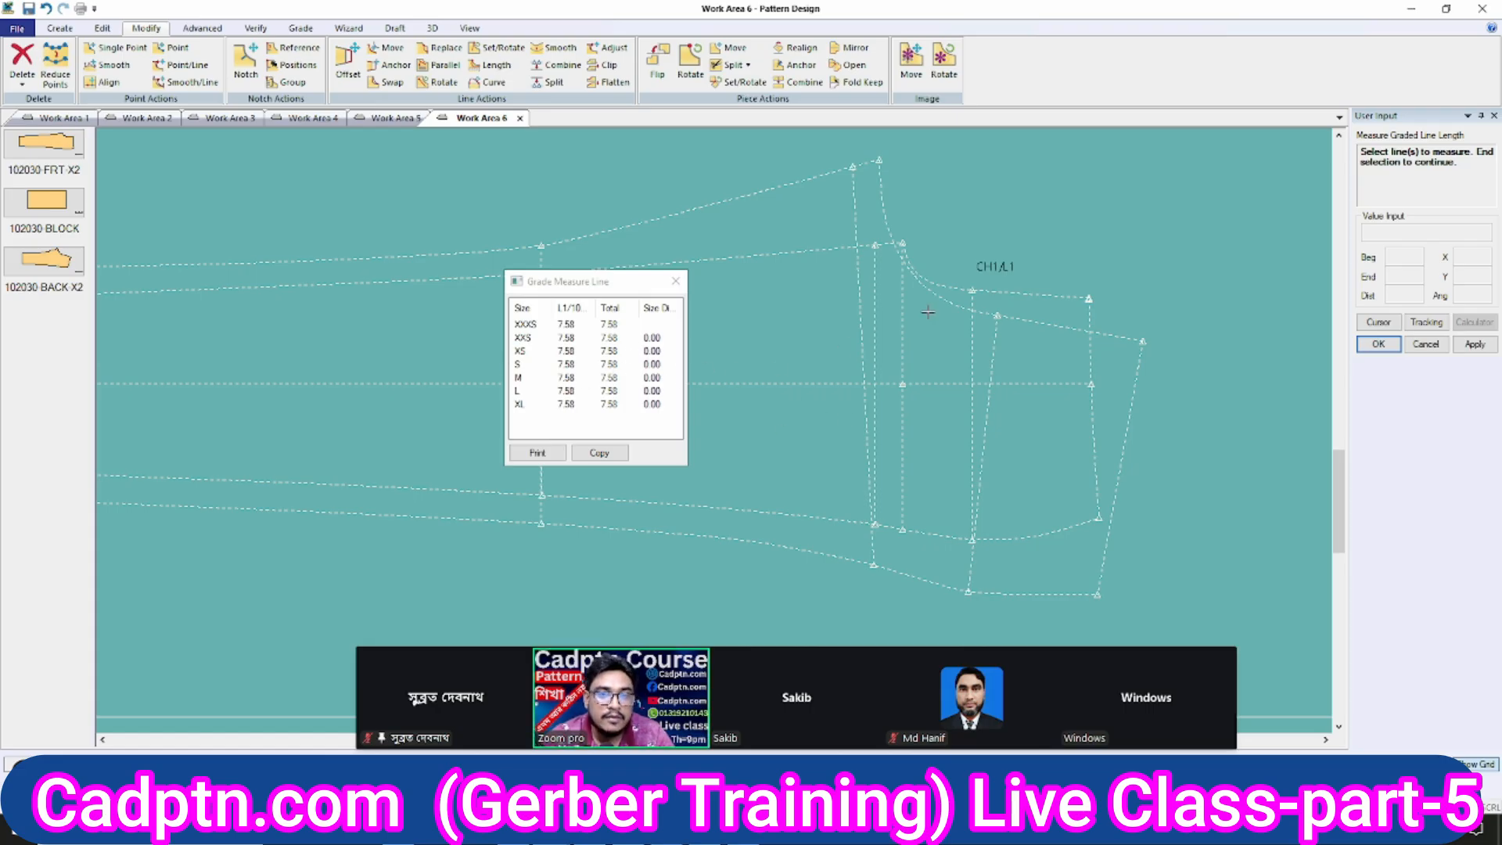
key(Escape)
Move all points of the front waistline together by an X distance of 0.23 to lengthen the front rise.
scroll(1013, 373, up, 2)
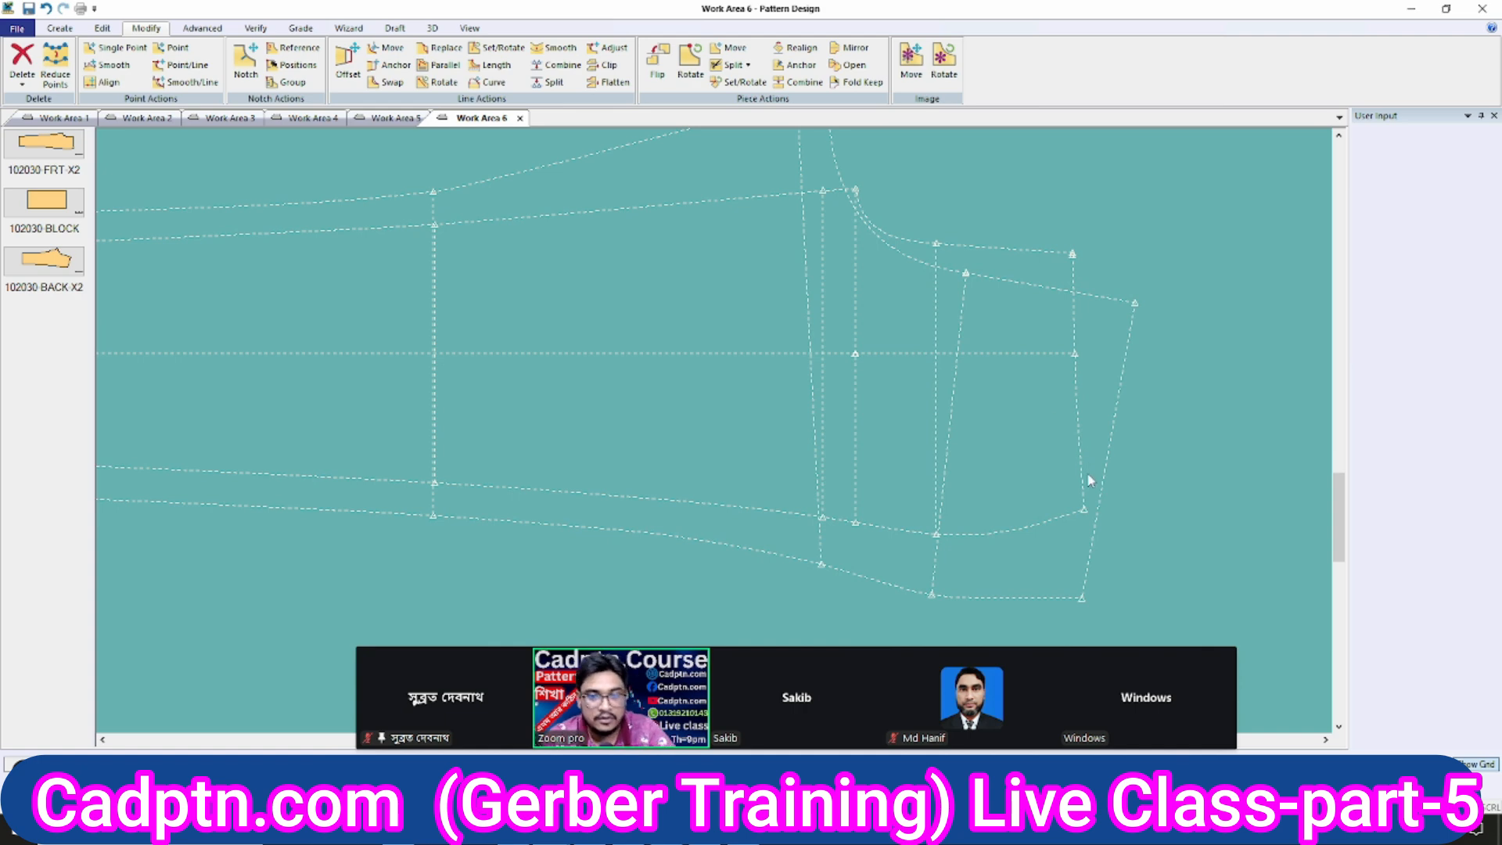
key(m)
scroll(1072, 453, up, 2)
drag(1103, 196, 1051, 252)
scroll(1076, 377, up, 1)
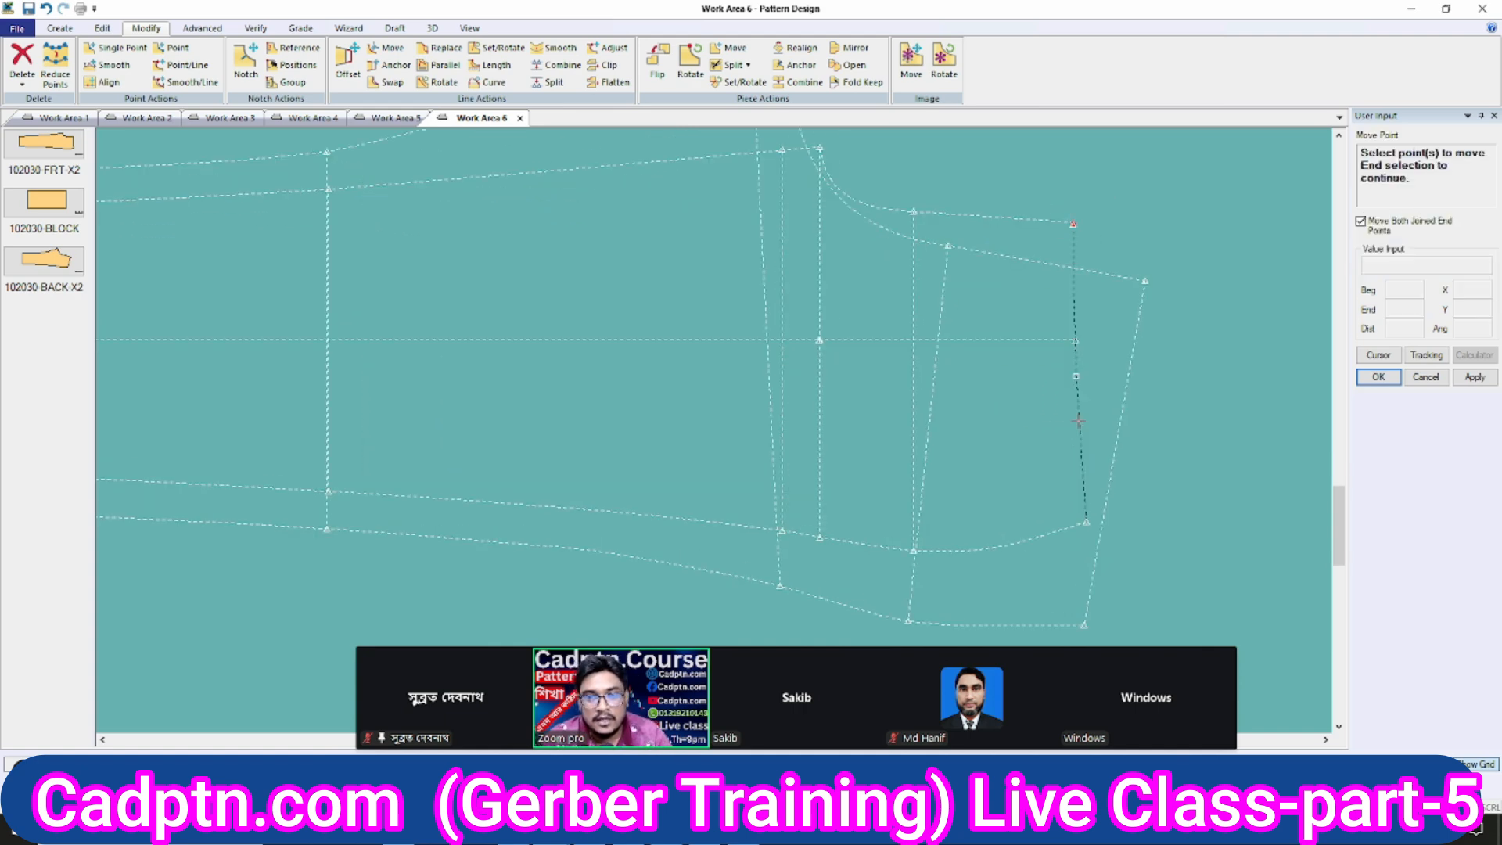
right_click(1132, 194)
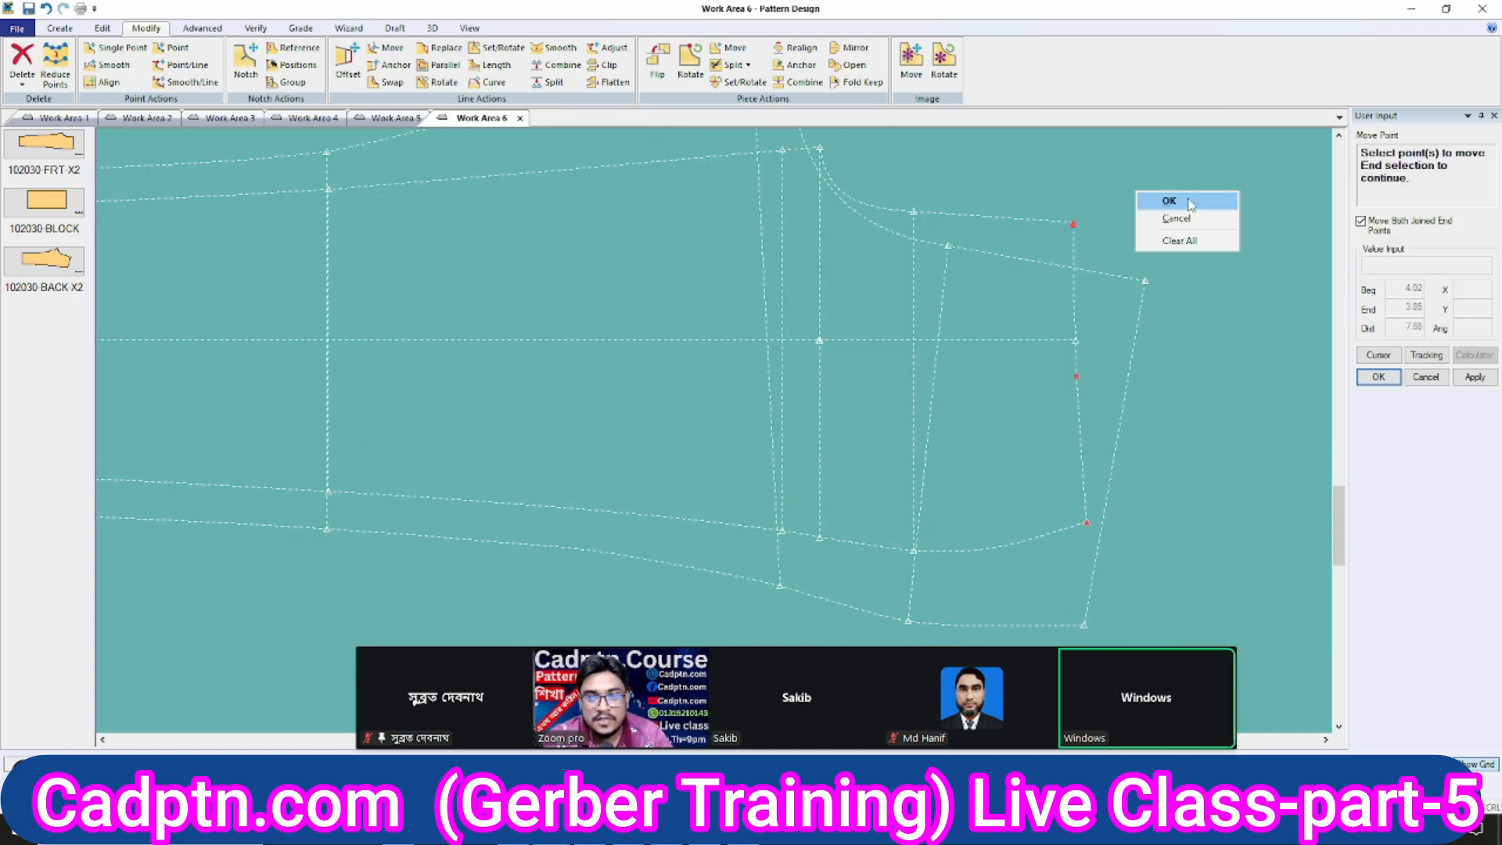
click(1156, 201)
click(1114, 236)
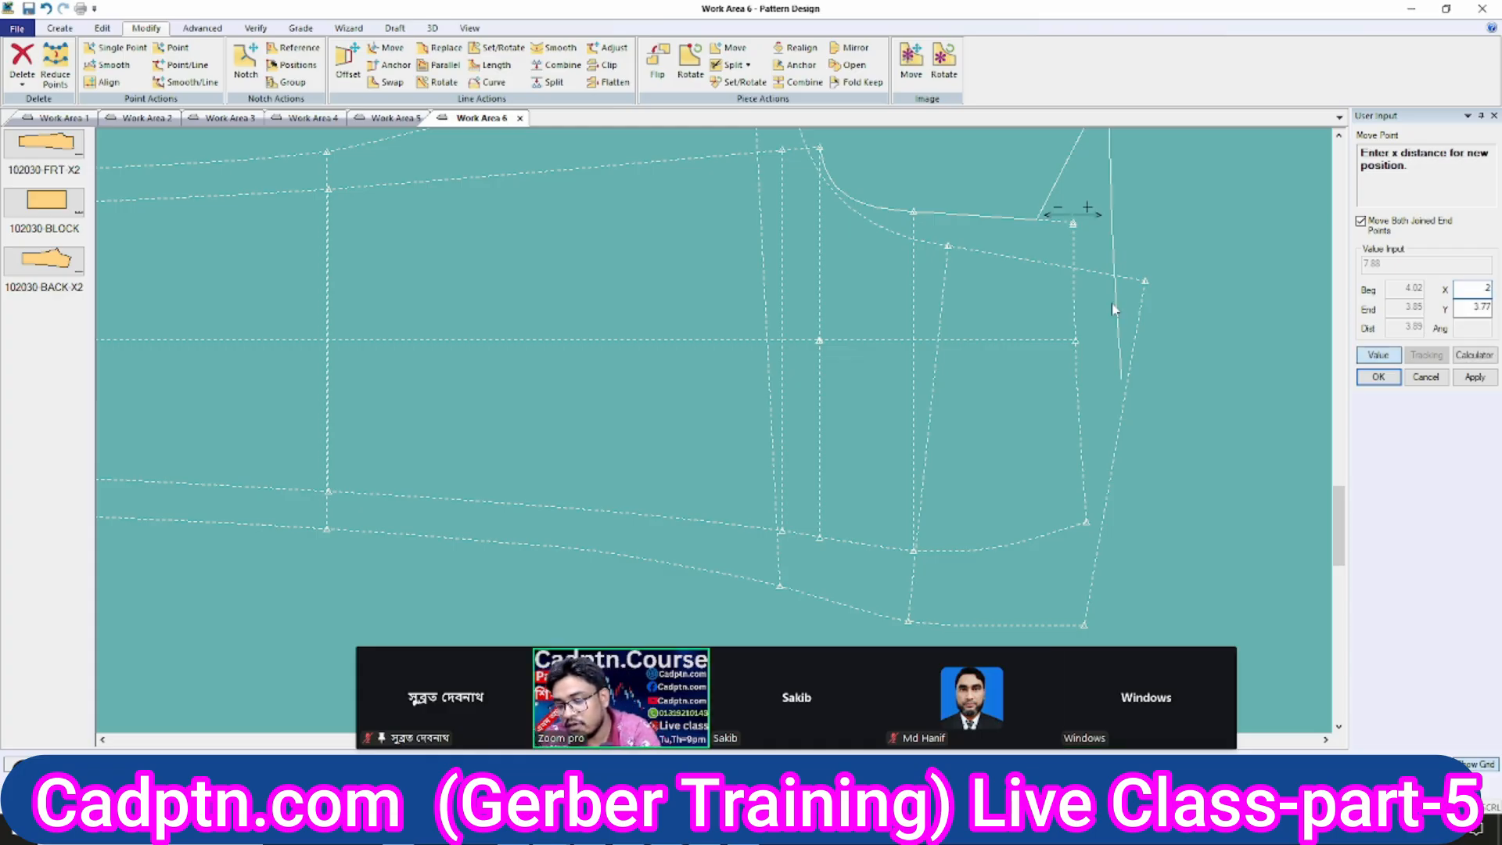
text(.23)
key(Return)
click(1476, 378)
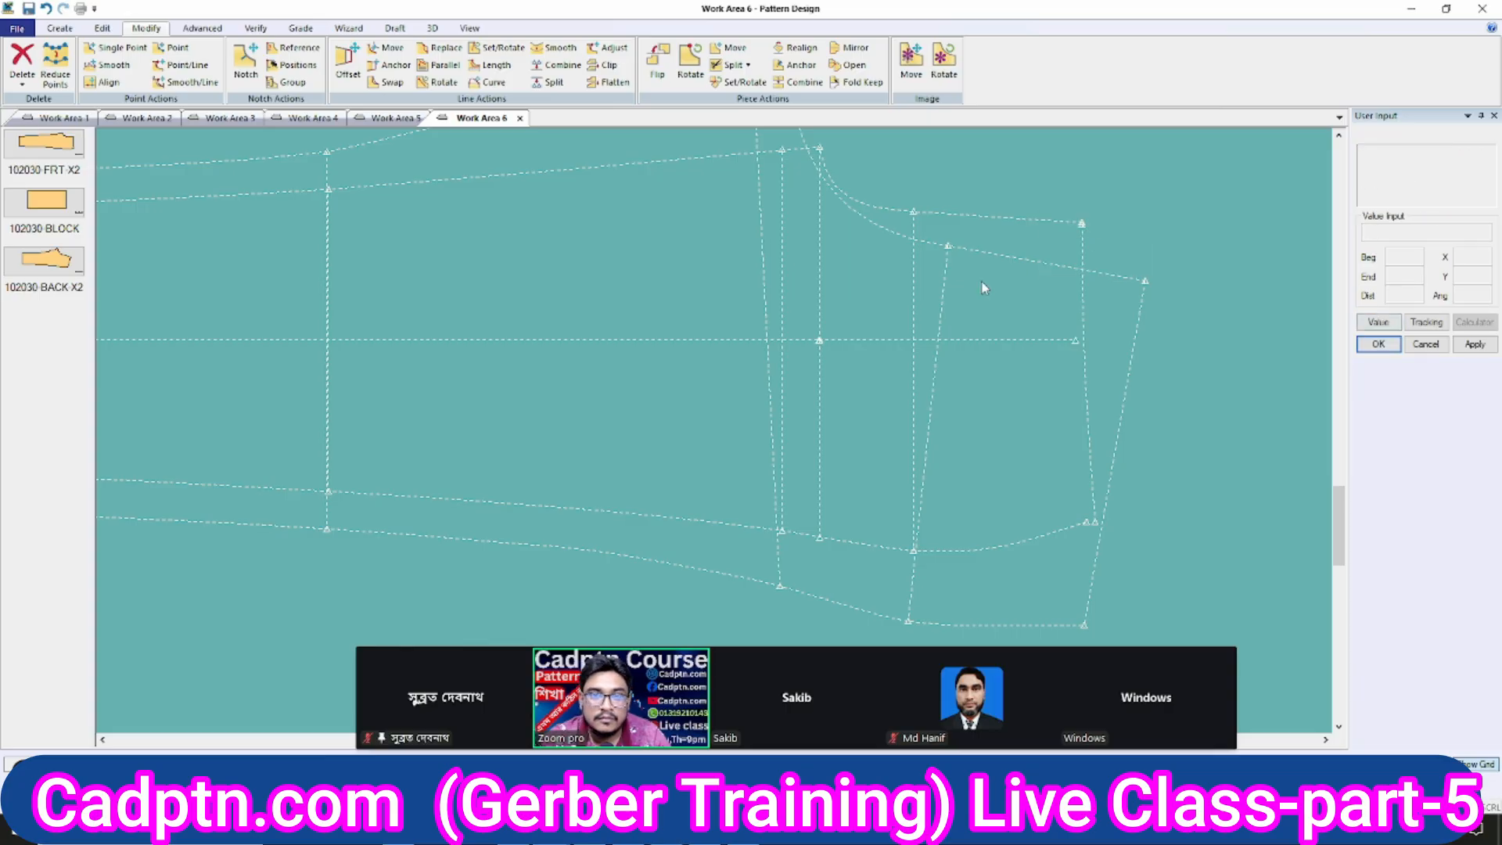
Remeasure the graded length of the front crotch line up to the shifted waistline.
middle_drag(983, 282, 968, 335)
key(F9)
click(880, 266)
right_click(993, 230)
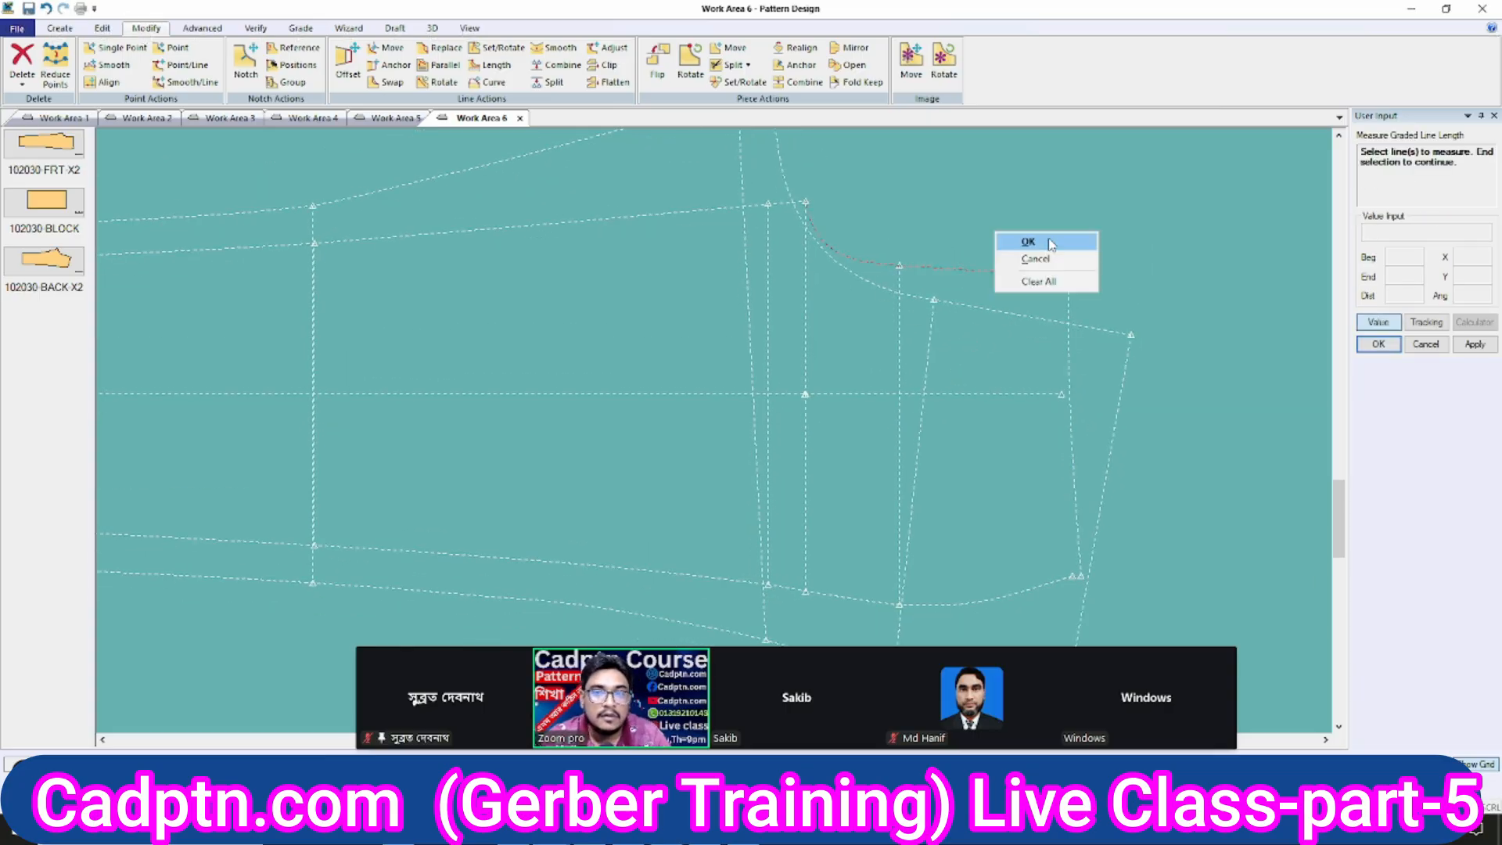
click(1030, 240)
right_click(1040, 208)
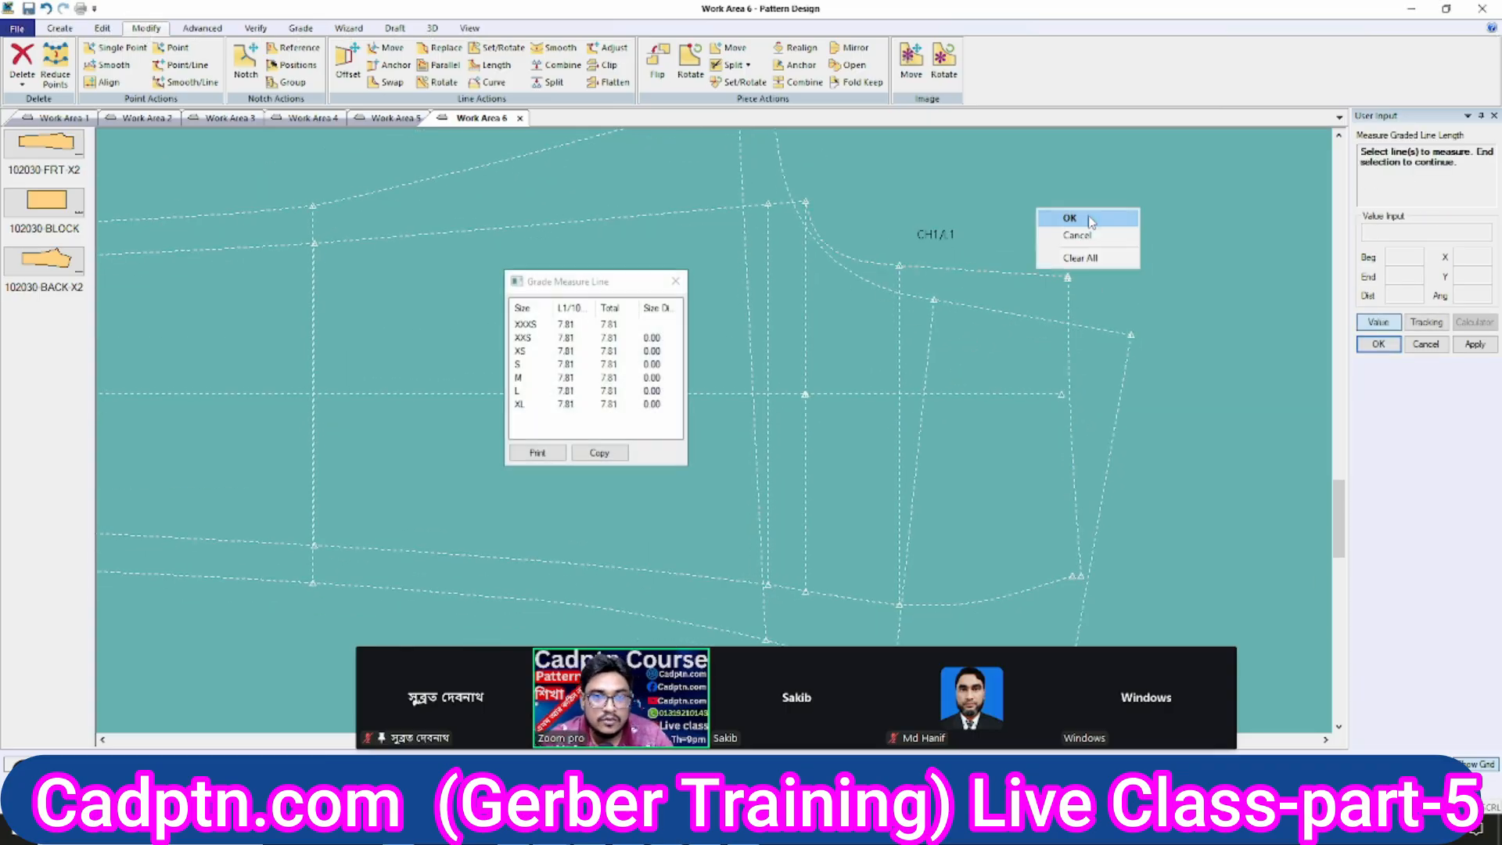
click(1083, 219)
Place the front waistline's center-front end exactly on the end of the front crotch line using Move Smooth.
scroll(994, 372, up, 2)
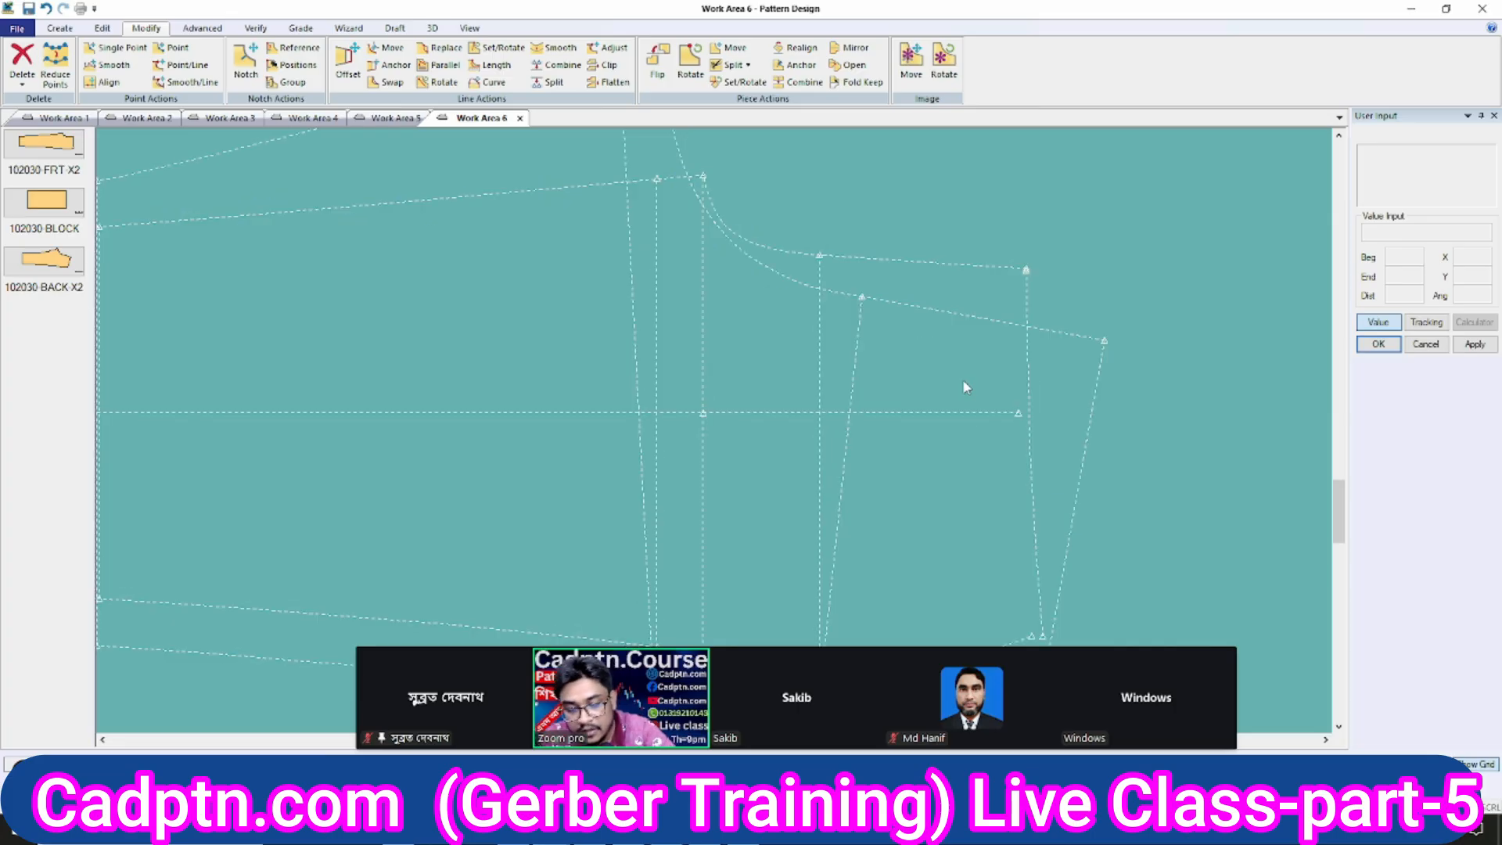
right_click(1134, 223)
click(1147, 232)
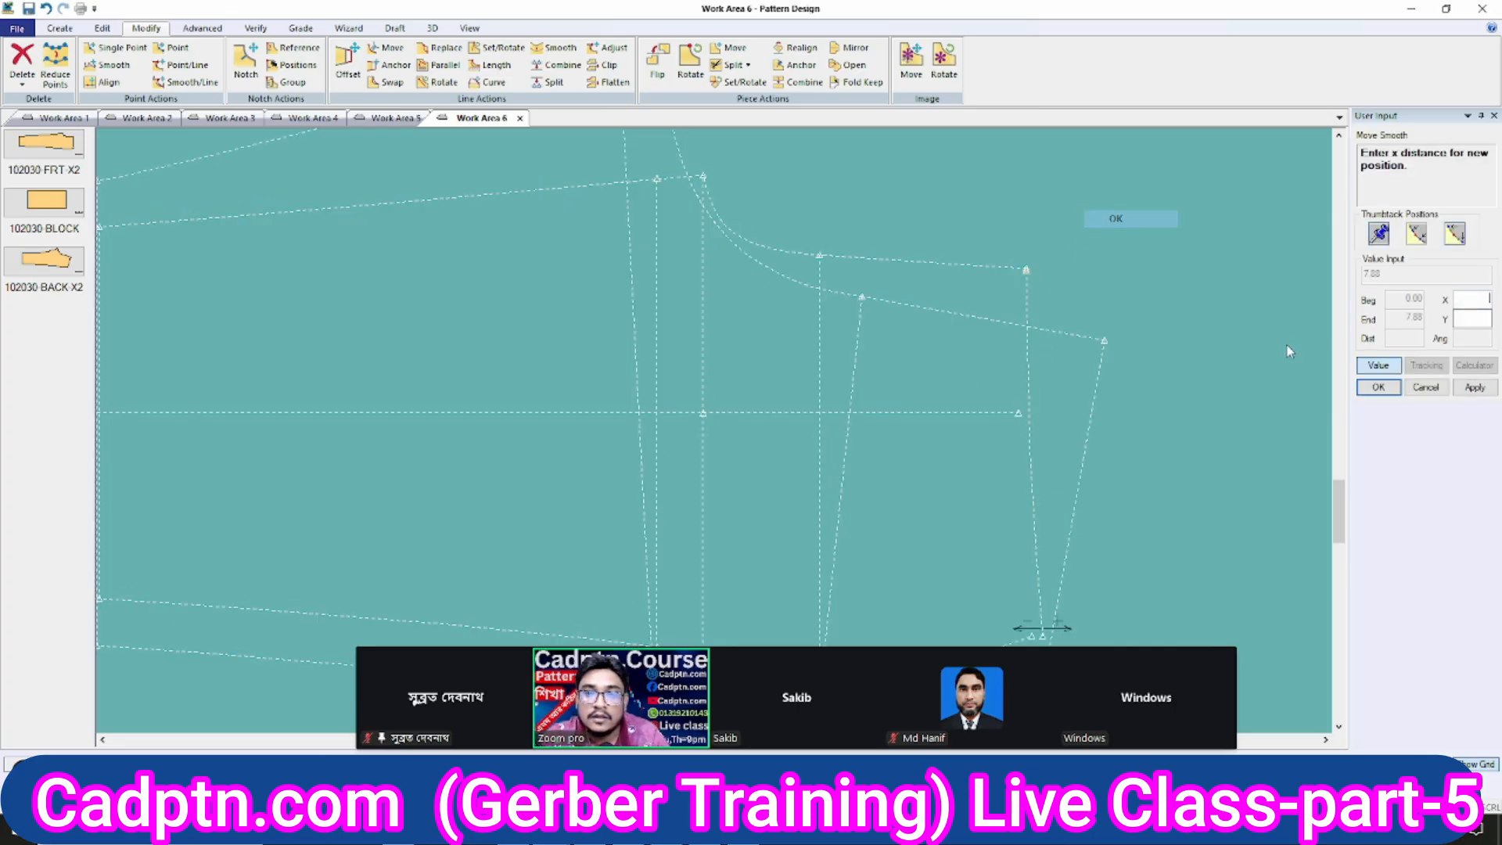
scroll(1080, 276, up, 1)
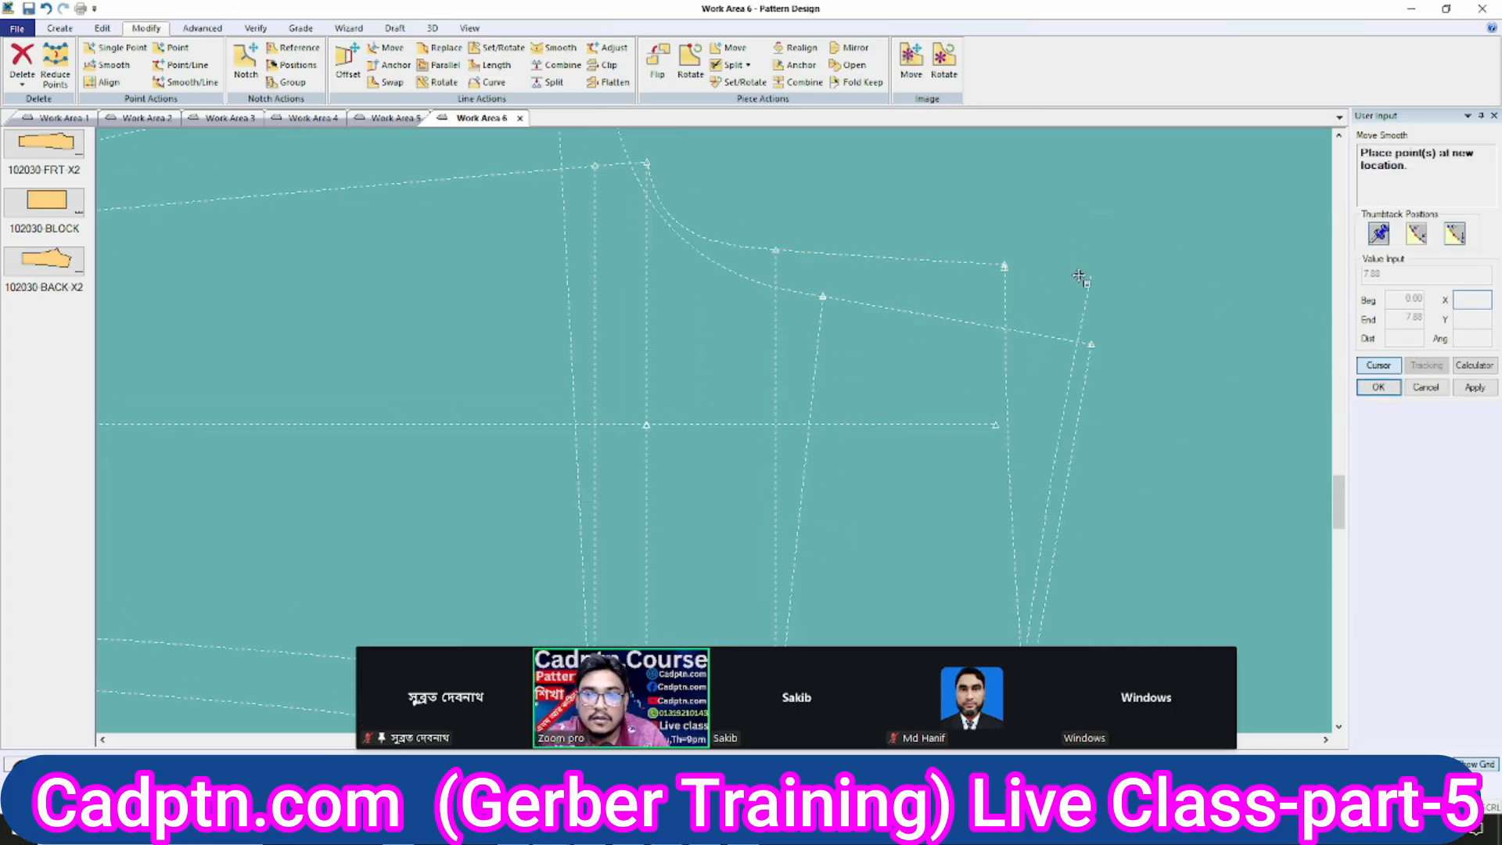
click(1007, 262)
scroll(1030, 480, down, 1)
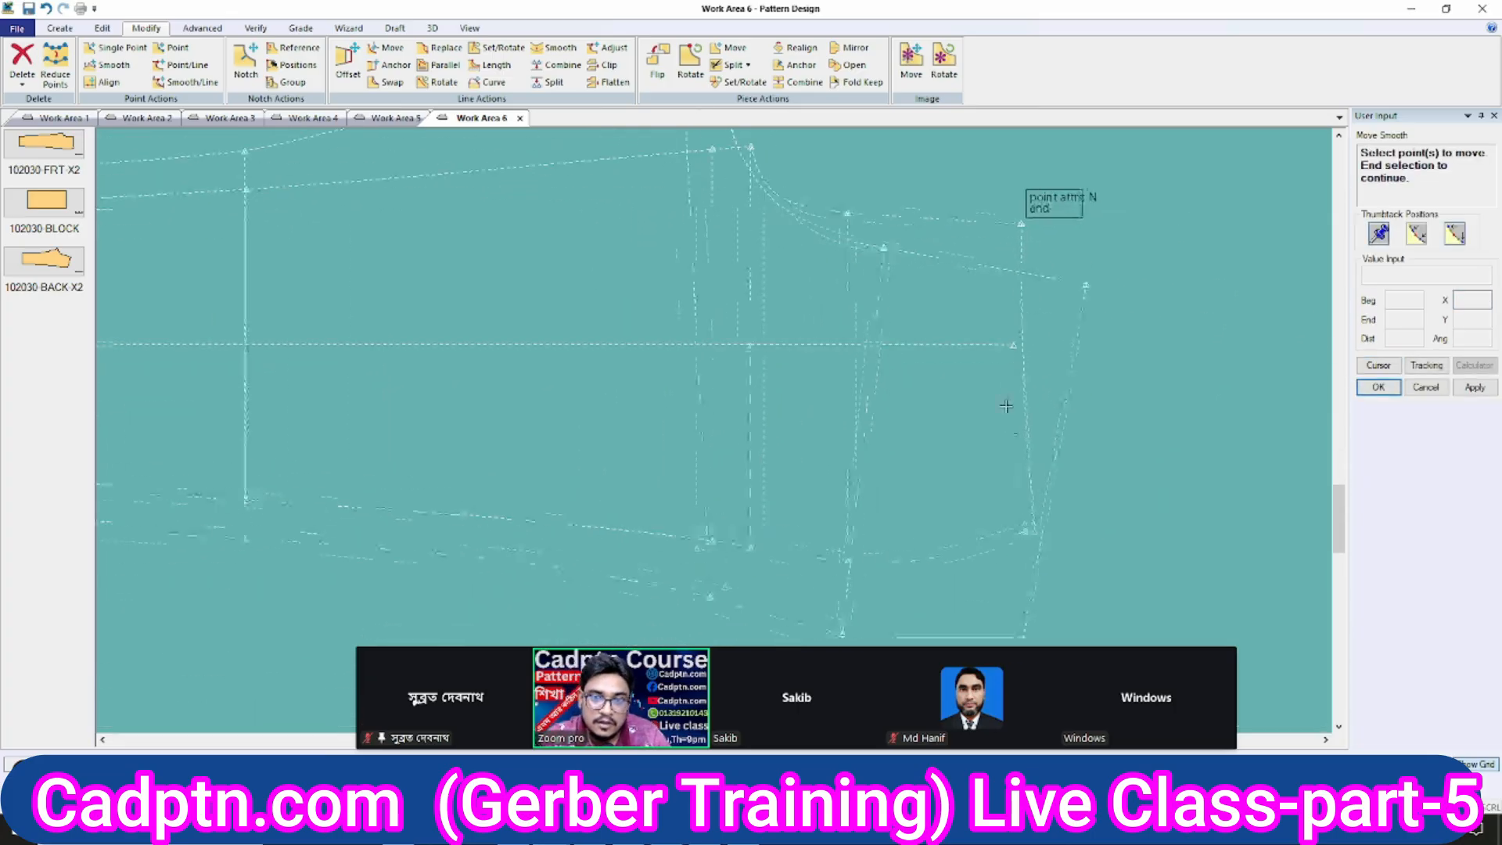
right_click(1117, 278)
click(1112, 299)
scroll(992, 377, down, 2)
Draw a vertical straight line about 10.48 long downward from the center-front waist point.
middle_drag(992, 376, 963, 352)
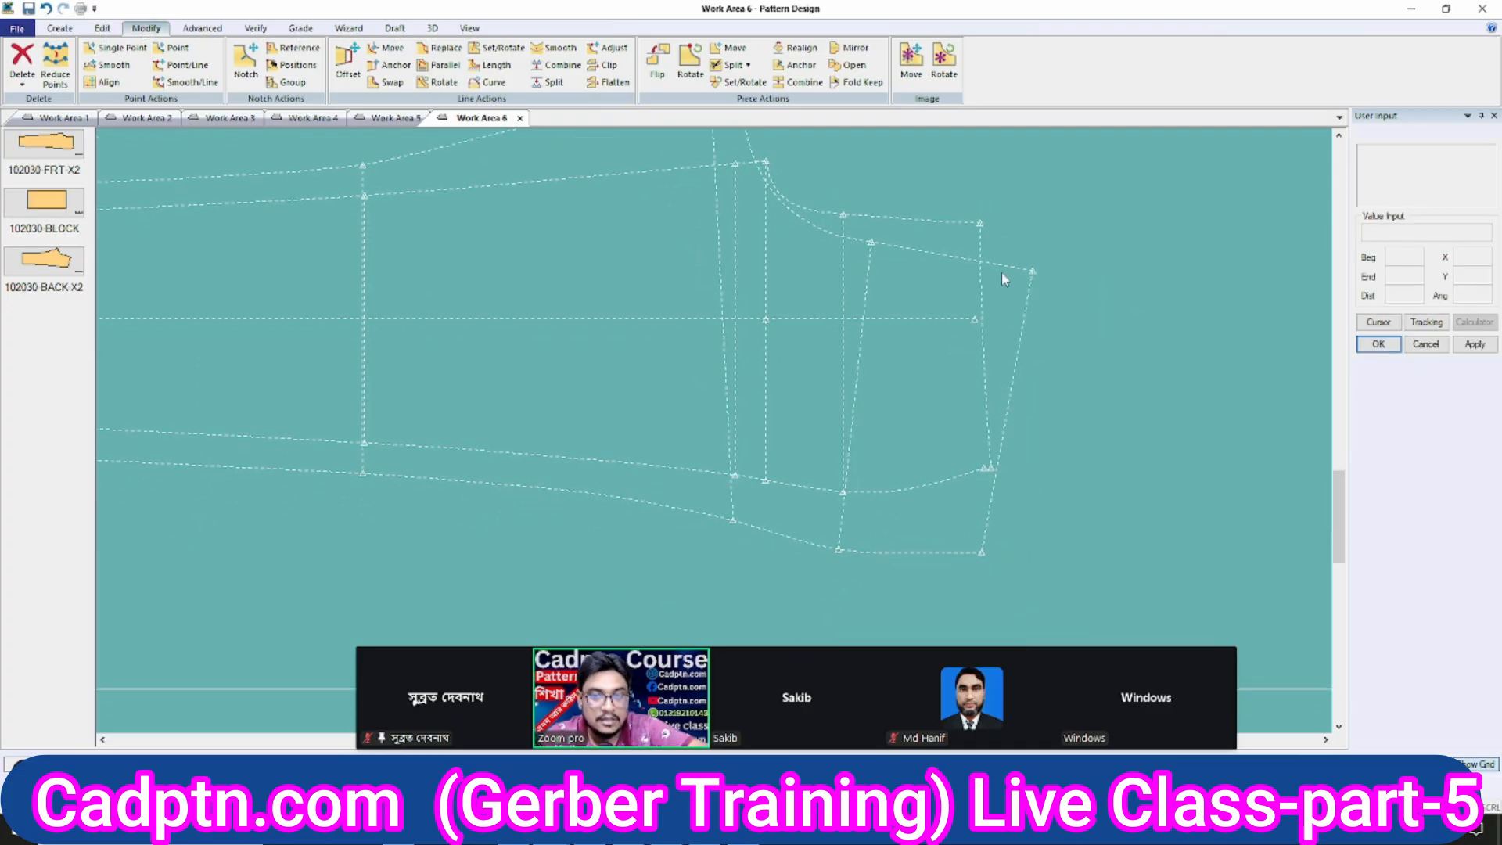
key(l)
click(984, 226)
right_click(1047, 263)
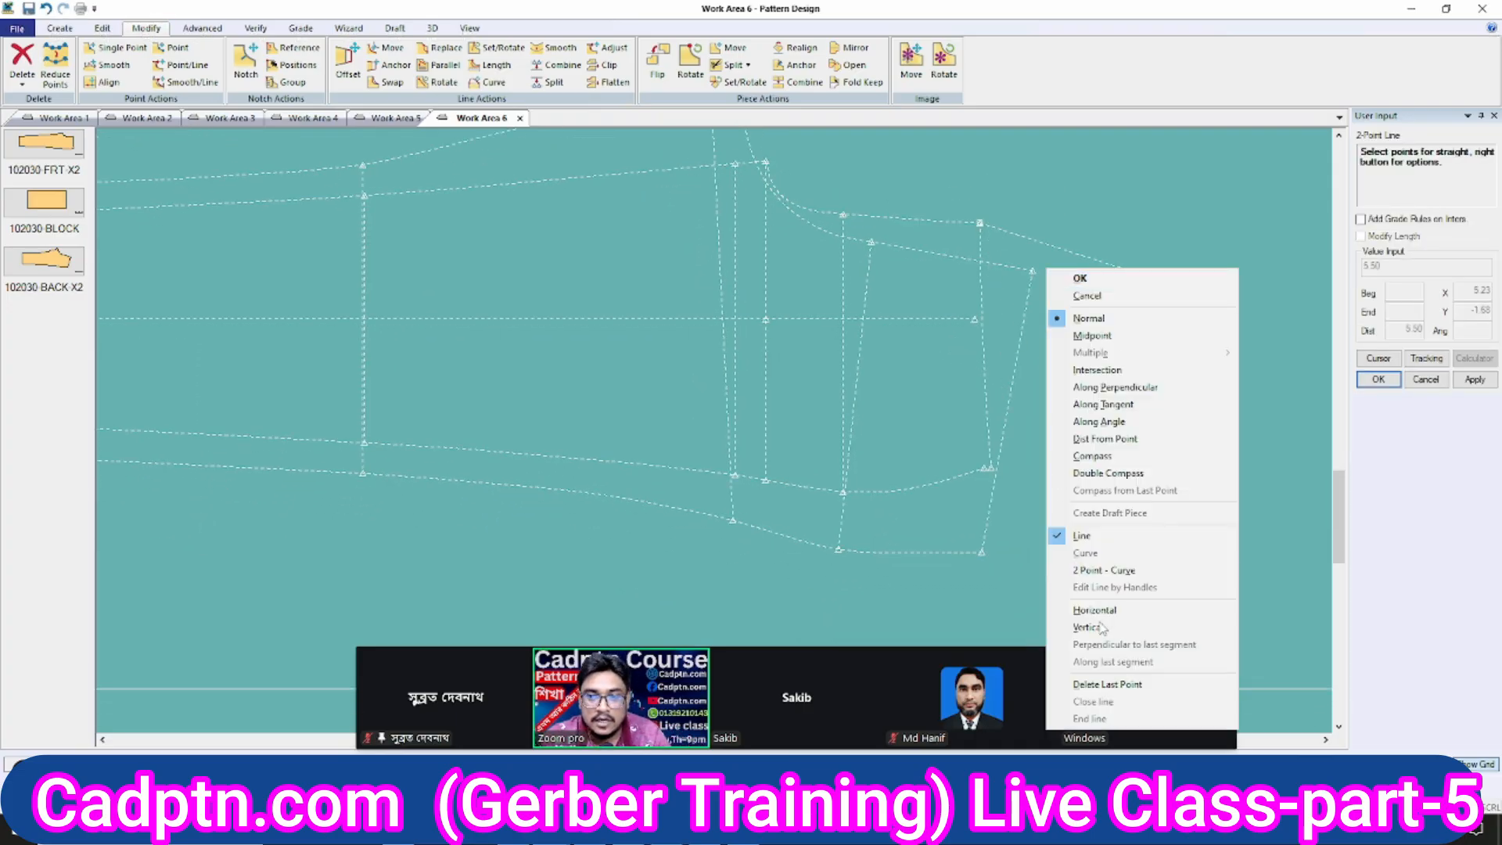
click(1079, 623)
click(1082, 548)
right_click(992, 259)
click(1090, 268)
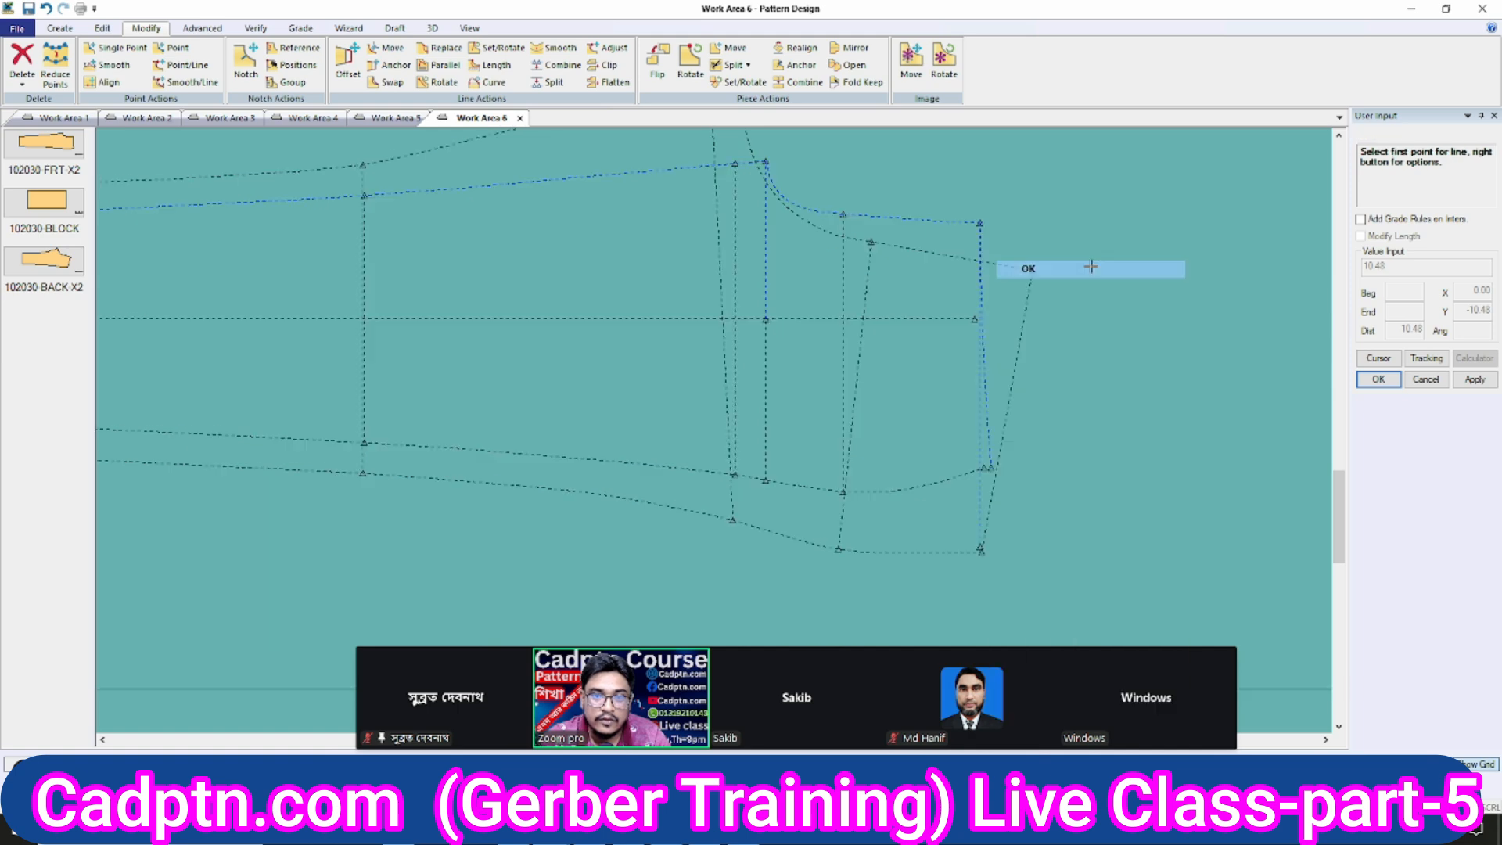
Offset the vertical guide line outward by 0.50 beyond the front waistline as an added parallel line.
scroll(801, 462, up, 3)
key(o)
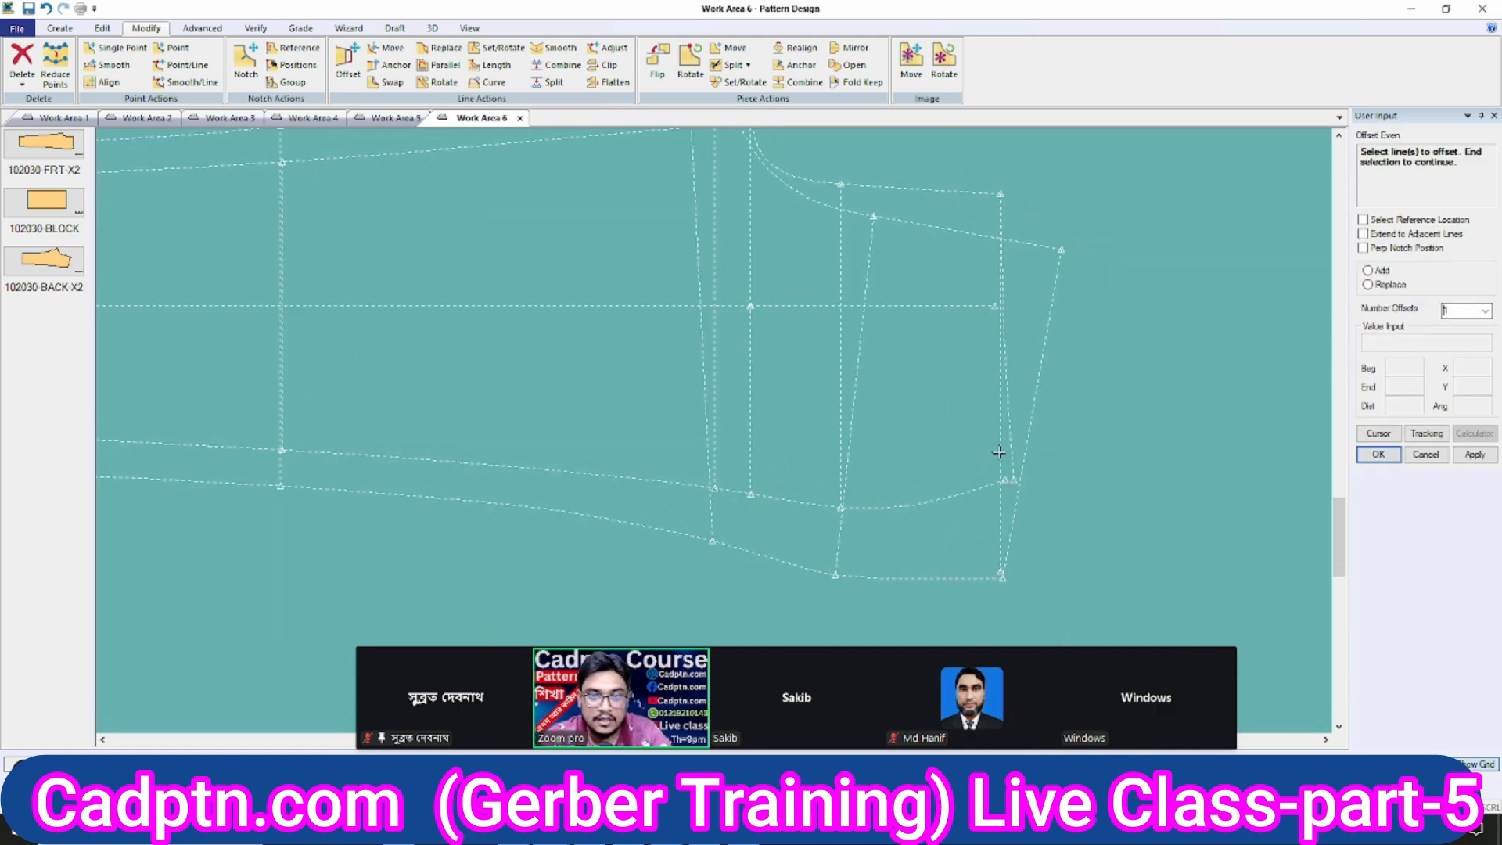
click(1000, 453)
scroll(1033, 519, up, 2)
scroll(1026, 491, up, 2)
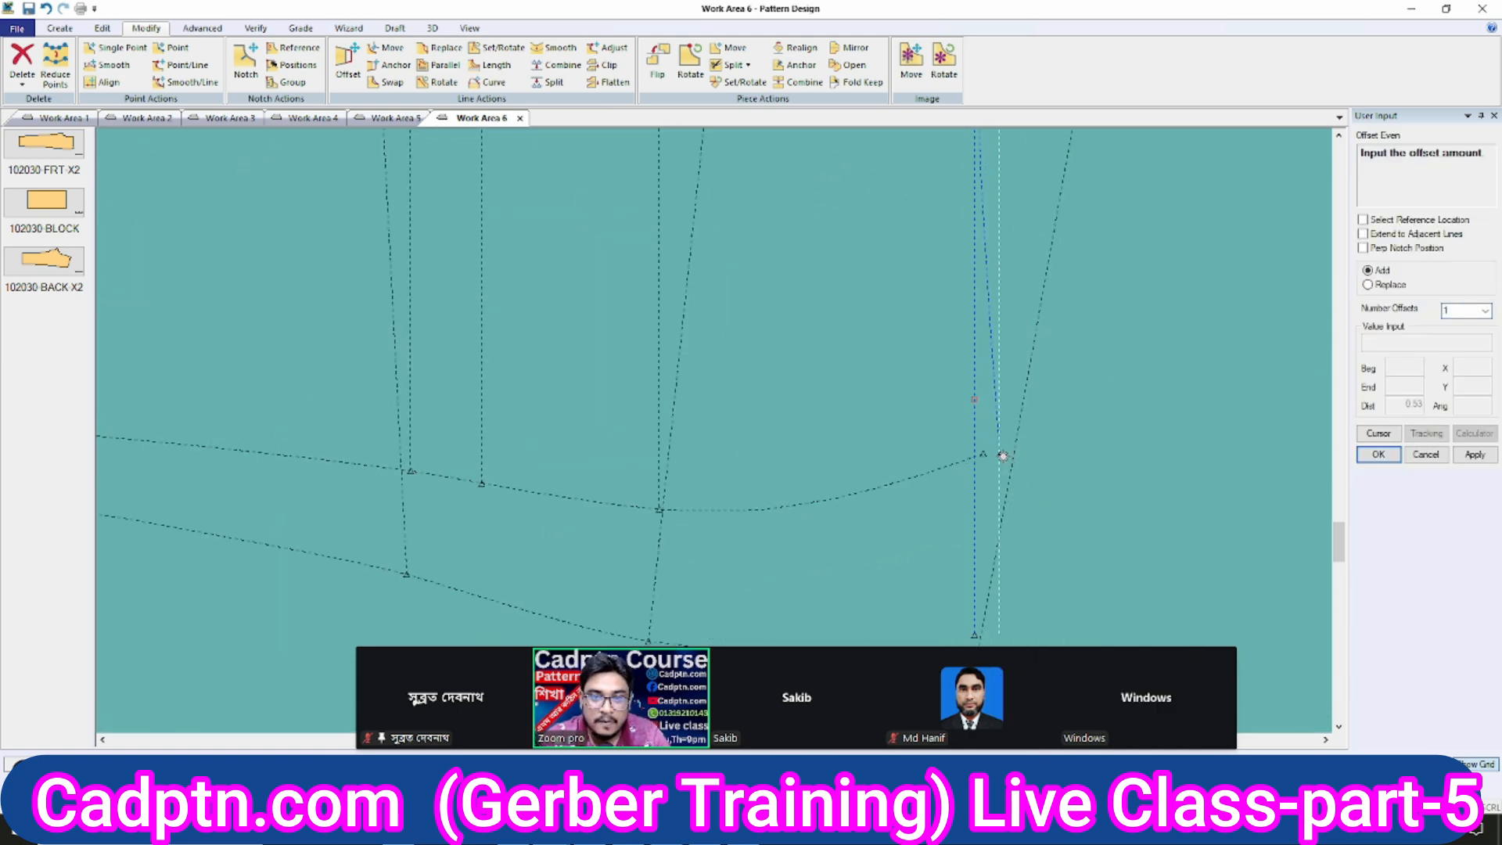
click(1029, 485)
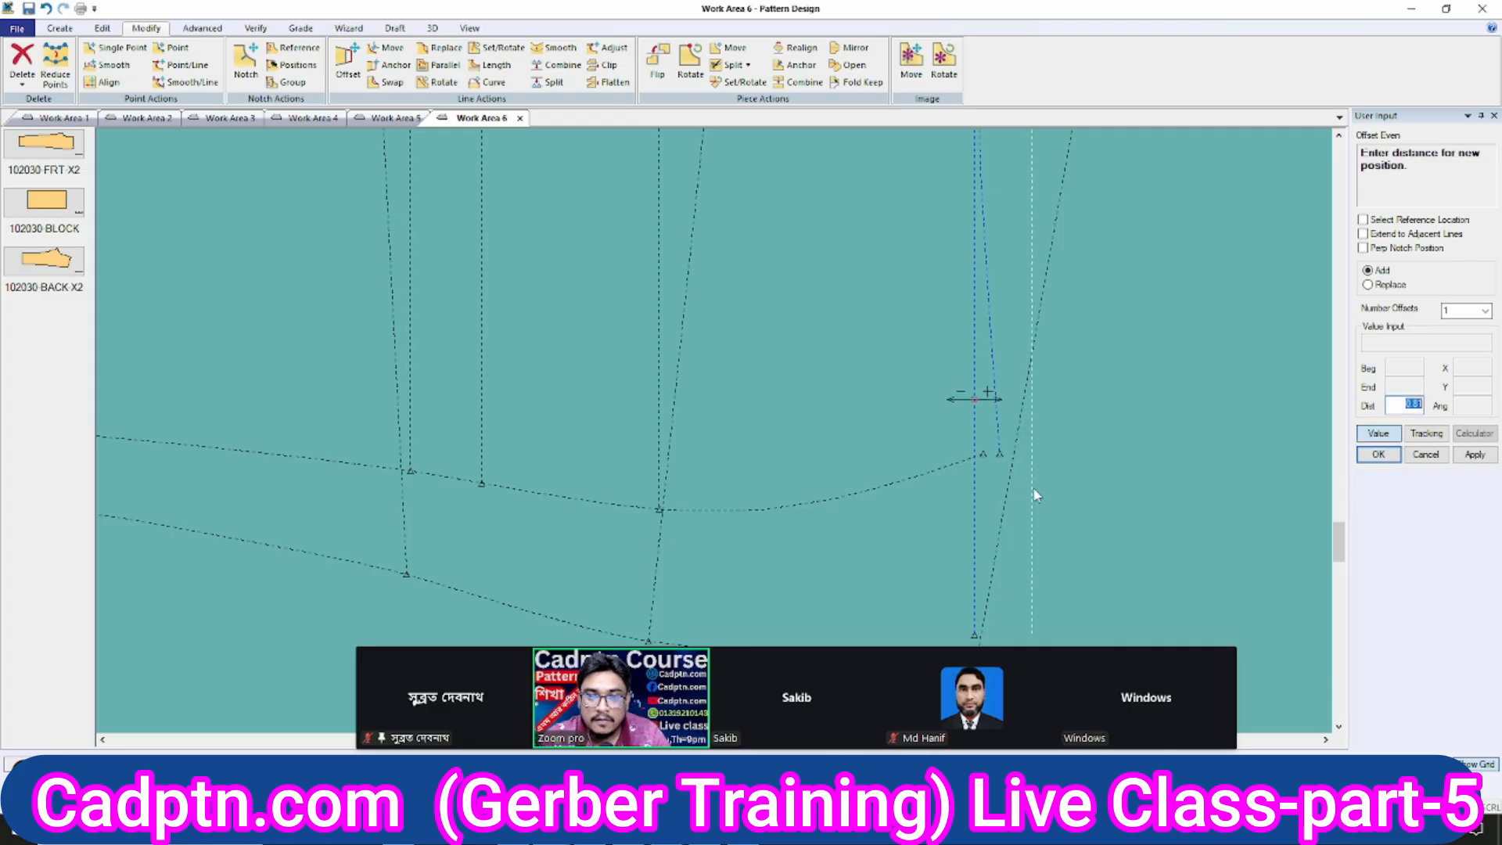
text(4)
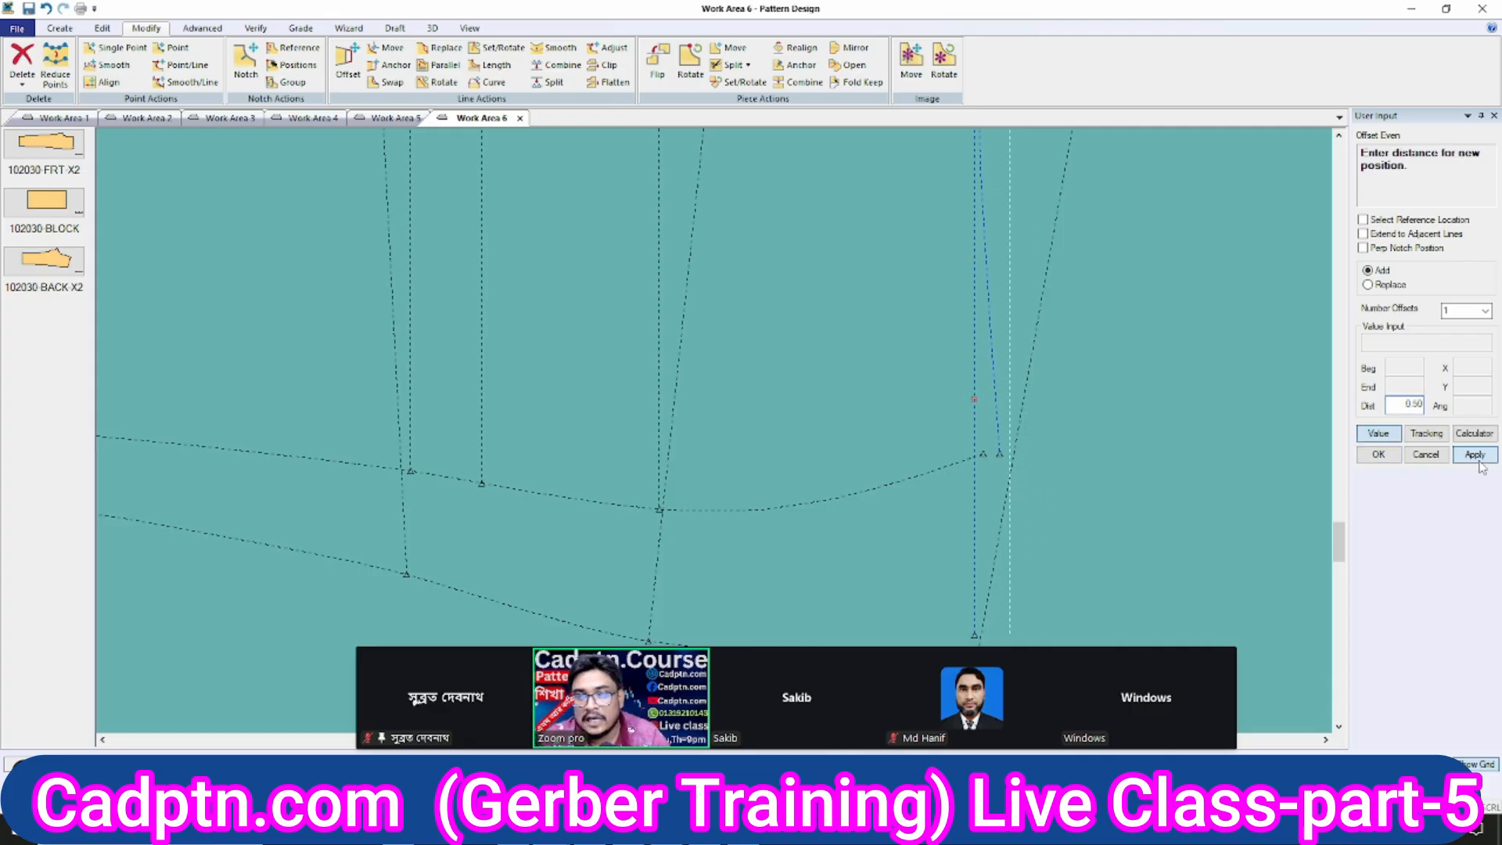
click(1378, 456)
scroll(1056, 407, down, 2)
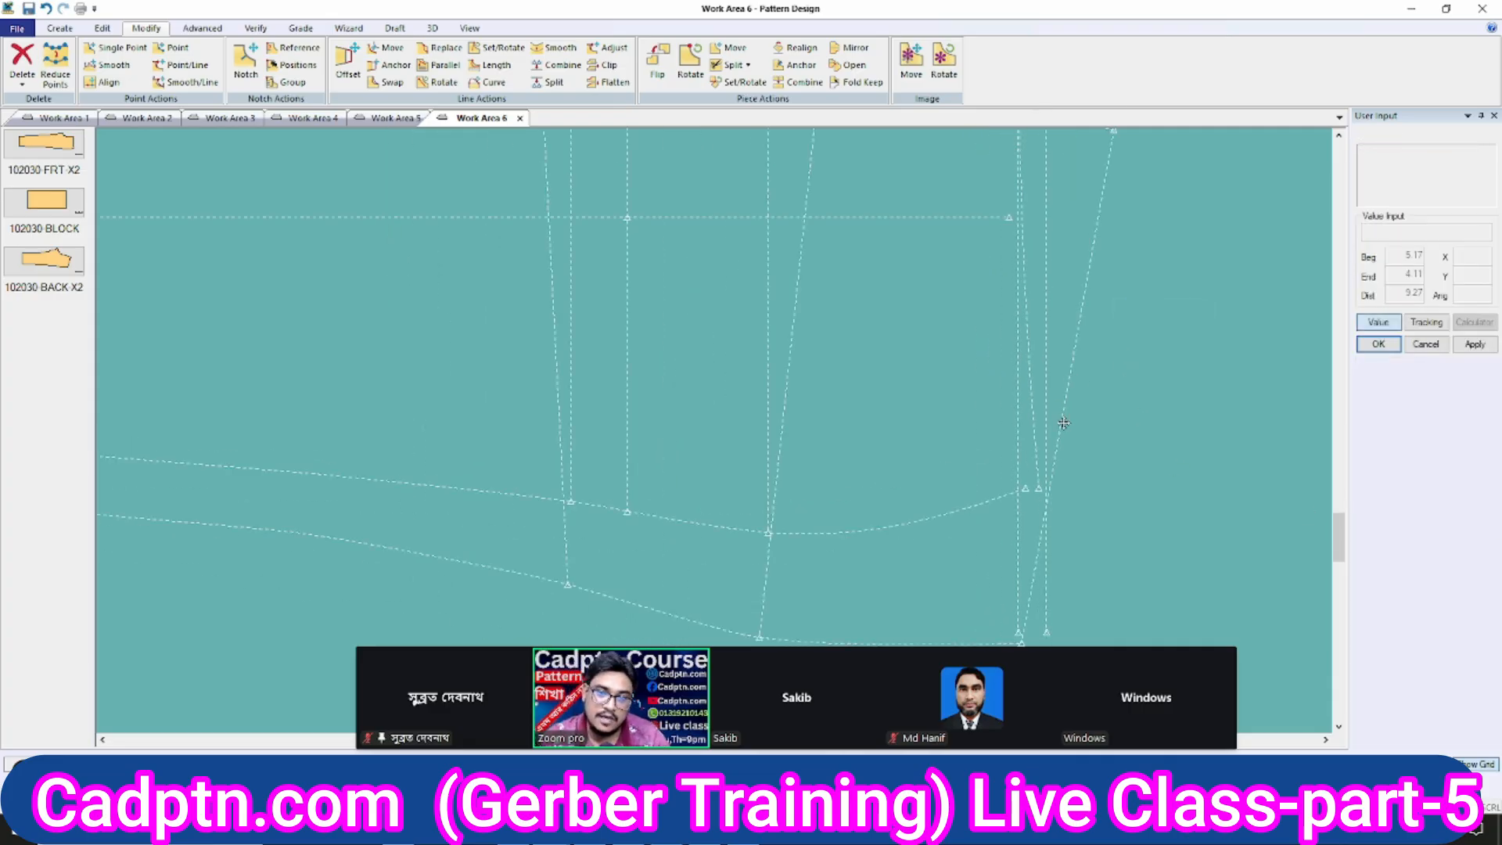
key(Delete)
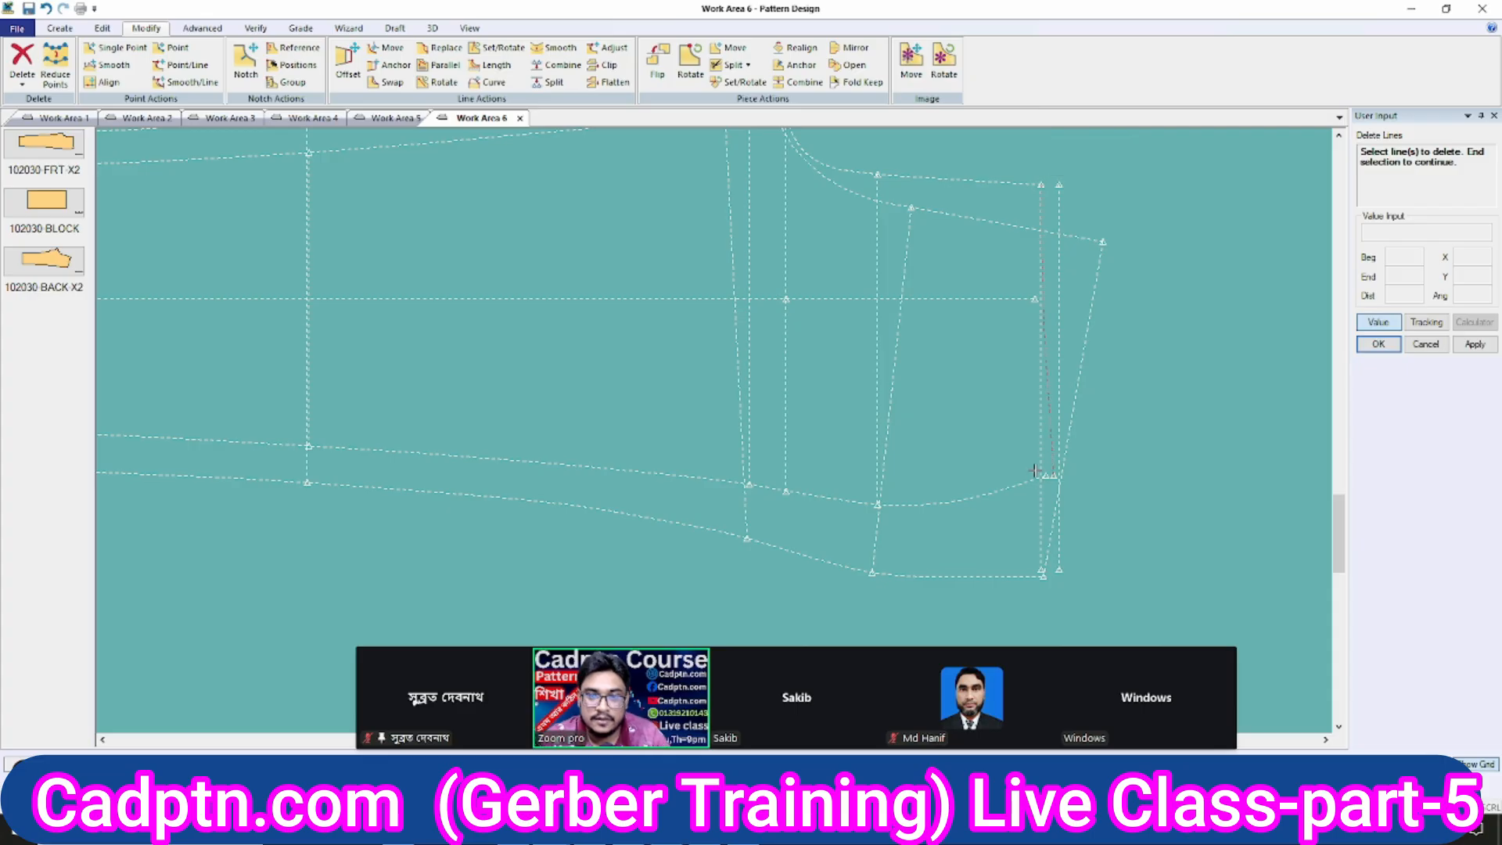
right_click(1044, 350)
right_click(1081, 302)
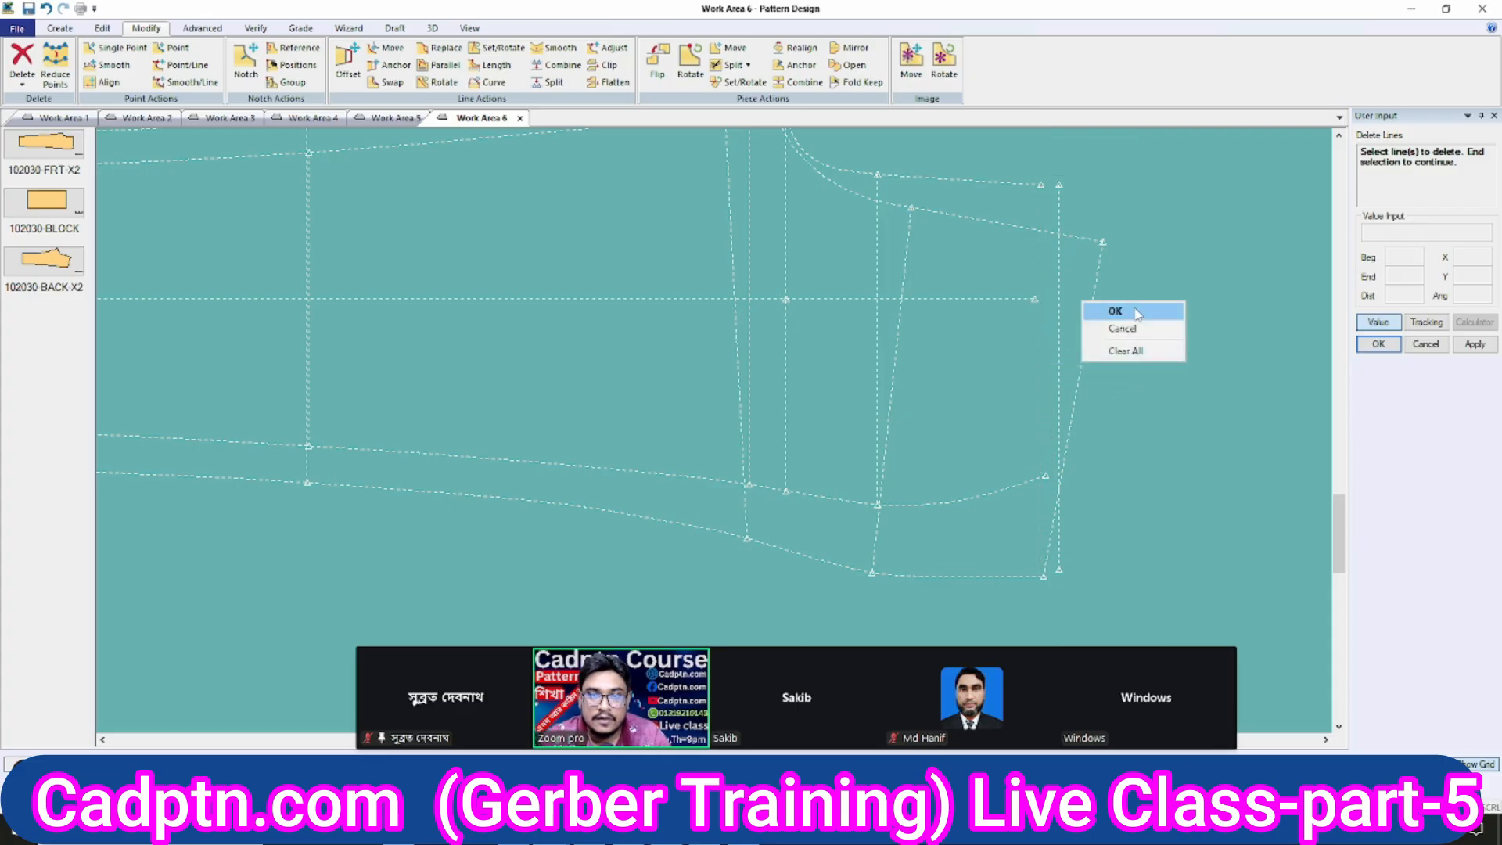
click(1096, 311)
key(ctrl+z)
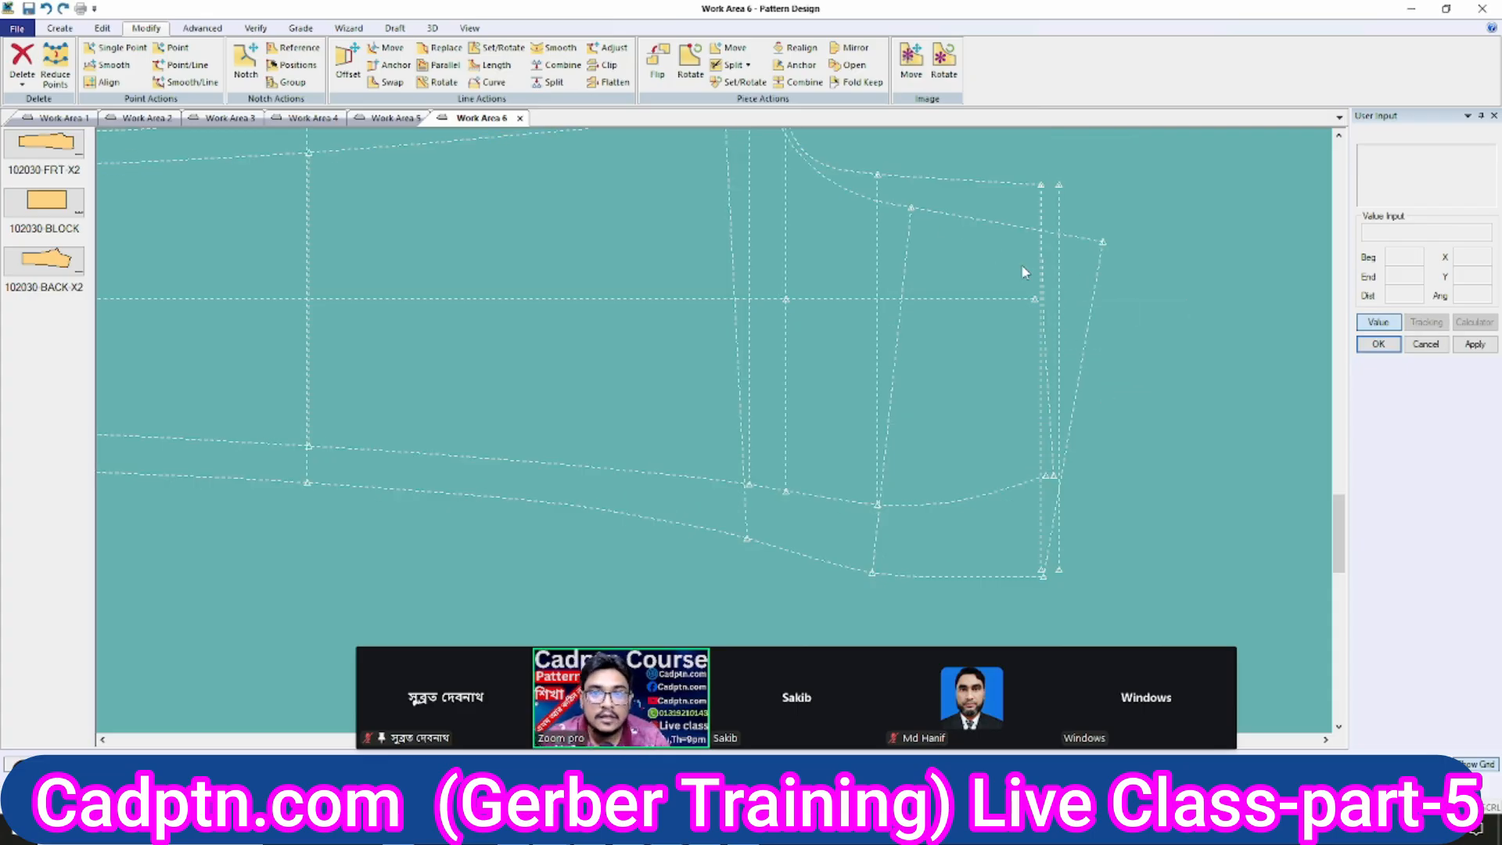
Delete the original vertical guide line that runs down from the center-front waist point.
key(Delete)
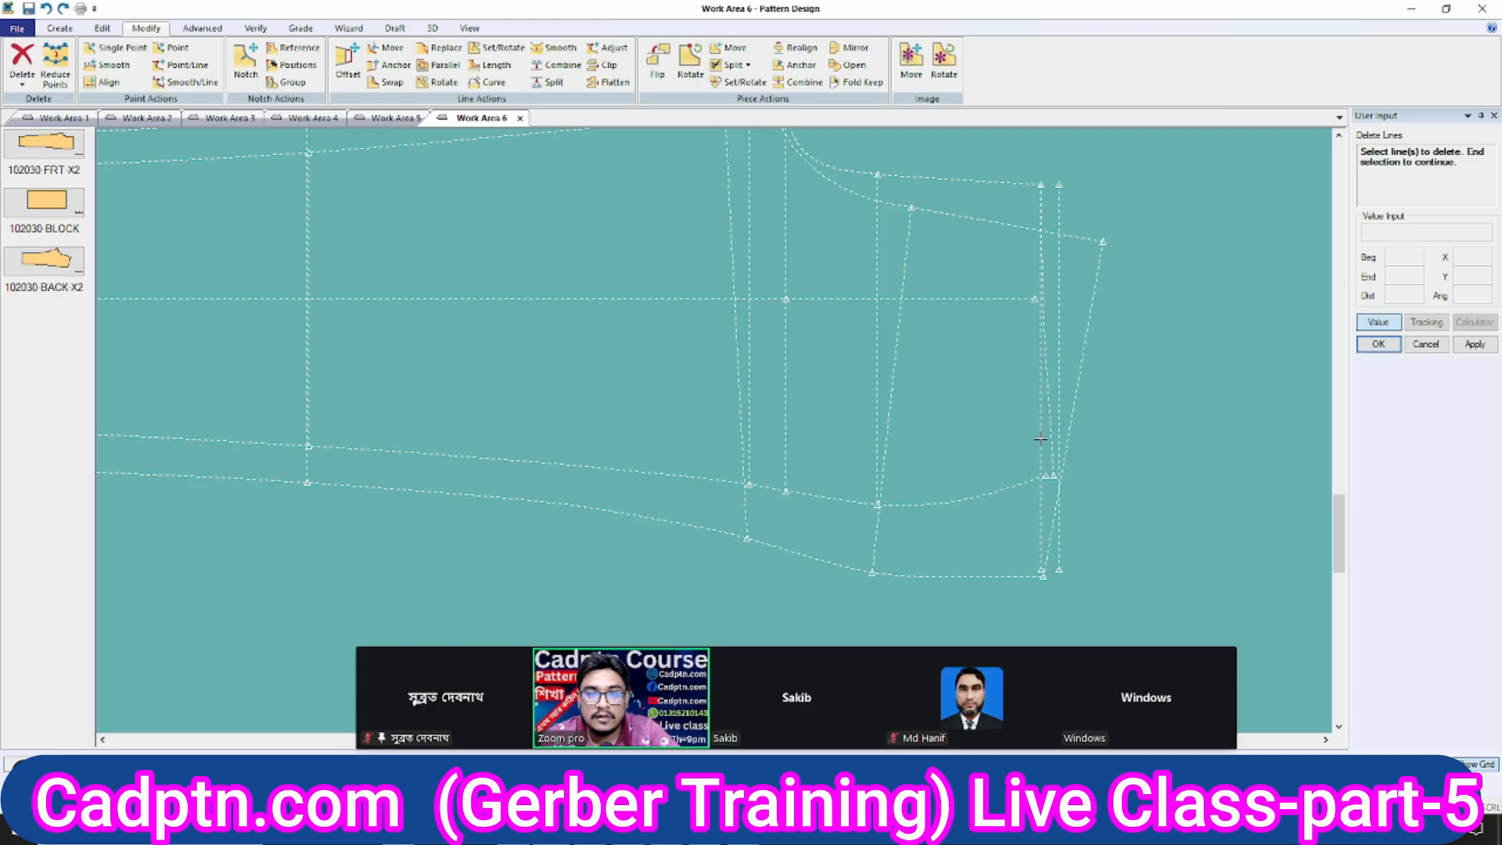
right_click(1175, 300)
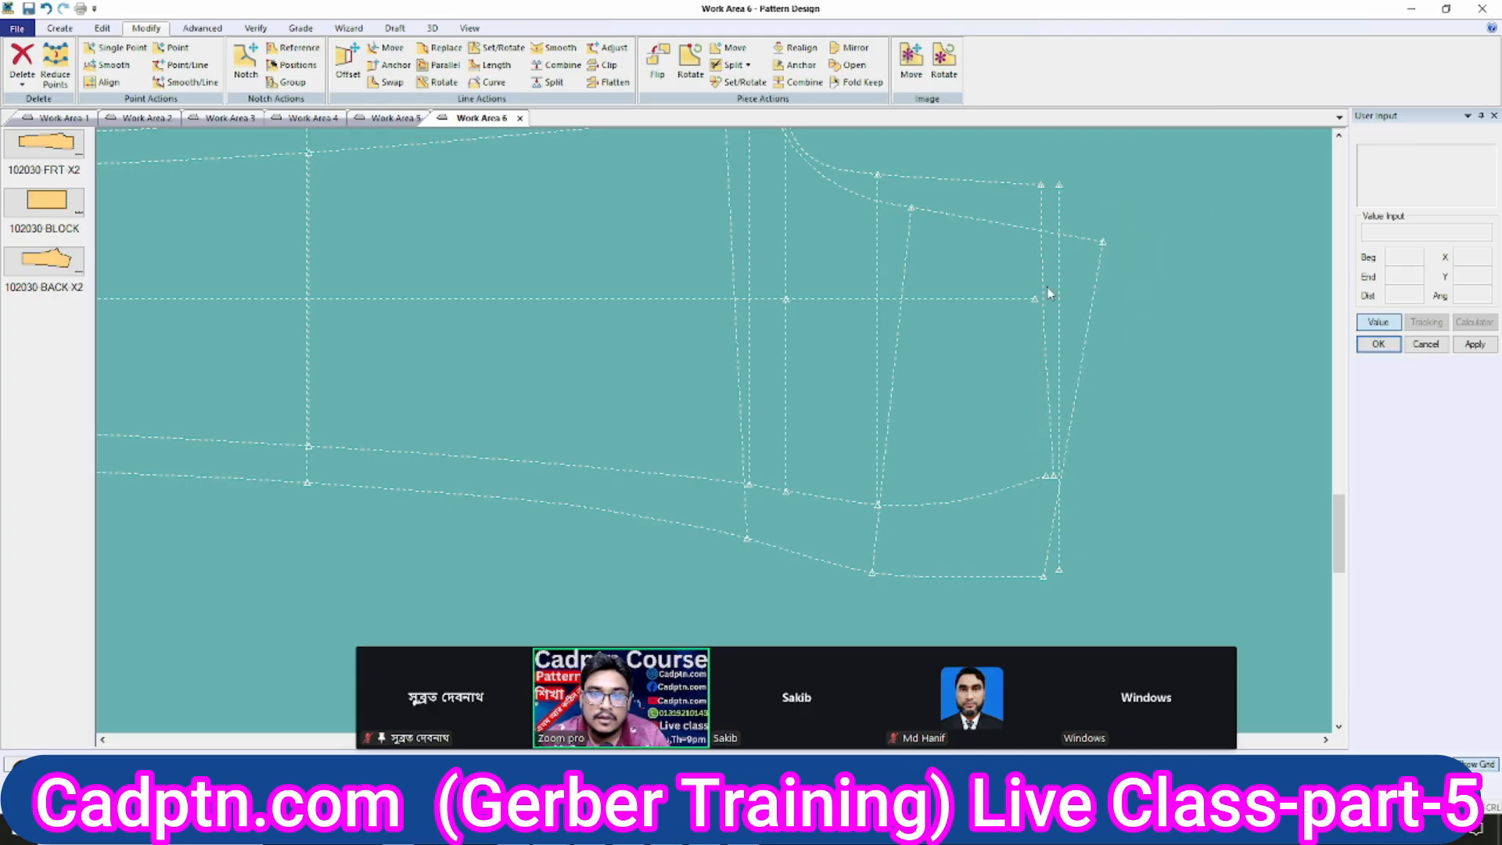
Split the offset guide line level with the waistline's side-seam end and delete its lower part.
scroll(1056, 423, up, 3)
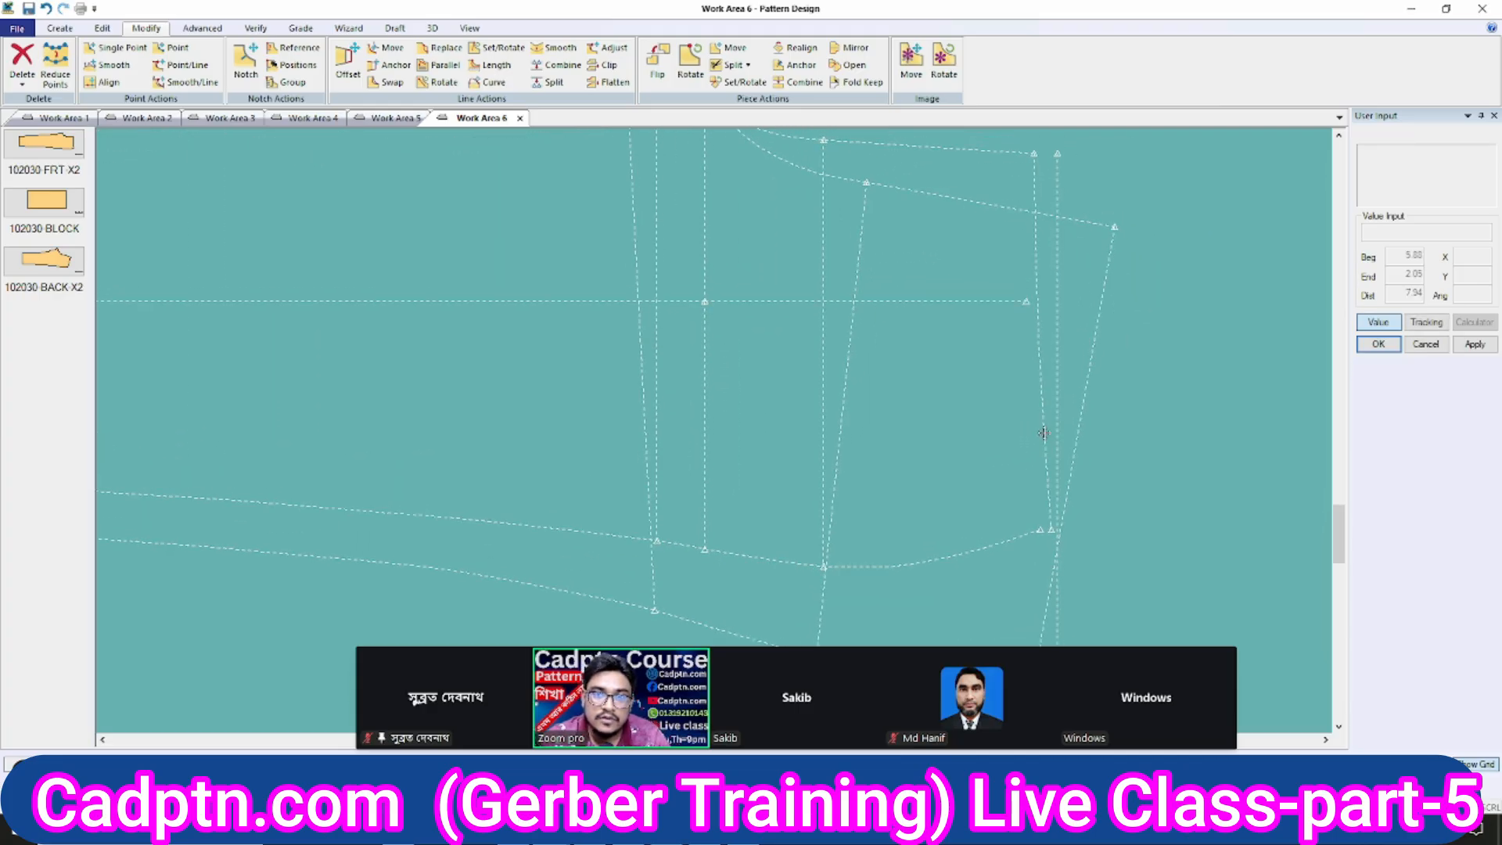
scroll(1008, 447, up, 1)
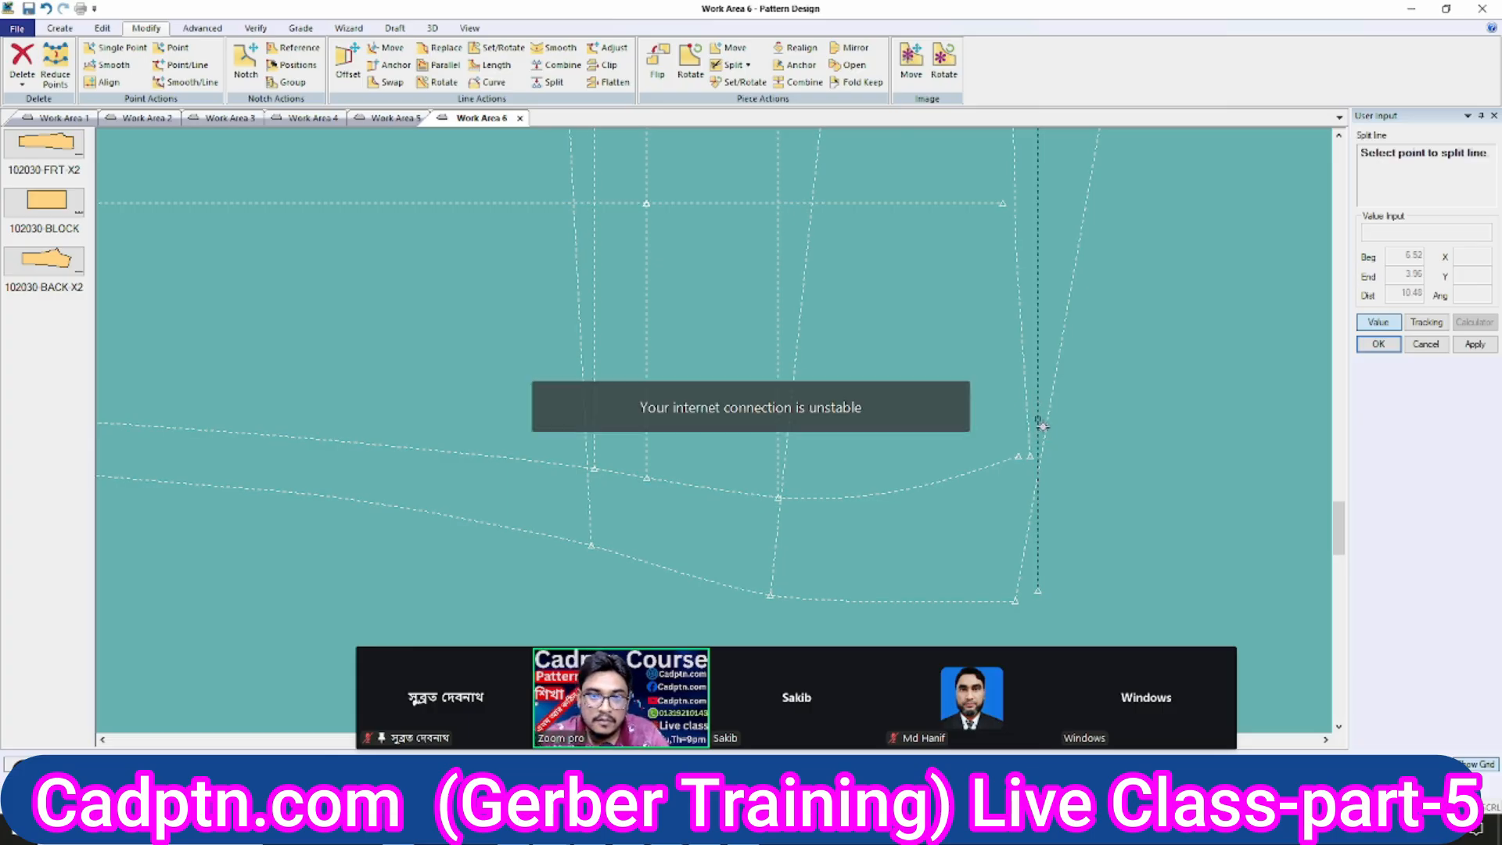
key(Escape)
middle_drag(932, 293, 973, 303)
key(Delete)
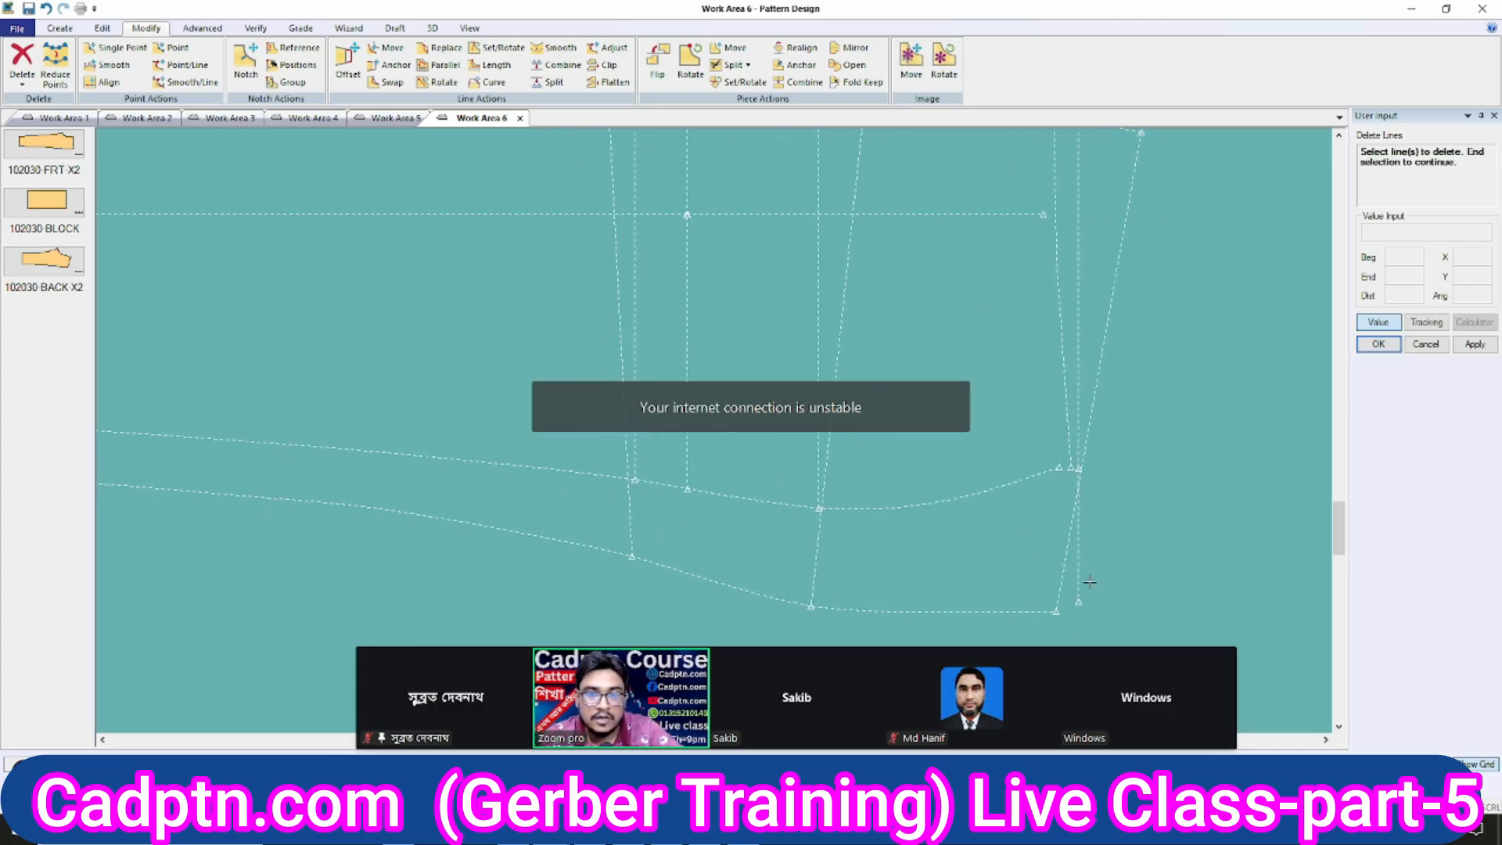
right_click(1128, 416)
click(1138, 389)
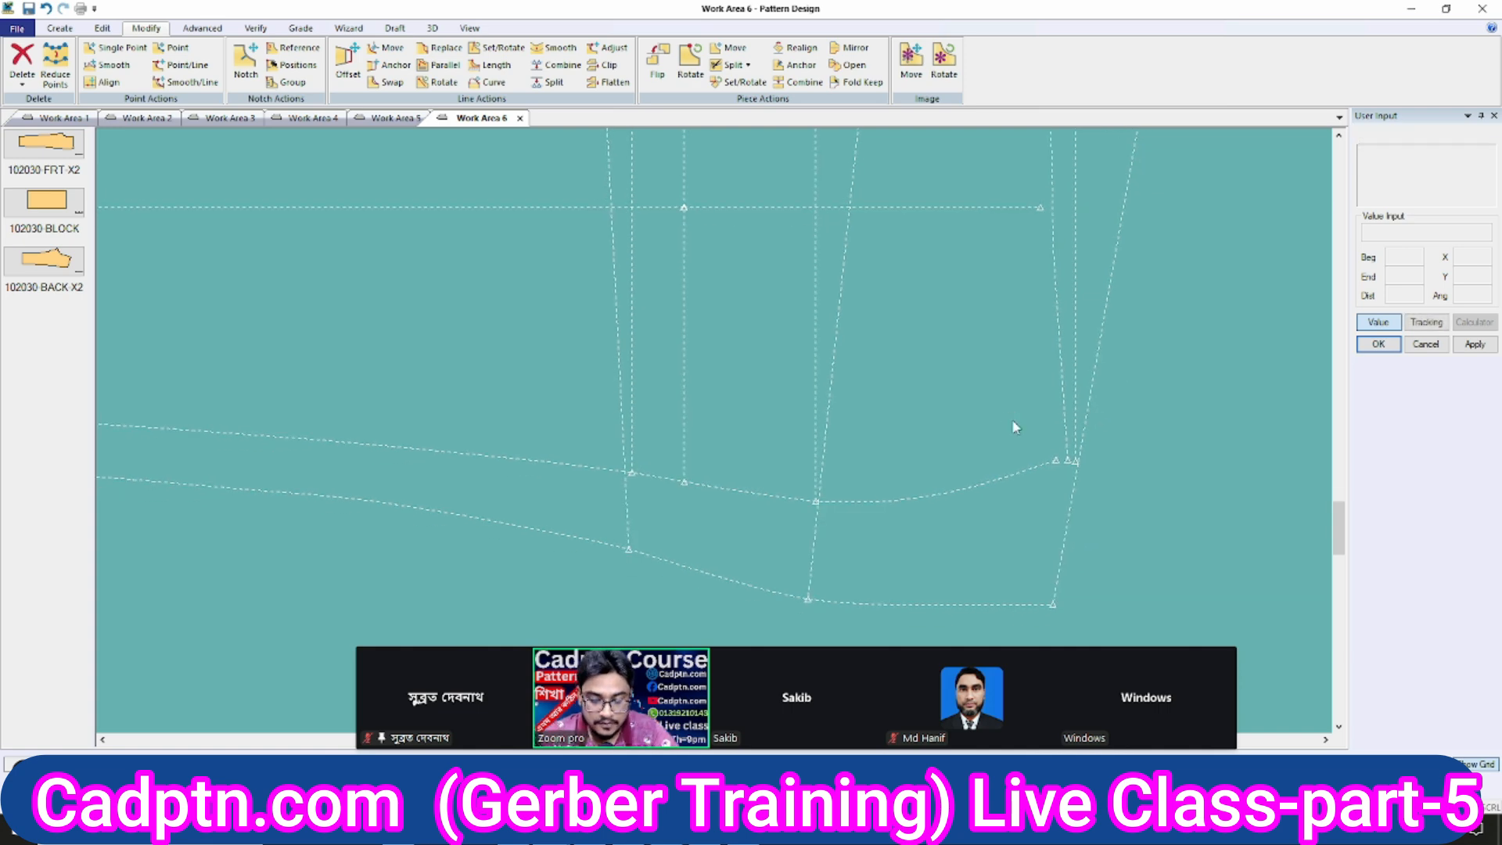
Extend the front side seam's waist end to the existing waistline's side end using Move Smooth.
key(alt+s)
click(1056, 461)
scroll(1105, 453, down, 5)
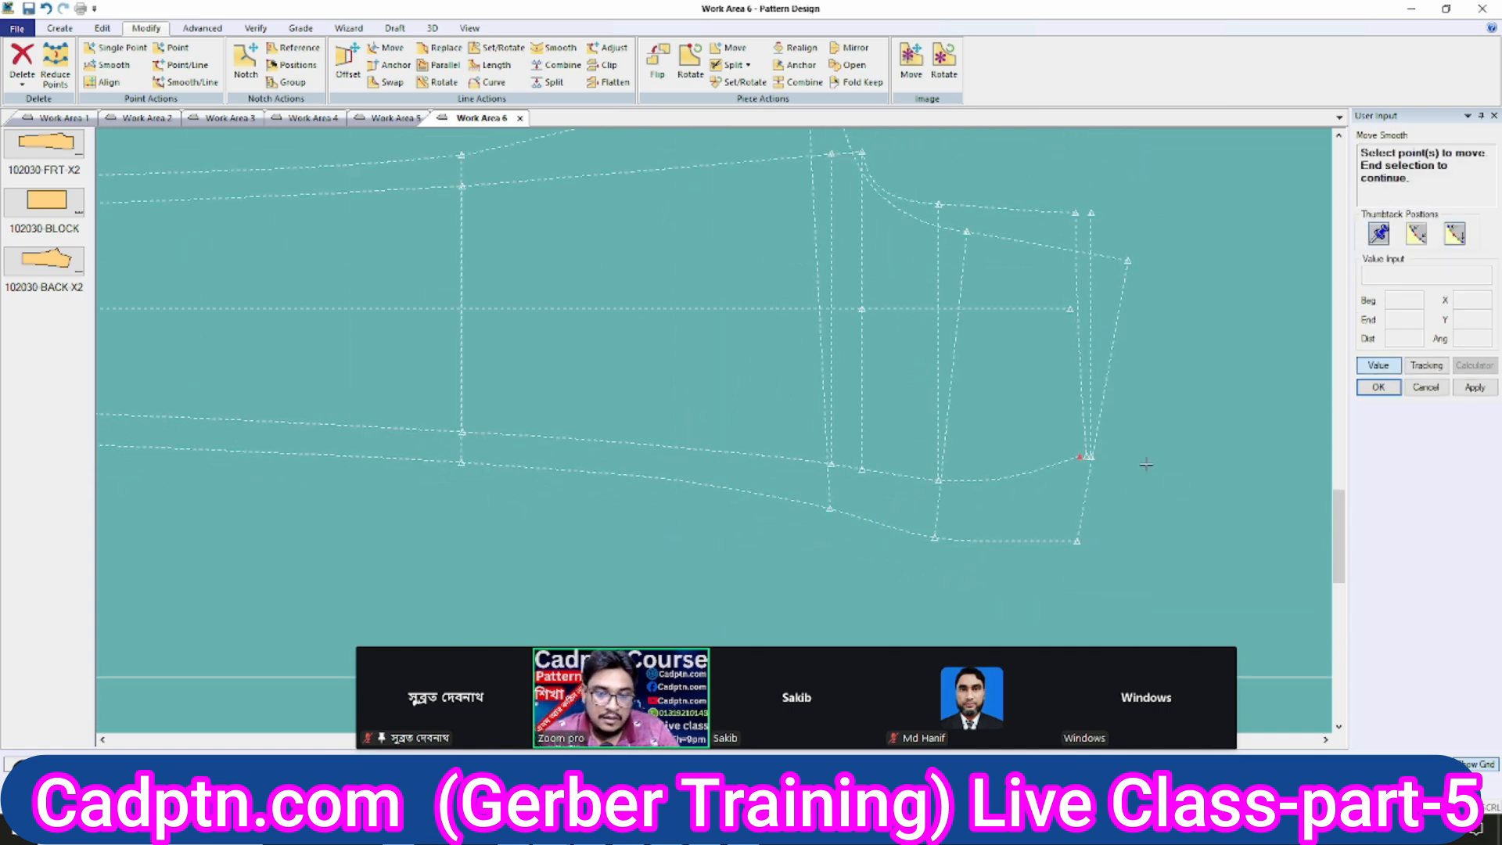
scroll(1147, 464, down, 3)
right_click(731, 318)
click(731, 319)
scroll(954, 406, down, 4)
scroll(1067, 464, up, 3)
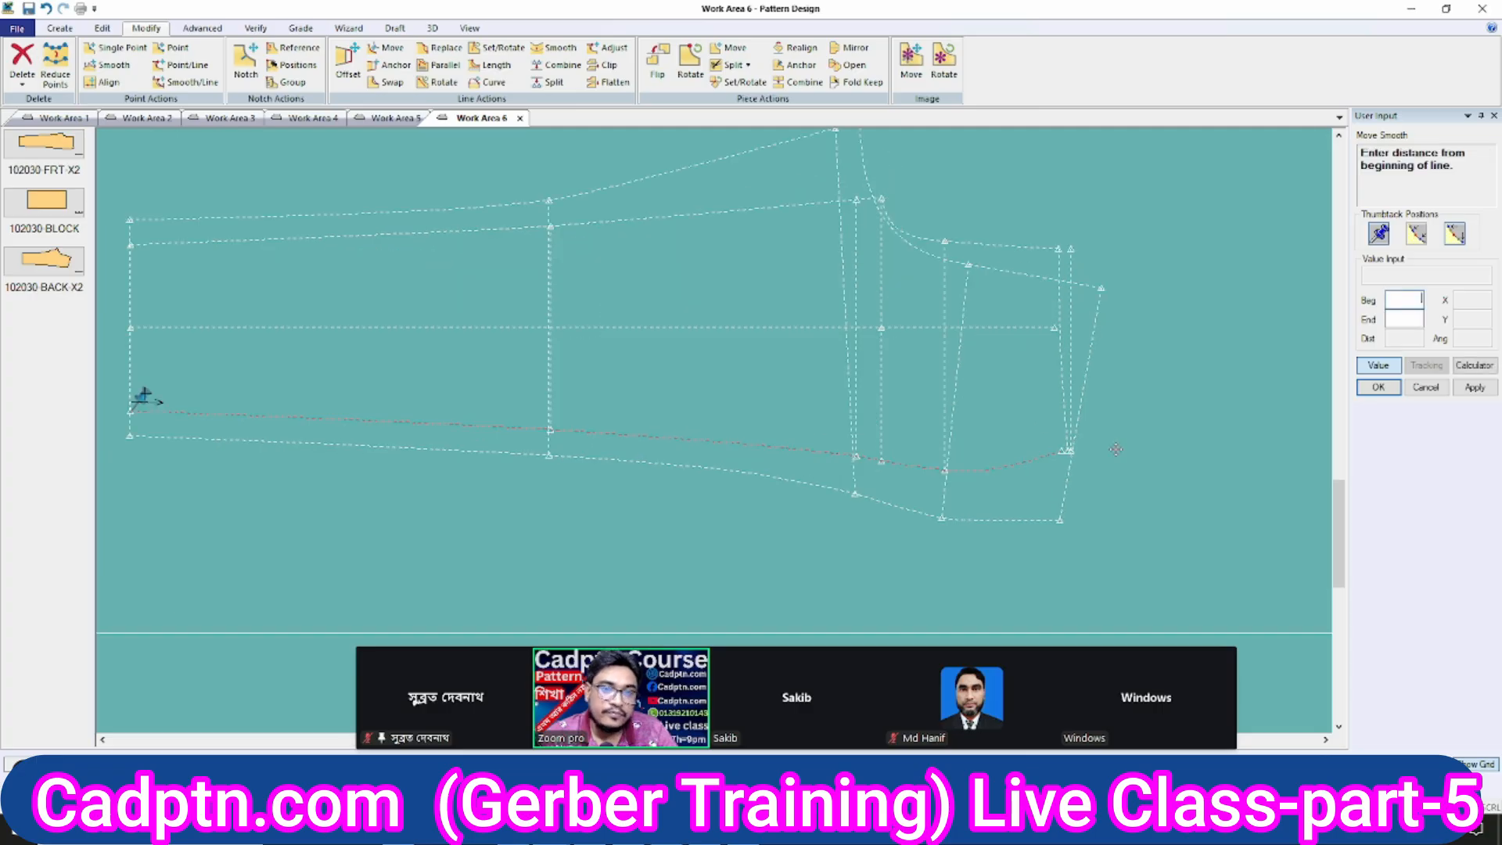
click(944, 515)
scroll(1112, 449, up, 4)
right_click(1192, 356)
click(1192, 355)
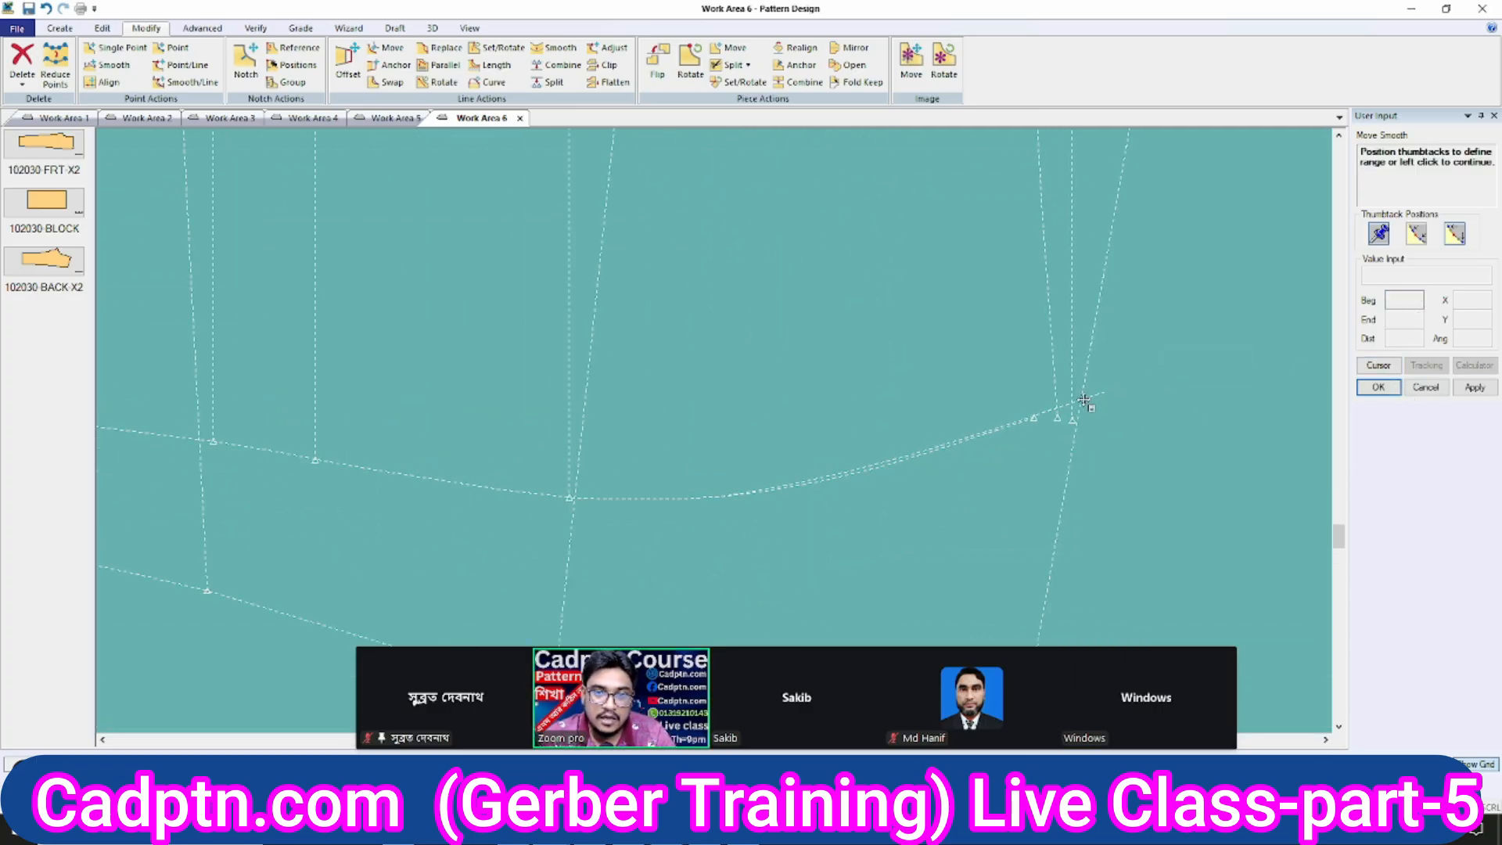
click(1084, 399)
scroll(1046, 425, up, 2)
click(1046, 425)
key(Escape)
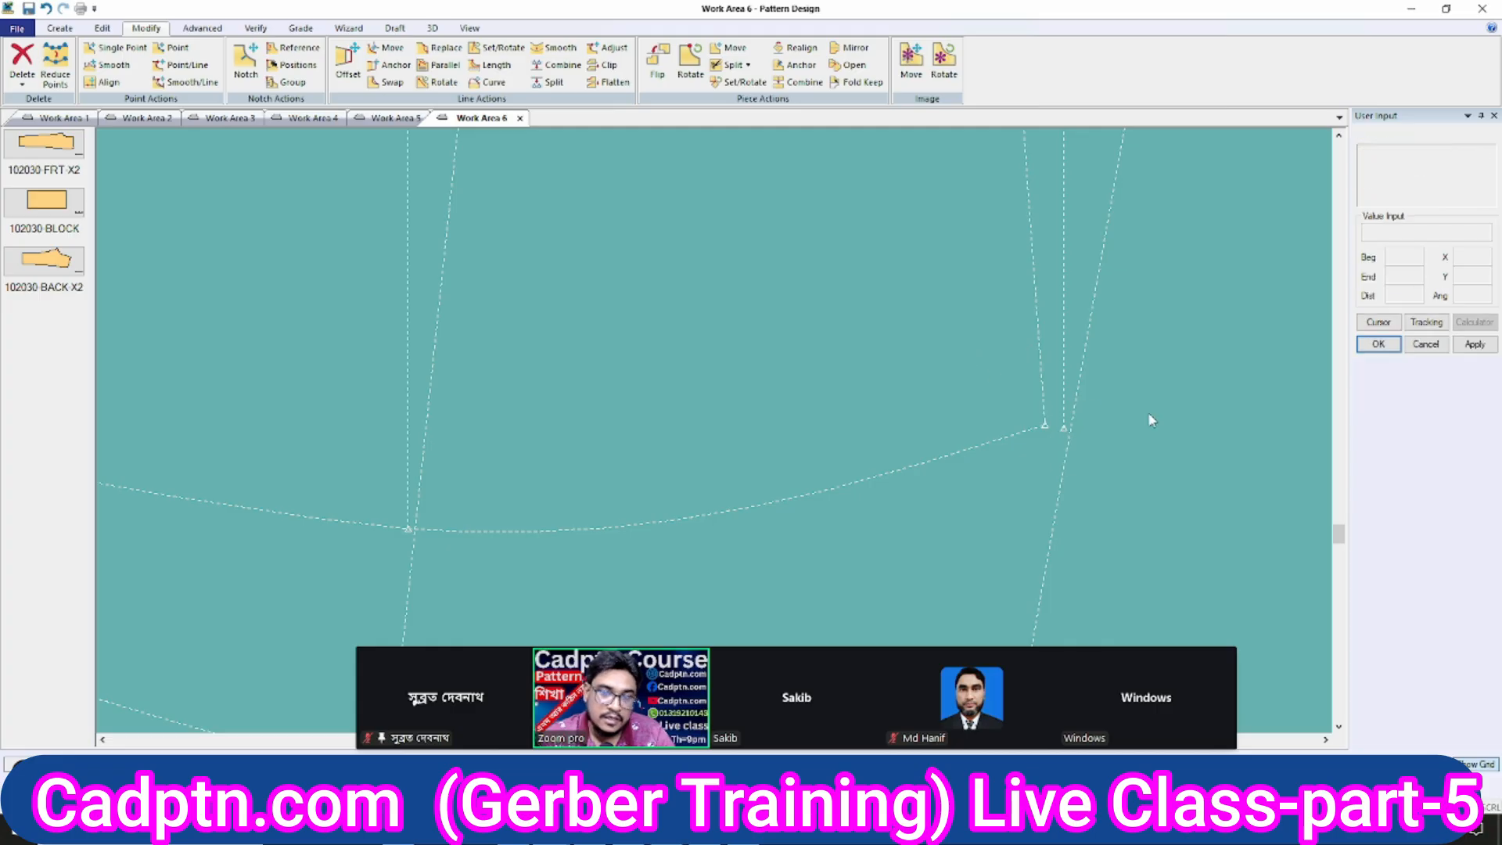
Draw a vertical straight line about 11.58 long downward from the center-front waist point.
scroll(1171, 473, down, 3)
scroll(1174, 462, down, 2)
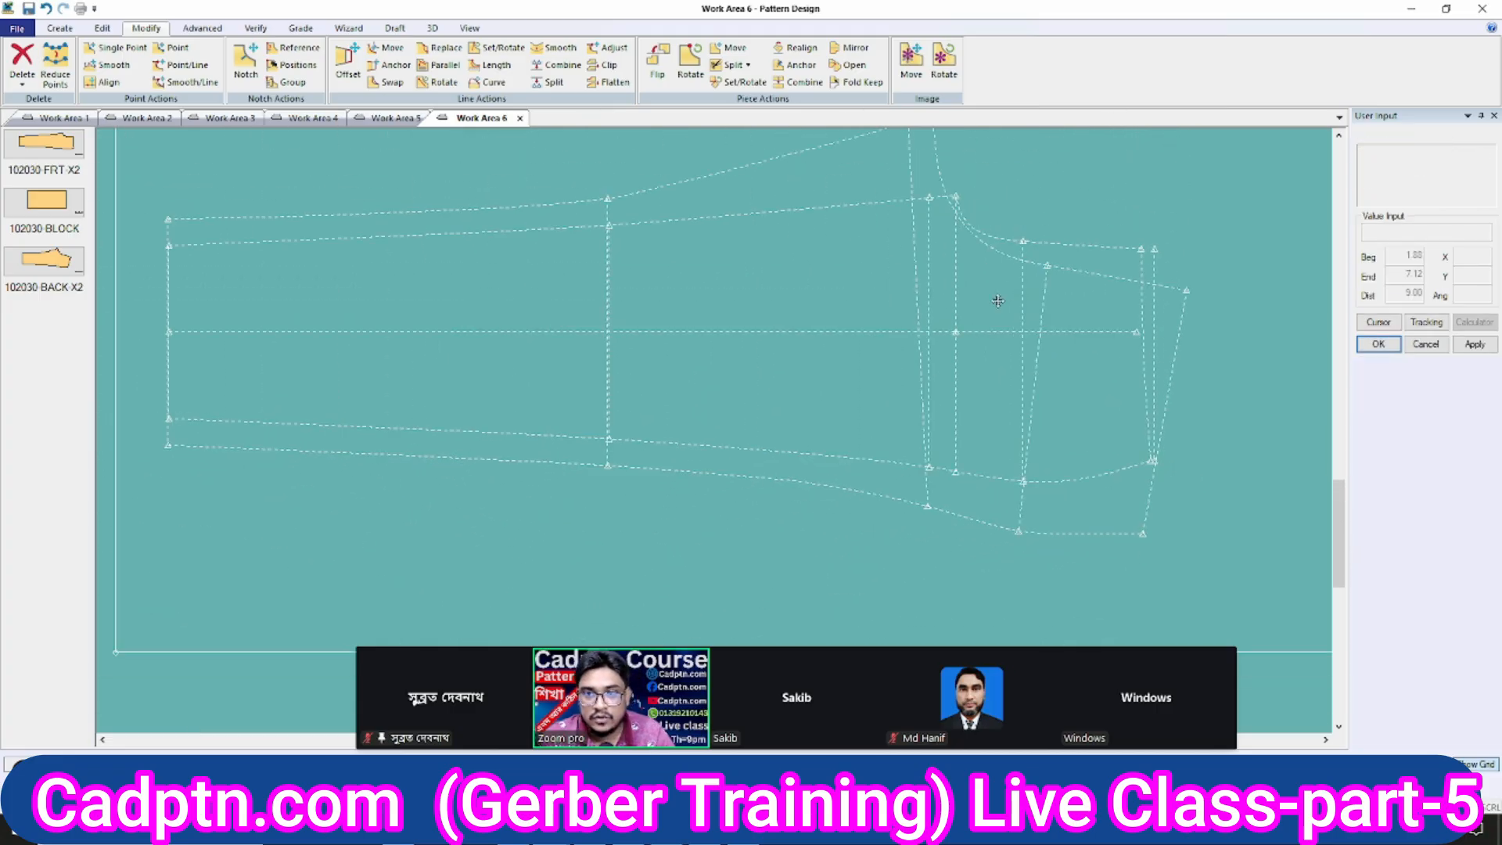
scroll(998, 300, up, 1)
middle_drag(955, 284, 966, 285)
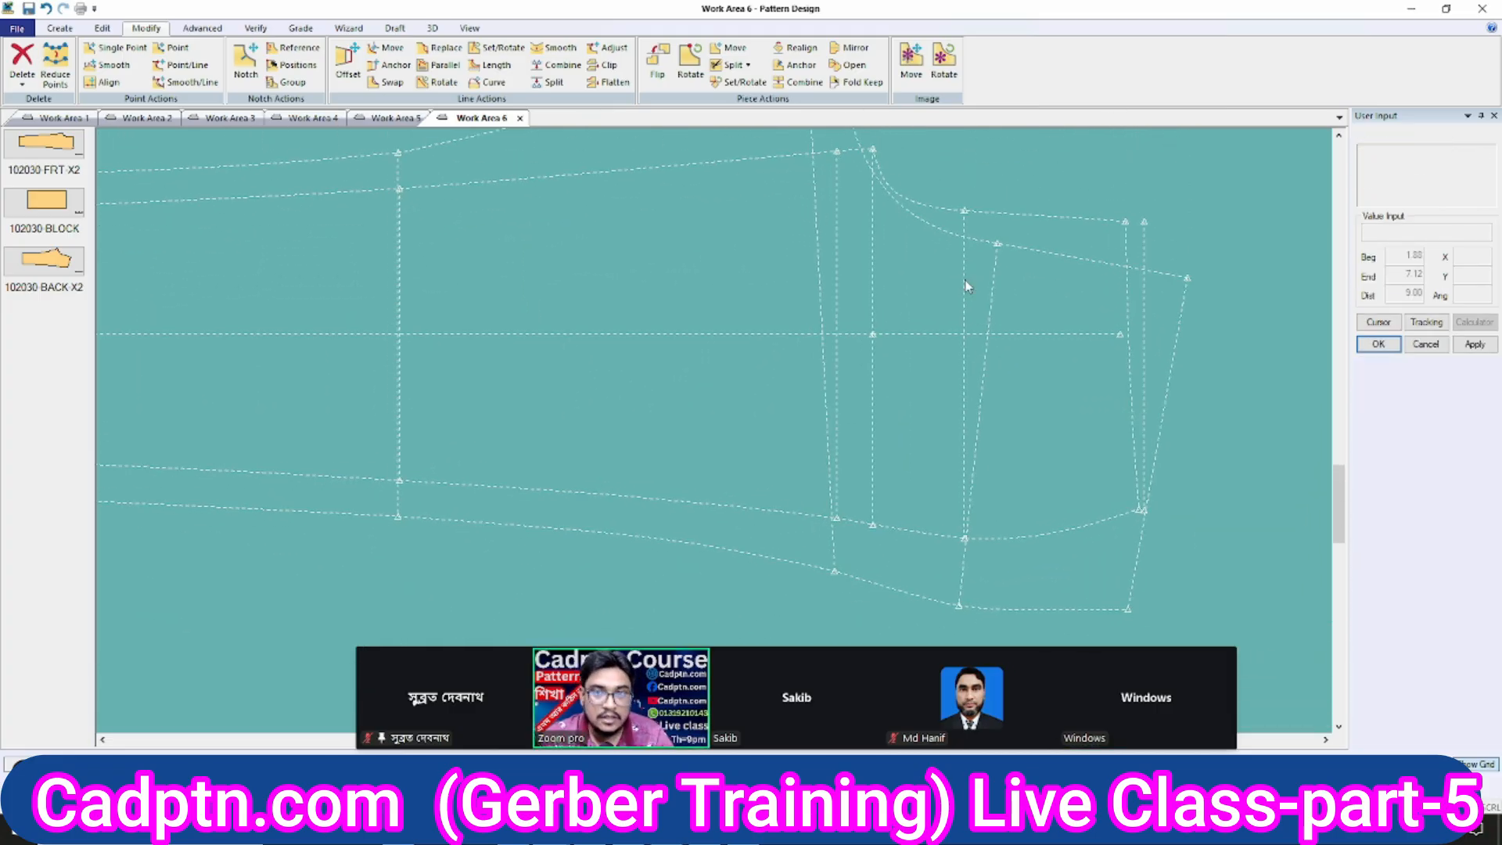
middle_drag(1080, 311, 1010, 281)
key(alt)
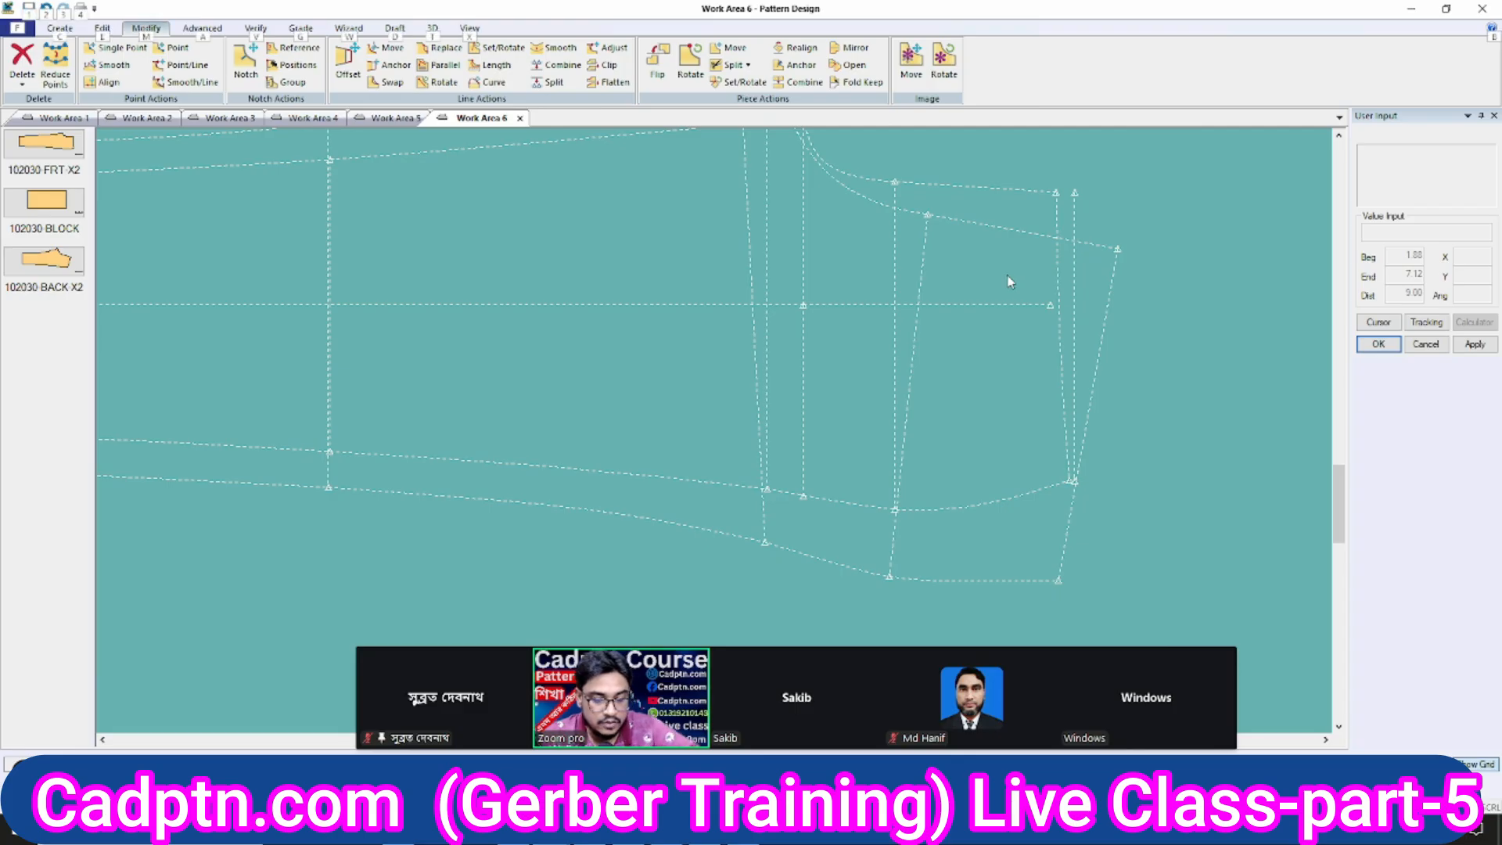
key(alt+l)
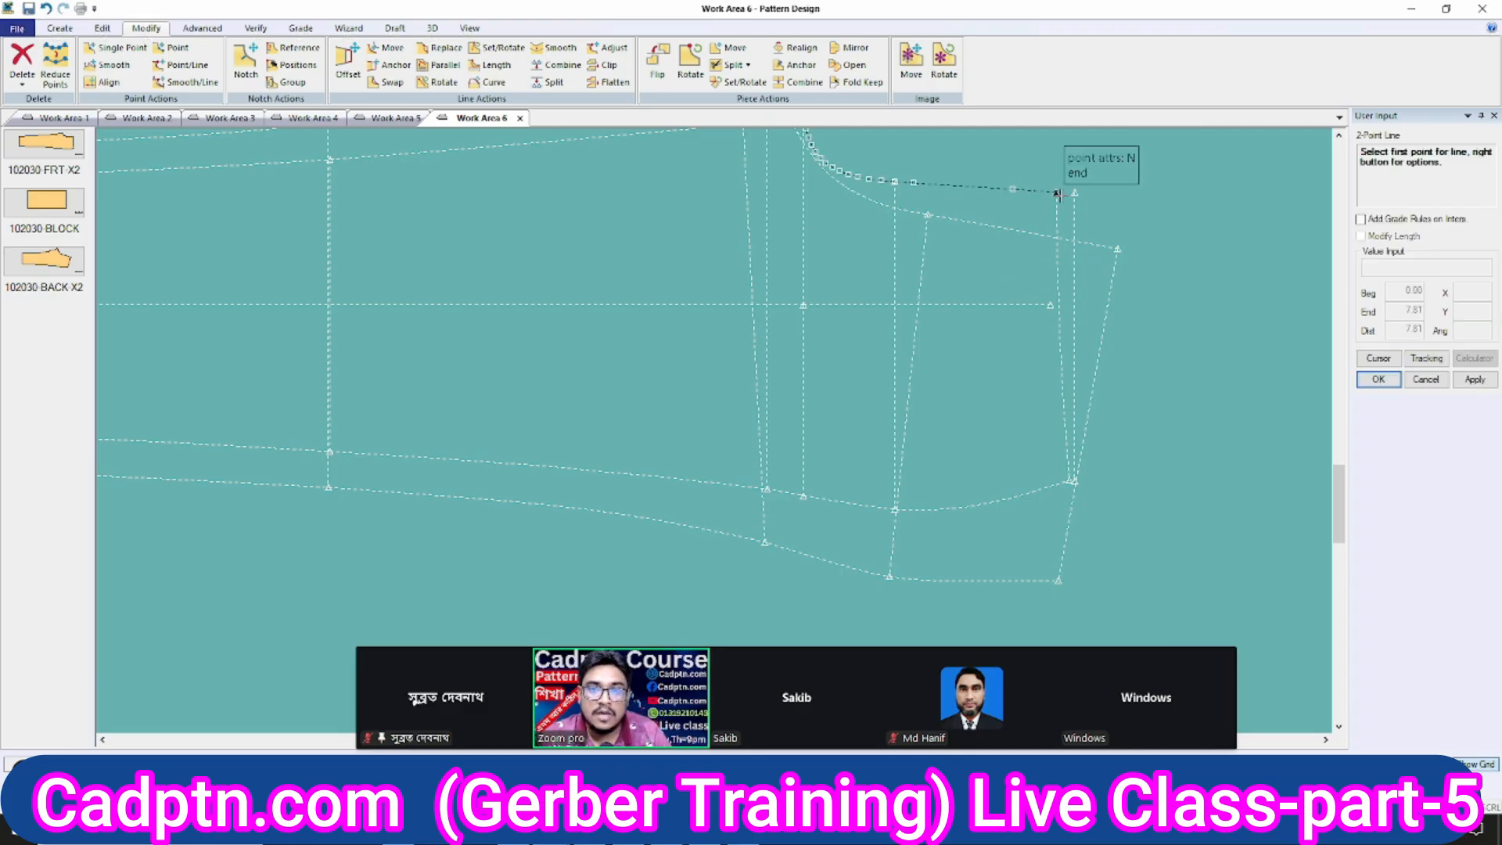
click(1058, 194)
right_click(1005, 255)
click(1068, 616)
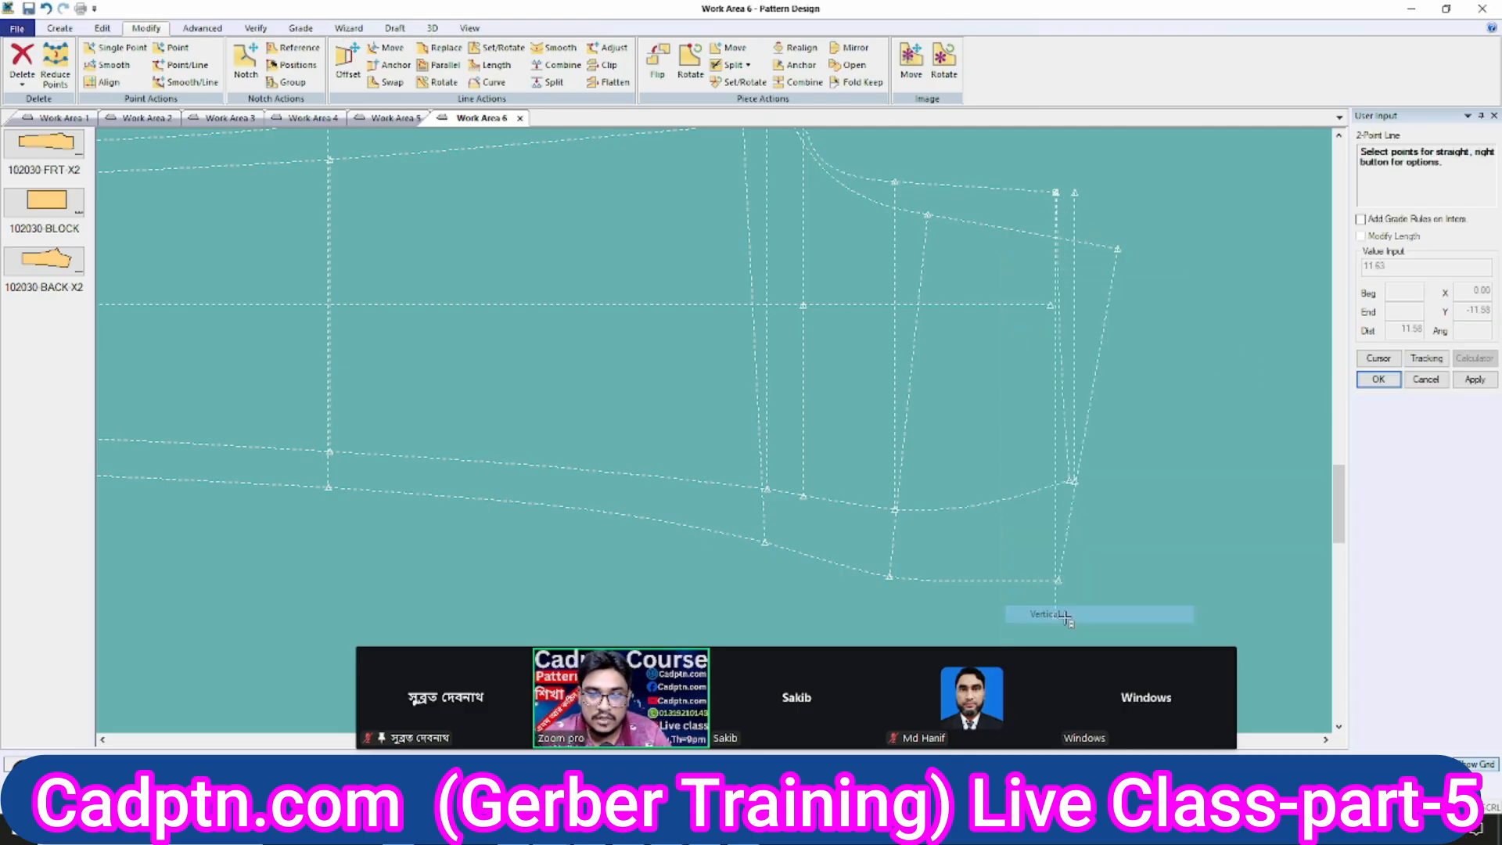
click(1189, 267)
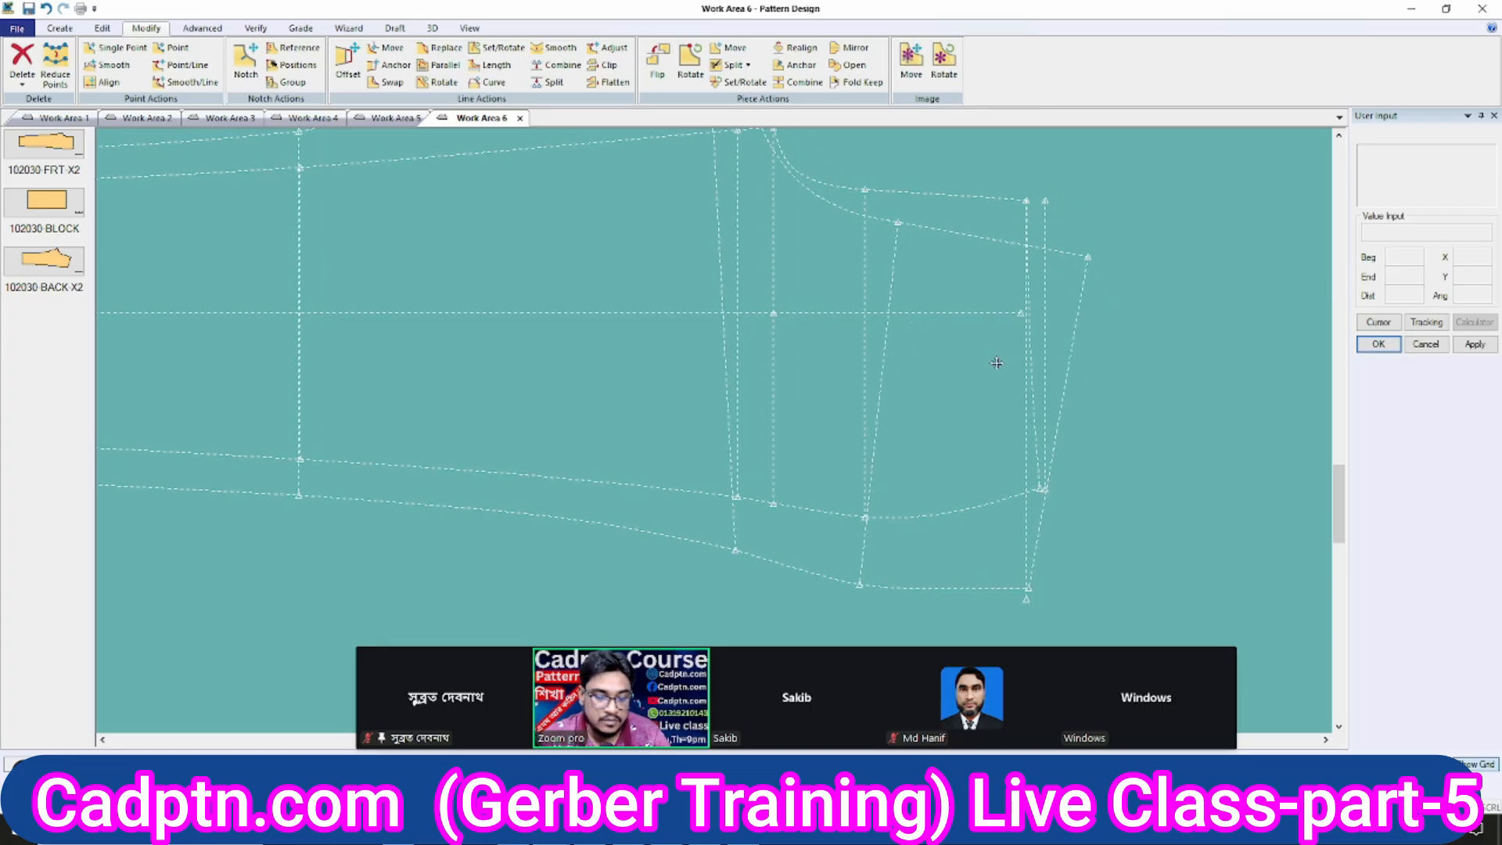
Check the distance from the new vertical line to the parallel waist guide line with an Offset Even preview.
click(1026, 463)
right_click(1098, 326)
click(1115, 332)
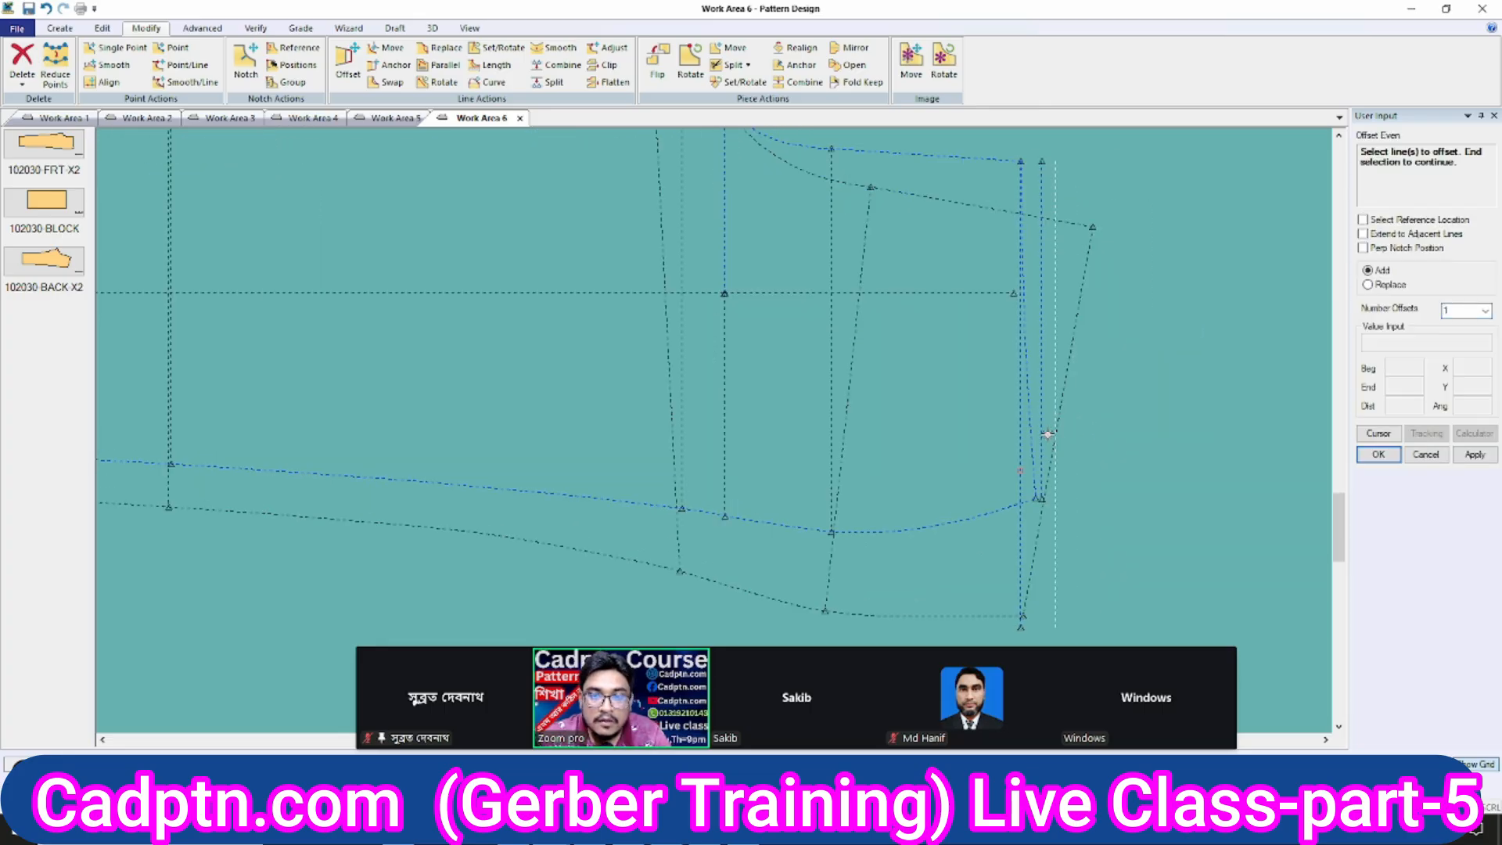
right_click(1044, 432)
click(1050, 439)
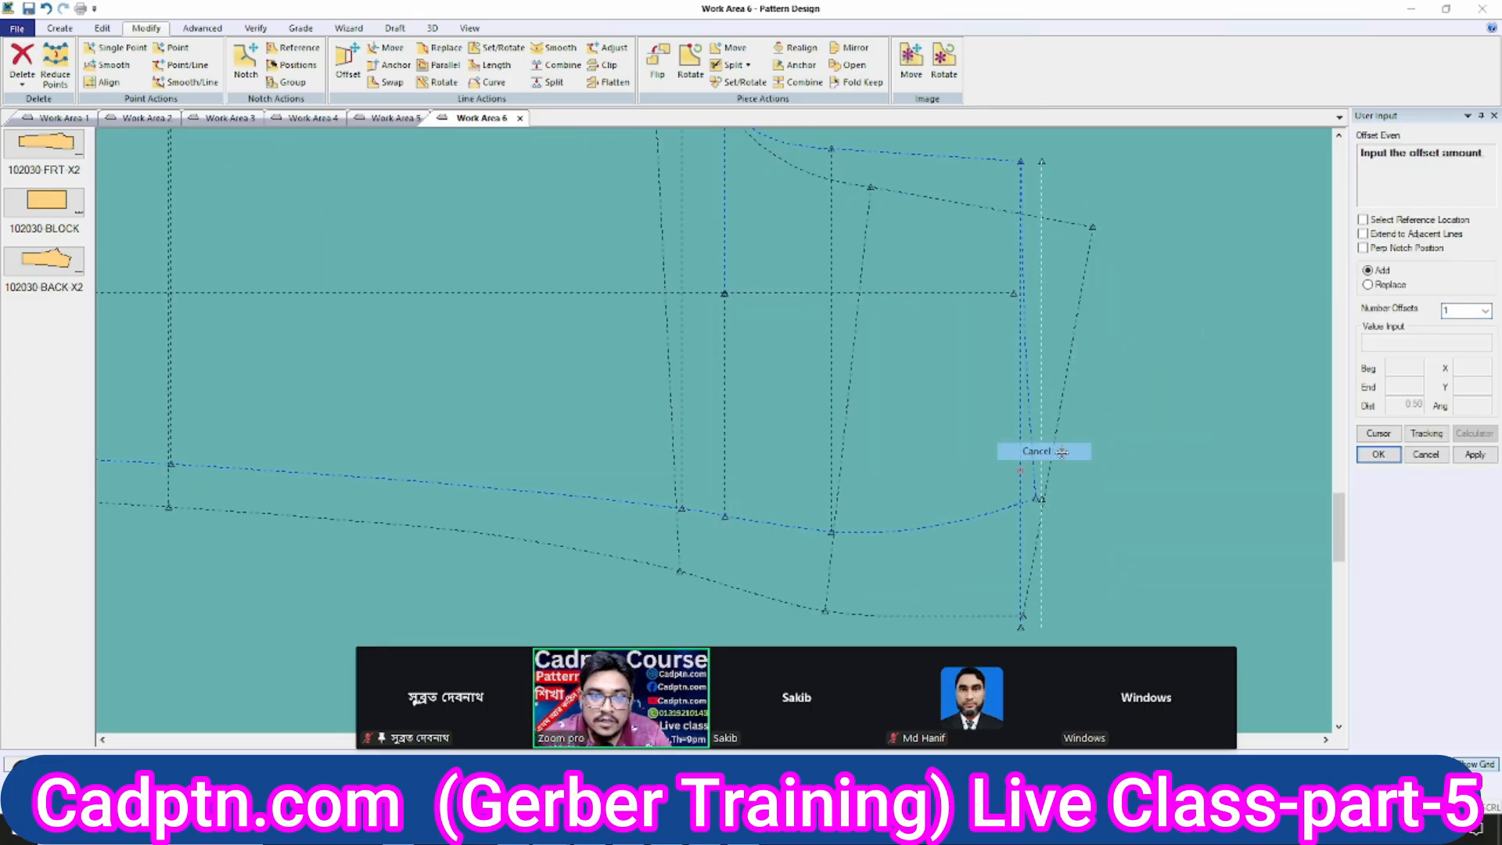
Delete the temporary vertical line running down from the center-front waist point.
key(Delete)
click(1021, 521)
right_click(1140, 362)
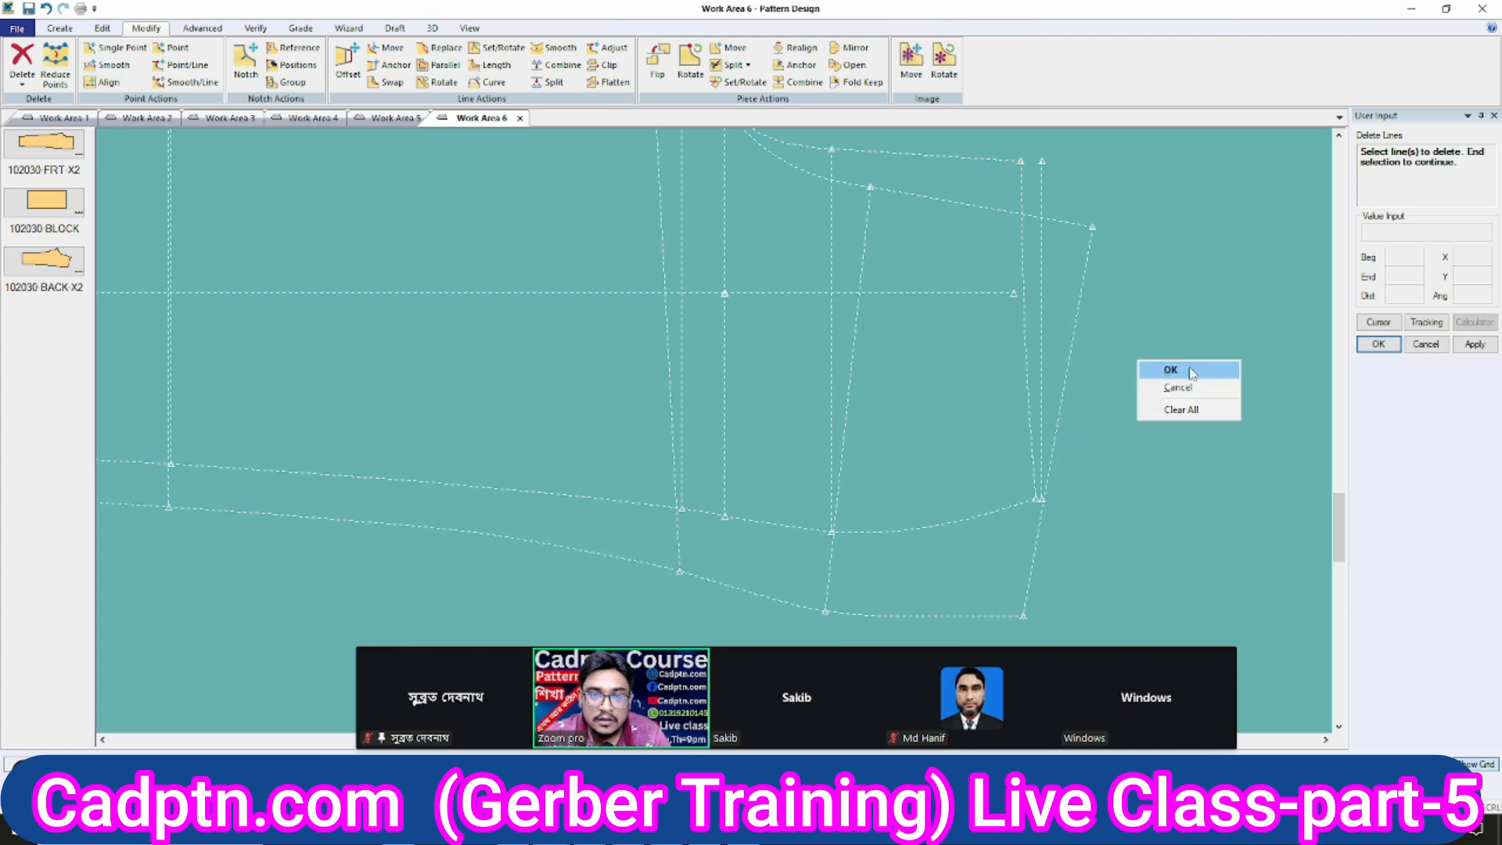
click(1157, 370)
Place the front side seam's waist end on the parallel guide line's lower end using Move Smooth, limiting the reshaped range to the section above the hip.
scroll(990, 419, up, 1)
key(s)
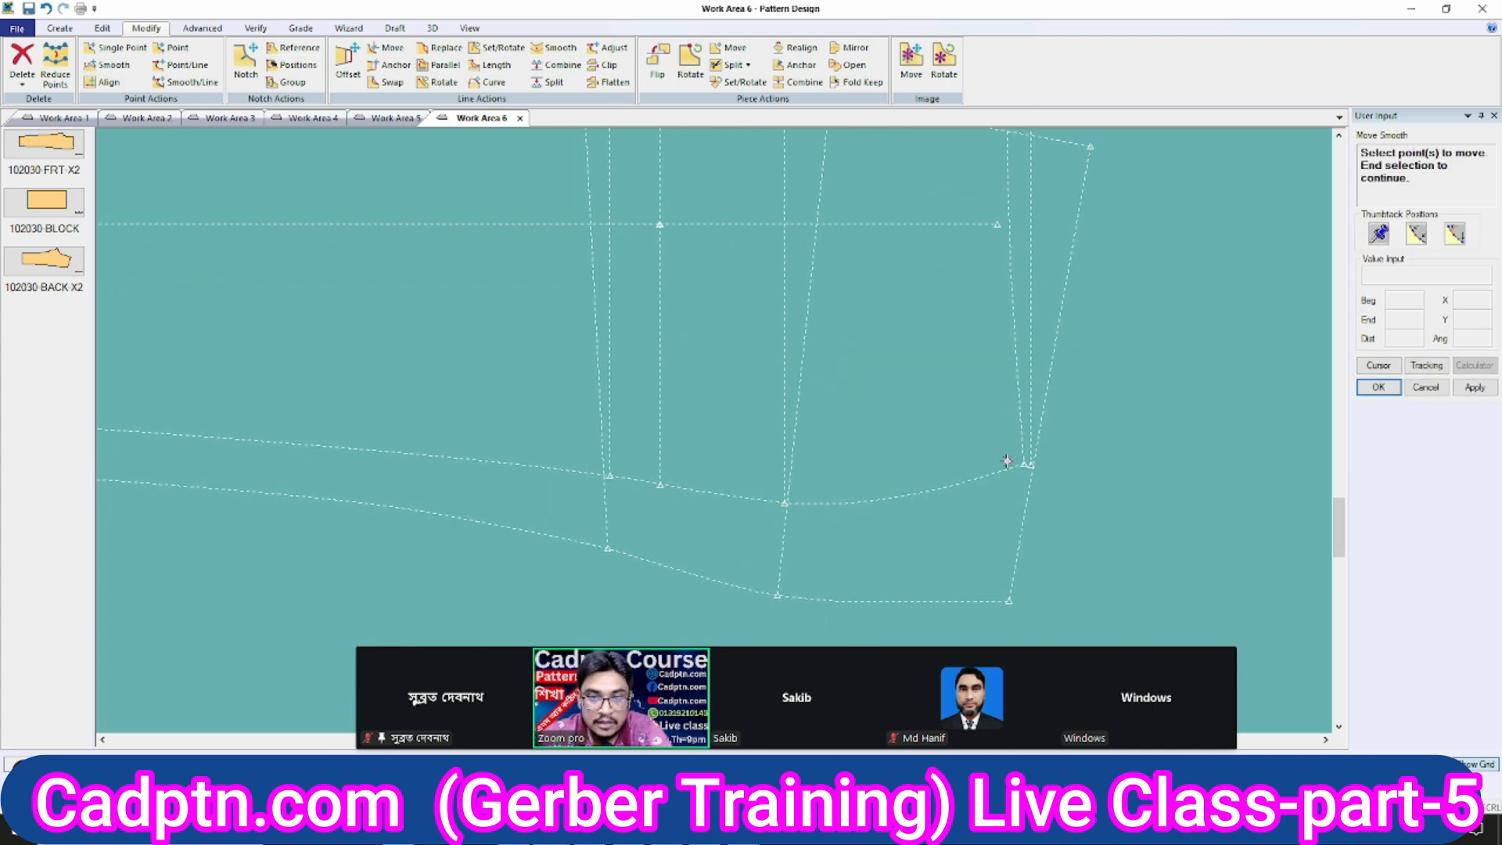
click(1025, 467)
scroll(1213, 408, down, 6)
right_click(840, 312)
click(852, 321)
scroll(759, 400, down, 2)
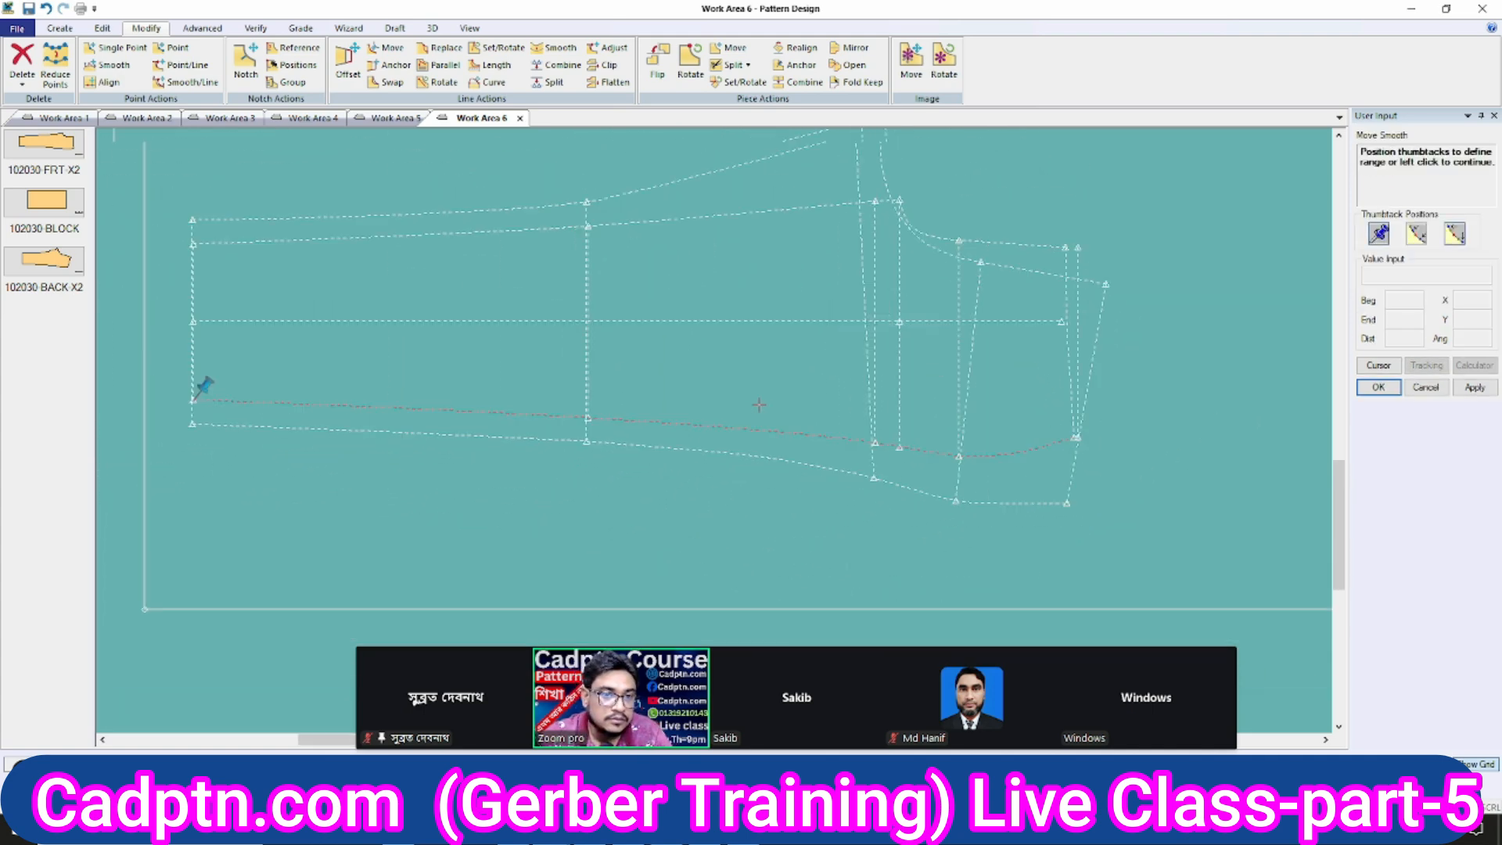
scroll(997, 426, up, 1)
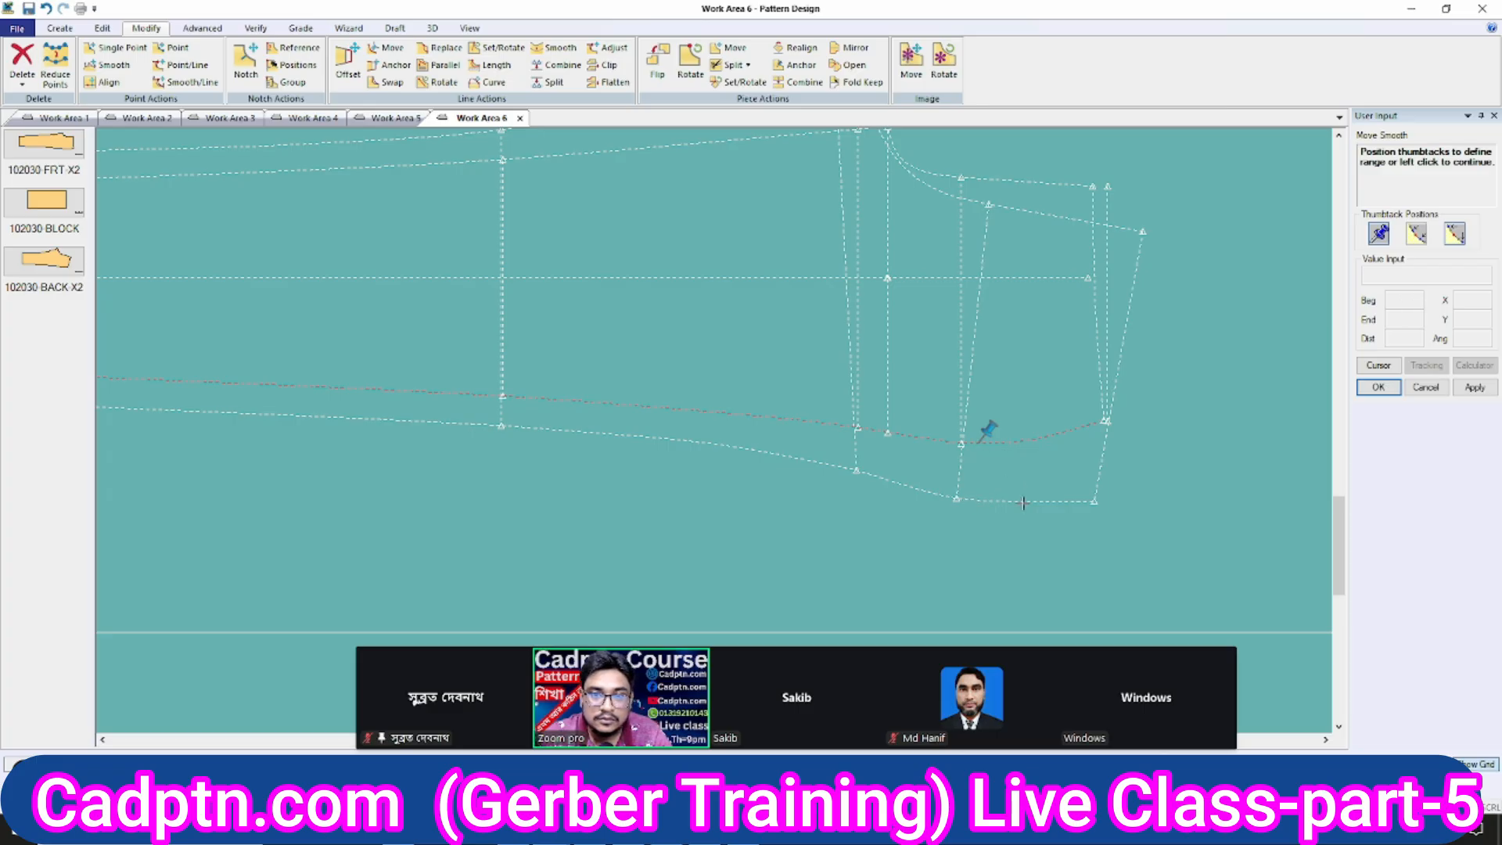
scroll(875, 406, up, 4)
scroll(939, 384, up, 3)
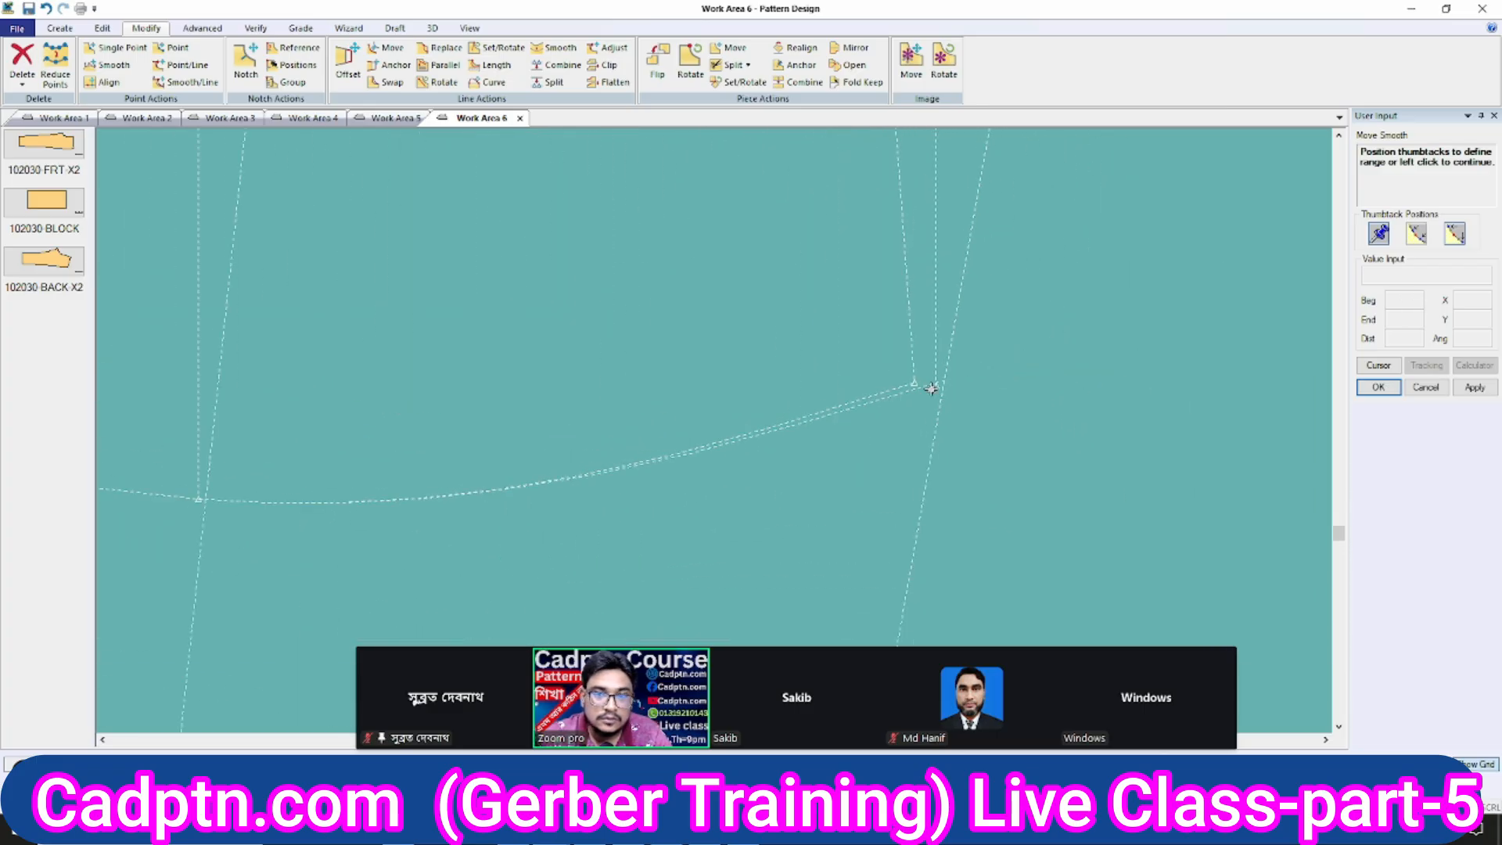
click(939, 391)
click(936, 388)
key(Escape)
Delete the old slanted front waistline, keeping the parallel guide line at the waist.
scroll(1189, 438, down, 8)
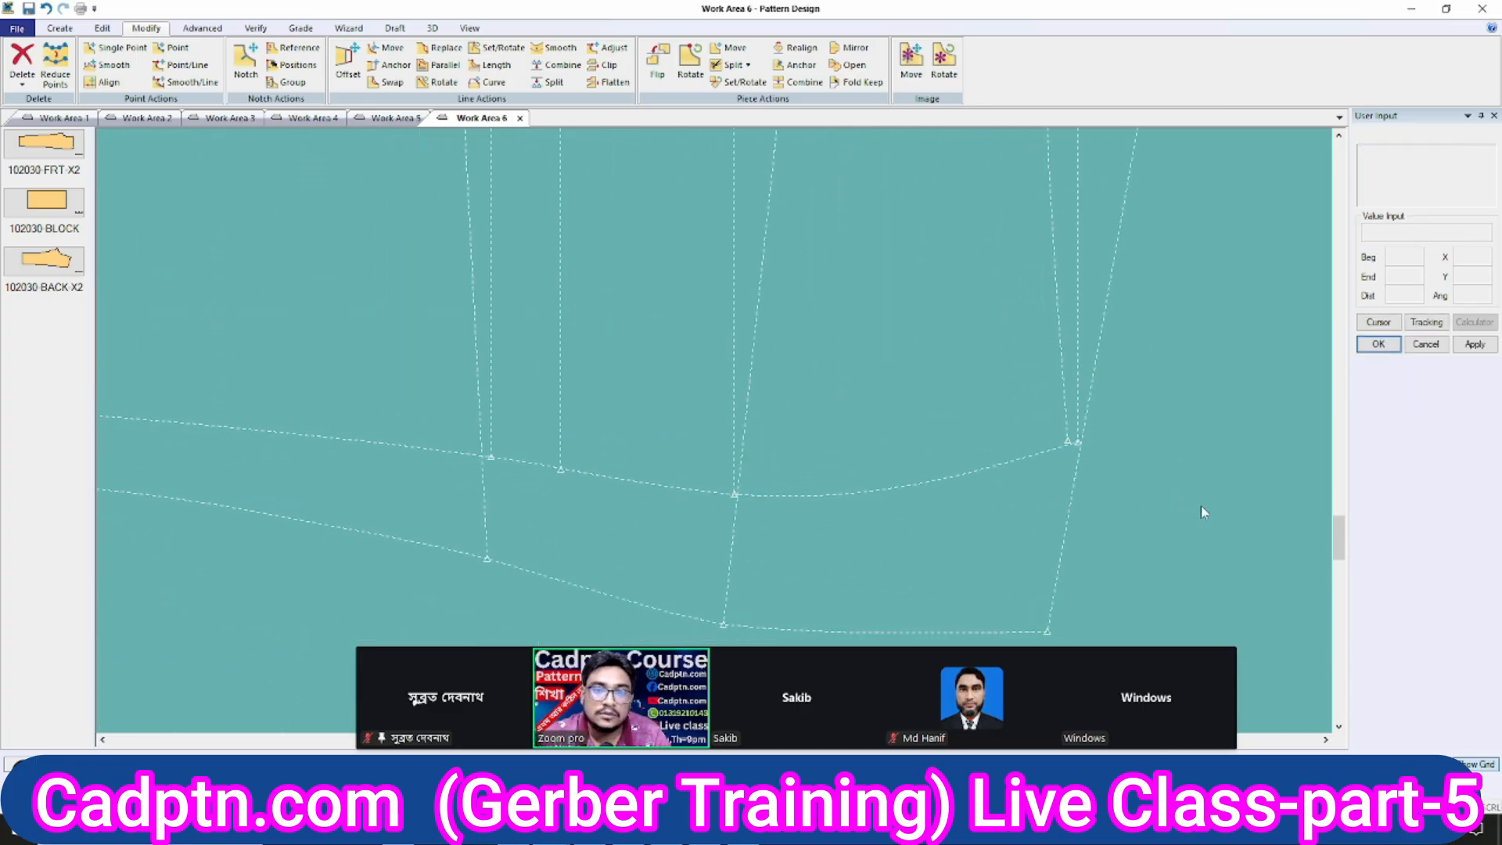
key(Delete)
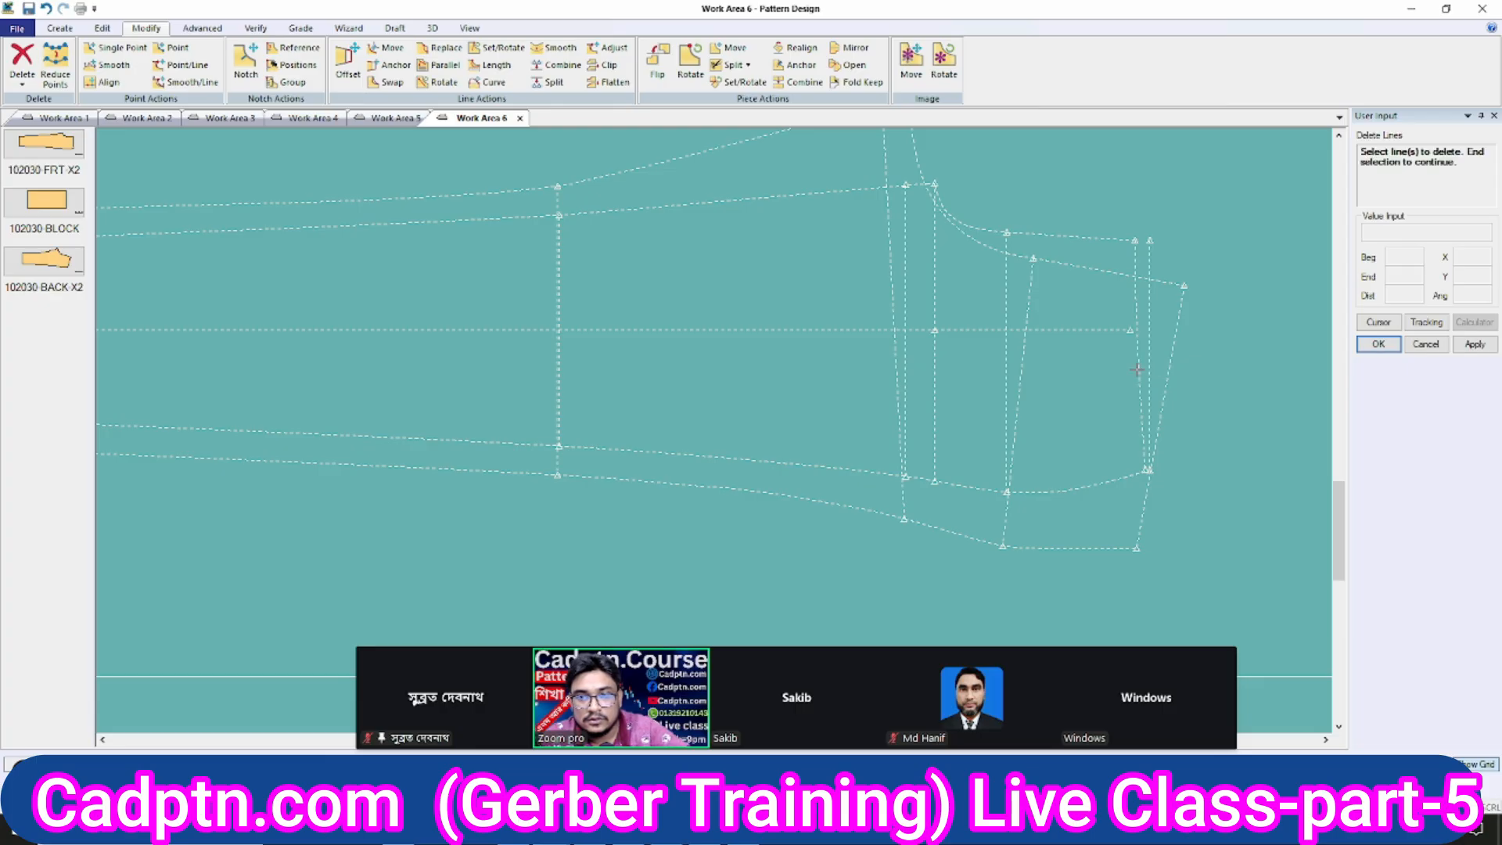
right_click(1264, 218)
click(1263, 219)
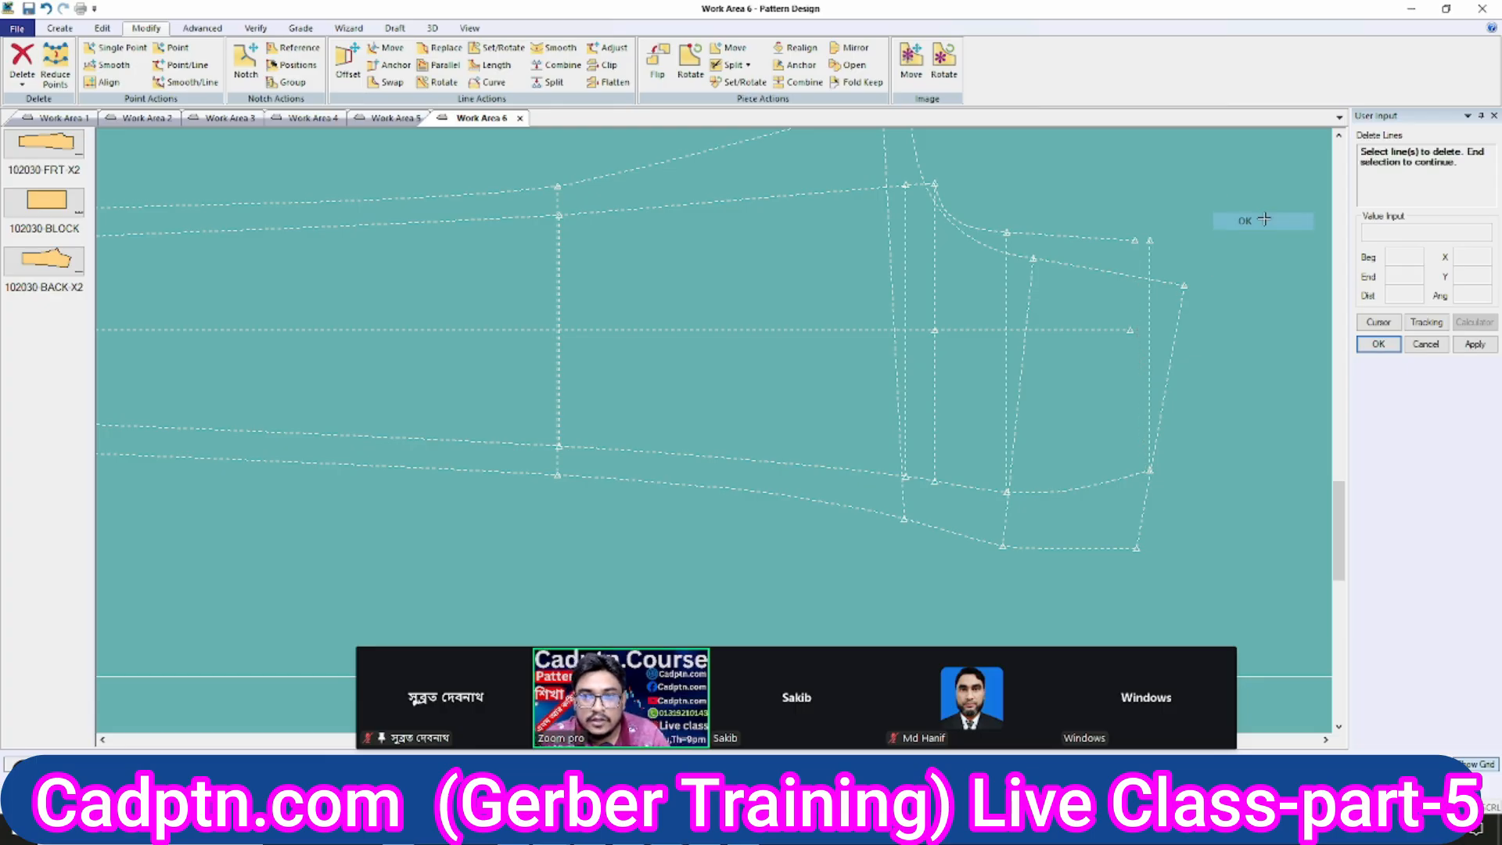
right_click(1263, 220)
click(1263, 221)
middle_drag(1026, 237, 898, 249)
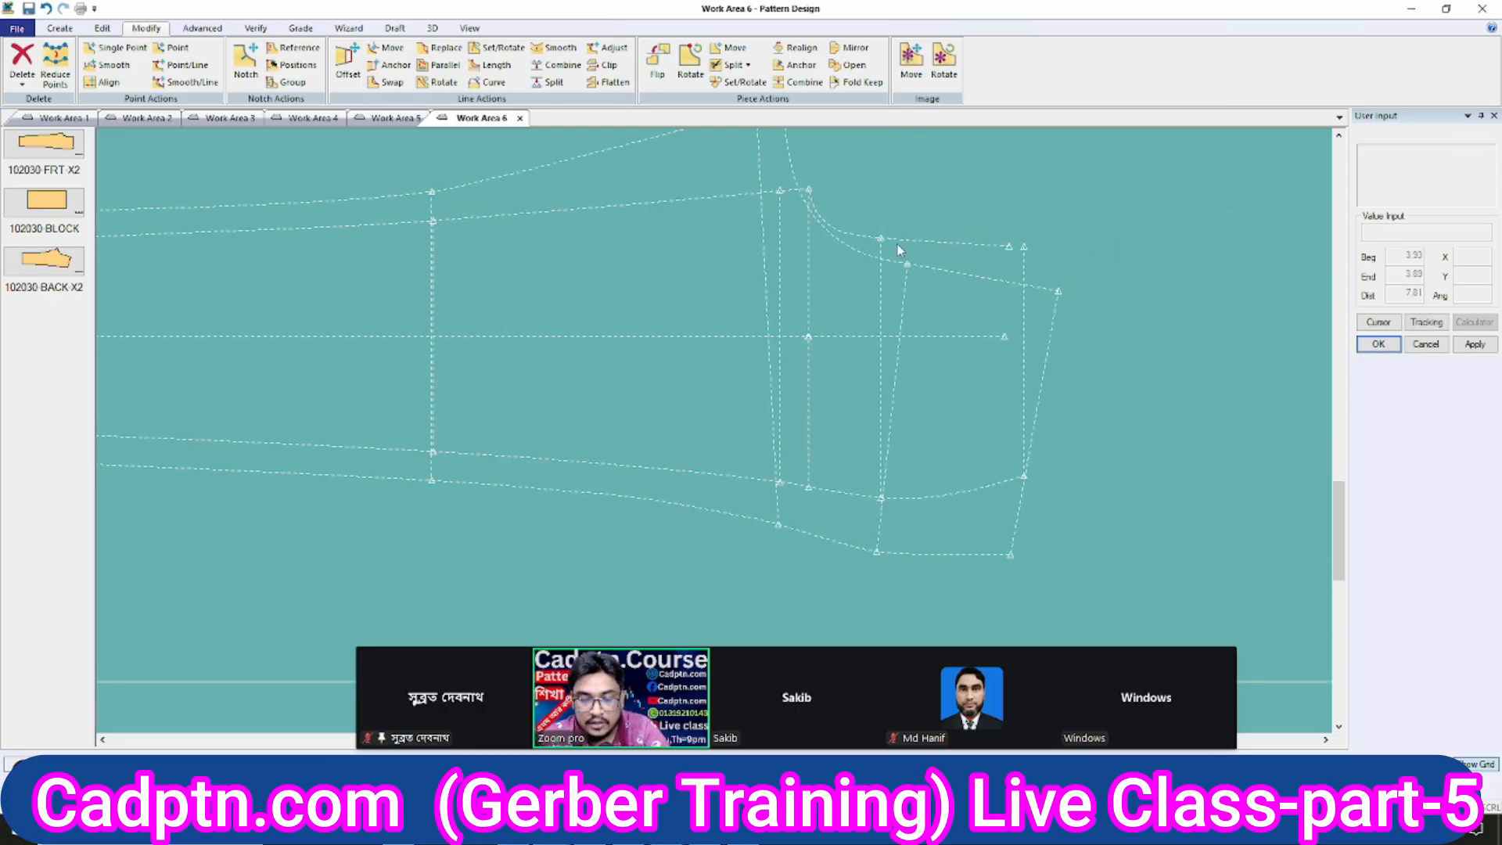
Split the center-front rise line just above the hip line.
click(898, 242)
right_click(904, 240)
click(904, 238)
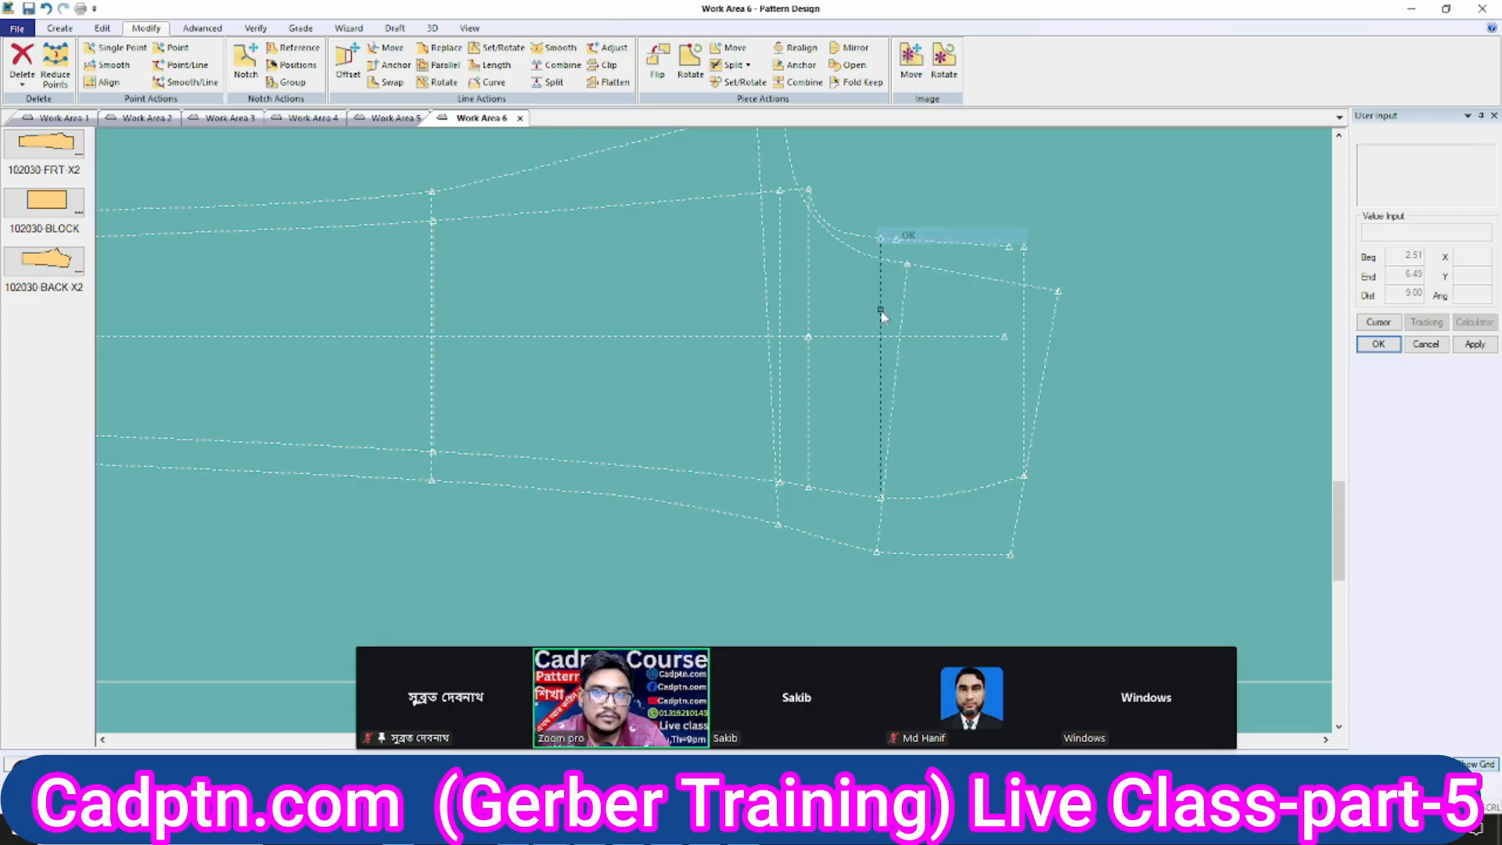
Mirror the front side seam about the upper straight segment of the center-front line.
middle_drag(882, 315, 861, 400)
scroll(862, 400, down, 1)
click(59, 28)
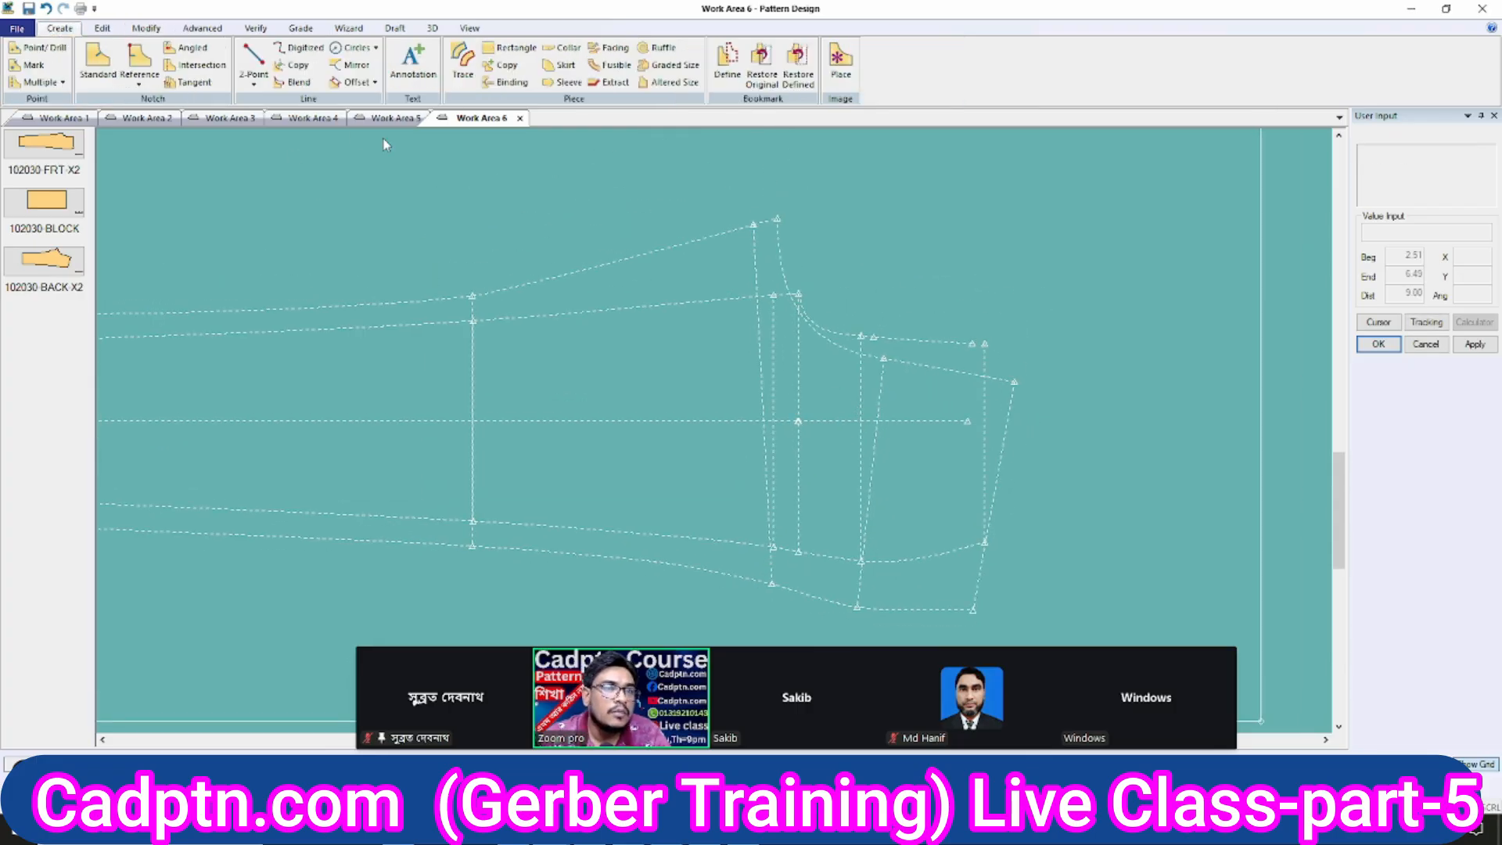
click(351, 65)
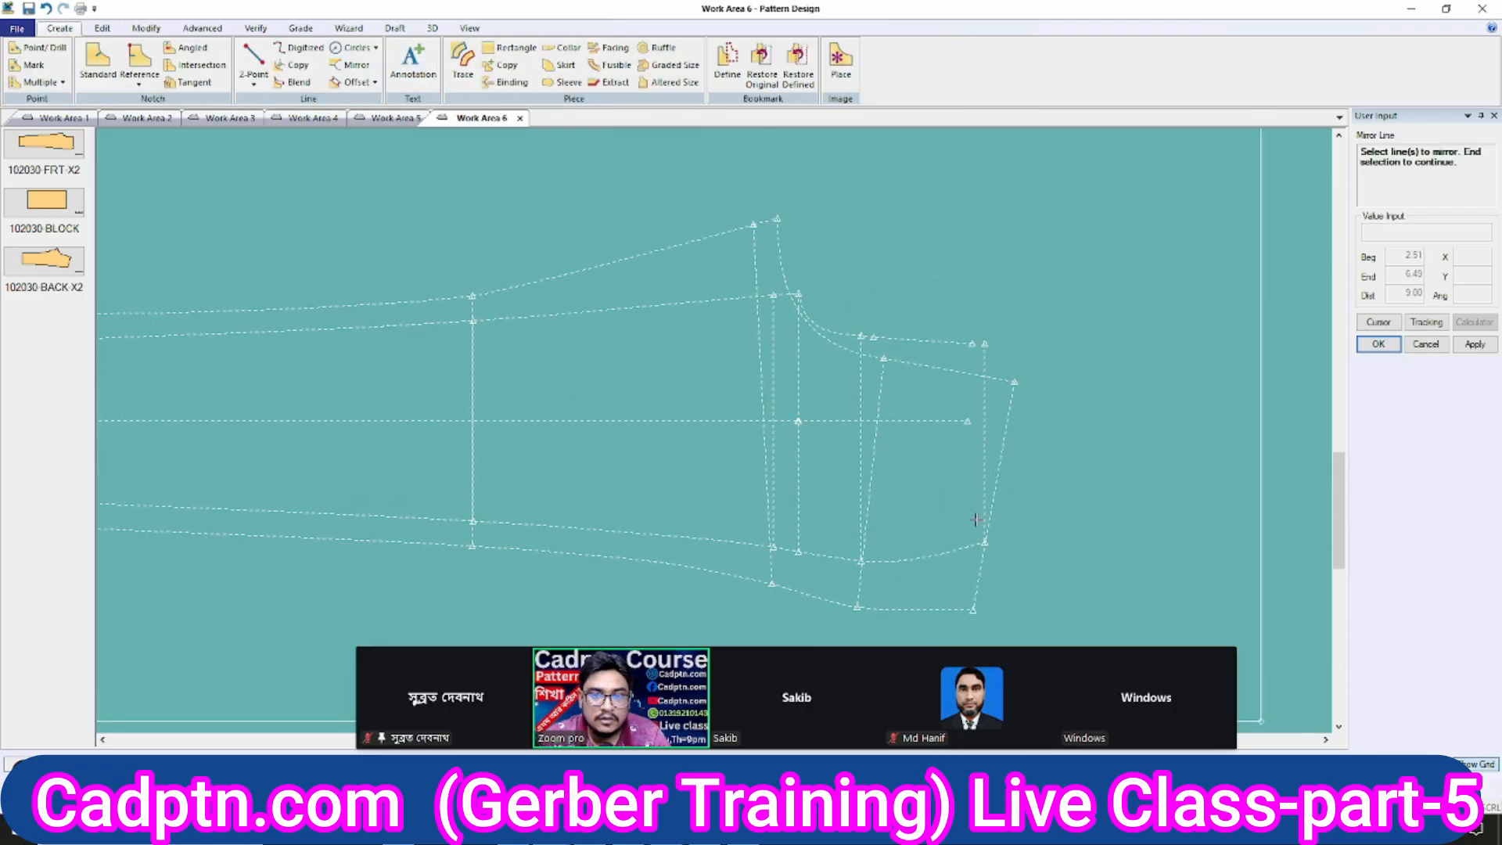
right_click(1117, 283)
click(1116, 287)
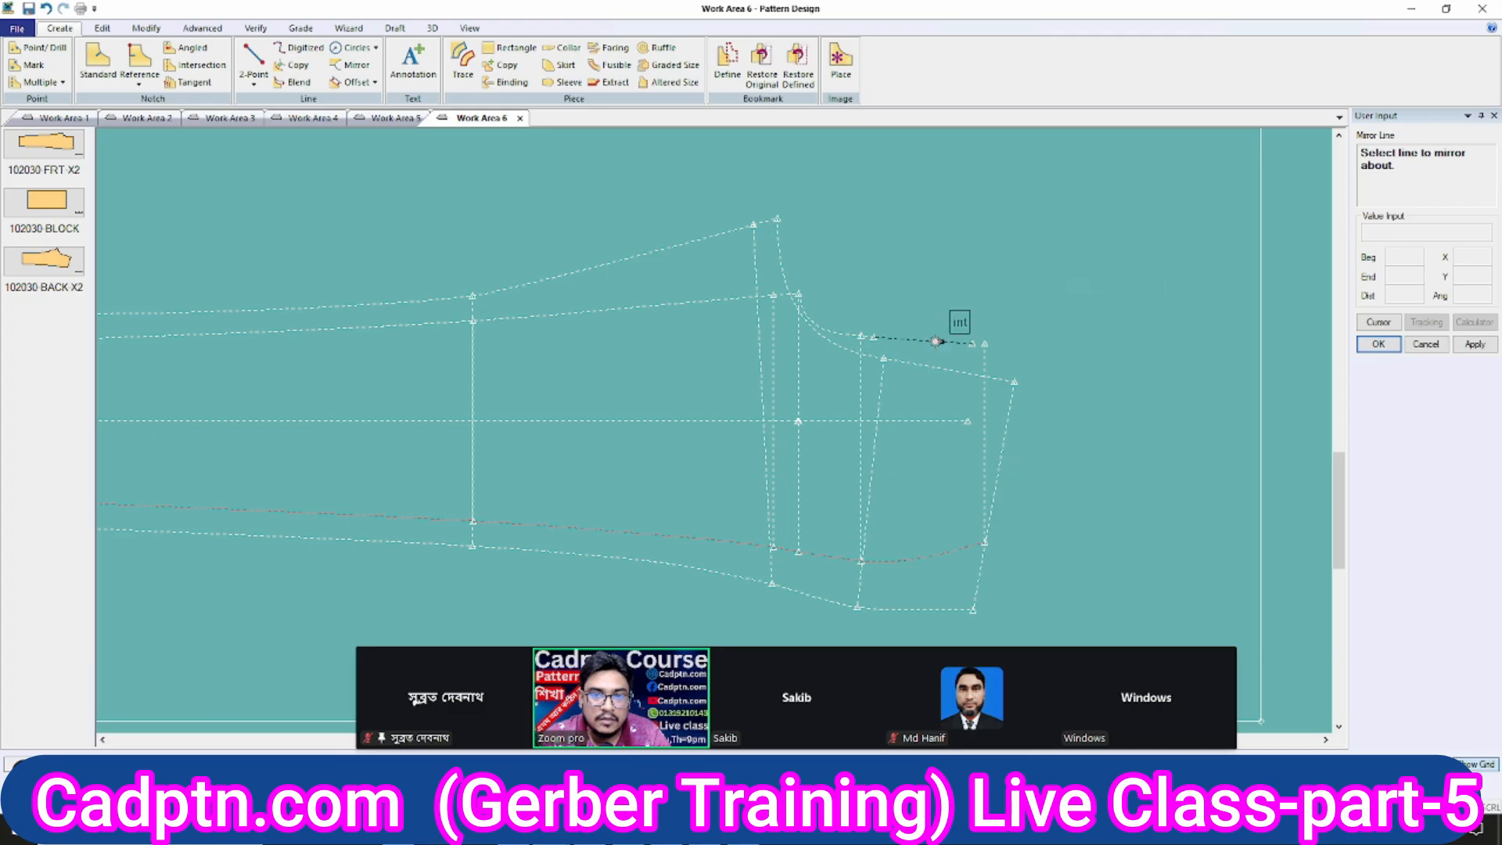
click(937, 341)
right_click(1098, 275)
click(1100, 278)
scroll(1045, 342, down, 1)
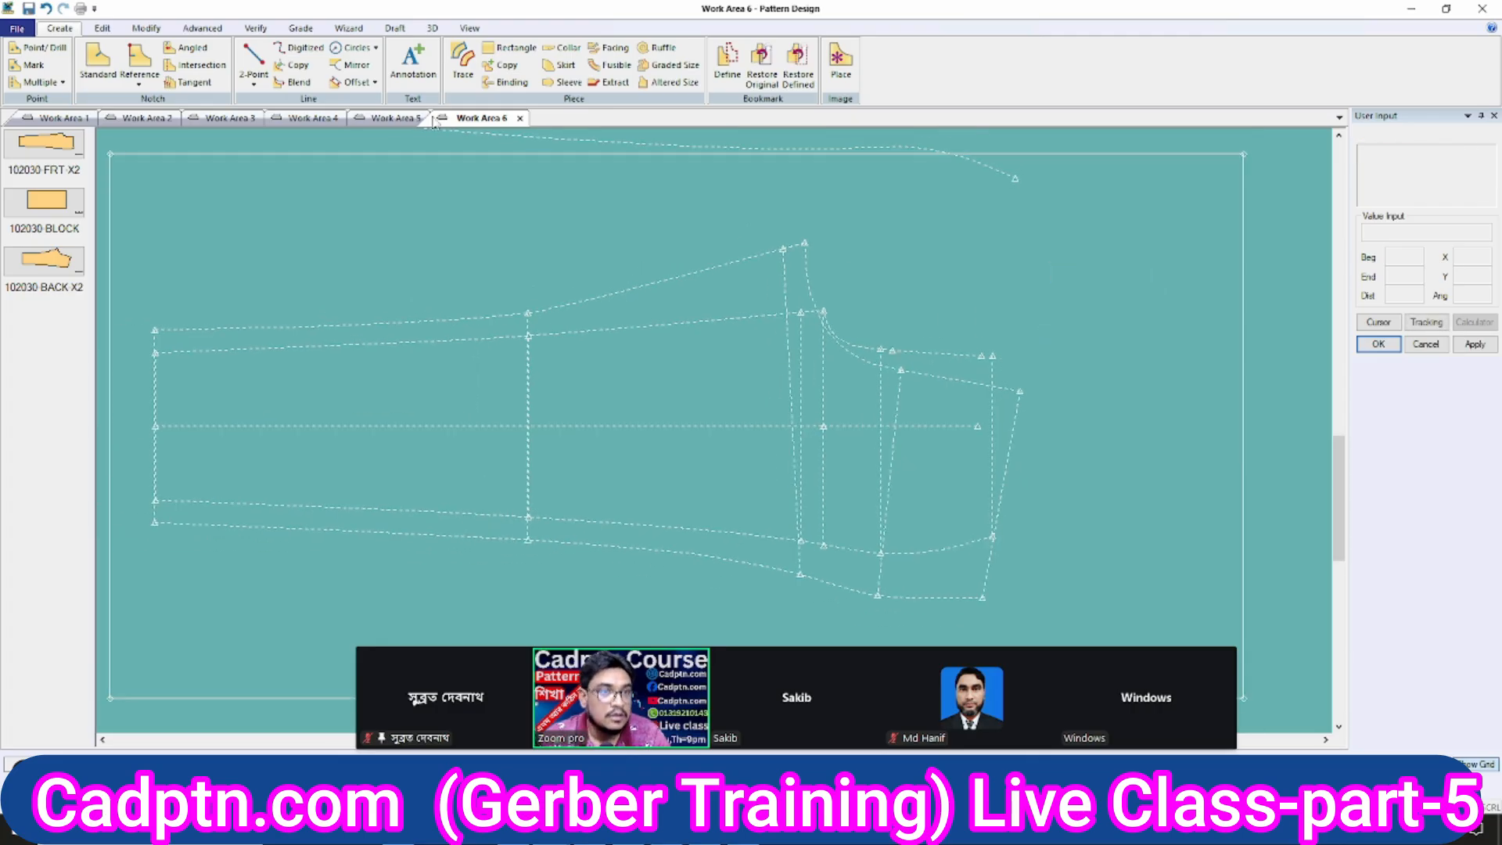
Draw a 2-Point Curve waistline from the mirrored side seam's waist end to the original one, shaped through the center-front waist point.
click(253, 83)
click(282, 110)
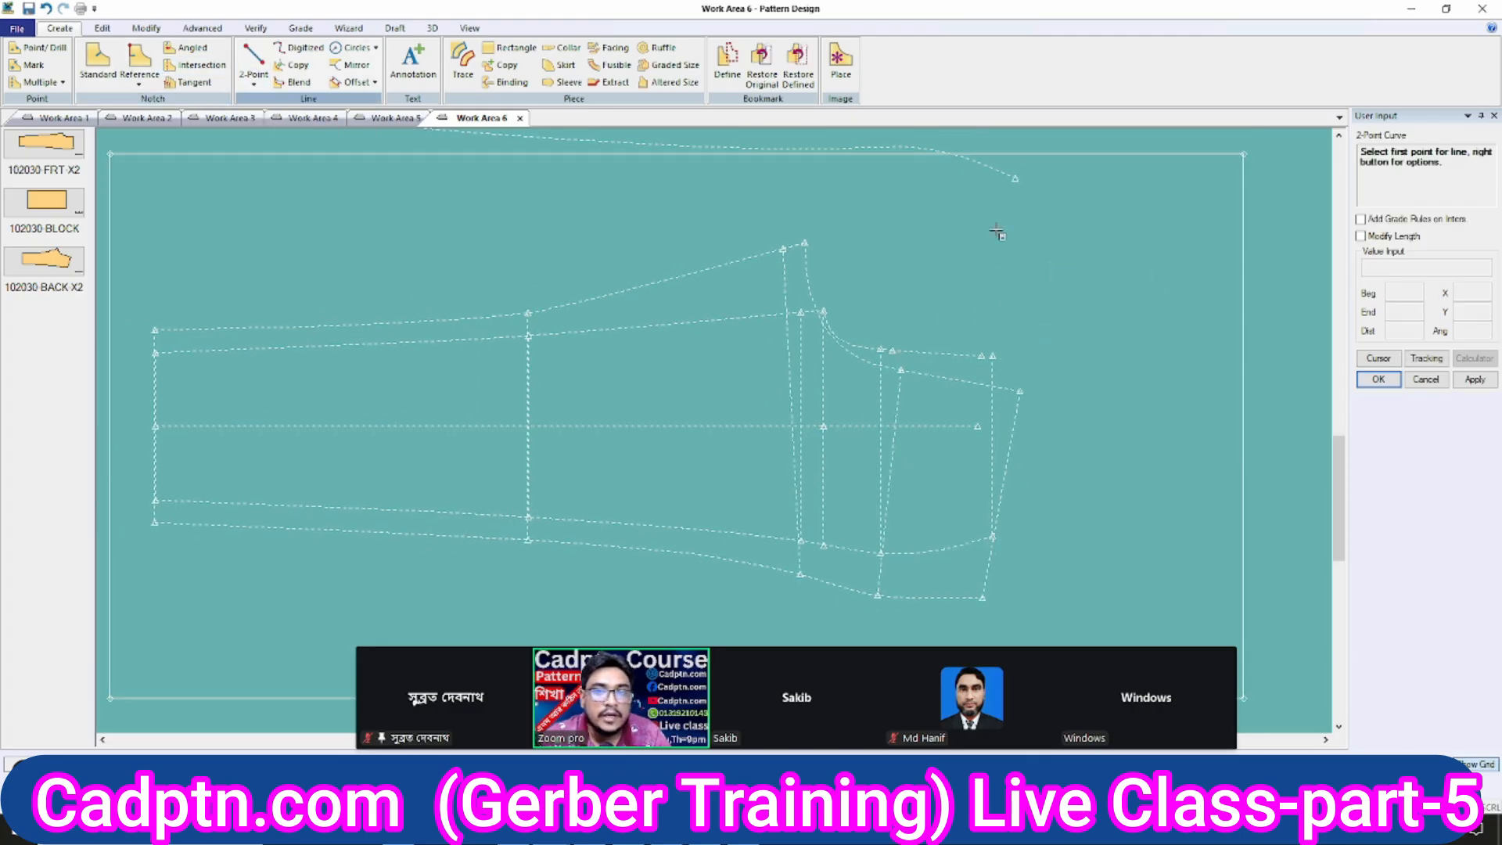
click(1015, 179)
scroll(957, 557, up, 1)
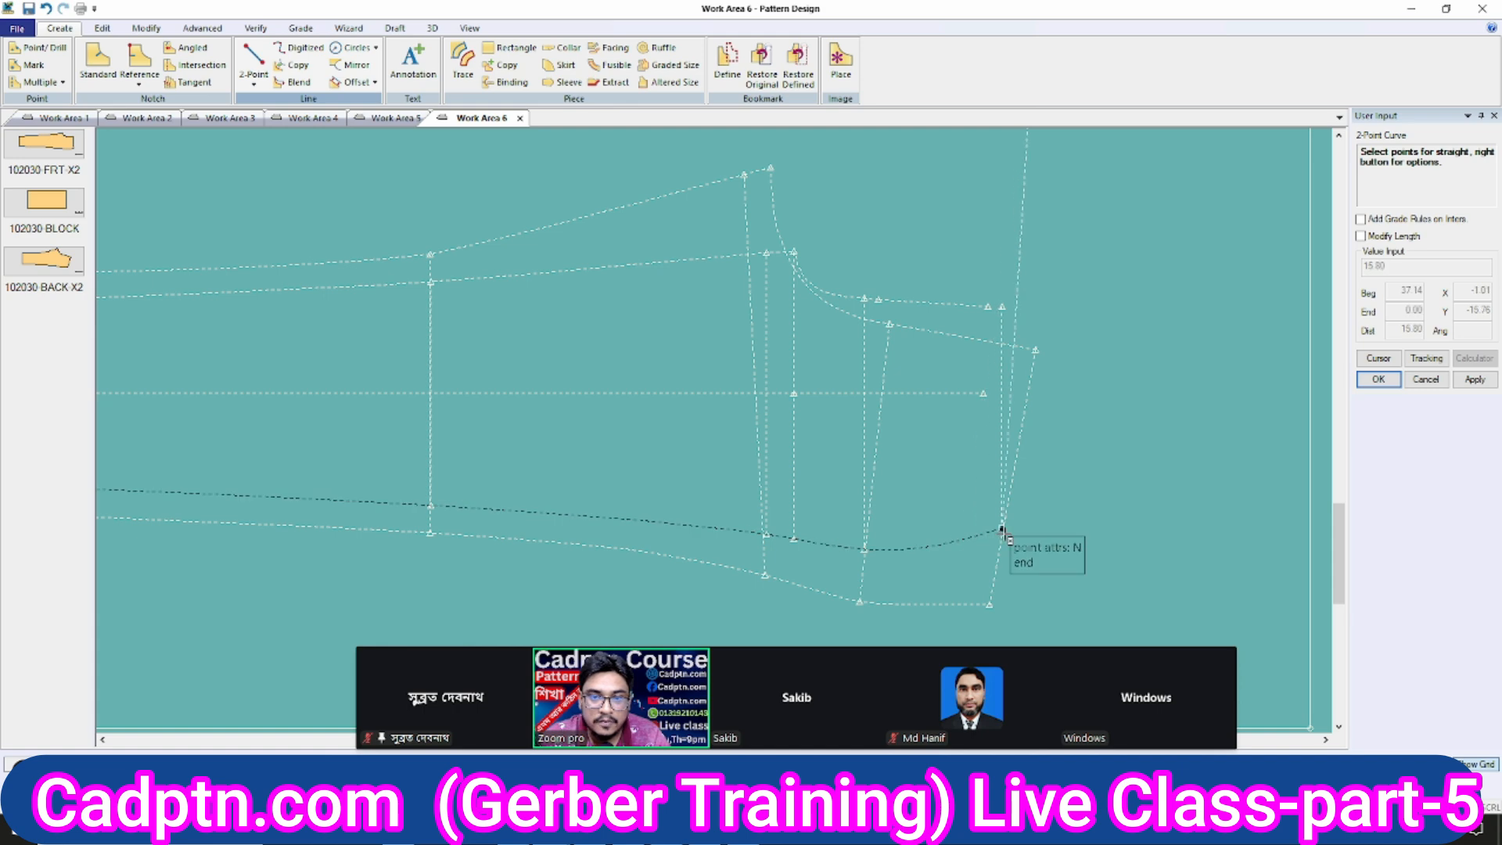
scroll(1084, 369, up, 2)
click(959, 294)
click(959, 294)
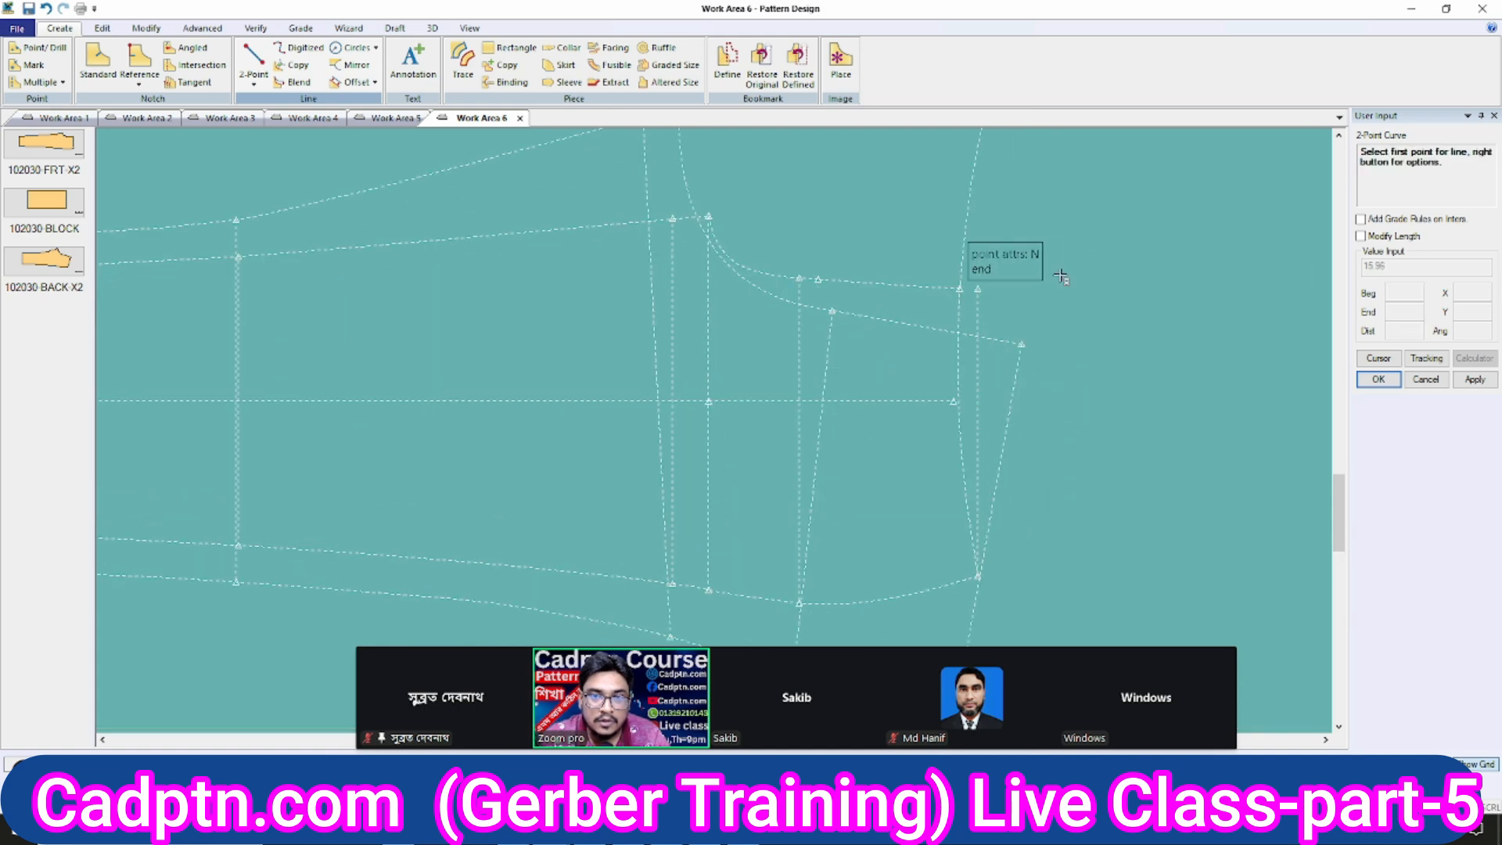
right_click(1052, 266)
click(1053, 262)
Delete the straight waist guide line, keeping the new waist curve.
scroll(1116, 347, down, 1)
scroll(1117, 347, down, 1)
key(Delete)
right_click(1094, 240)
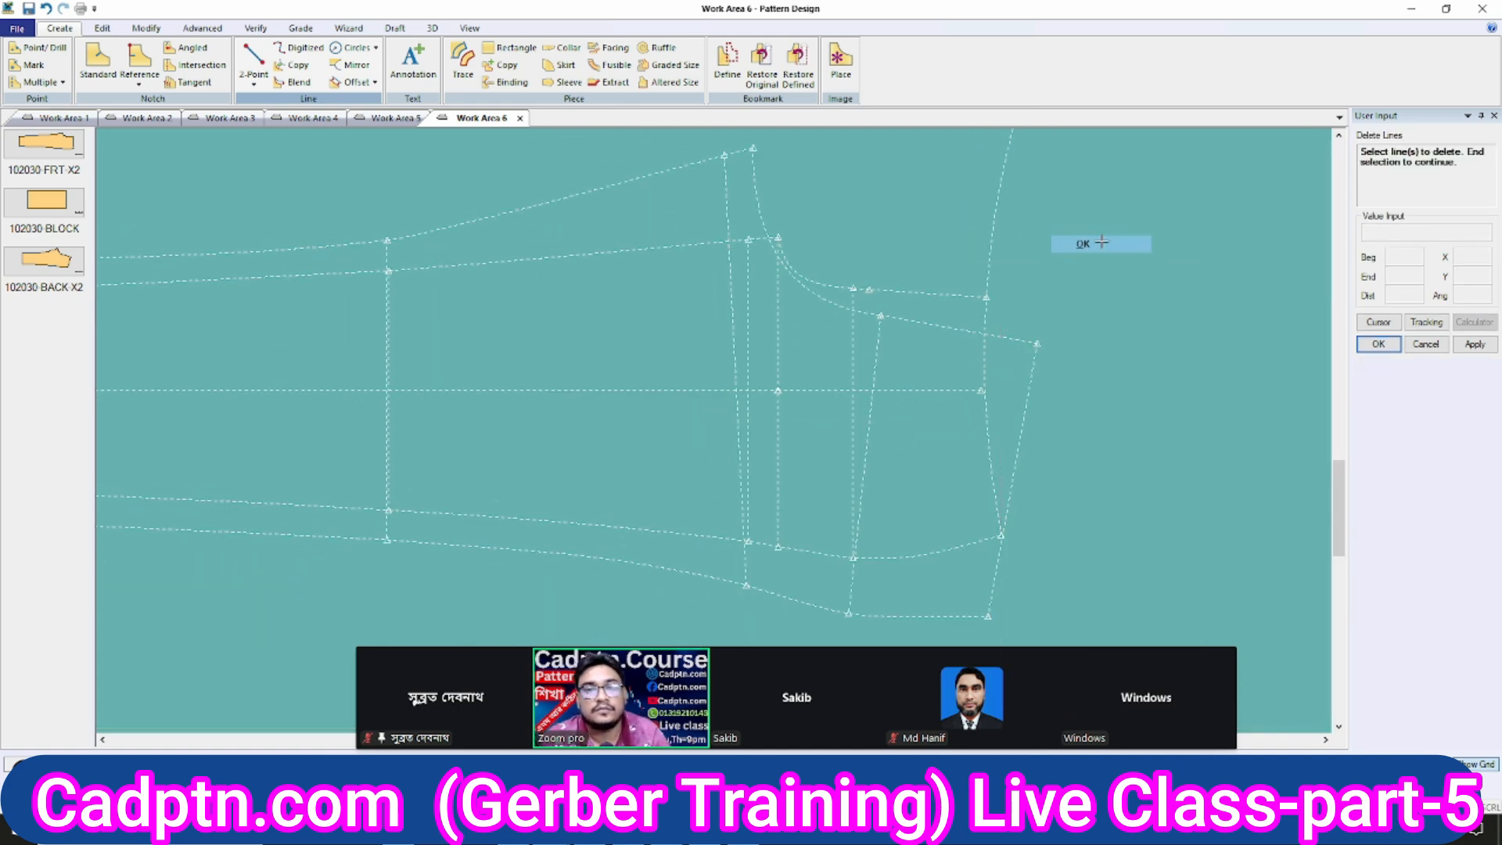
click(1095, 244)
Split the waist curve at its intersection with the center-front line.
key(s)
right_click(714, 339)
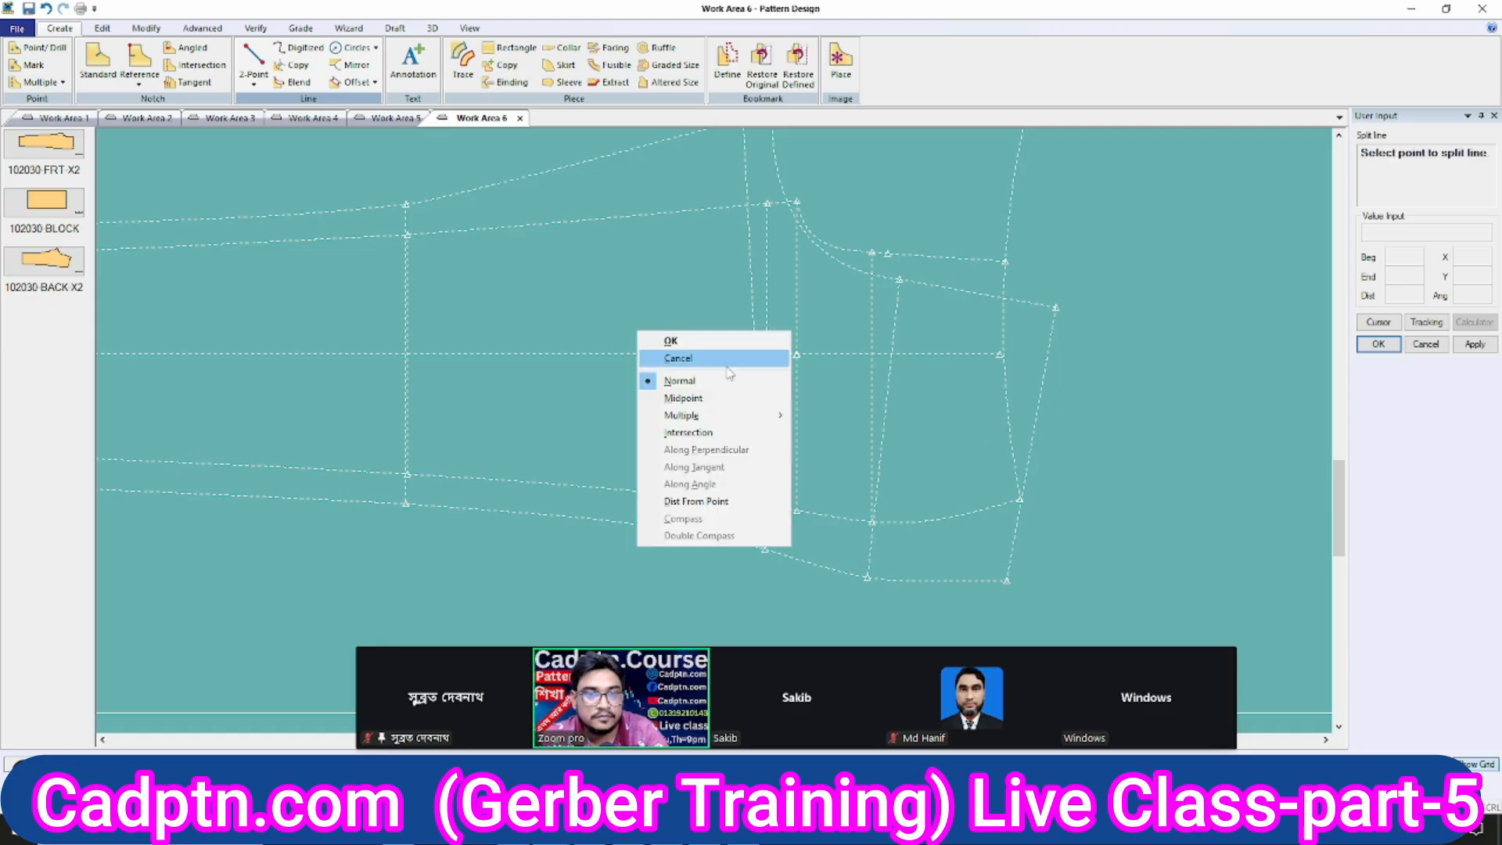
click(712, 433)
click(988, 261)
right_click(998, 278)
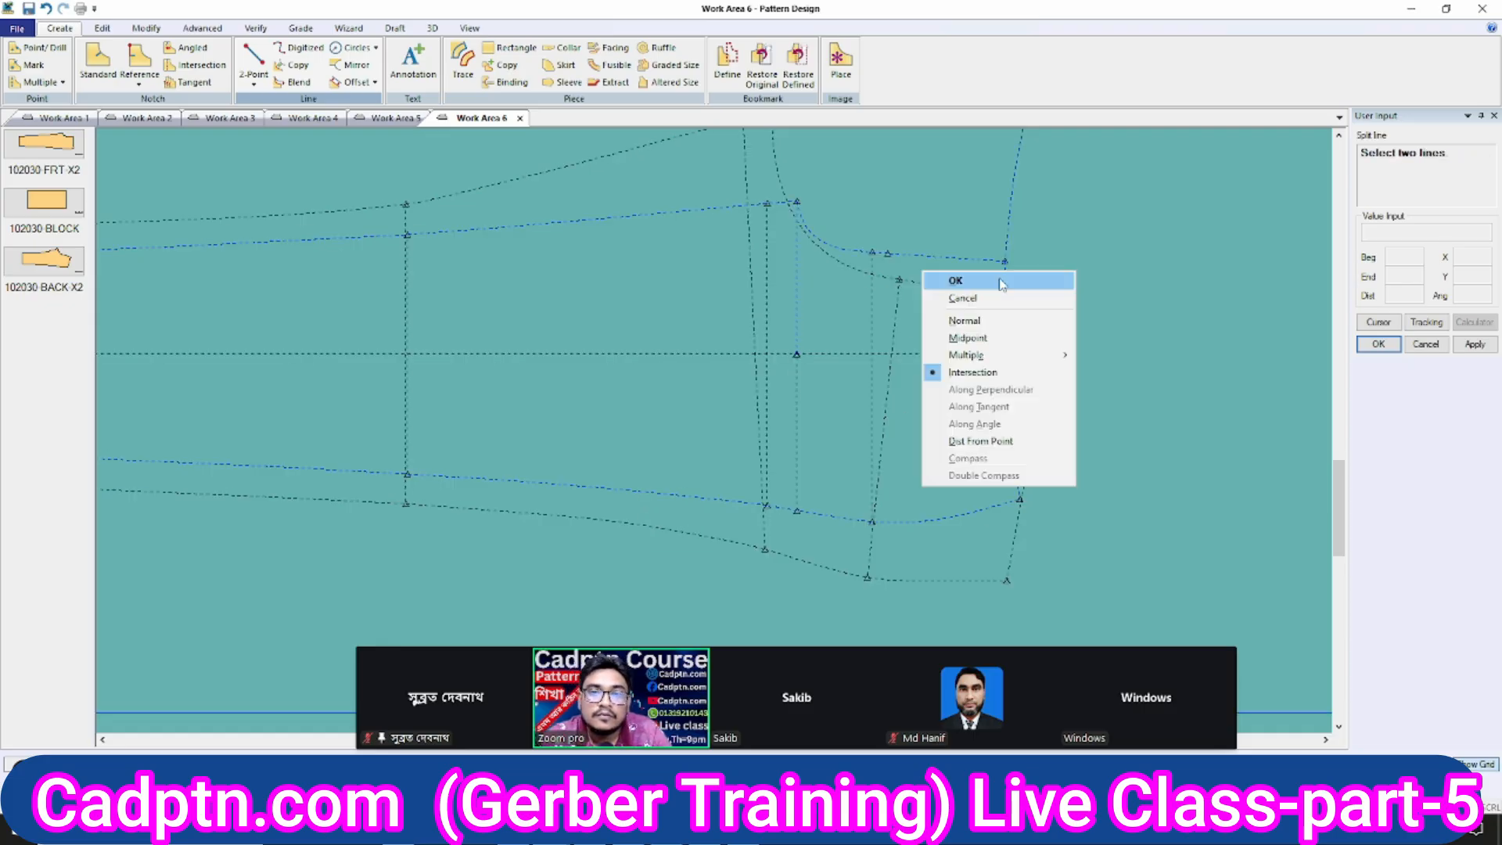
click(1004, 281)
Delete the mirrored side seam and the part of the waist curve beyond center front.
scroll(1028, 245, down, 1)
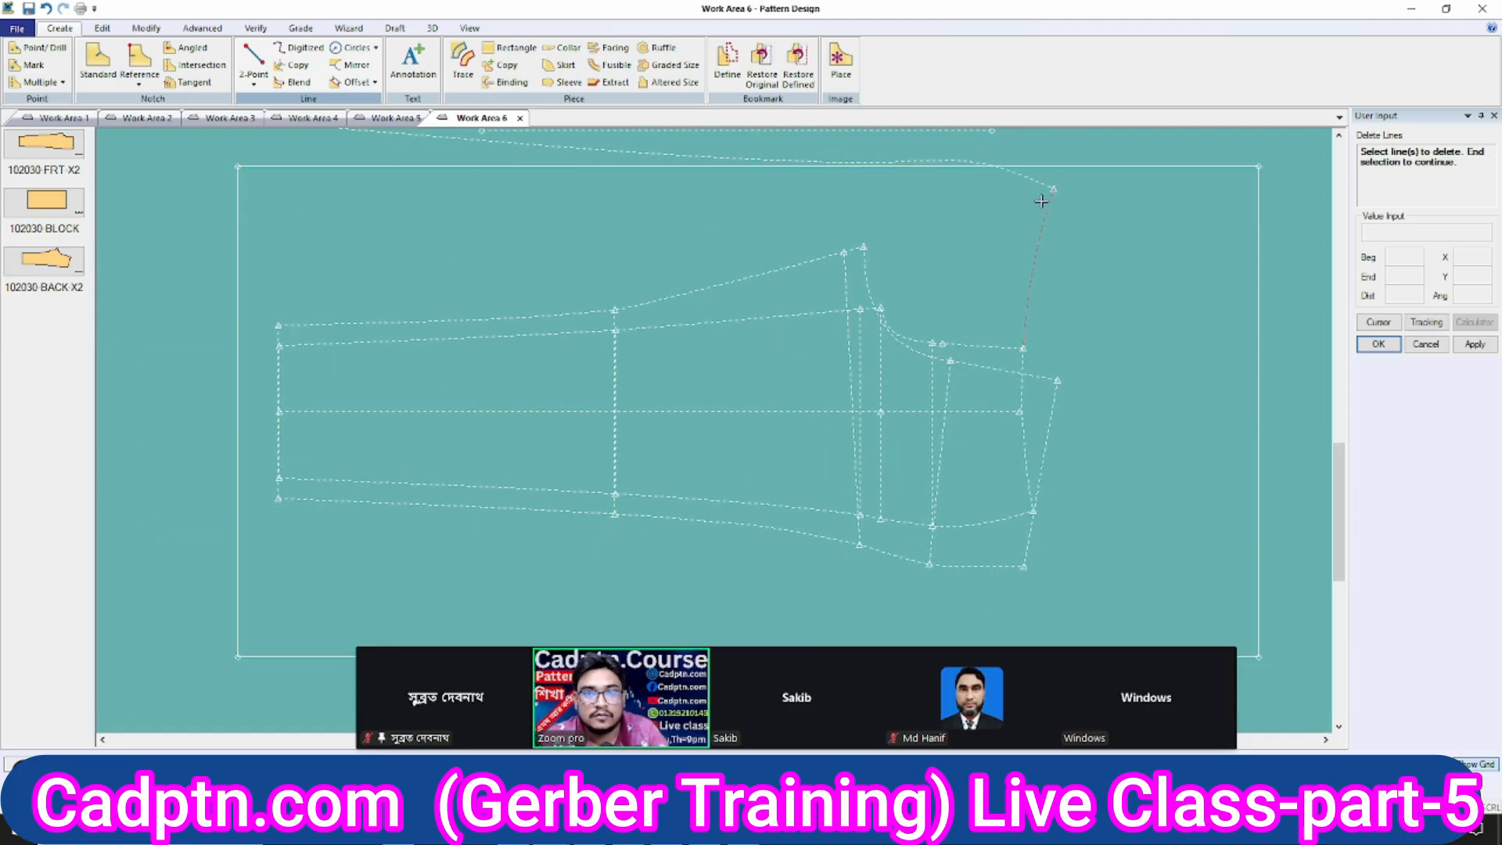
right_click(1174, 170)
click(1186, 177)
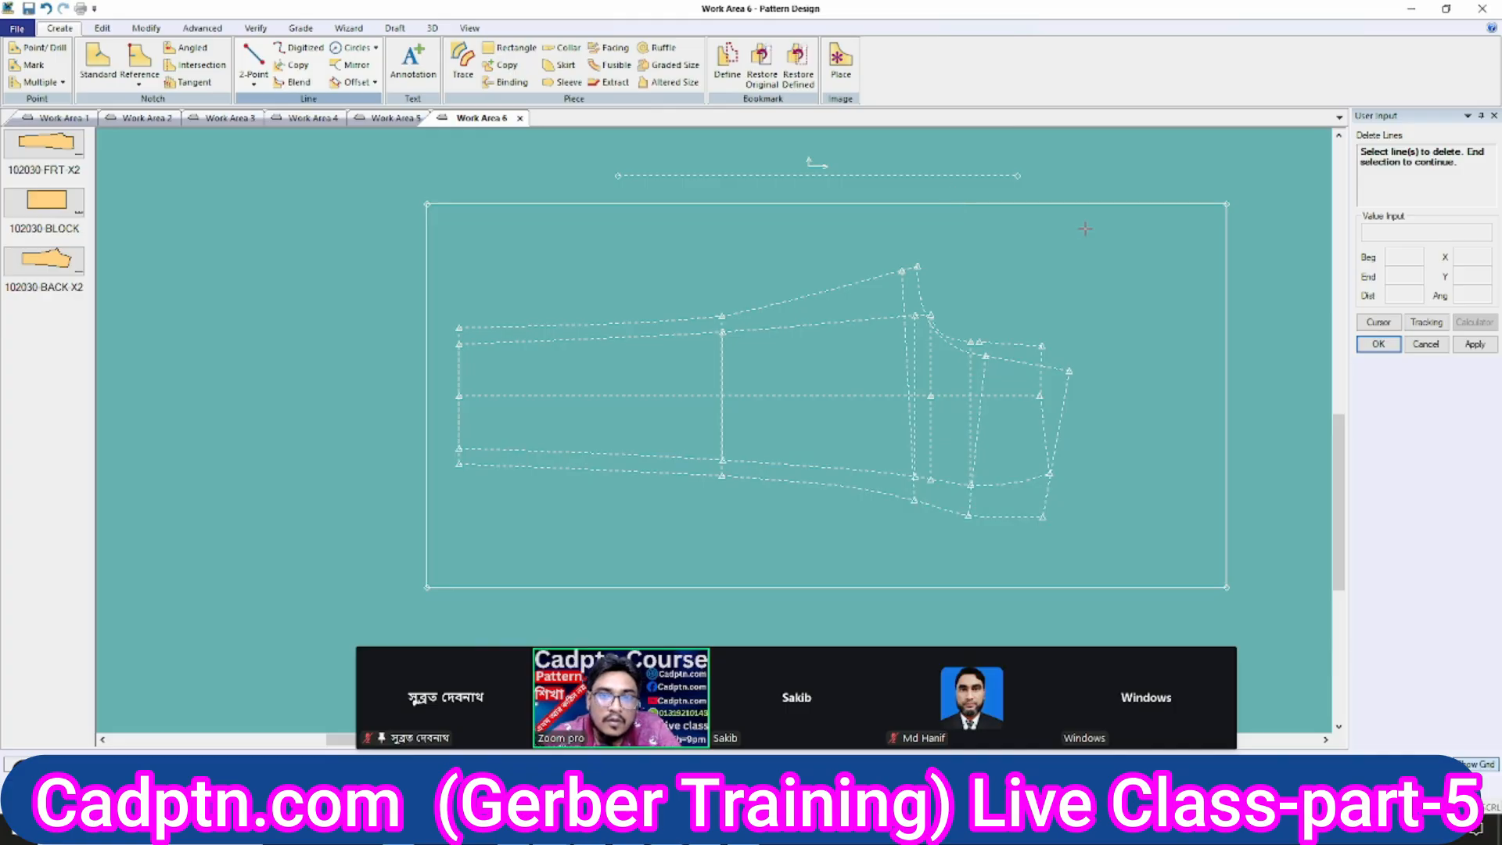
Set and rotate the separate curved piece onto the block, matching its short bottom edge to the front inseam segment at the crotch point.
scroll(970, 446, up, 3)
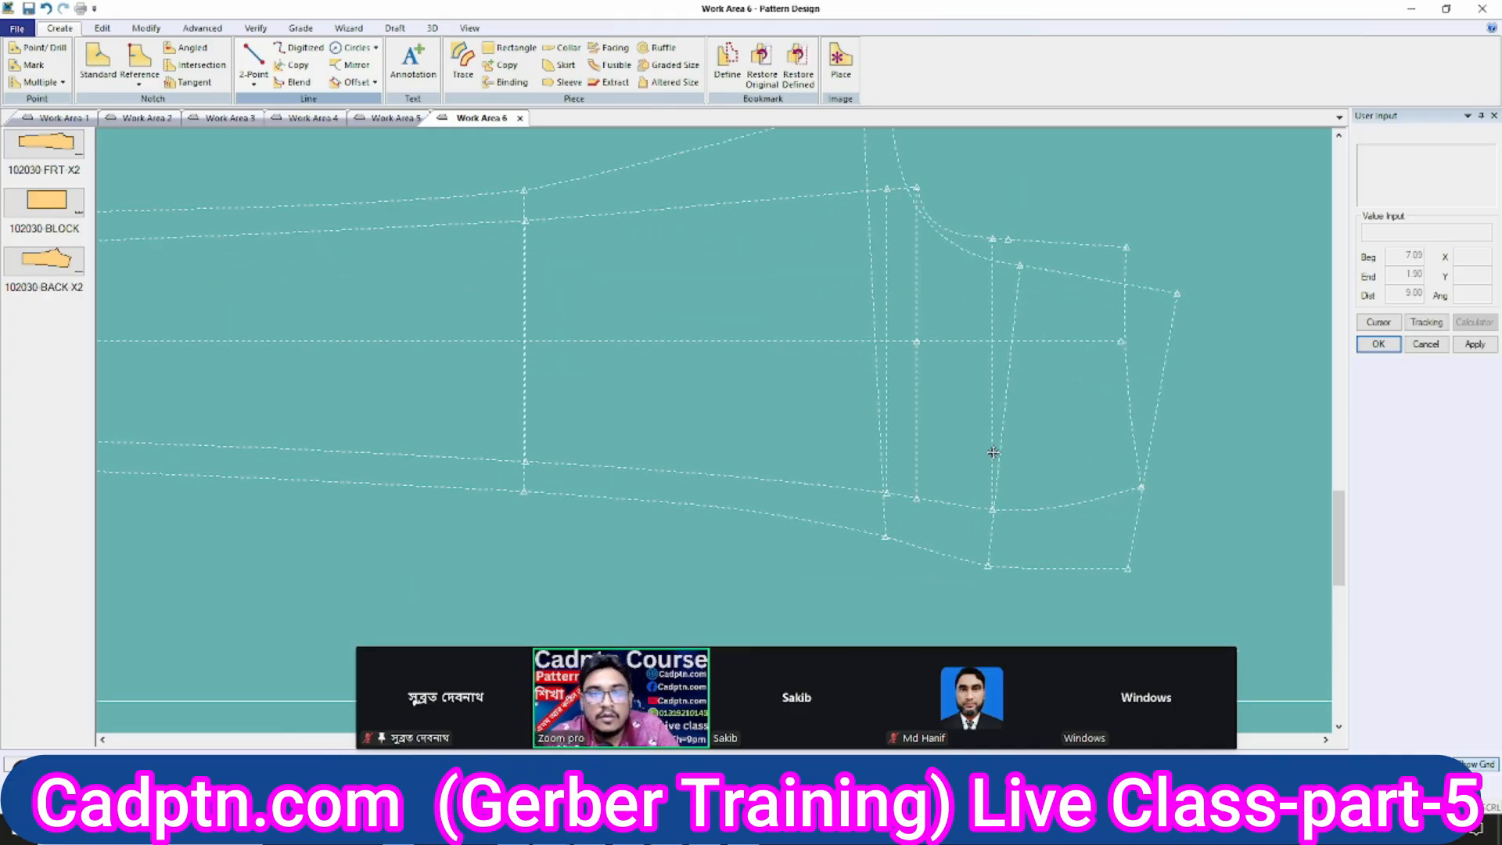
scroll(992, 453, down, 2)
scroll(998, 468, down, 1)
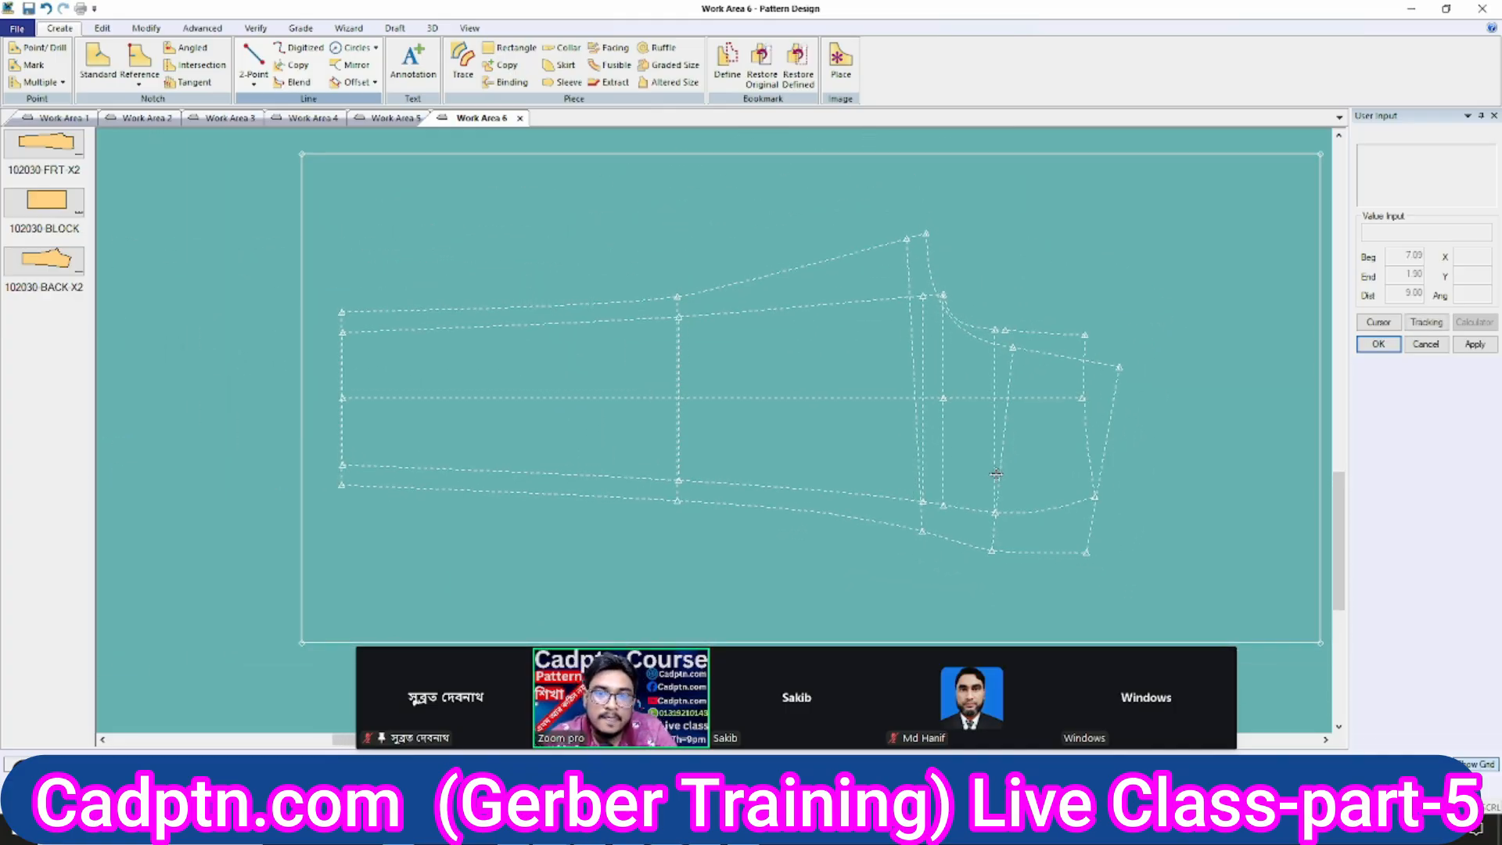
scroll(994, 490, down, 6)
scroll(963, 444, up, 1)
middle_drag(965, 443, 994, 447)
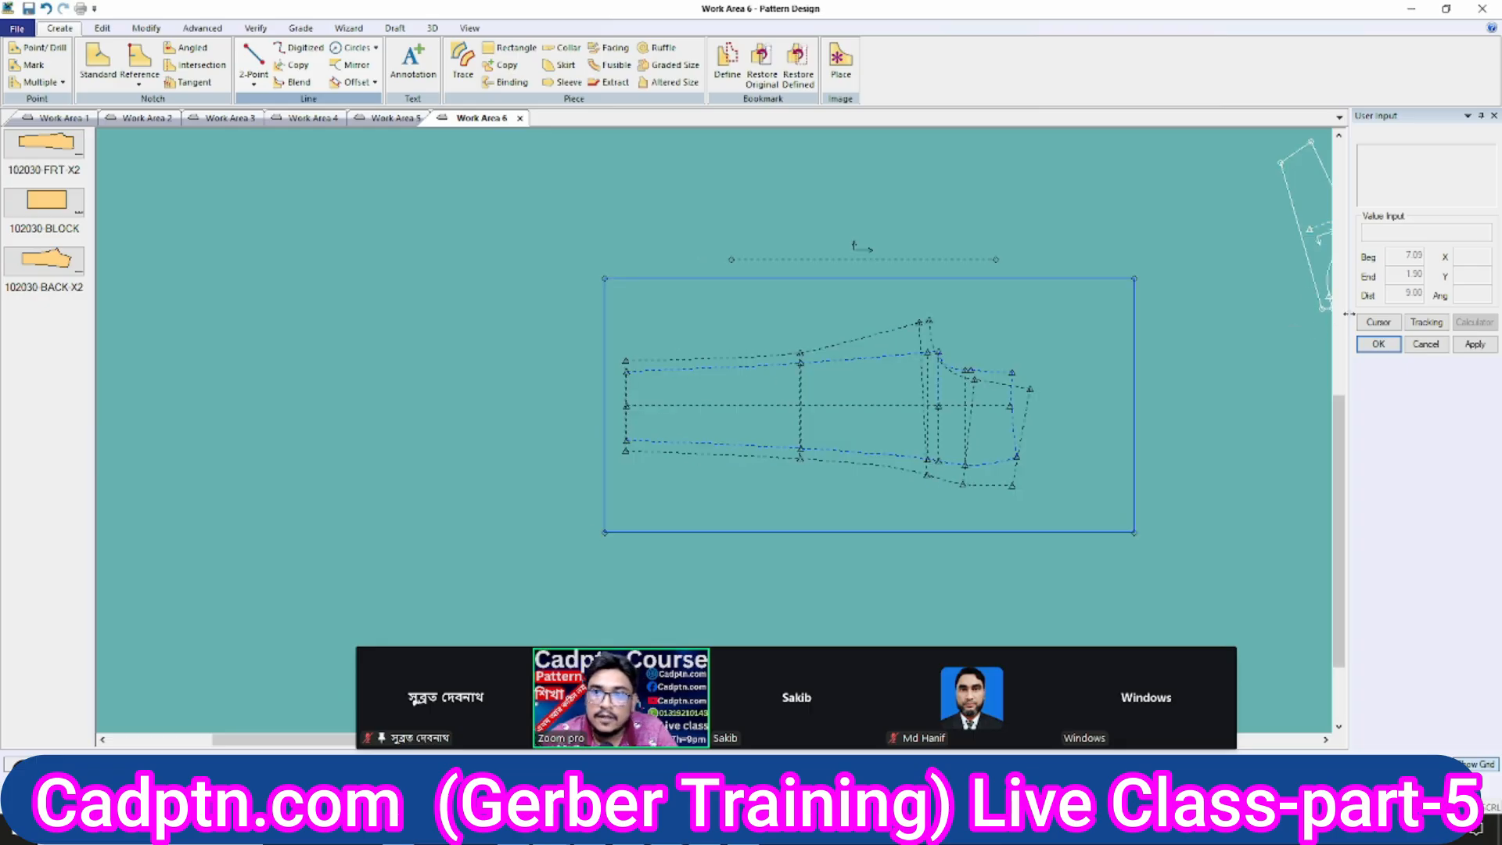
scroll(1205, 352, up, 3)
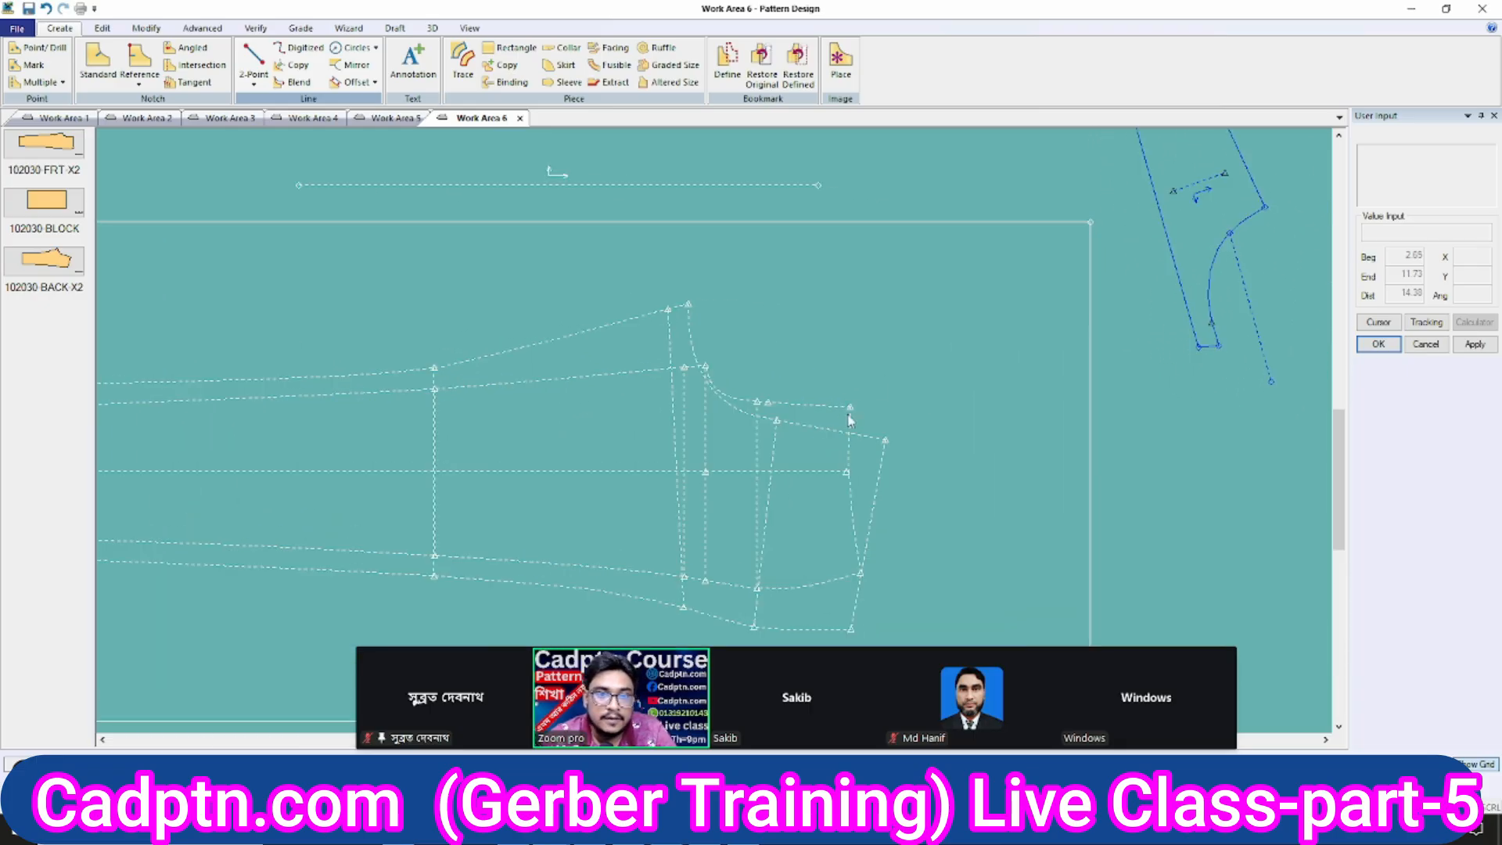
key(s)
scroll(663, 394, up, 2)
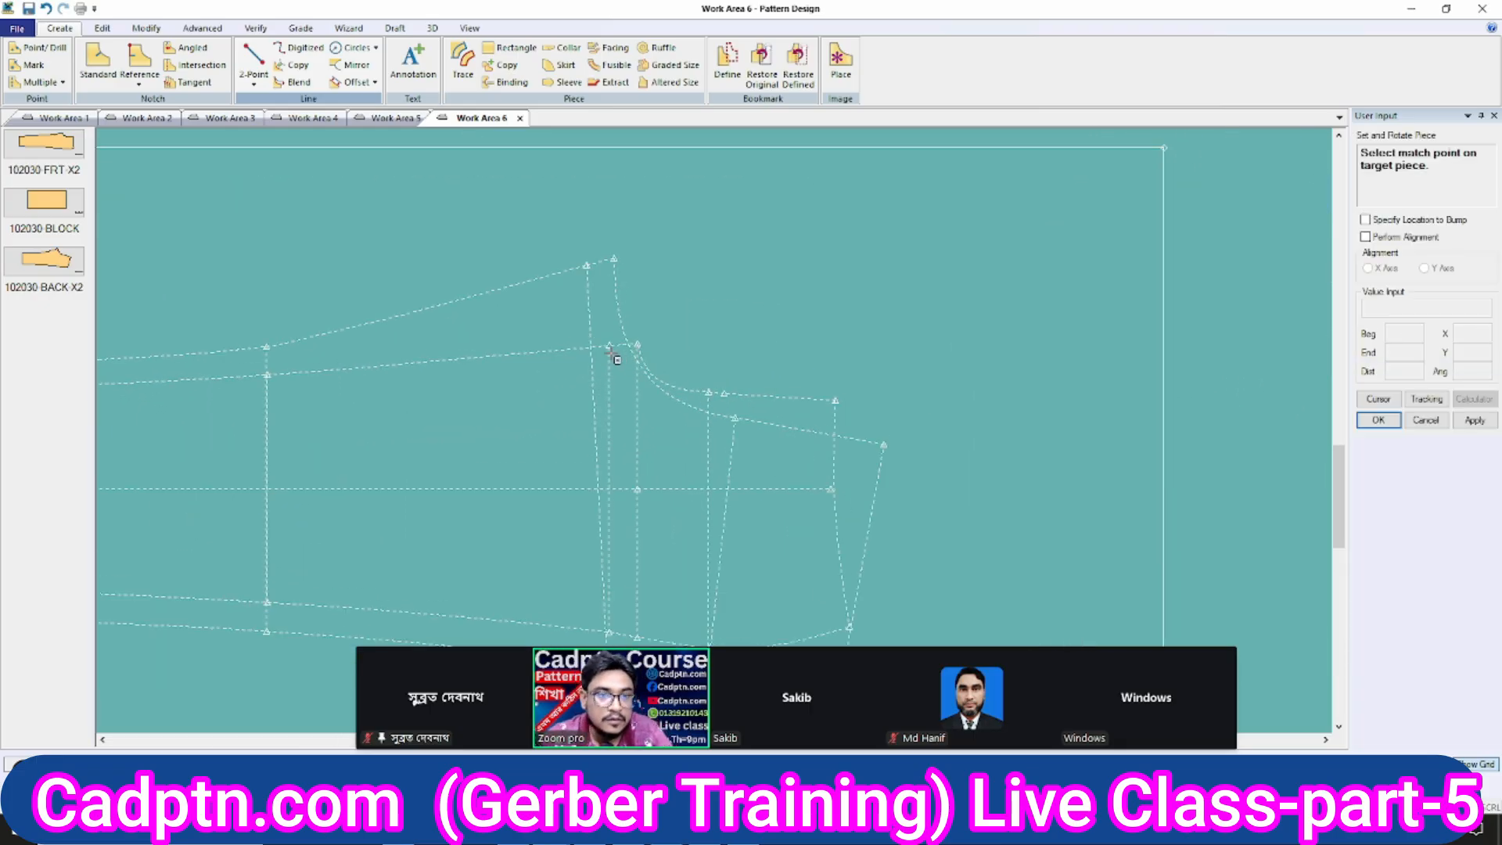
click(637, 347)
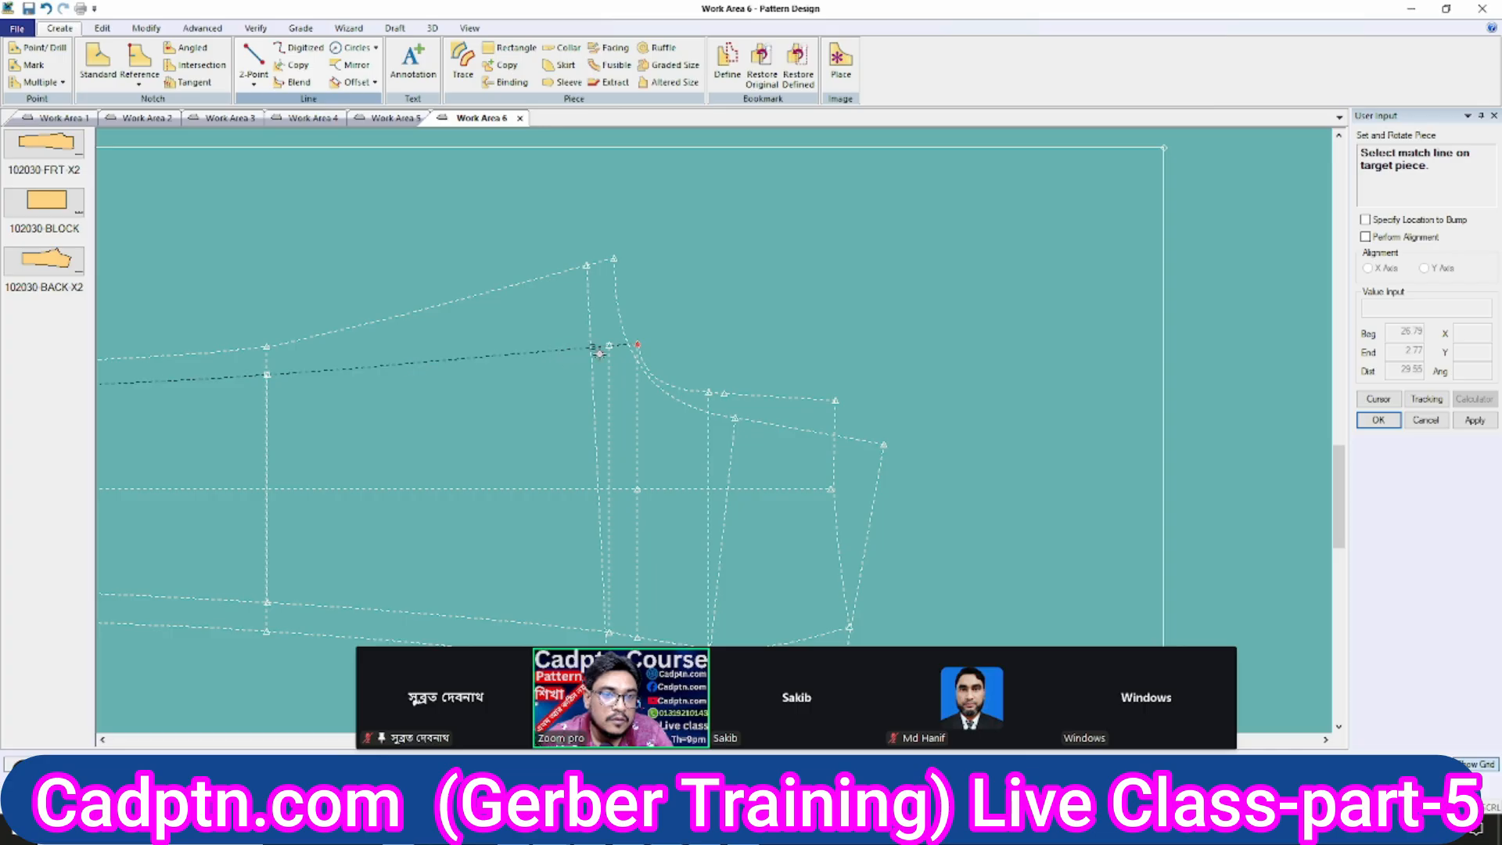
click(610, 348)
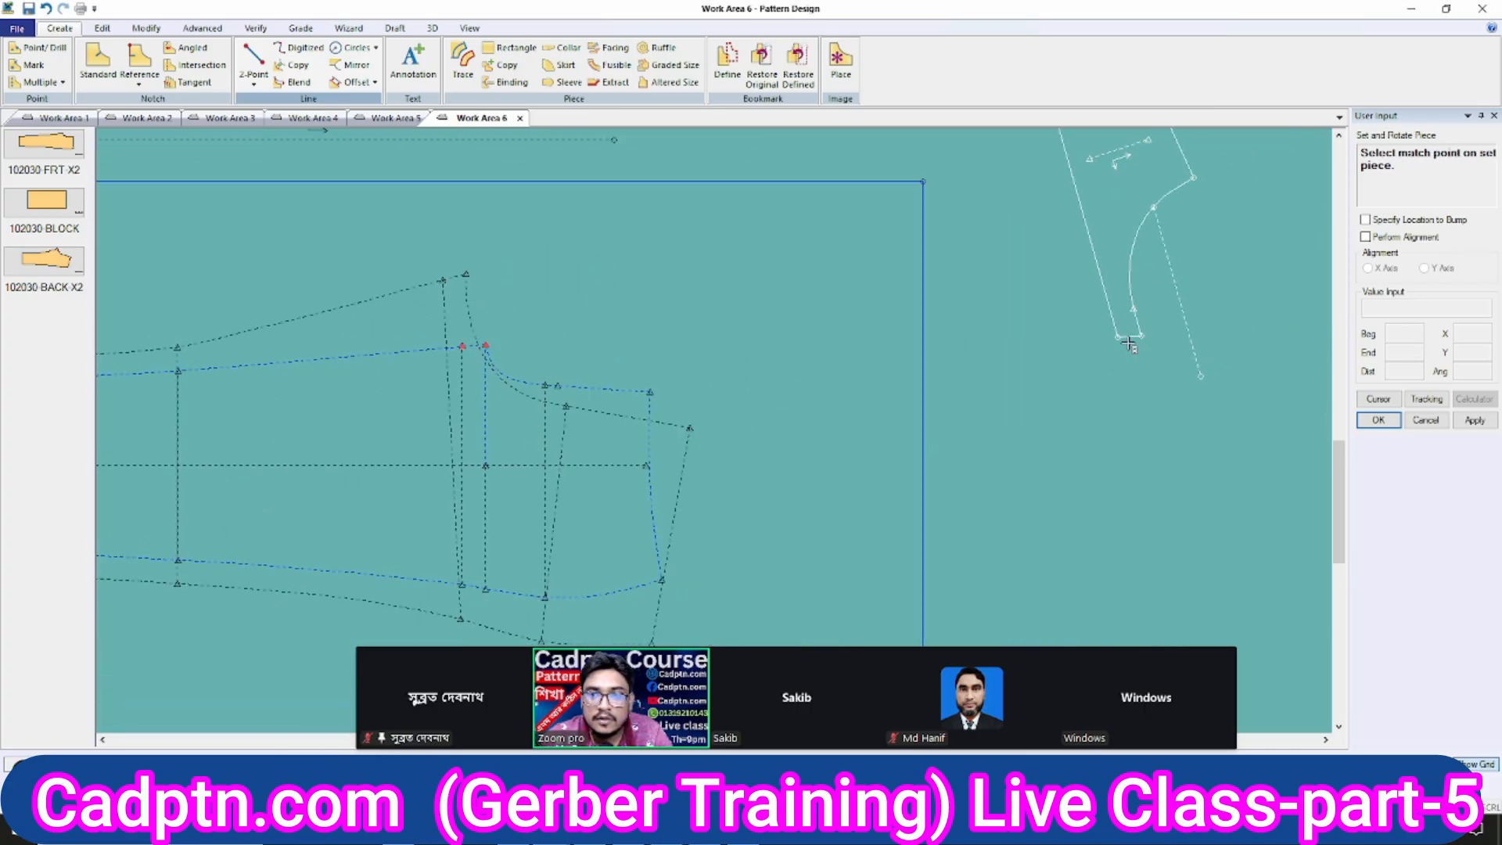
click(1142, 337)
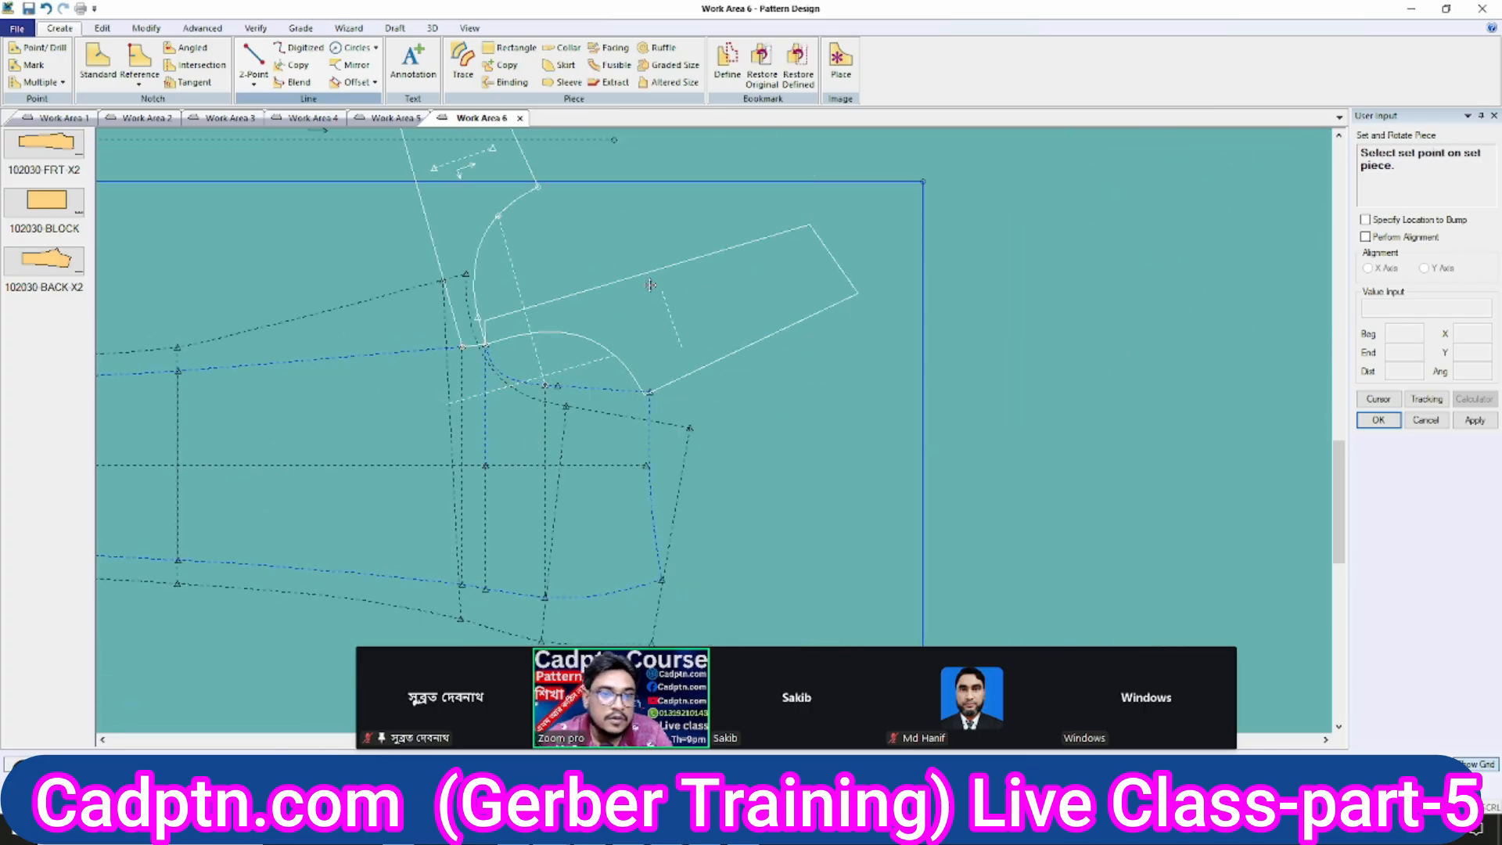
right_click(603, 280)
click(661, 308)
right_click(730, 274)
click(813, 288)
Reshape the matched piece's crotch curve with Move Smooth by shifting a point near the middle of the curve.
scroll(578, 377, up, 5)
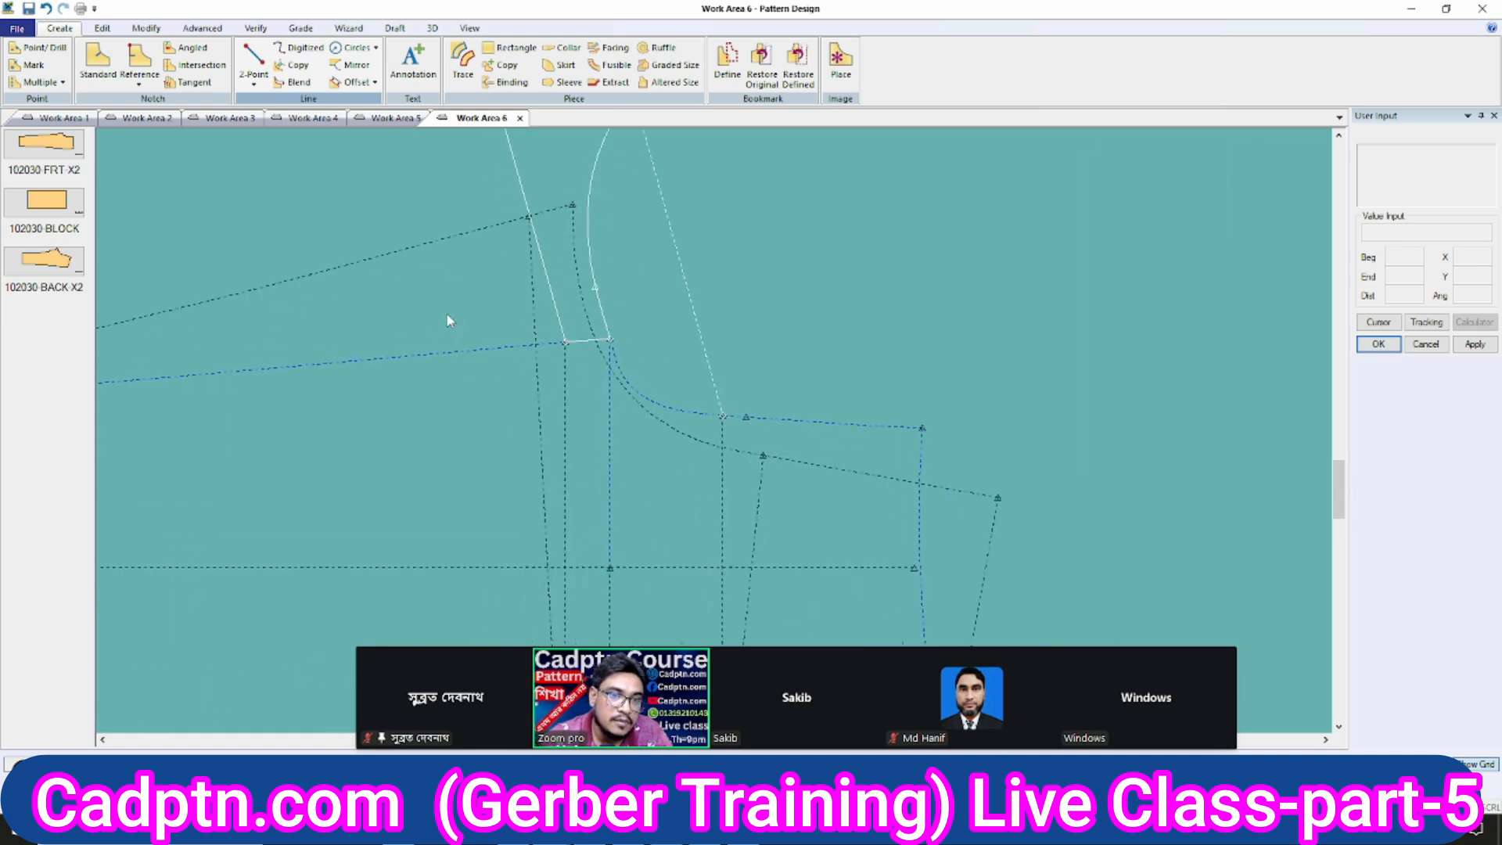
scroll(793, 544, up, 2)
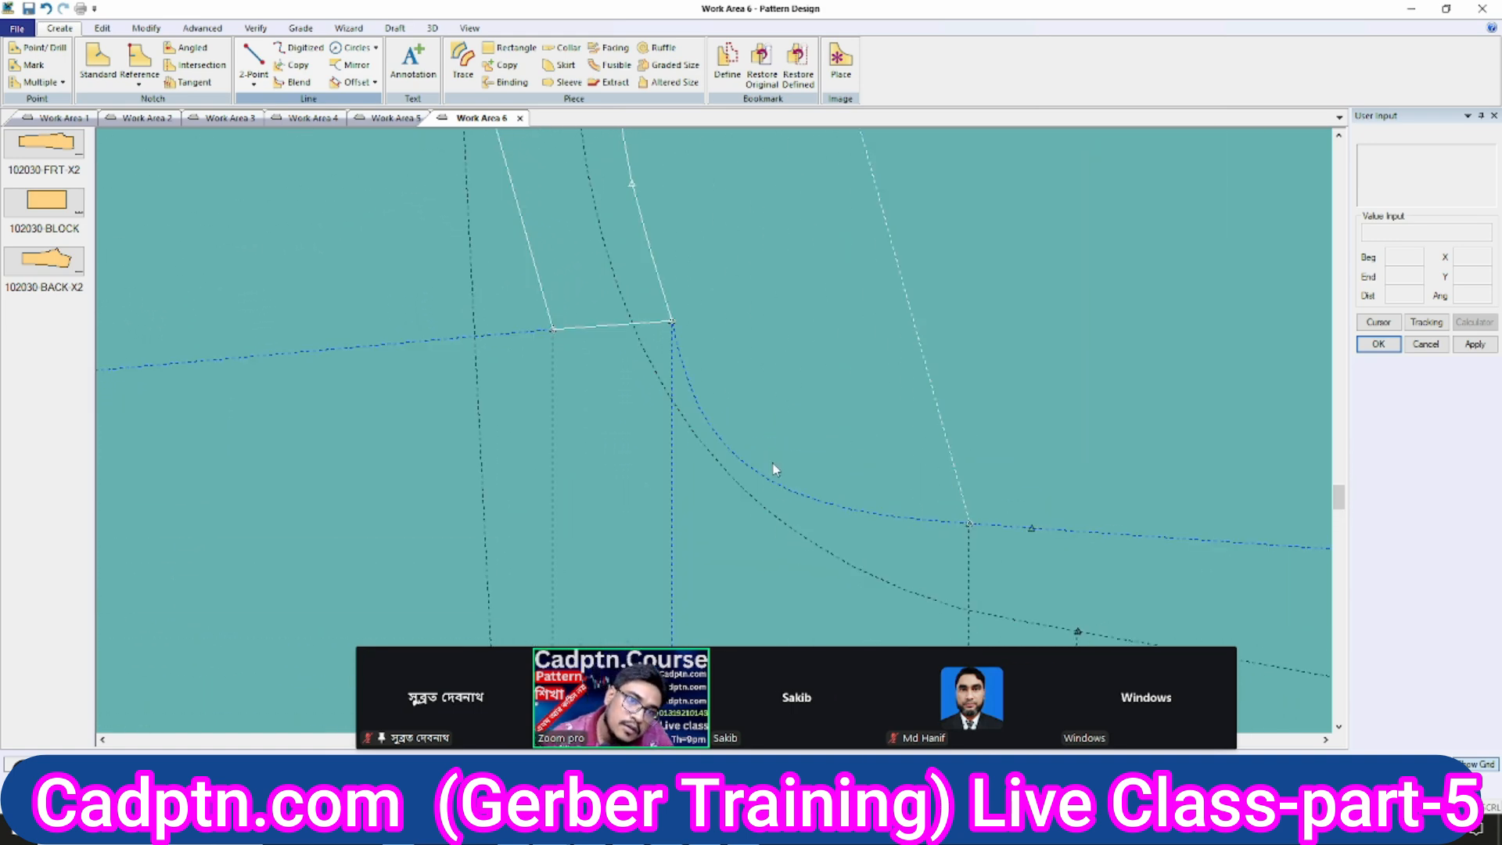
scroll(793, 536, down, 3)
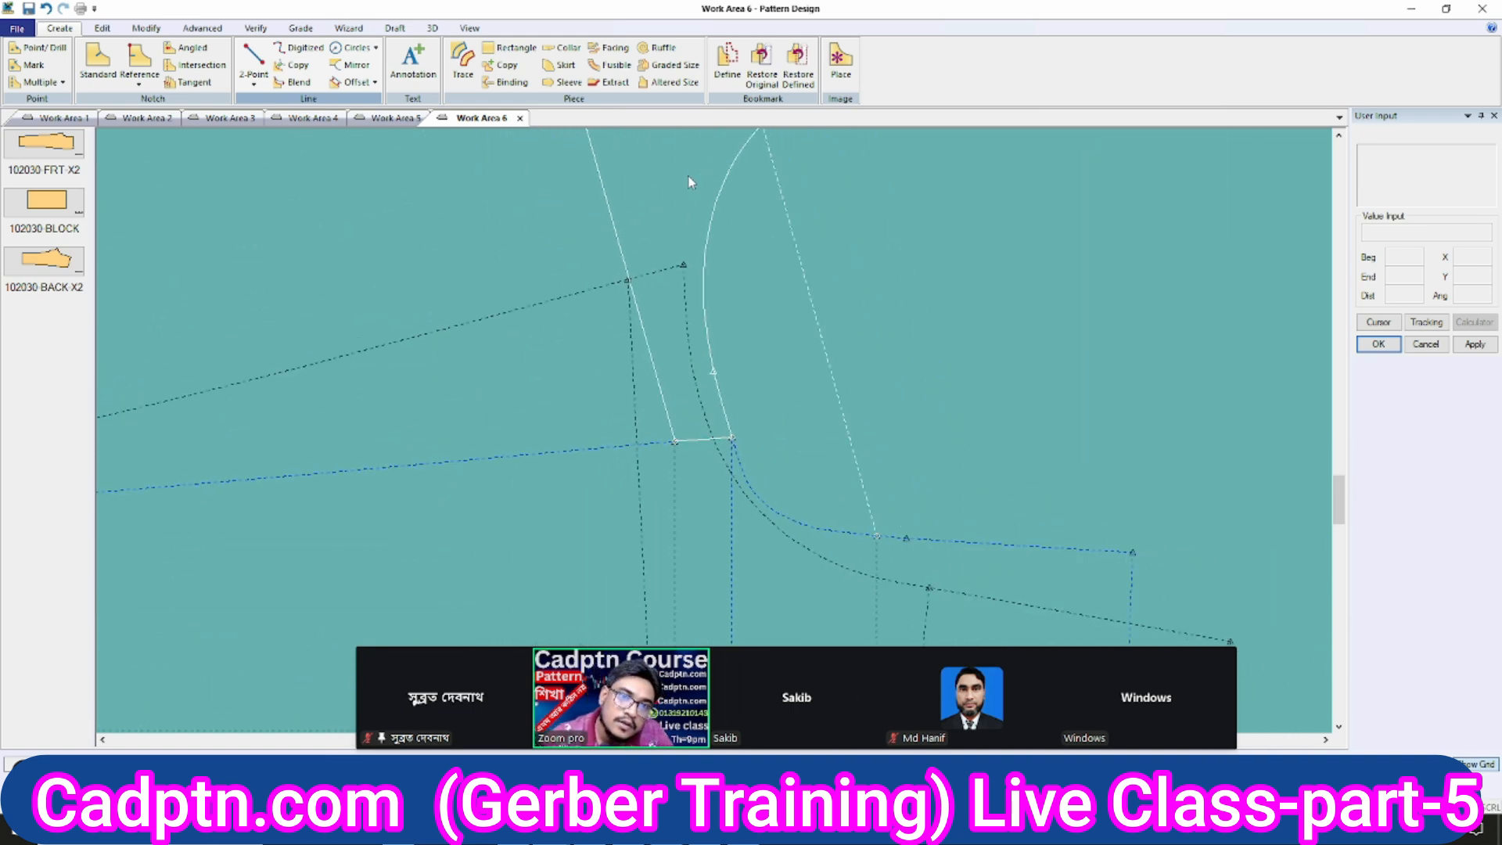
scroll(783, 508, down, 1)
scroll(748, 362, up, 1)
scroll(756, 344, down, 3)
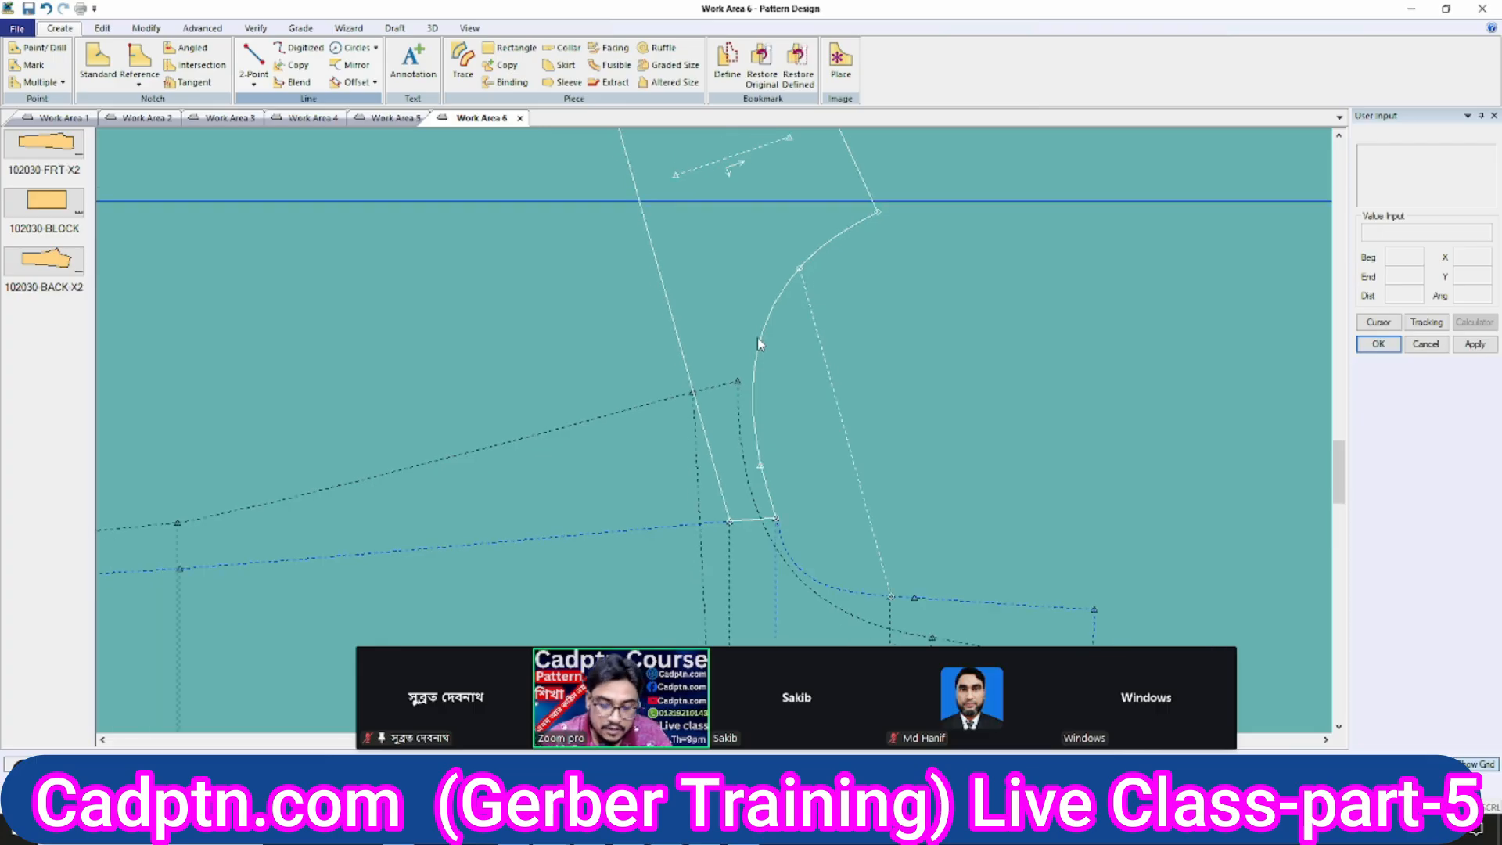
key(m)
scroll(770, 352, up, 4)
click(752, 366)
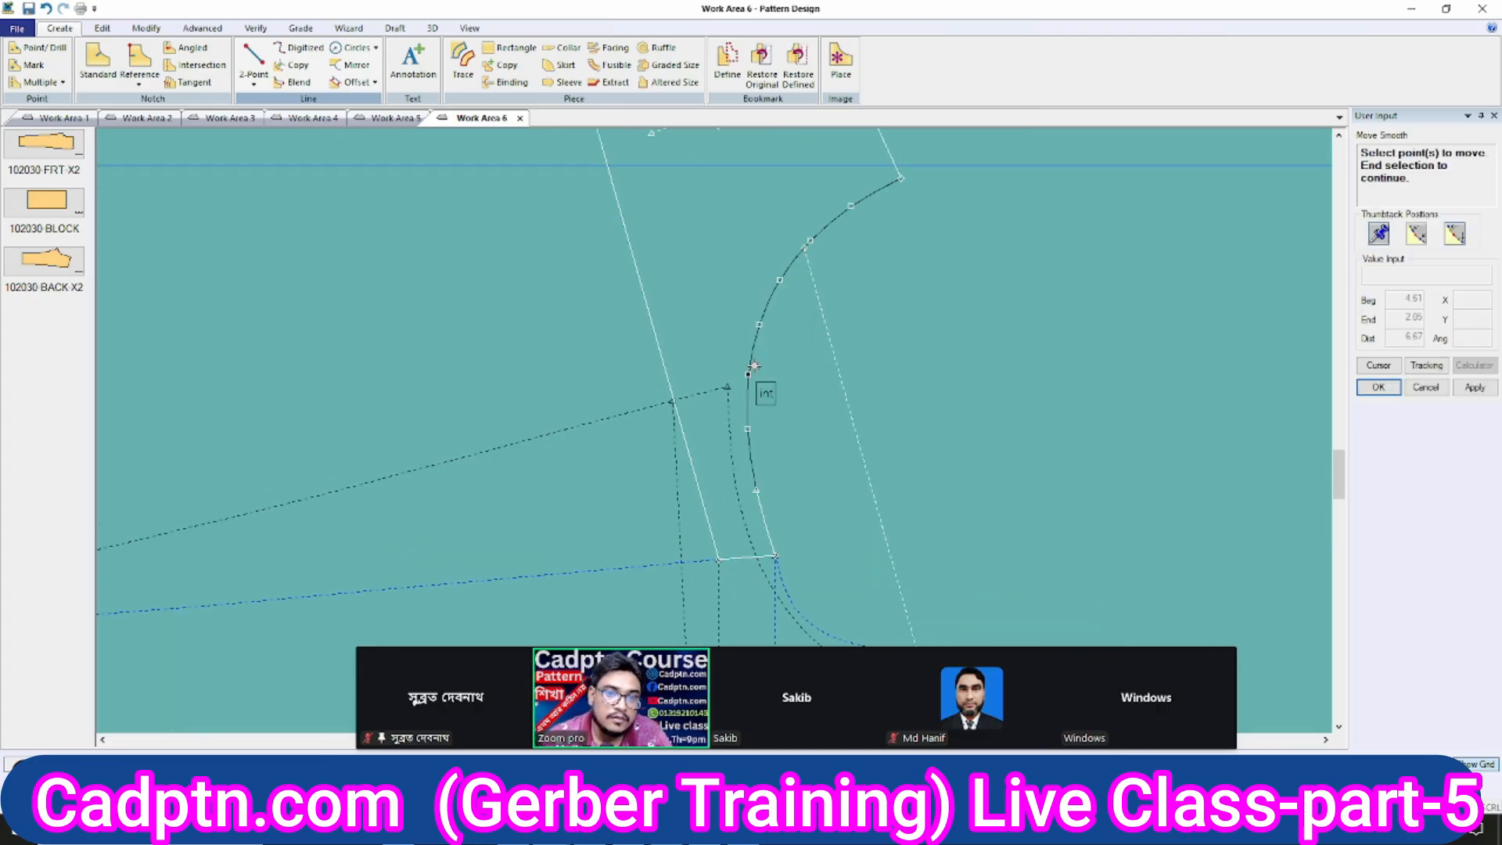
click(751, 368)
scroll(703, 366, up, 1)
right_click(951, 221)
click(947, 222)
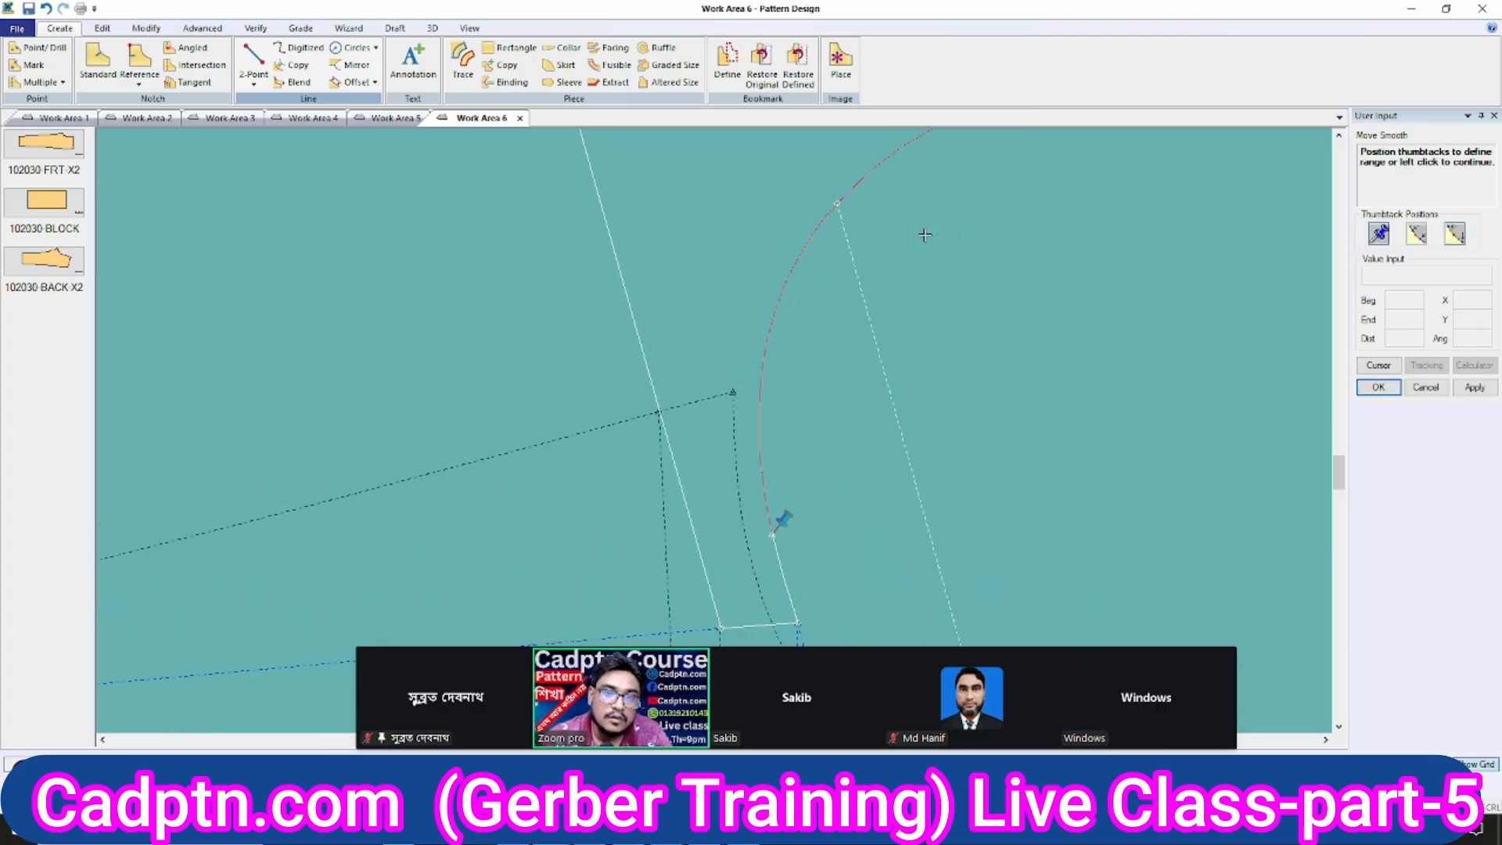
click(925, 235)
right_click(1002, 304)
click(963, 514)
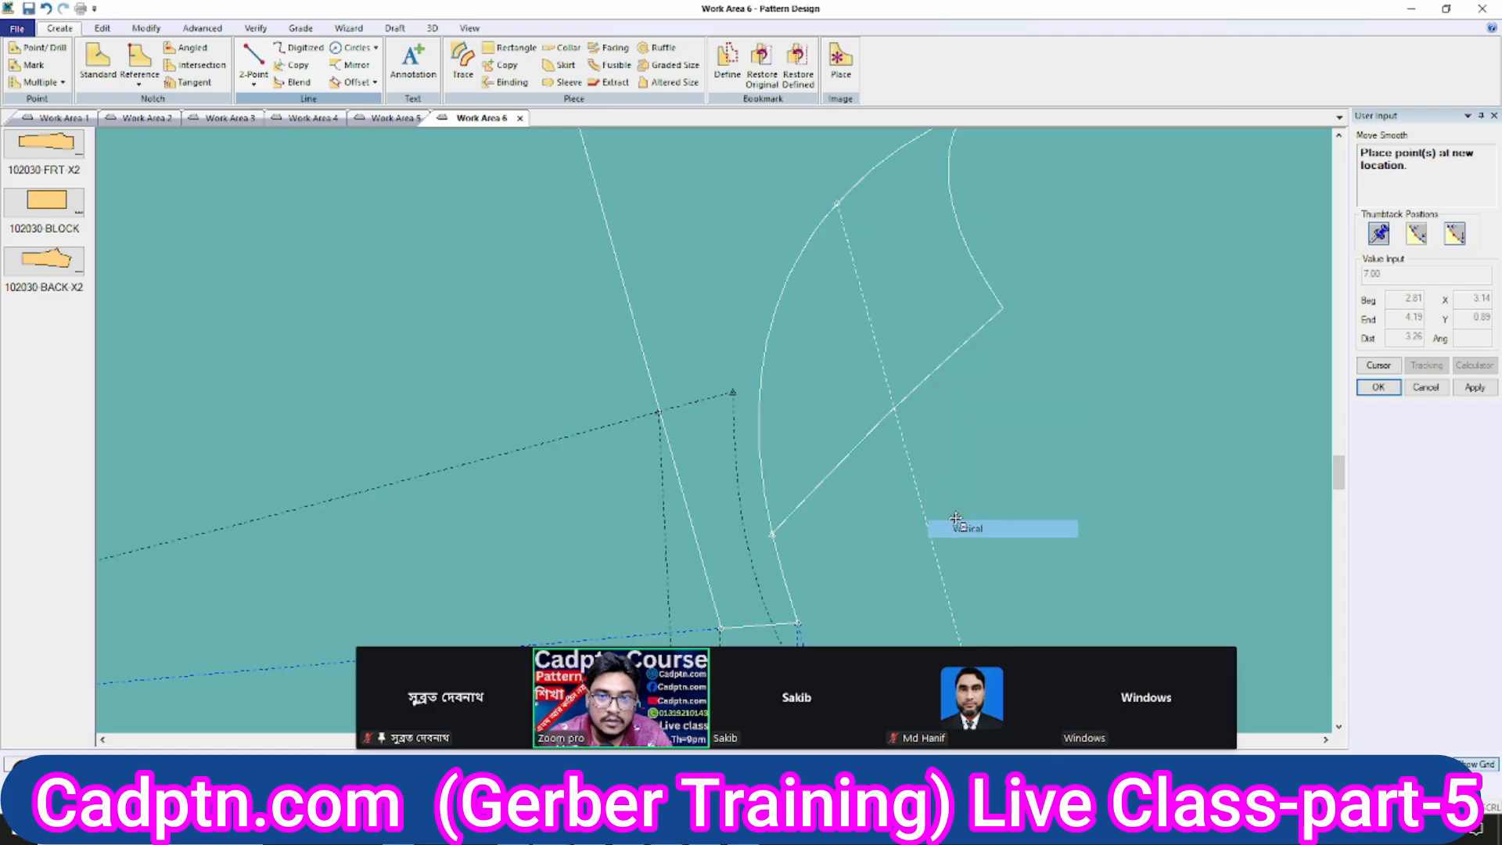
click(706, 347)
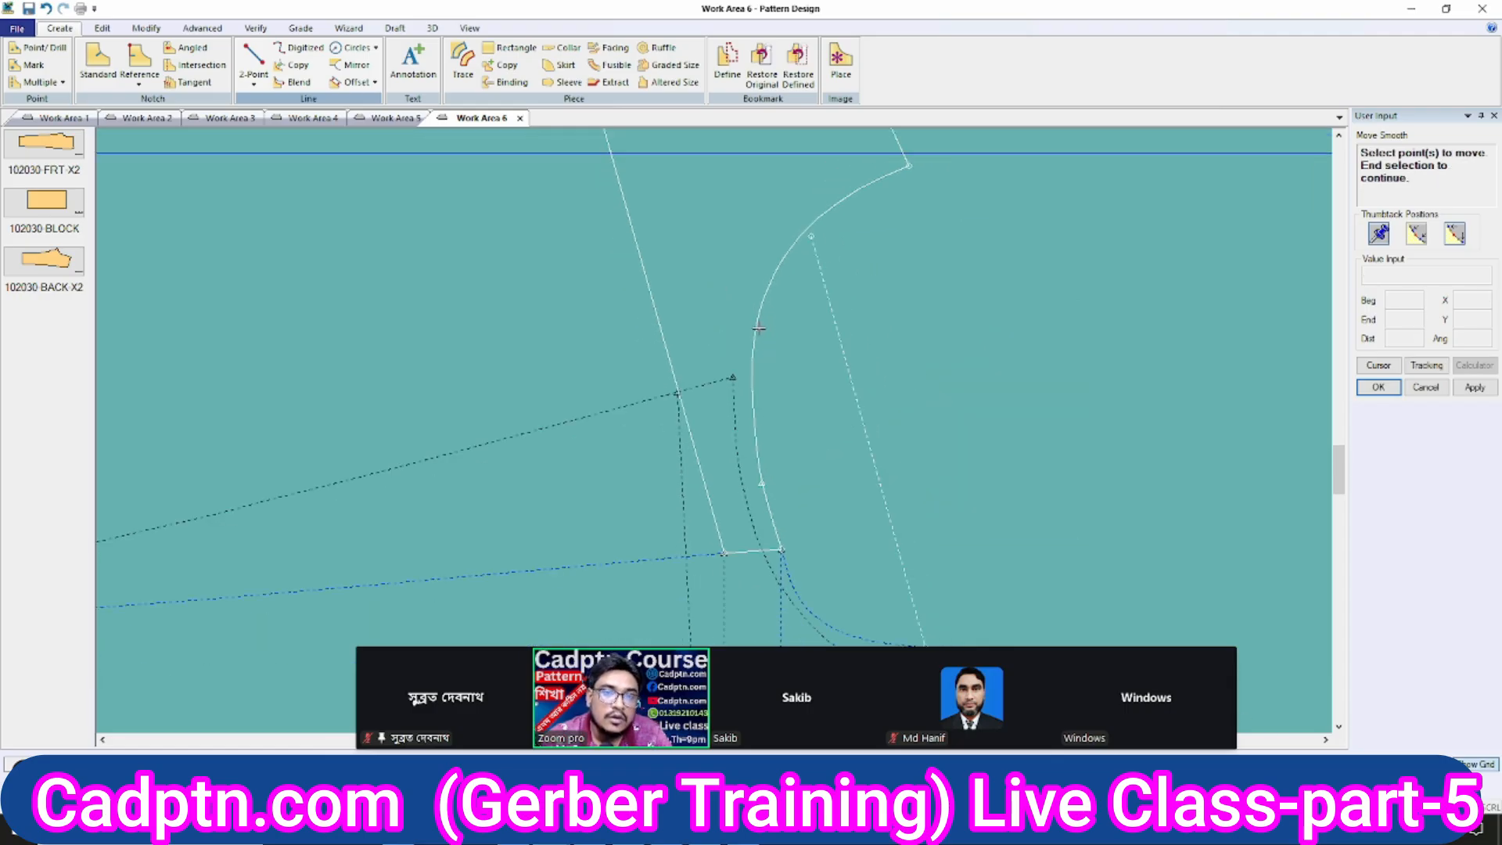
Refine the matched piece's curve with a second Move Smooth on a point closer to its short bottom edge.
click(754, 406)
scroll(896, 420, up, 3)
right_click(970, 256)
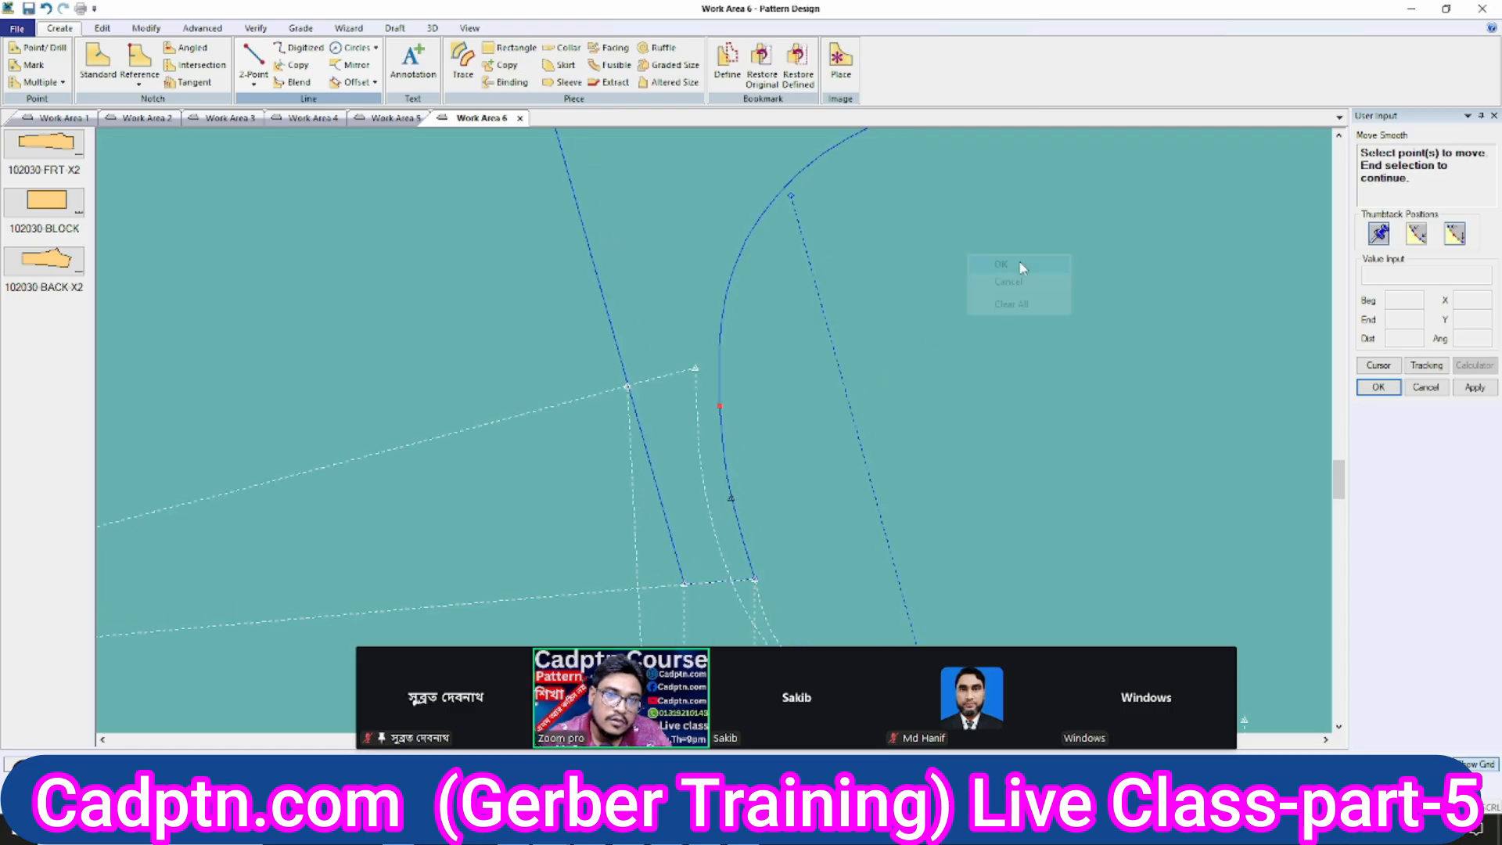
click(1022, 267)
right_click(943, 269)
click(992, 280)
right_click(906, 270)
click(966, 485)
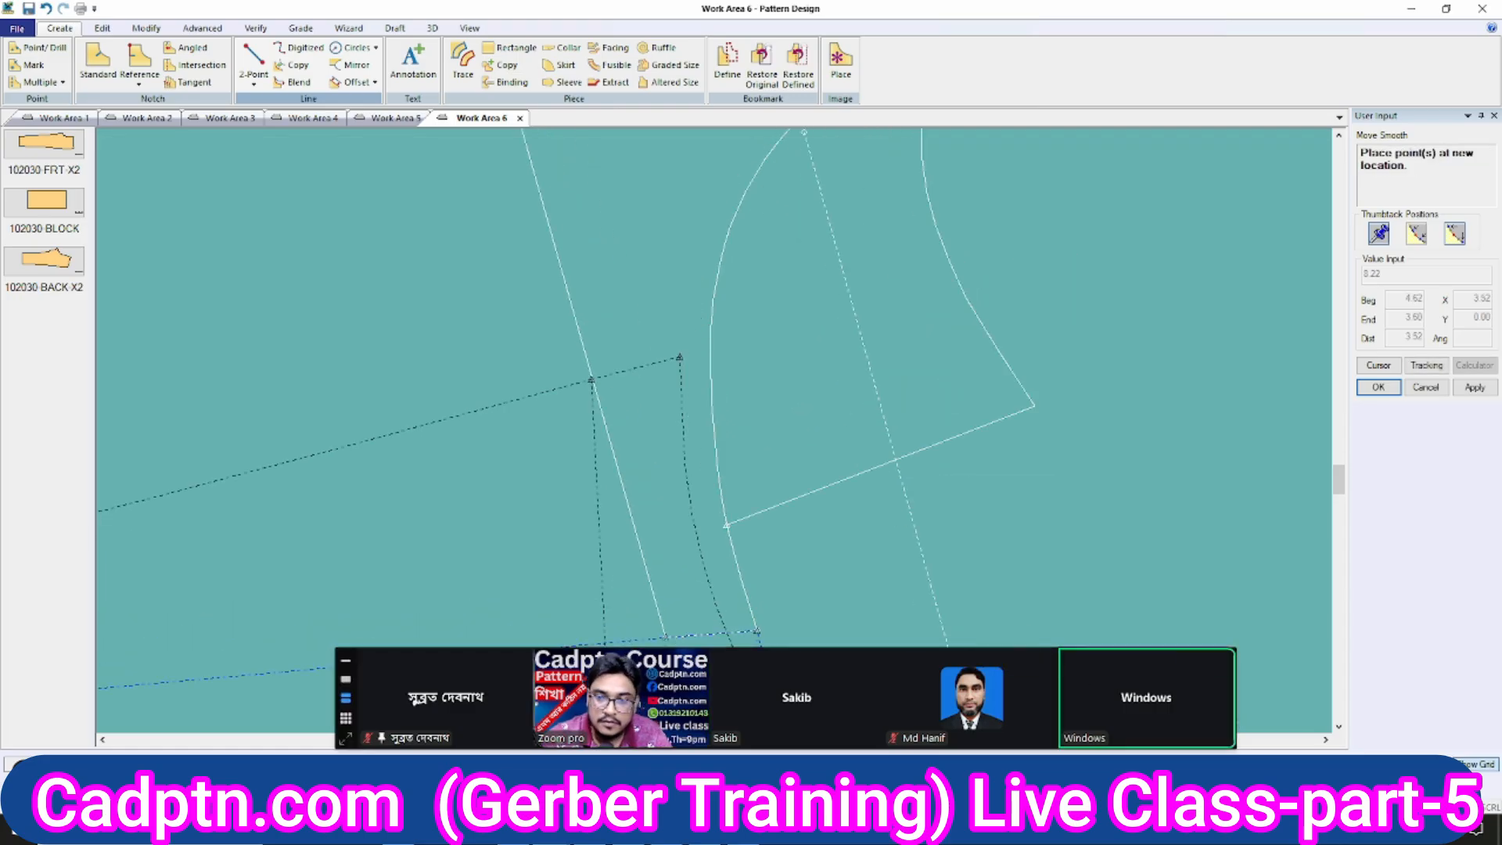
click(730, 221)
Move the matched piece clear of the block into the empty area beside its waist end.
scroll(797, 290, down, 3)
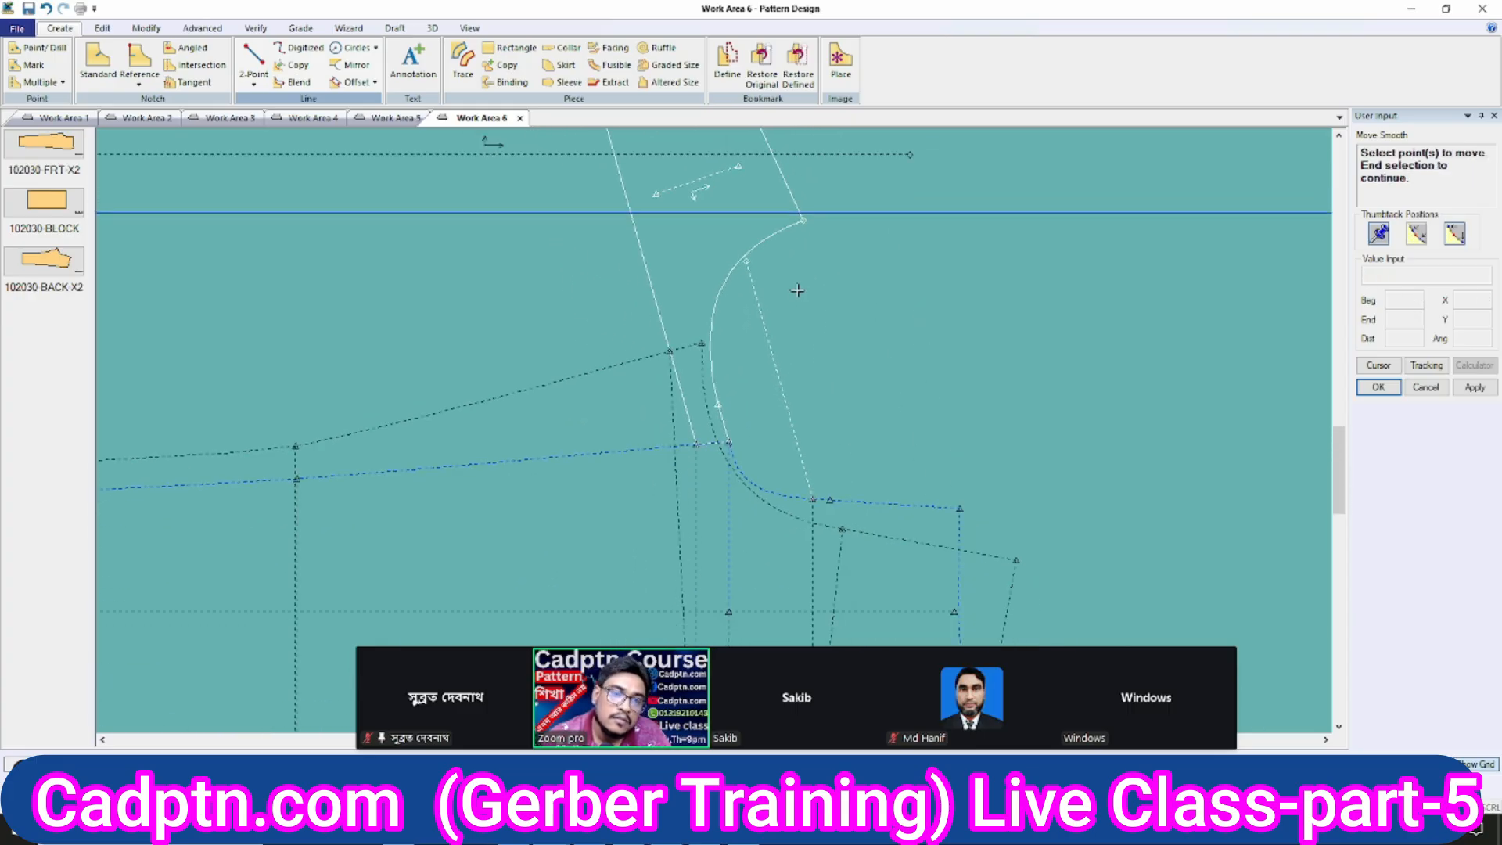
scroll(814, 282, down, 1)
scroll(859, 257, down, 5)
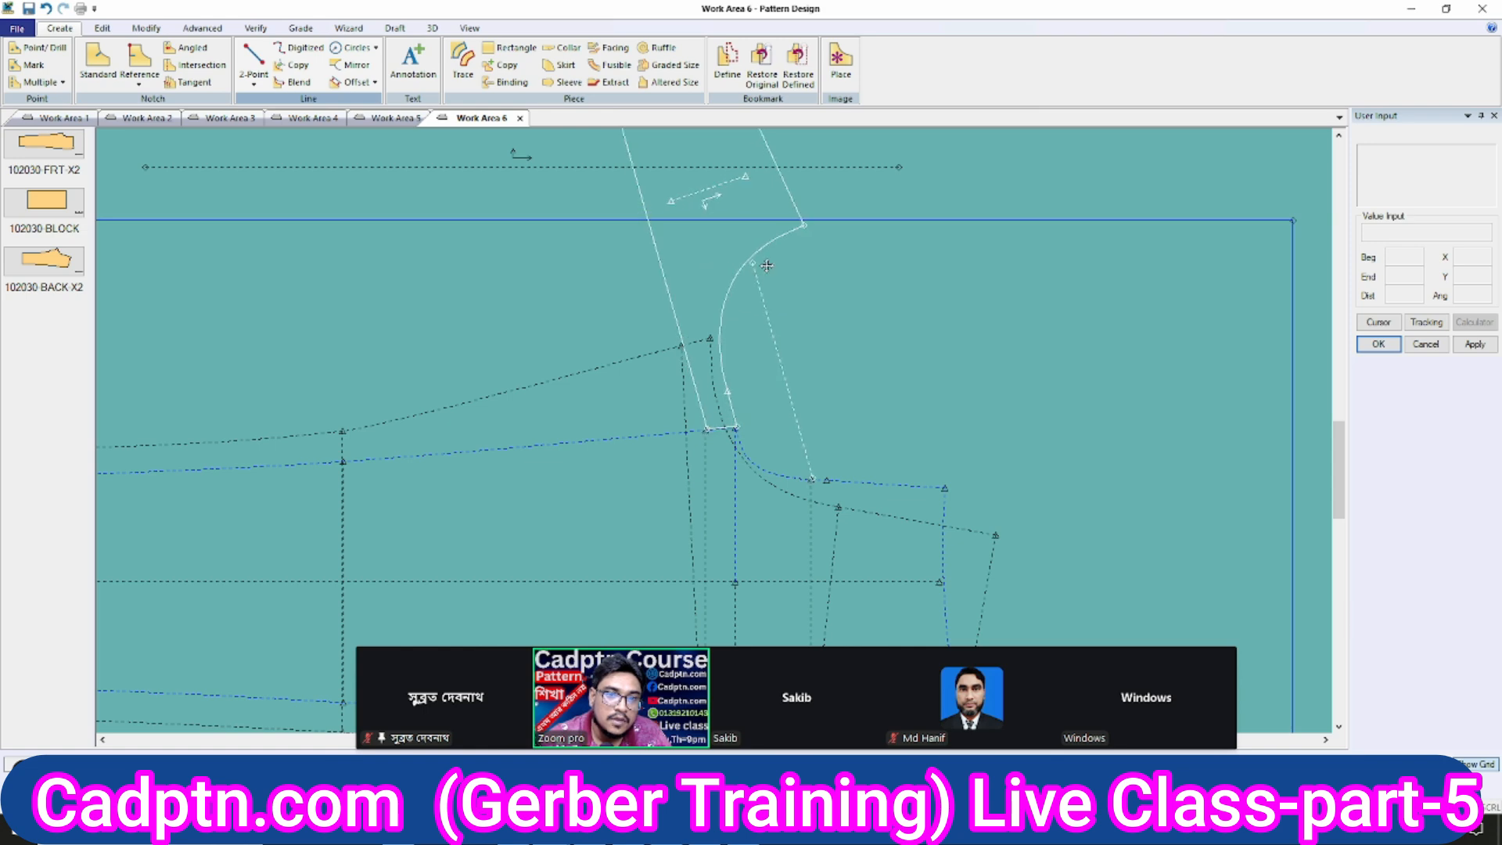
scroll(1045, 501, up, 1)
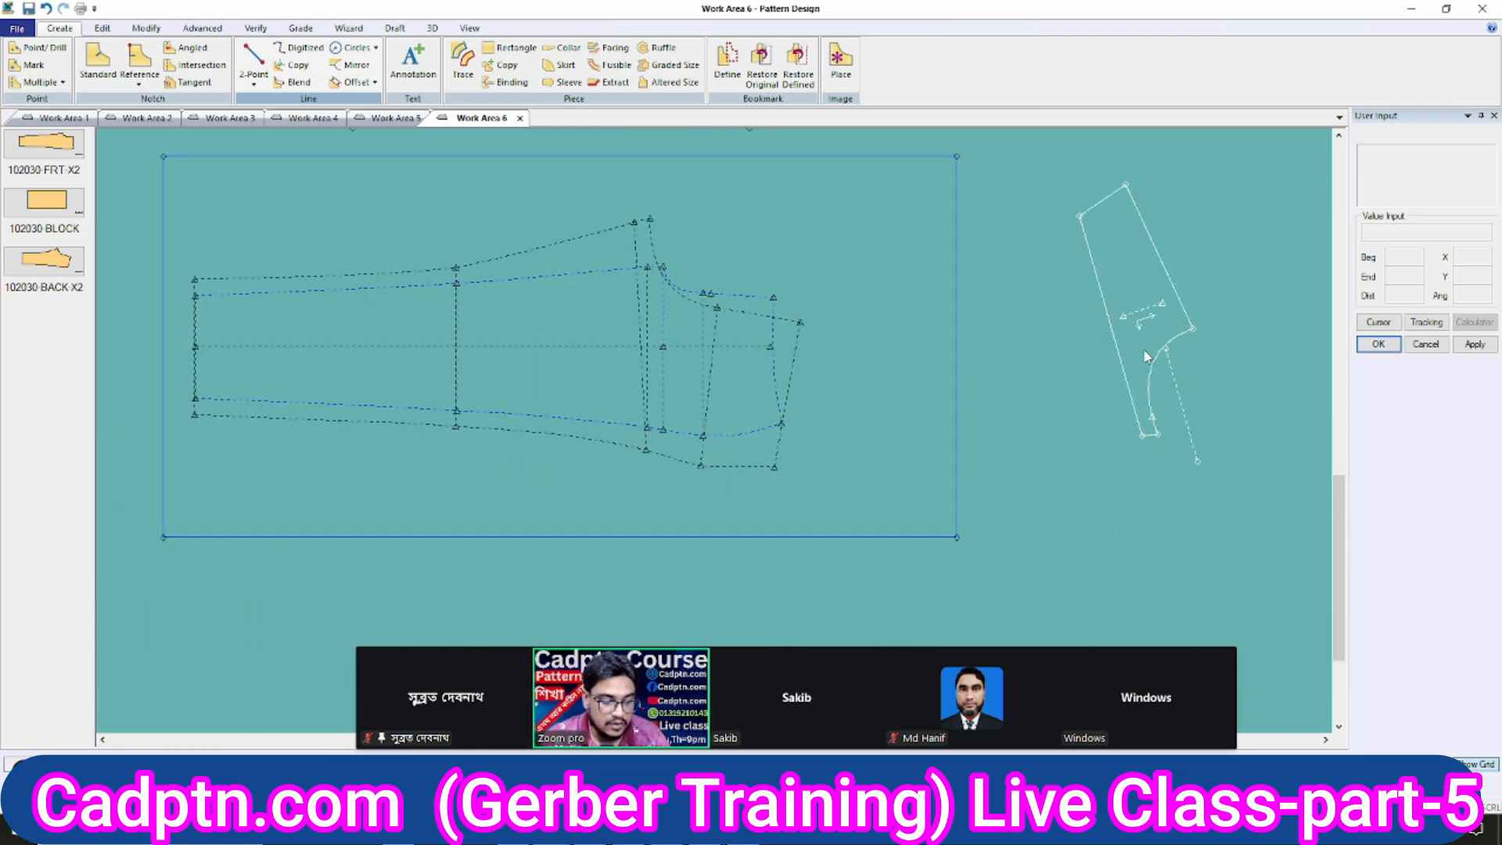
Save the trouser block, overwriting the existing 102030-BLOCK piece data.
key(ctrl+s)
click(614, 386)
right_click(946, 251)
click(946, 250)
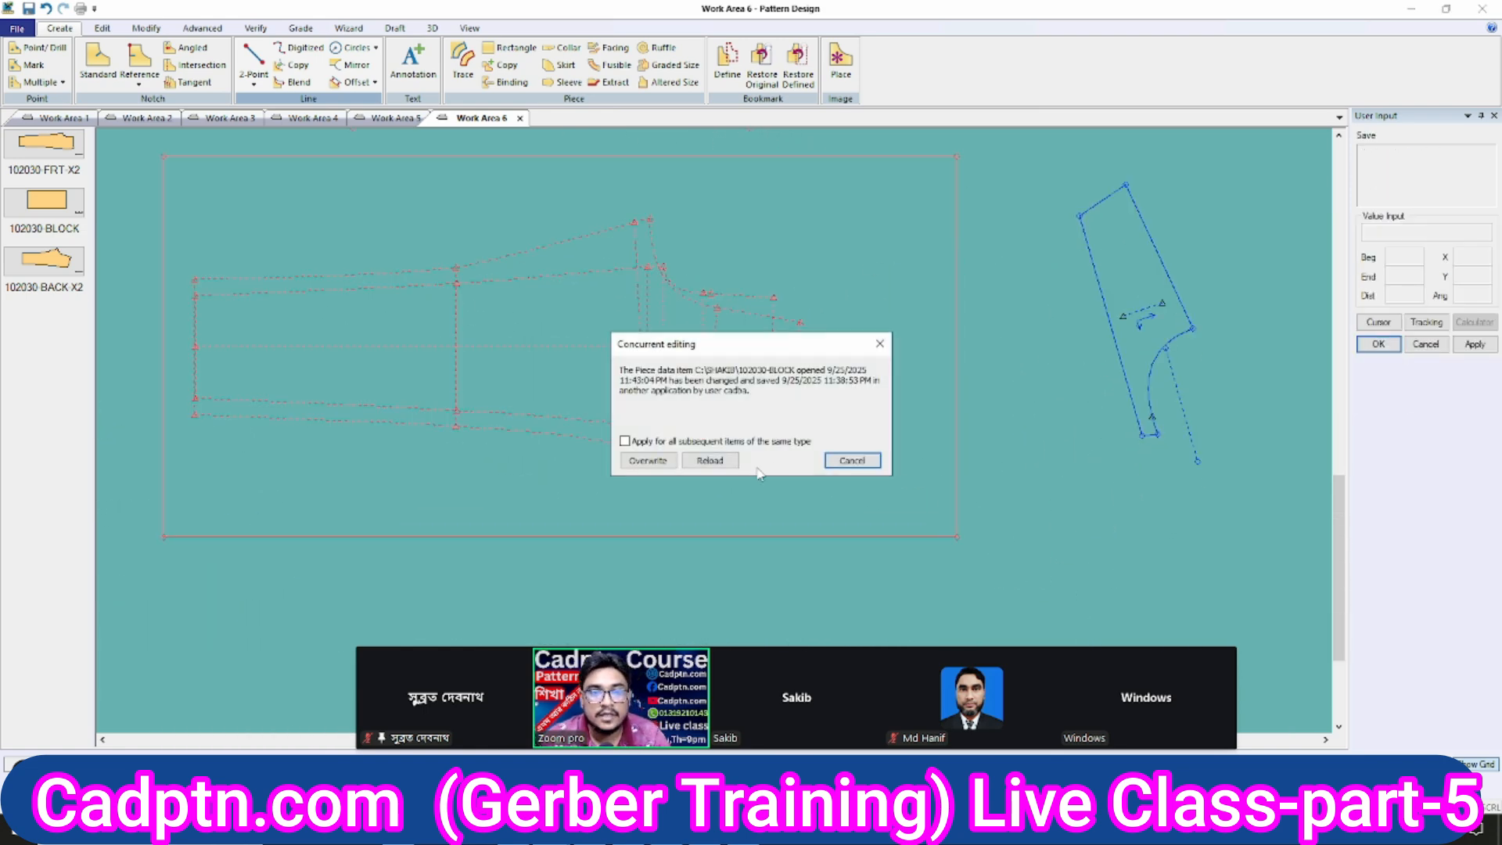
click(644, 461)
right_click(1023, 307)
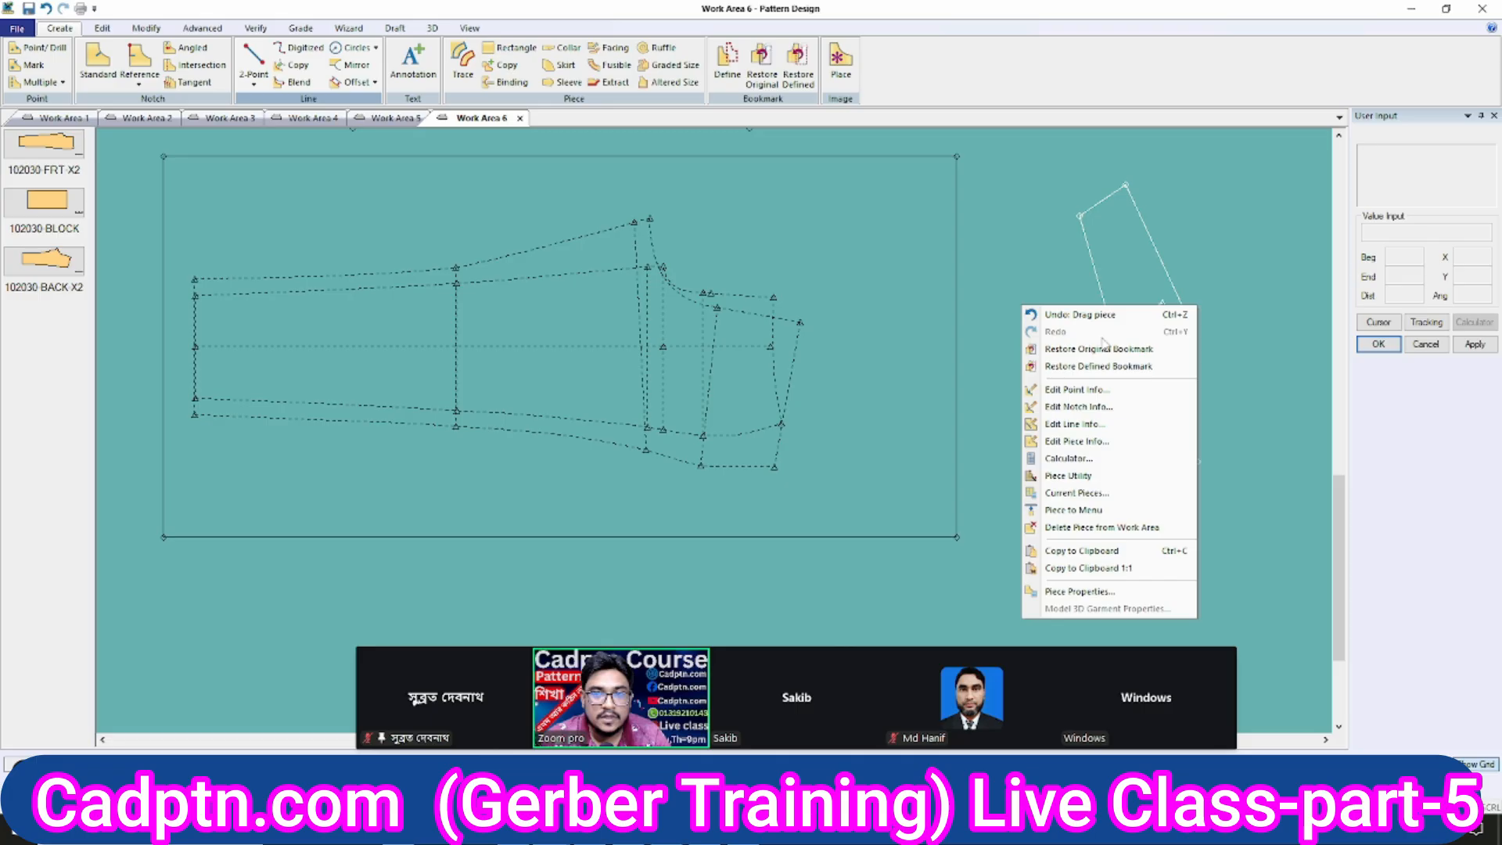
Realign the separate curved piece to its grain line in the empty area beside the block.
click(1112, 268)
key(ctrl+g)
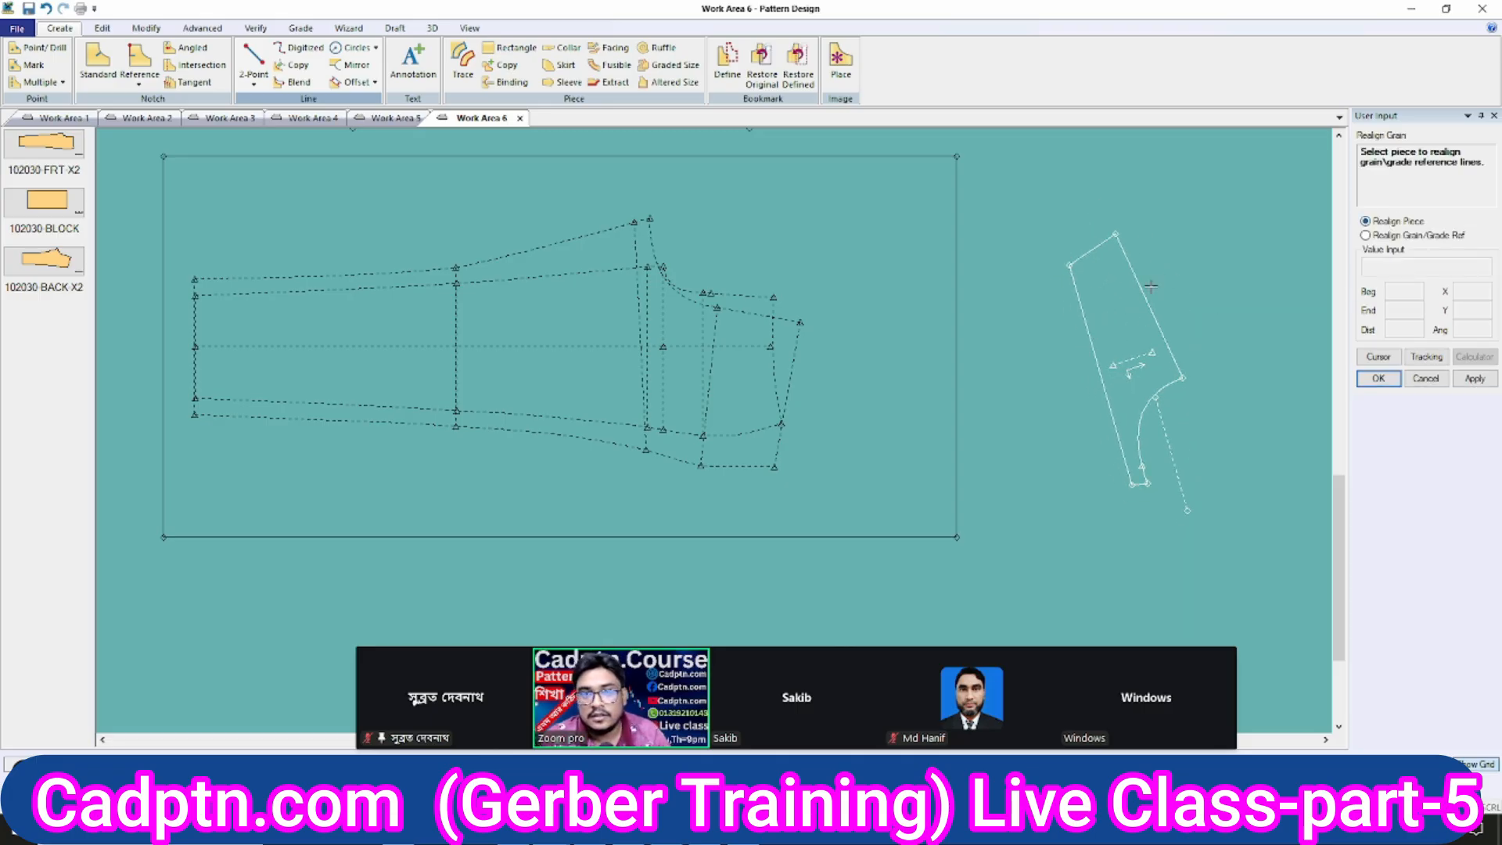
click(1132, 369)
right_click(1192, 289)
right_click(1194, 290)
Set the curved piece onto the block, matching its short end corner to the back crotch point.
click(1111, 262)
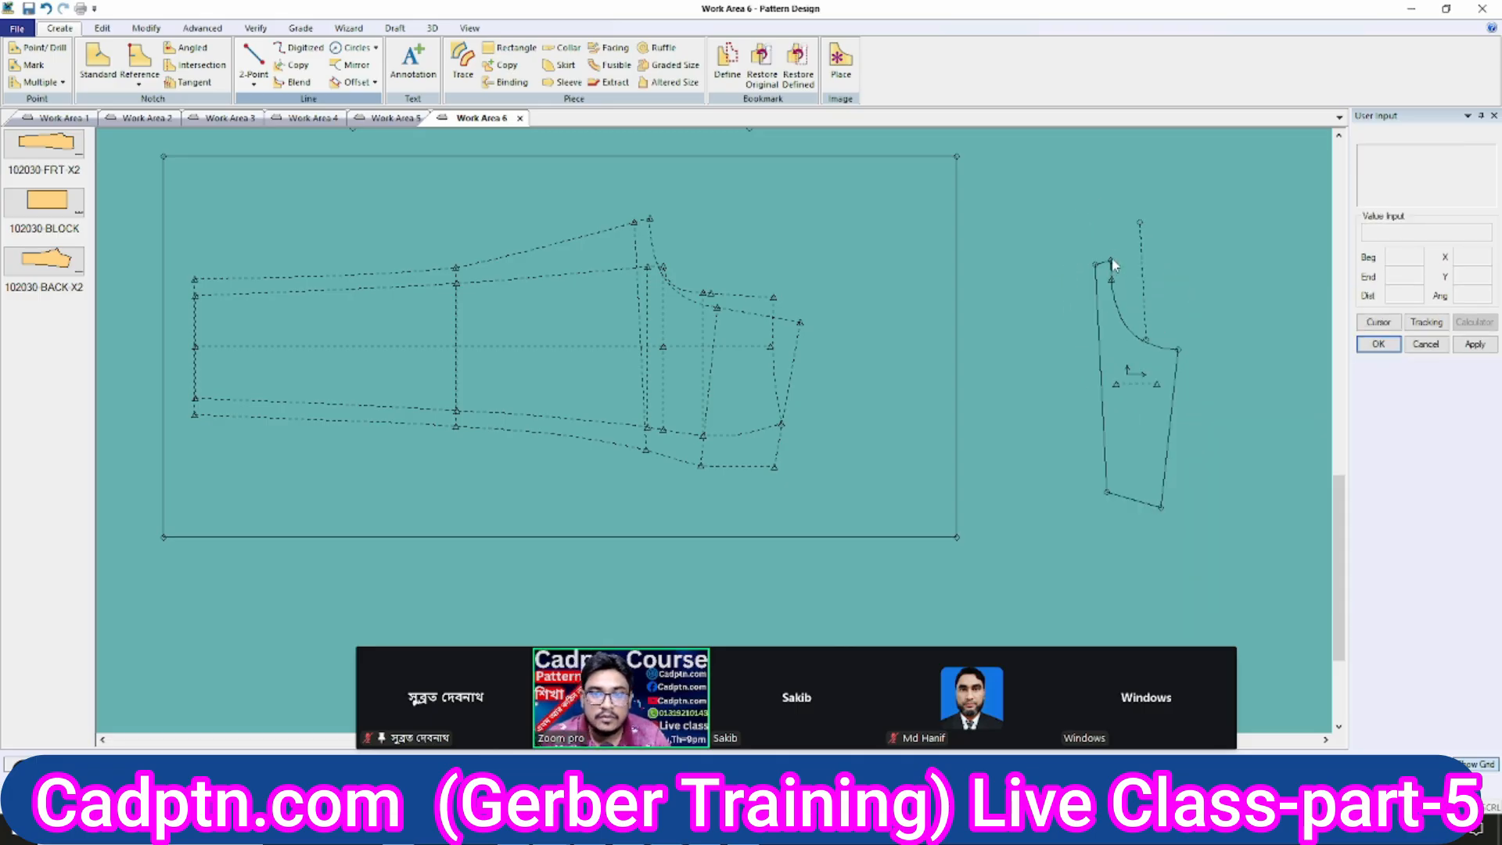
click(1114, 266)
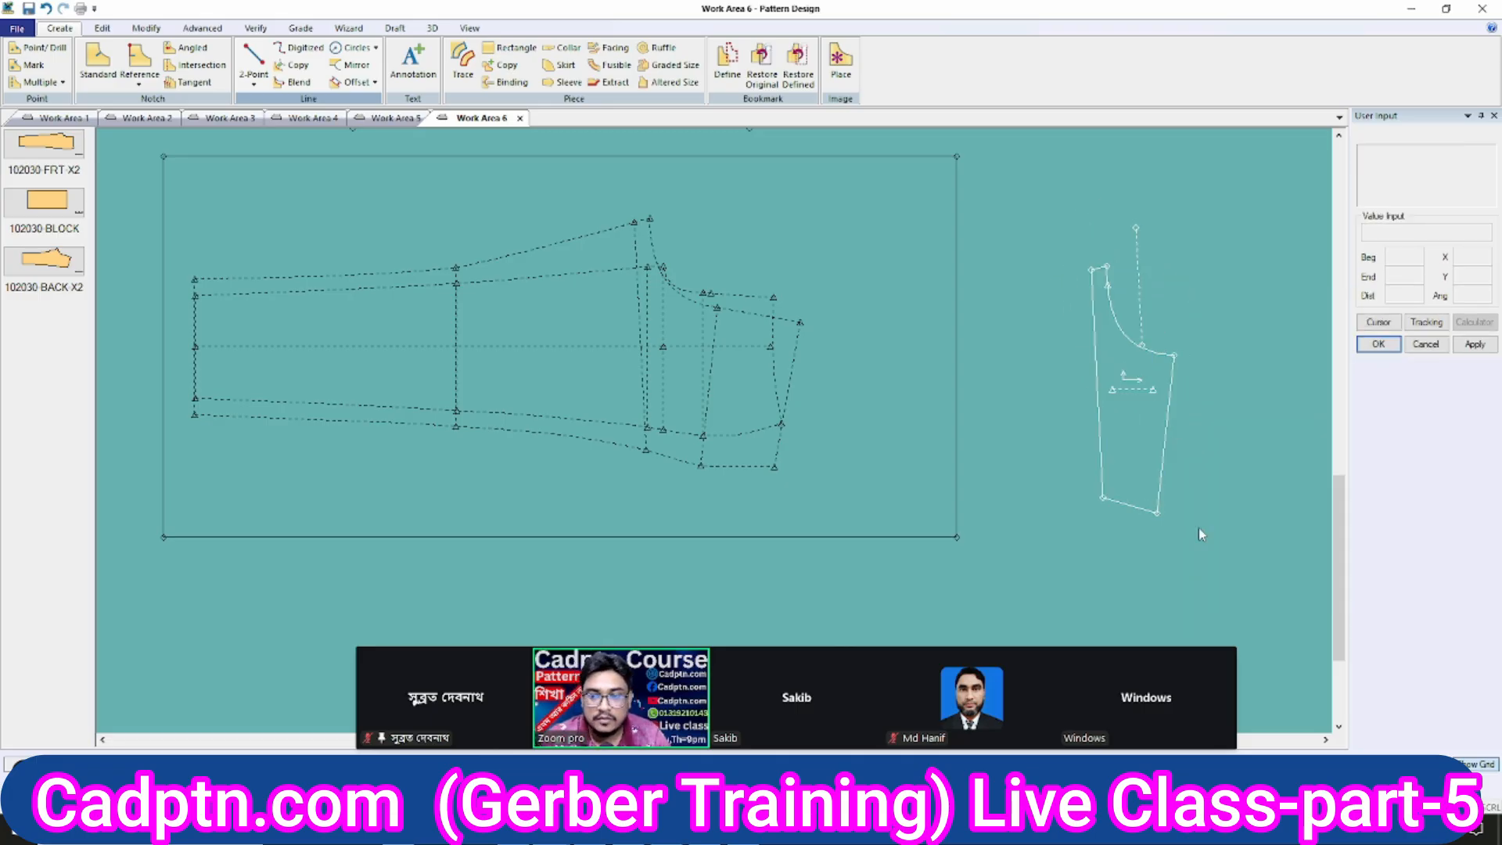
click(1105, 272)
scroll(1105, 270, up, 3)
scroll(1140, 326, down, 2)
scroll(390, 191, up, 3)
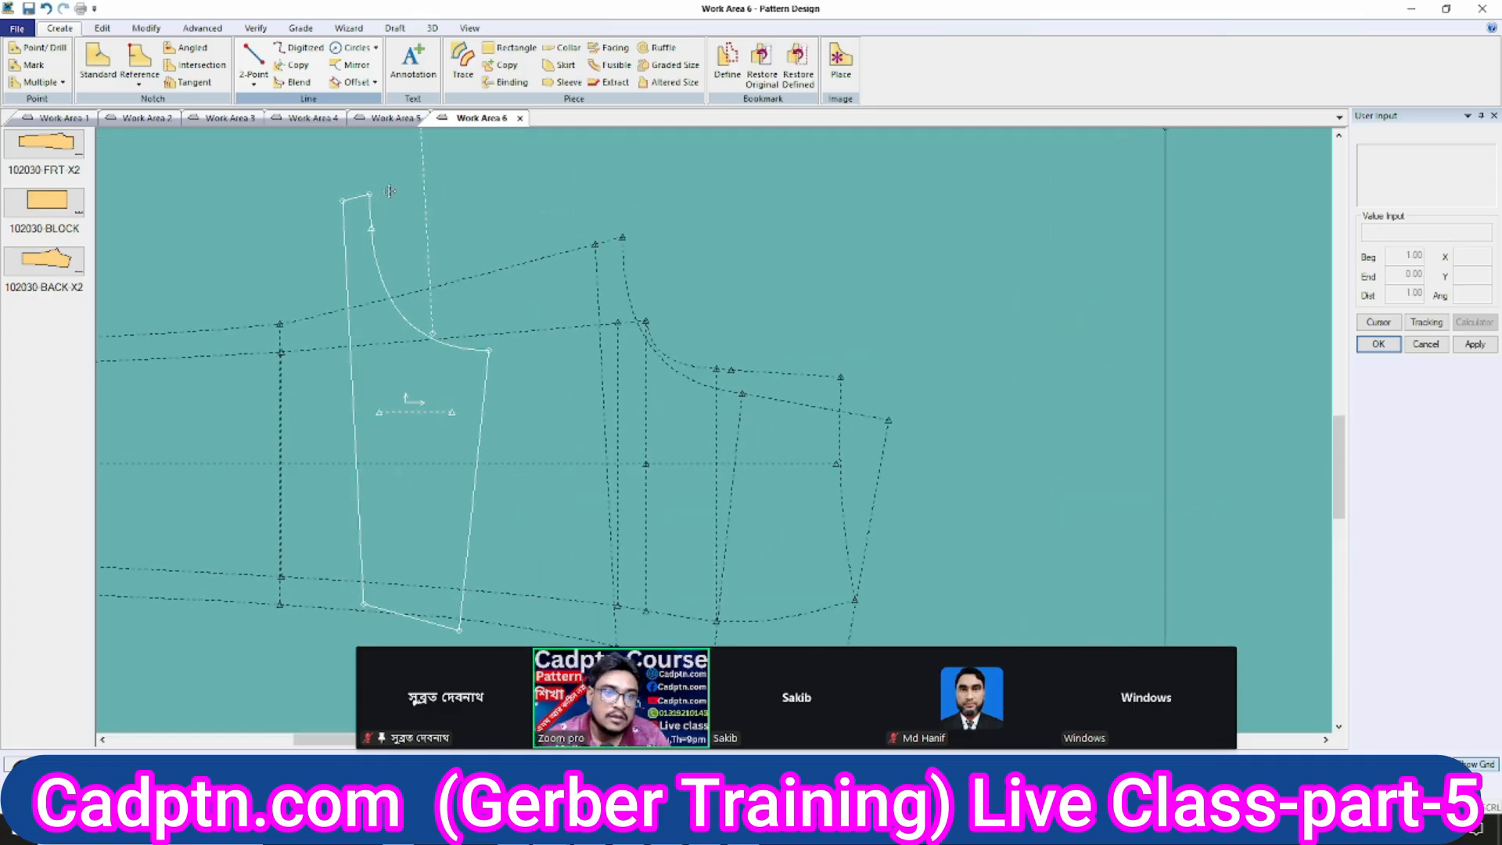
scroll(485, 223, up, 2)
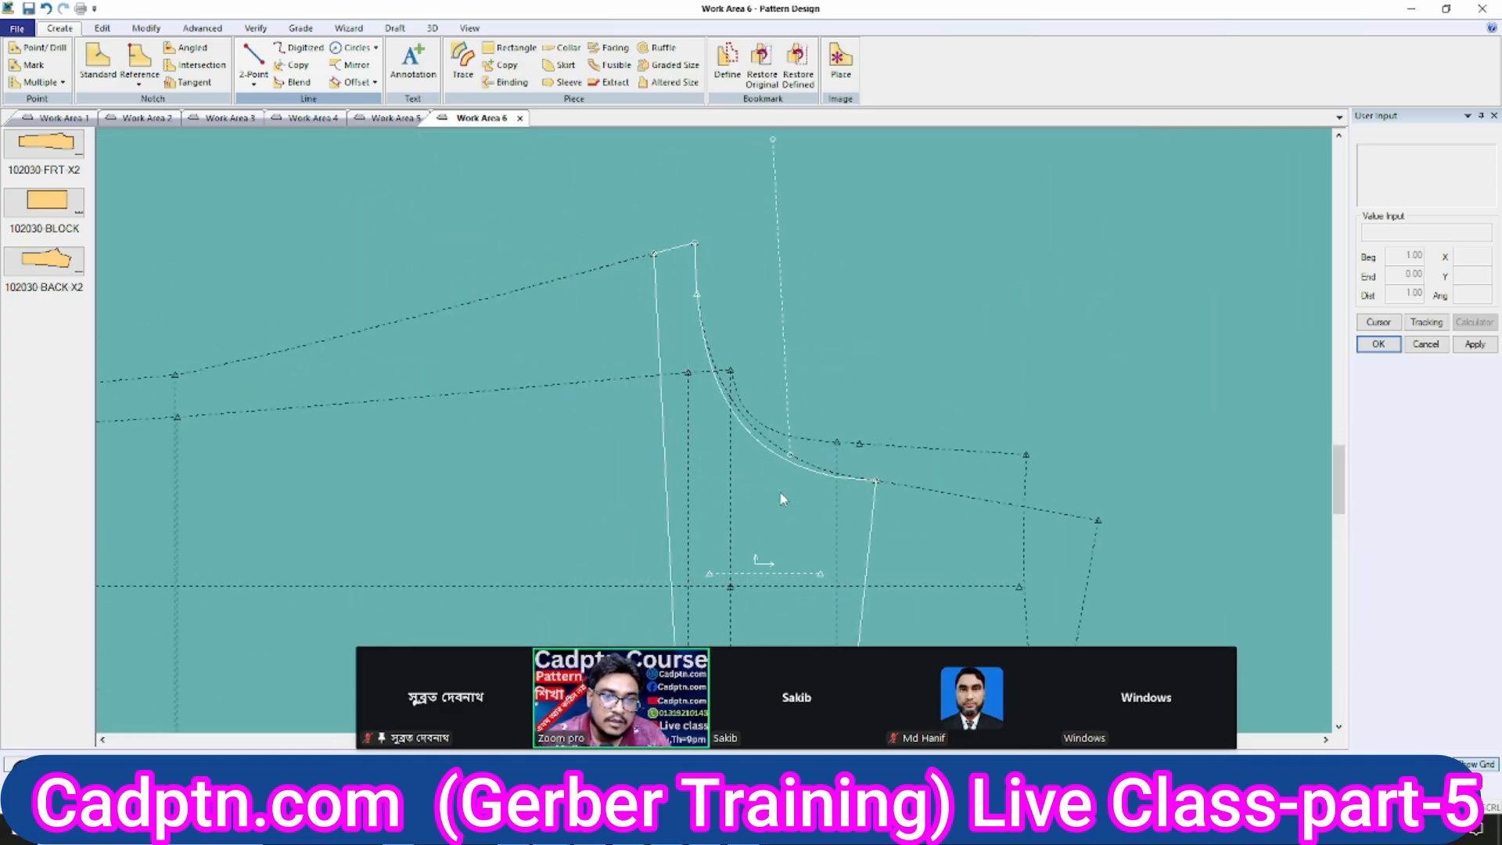
scroll(783, 499, up, 2)
scroll(791, 447, up, 2)
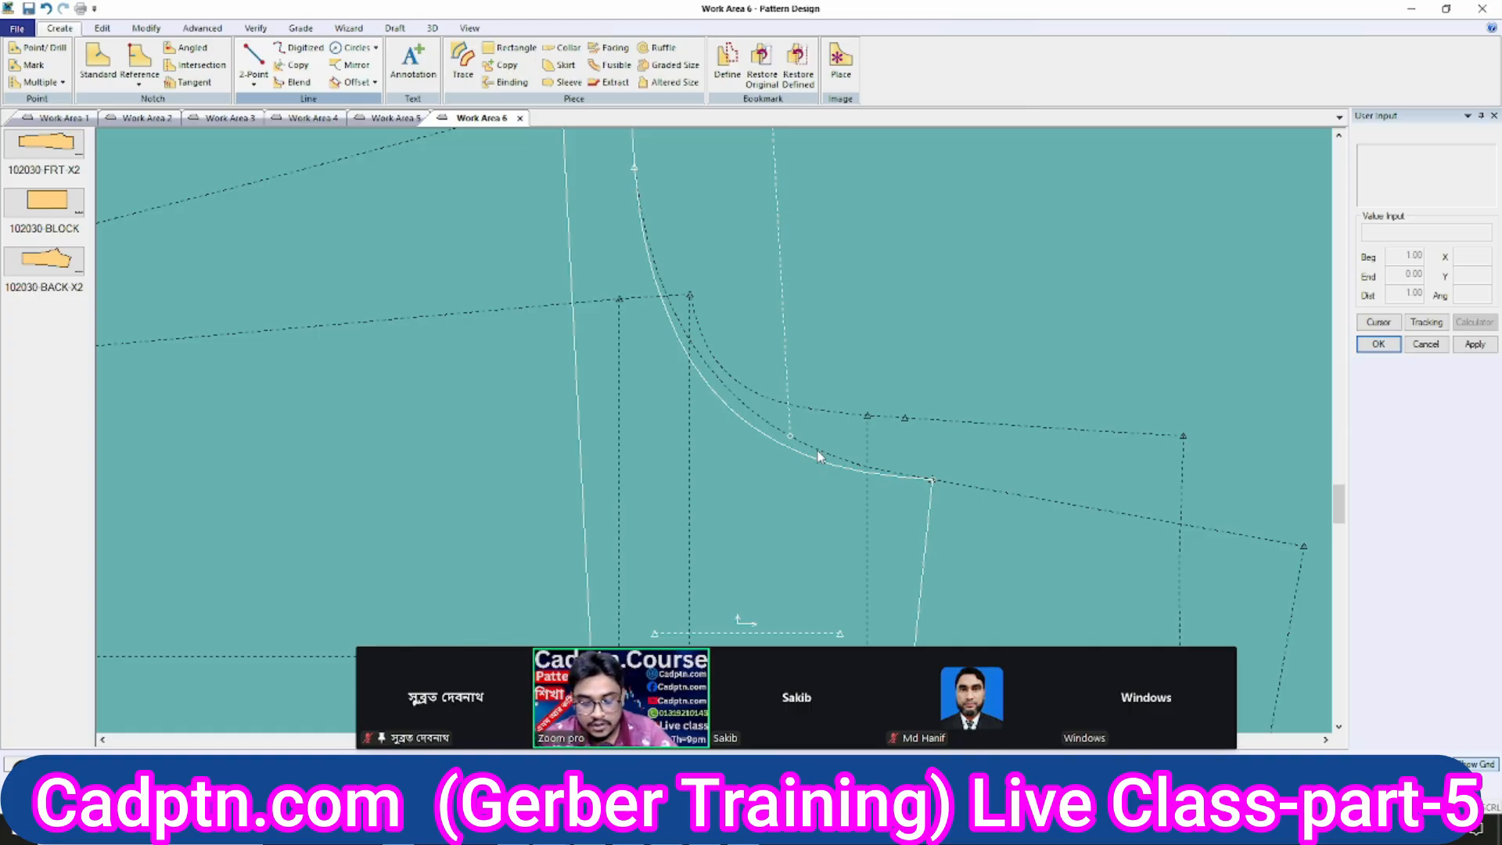
Compare the set piece's curve with the block's back crotch curve up close along their length.
key(m)
scroll(766, 429, up, 2)
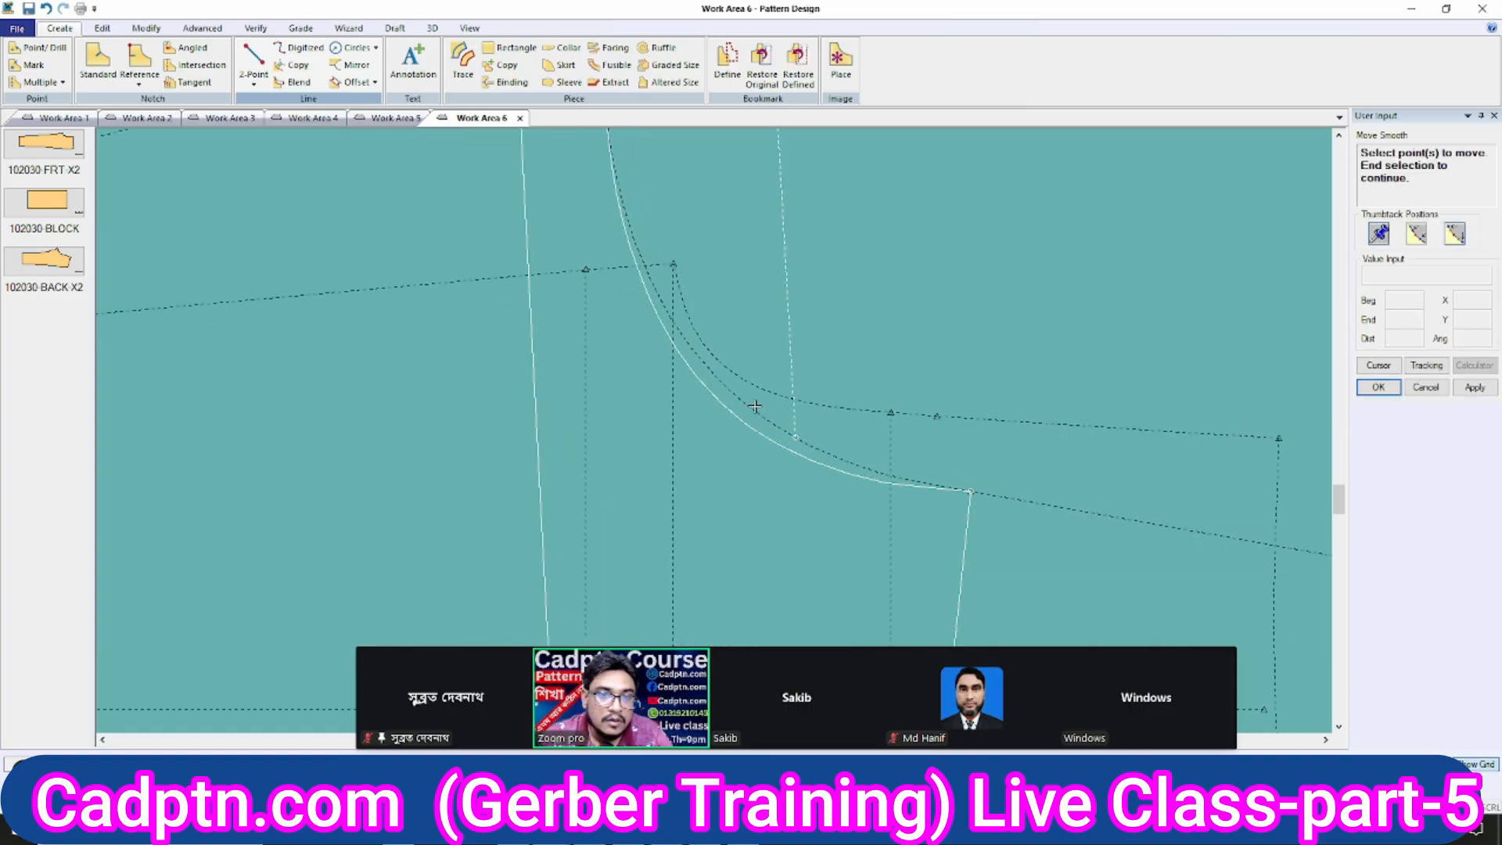
scroll(751, 422, up, 10)
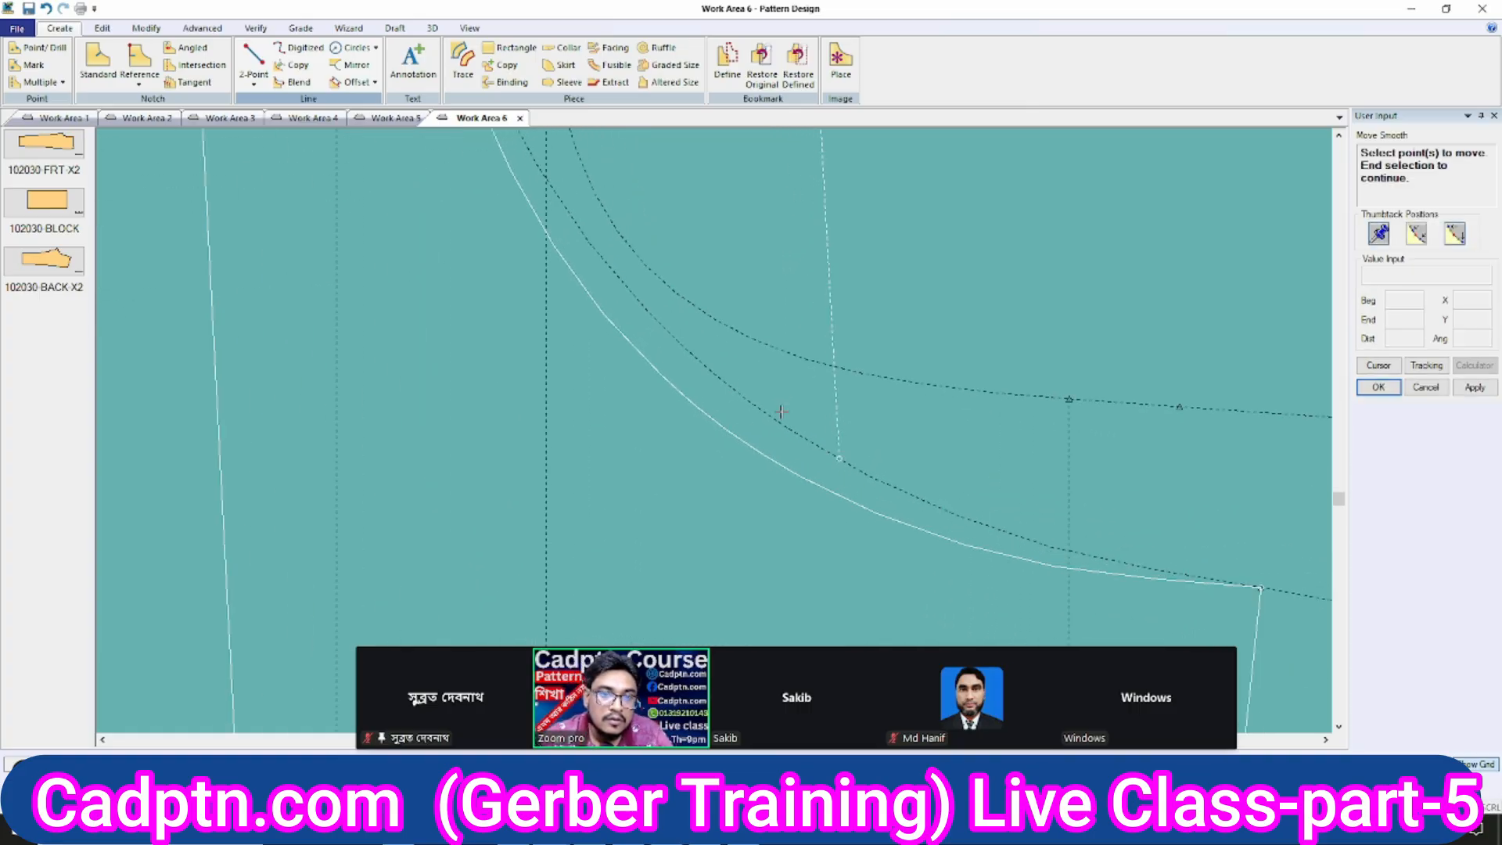
scroll(664, 399, down, 8)
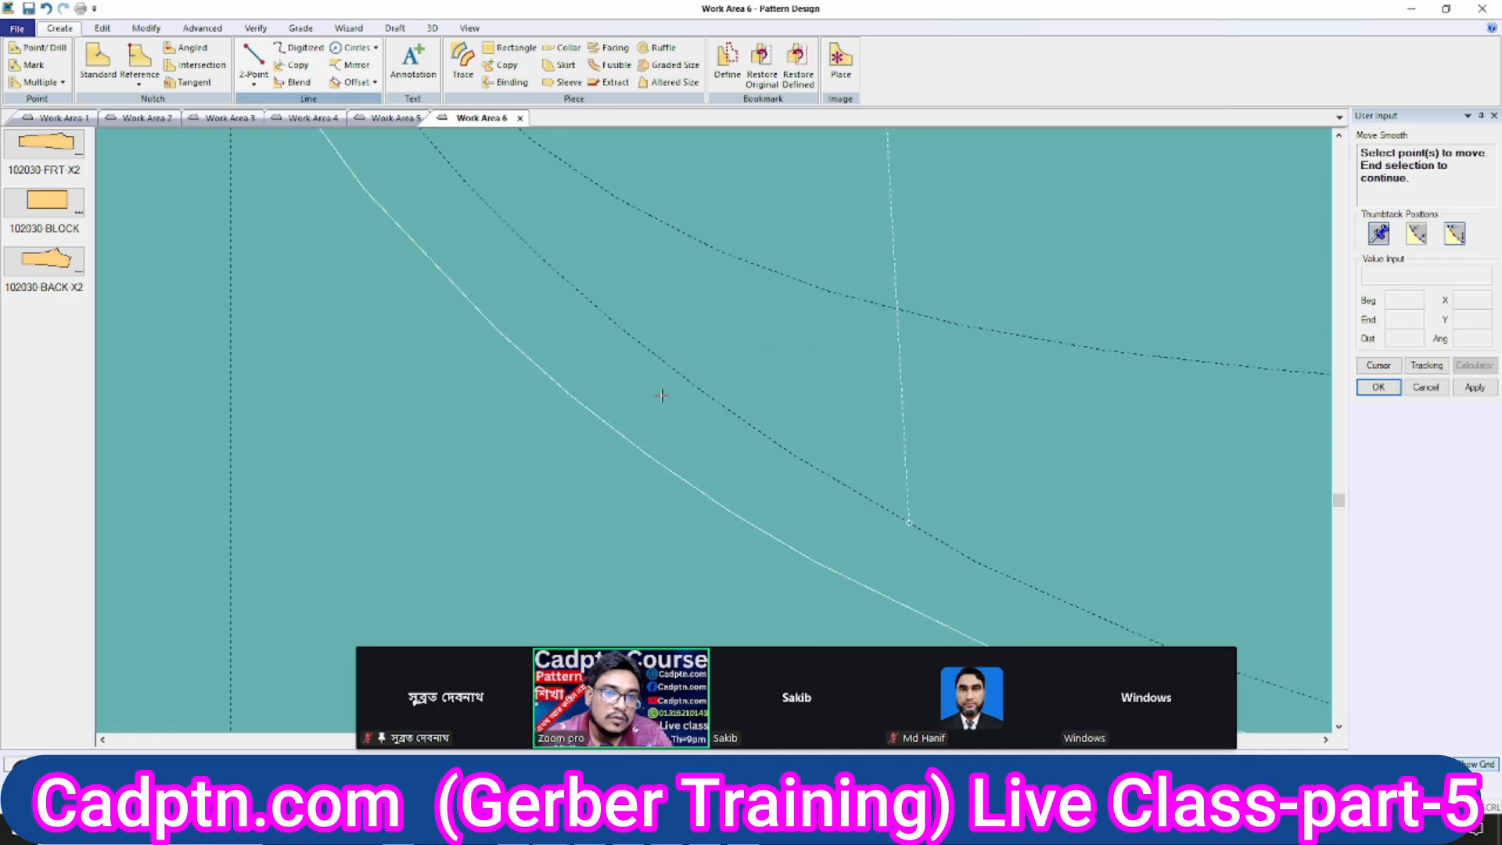
scroll(626, 358, up, 3)
scroll(626, 358, up, 3)
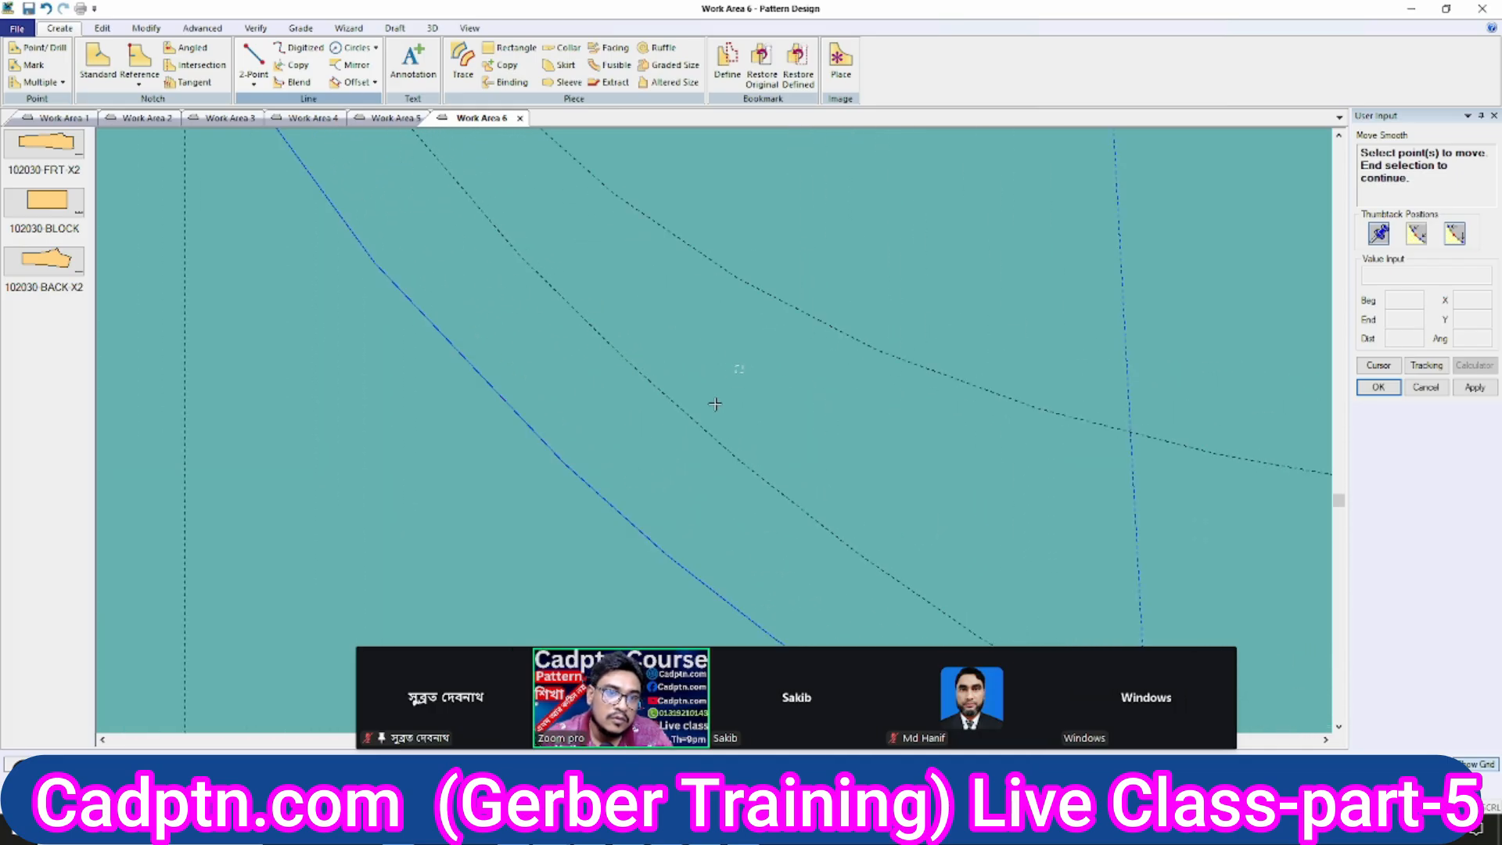
drag(726, 393, 495, 252)
scroll(753, 420, down, 6)
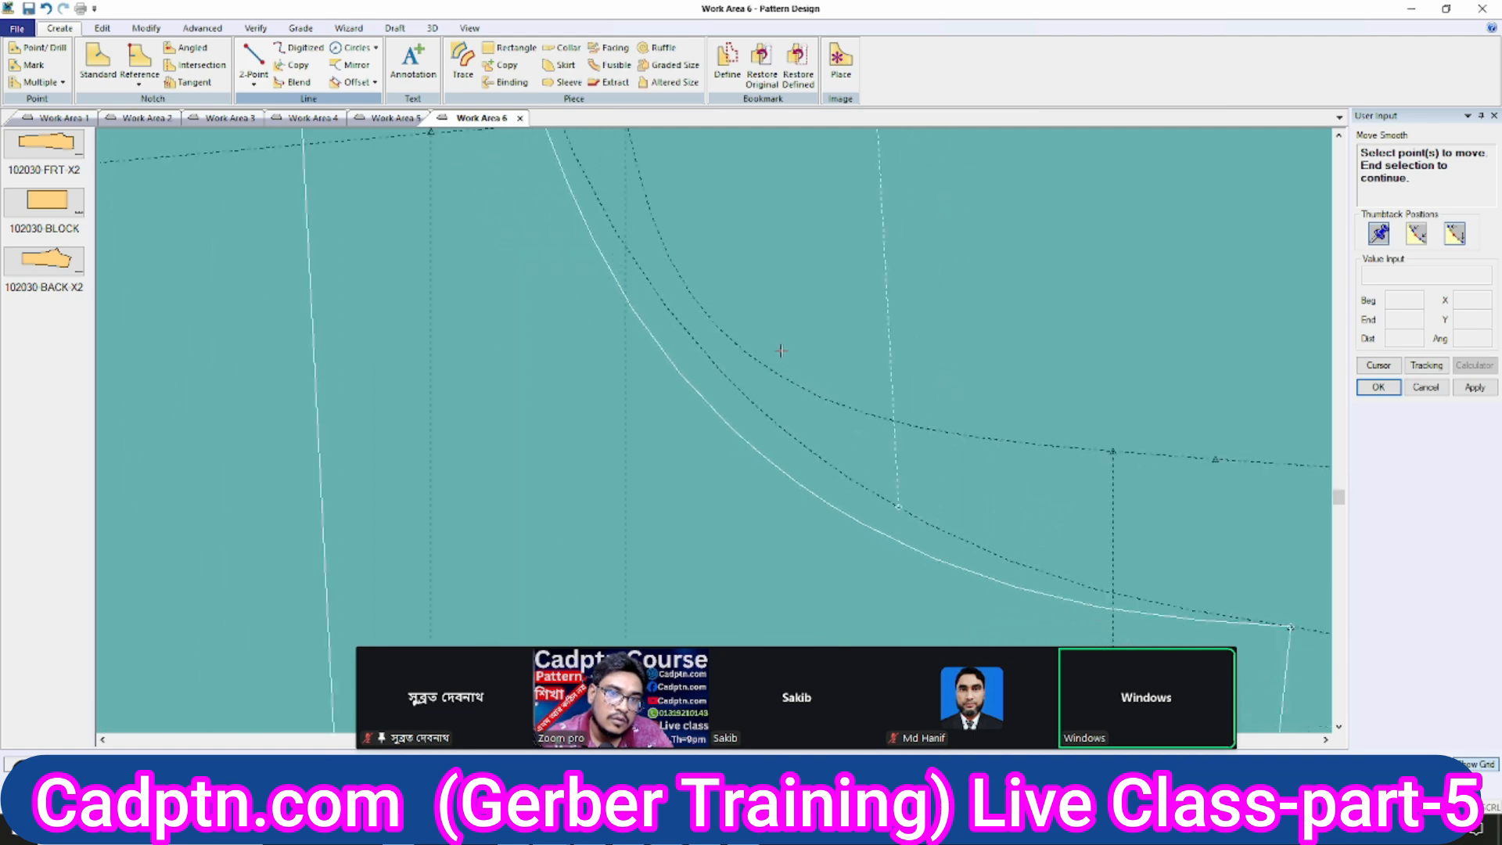
scroll(701, 267, down, 4)
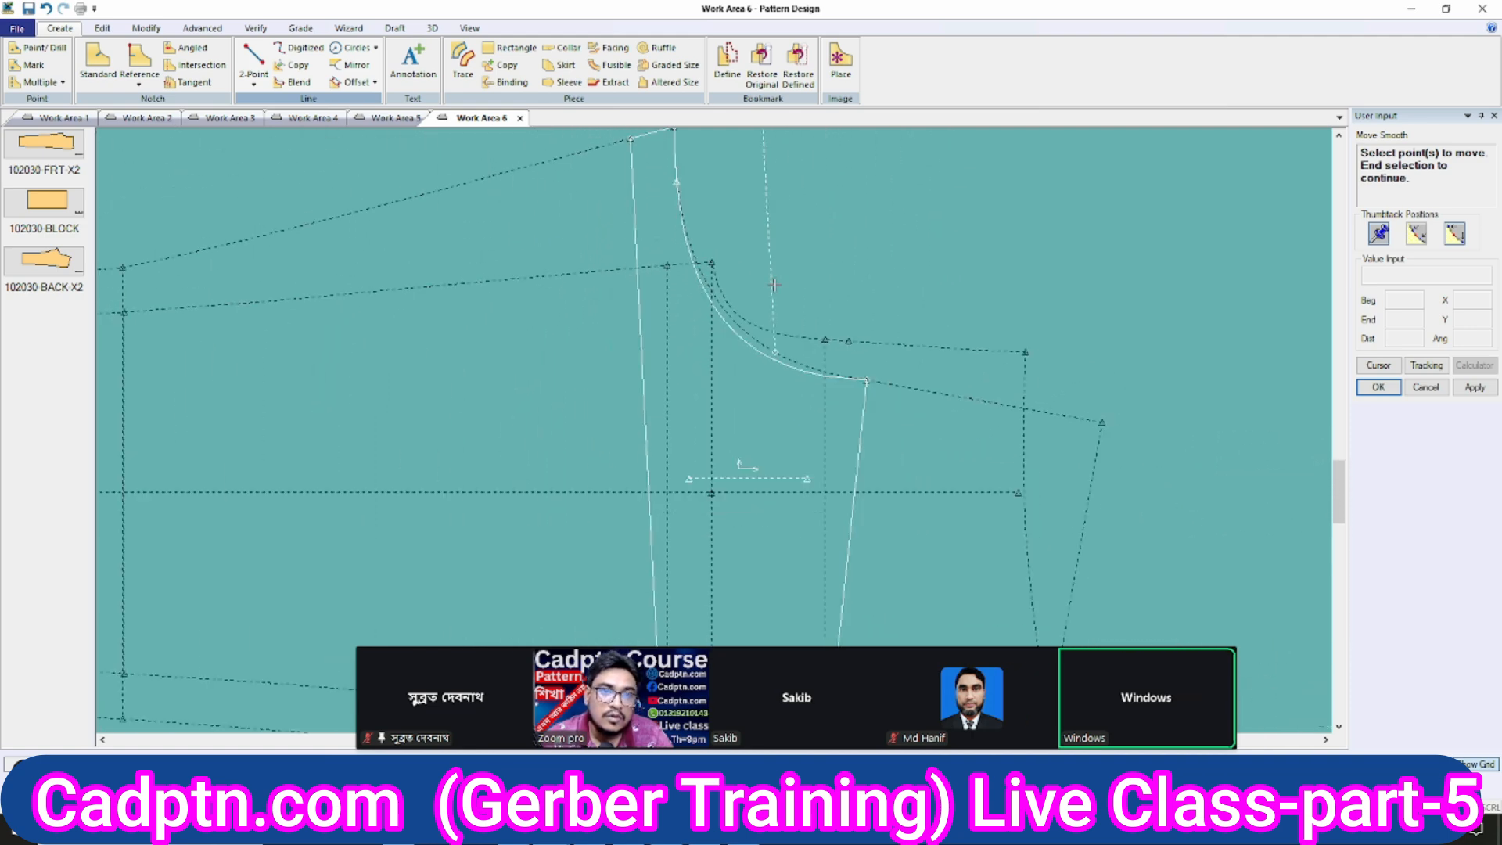
right_click(889, 222)
click(887, 223)
Copy the piece's crotch curve onto the block as one internal line.
key(c)
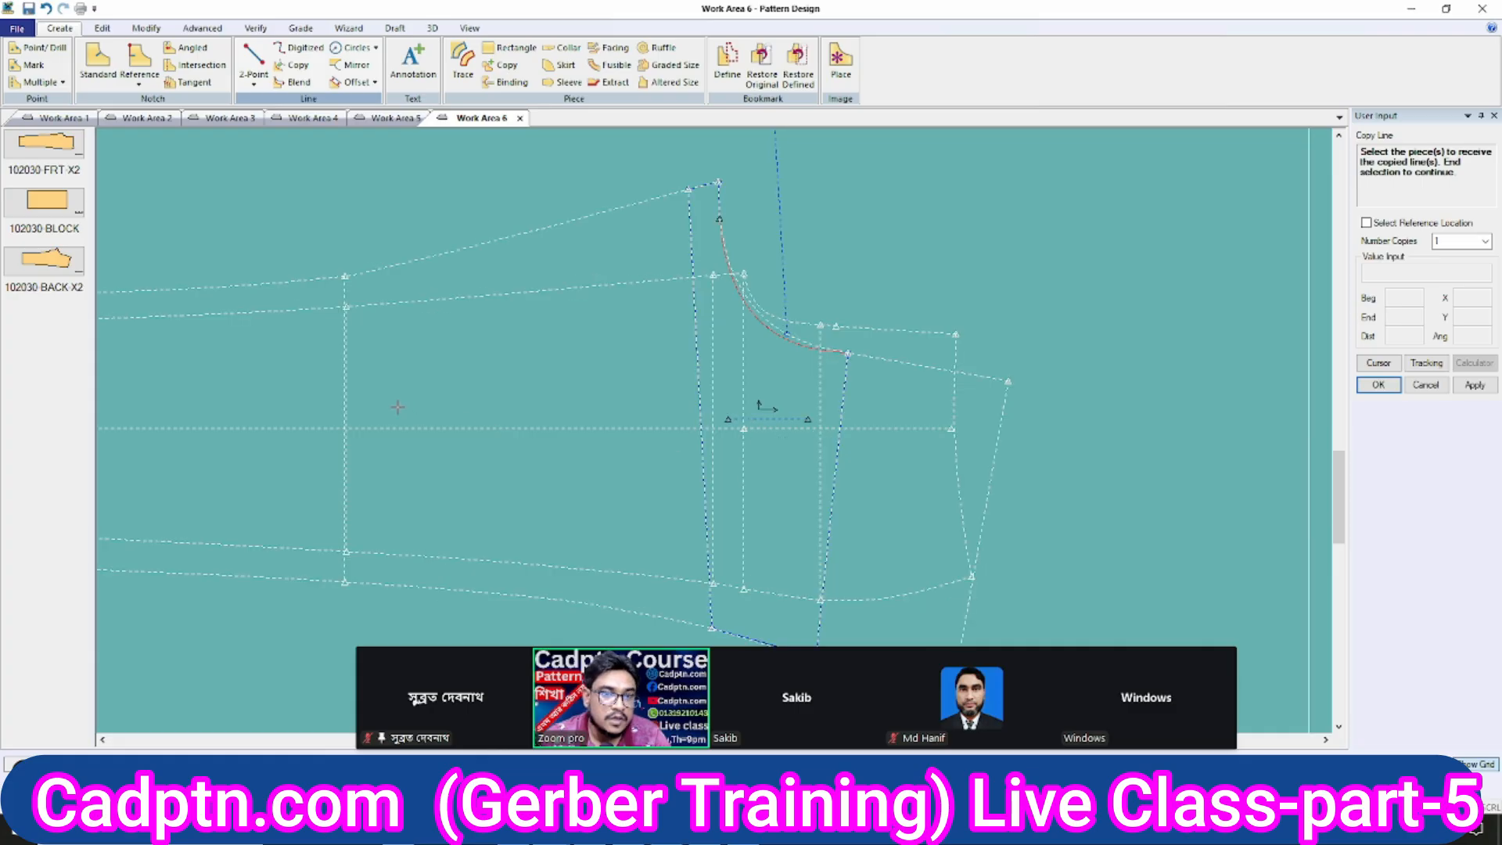
right_click(523, 303)
click(548, 312)
Move the separate curved piece off the block and clear it from the working area.
click(918, 360)
right_click(919, 260)
click(992, 275)
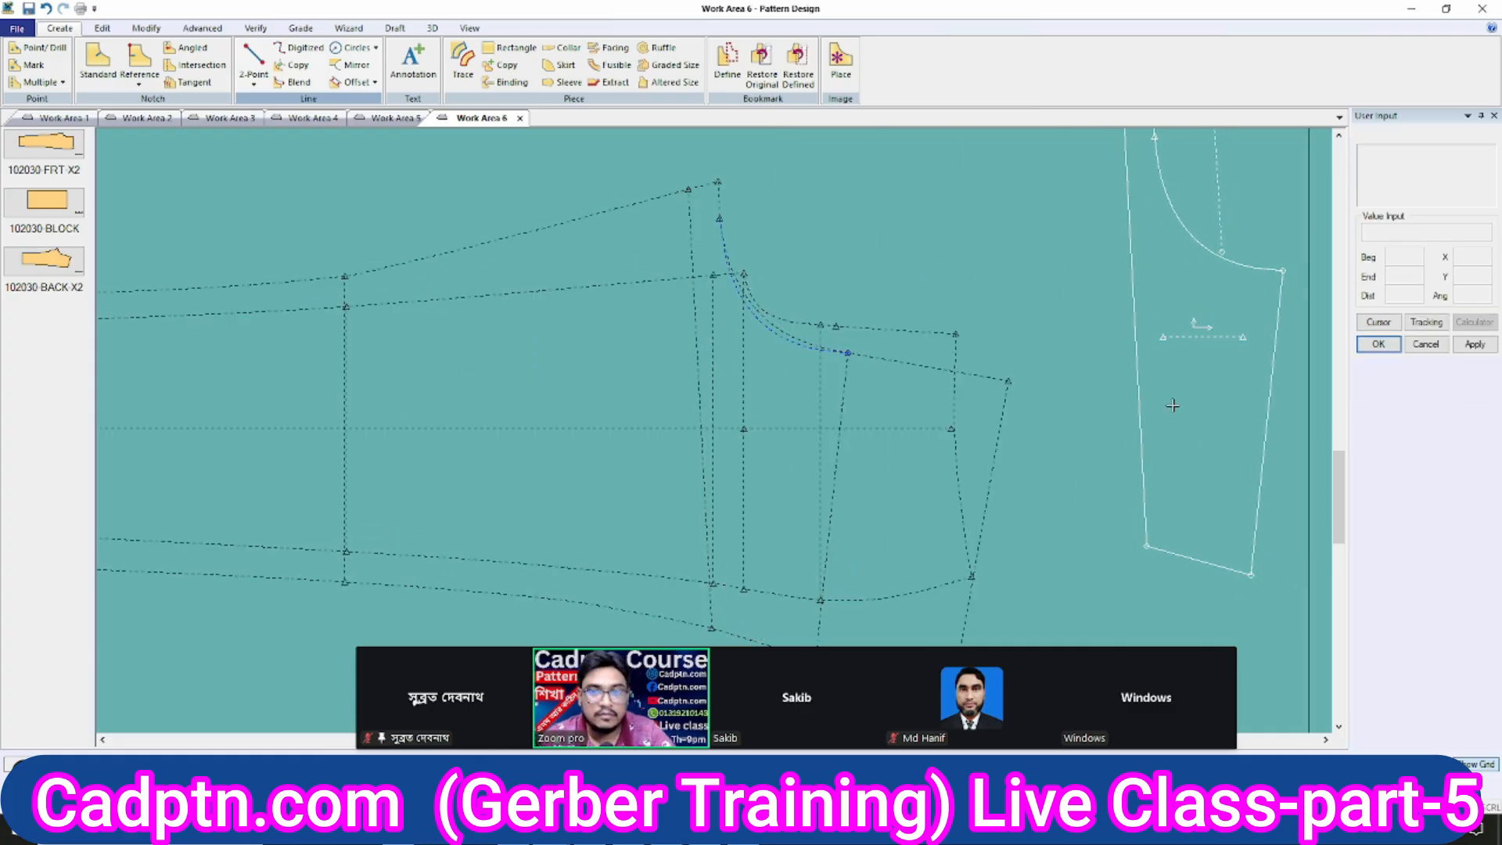
right_click(1065, 284)
click(1080, 291)
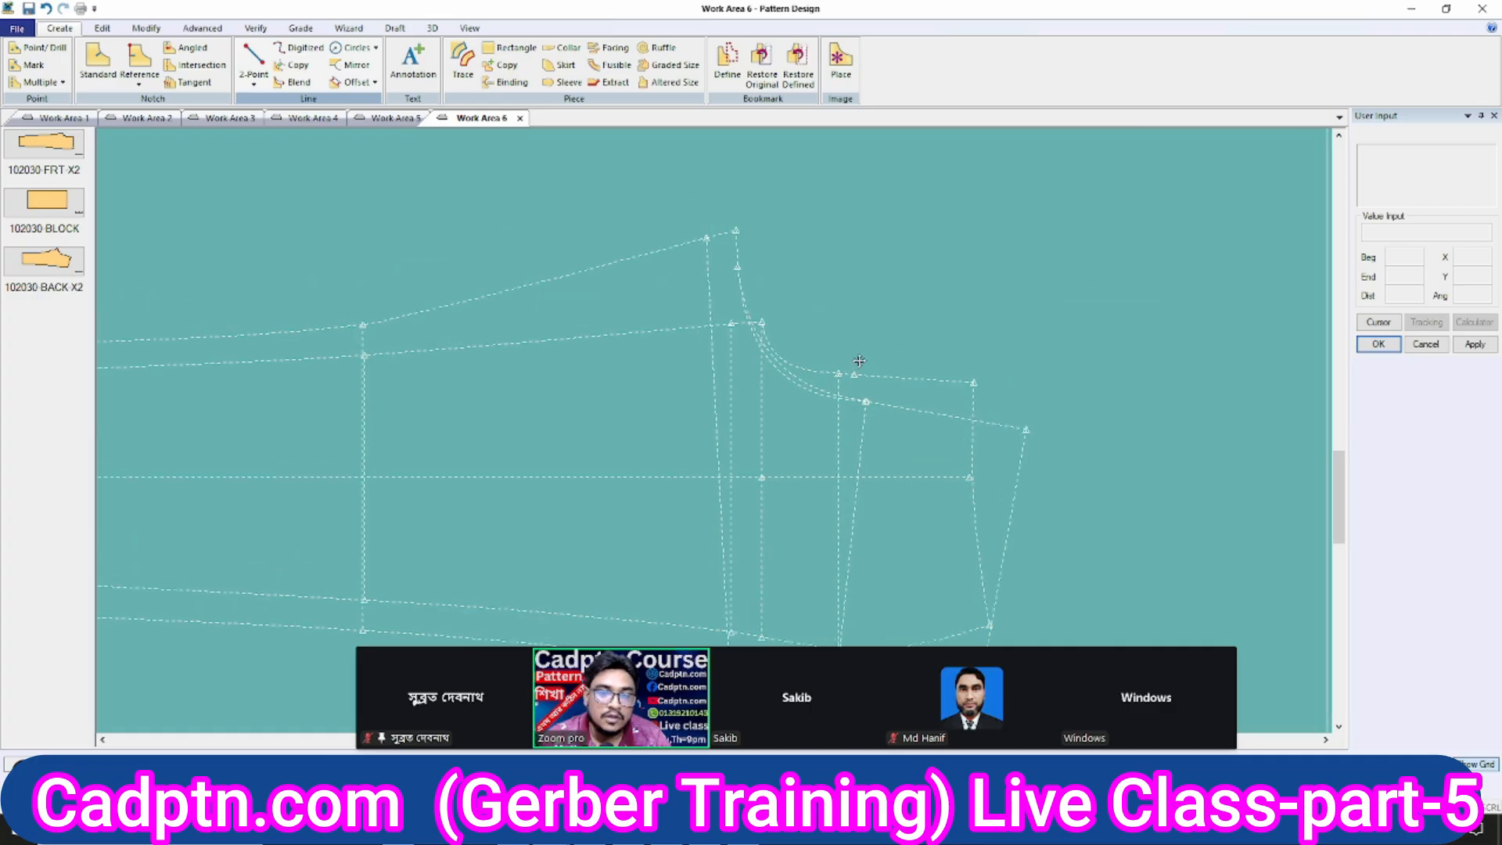
Delete the block's old back crotch curve, keeping the newly copied one.
scroll(859, 360, up, 3)
key(Delete)
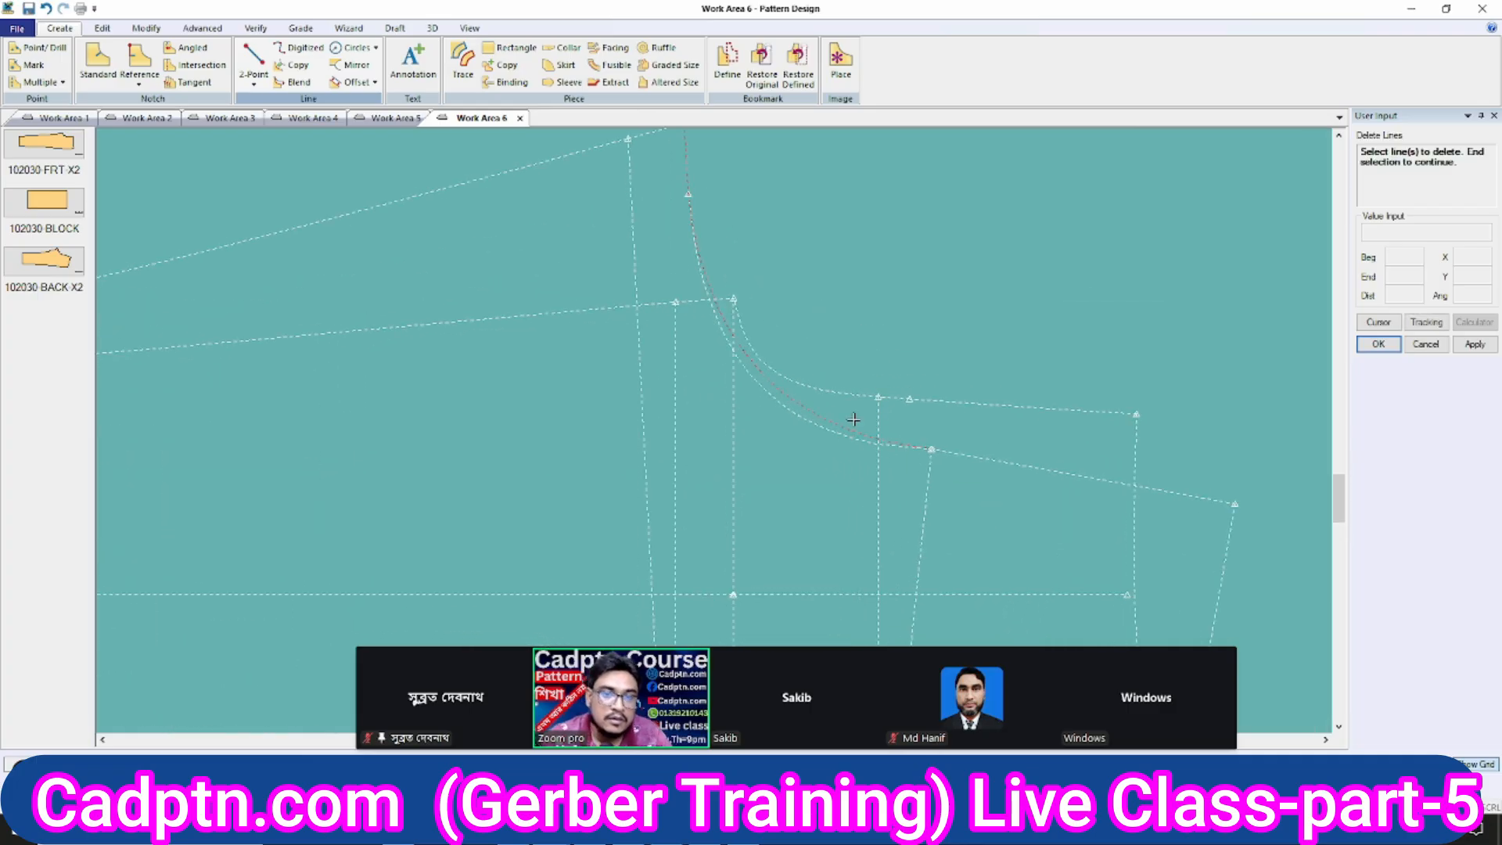
scroll(931, 360, down, 1)
right_click(813, 224)
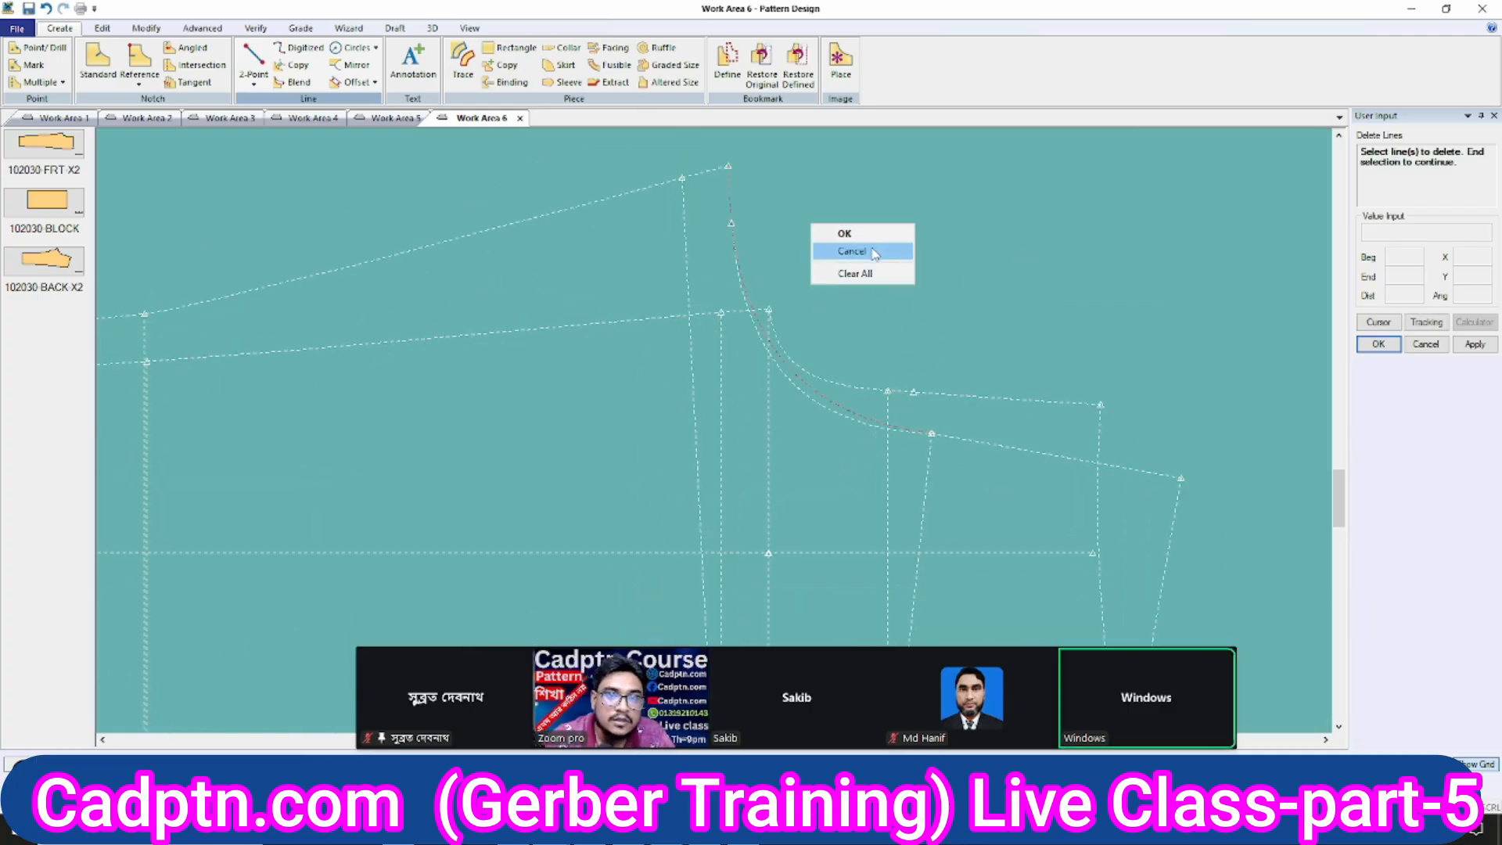
click(874, 252)
scroll(743, 295, up, 1)
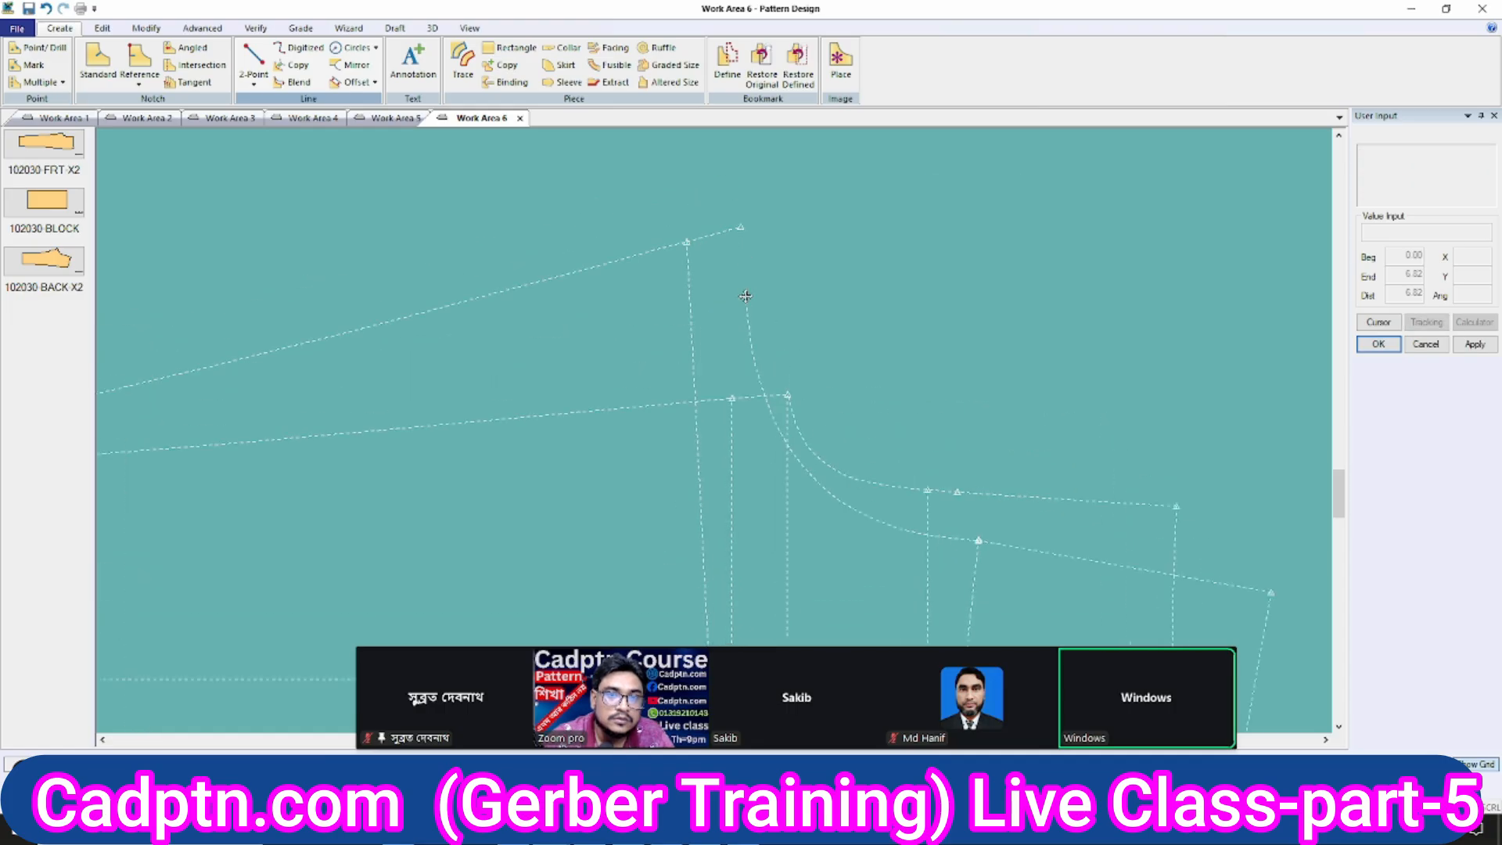
Draw a 2-Point line joining the free upper end of the new curve to the back crotch point.
key(2)
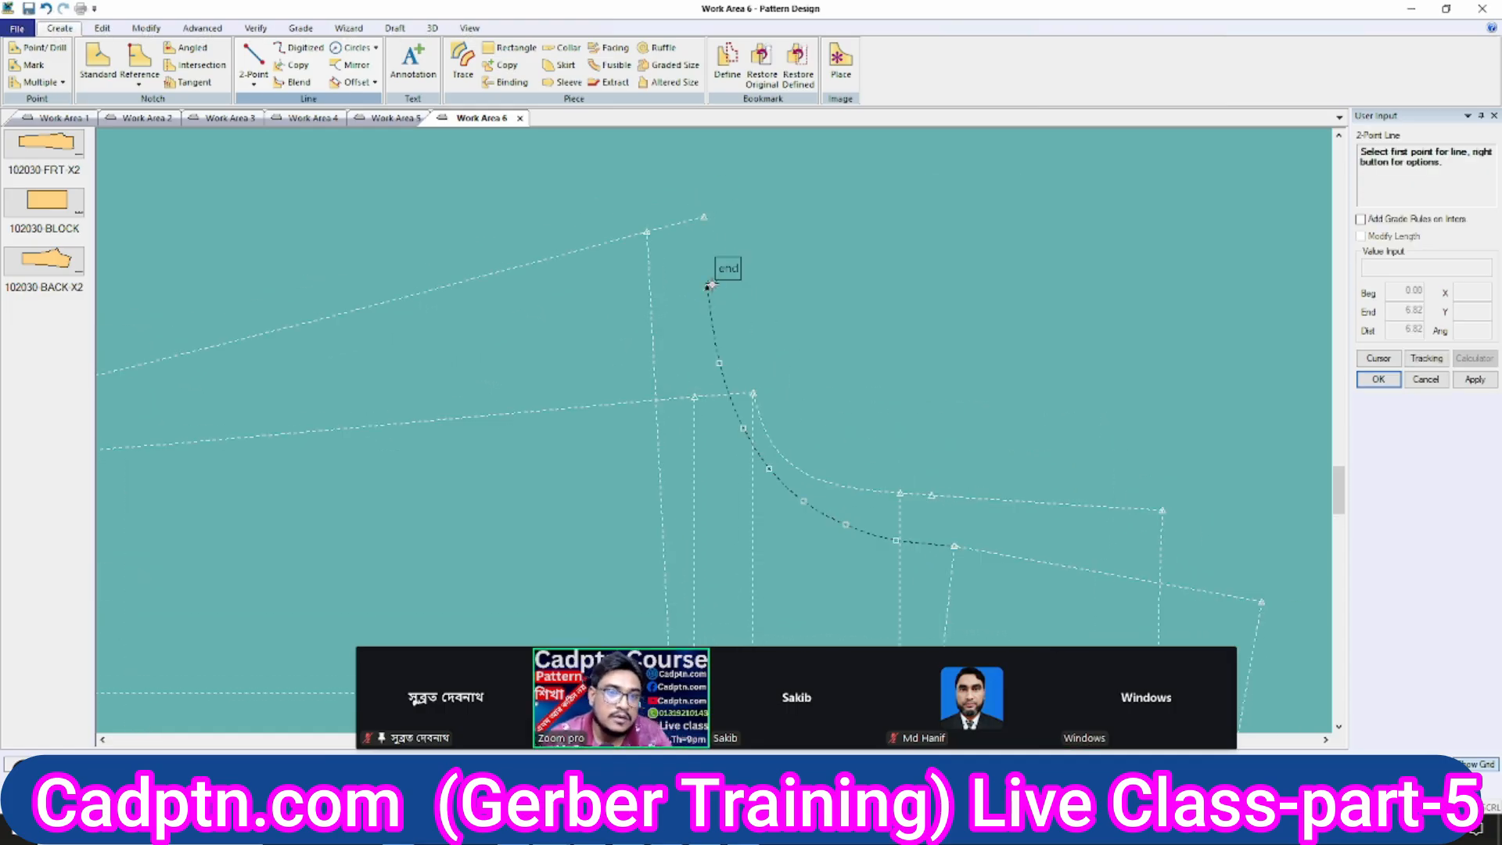
right_click(744, 193)
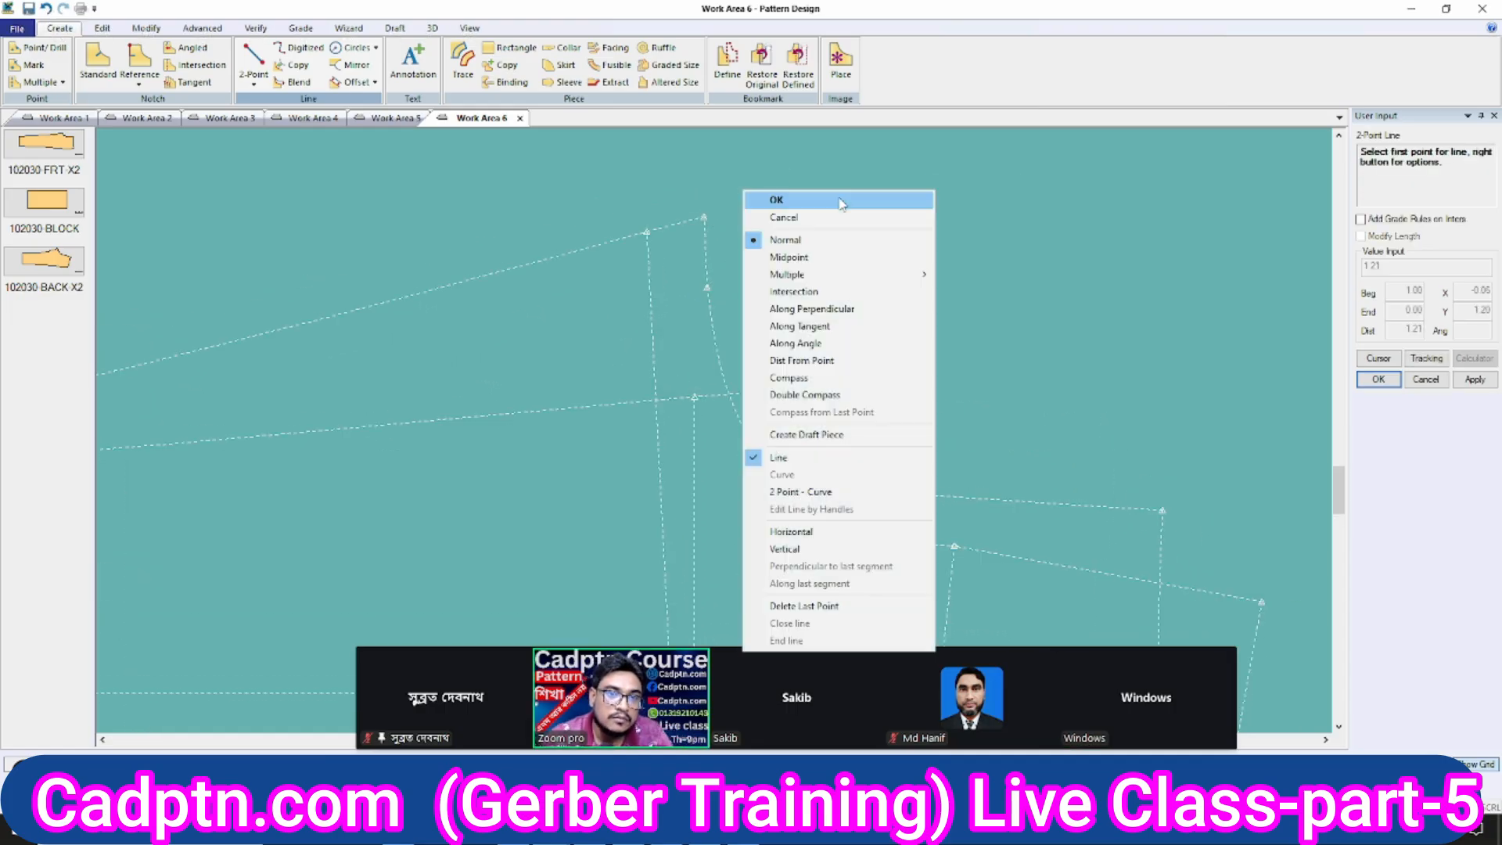
click(763, 214)
Smooth the new back crotch curve with Move Smooth, shifting a point near its junction with the straight back rise line slightly outward.
scroll(945, 297, down, 1)
scroll(951, 491, up, 2)
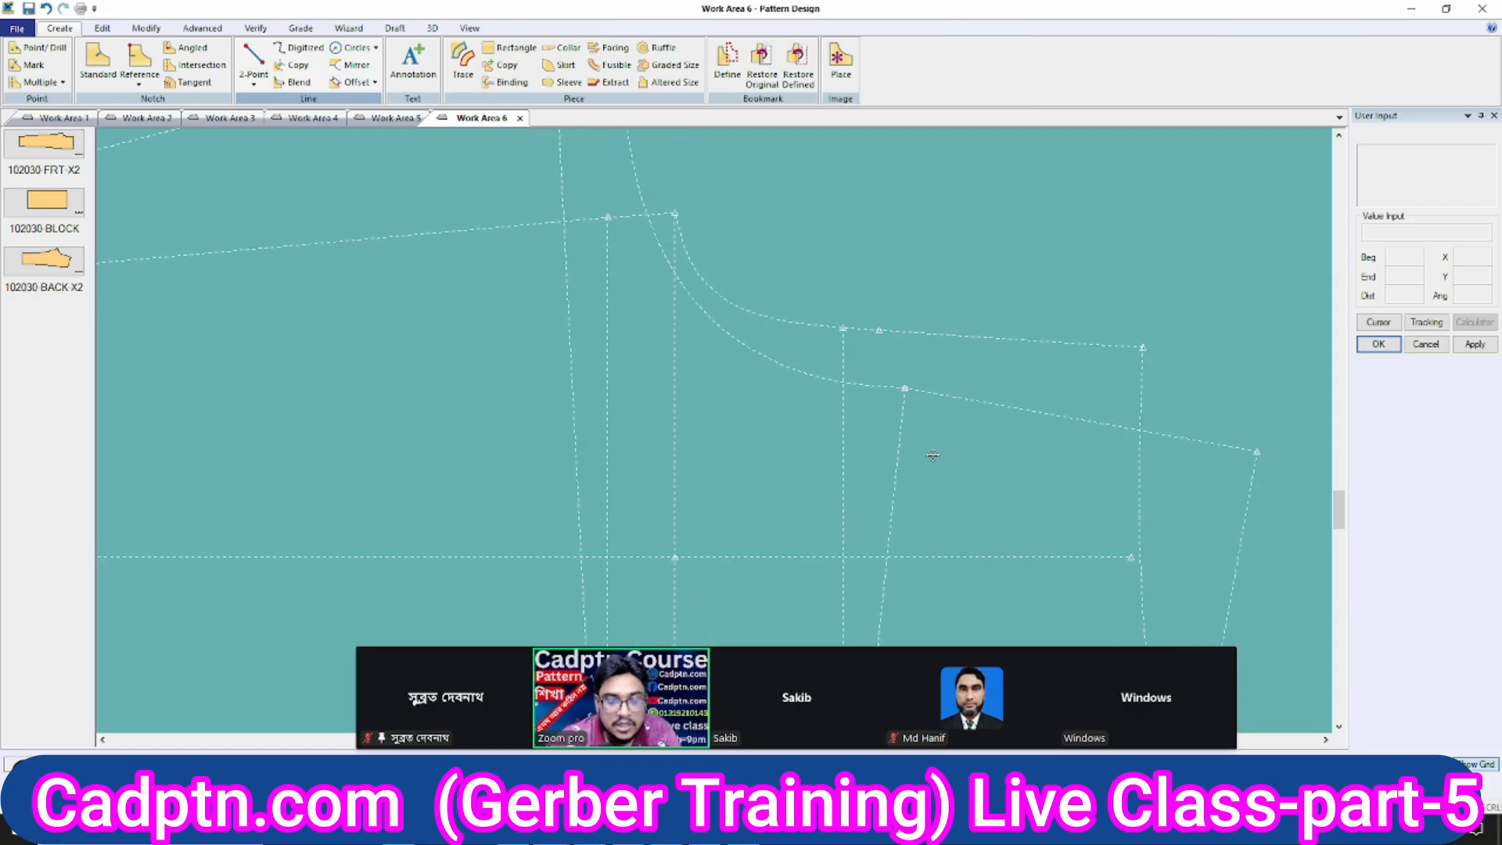
key(m)
click(797, 369)
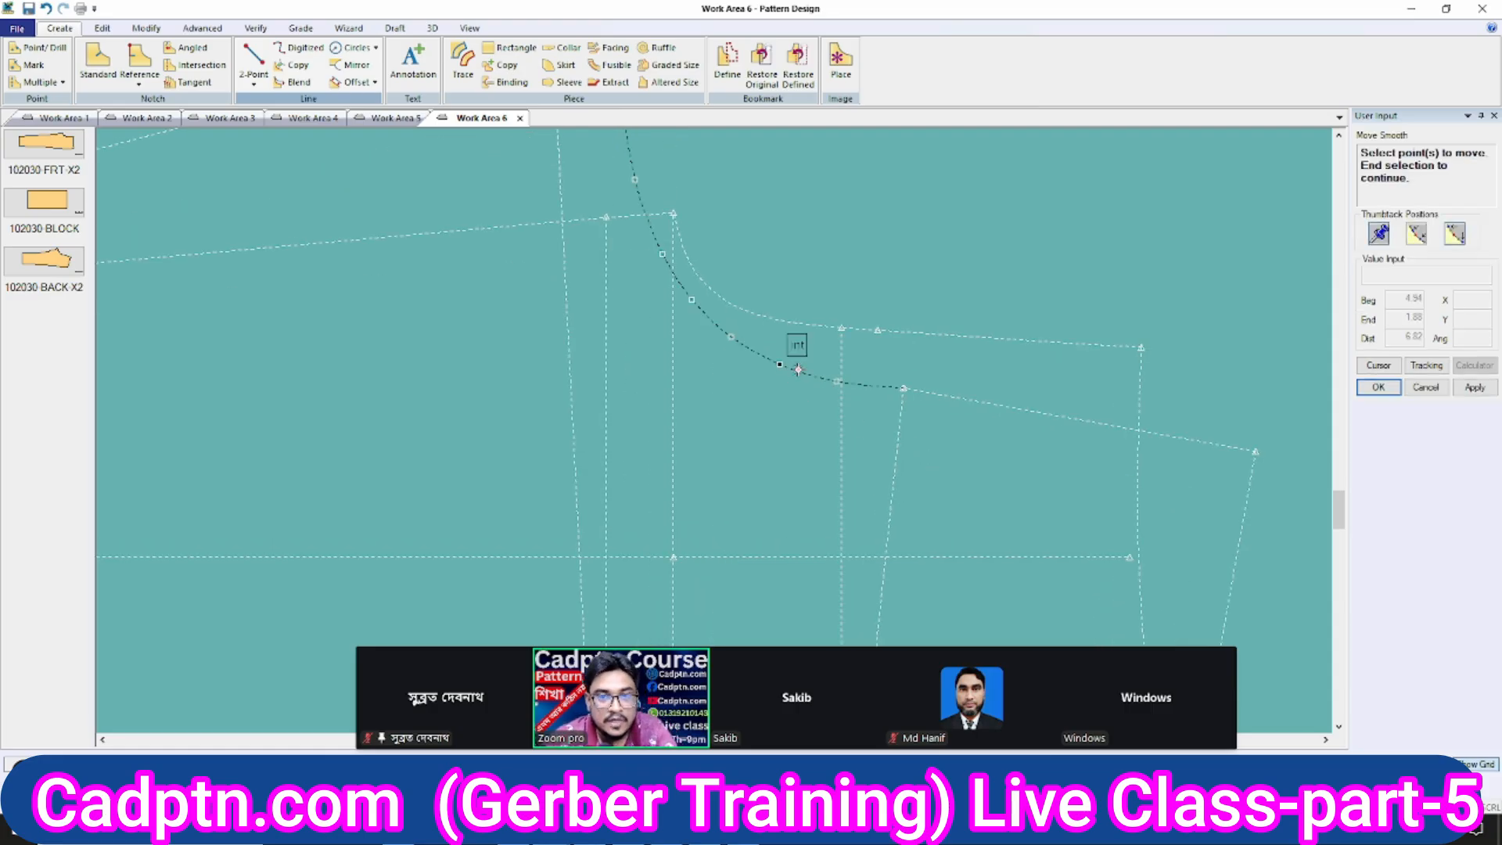
click(841, 385)
scroll(798, 500, down, 2)
scroll(739, 289, up, 1)
right_click(842, 225)
click(844, 225)
scroll(847, 491, up, 1)
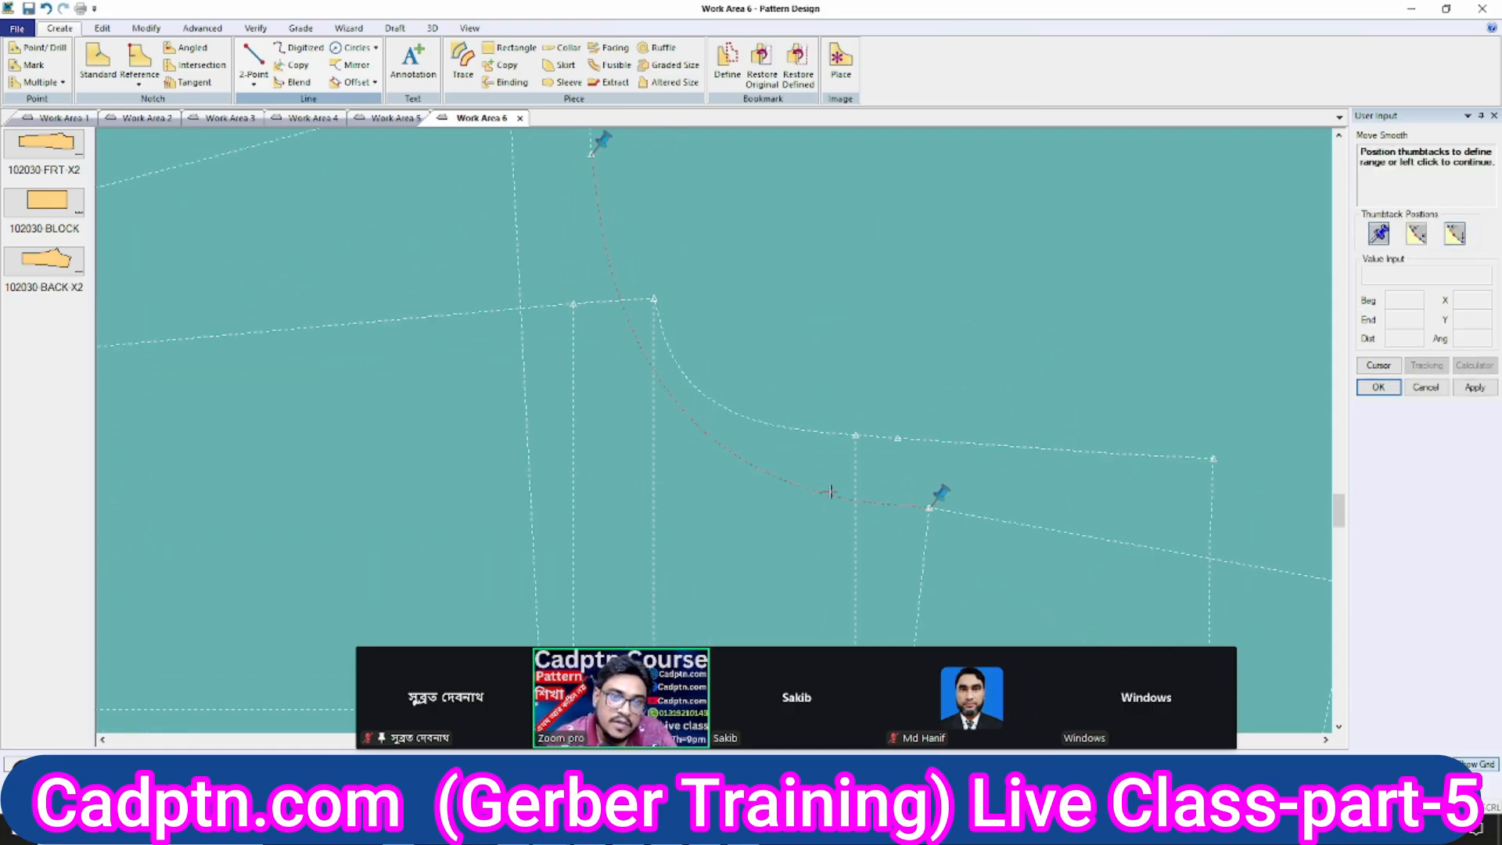
click(939, 293)
right_click(939, 294)
click(836, 520)
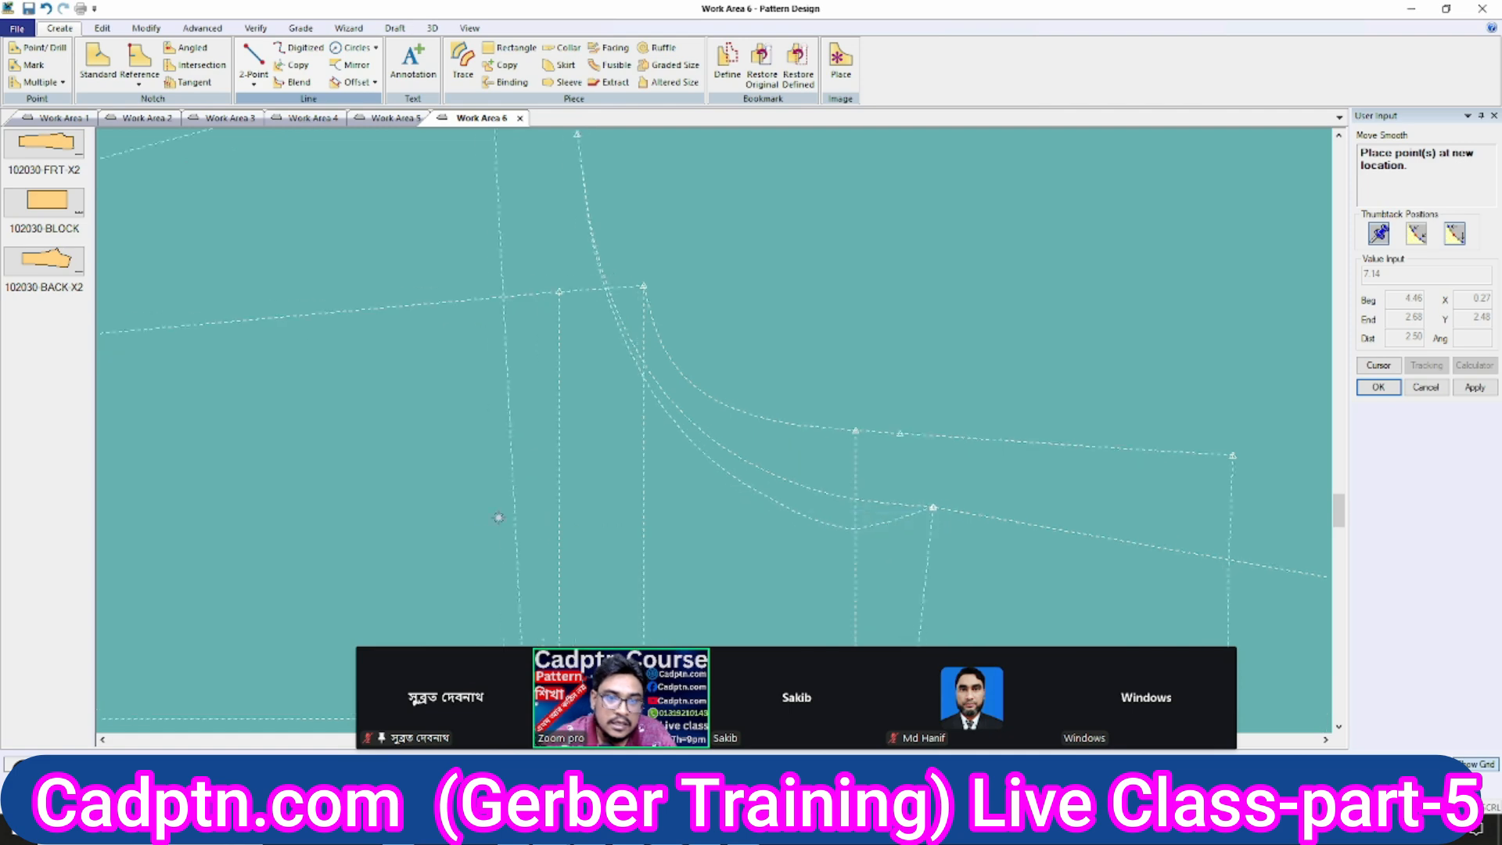
scroll(498, 517, up, 1)
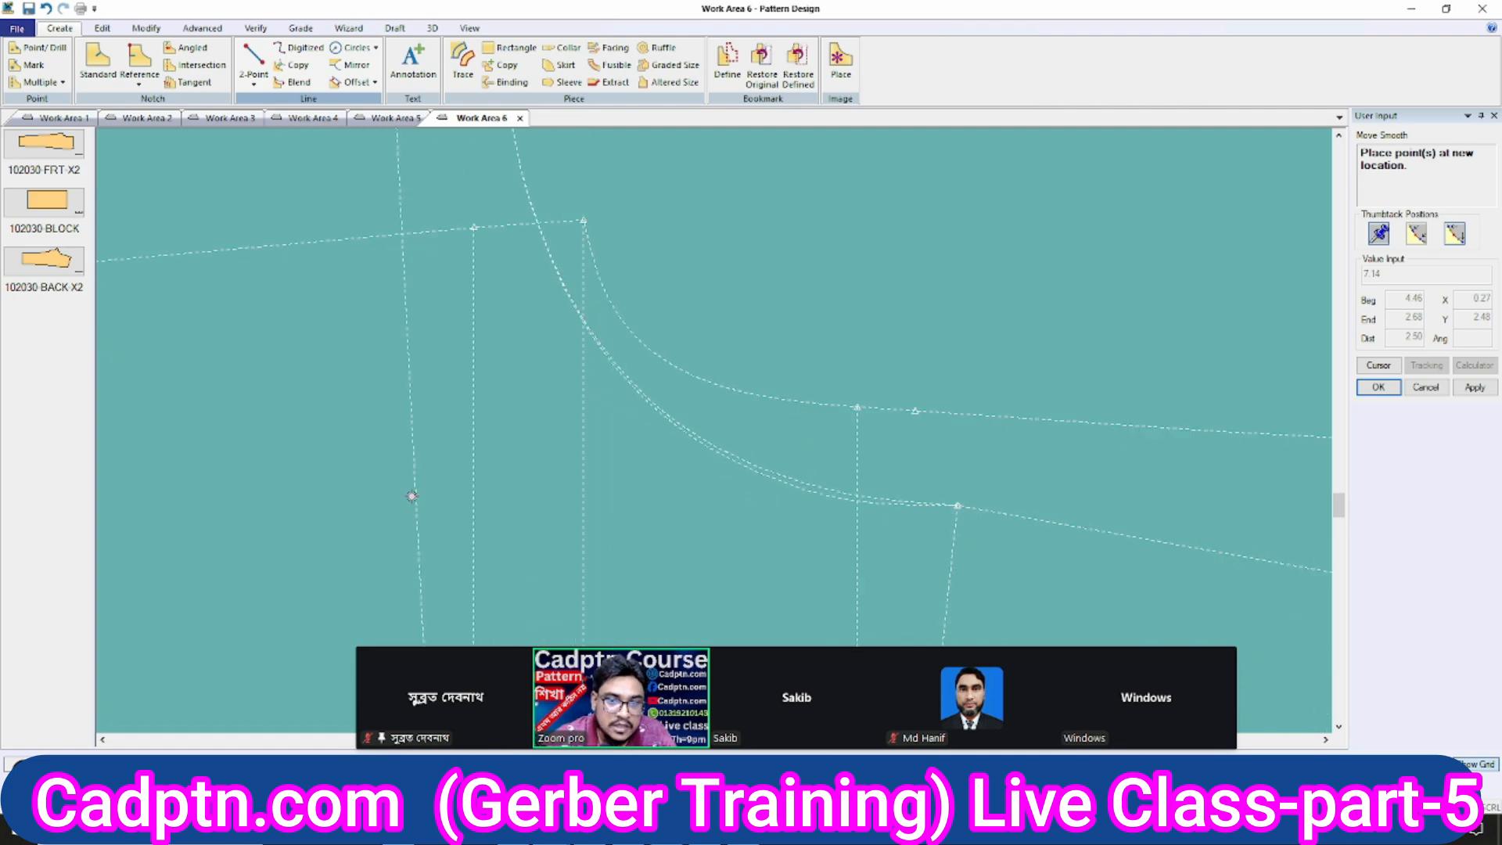
click(359, 489)
scroll(359, 489, down, 1)
scroll(817, 310, down, 3)
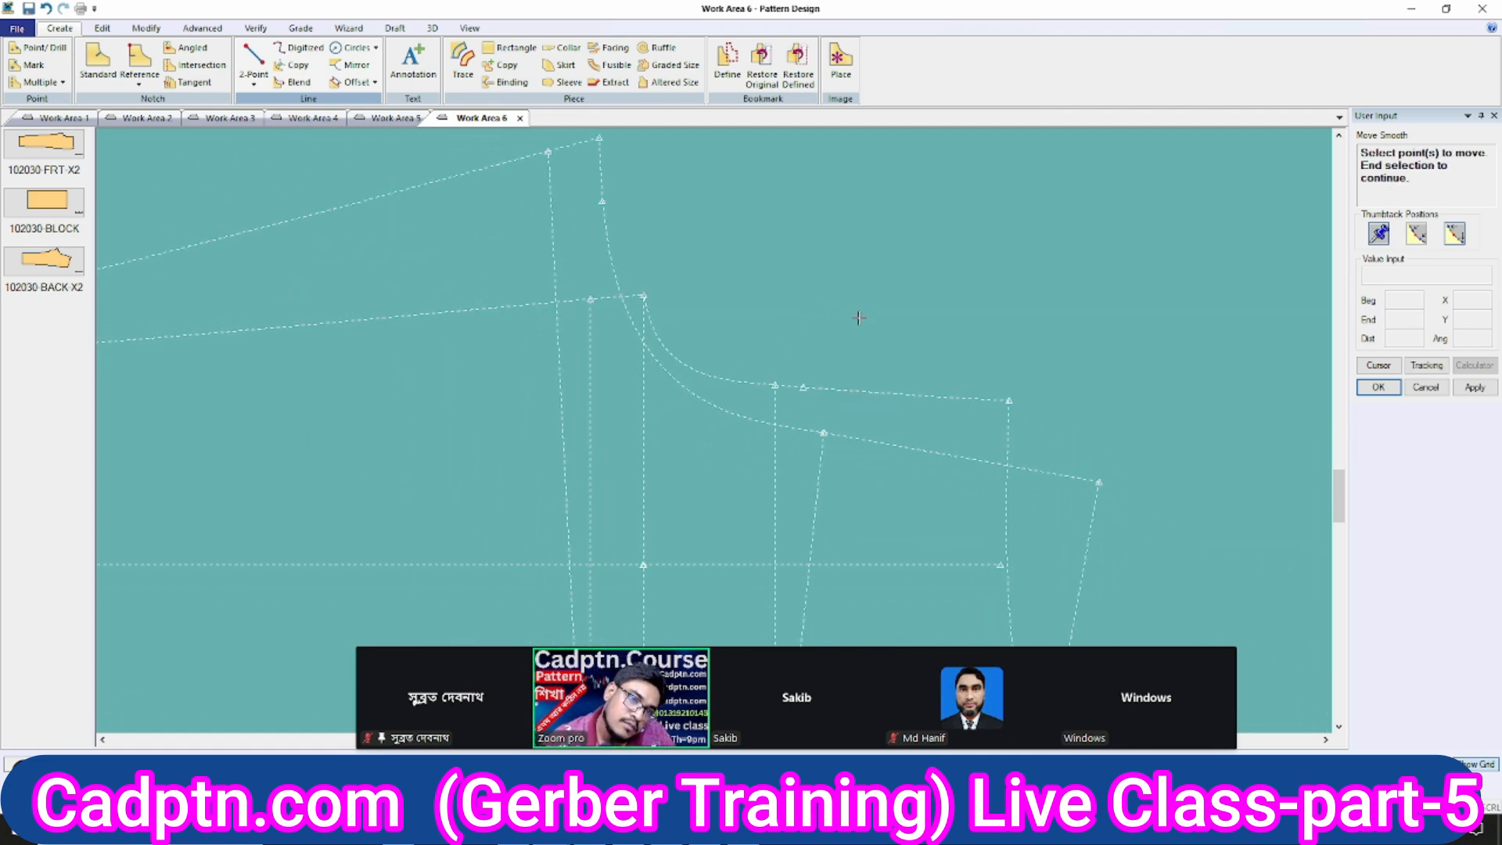
right_click(941, 251)
click(943, 253)
Measure the graded length of the back rise from its straight segment, crotch curve and short end line.
scroll(1012, 407, down, 1)
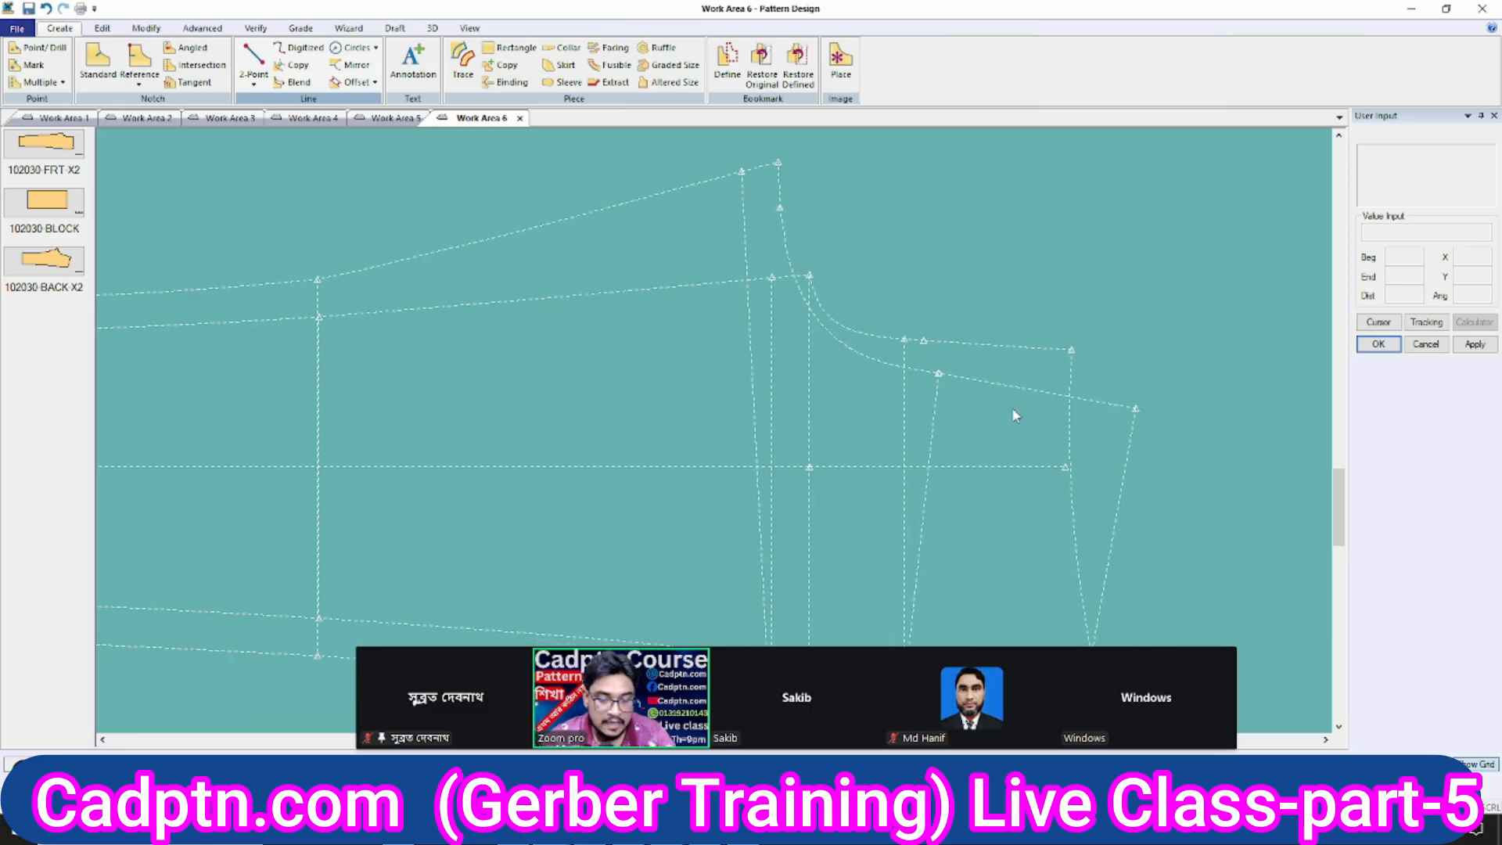
right_click(1224, 266)
click(1226, 269)
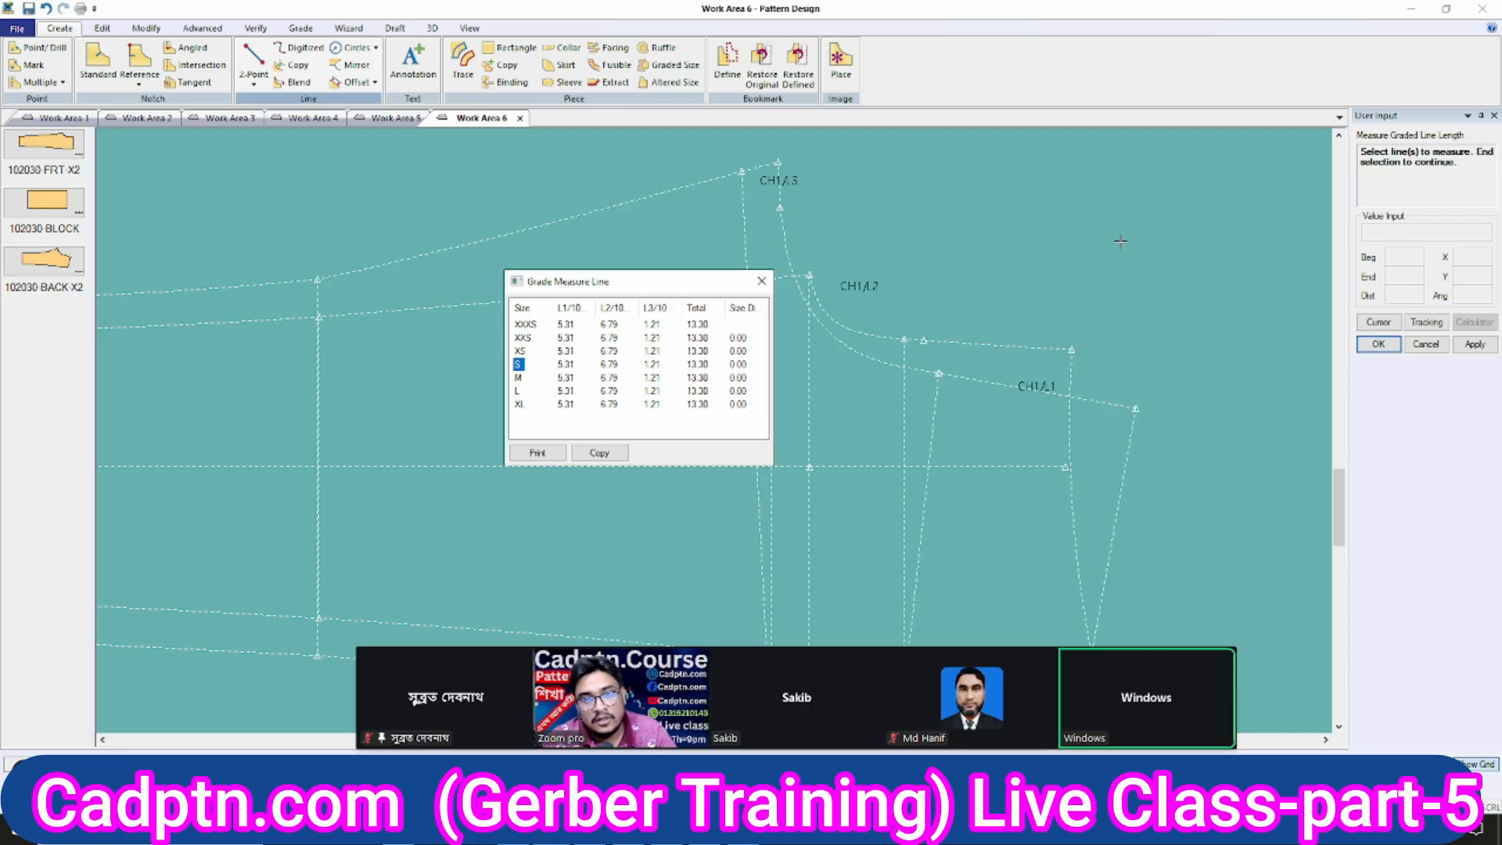
right_click(1072, 200)
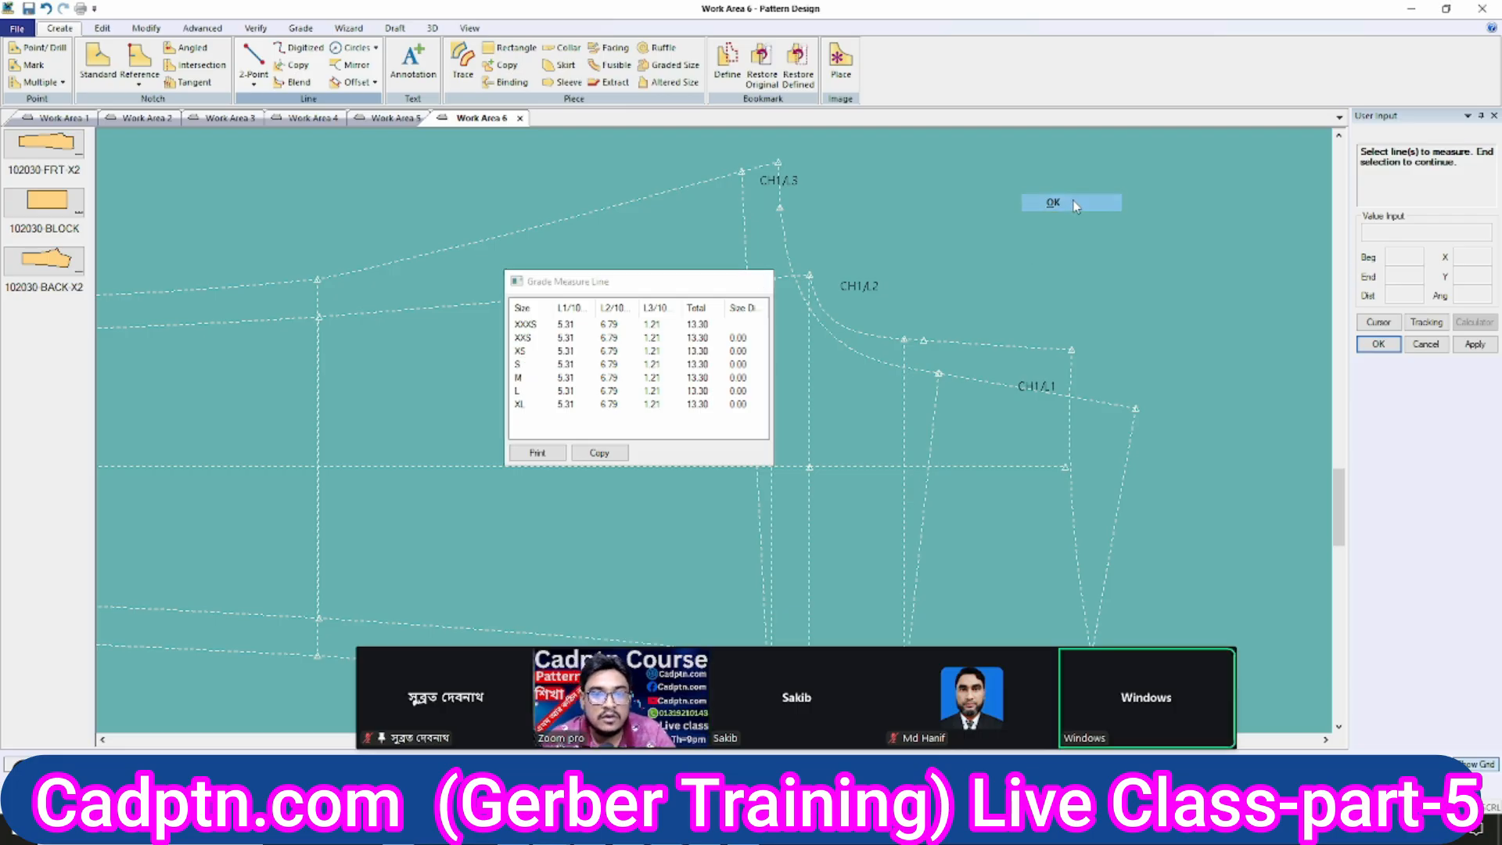
click(1073, 202)
Rotate the block with Perform Alignment so the straight back rise segment lies along the X axis.
scroll(1107, 265, down, 4)
scroll(1039, 389, up, 2)
middle_drag(940, 362, 932, 352)
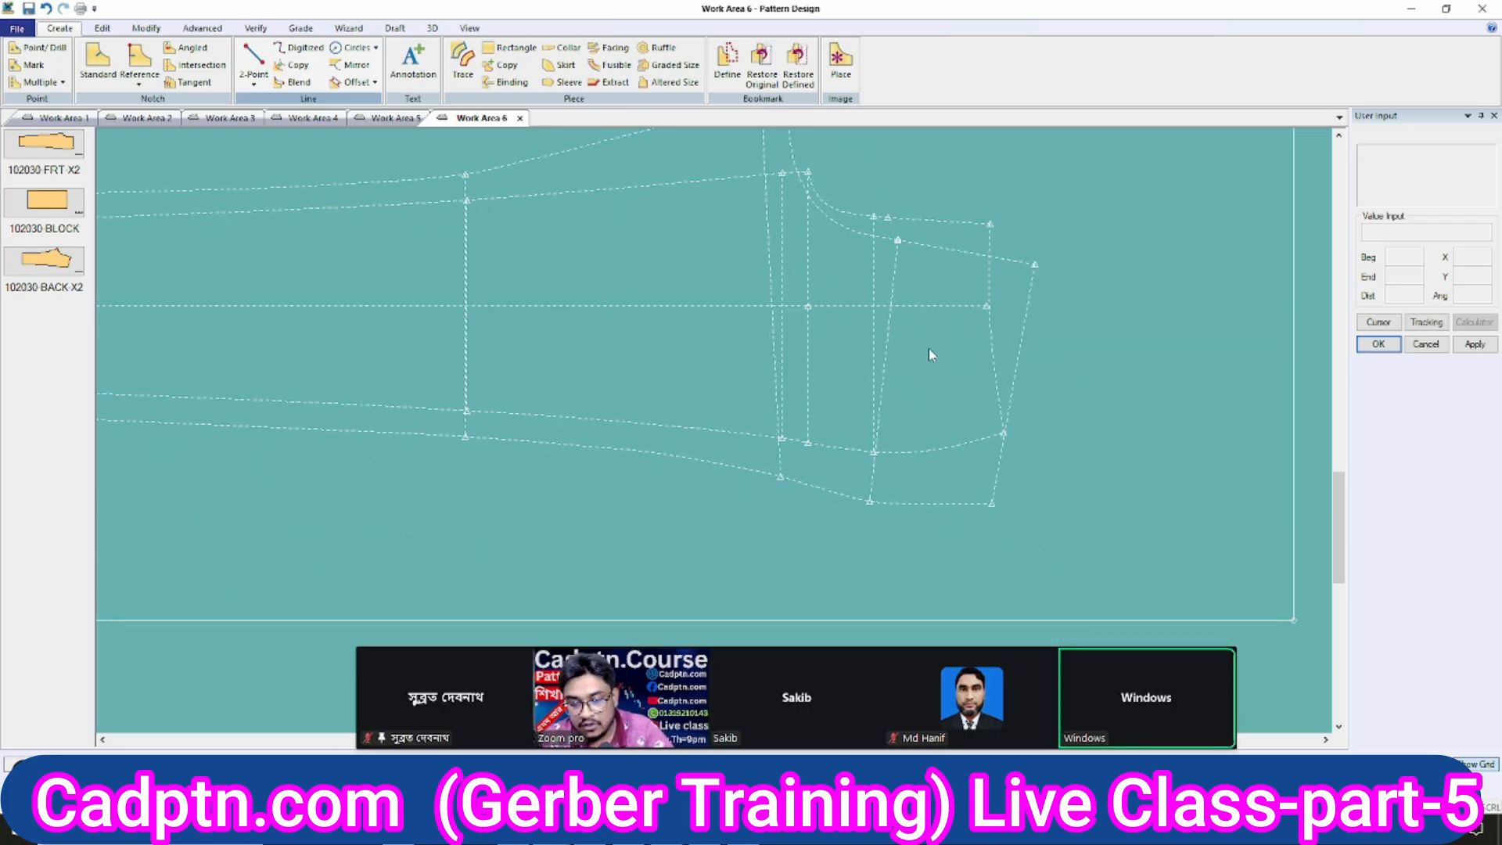
key(r)
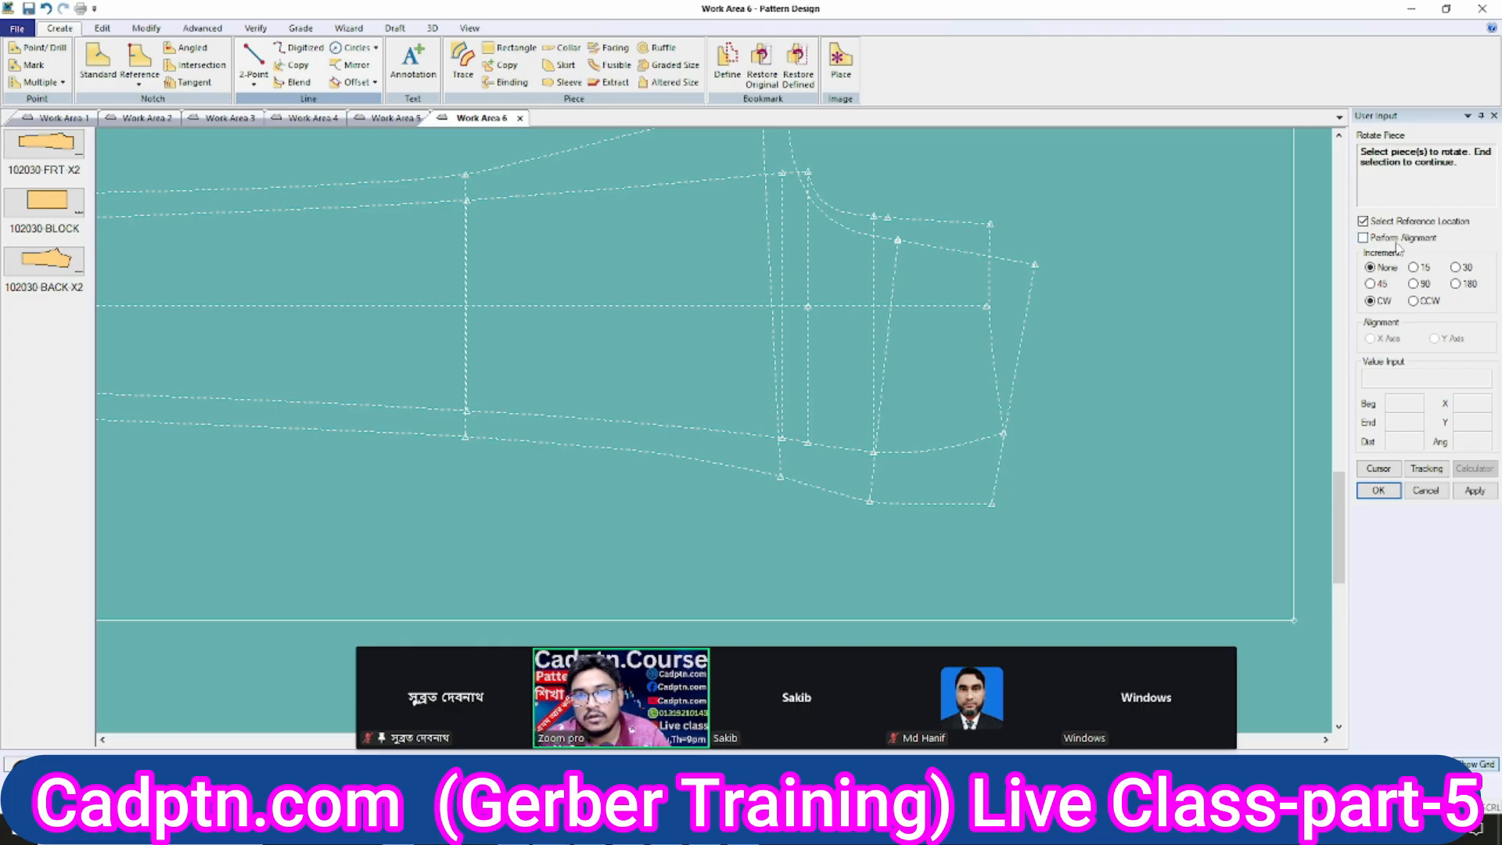
click(1398, 241)
click(928, 248)
right_click(928, 249)
click(929, 251)
click(935, 246)
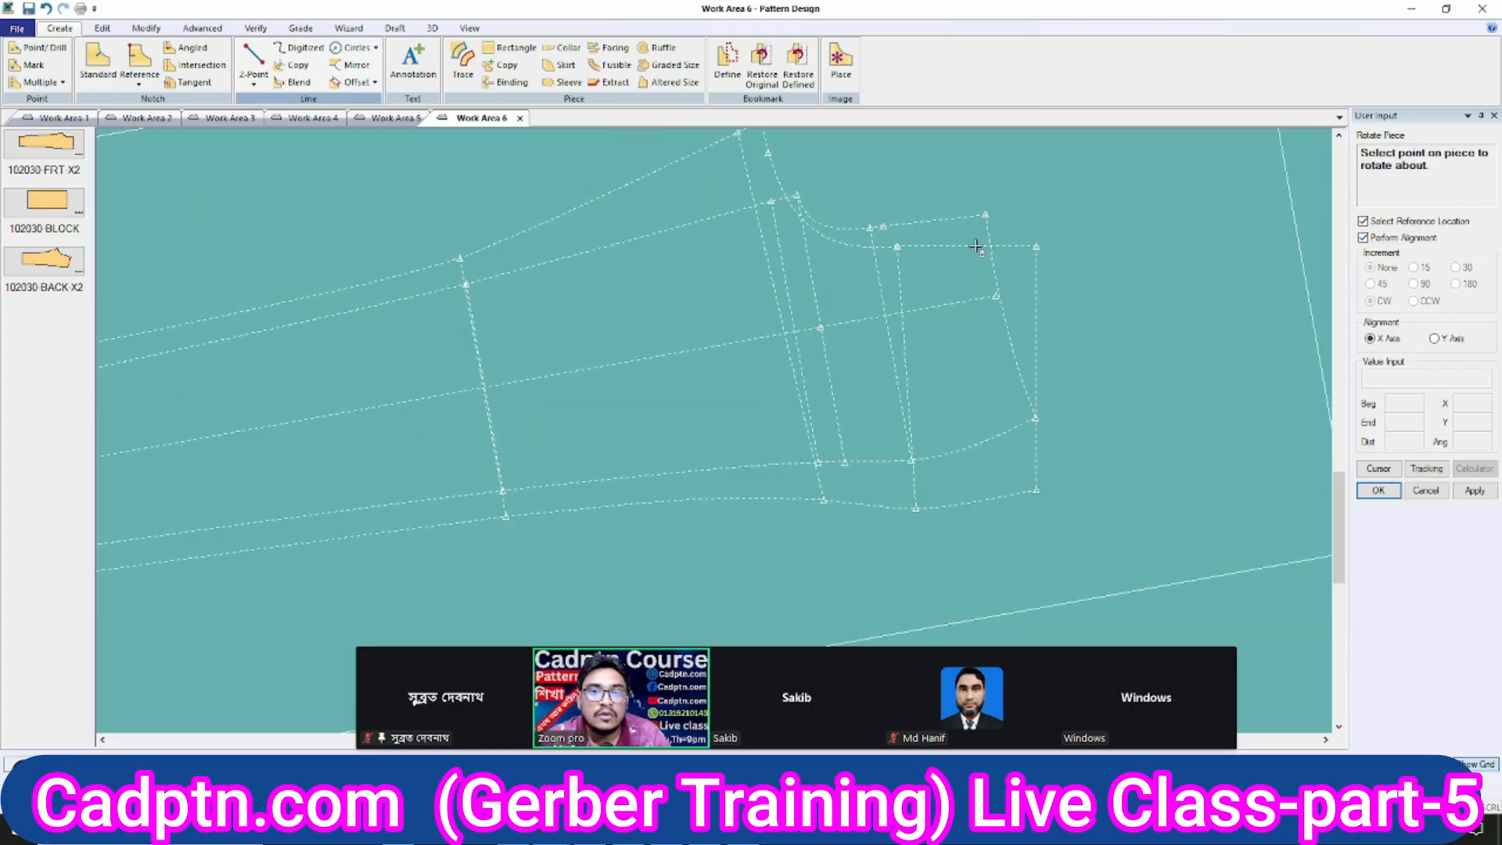
right_click(976, 246)
click(978, 264)
Move the back waist point at the top of the straight back rise by X 0.20 and Y 0.00 using Move Point.
middle_drag(983, 305, 902, 295)
key(m)
scroll(1012, 261, up, 2)
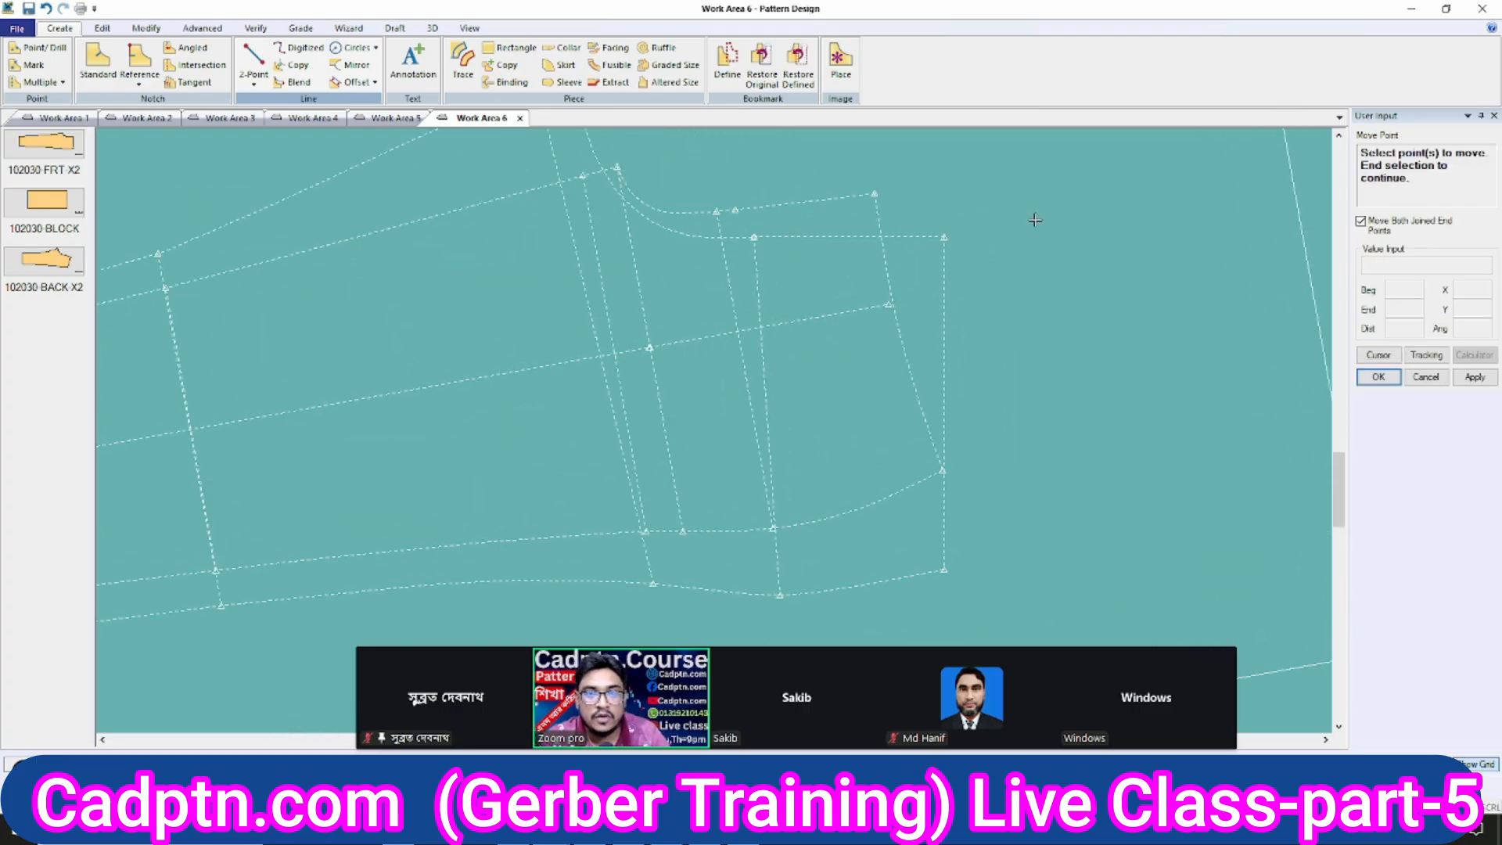
drag(1035, 219, 940, 256)
right_click(1014, 202)
click(1015, 204)
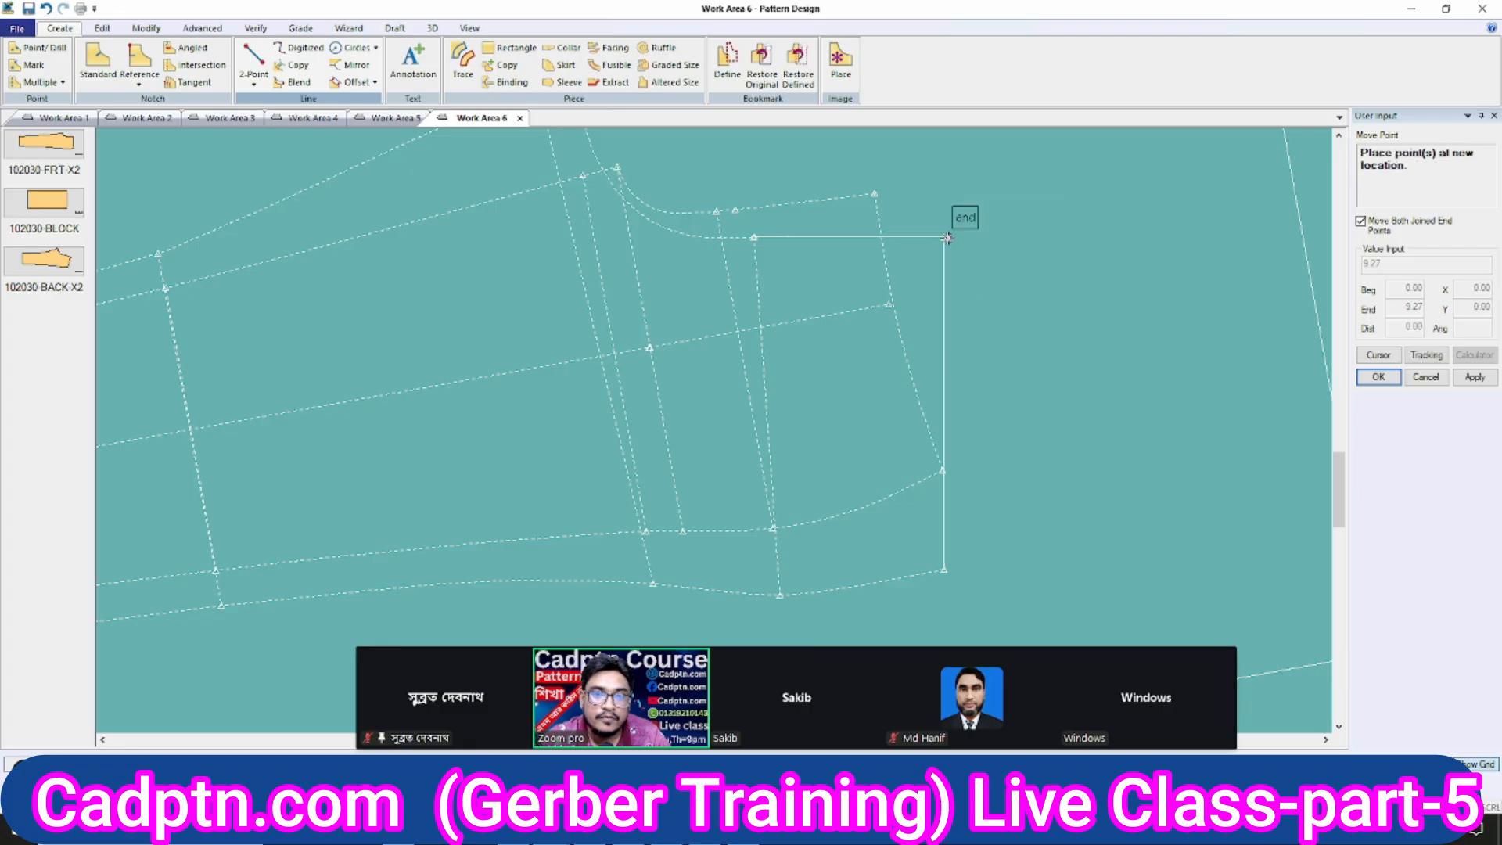
key(F9)
text(.2)
click(1457, 380)
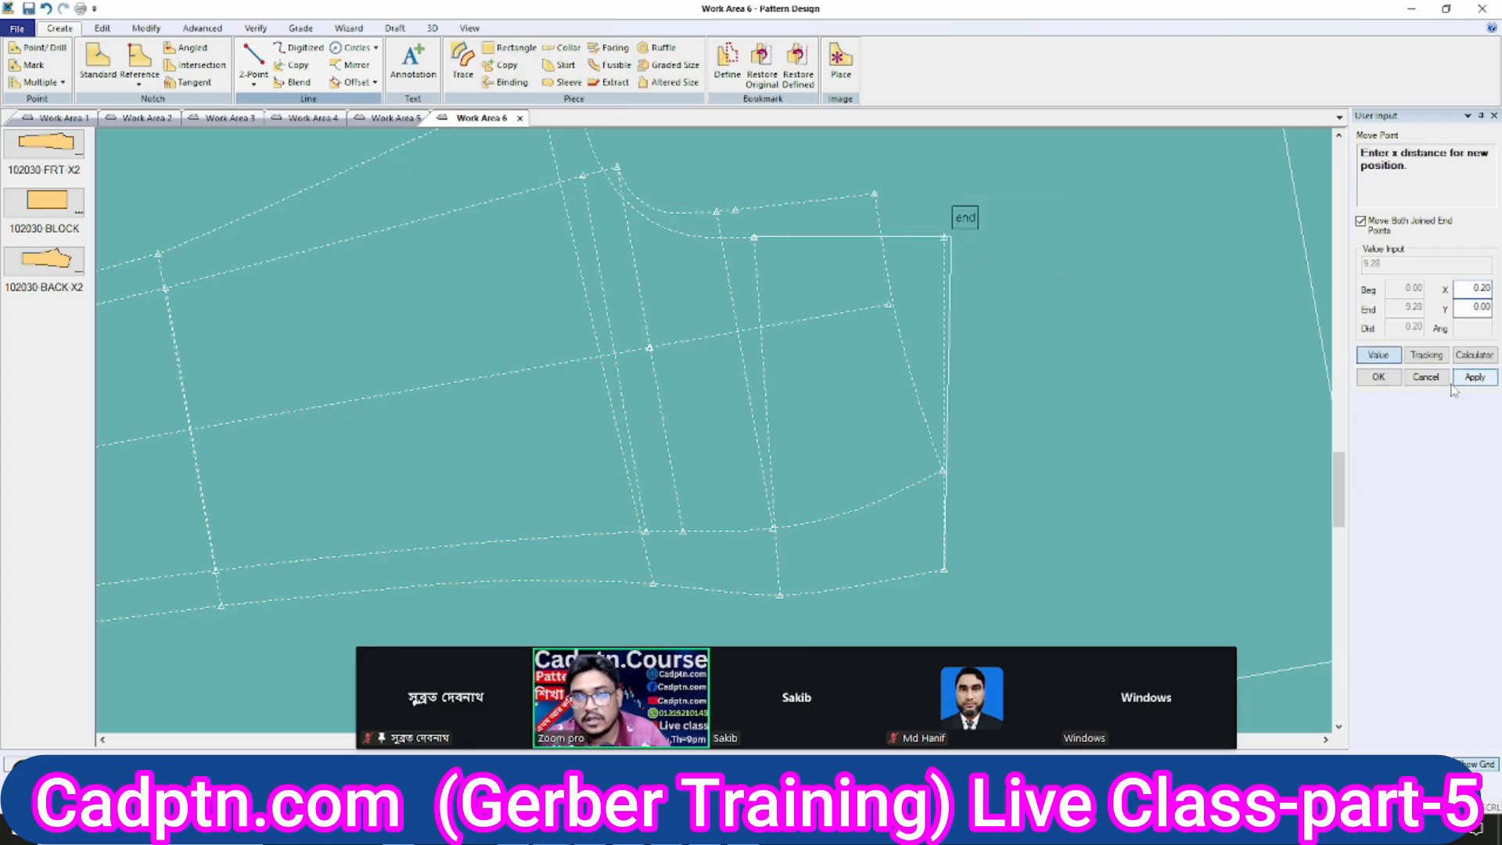
click(1389, 385)
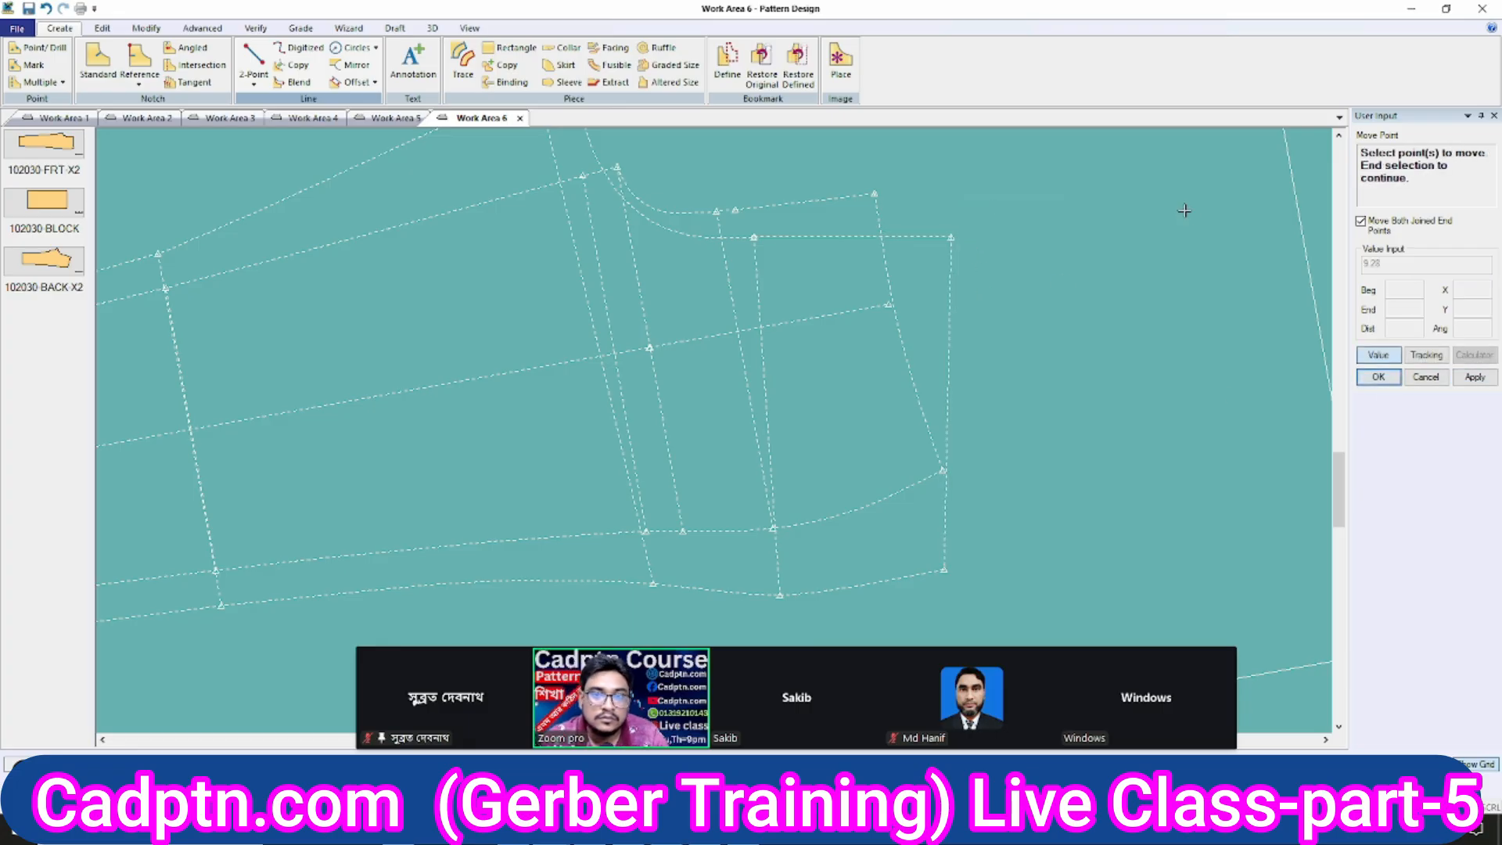
right_click(1183, 208)
click(1211, 237)
scroll(1213, 239, down, 3)
middle_drag(847, 308, 838, 333)
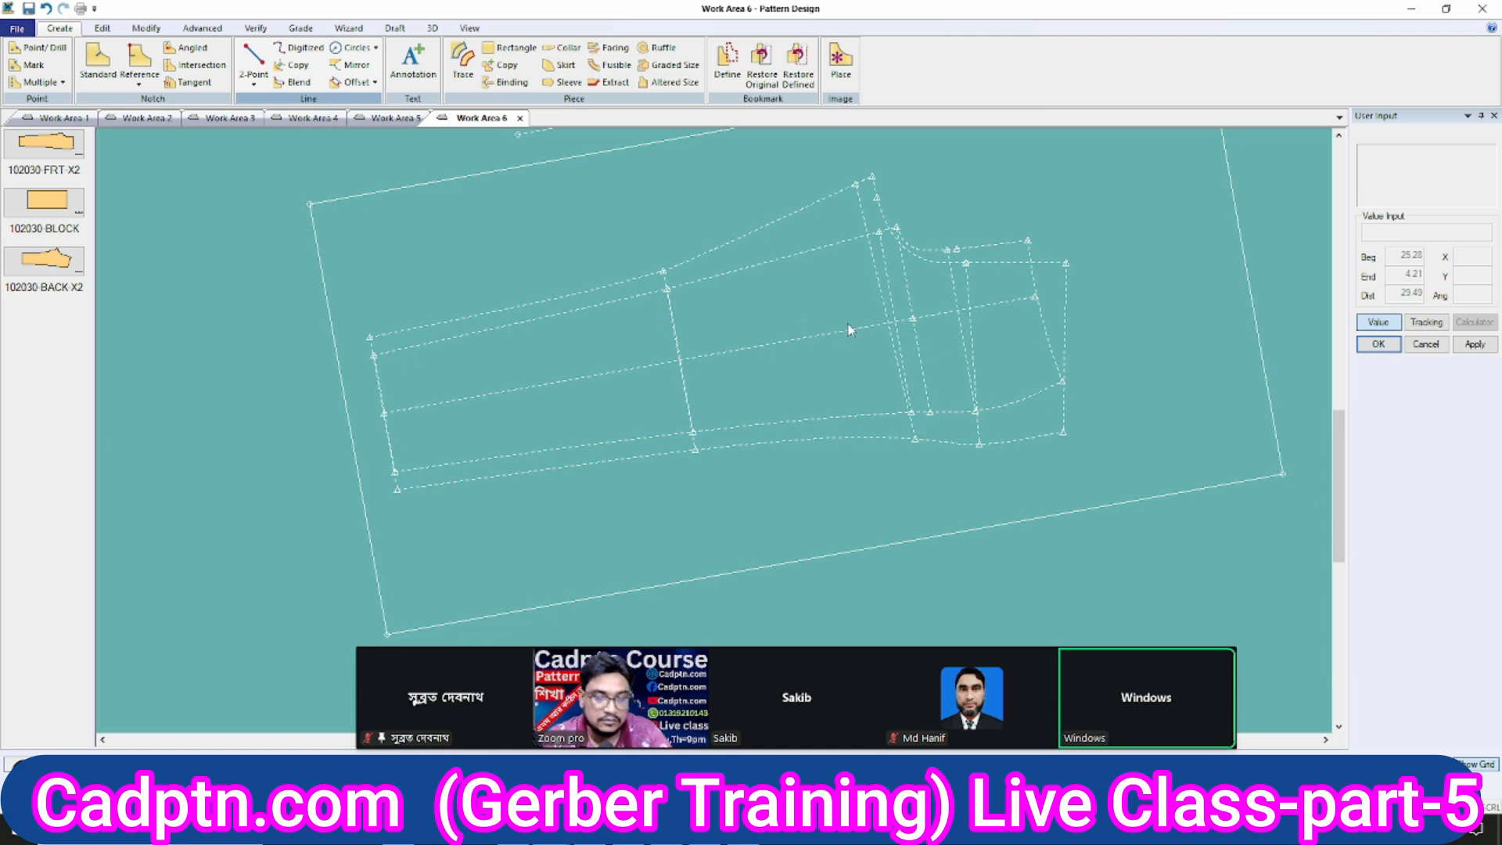
Realign the trouser block so that its grain line is horizontal again.
key(ctrl+r)
click(764, 322)
right_click(999, 210)
click(1053, 223)
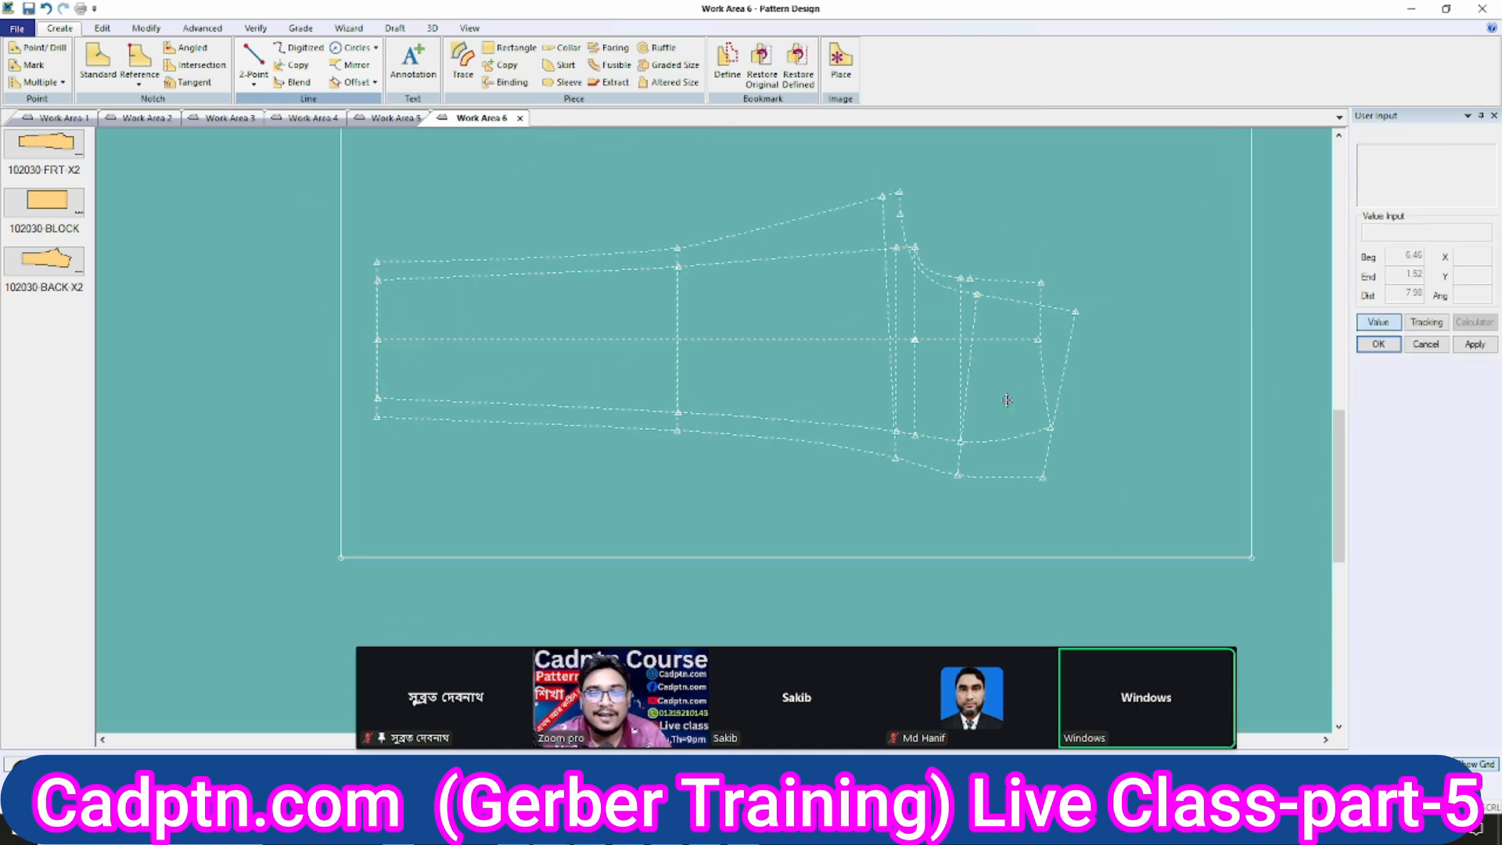
scroll(1007, 400, up, 2)
middle_drag(989, 384, 993, 379)
Shift both ends of the back waist line by X 0.00 and Y -0.20 using Move Smooth.
key(ctrl+m)
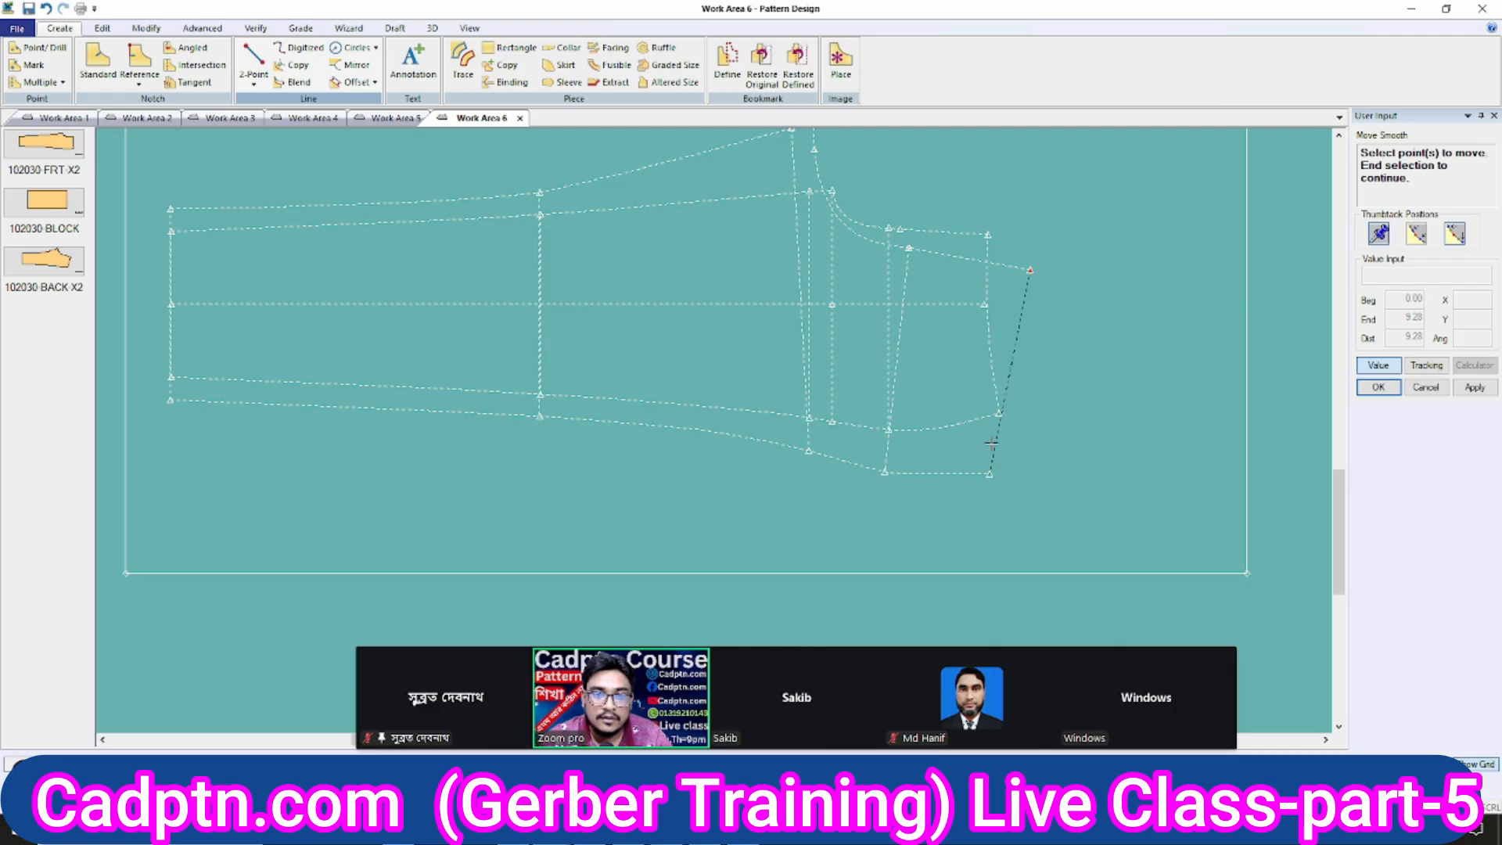
right_click(1036, 208)
click(1069, 218)
right_click(1038, 208)
click(1069, 218)
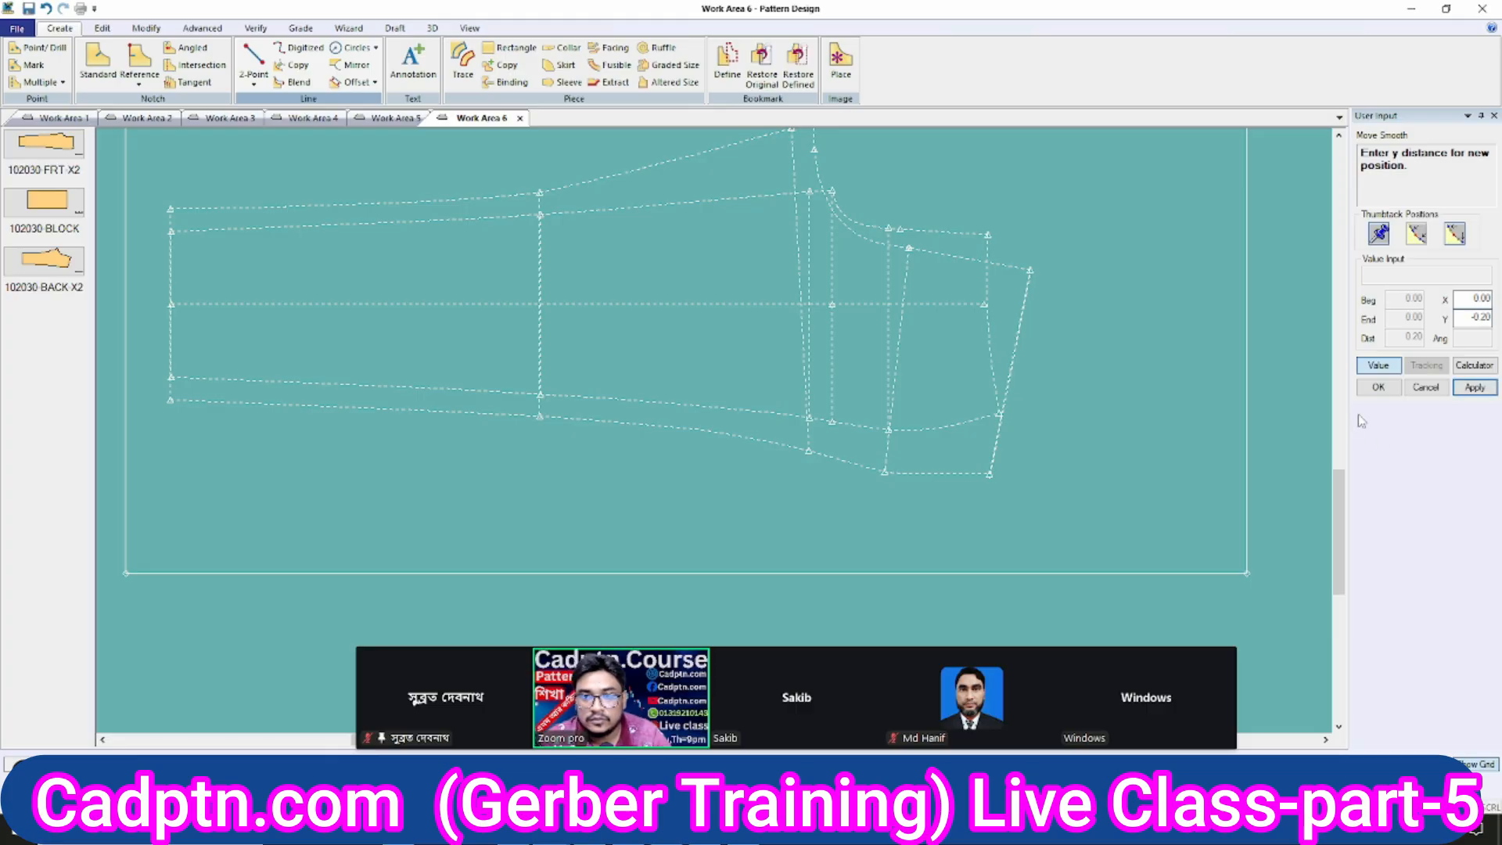
click(1378, 388)
Move the waist end of the straight back rise line onto the shifted back waist line's endpoint.
scroll(1012, 271, up, 2)
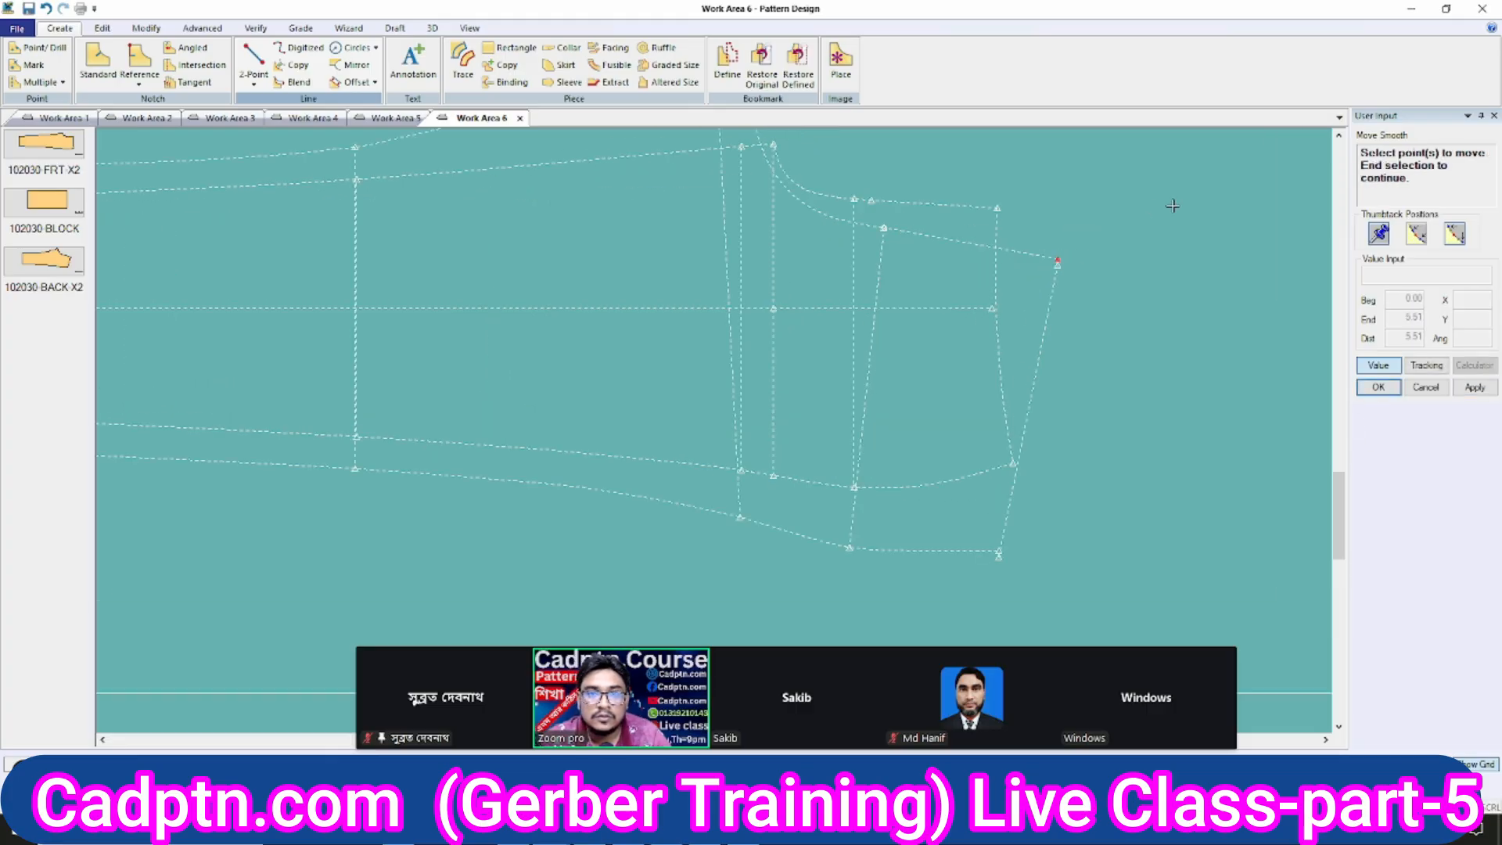
right_click(1124, 200)
click(1156, 210)
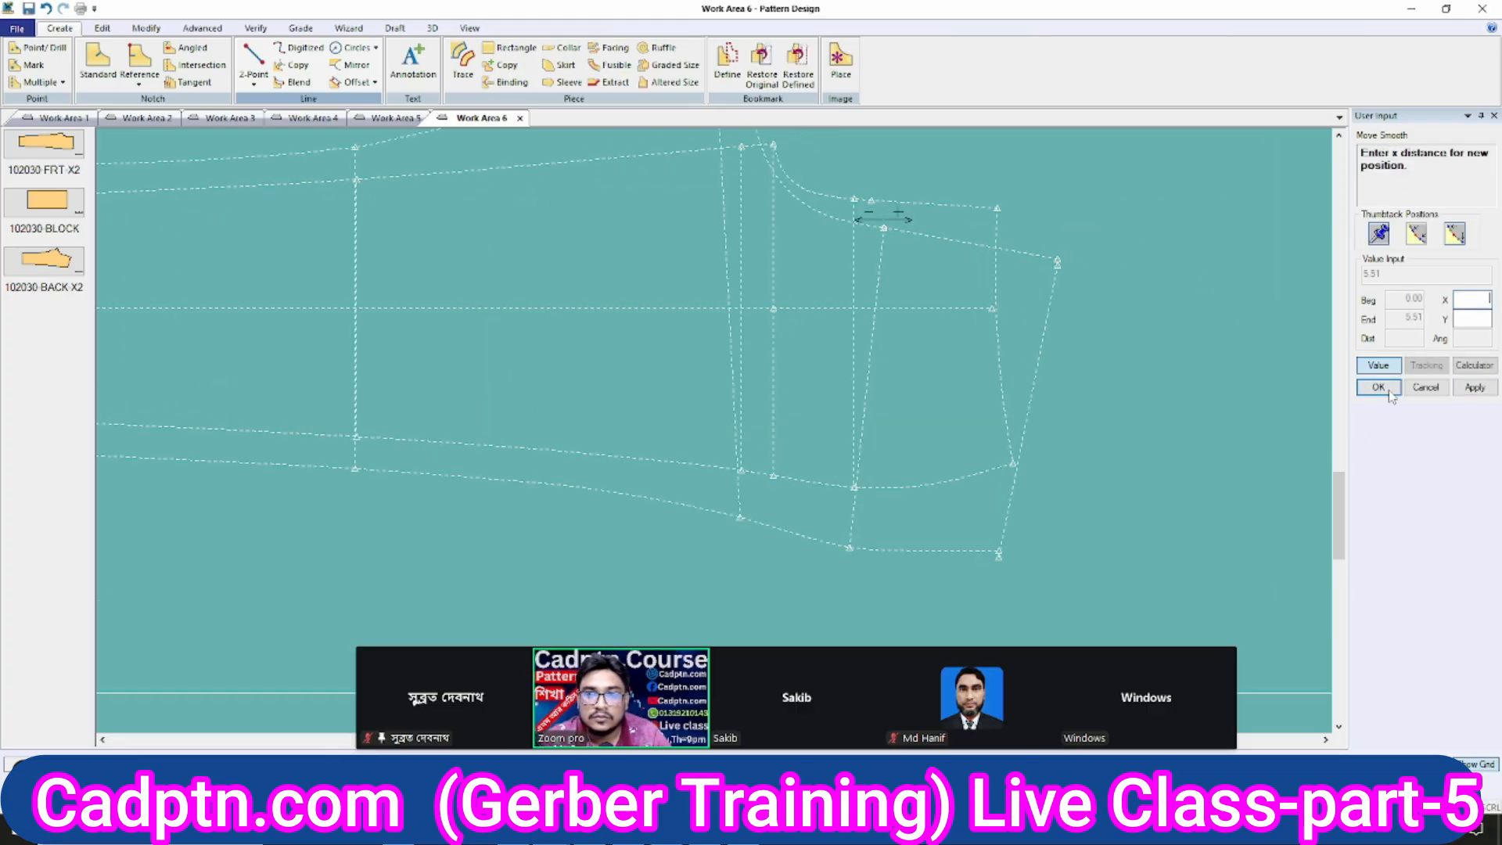
click(1058, 265)
scroll(1171, 349, down, 2)
scroll(1049, 493, up, 2)
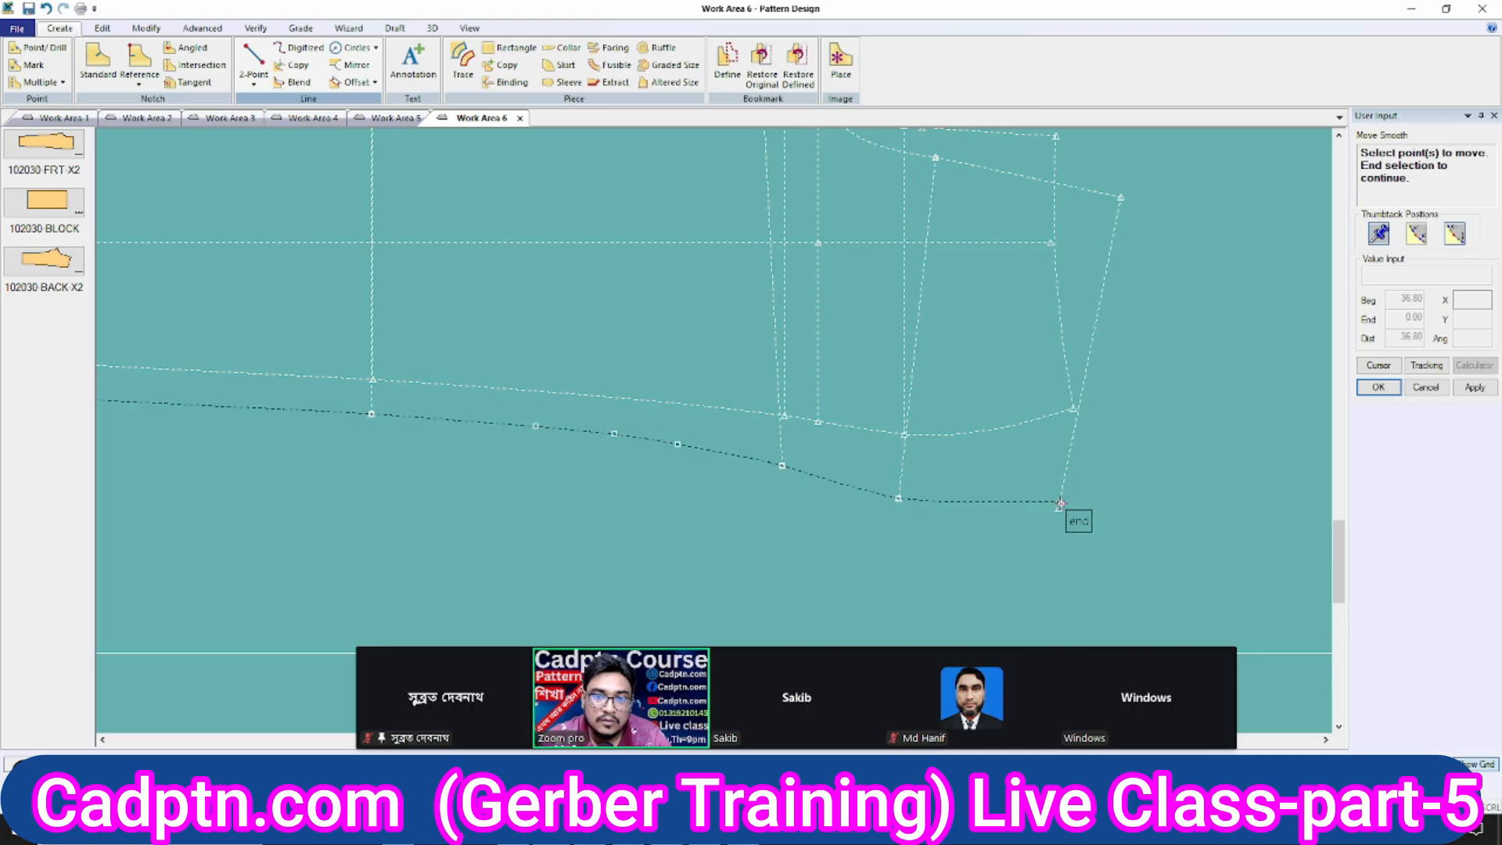
Move the back side seam's waist end onto the waist line's endpoint, limiting the smoothing range to the hip with the thumbtack.
click(1061, 505)
scroll(1111, 442, down, 1)
scroll(1091, 416, down, 1)
click(431, 396)
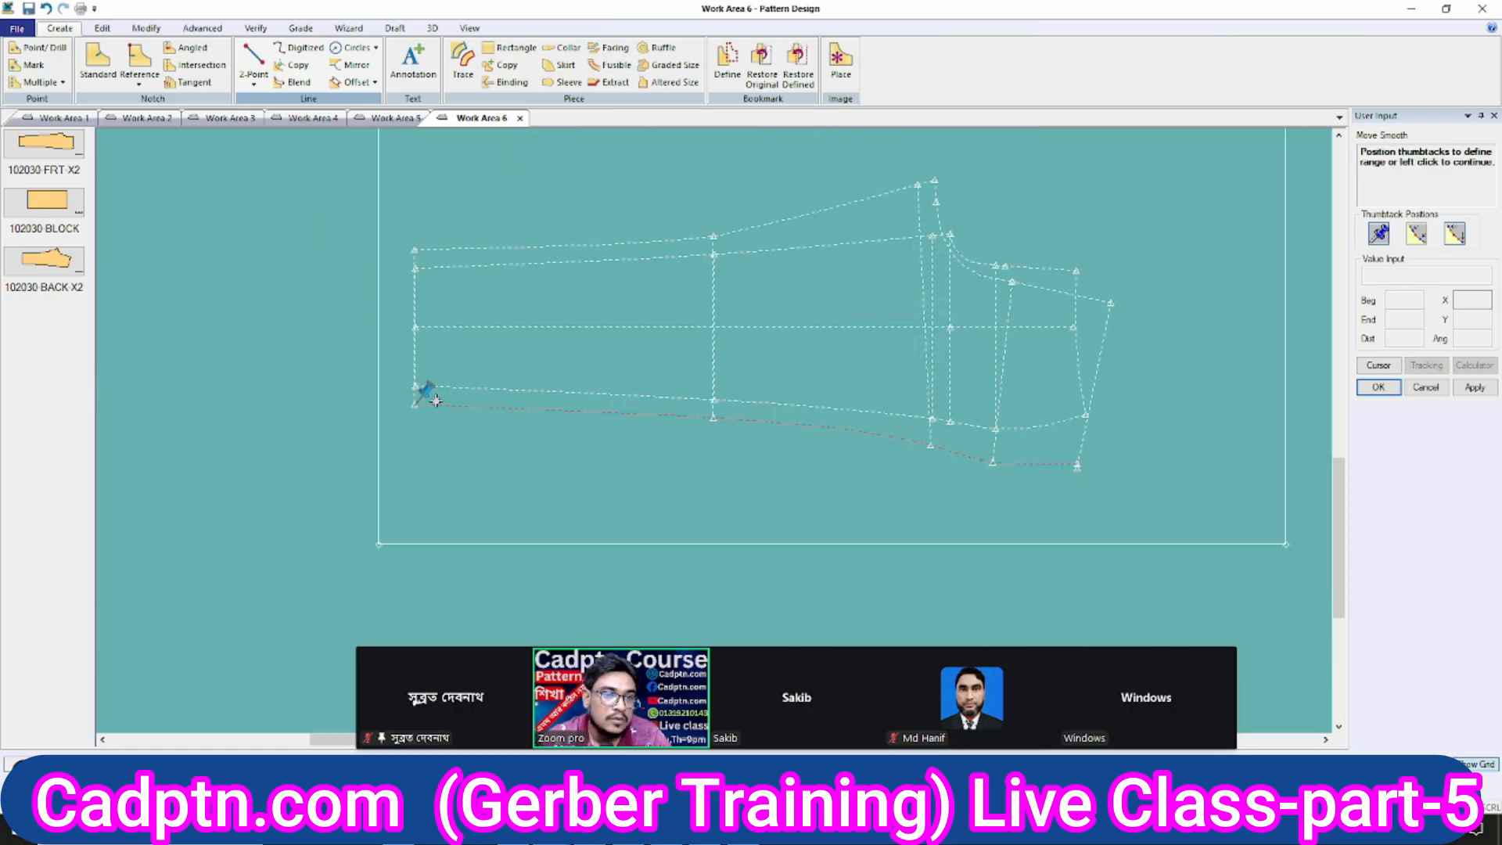
scroll(1055, 438, up, 3)
scroll(1066, 511, up, 2)
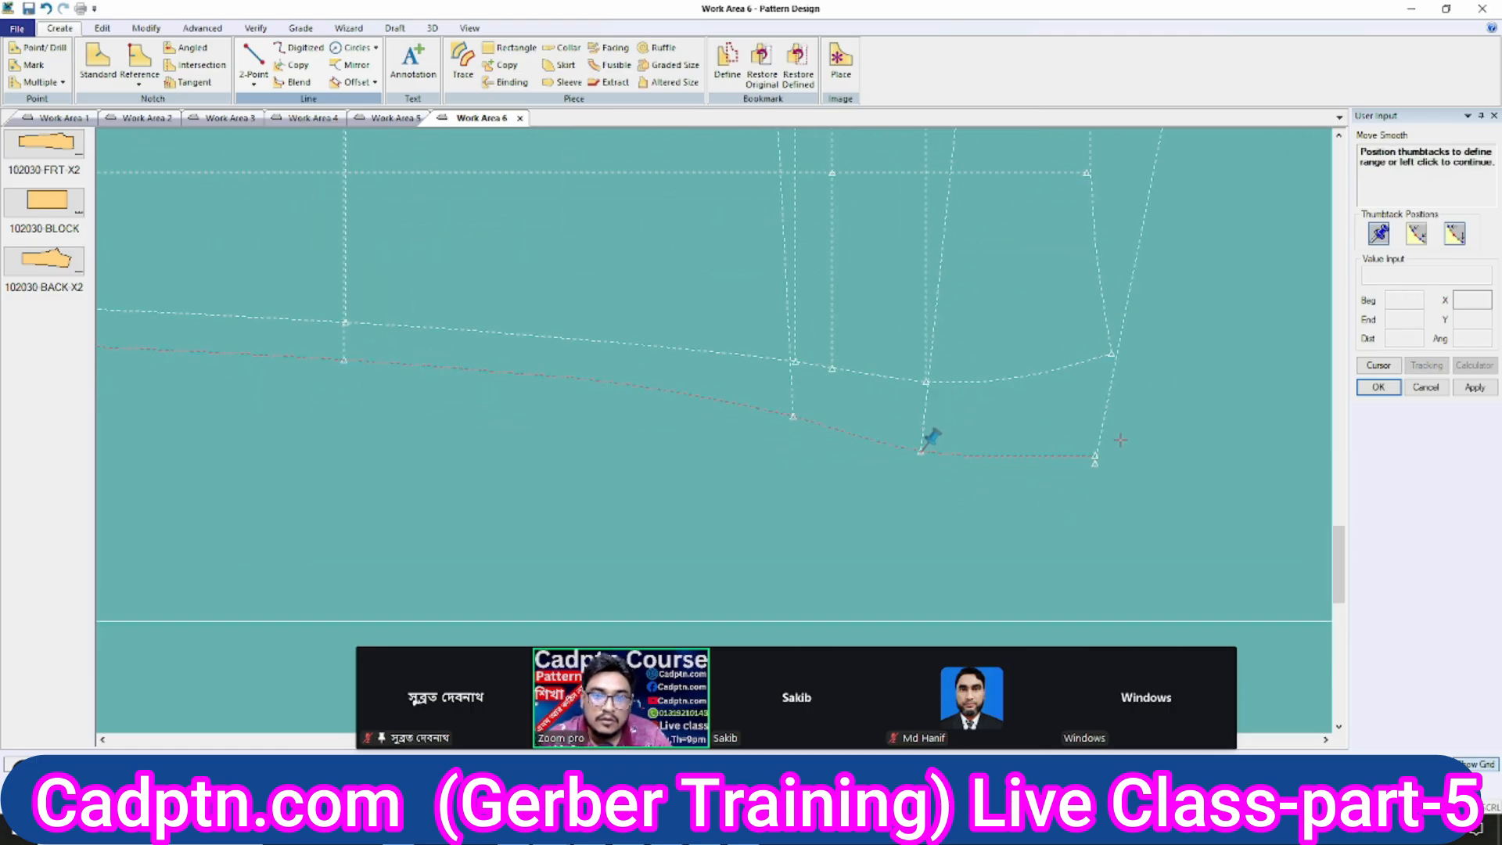
right_click(1121, 372)
click(1132, 382)
click(1095, 464)
scroll(1020, 470, up, 2)
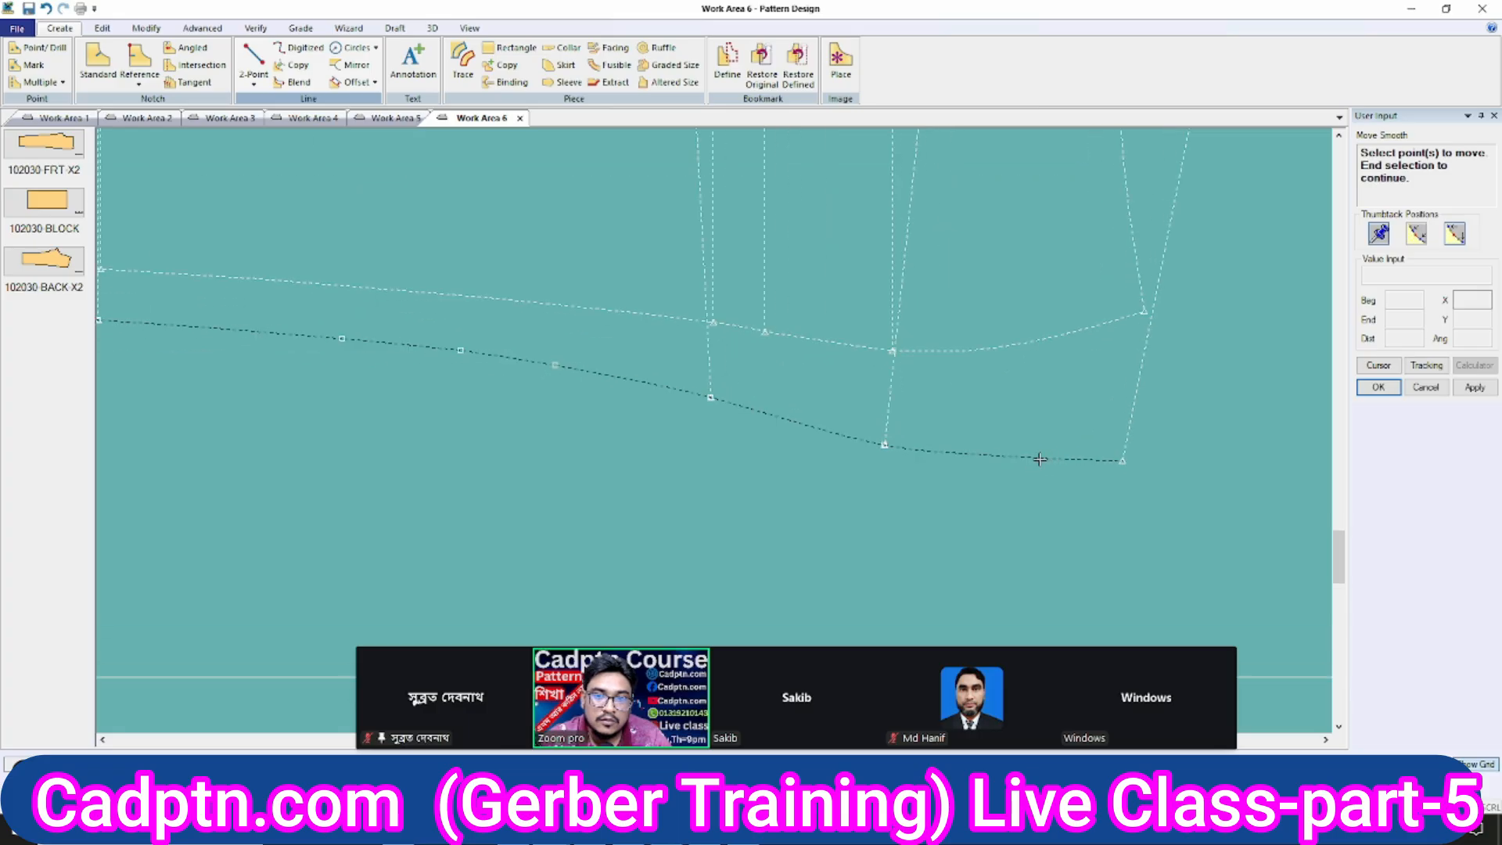
right_click(1023, 358)
click(1024, 358)
Add two intermediate points on the back side seam between the hip and the waist.
key(p)
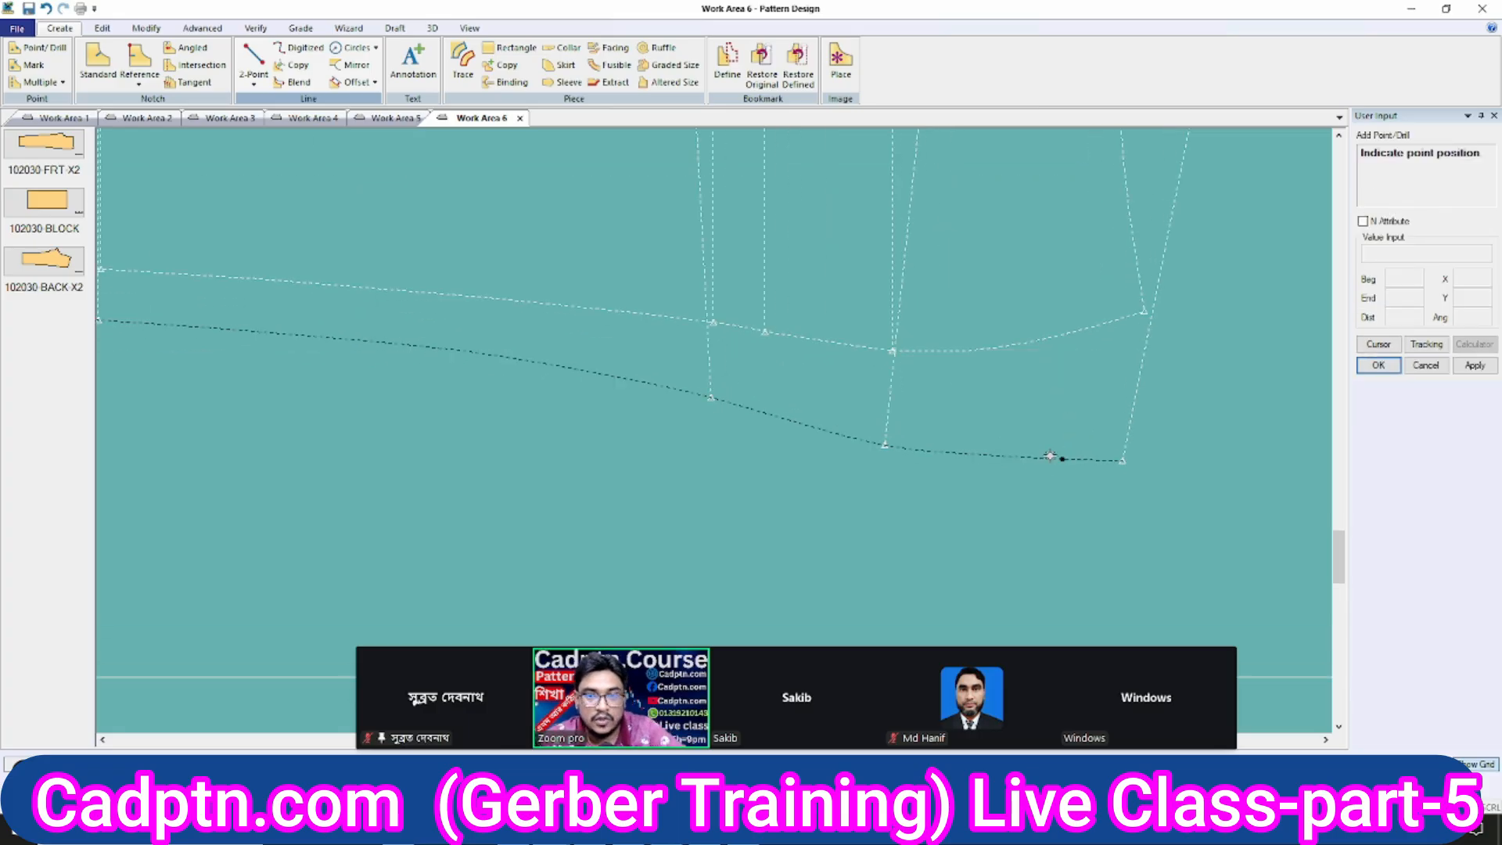
click(1074, 321)
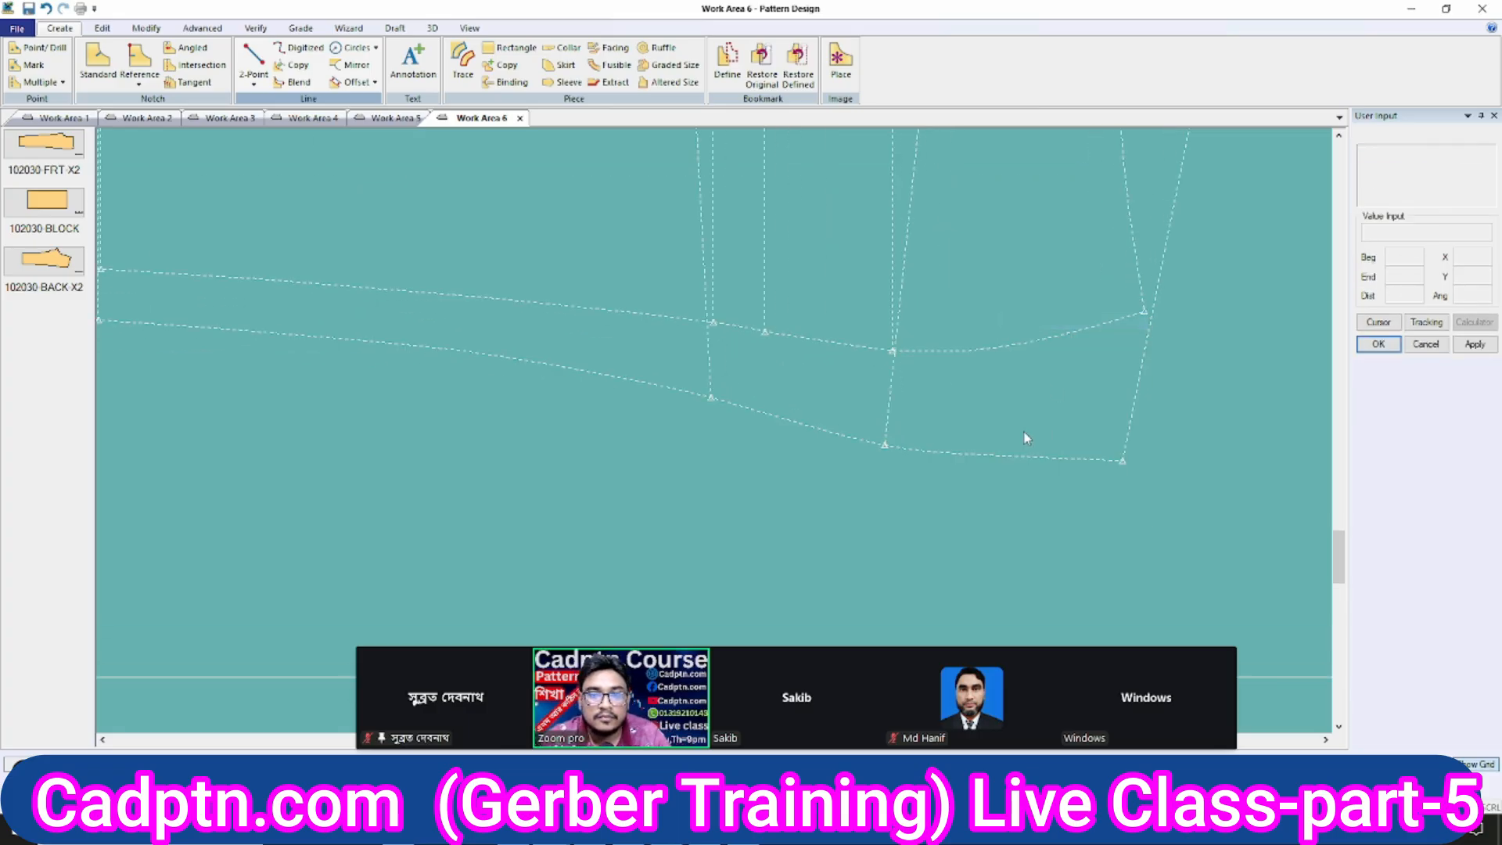
scroll(1022, 429, down, 3)
Move the two new side seam points slightly outward with Move Smooth to round the seam between hip and waist.
key(m)
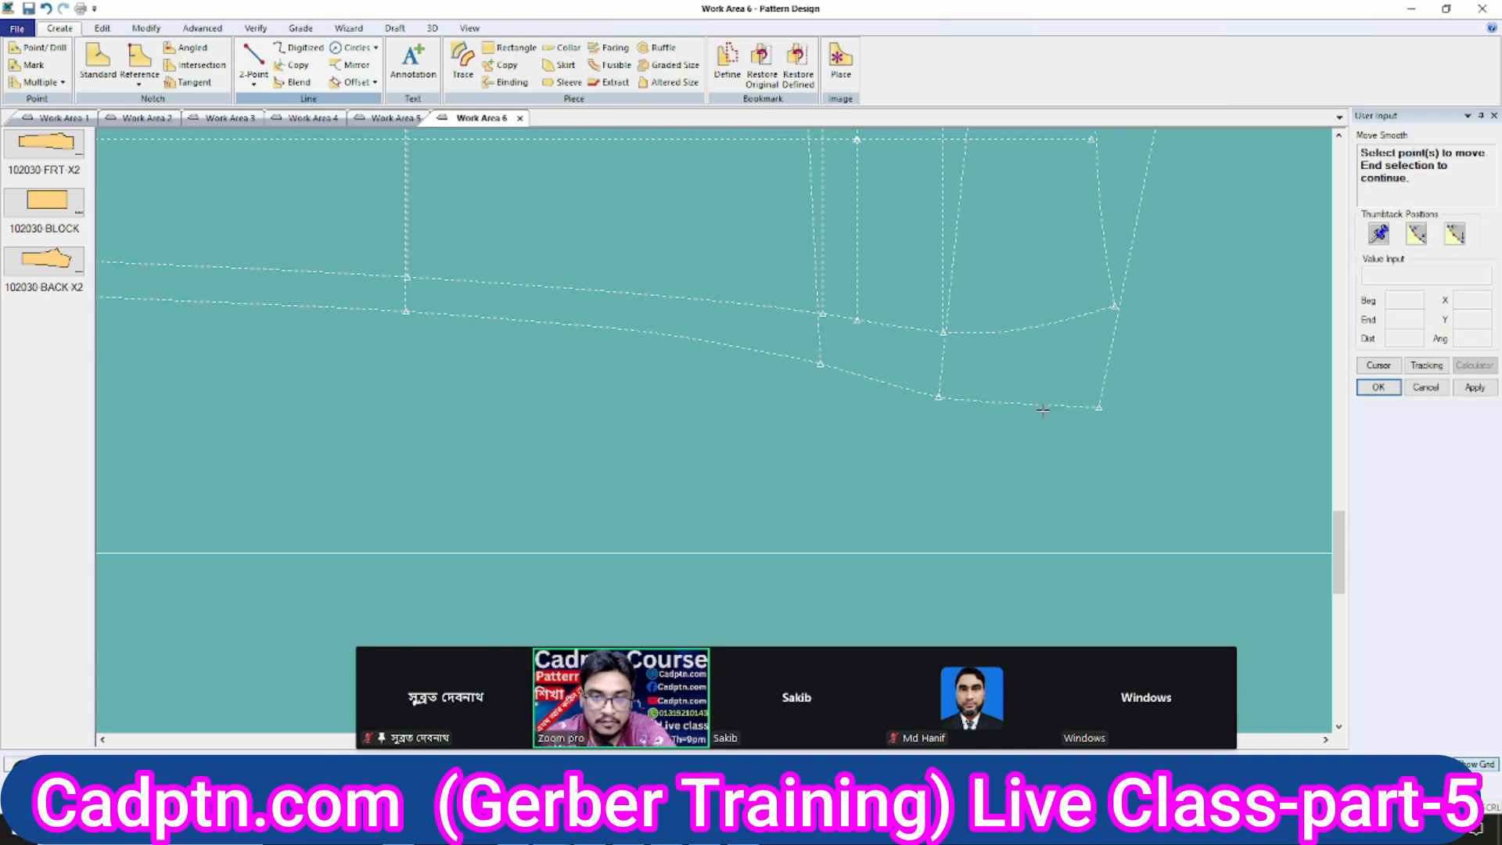
scroll(1098, 404, down, 3)
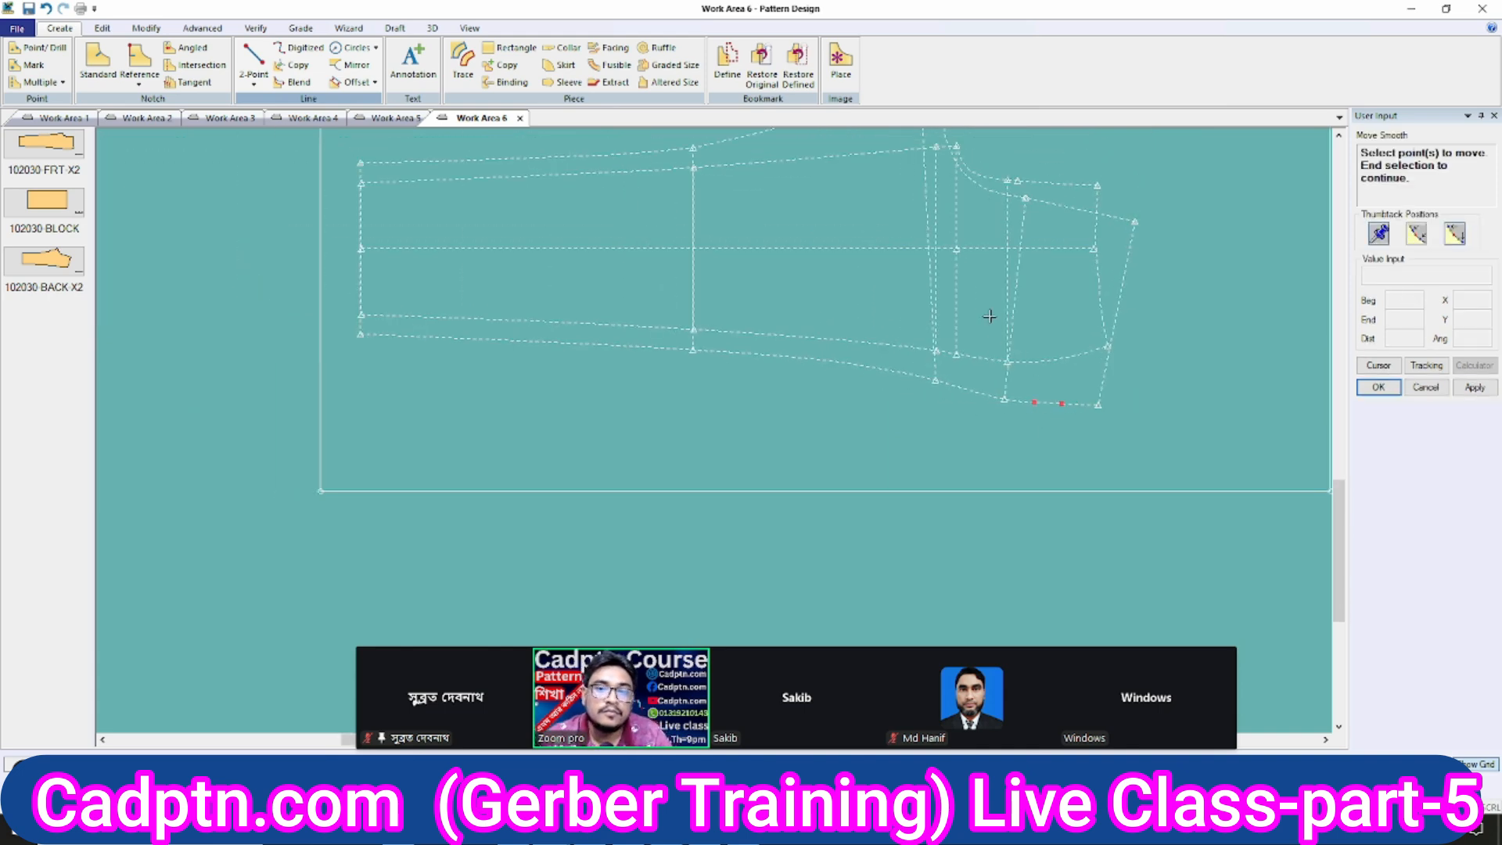
right_click(985, 277)
click(1002, 286)
scroll(1026, 399, up, 1)
drag(904, 356, 997, 413)
scroll(1094, 425, up, 5)
click(996, 295)
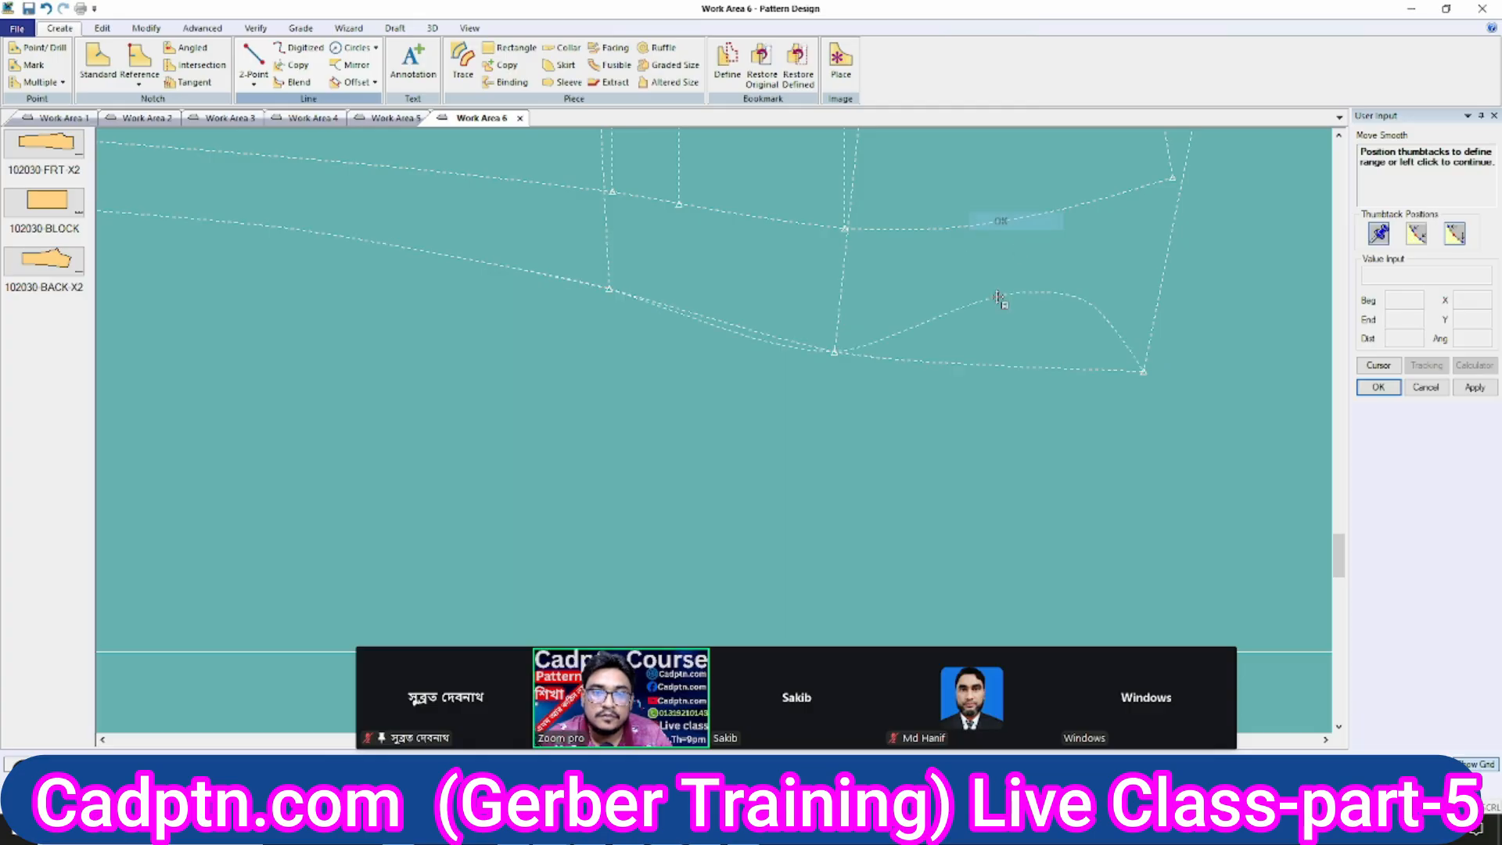
right_click(926, 289)
click(986, 513)
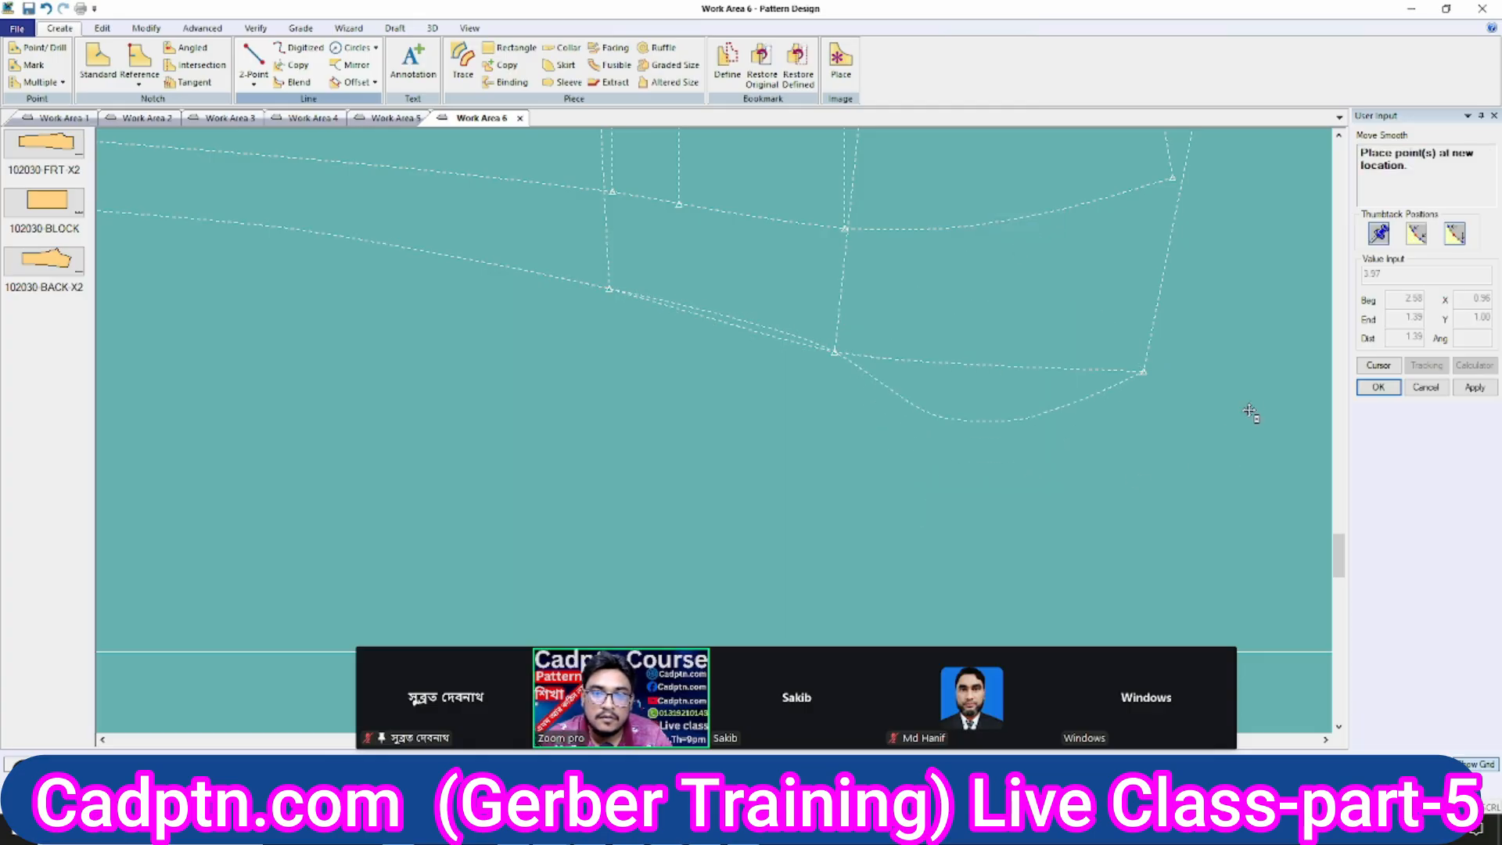
click(1286, 374)
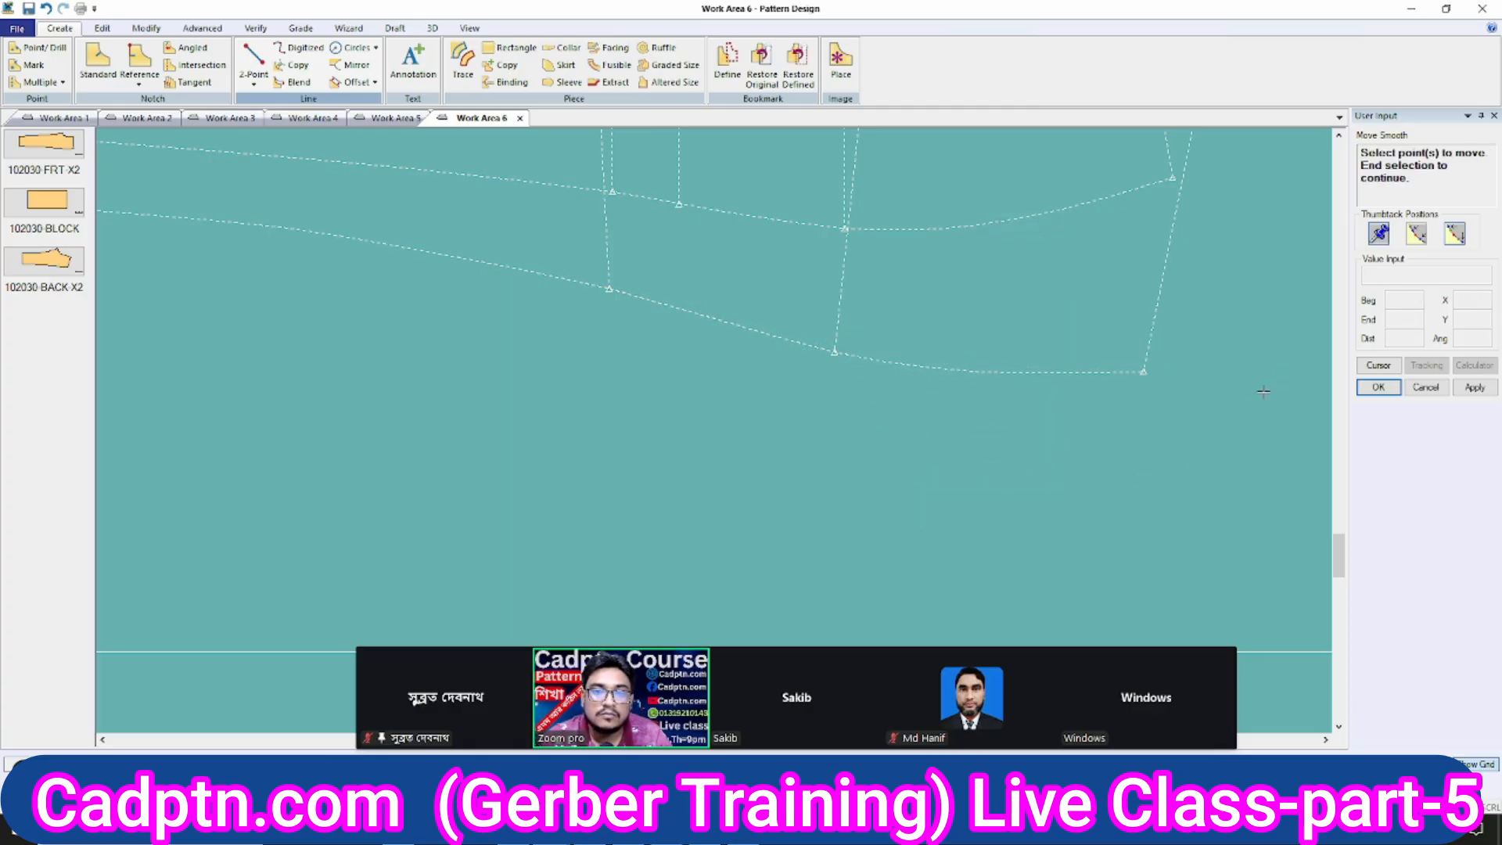
scroll(1178, 497, down, 3)
scroll(1205, 518, down, 3)
scroll(1006, 320, up, 3)
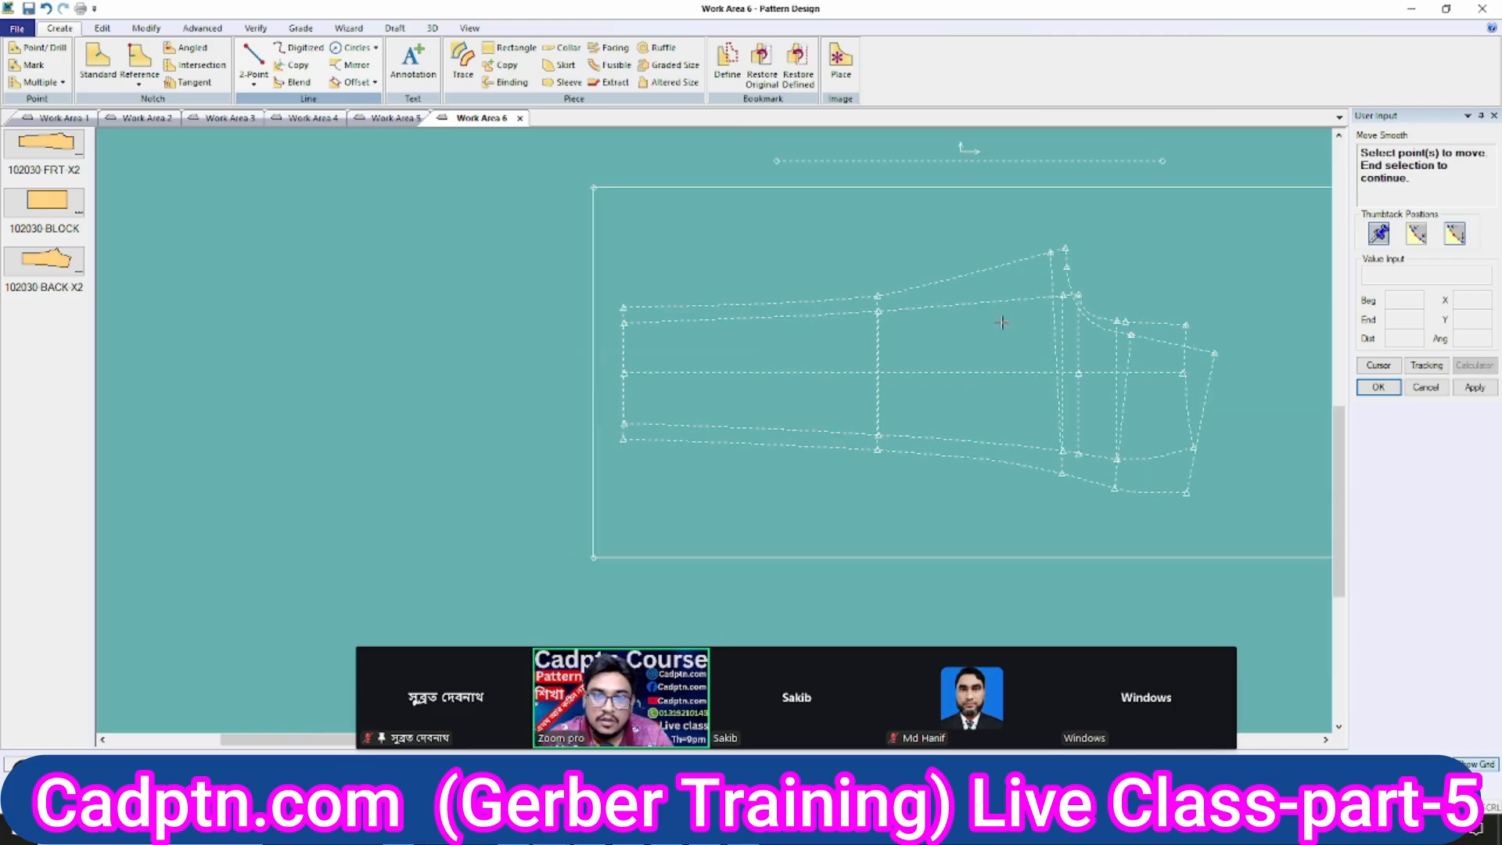
right_click(1067, 235)
click(1115, 245)
middle_drag(1070, 377, 852, 375)
scroll(968, 372, up, 5)
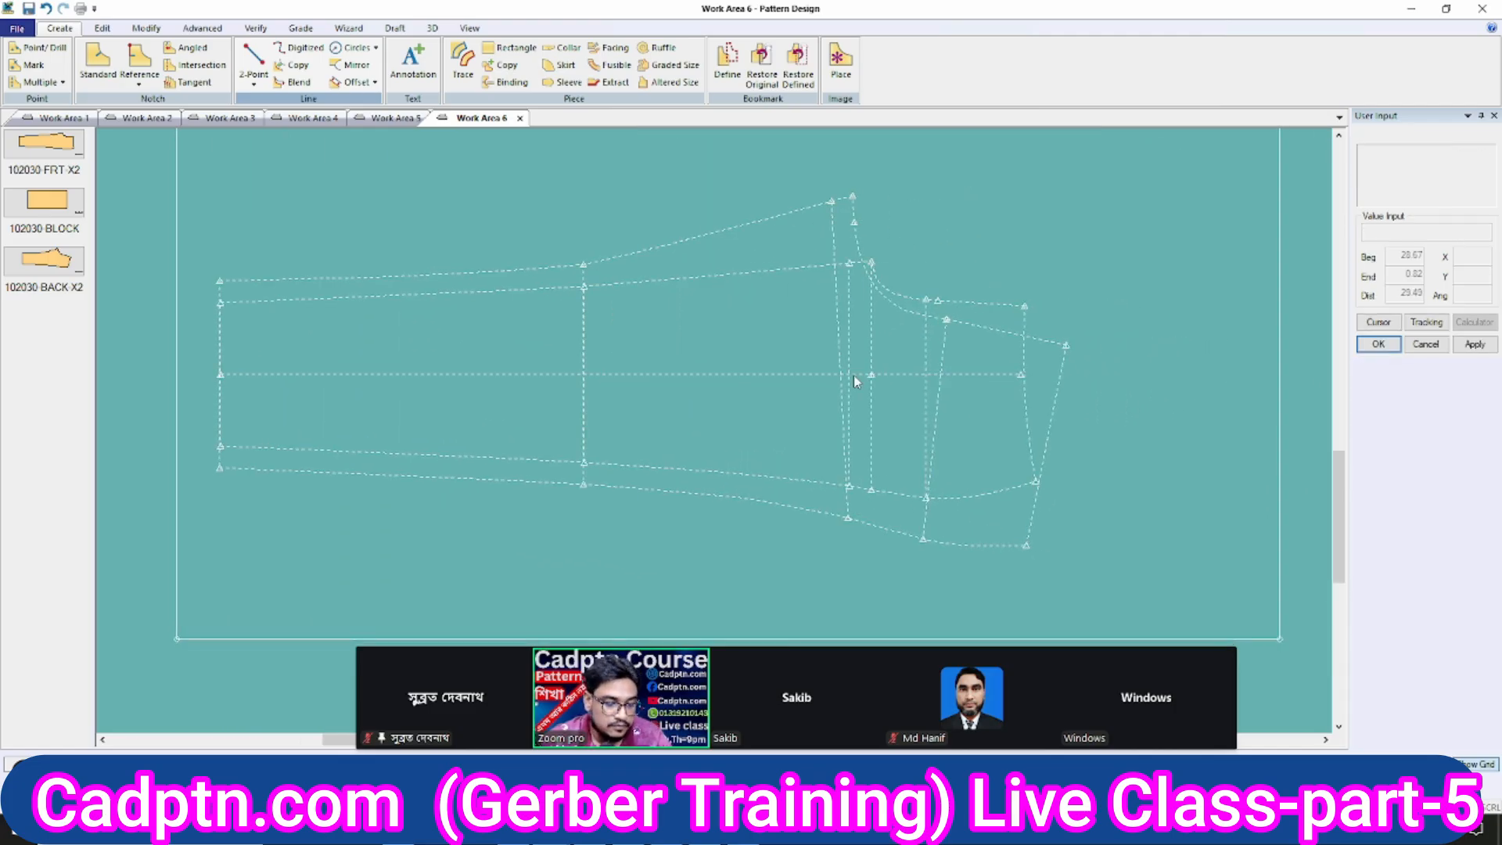
Save the adjusted trouser block piece.
key(ctrl+s)
click(734, 395)
right_click(1037, 216)
click(1091, 224)
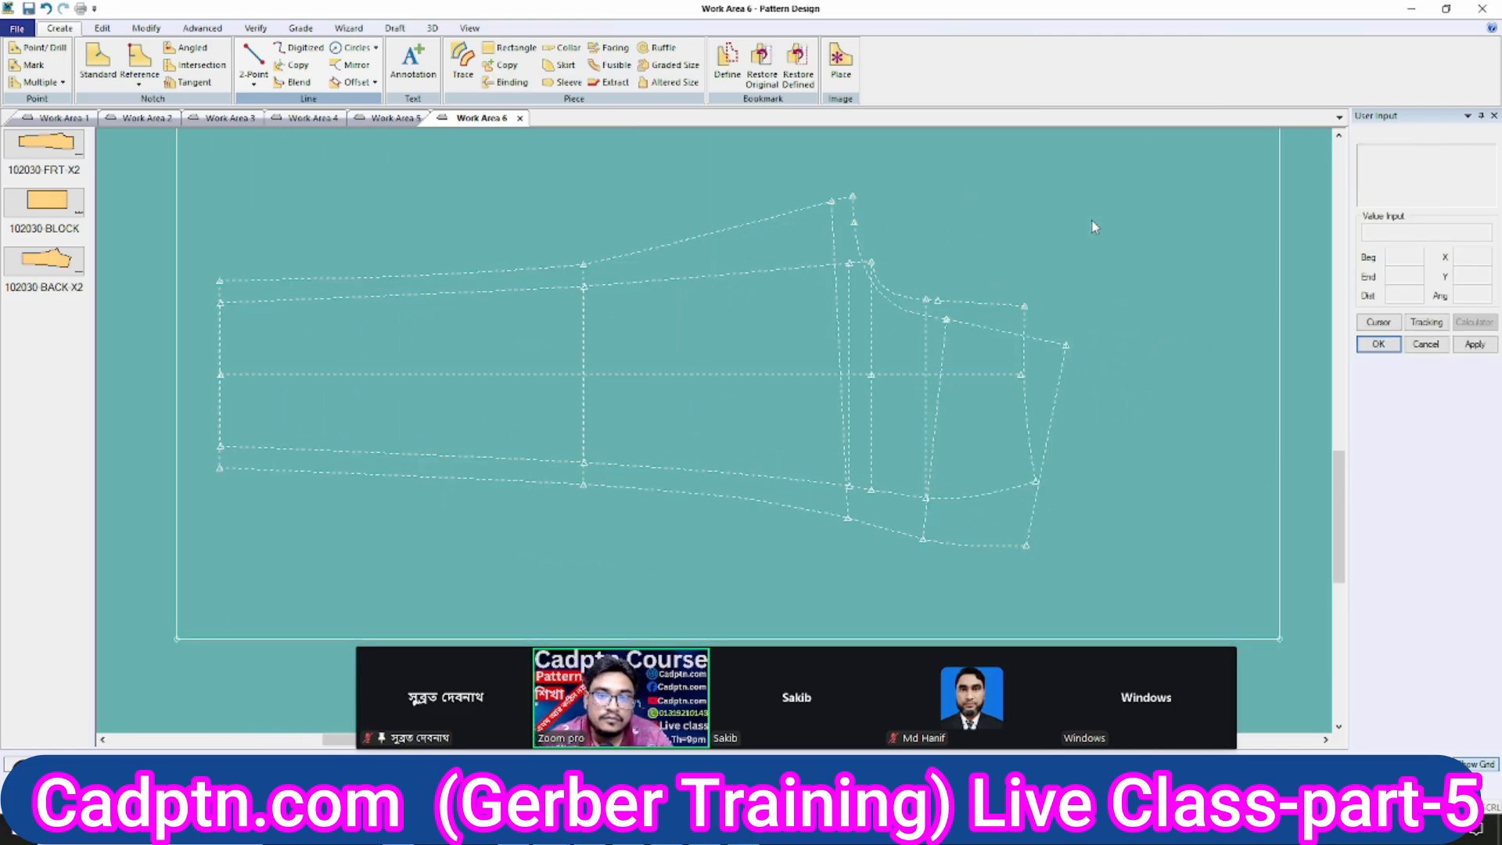
Start the Combine line operation for the trouser block's lines.
scroll(634, 349, up, 1)
middle_drag(592, 347, 638, 351)
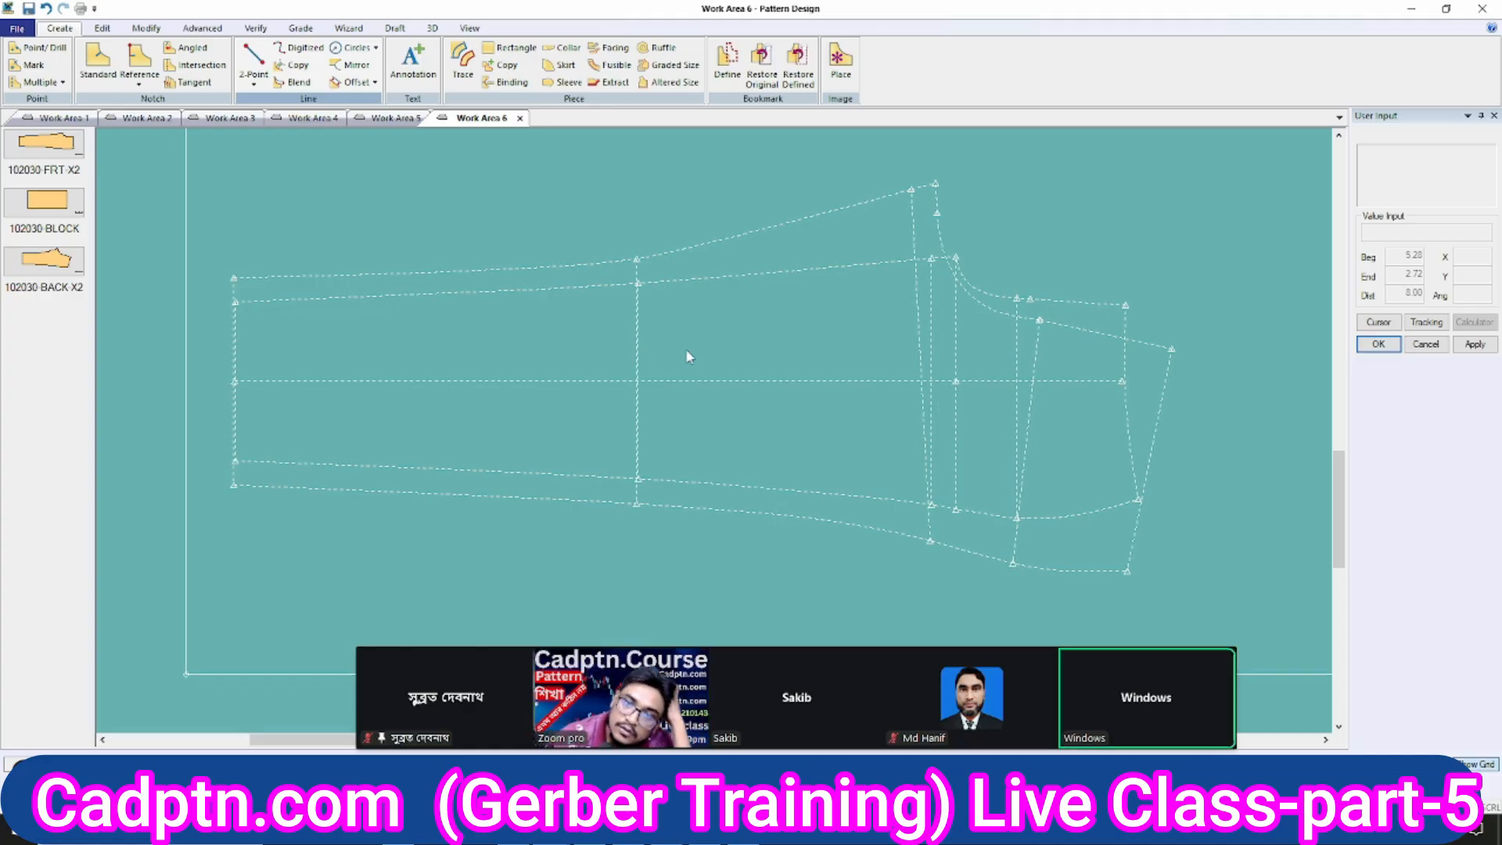
scroll(991, 352, down, 2)
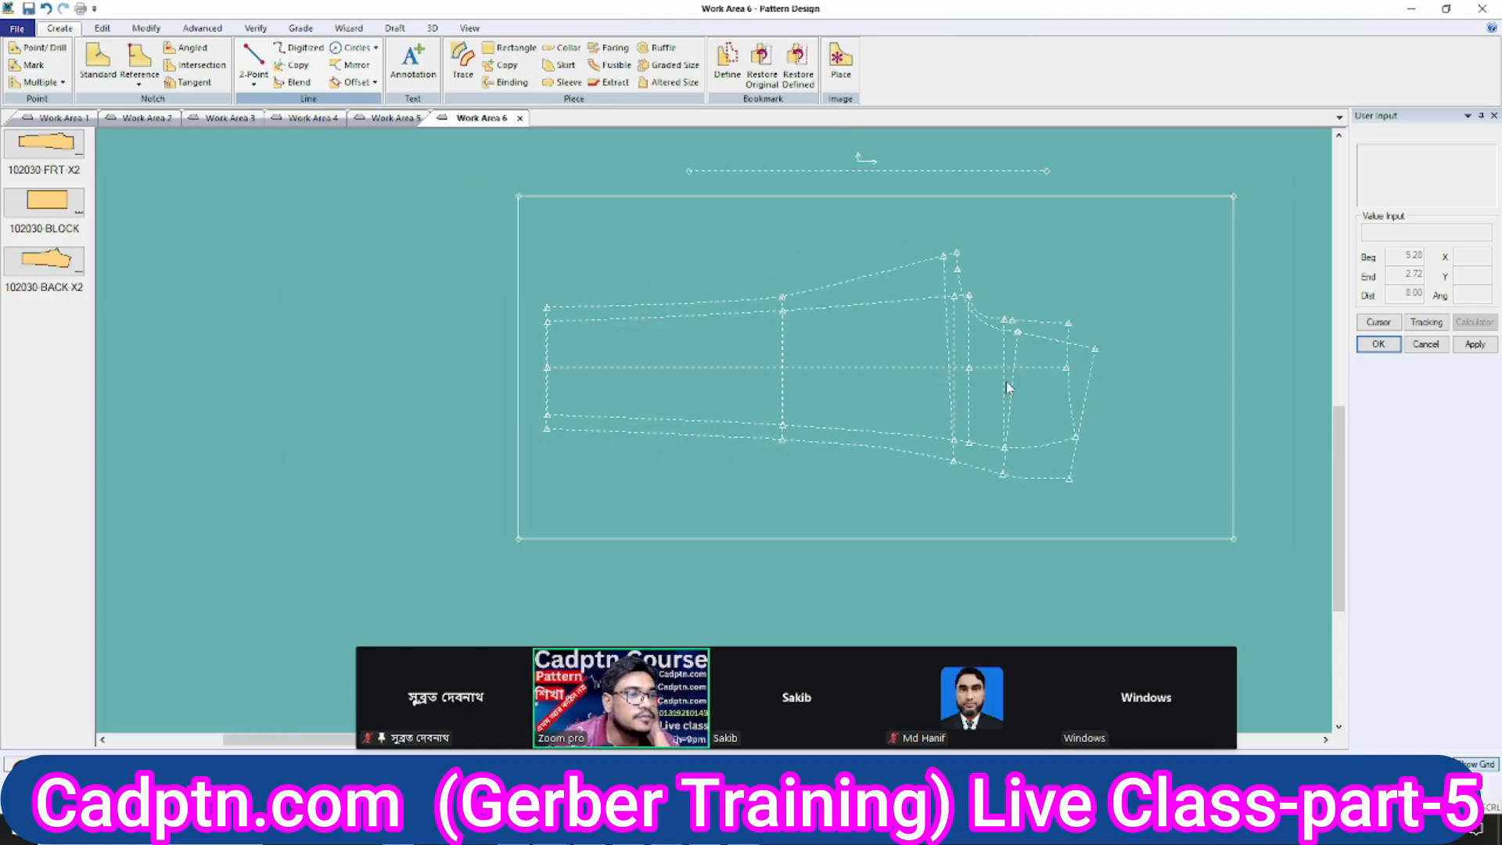
scroll(991, 353, up, 2)
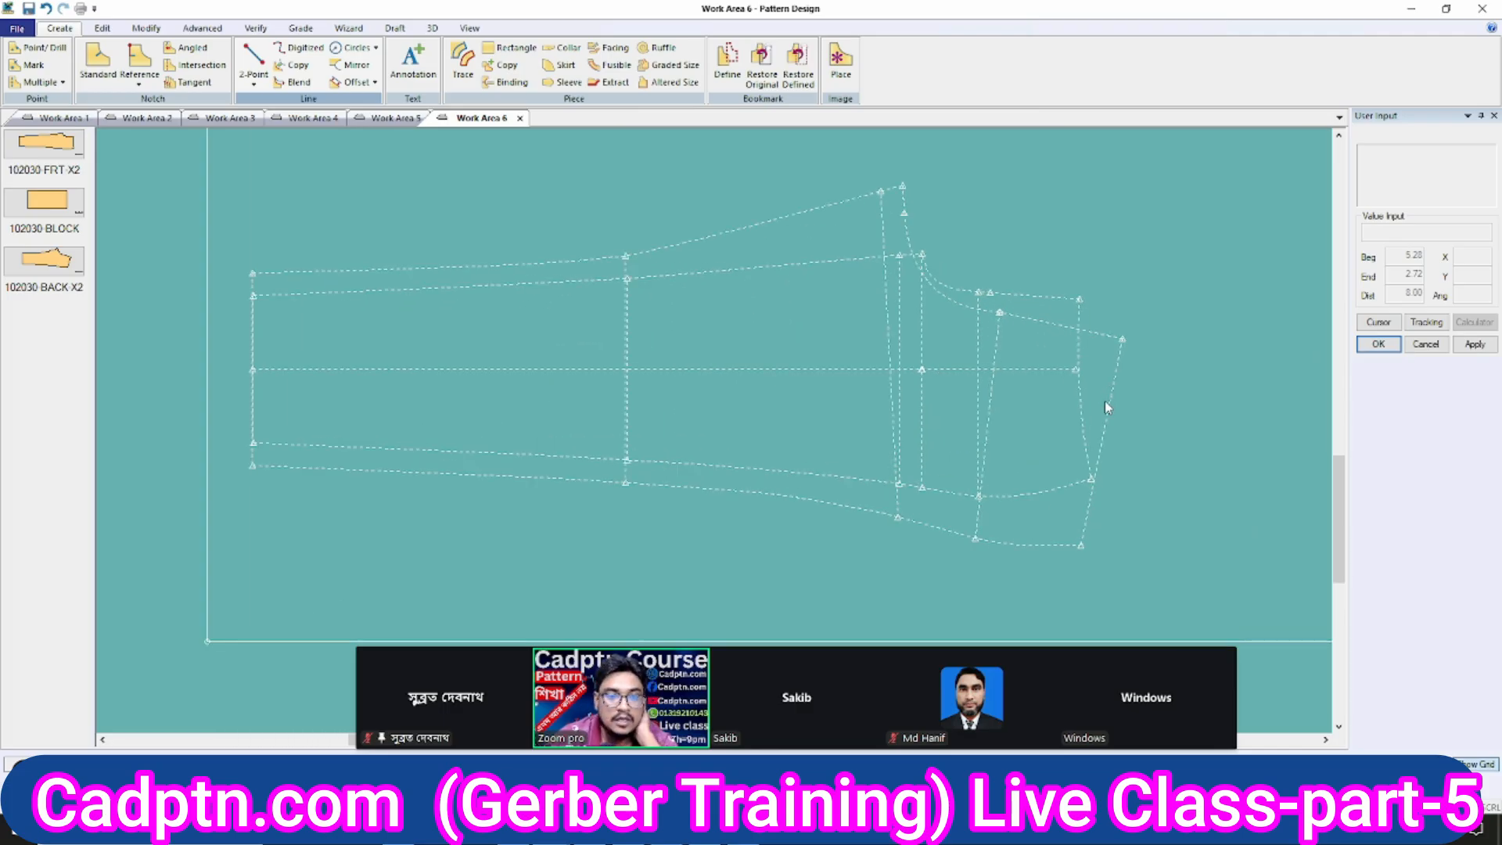
scroll(1010, 255, up, 1)
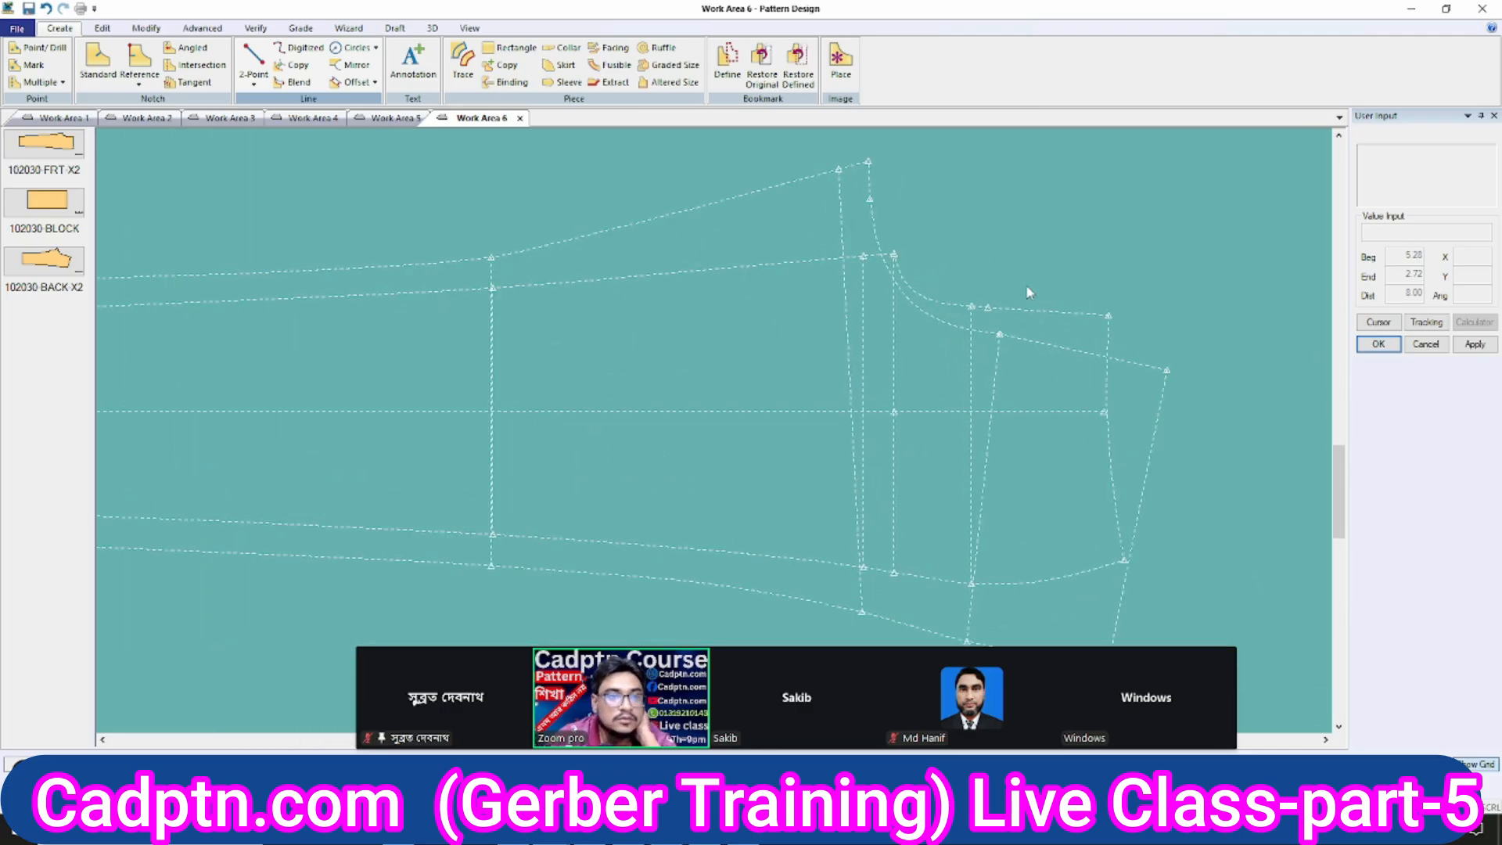
click(145, 28)
click(556, 65)
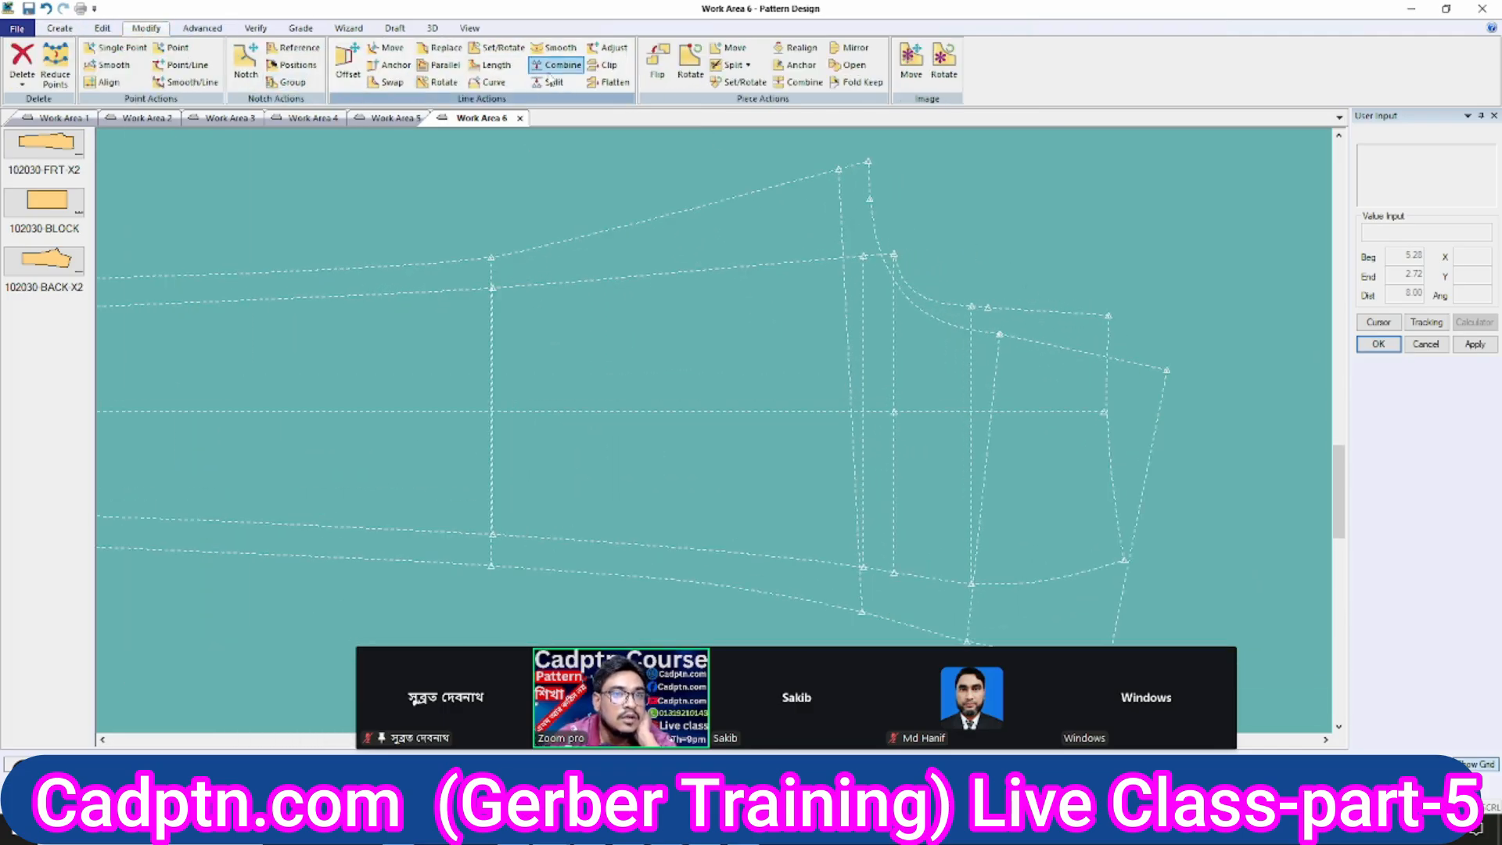